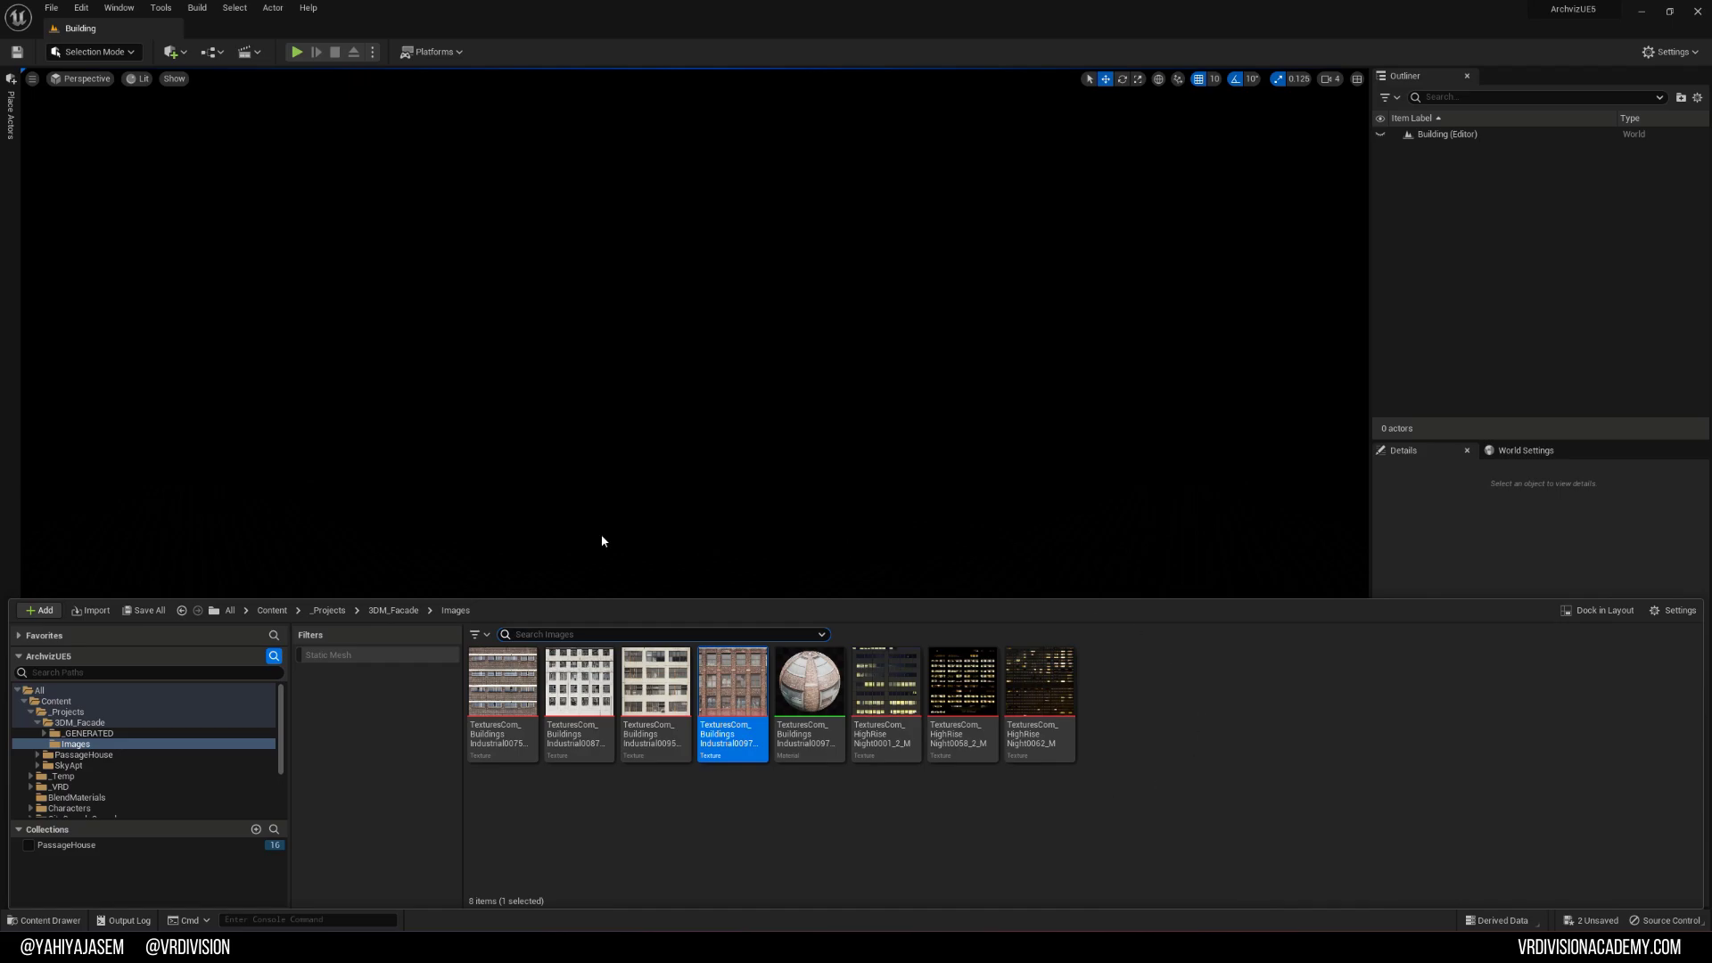
Step: Switch the level editor from Selection mode to Modeling mode
mouse_move(723, 690)
left_click(95, 49)
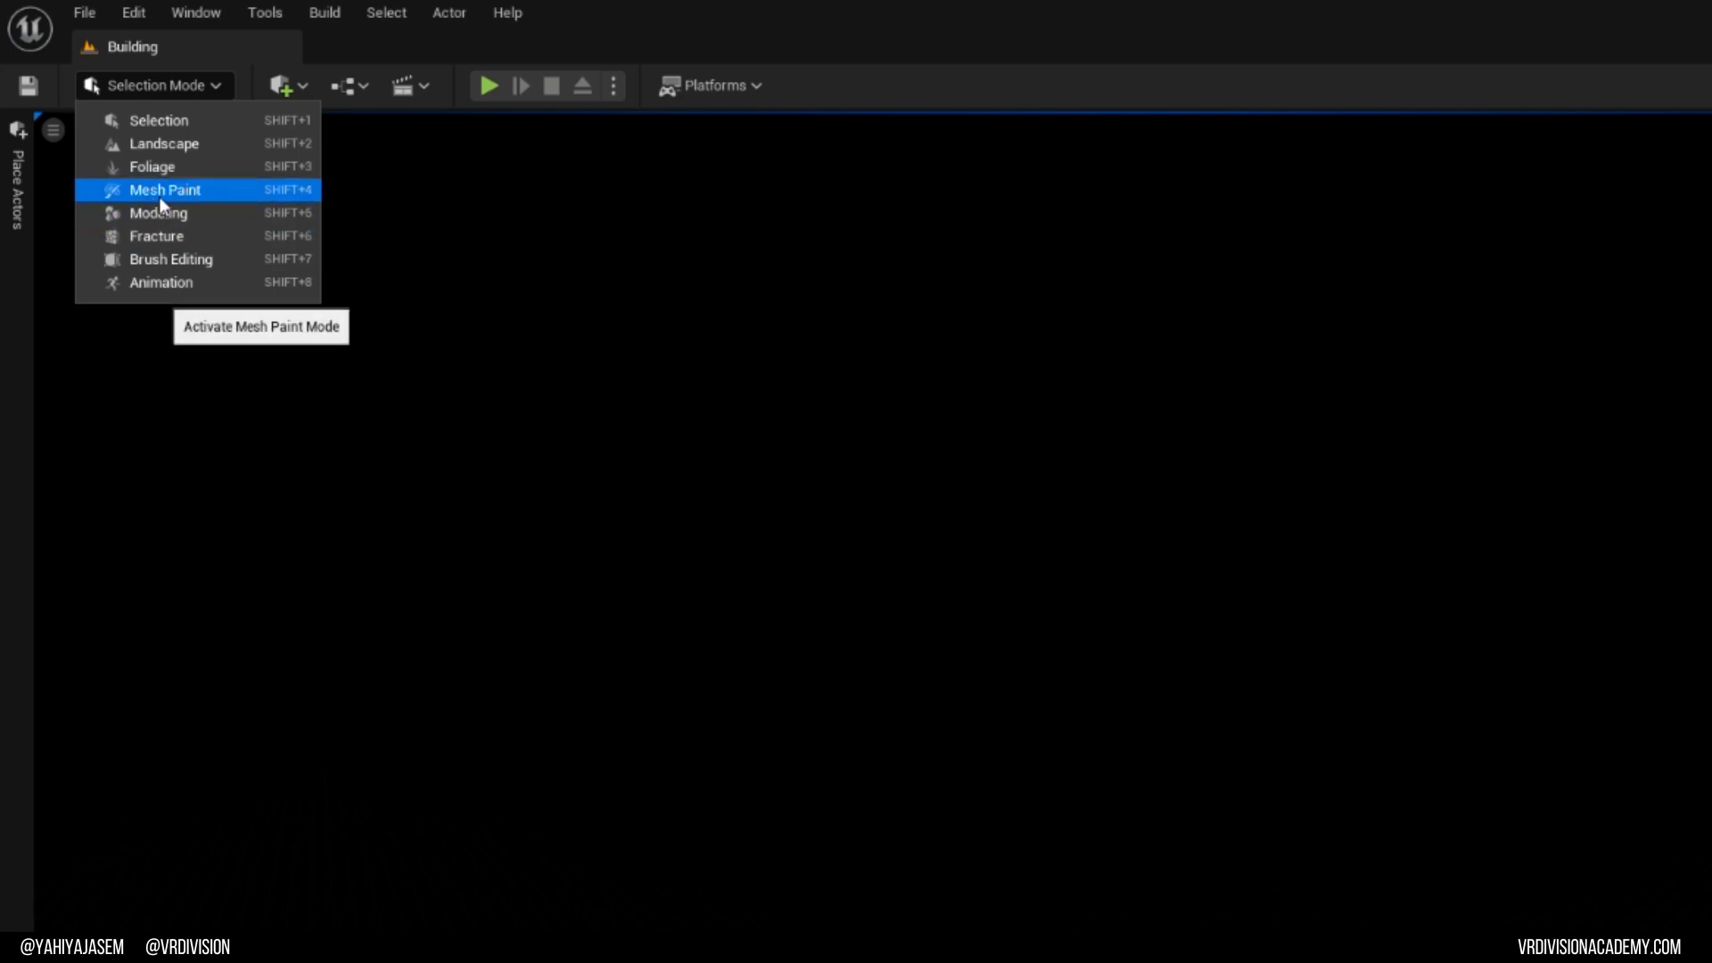
left_click(132, 13)
left_click(205, 351)
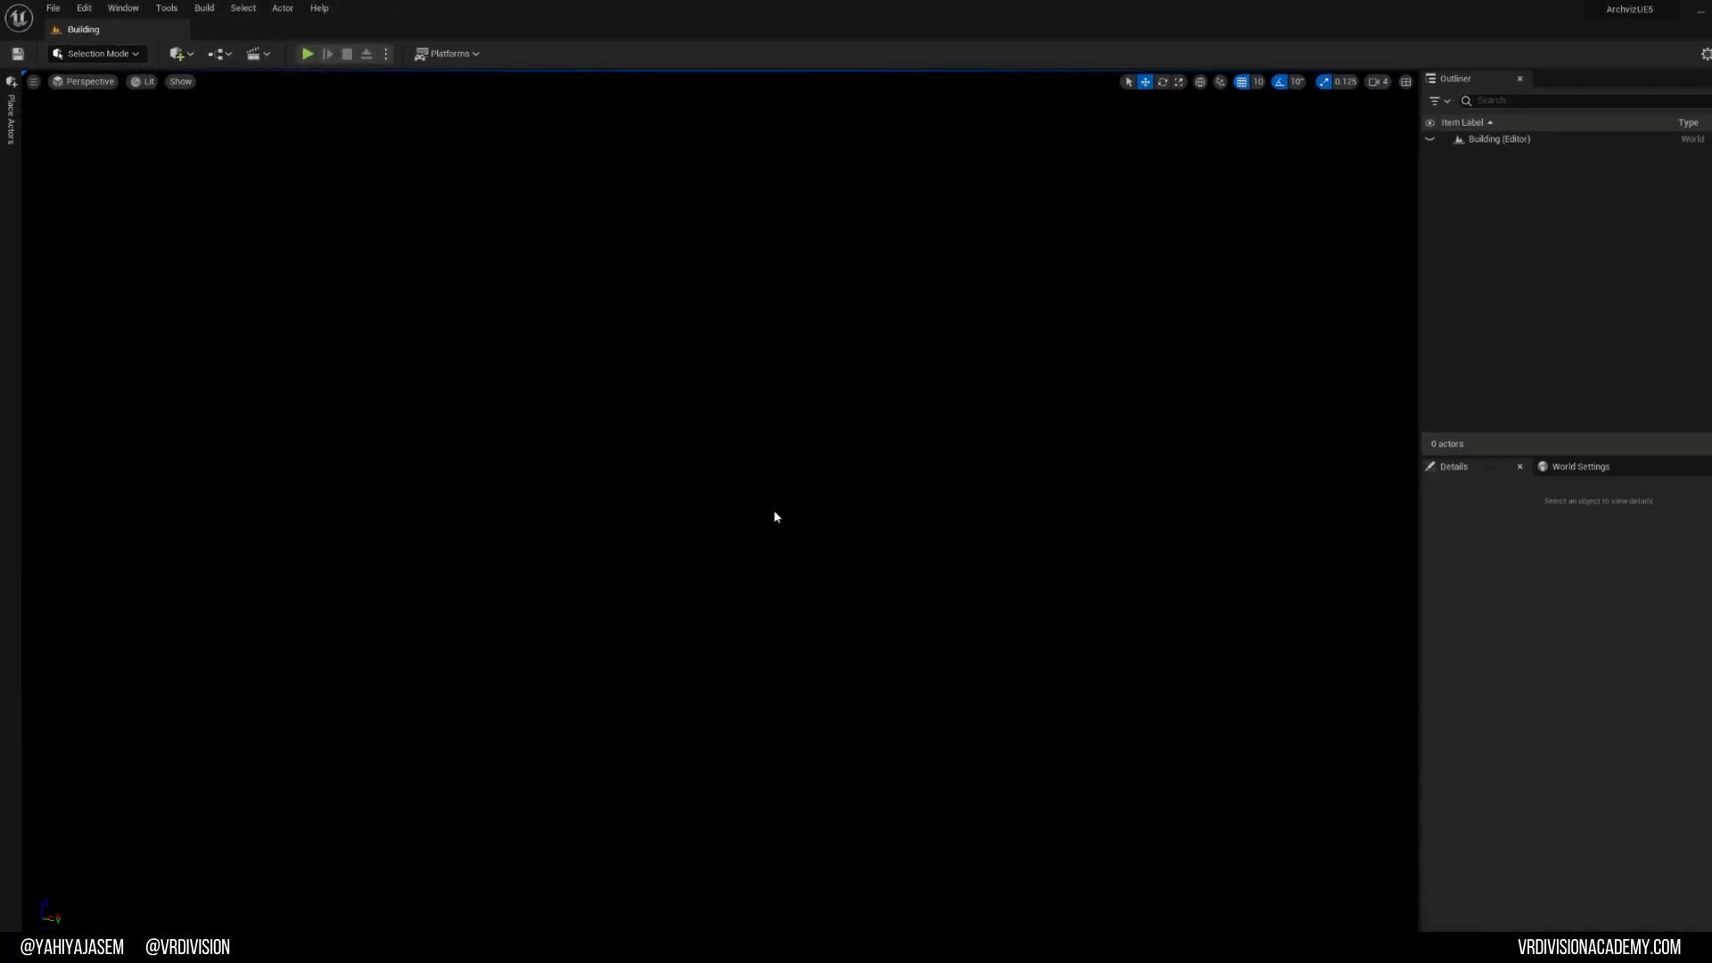
key("shift+5")
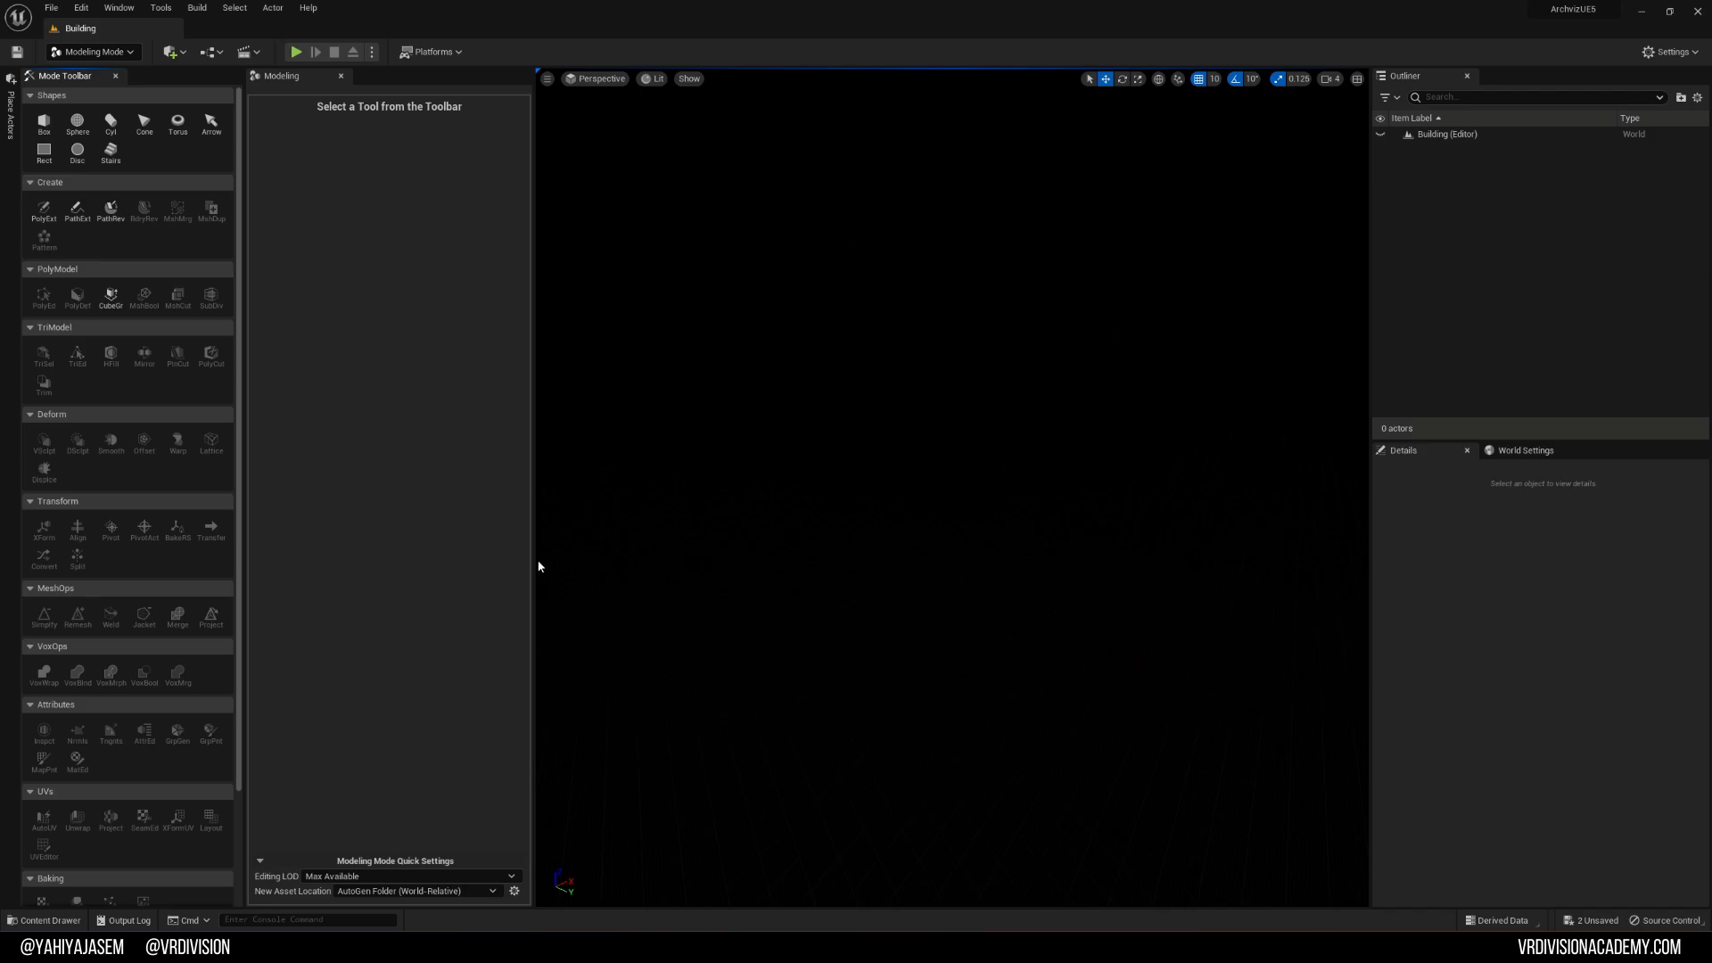
left_click(93, 52)
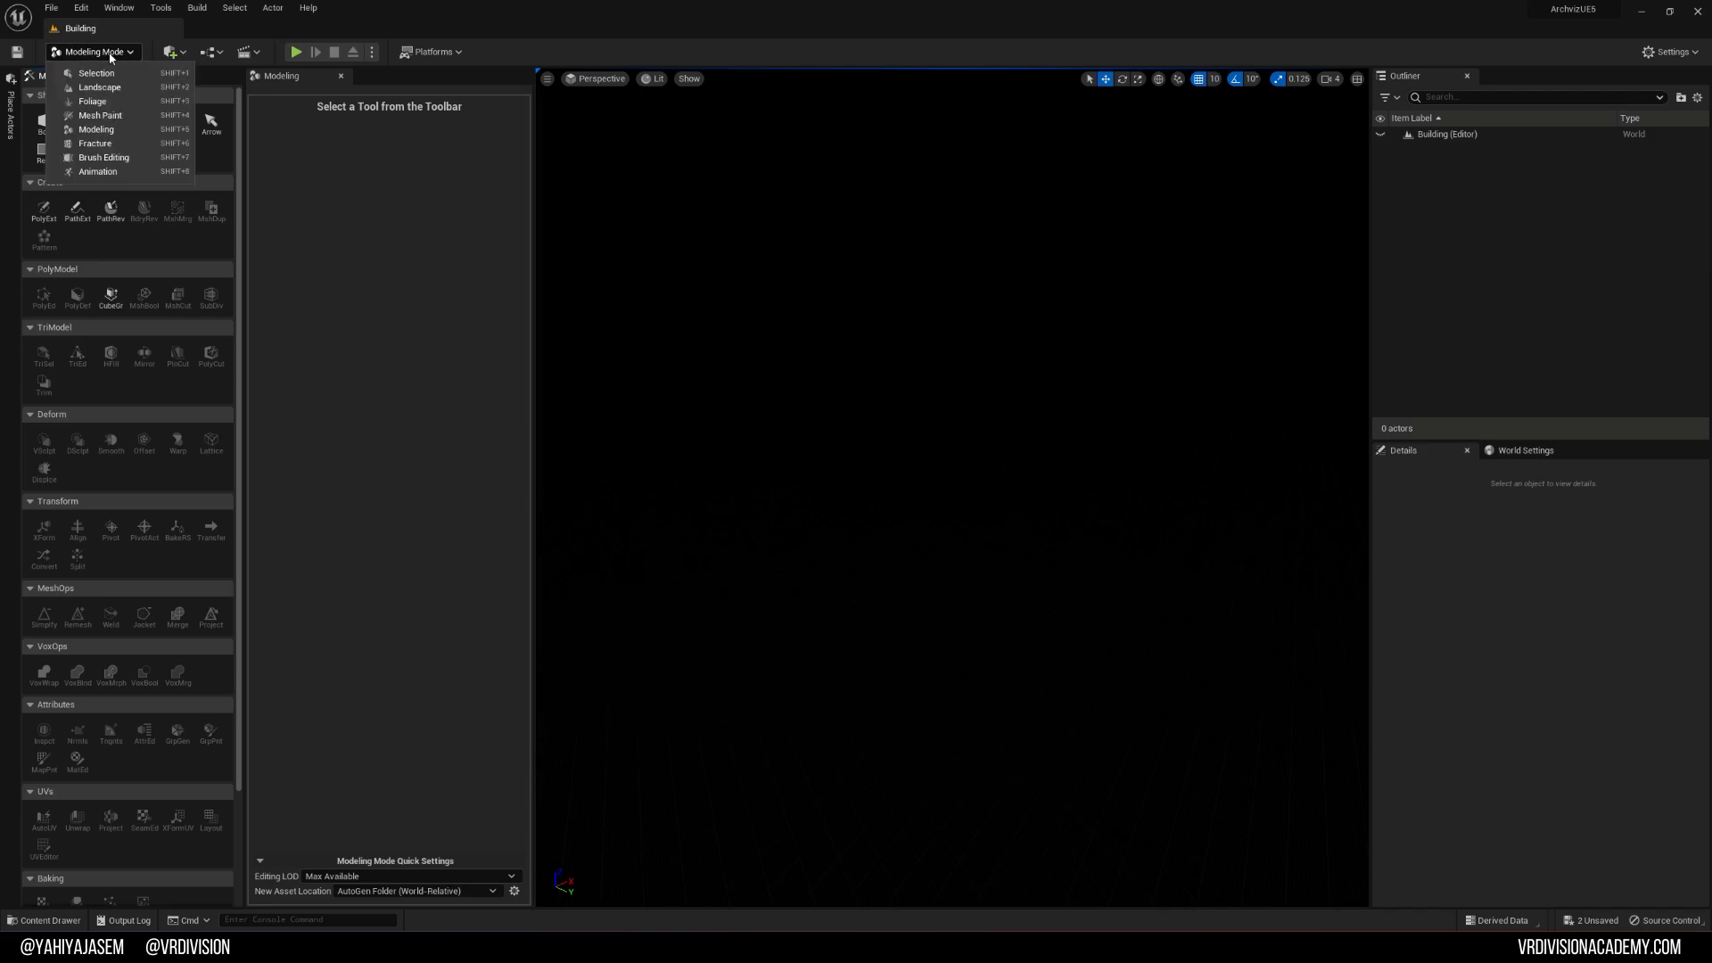
left_click(112, 64)
Step: Create a rectangle static mesh in the level and set its location to 0, 0, 0
left_click(44, 151)
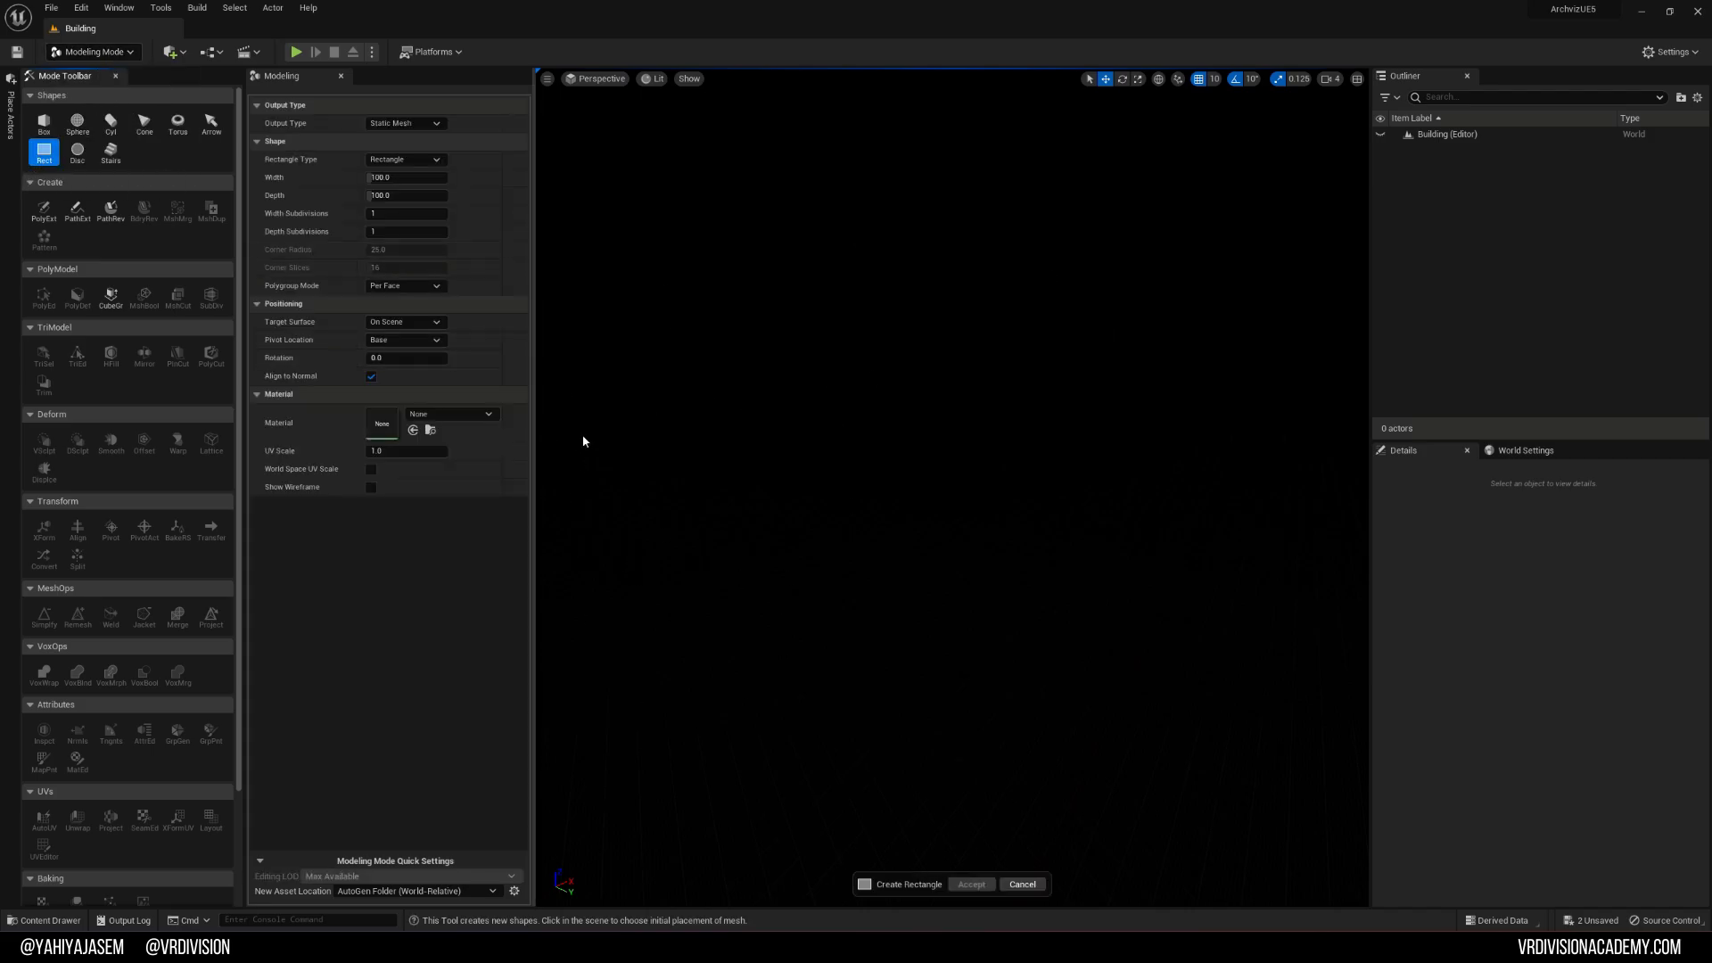
left_click(881, 633)
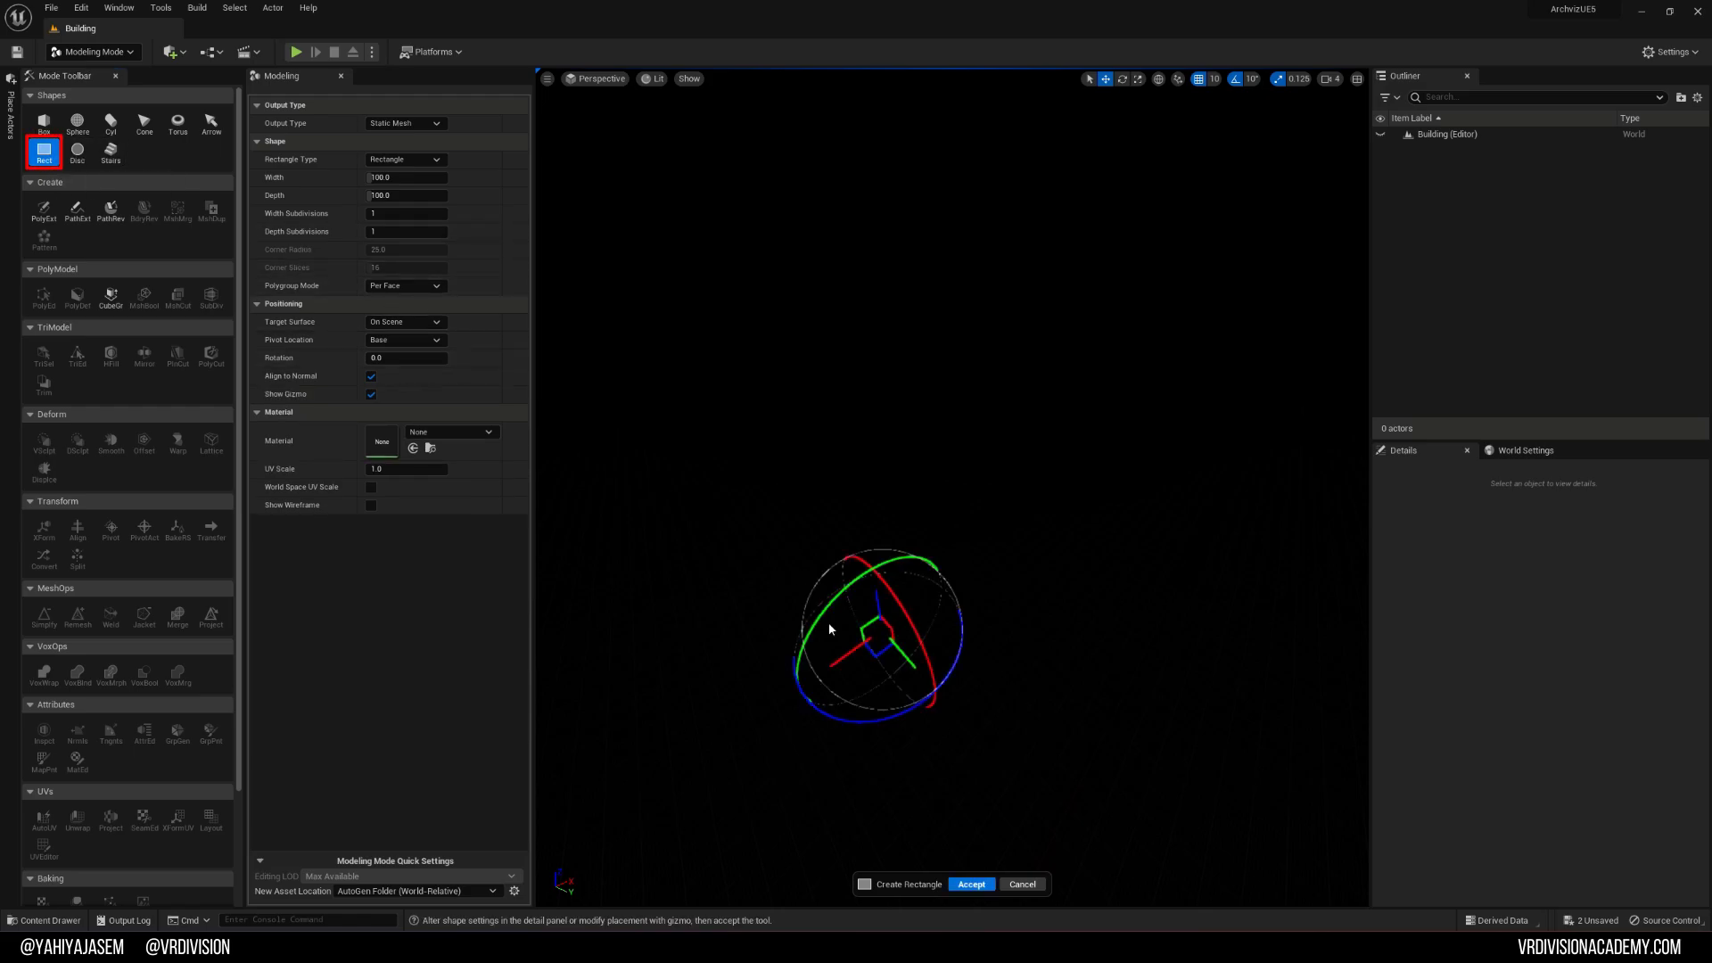
left_click(971, 884)
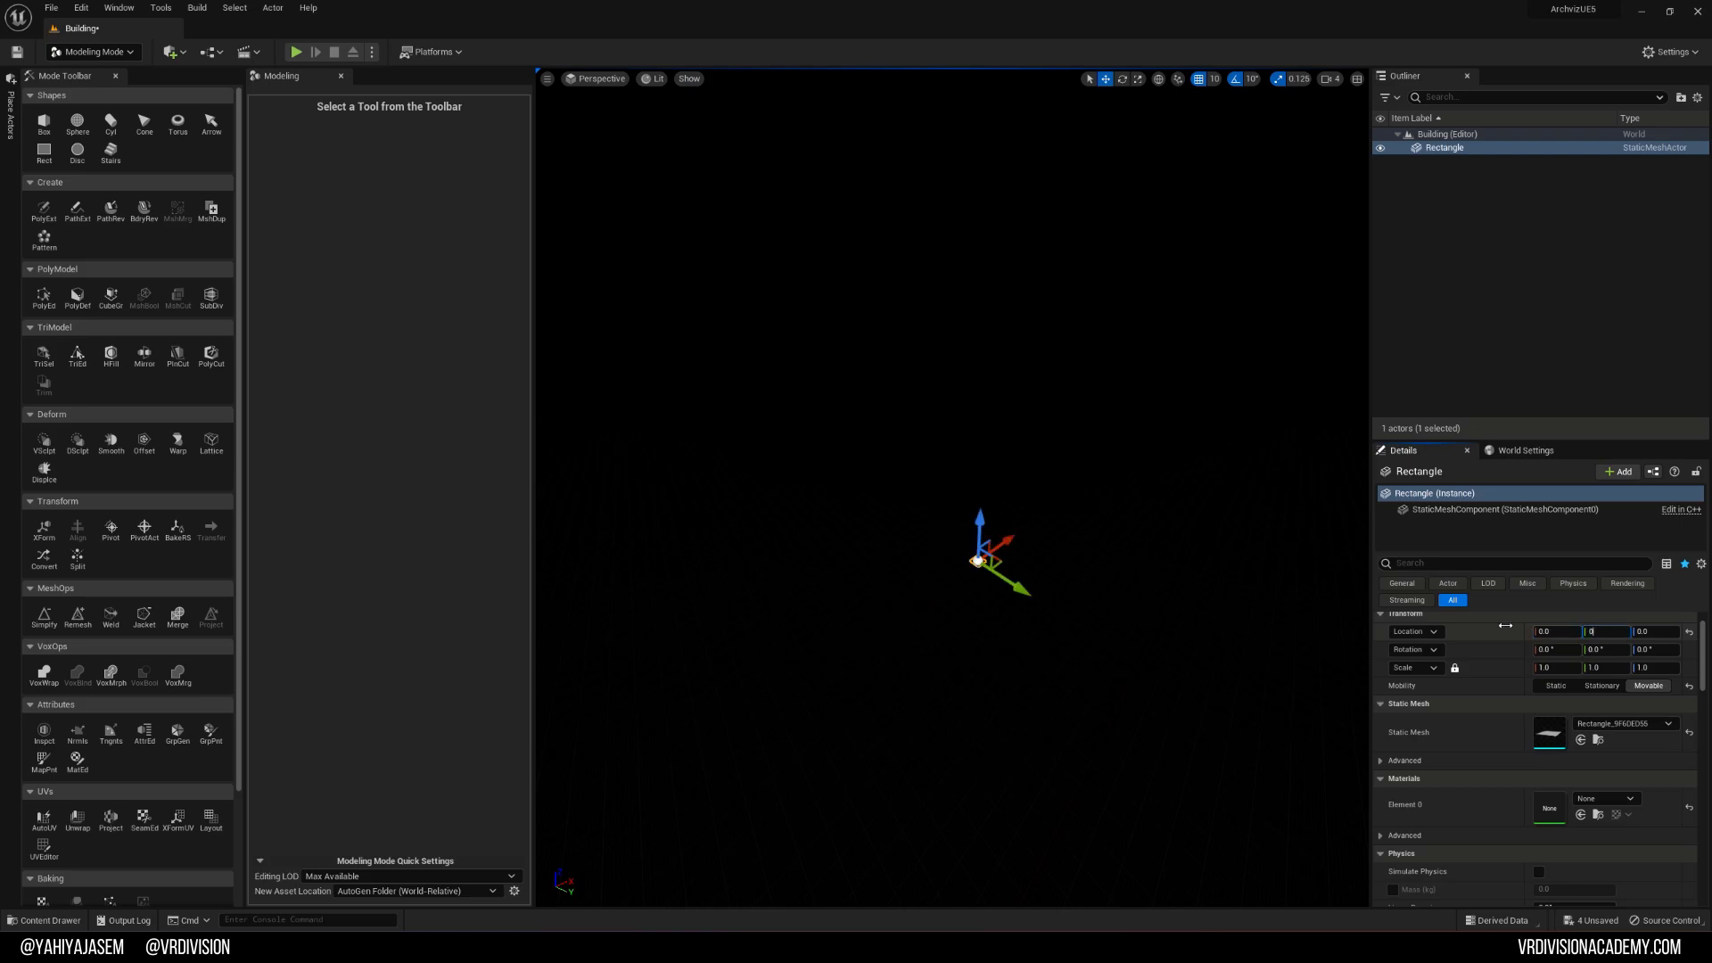
key("Return")
key("f")
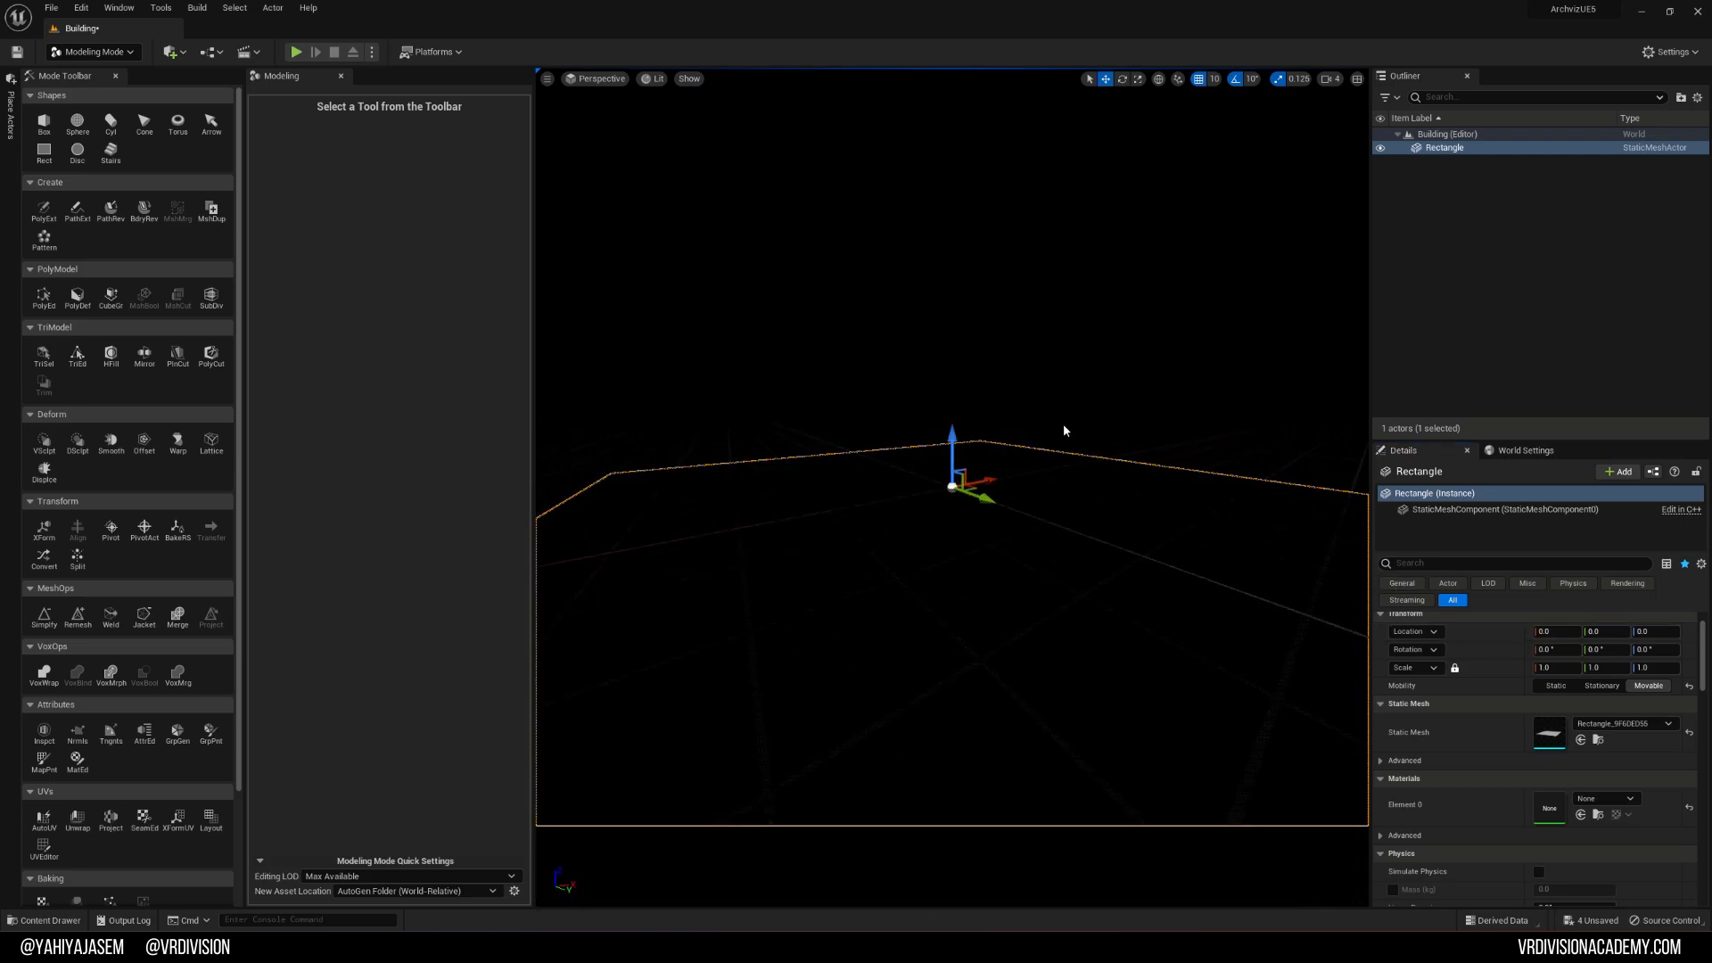
right_click_drag(1068, 407, 940, 464)
key("s")
left_click(731, 462)
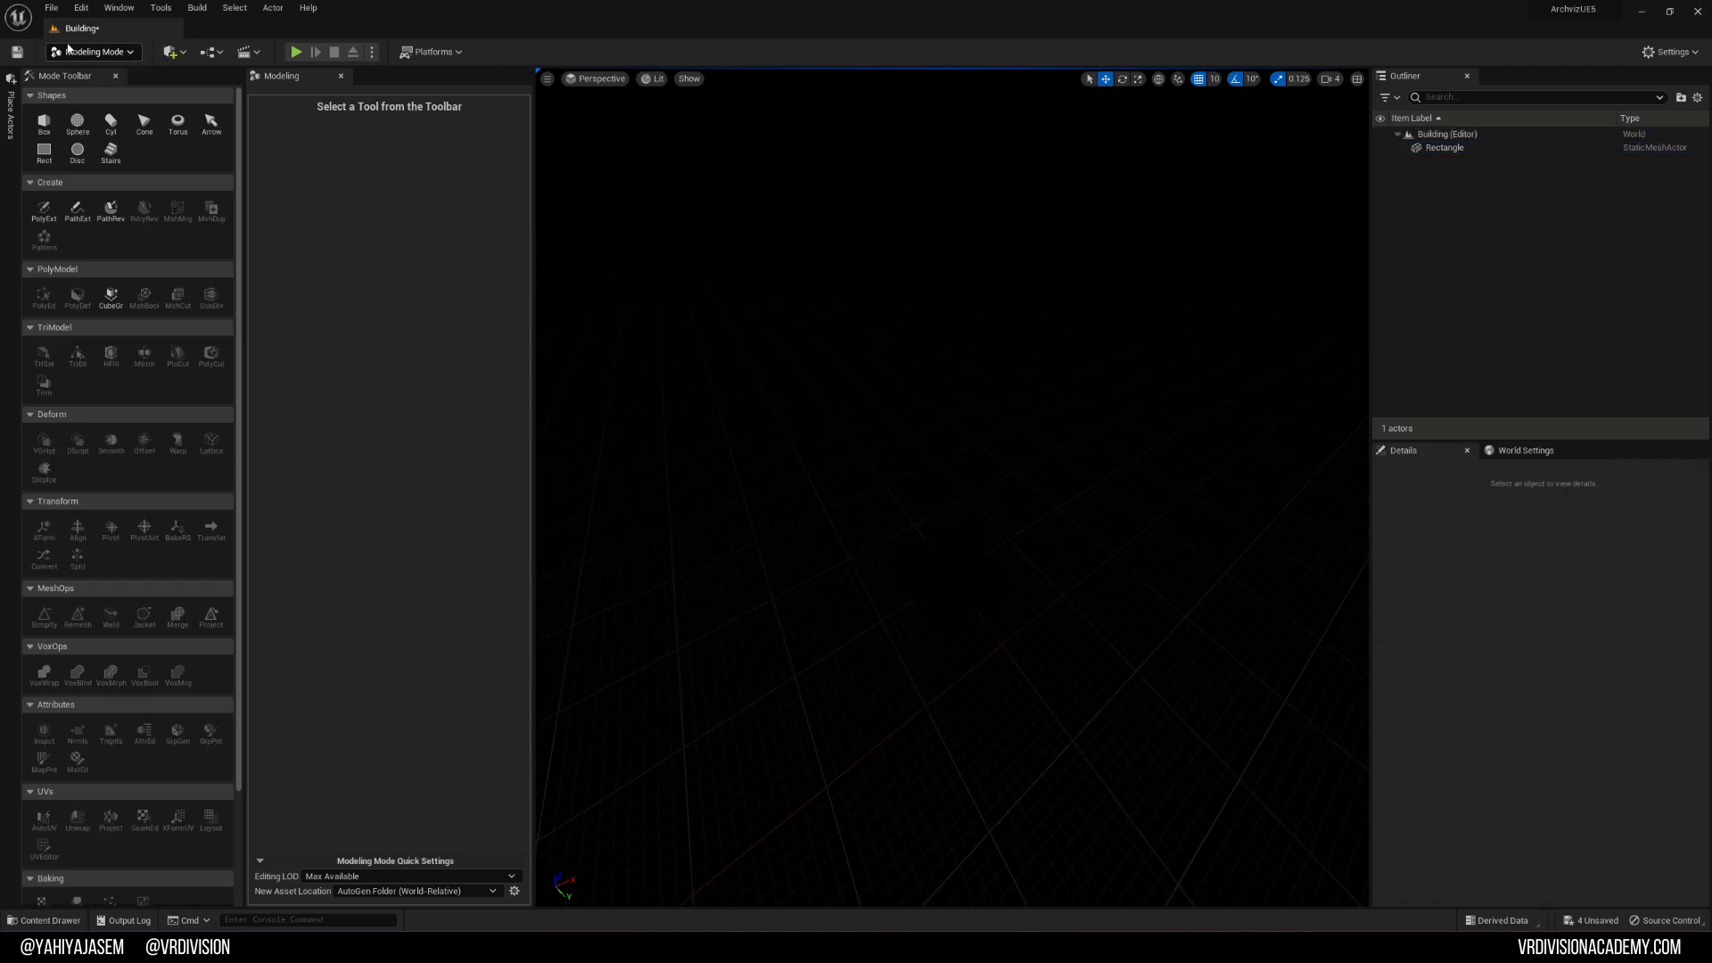
Step: Add a Sky Light near the rectangle and set its source type to SLS Specified Cubemap
left_click(170, 51)
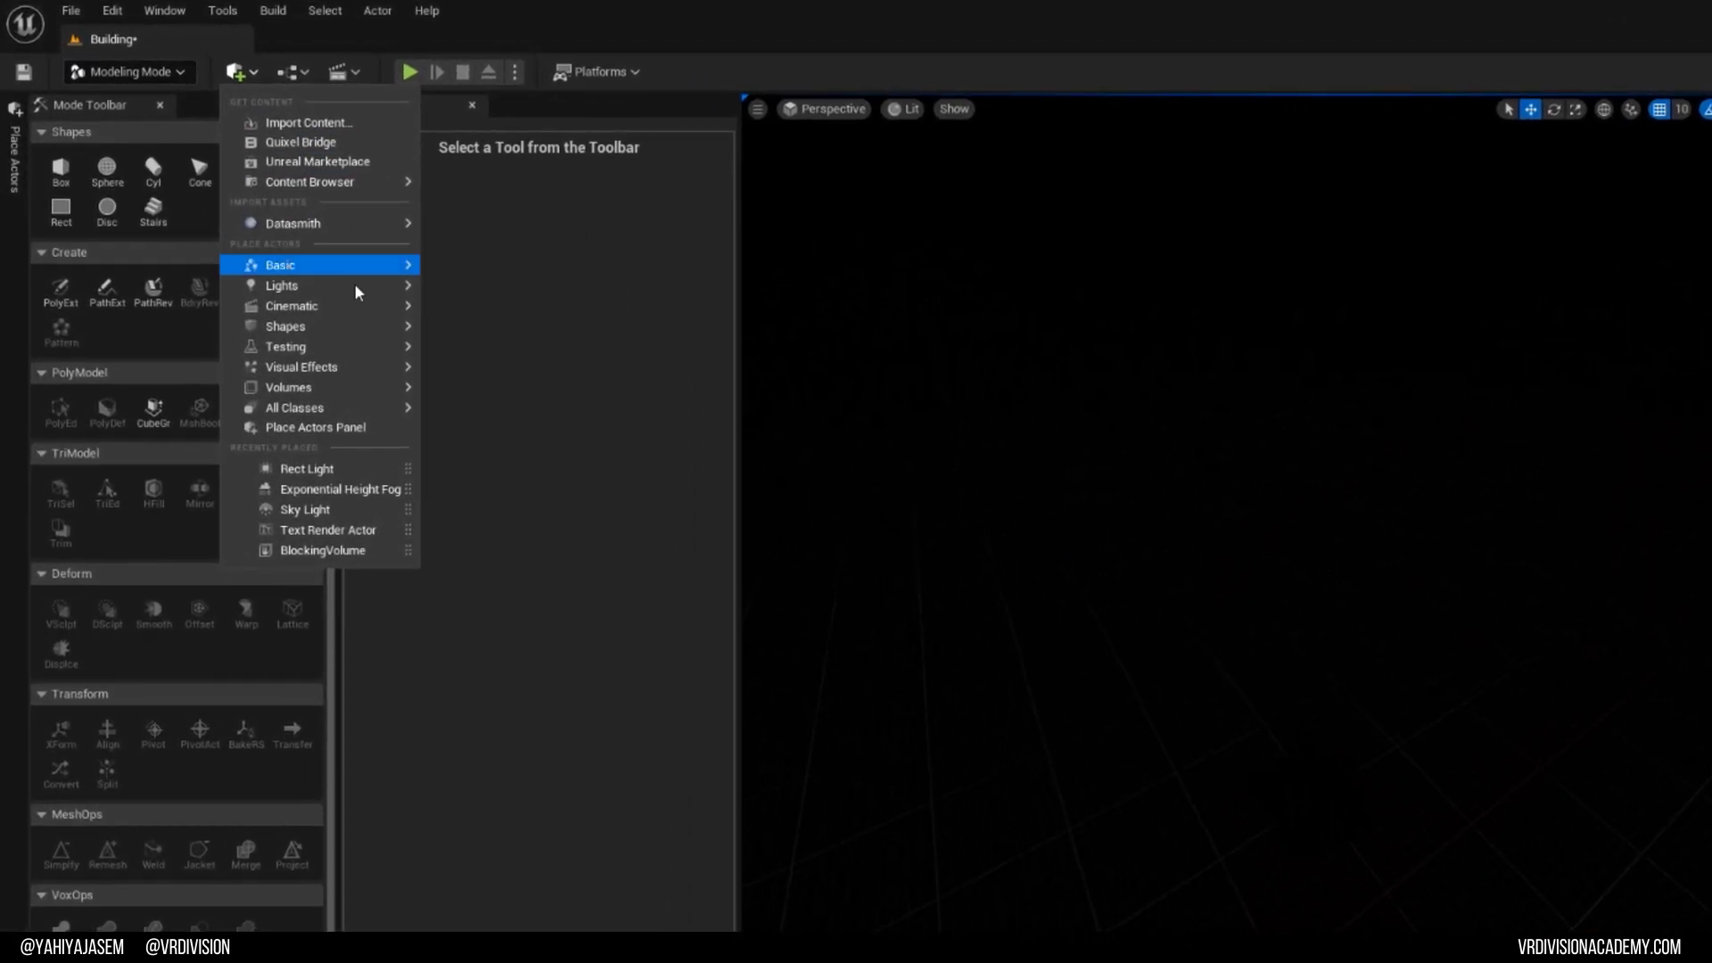
mouse_move(204, 205)
left_click_drag(539, 370, 1162, 675)
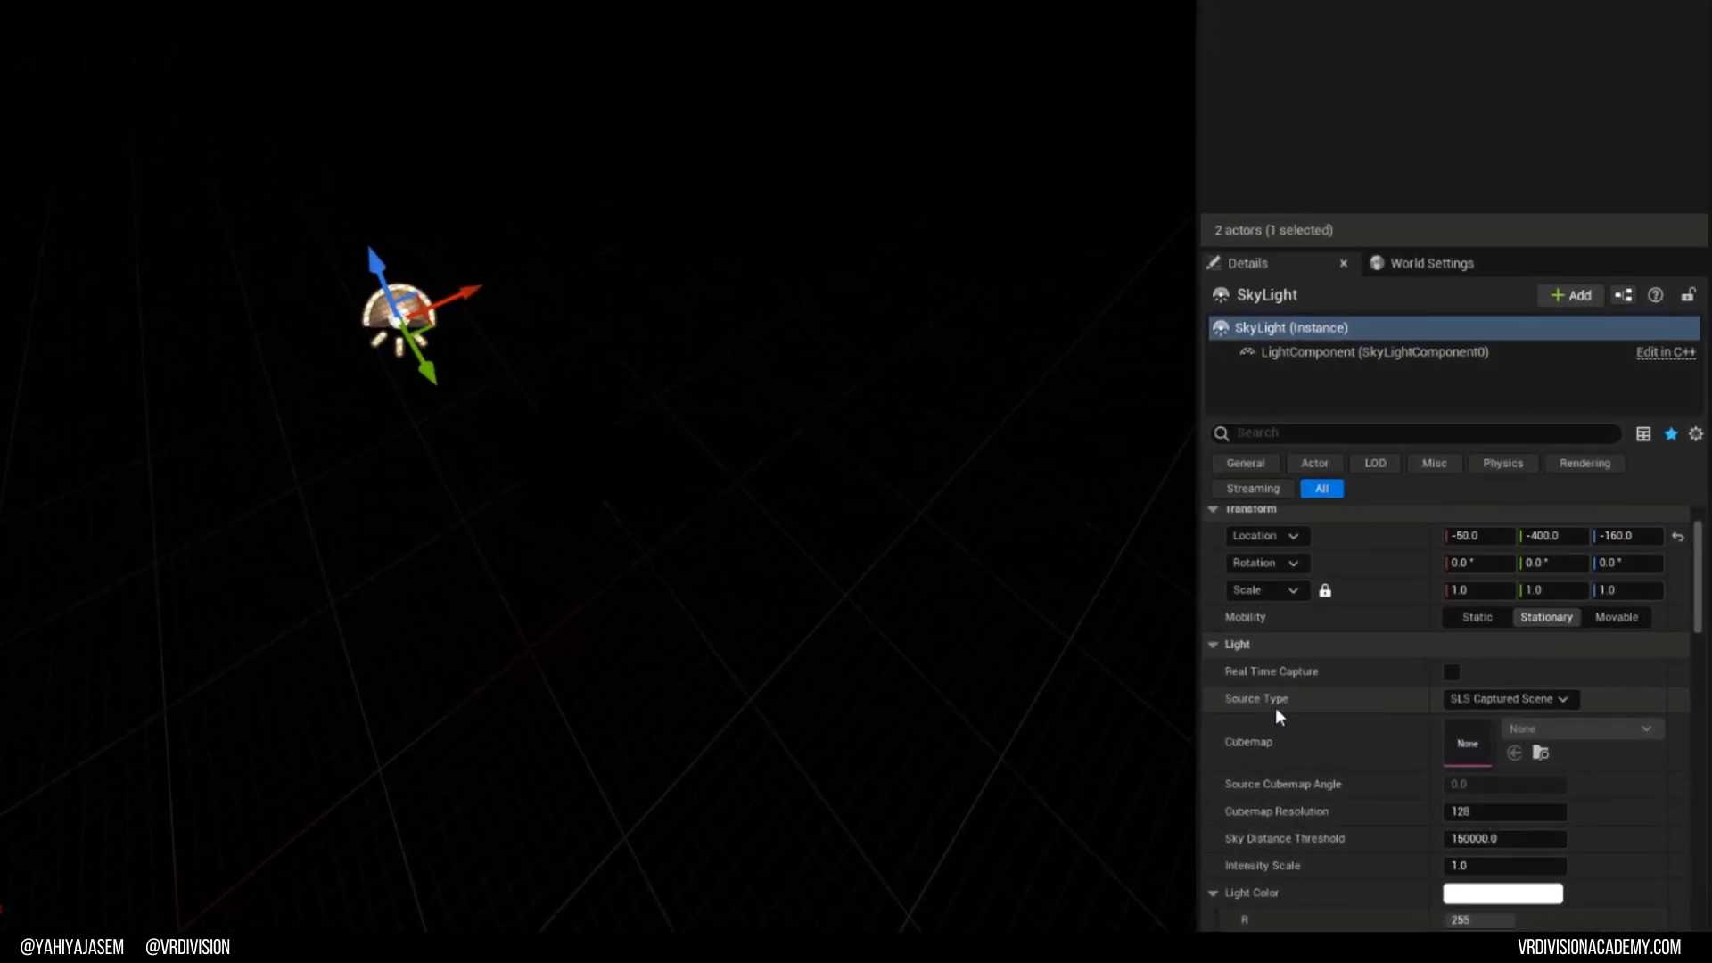
left_click(1493, 704)
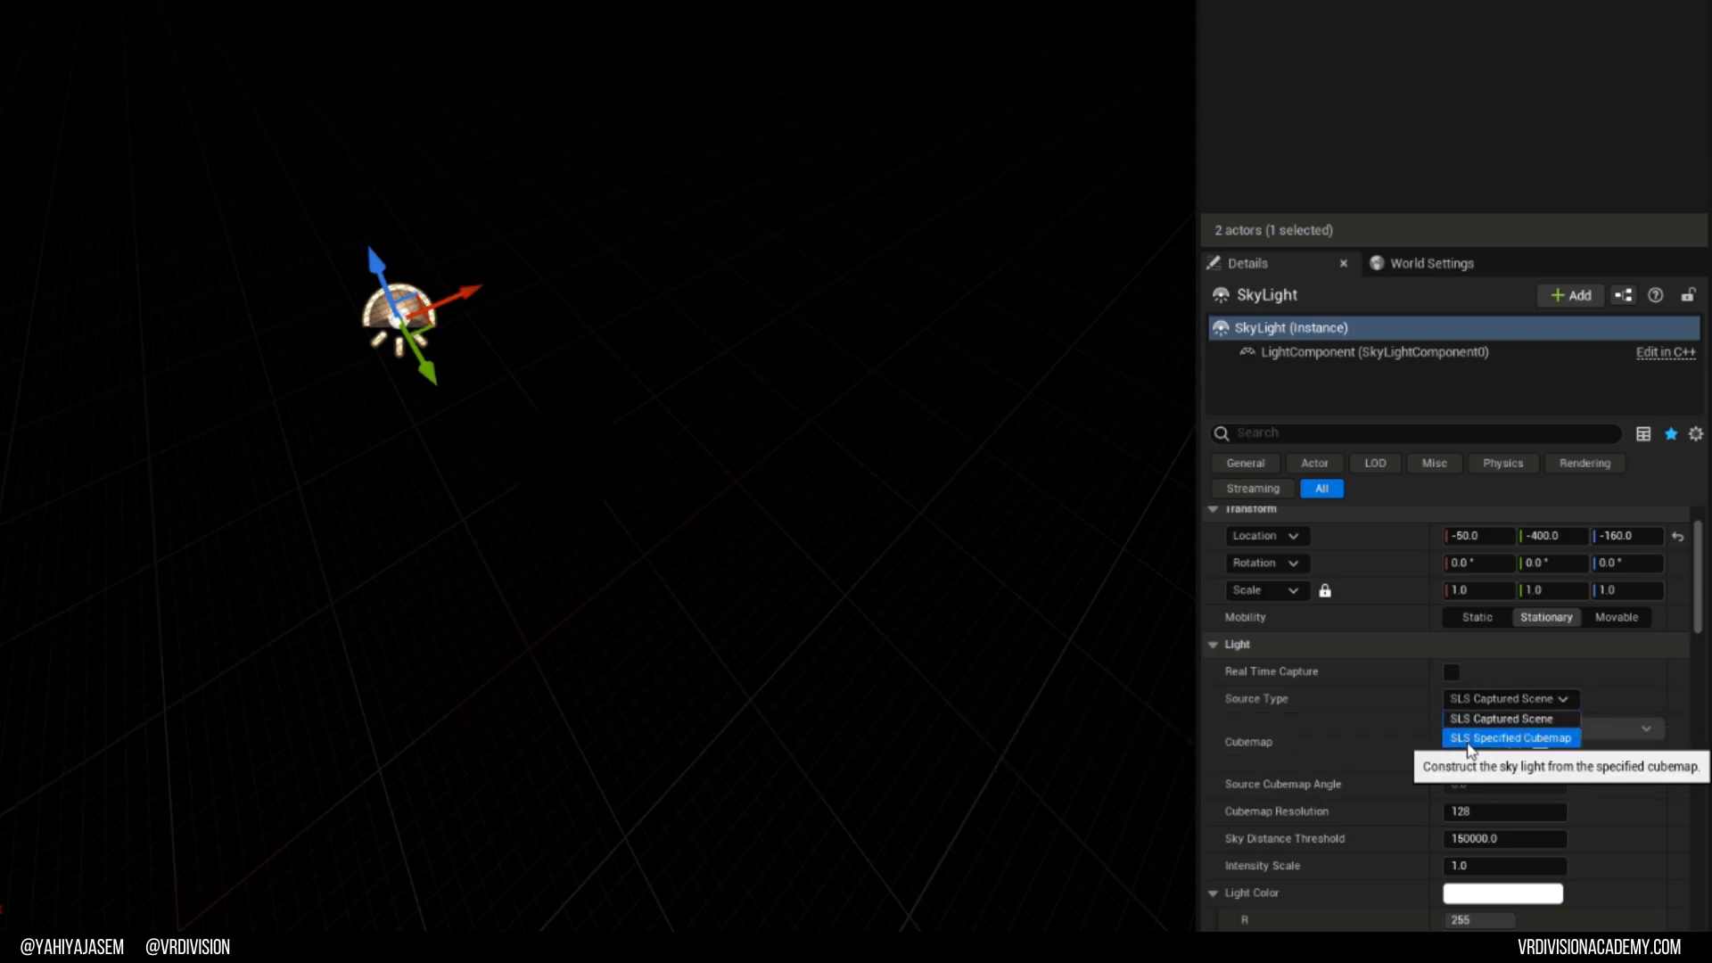
left_click(1501, 739)
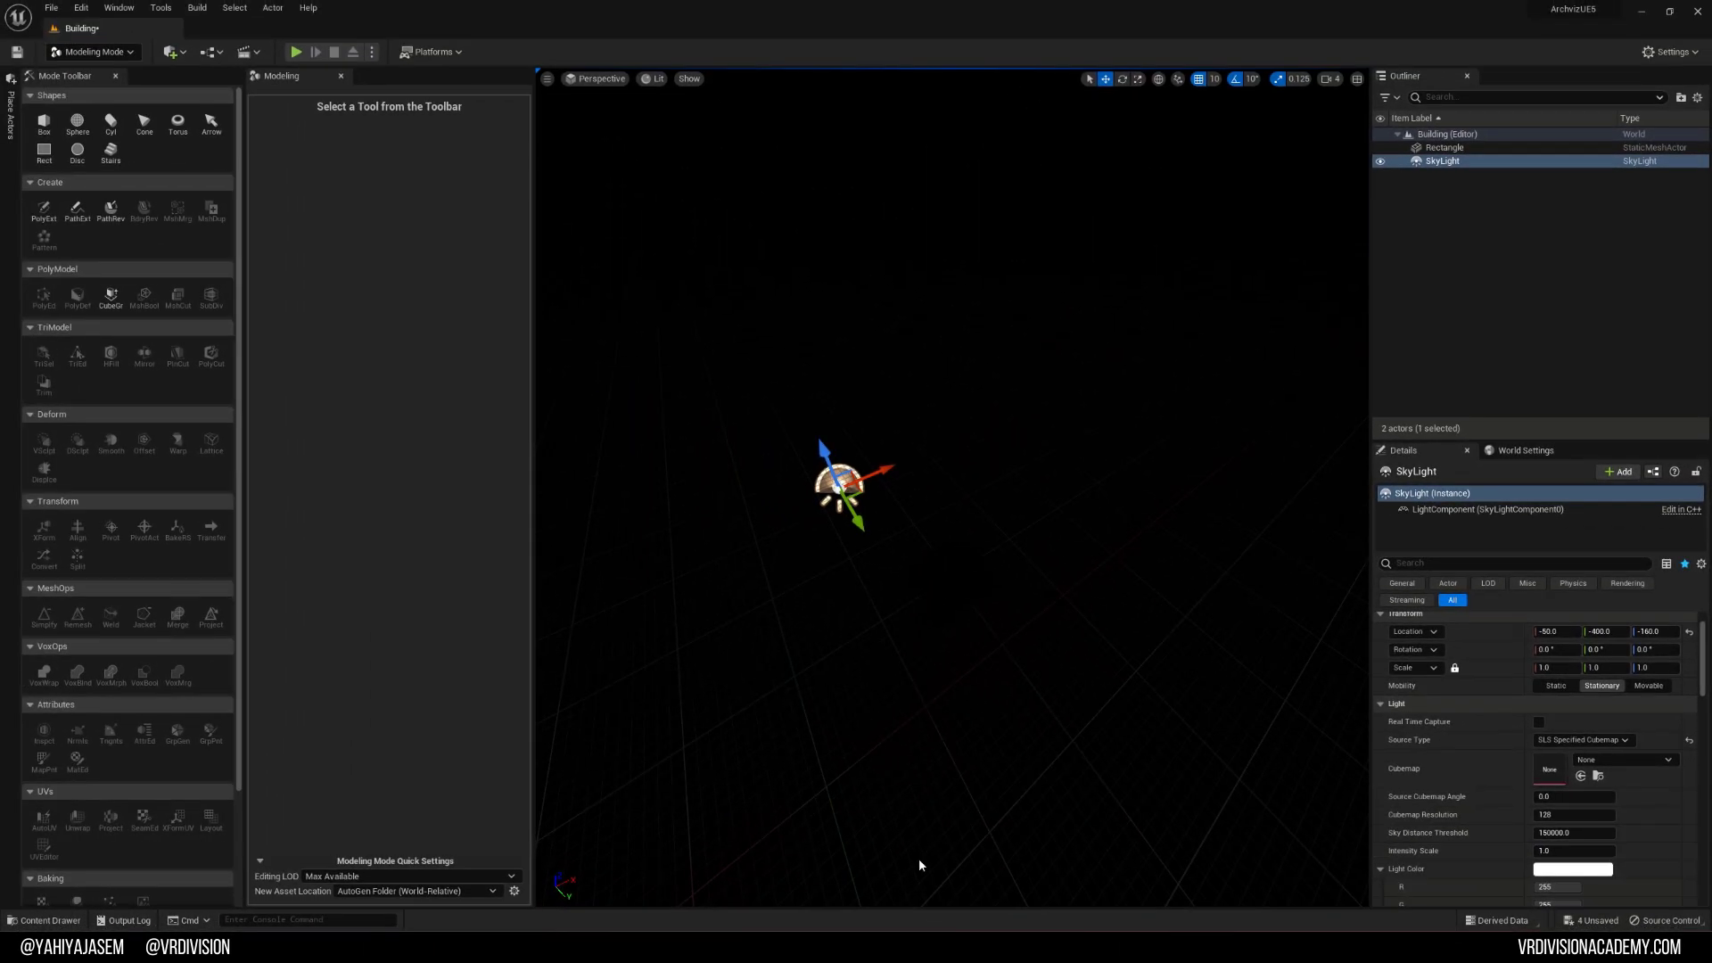
Step: Check the Engine folder in the project content and the Show Engine Content display option
left_click(47, 920)
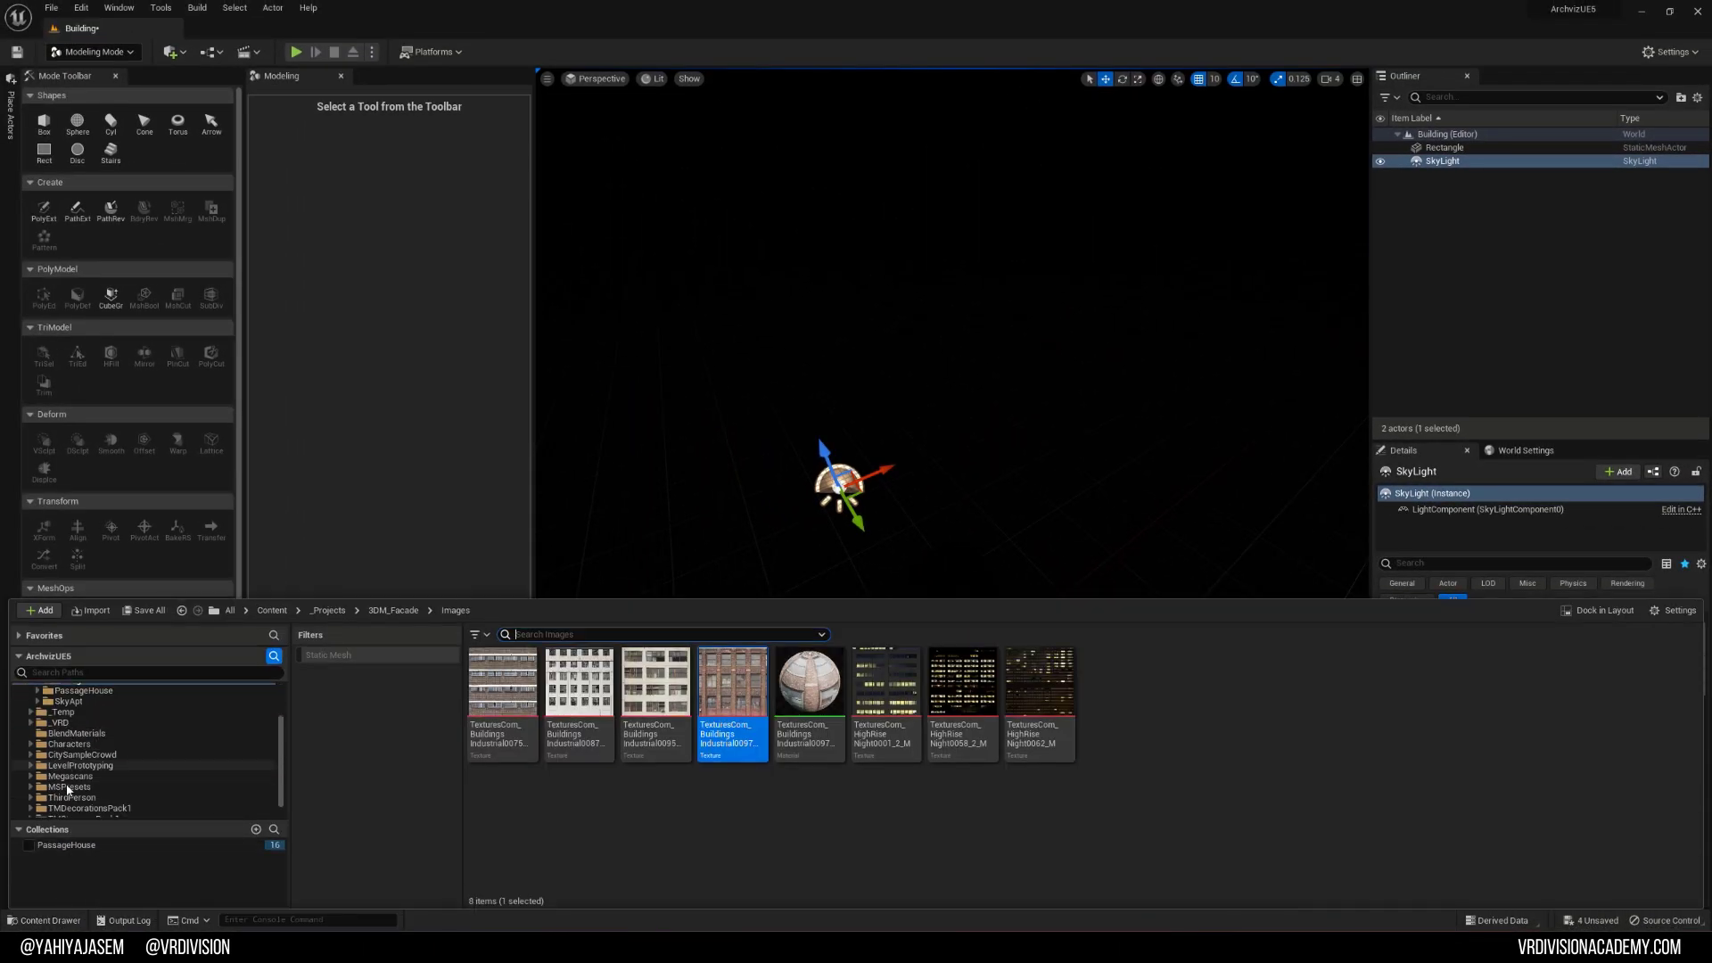
left_click(55, 812)
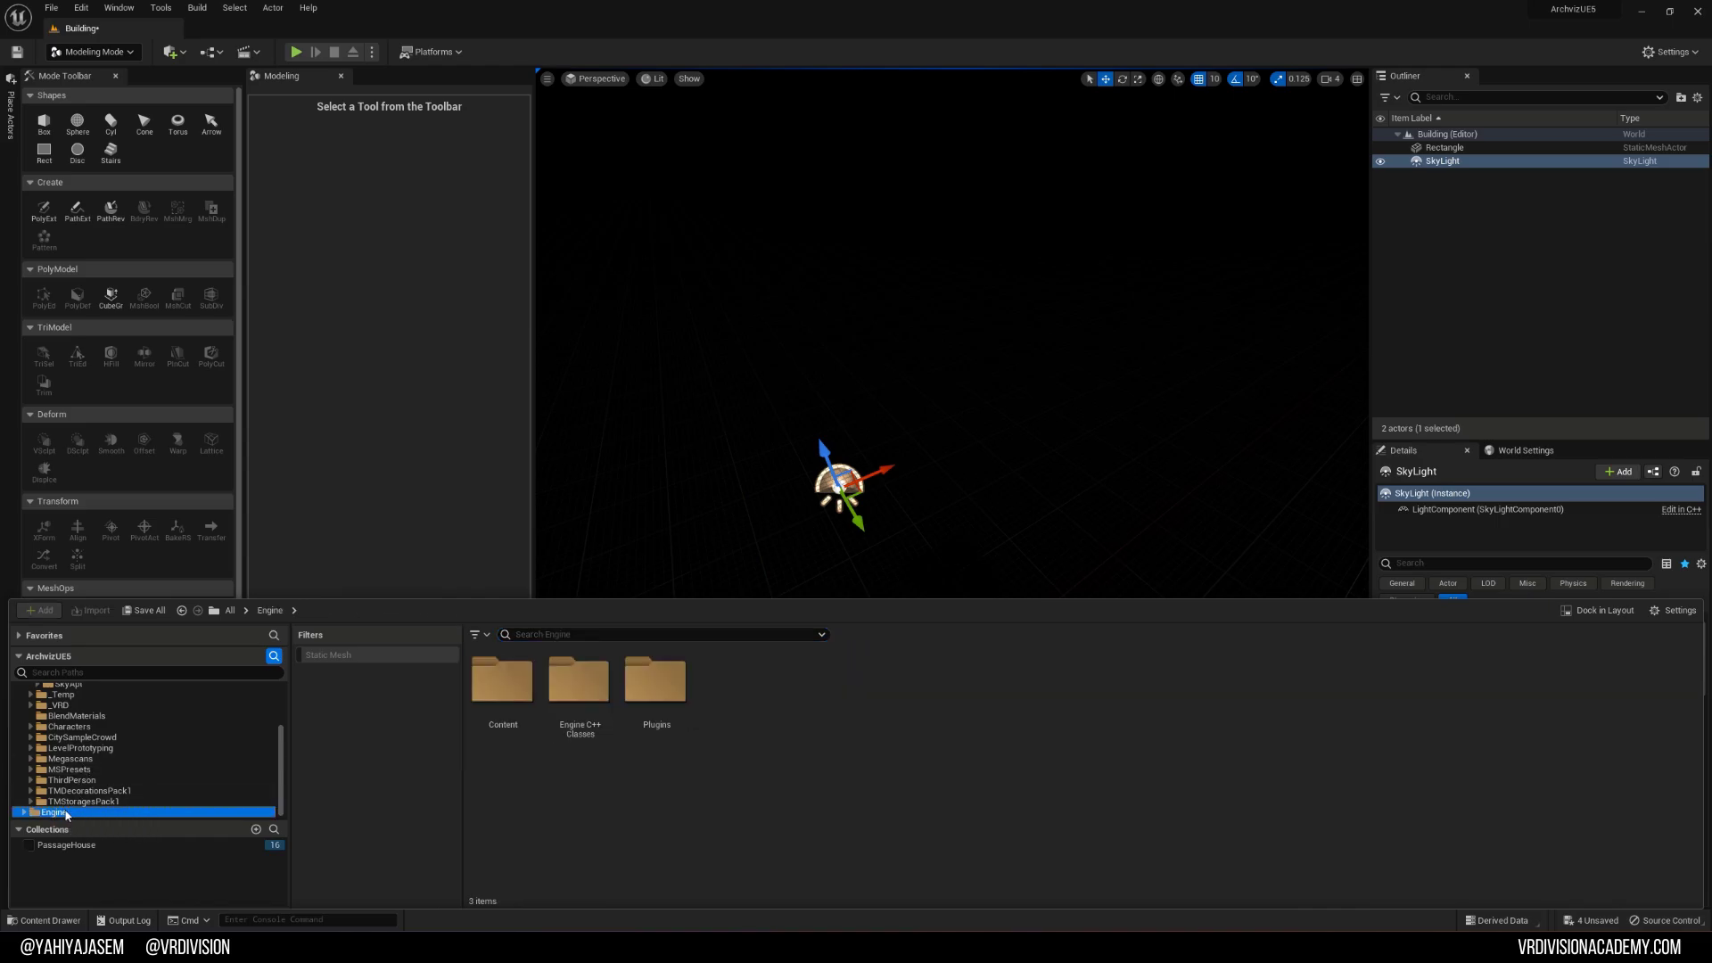
left_click(1678, 611)
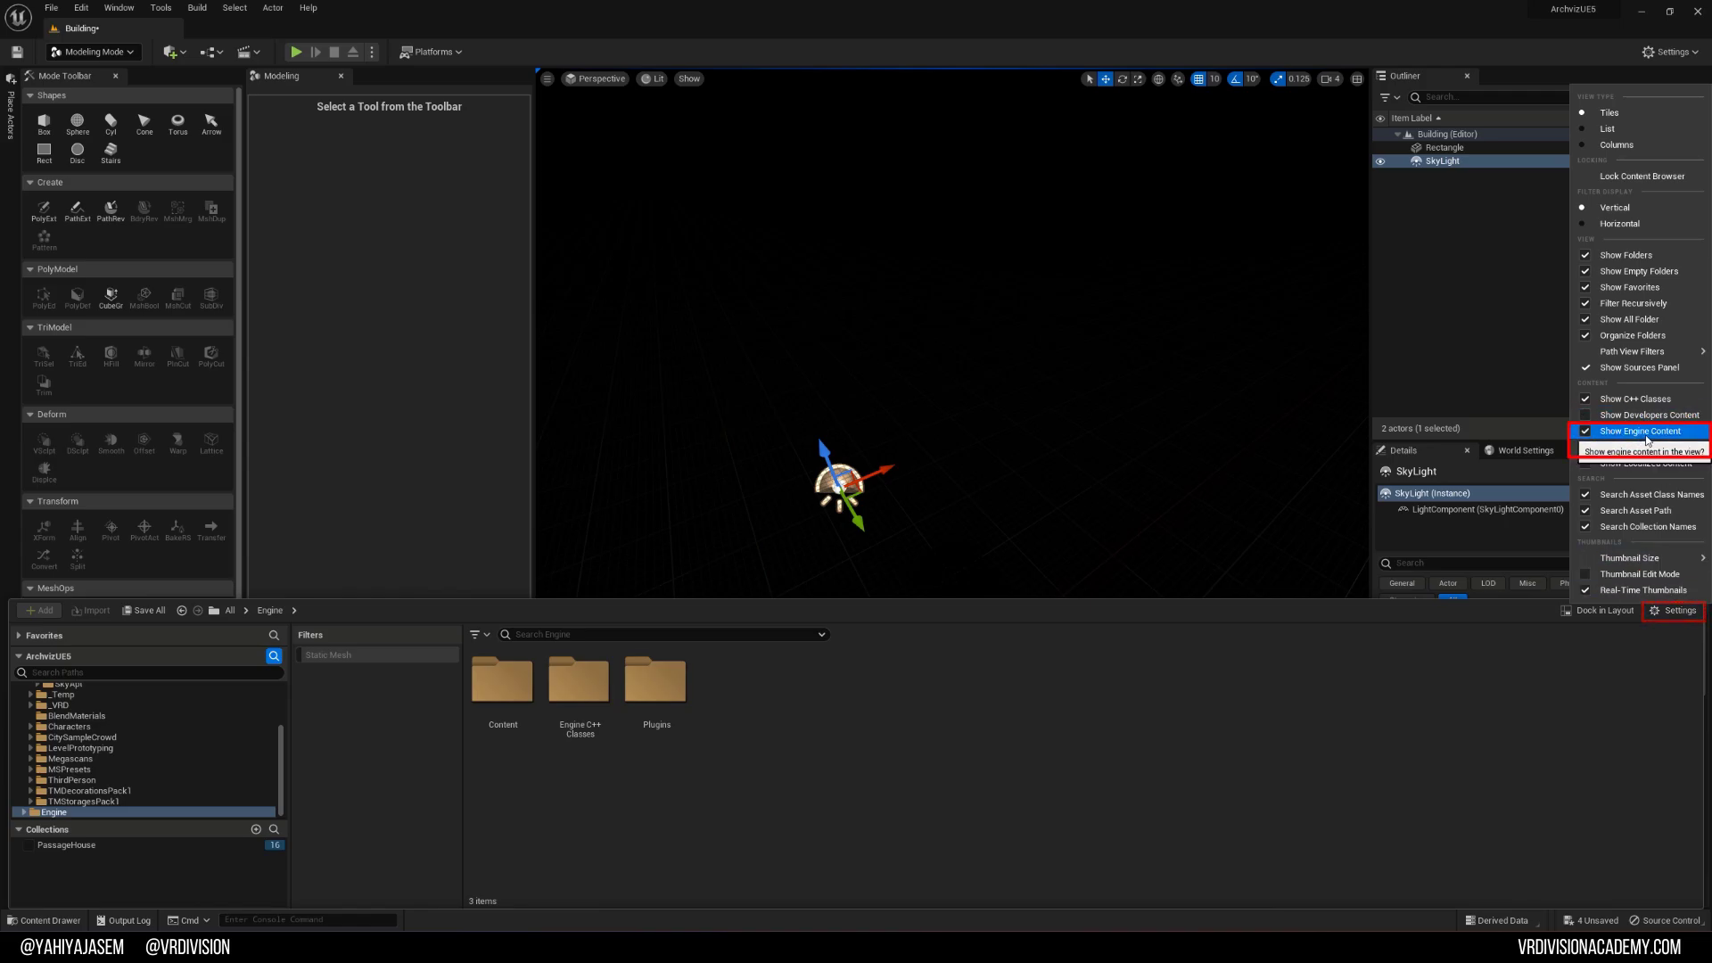
left_click(1437, 538)
Step: Assign SunsetAmbientCubemap as the sky light's cubemap
left_click(1588, 763)
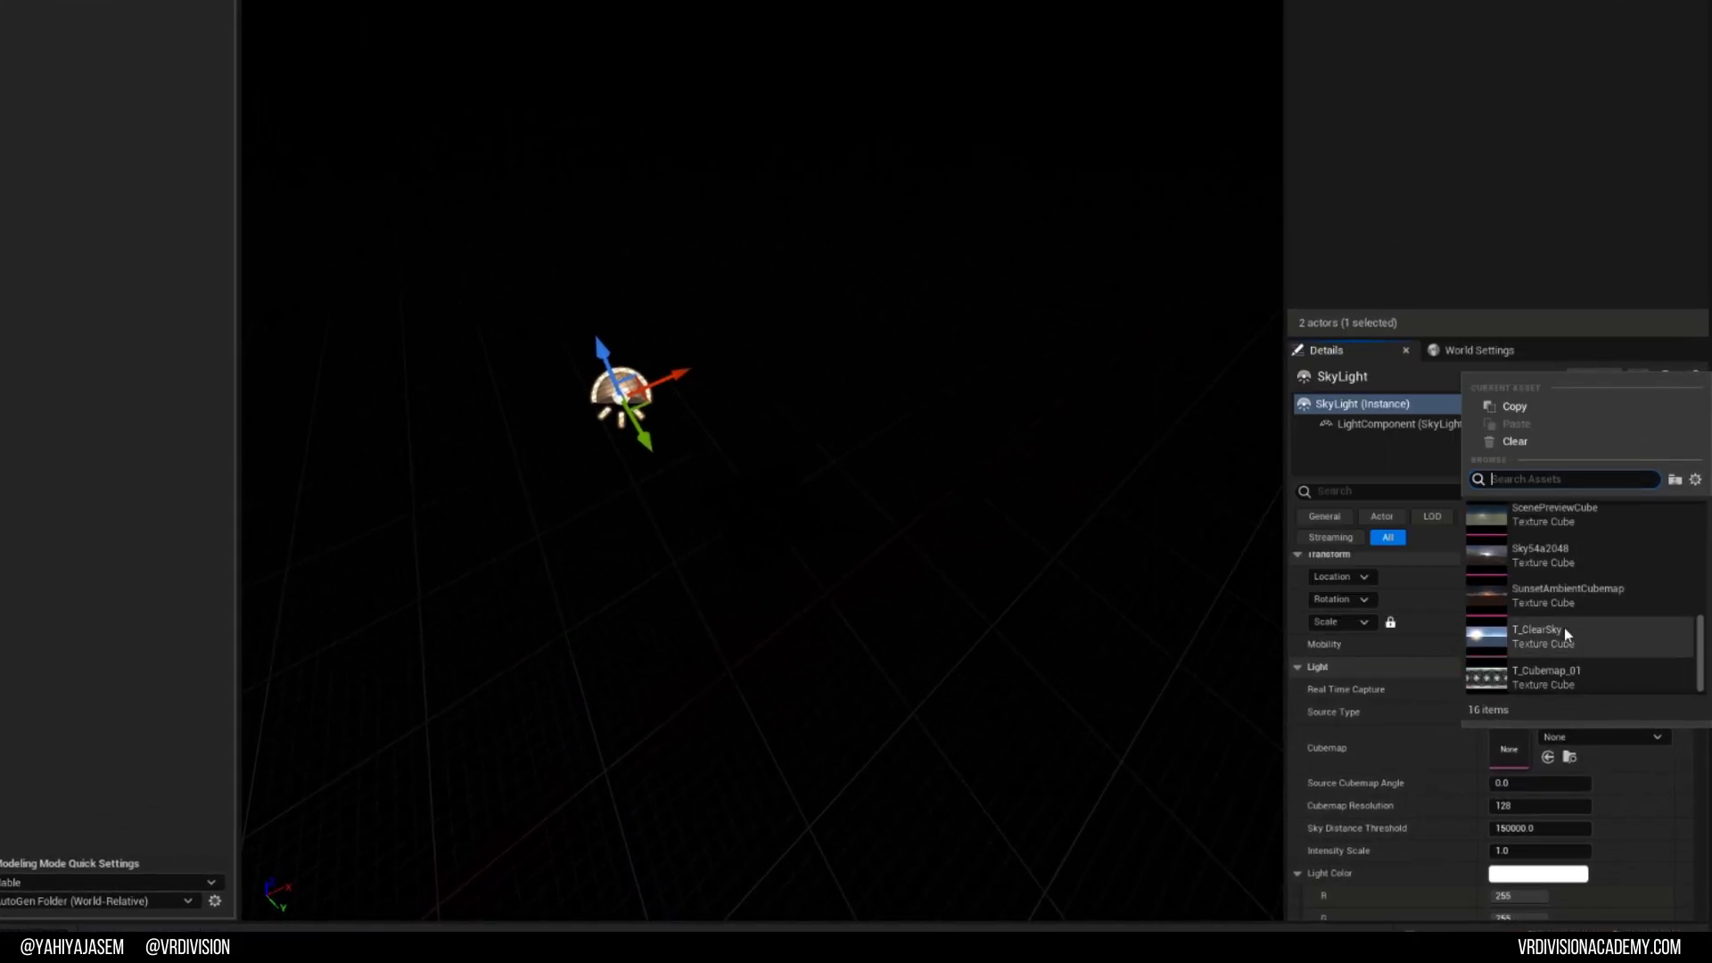
scroll(1565, 628, "down", 2)
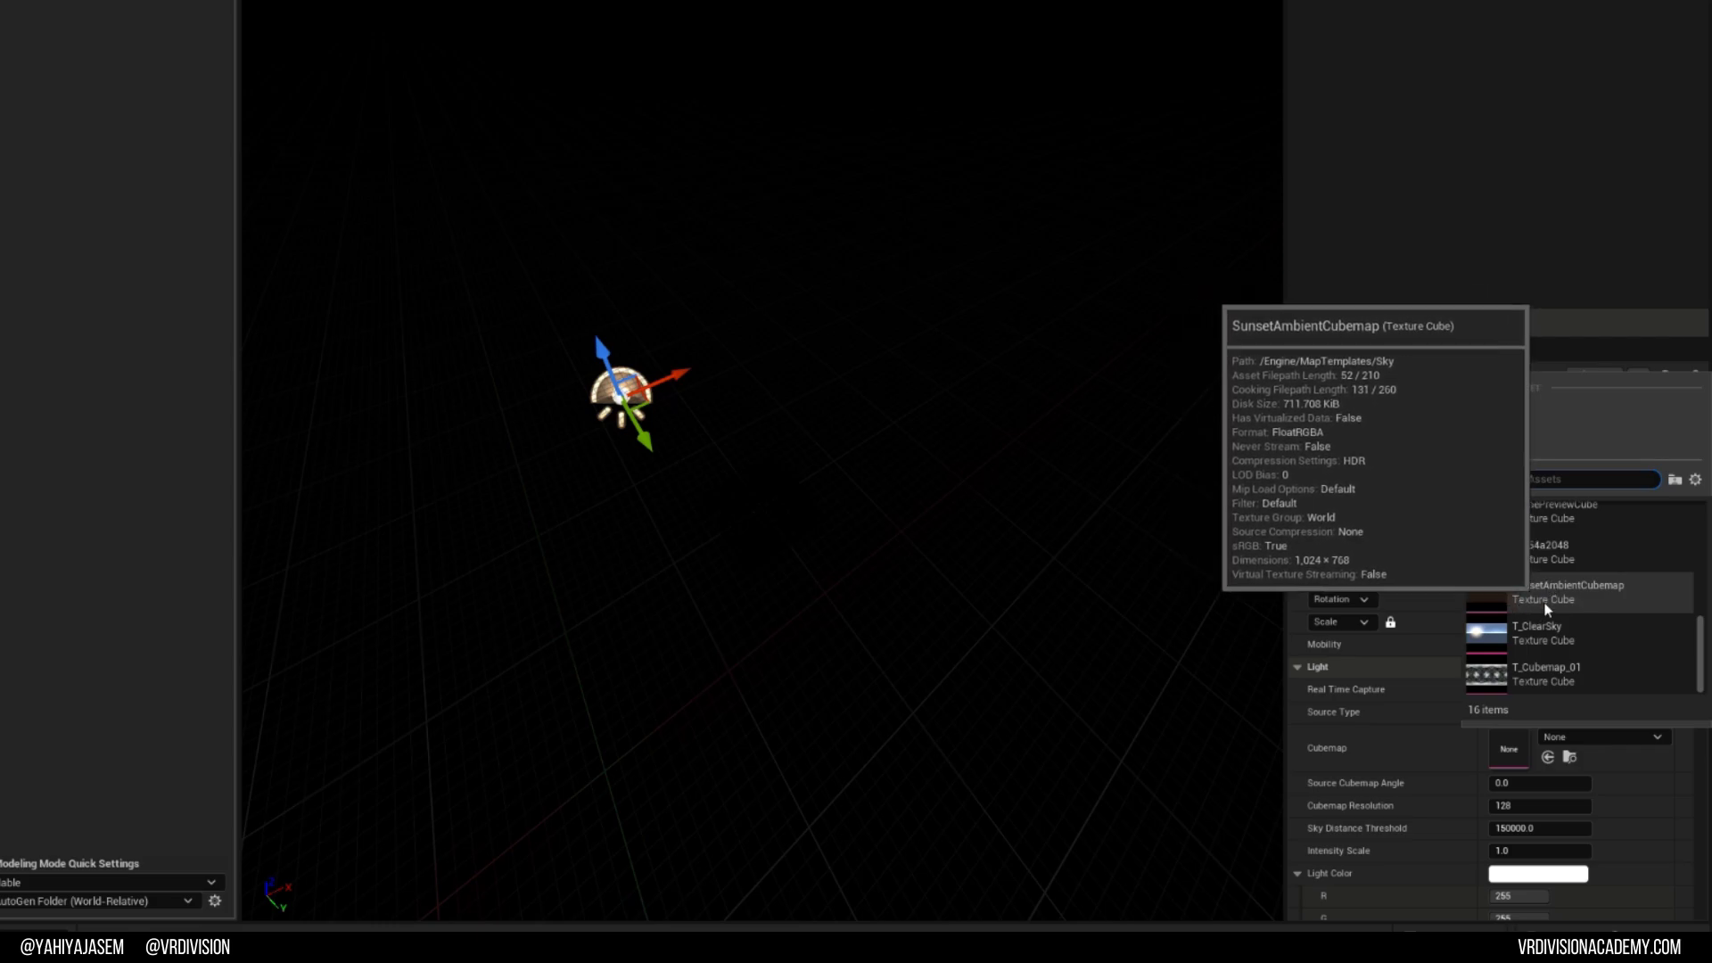
left_click(1549, 594)
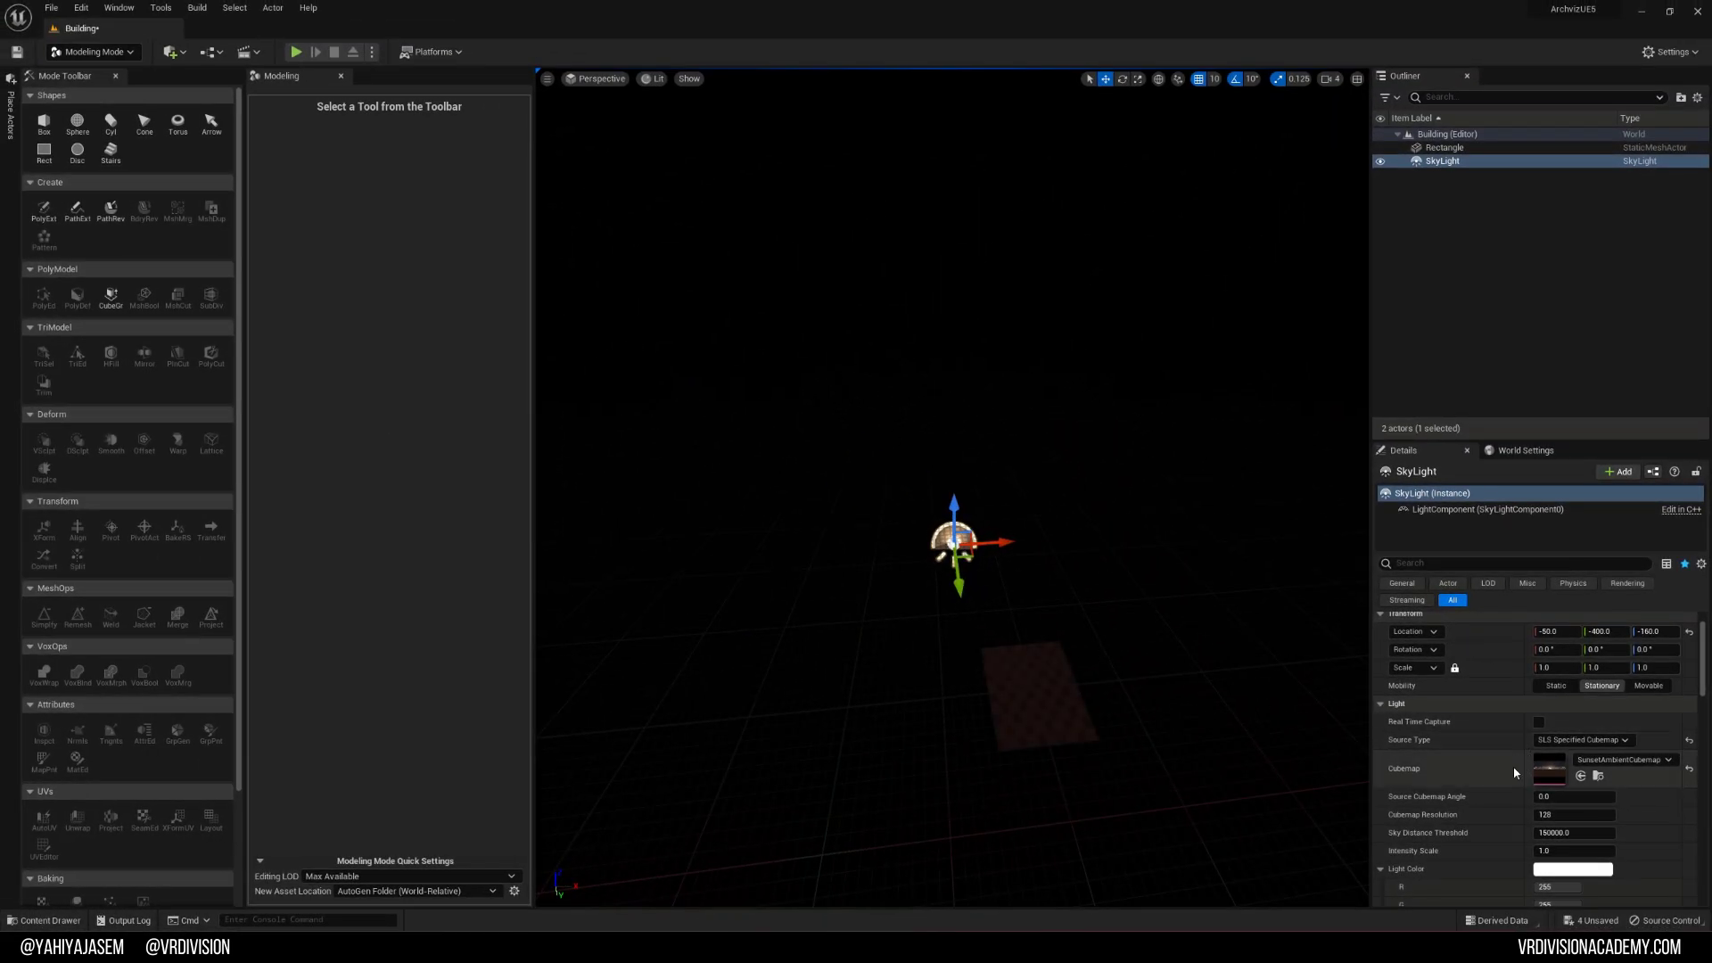
right_click_drag(1104, 747, 1104, 747)
Step: Scale the rectangle up to about 10.375 in X and Y so it forms a large floor
left_click(934, 602)
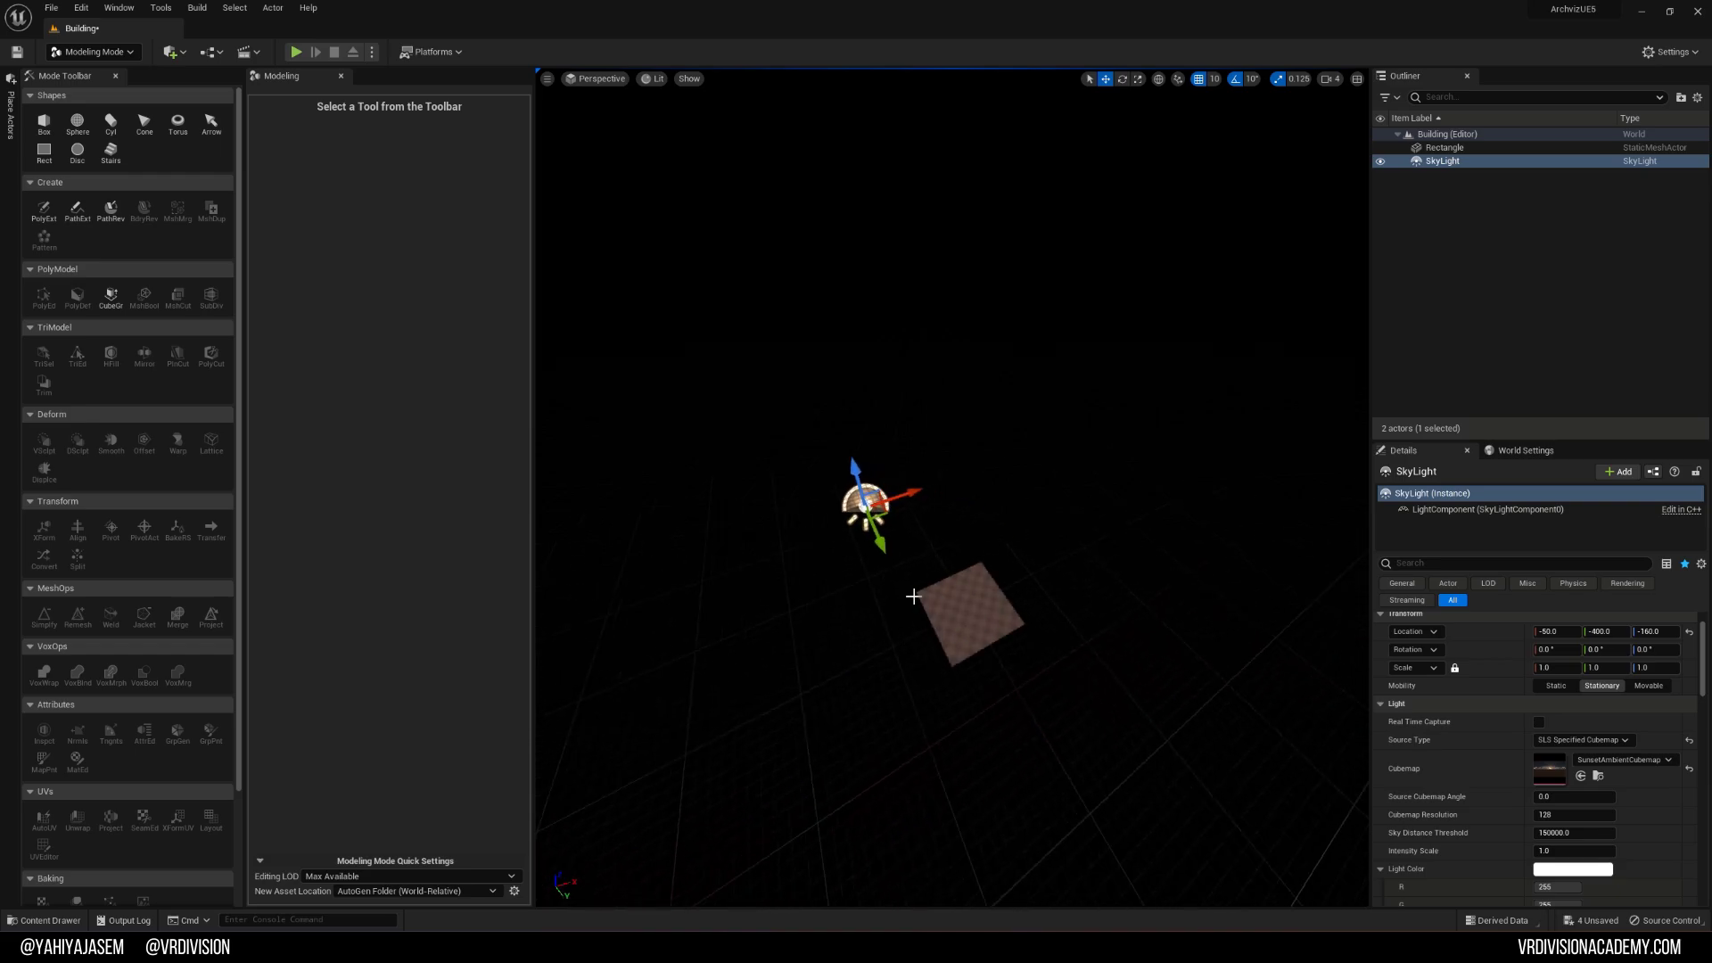
key("r")
left_click_drag(990, 619, 995, 618)
key("w")
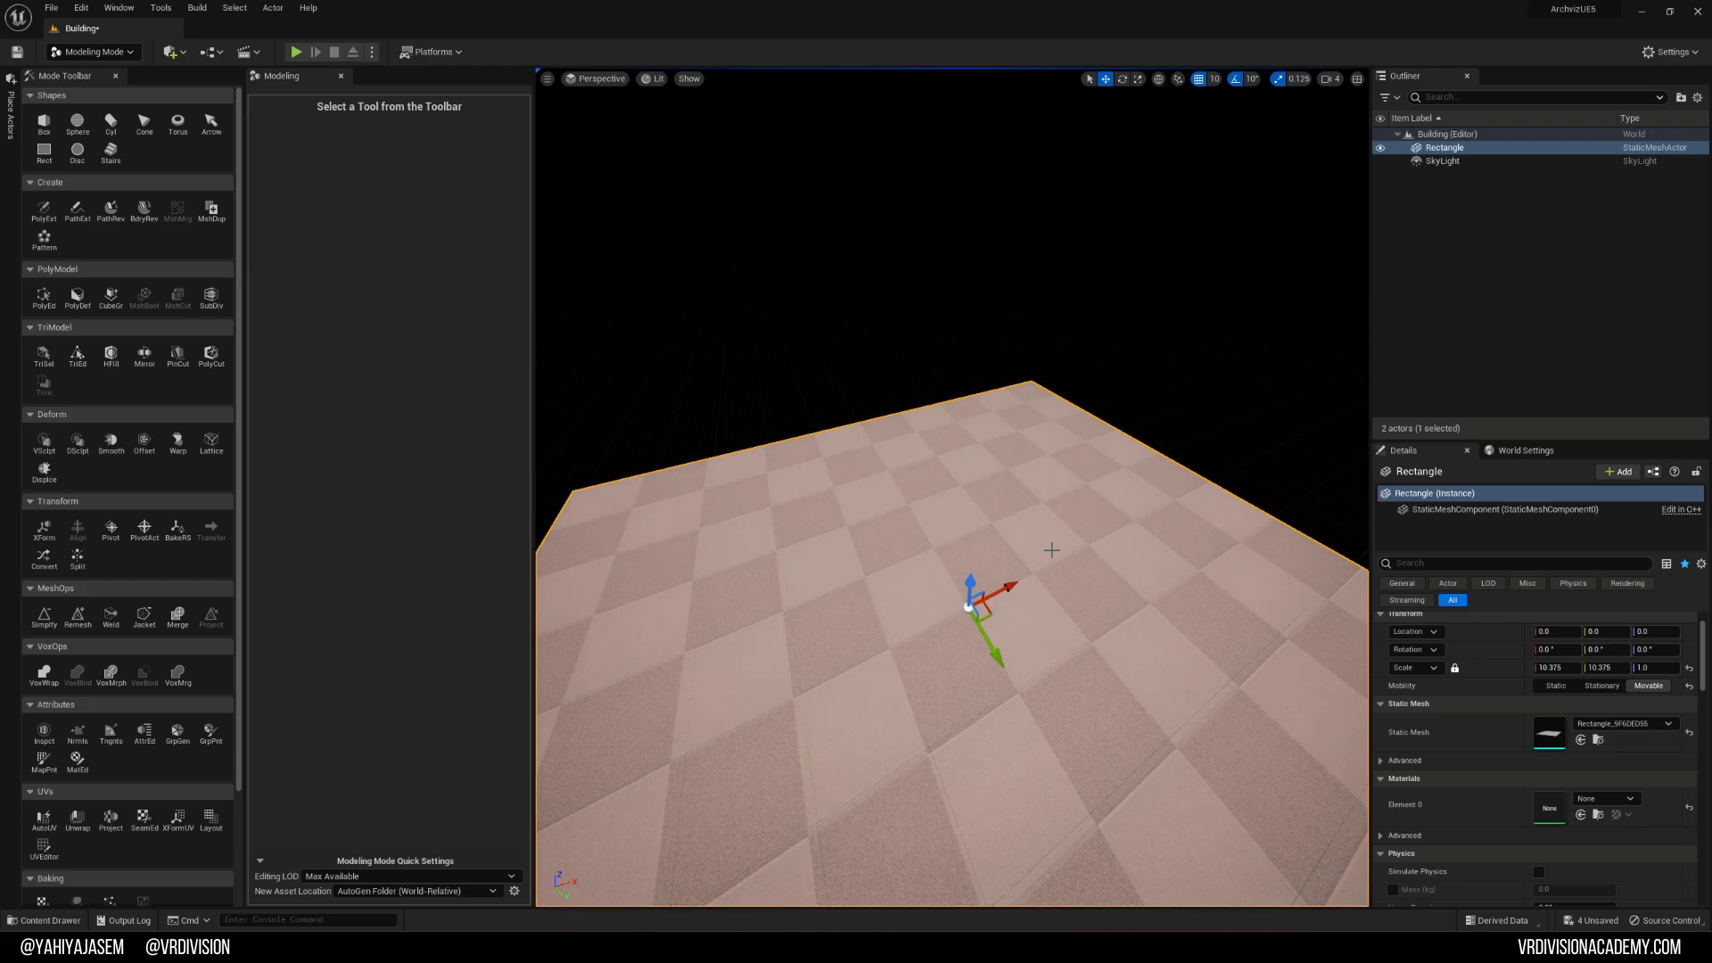
right_click_drag(979, 543, 918, 535)
key("w")
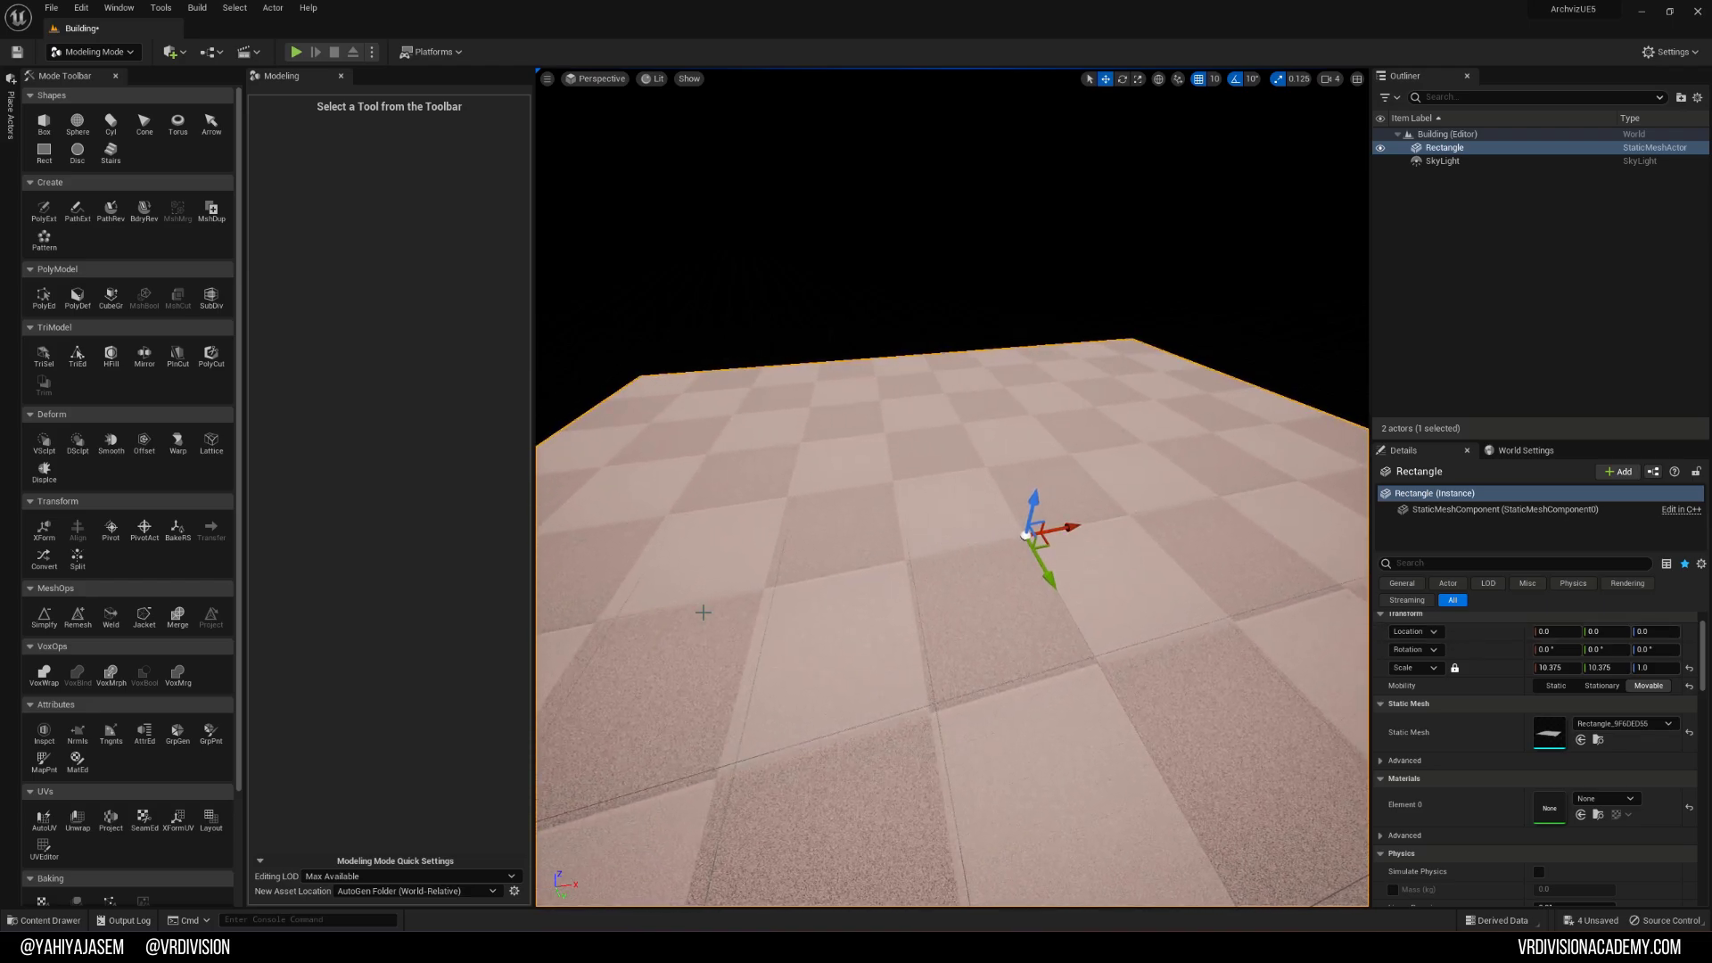
Step: Switch the level editor back to Selection mode
left_click(42, 921)
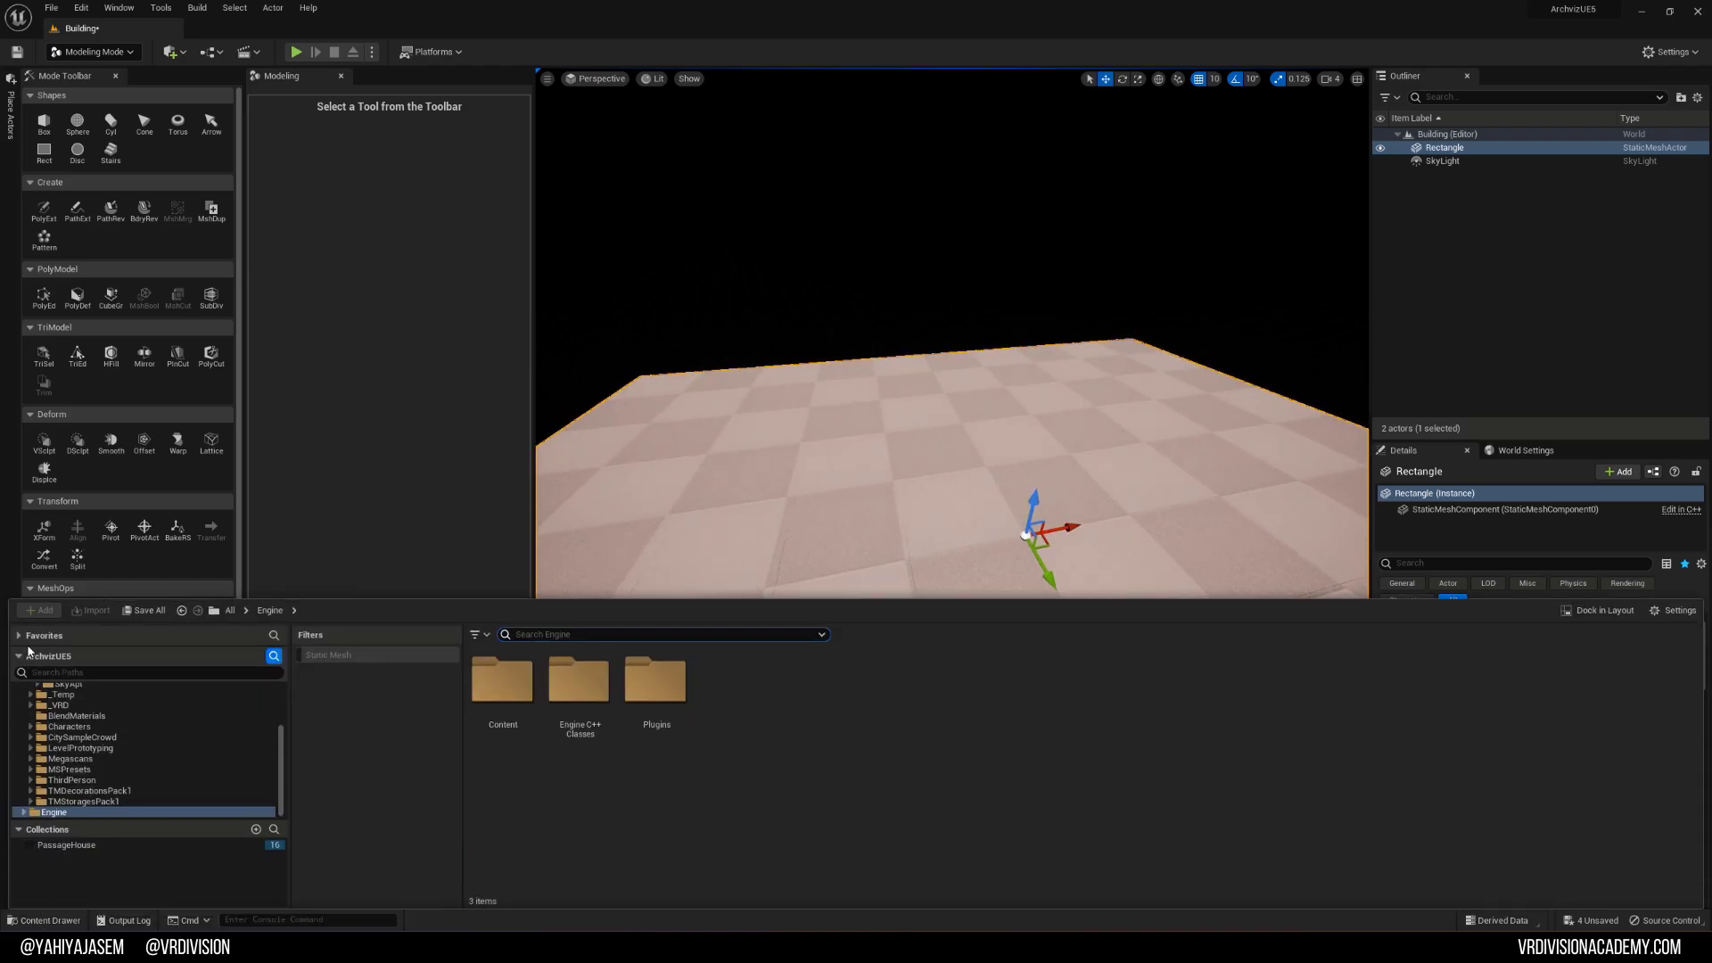
right_click_drag(687, 401, 720, 425)
key("shift+1")
Step: View the Third Person blueprint pack among the content packs available for the project, without adding it
key("ctrl+space")
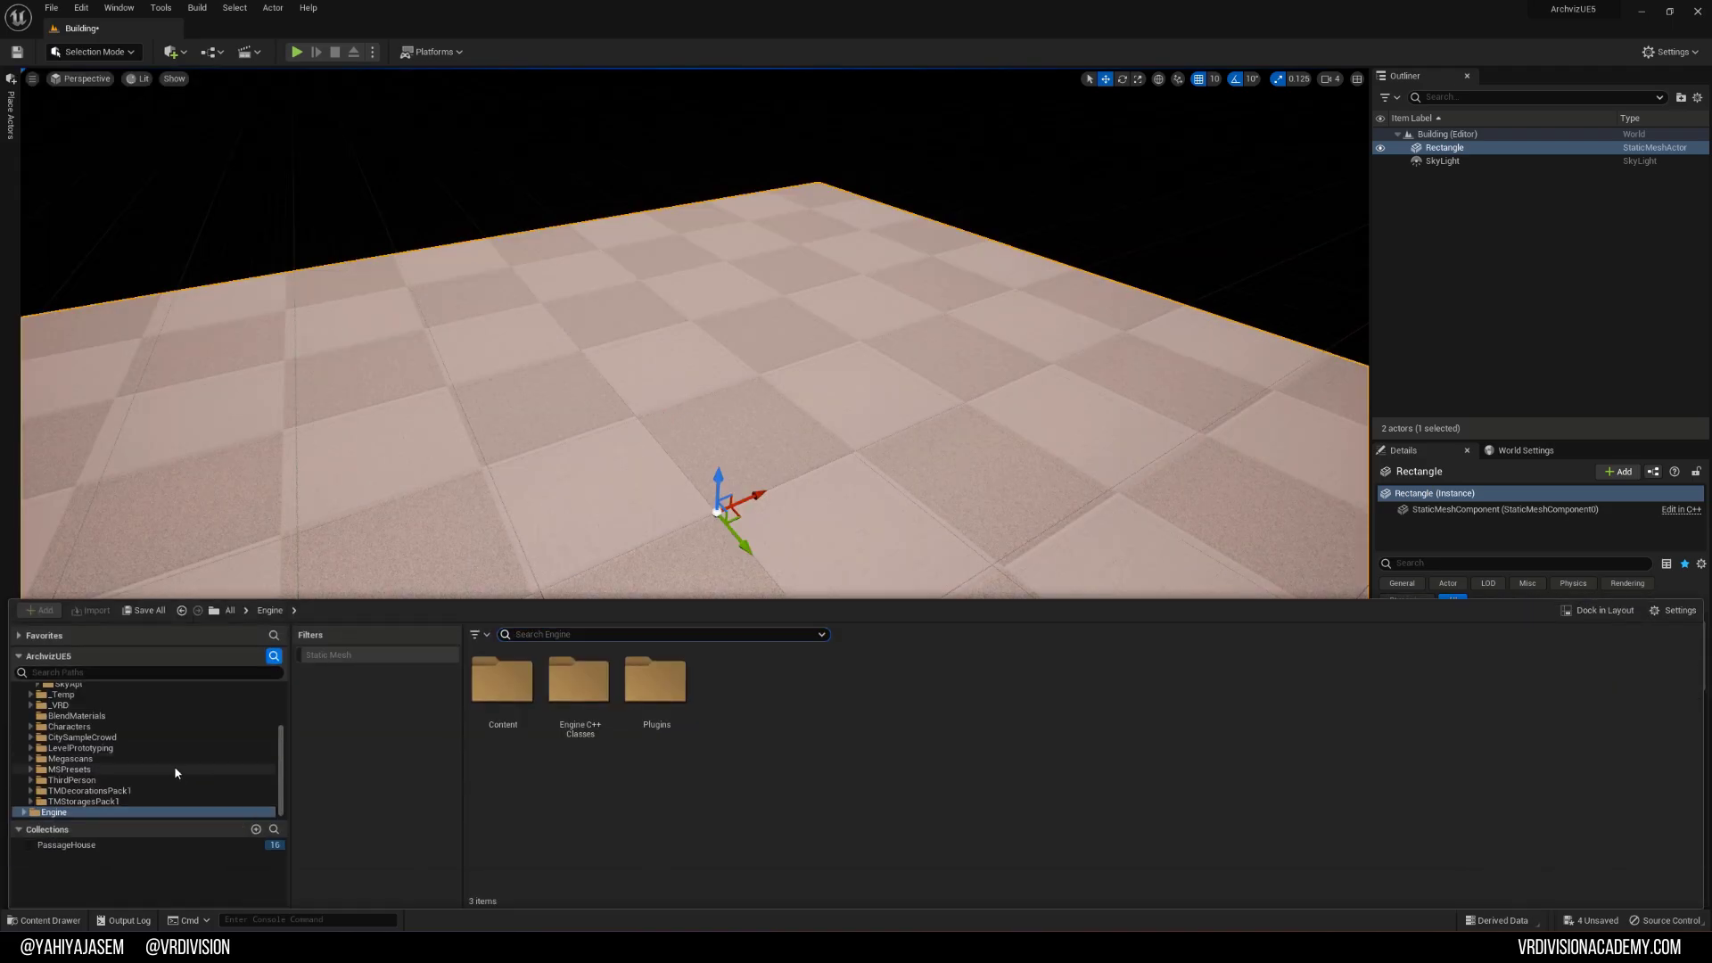
scroll(176, 772, "up", 4)
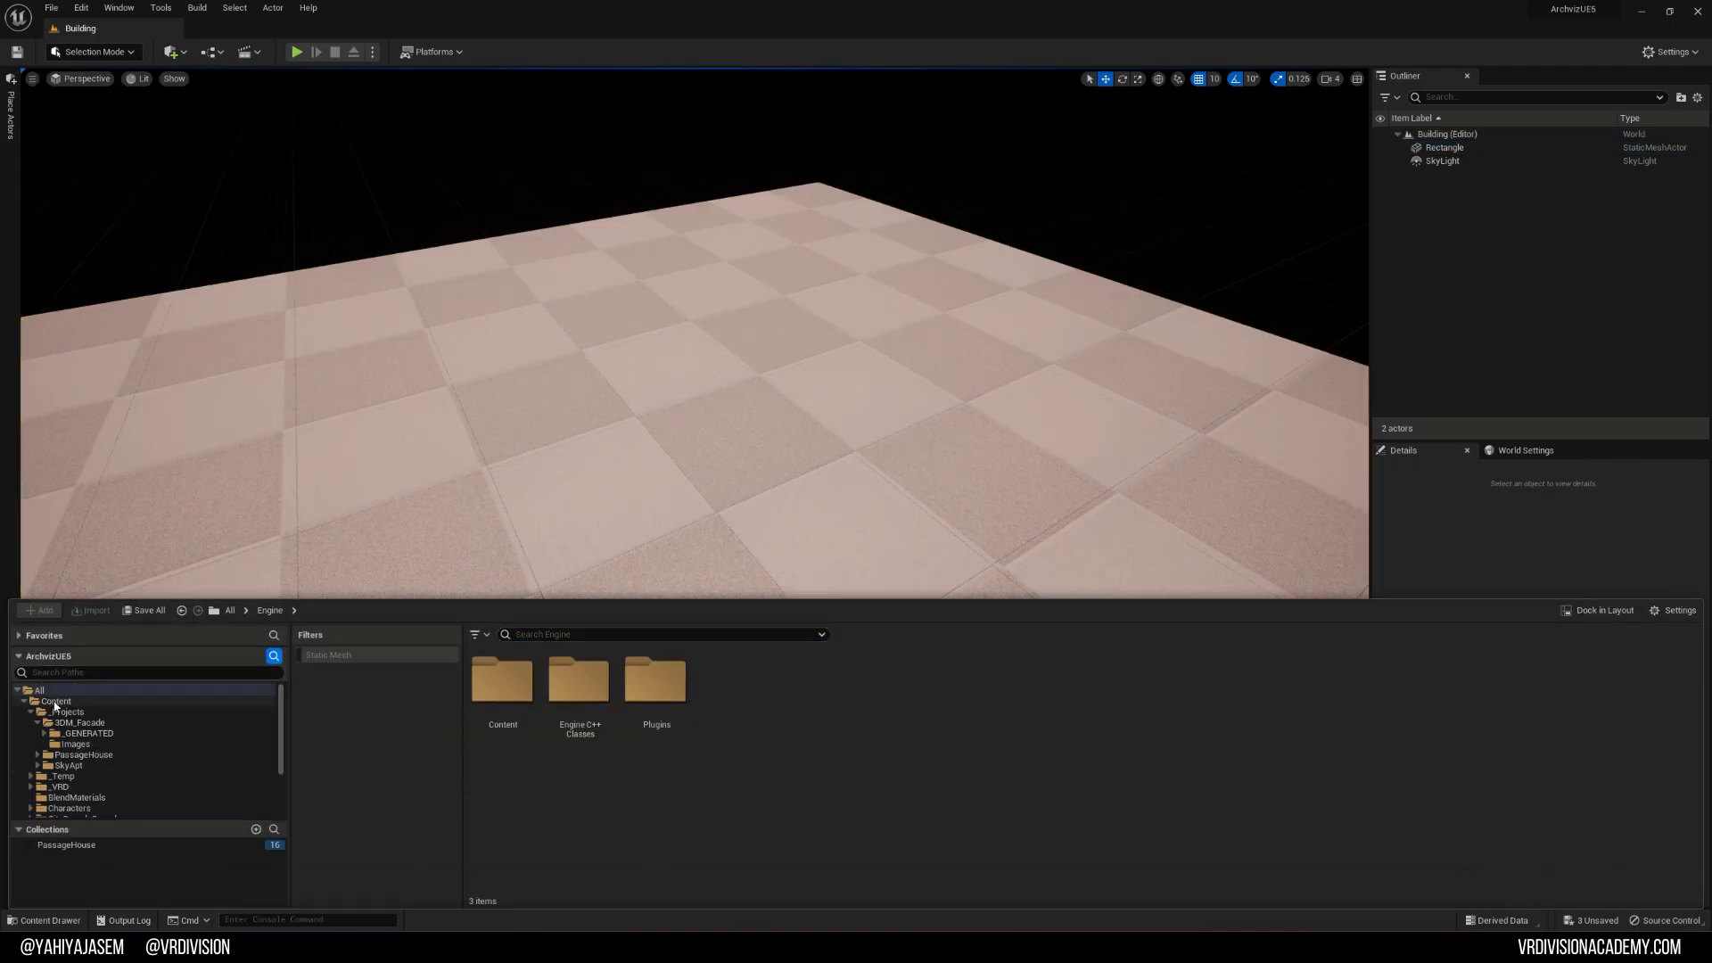
left_click(55, 702)
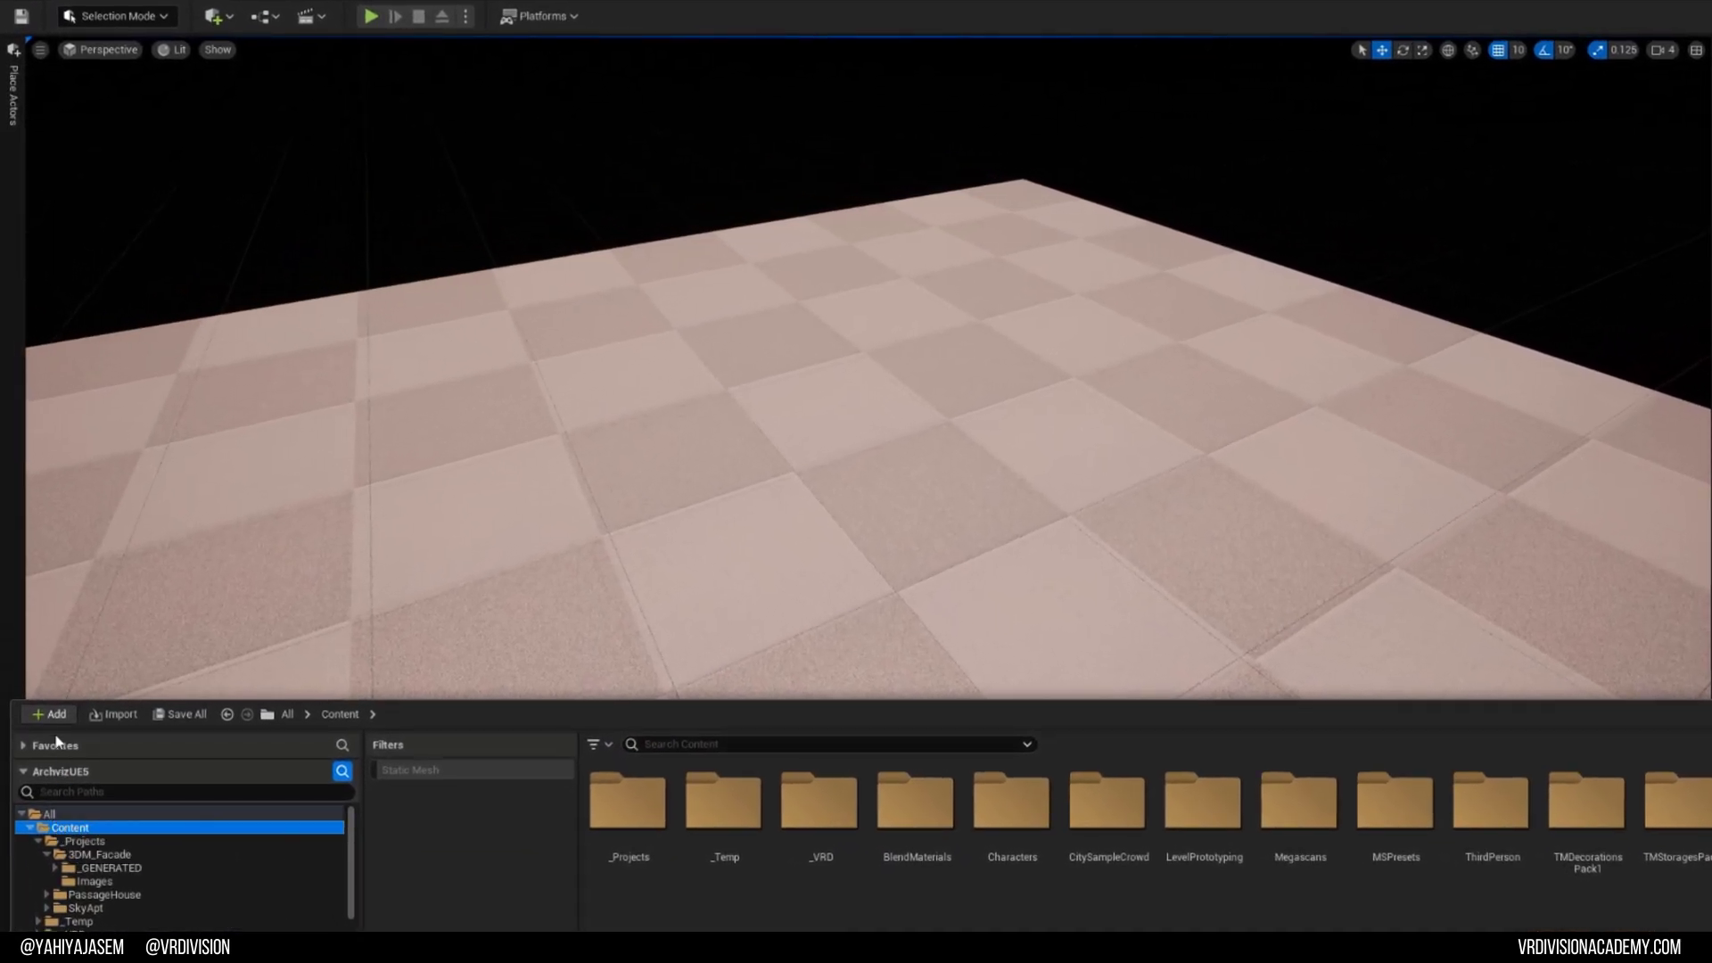
left_click(42, 611)
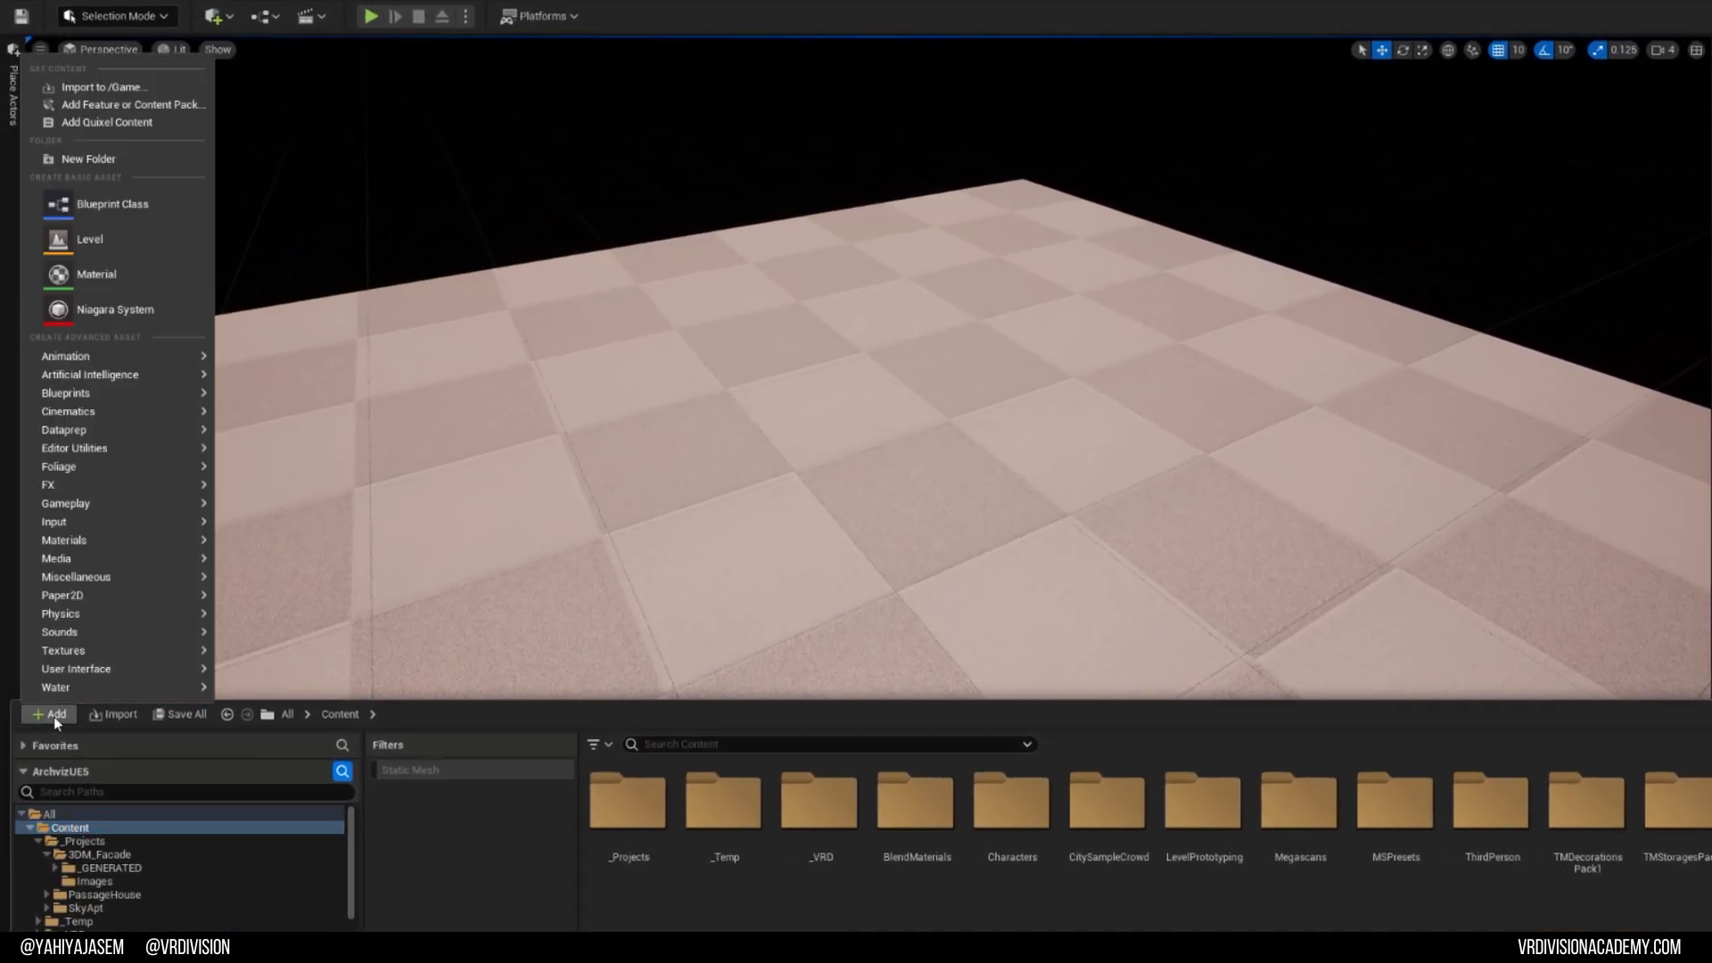
left_click(94, 109)
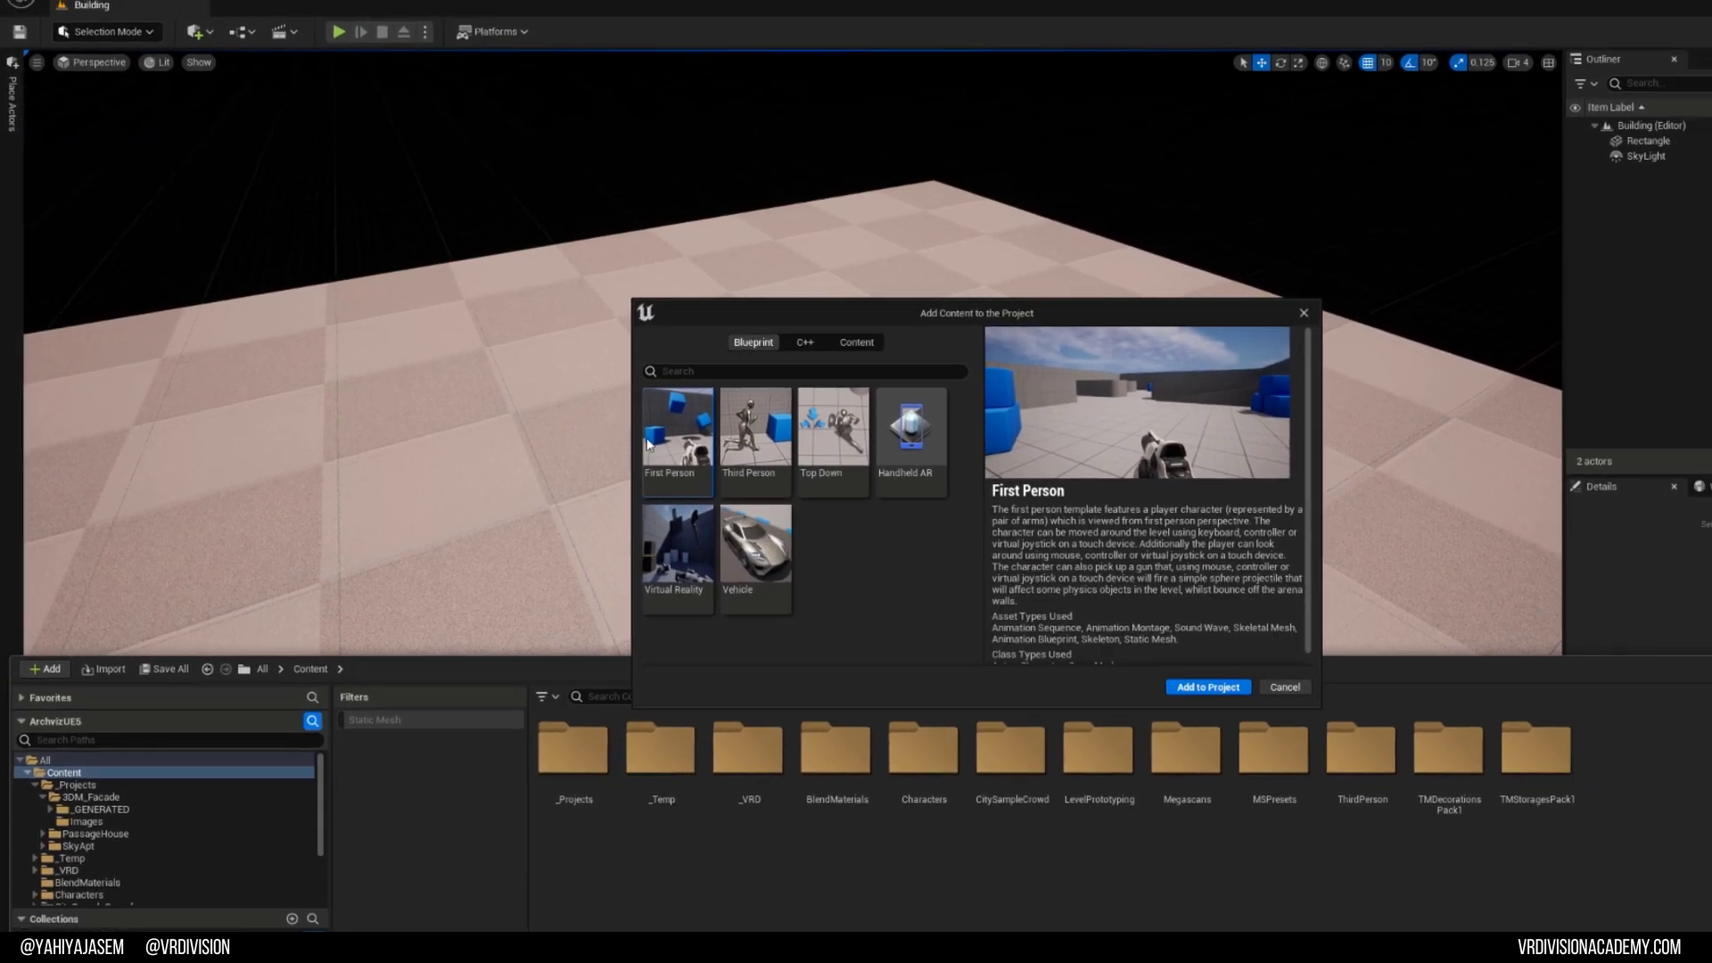
left_click(743, 425)
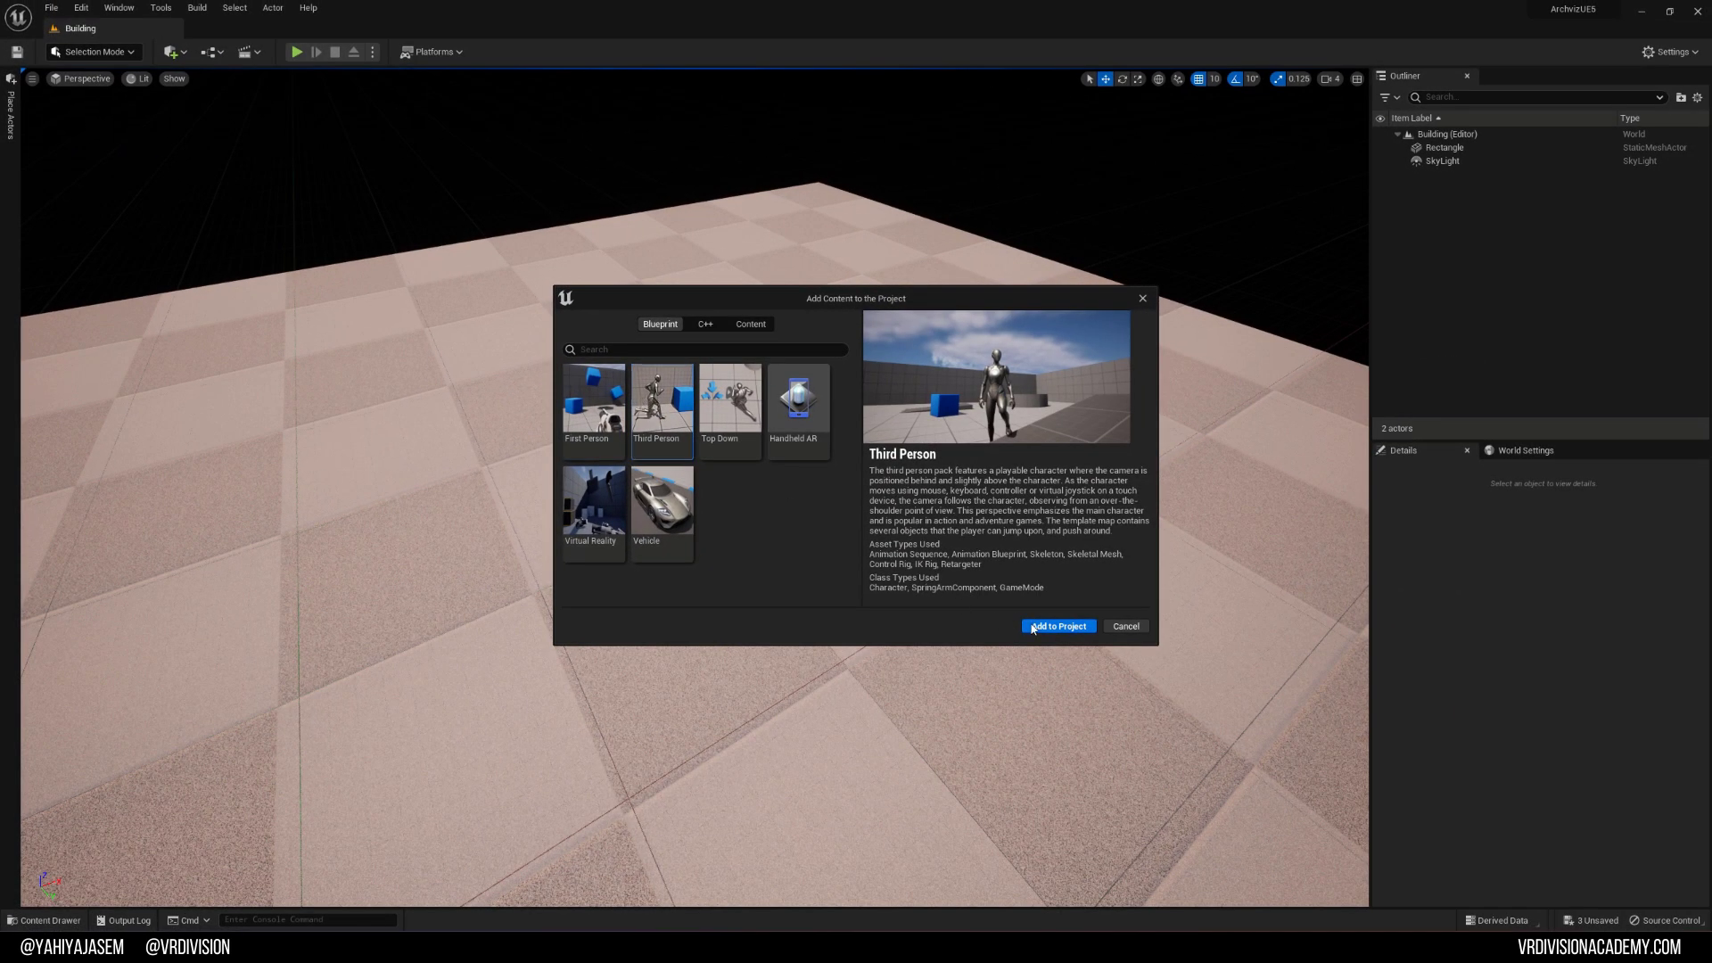
left_click(1125, 627)
Step: Place SKM_Manny_Simple from Characters/Mannequins/Meshes on the floor at about -10, -140, 0, and save the level
key("ctrl+space")
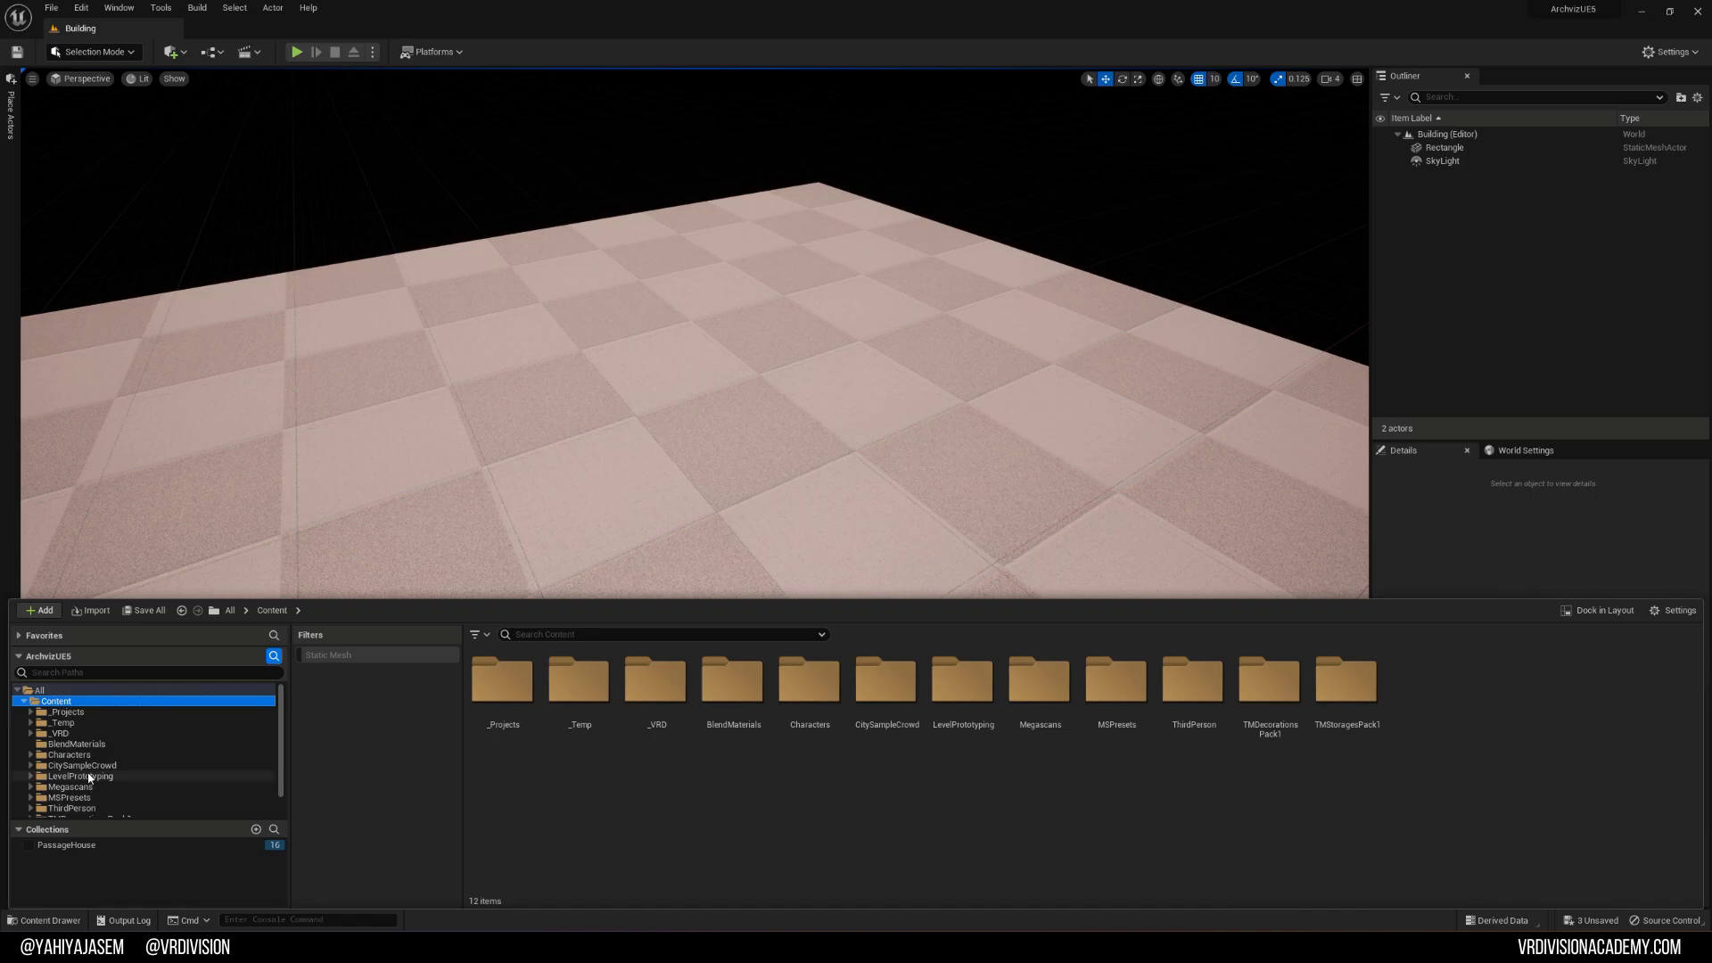
left_click(69, 756)
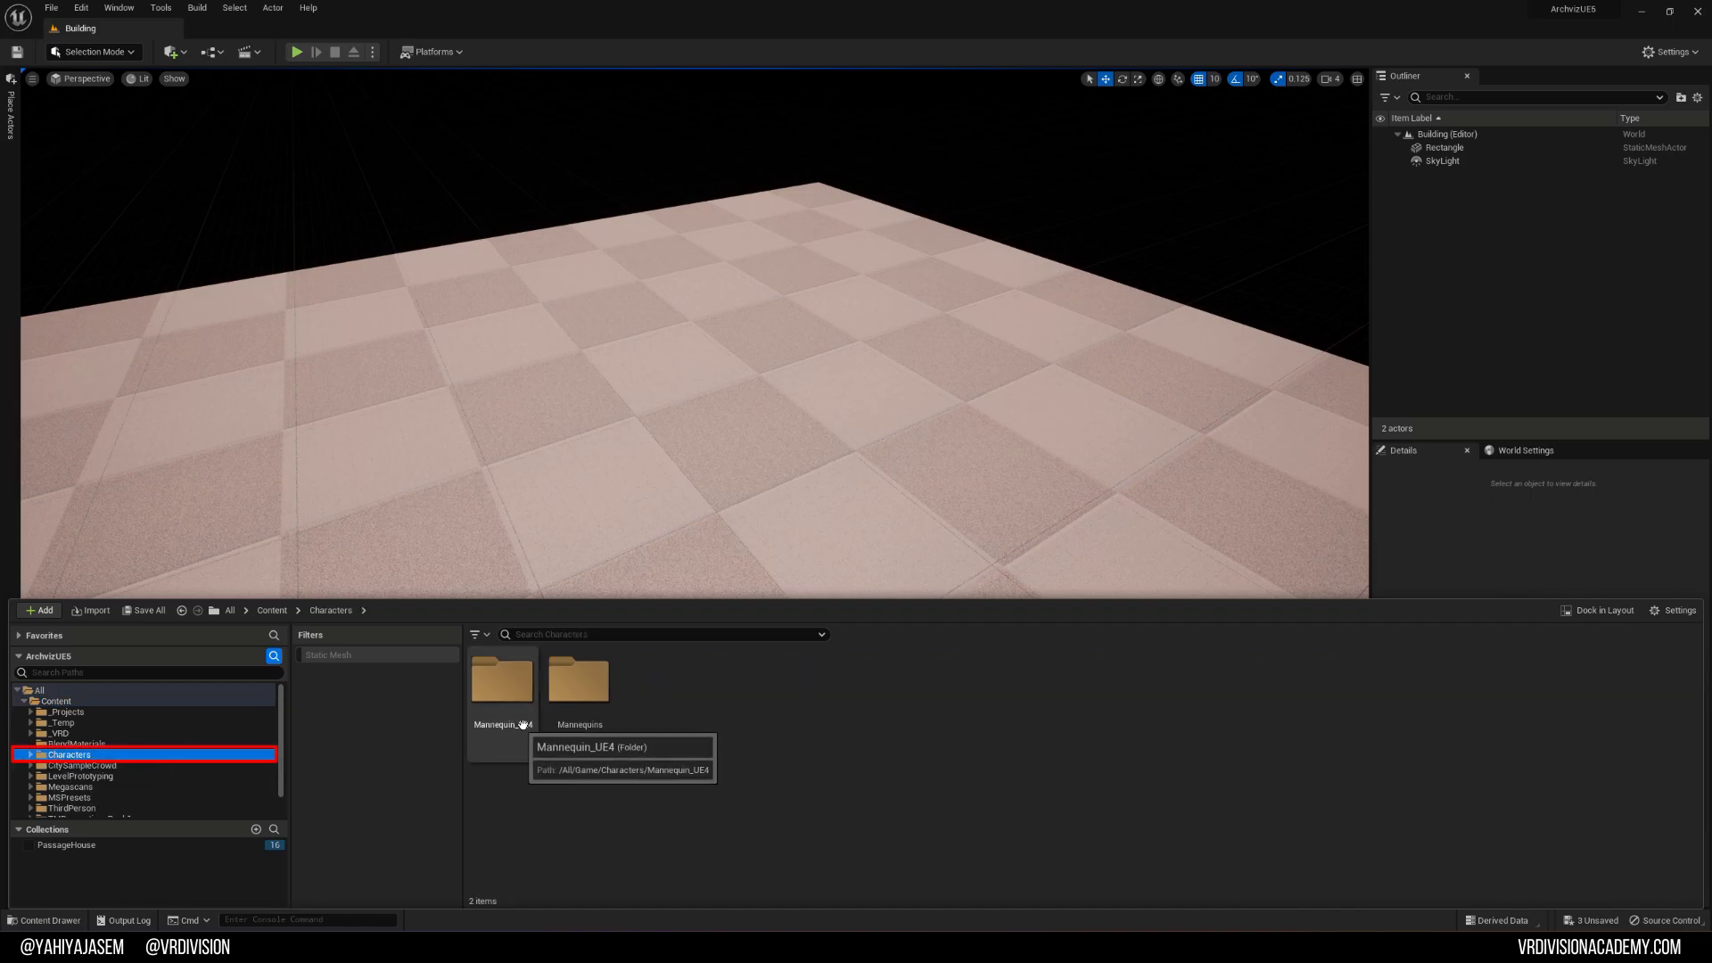
double_click(578, 683)
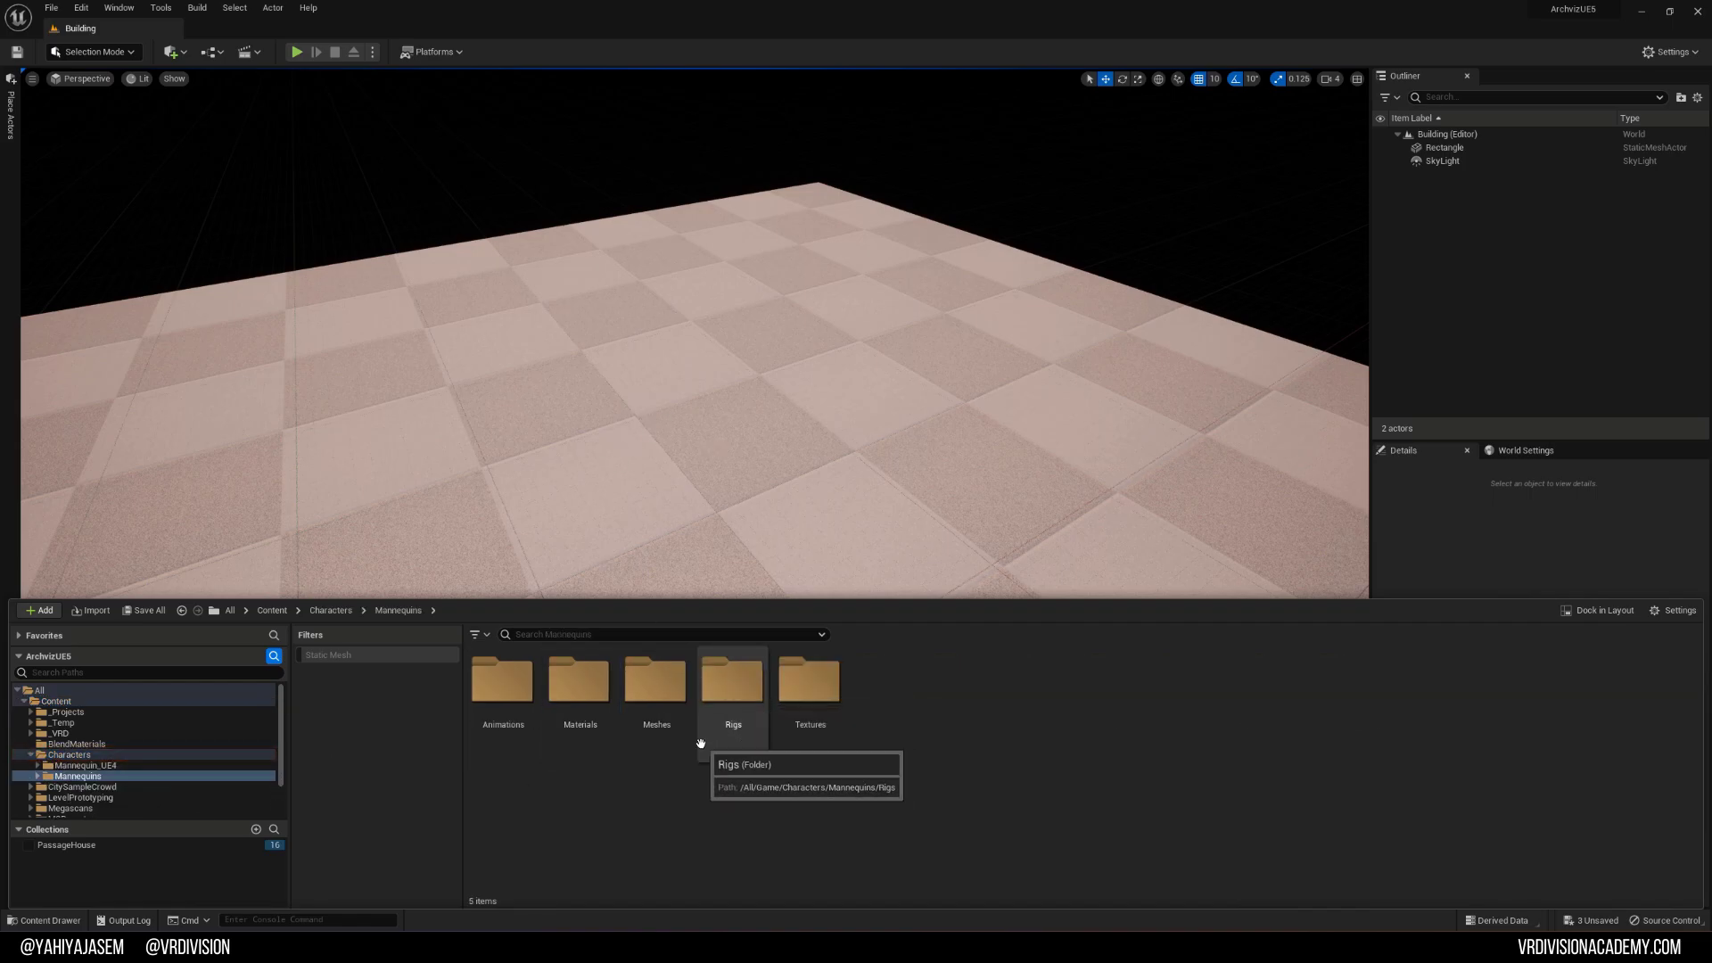
double_click(656, 685)
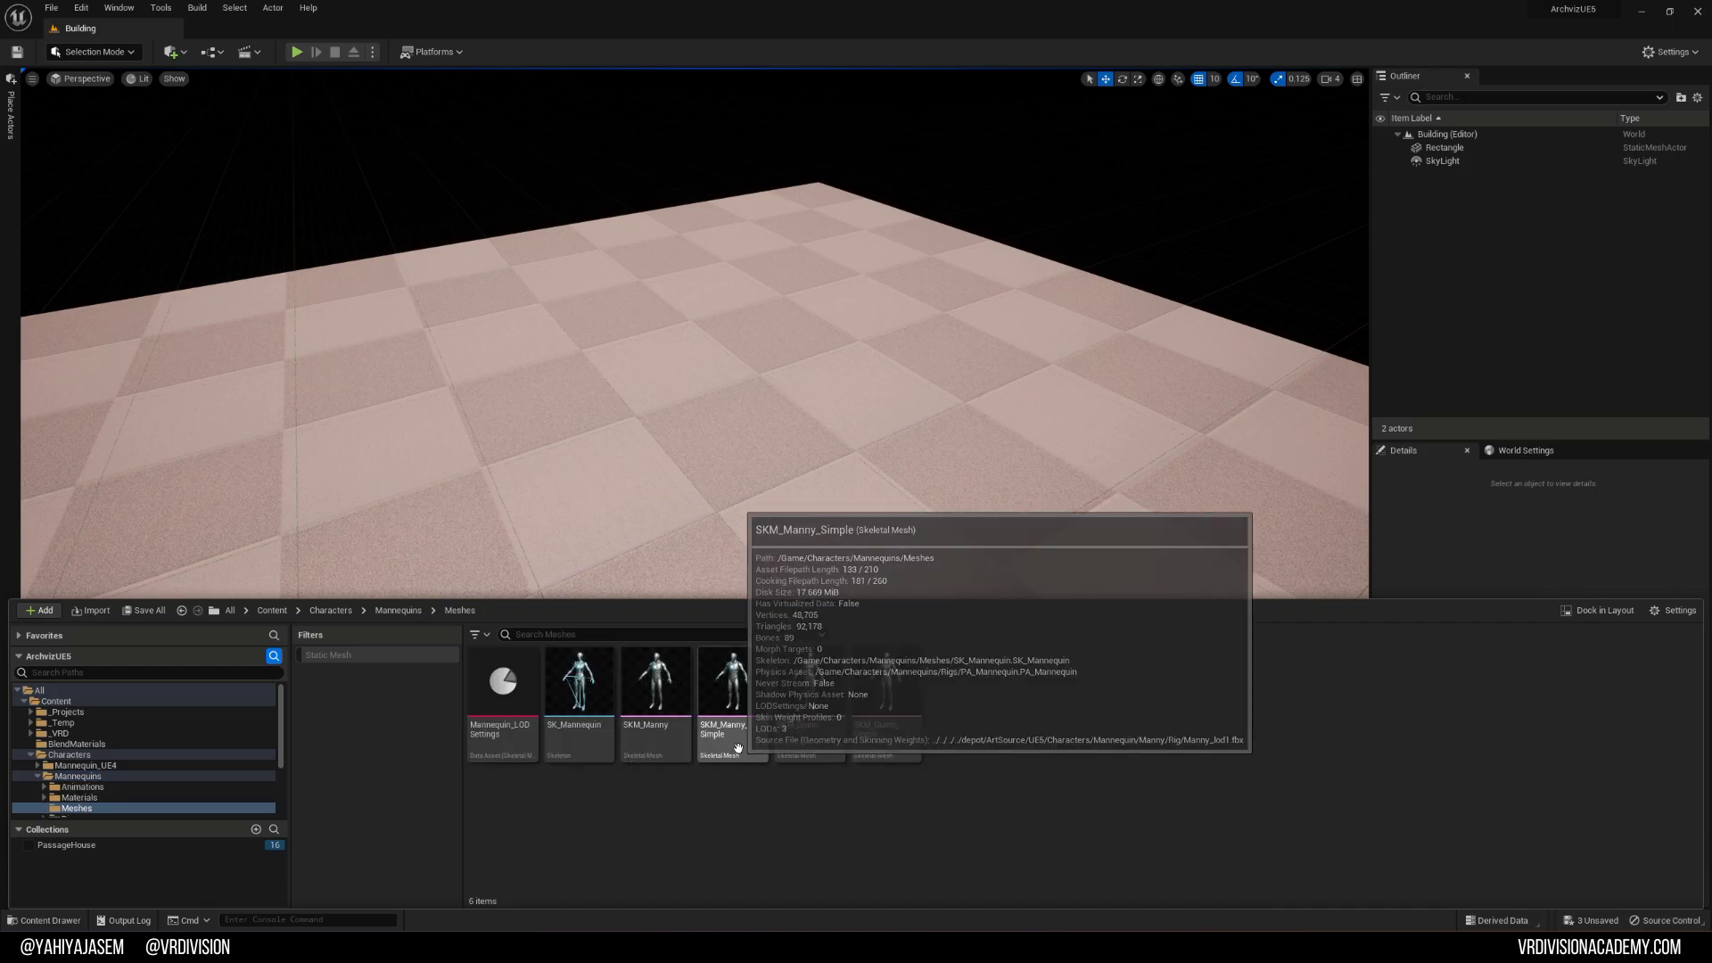
left_click(733, 705)
left_click_drag(612, 500, 597, 410)
scroll(705, 481, "down", 5)
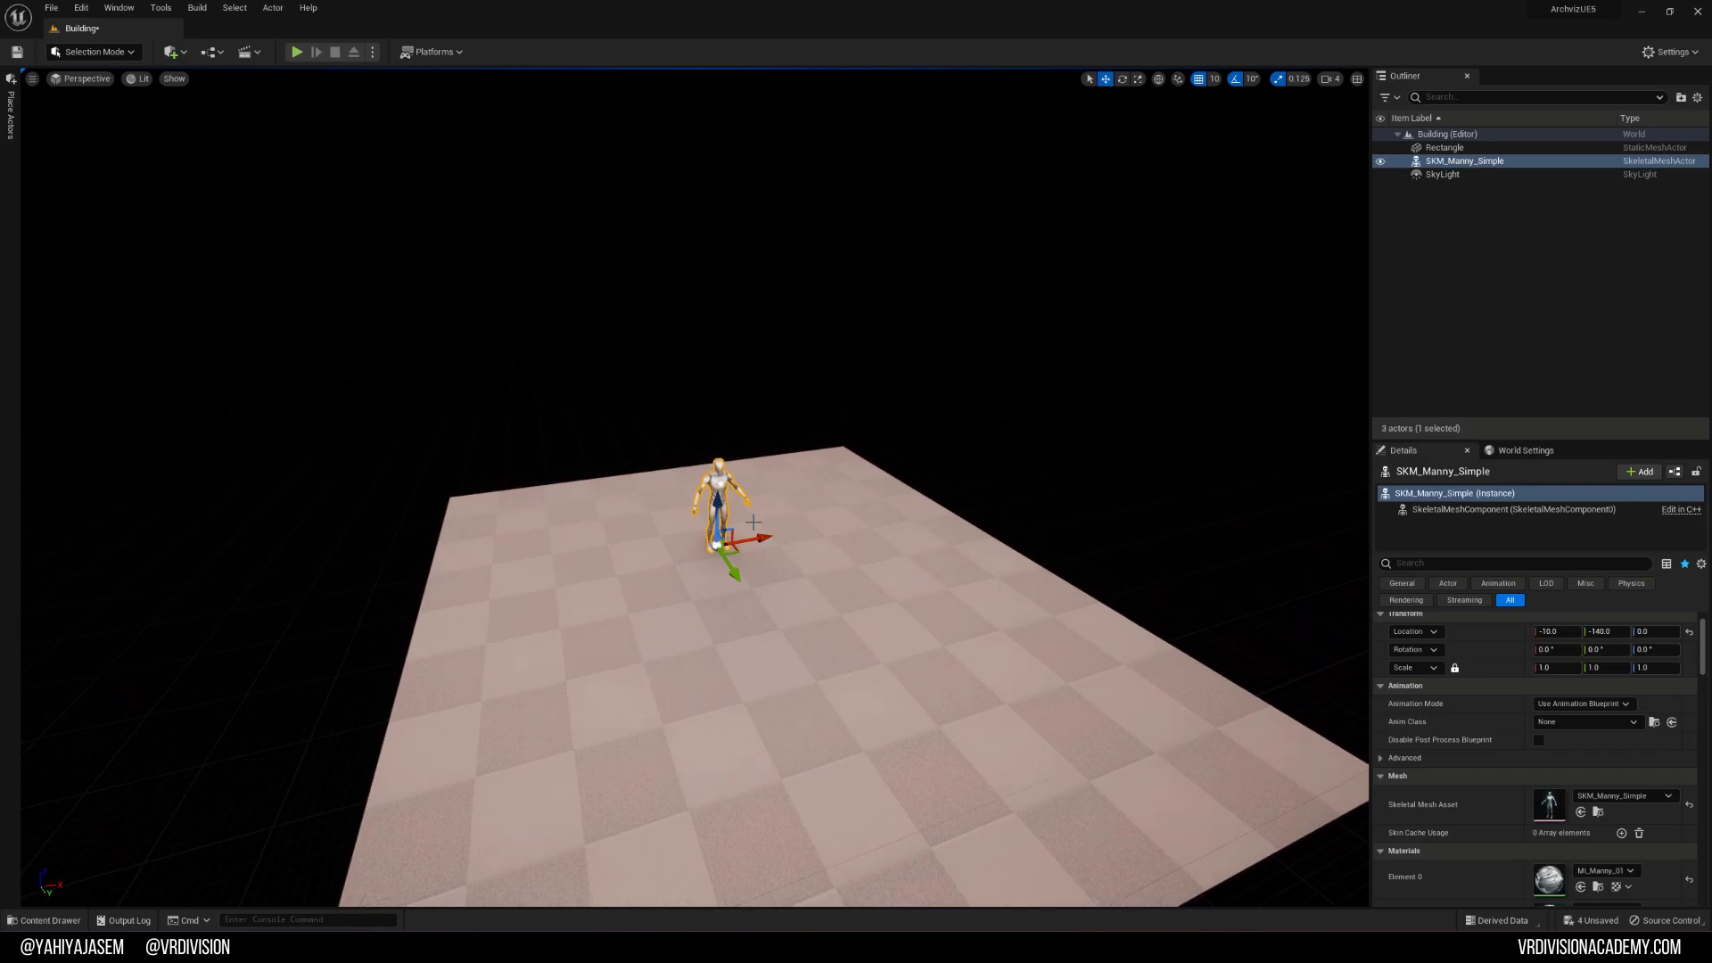
key("Escape")
key("ctrl+s")
Step: Switch to Modeling Mode and start a new rectangle shape beside the mannequin's floor
right_click_drag(754, 522, 803, 541)
key("ctrl+space")
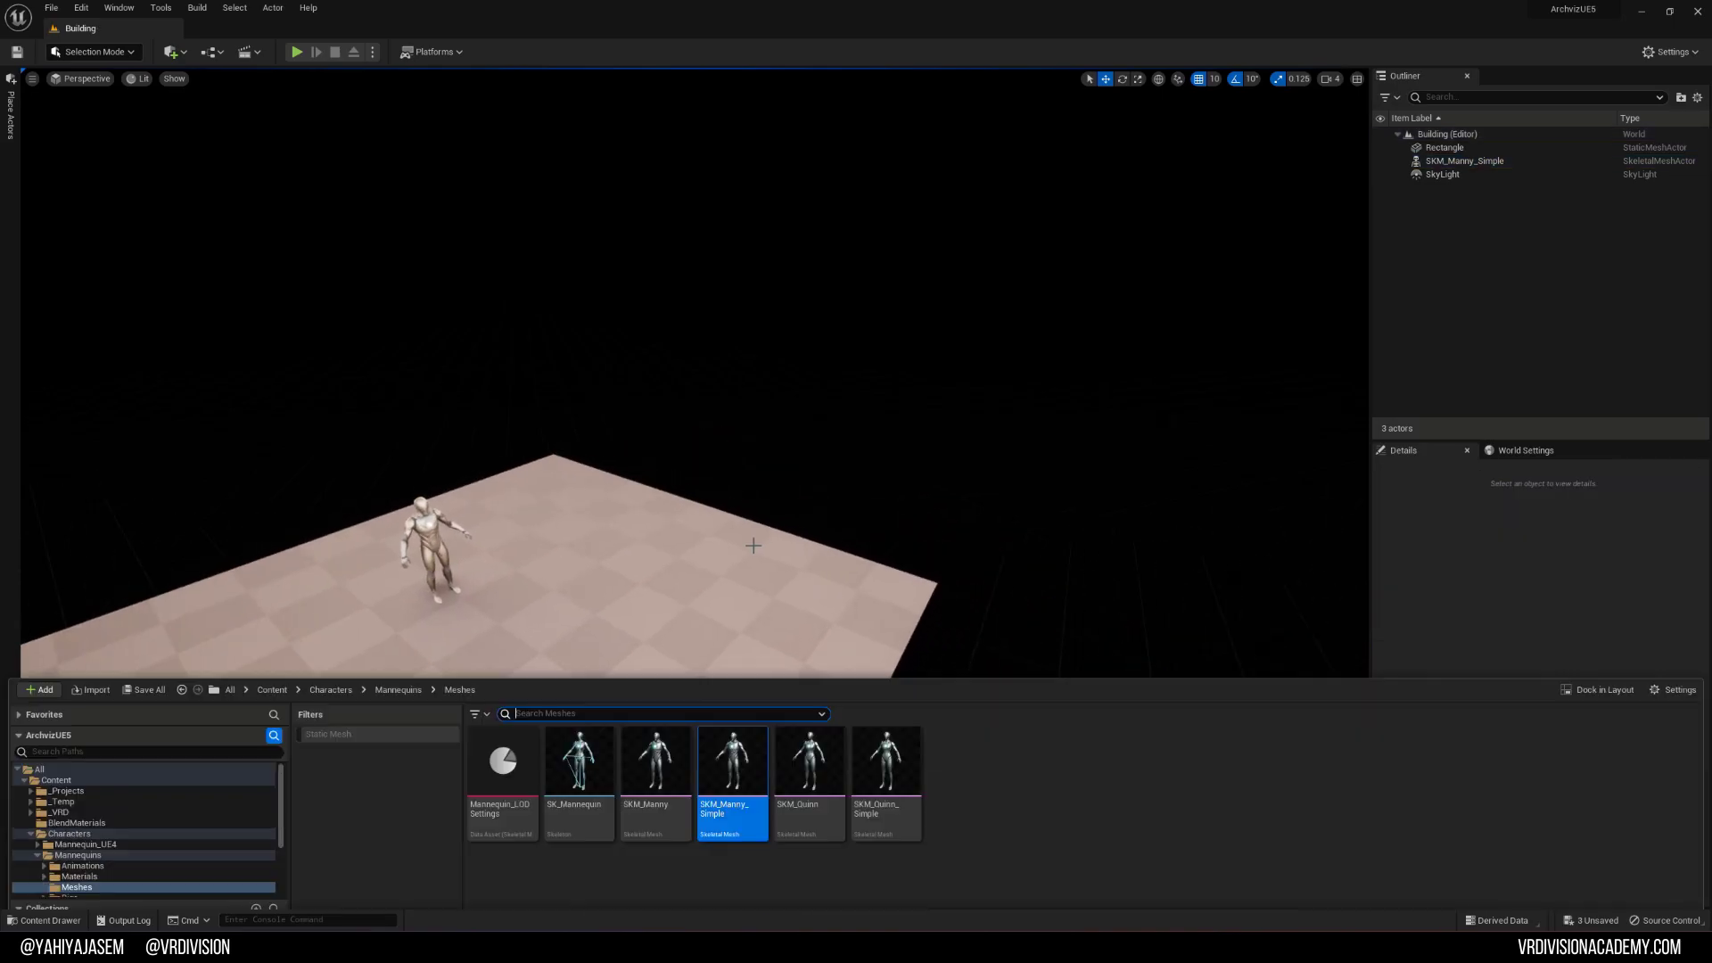
right_click_drag(658, 477, 691, 508)
key("shift+5")
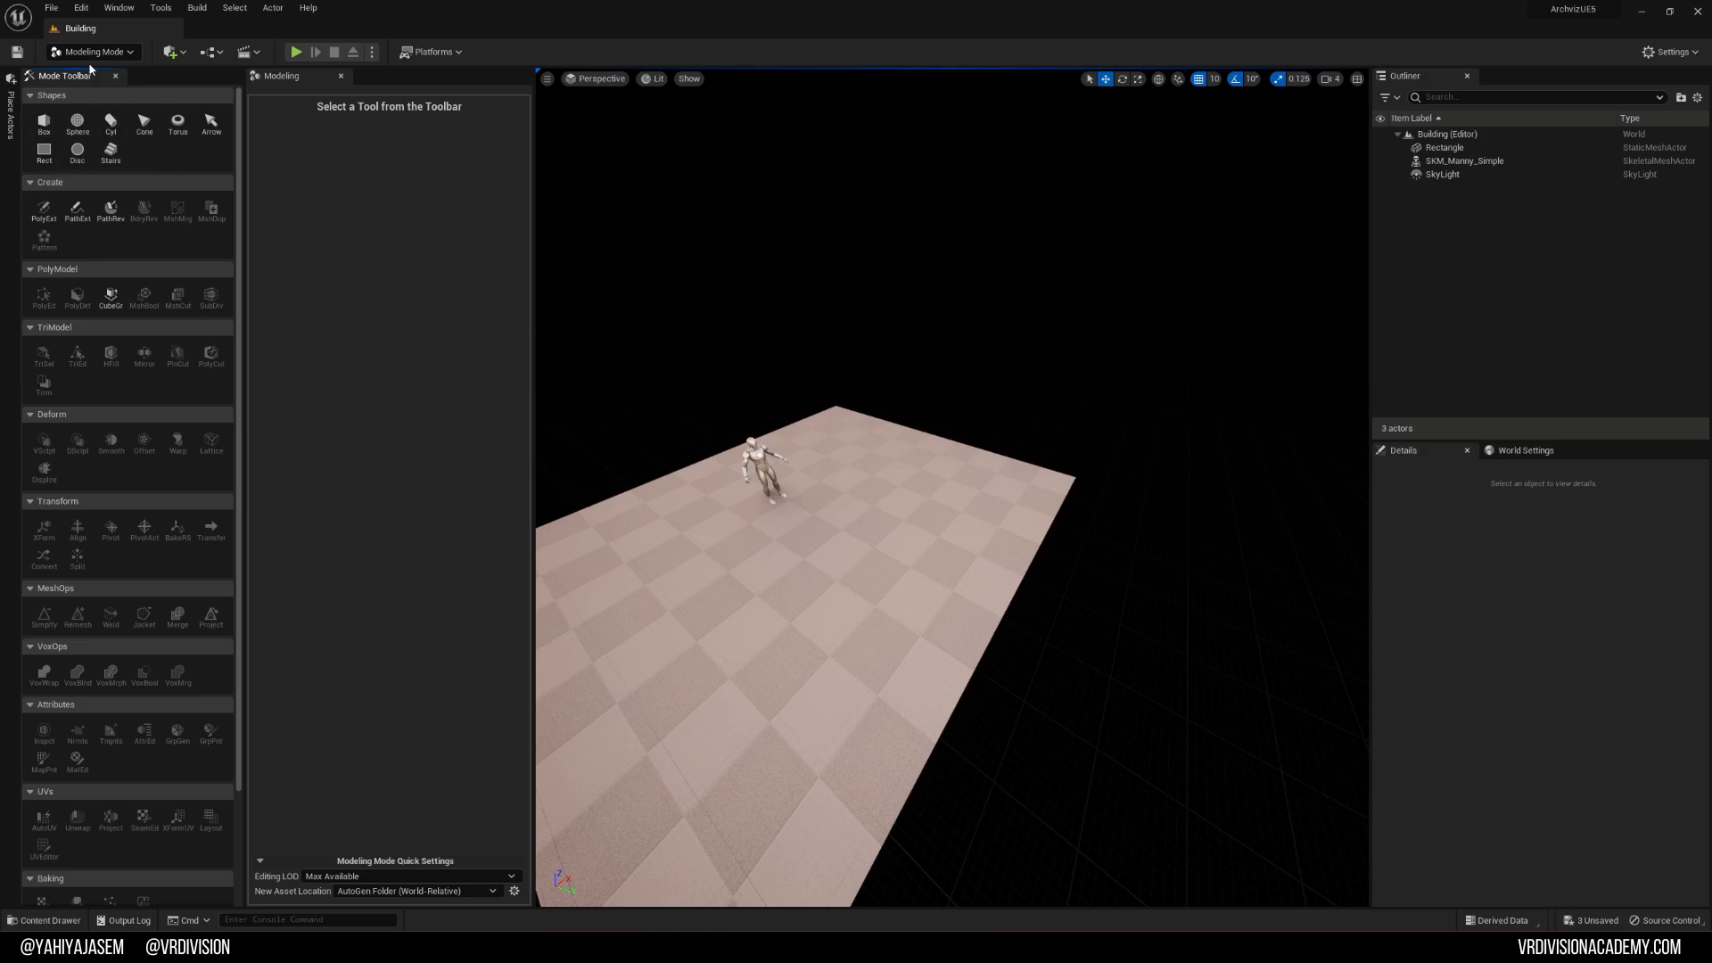
left_click(44, 152)
right_click_drag(592, 336, 624, 339)
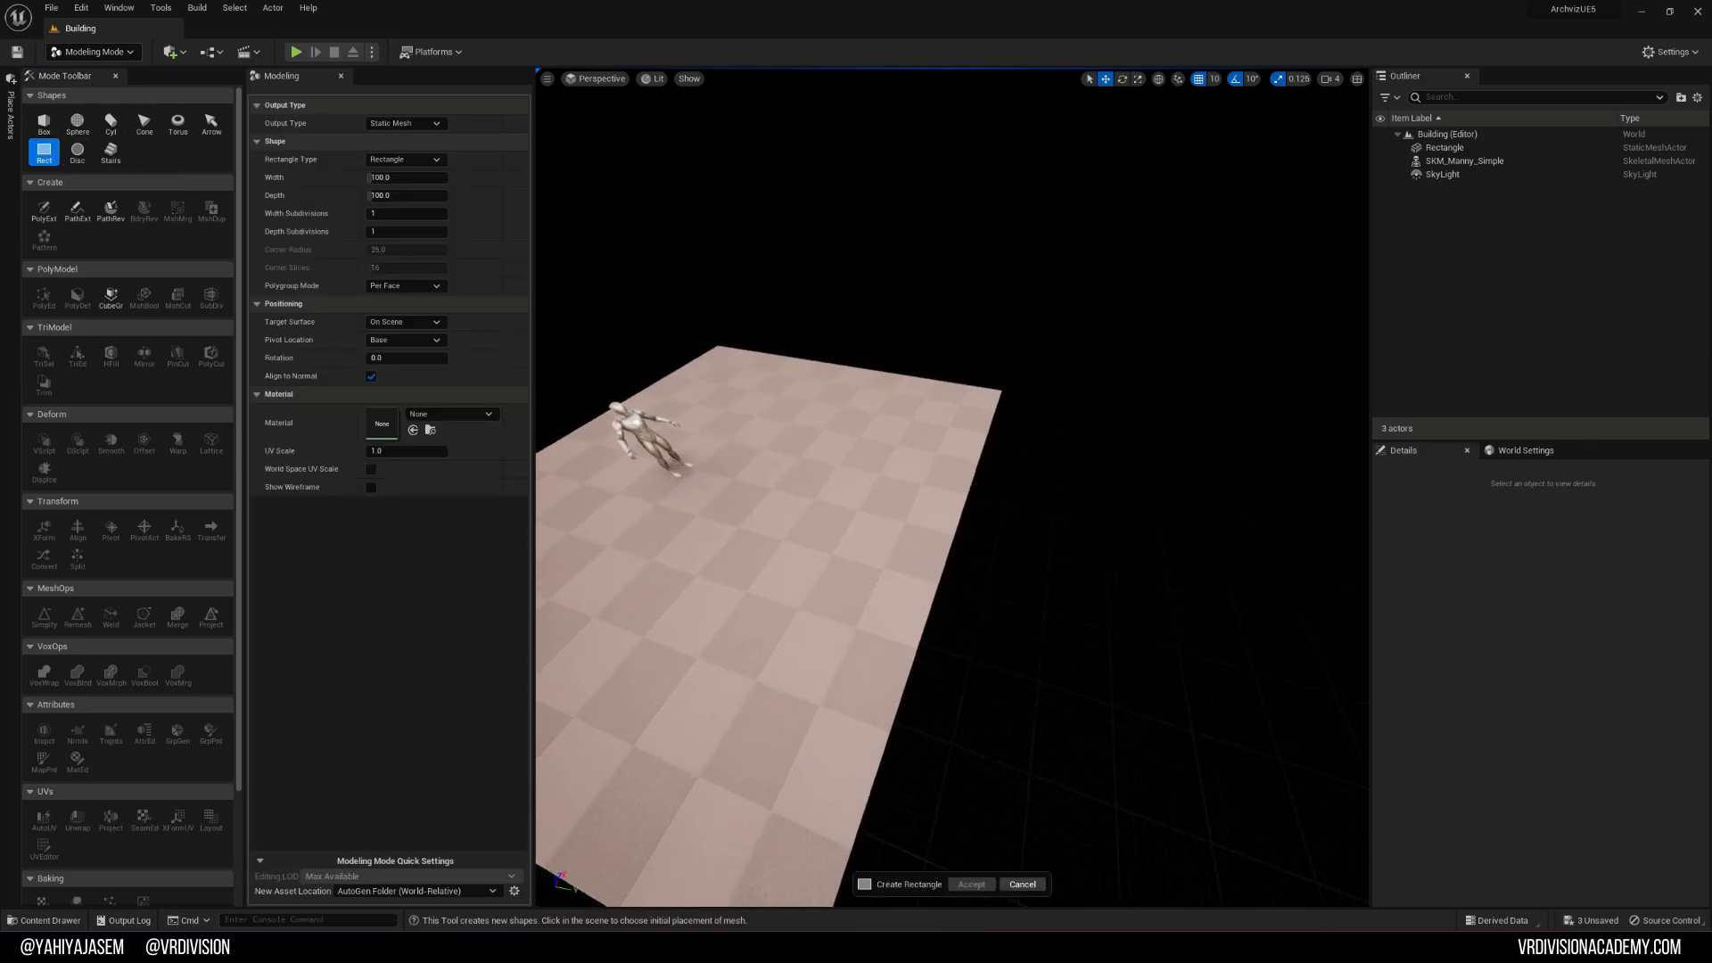
Step: Browse the project content to the _Projects/3DM_Facade/Images folder to view the building textures
mouse_move(758, 428)
right_mouse_down()
mouse_move(776, 419)
mouse_move(761, 430)
right_mouse_up()
key("ctrl+space")
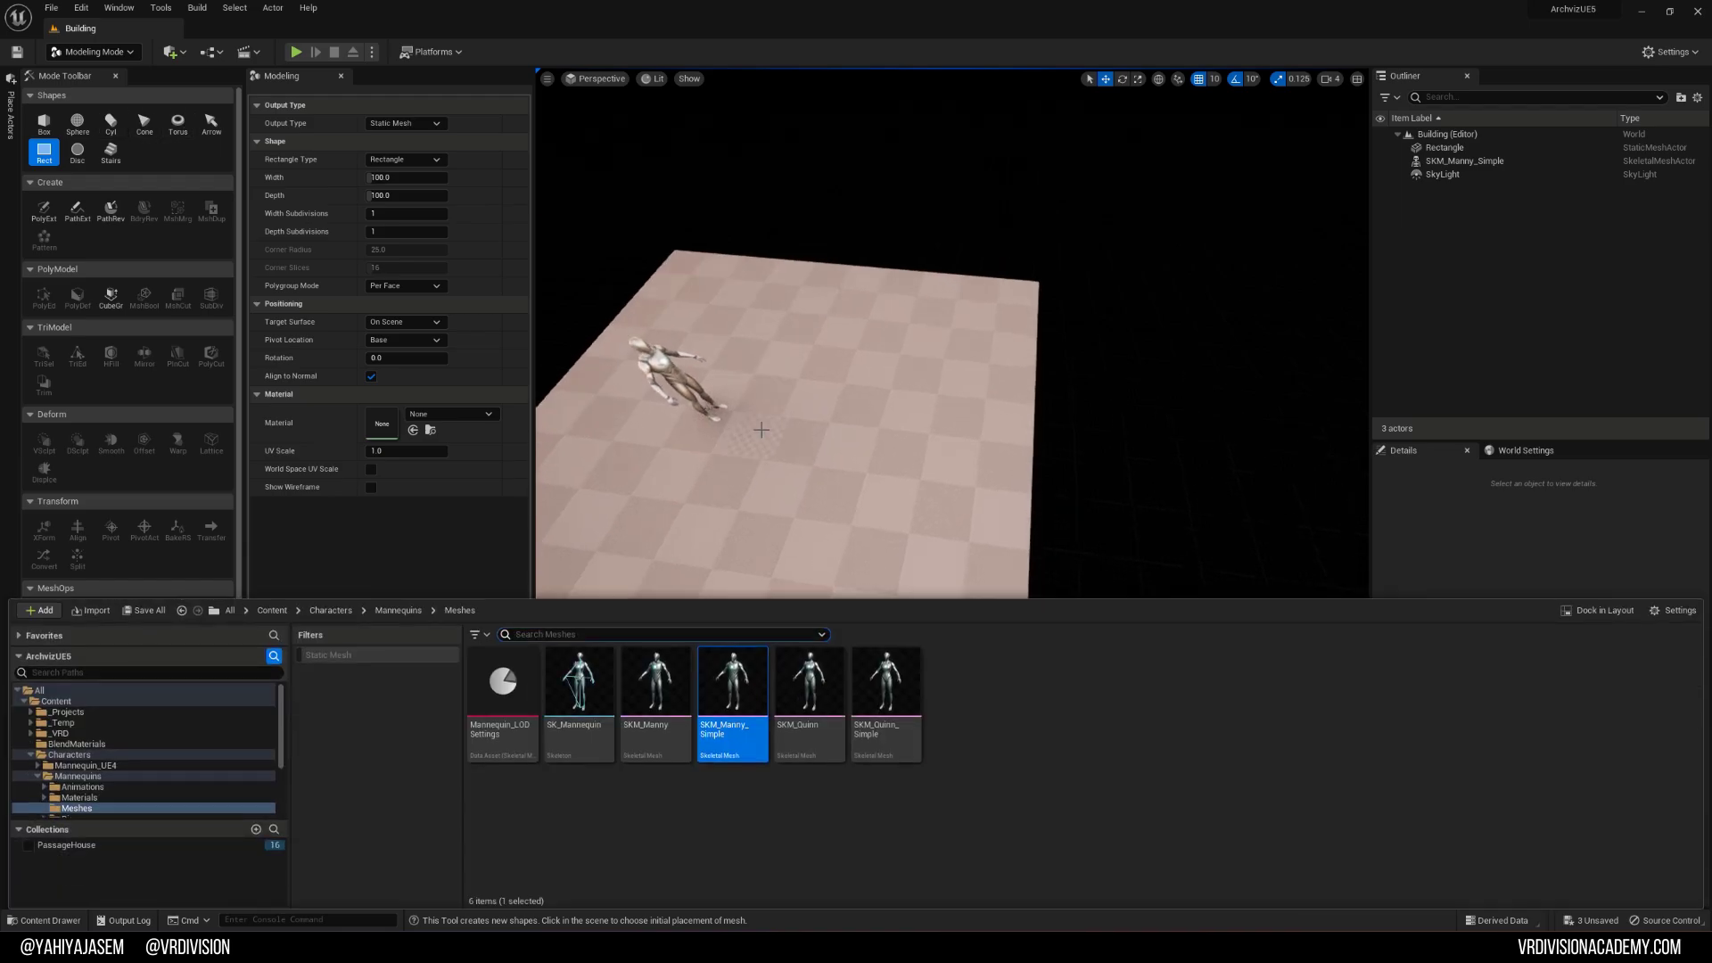
left_click(64, 713)
double_click(511, 710)
double_click(580, 685)
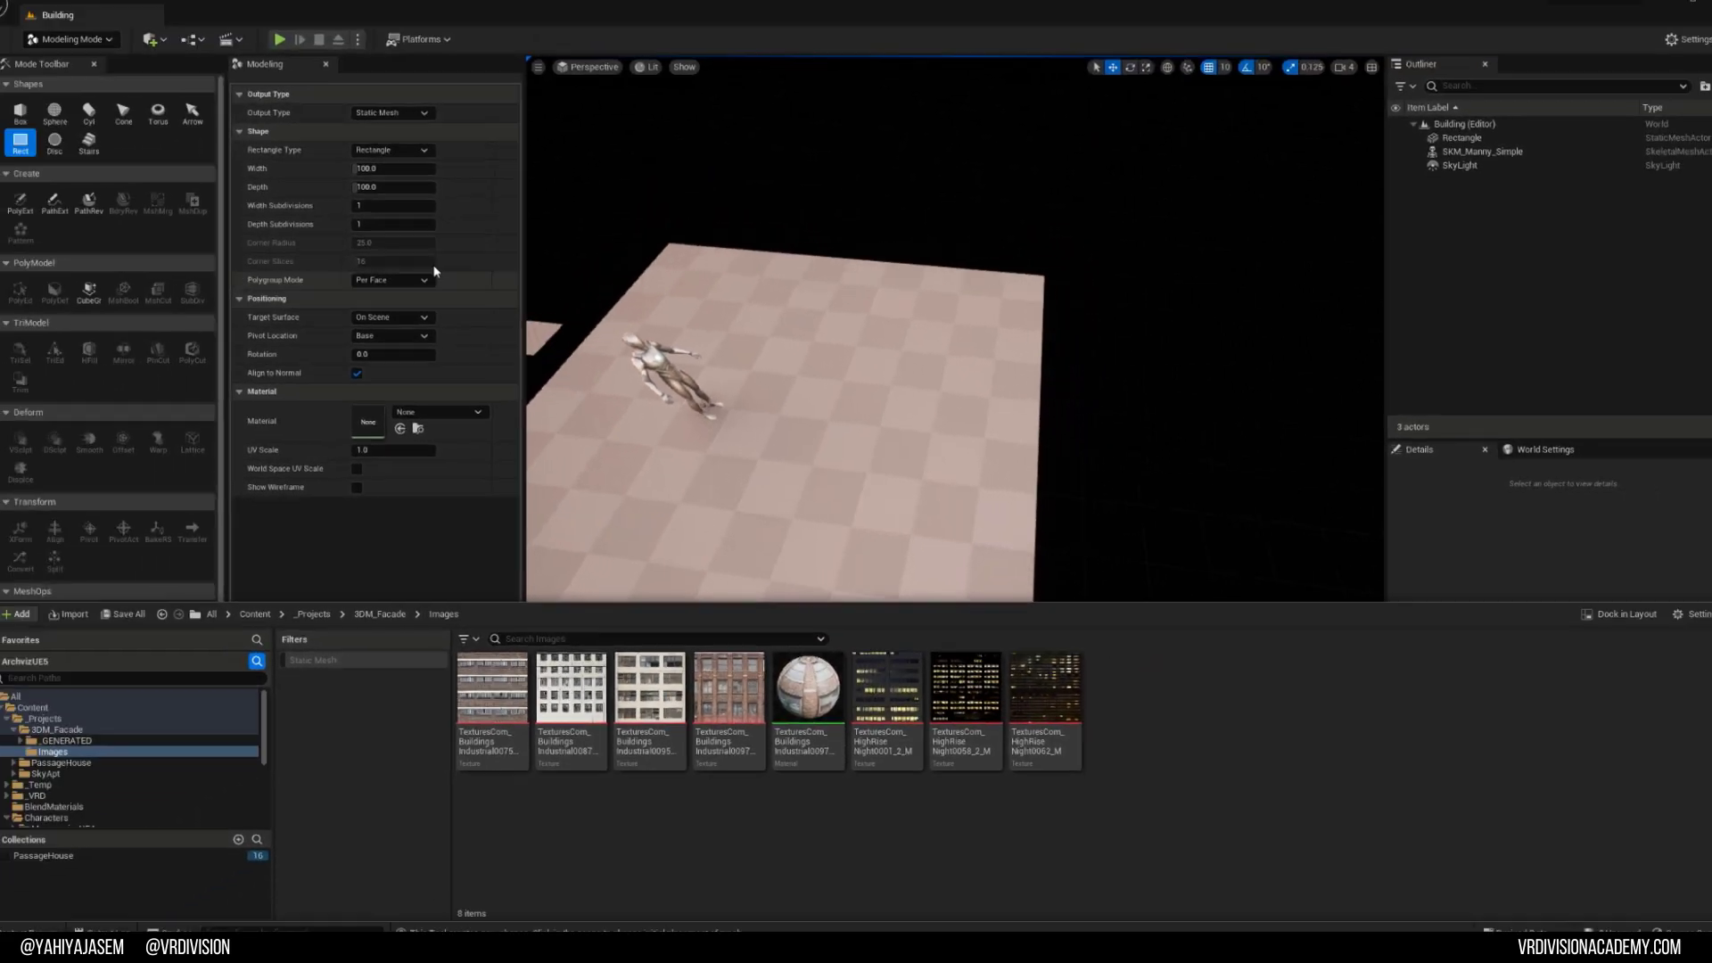
Step: Set the new rectangle's width to 1600 and depth to 1295
left_click(182, 24)
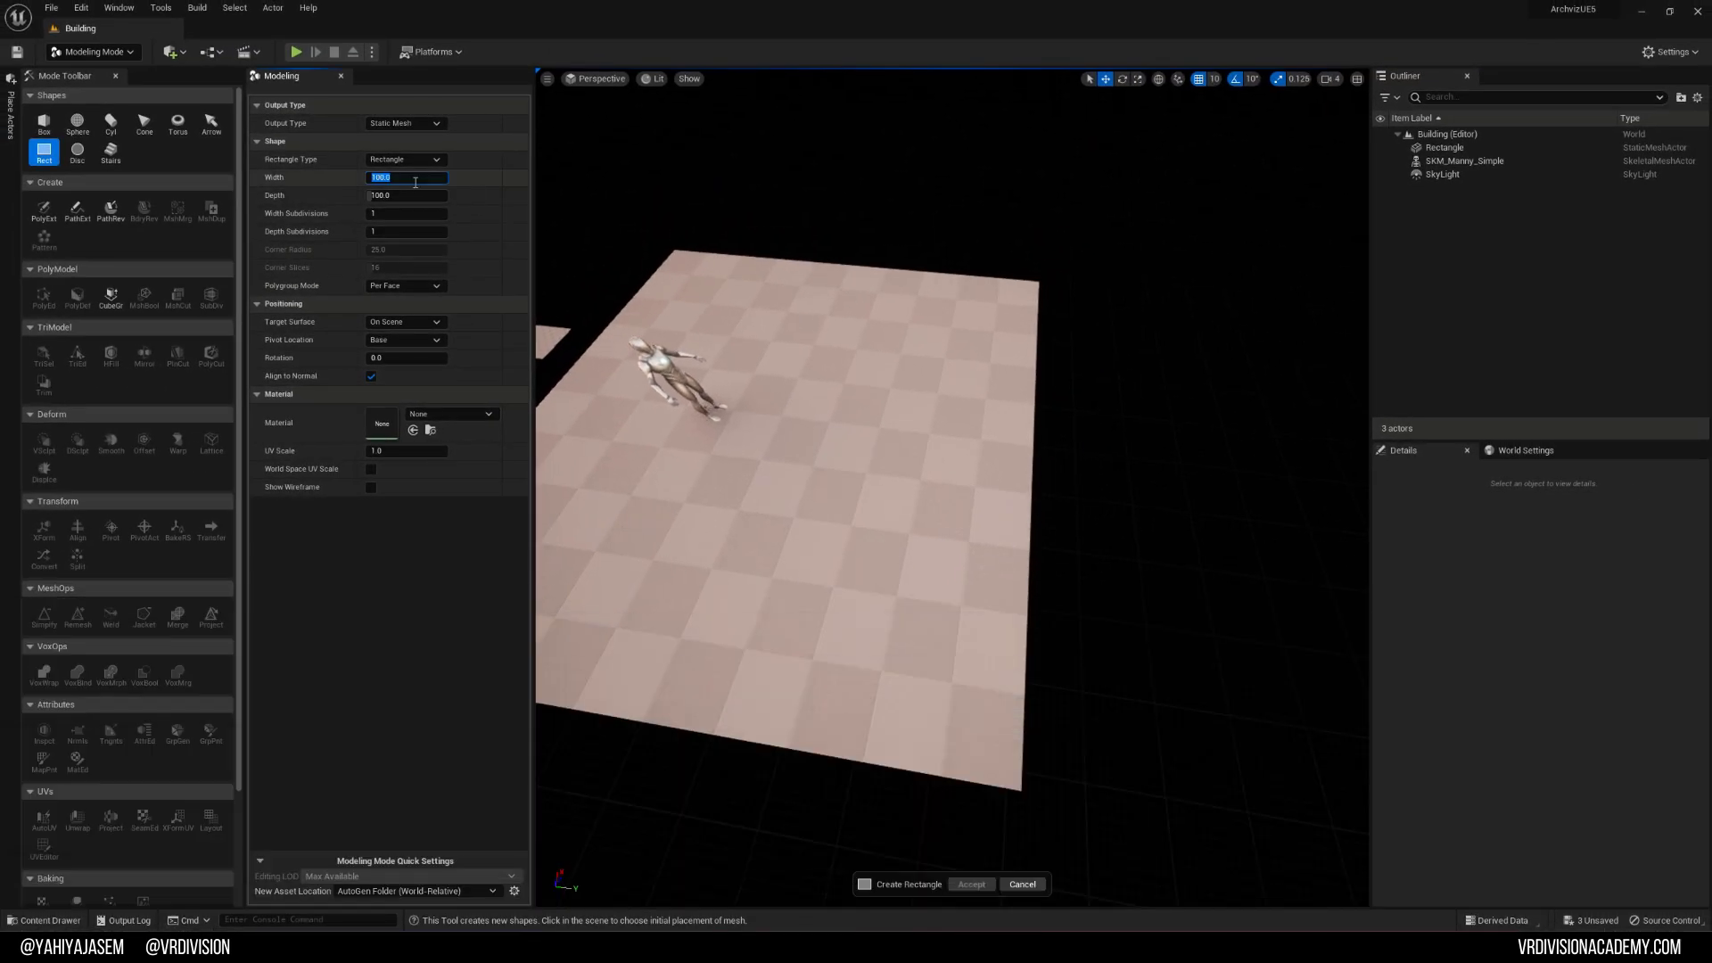
key("Return")
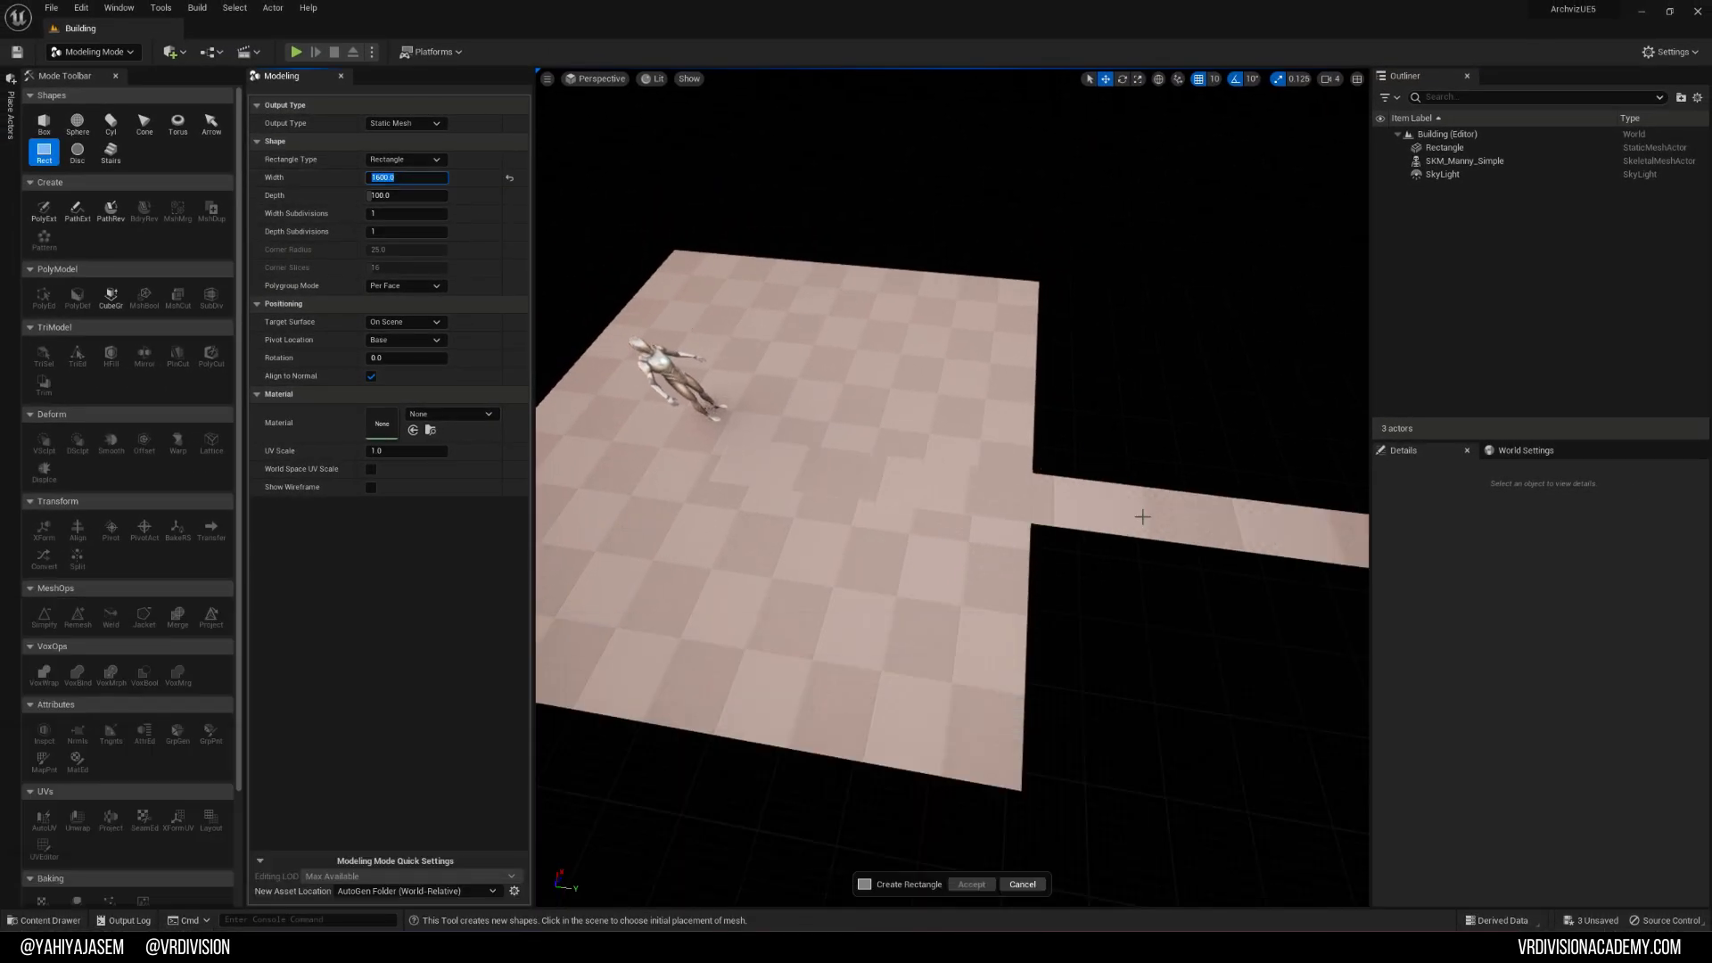
left_click(419, 198)
type("12")
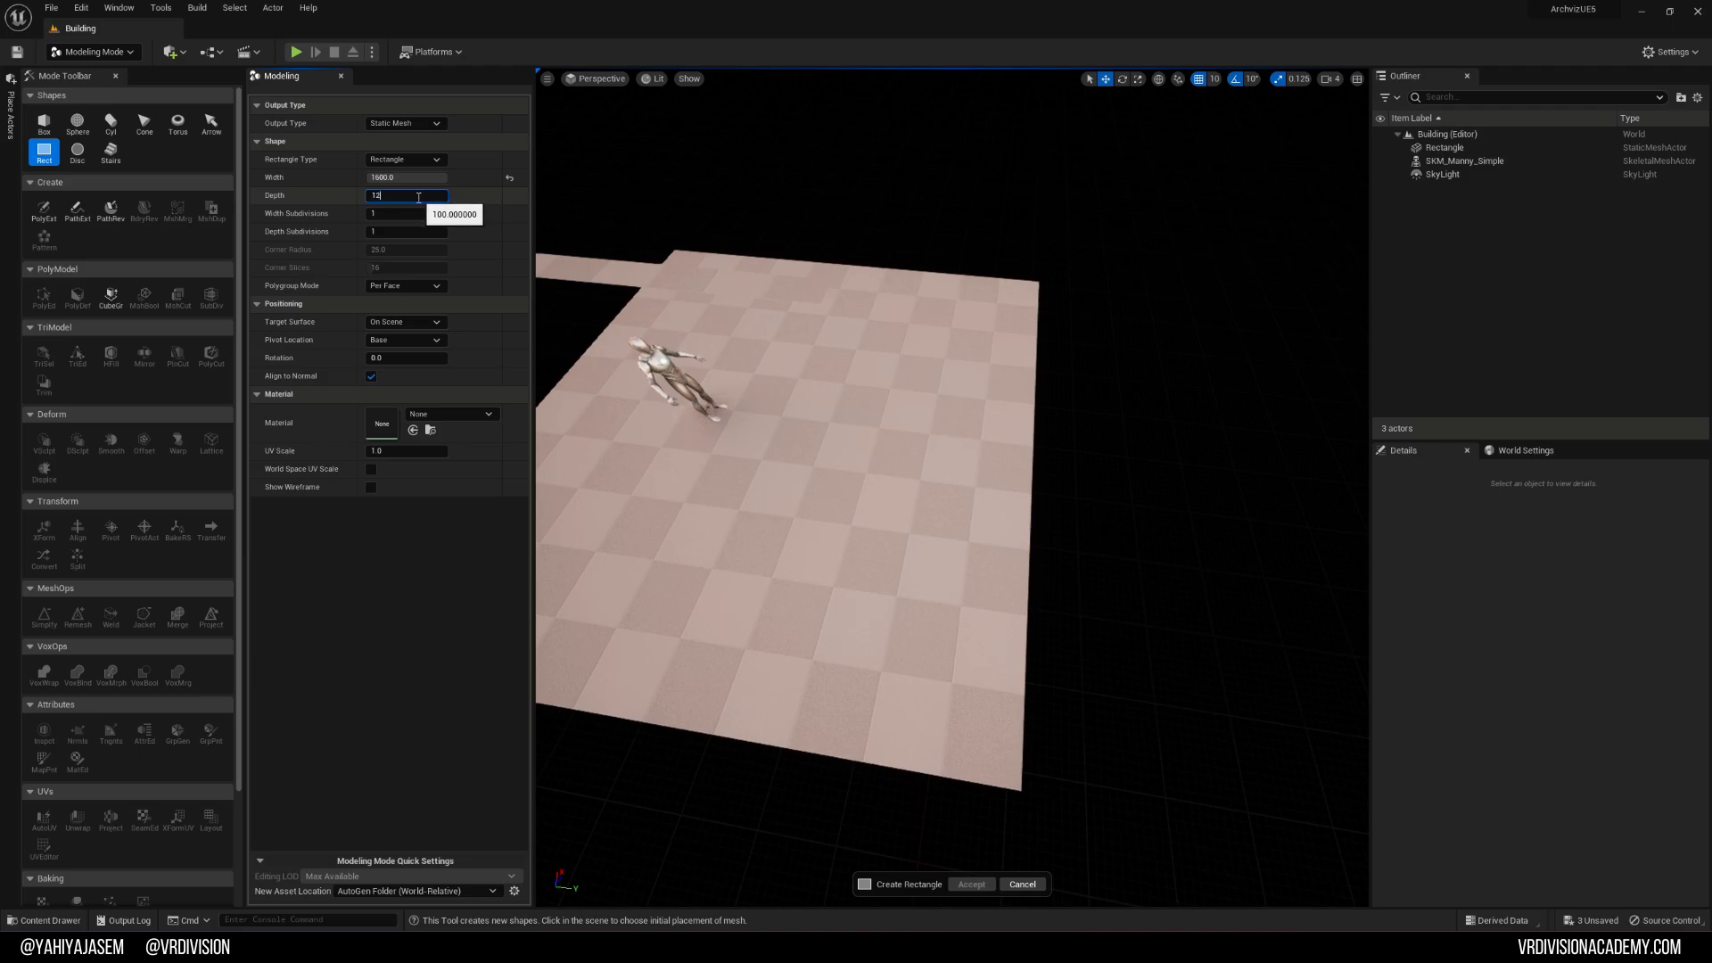
type("95")
key("Return")
right_click_drag(1127, 457, 1127, 473)
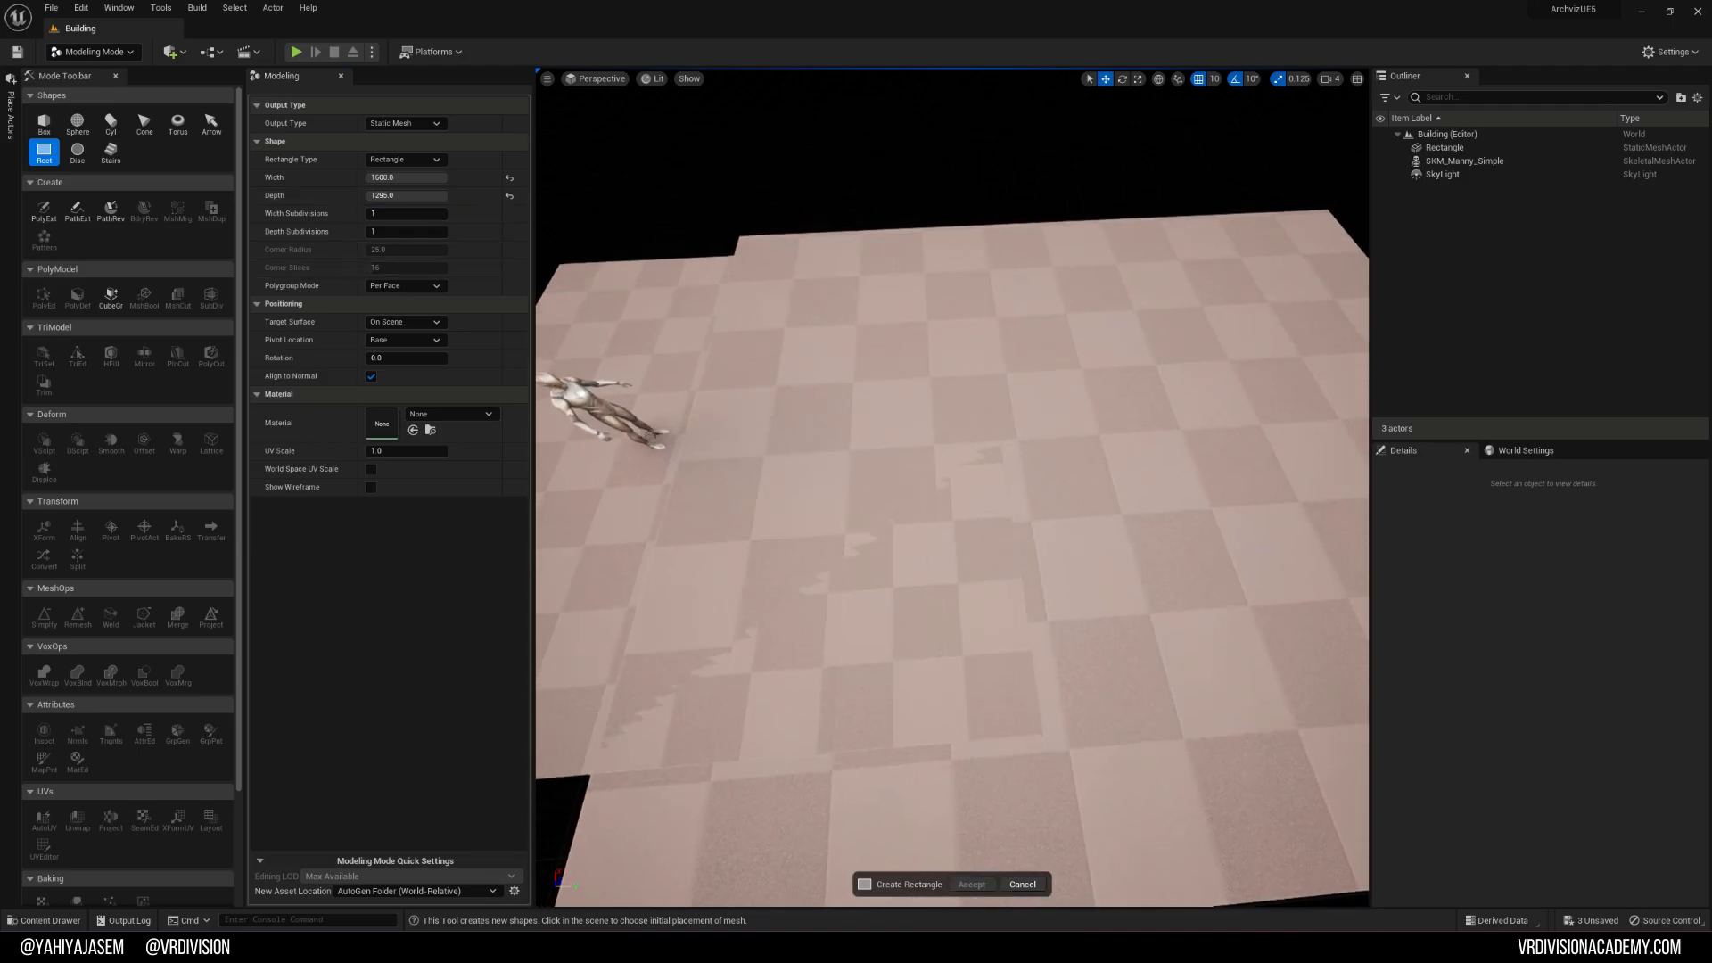
scroll(953, 487, "down", 5)
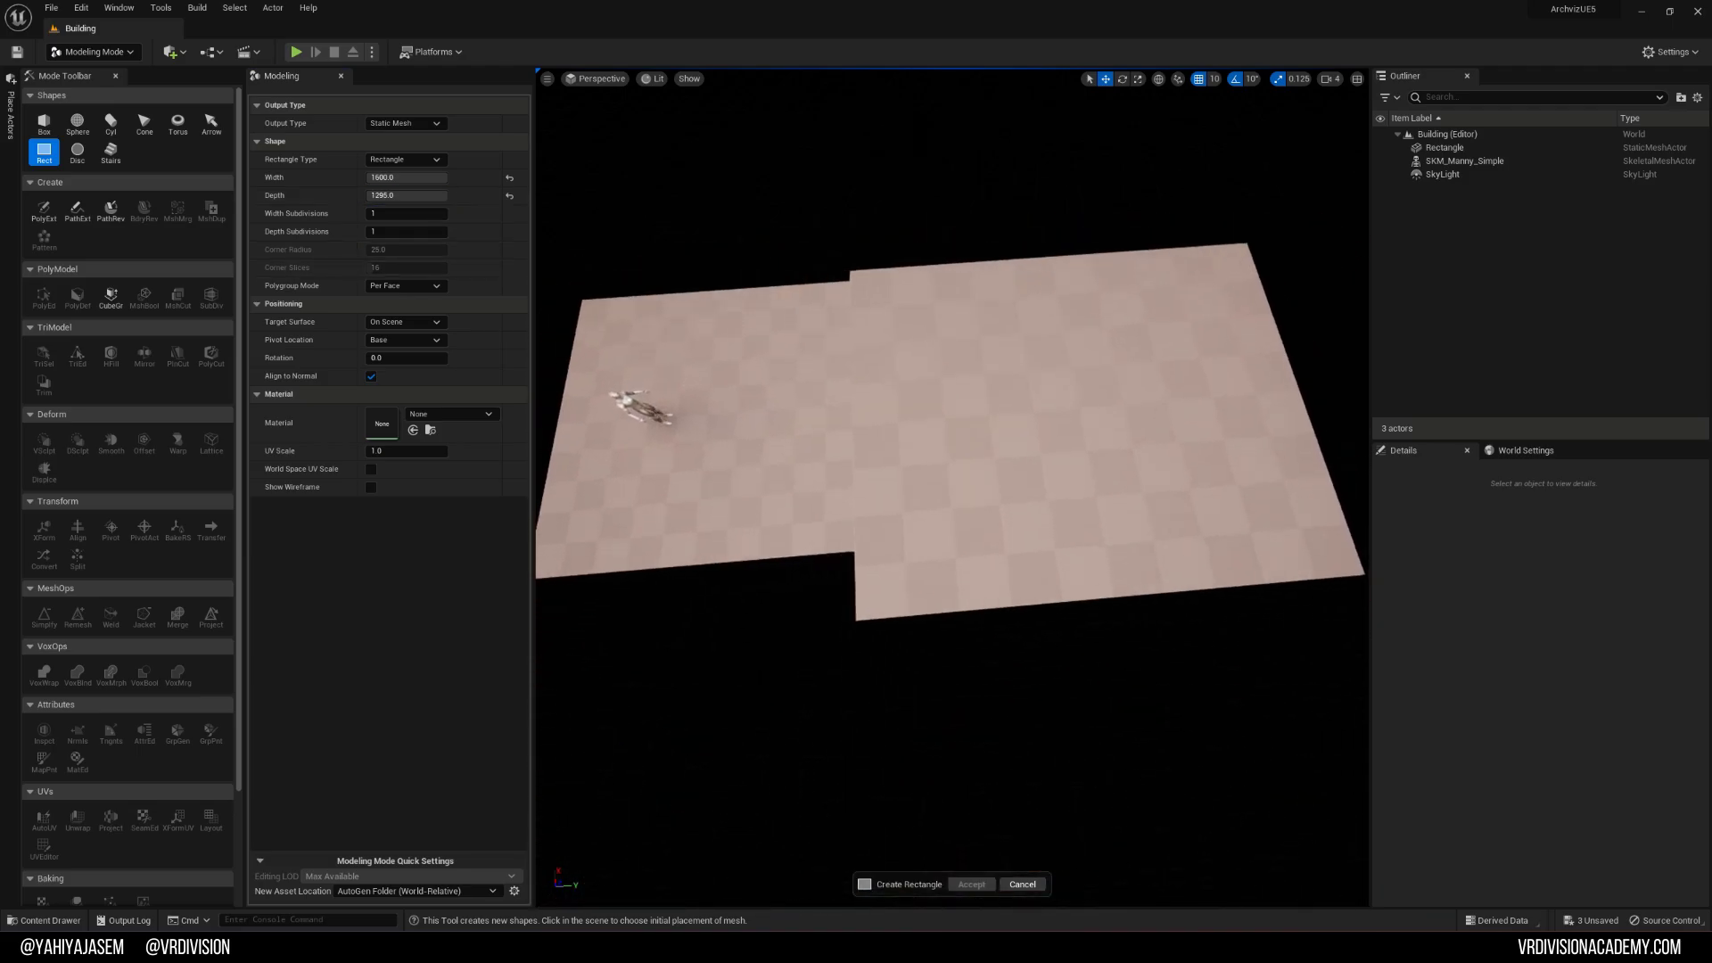
Step: Create a material from the TexturesCom_BuildingsIndustrial0097_2_M texture and assign it to the new rectangle
key("ctrl+space")
left_click(733, 682)
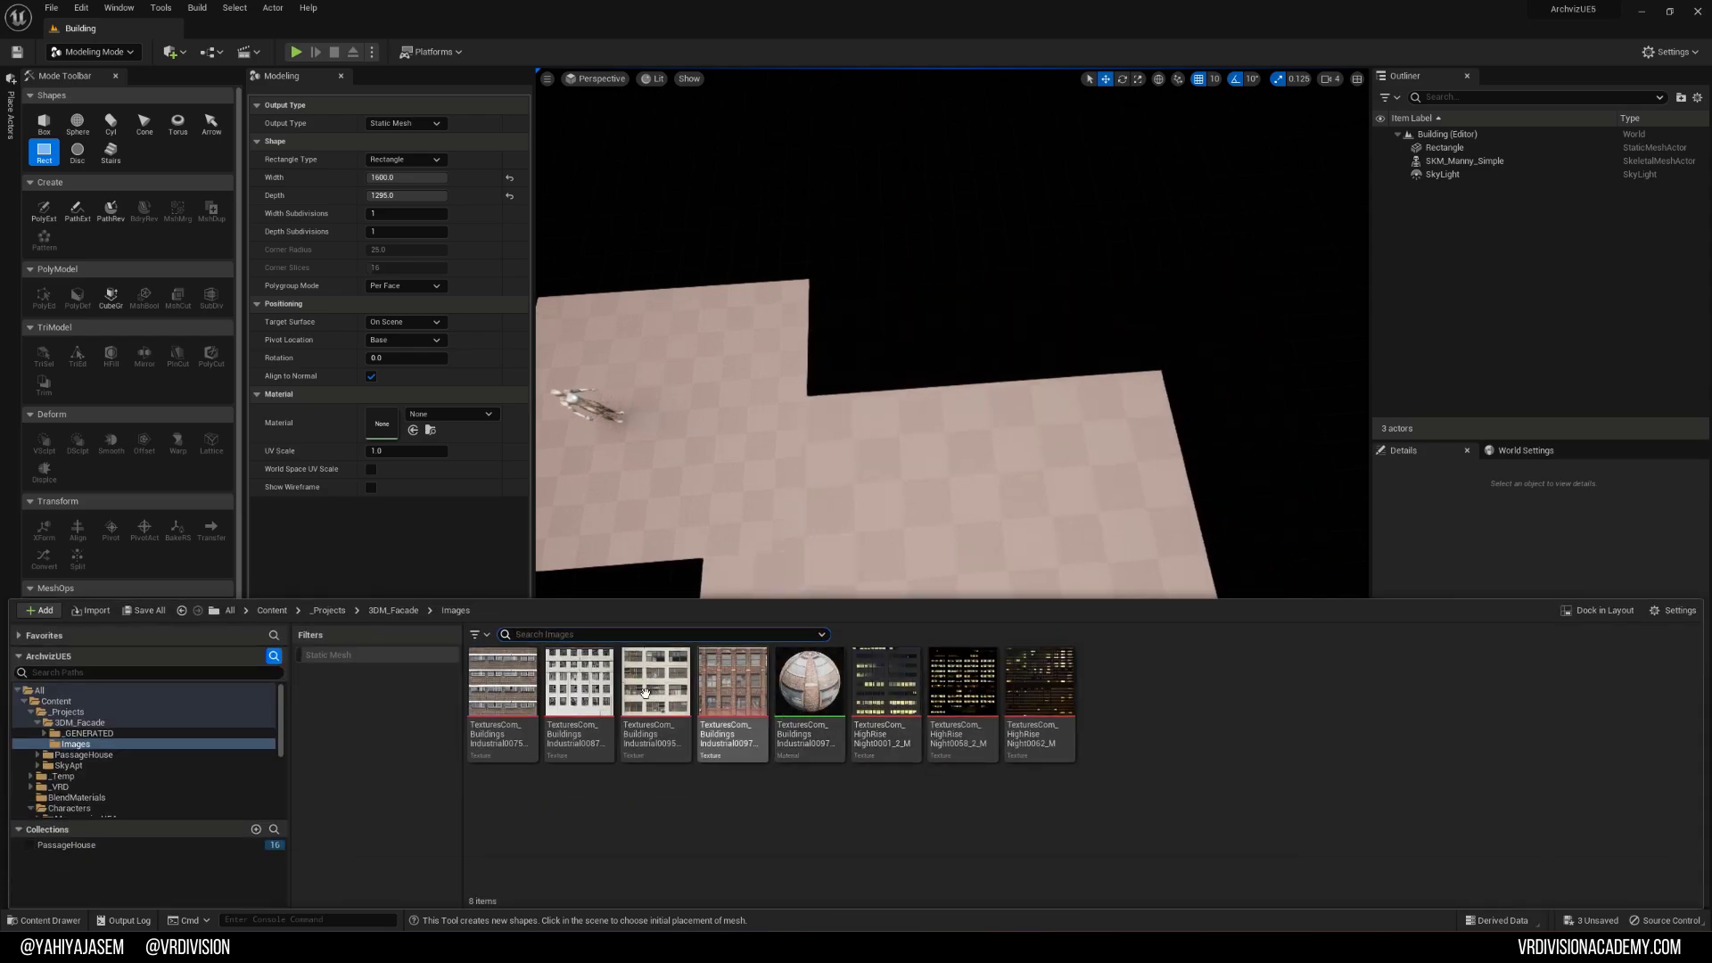
right_click(735, 670)
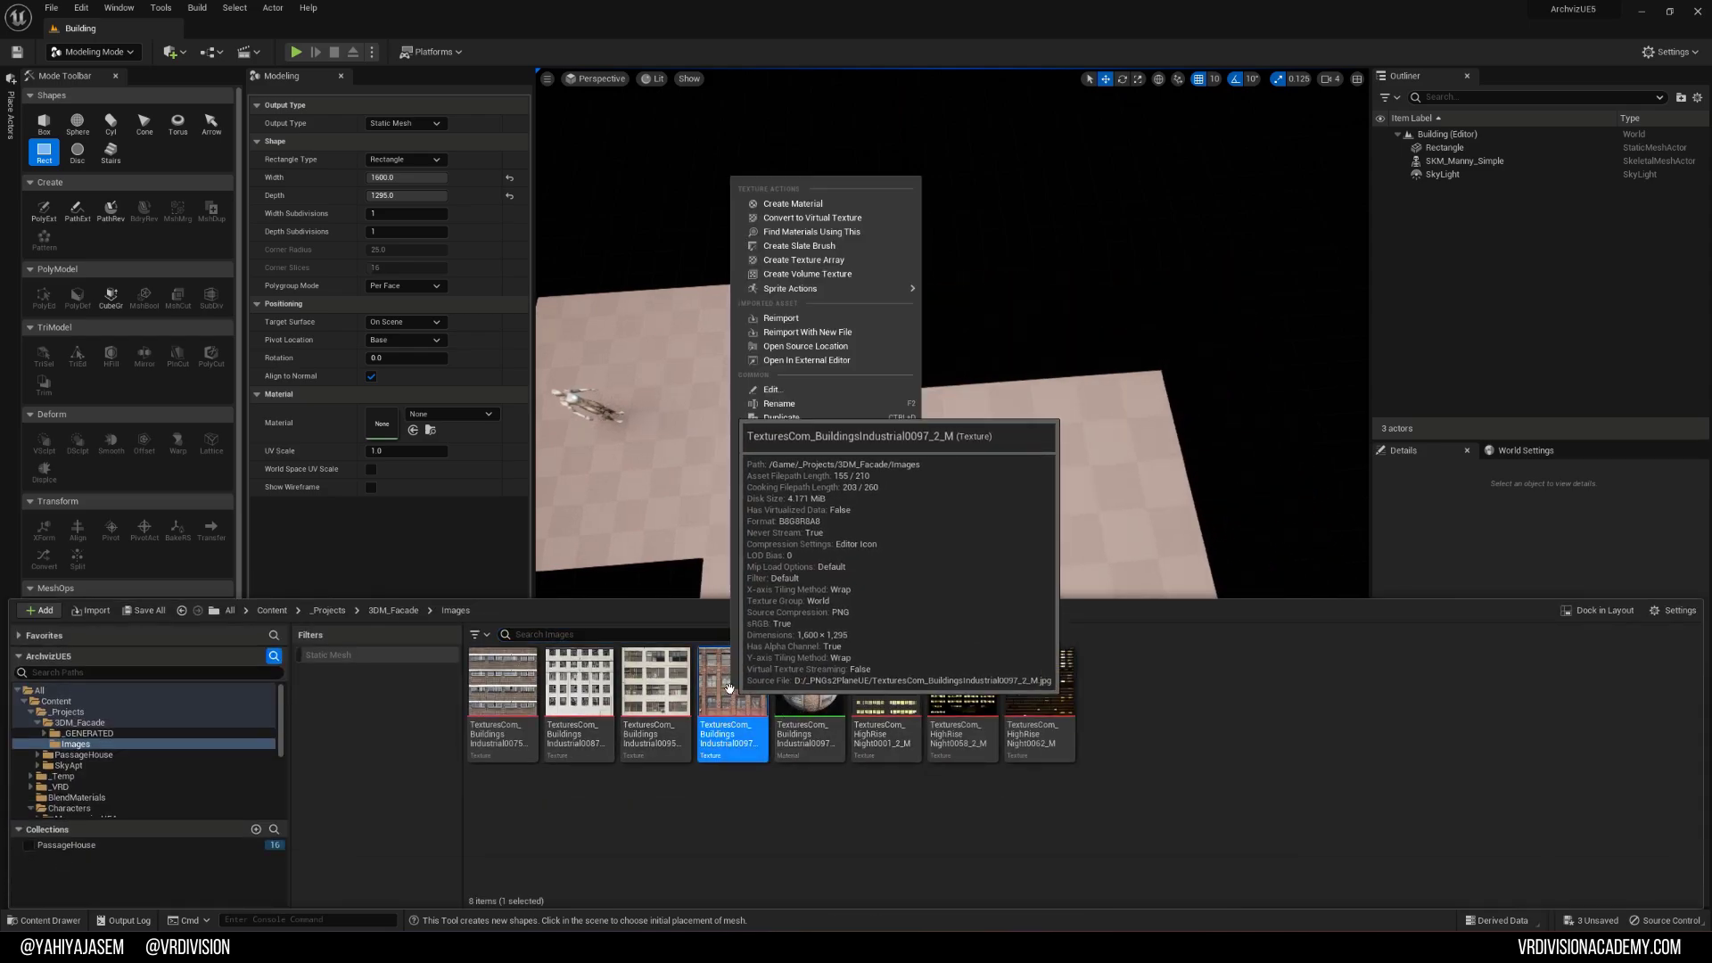
left_click(813, 205)
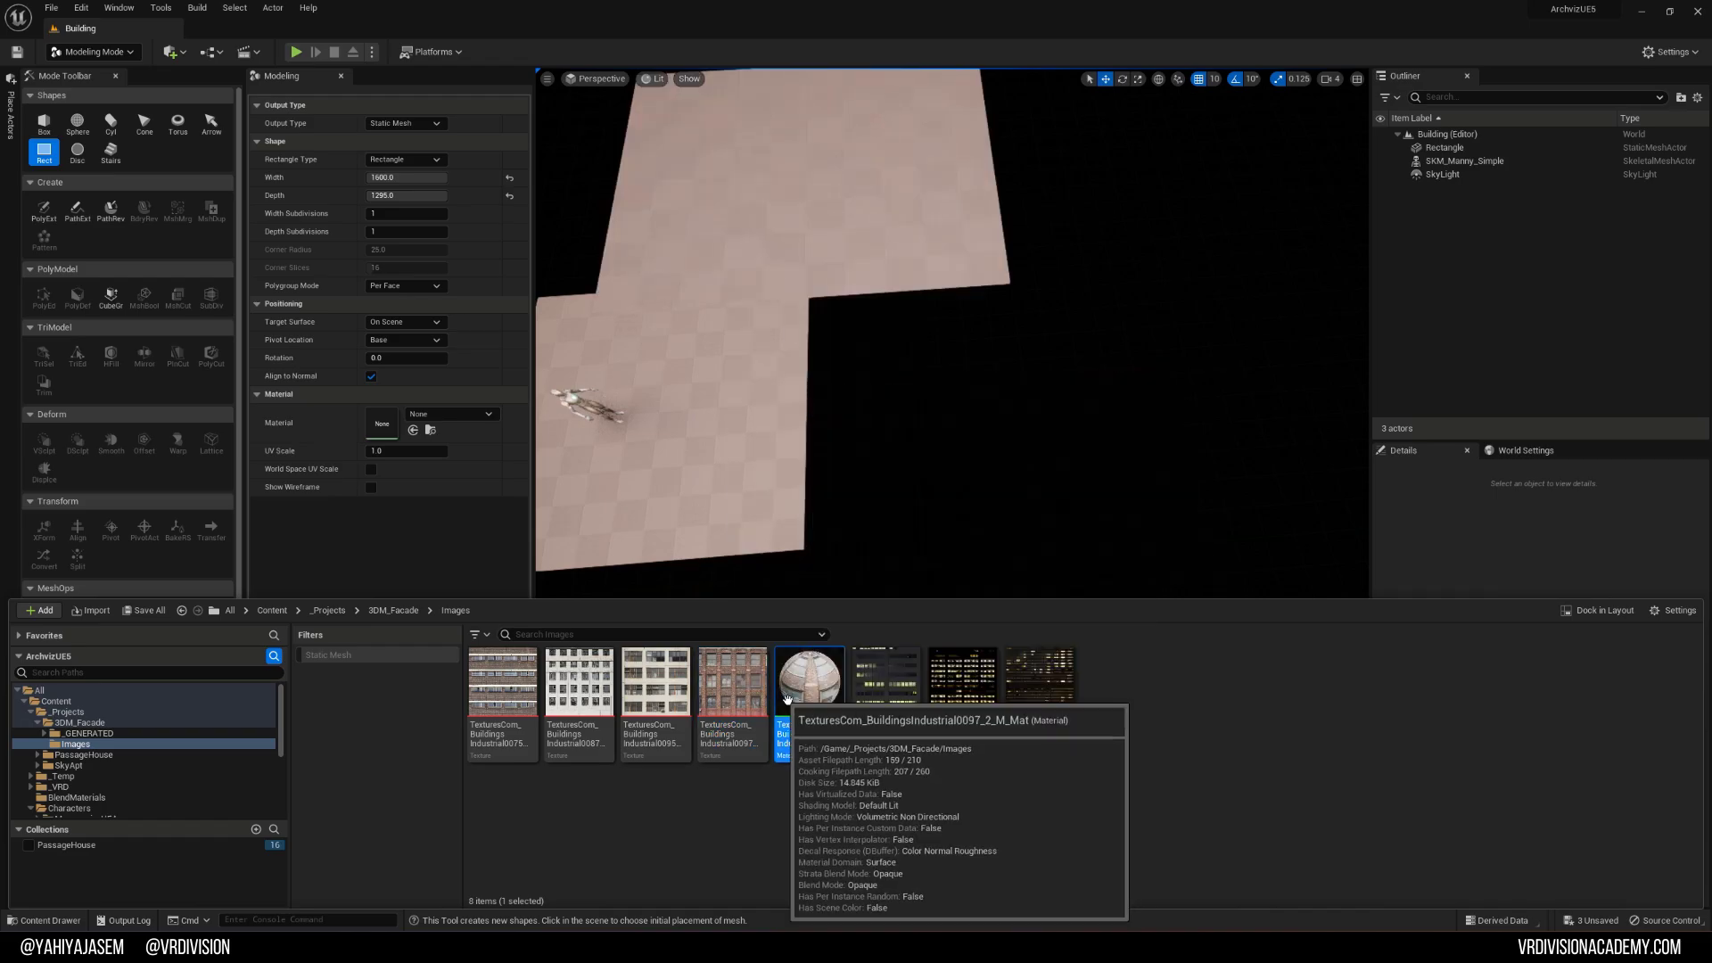
left_click_drag(773, 692, 384, 424)
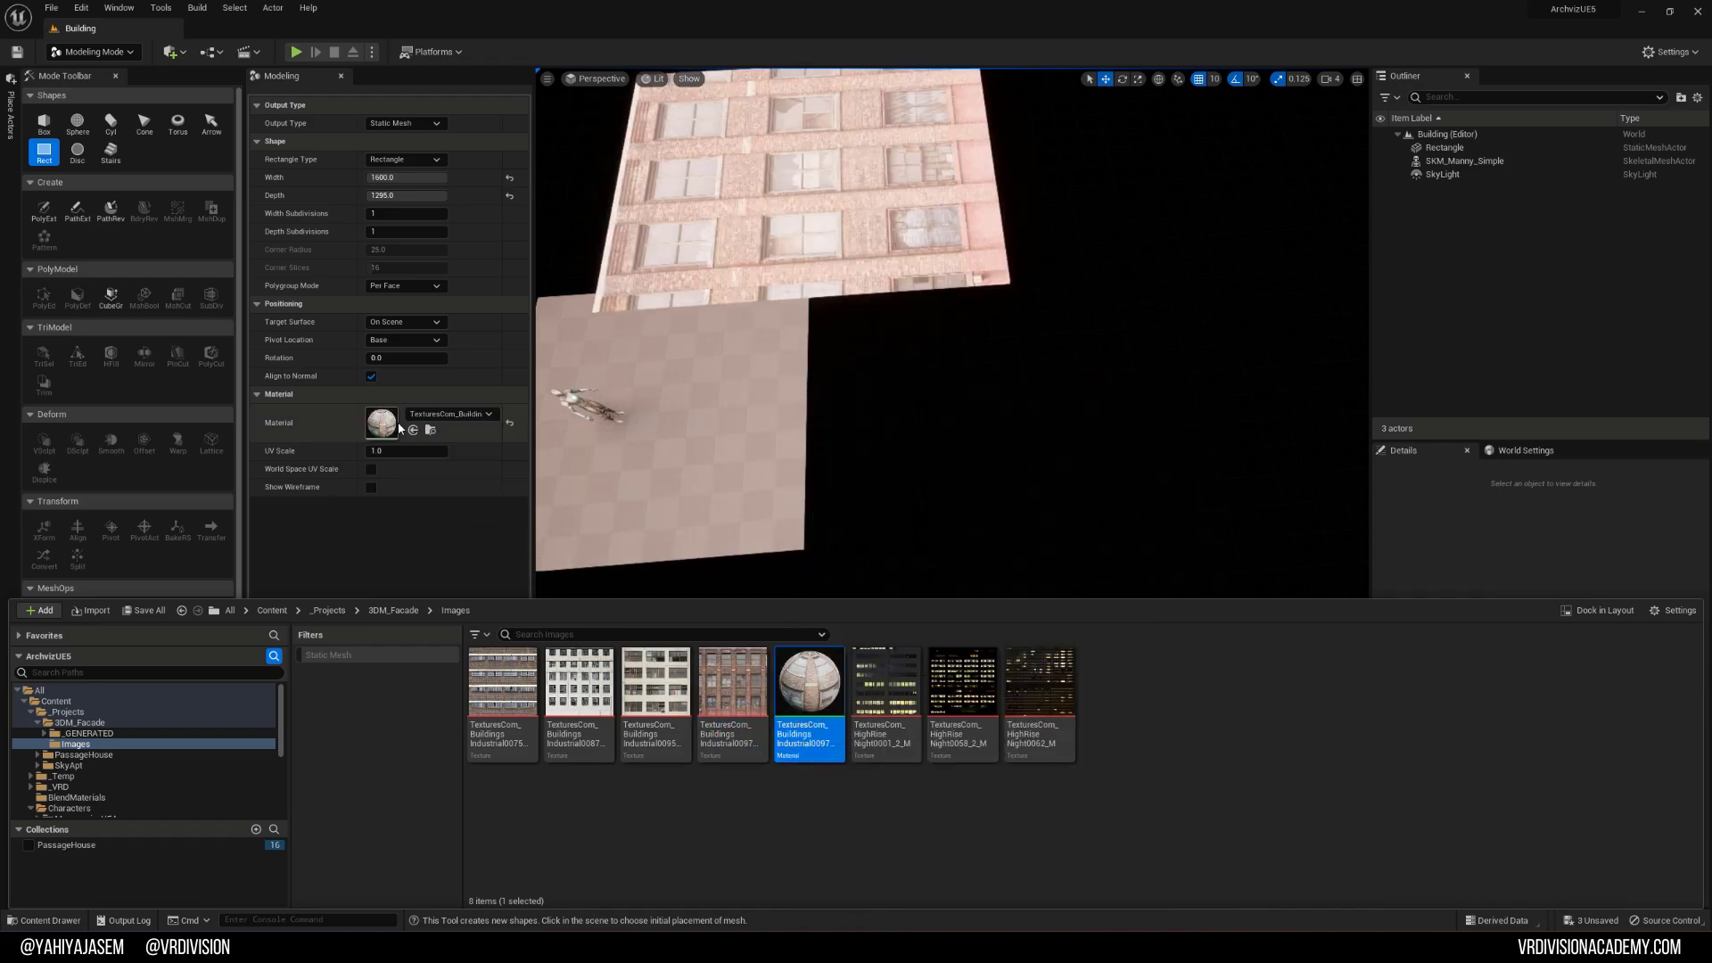
Step: Place the brick facade rectangle flat on the ground just beyond the floor's edge and accept it
right_click_drag(1068, 411, 785, 417)
right_click_drag(1005, 421, 949, 419)
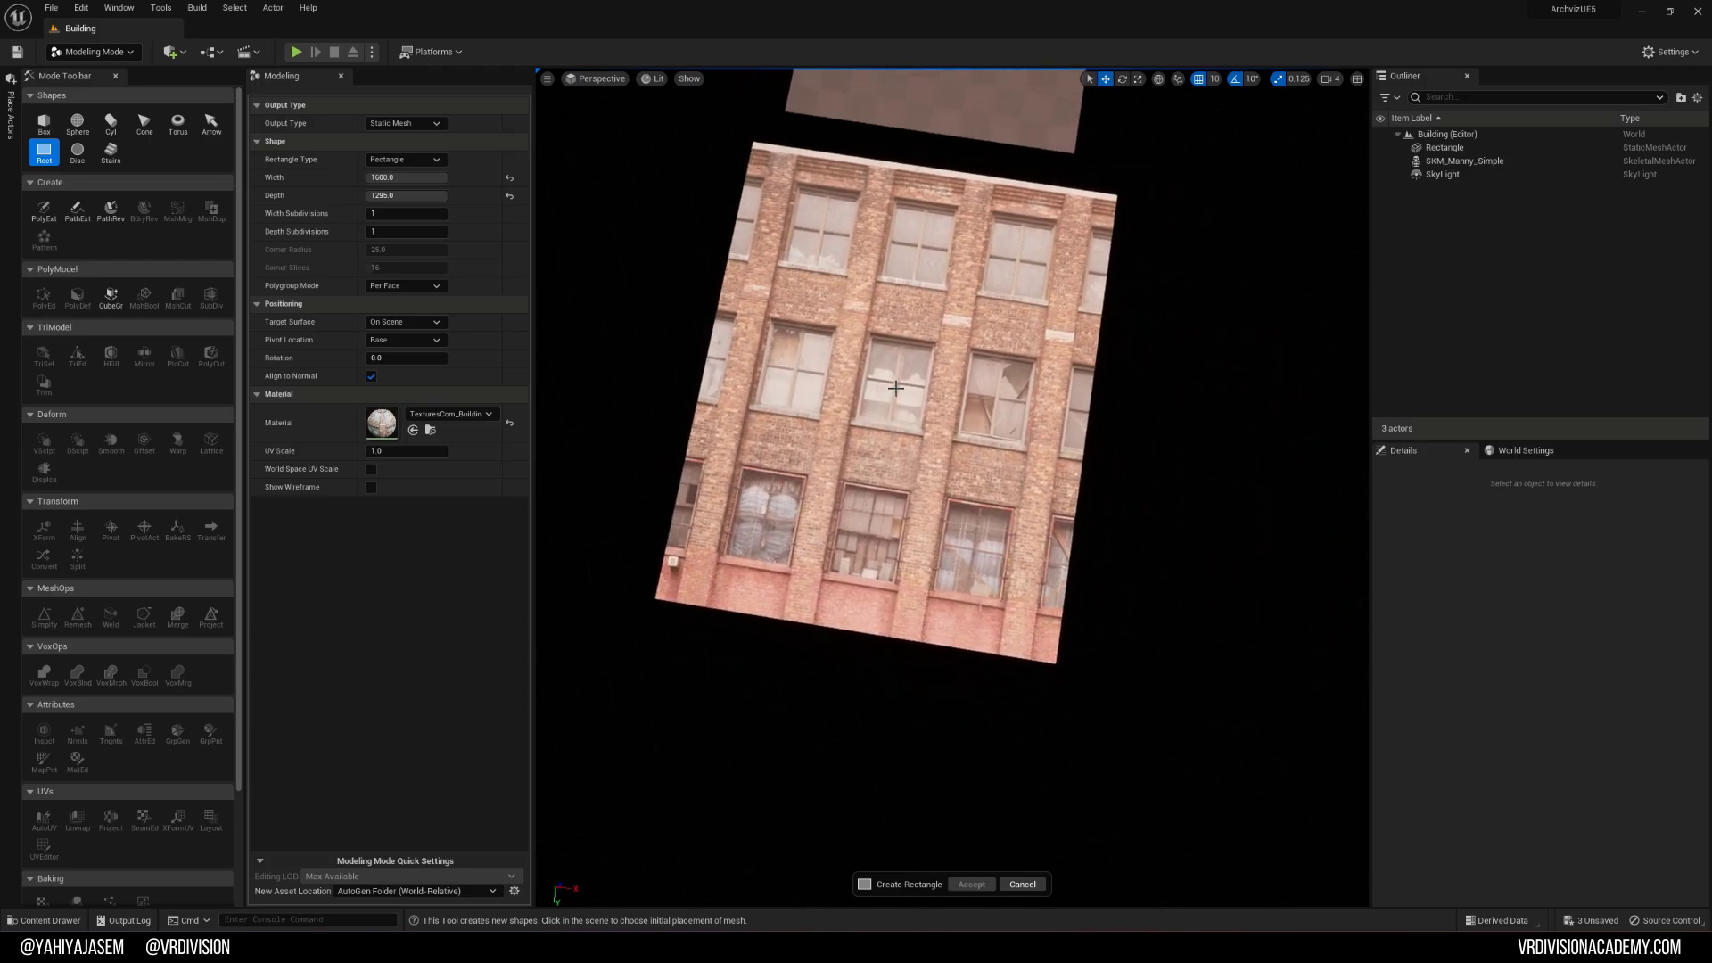
left_click(896, 388)
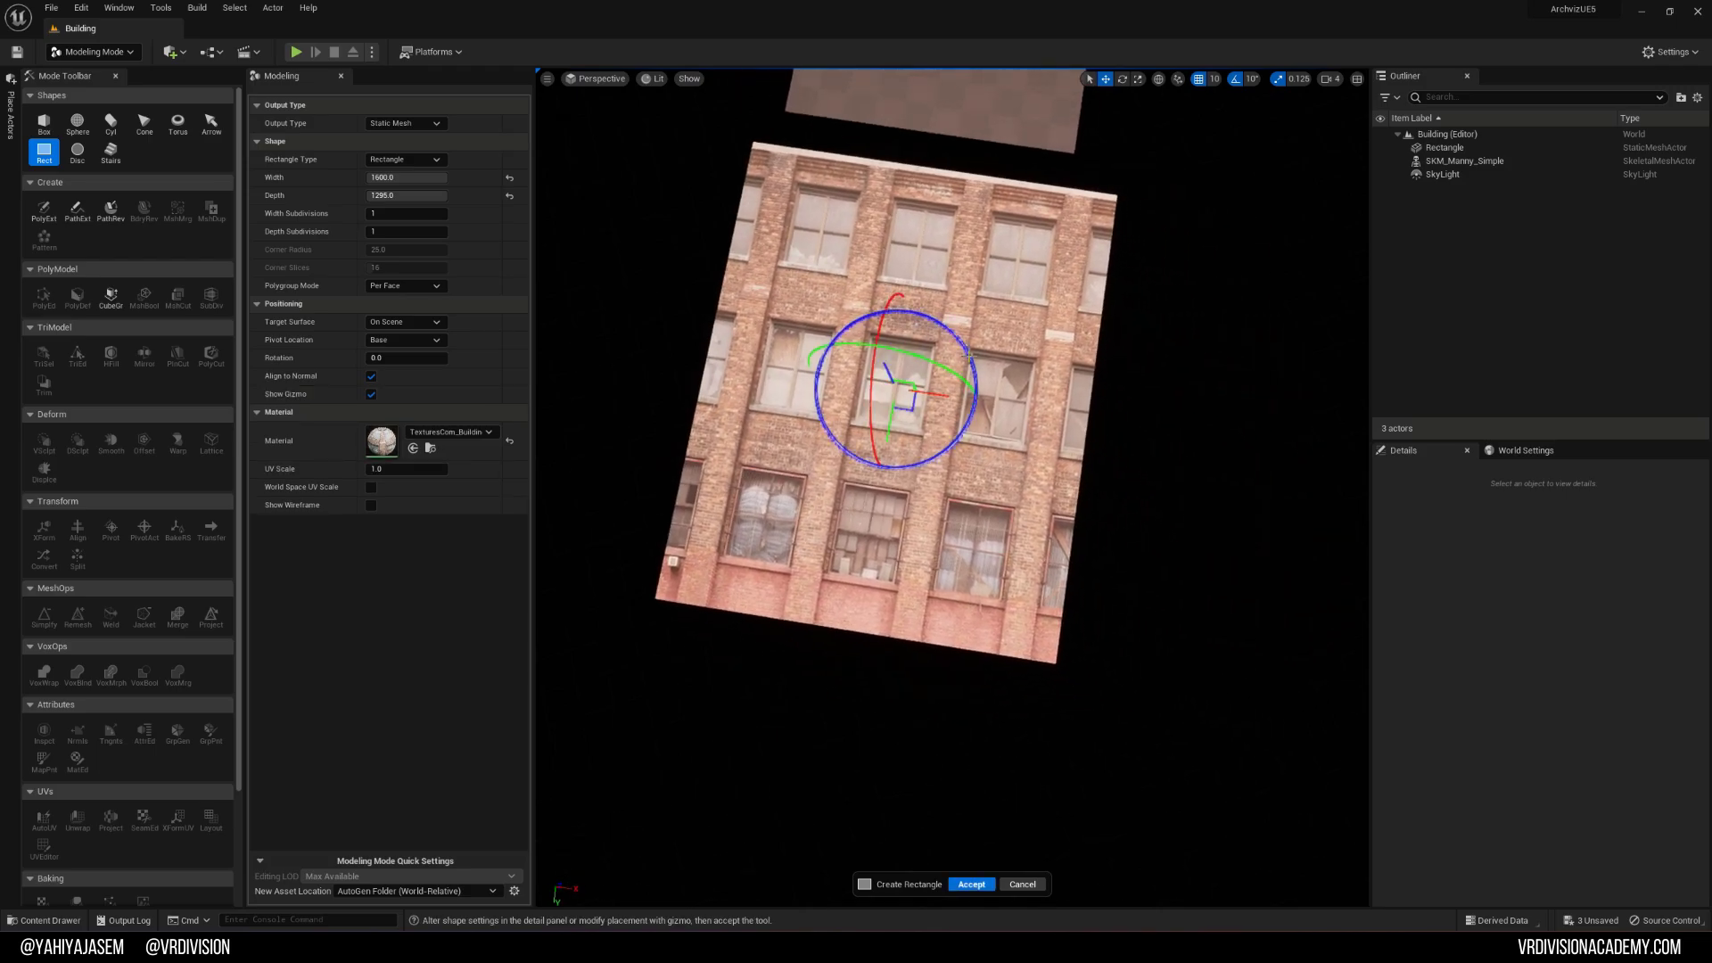
left_click(971, 884)
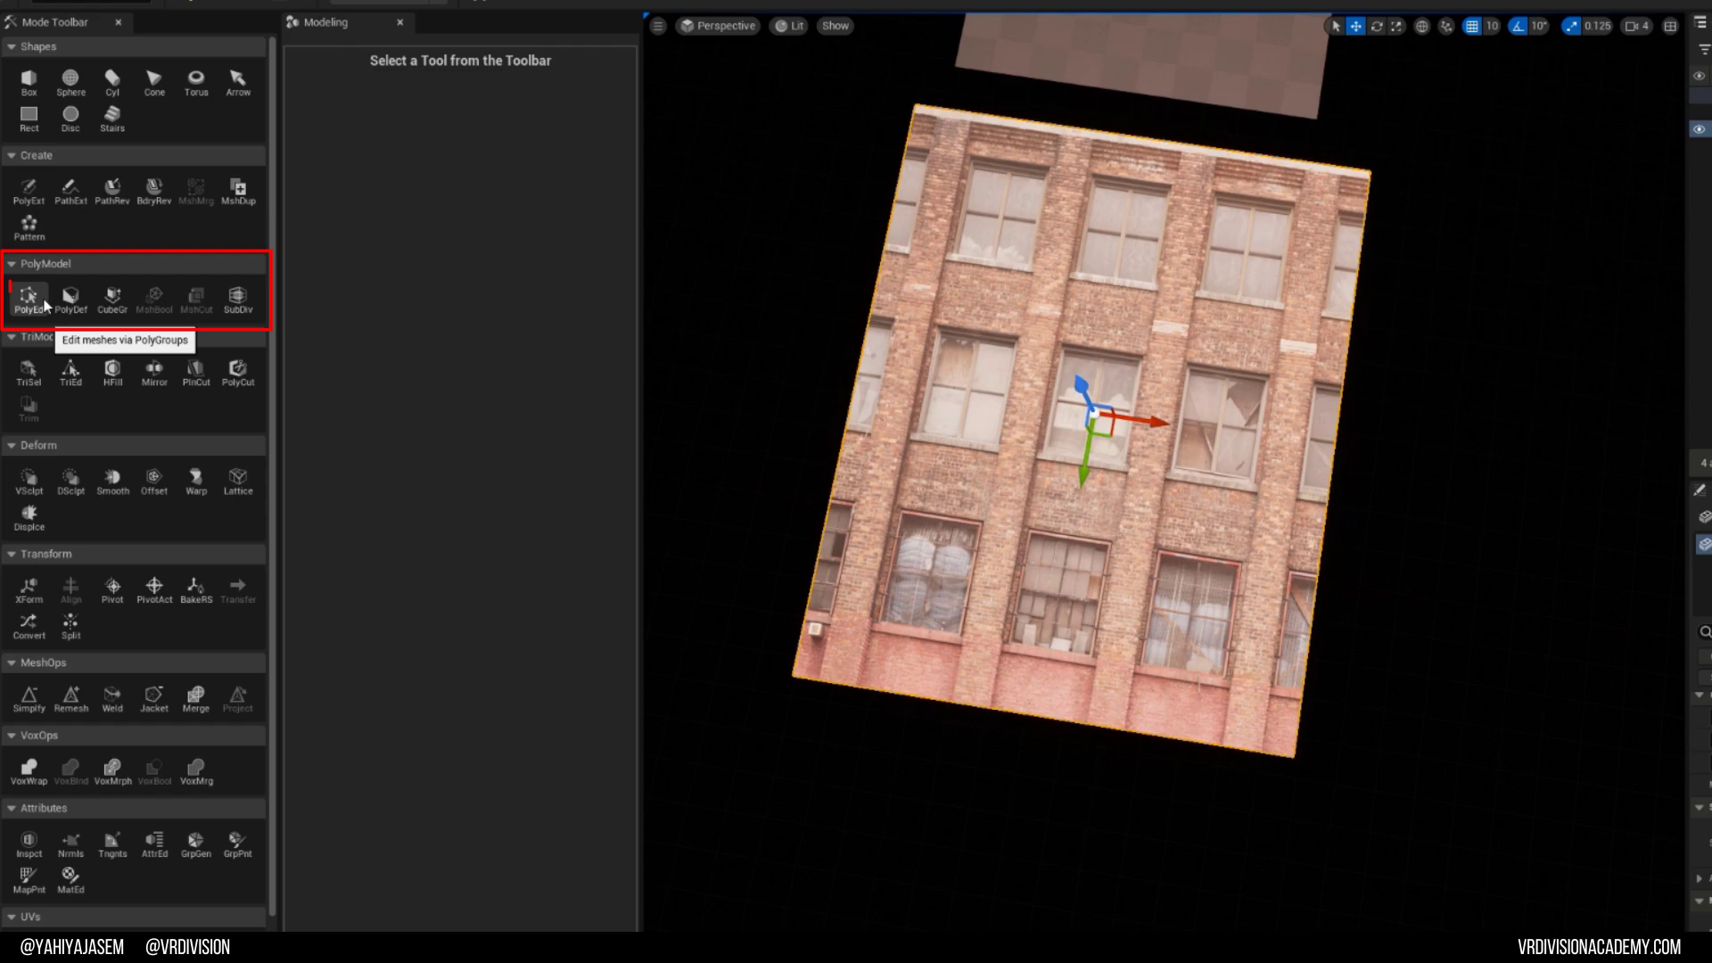
Step: Start a PolyGroup edit on the facade rectangle with the Insert Edge Loop operation
left_click(43, 303)
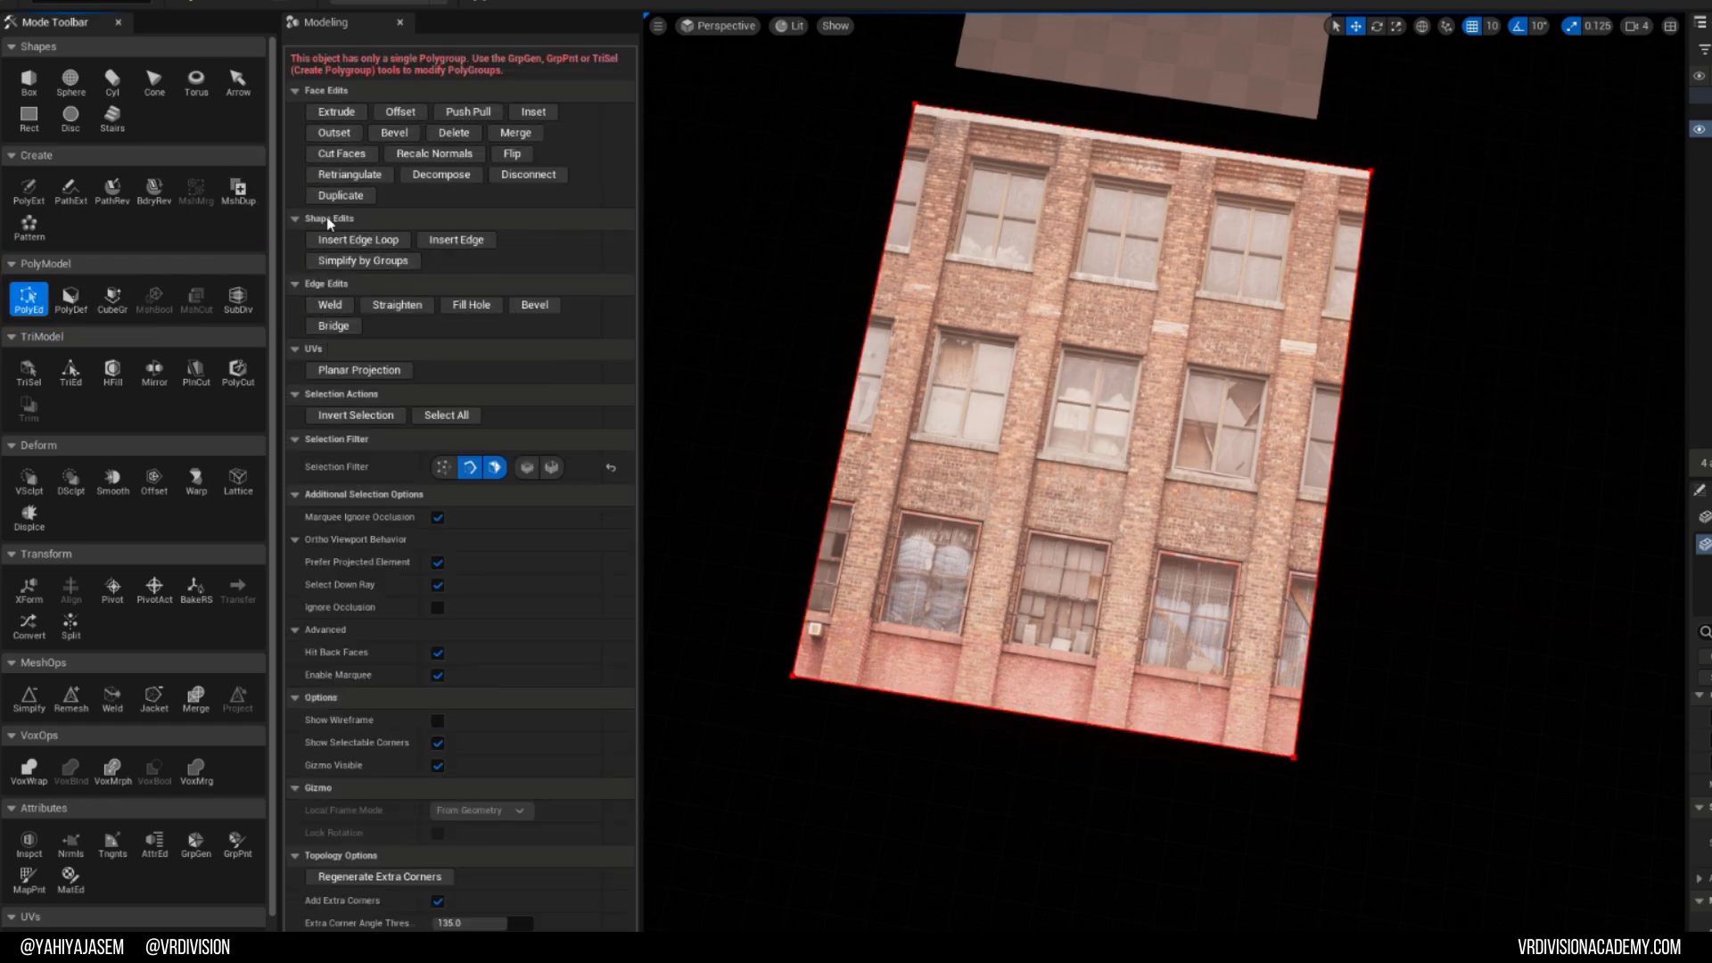
left_click(352, 240)
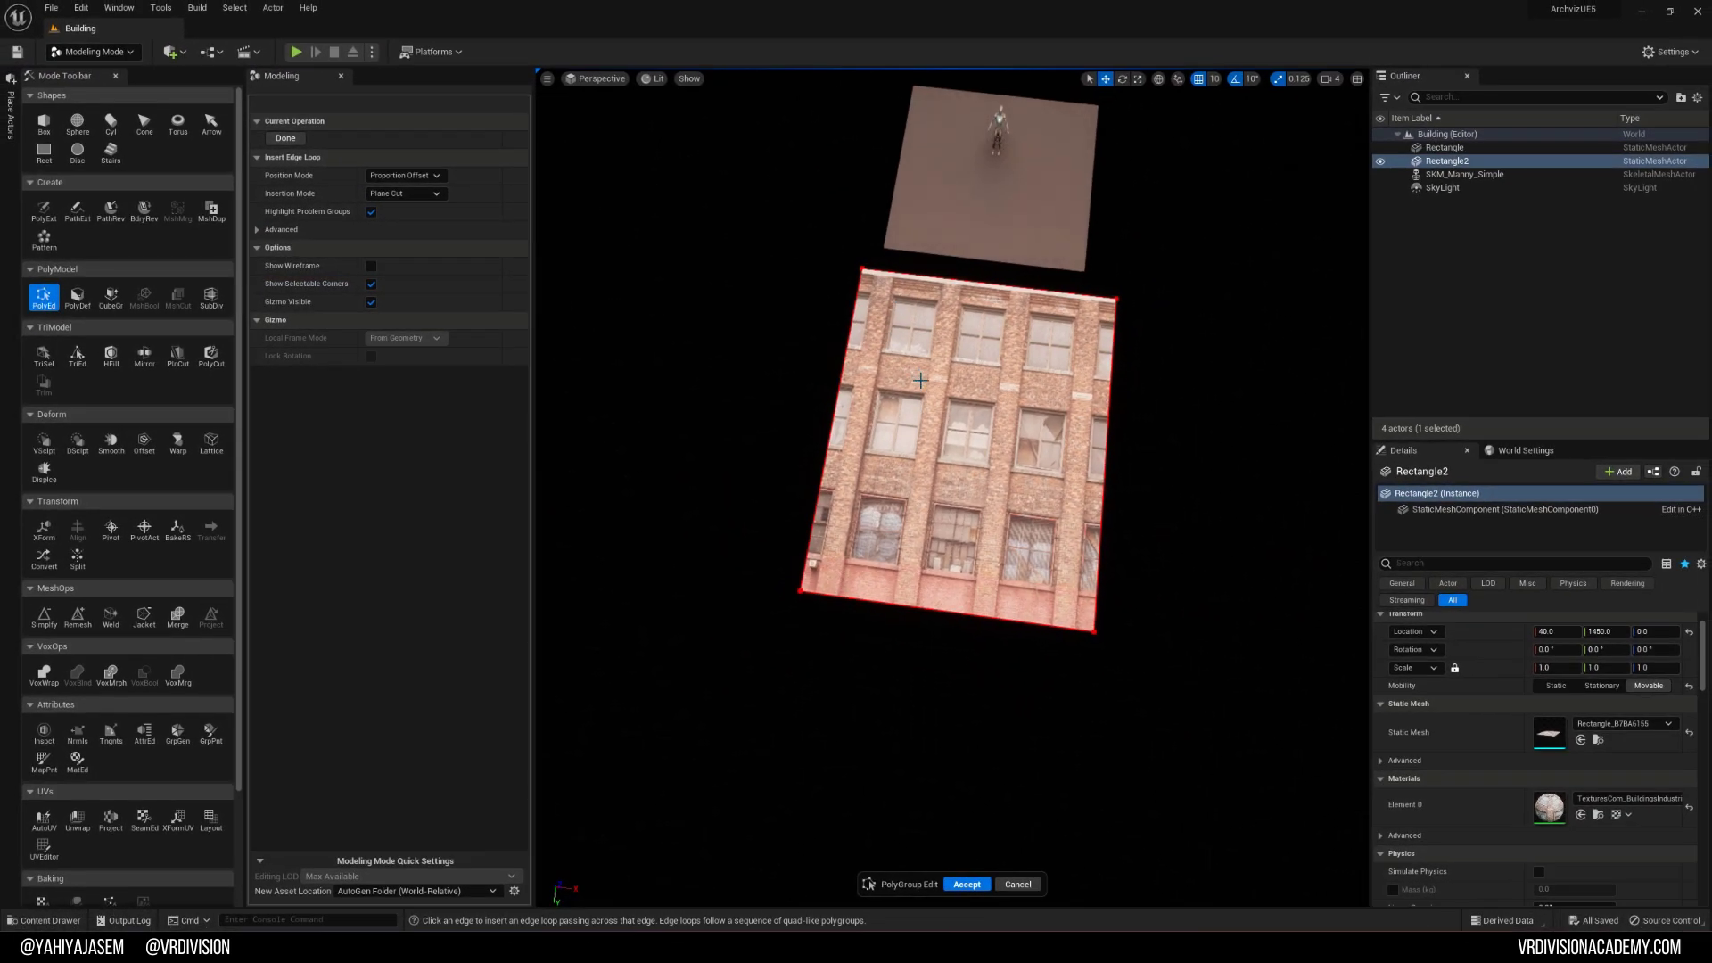
scroll(876, 272, "up", 2)
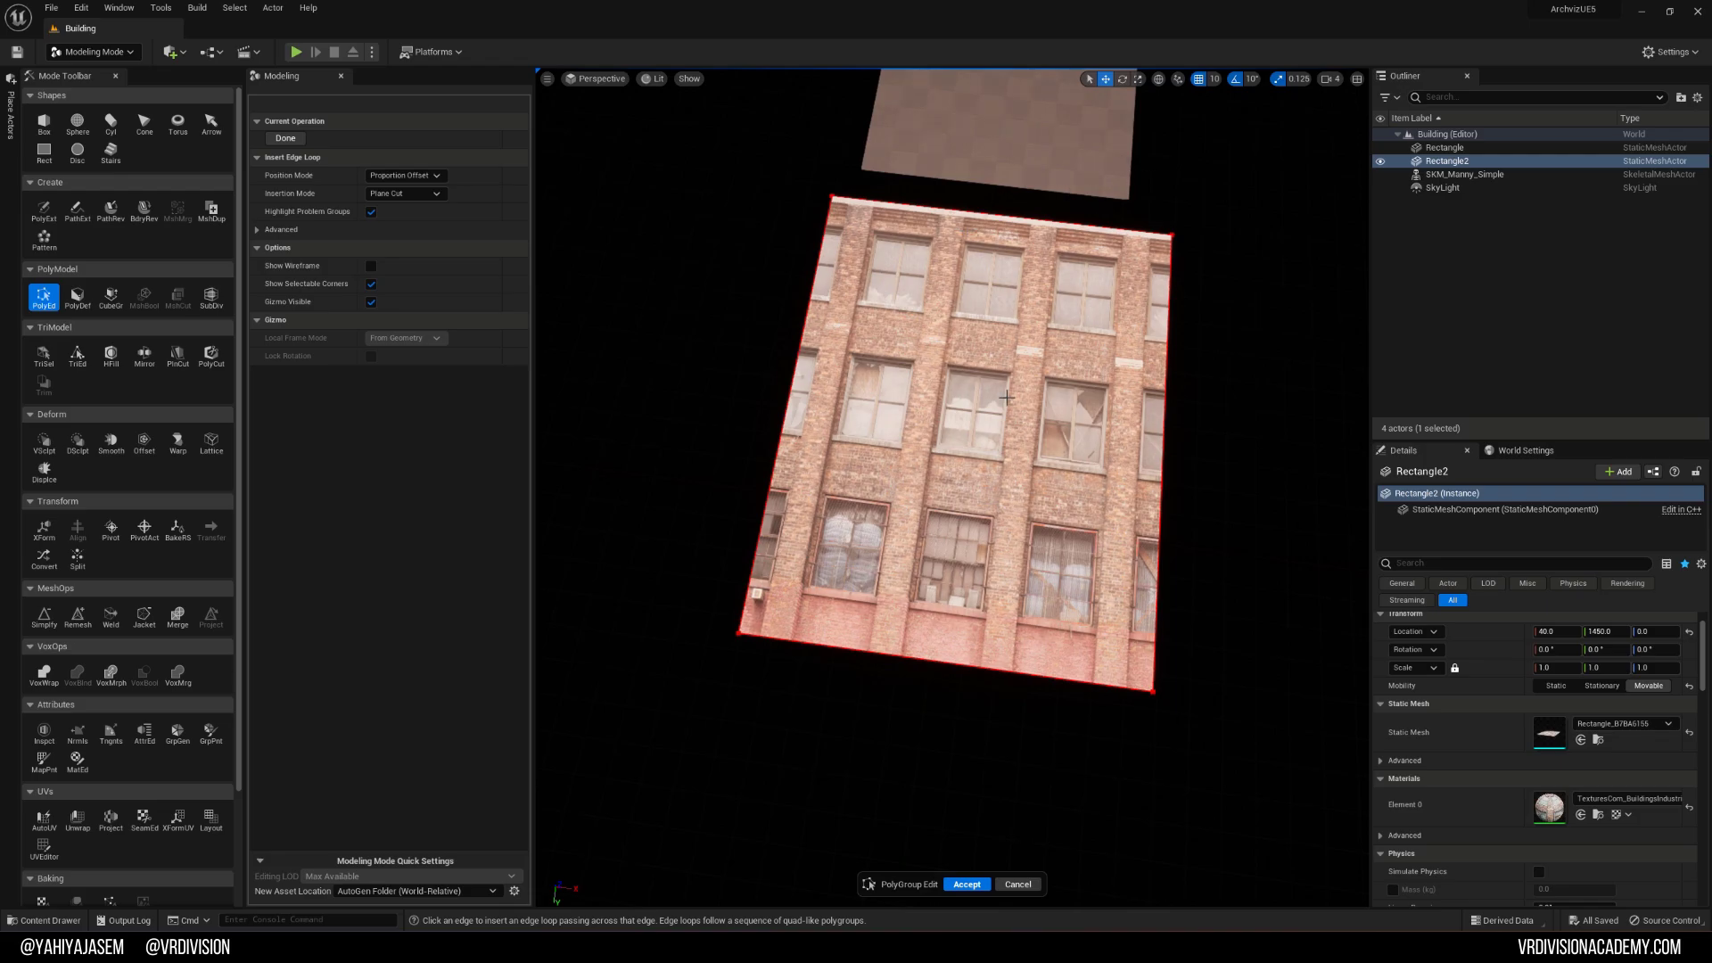
Step: Switch the viewport to the Top view and frame the facade rectangle, Rectangle2
left_click(616, 80)
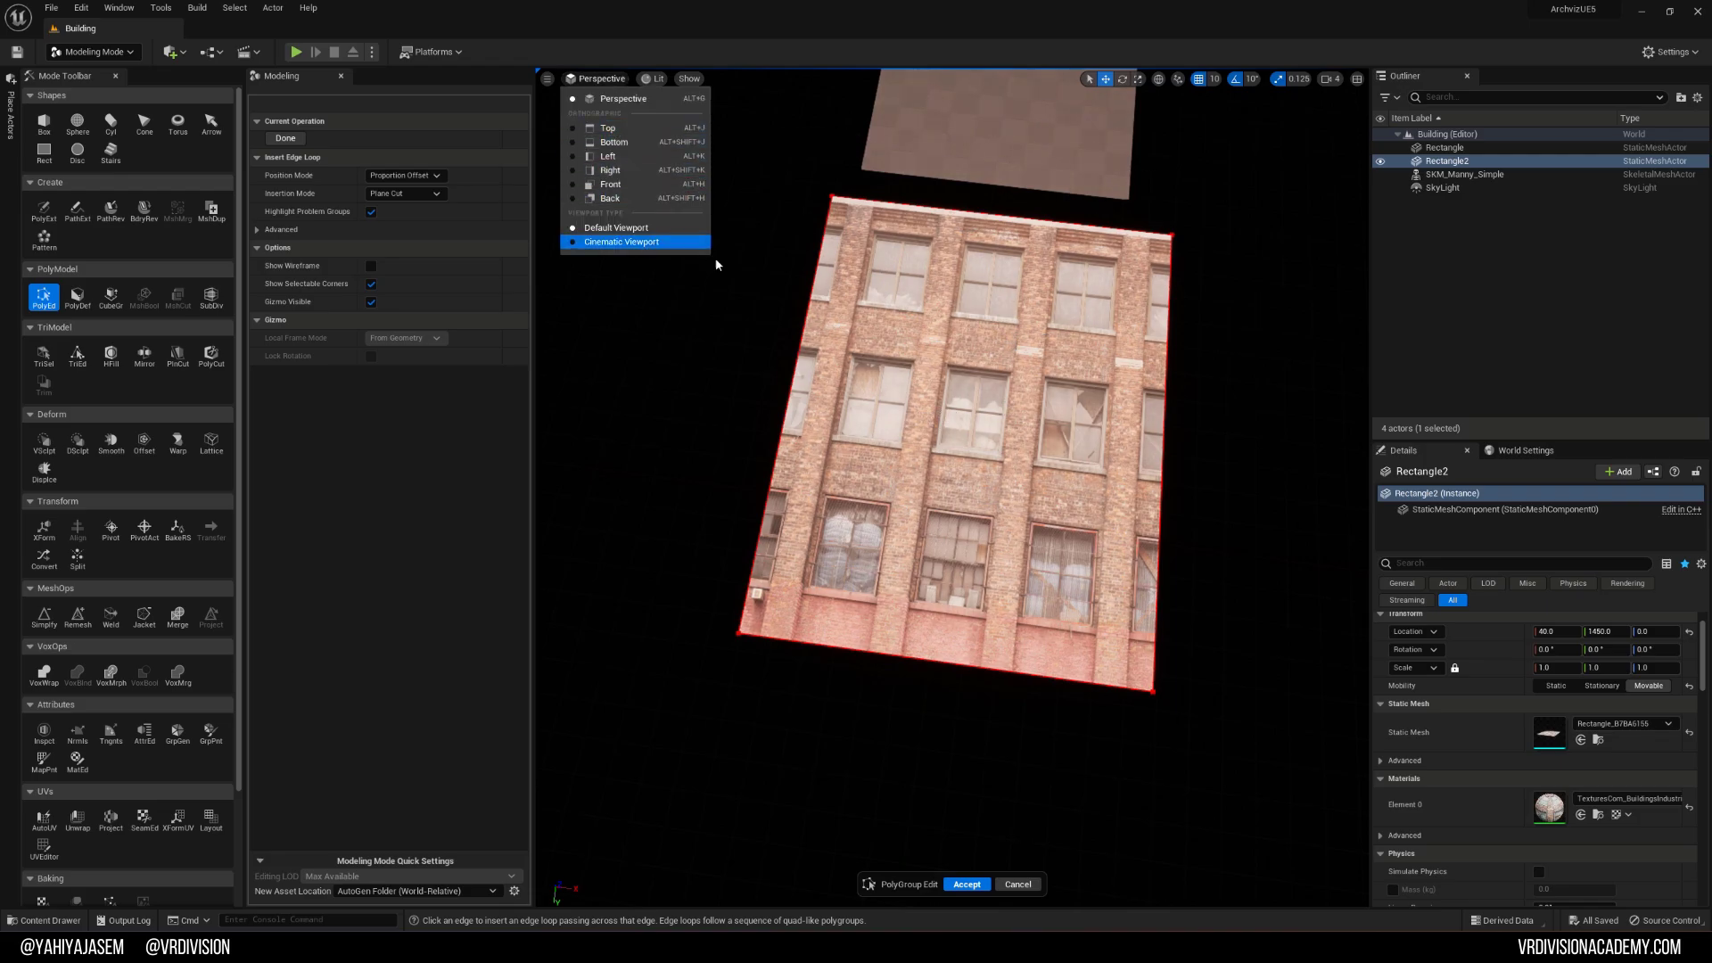
right_click_drag(585, 119, 585, 119)
left_click(615, 71)
left_click(616, 77)
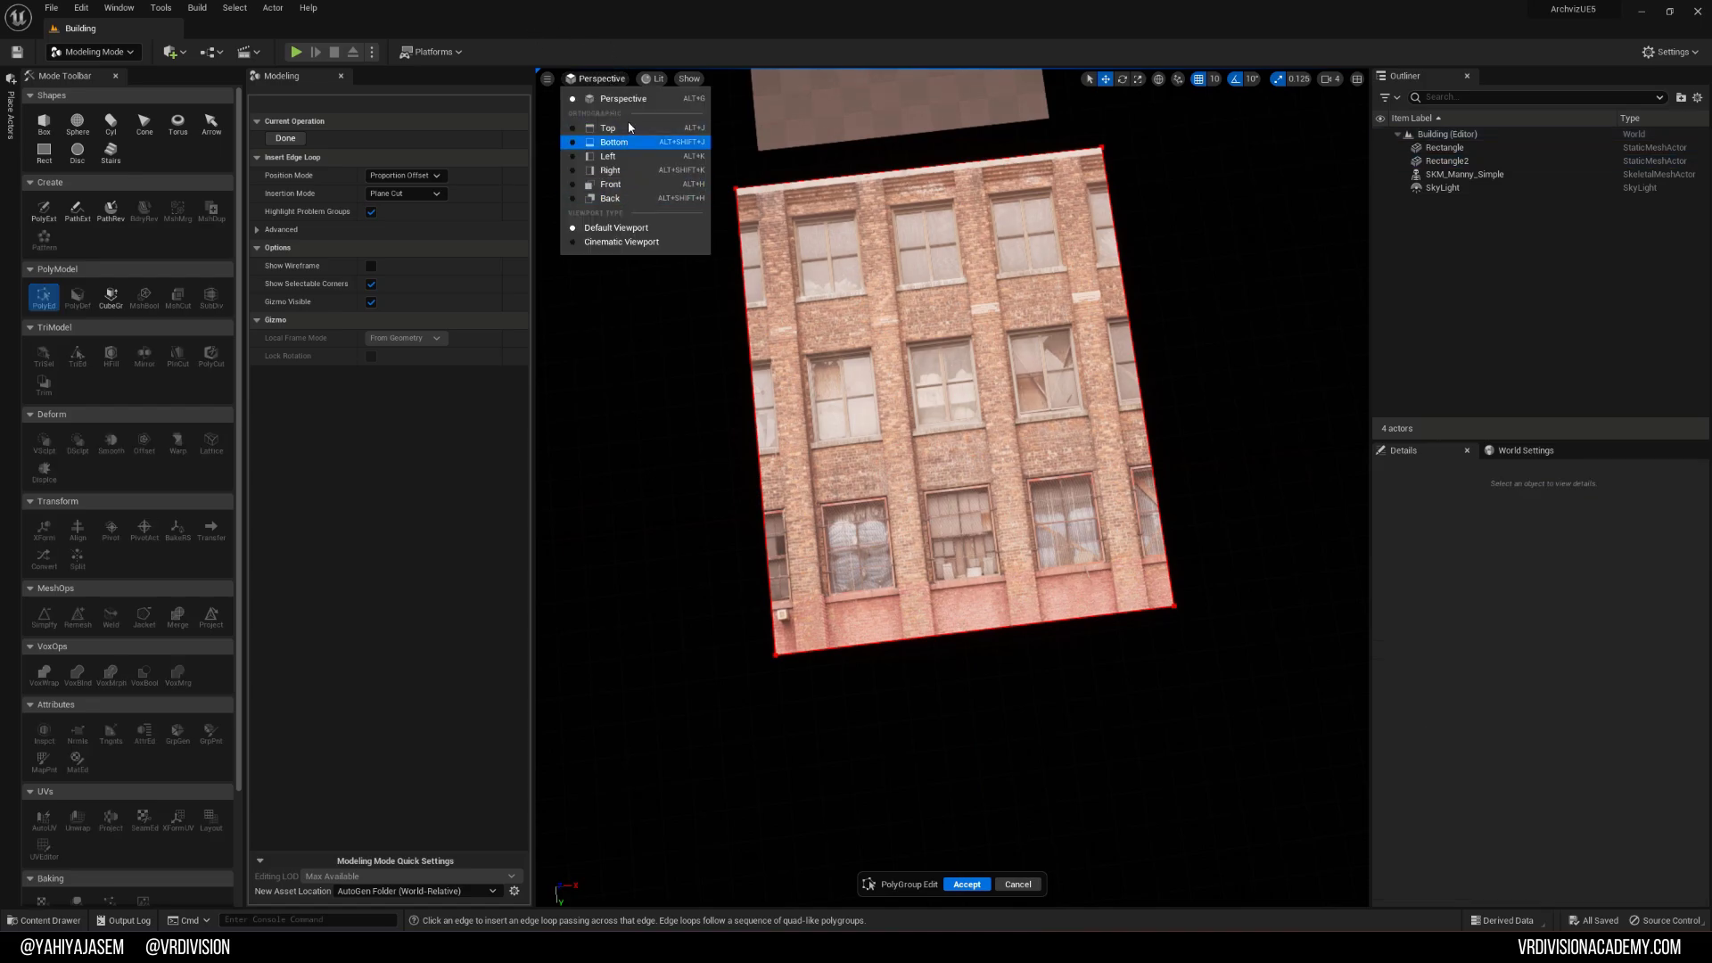
right_click_drag(706, 352, 707, 352)
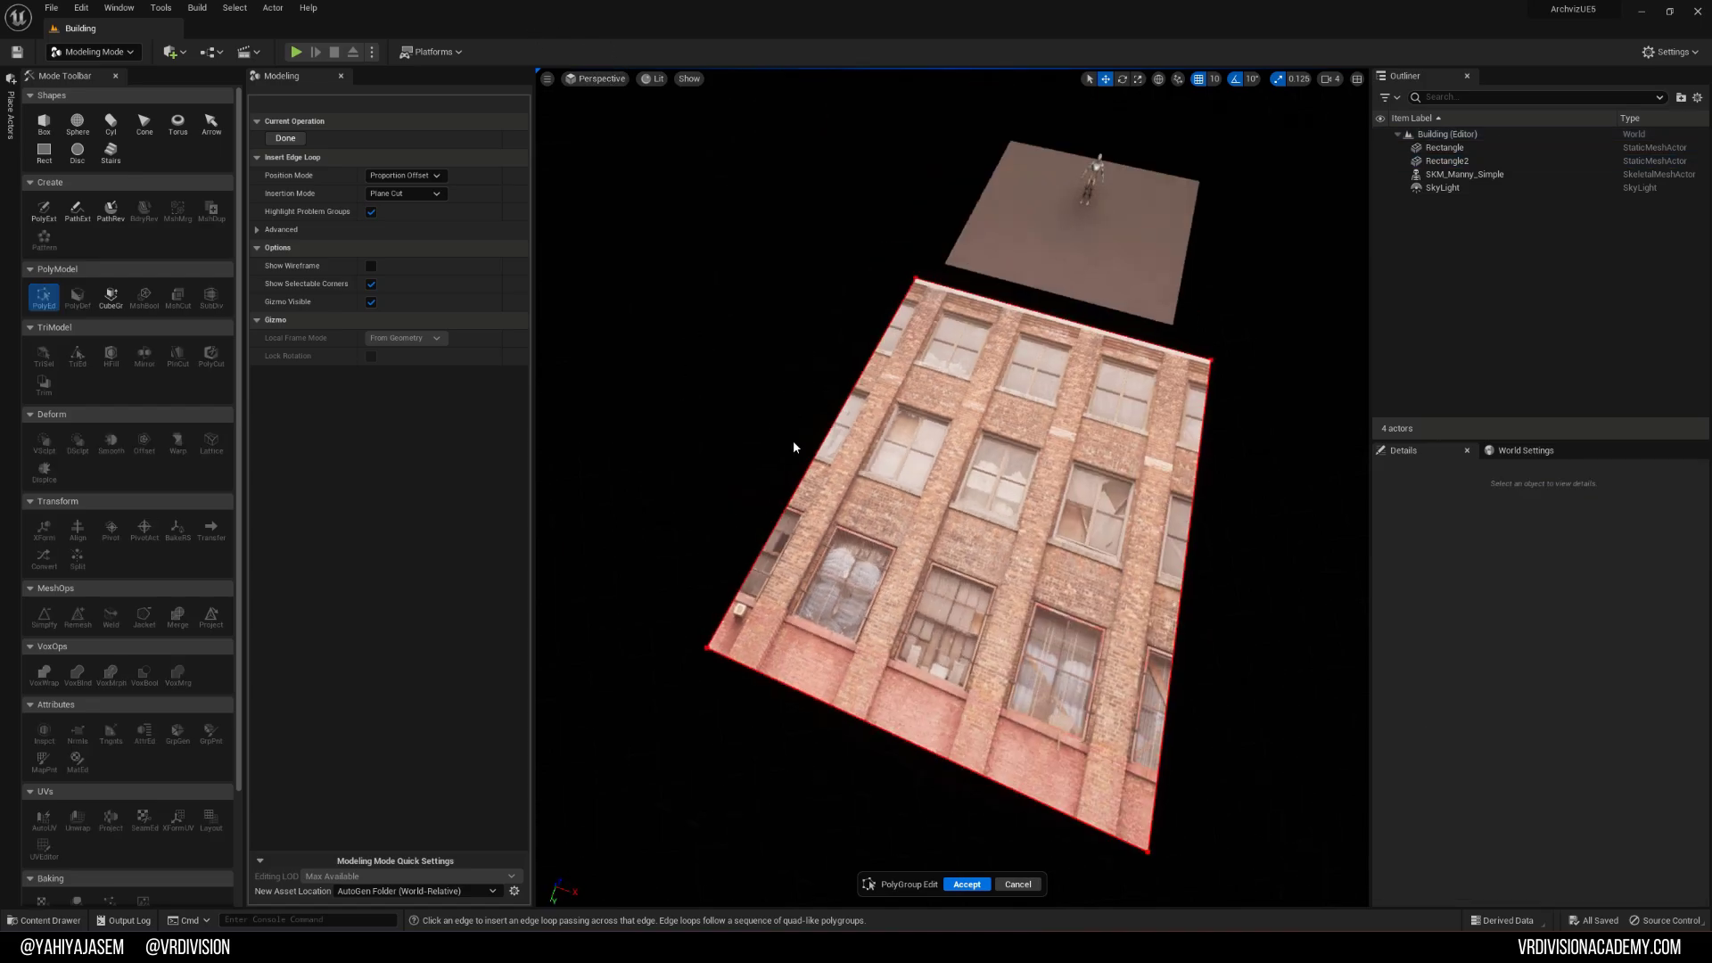
right_click_drag(794, 443, 794, 444)
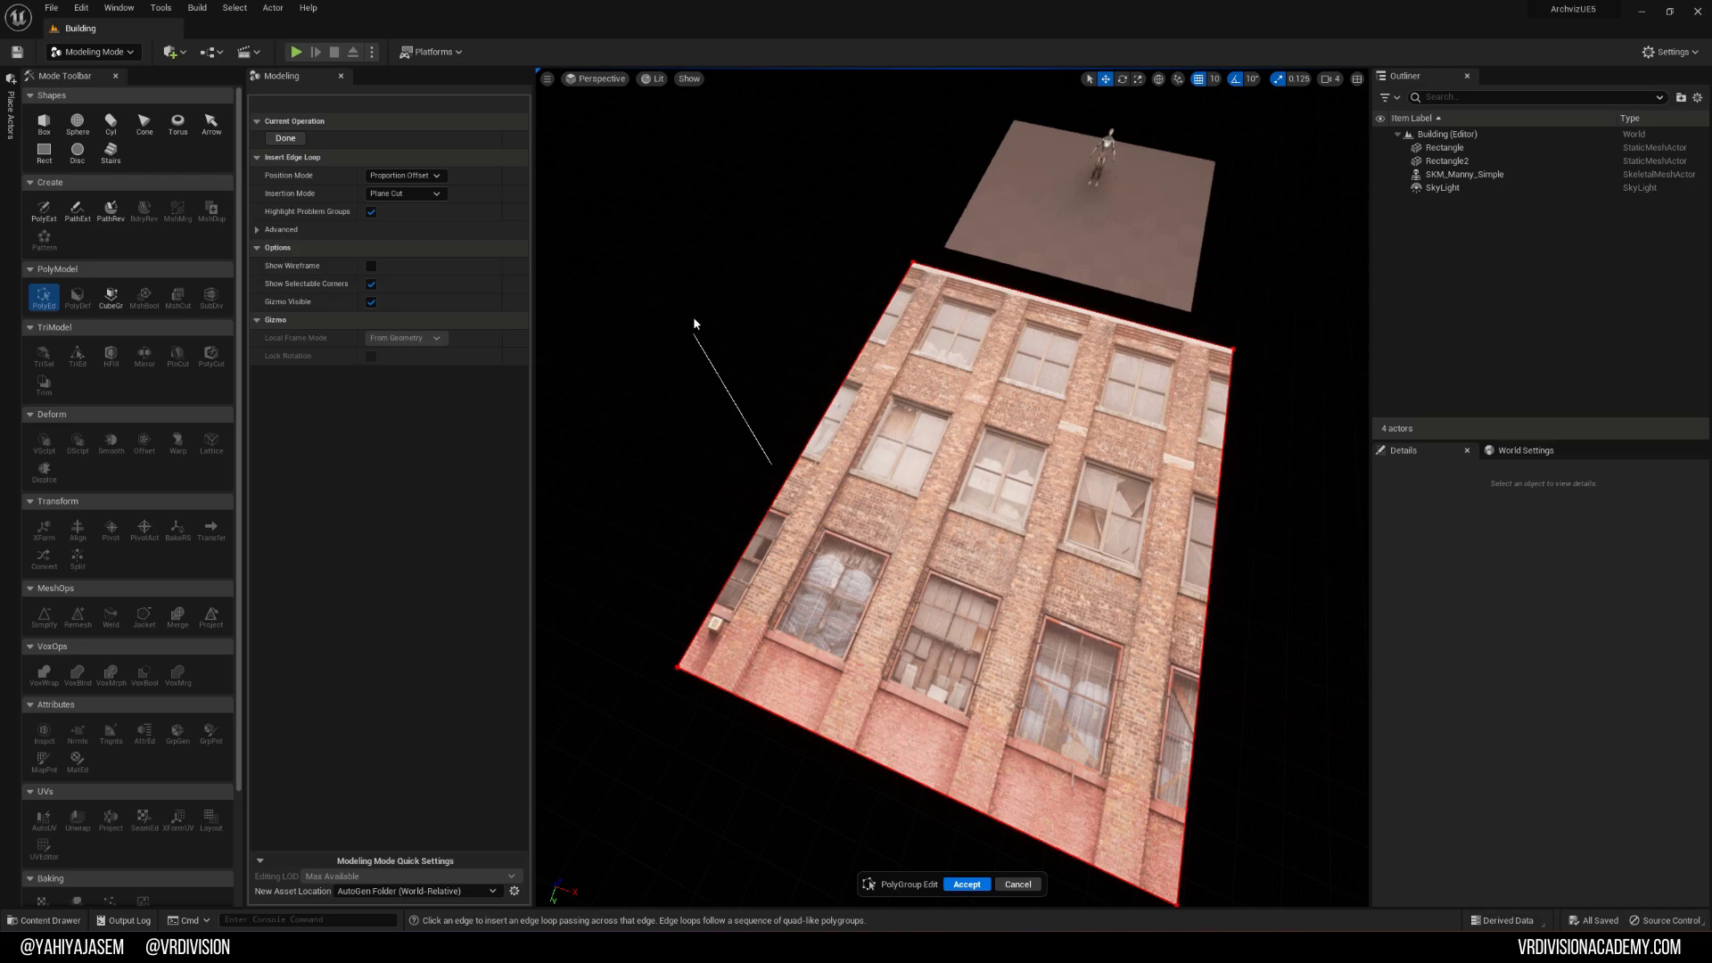
key("alt+j")
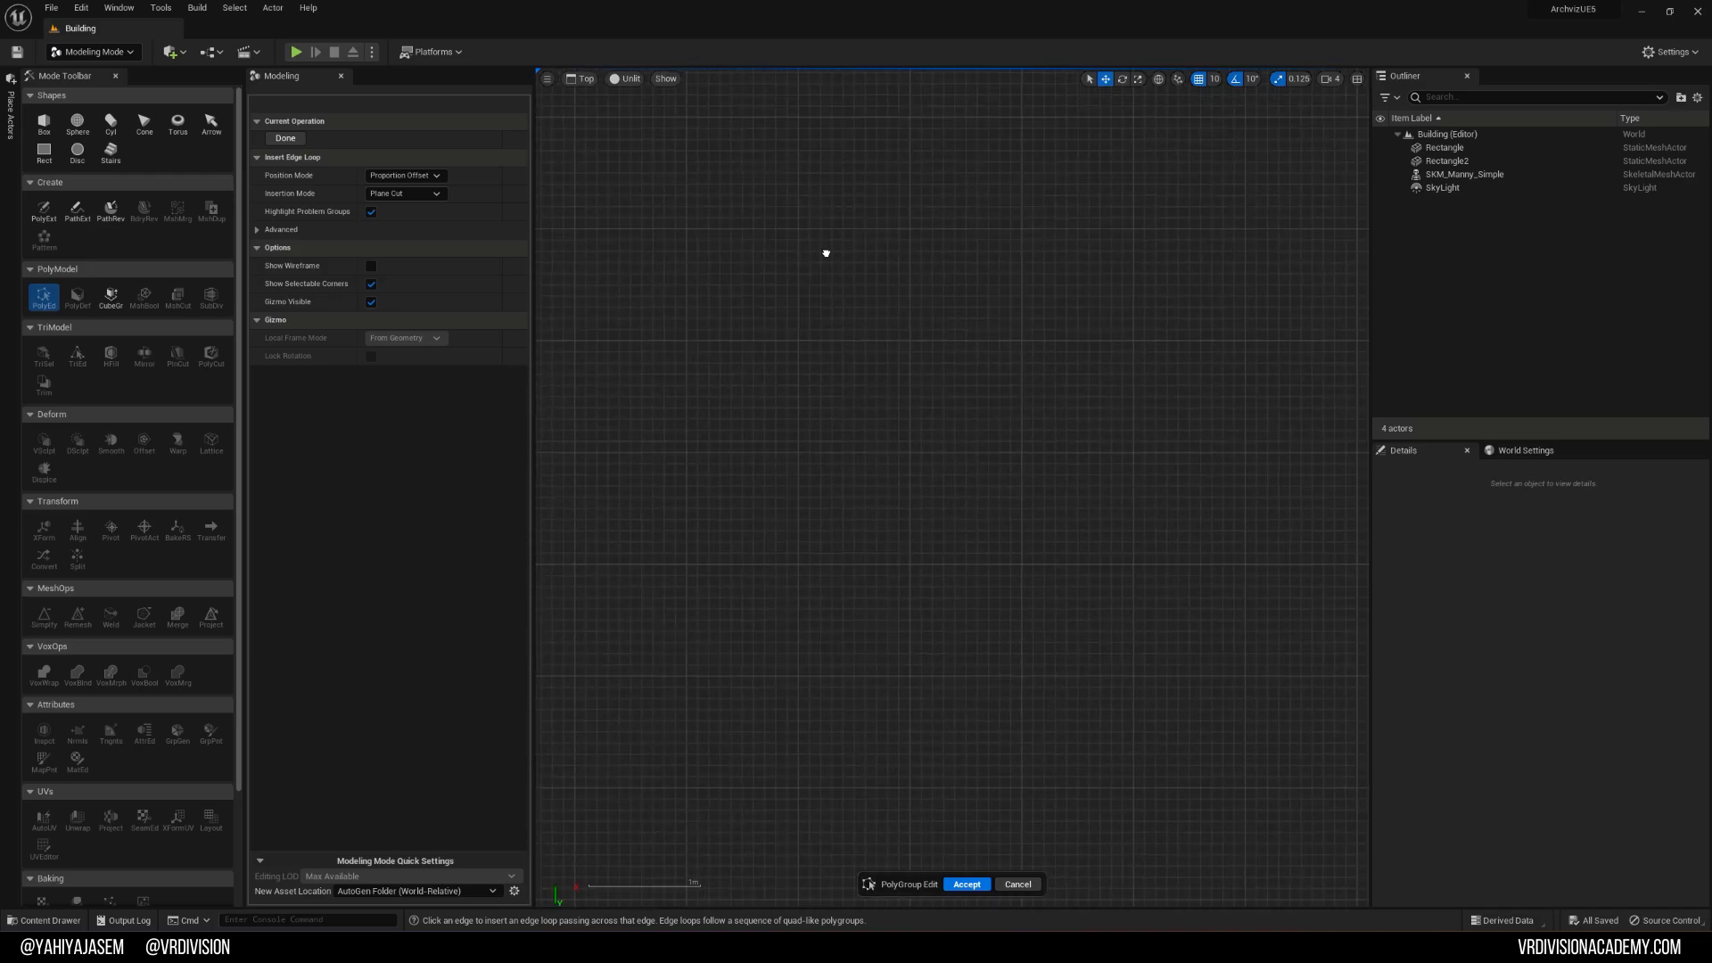
left_click(1470, 161)
double_click(1446, 161)
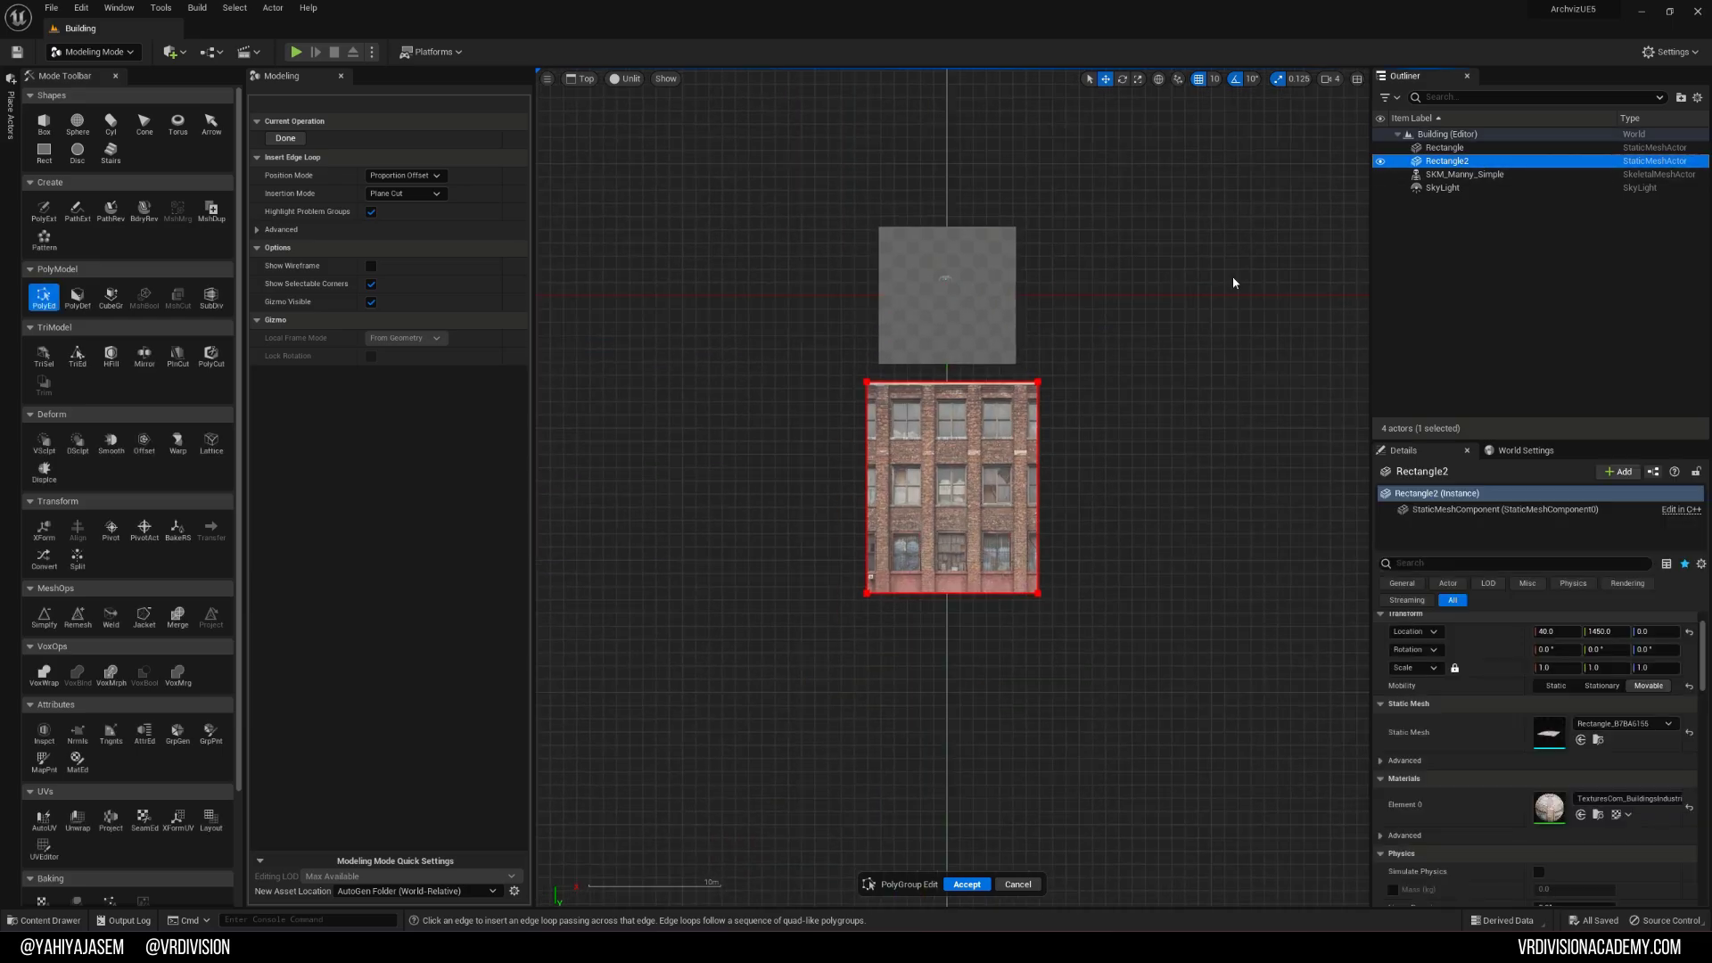
Step: Insert edge loops under the cornice, along both sides of the first brick pillar and the near side of the second, undoing a misplaced loop
scroll(1062, 432, "up", 5)
scroll(651, 259, "up", 5)
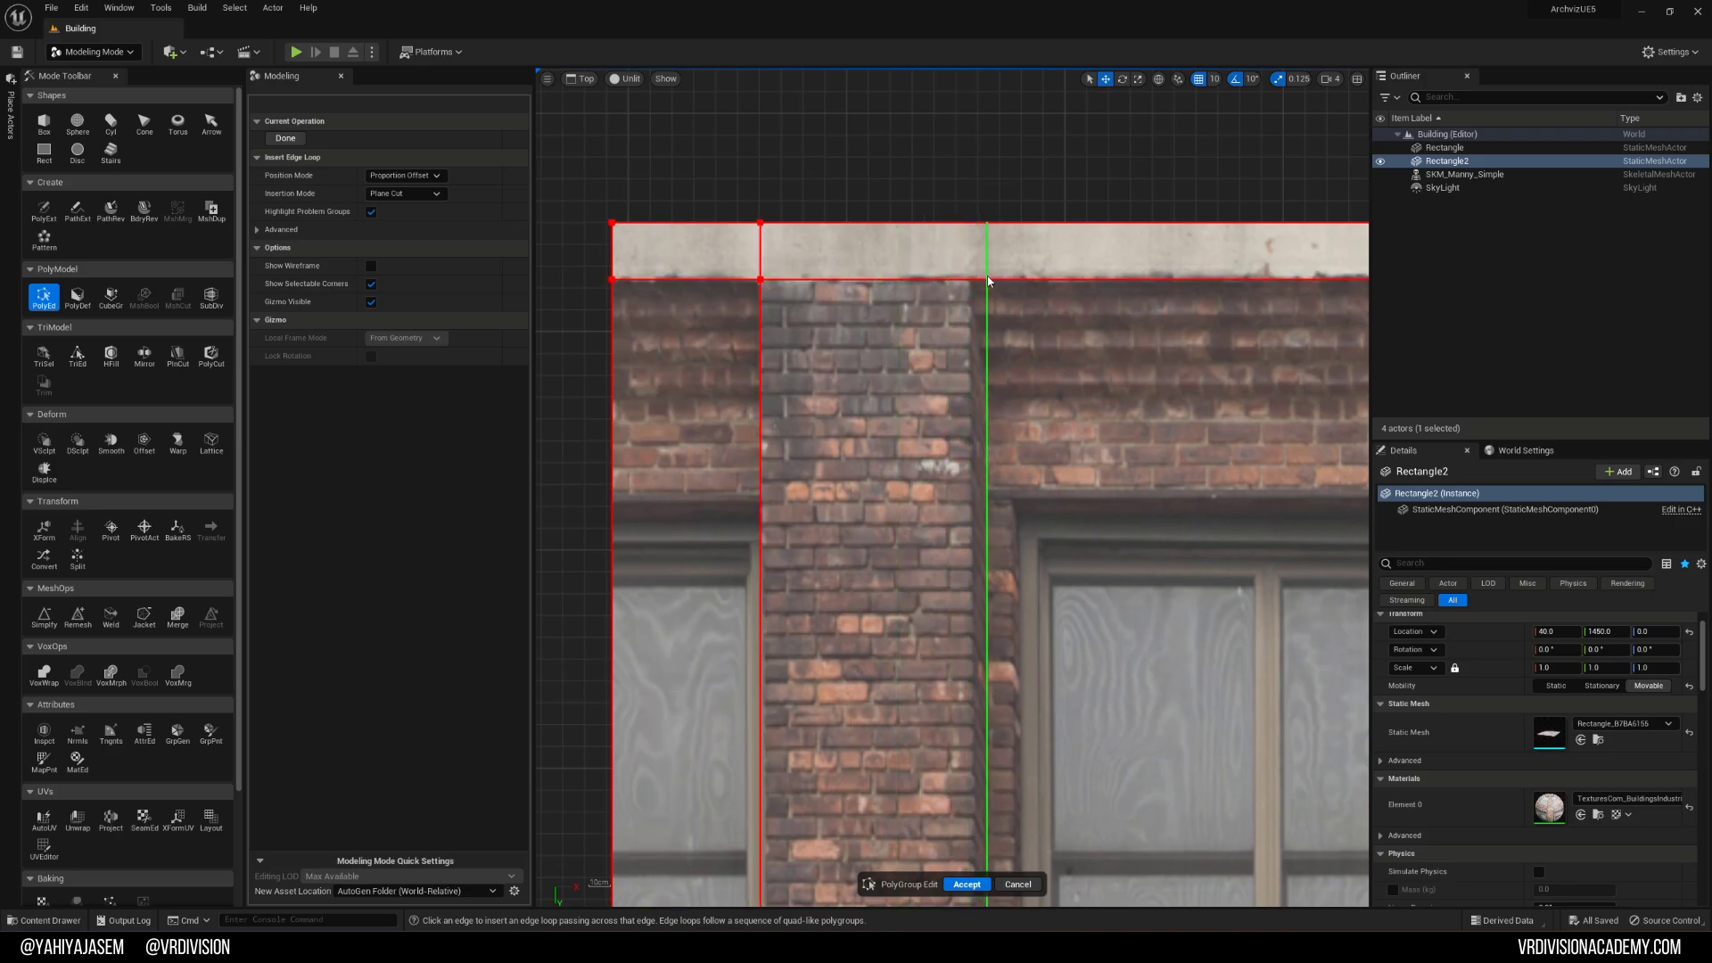
right_click_drag(1182, 318, 1026, 305)
key("ctrl+z")
right_click_drag(872, 345, 752, 227)
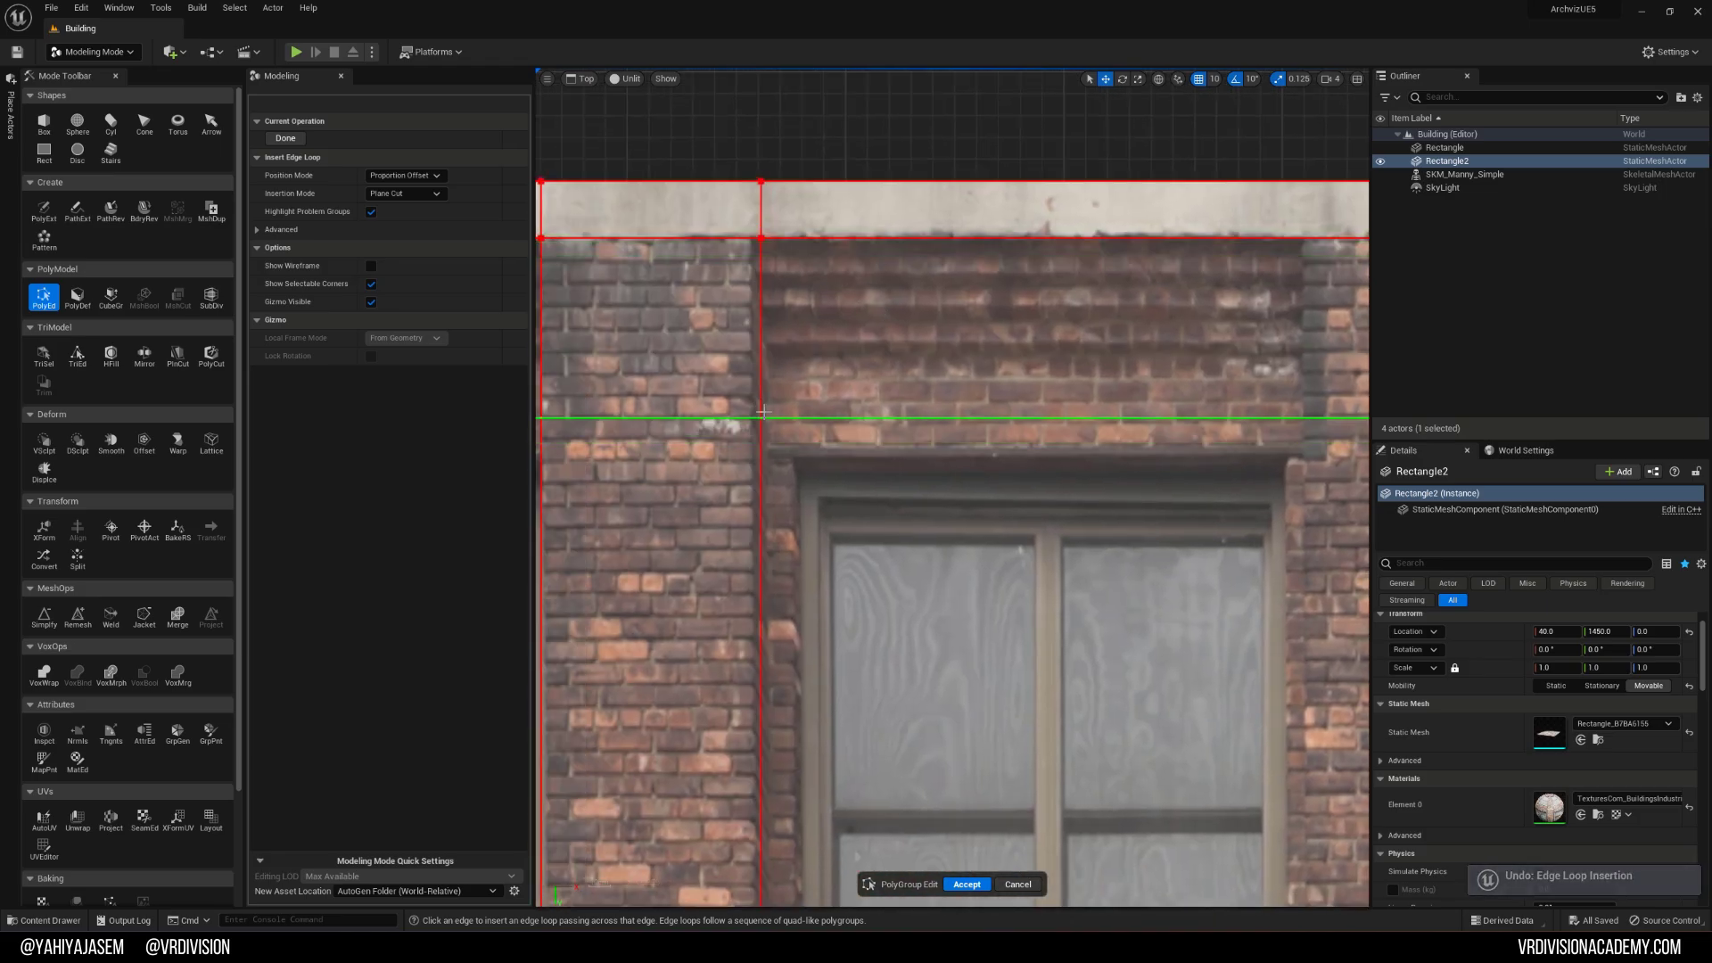
right_click_drag(763, 412, 770, 351)
left_click(979, 233)
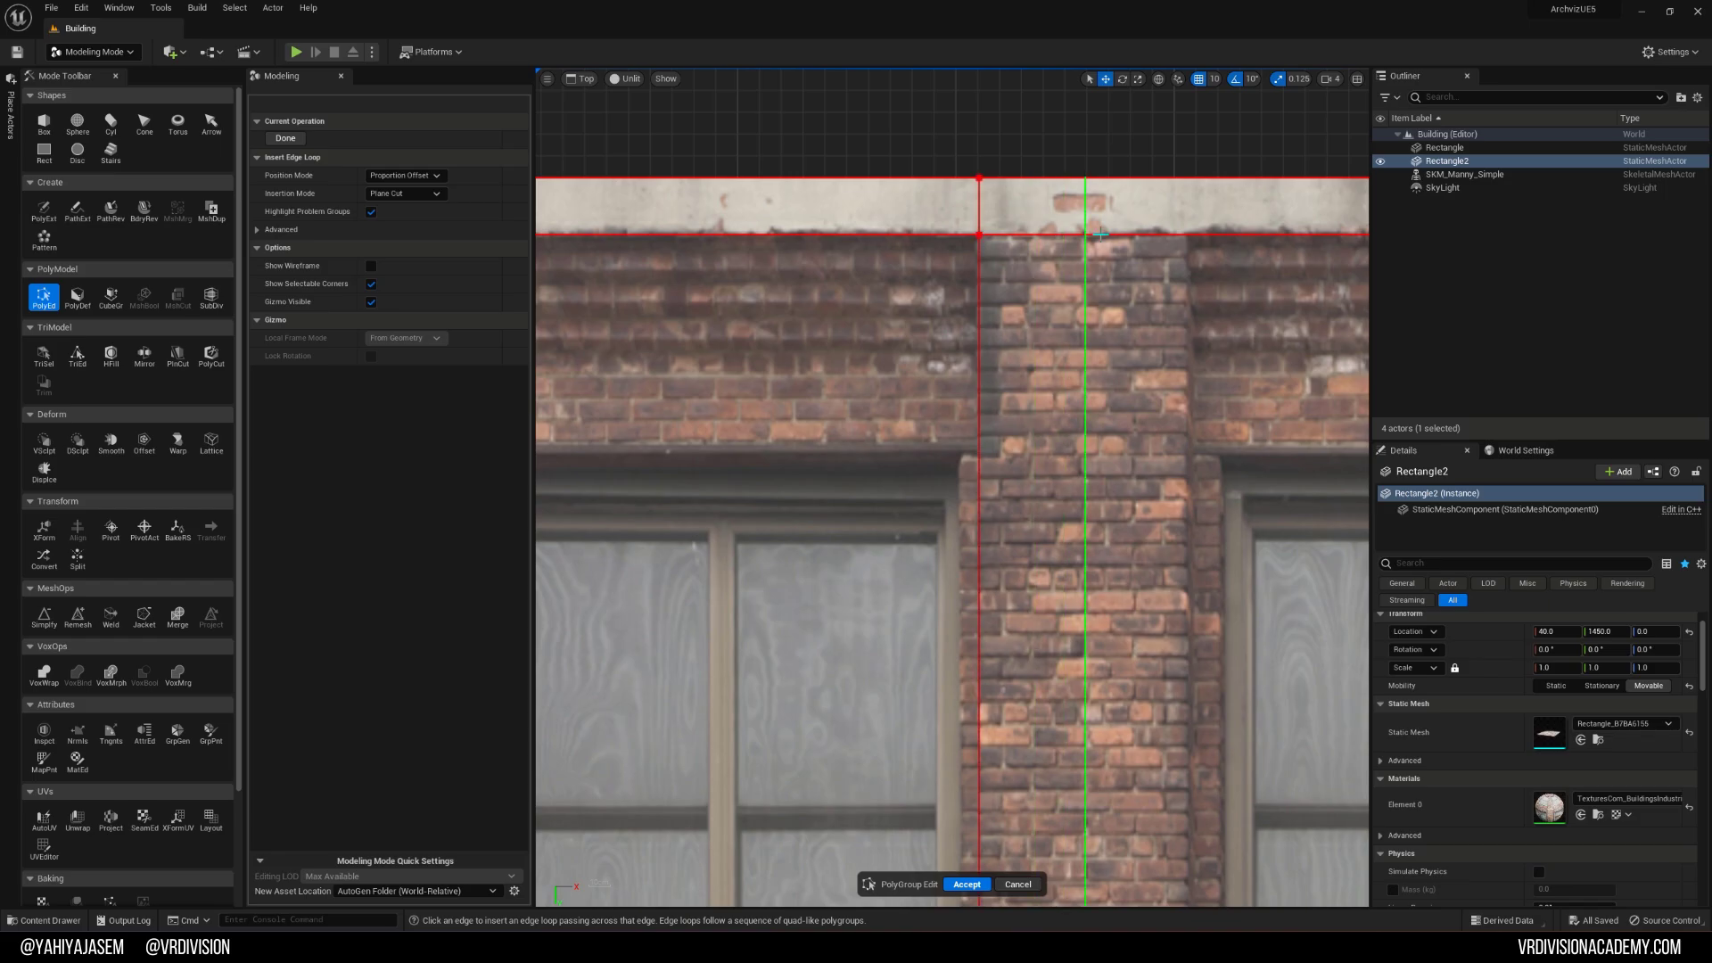
Step: Insert vertical edge loops along the remaining brick pillar edges of the facade and accept the PolyGroup edit
right_click_drag(1189, 234, 1010, 261)
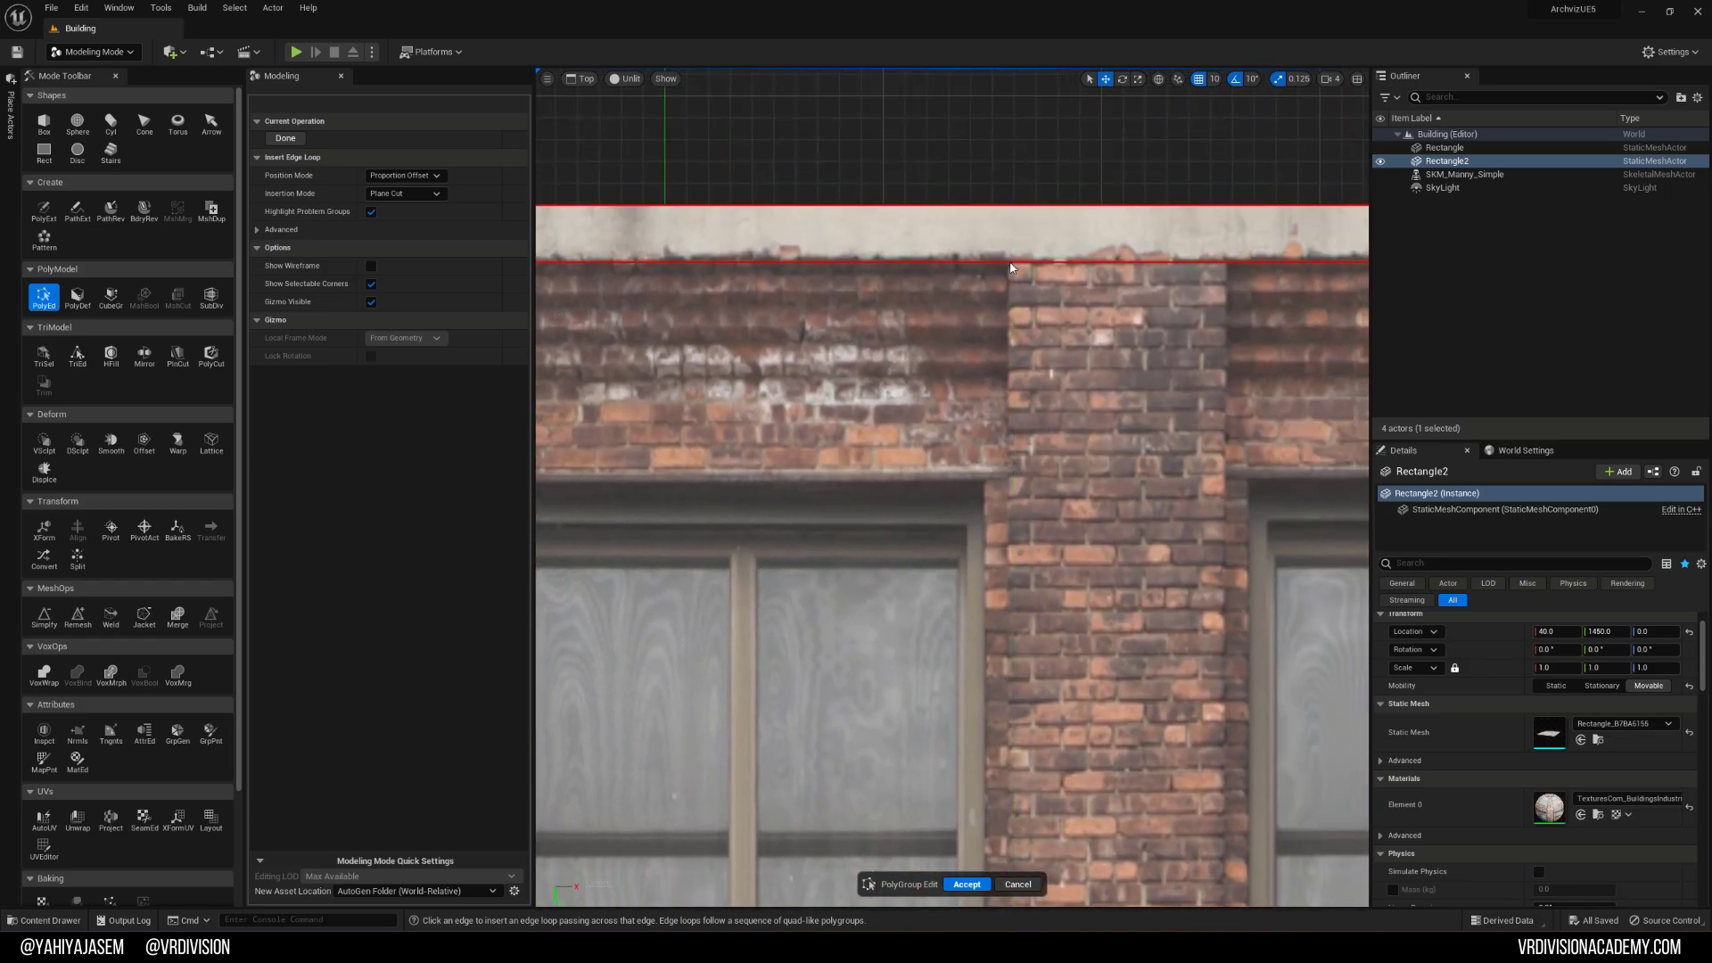
left_click(1228, 272)
right_click_drag(1228, 272, 1014, 301)
left_click(967, 252)
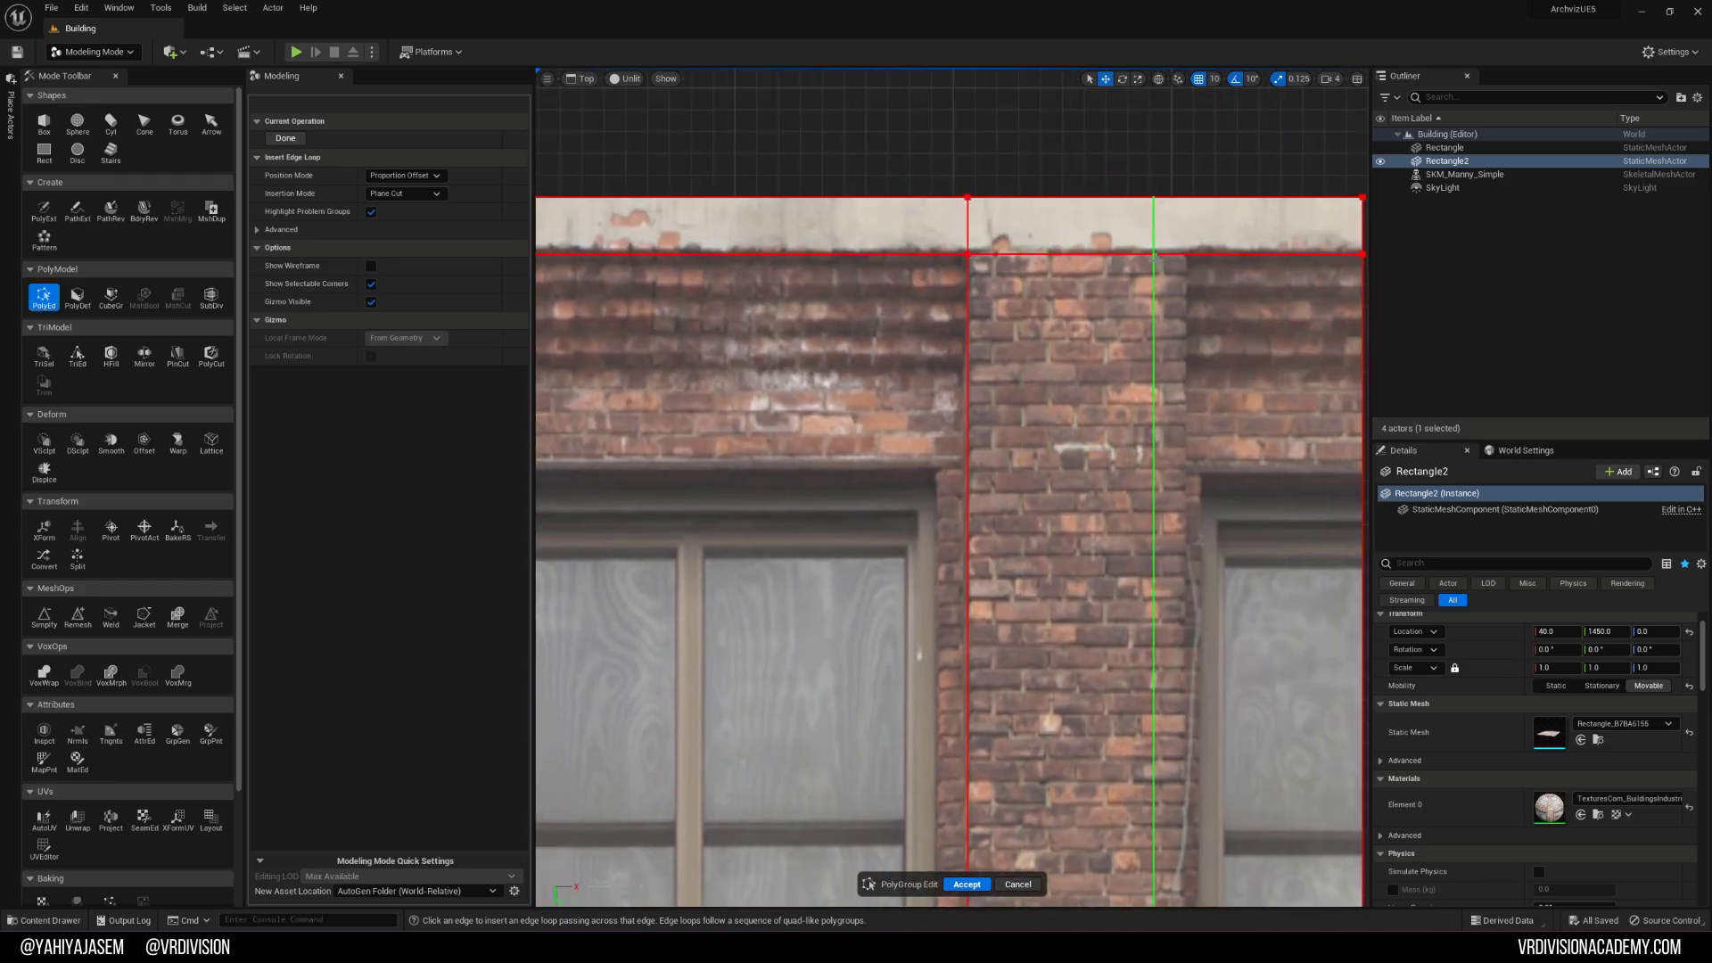
left_click(1188, 256)
right_click_drag(1277, 287, 971, 278)
scroll(970, 278, "down", 3)
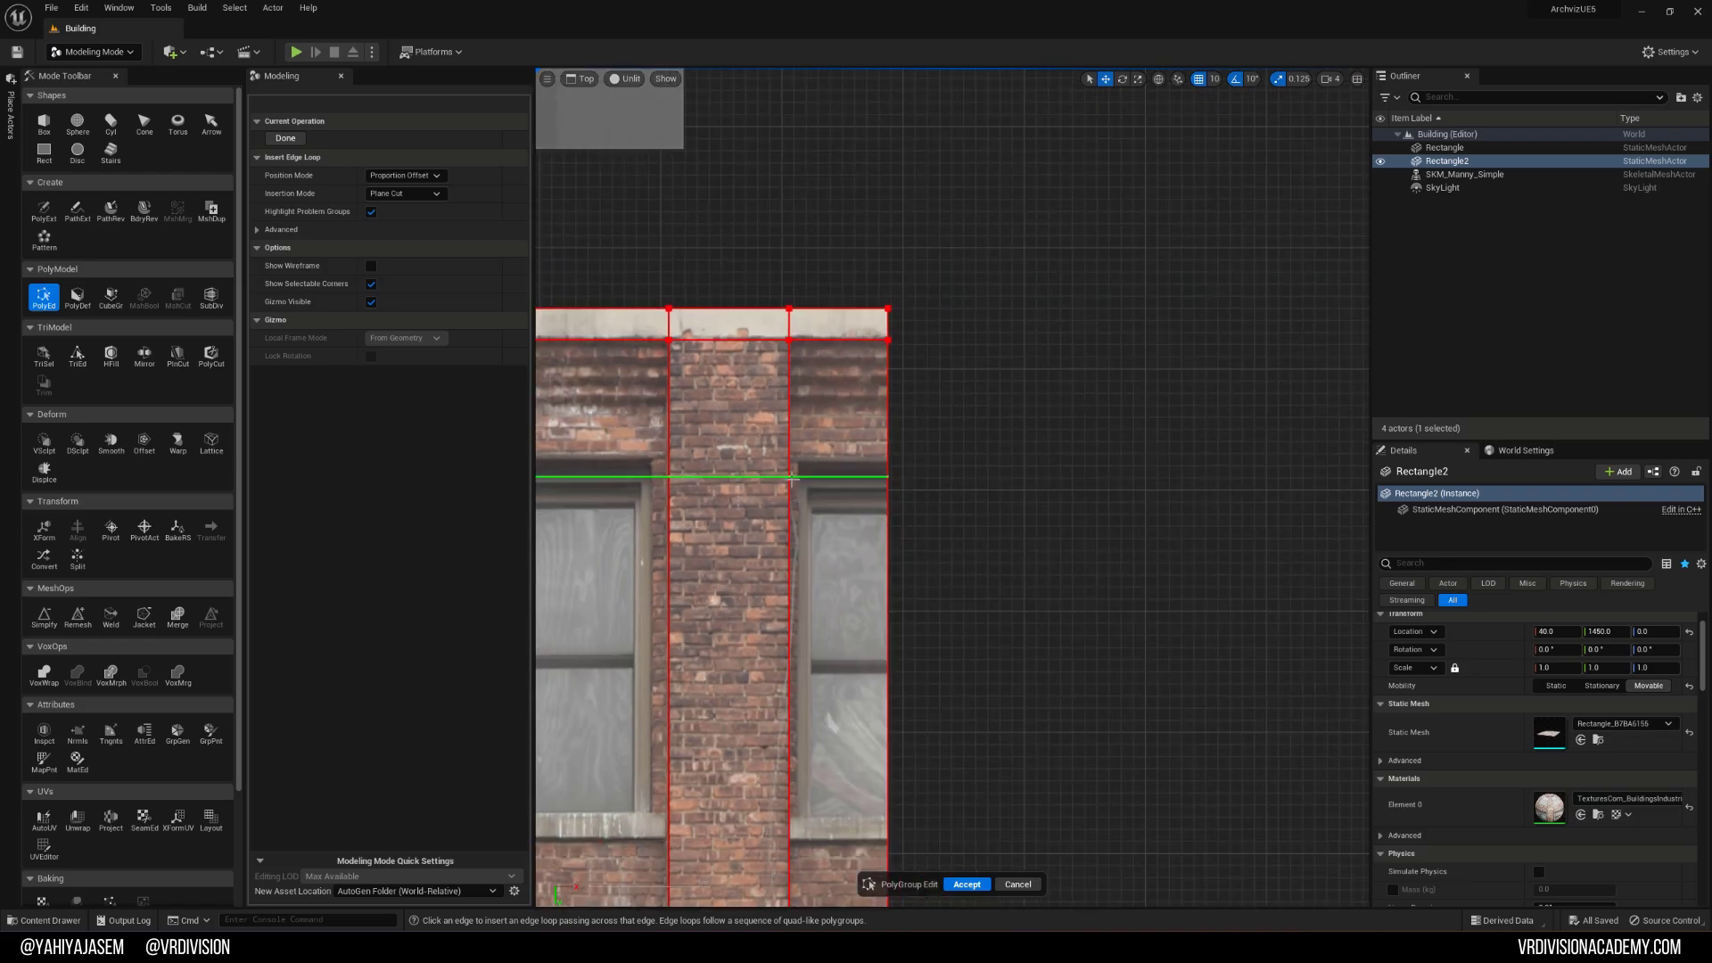
right_click_drag(677, 536, 900, 480)
scroll(899, 480, "down", 3)
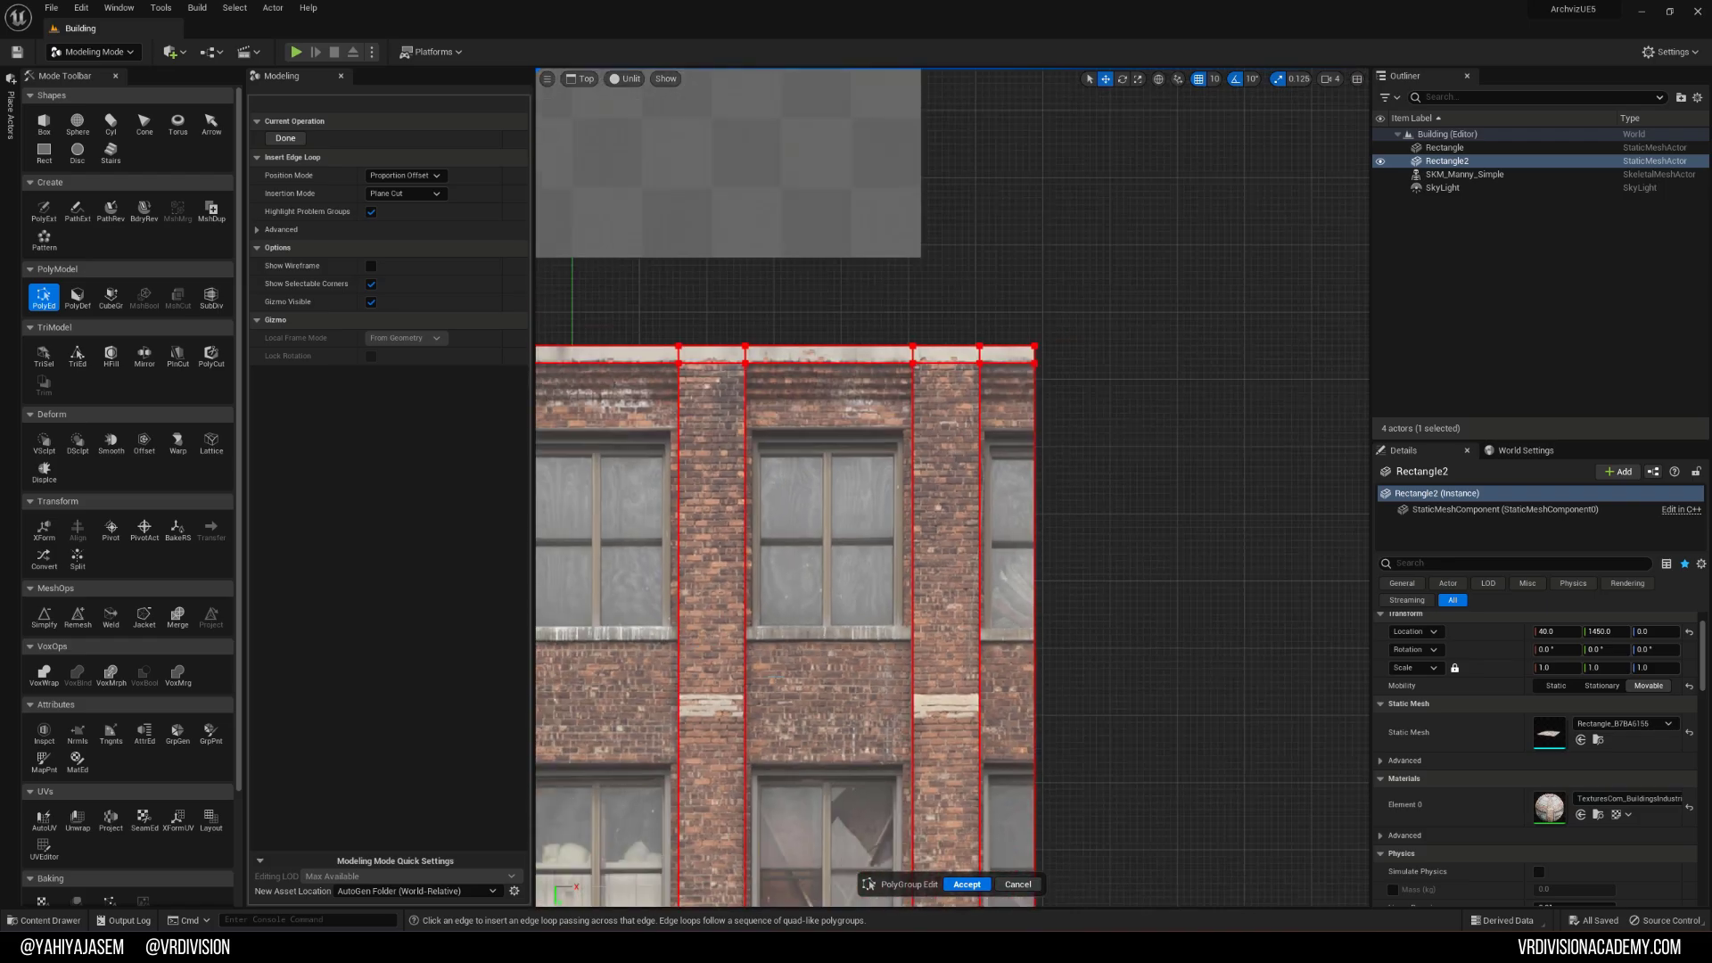
left_click(966, 885)
Step: Delete the narrow outer strips along both side edges of the facade, including their cornice corners, in a new PolyGroup edit of Rectangle2
scroll(888, 535, "up", 3)
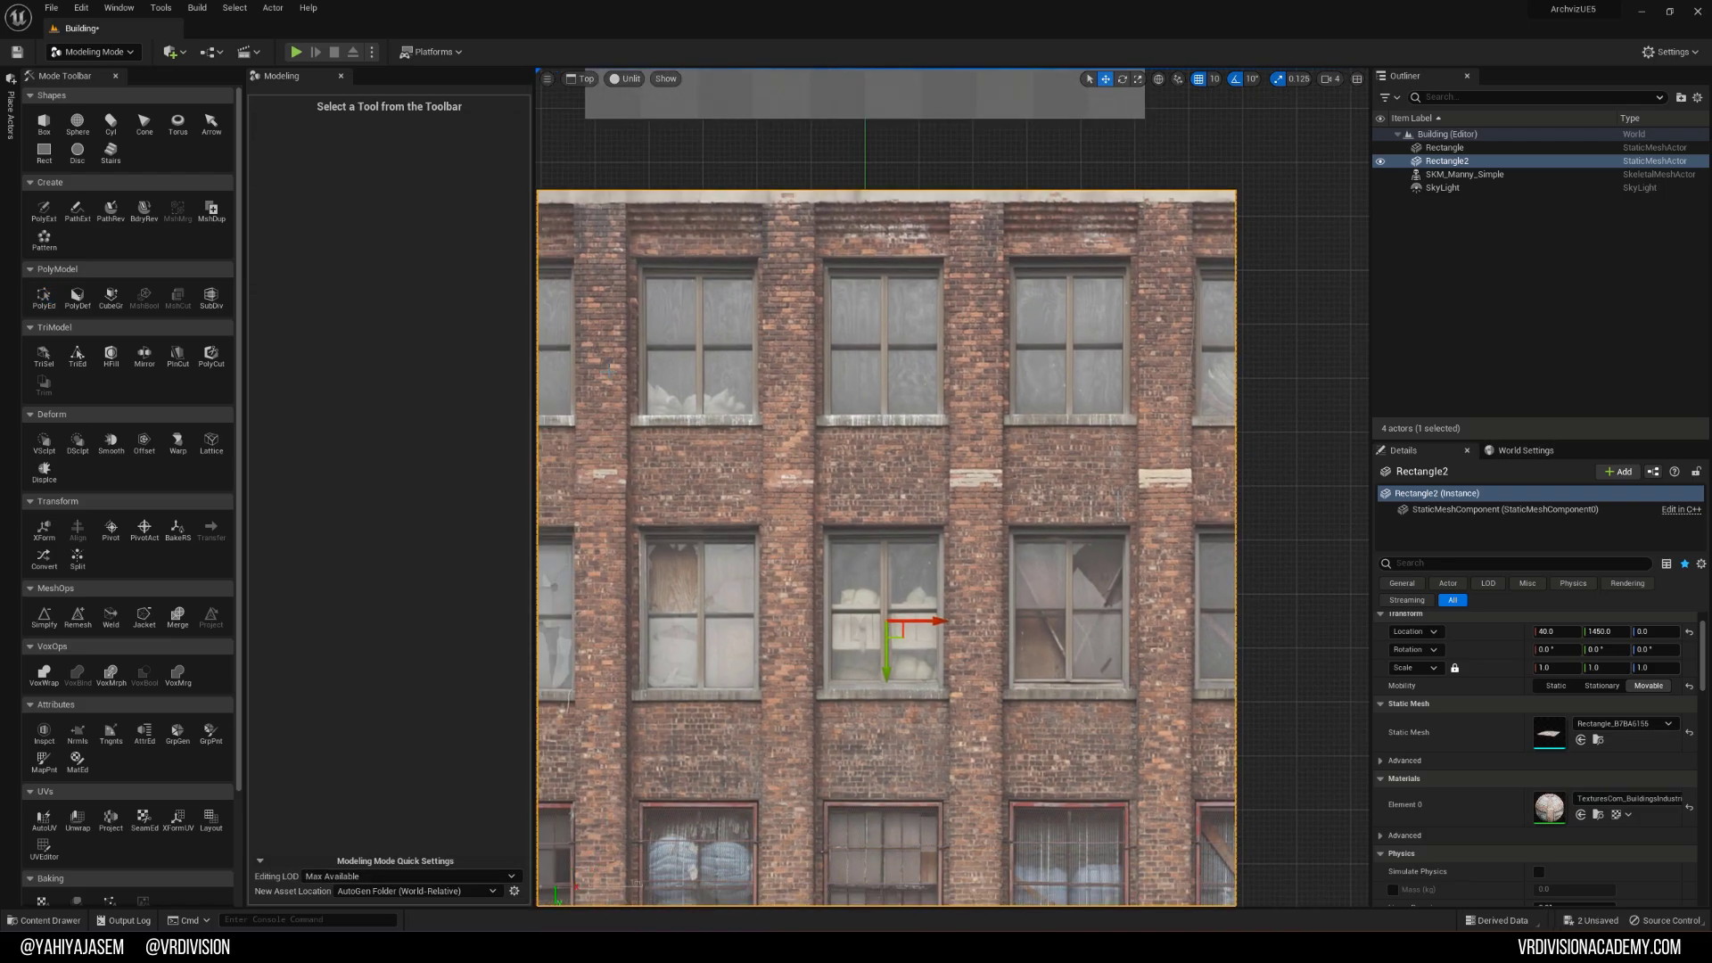
right_click_drag(706, 423, 782, 389)
left_click(42, 211)
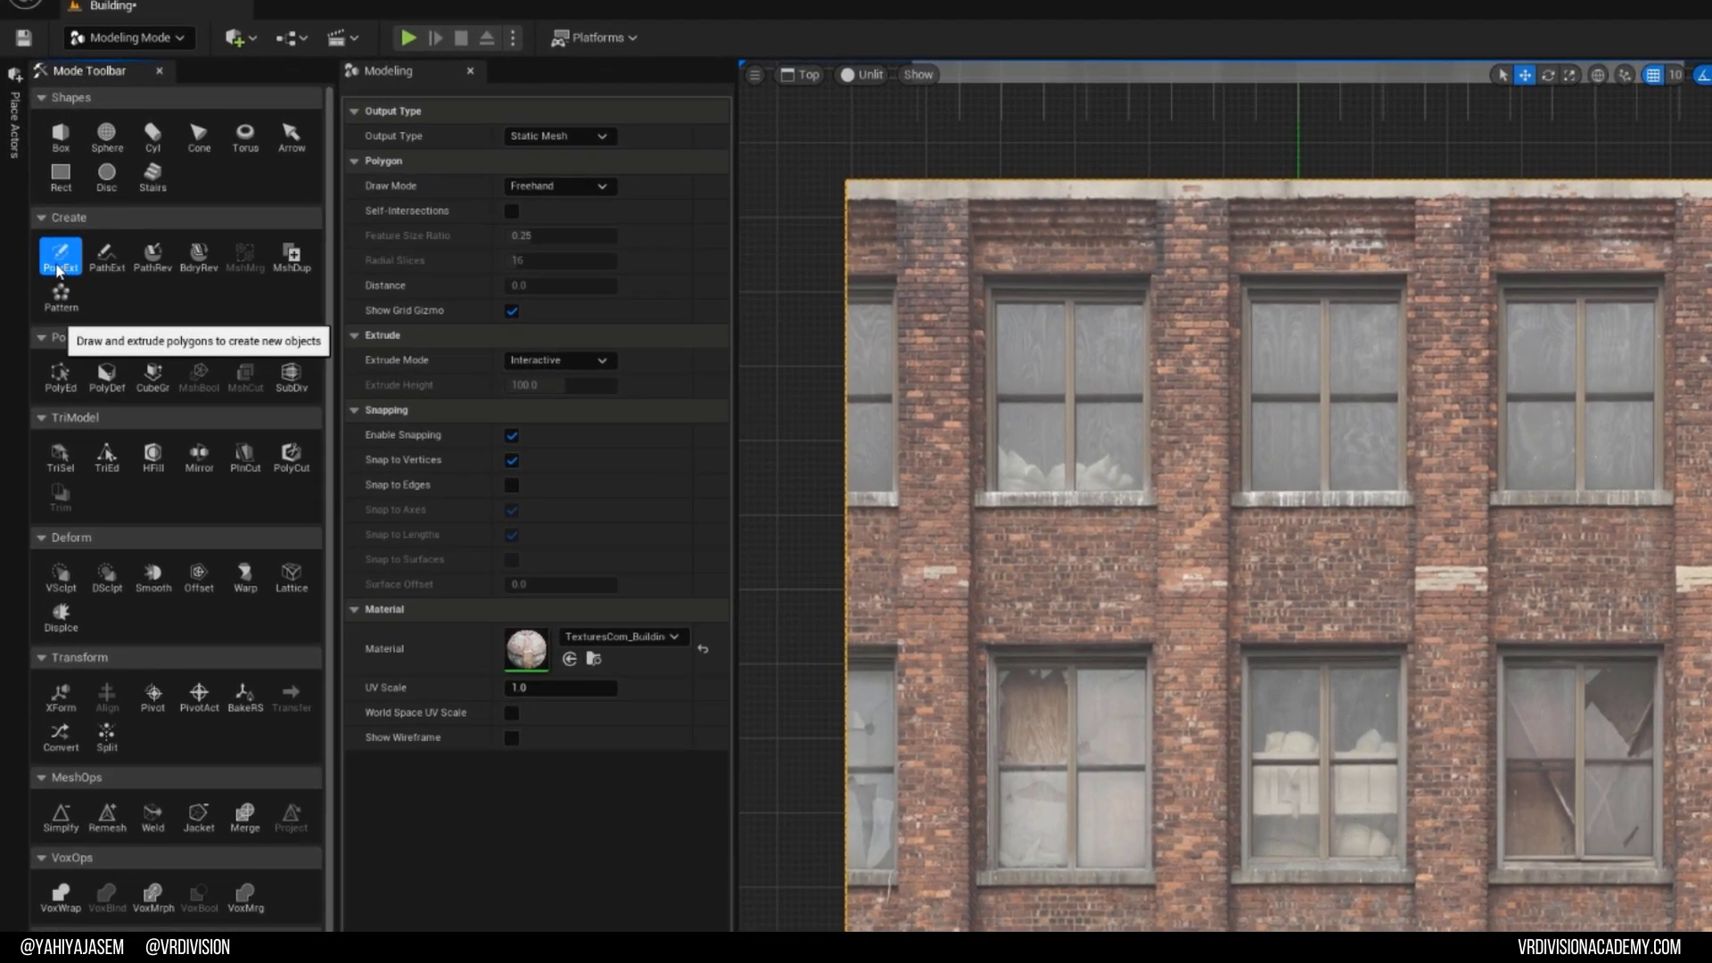
left_click(44, 295)
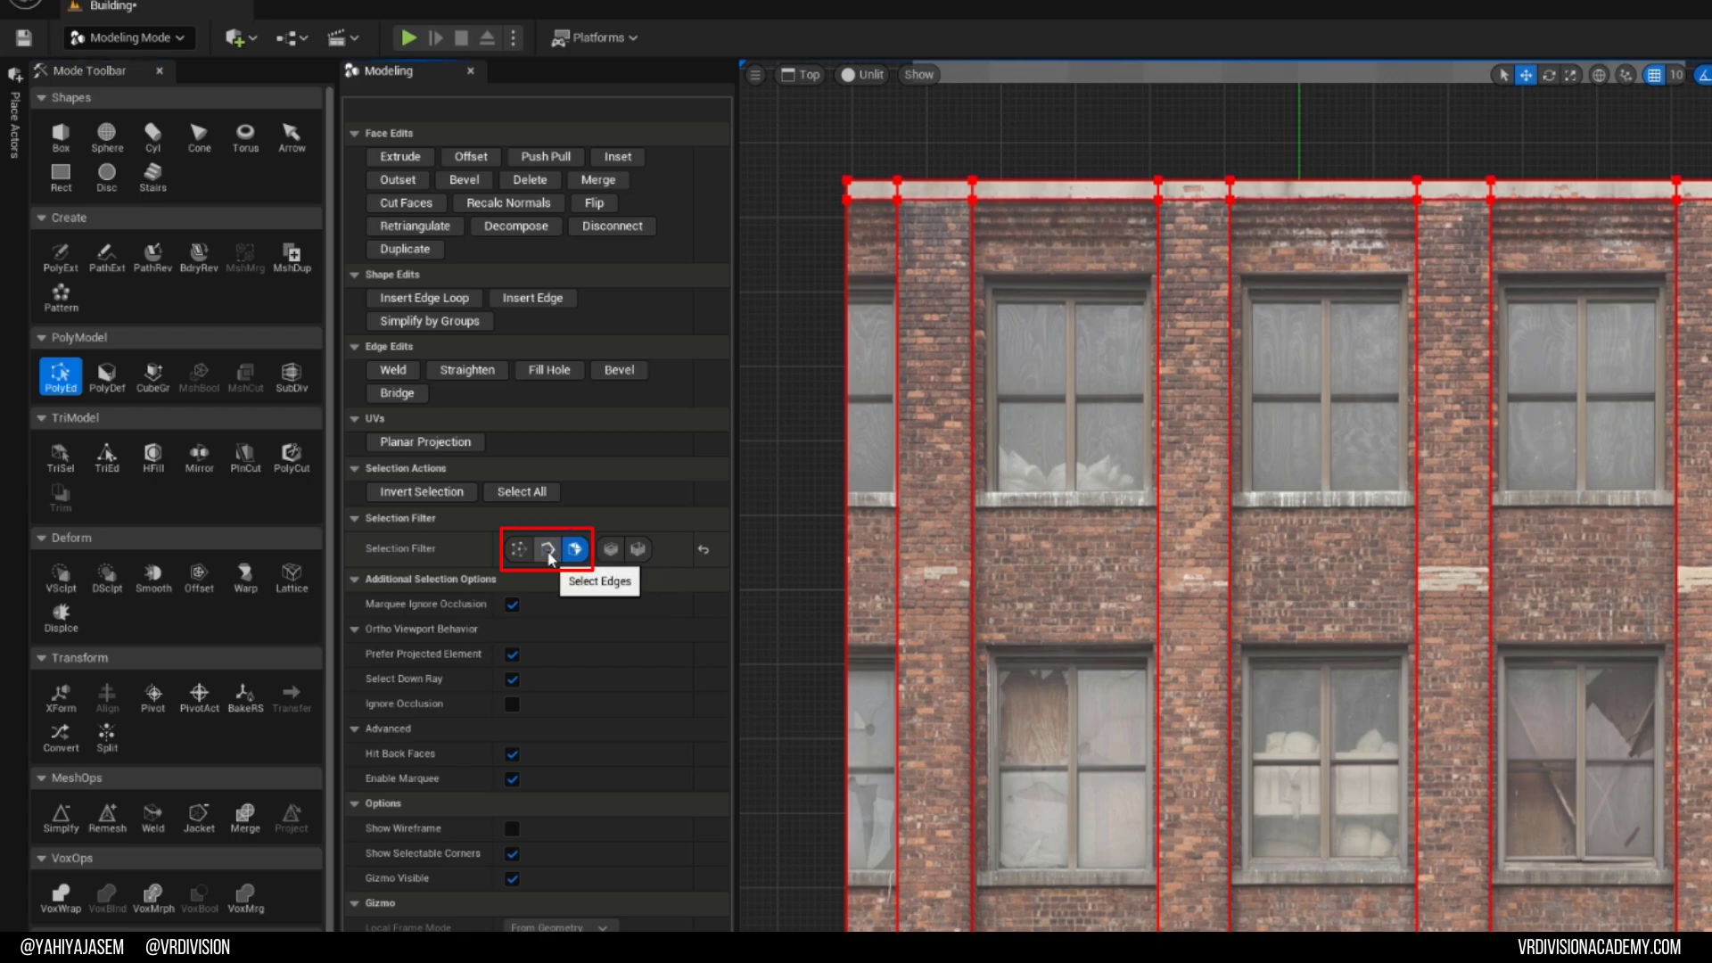
scroll(1106, 692, "down", 4)
left_click(1040, 468)
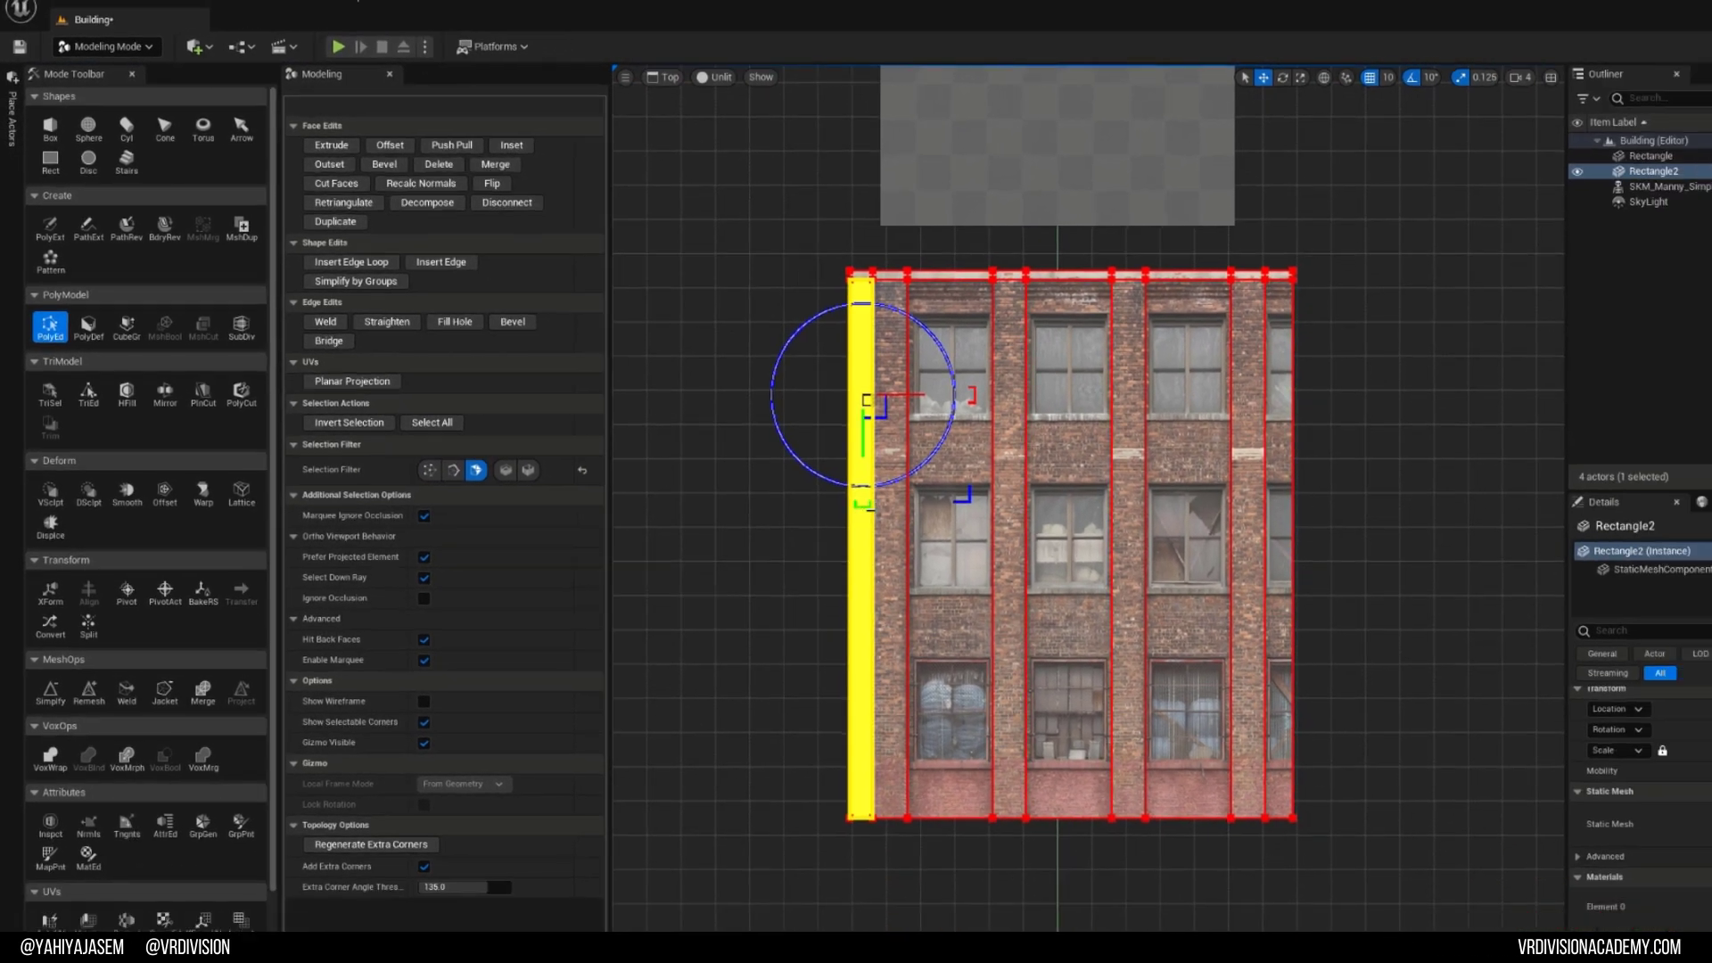
left_click(1274, 495, "shift")
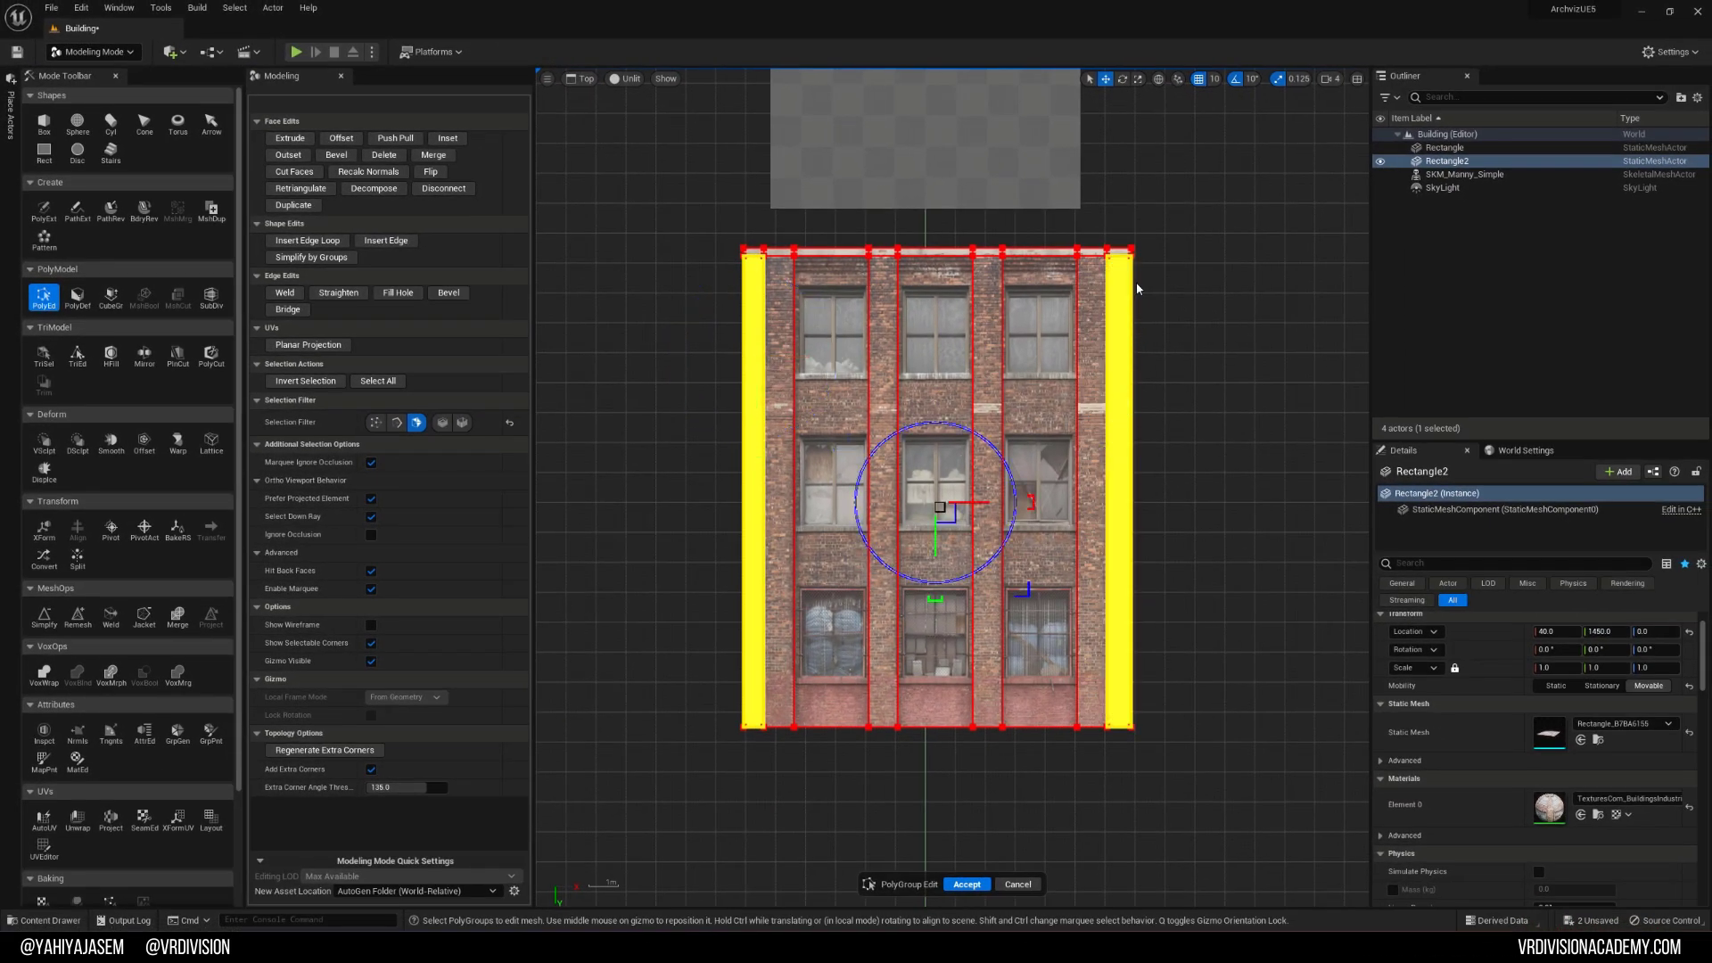
scroll(1136, 282, "up", 3)
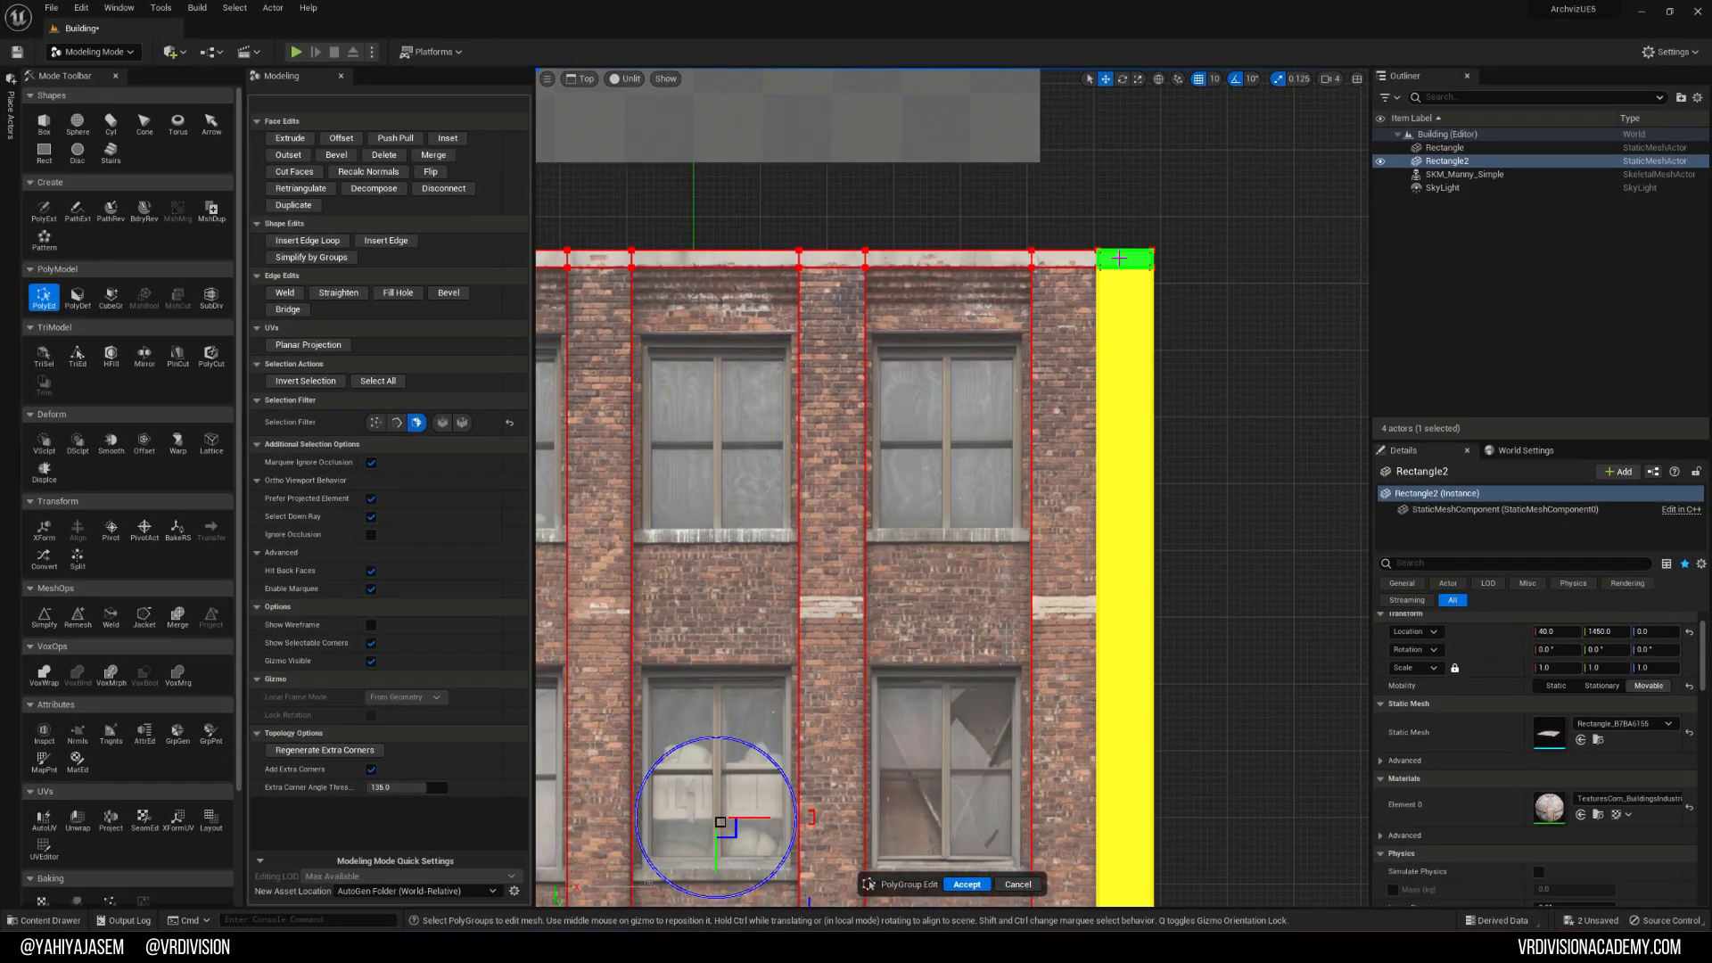
right_click_drag(968, 225, 1099, 228)
left_click(582, 291, "shift")
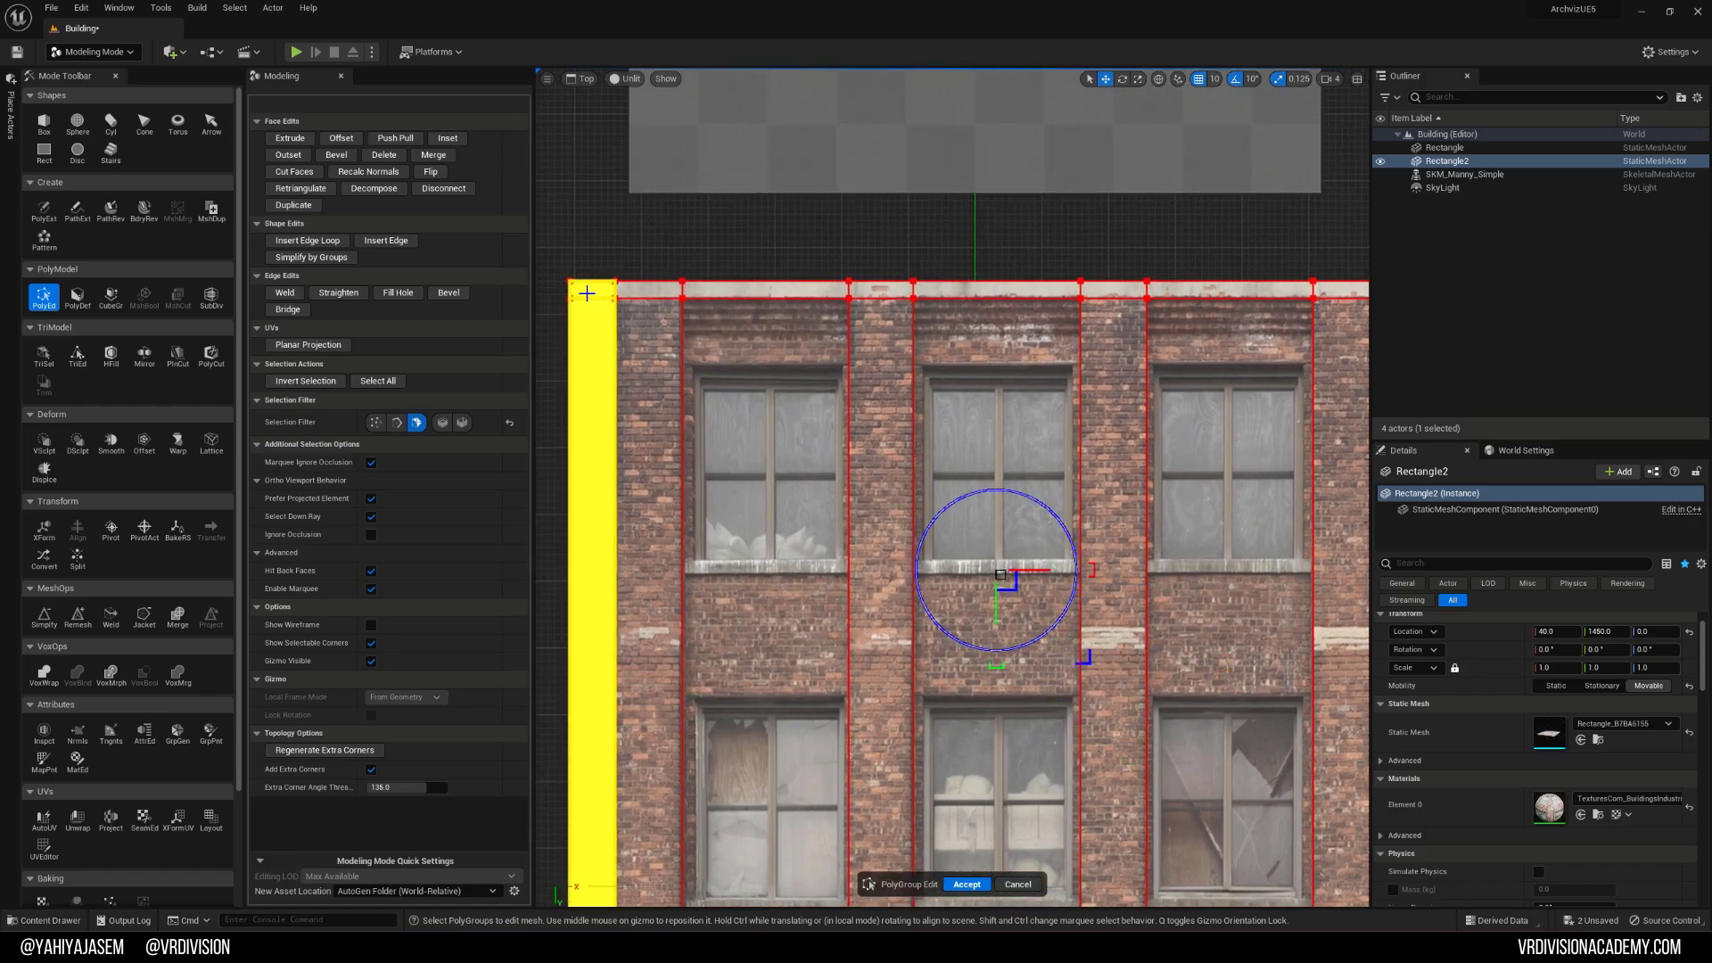
scroll(555, 294, "down", 3)
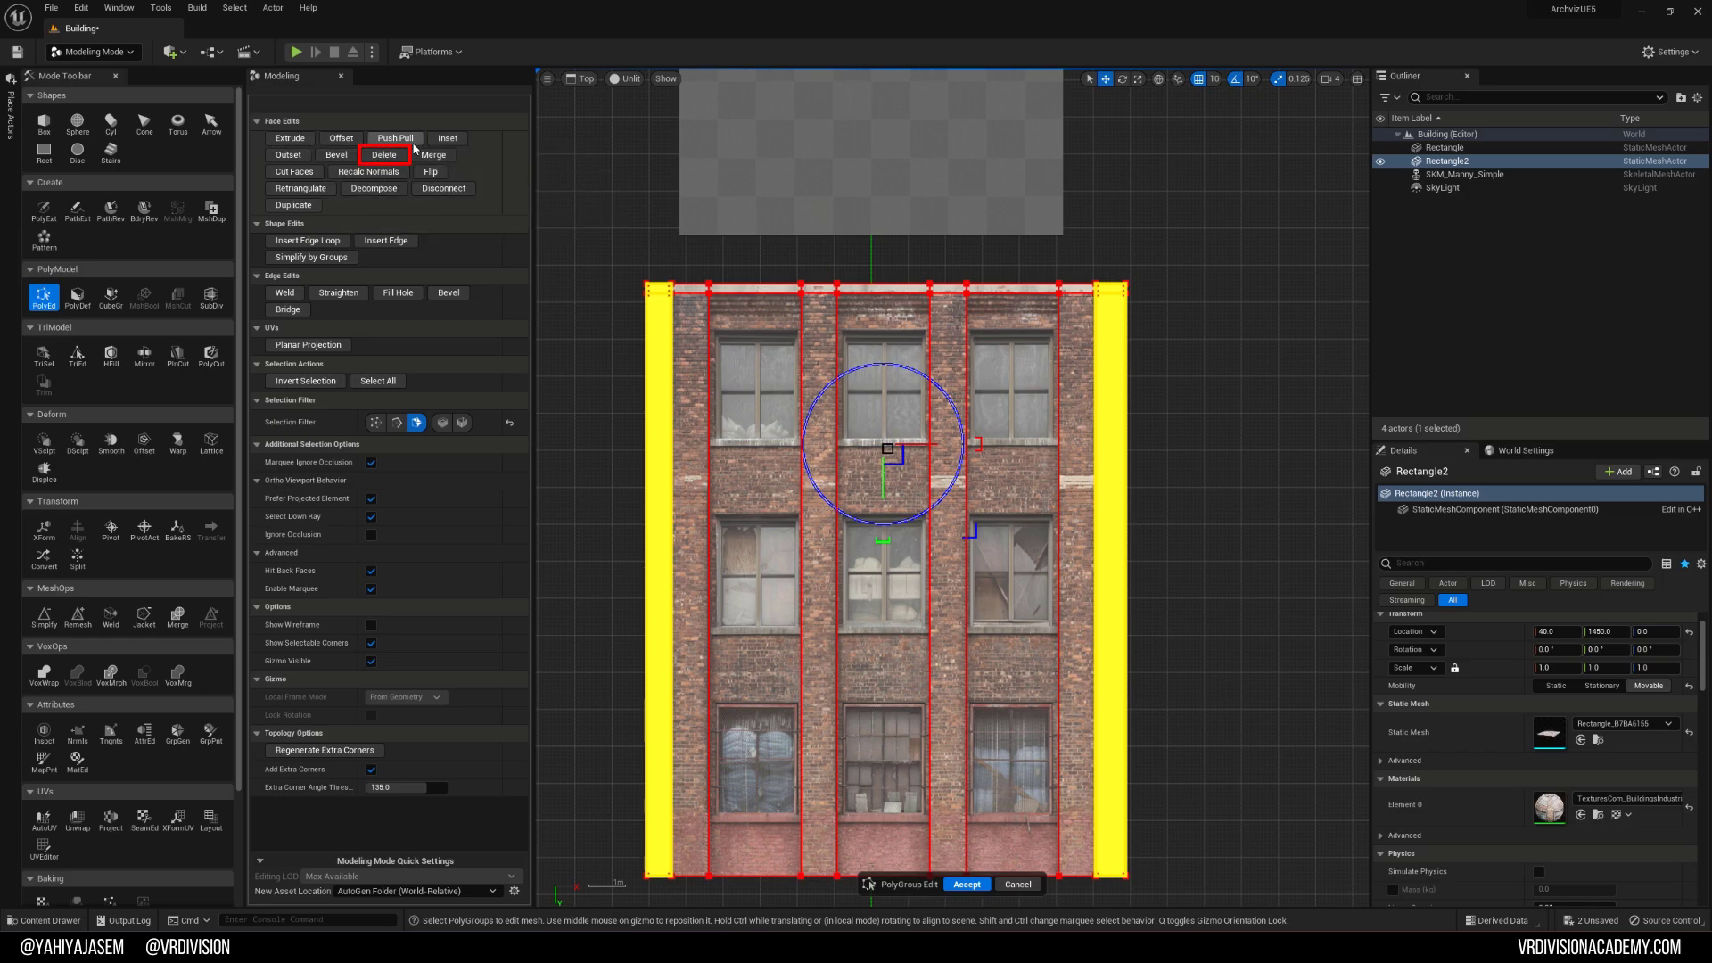
left_click(385, 155)
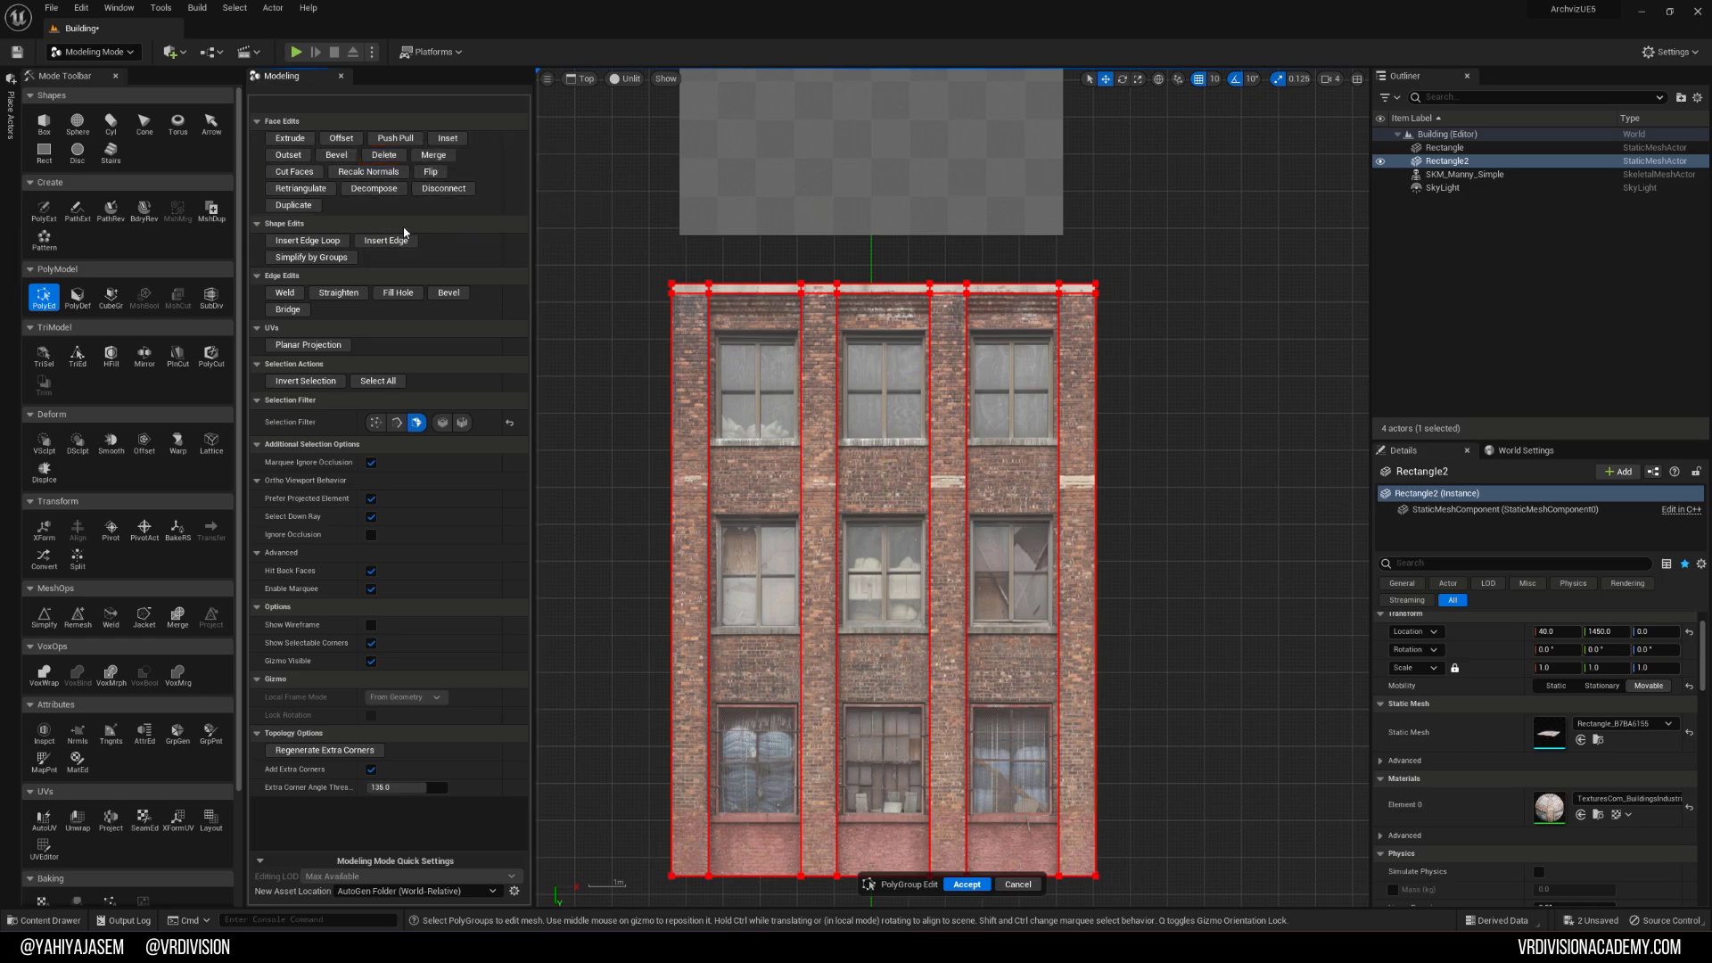
left_click(308, 243)
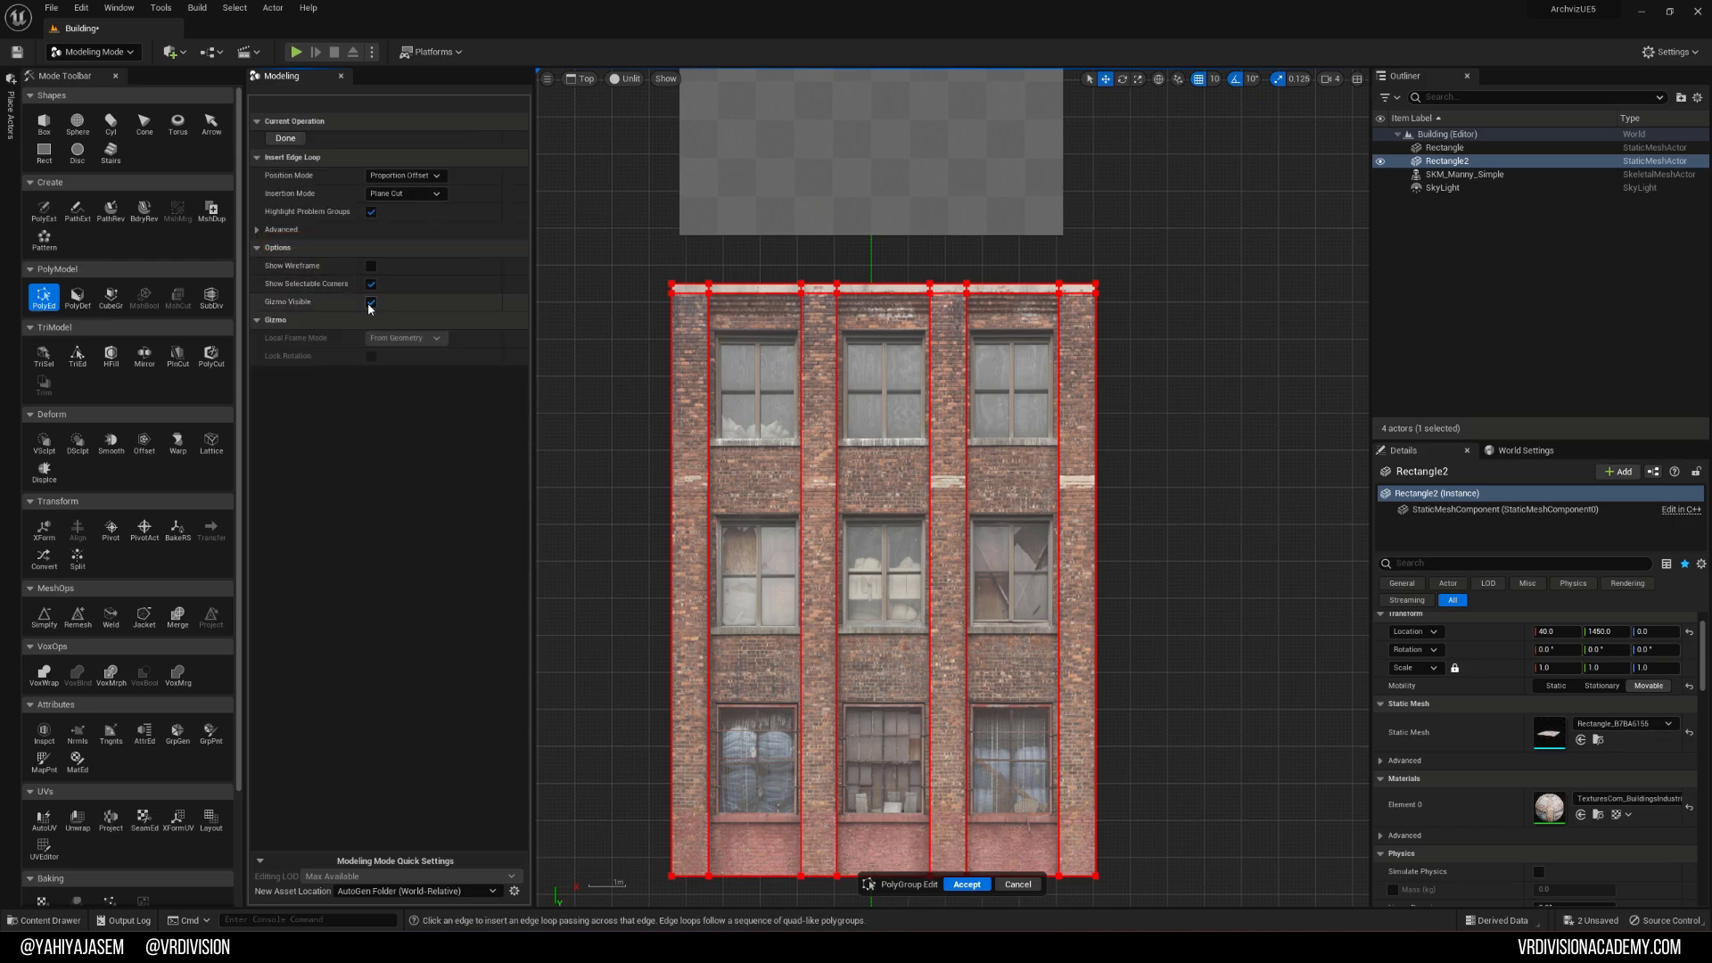
scroll(618, 399, "up", 3)
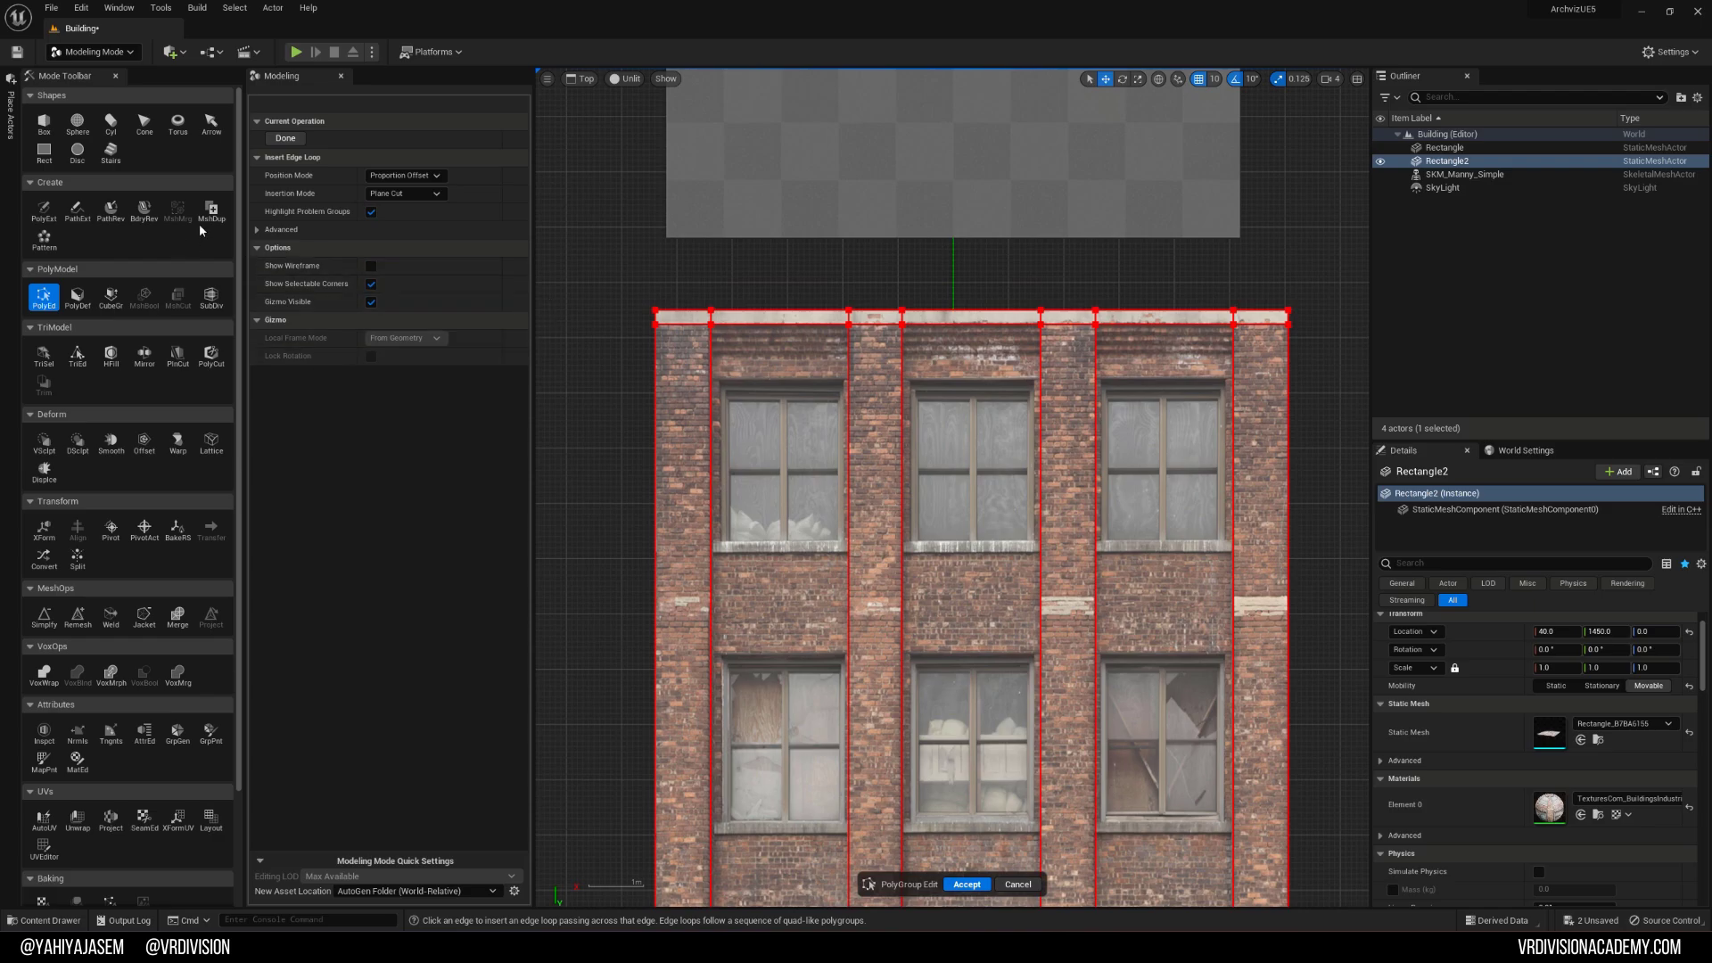
left_click(294, 157)
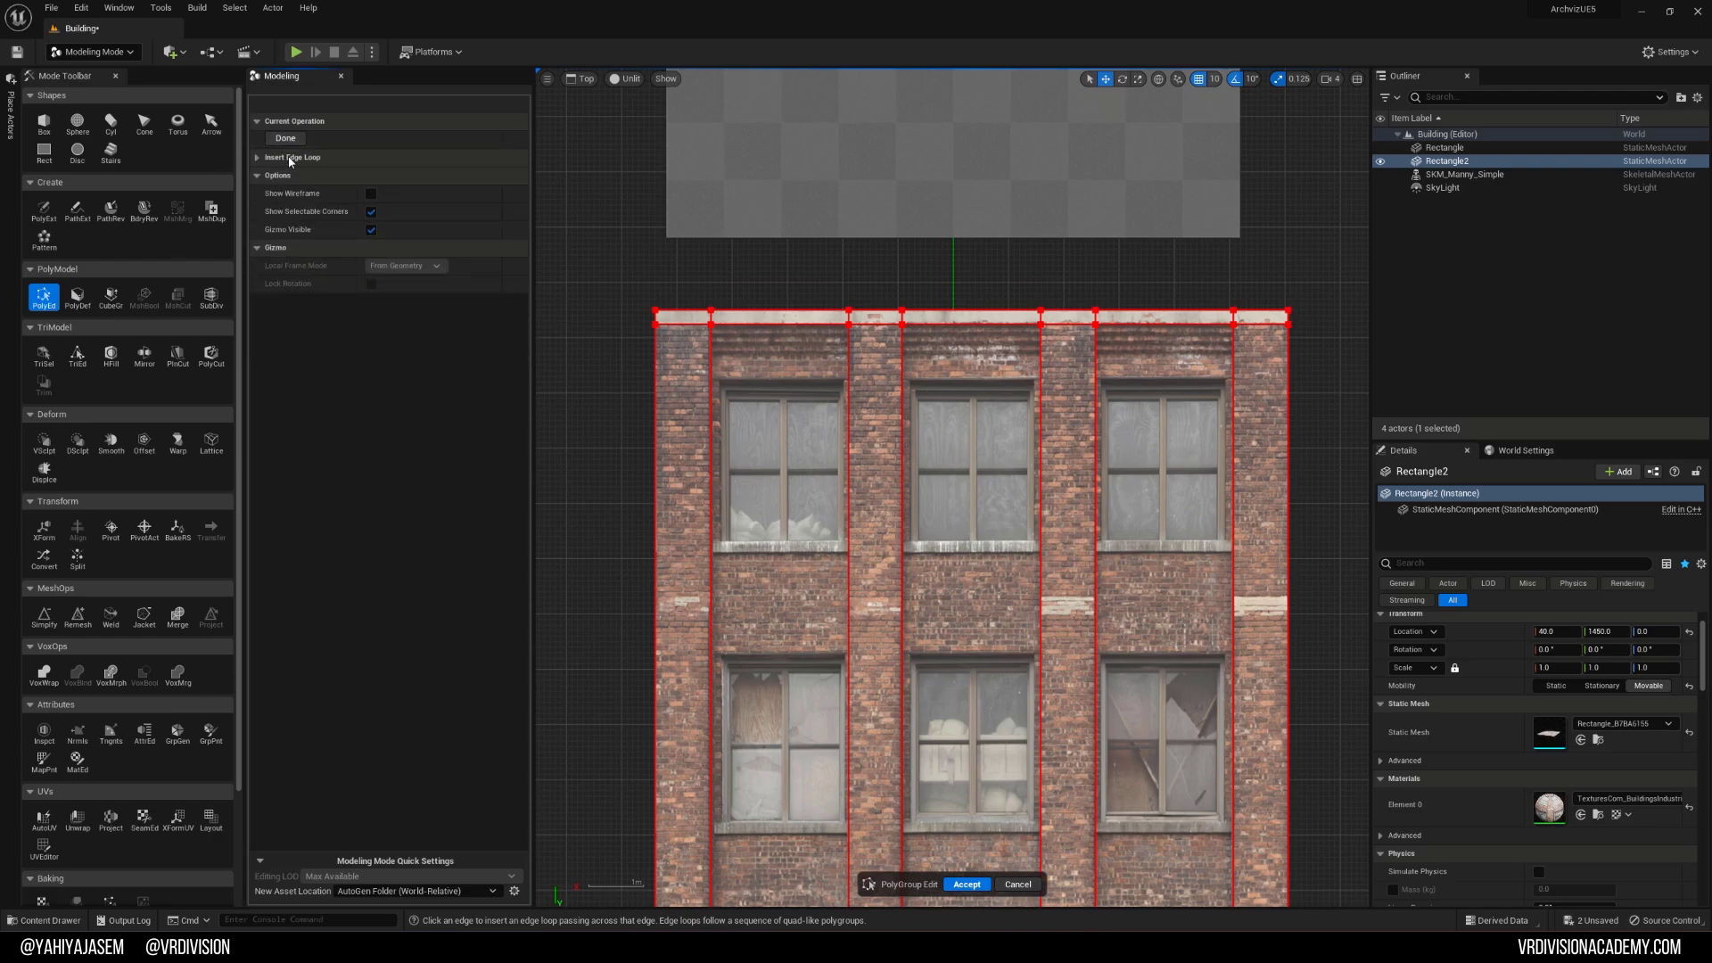
left_click(298, 137)
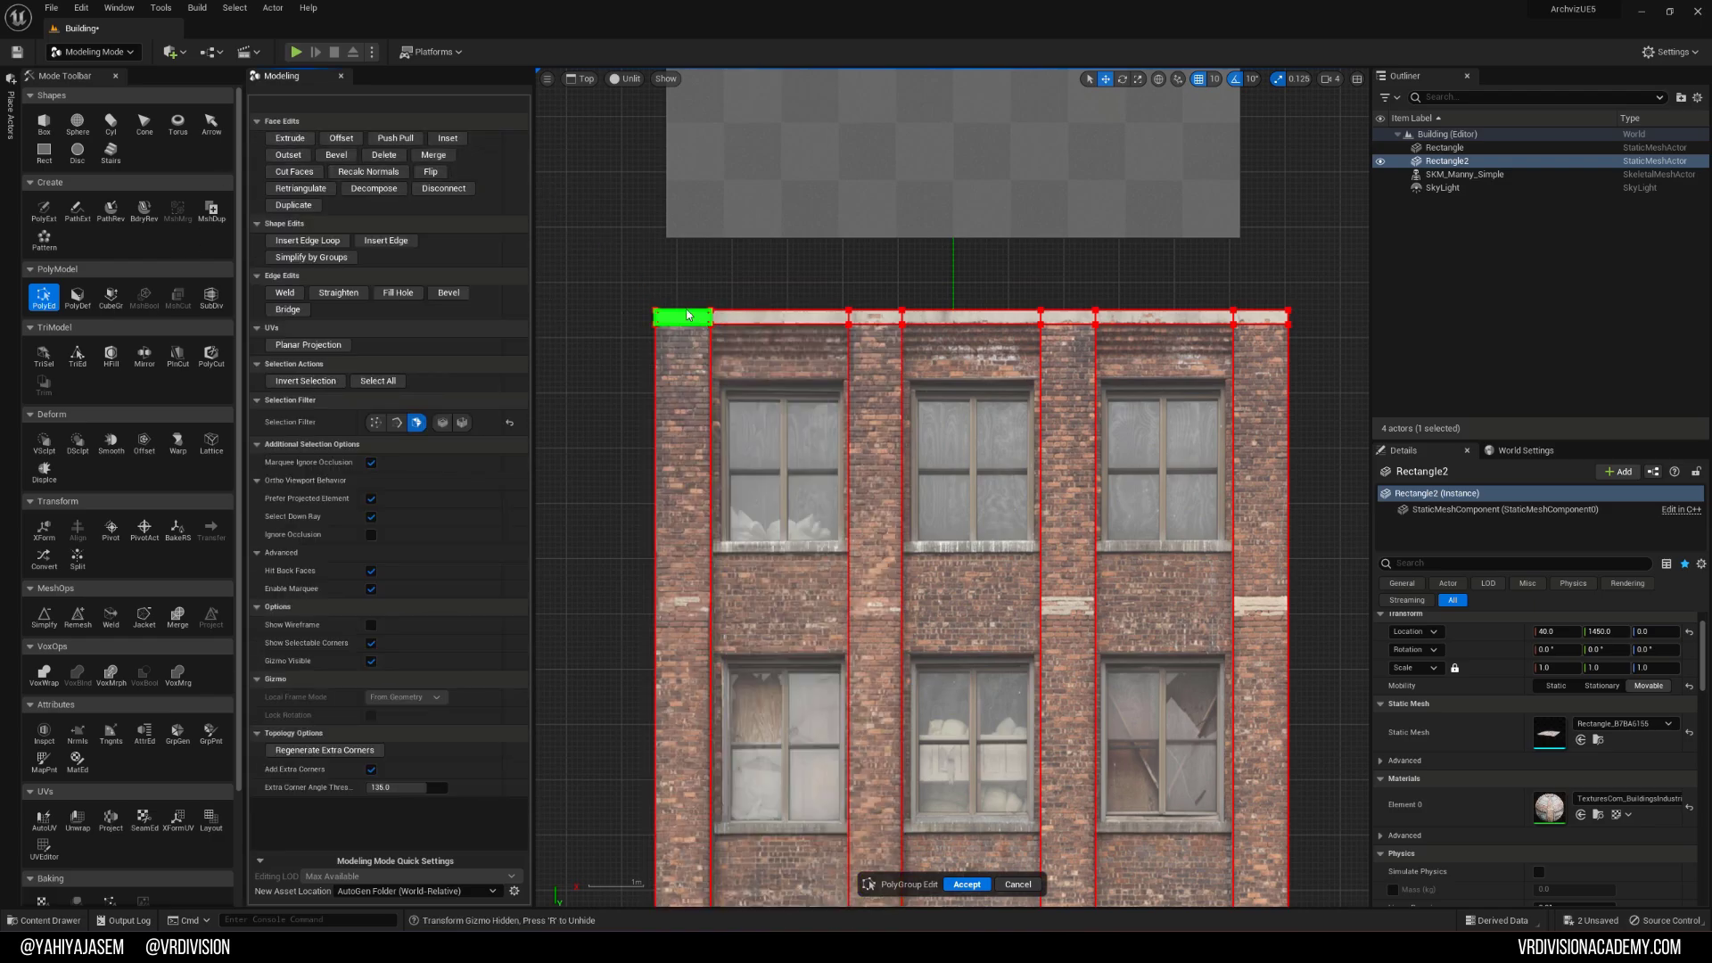
Step: Extrude all the cornice faces along the facade's top edge outward from the wall, working in the perspective view
left_click_drag(616, 282, 1347, 314)
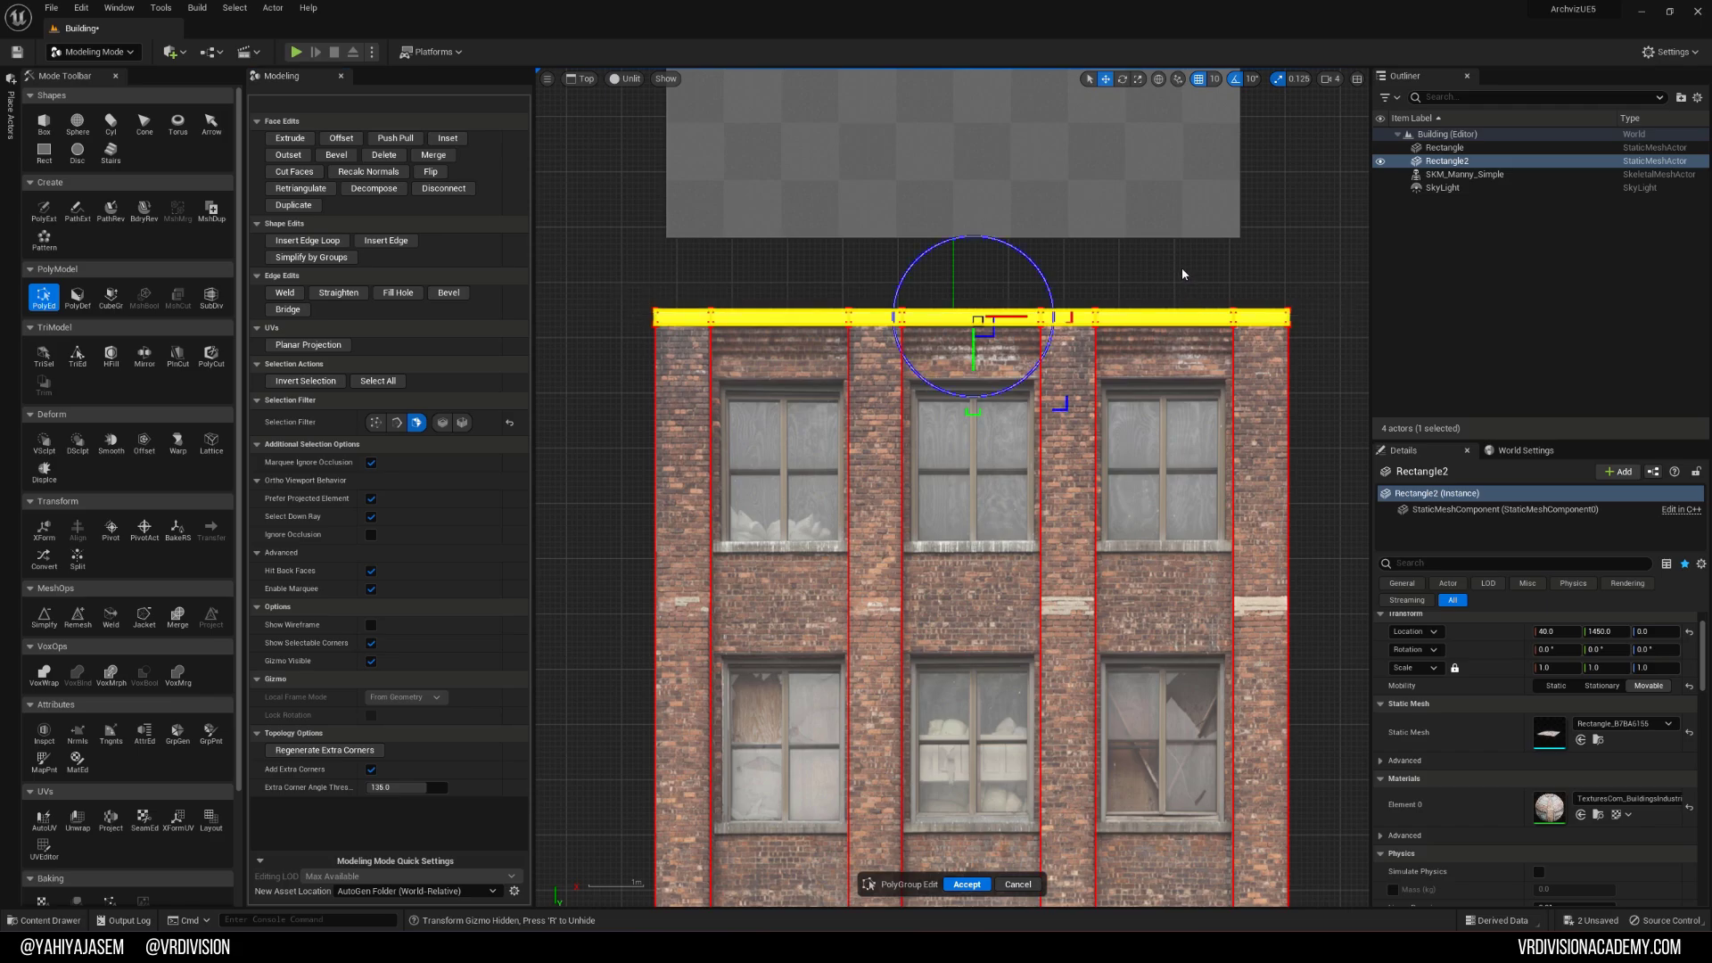
key("alt+g")
right_click_drag(972, 417, 994, 371)
right_click_drag(932, 468, 901, 441)
right_click_drag(950, 553, 1155, 499)
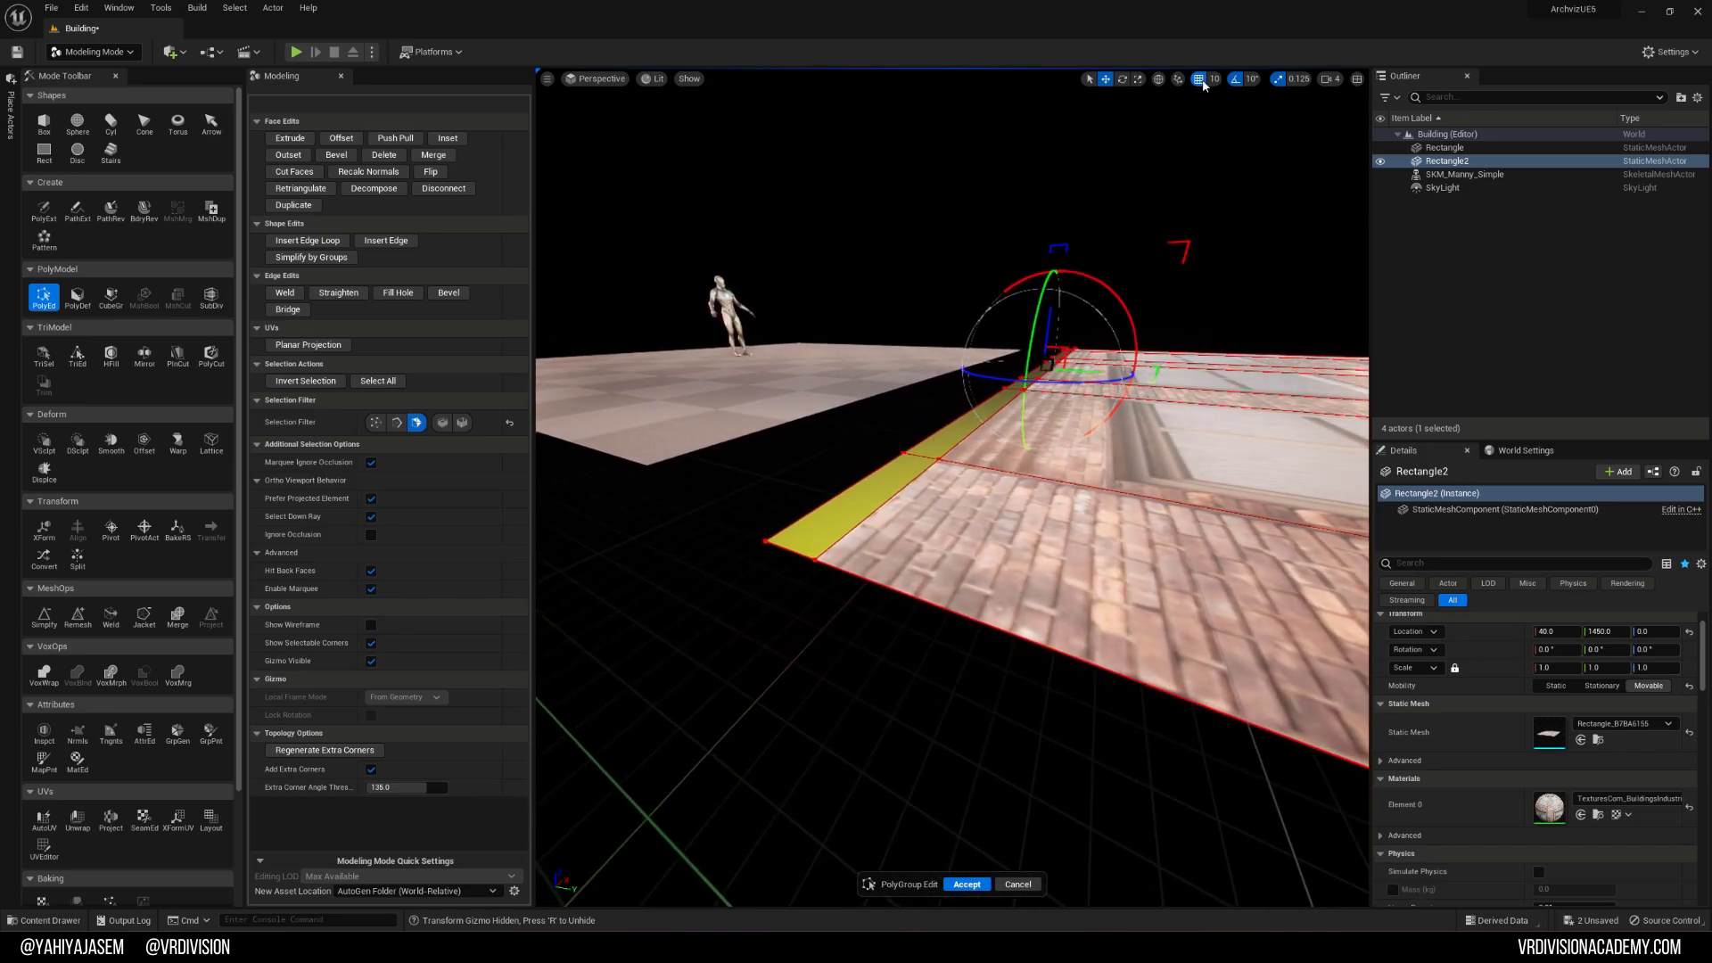
left_click(290, 138)
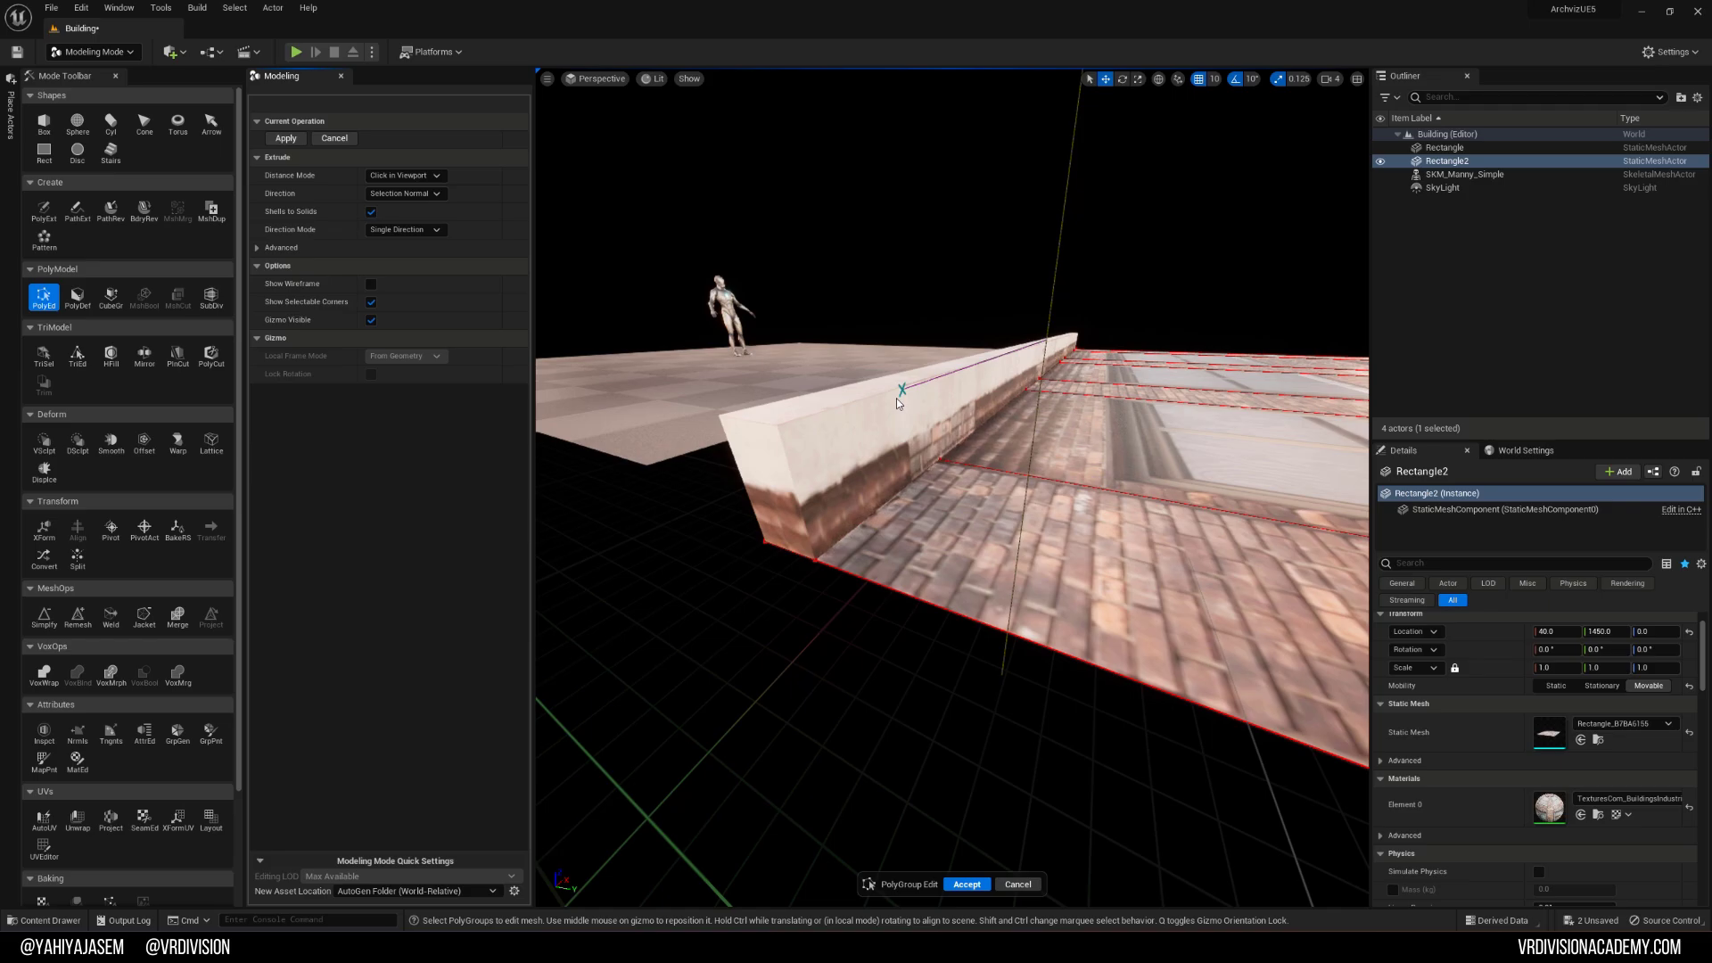
left_click(897, 397)
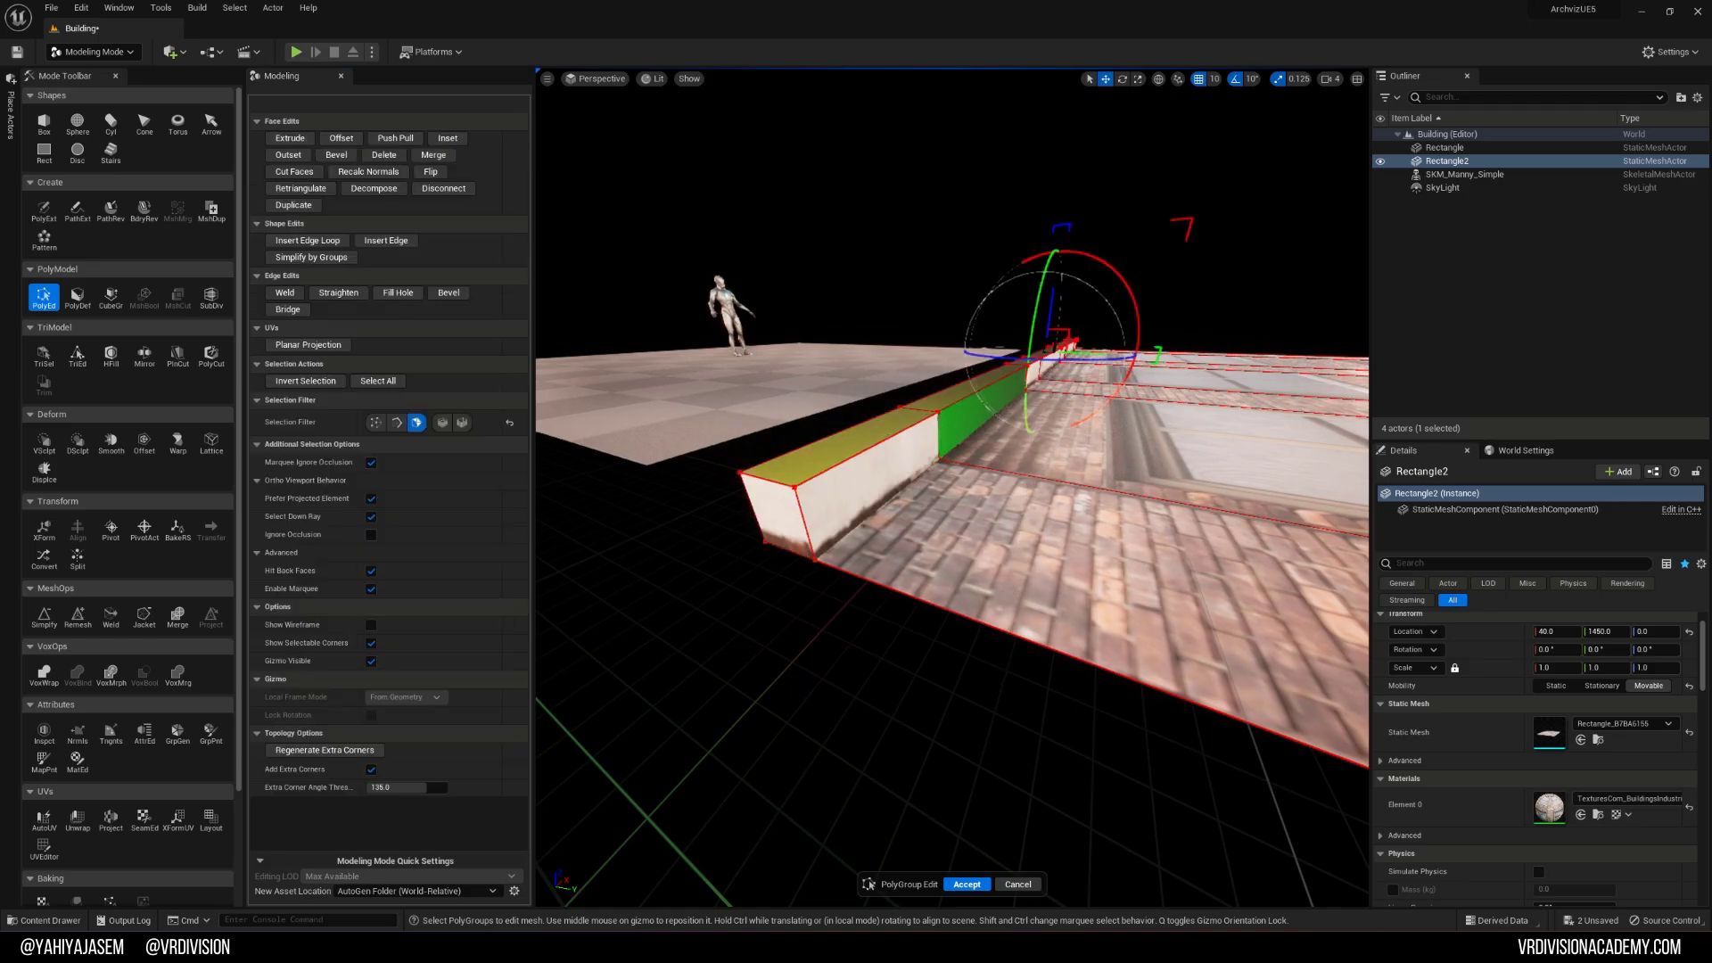
Step: Extrude the front faces of all four brick pillars outward to a shallower depth than the cornice
right_click_drag(958, 428, 800, 541)
left_click(800, 541)
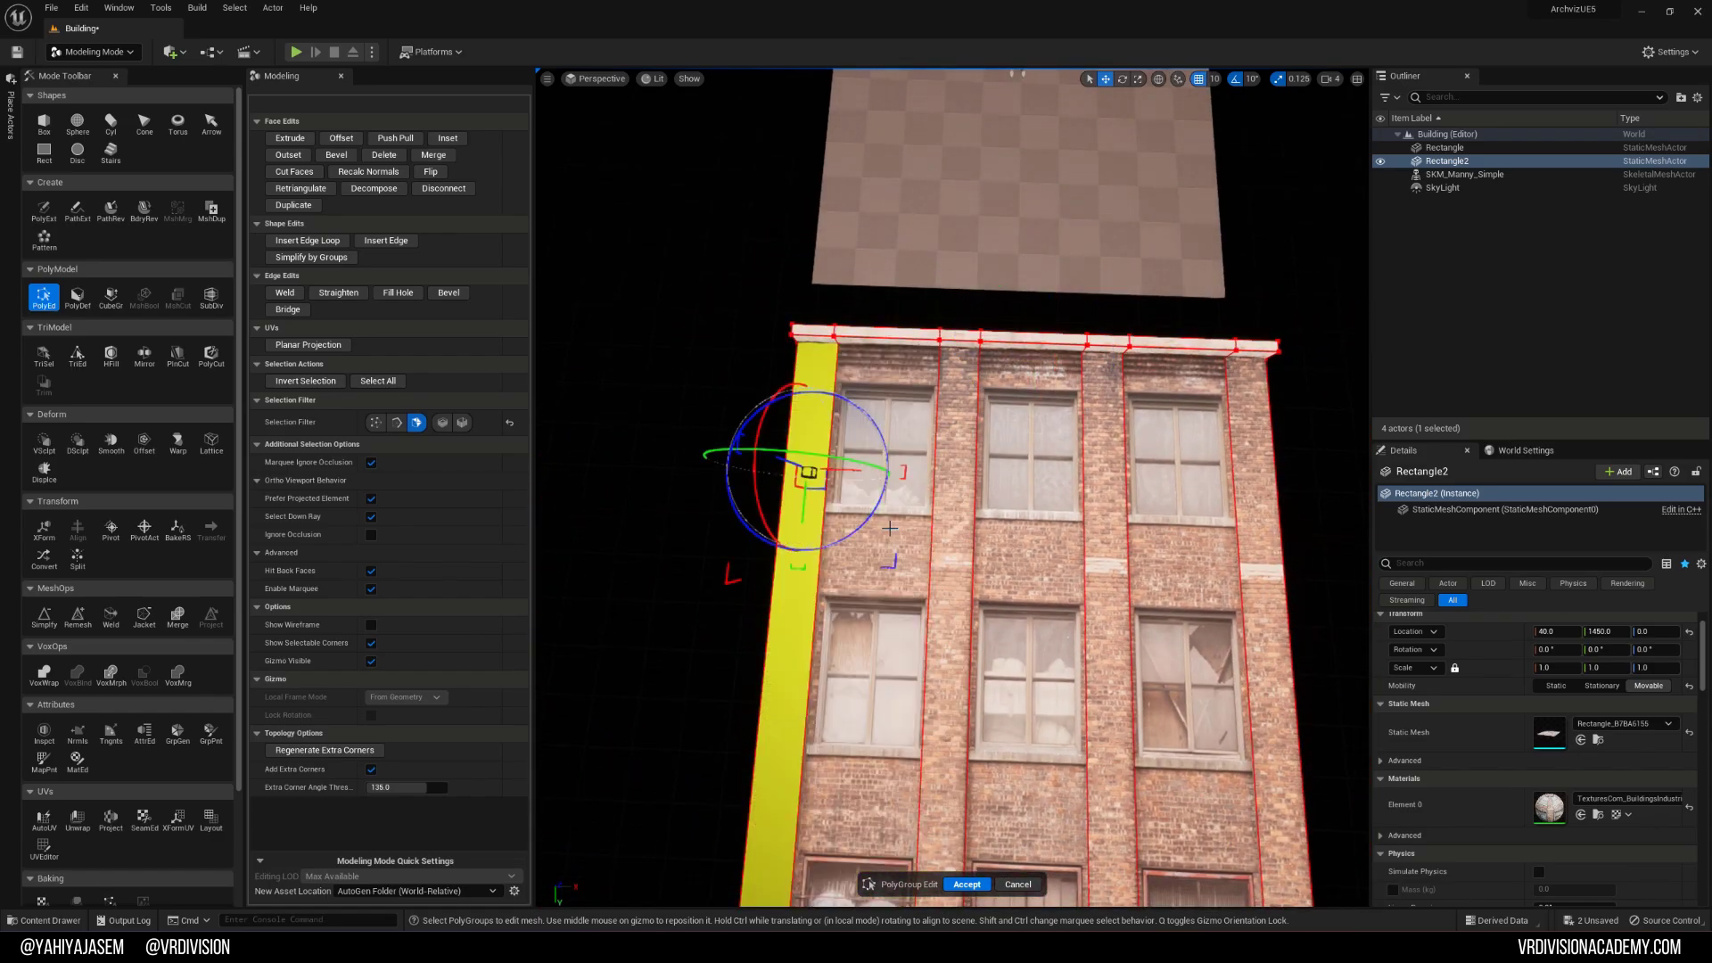
left_click(957, 535, "shift")
left_click(1091, 455, "shift")
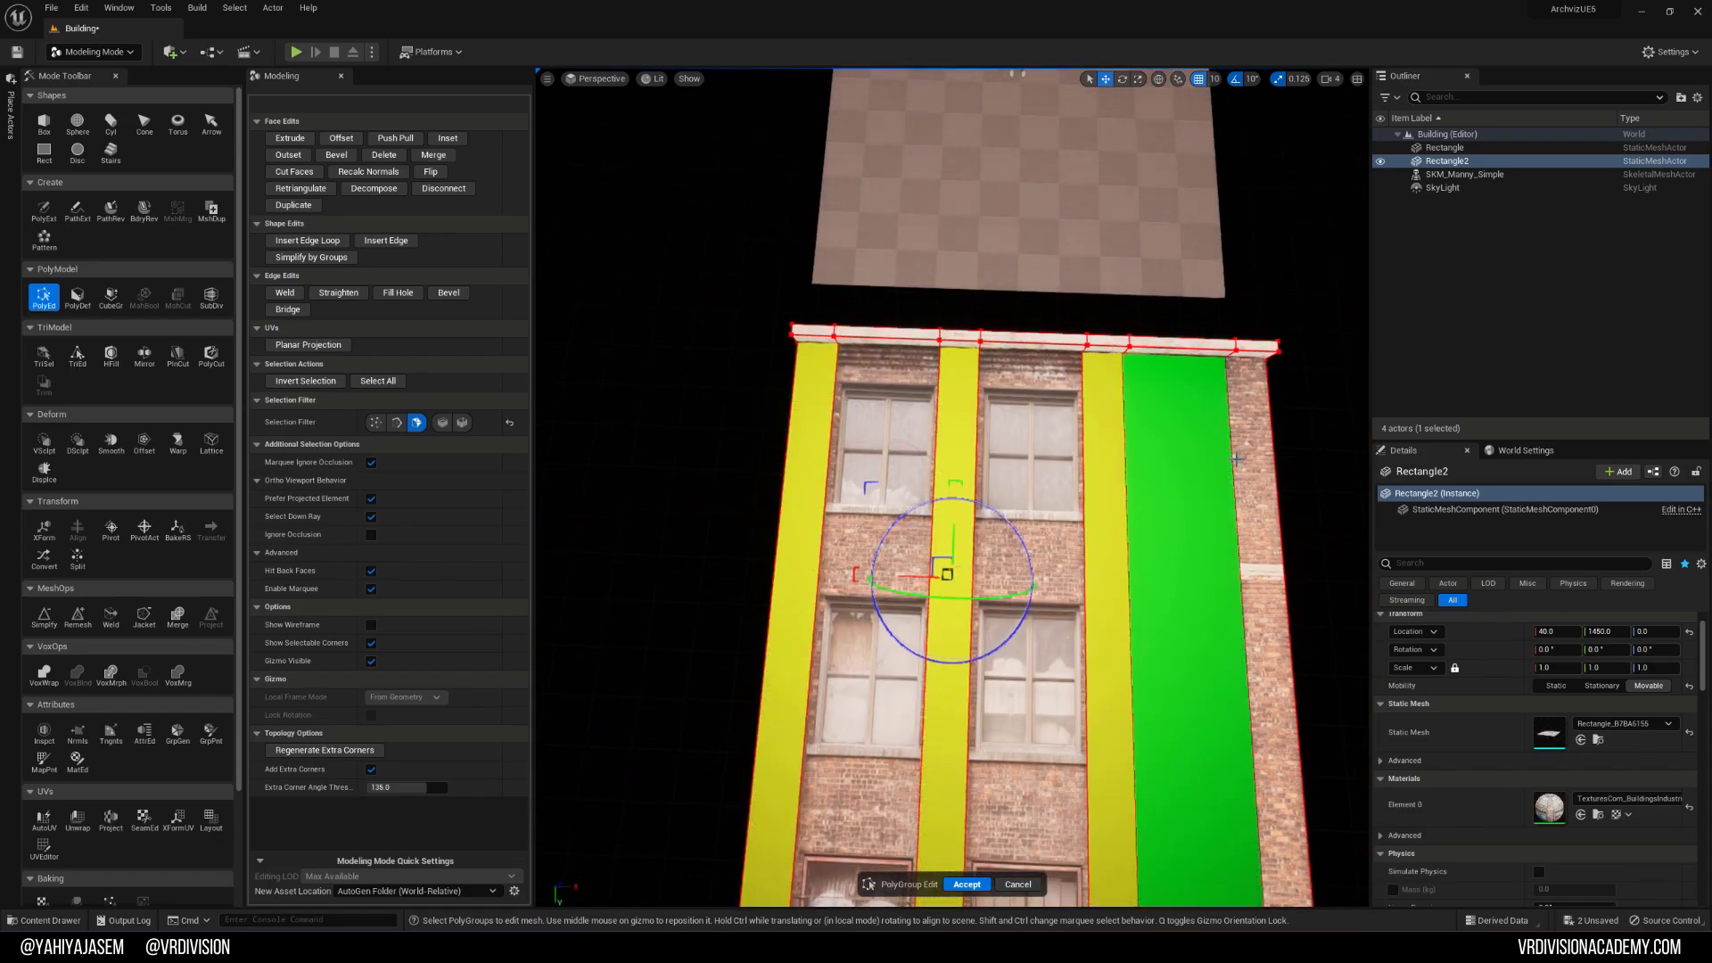
left_click(1244, 499, "shift")
right_click_drag(1244, 500, 1208, 695)
left_click(290, 138)
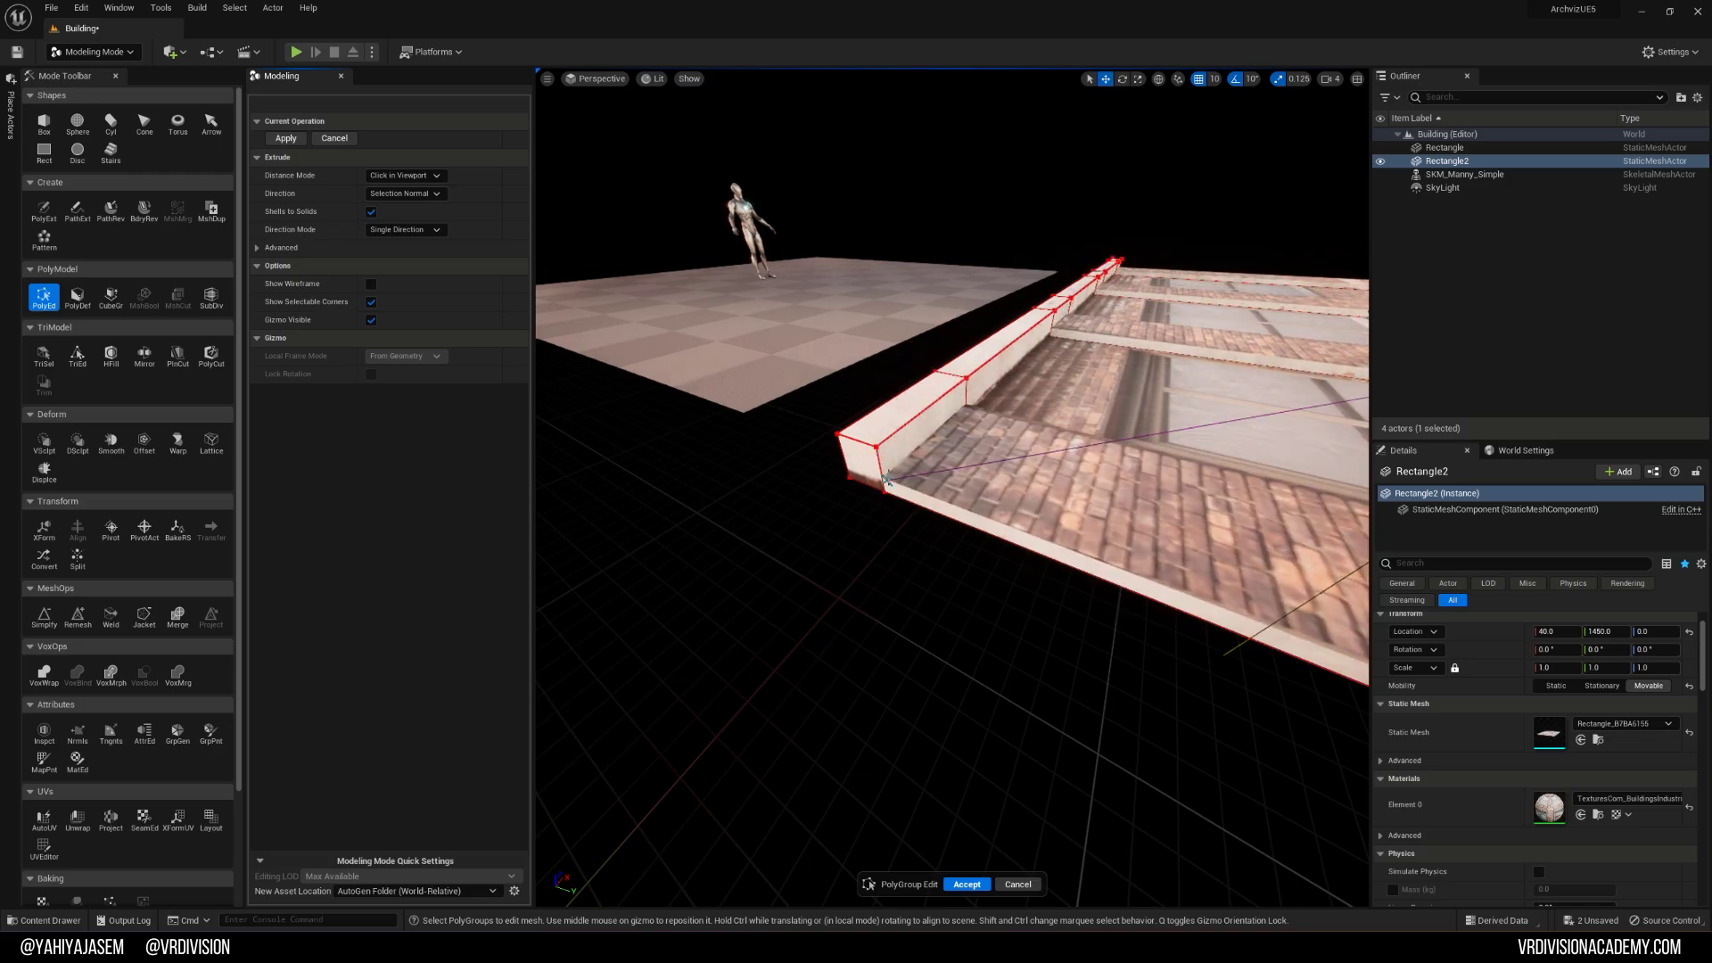
left_click(886, 465)
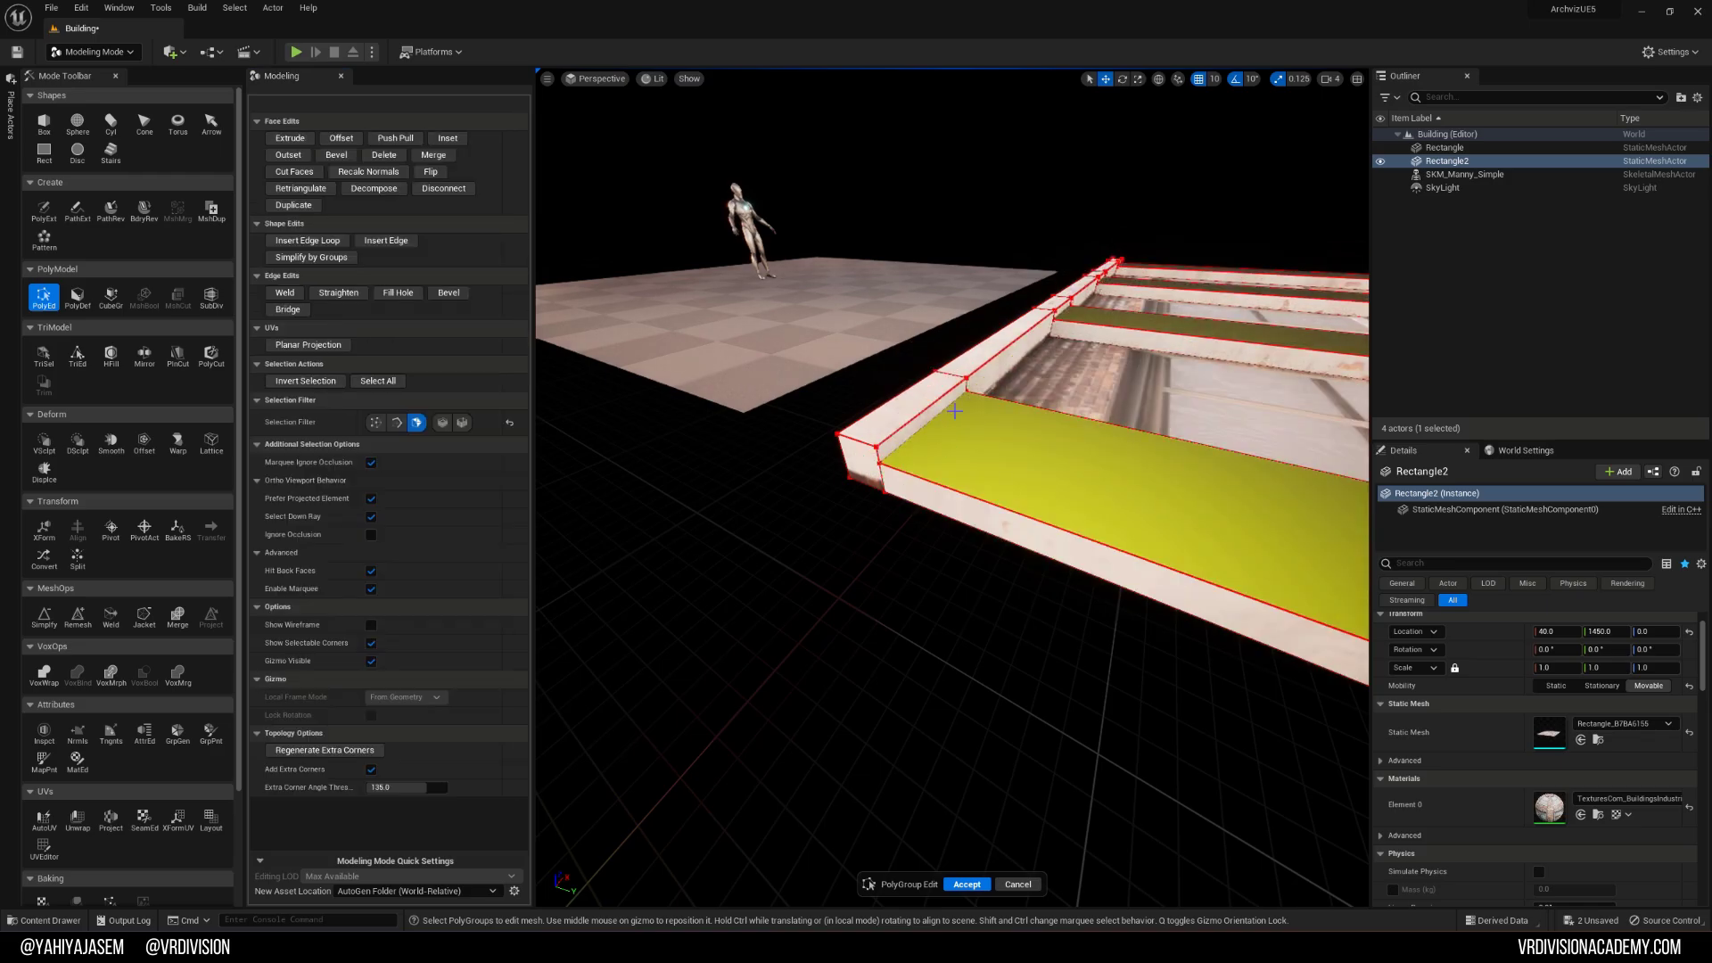
Step: Select the cornice's front faces and move them outward so the cornice projects further beyond the pillars
right_click_drag(887, 466, 1136, 384)
left_click(765, 527)
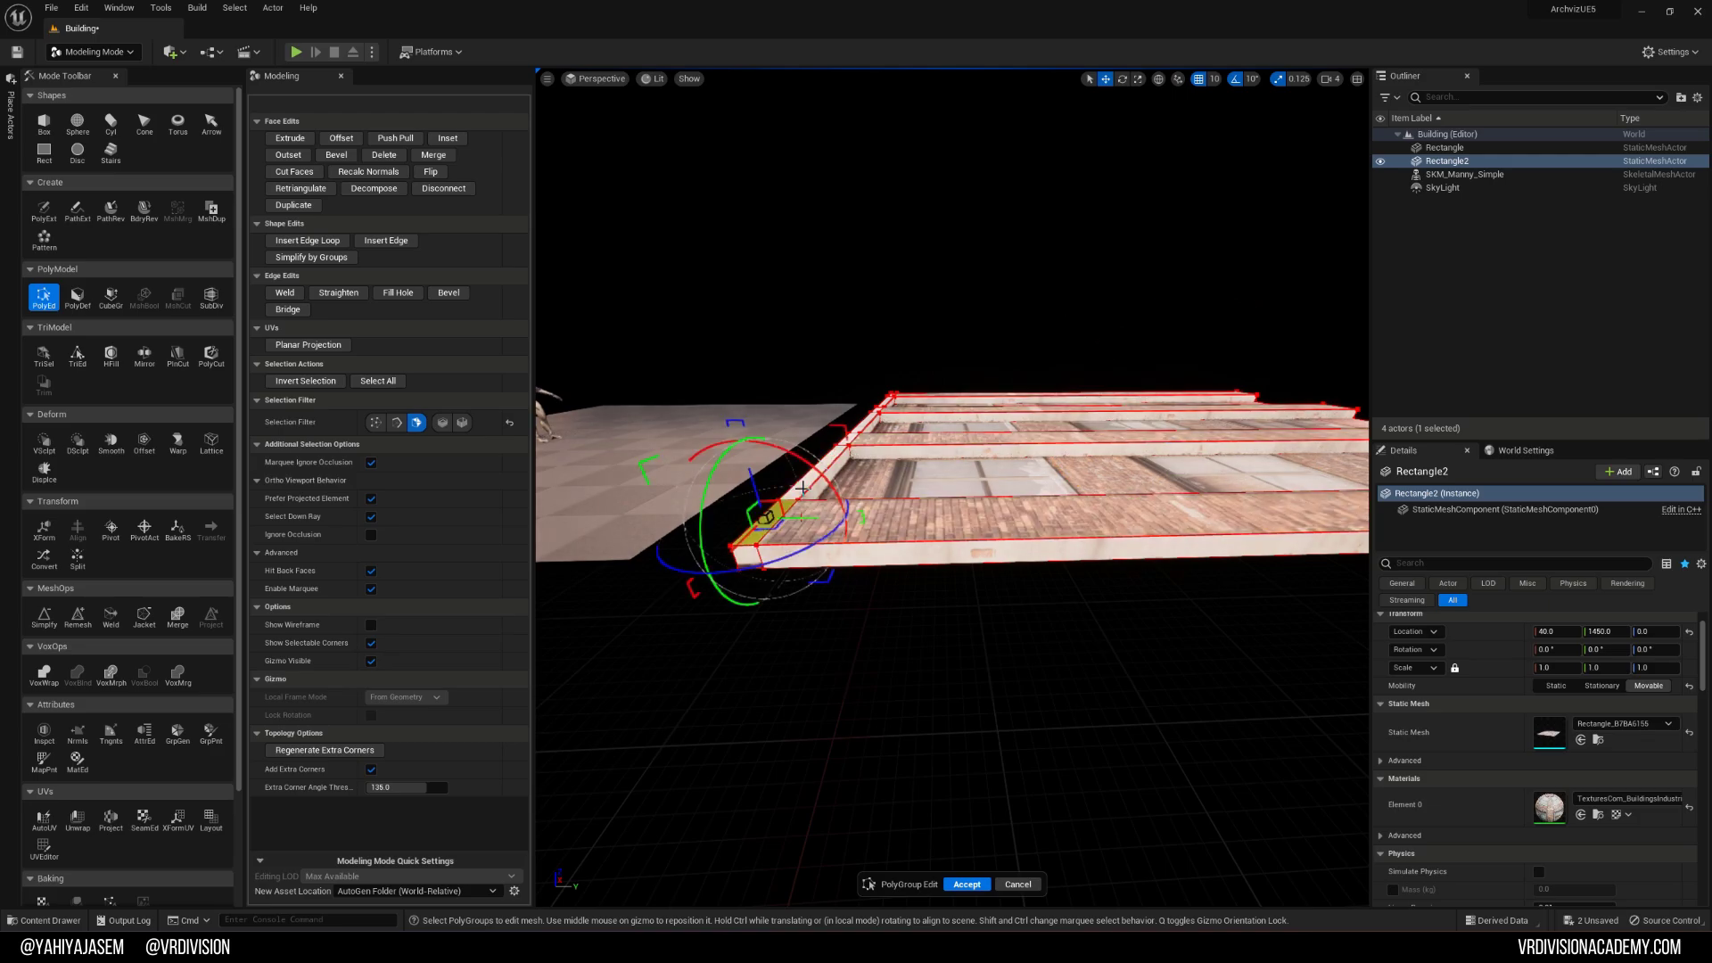
right_click_drag(845, 441, 919, 496)
left_click(942, 526)
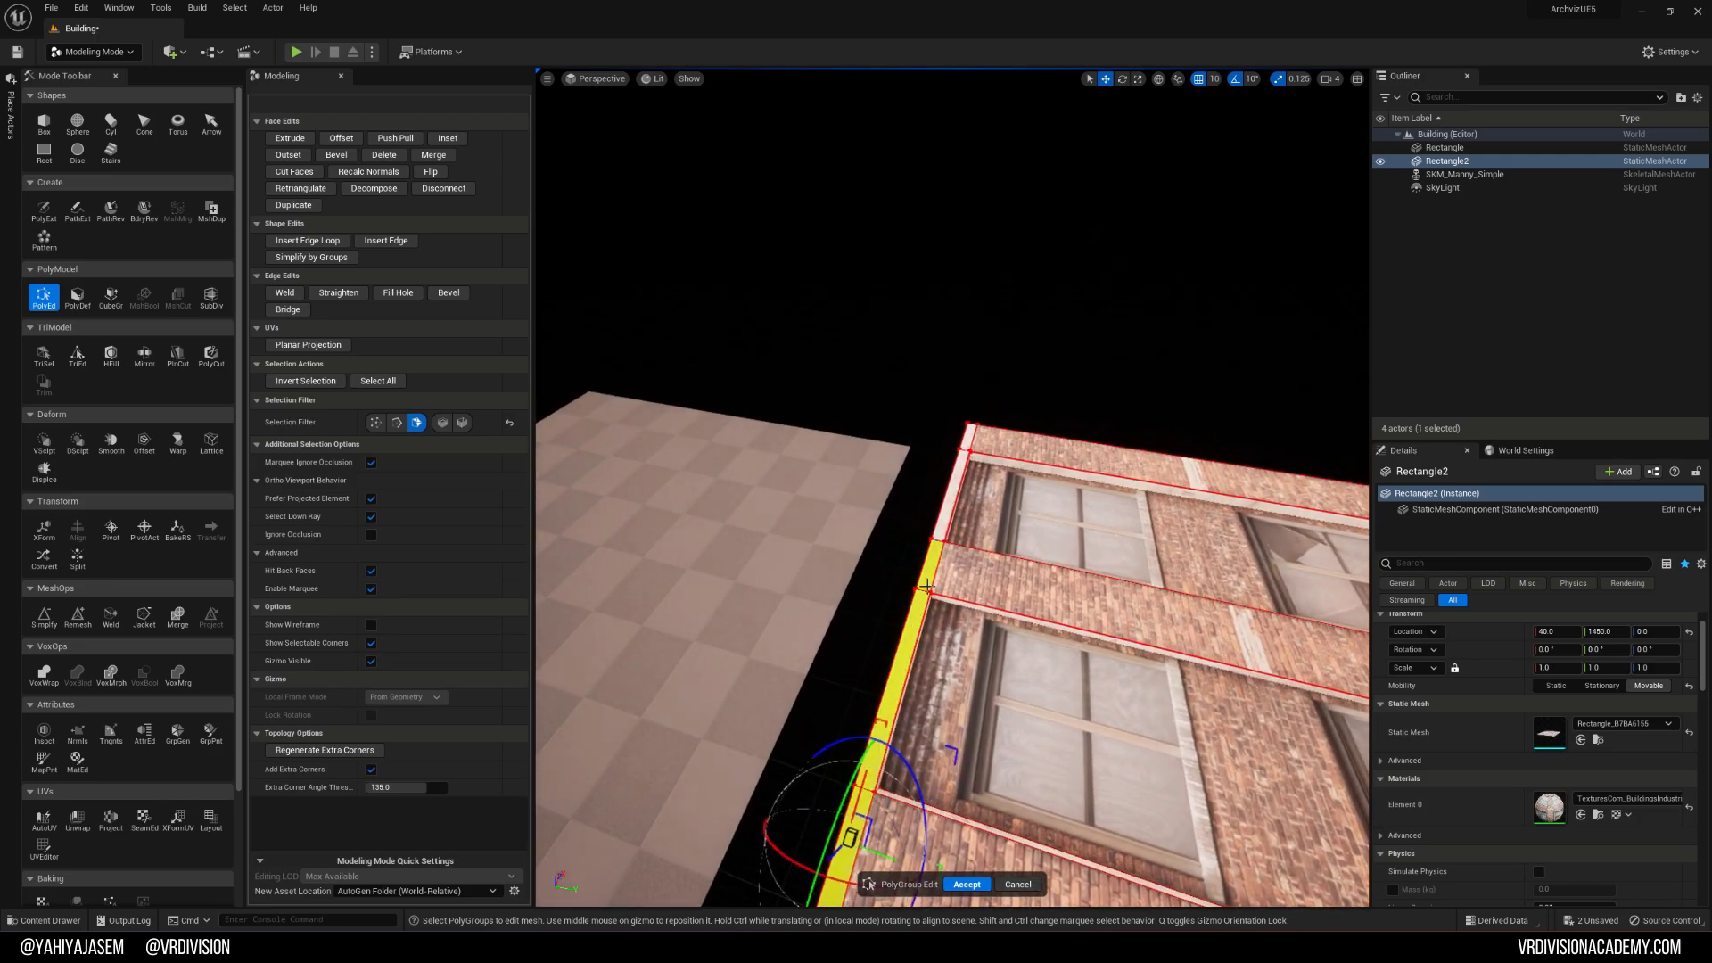
right_click_drag(966, 430, 793, 454)
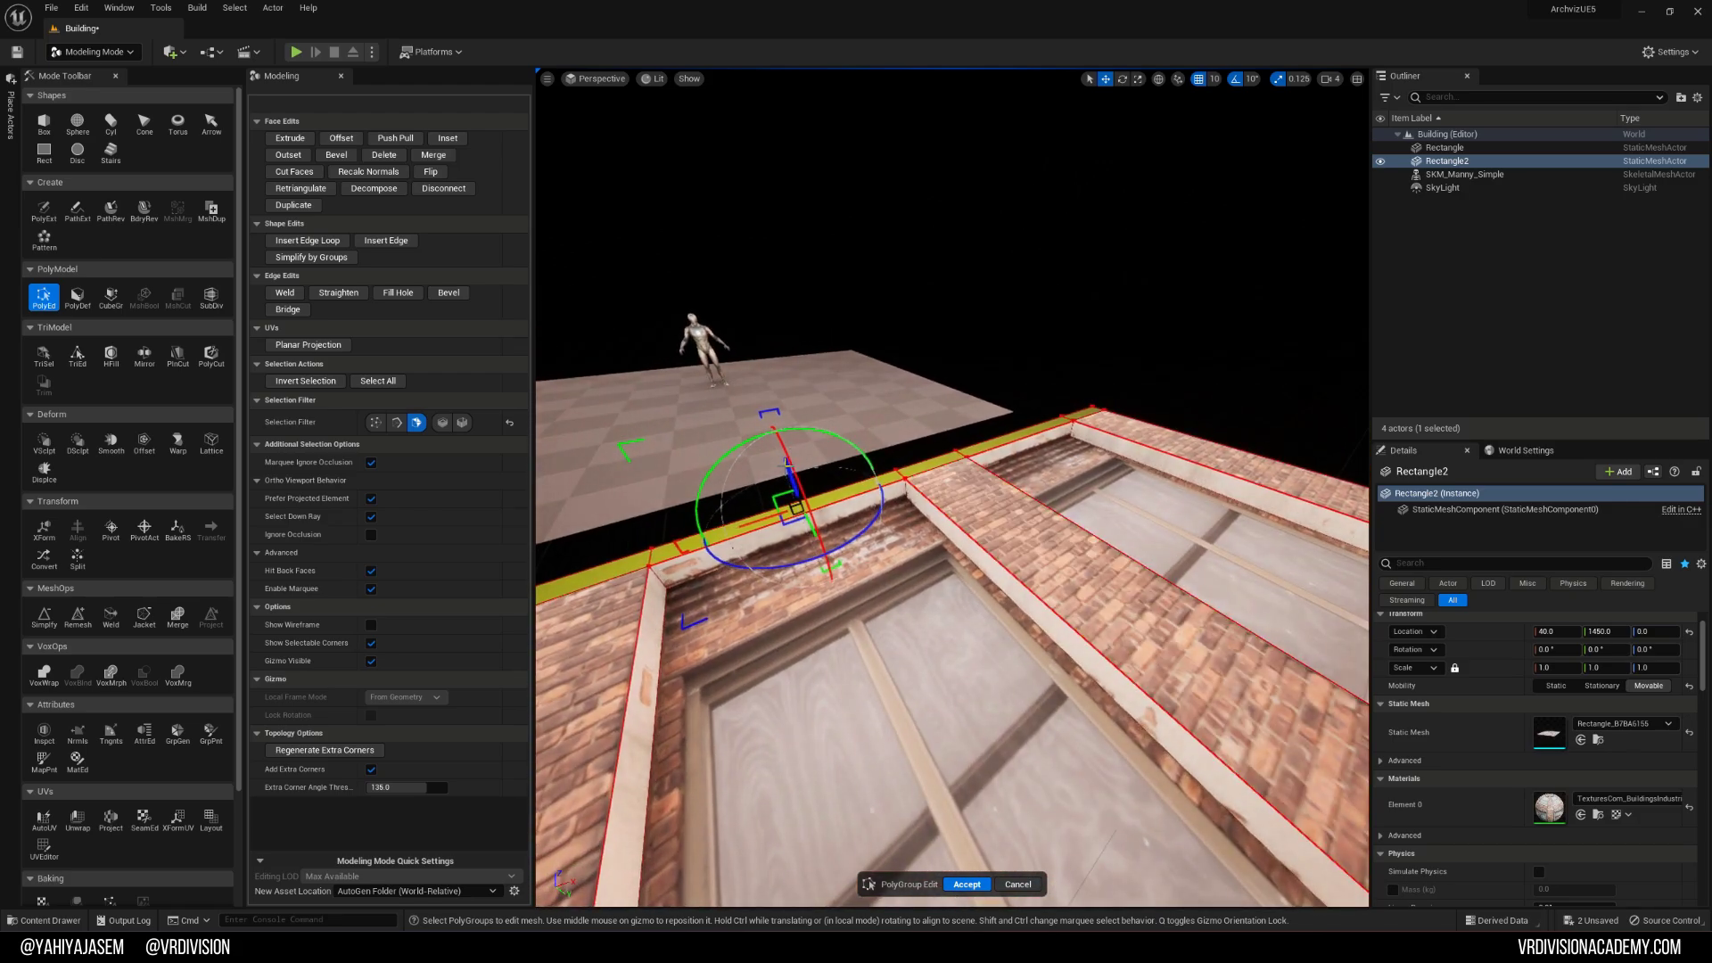
left_click_drag(787, 462, 779, 439)
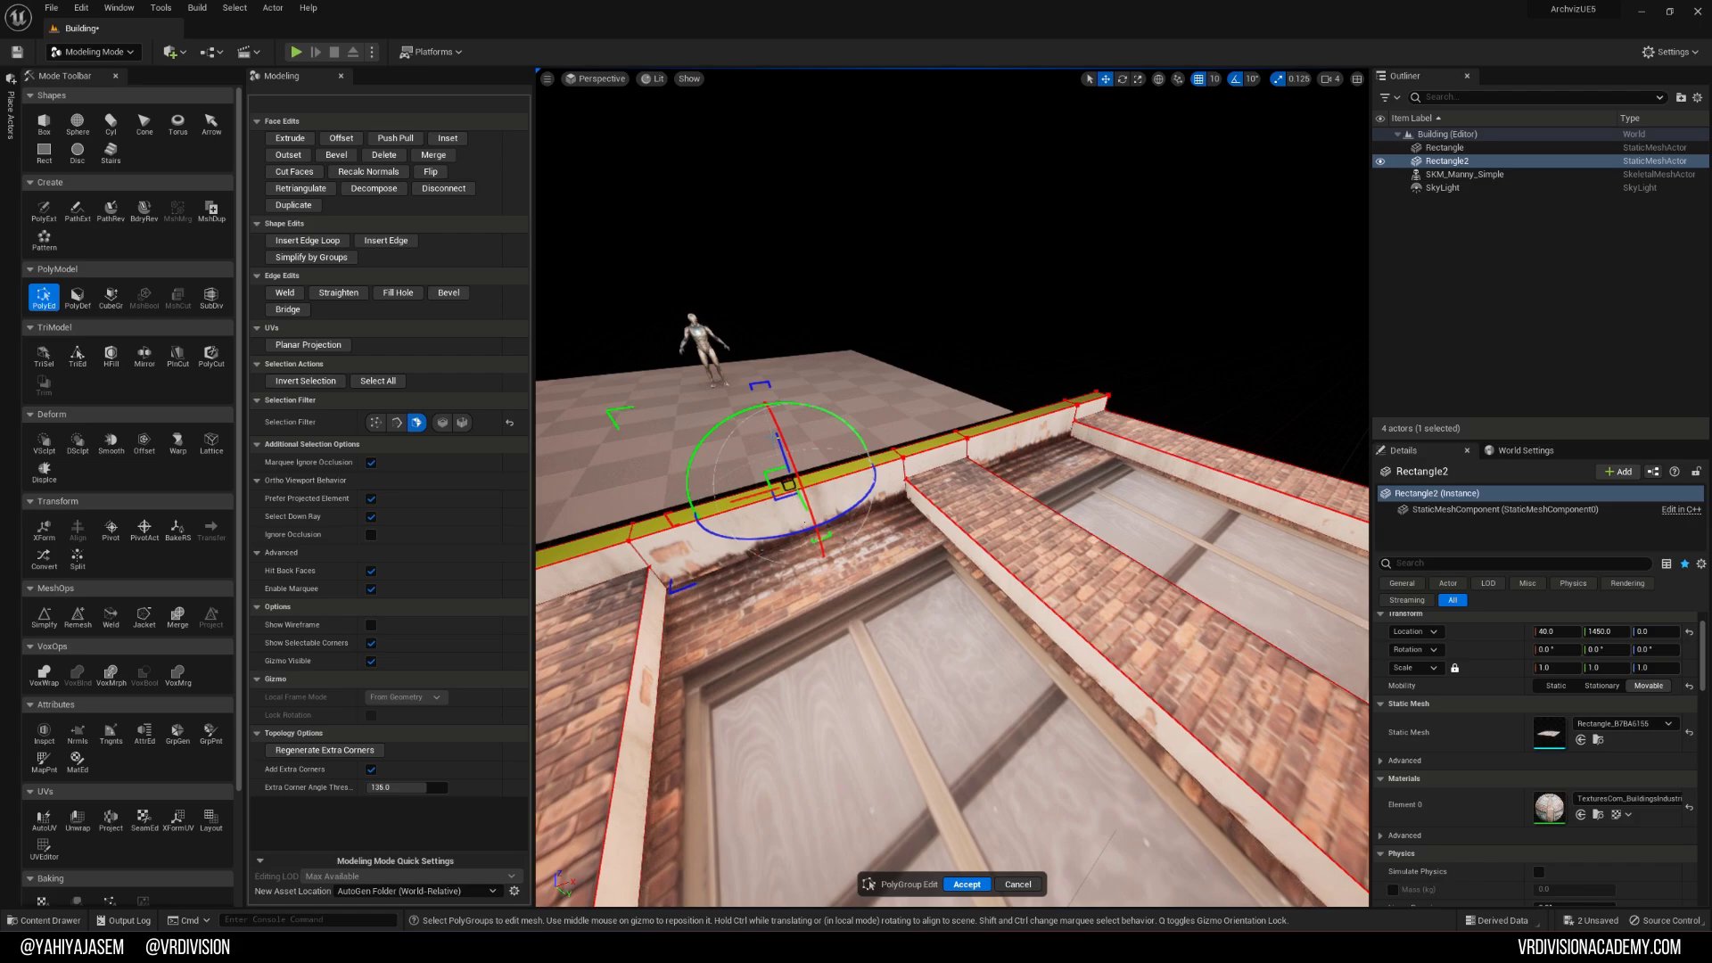
right_click_drag(766, 532, 883, 287)
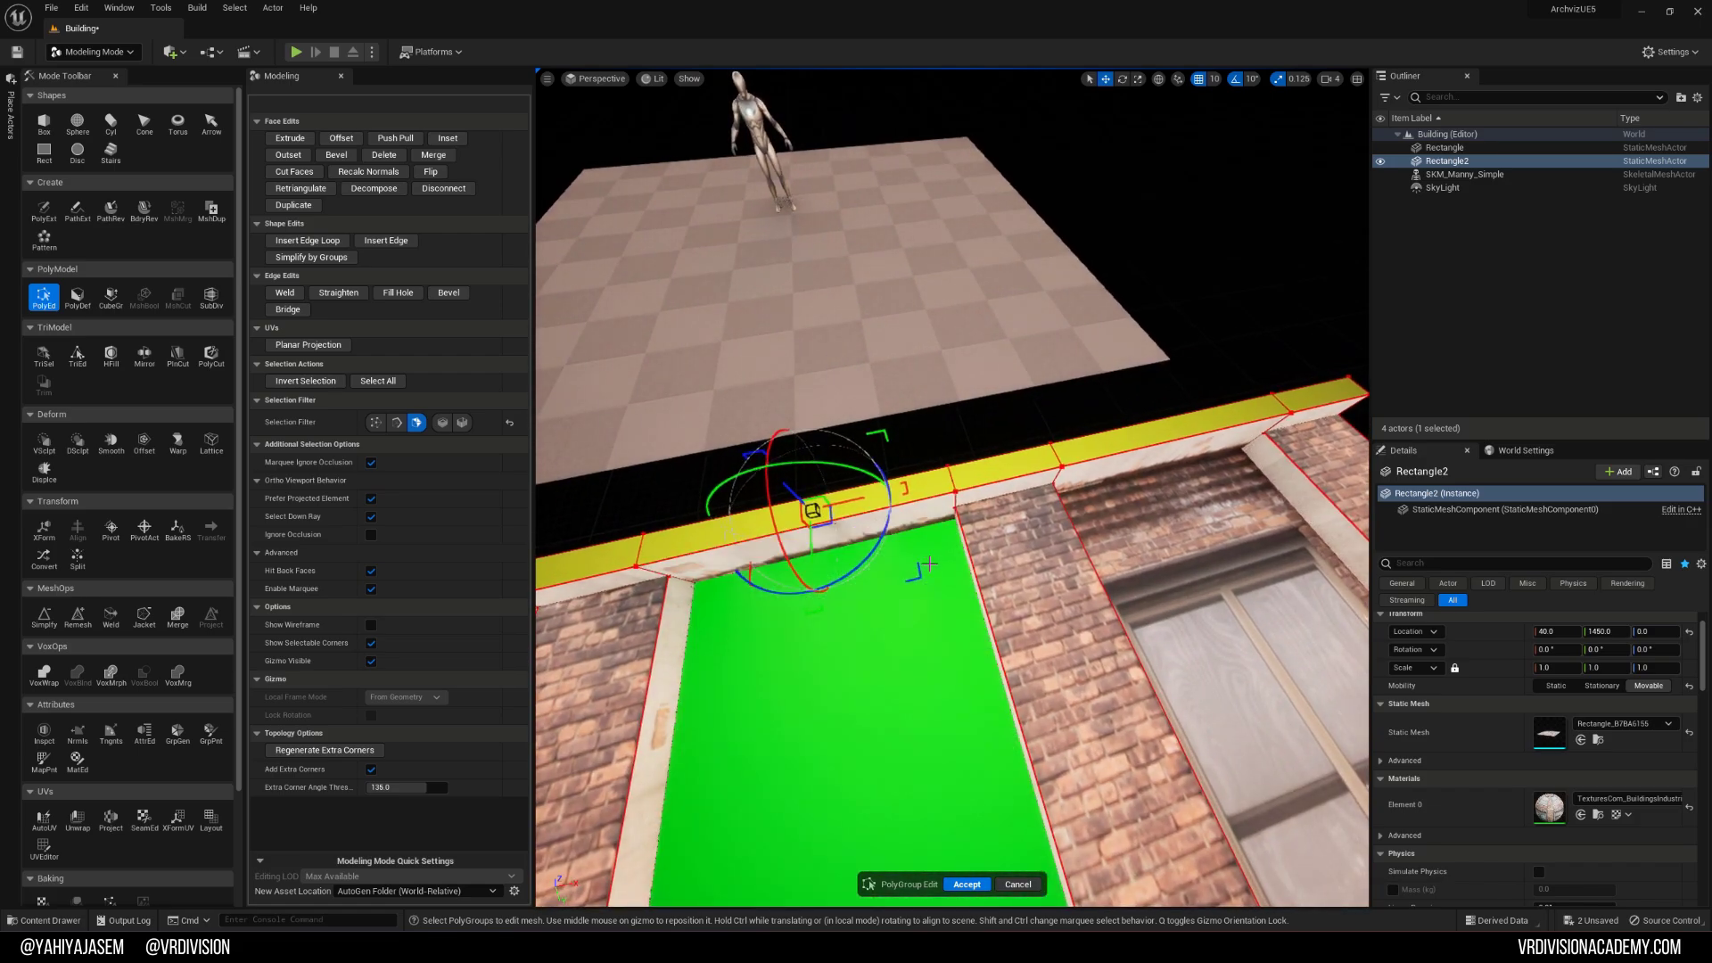
Step: Select the front faces of the four brick pillars
right_click_drag(948, 558, 1087, 515)
left_click(1087, 515)
left_click(931, 517, "shift")
left_click(754, 509, "shift")
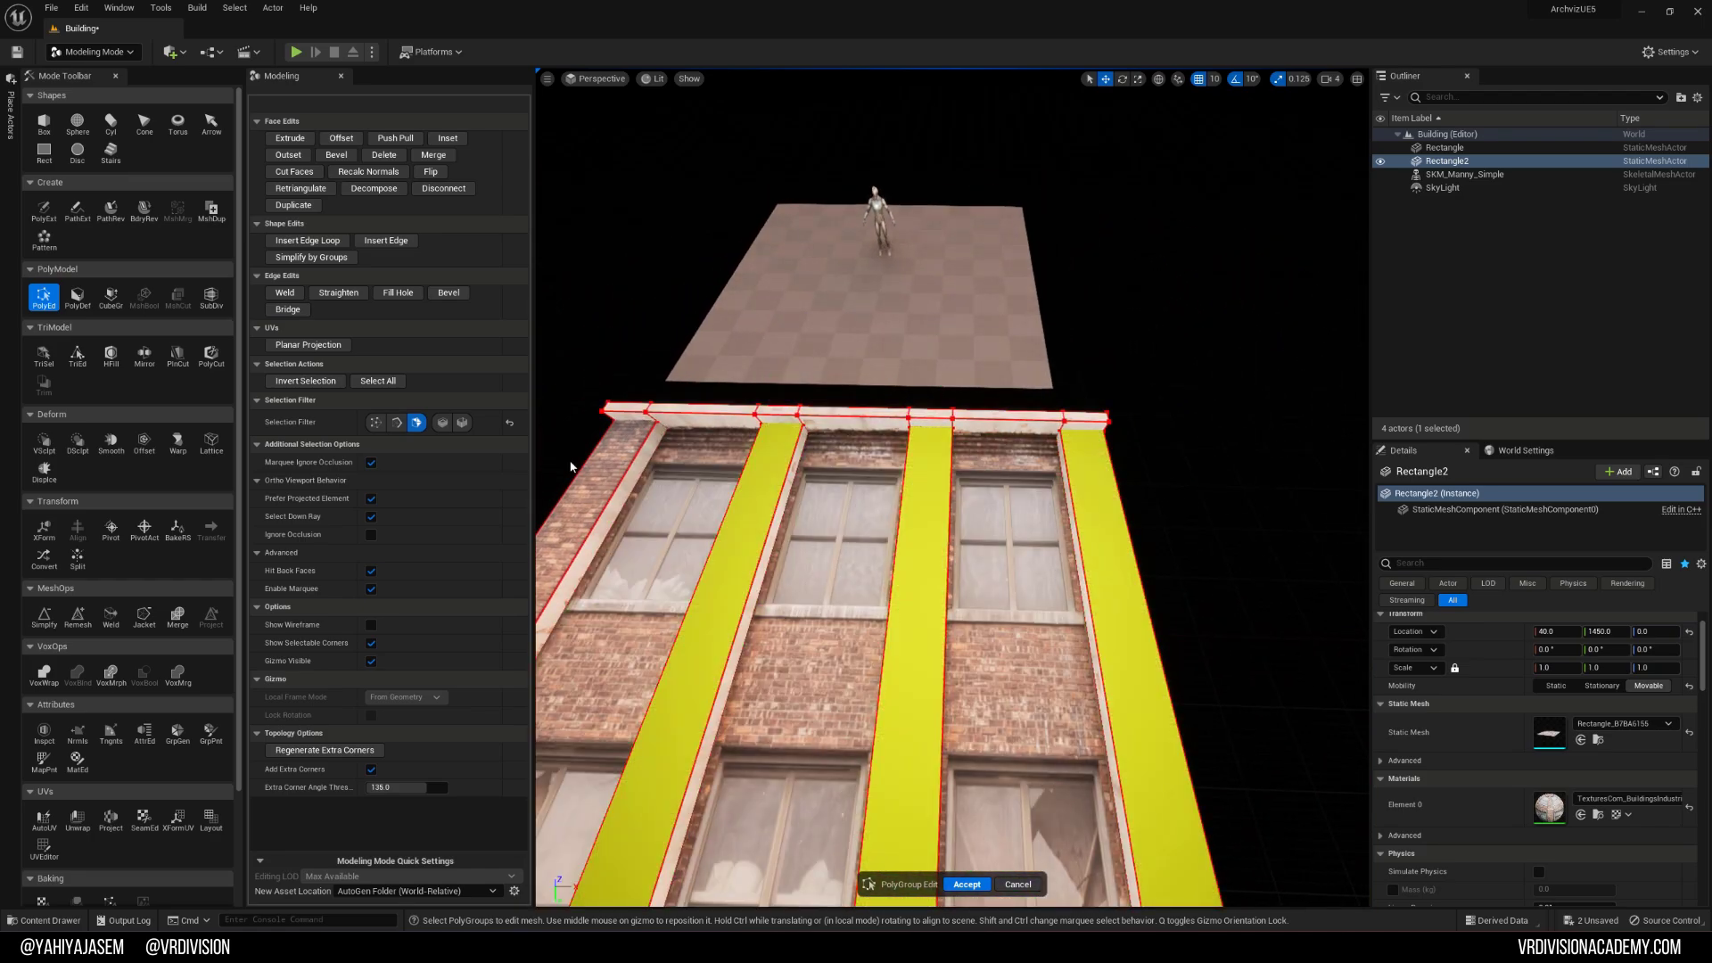
left_click(614, 460, "shift")
right_click_drag(763, 550, 692, 550)
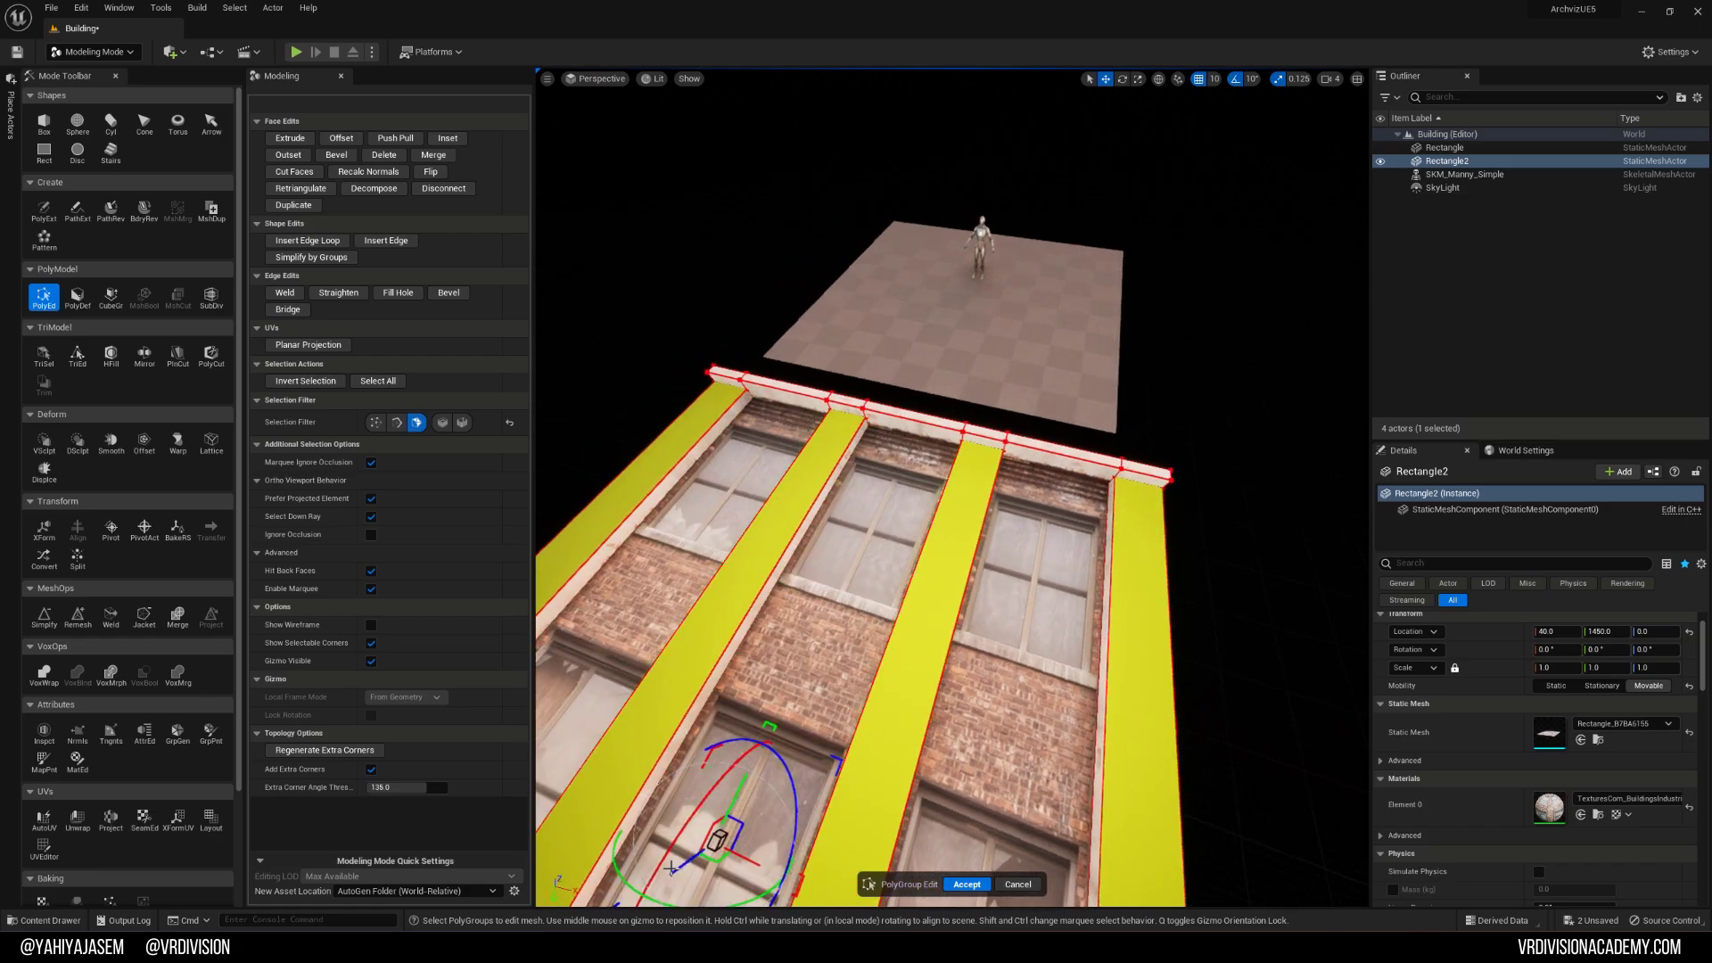
right_click_drag(690, 782, 615, 709)
Step: Insert a horizontal edge loop across the facade between the cornice and the top-floor windows, and finish the edge loop operation
left_click(326, 243)
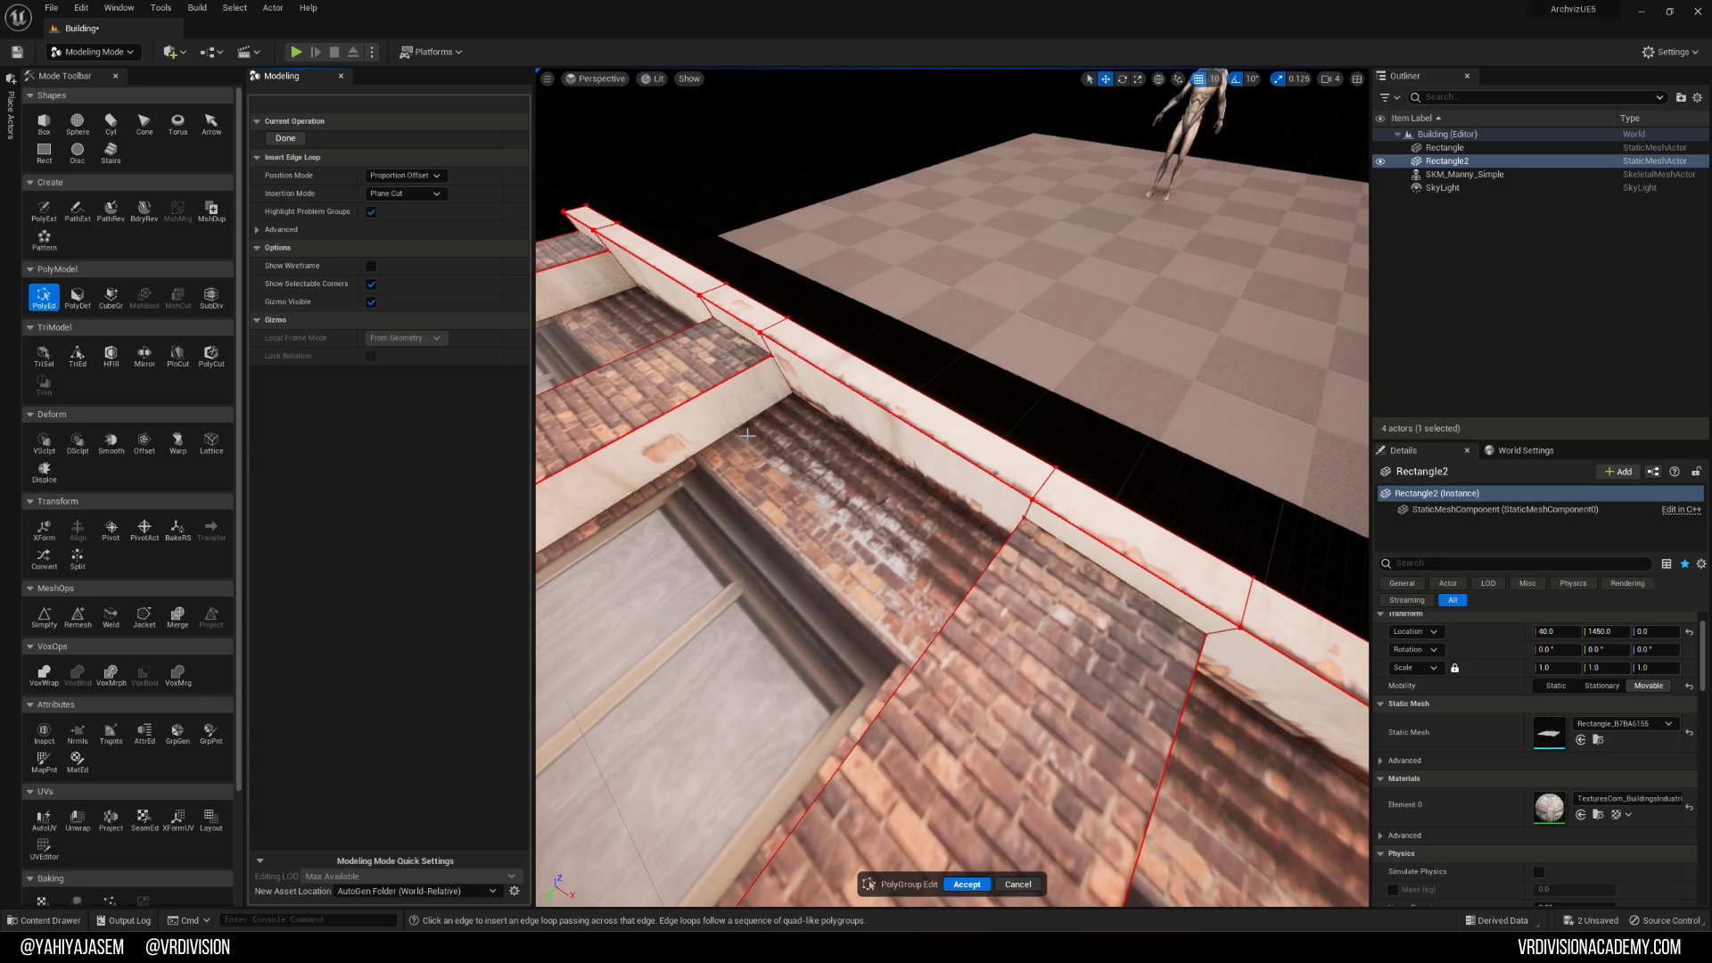
left_click(738, 423)
right_click_drag(739, 423, 790, 437)
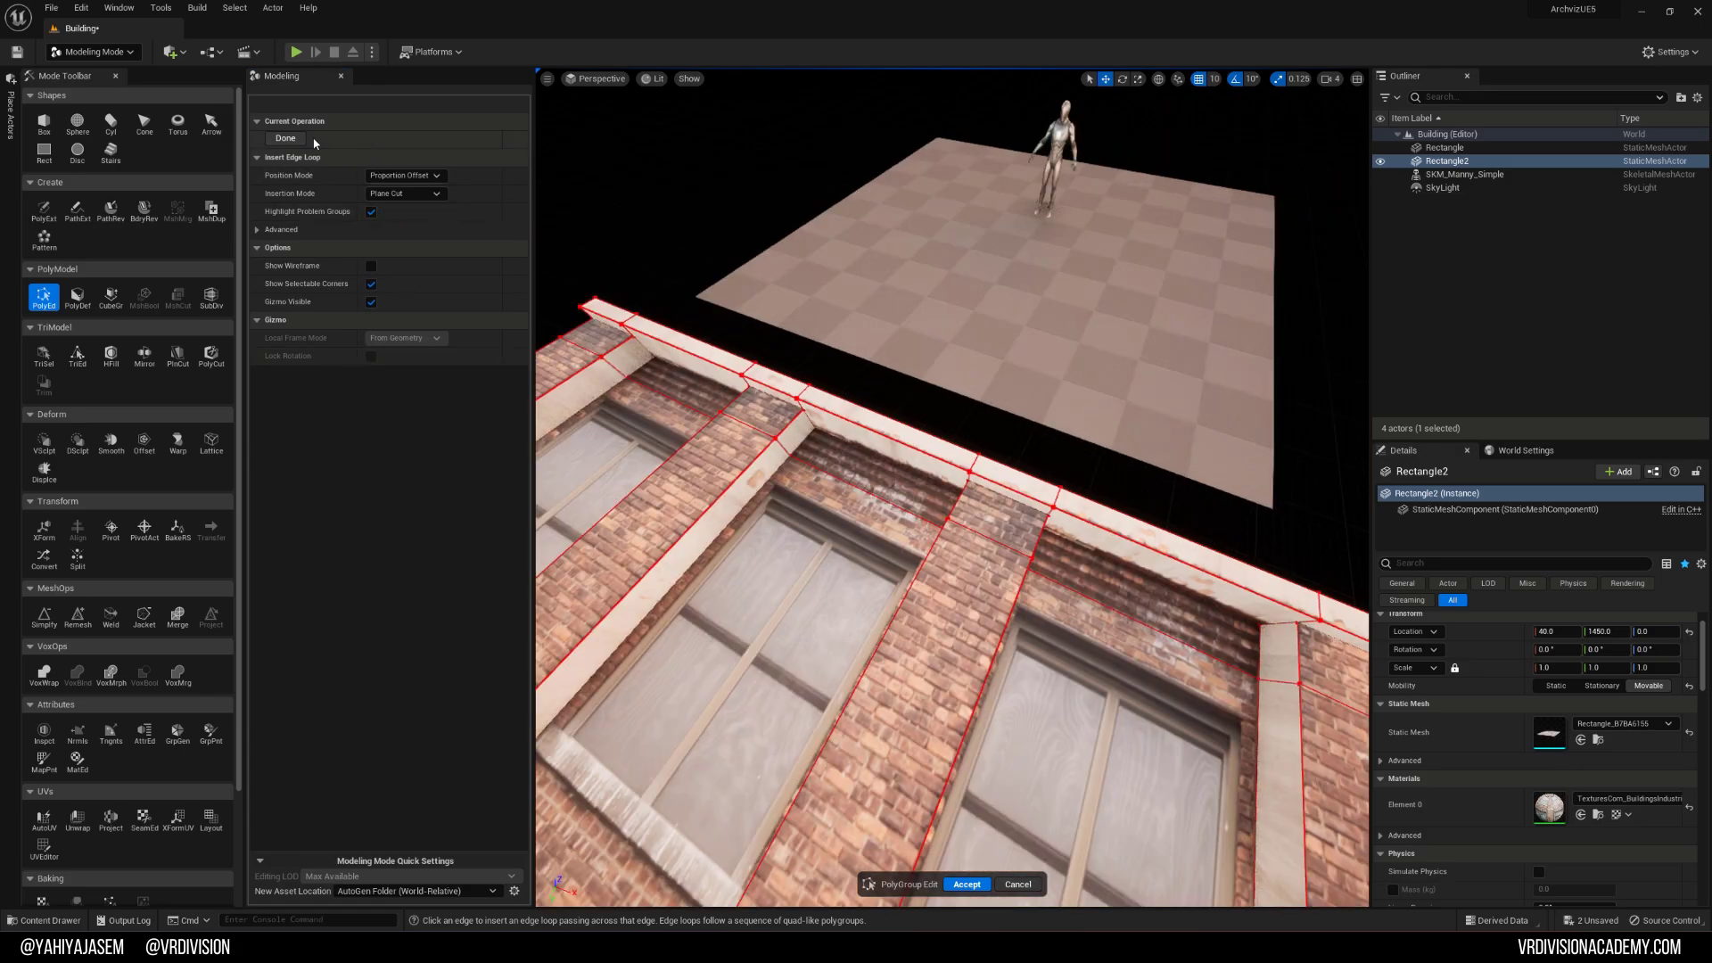
left_click(303, 140)
Step: Extrude the three brick panels directly under the cornice, between the pillars, slightly outward
left_click(663, 372)
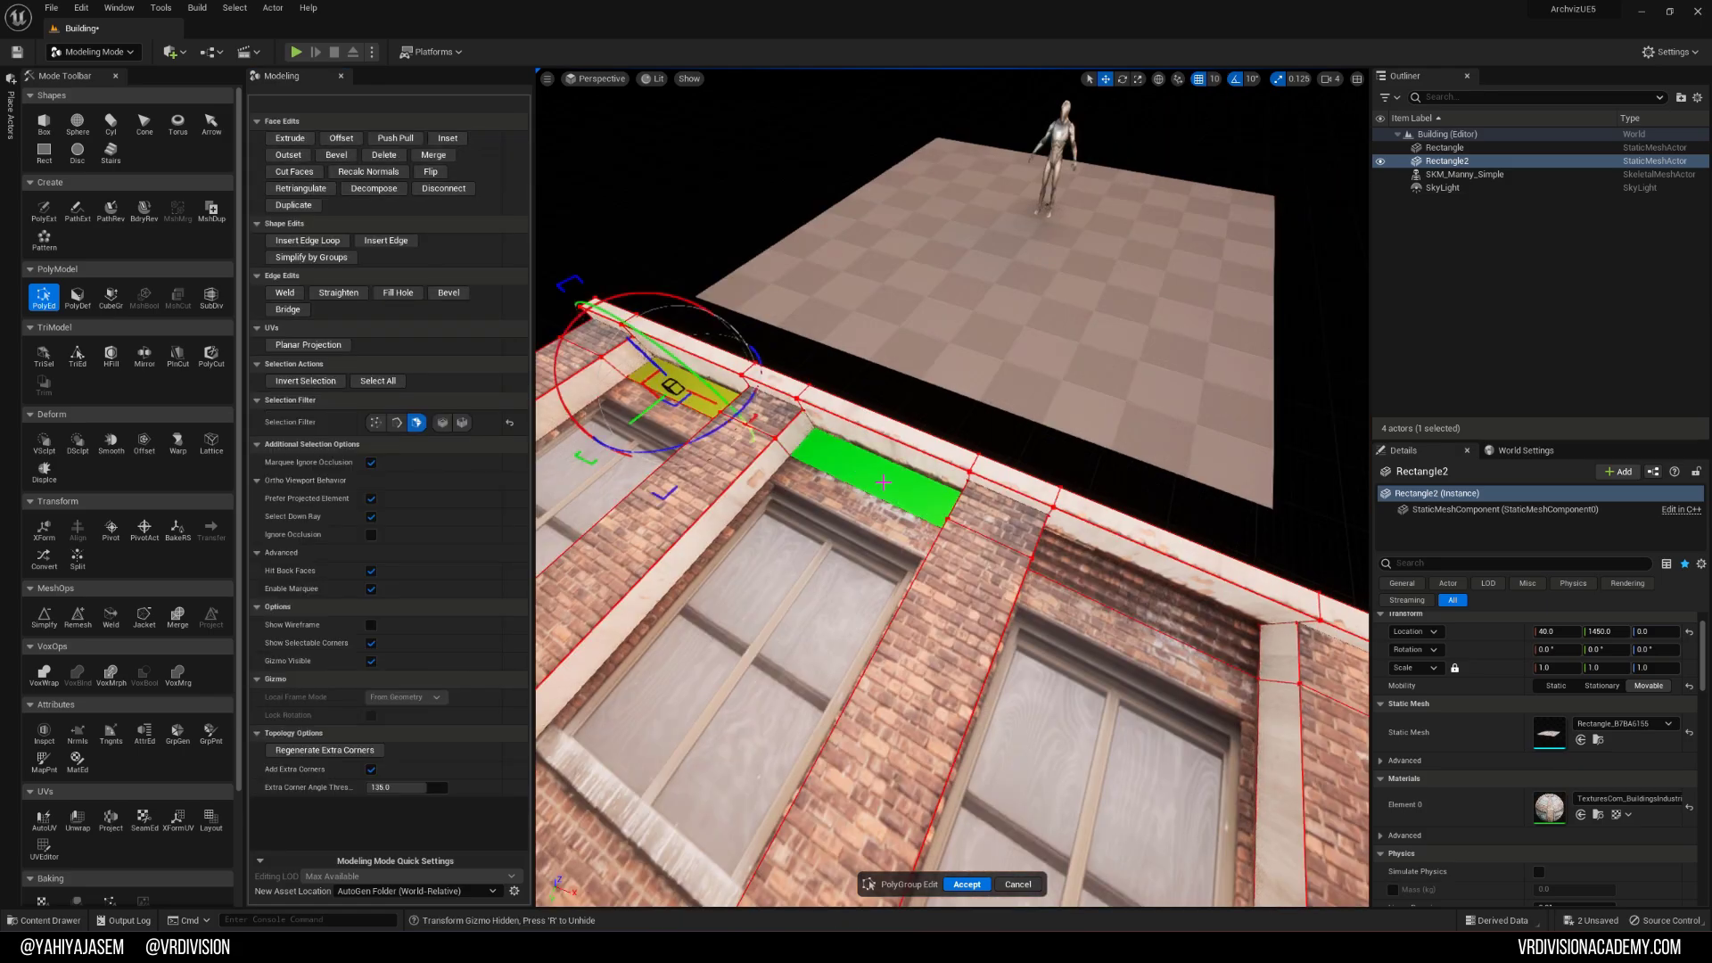
left_click(879, 473, "shift")
left_click(1146, 600, "shift")
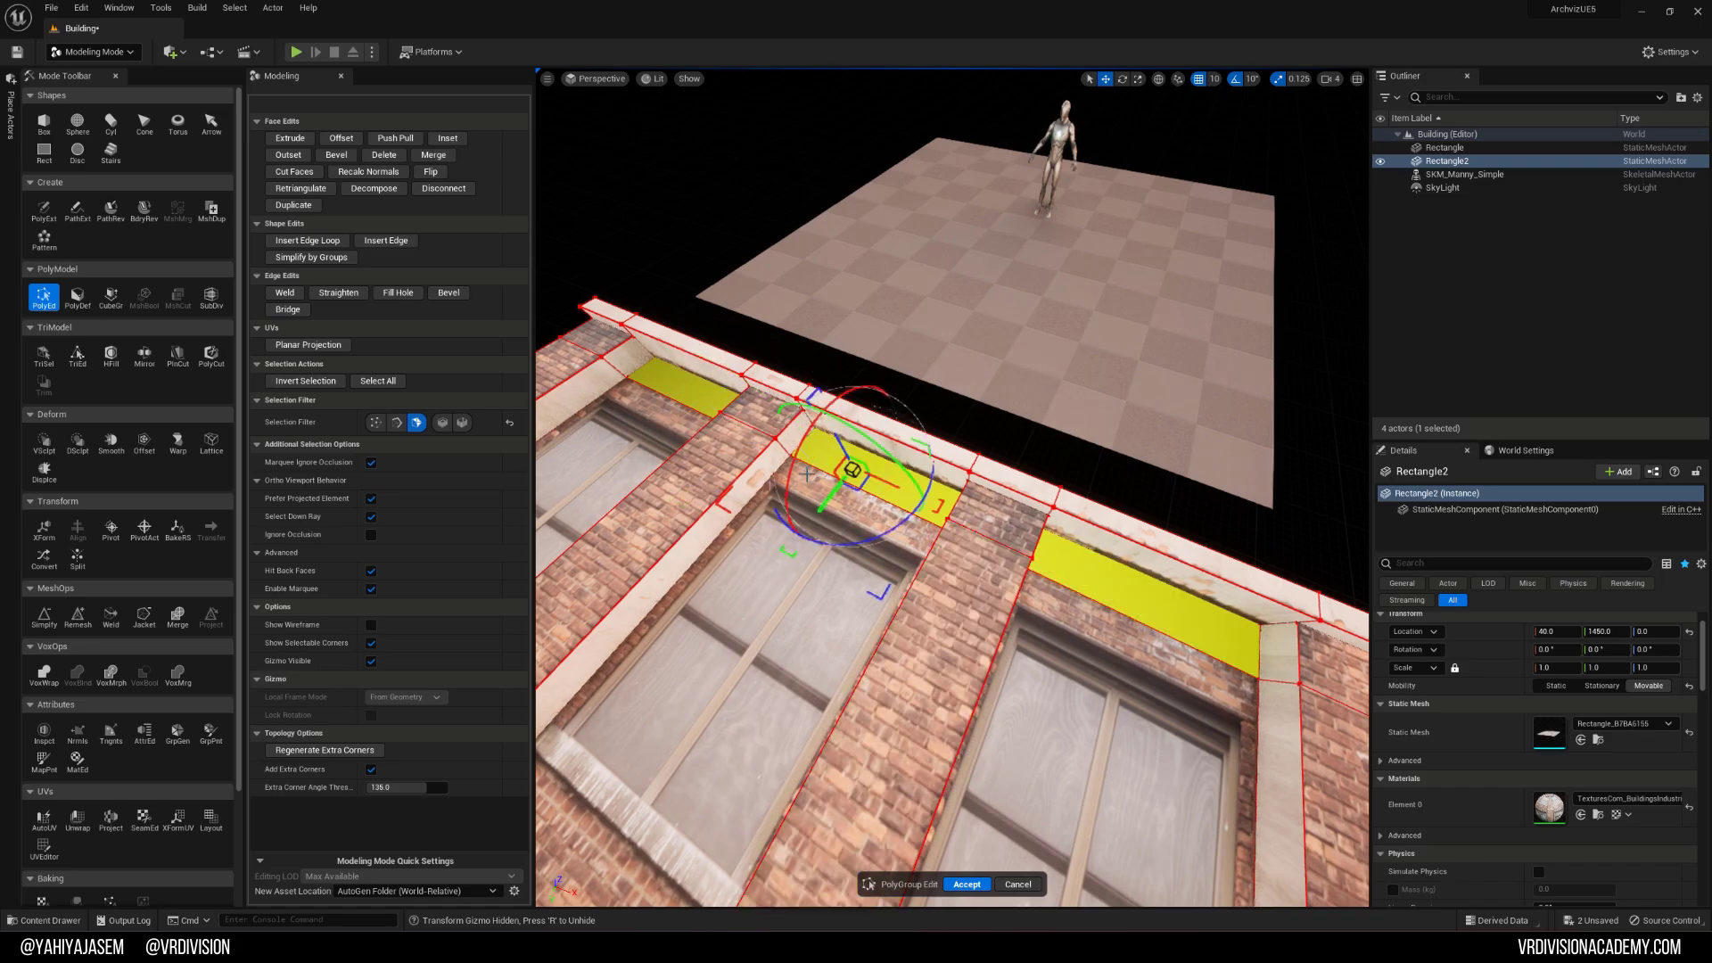
left_click(297, 139)
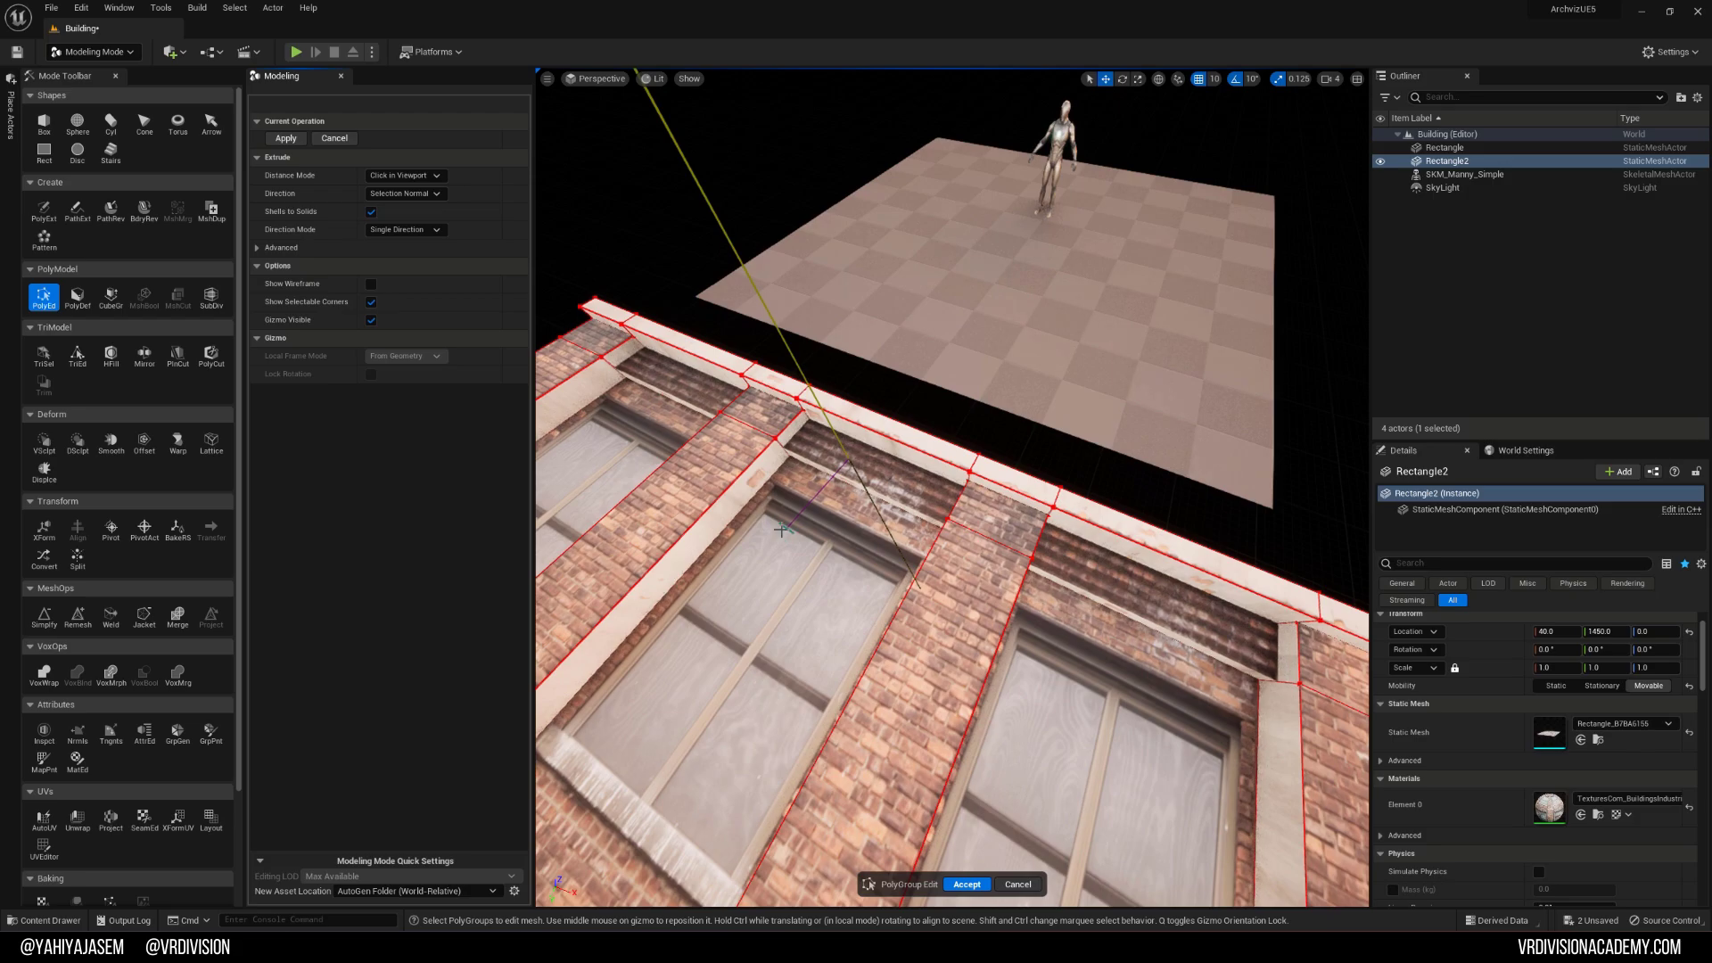
left_click(781, 530)
Step: Switch the viewport back to the Top view of the facade
right_click_drag(782, 529, 963, 560)
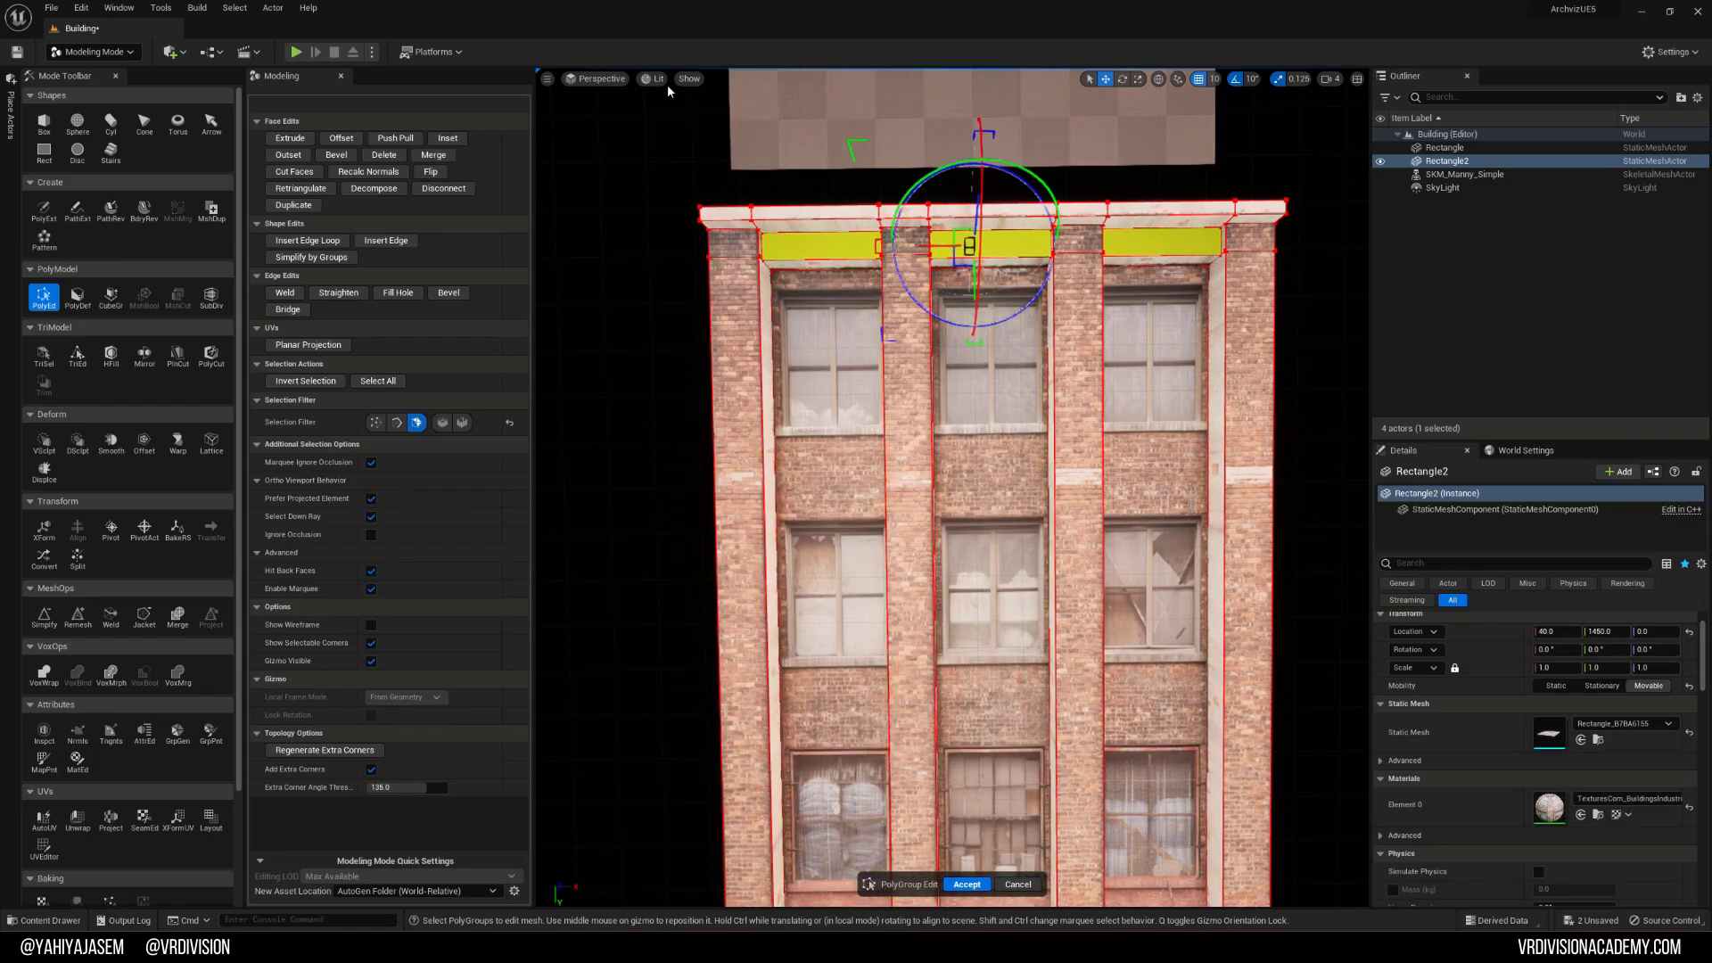
left_click(597, 79)
left_click(609, 129)
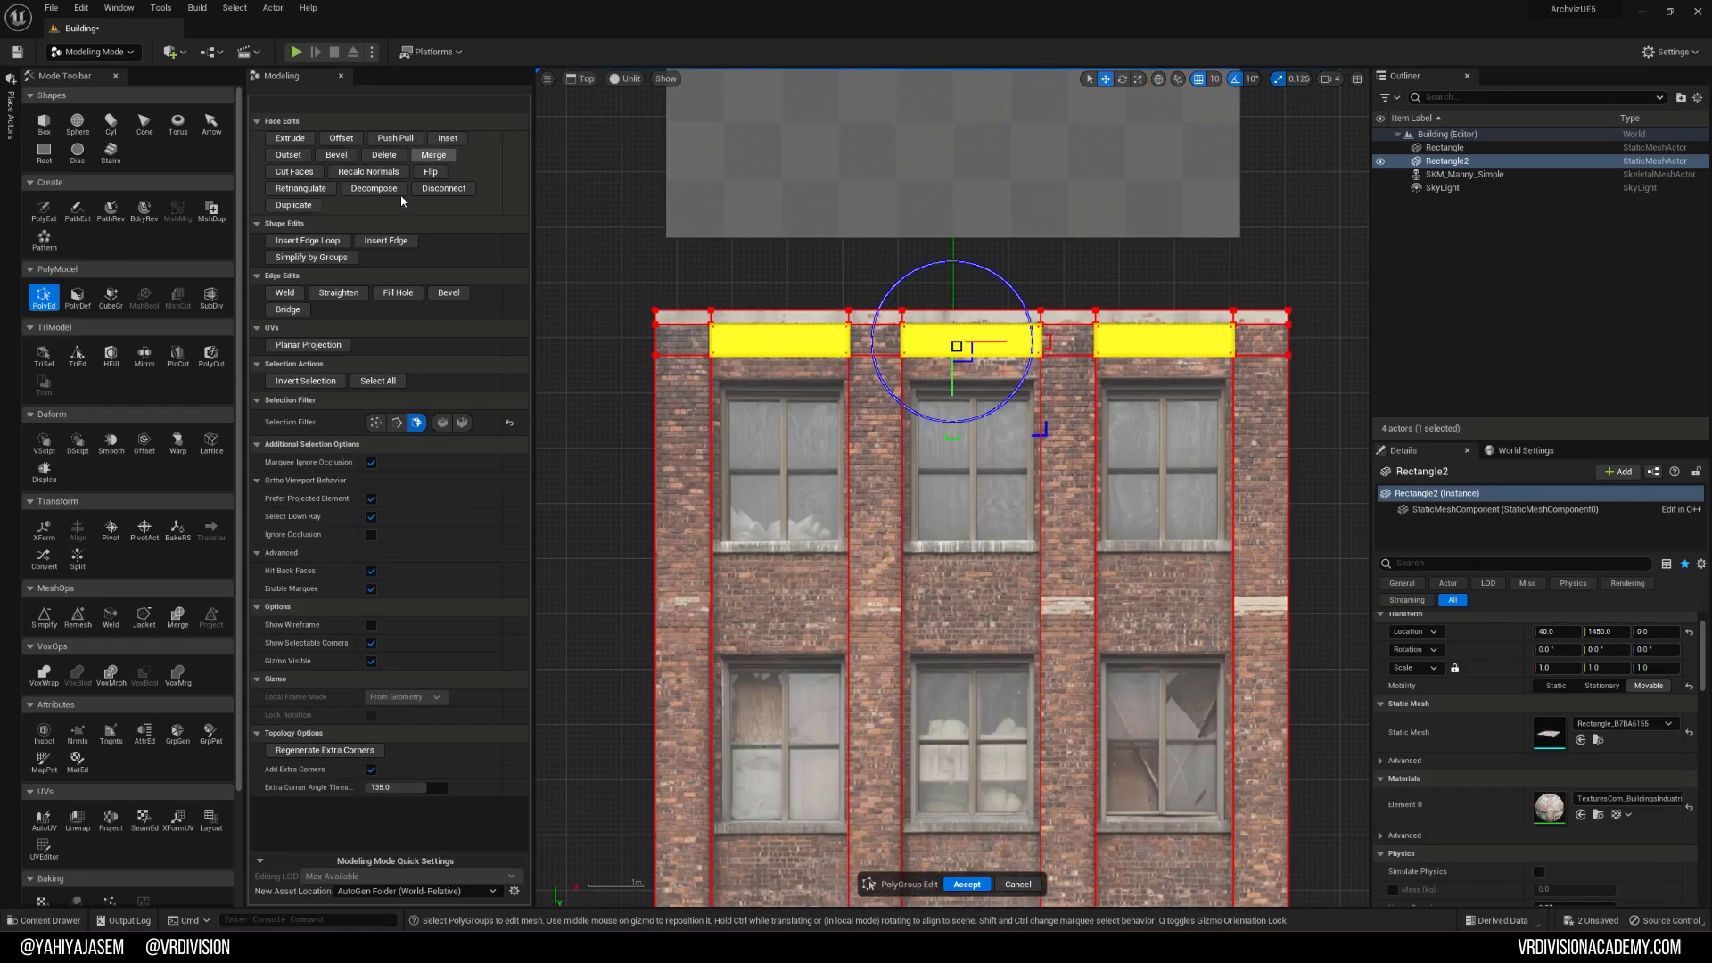
Step: Insert horizontal edge loops across the facade along the upper and lower edges of the top-floor and middle-floor window sills
left_click(305, 241)
scroll(1017, 544, "up", 5)
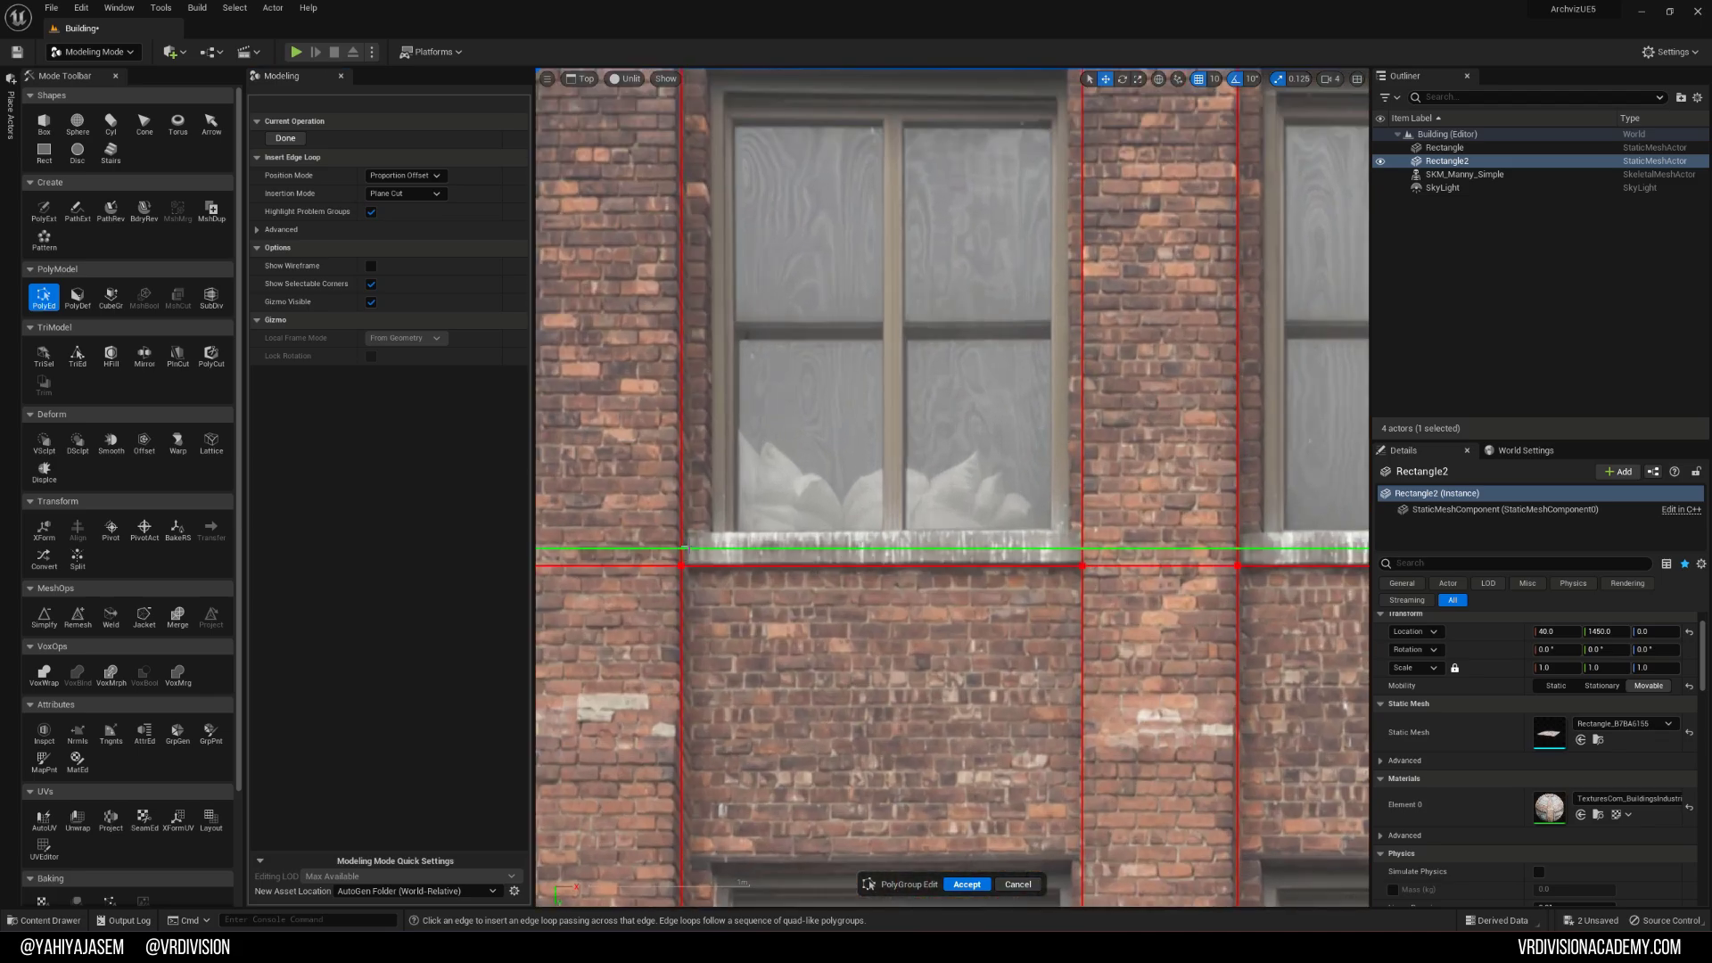
left_click(693, 532)
right_click_drag(693, 532, 750, 201)
right_click_drag(794, 678, 836, 307)
scroll(796, 643, "up", 4)
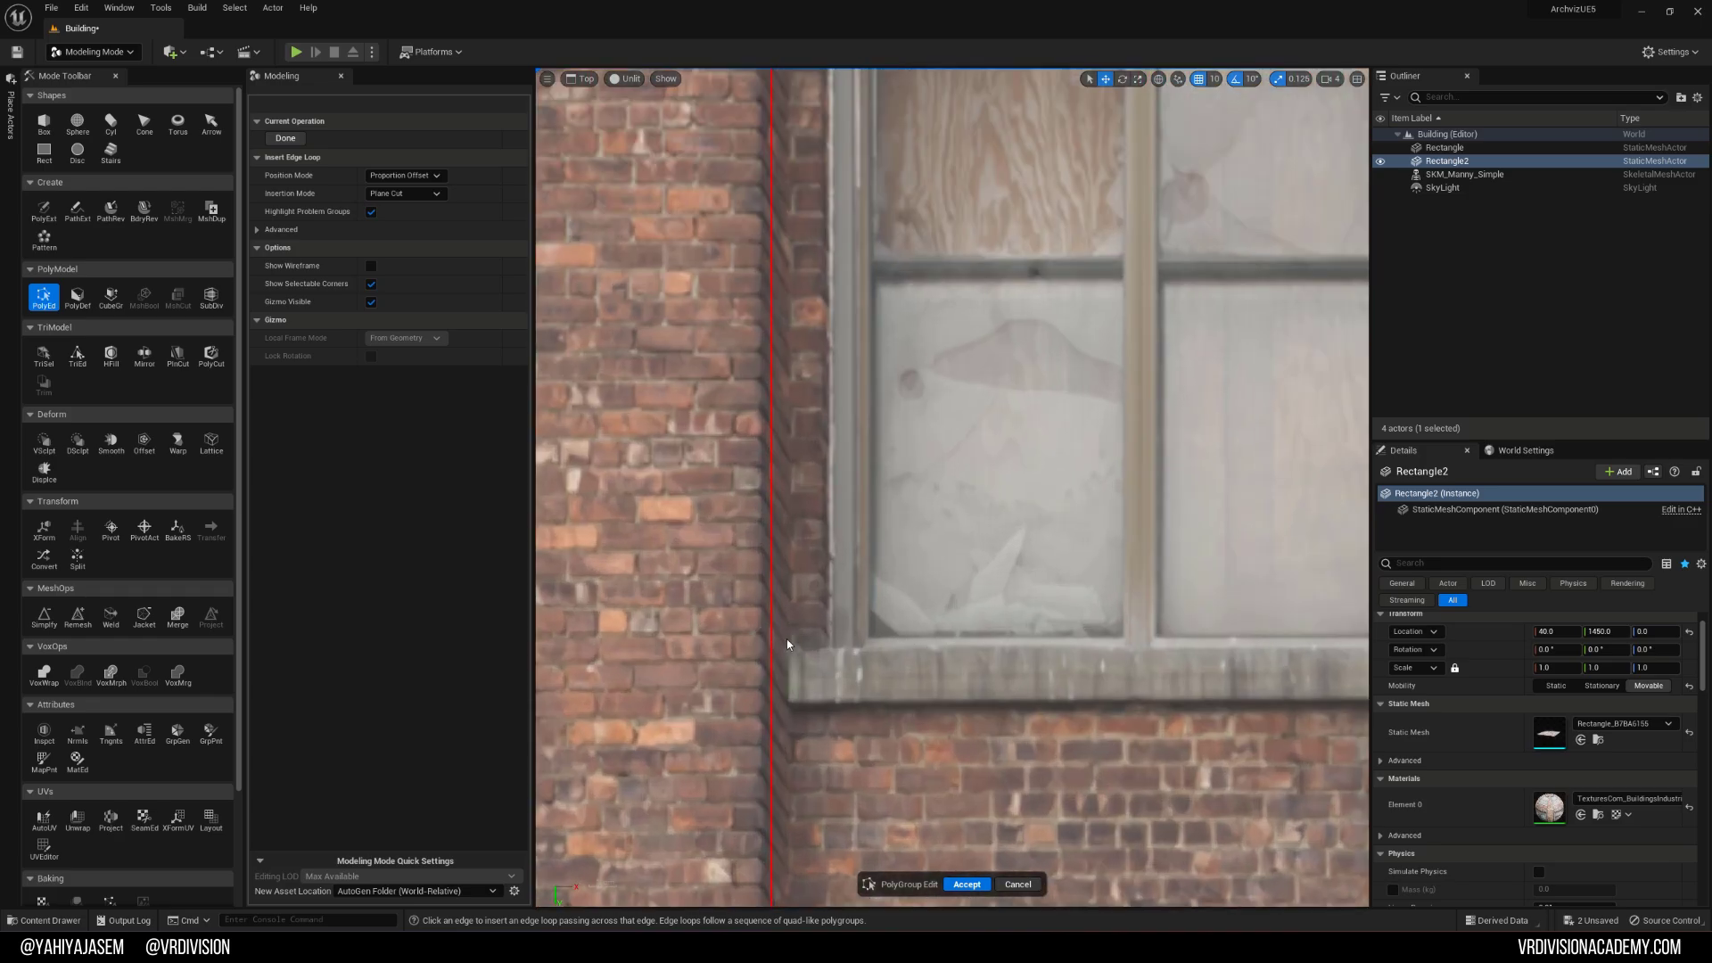
left_click(771, 706)
scroll(772, 706, "down", 6)
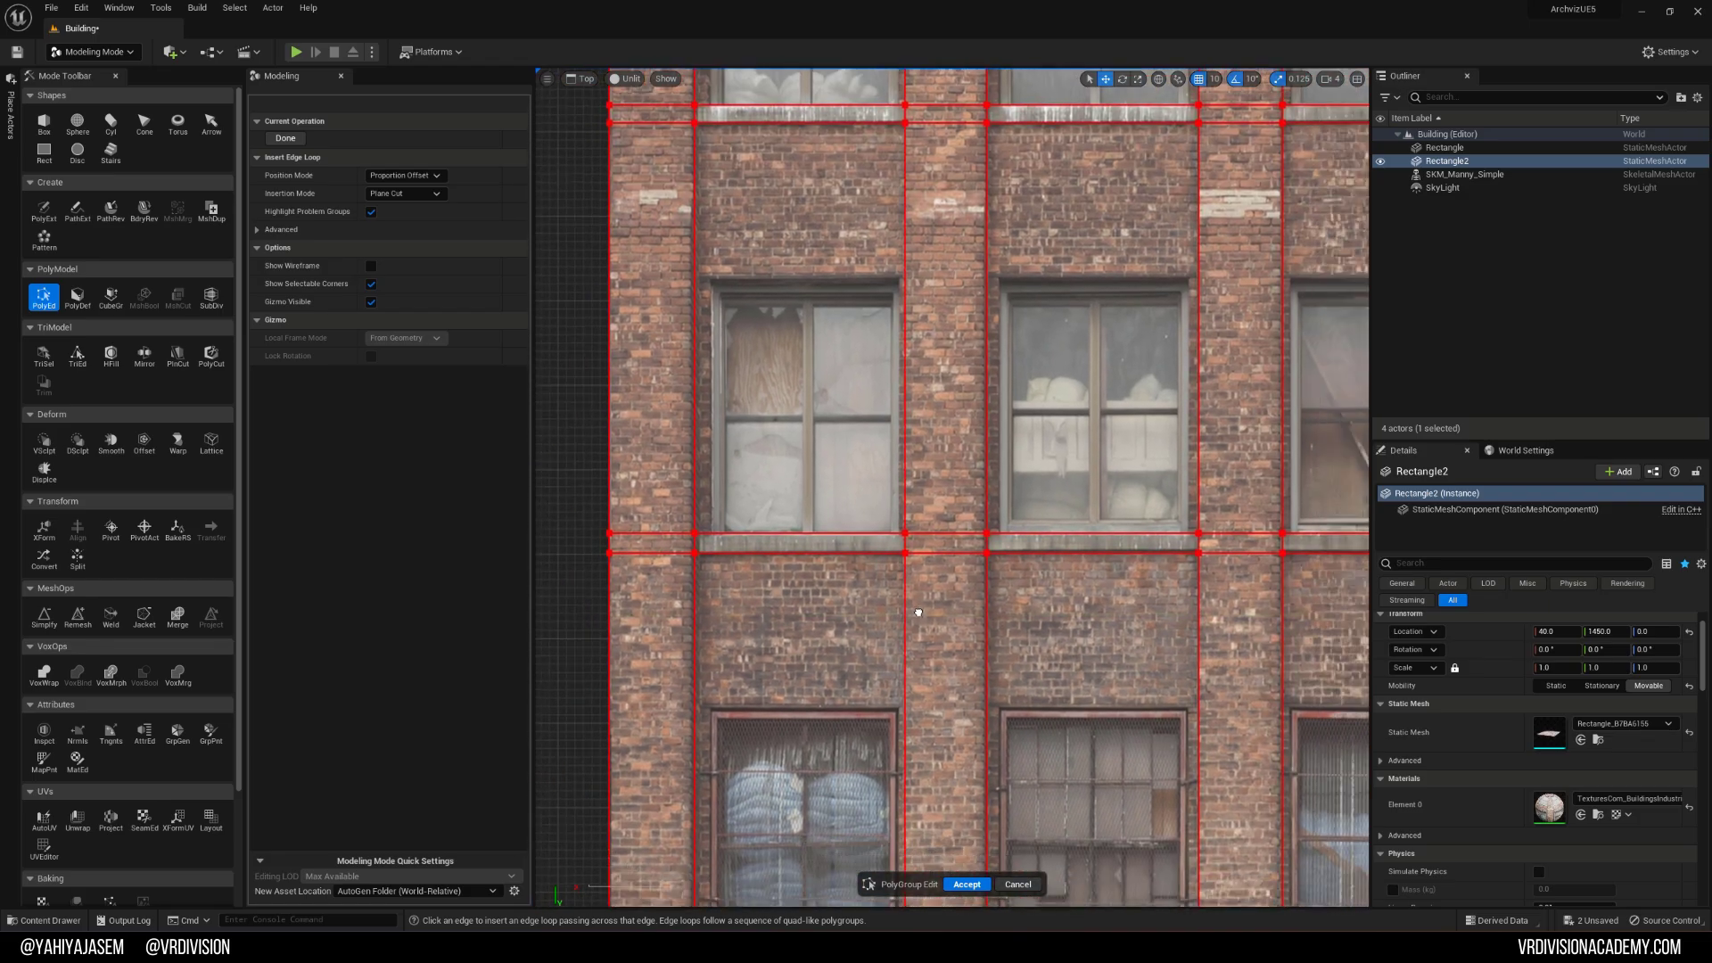
Step: Insert horizontal edge loops just above the ground-floor windows and along the upper and lower edges of their sills
scroll(1113, 242, "up", 3)
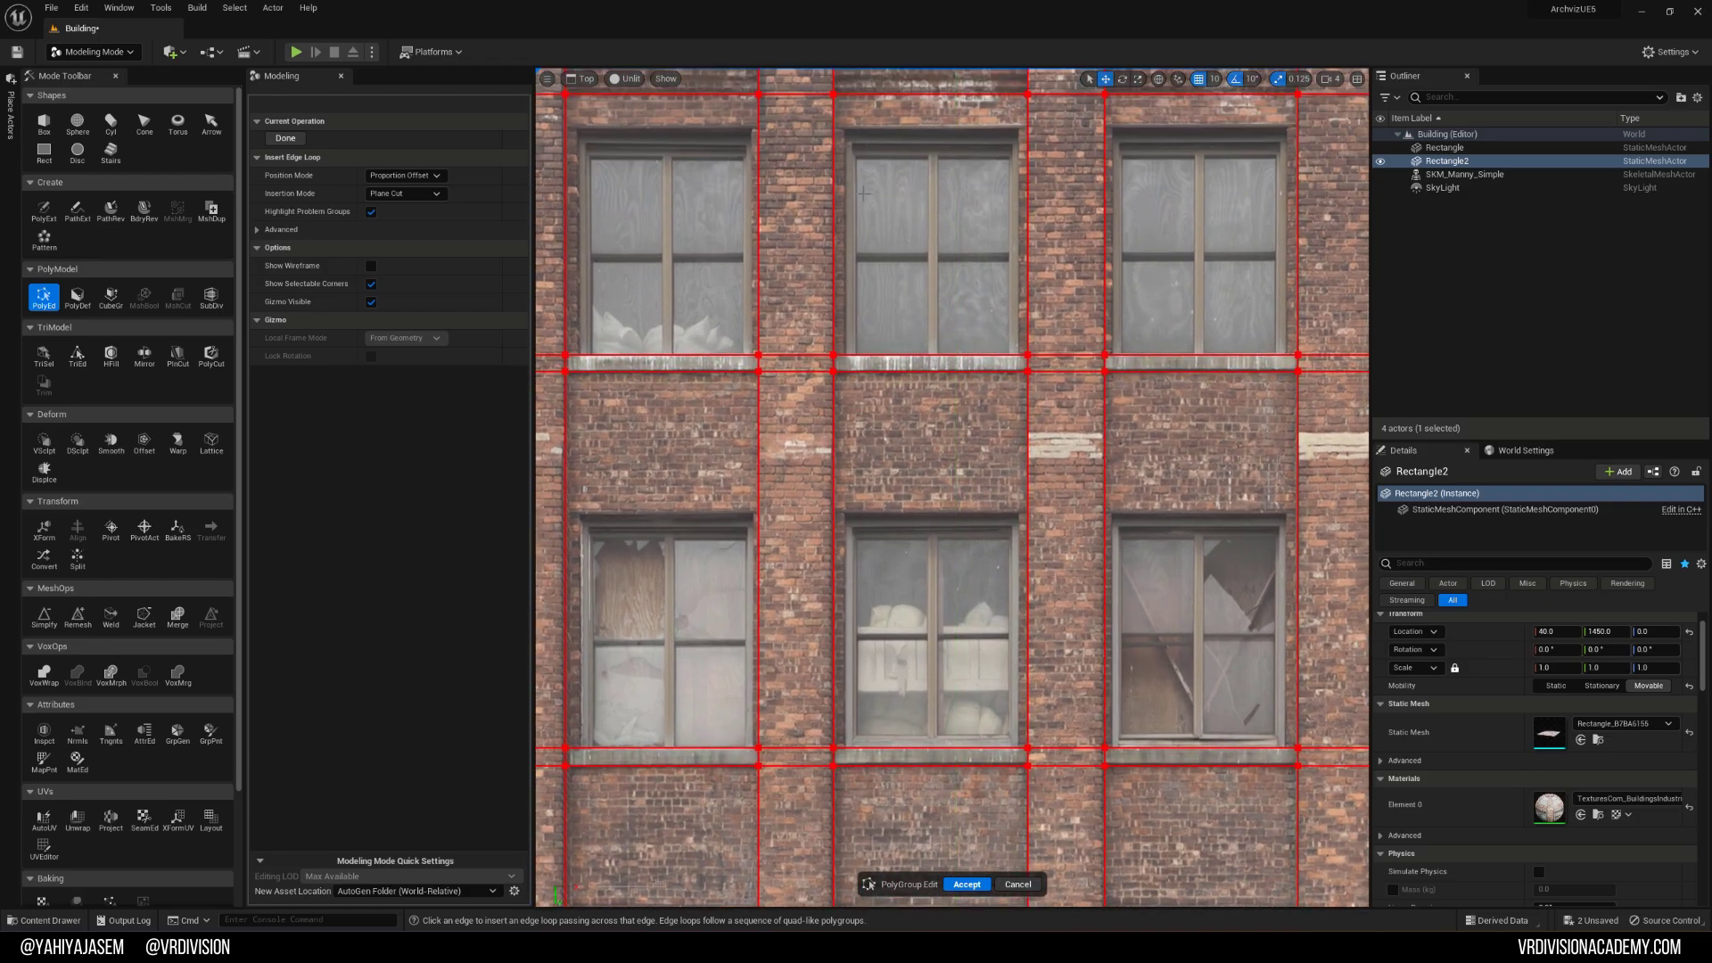
scroll(890, 256, "up", 5)
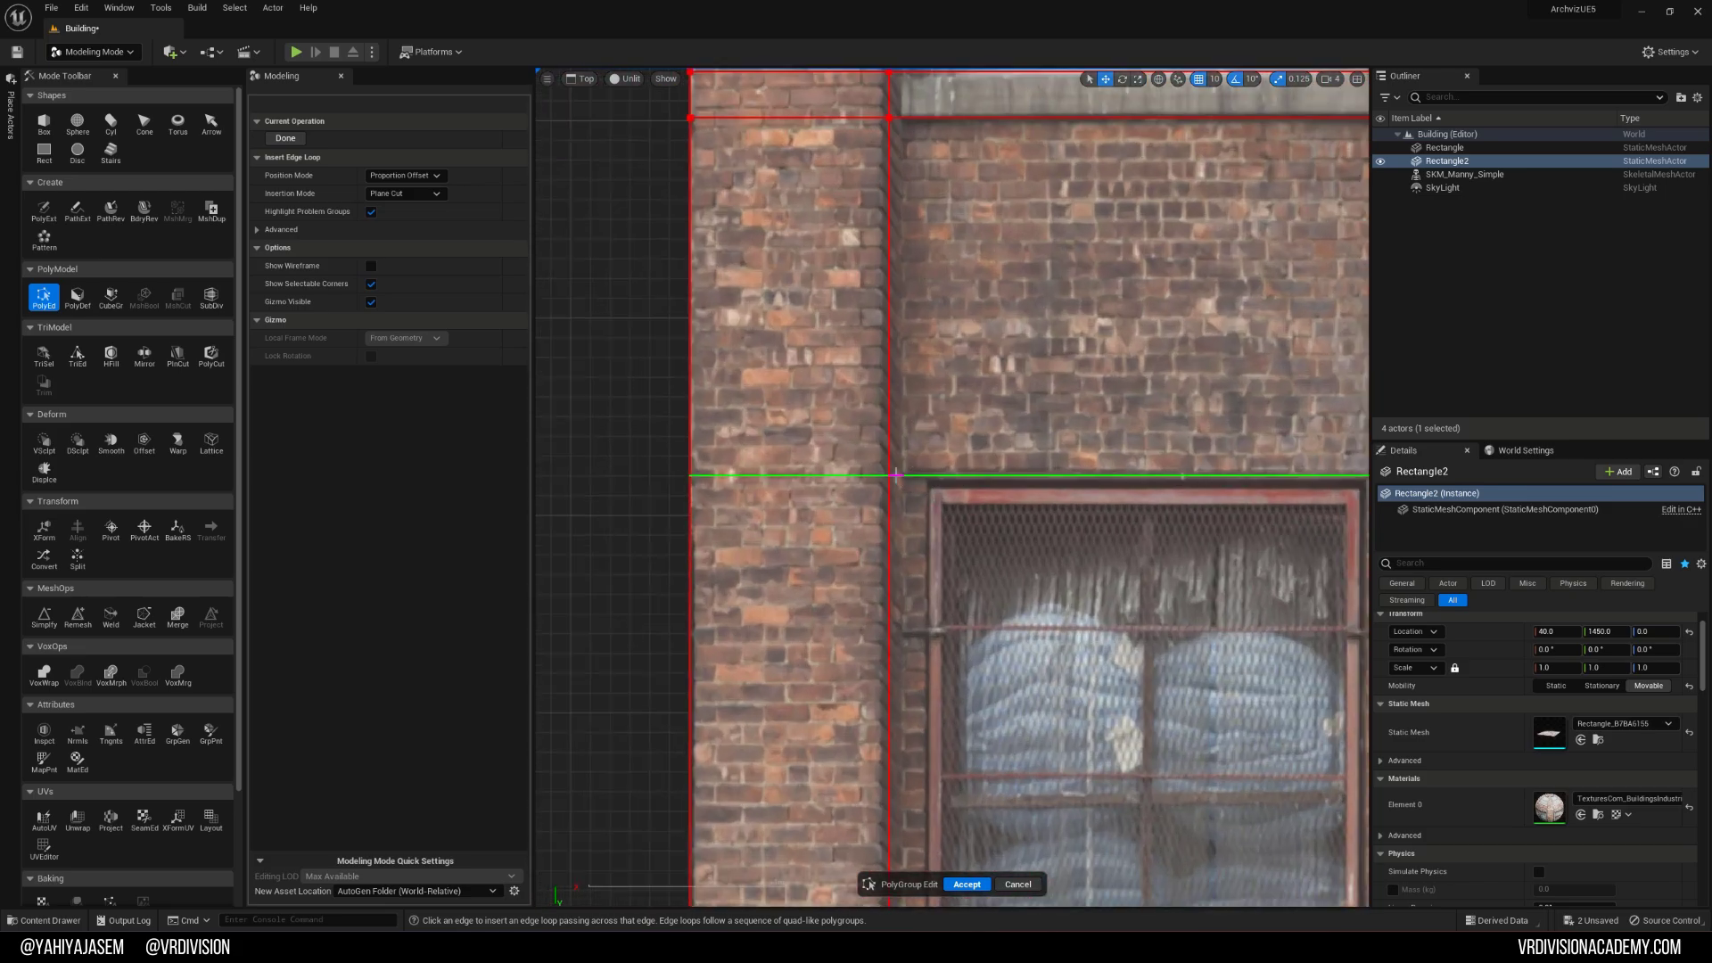
left_click(896, 475)
right_click_drag(918, 585, 933, 753)
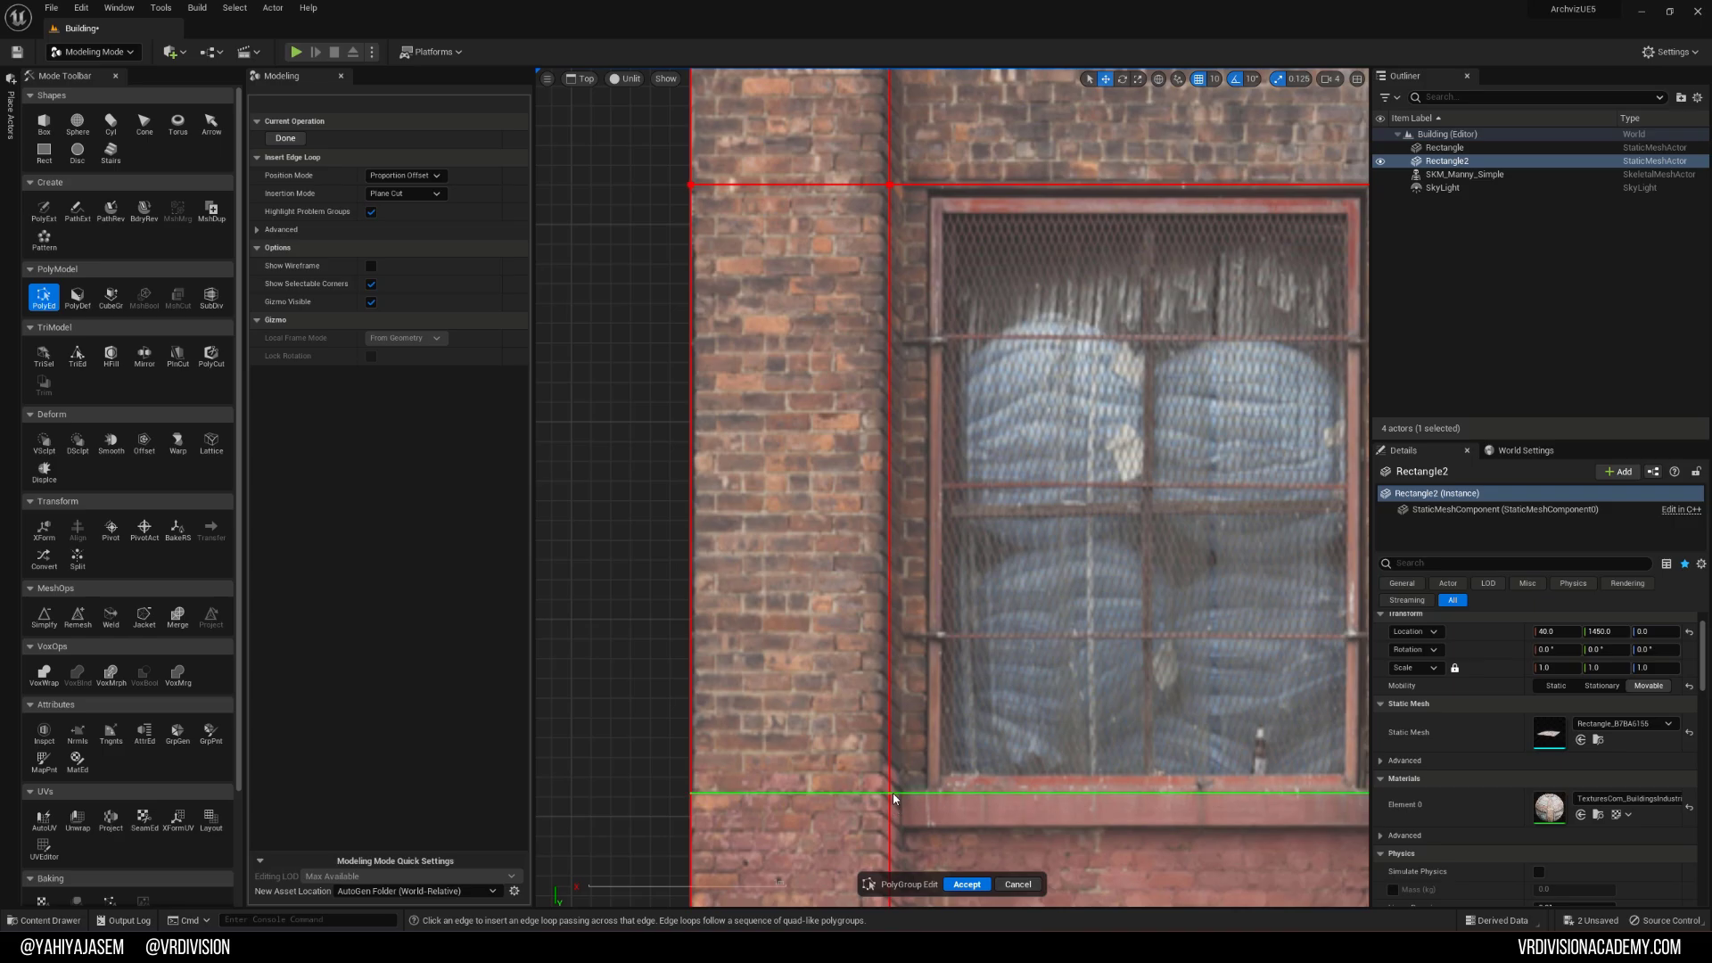
left_click(897, 834)
scroll(1022, 518, "down", 6)
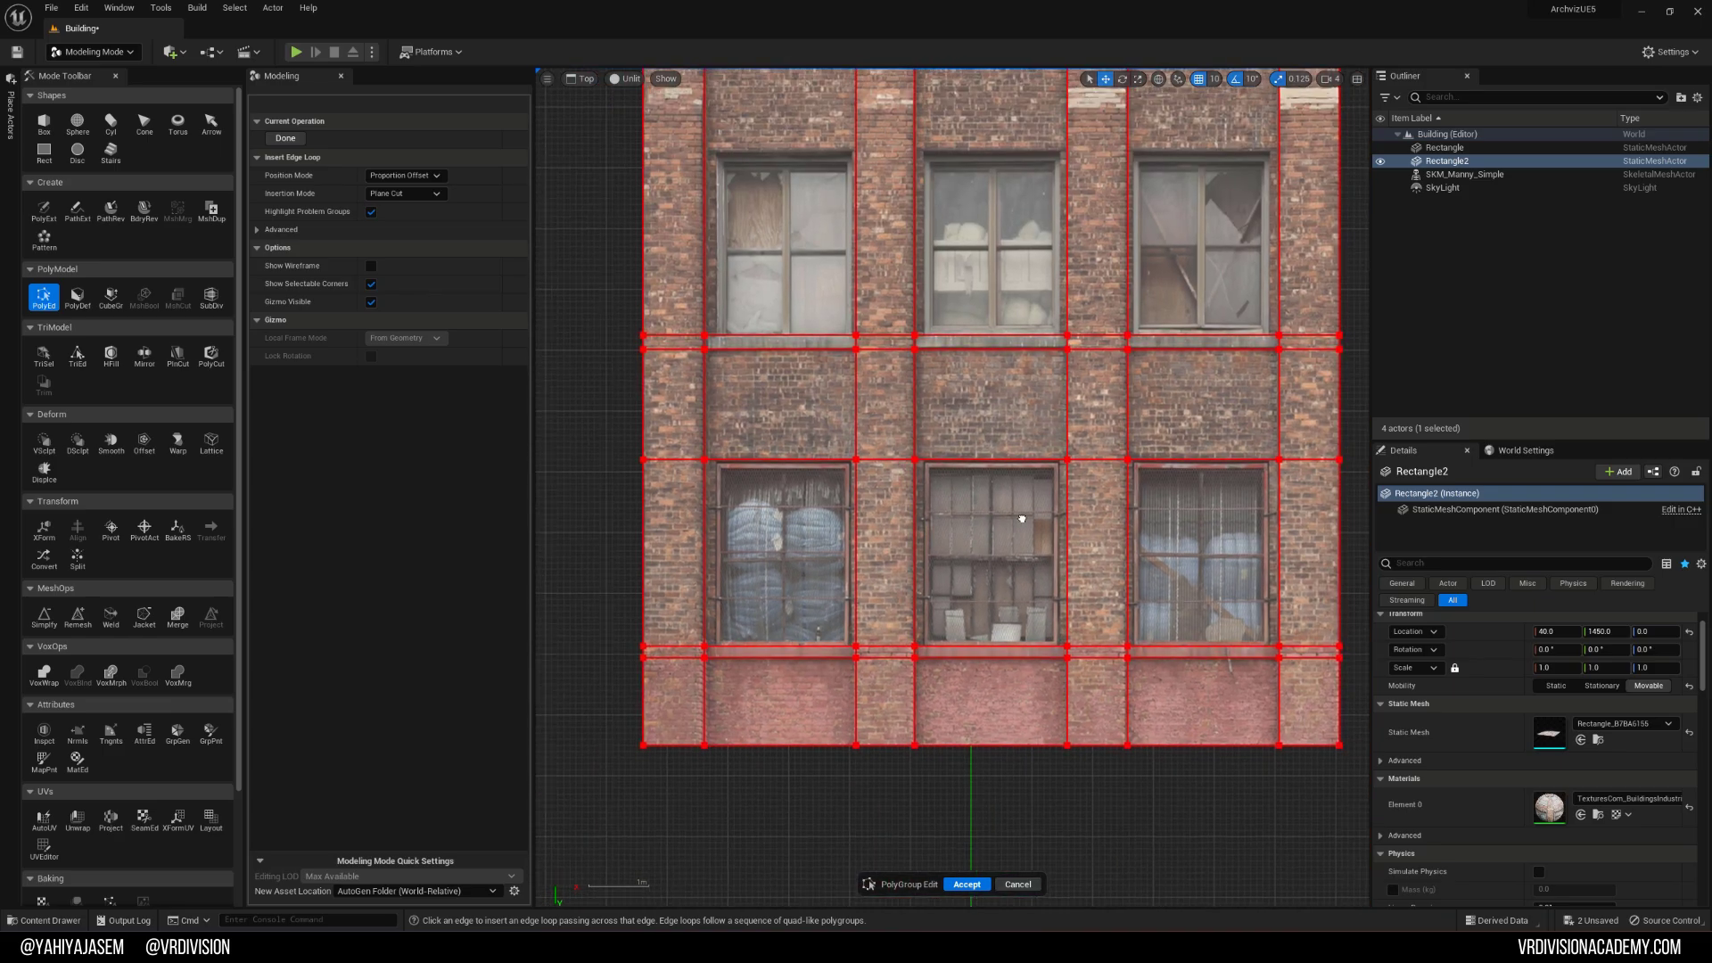
Step: Insert horizontal edge loops across the facade just above the middle-floor windows and just above the top-floor windows
right_click_drag(1022, 518, 927, 541)
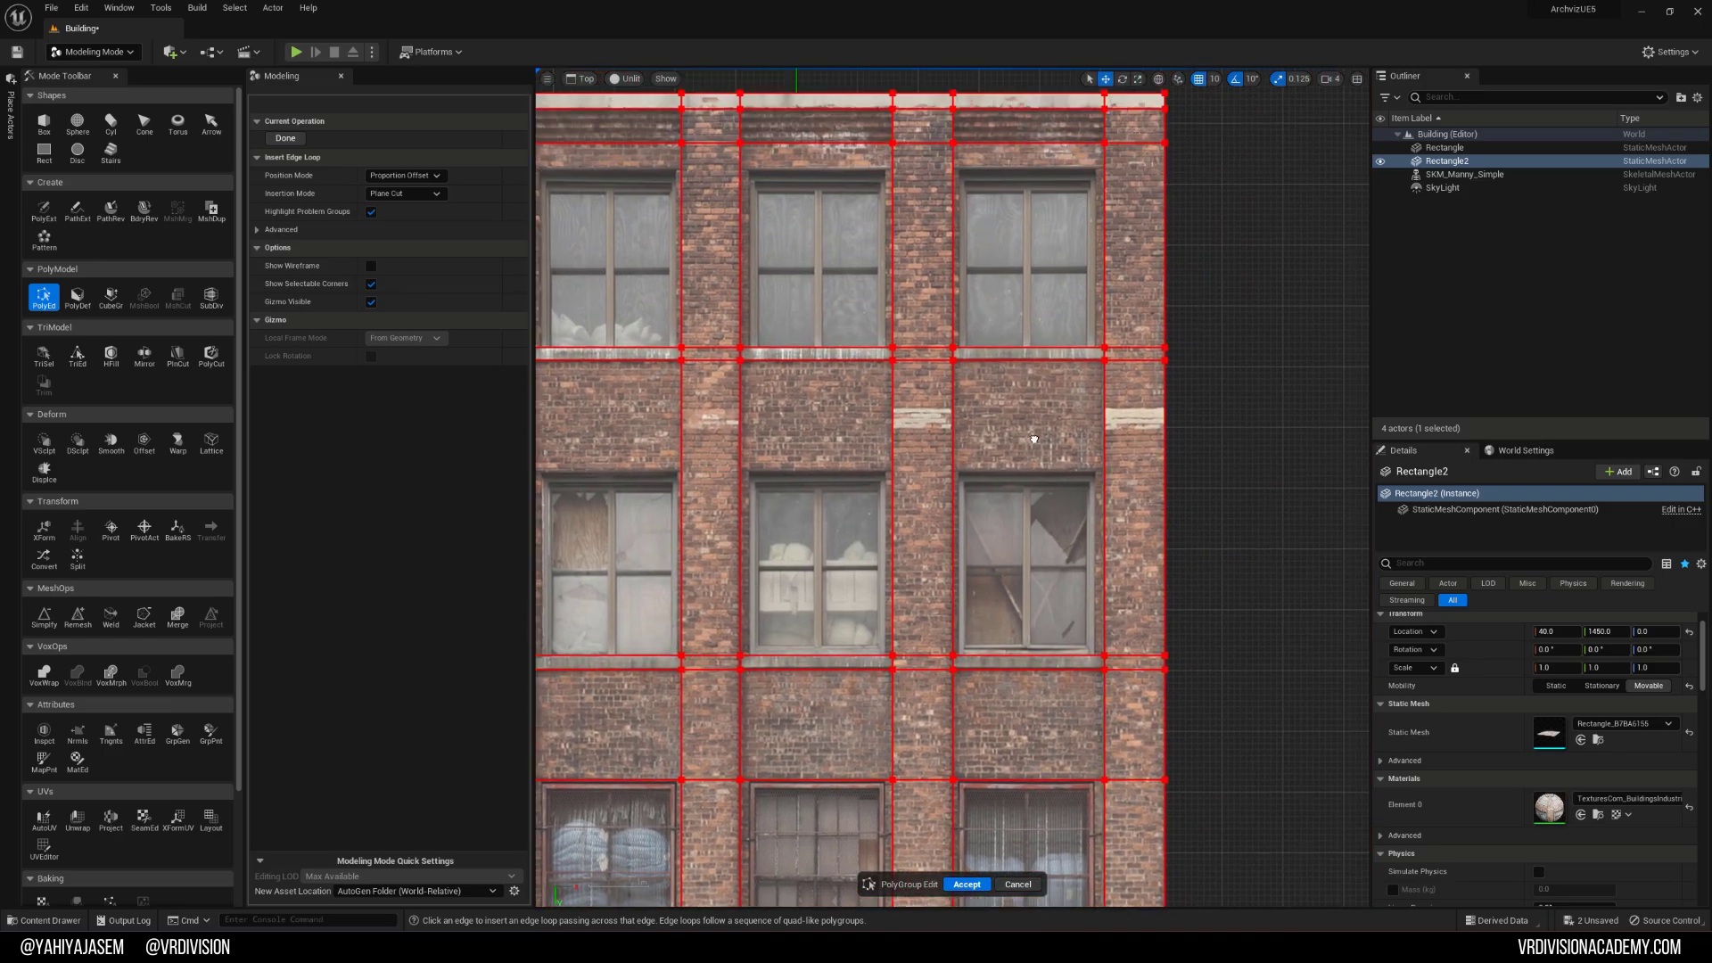
scroll(928, 542, "up", 6)
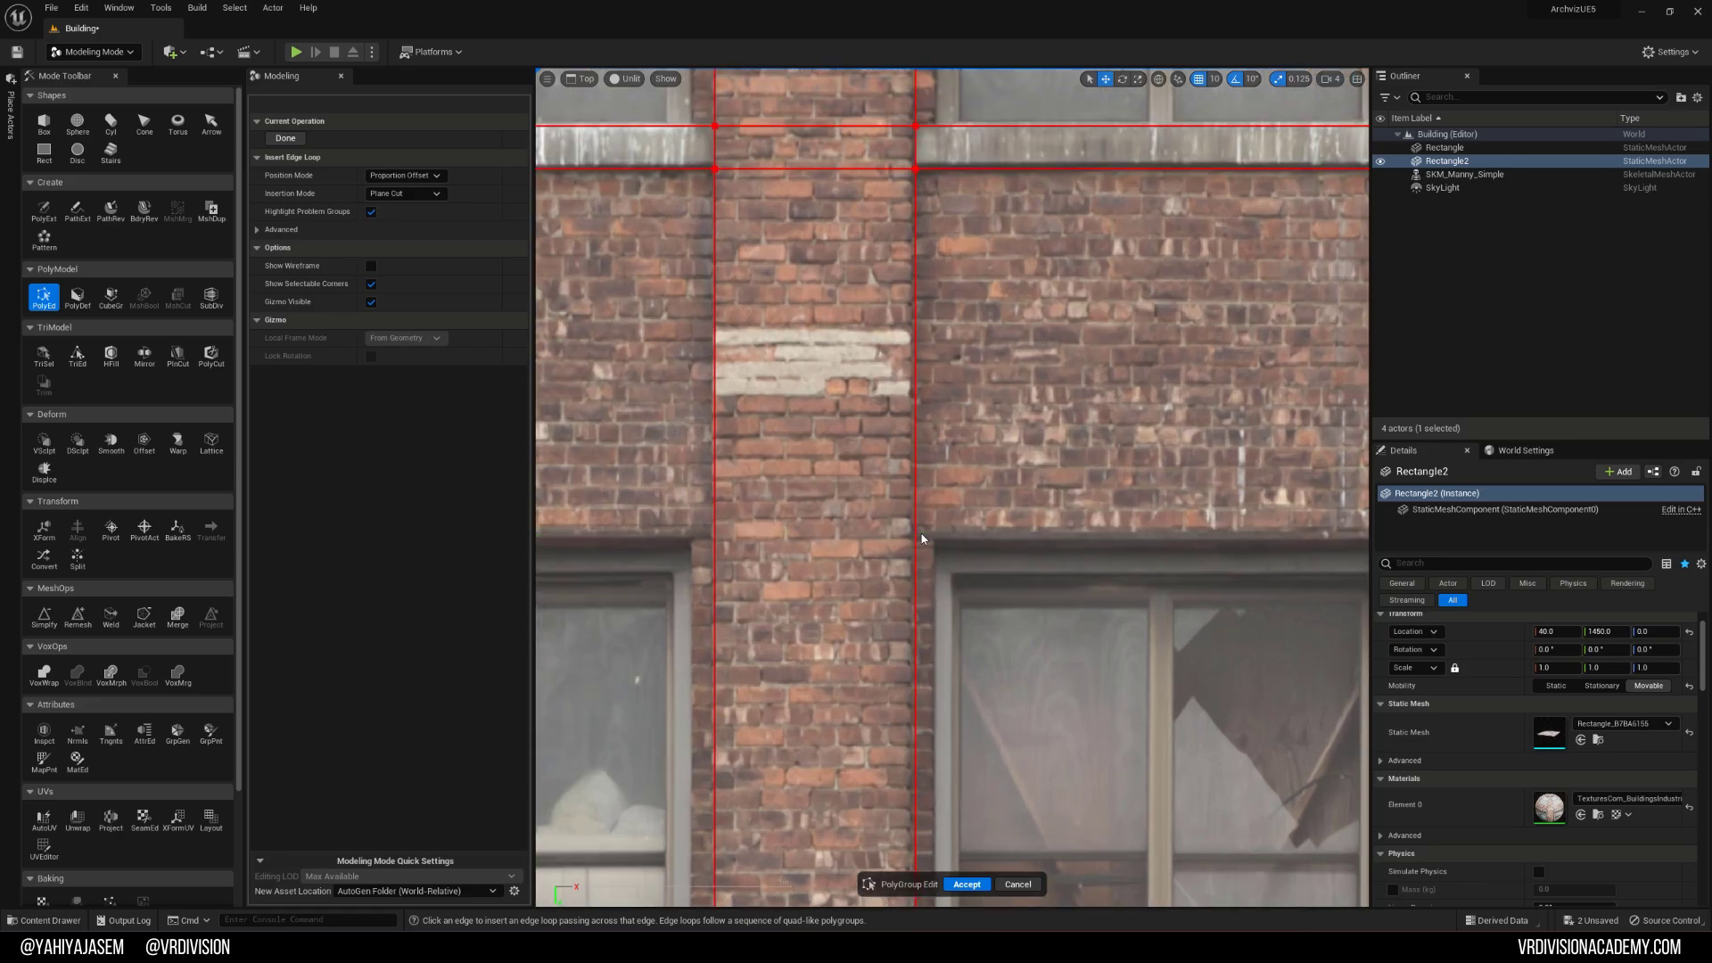
left_click(922, 537)
scroll(928, 544, "down", 3)
right_click_drag(933, 615, 985, 264)
right_click_drag(1015, 856, 993, 635)
scroll(996, 637, "up", 1)
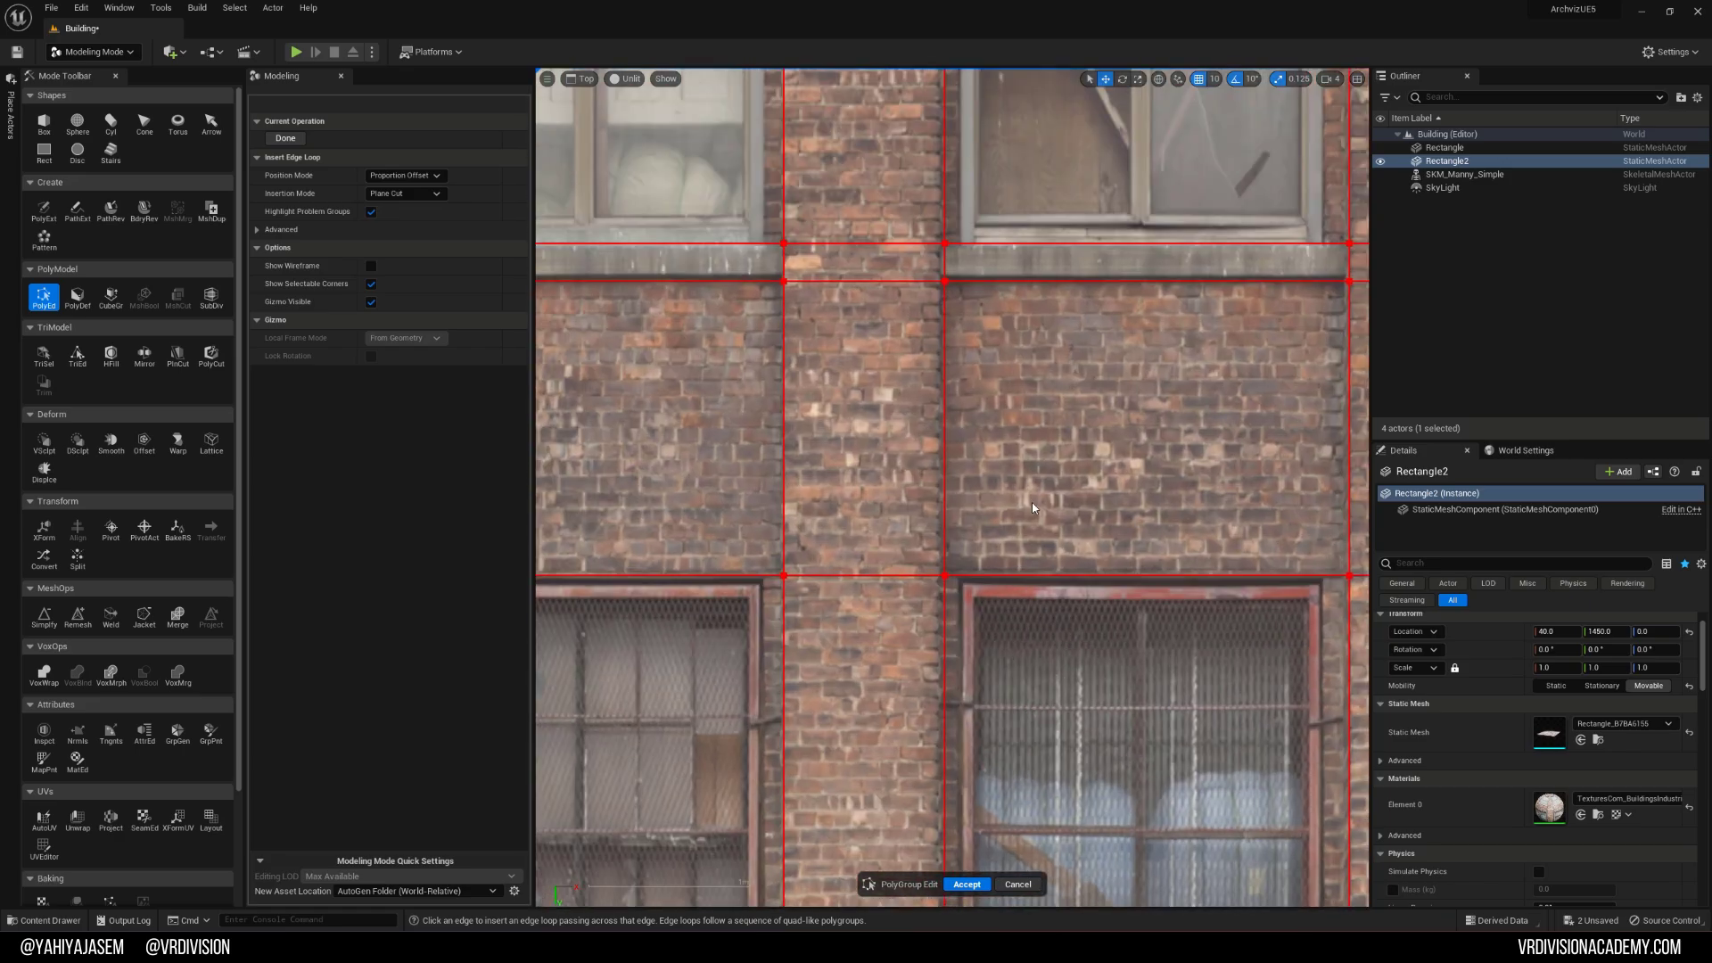
scroll(1032, 507, "down", 5)
right_click_drag(1010, 223, 1025, 871)
scroll(1020, 442, "up", 4)
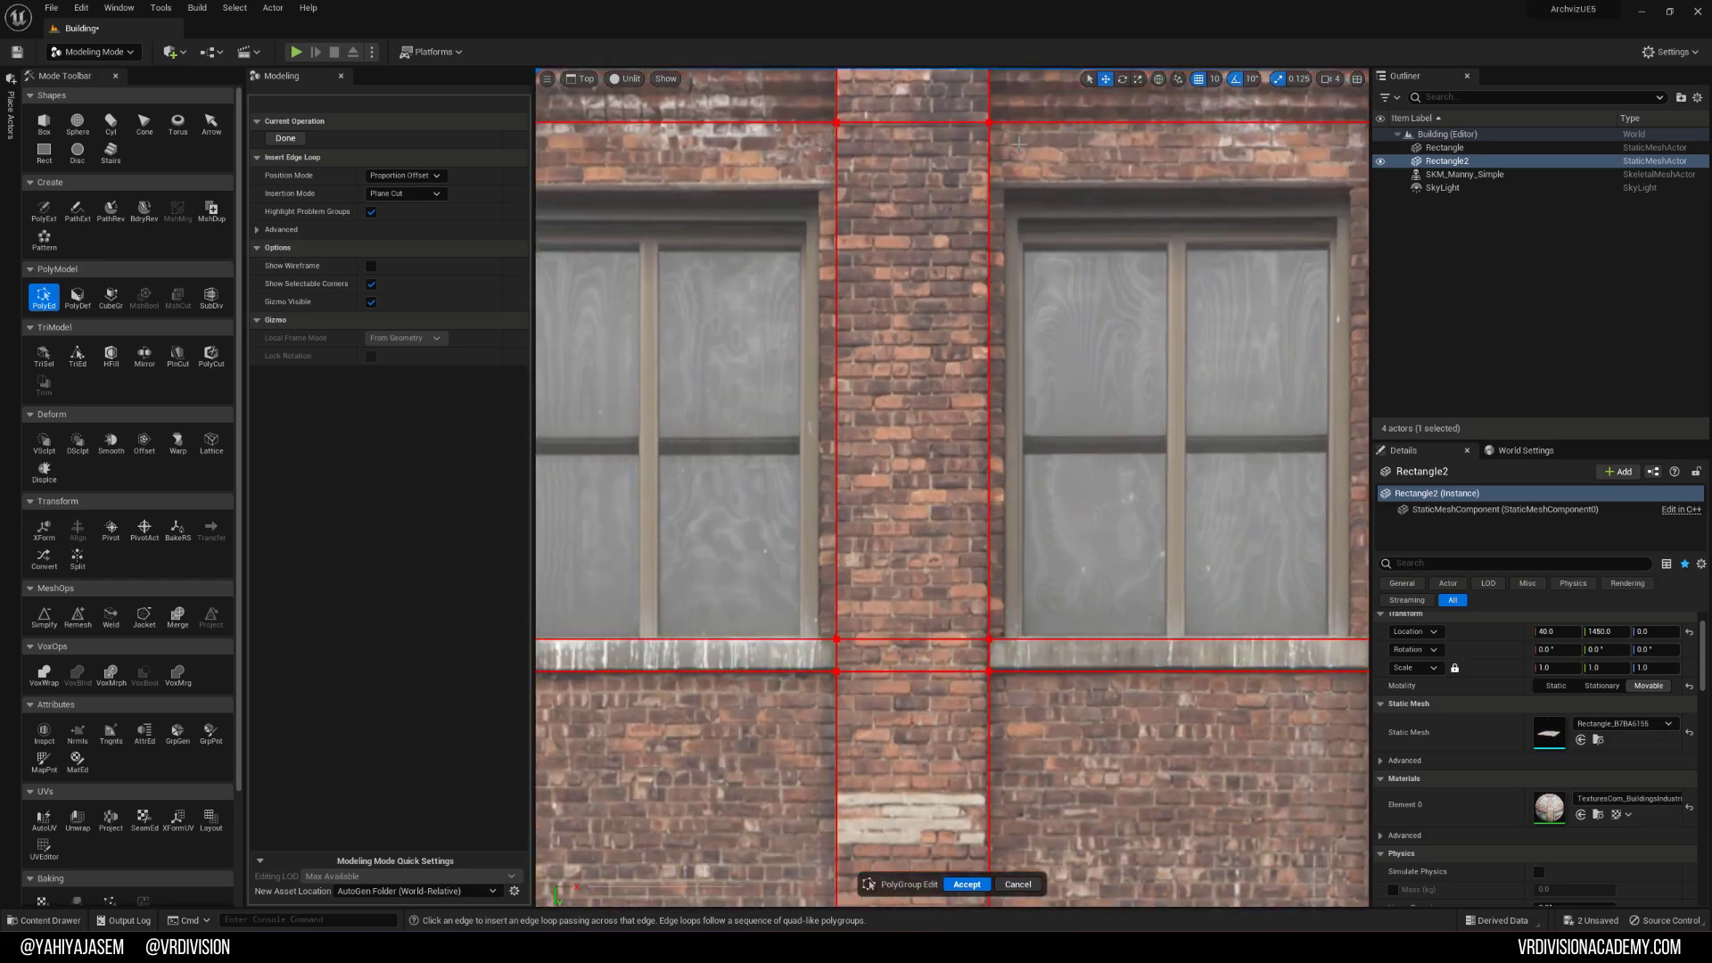
scroll(998, 189, "down", 4)
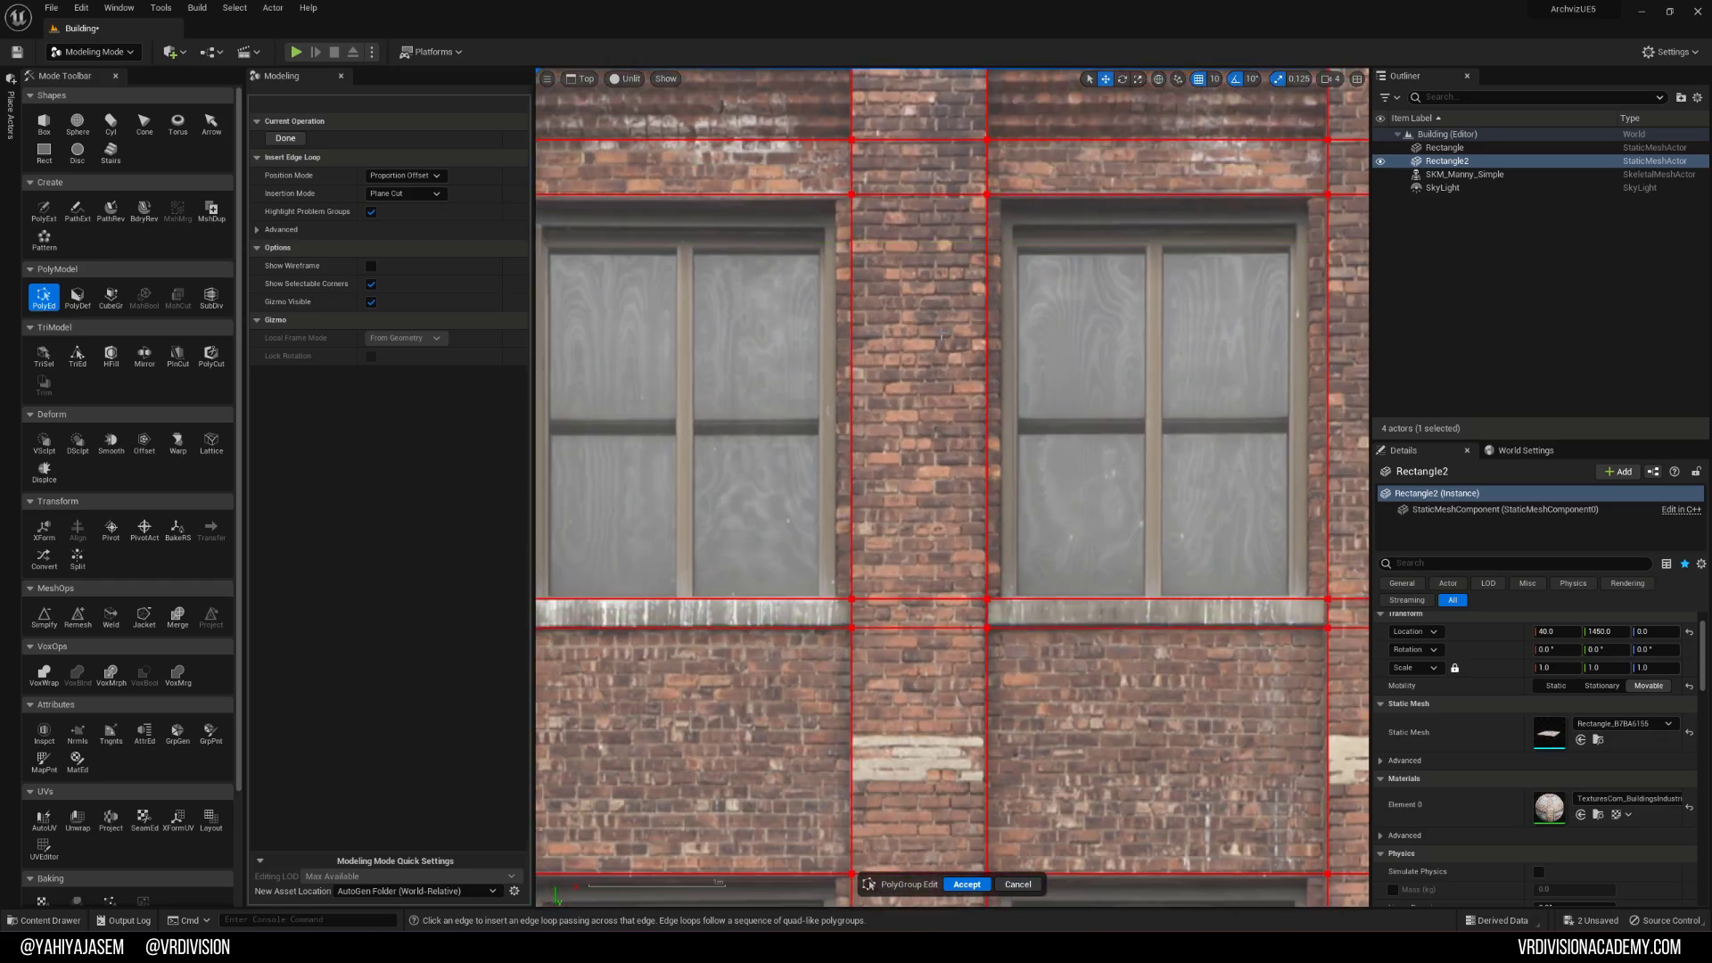
Step: Insert a vertical edge loop along the inner side of the right-hand window column, and finish the edge loop operation
right_click_drag(731, 714, 864, 681)
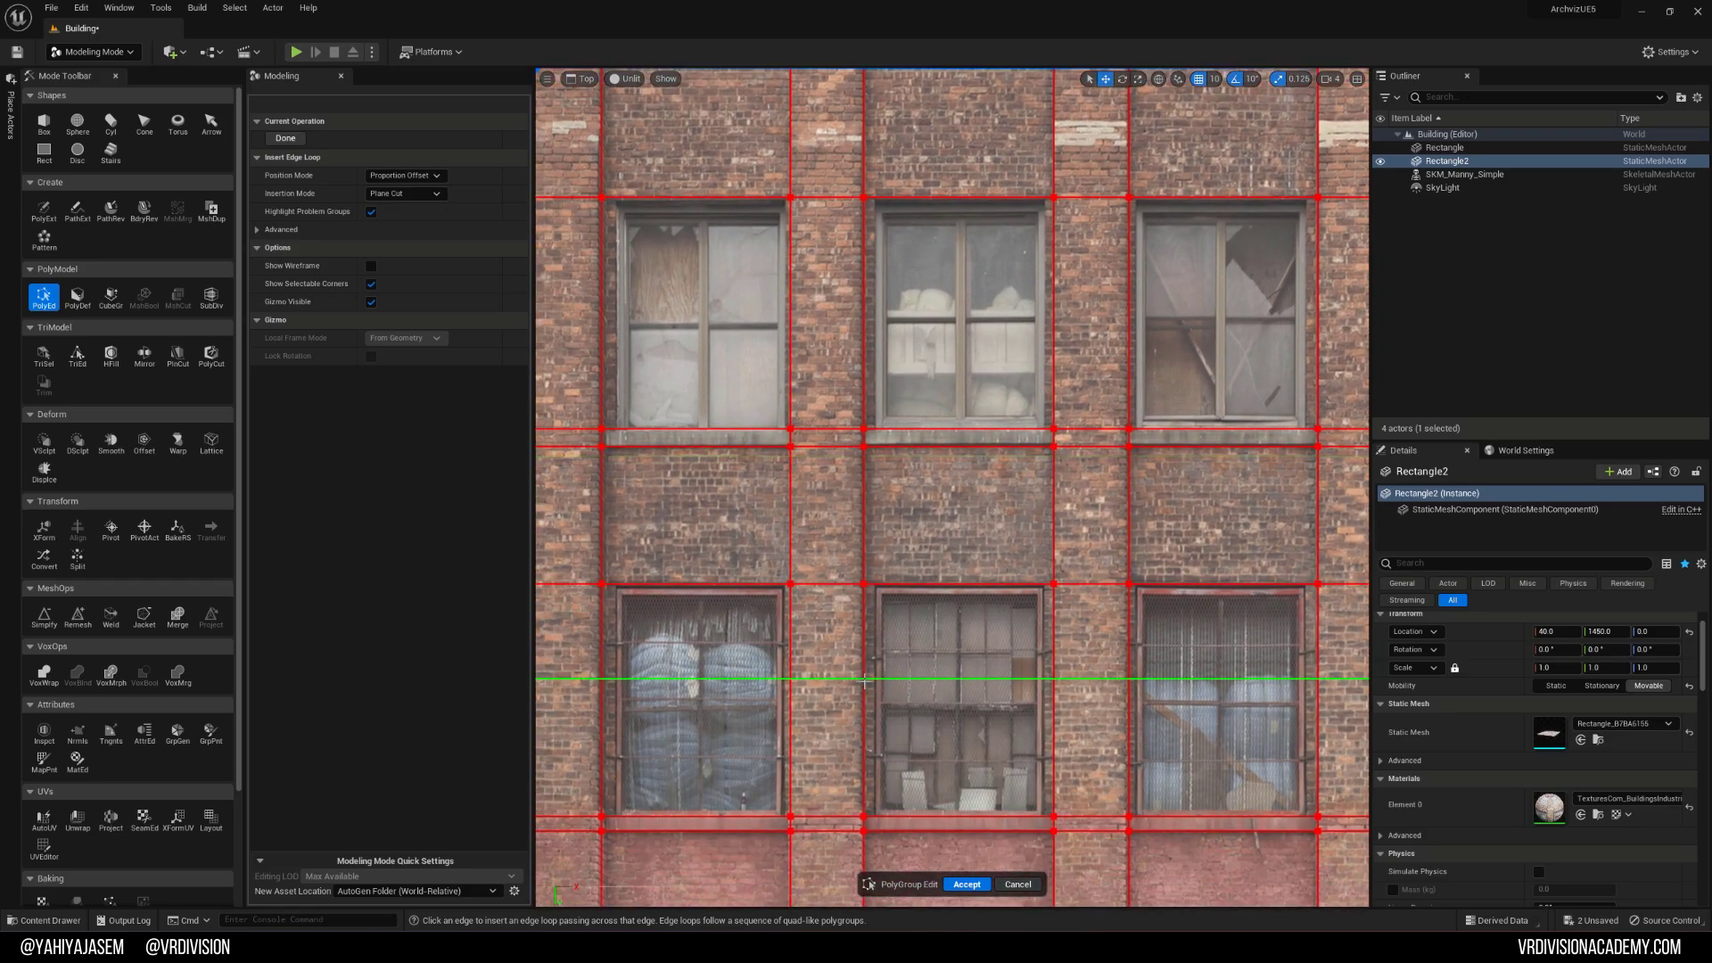
right_click_drag(941, 730, 879, 719)
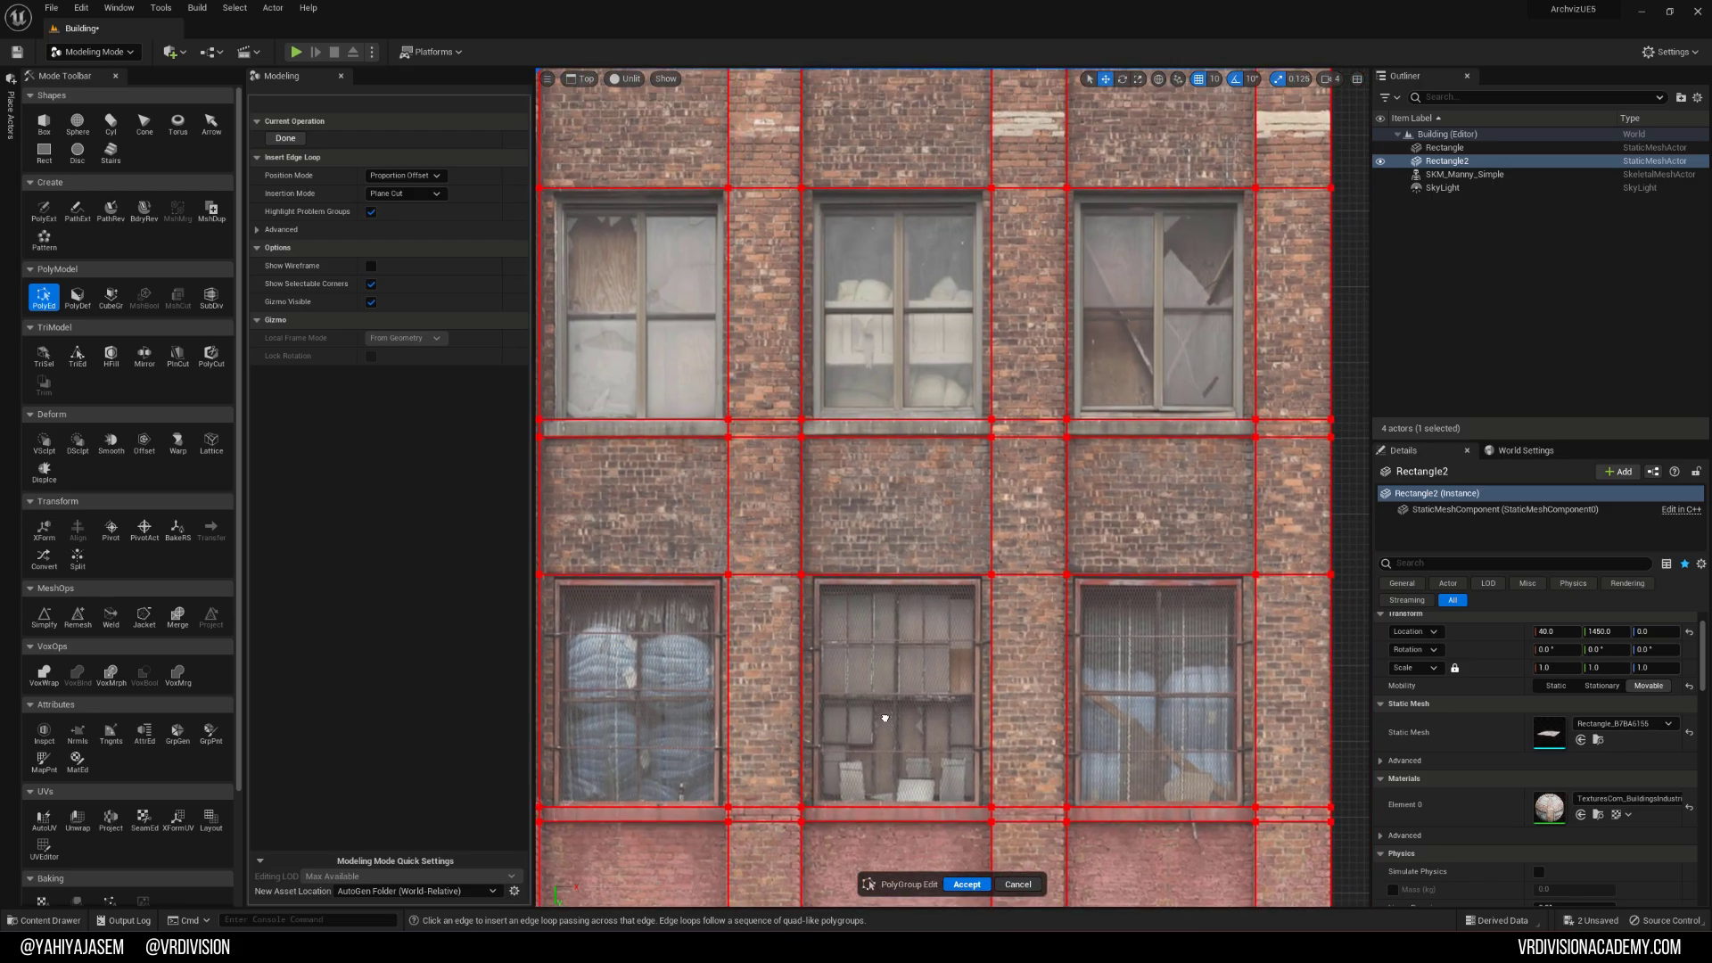
scroll(1076, 527, "up", 2)
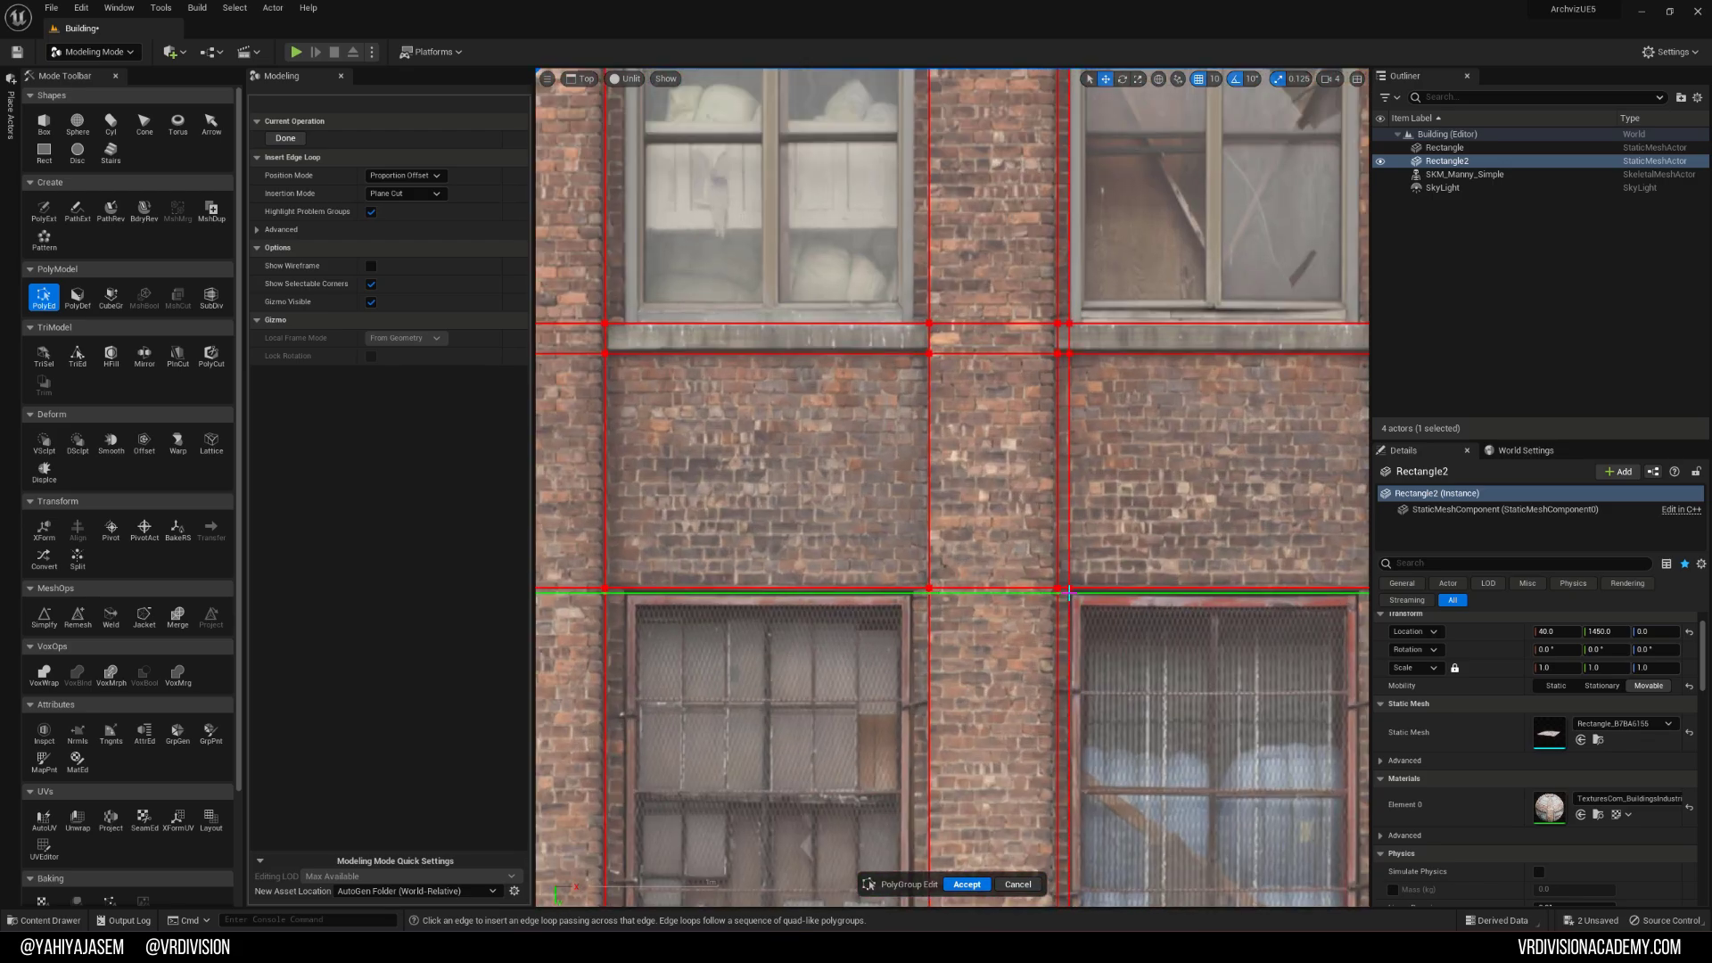
right_click_drag(1068, 592, 1008, 901)
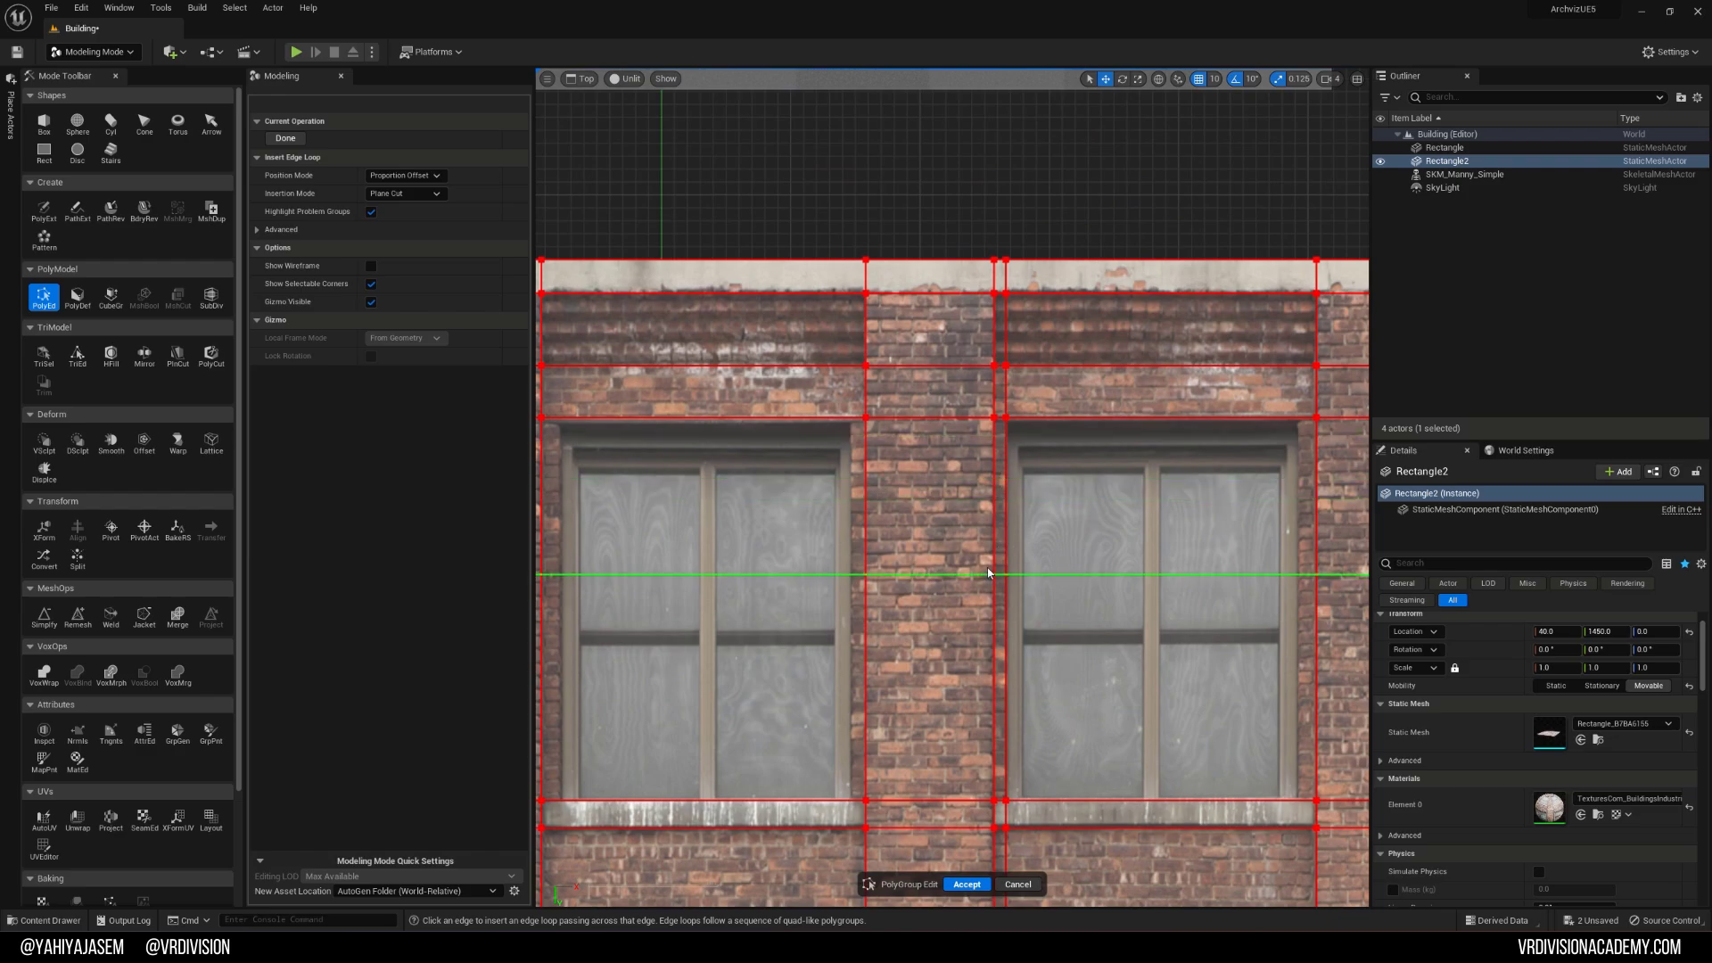
right_click_drag(987, 567, 995, 375)
scroll(999, 339, "up", 2)
right_click_drag(1002, 286, 919, 314)
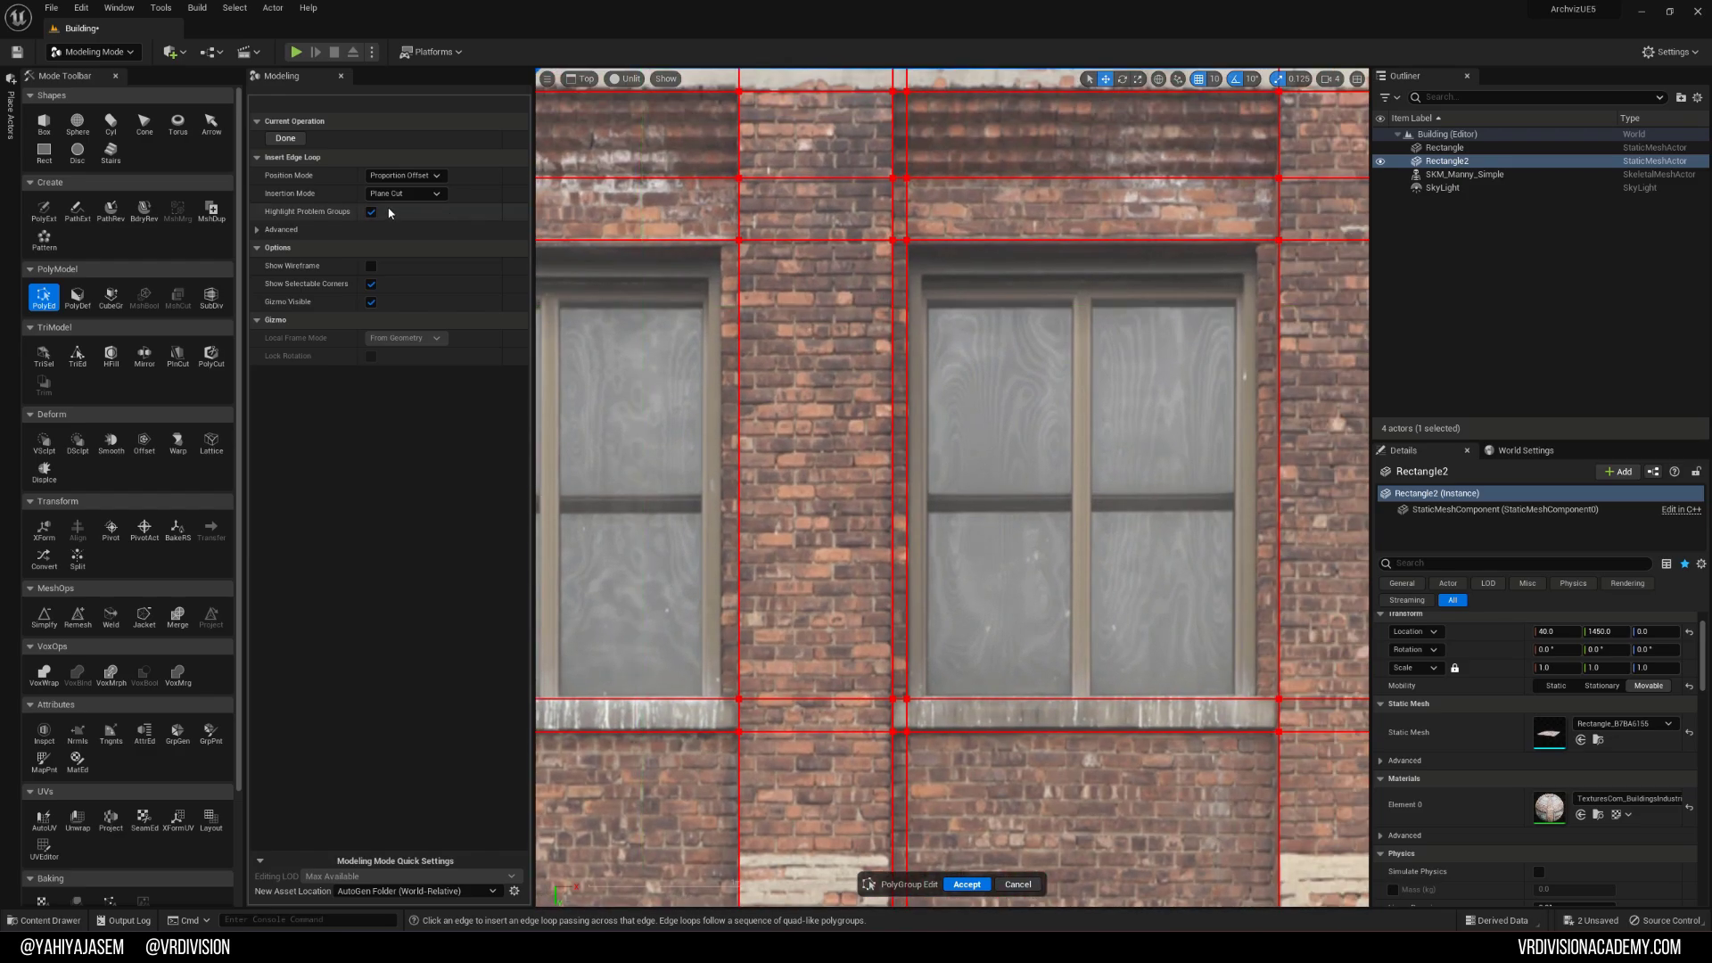
left_click(285, 139)
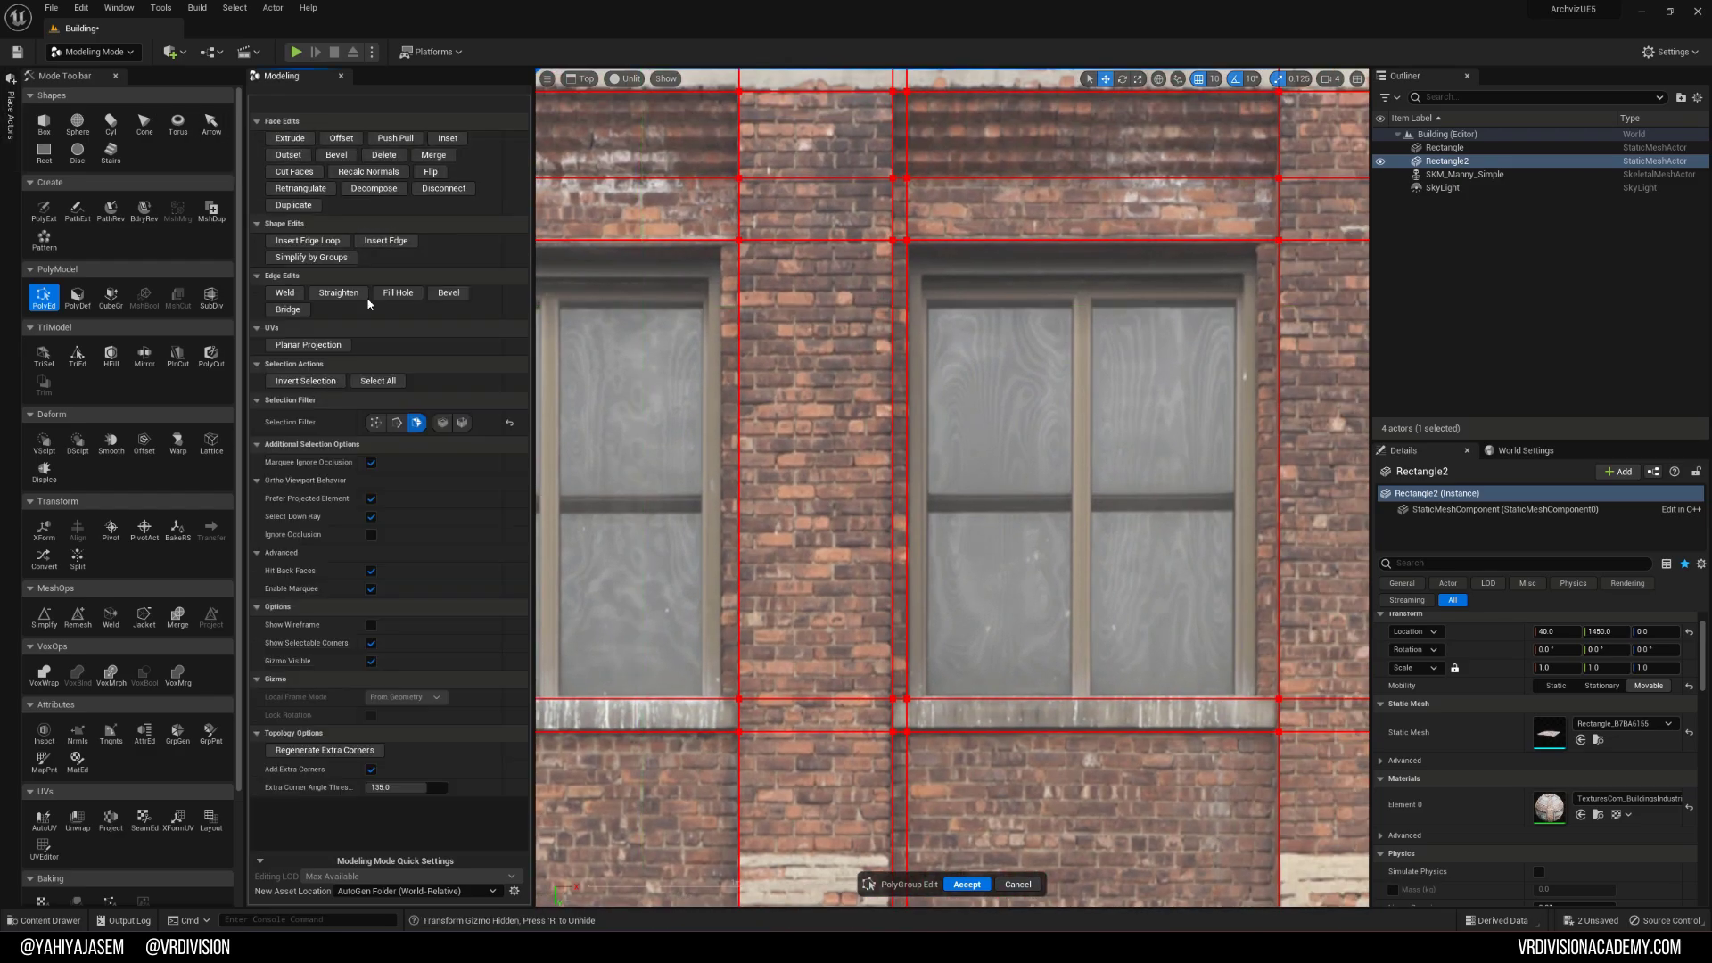
Step: Insert vertical edge loops along both sides of the middle window column, between the pillars and the window frames
left_click(942, 455)
scroll(942, 455, "down", 3)
right_click_drag(1058, 460, 785, 469)
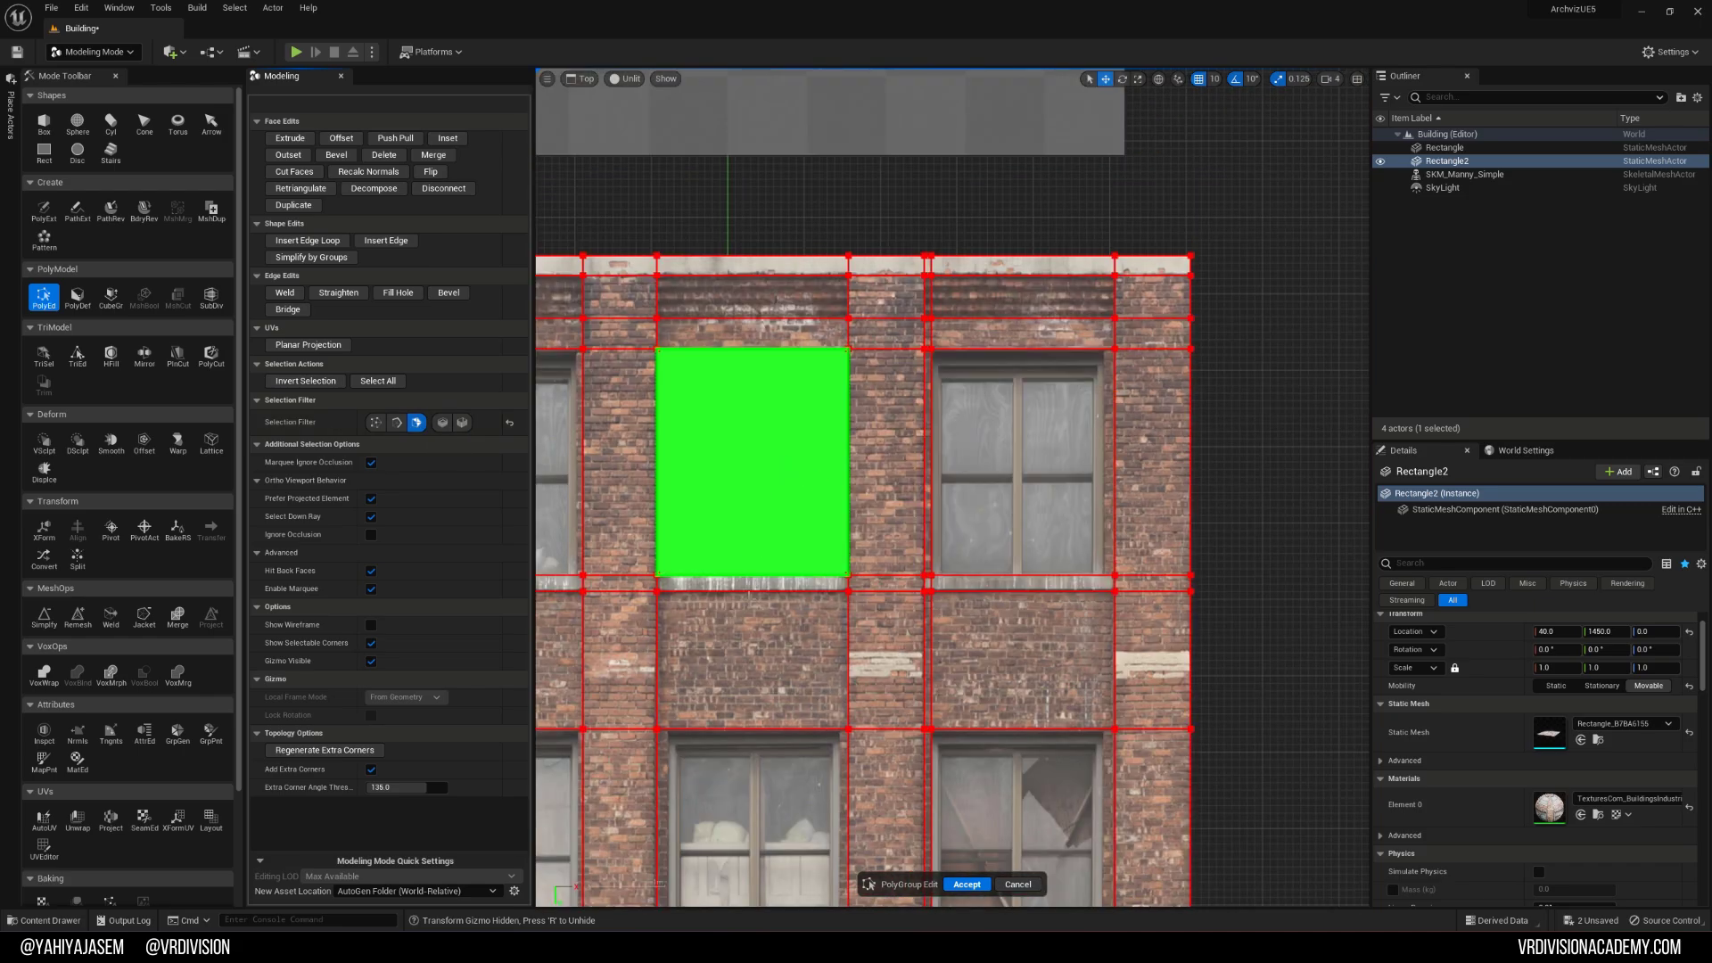
right_click_drag(754, 660, 850, 619)
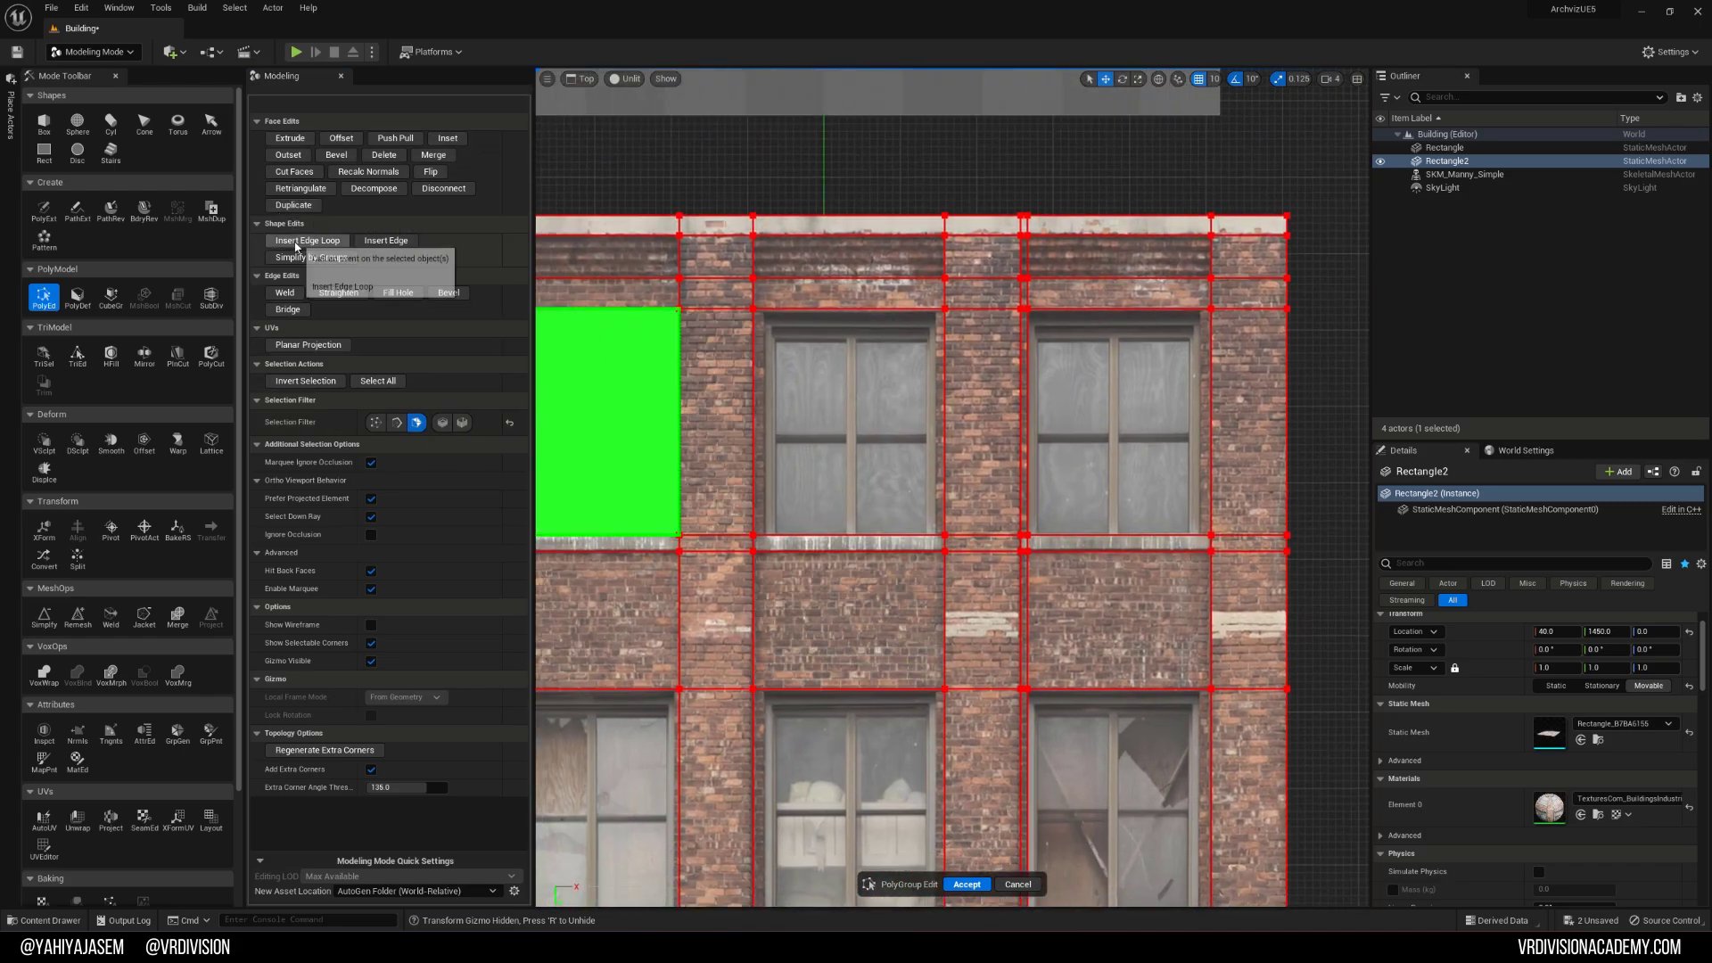
left_click(297, 242)
scroll(897, 317, "up", 2)
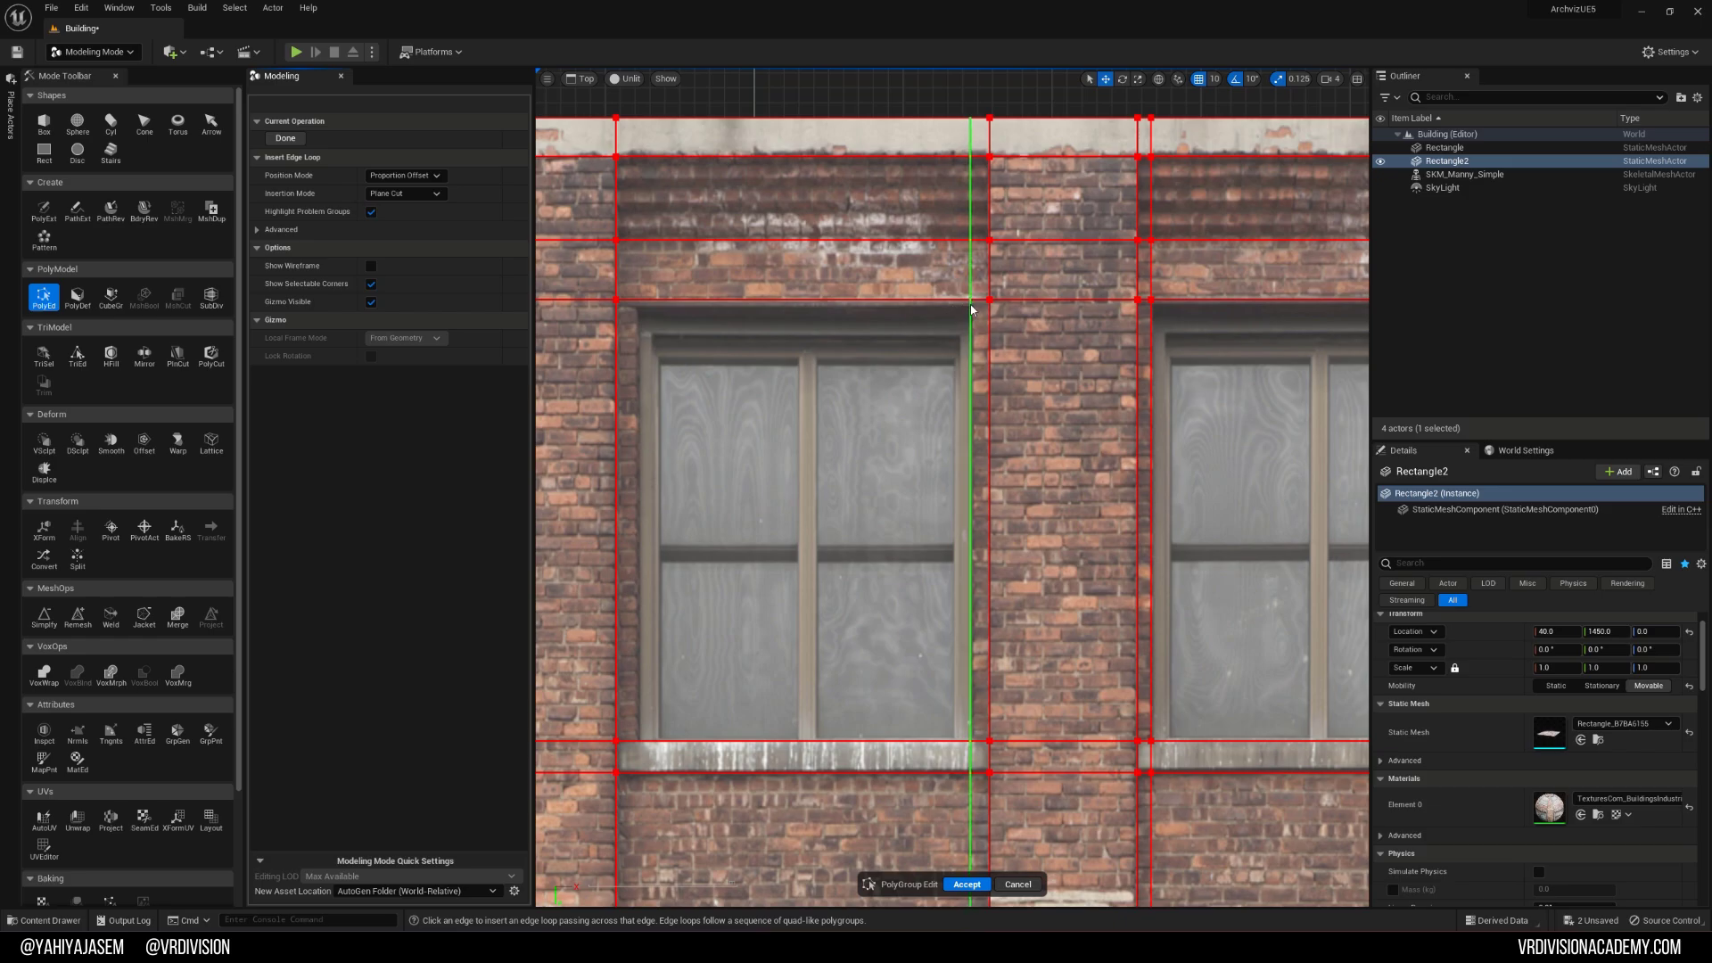
left_click(971, 308)
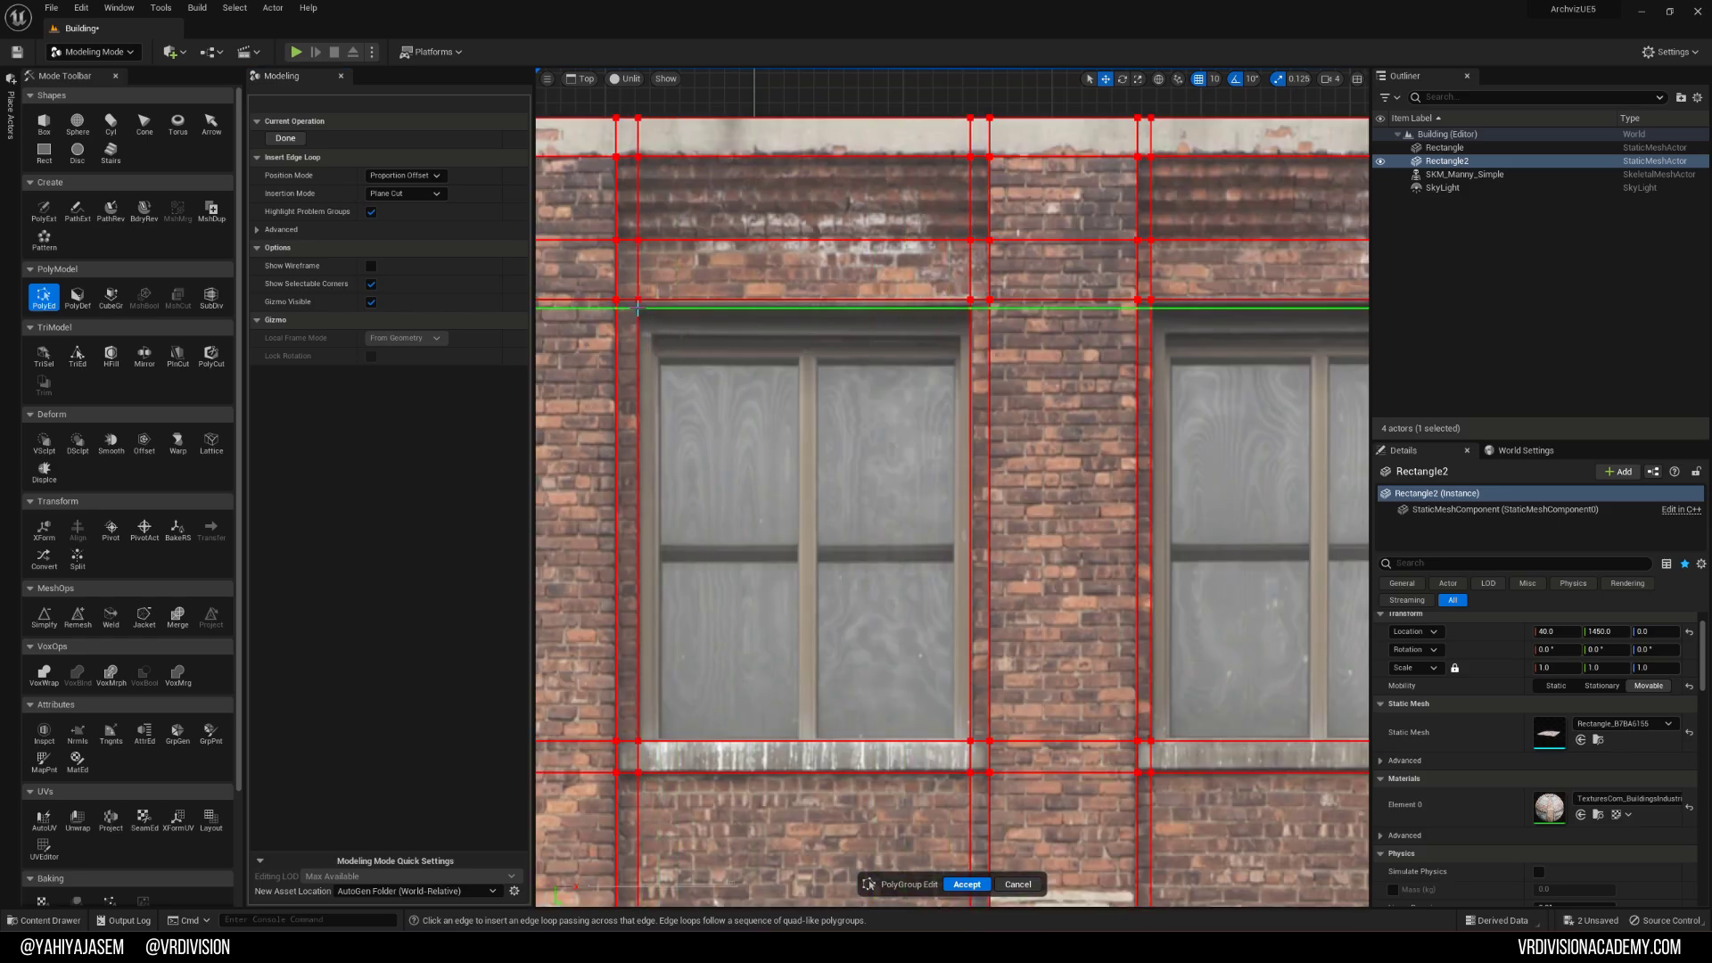
Step: Insert vertical edge loops along both sides of the left-hand window column, and finish the edge loop operation
right_click_drag(694, 334, 883, 318)
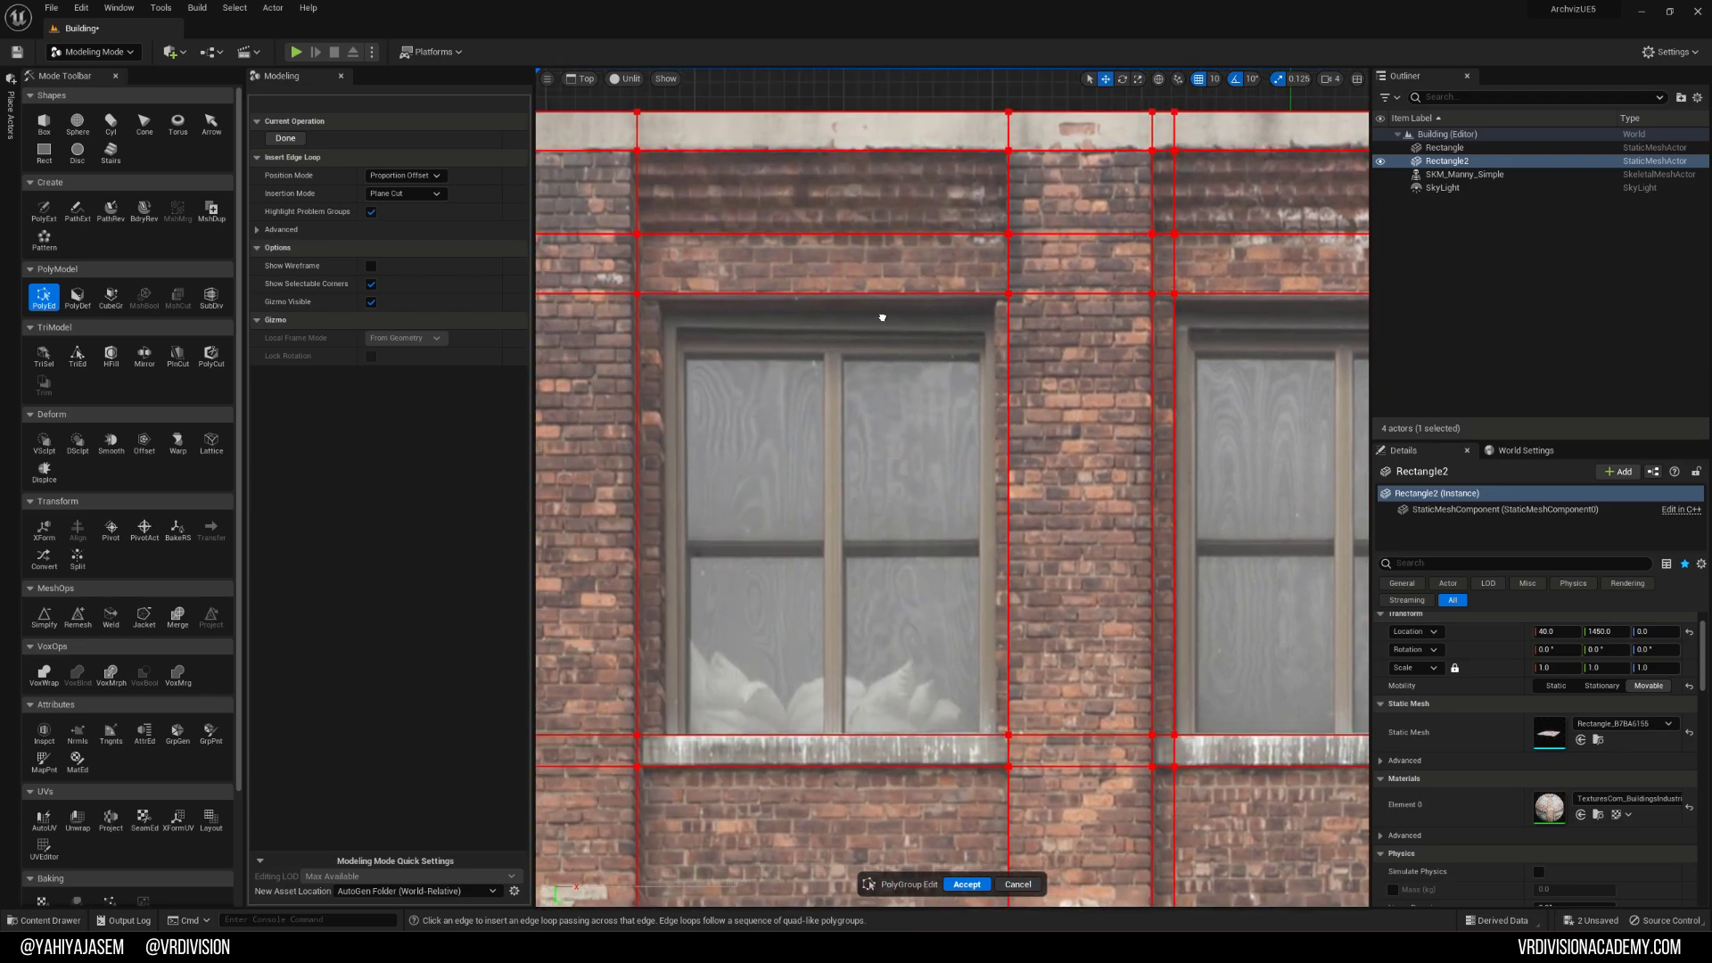
left_click(998, 290)
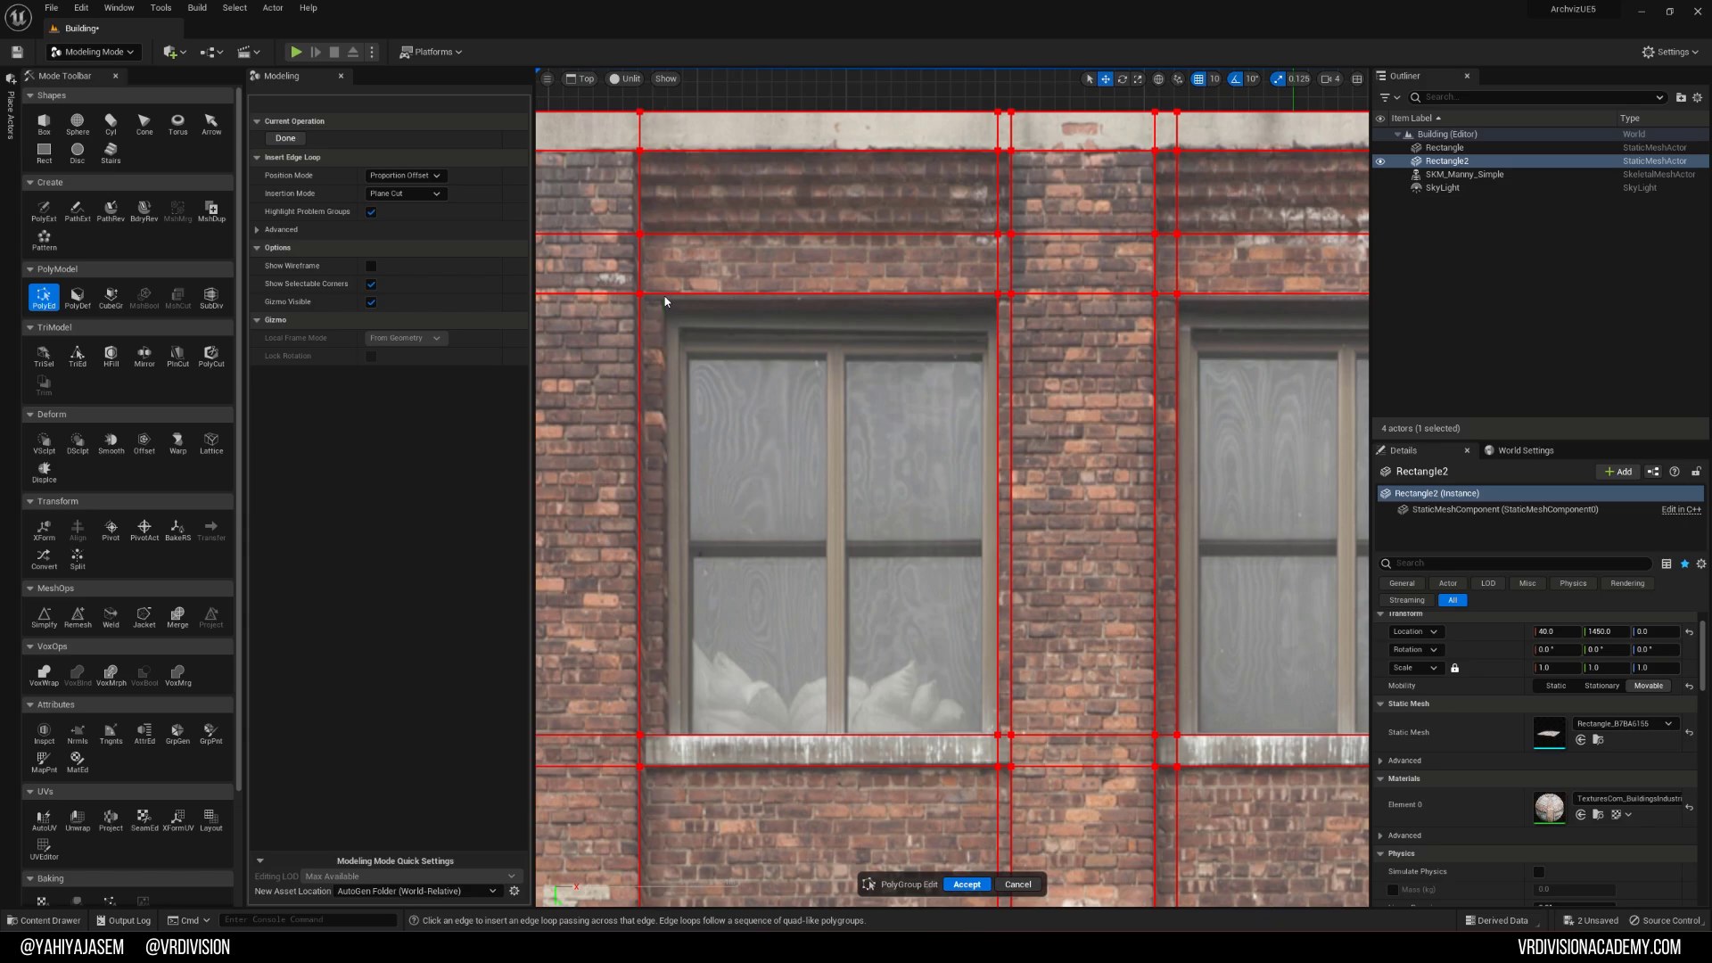
scroll(664, 302, "down", 5)
right_click_drag(760, 598, 681, 479)
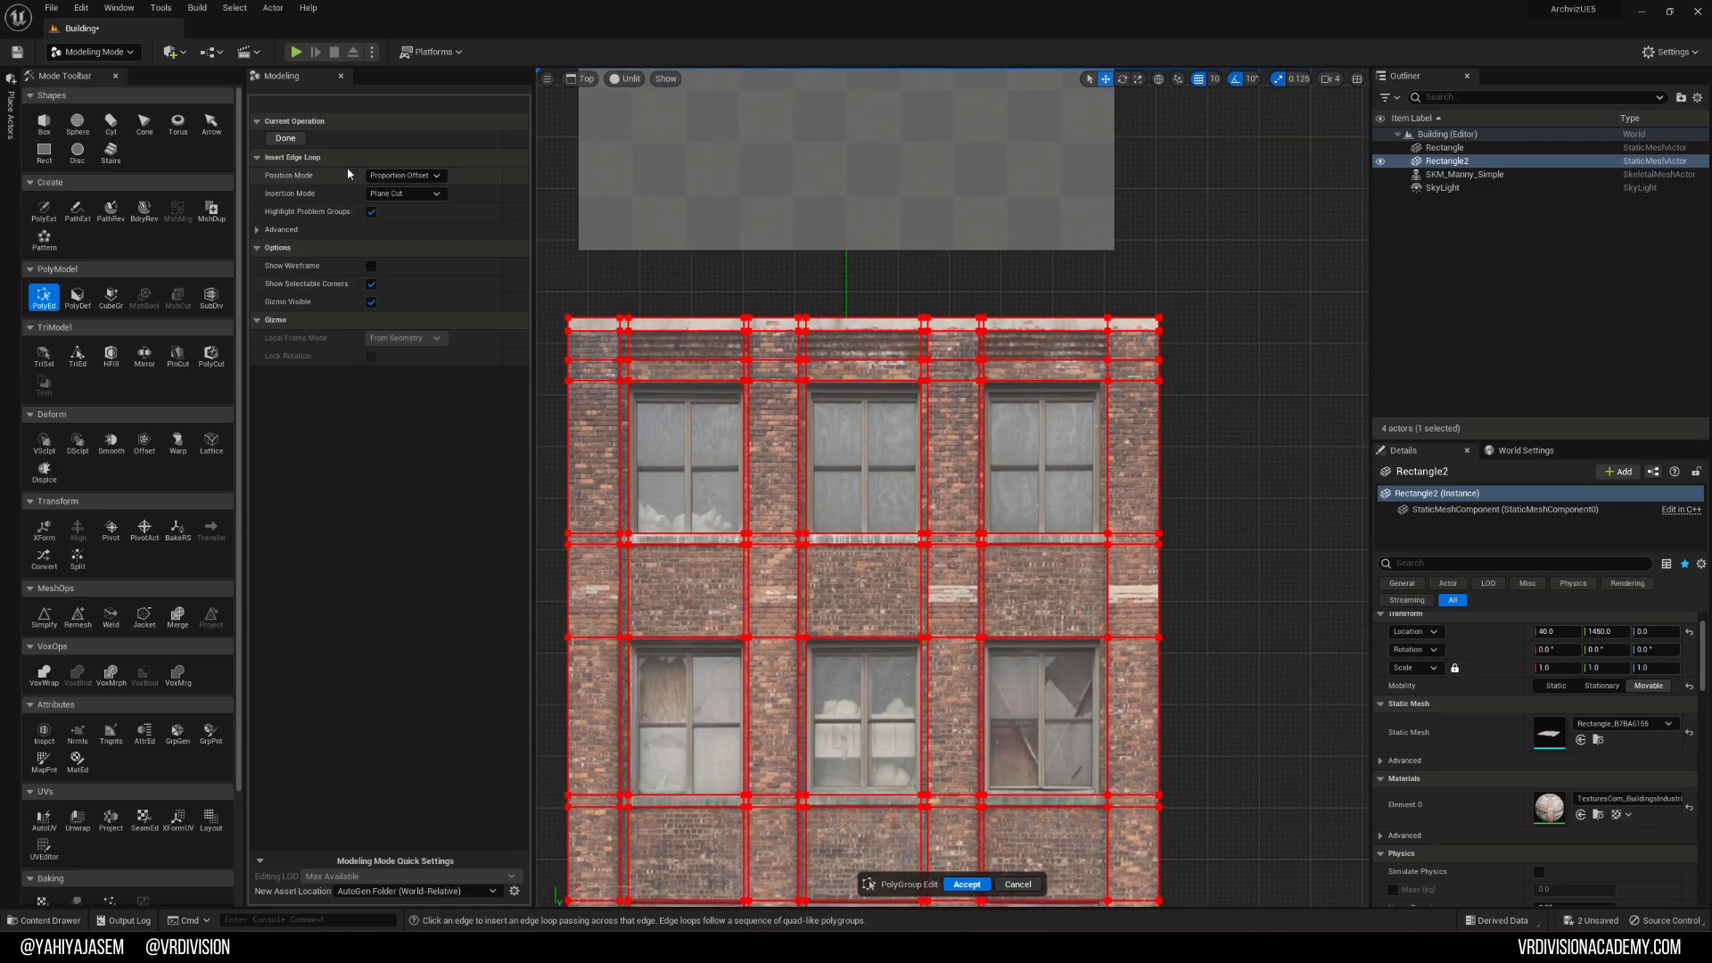
left_click(284, 138)
Step: Select all nine window faces across the three floors of the facade
left_click(640, 460)
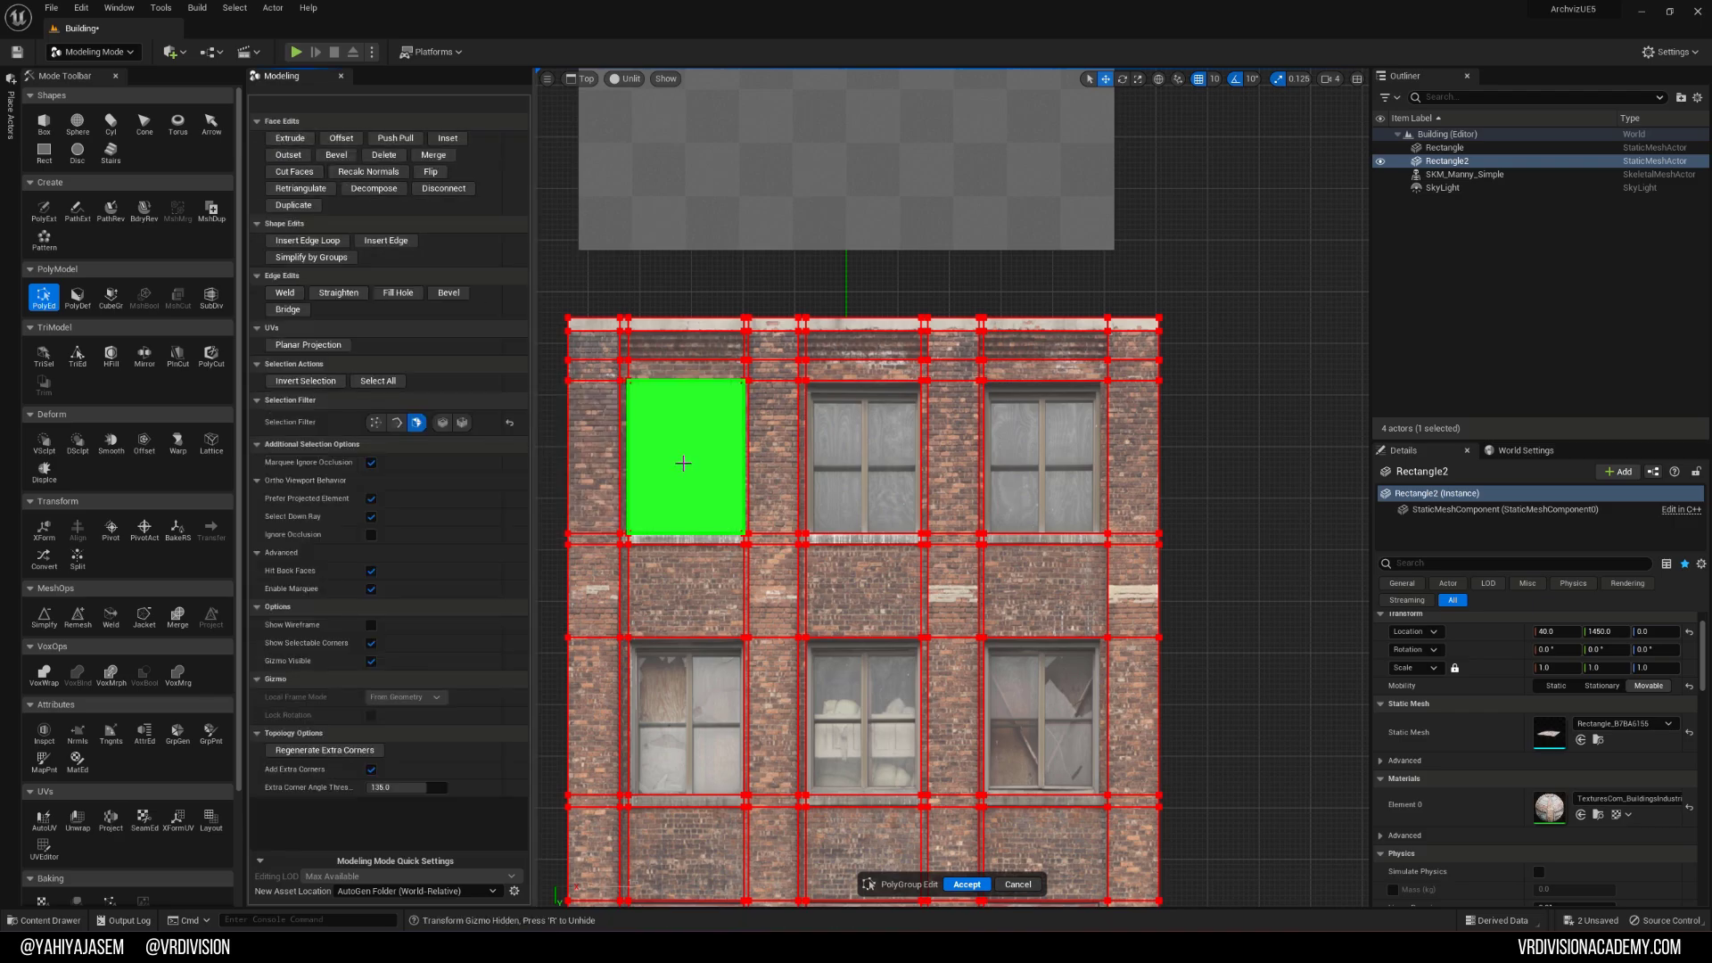
left_click(683, 463)
left_click(875, 478, "shift")
left_click(1009, 485, "shift")
left_click(1021, 684, "shift")
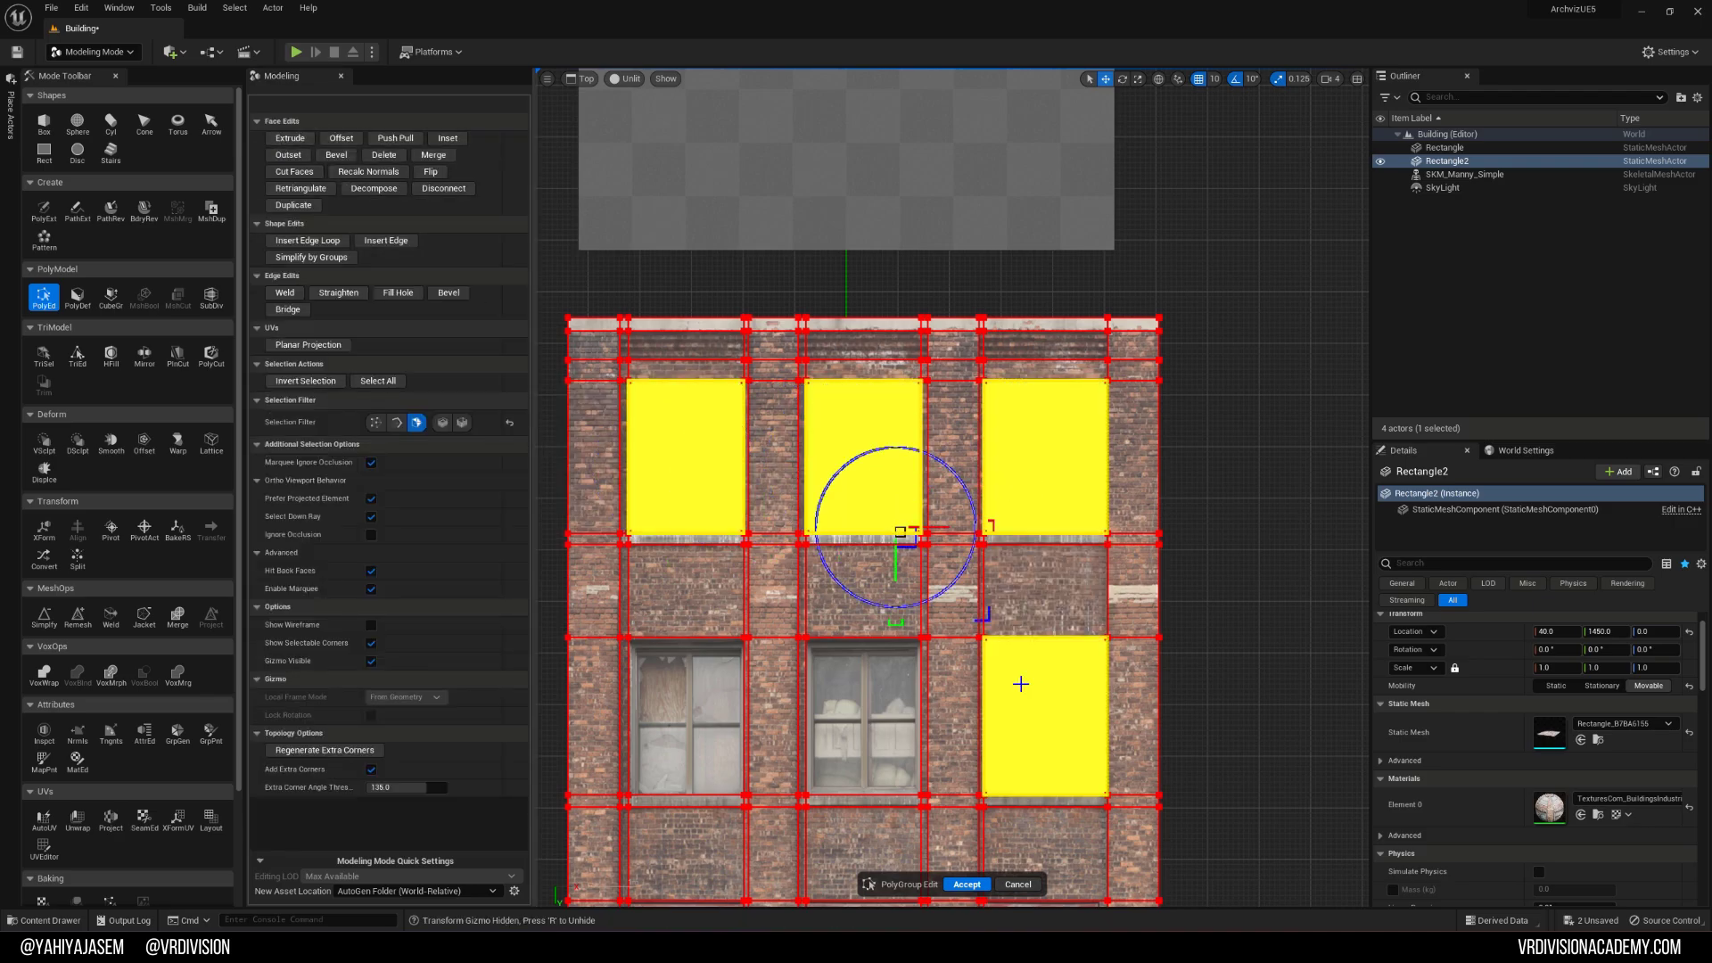
left_click(865, 713, "shift")
left_click(686, 714, "shift")
right_click_drag(794, 714, 818, 357)
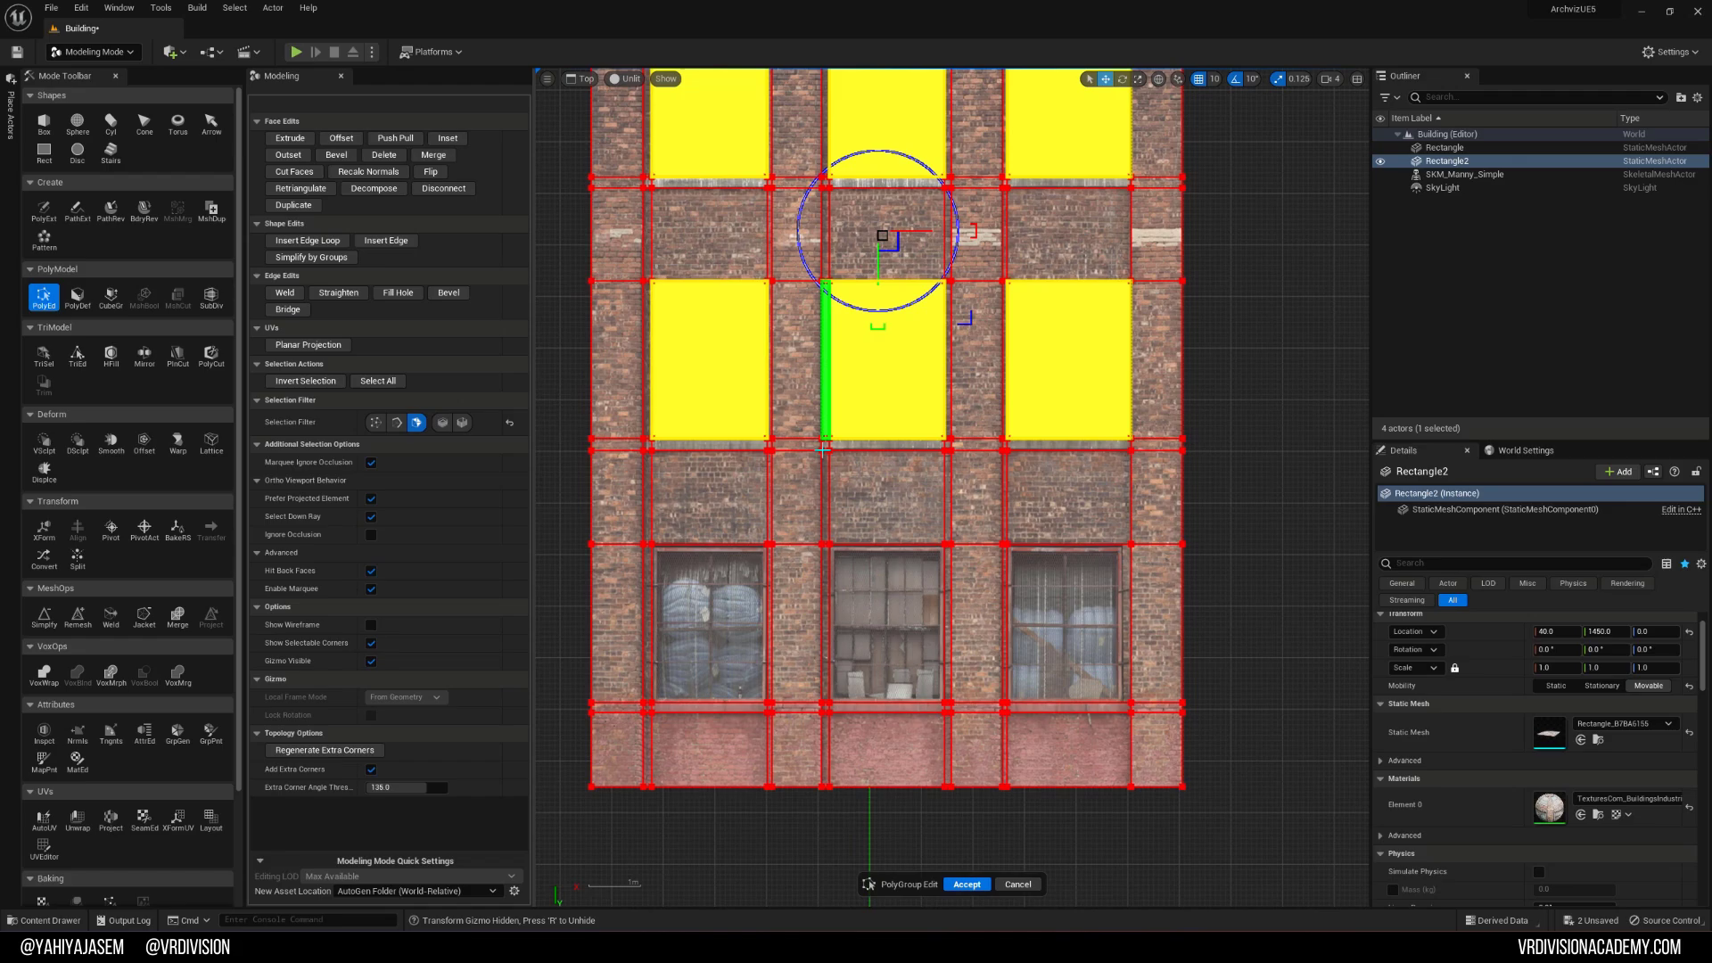
left_click(734, 631, "shift")
left_click(919, 633, "shift")
left_click(1078, 635, "shift")
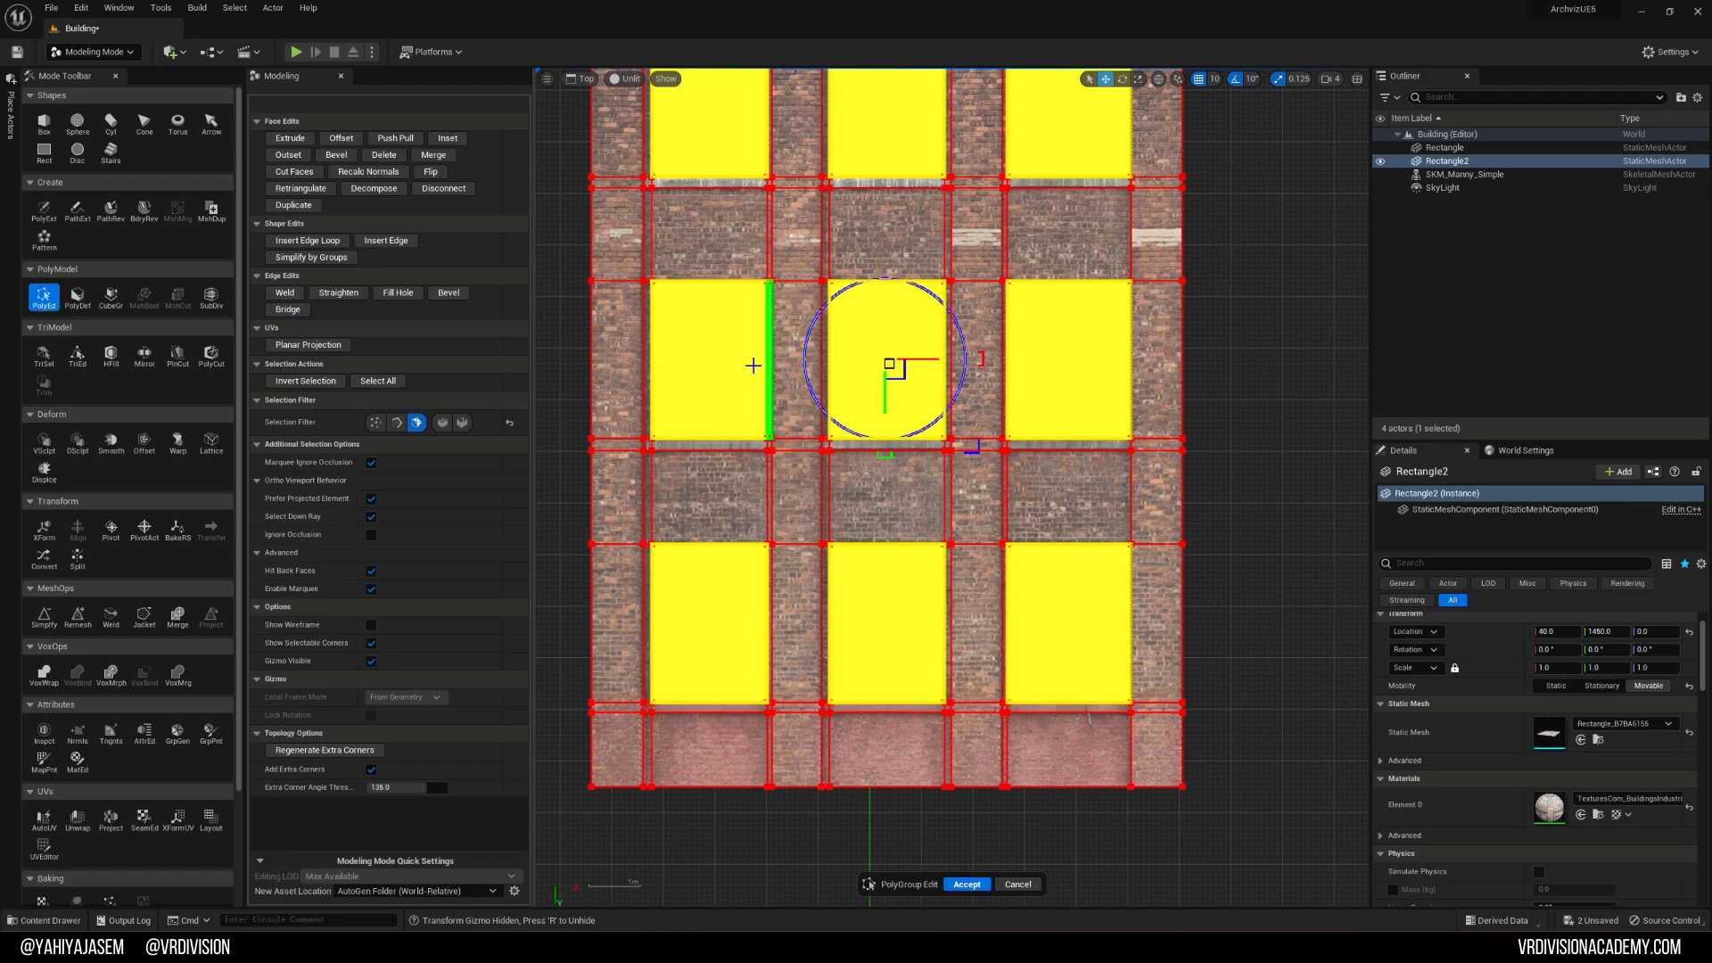
Step: Switch to the perspective view and extrude the nine selected window faces inward to recess them behind the brick wall
scroll(776, 308, "up", 2)
key("alt+g")
mouse_move(779, 357)
right_mouse_down()
mouse_move(714, 303)
mouse_move(767, 343)
right_mouse_up()
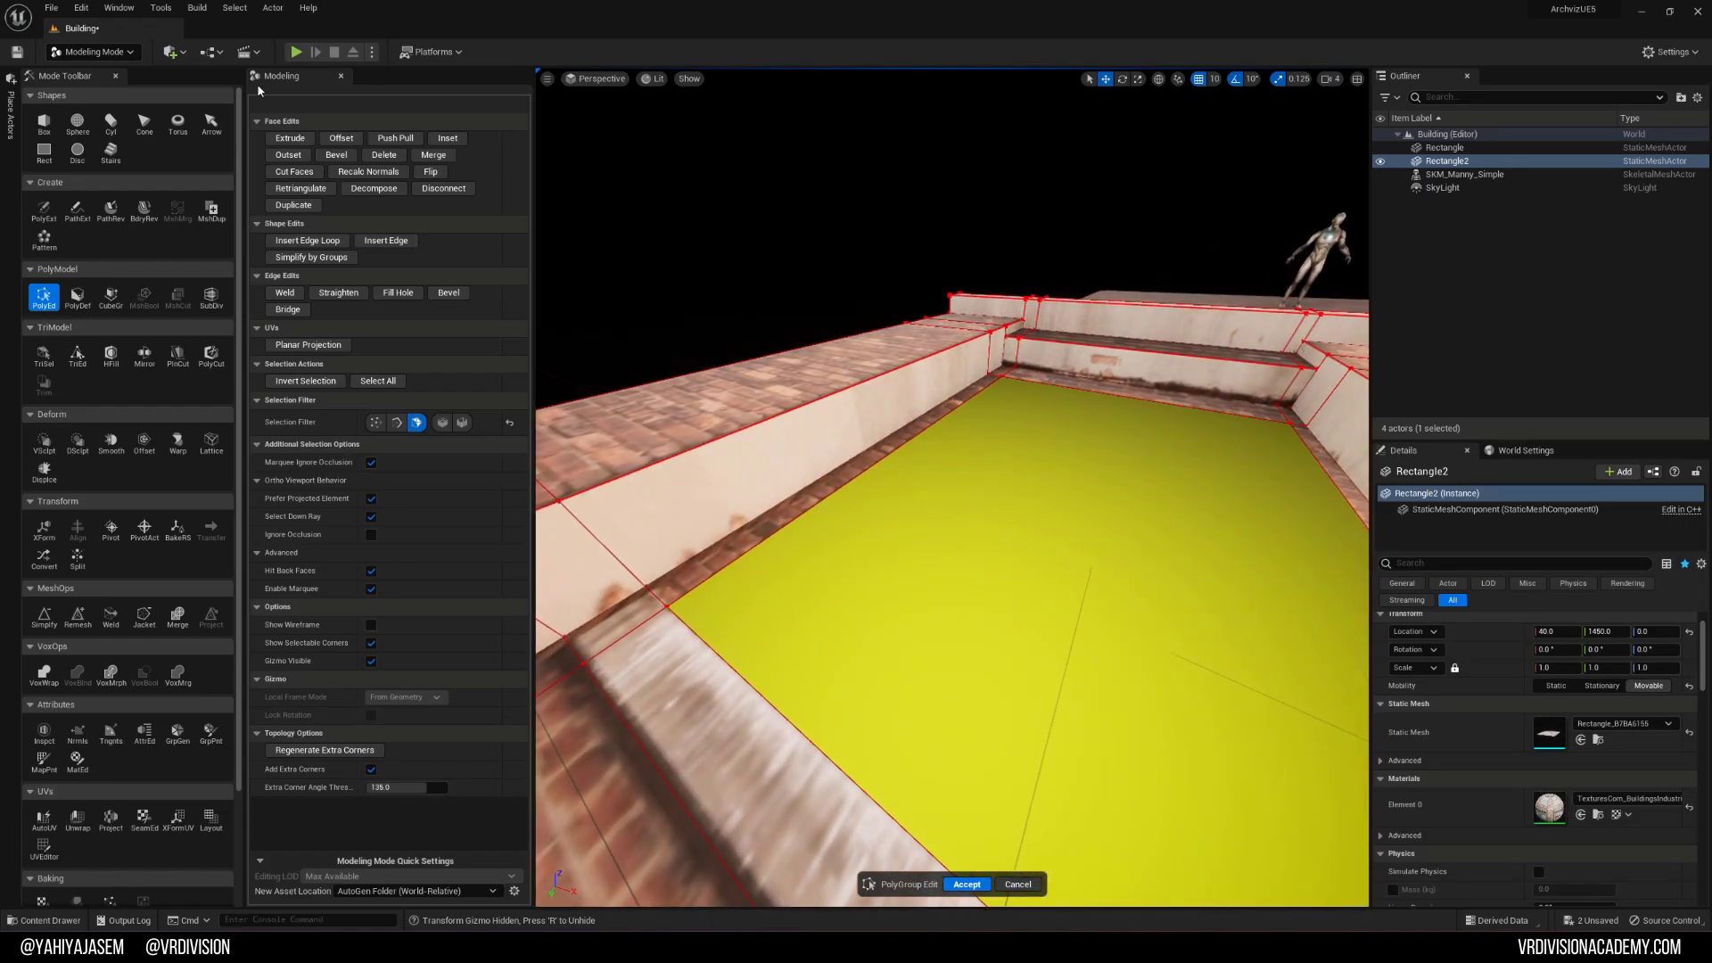
left_click(306, 140)
mouse_move(674, 668)
right_mouse_down()
mouse_move(714, 660)
mouse_move(696, 650)
right_mouse_up()
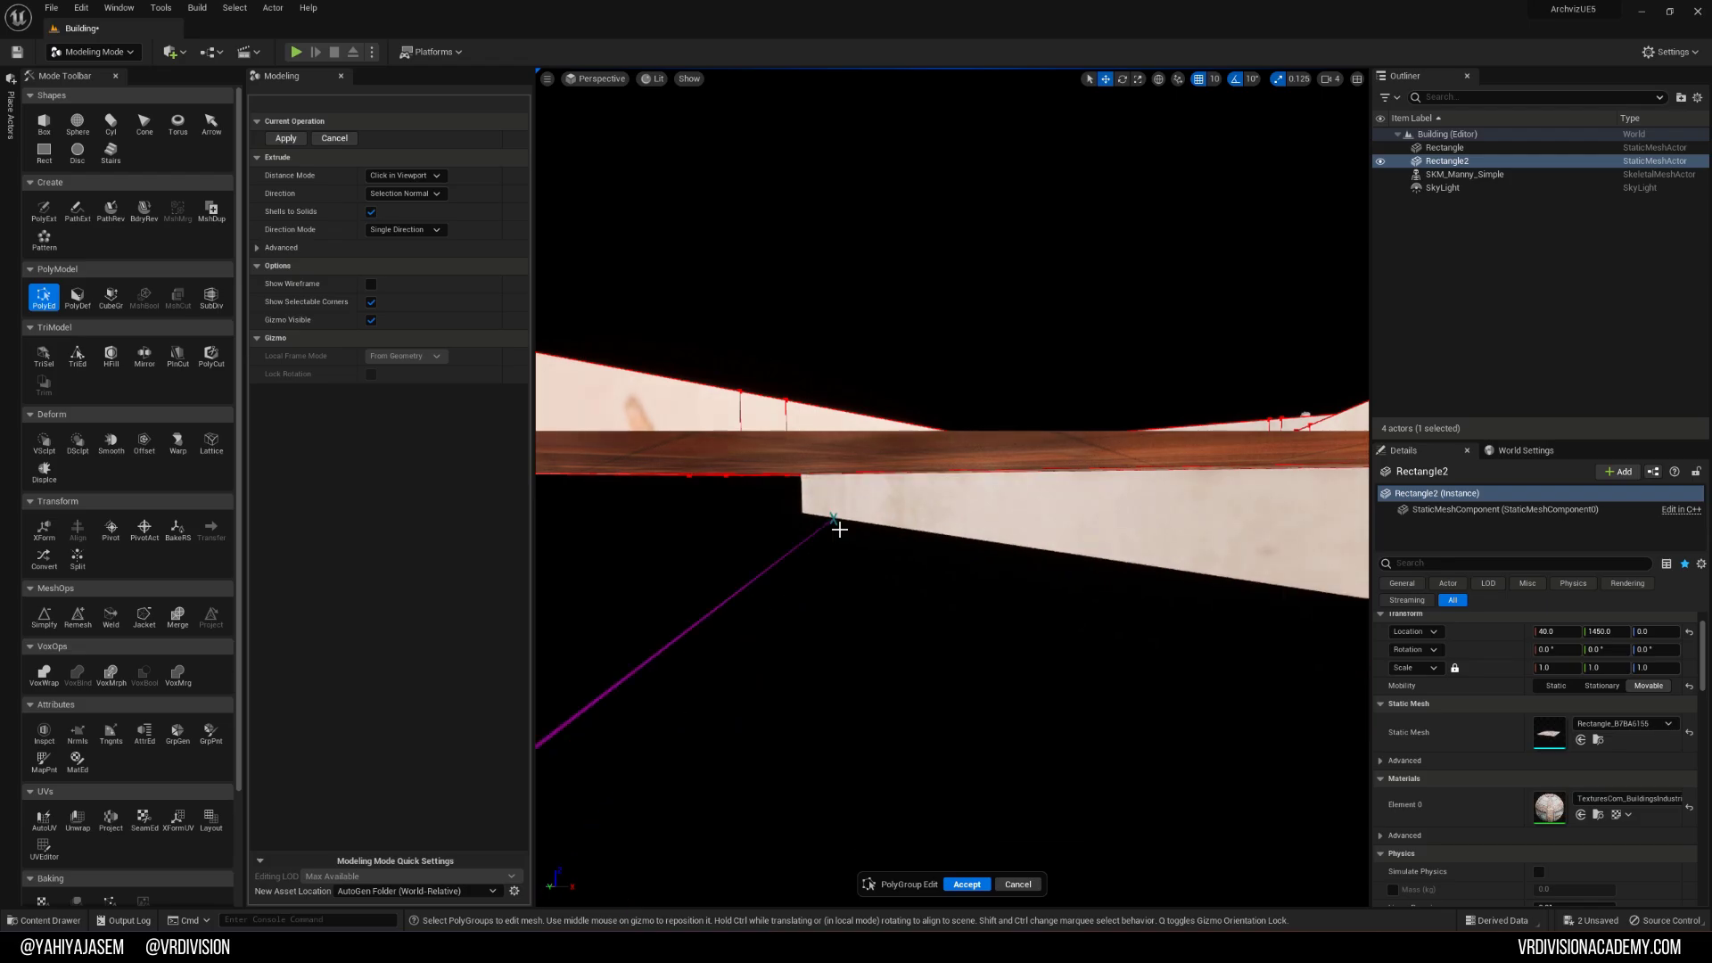
right_click_drag(837, 527, 813, 553)
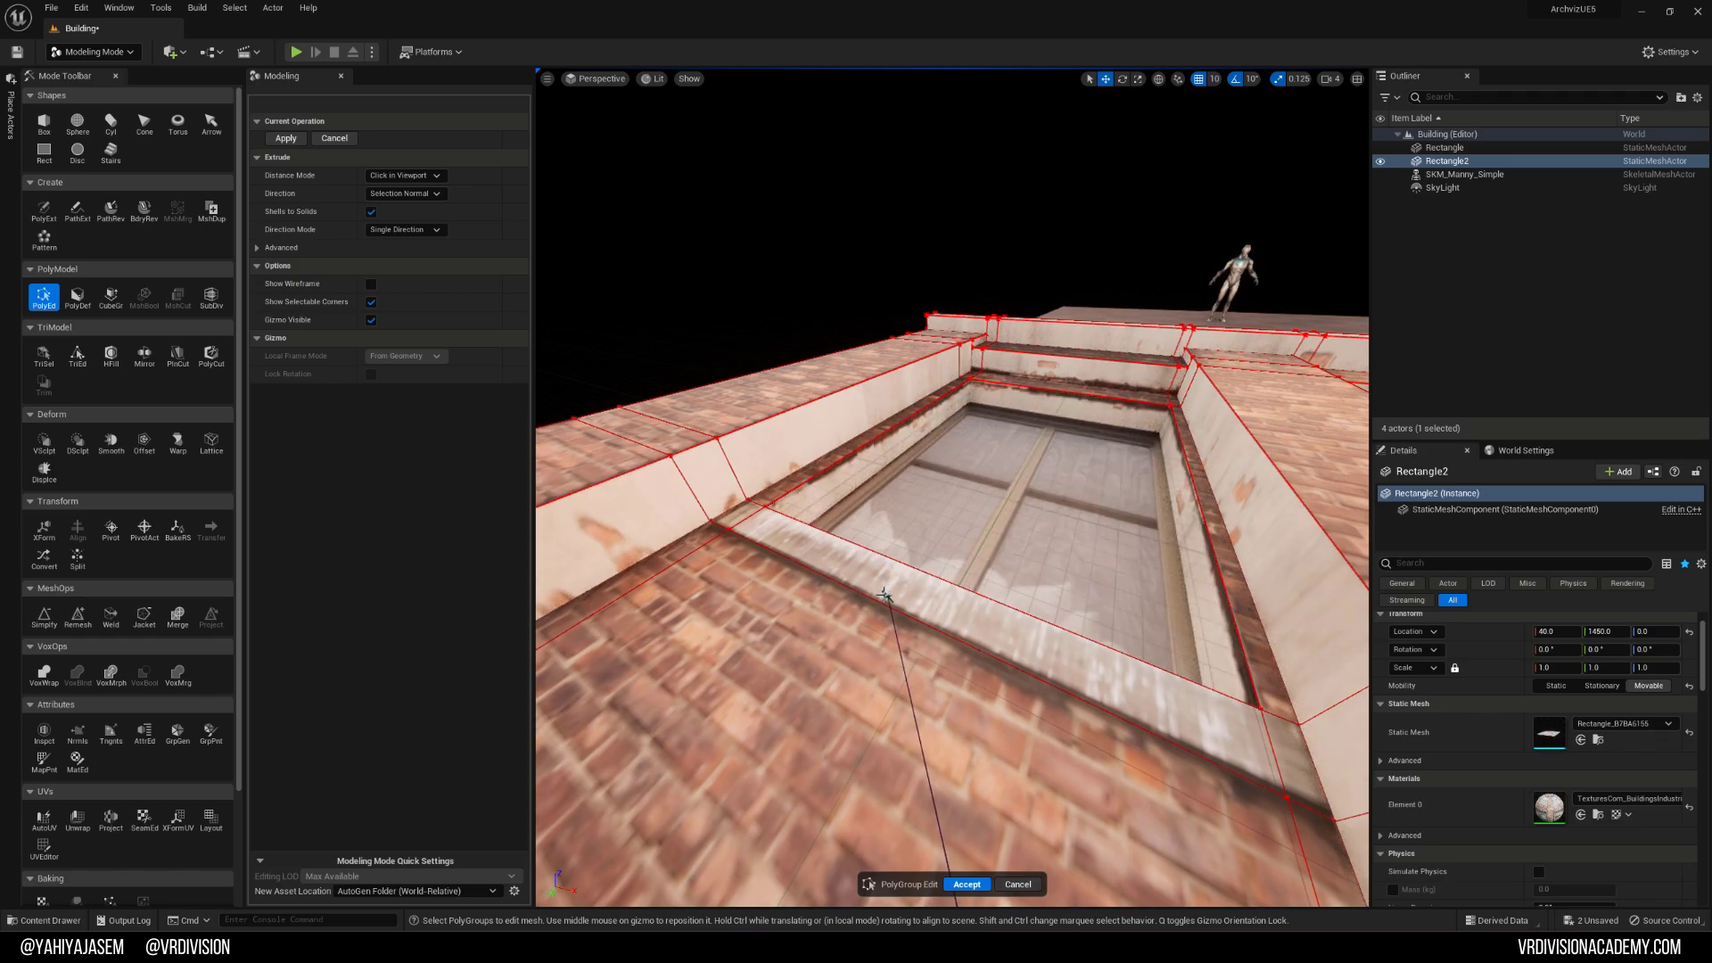
left_click(885, 605)
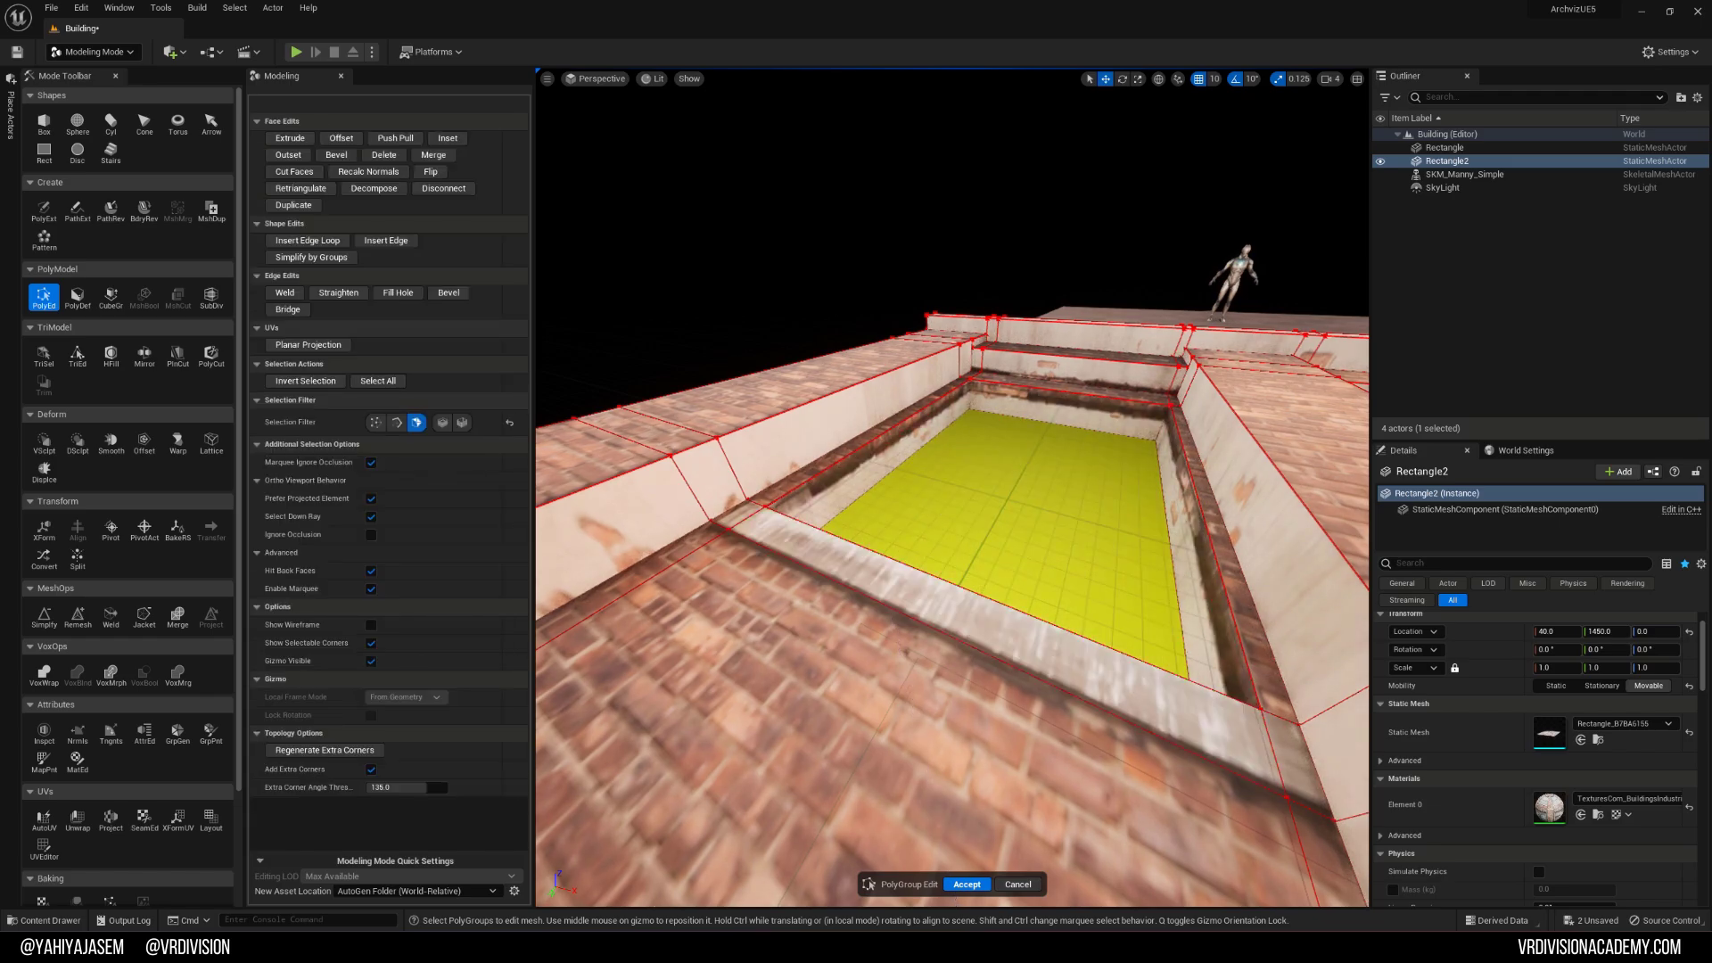
Step: Accept the PolyGroup edits, frame the facade, and start PolyGroup Edit on it again
right_click_drag(884, 605, 951, 469)
left_click(967, 884)
key("f")
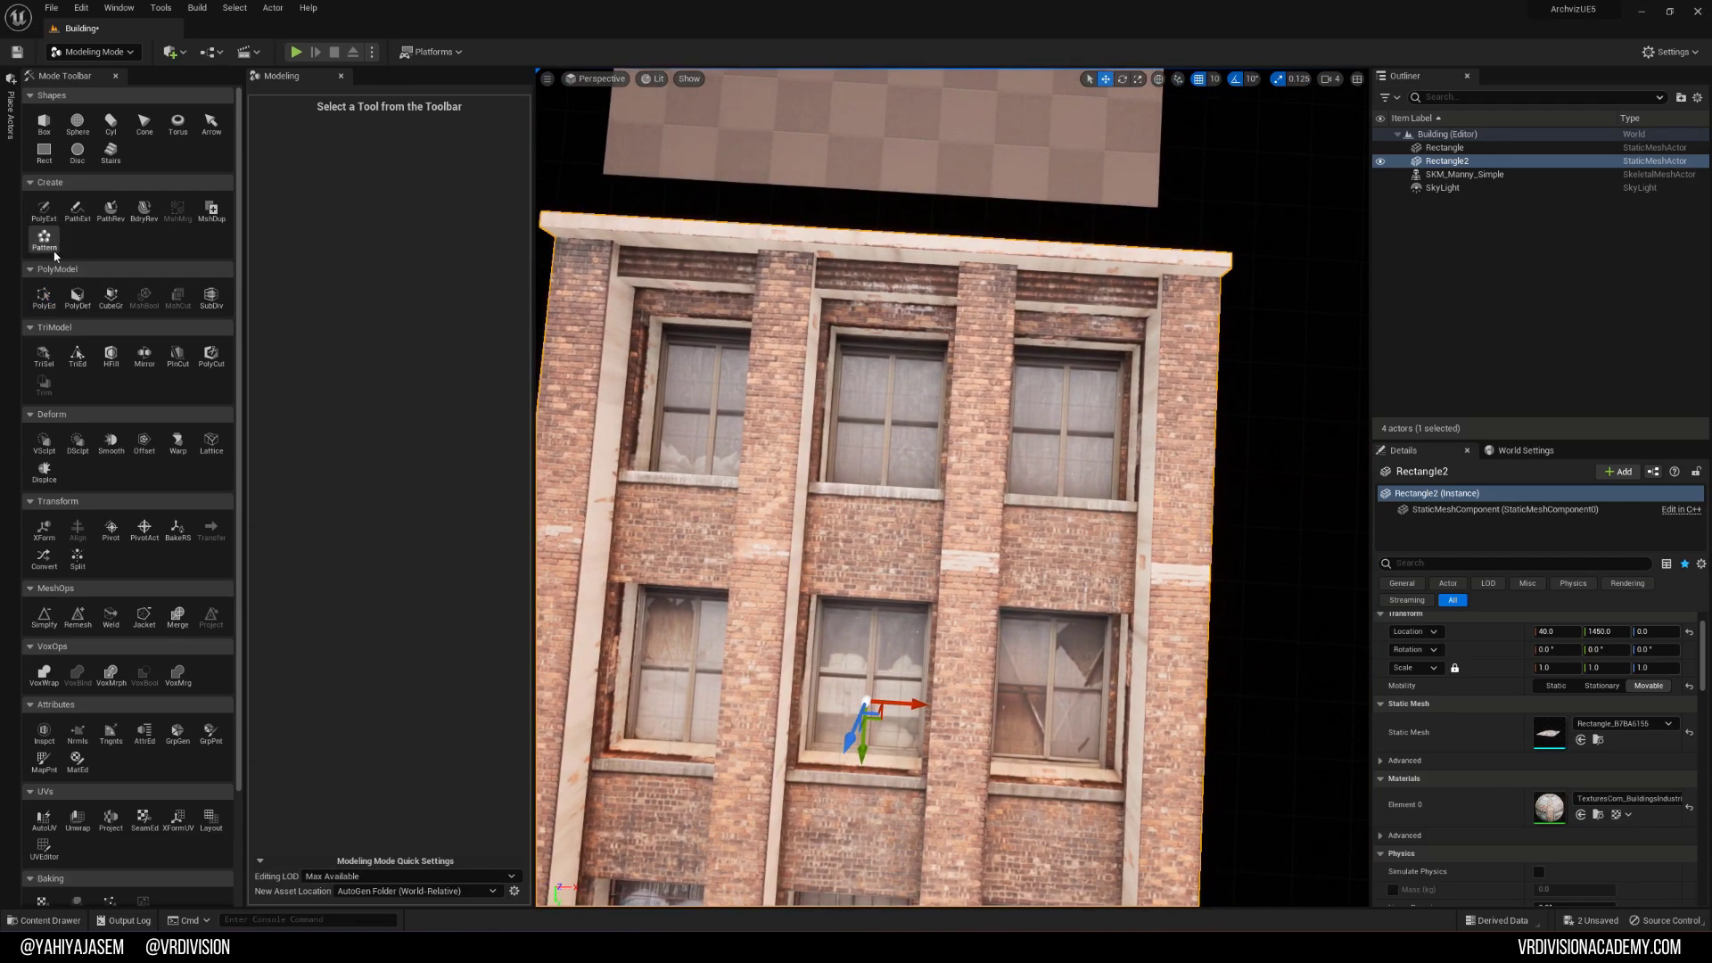
left_click(44, 297)
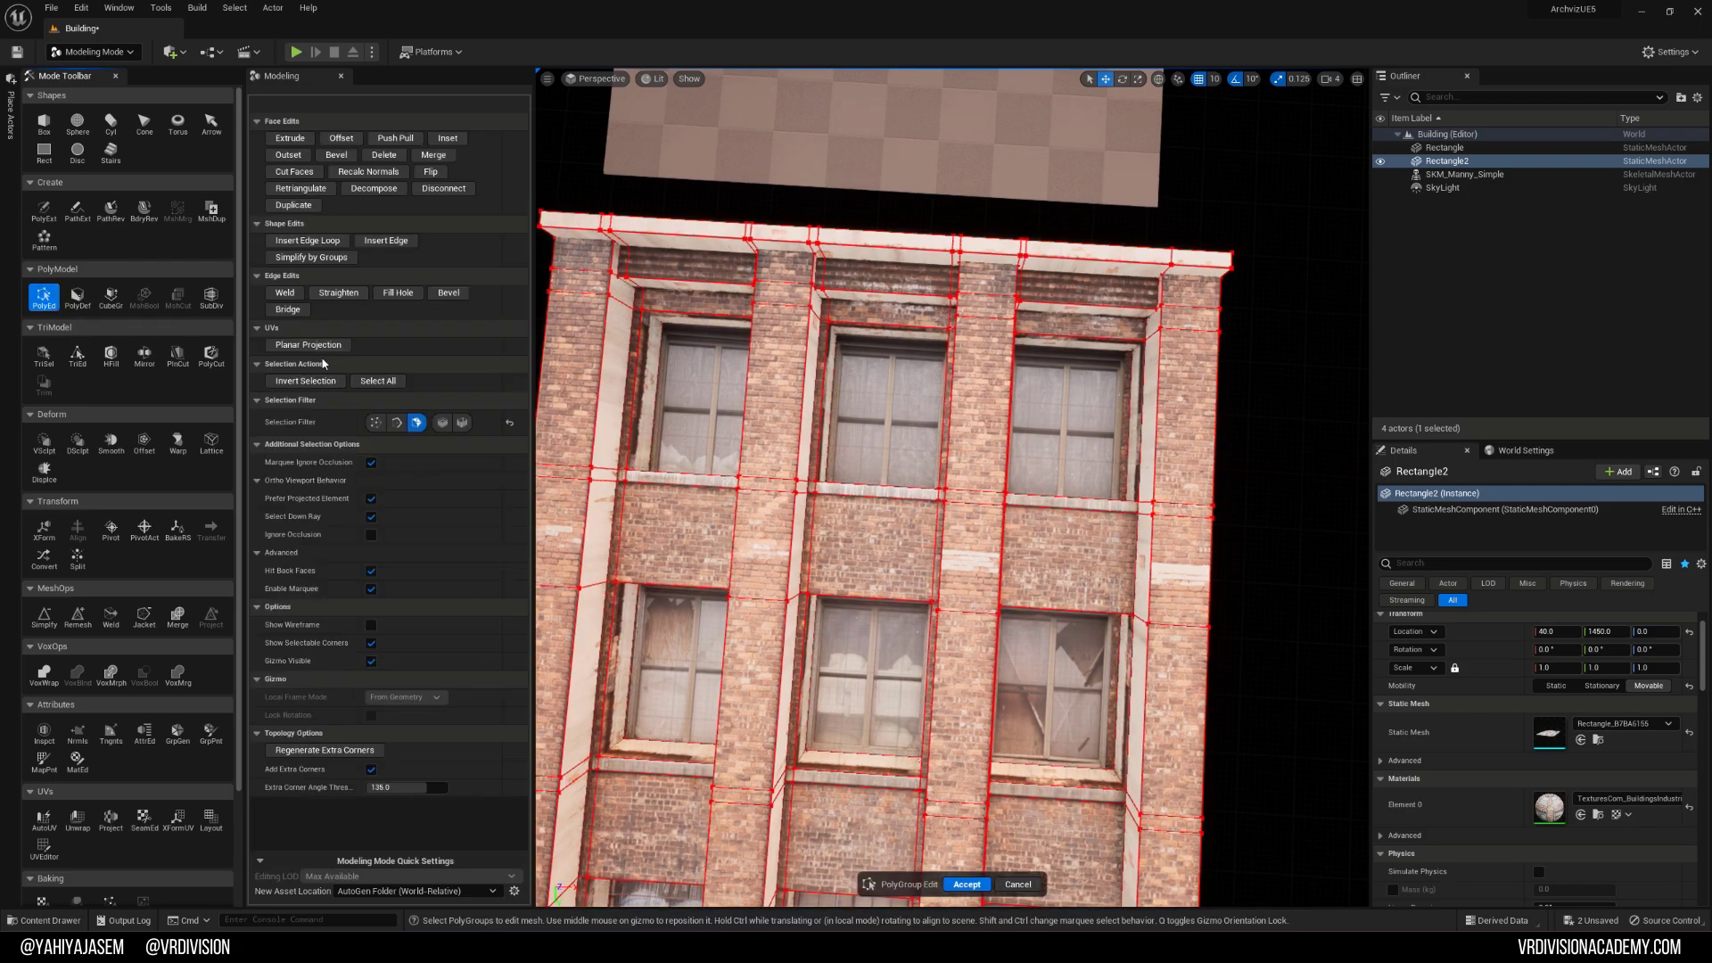
Step: Select the three window sill faces on the facade's top floor, using the Top view
left_click(695, 475)
scroll(696, 474, "up", 1)
key("f")
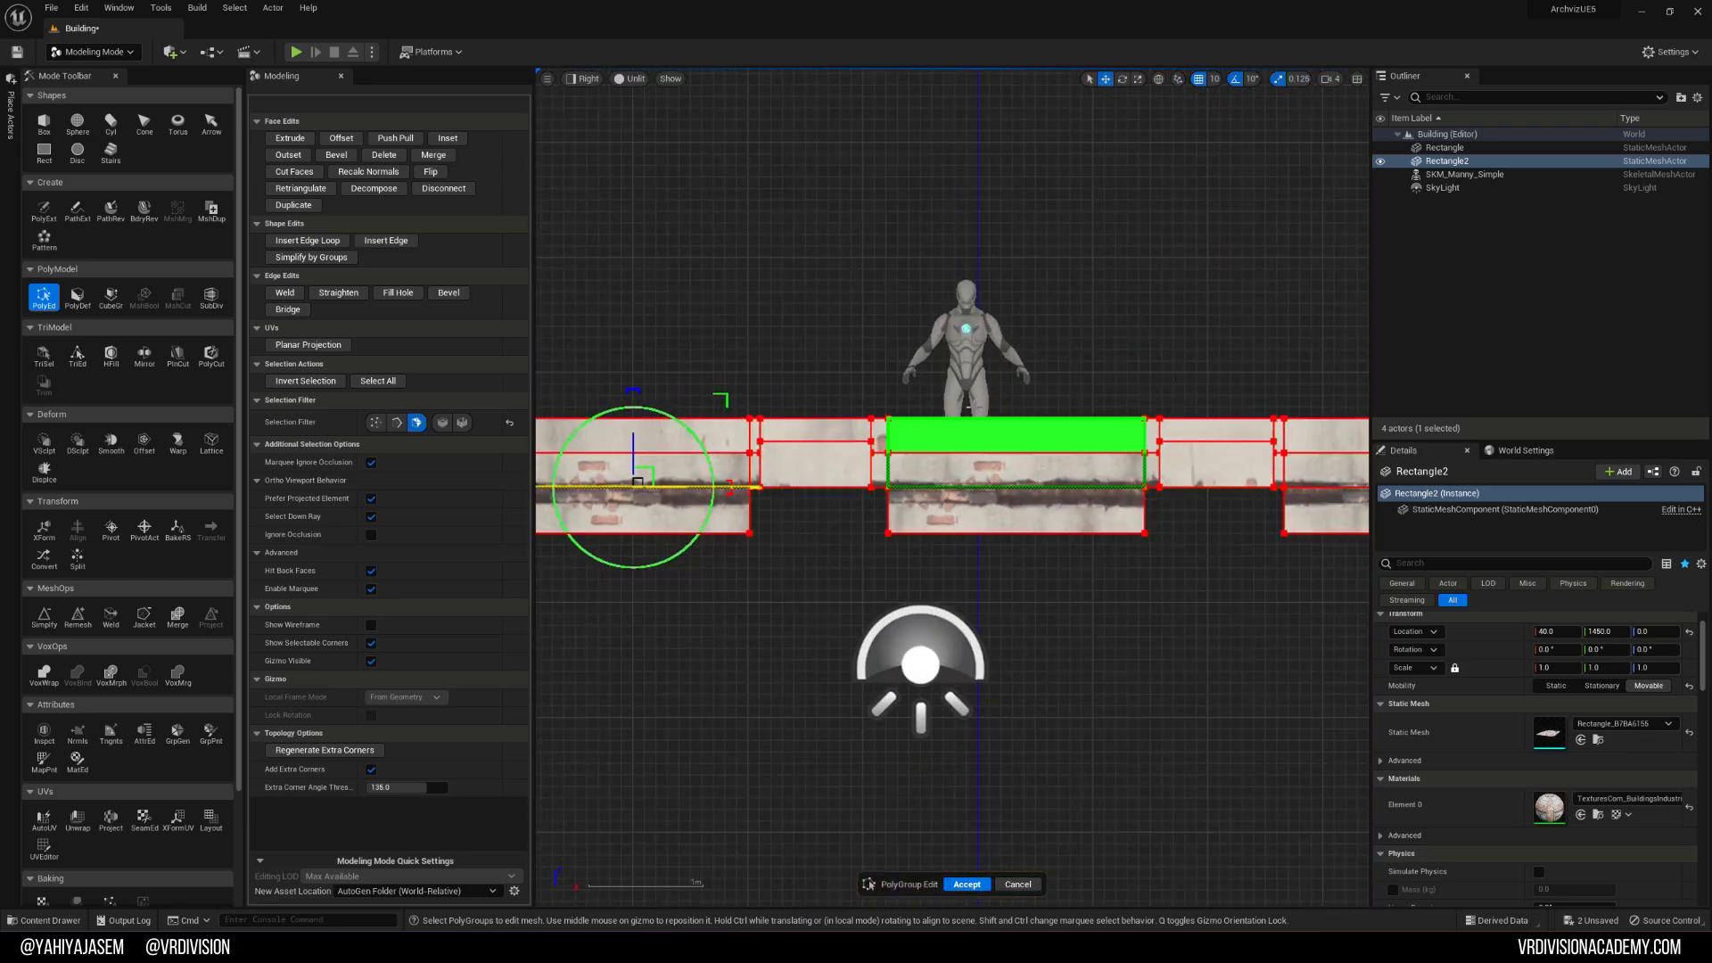
key("f")
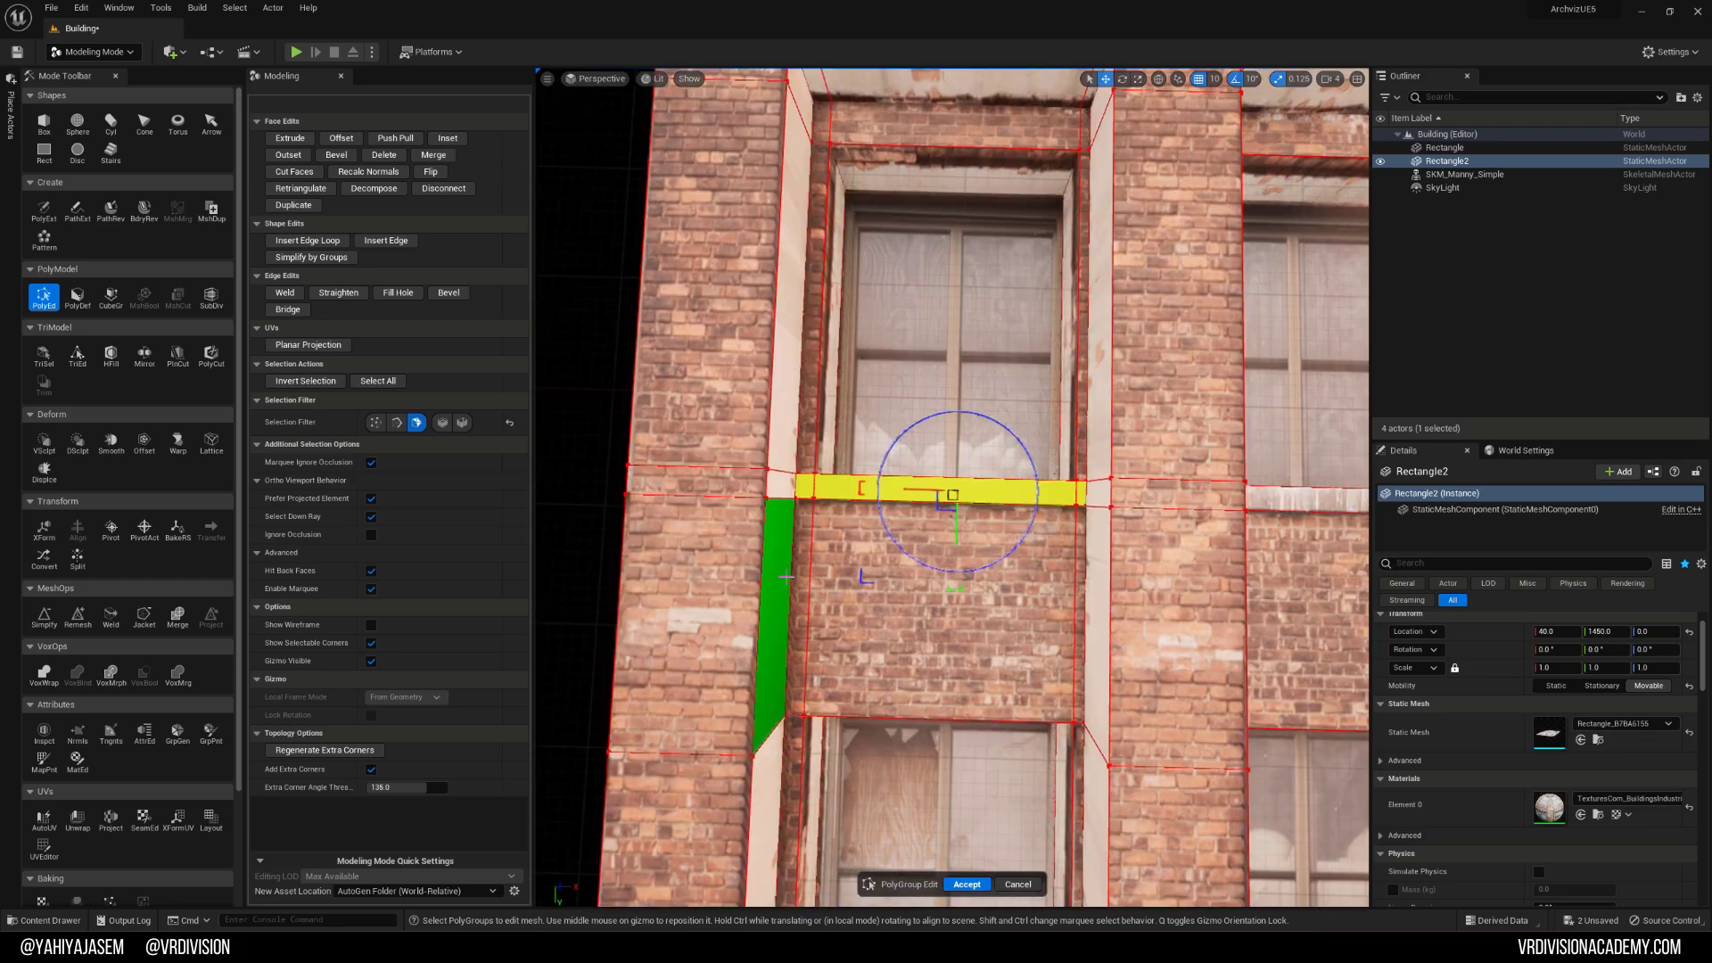
key("alt+shift+k")
key("alt+j")
key("f")
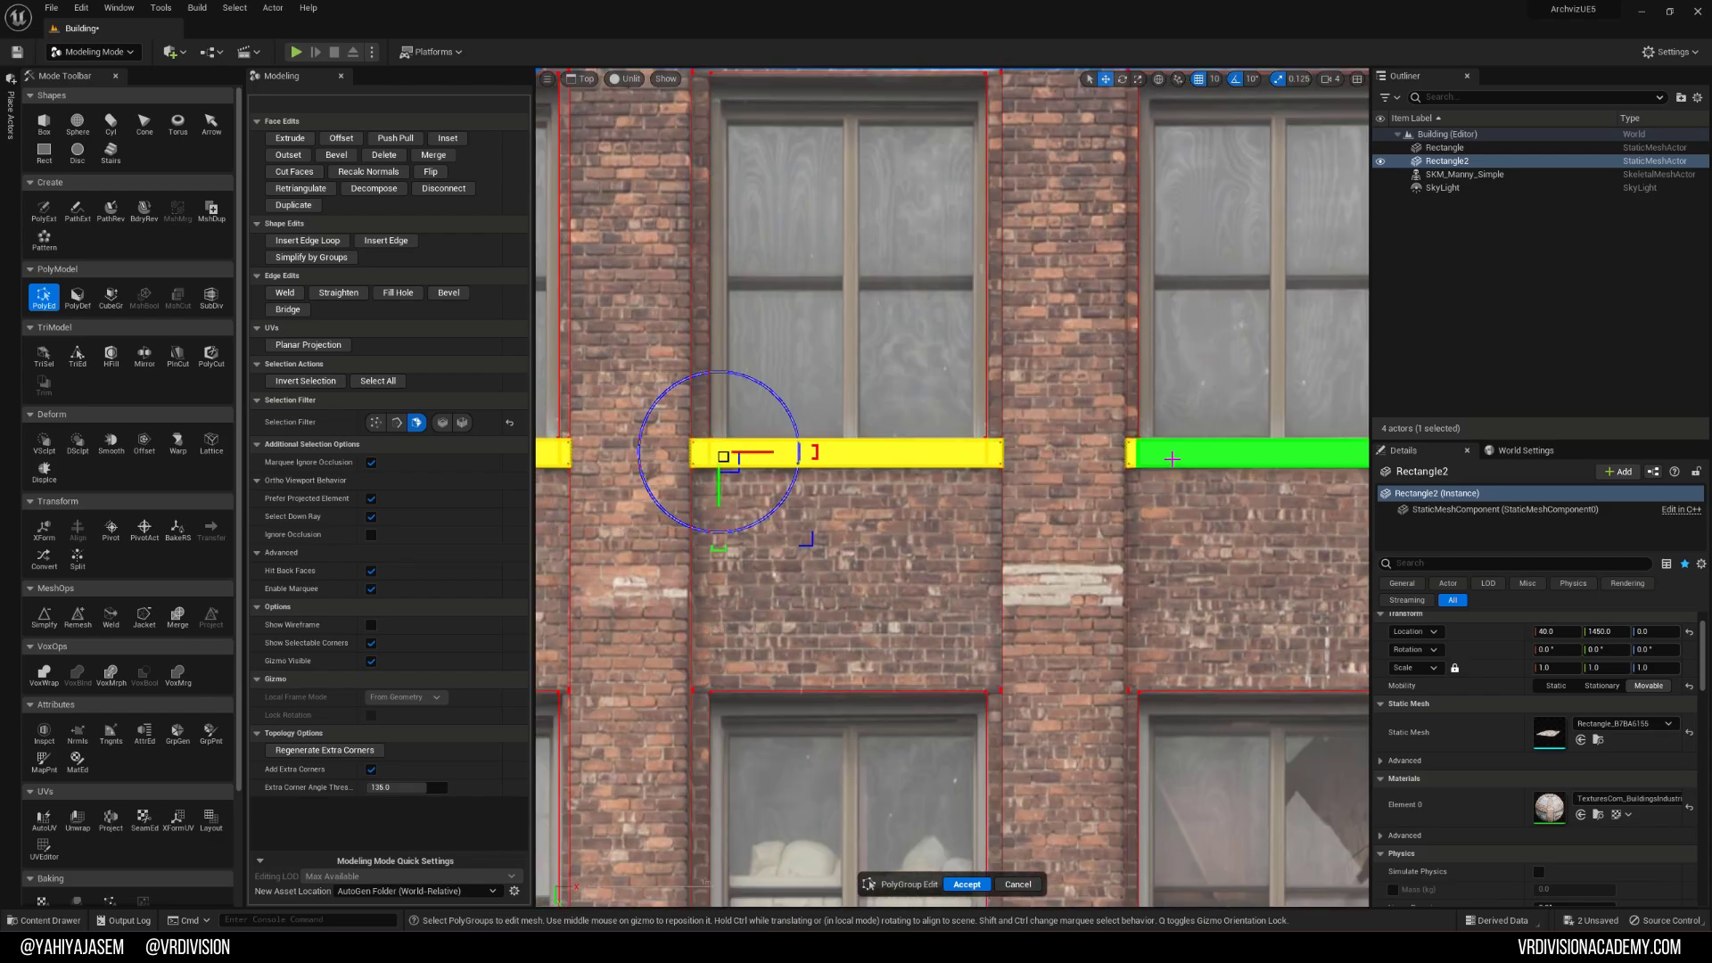
left_click(1172, 458, "shift")
Step: Add all the window sill faces on the middle floor to the selection
right_click_drag(1172, 458, 916, 173)
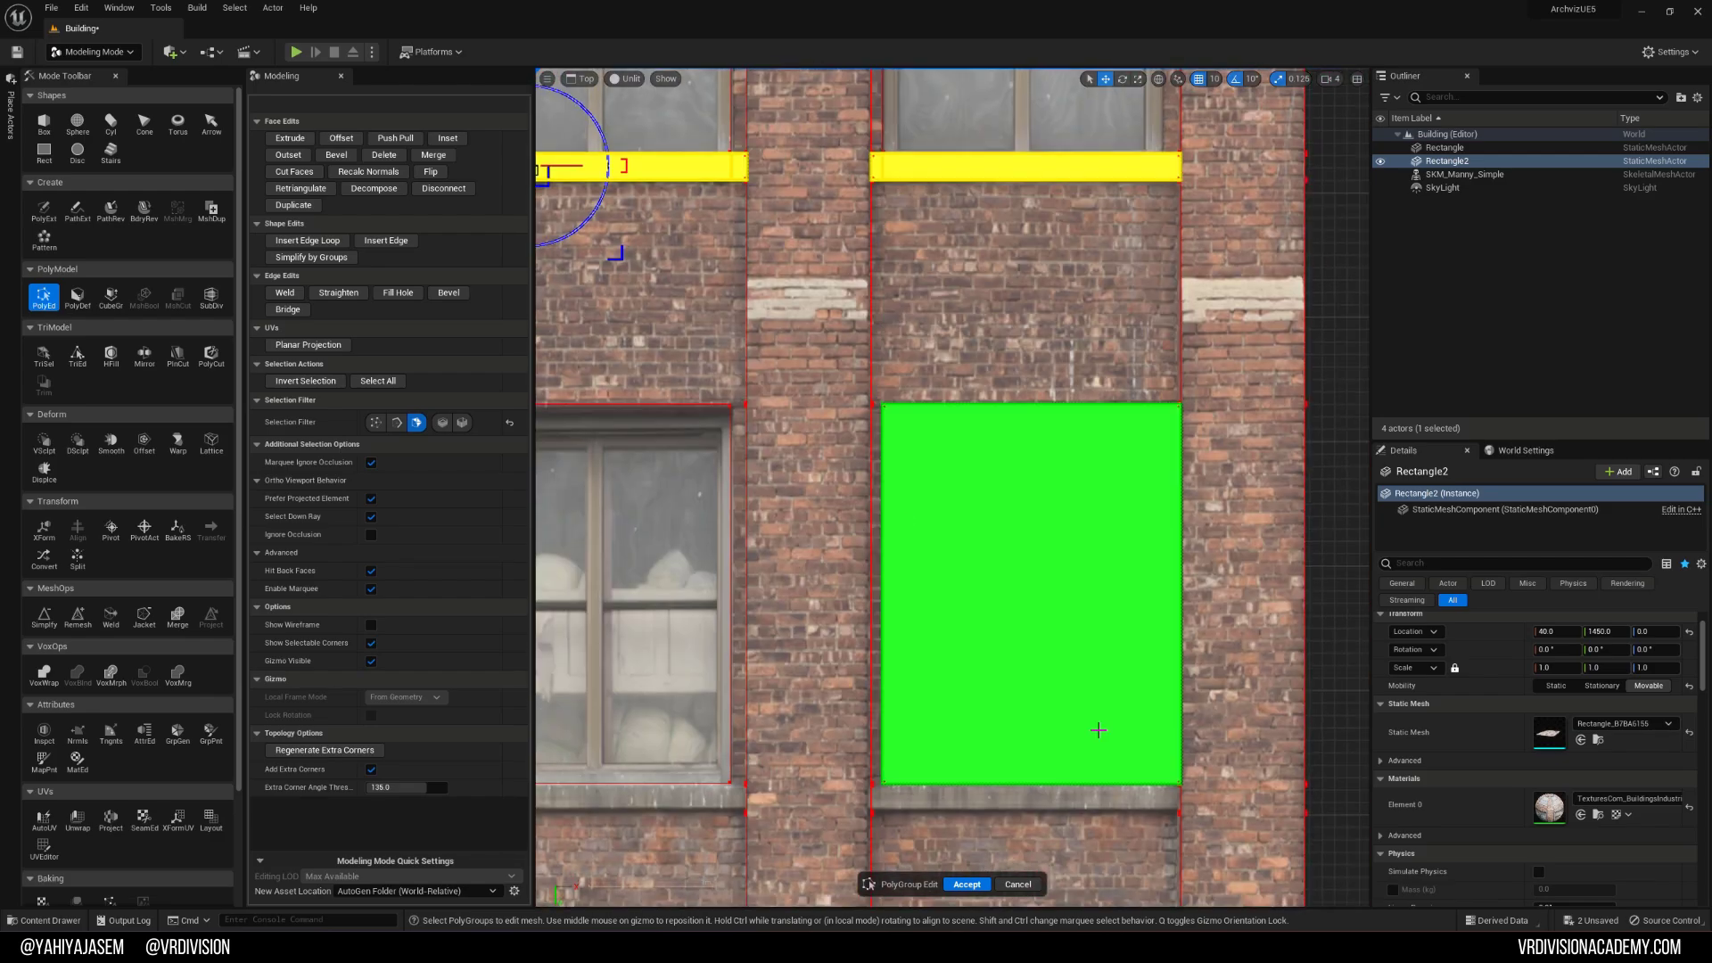
right_click_drag(1097, 730, 1103, 510)
left_click(1026, 580, "shift")
left_click_drag(747, 582, 579, 581, "shift")
right_click_drag(571, 522, 1025, 509)
right_click_drag(688, 505, 1028, 497)
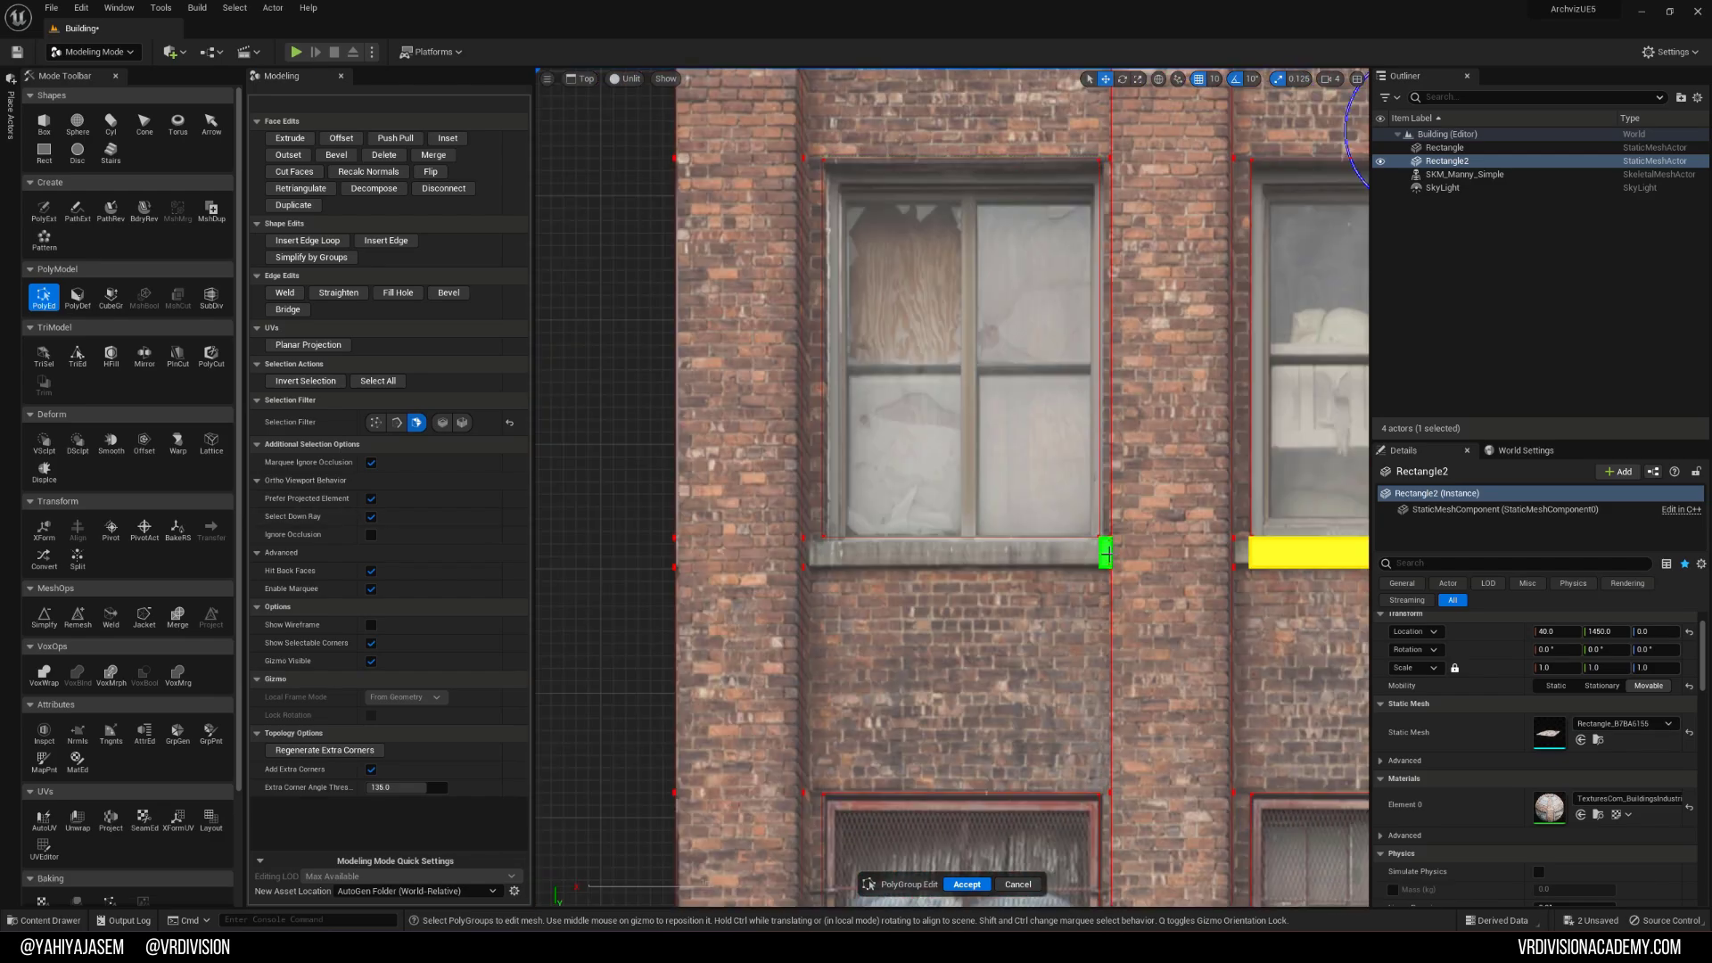
left_click_drag(1107, 553, 813, 553, "shift")
Step: Add all the sill faces beneath the bottom-floor windows to the selection
right_click_drag(830, 596, 815, 298)
right_click_drag(853, 633, 852, 405)
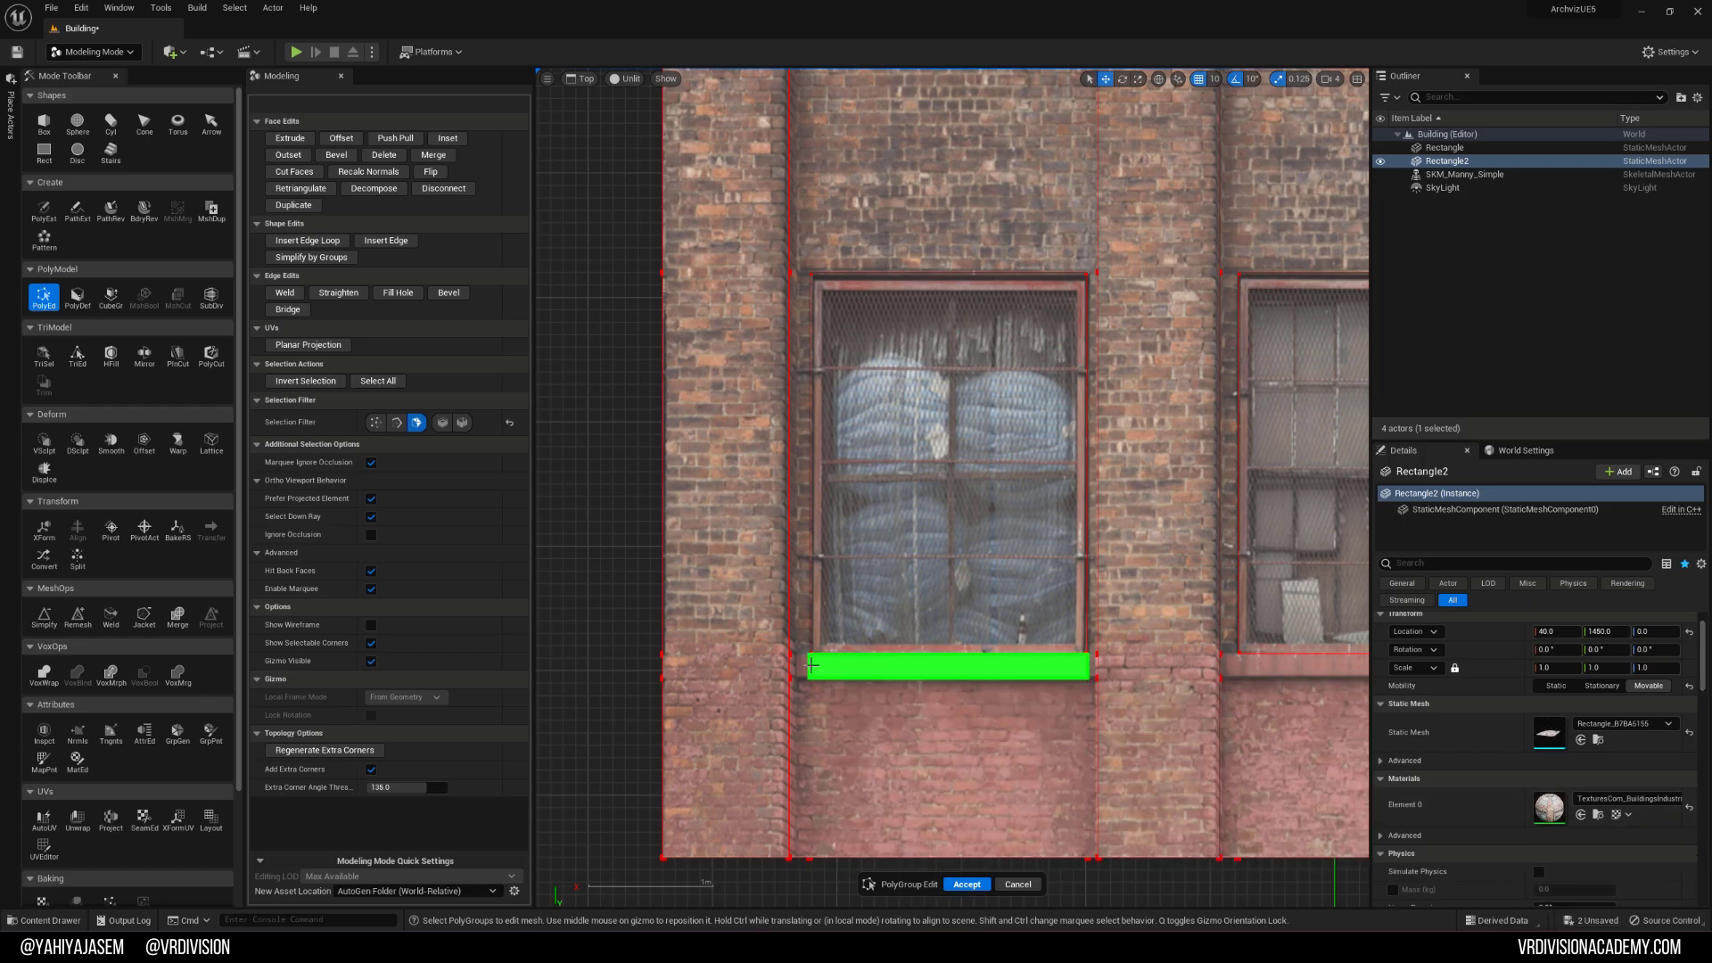
left_click(1093, 667, "shift")
right_click_drag(1233, 667, 797, 632)
left_click(796, 631, "shift")
left_click(892, 631, "shift")
left_click(1087, 632, "shift")
left_click(1203, 628, "shift")
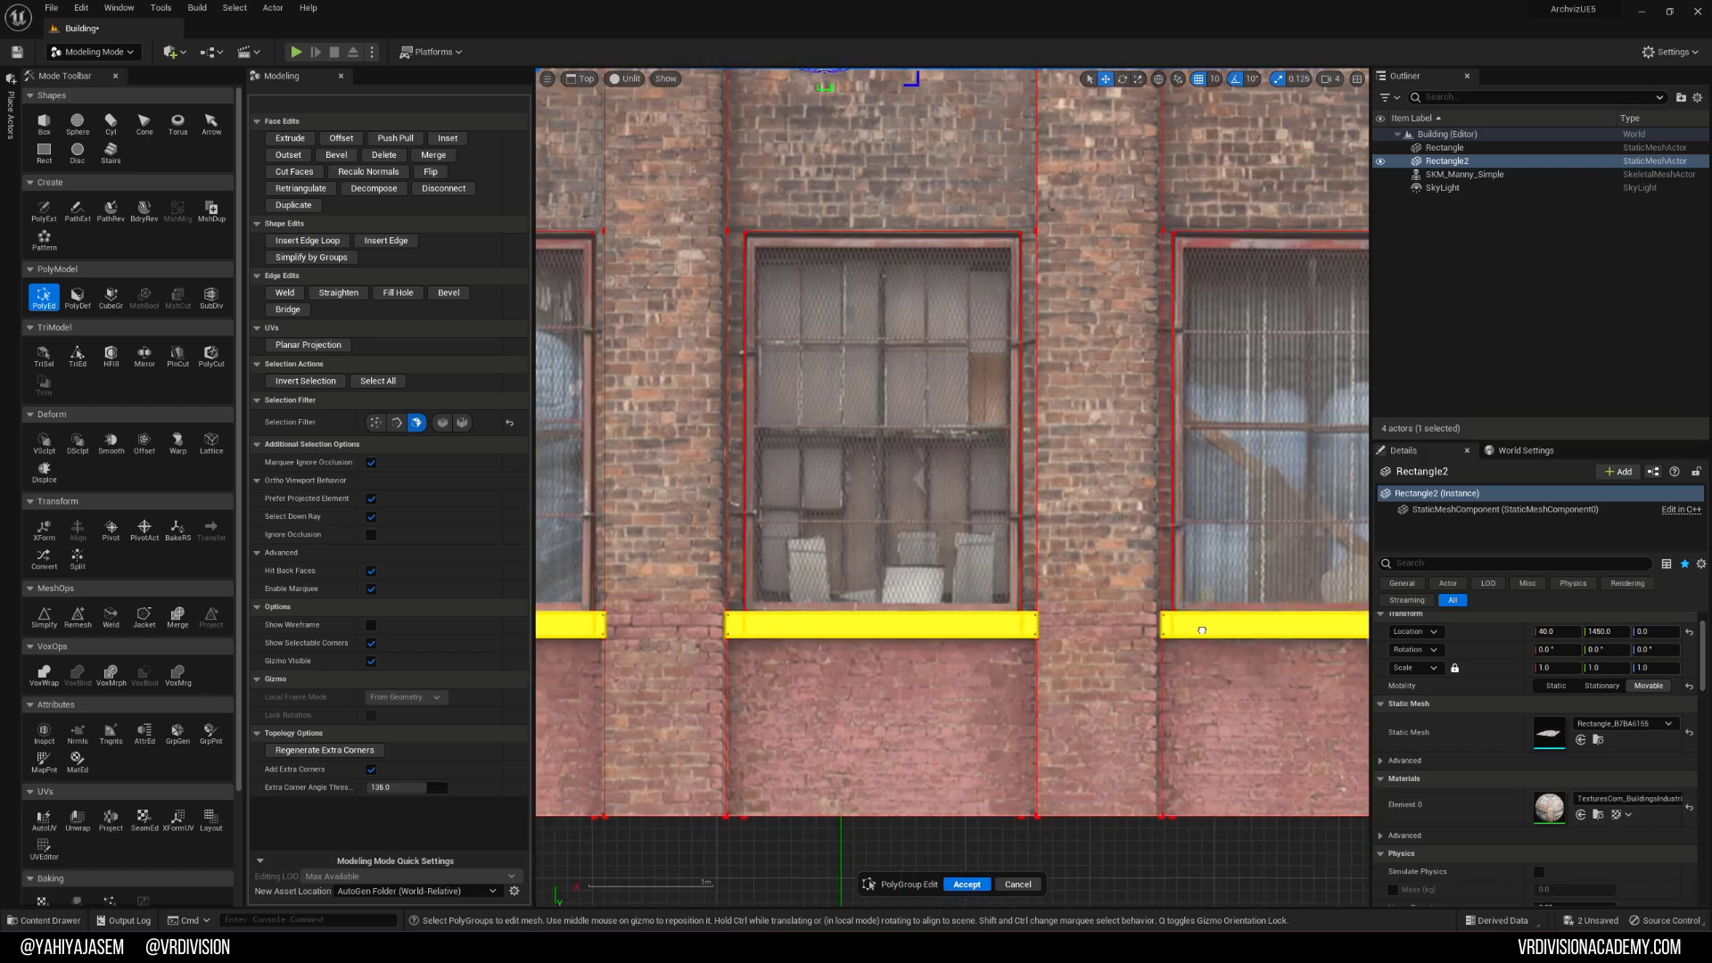
scroll(1136, 536, "down", 5)
Step: Switch to the perspective view and extrude the selected sill faces outward so the sills project from the wall
right_click_drag(1097, 446, 979, 721)
key("alt+g")
right_click_drag(1055, 371, 825, 403)
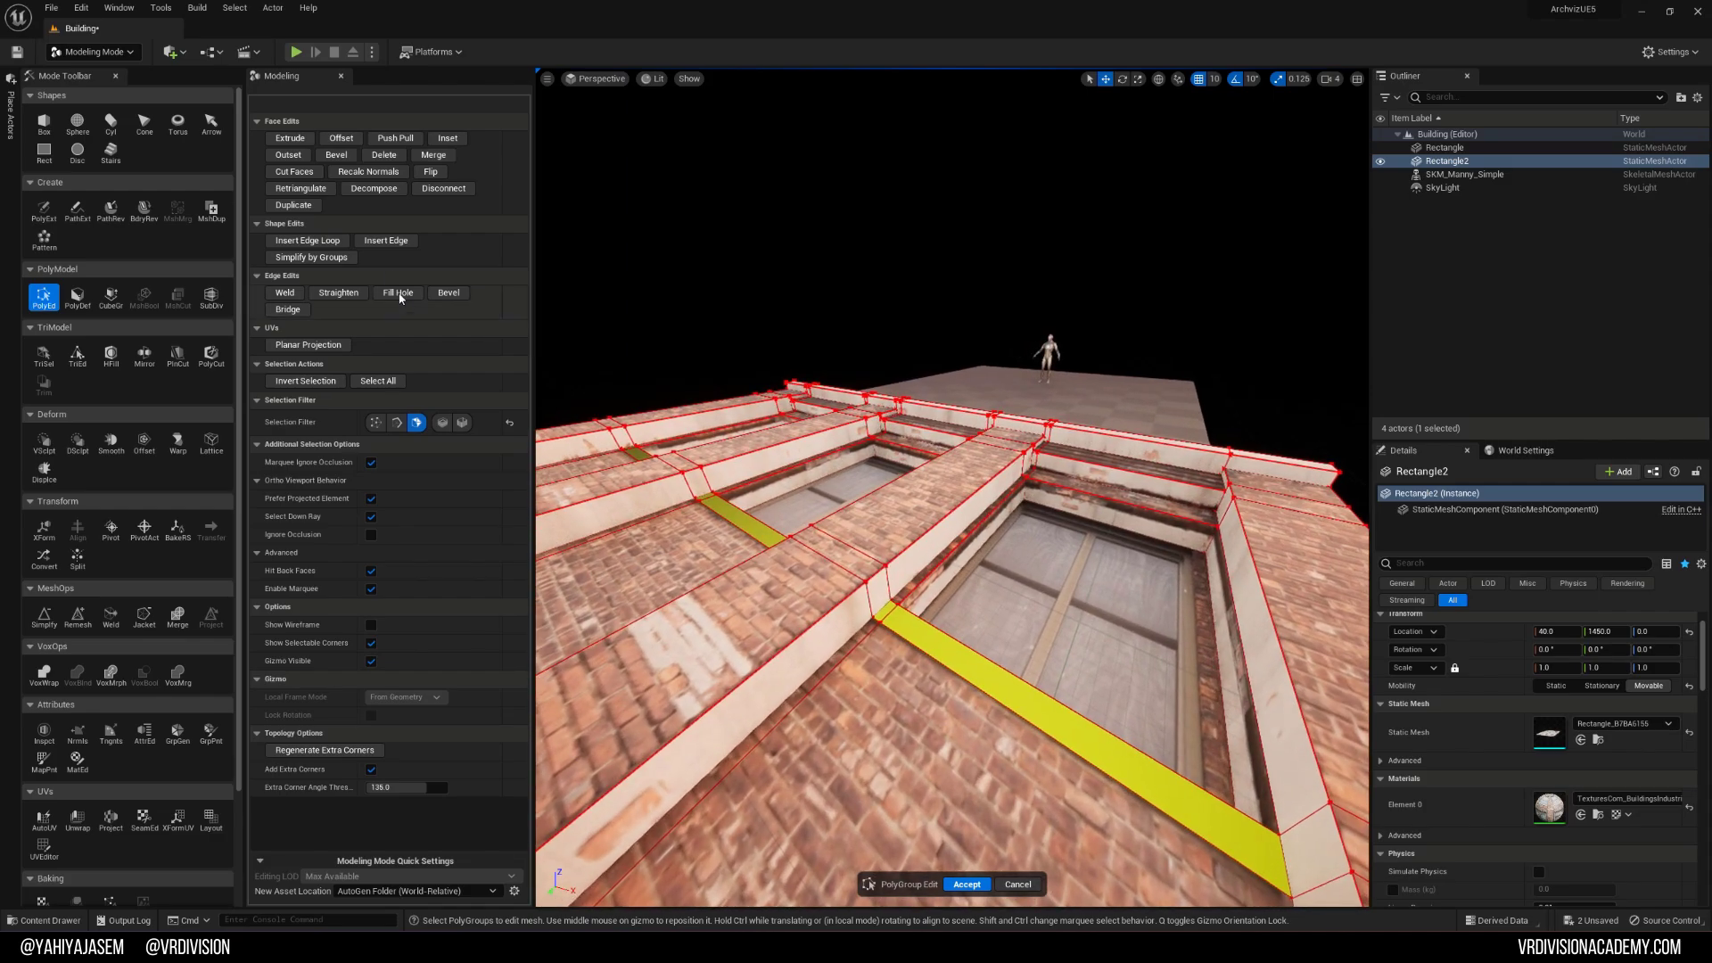
left_click(302, 140)
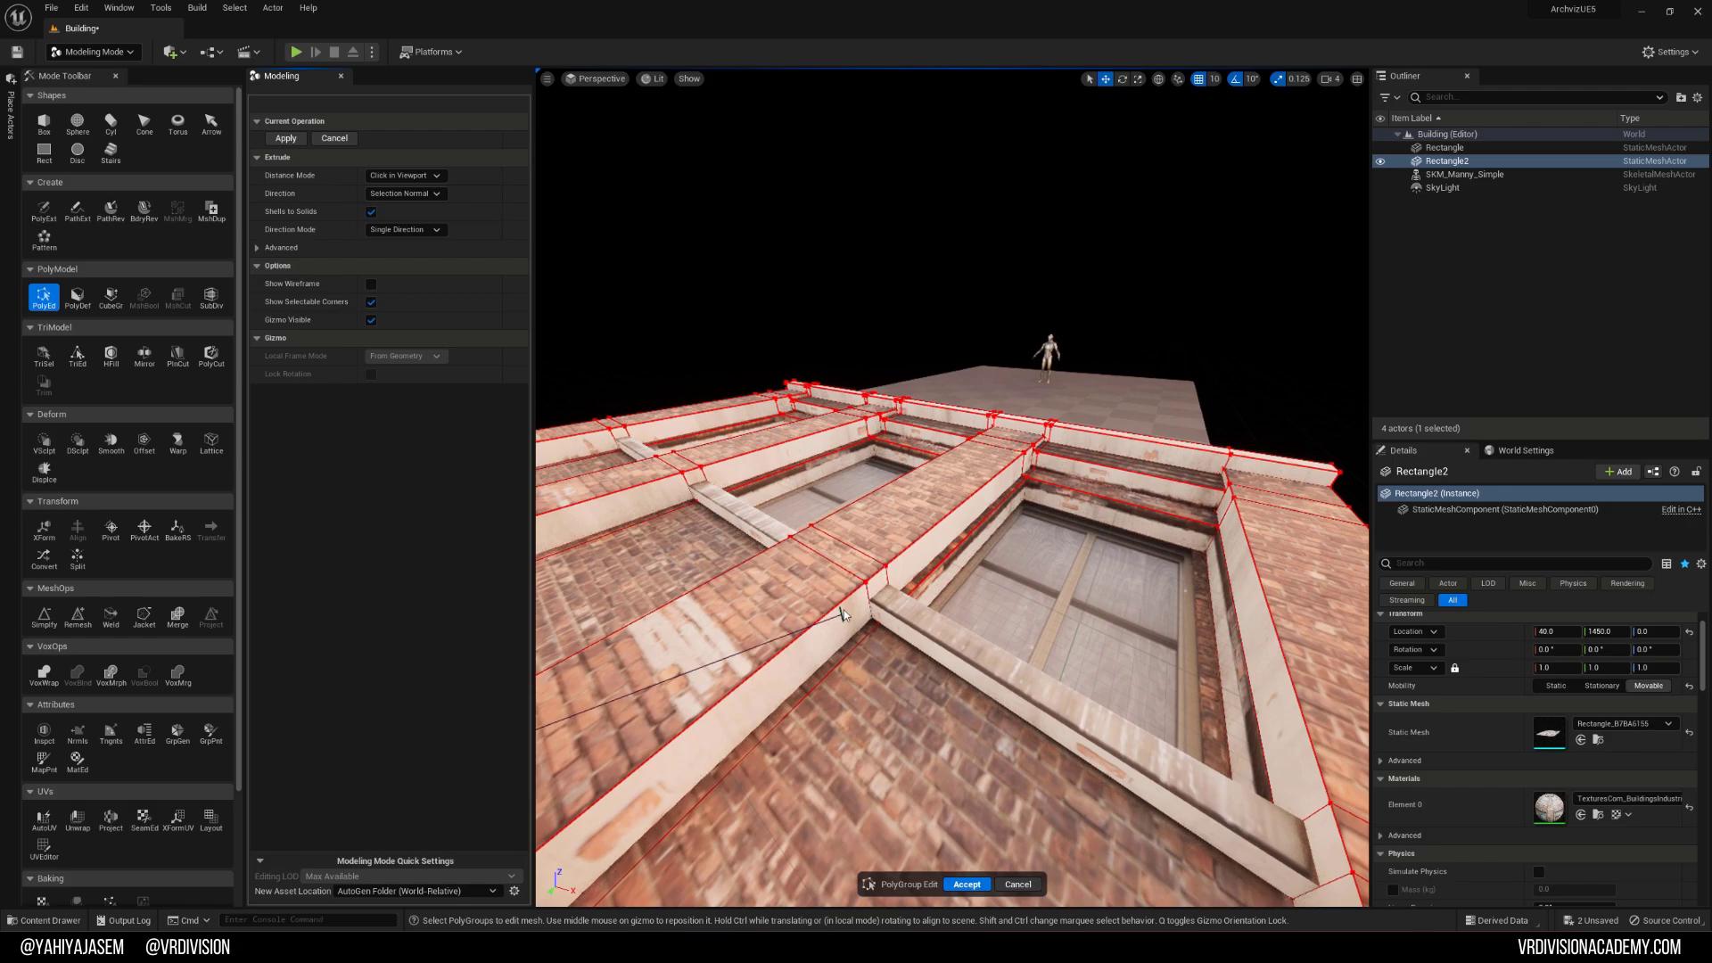
left_click(843, 608)
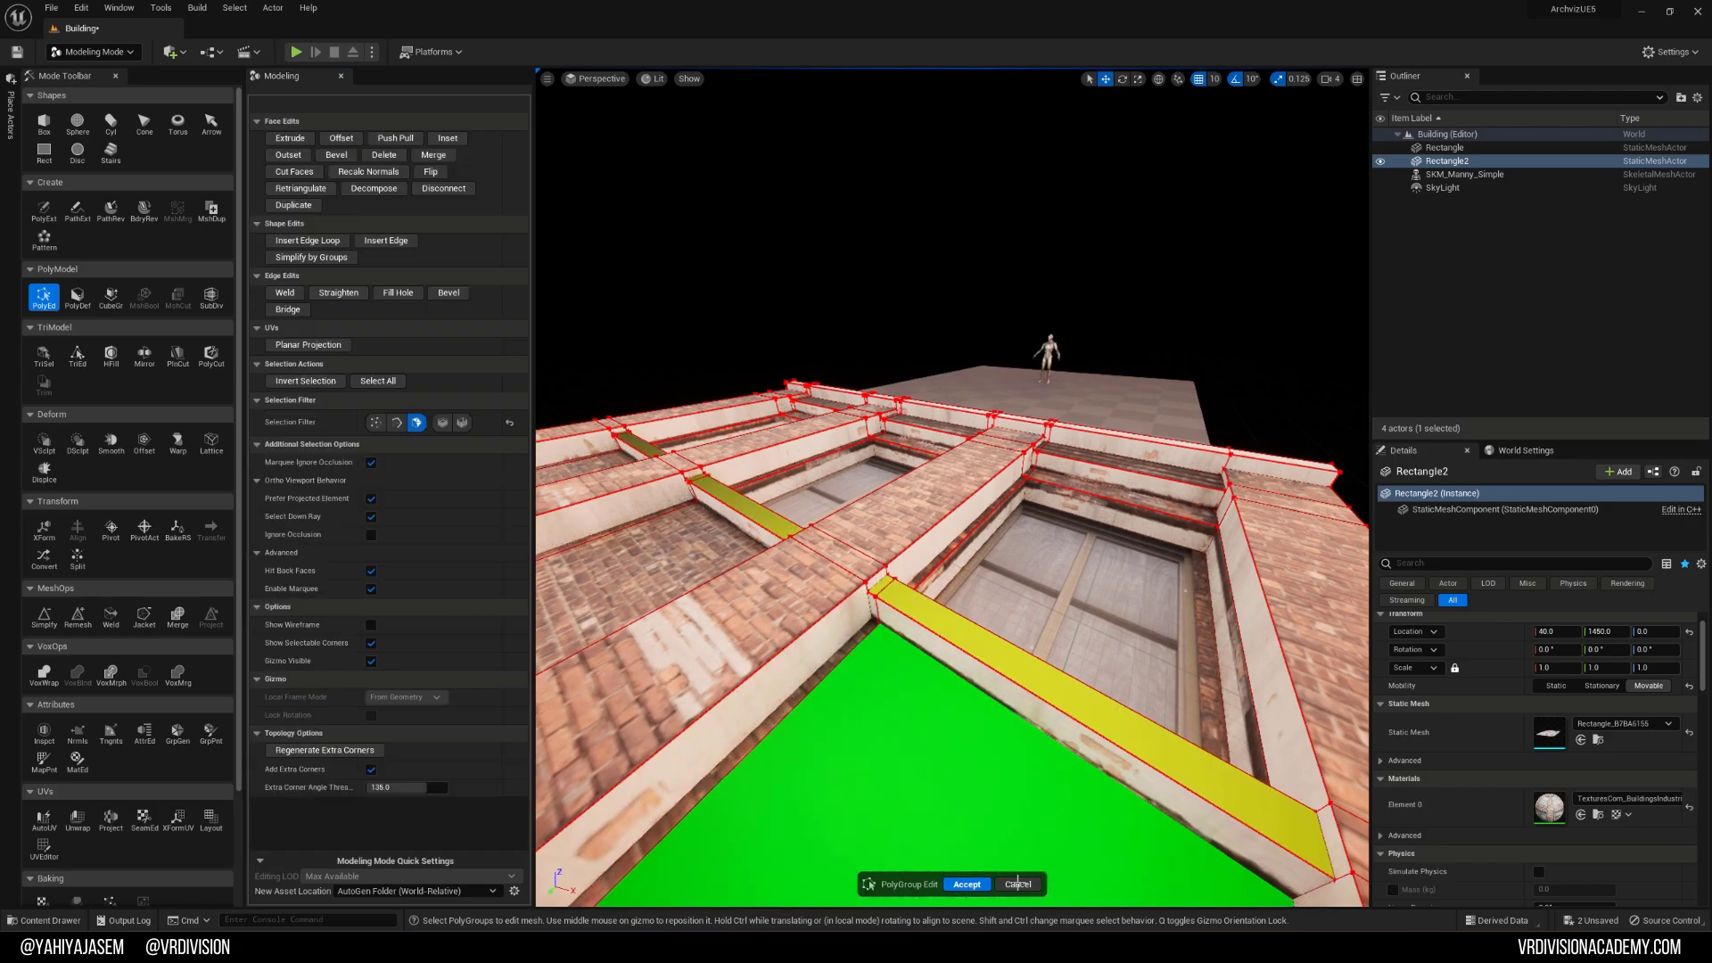
Step: Accept the sill edits and restart PolyGroup Edit on the facade near the top-floor right-hand window
left_click(967, 884)
key("g")
right_click_drag(946, 823, 1107, 885)
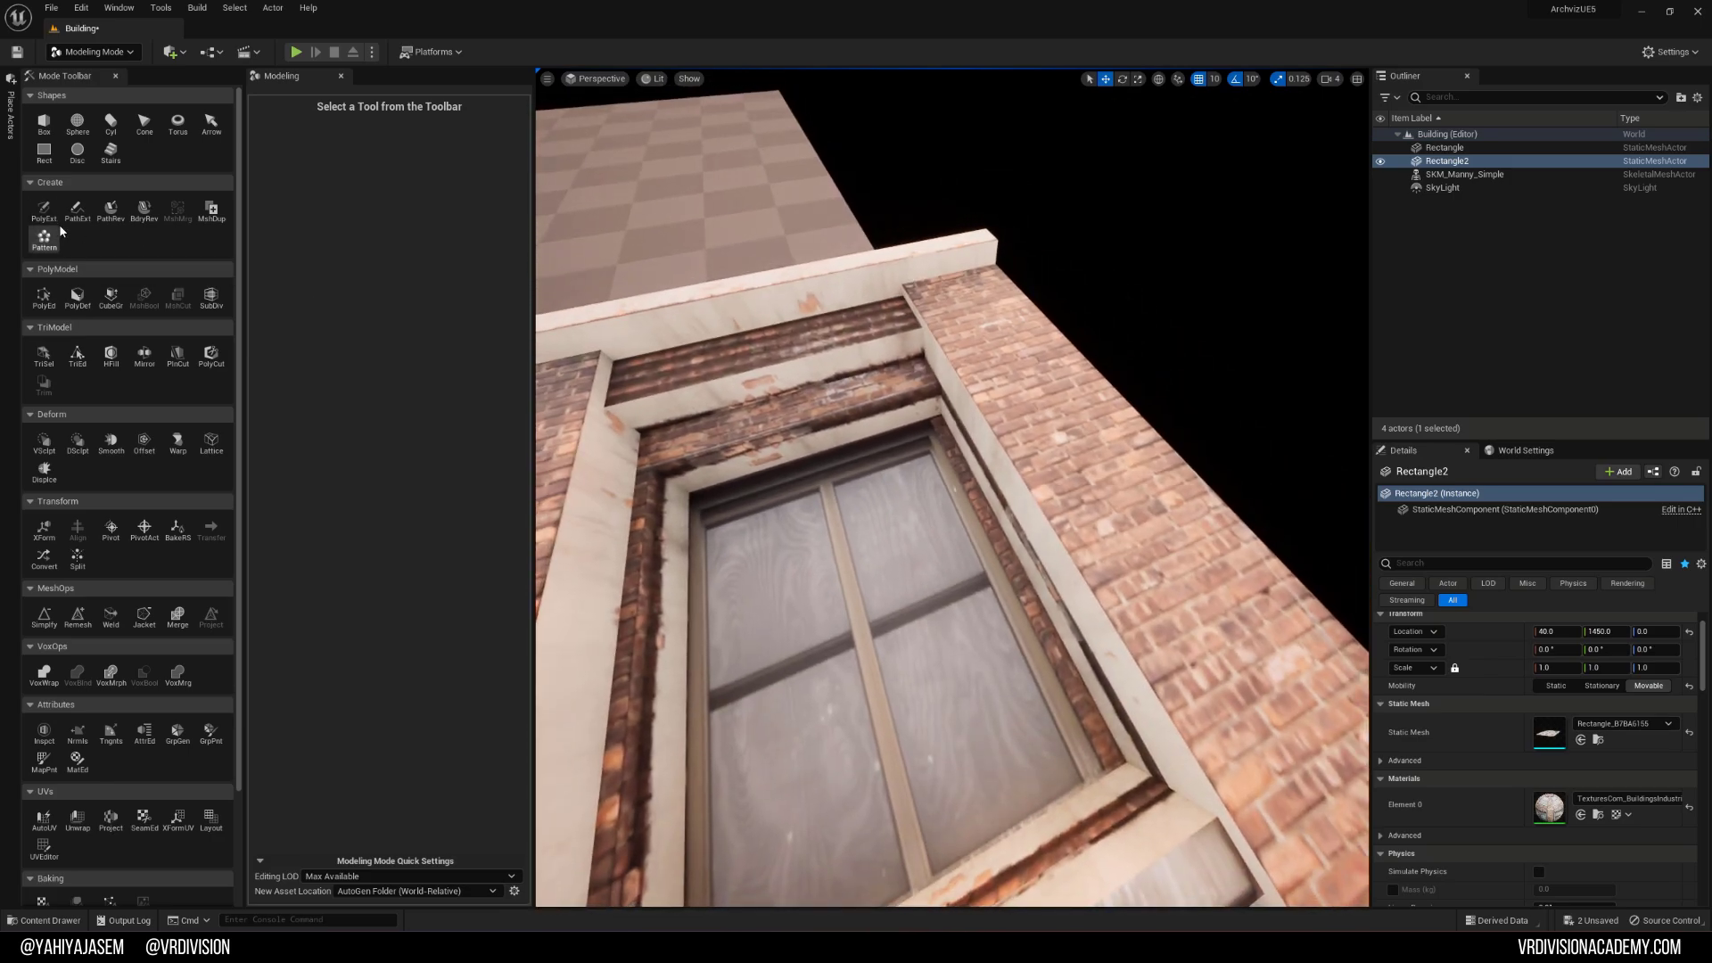
left_click(43, 297)
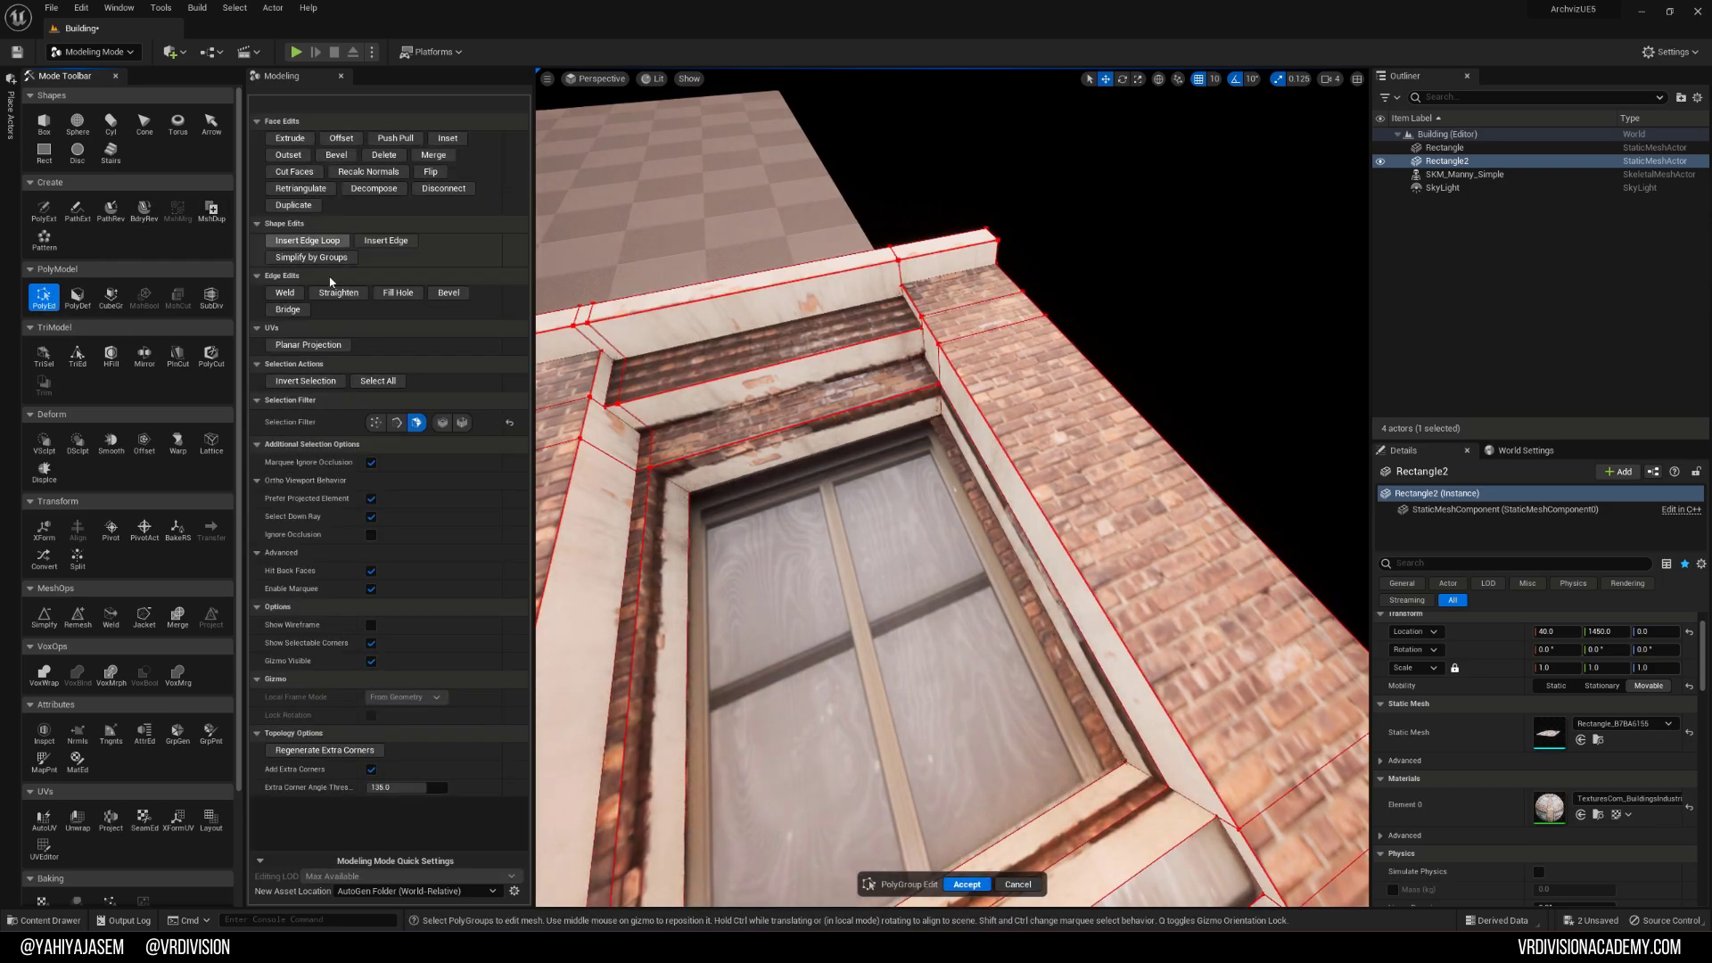
left_click(302, 249)
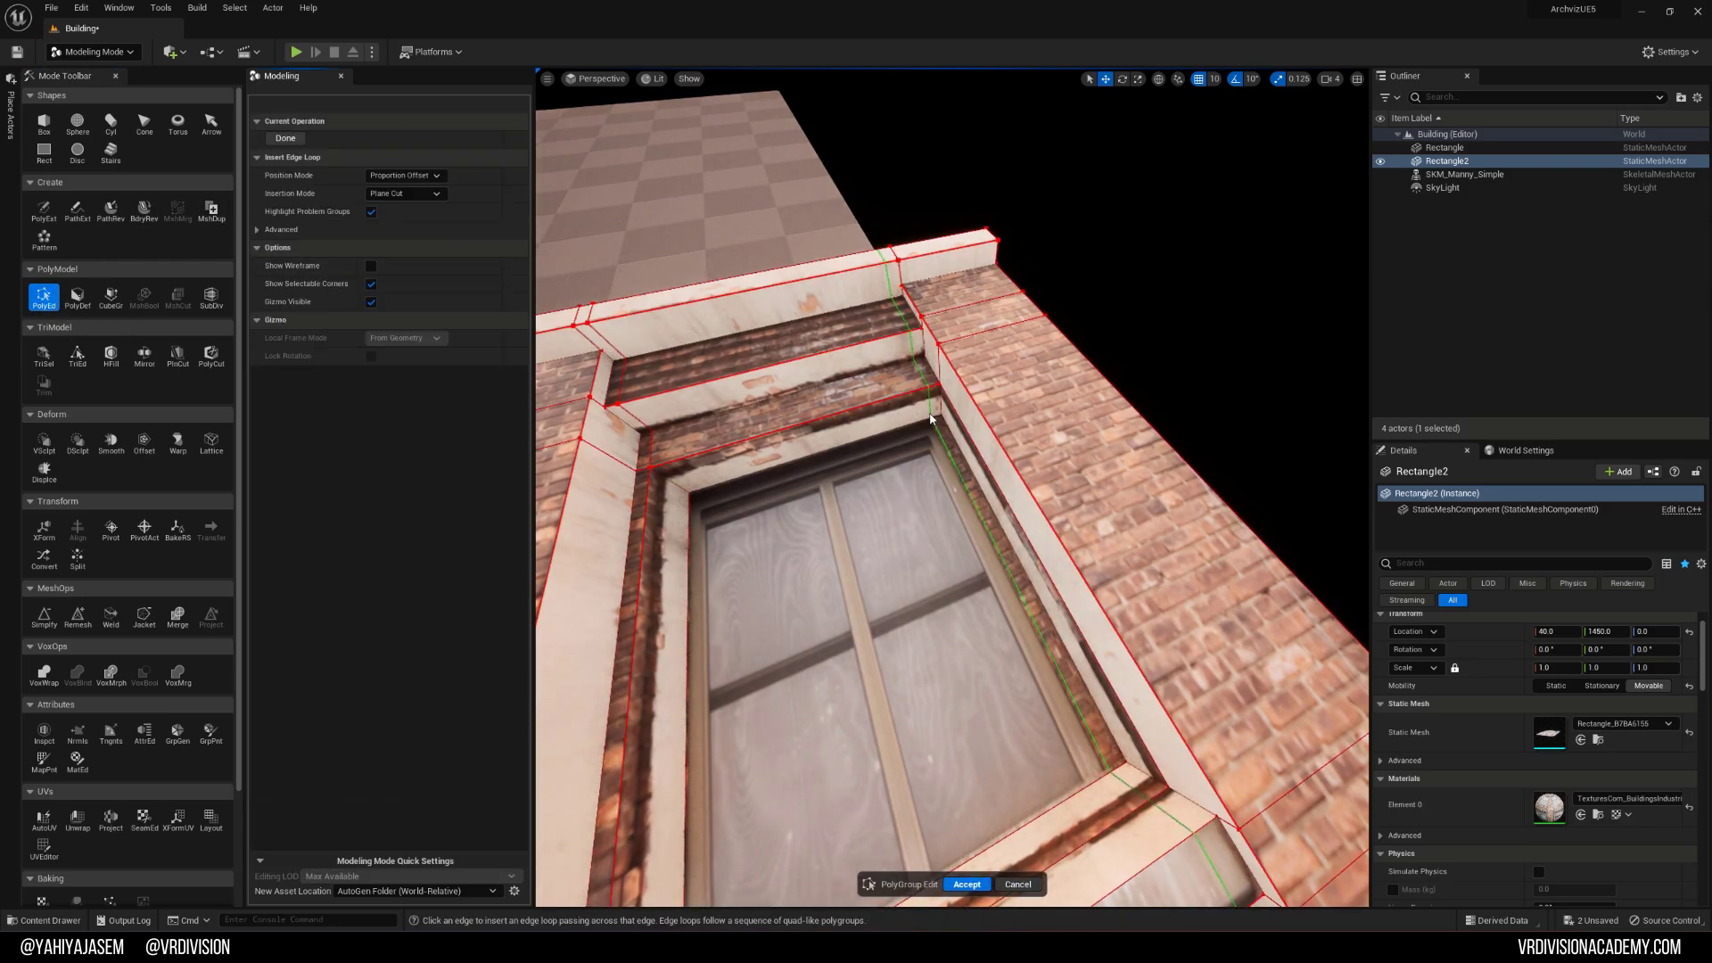
key("ctrl+z")
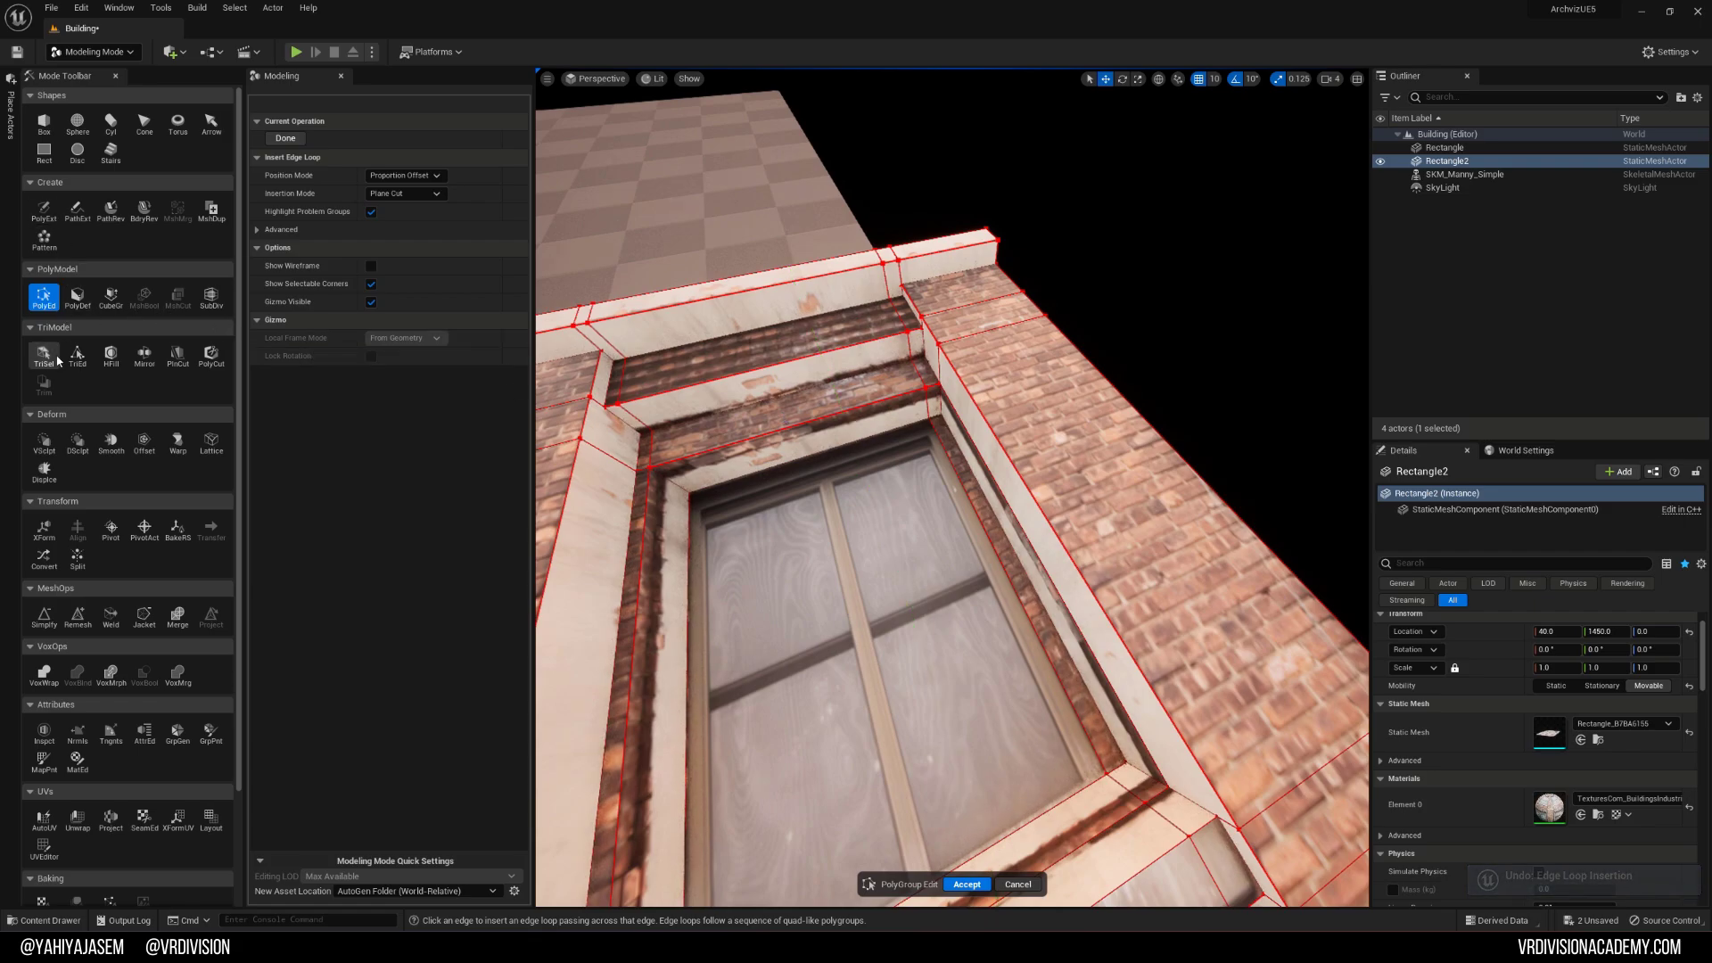
left_click(285, 138)
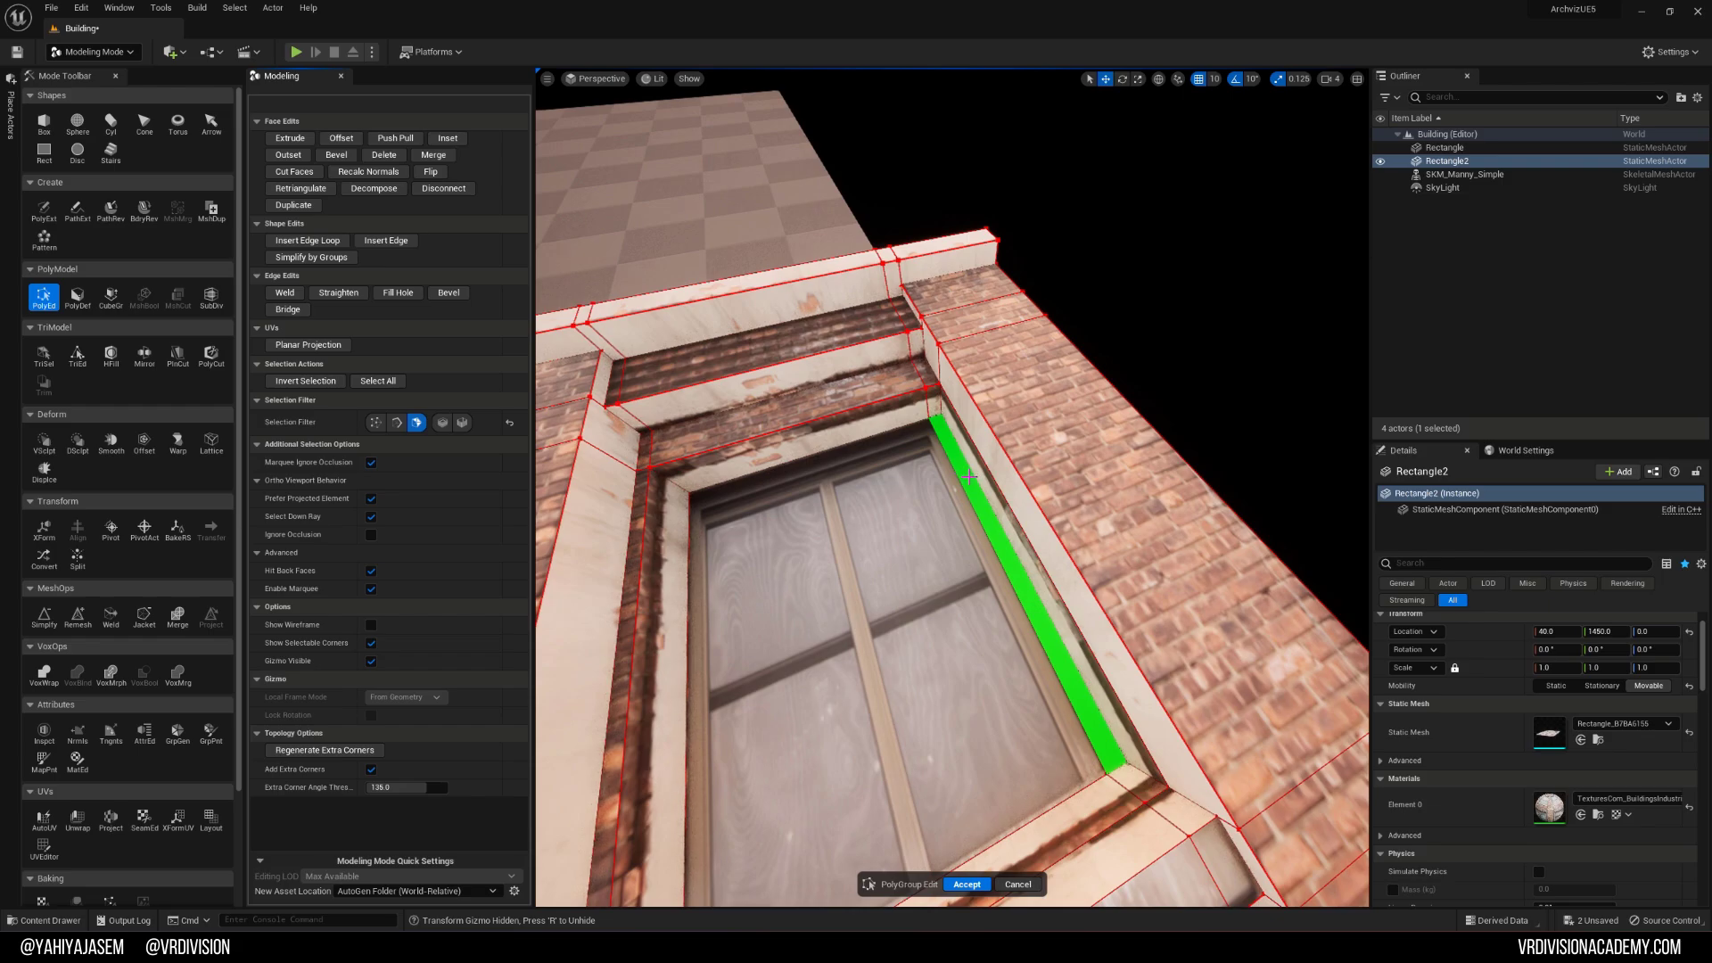
Step: Extrude the narrow side strip next to the top-floor right-hand window outward to the brick wall's level
left_click(970, 476)
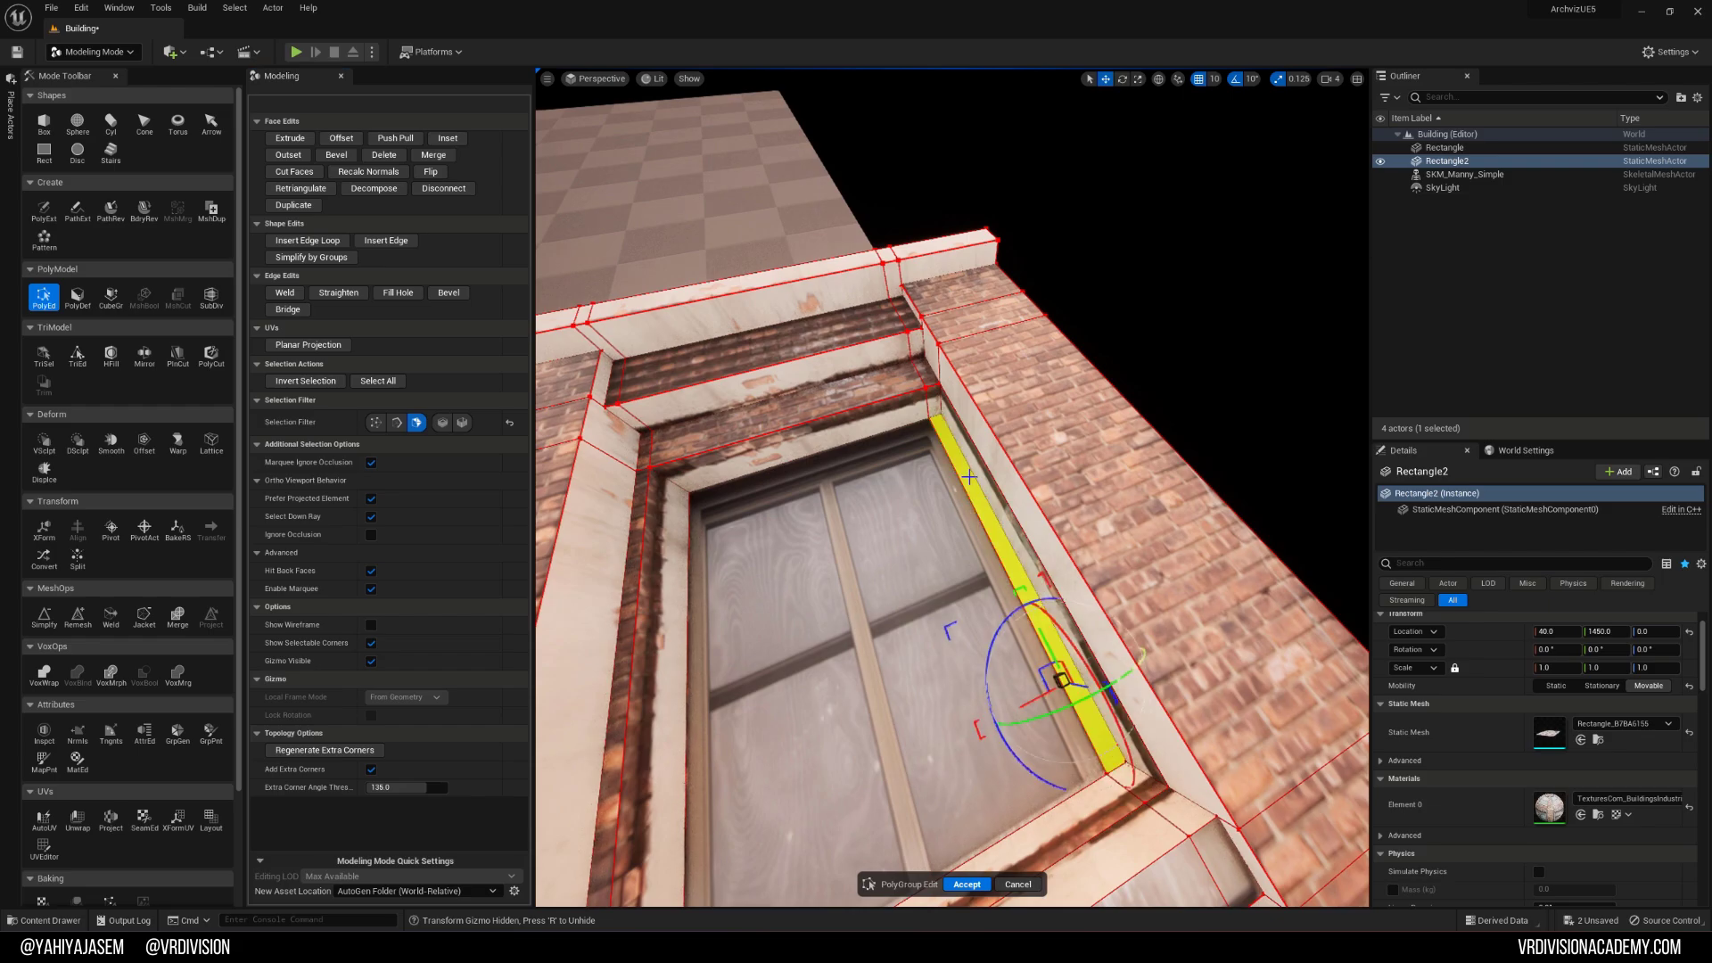
left_click(291, 138)
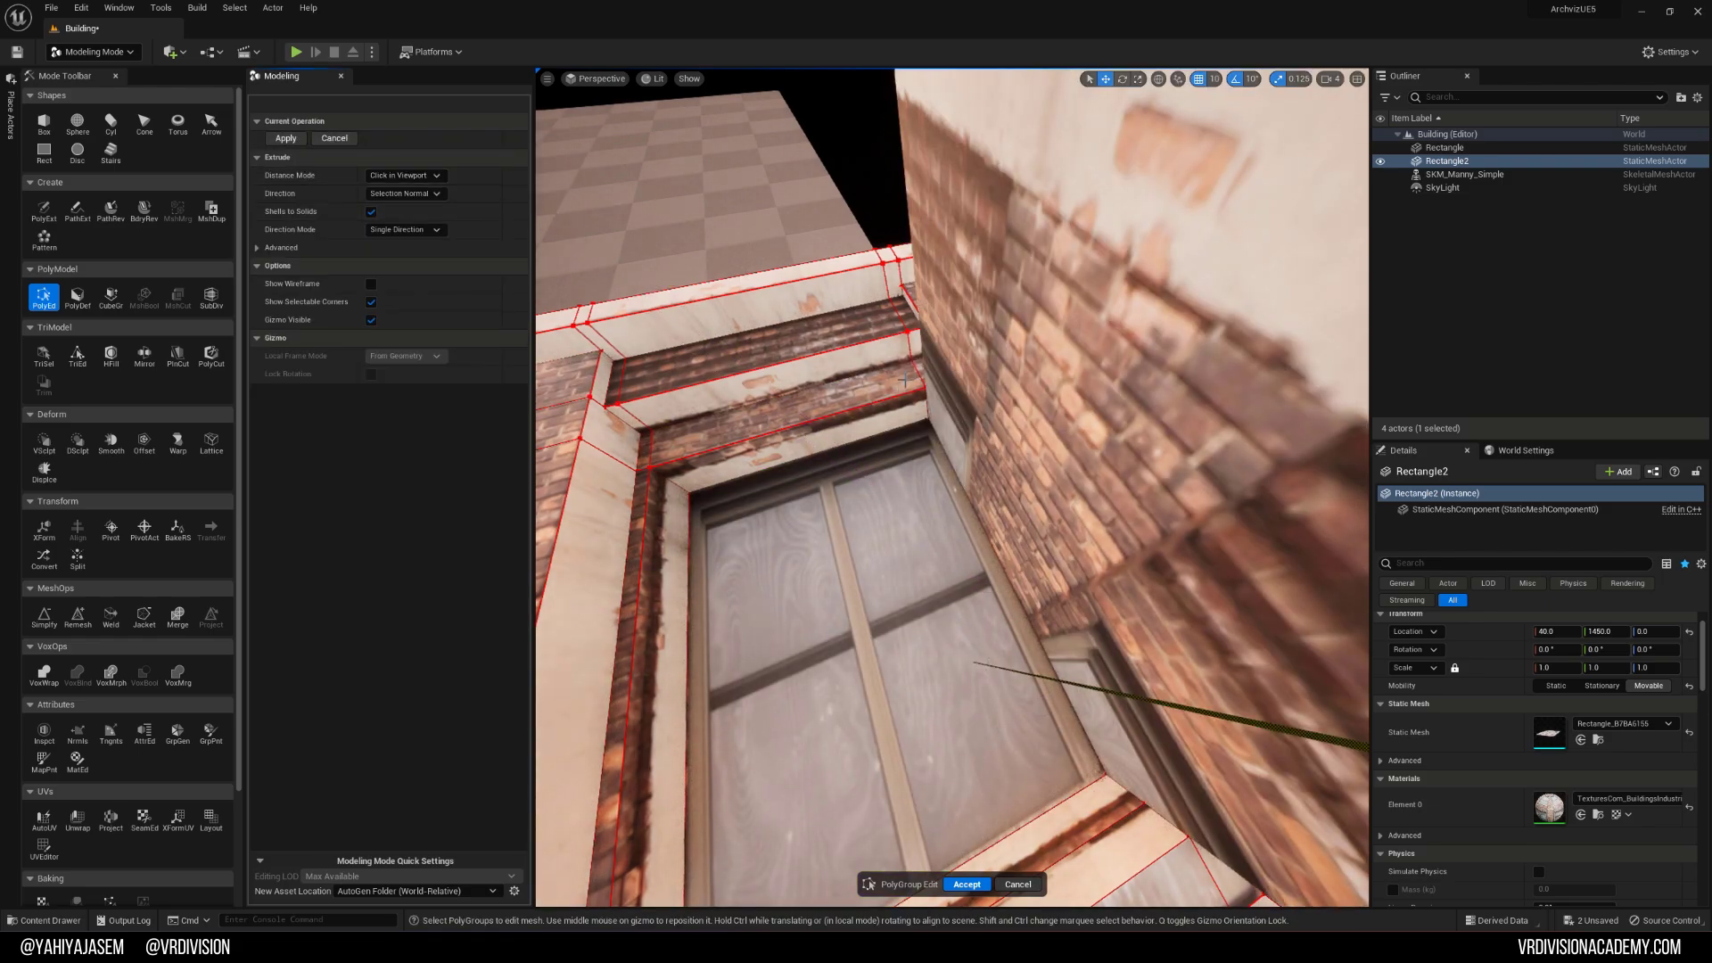
right_click_drag(897, 384, 963, 475)
left_click(930, 465)
Step: Extrude the matching side strip next to the middle-floor right-hand window outward
left_click(1025, 606)
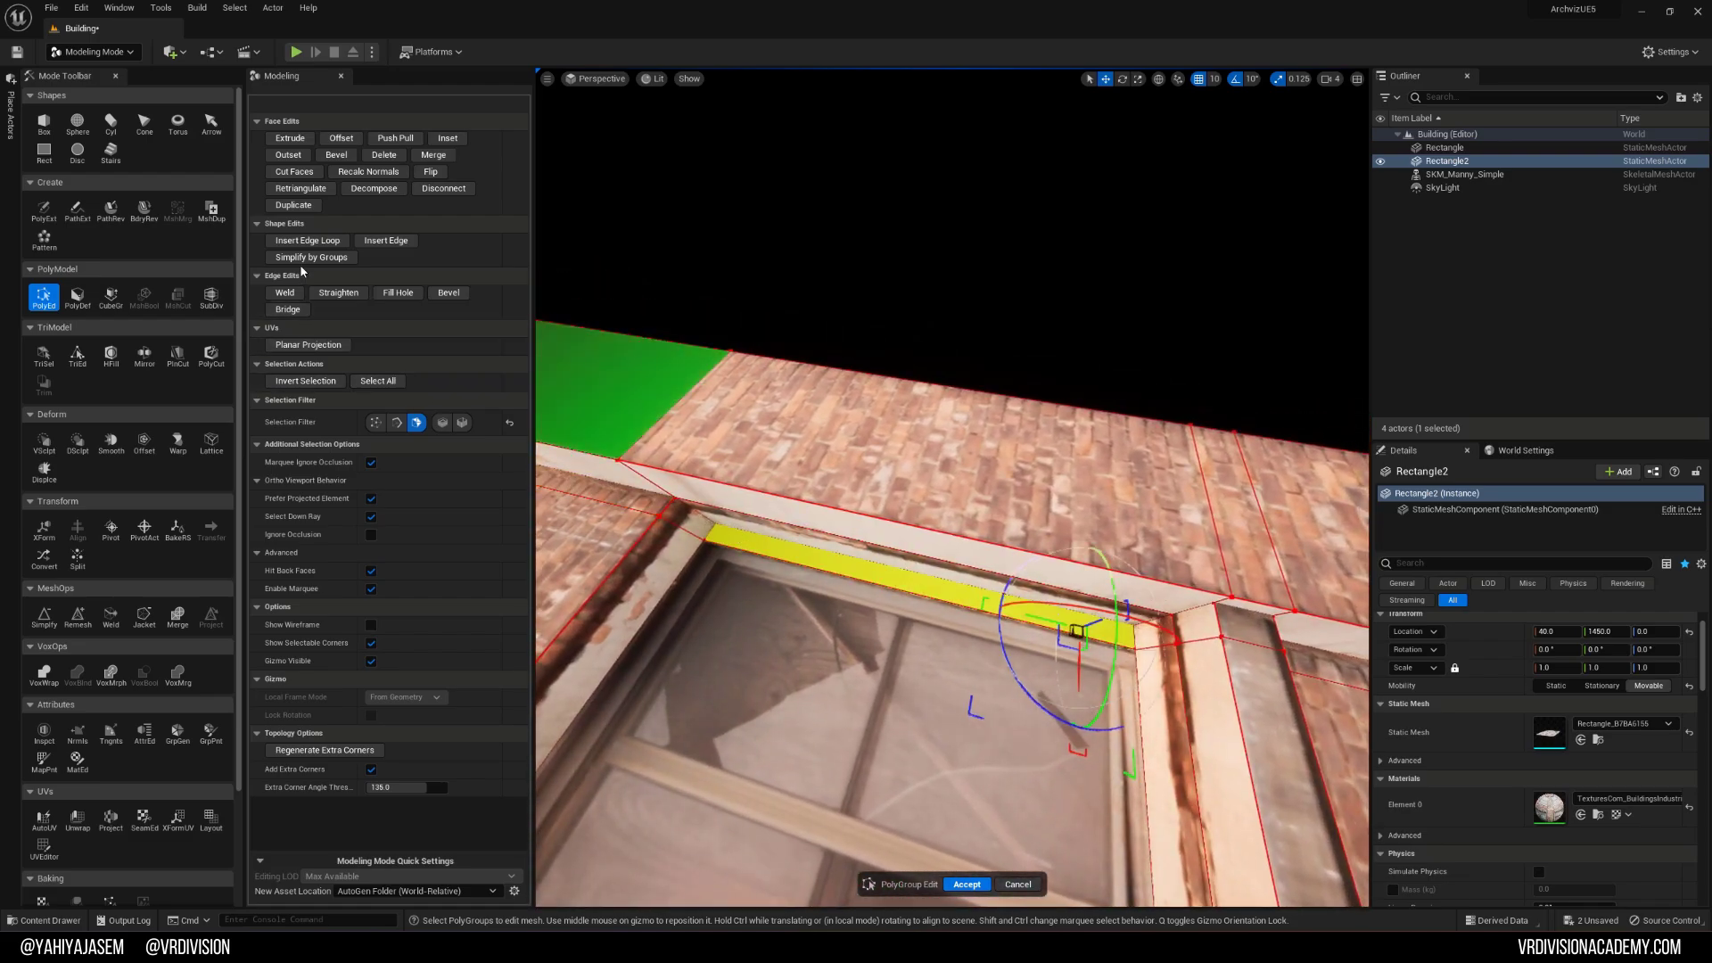
left_click(306, 144)
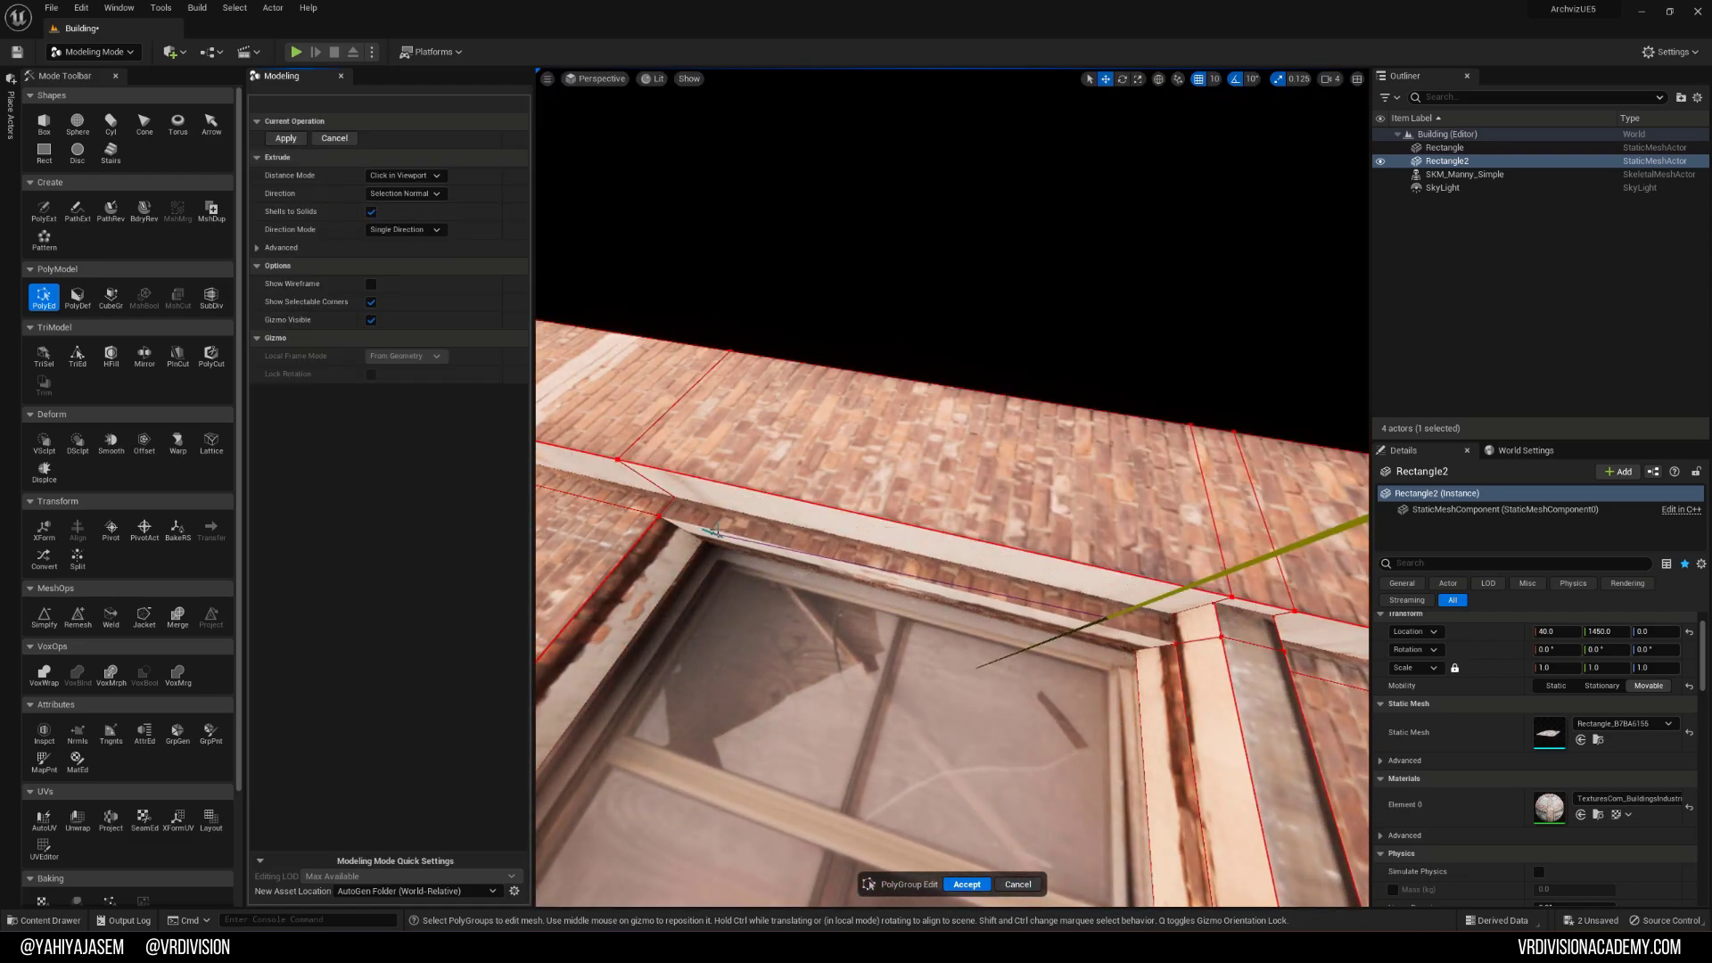
left_click(839, 544)
Step: Extrude the side strip next to the bottom-floor right-hand window outward and accept the PolyGroup edits
right_click_drag(839, 544, 817, 527)
left_click(1139, 741)
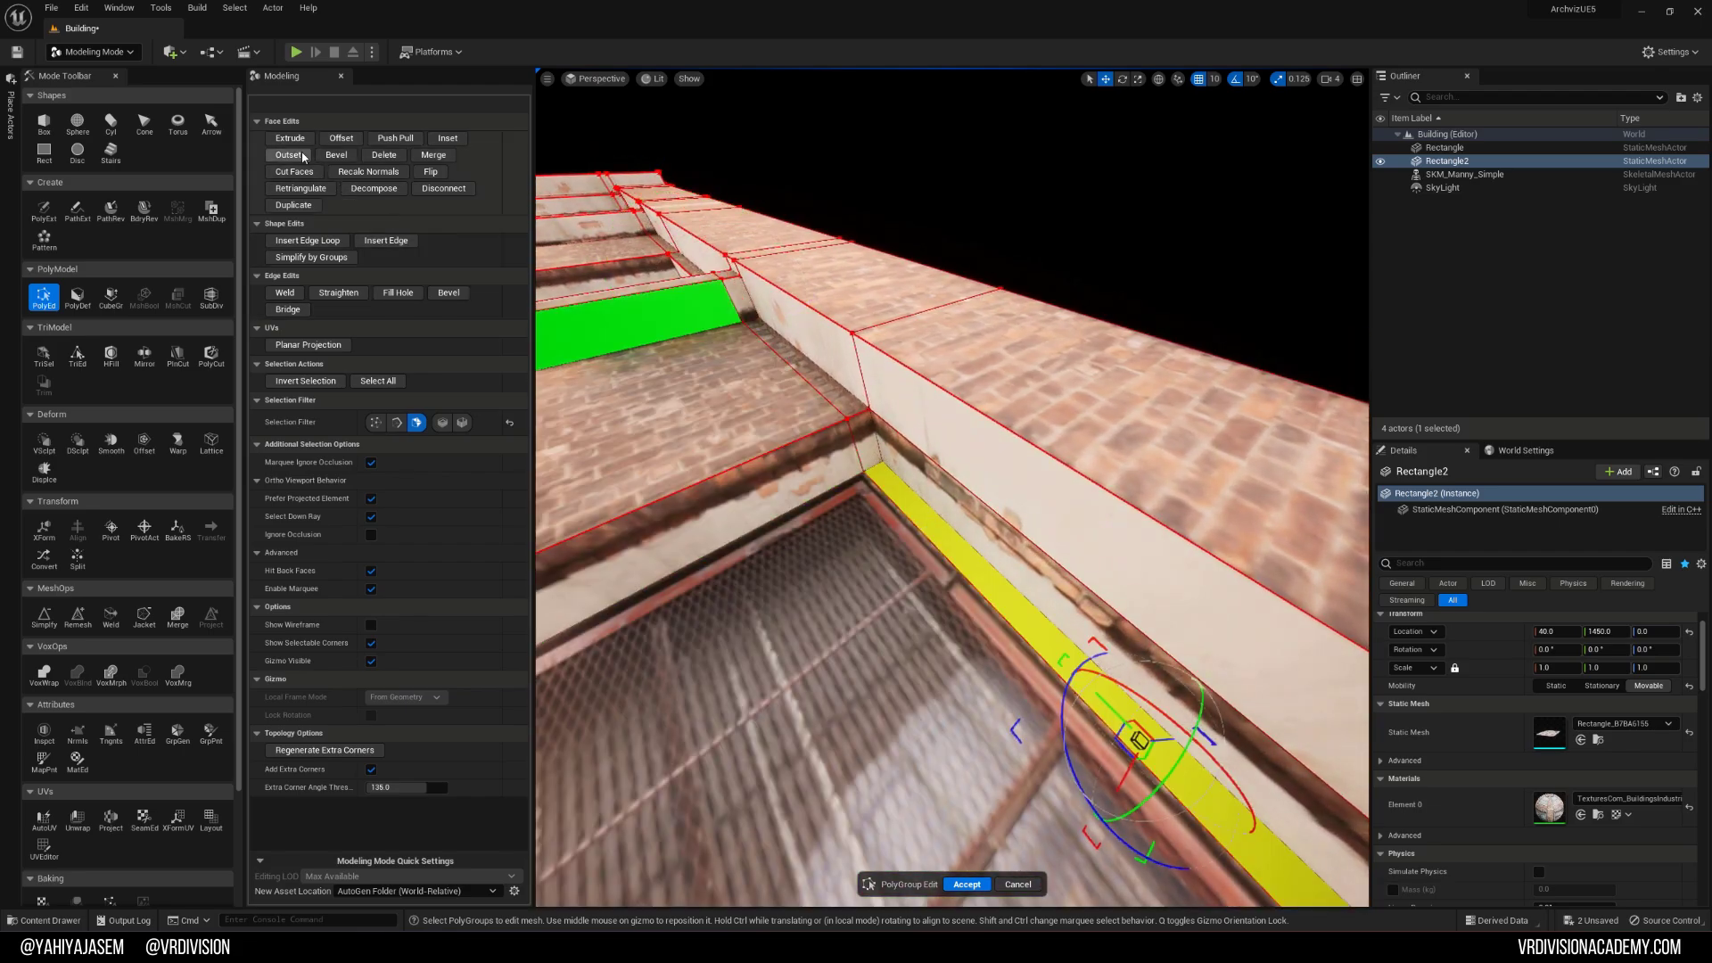
left_click(292, 140)
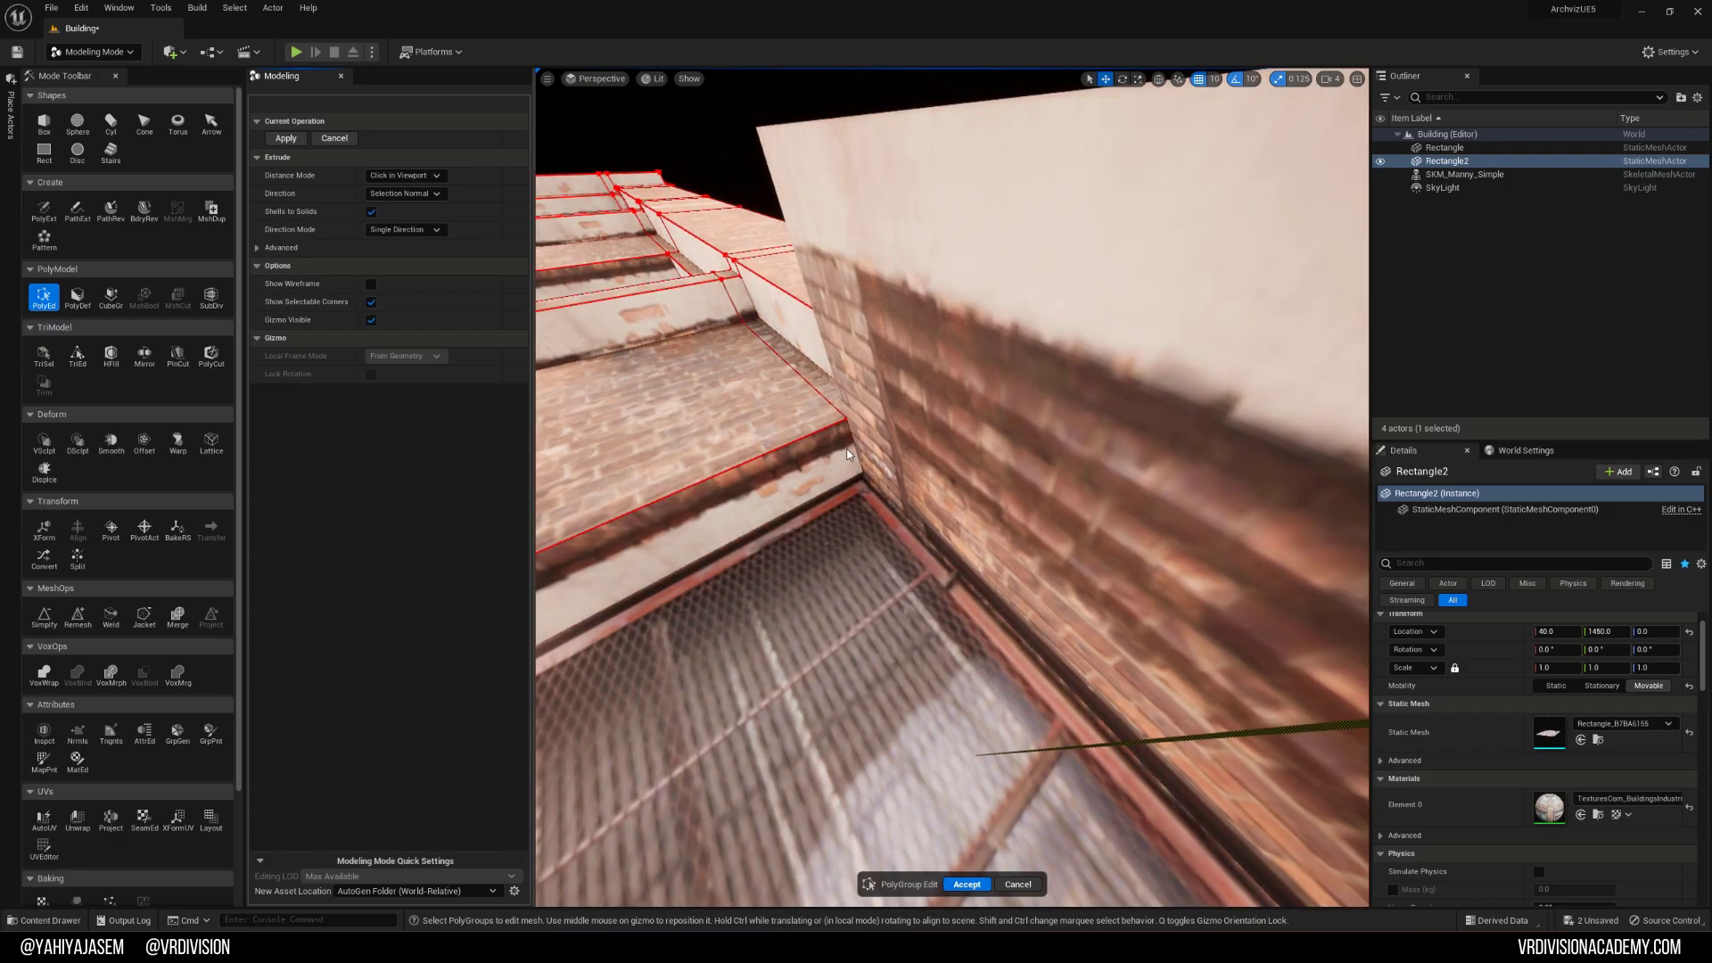
left_click(891, 447)
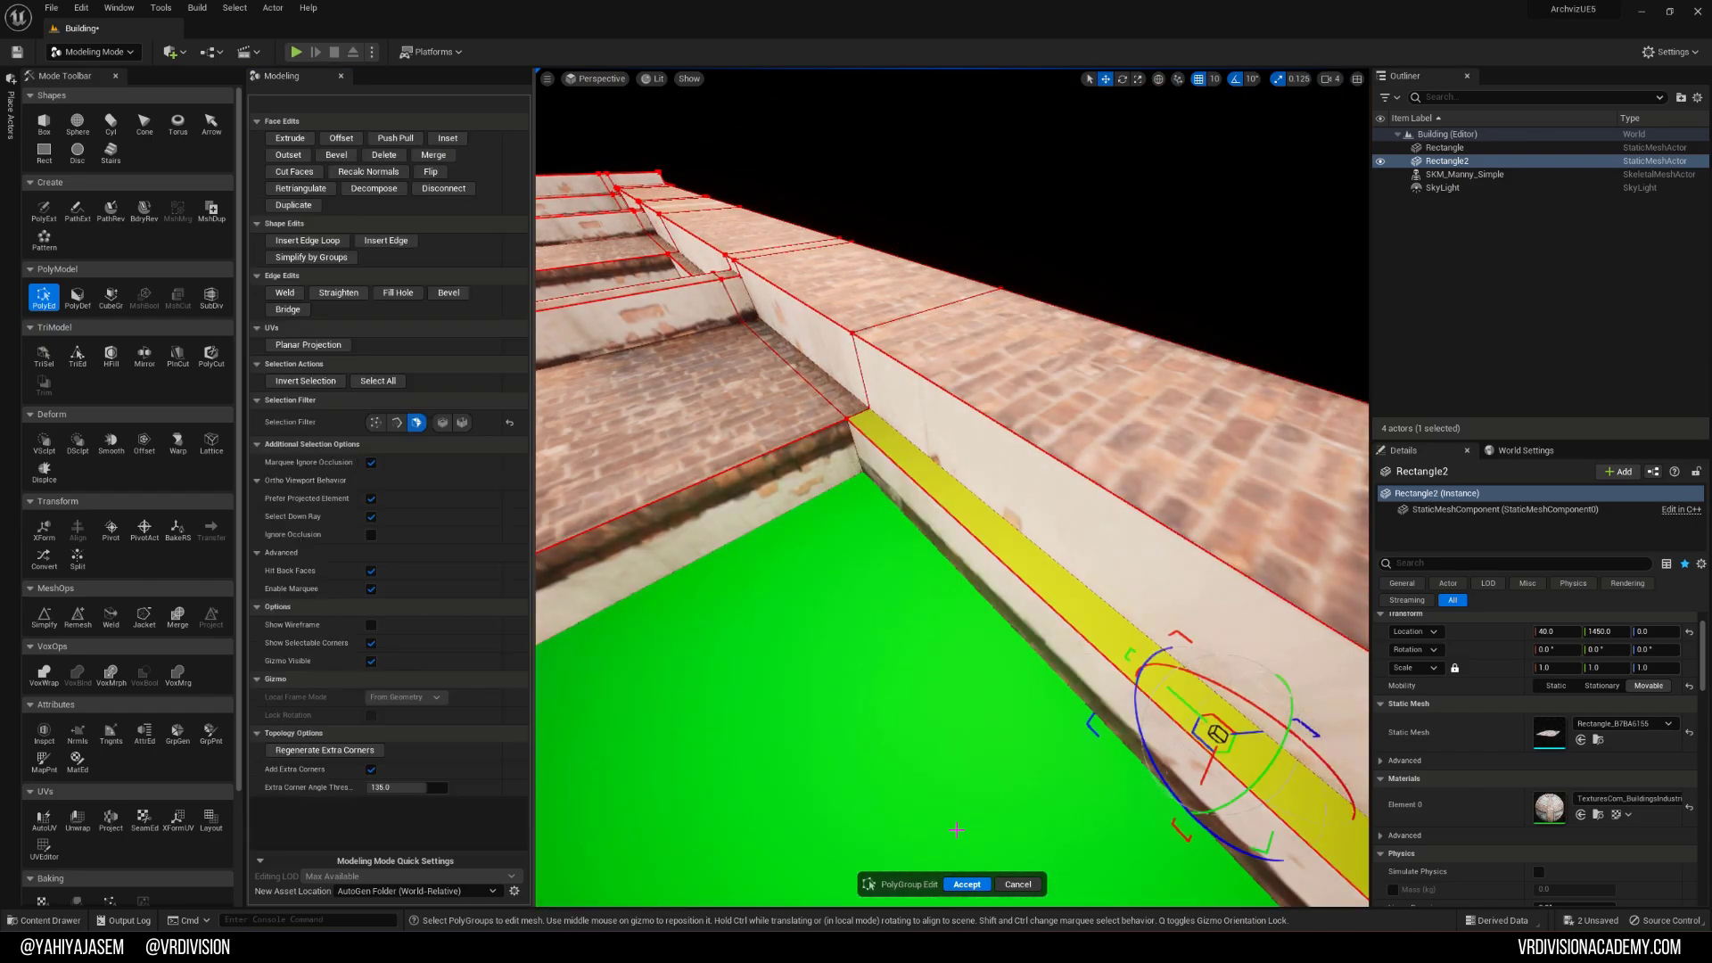
left_click(969, 888)
Step: Scale the ground rectangle up to about 35.5 in X and Y
right_click_drag(972, 713, 820, 695)
scroll(880, 572, "down", 10)
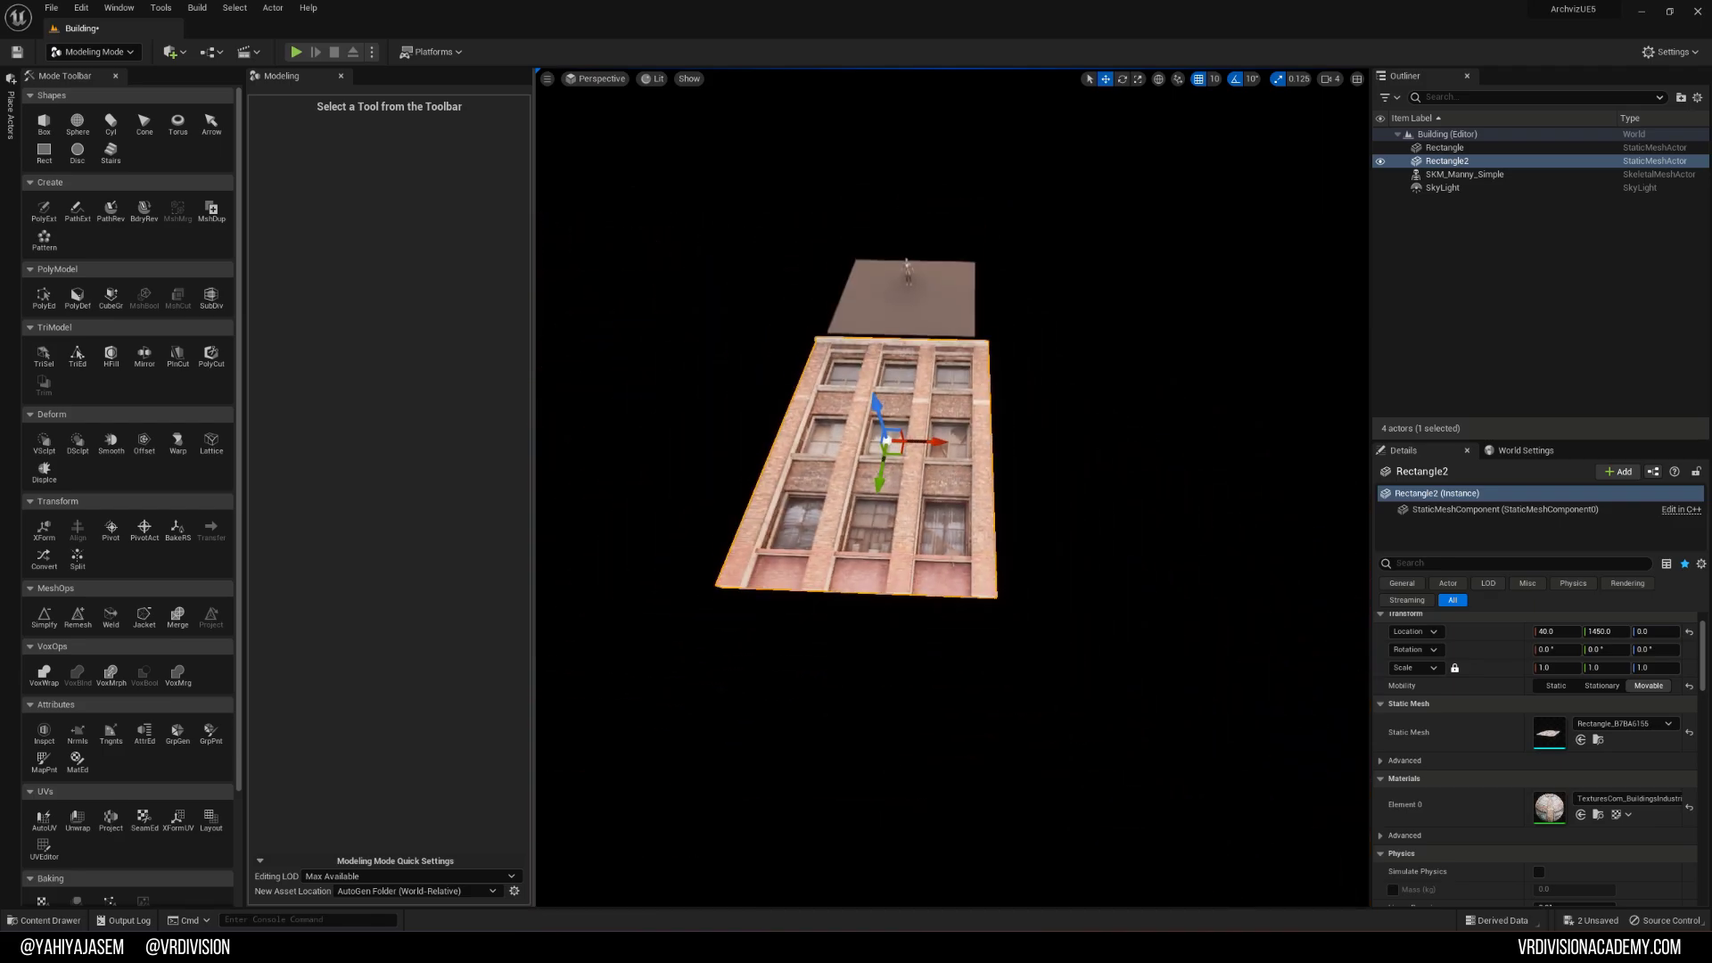
right_click_drag(889, 484, 856, 442)
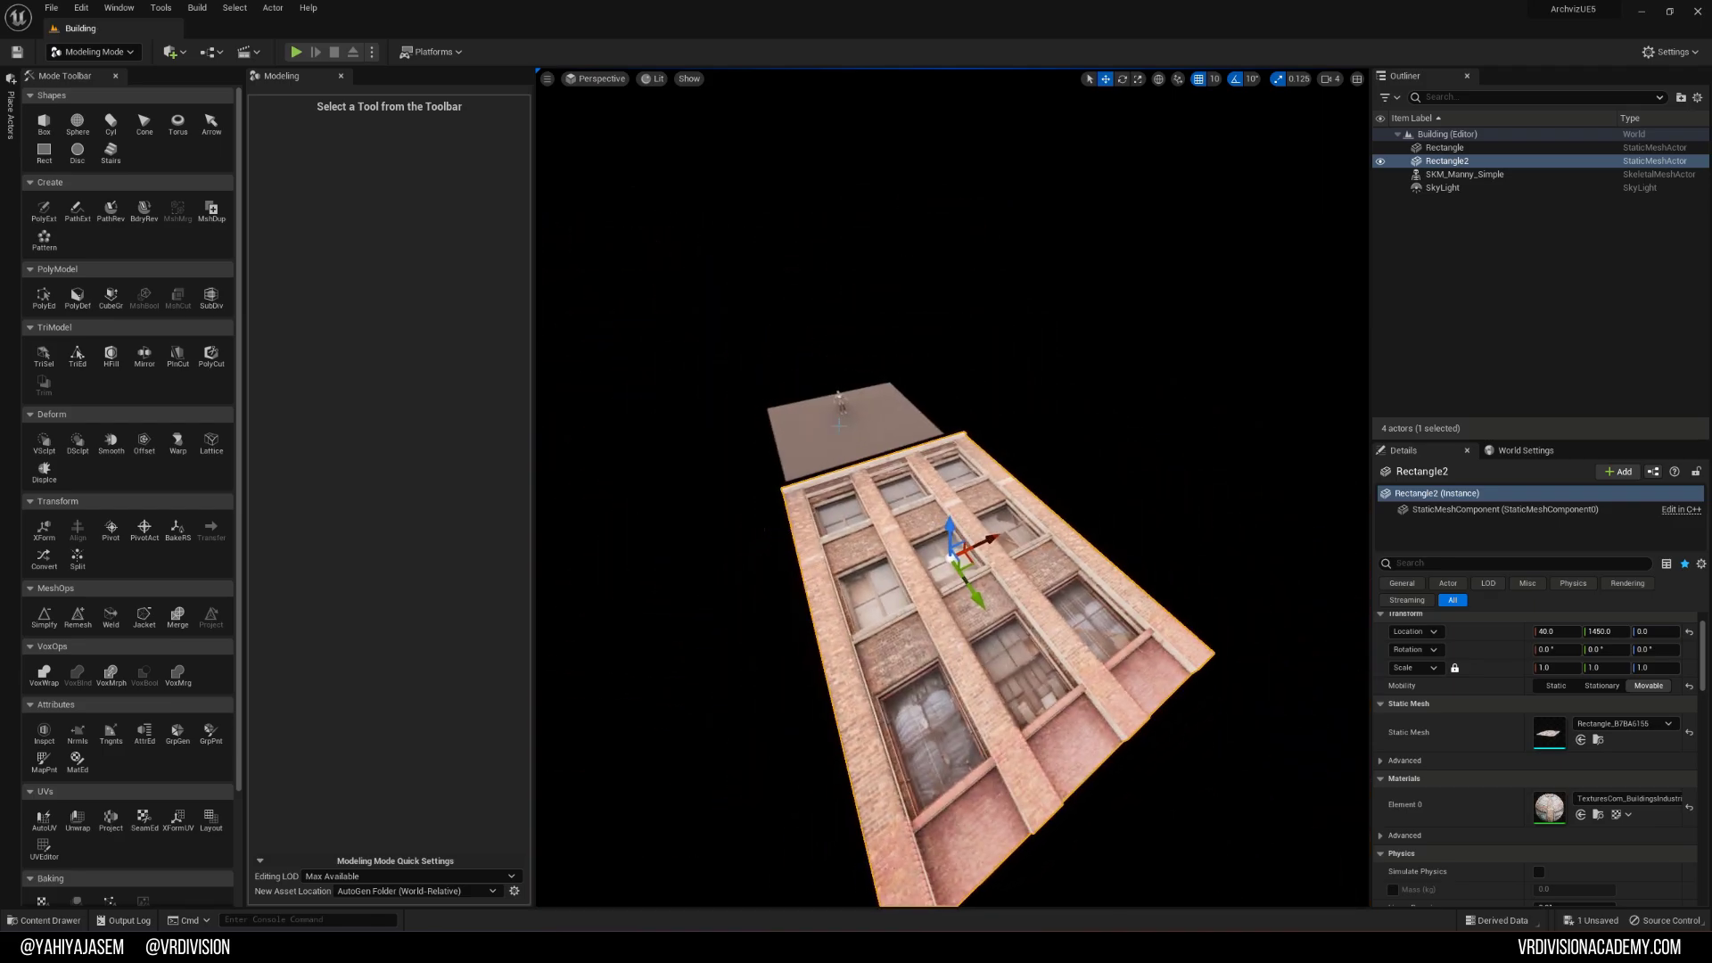
left_click(855, 437)
key("r")
left_click_drag(871, 429, 879, 430)
Step: Rotate the facade 90° about X to stand it upright and move it behind the mannequin, at Z 780
left_click(1034, 676)
key("e")
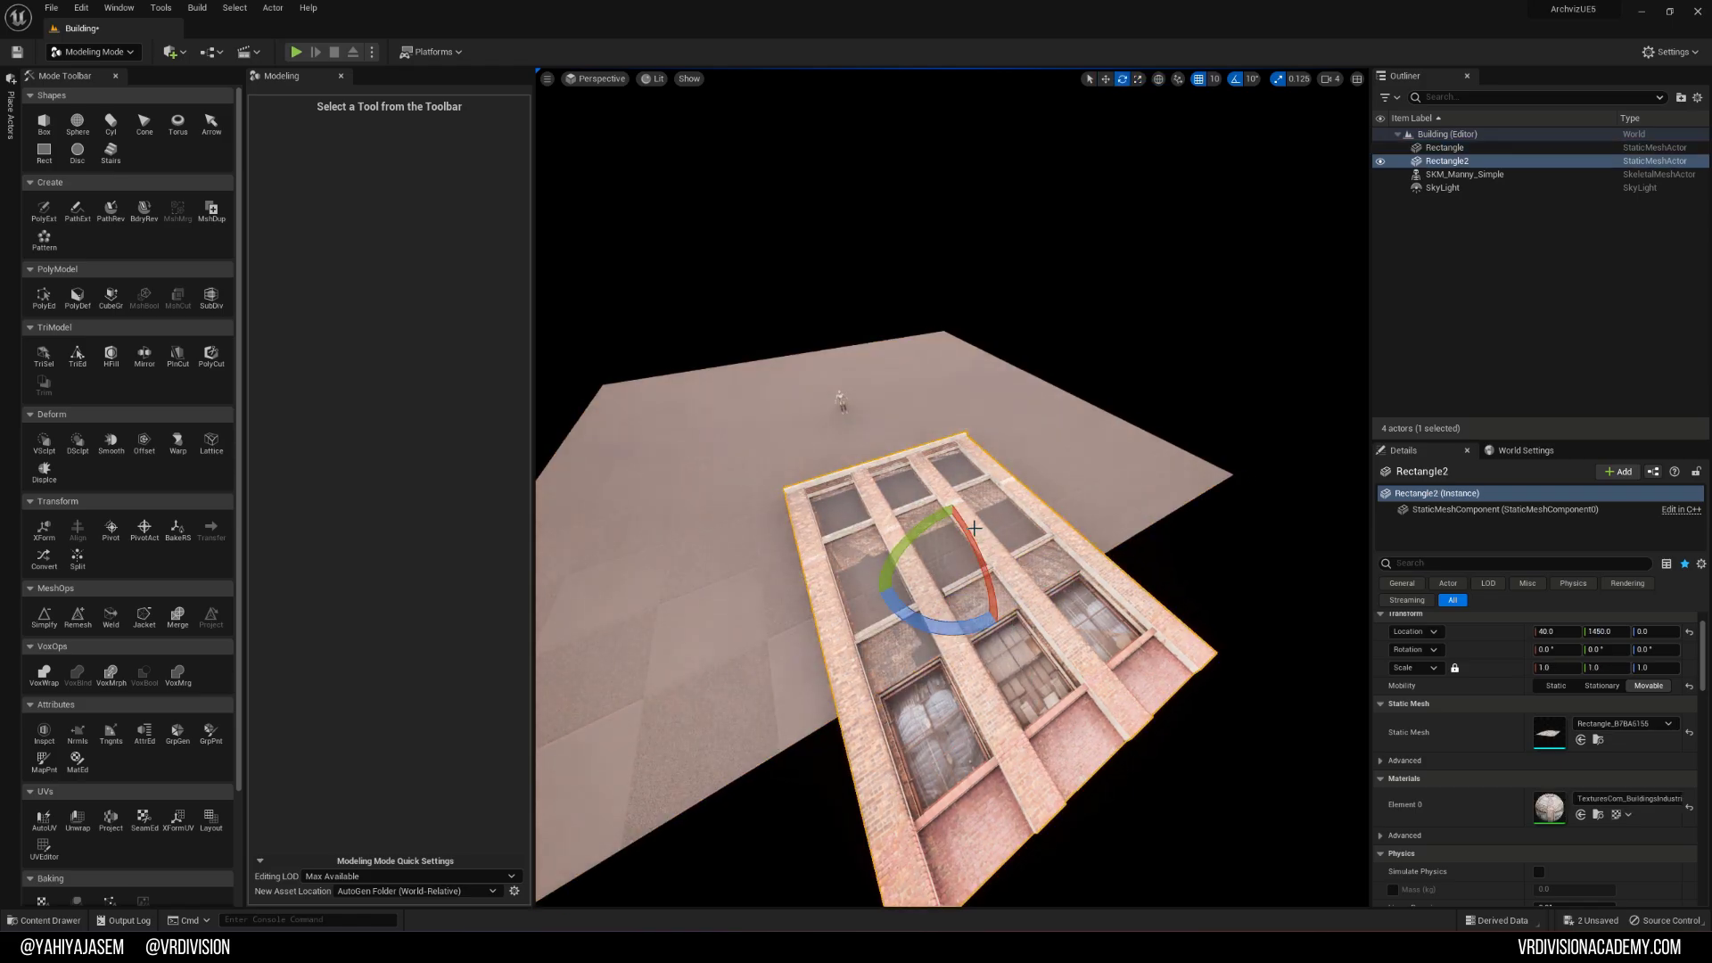
left_click_drag(992, 615, 999, 630)
key("w")
left_click_drag(995, 627, 794, 276)
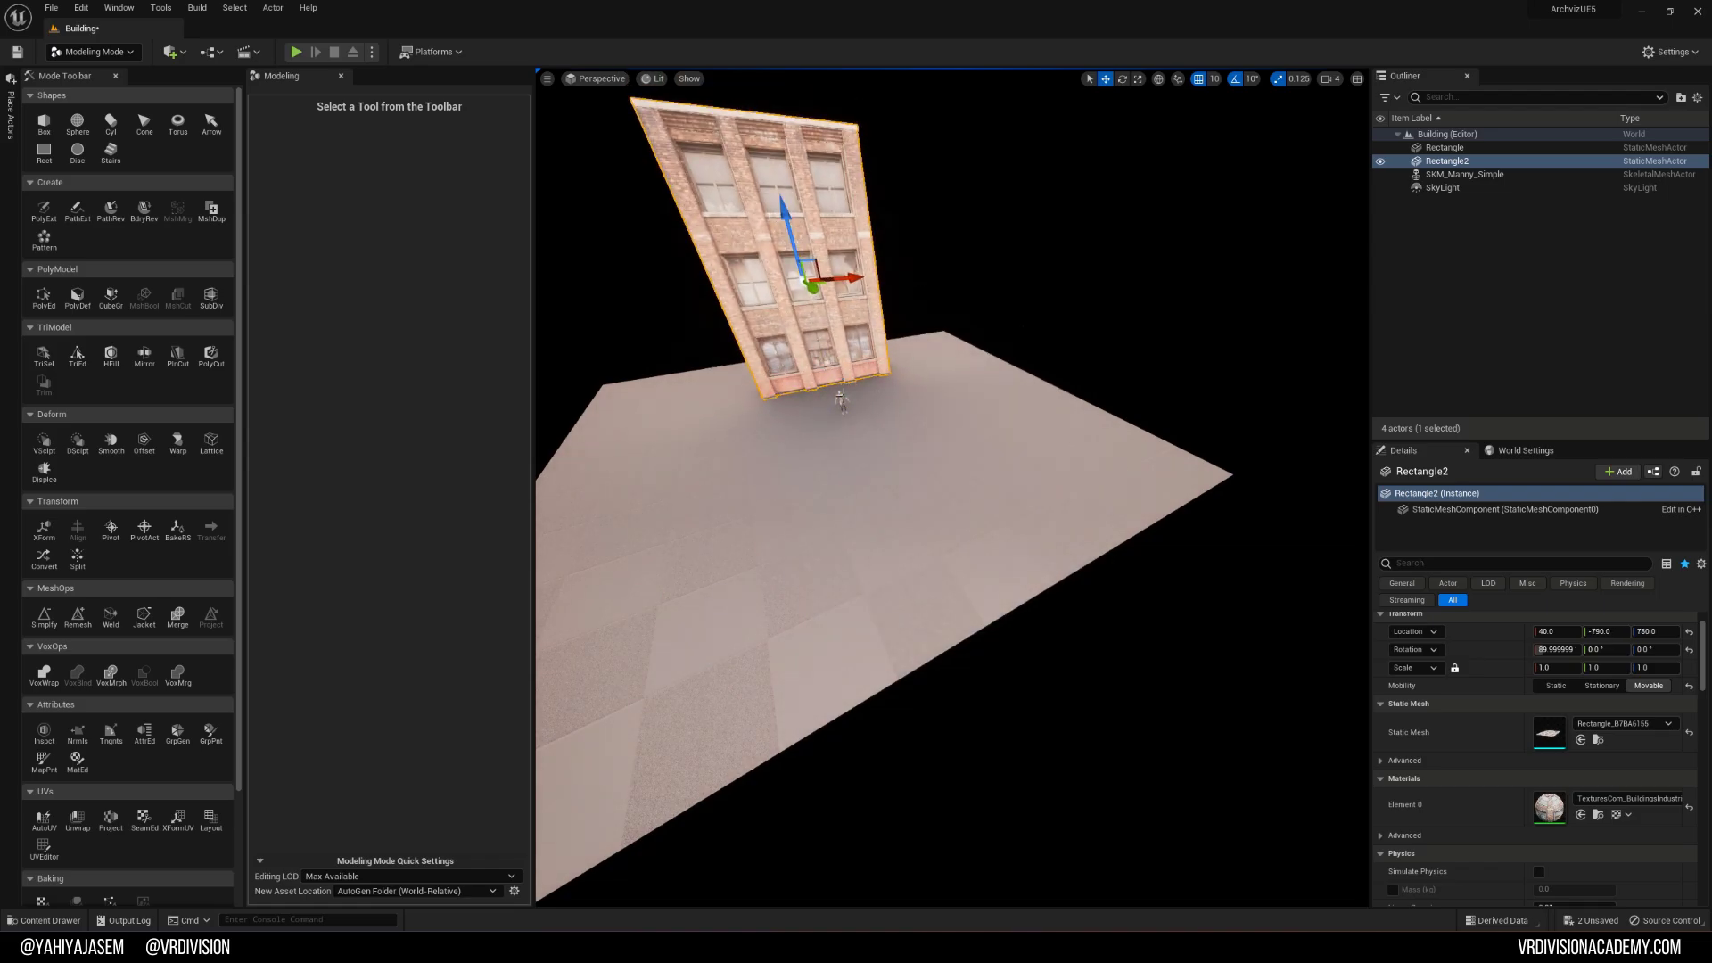
Step: Scale the ground rectangle down to a smaller area around the facade, undoing any accidental move
left_click(849, 406)
left_click_drag(849, 405, 872, 457)
key("ctrl+z")
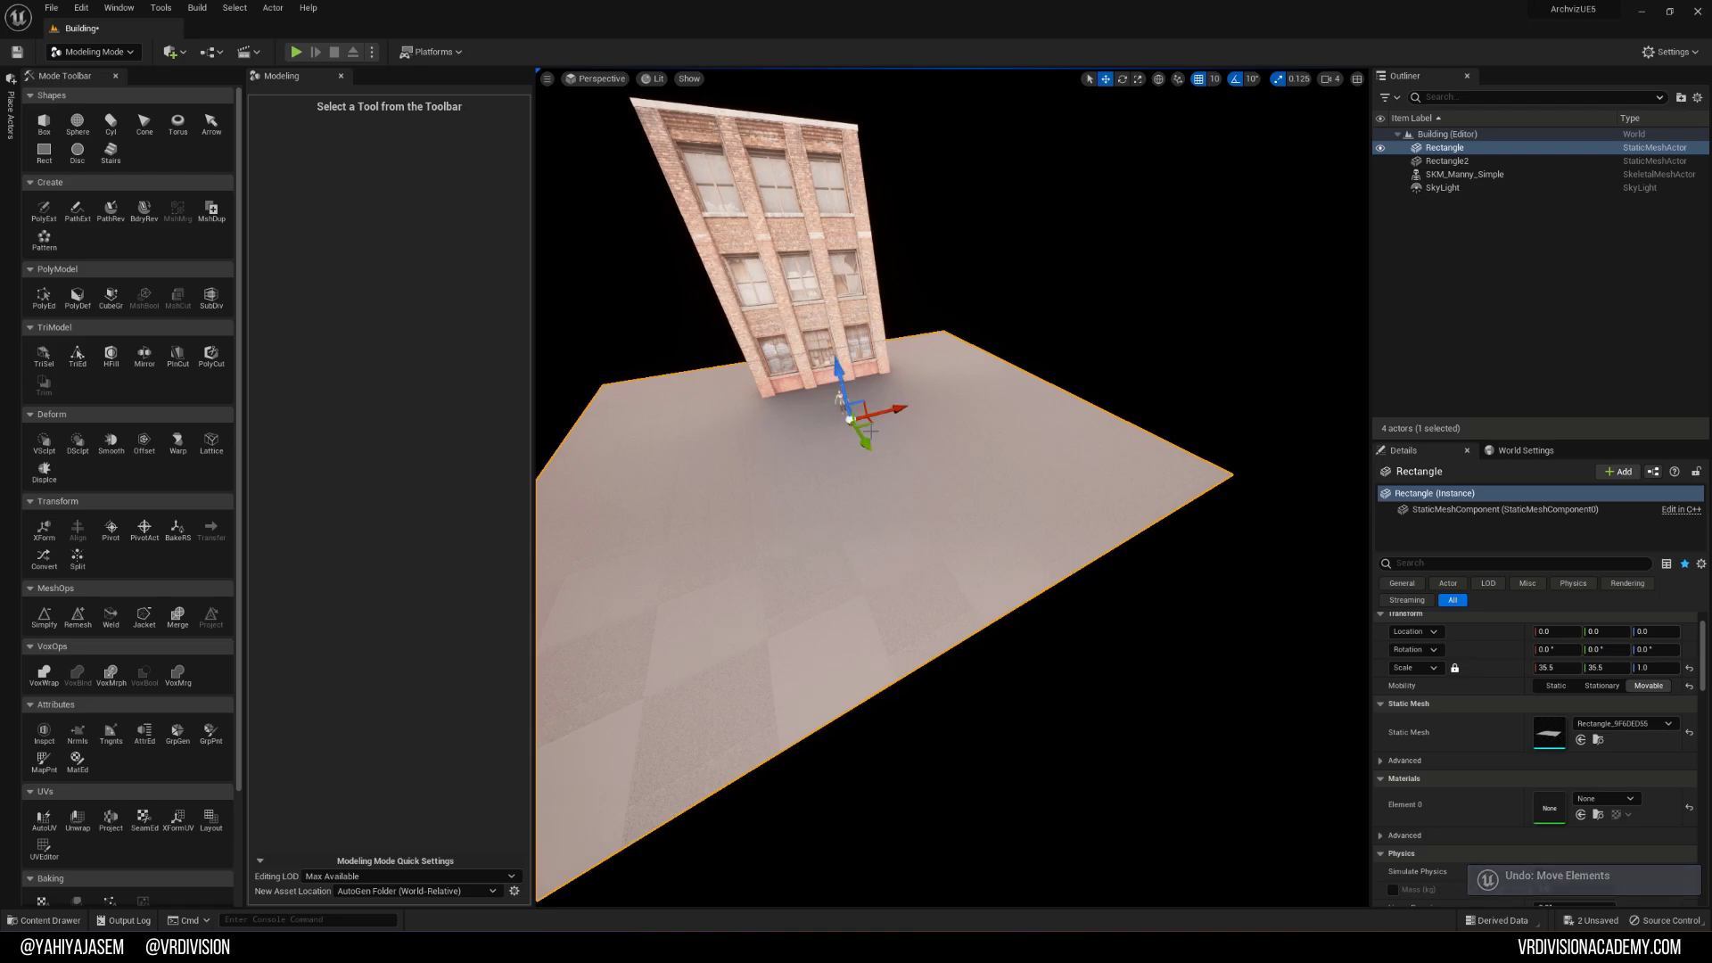
left_click_drag(869, 429, 899, 387)
Step: Raise the facade to Z 800 so its base sits on the ground, and deselect it
left_click(833, 330)
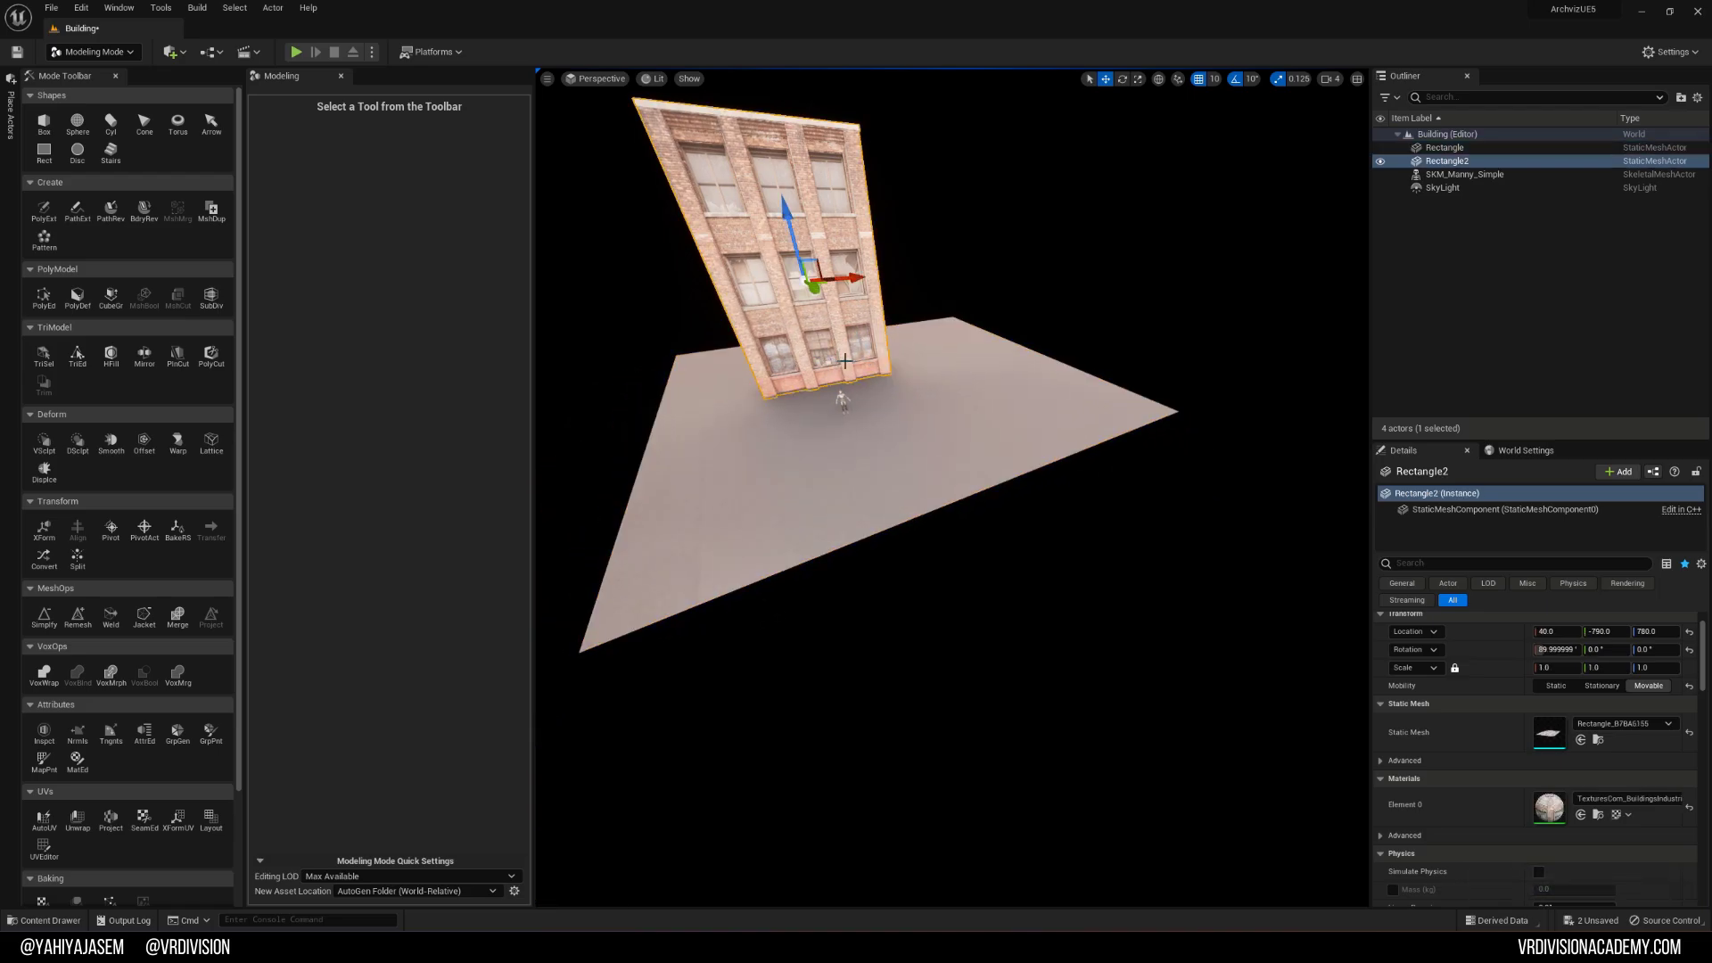
key("f")
right_click_drag(1029, 425, 1003, 392)
scroll(964, 315, "down", 2)
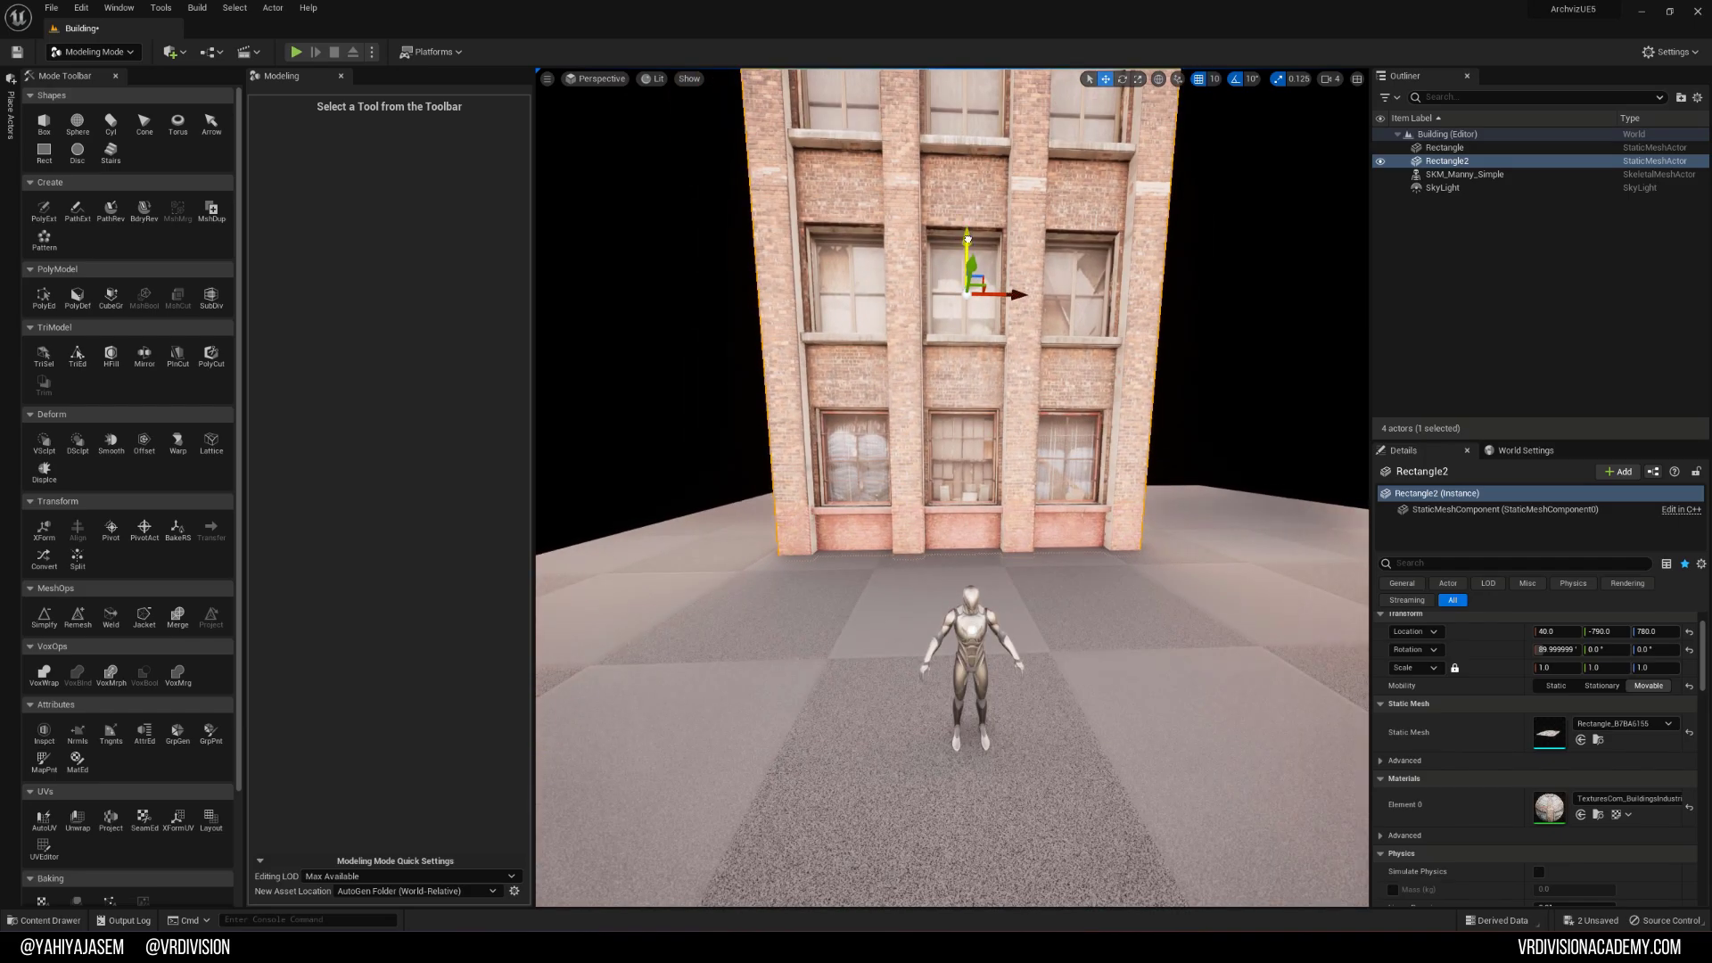
left_click_drag(968, 239, 967, 233)
key("Escape")
Step: Switch to the Right orthographic view facing the front of the building and select the facade
right_click_drag(968, 234, 967, 234)
right_click_drag(888, 332, 889, 331)
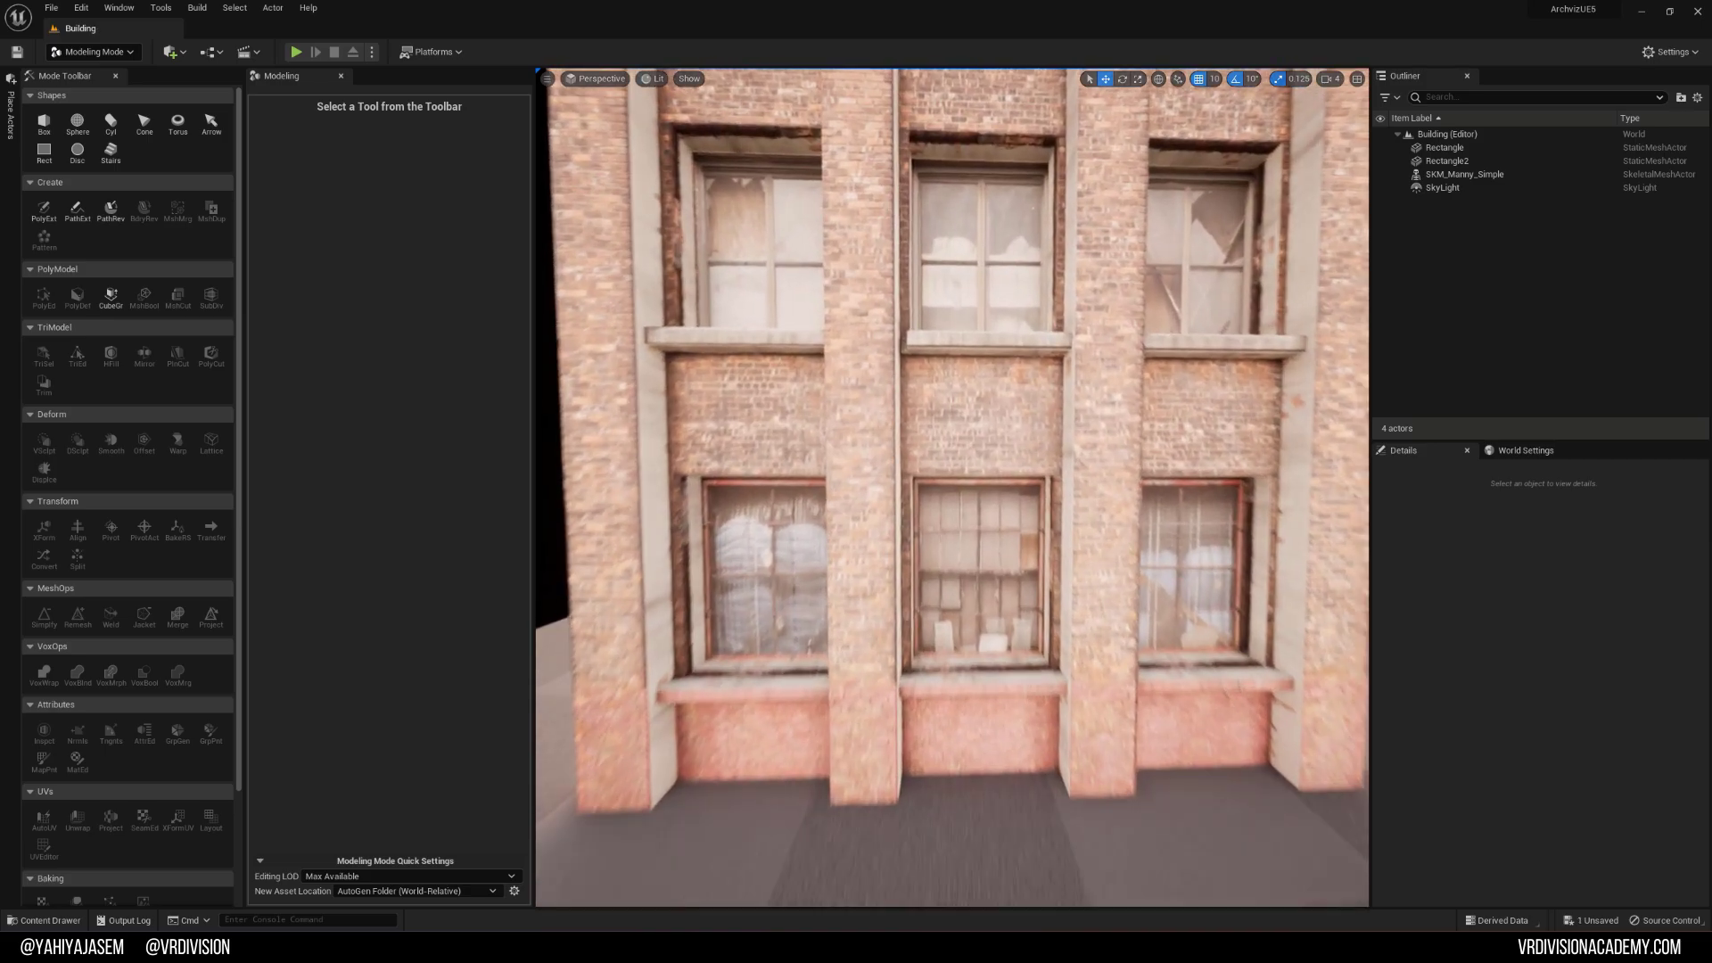
right_click_drag(995, 268, 980, 273)
key("alt+k")
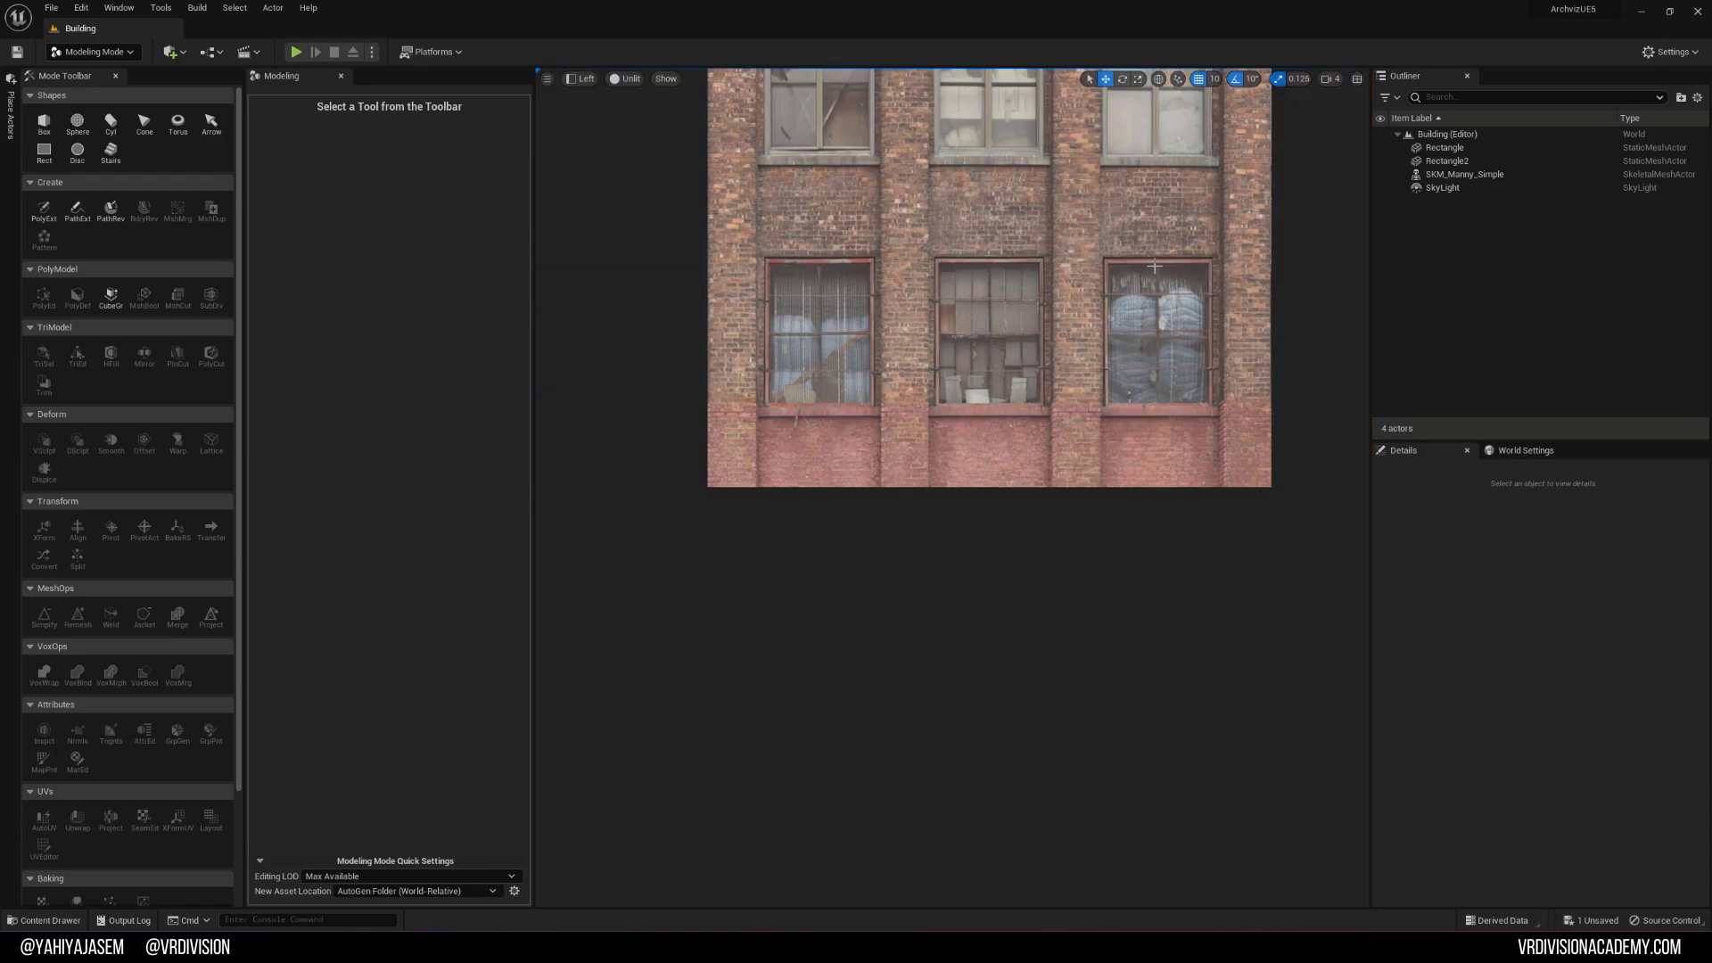
key("alt+shift+k")
right_click_drag(936, 102, 963, 417)
left_click(819, 428)
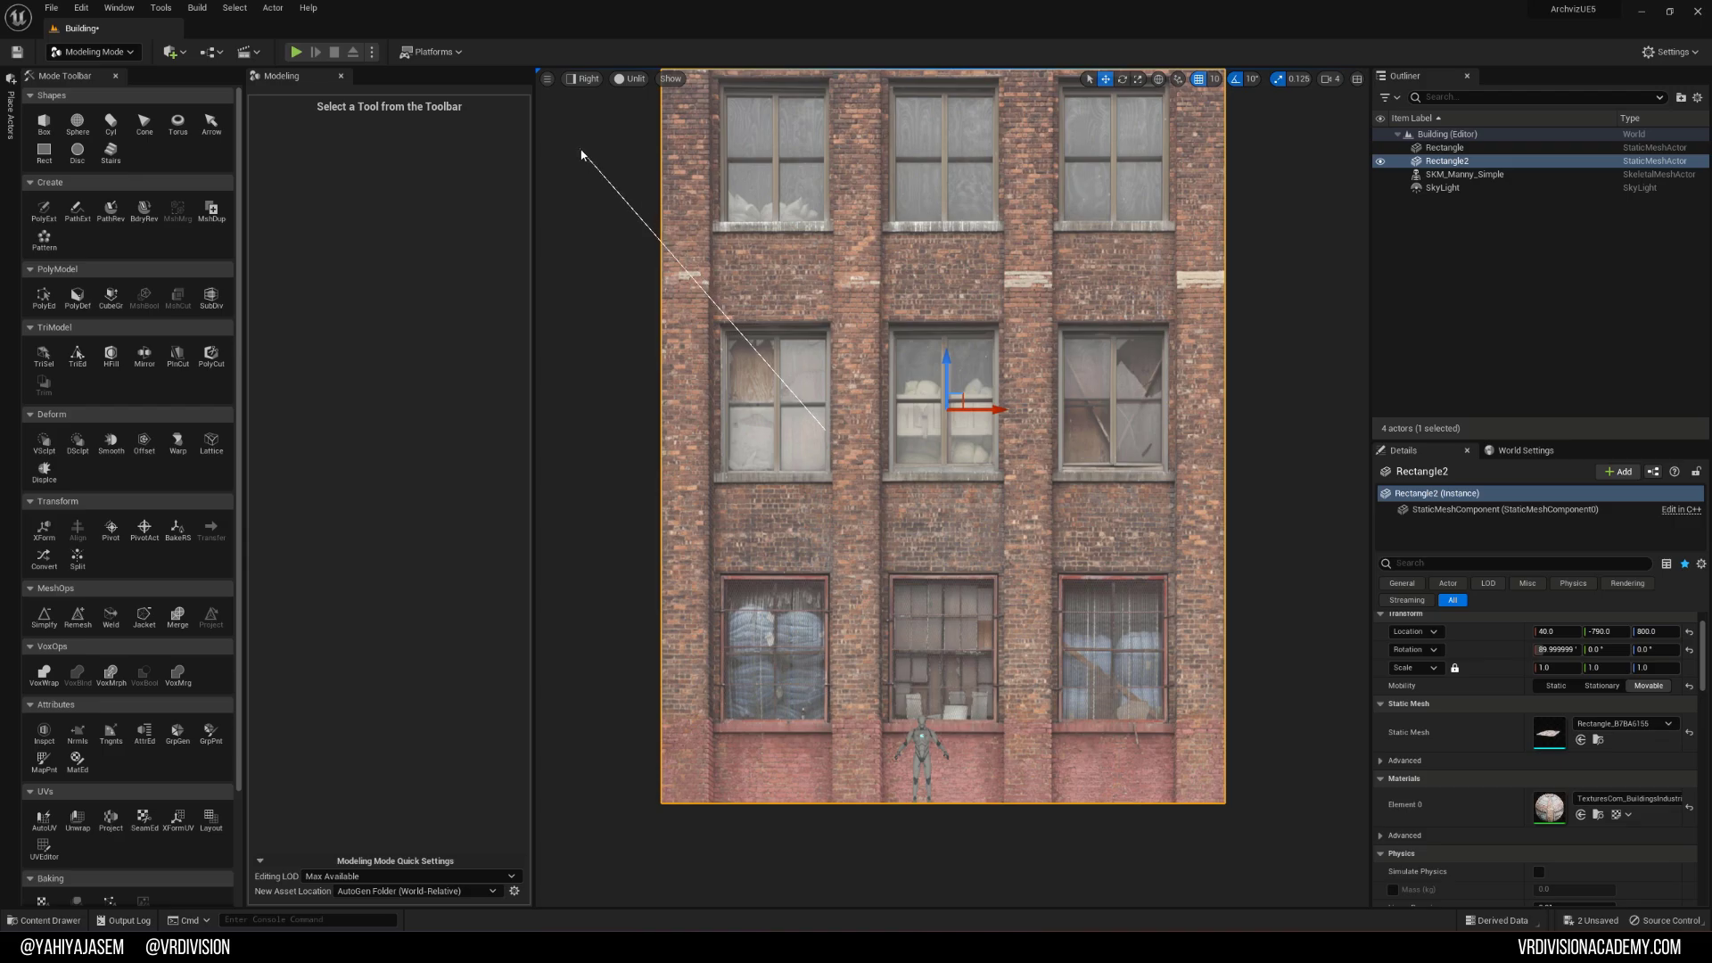
Step: Insert edge loops in the facade mesh along the pane edges and crossbars of the top-row left window
middle_click_drag(1091, 273, 1166, 233, "ctrl")
middle_click_drag(1015, 370, 635, 90, "ctrl")
right_click_drag(834, 136, 838, 354)
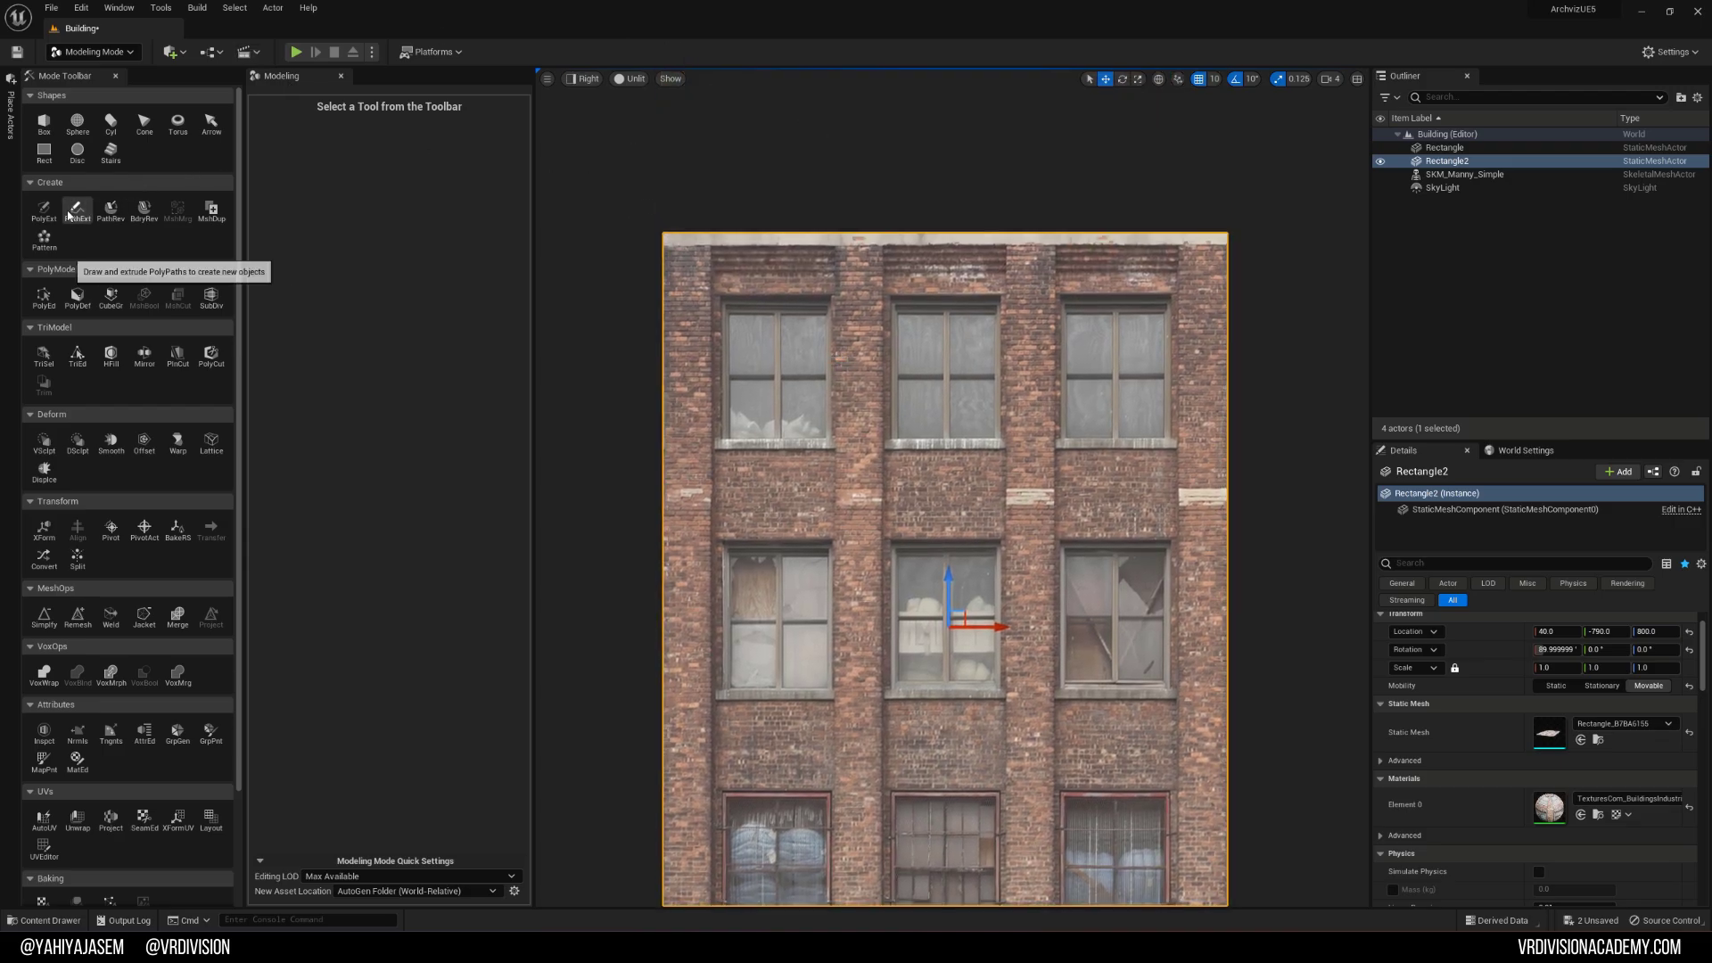
left_click(43, 297)
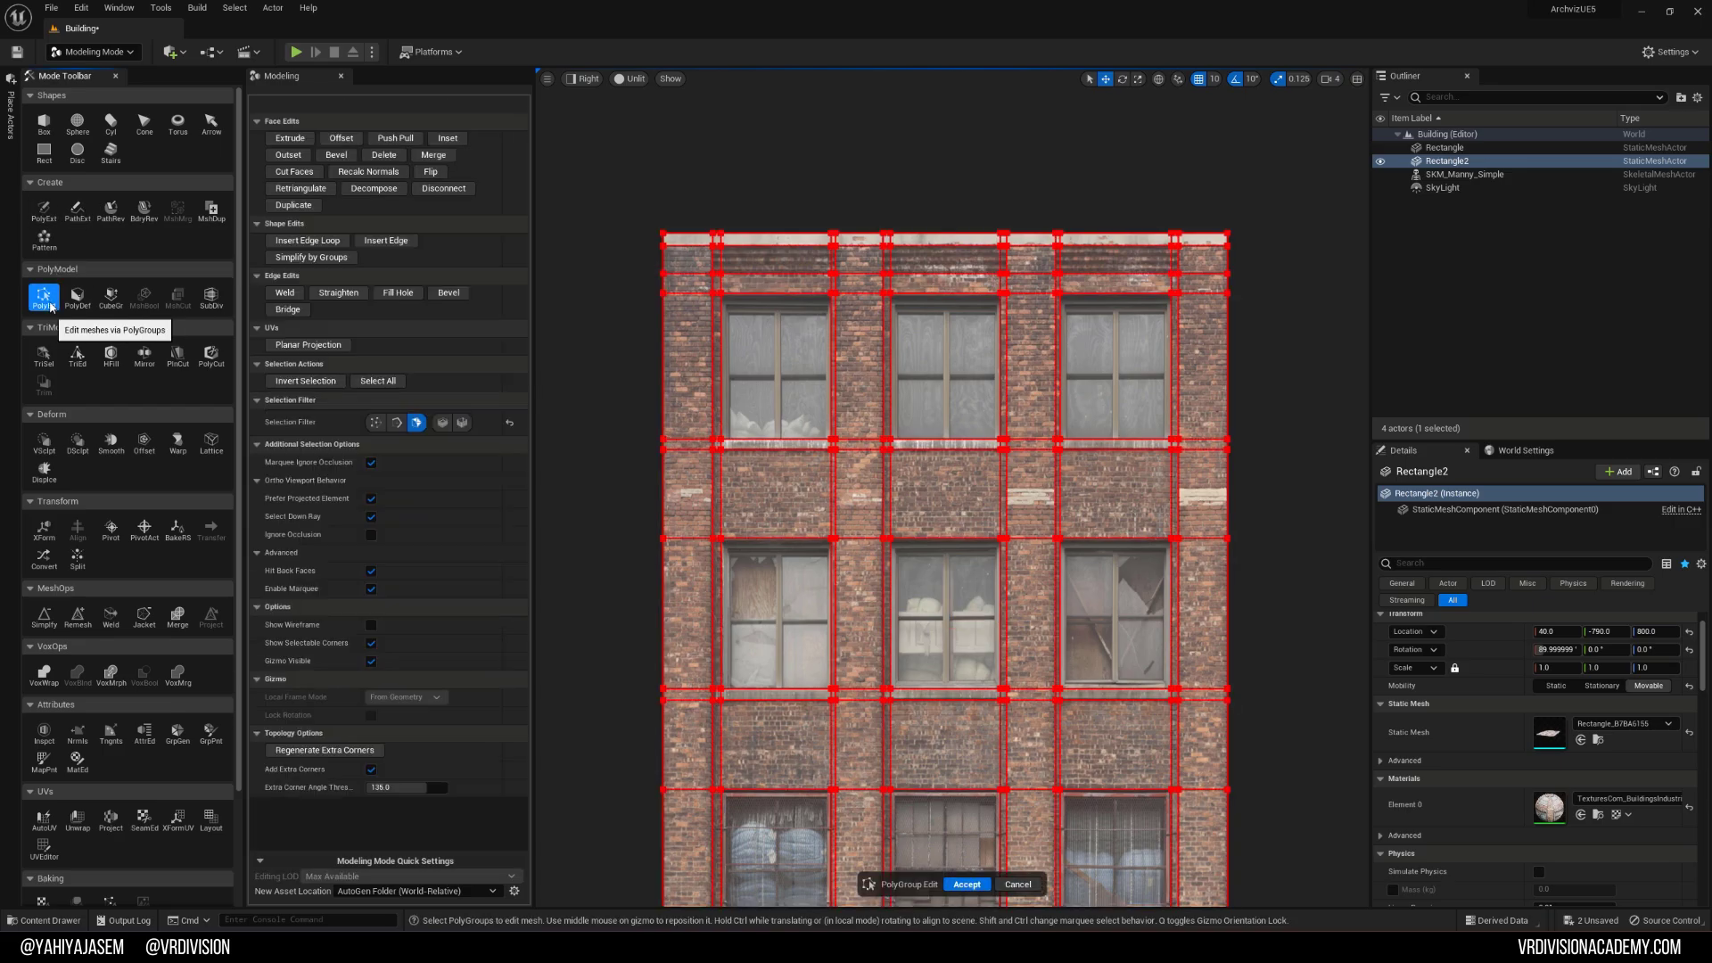
left_click(776, 375)
scroll(775, 374, "up", 5)
left_click(584, 285)
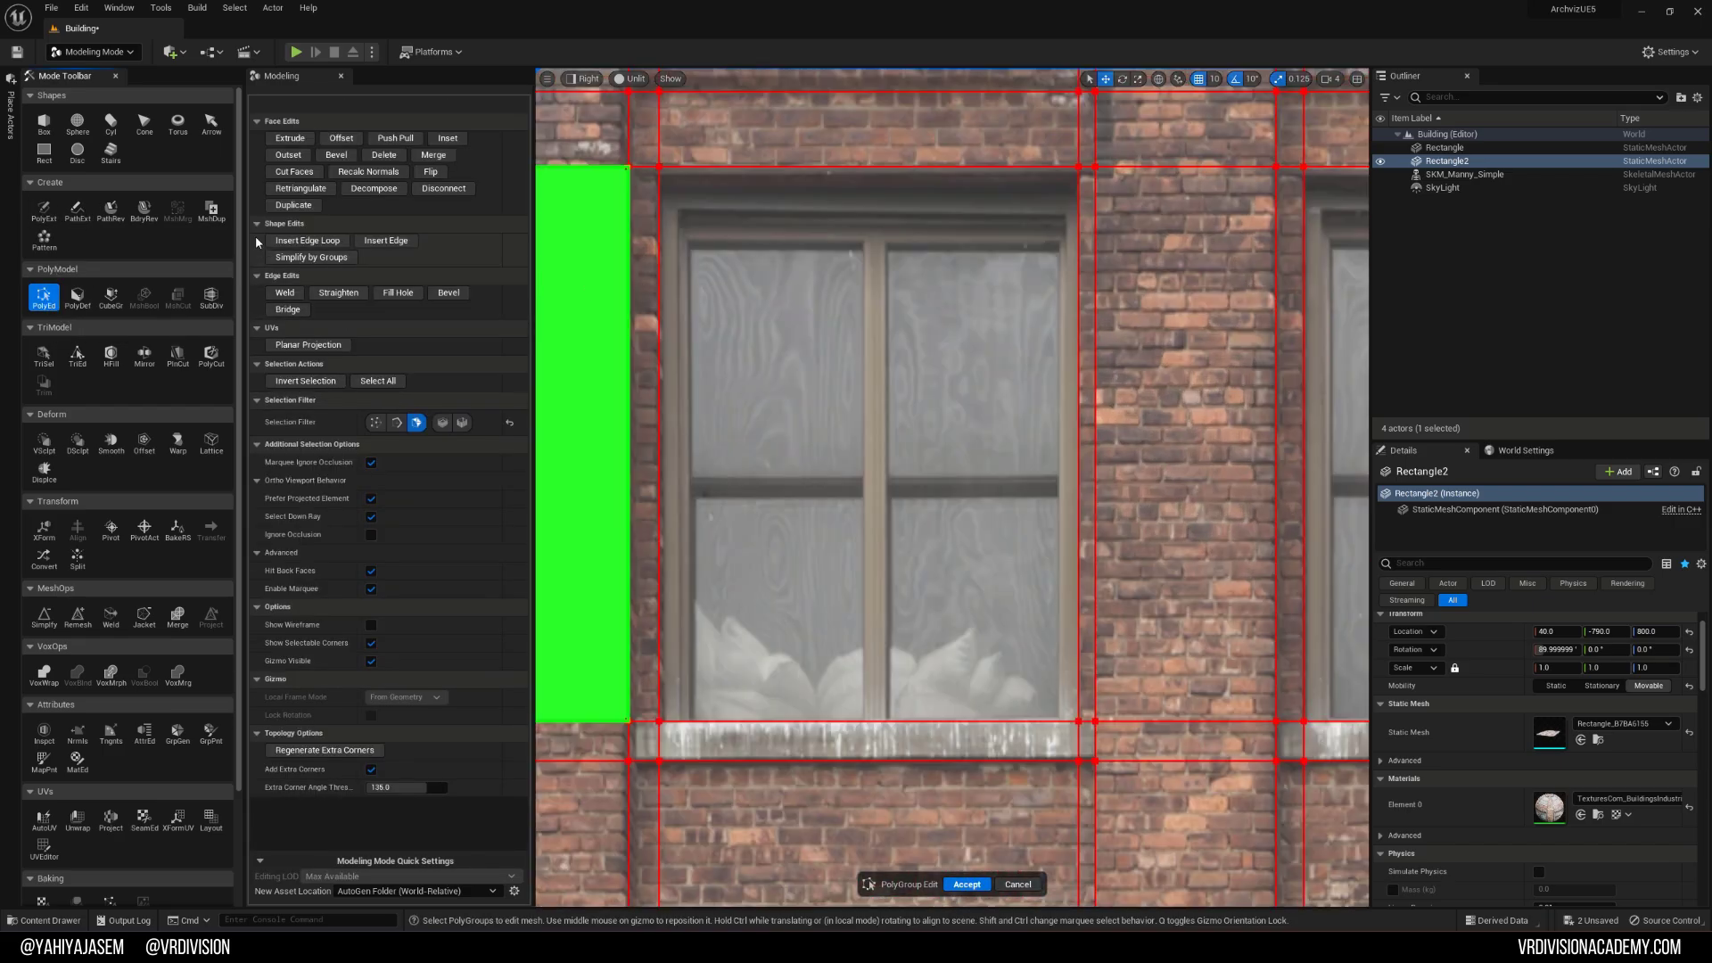
left_click(321, 241)
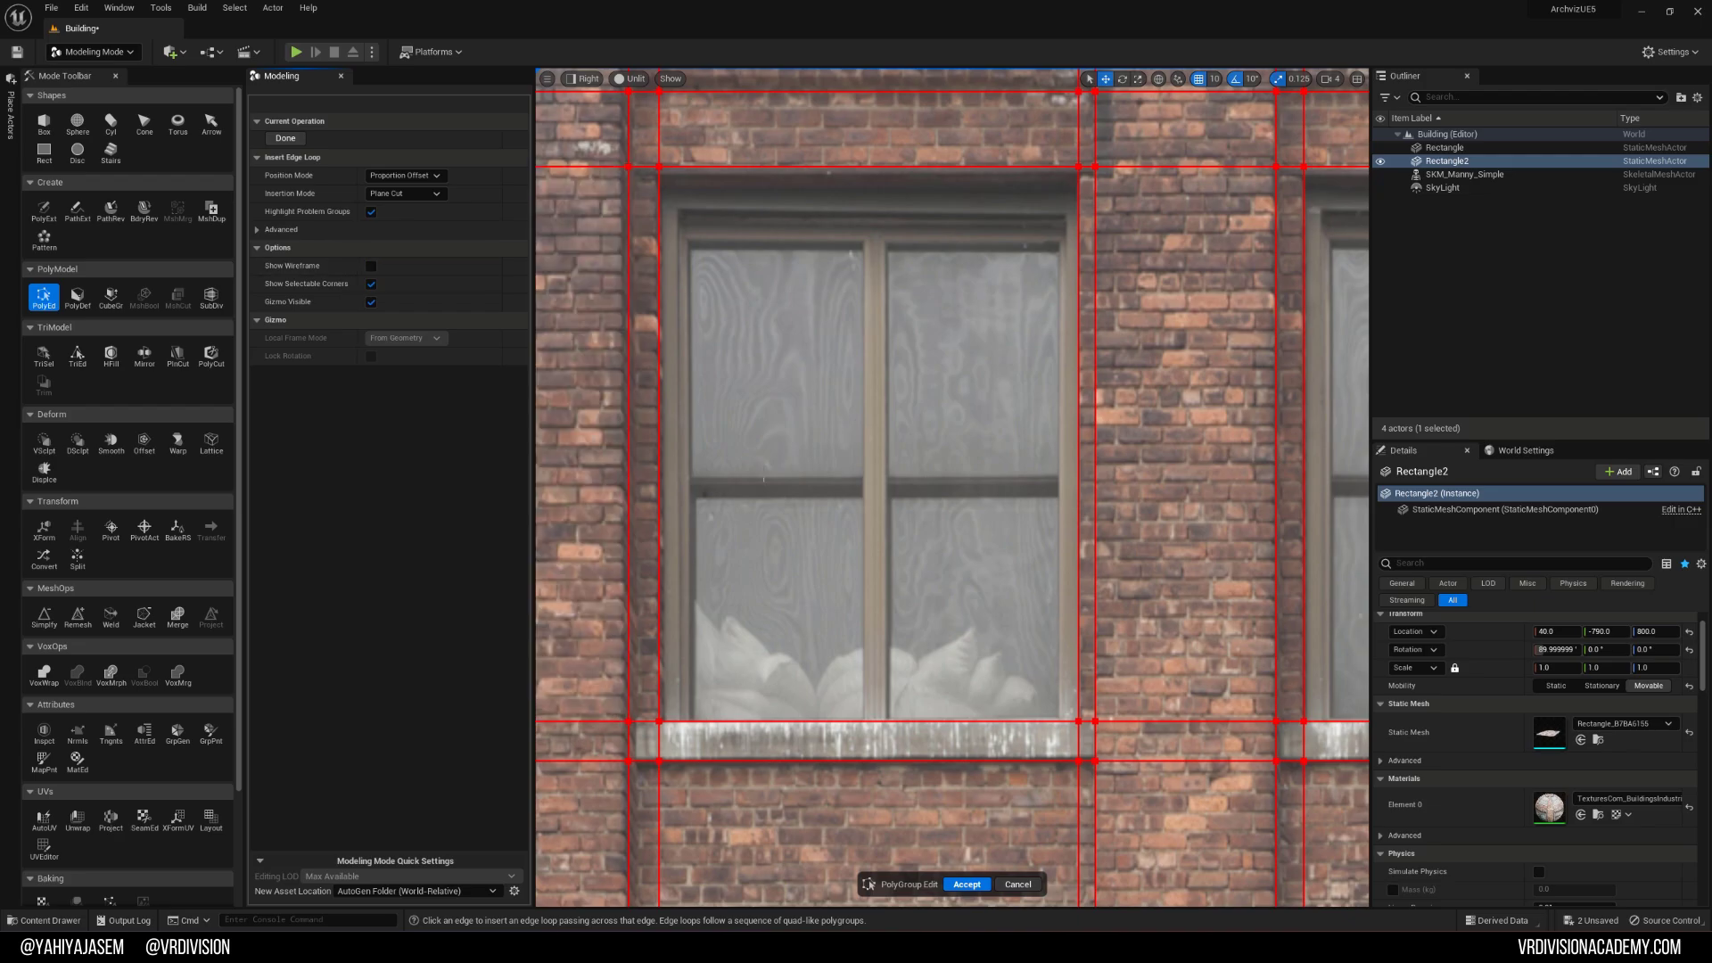
scroll(706, 439, "up", 1)
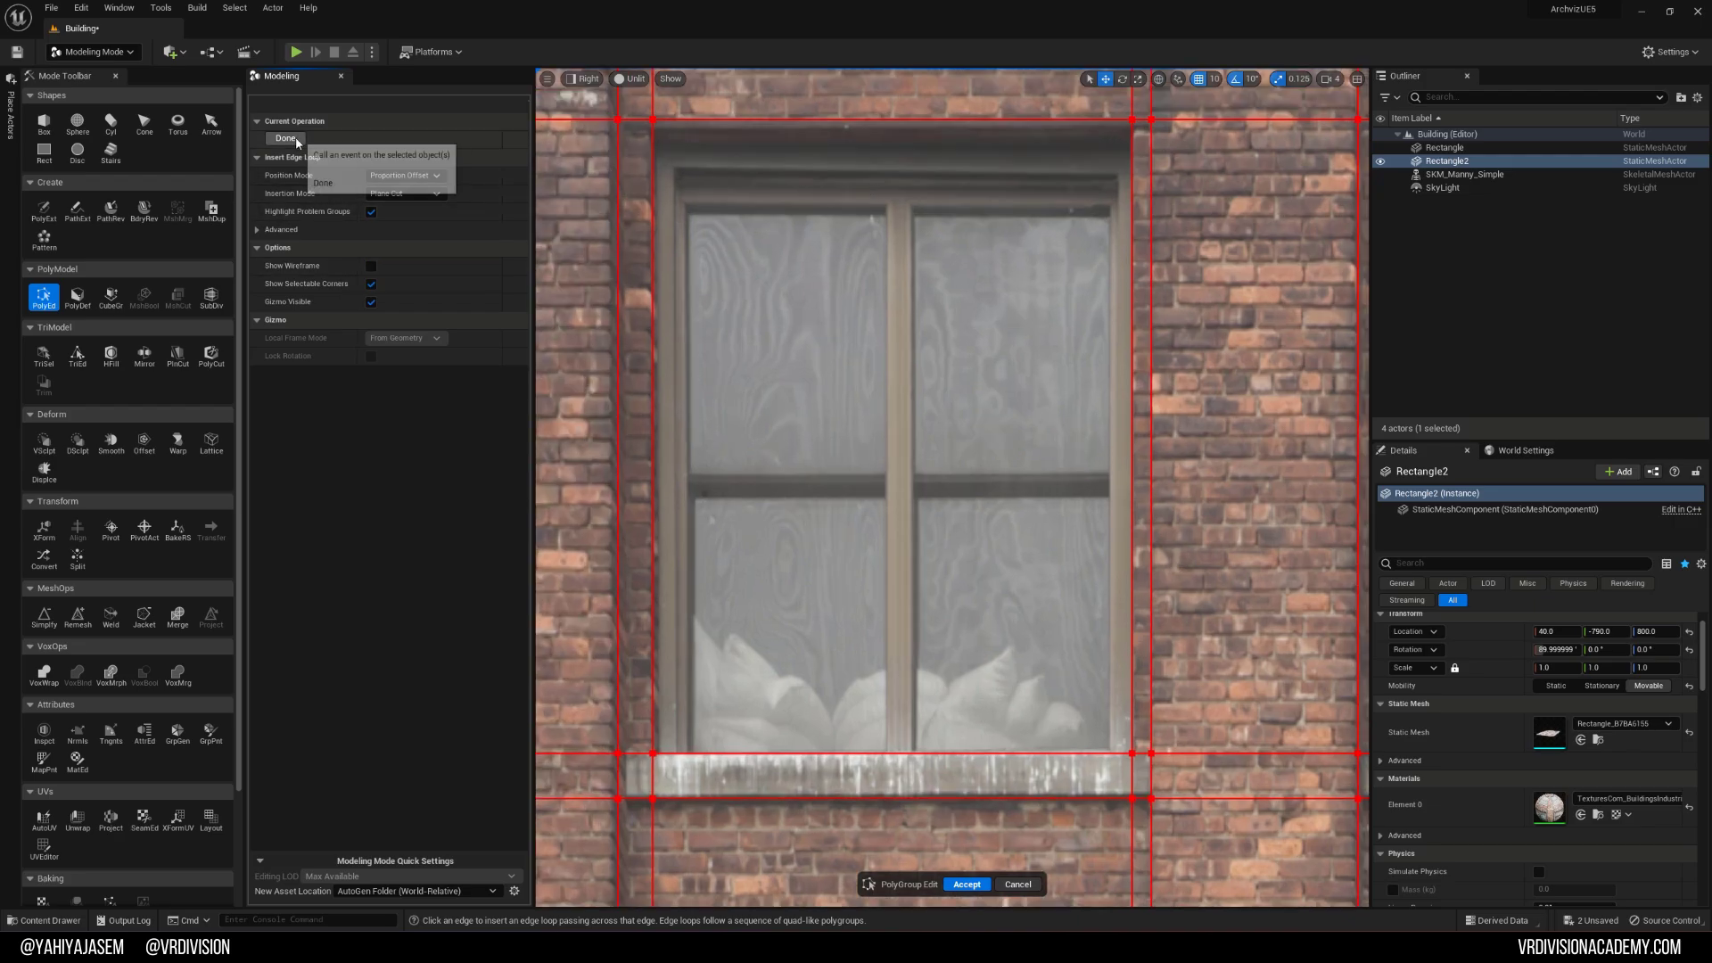
left_click(659, 212)
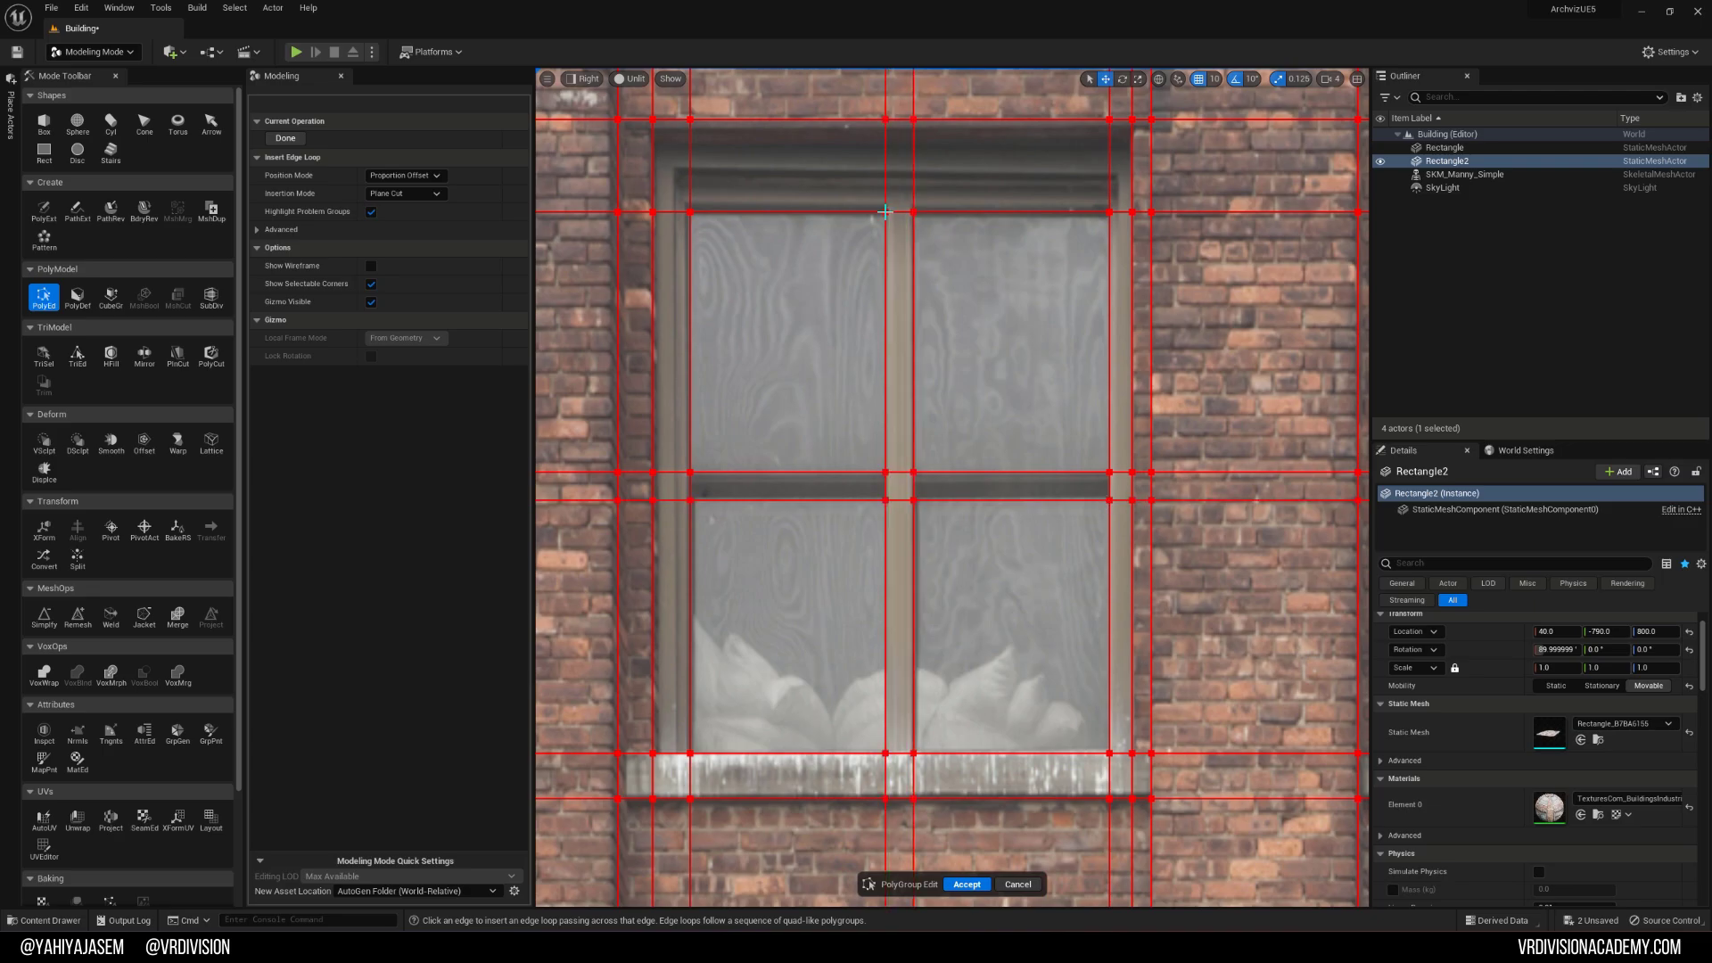
Step: Insert a pair of vertical edge loops along both sides of the top-row middle window's central mullion
scroll(915, 214, "down", 5)
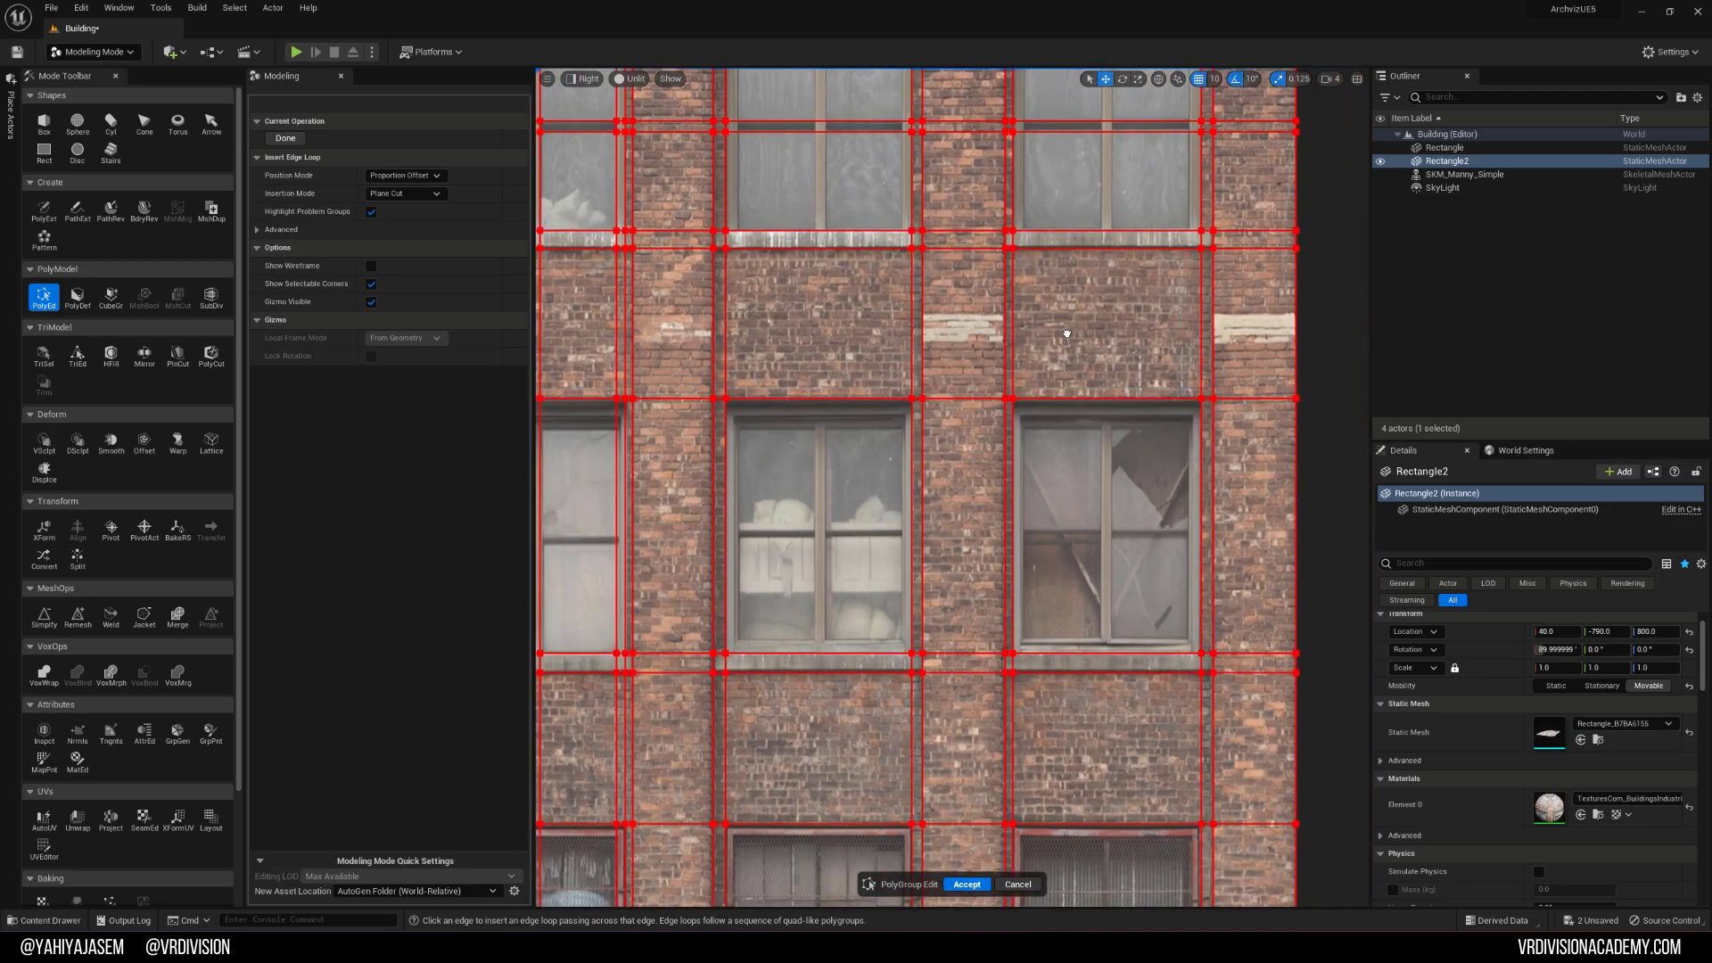
scroll(952, 442, "down", 4)
scroll(746, 496, "up", 5)
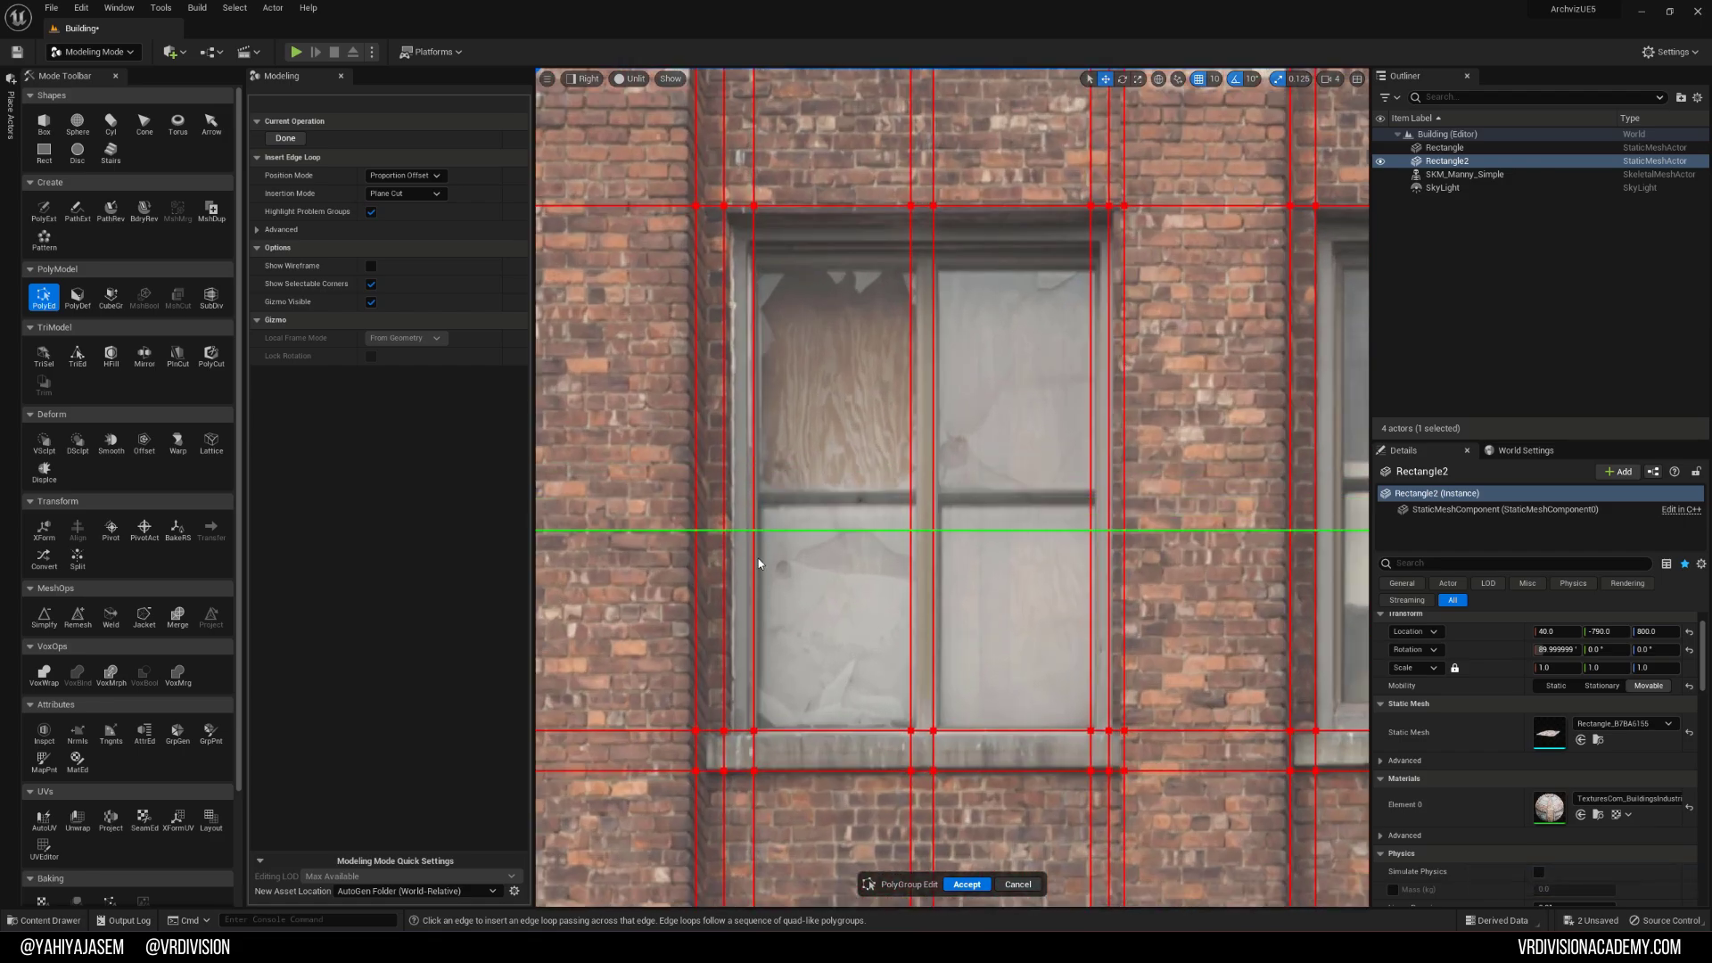
scroll(758, 559, "down", 3)
right_click_drag(768, 350, 764, 394)
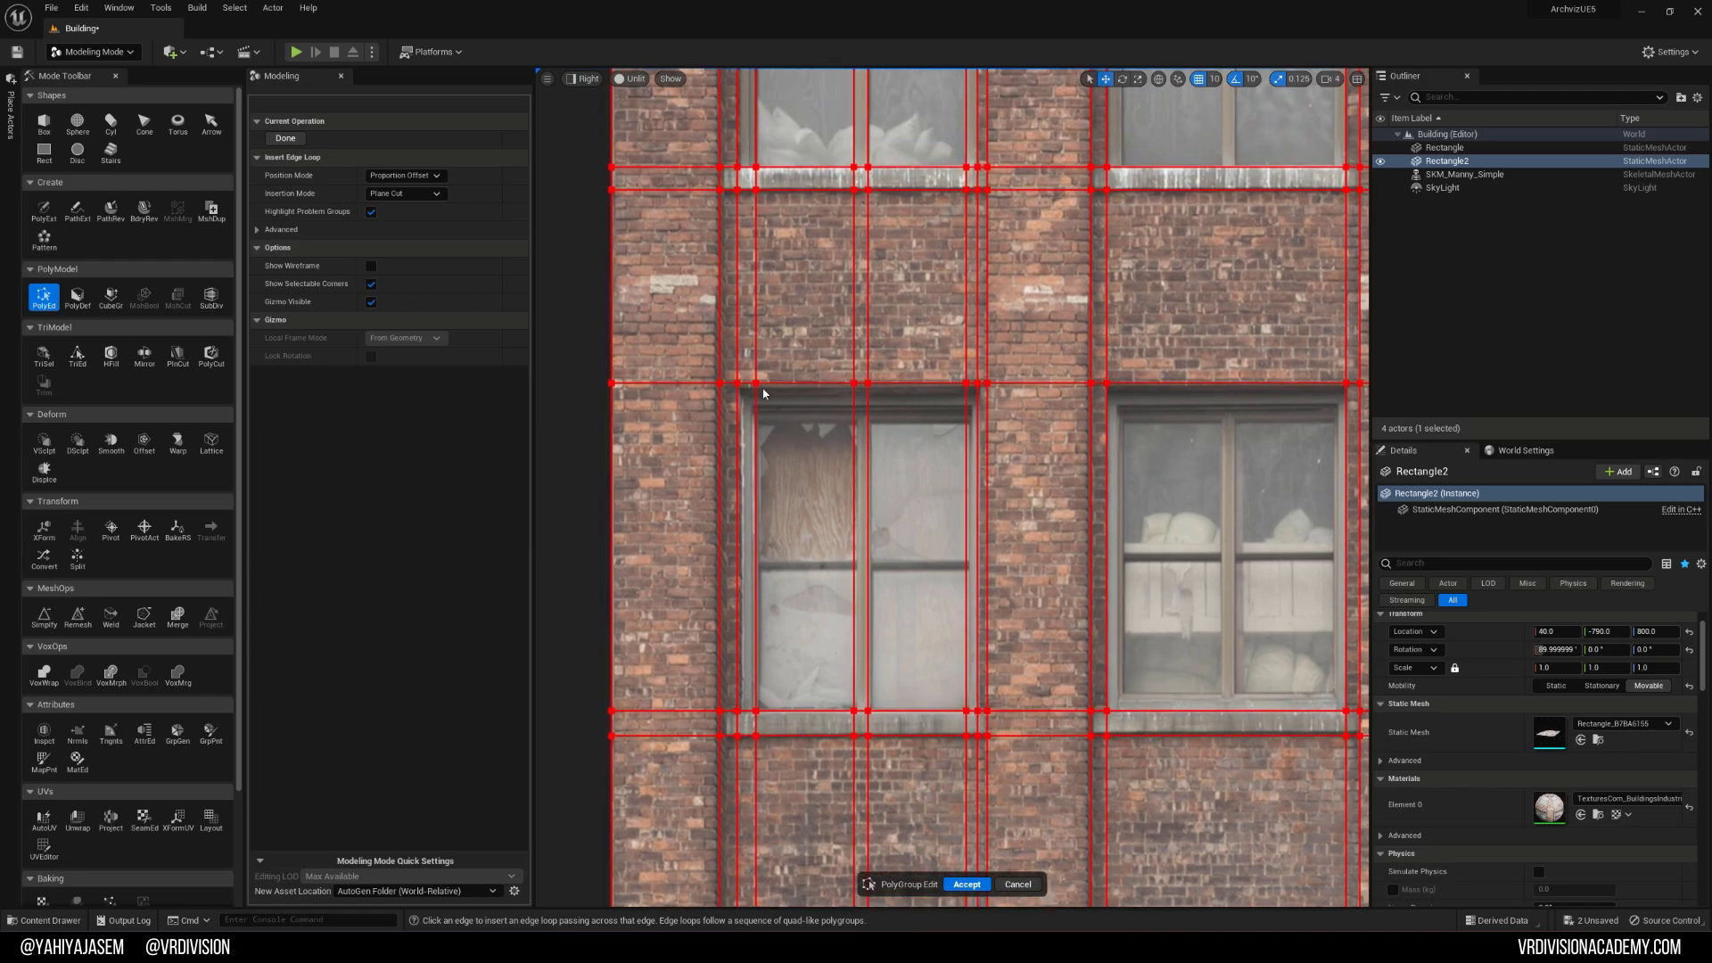
scroll(809, 470, "down", 2)
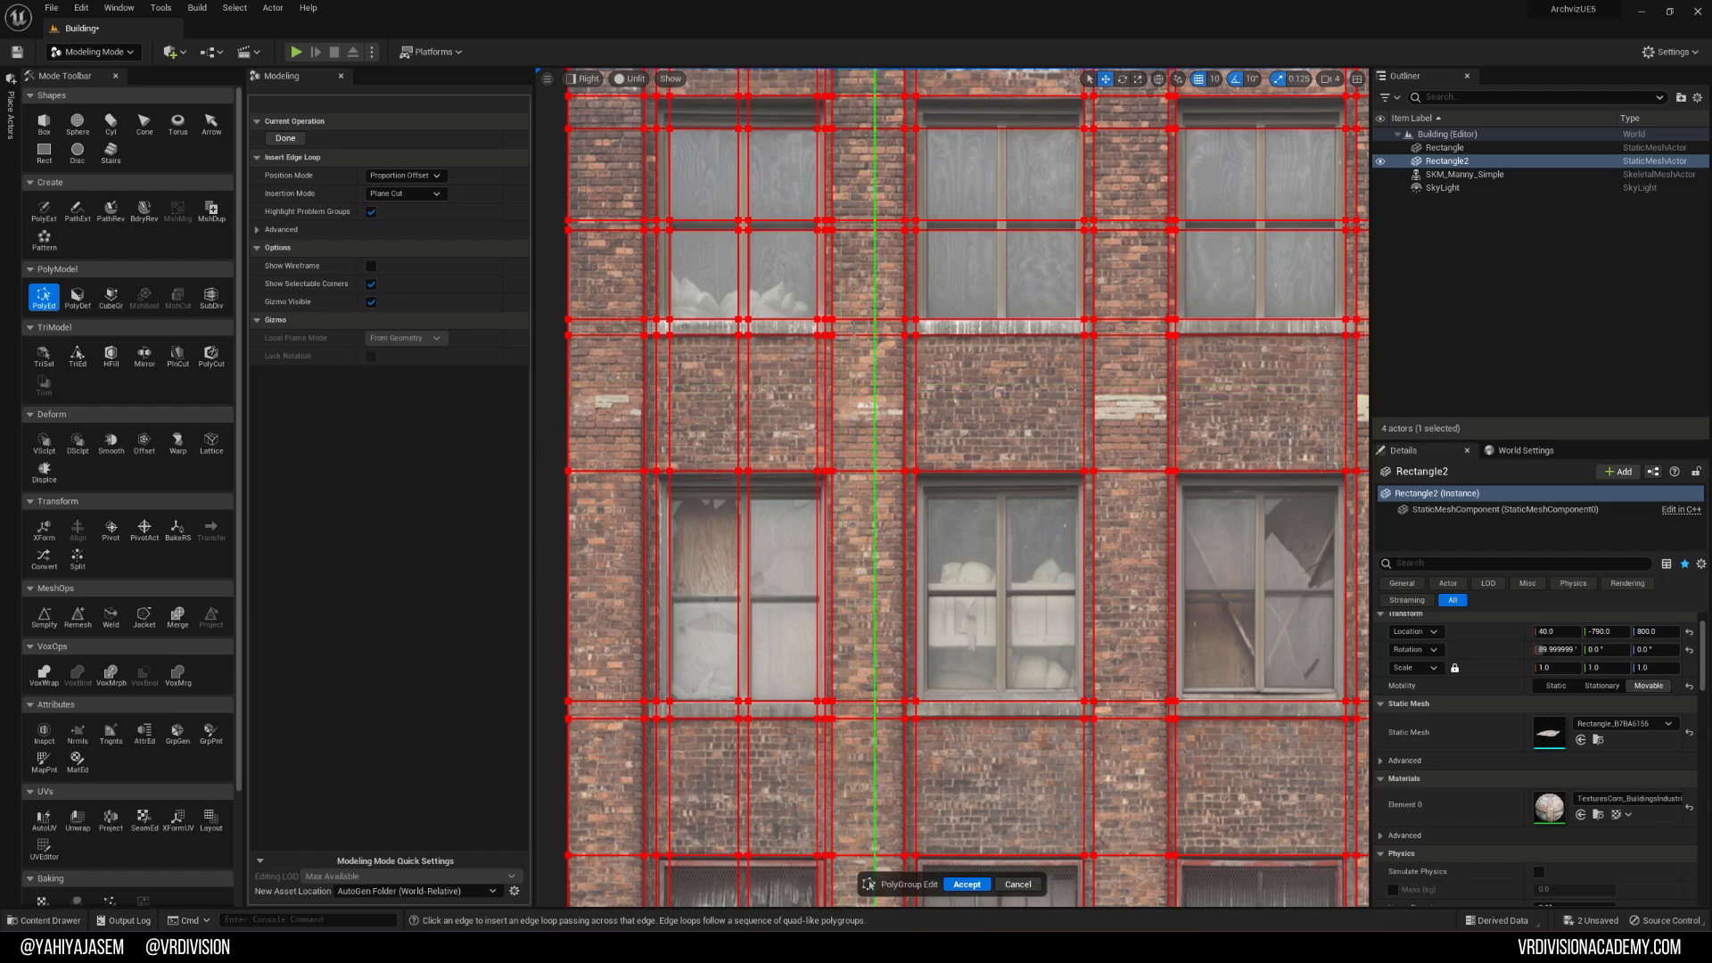
right_click_drag(877, 327, 909, 556)
scroll(881, 277, "up", 2)
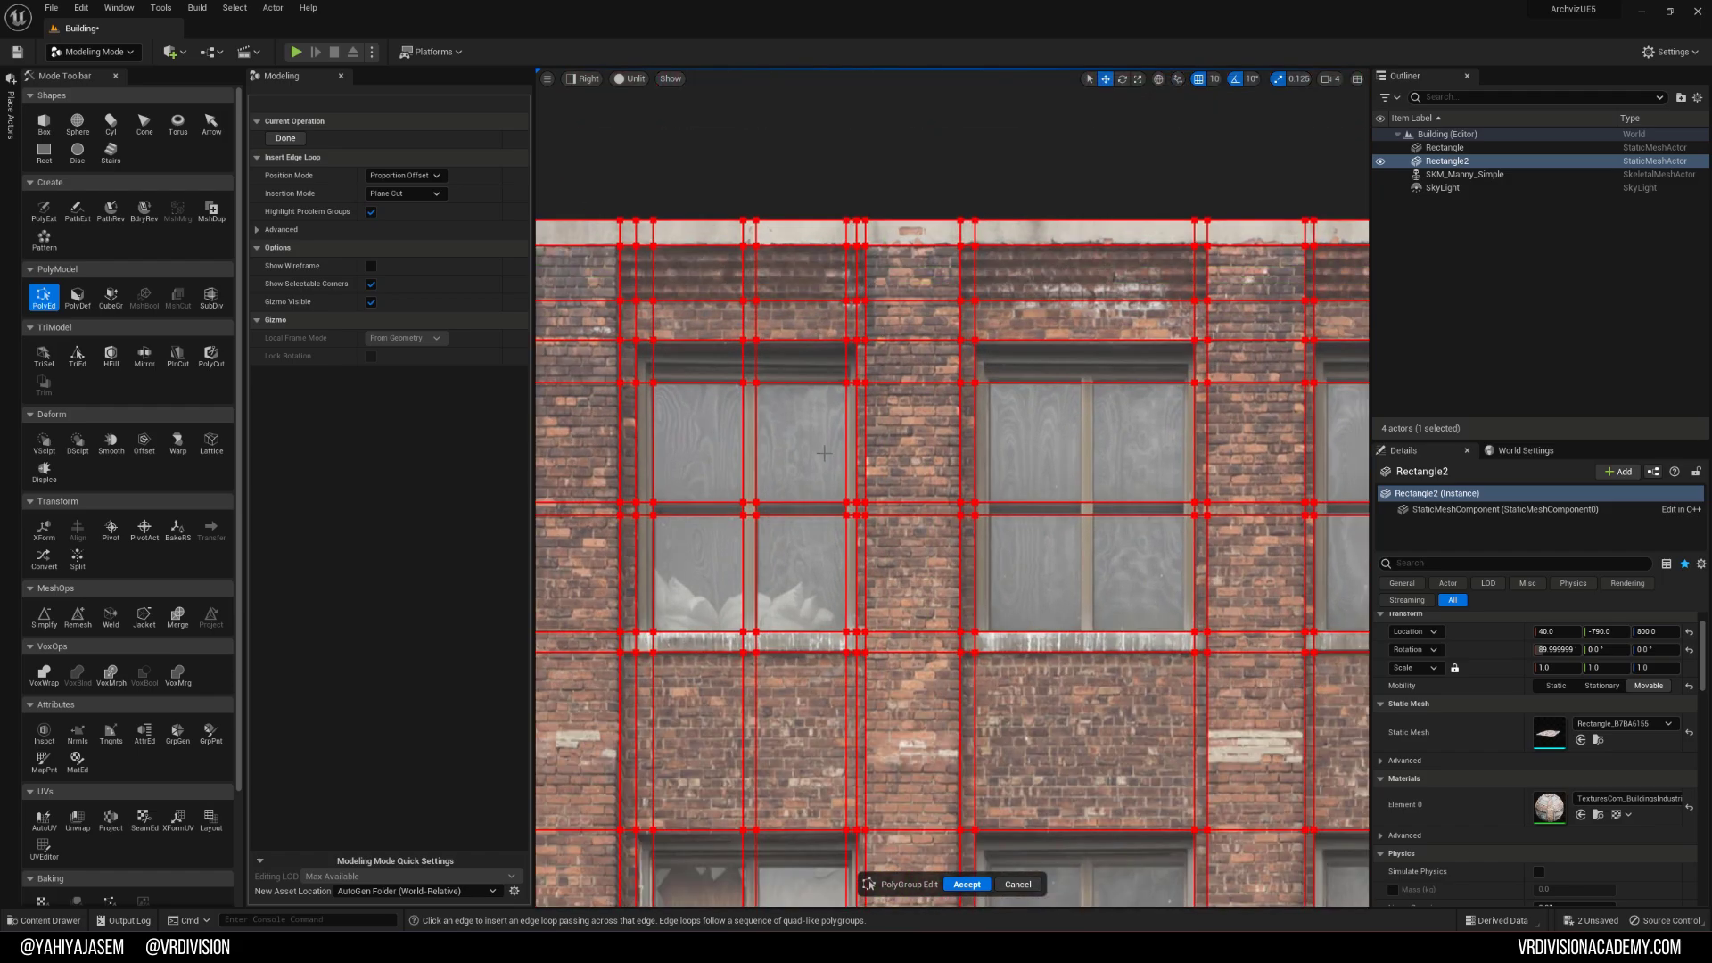
right_click_drag(933, 481, 867, 419)
scroll(968, 343, "up", 2)
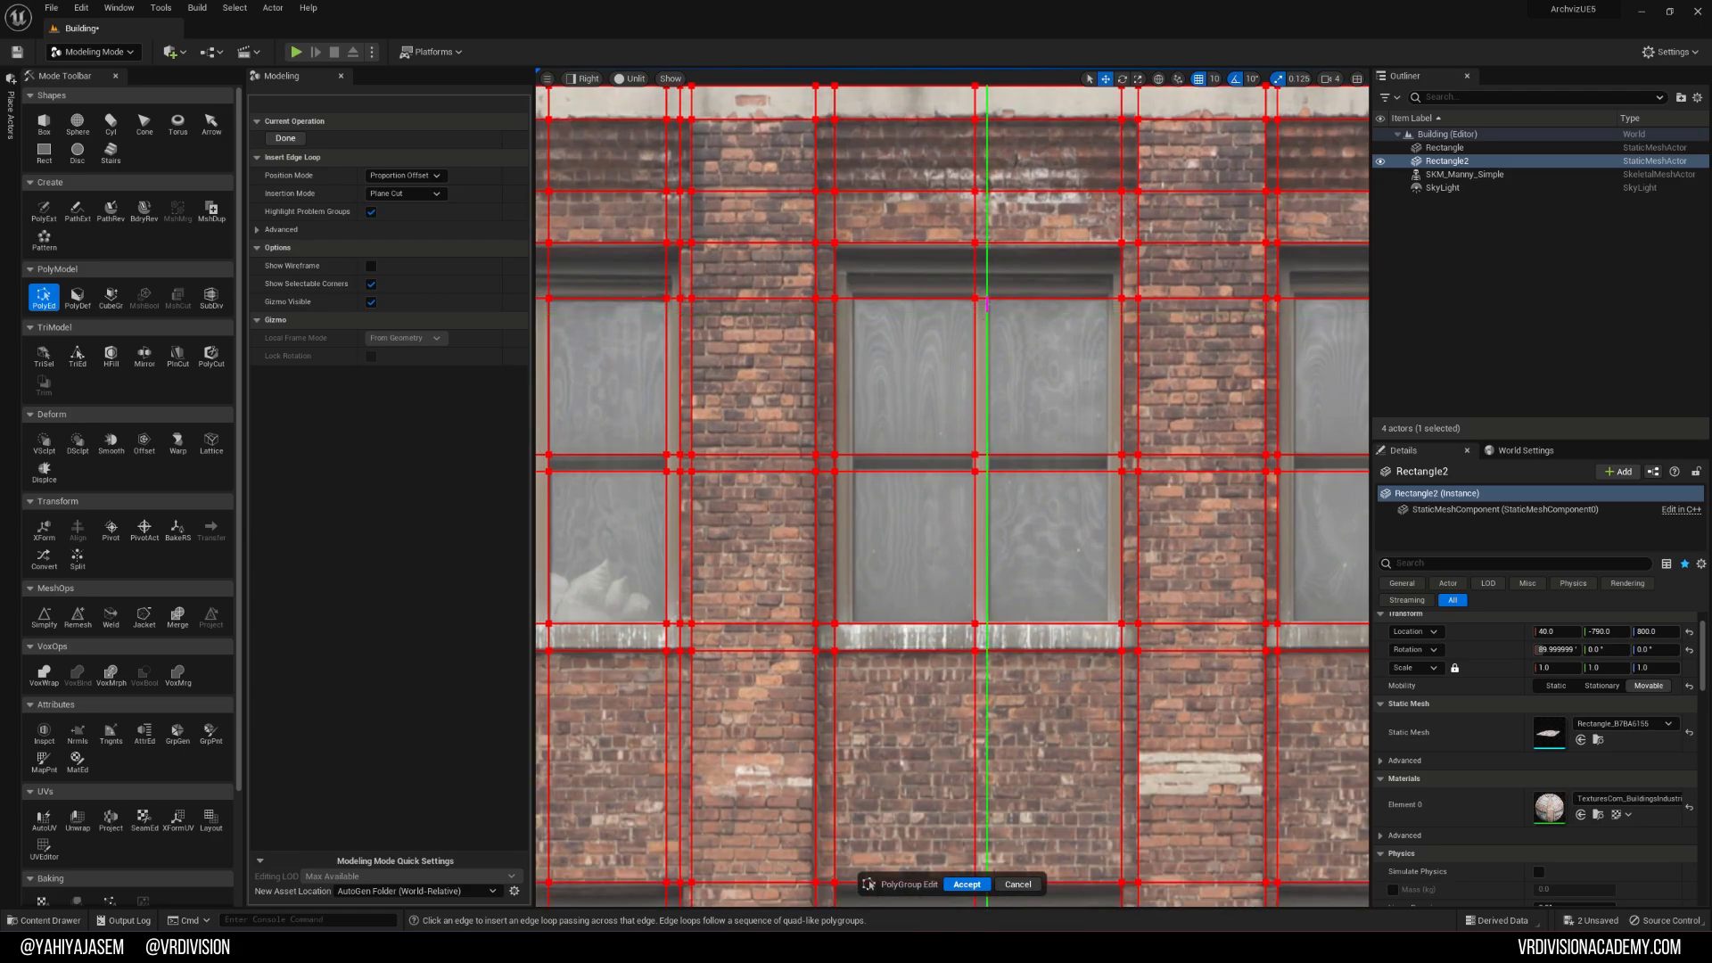
scroll(988, 301, "up", 5)
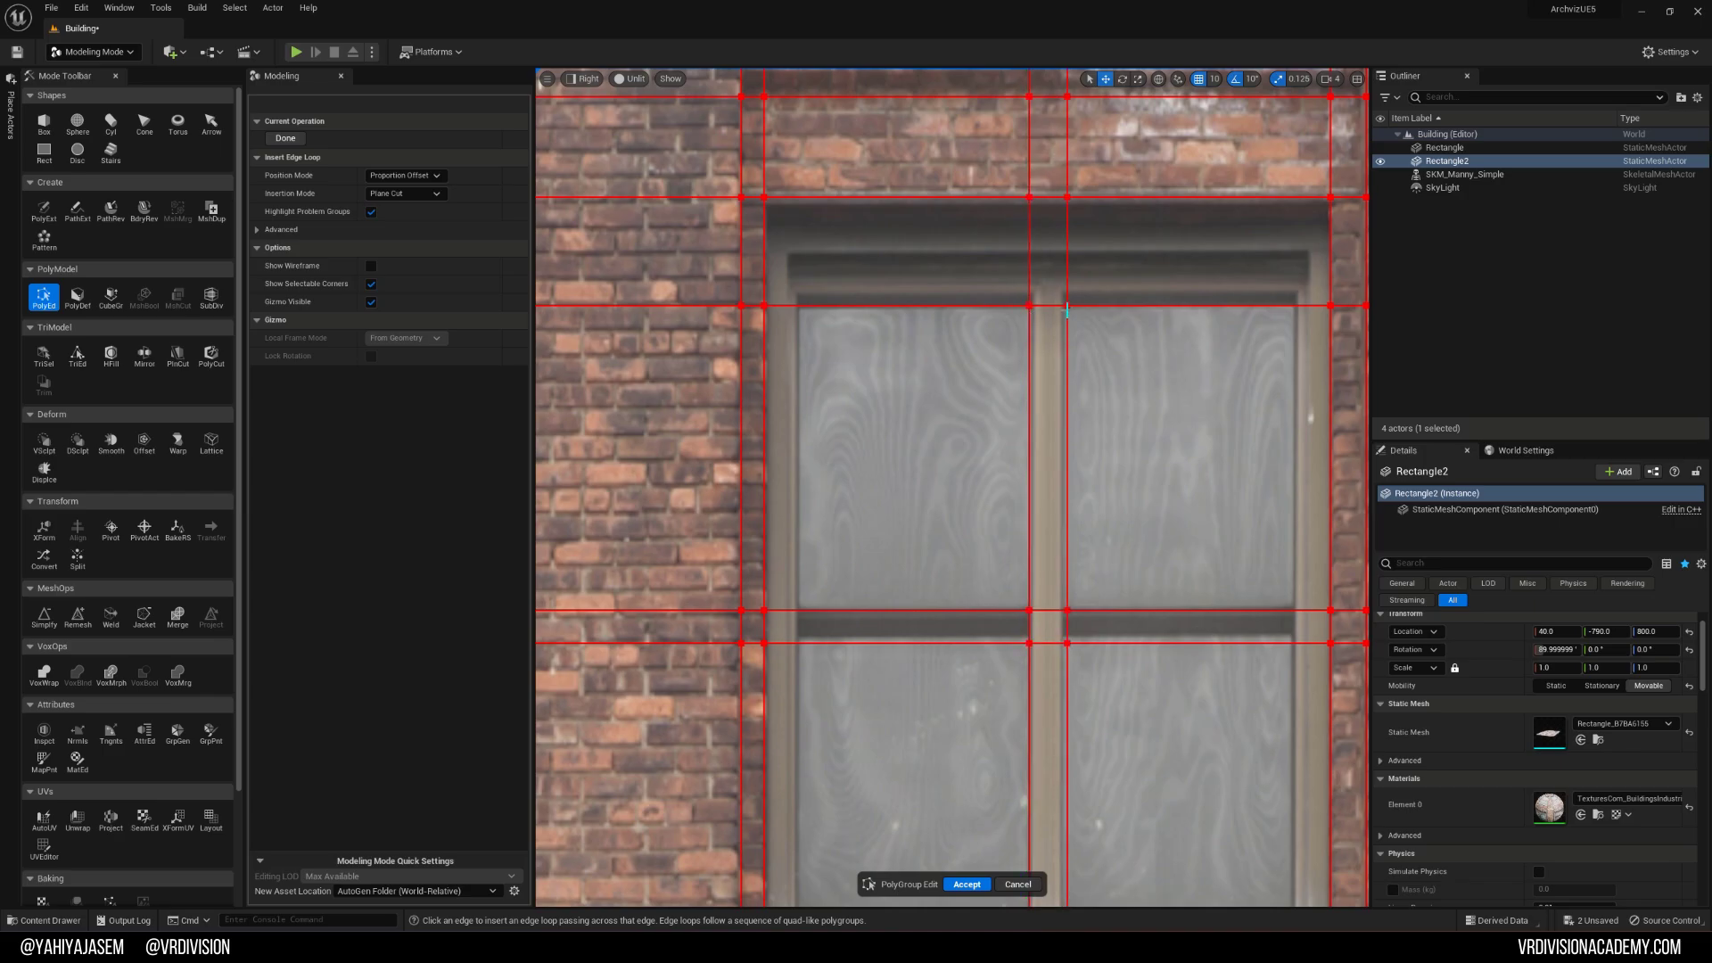
Step: Insert a pair of vertical edge loops along the central mullion of the top-row right window
scroll(1095, 449, "down", 3)
scroll(890, 537, "down", 3)
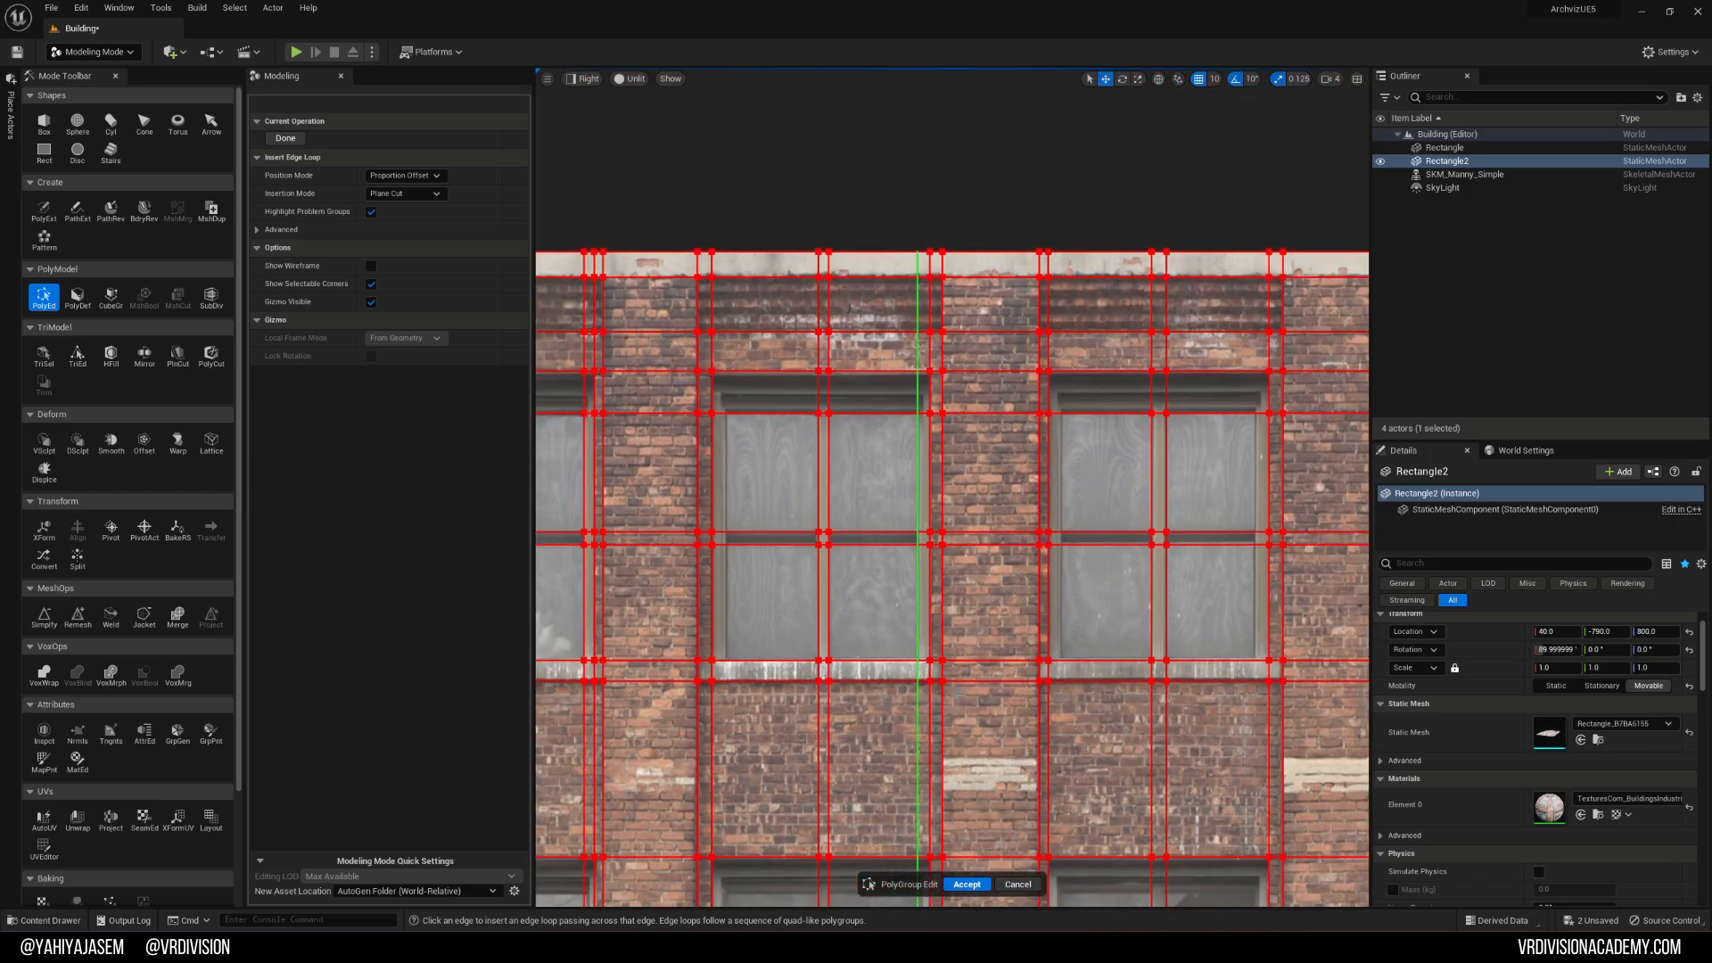
scroll(1055, 363, "up", 6)
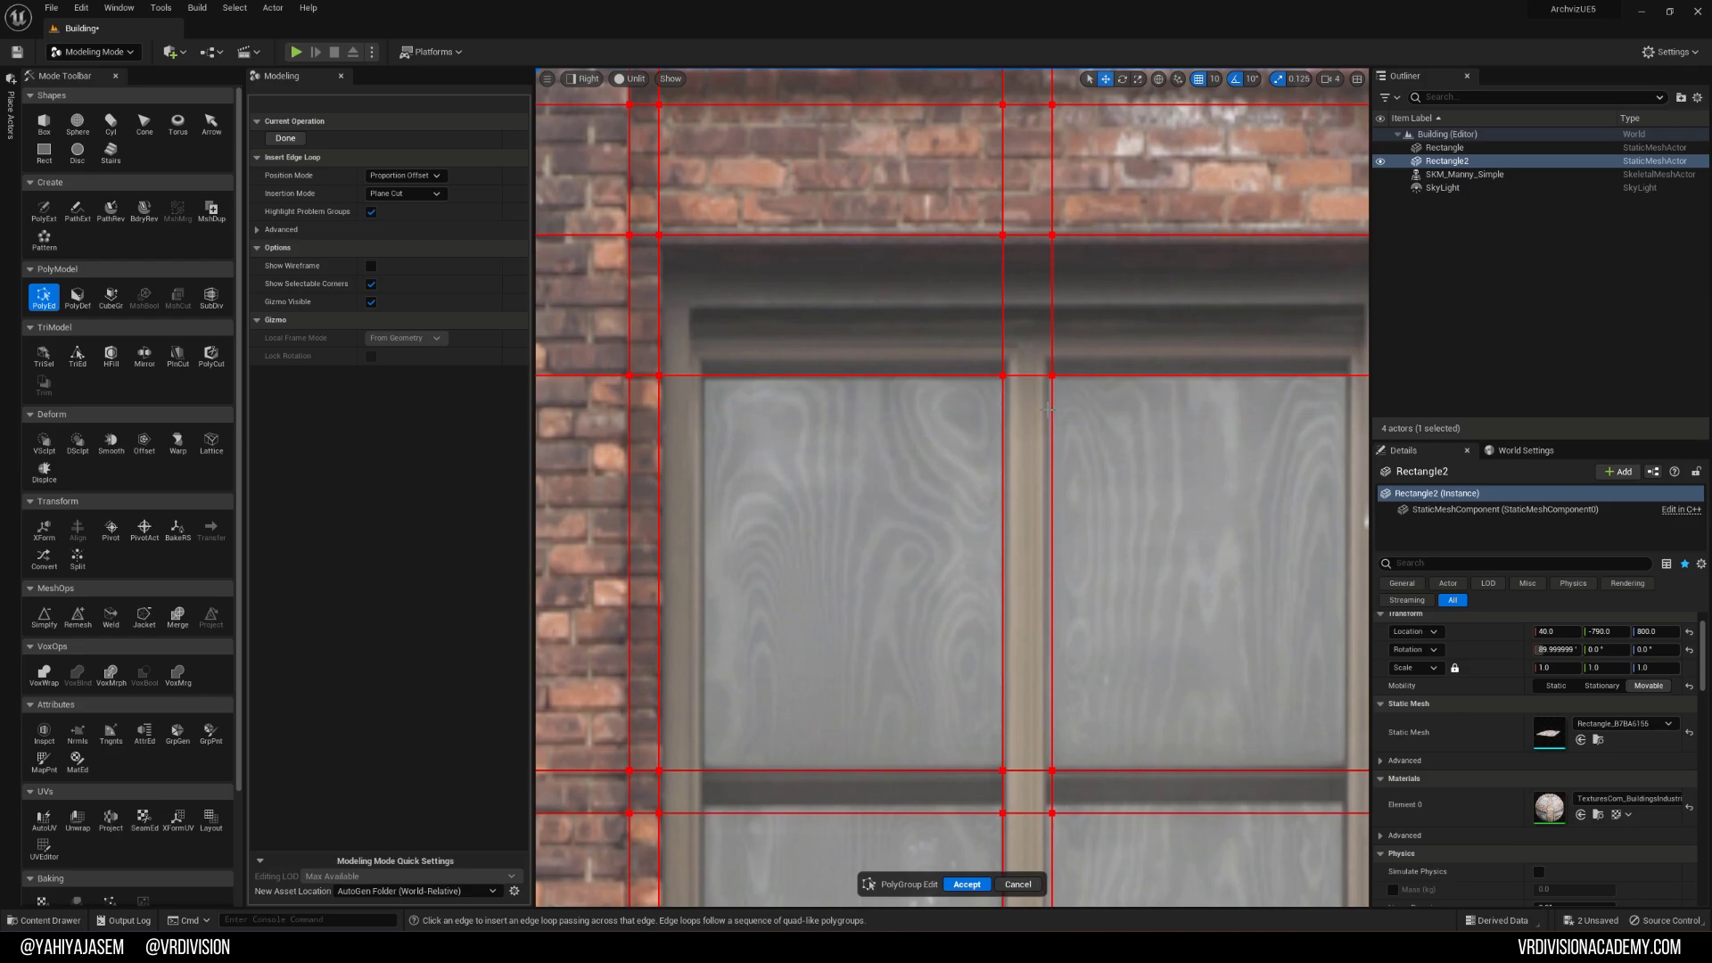
Step: Insert pairs of horizontal edge loops along the middle crossbars of the second-row and ground-floor windows
scroll(1040, 619, "down", 10)
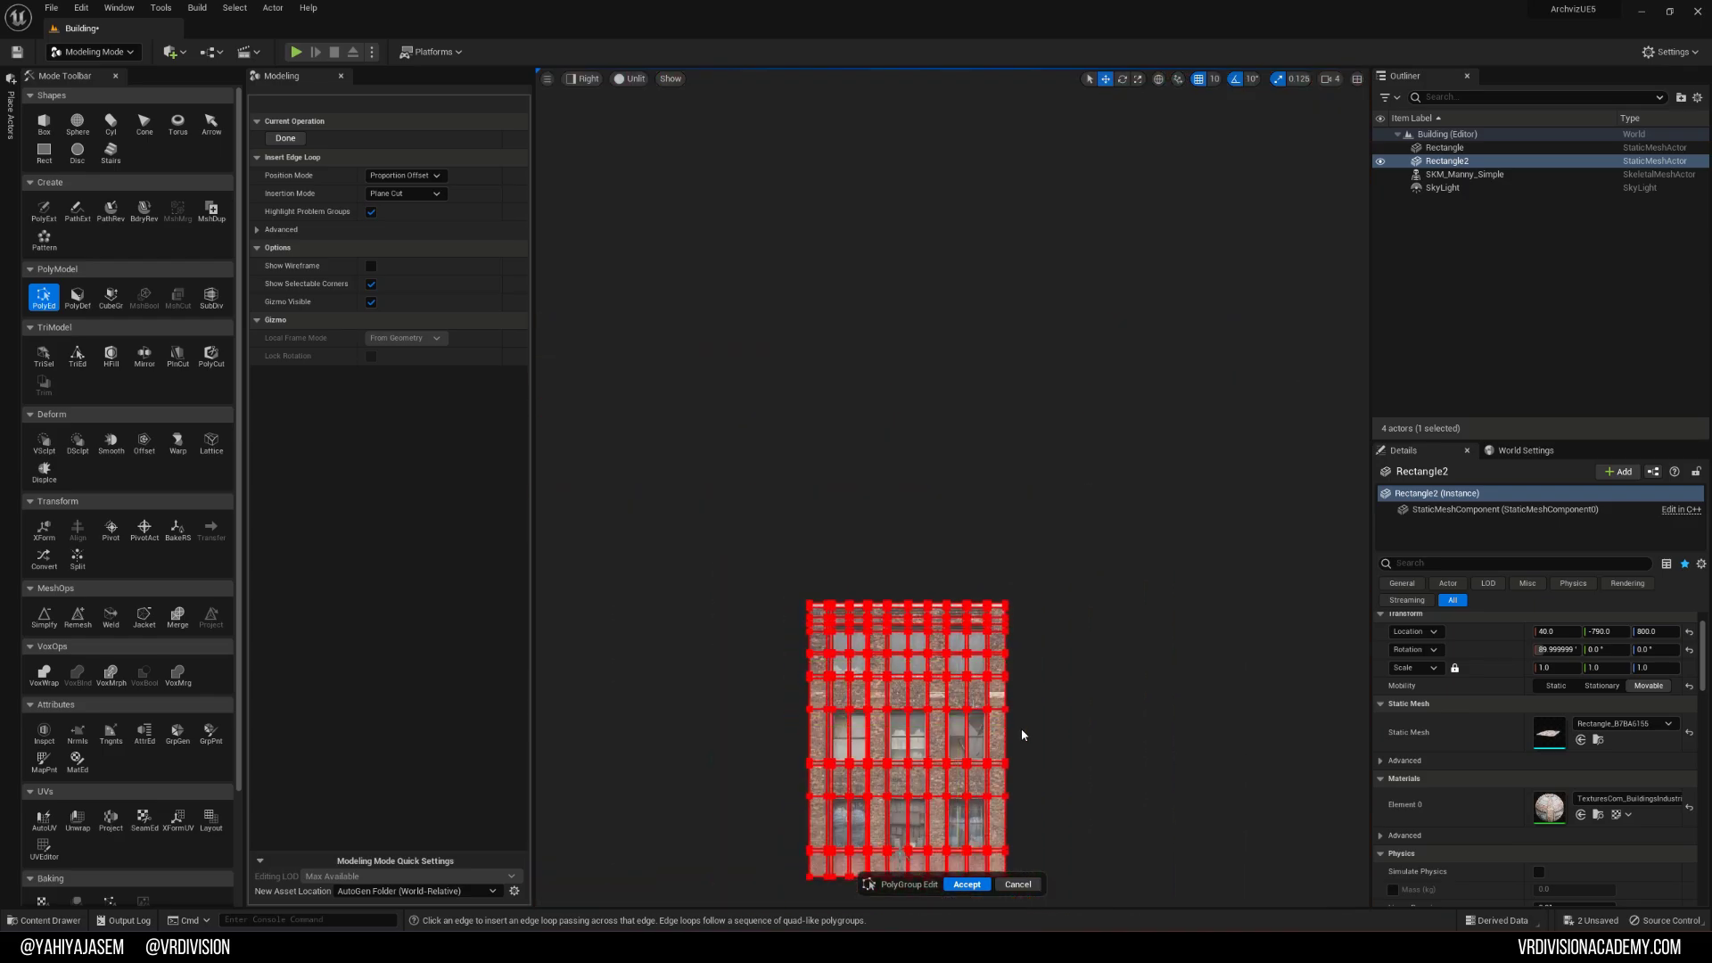
scroll(1023, 735, "up", 8)
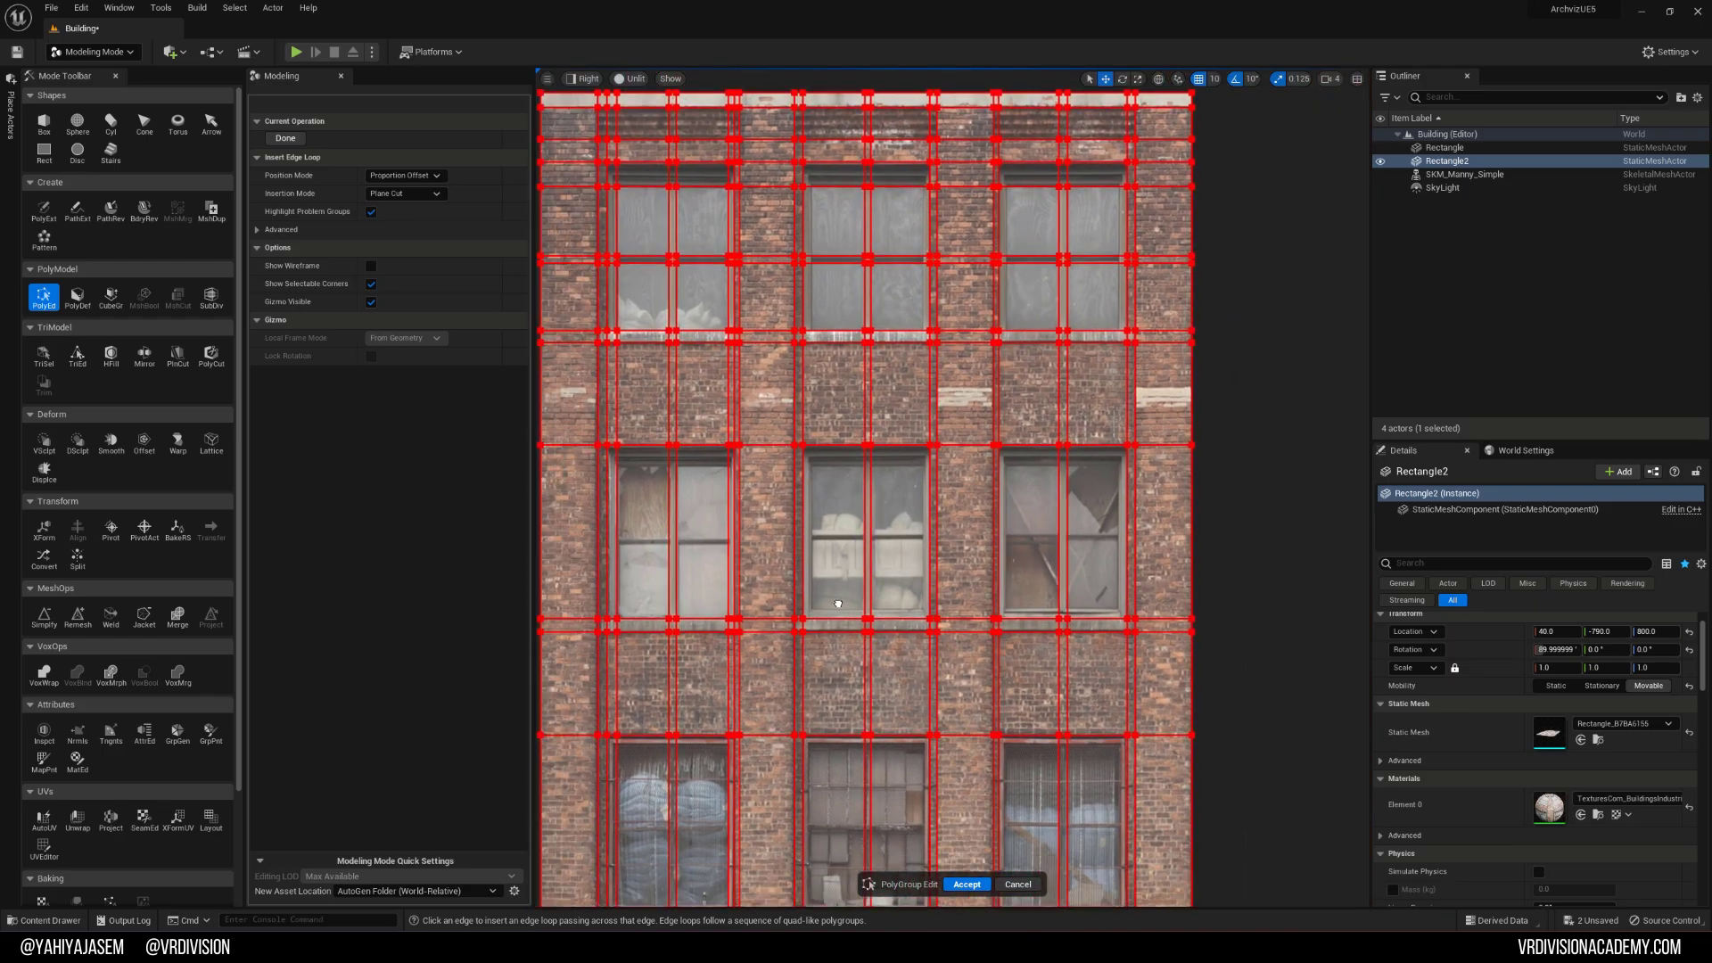
scroll(839, 605, "up", 5)
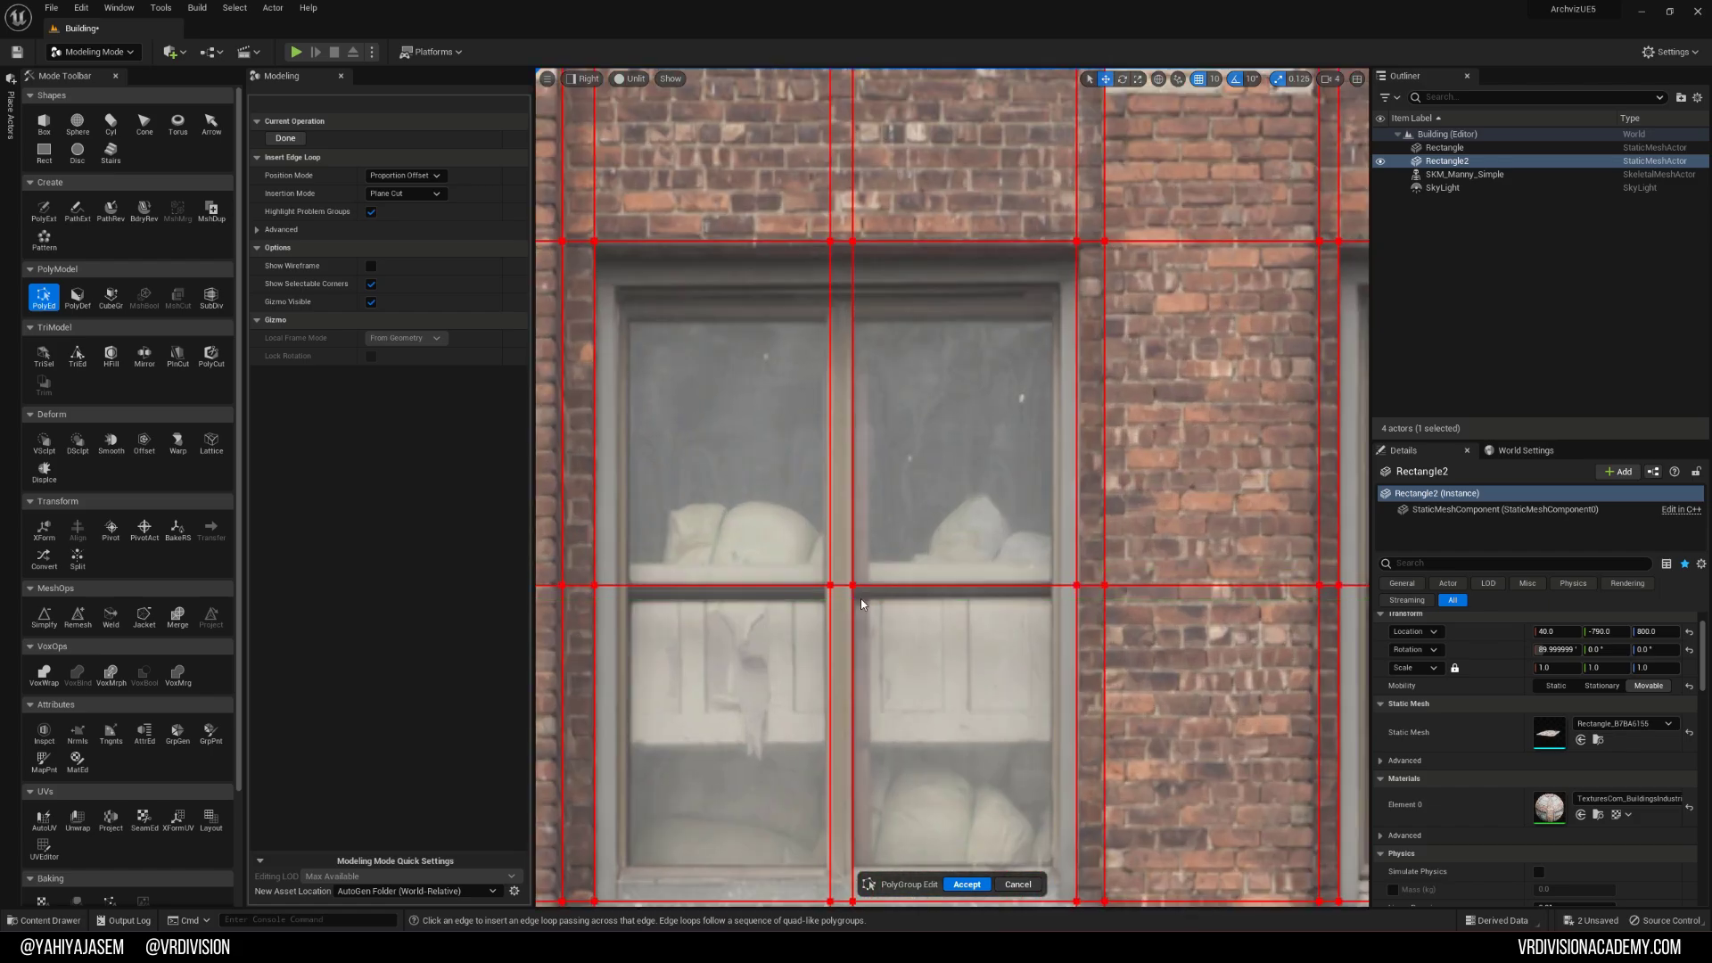
scroll(862, 601, "down", 5)
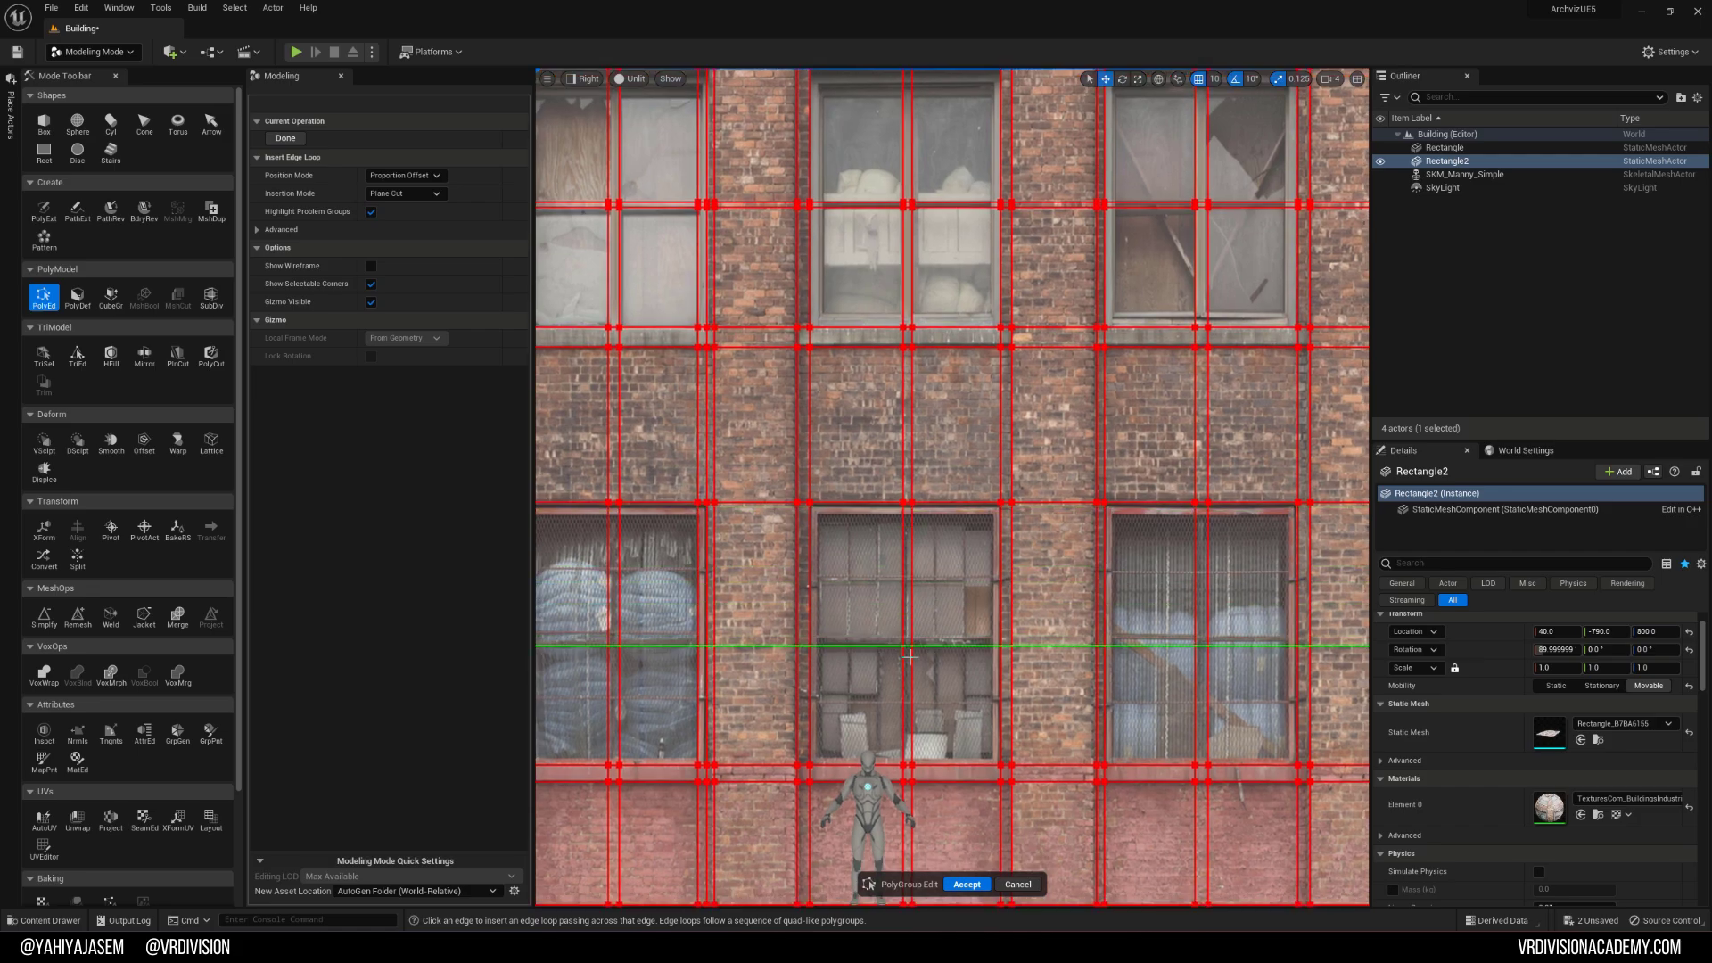
scroll(919, 648, "up", 3)
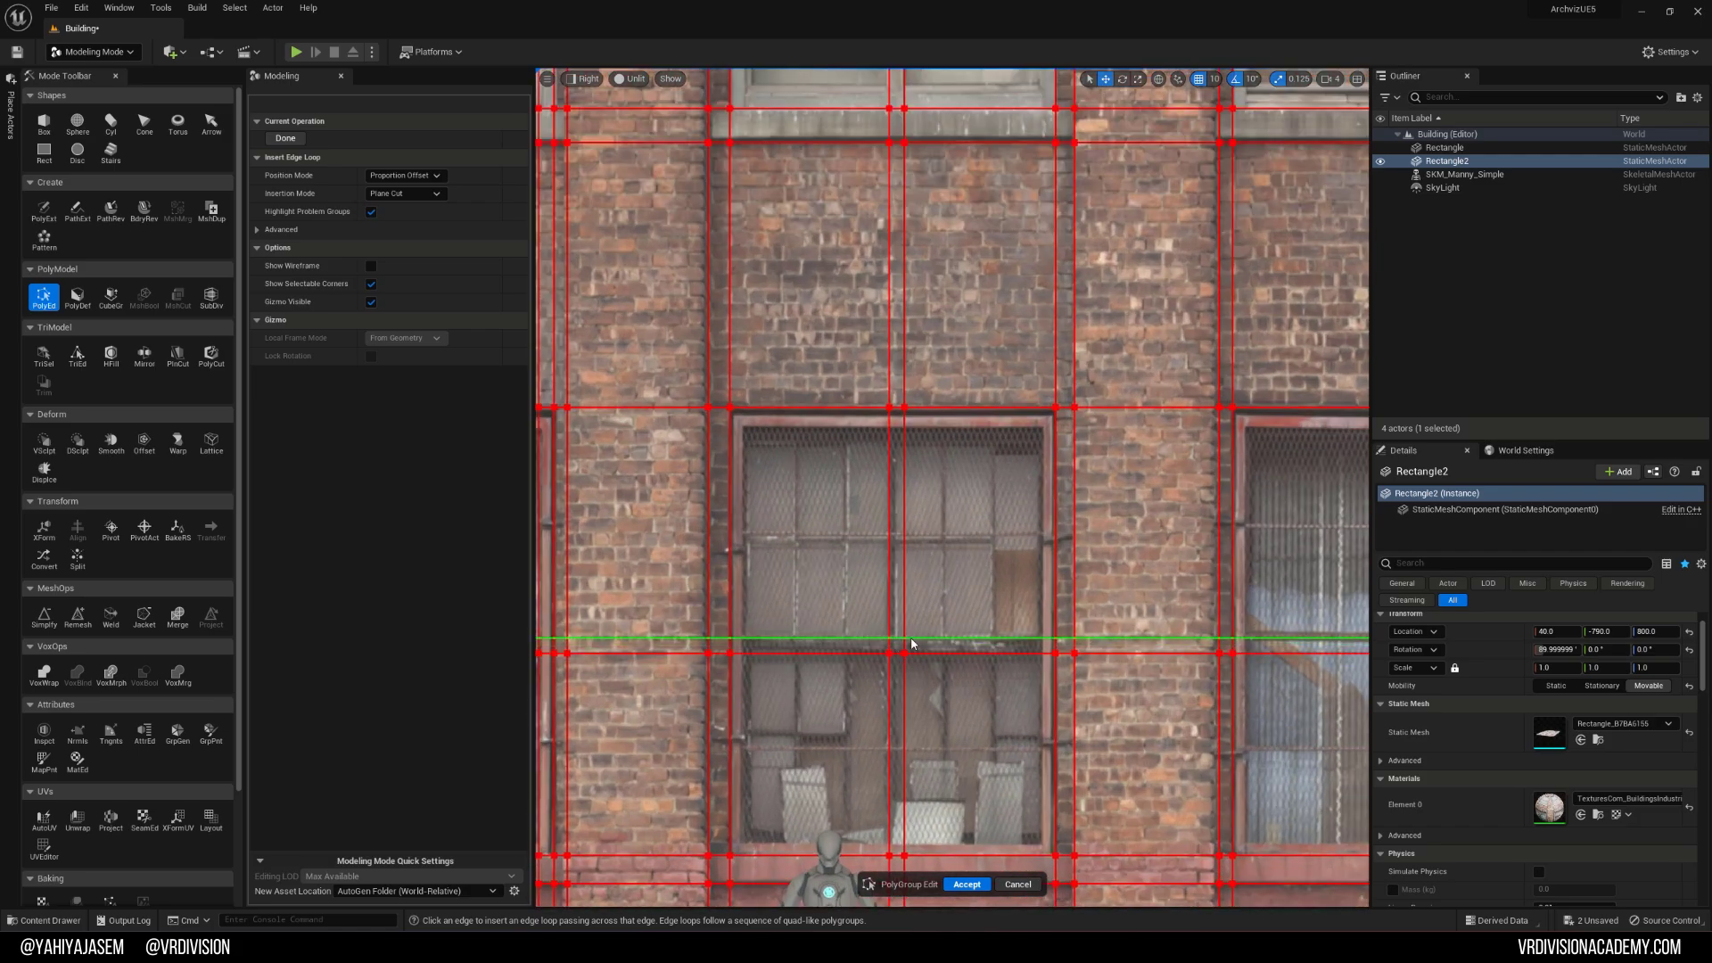
left_click(907, 638)
Step: Accept the PolyGroup edit with the new window edge loops and save the level
scroll(907, 638, "down", 3)
scroll(760, 618, "up", 2)
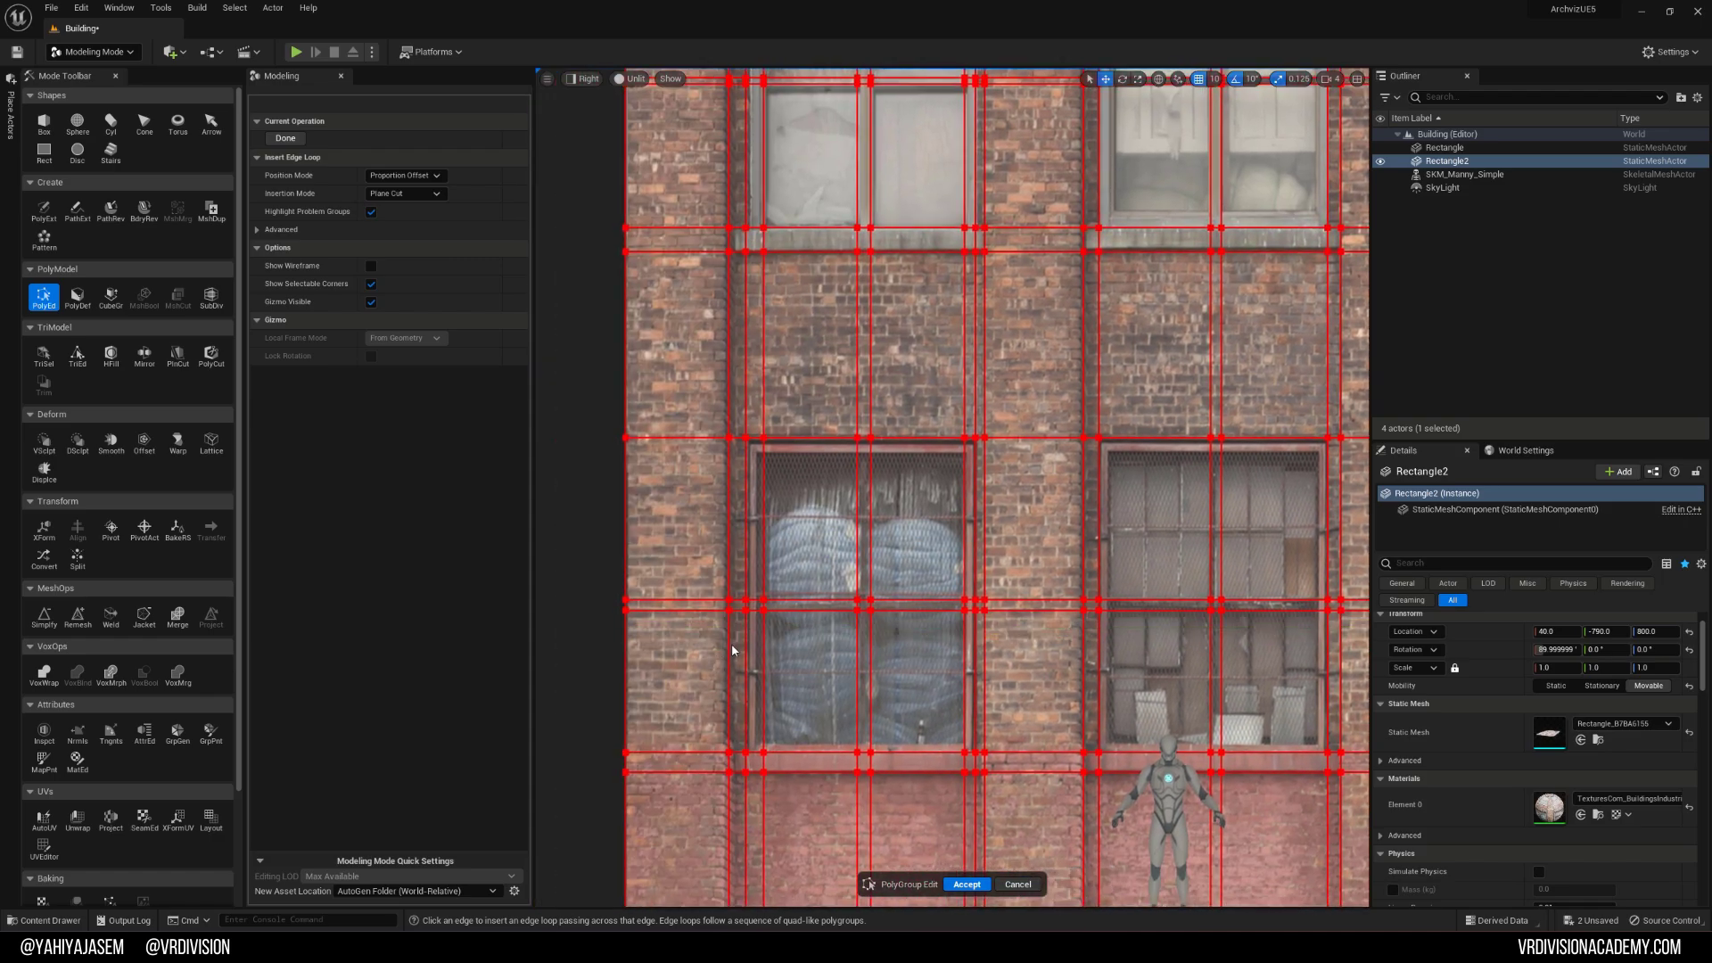
scroll(859, 584, "down", 3)
scroll(869, 589, "up", 1)
scroll(878, 592, "down", 1)
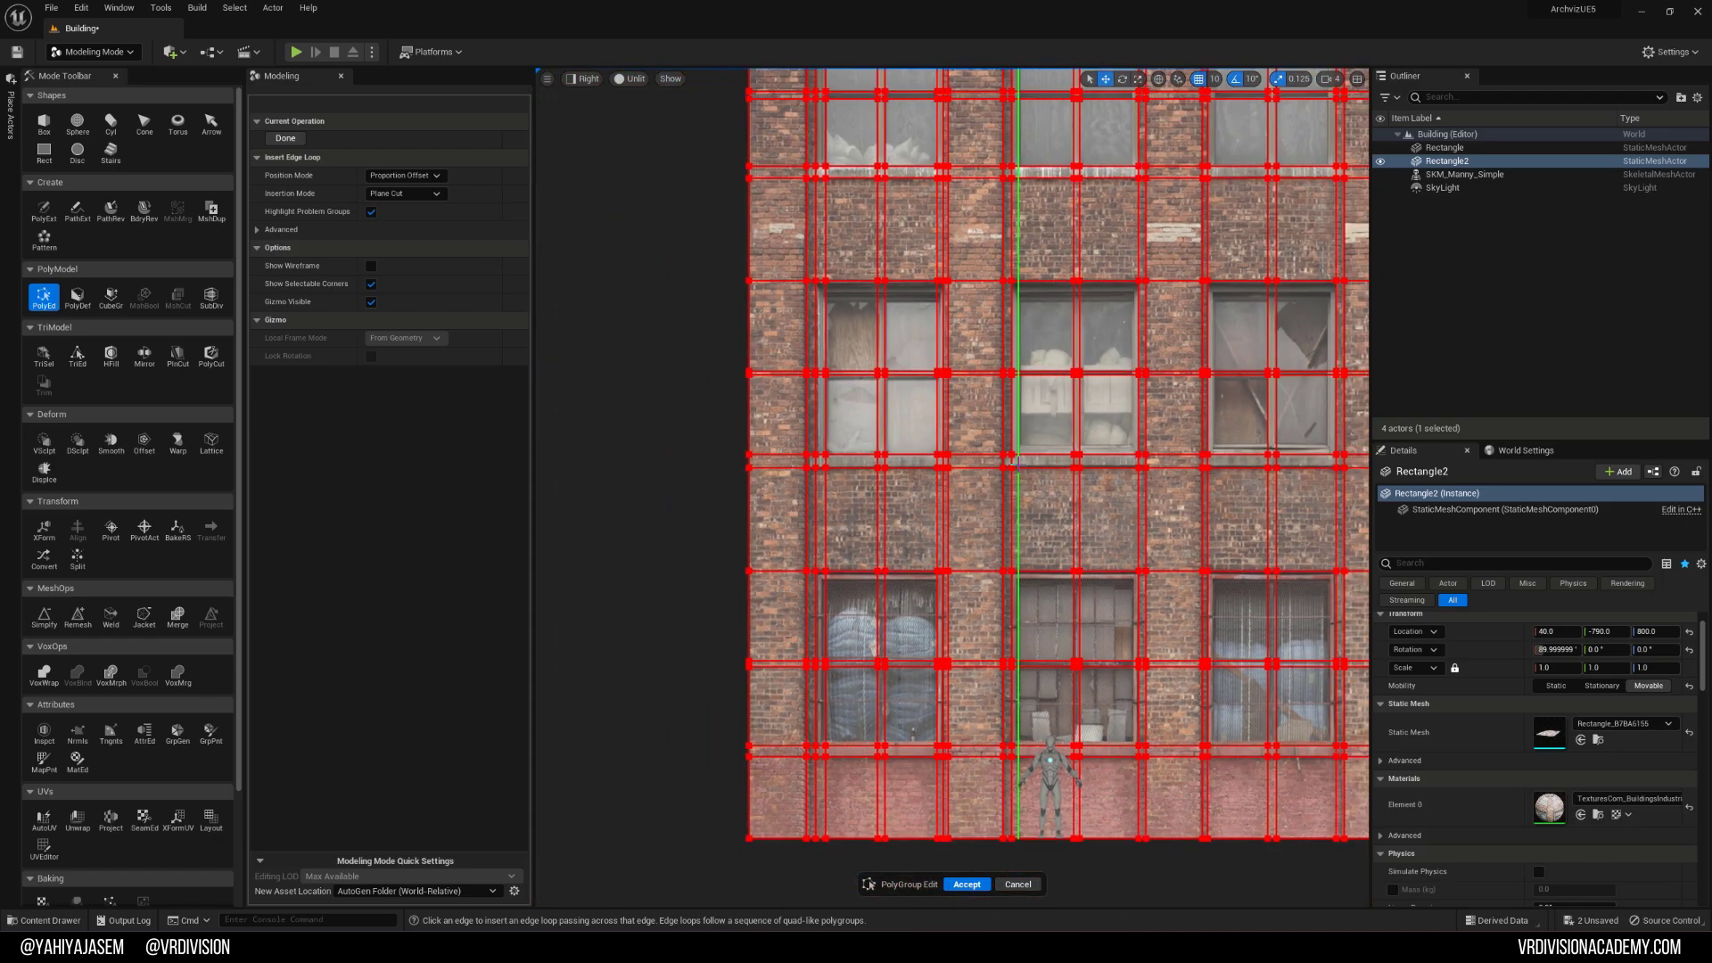
scroll(886, 596, "up", 1)
middle_click_drag(969, 492, 899, 480)
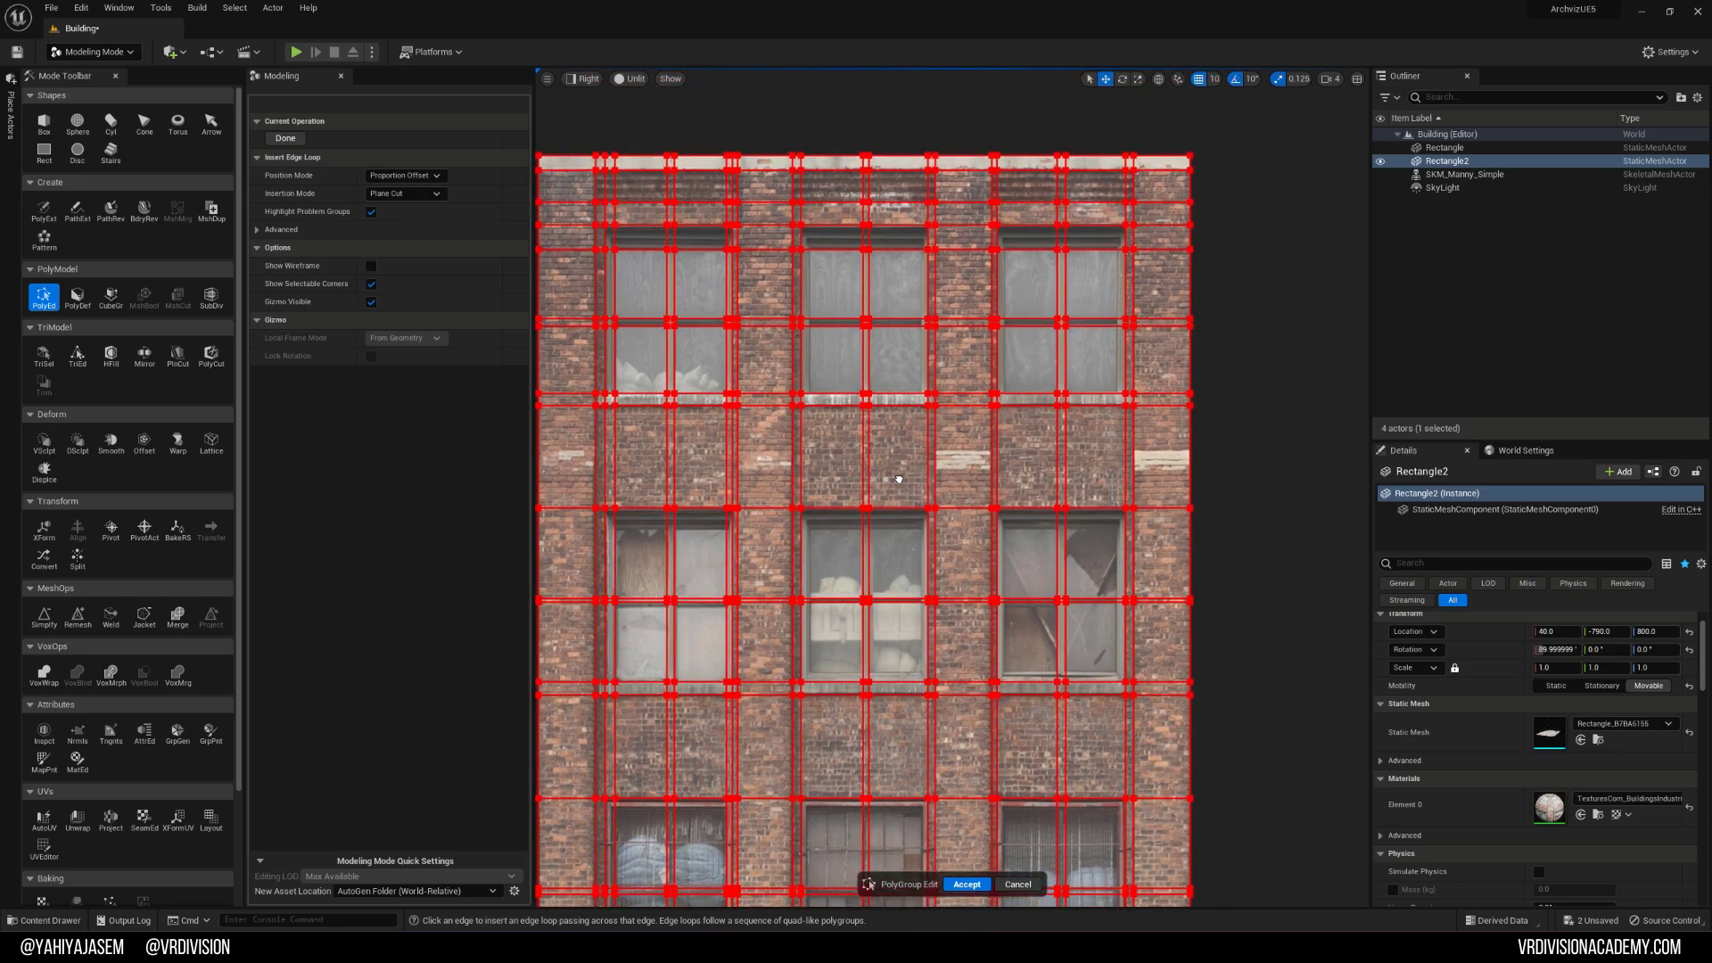
left_click(287, 138)
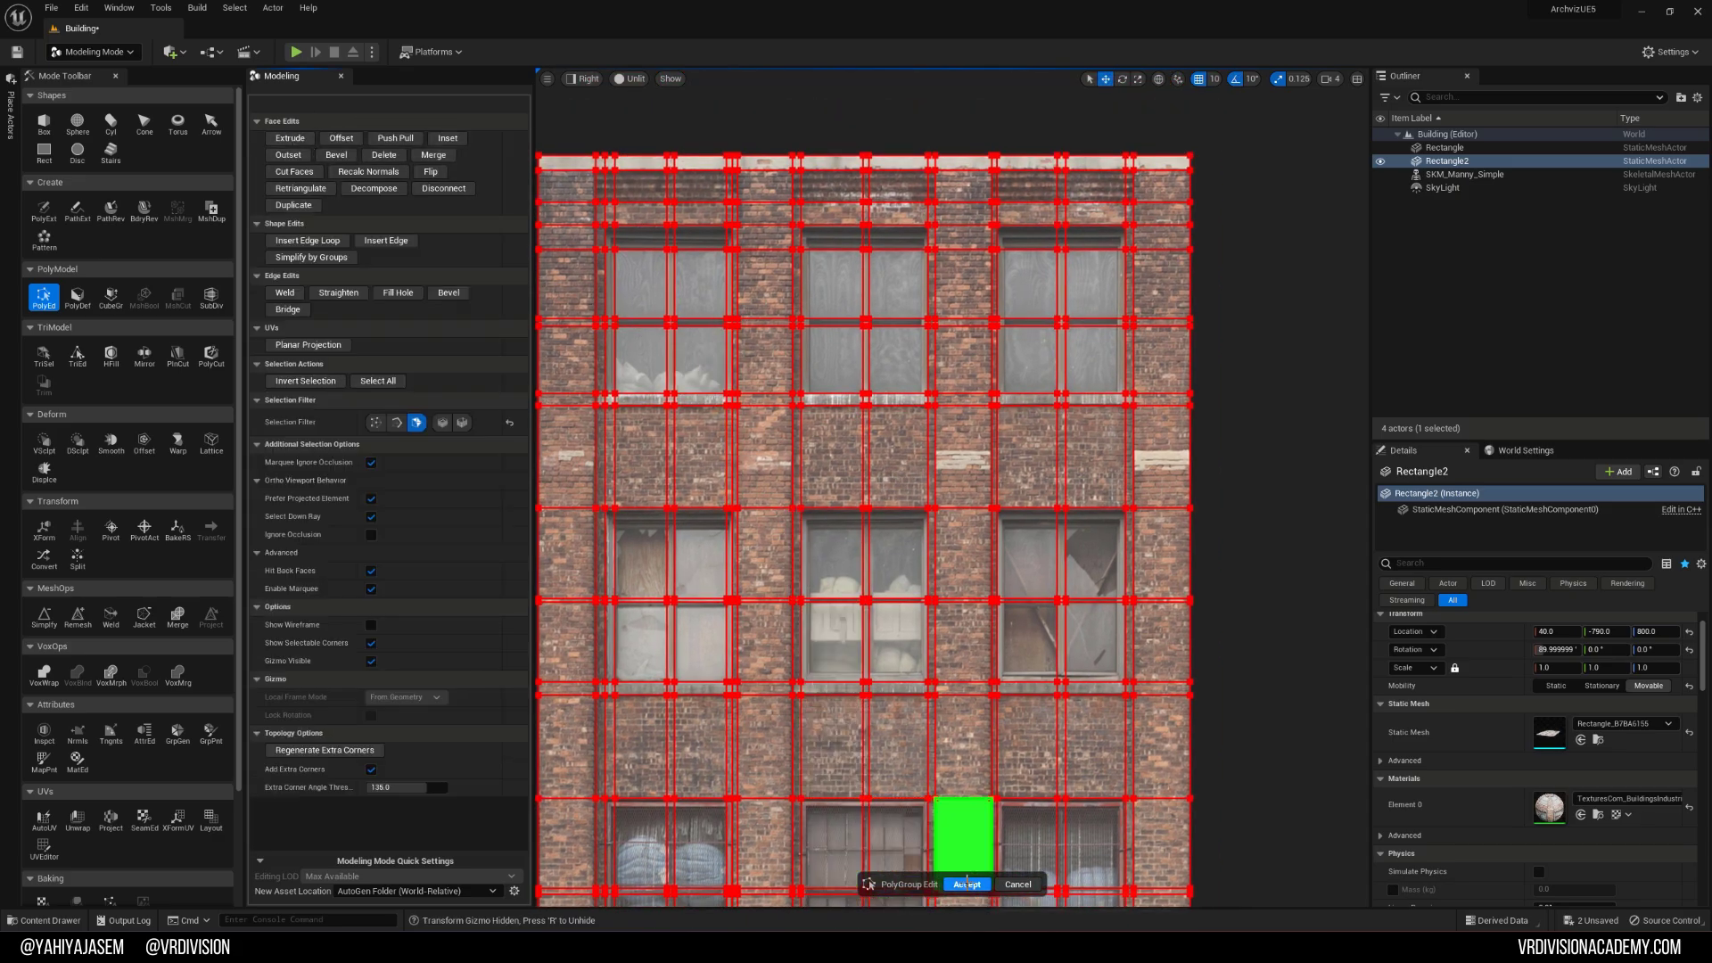
left_click(967, 884)
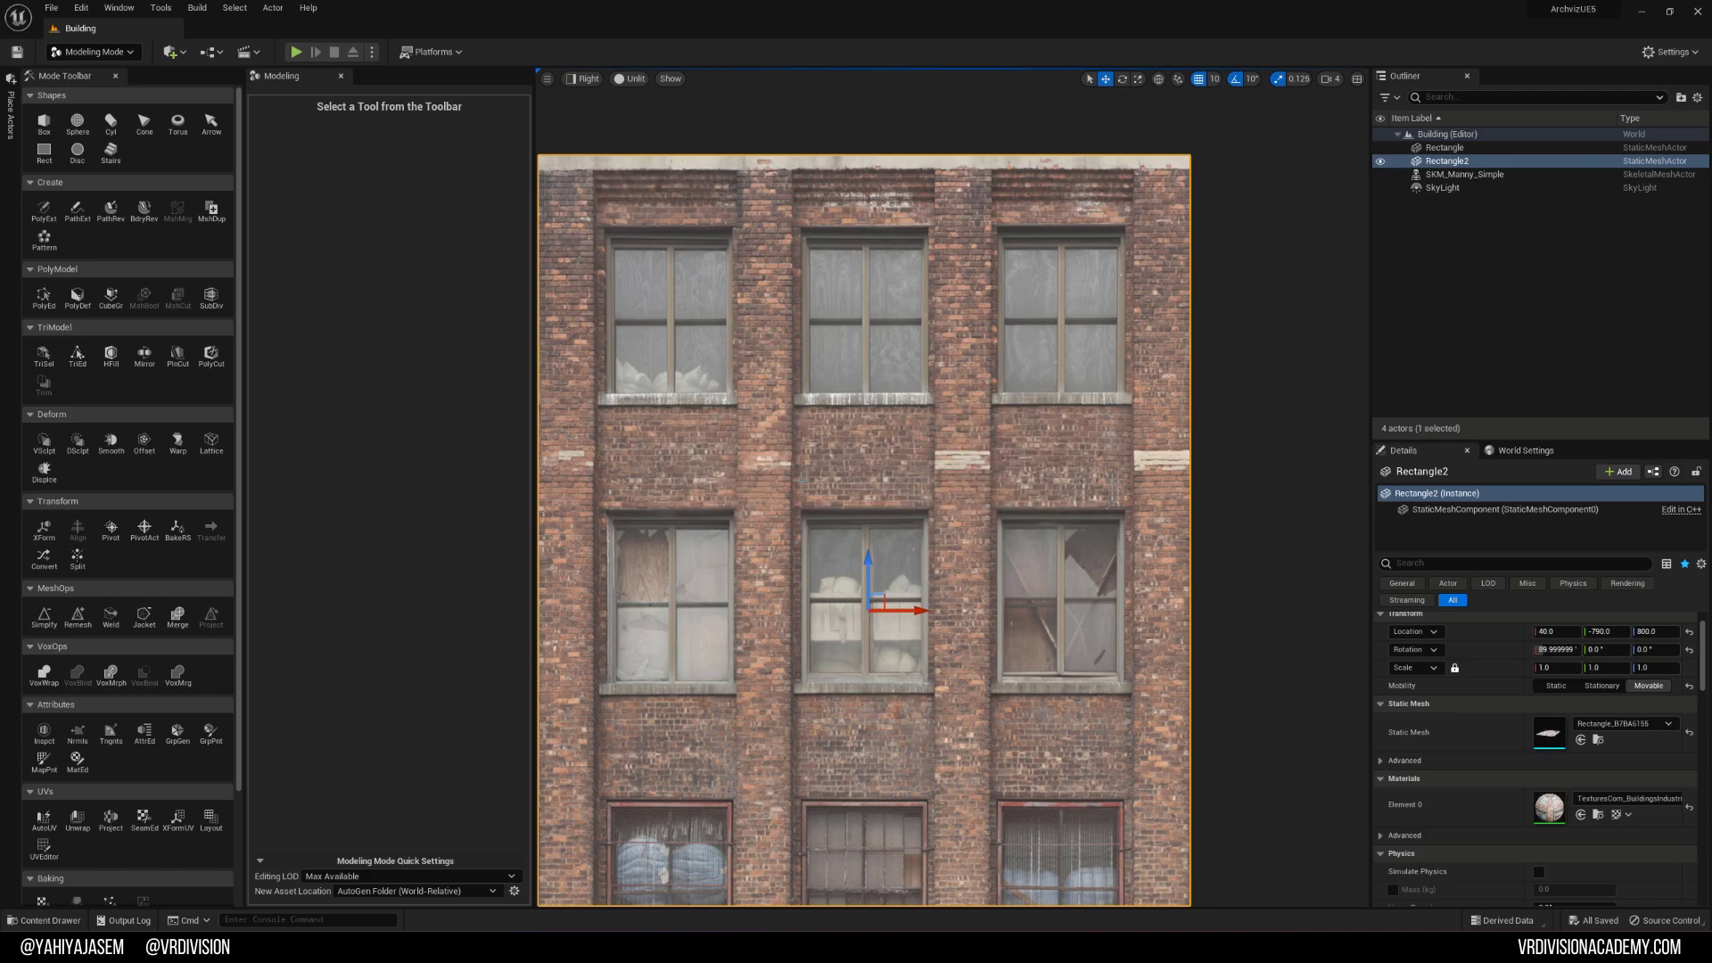
Step: Reopen the facade for PolyGroup editing and insert two horizontal edge loops between the second-row window lintels and panes
left_click(44, 297)
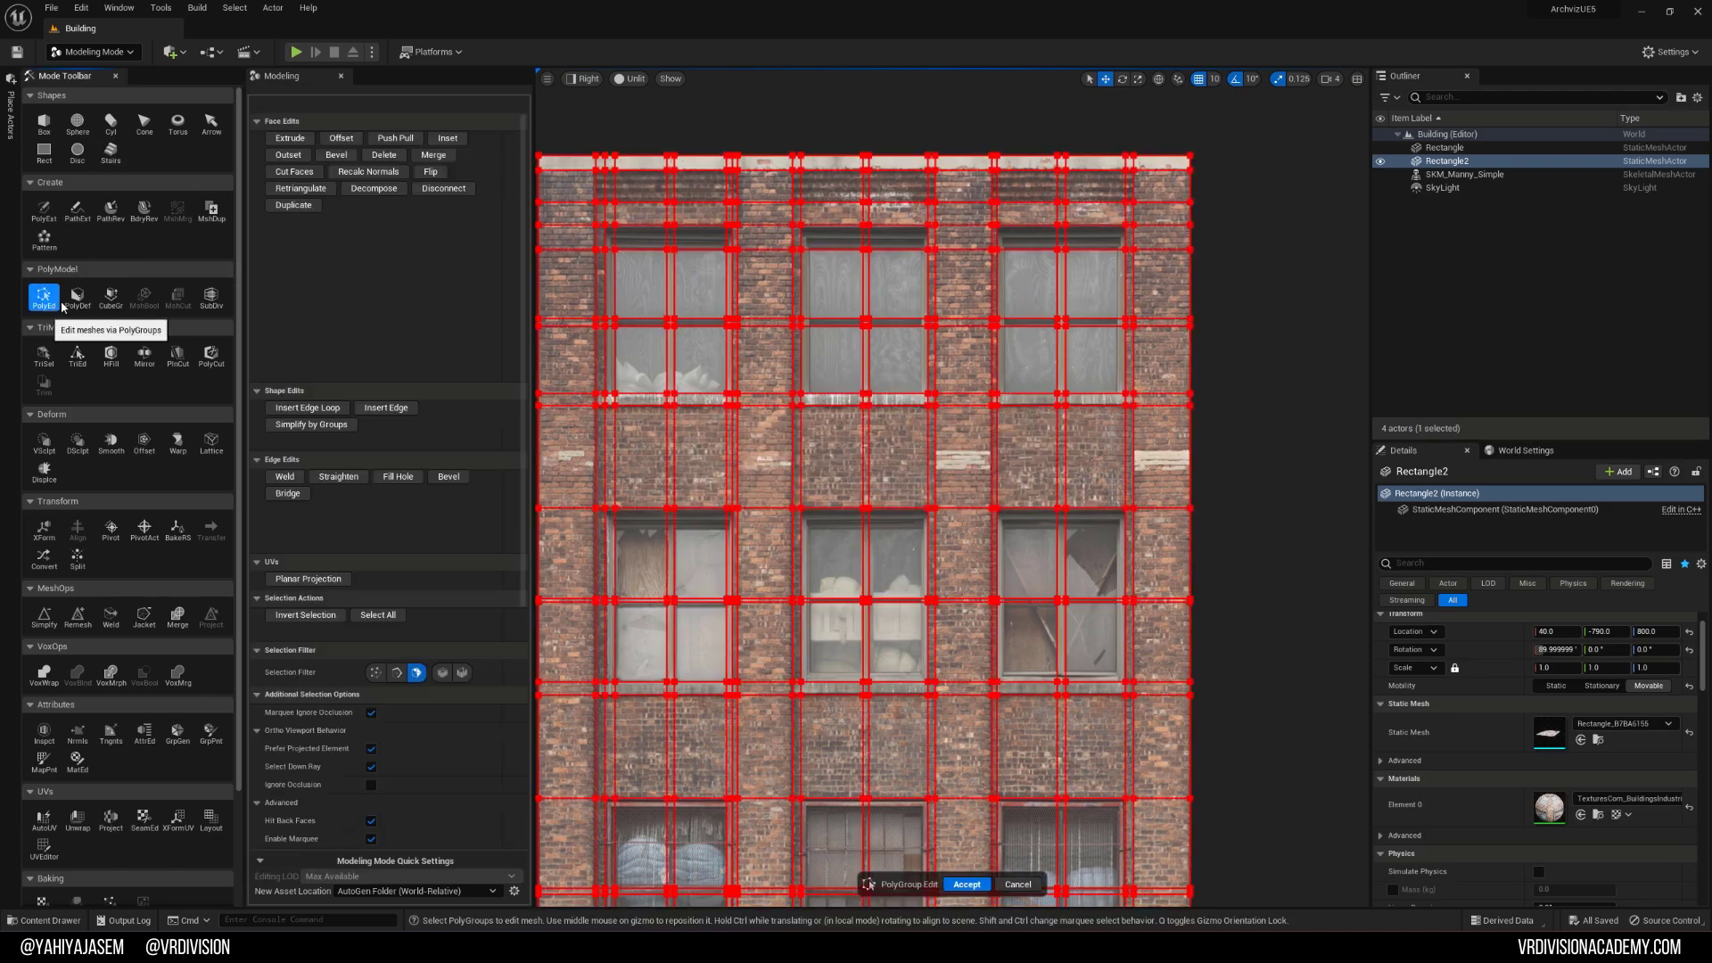
scroll(790, 373, "up", 3)
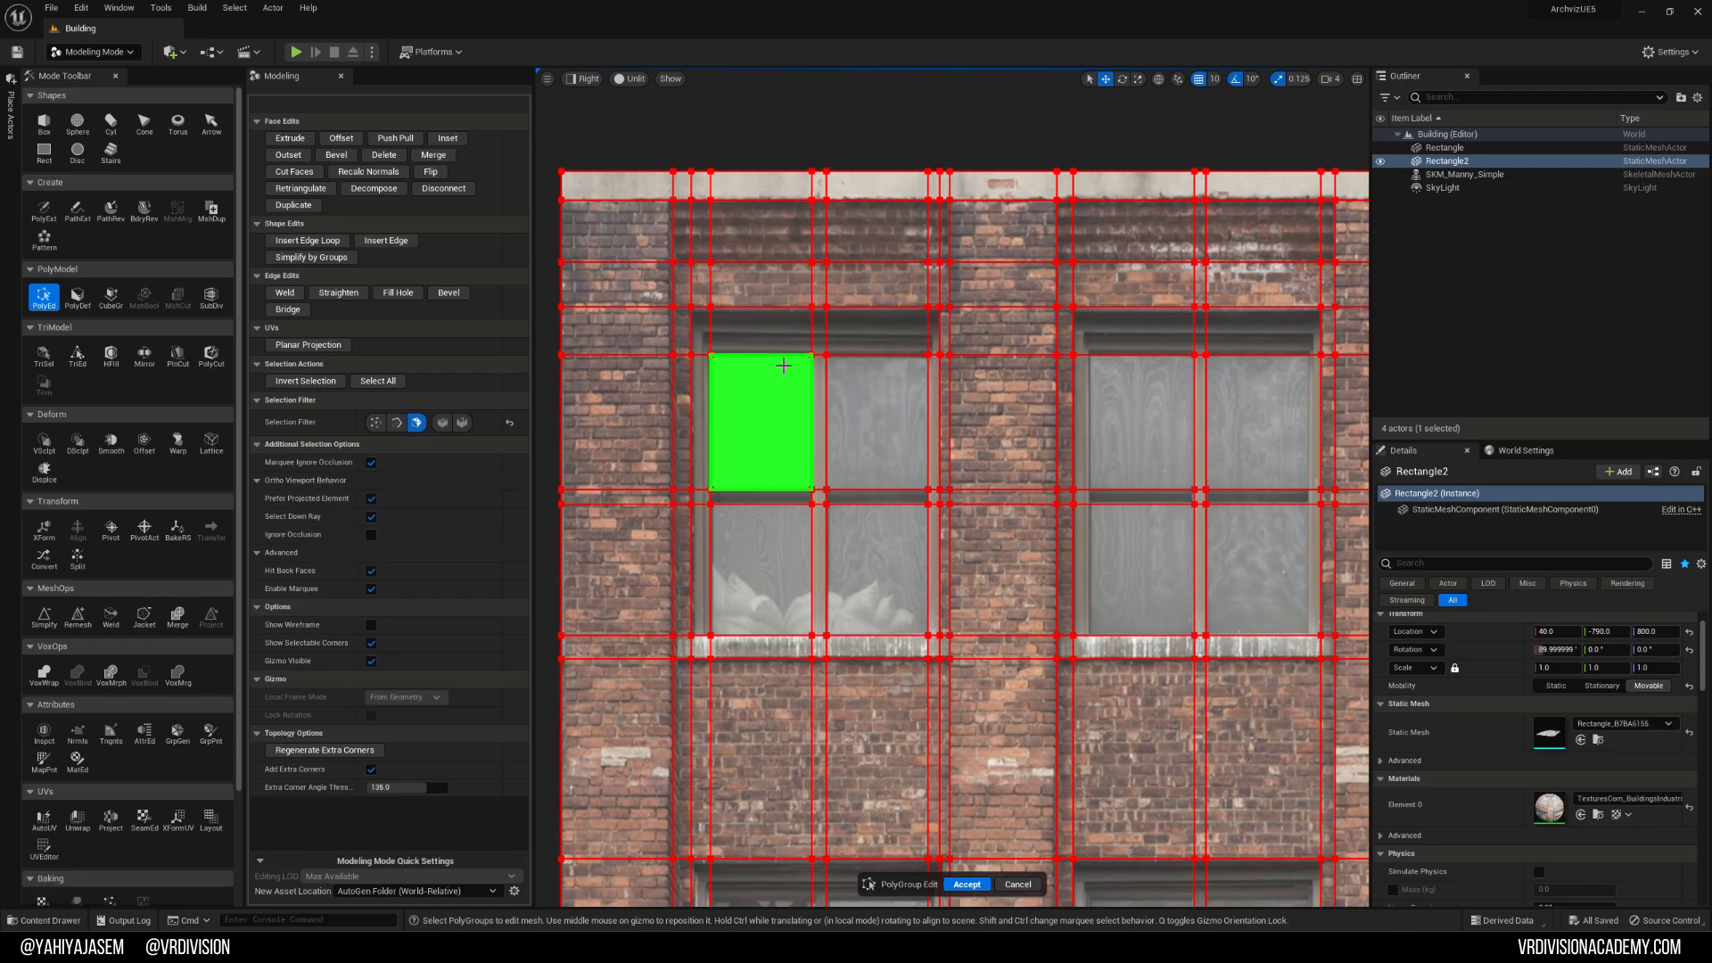
right_click_drag(1027, 428, 971, 126)
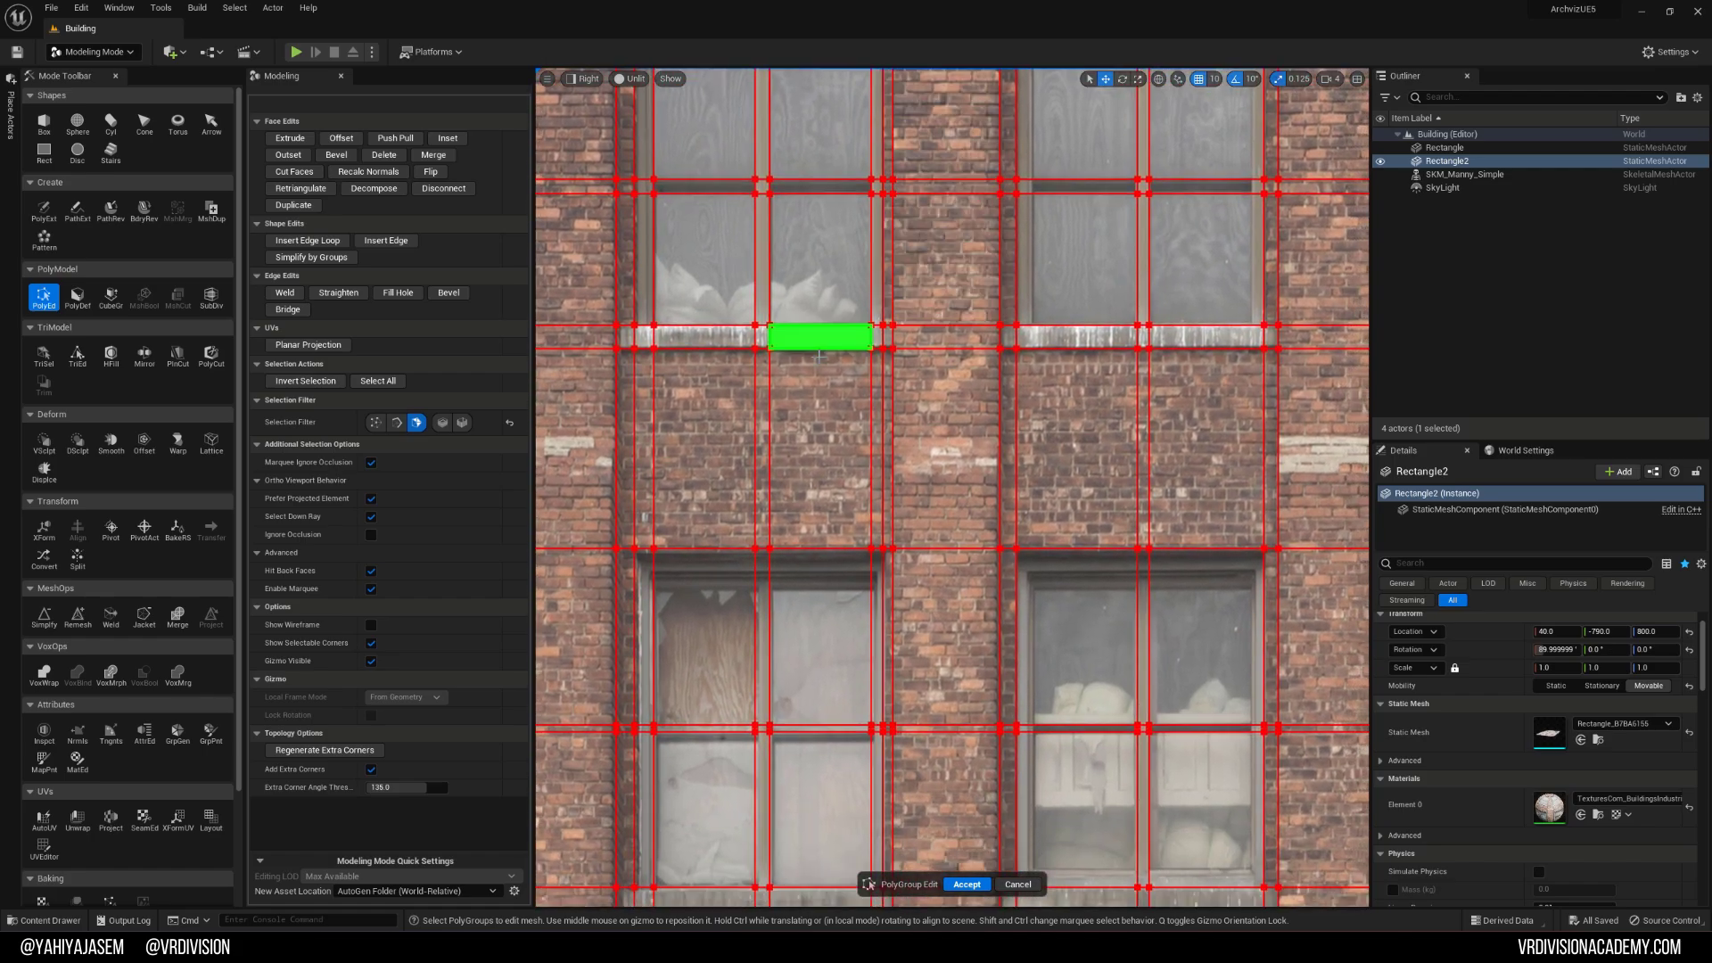
left_click(330, 242)
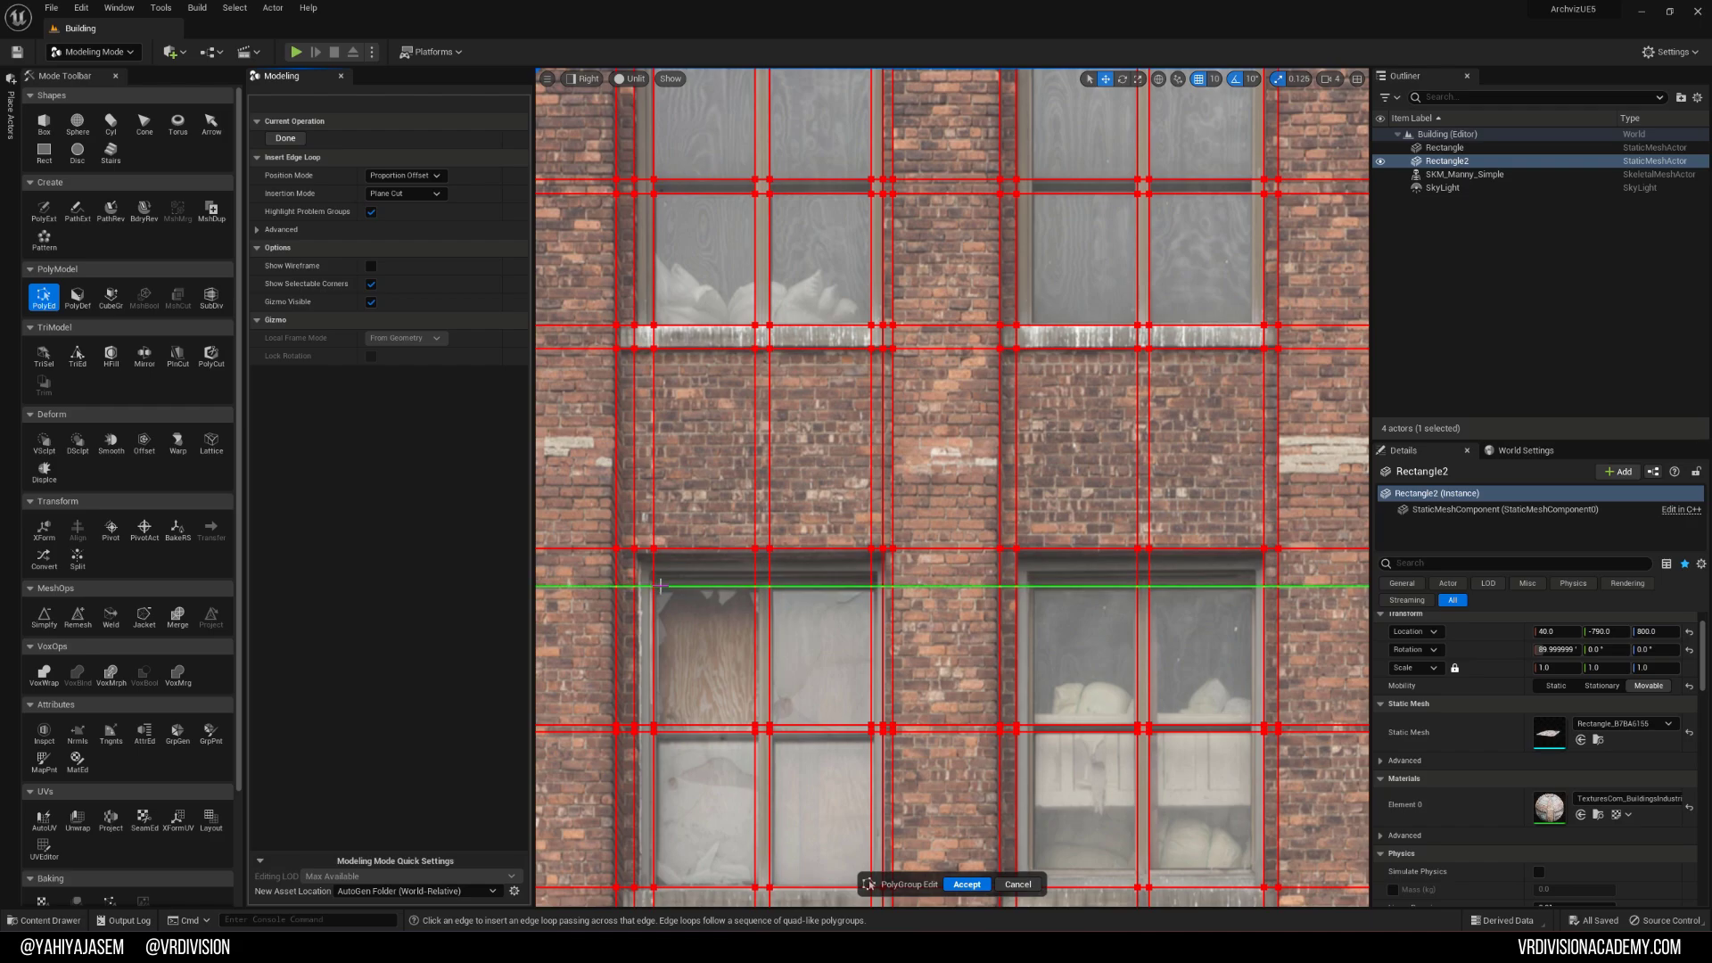
left_click(662, 587)
left_click(658, 574)
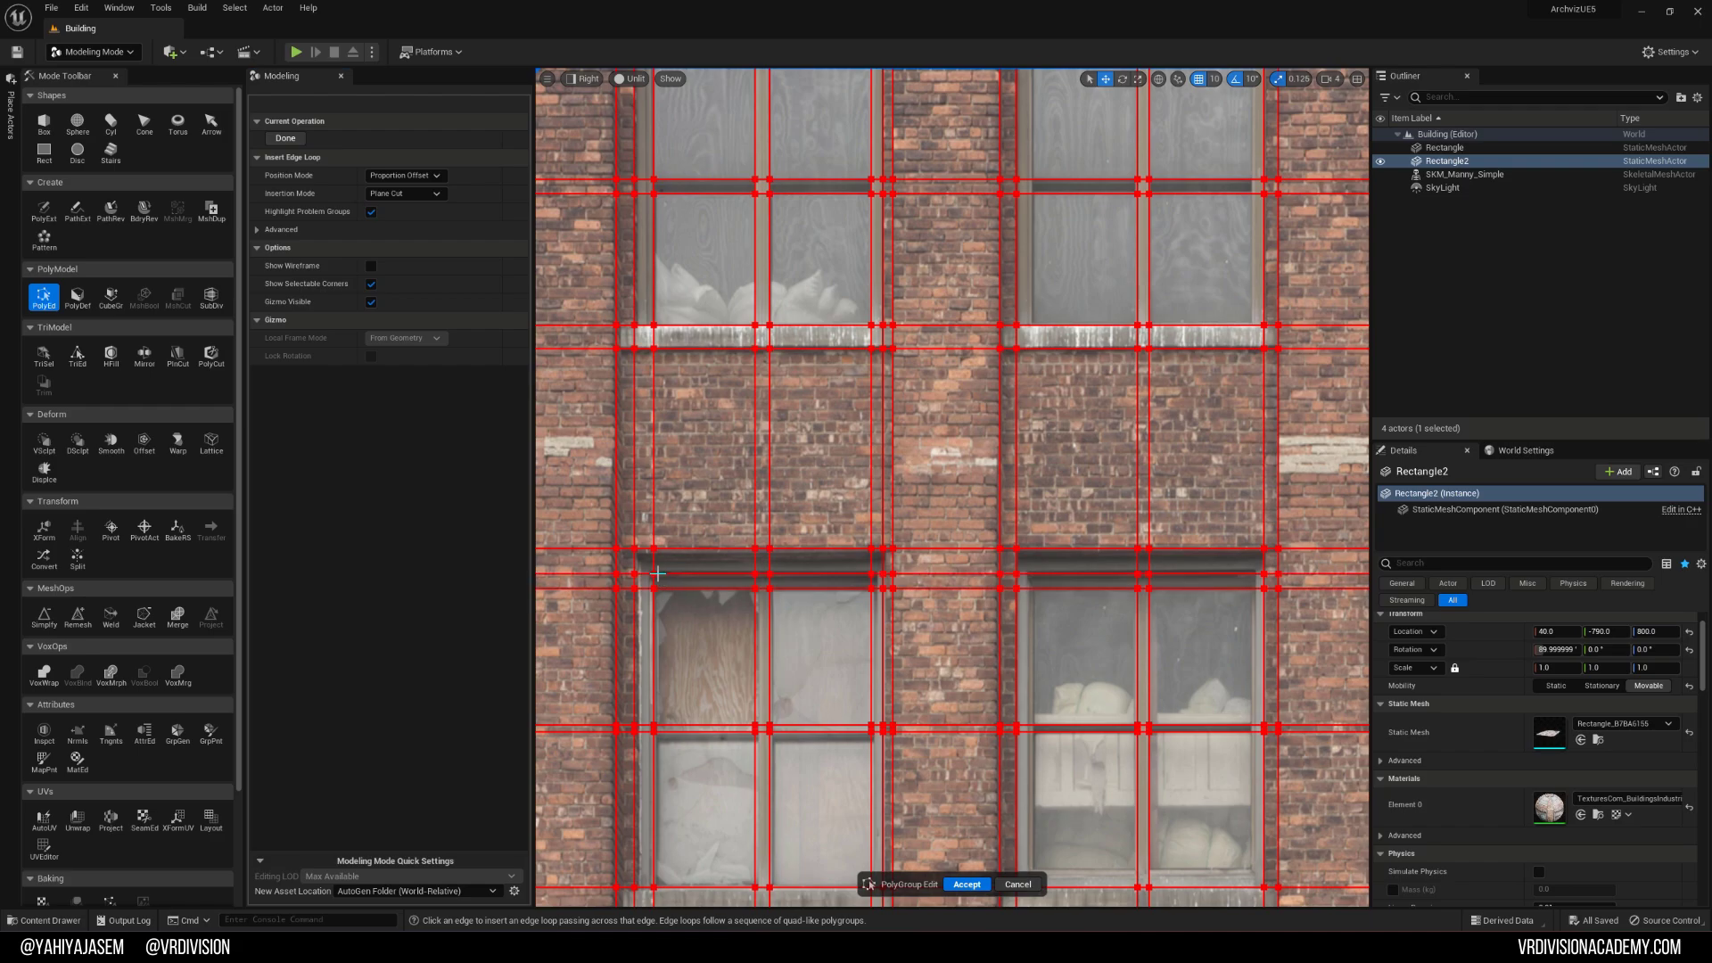
Step: Insert horizontal edge loops at the upper and lower pane edges of the ground-floor windows and finish the loop insertion
right_click_drag(738, 691, 771, 159)
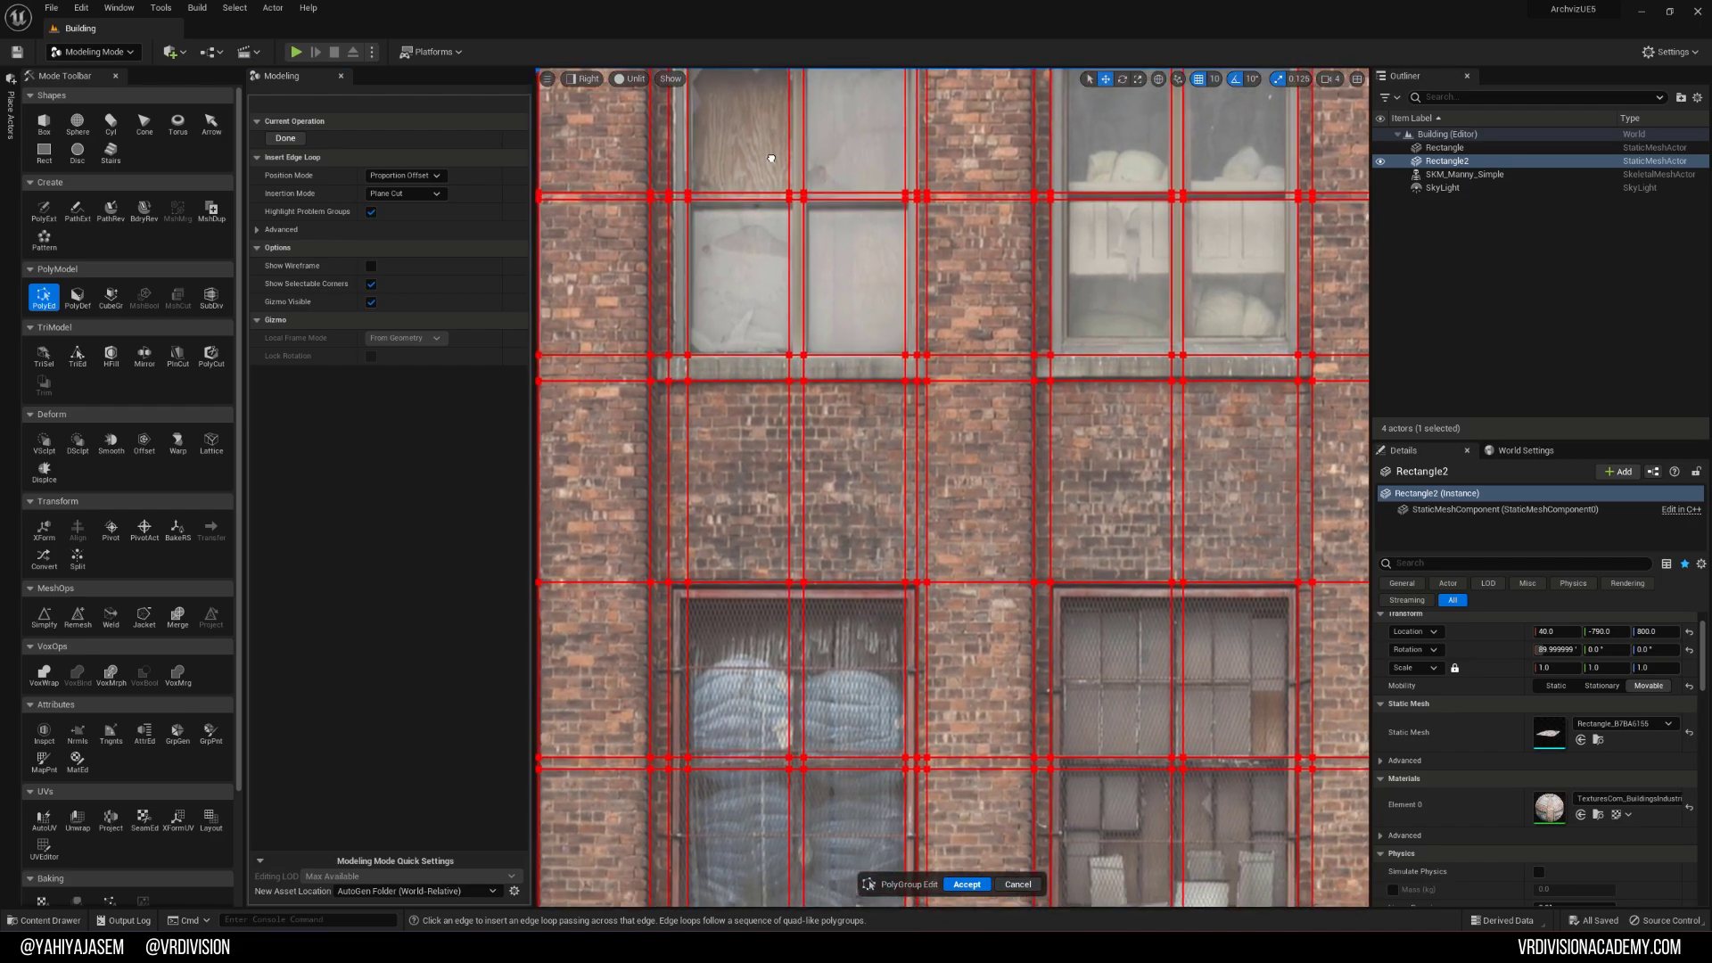
left_click(692, 596)
right_click_drag(750, 675, 764, 441)
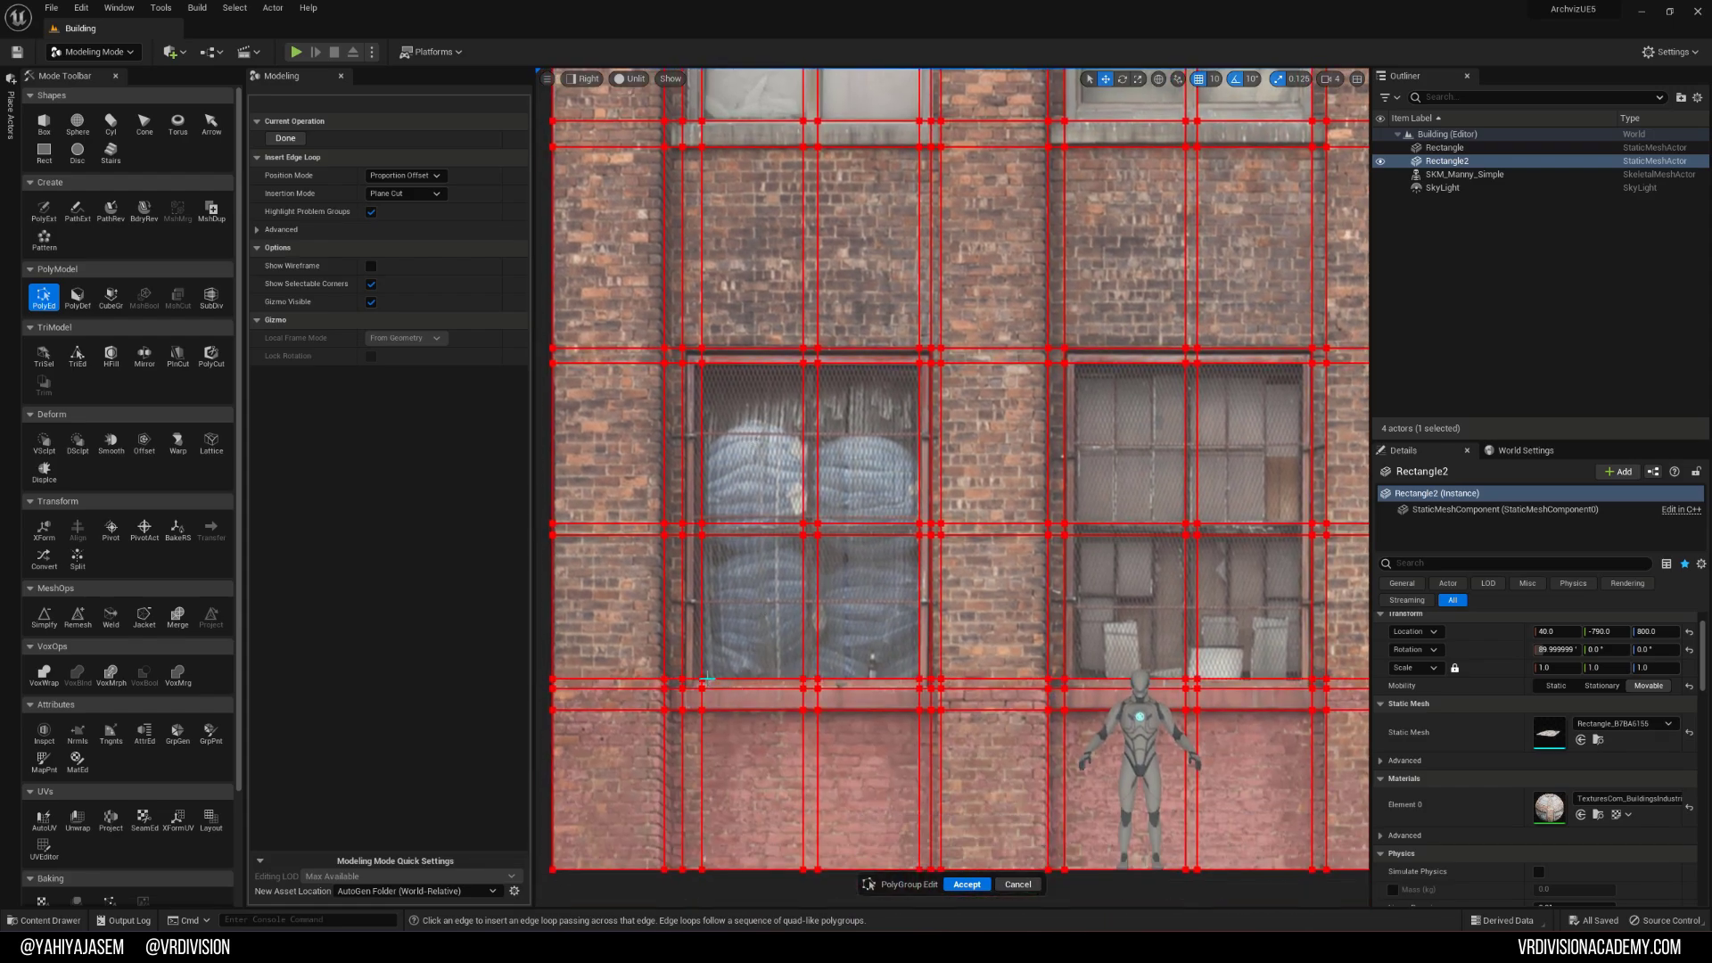
scroll(707, 678, "down", 3)
right_click_drag(753, 250, 756, 415)
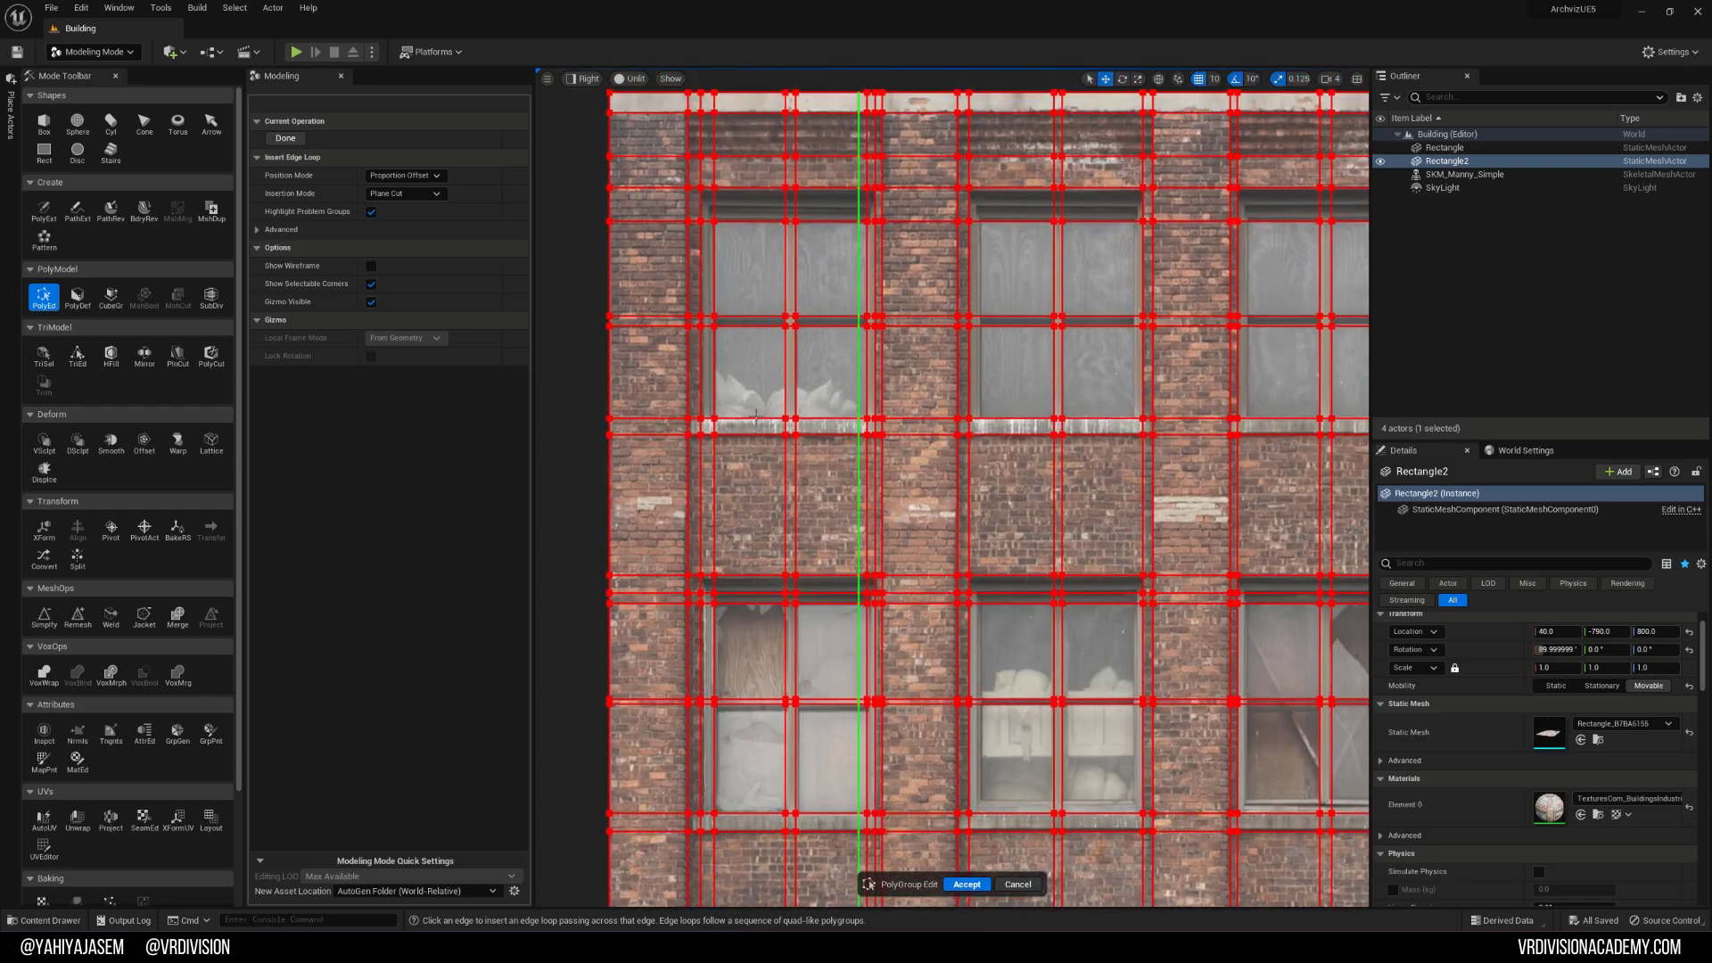
left_click(285, 139)
right_click_drag(773, 272, 796, 402)
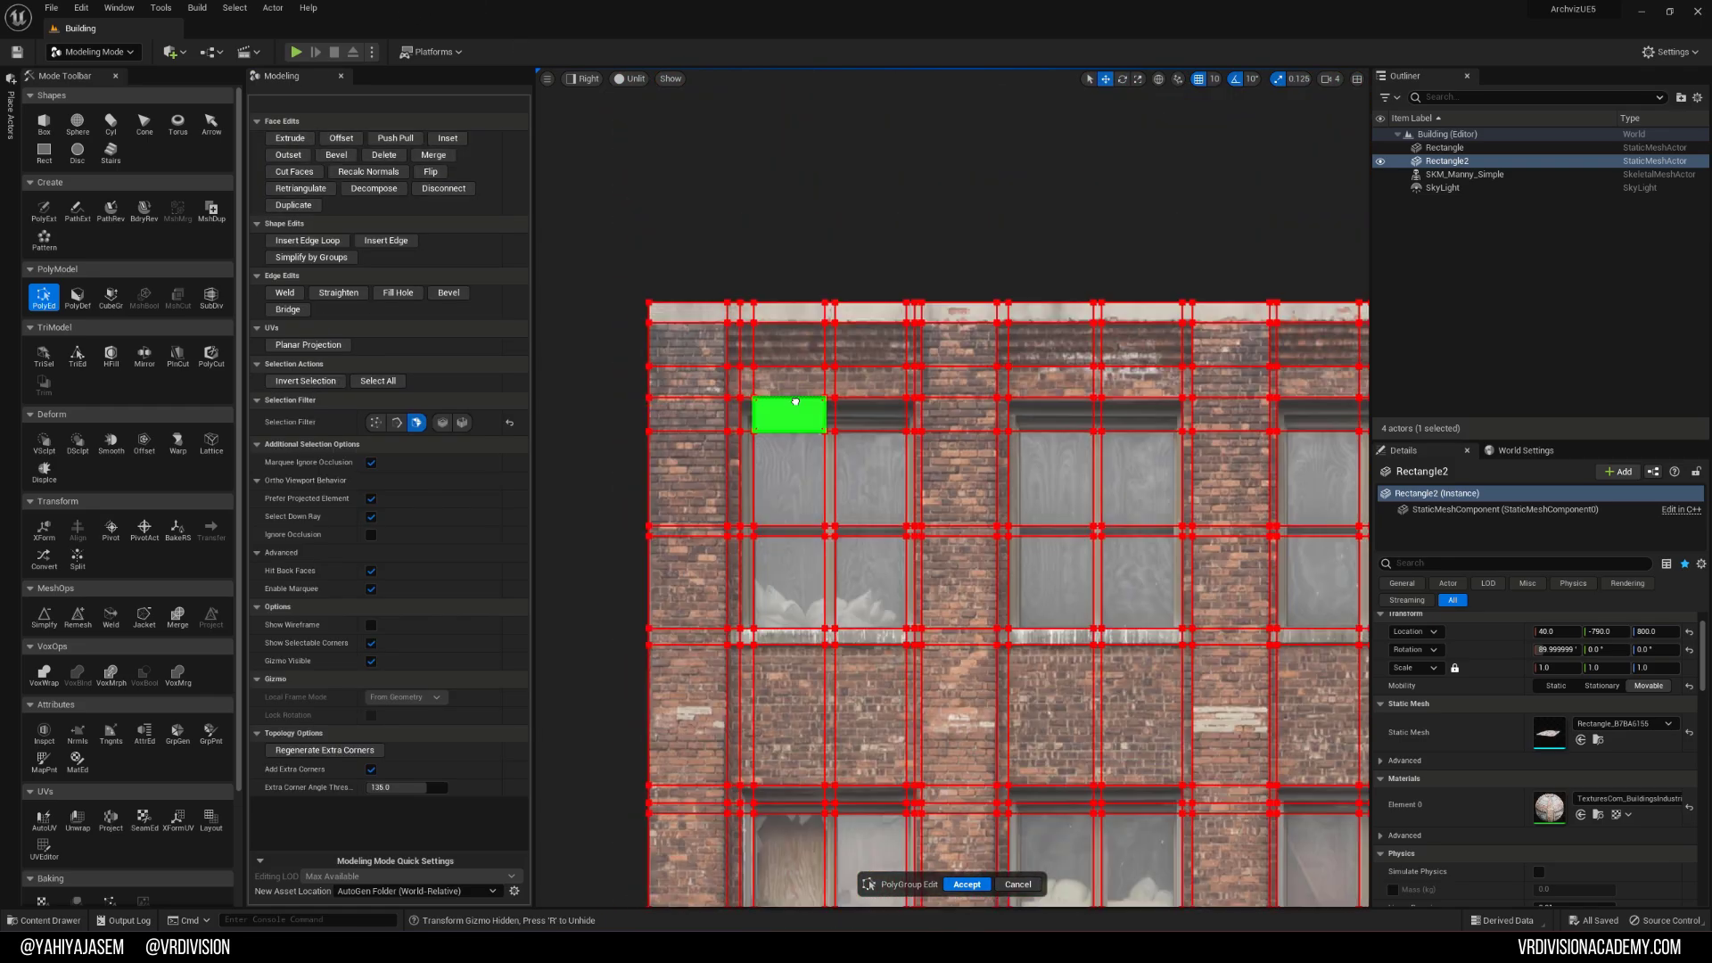
scroll(796, 402, "up", 4)
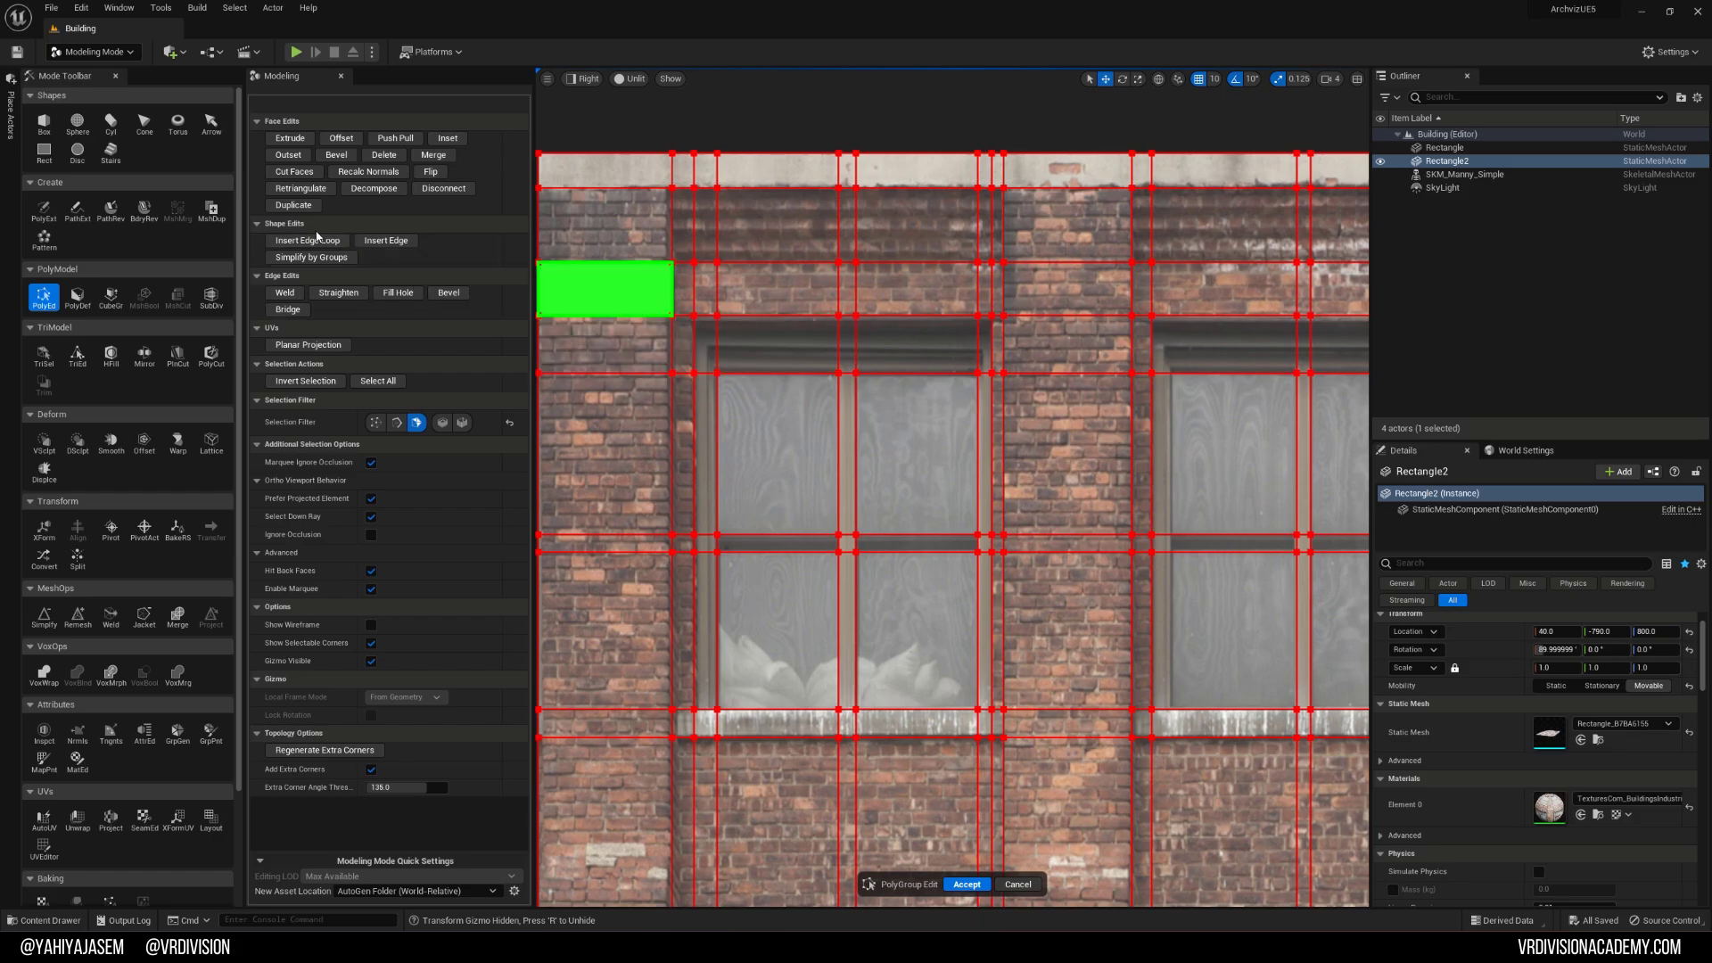
Step: Insert a horizontal edge loop between the lintels and panes of the top-row windows and accept the PolyGroup edit
left_click(307, 240)
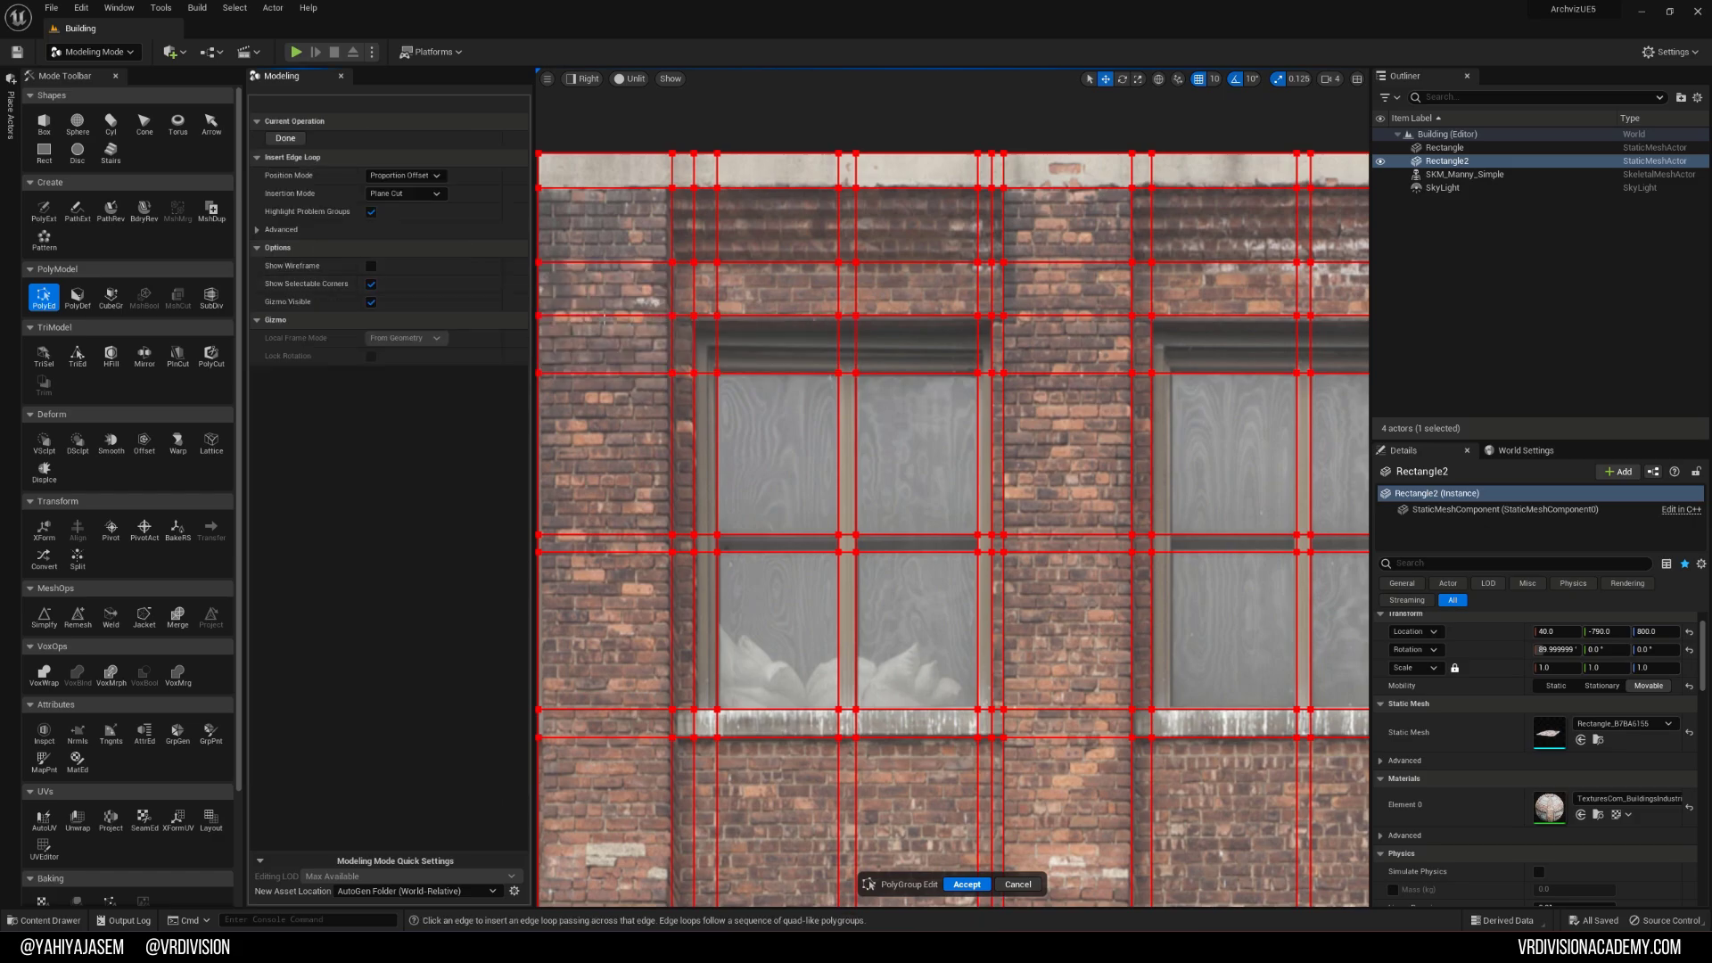
left_click(700, 354)
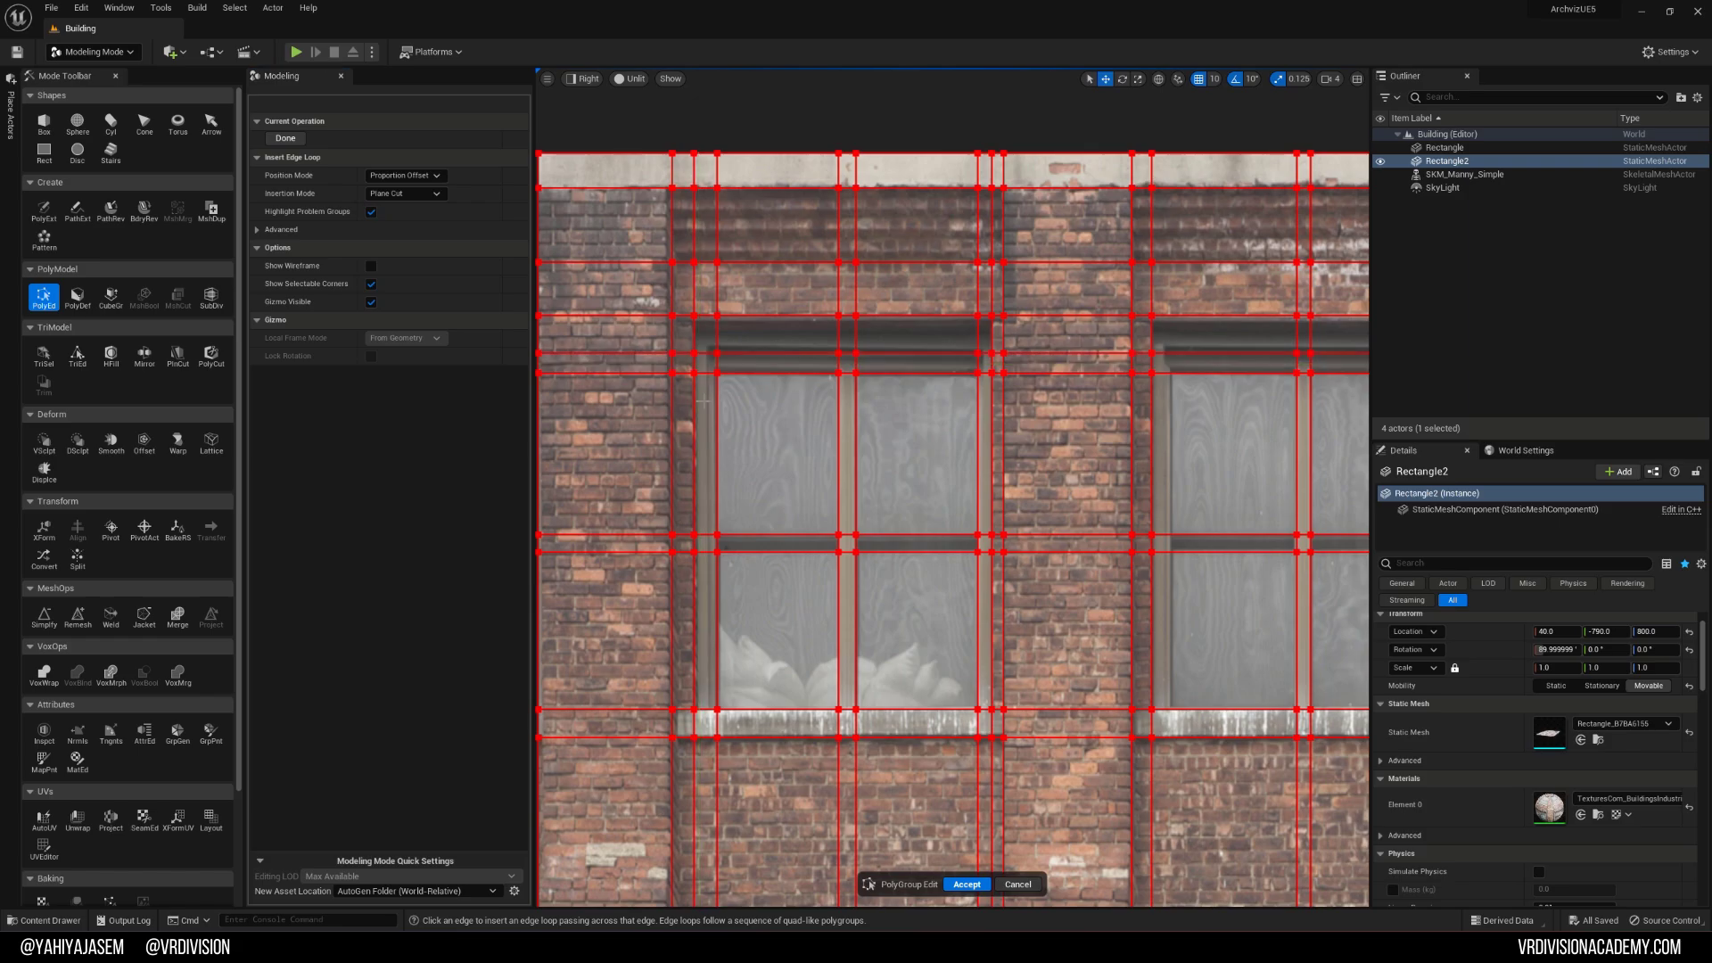
left_click(954, 882)
Step: Reopen the facade for PolyGroup editing and select all frame and pane faces of the three top-row windows
right_click_drag(775, 371, 641, 379)
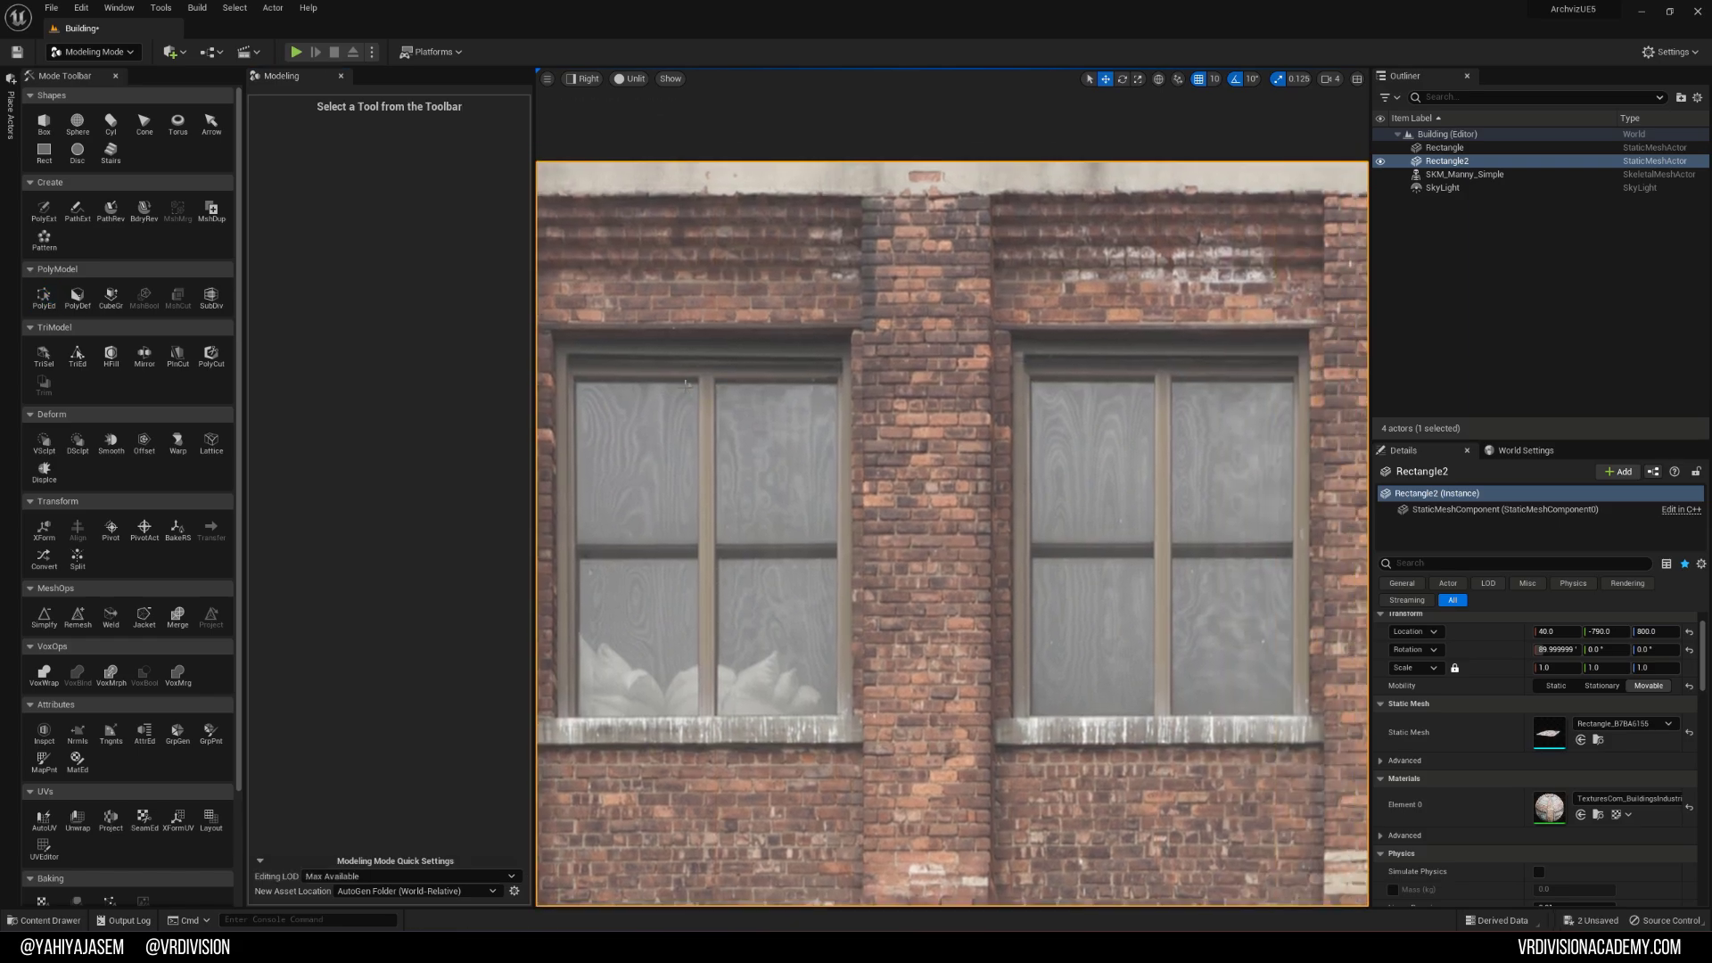
scroll(792, 374, "down", 3)
key("alt+g")
mouse_move(793, 375)
right_mouse_down()
mouse_move(695, 295)
mouse_move(794, 367)
right_mouse_up()
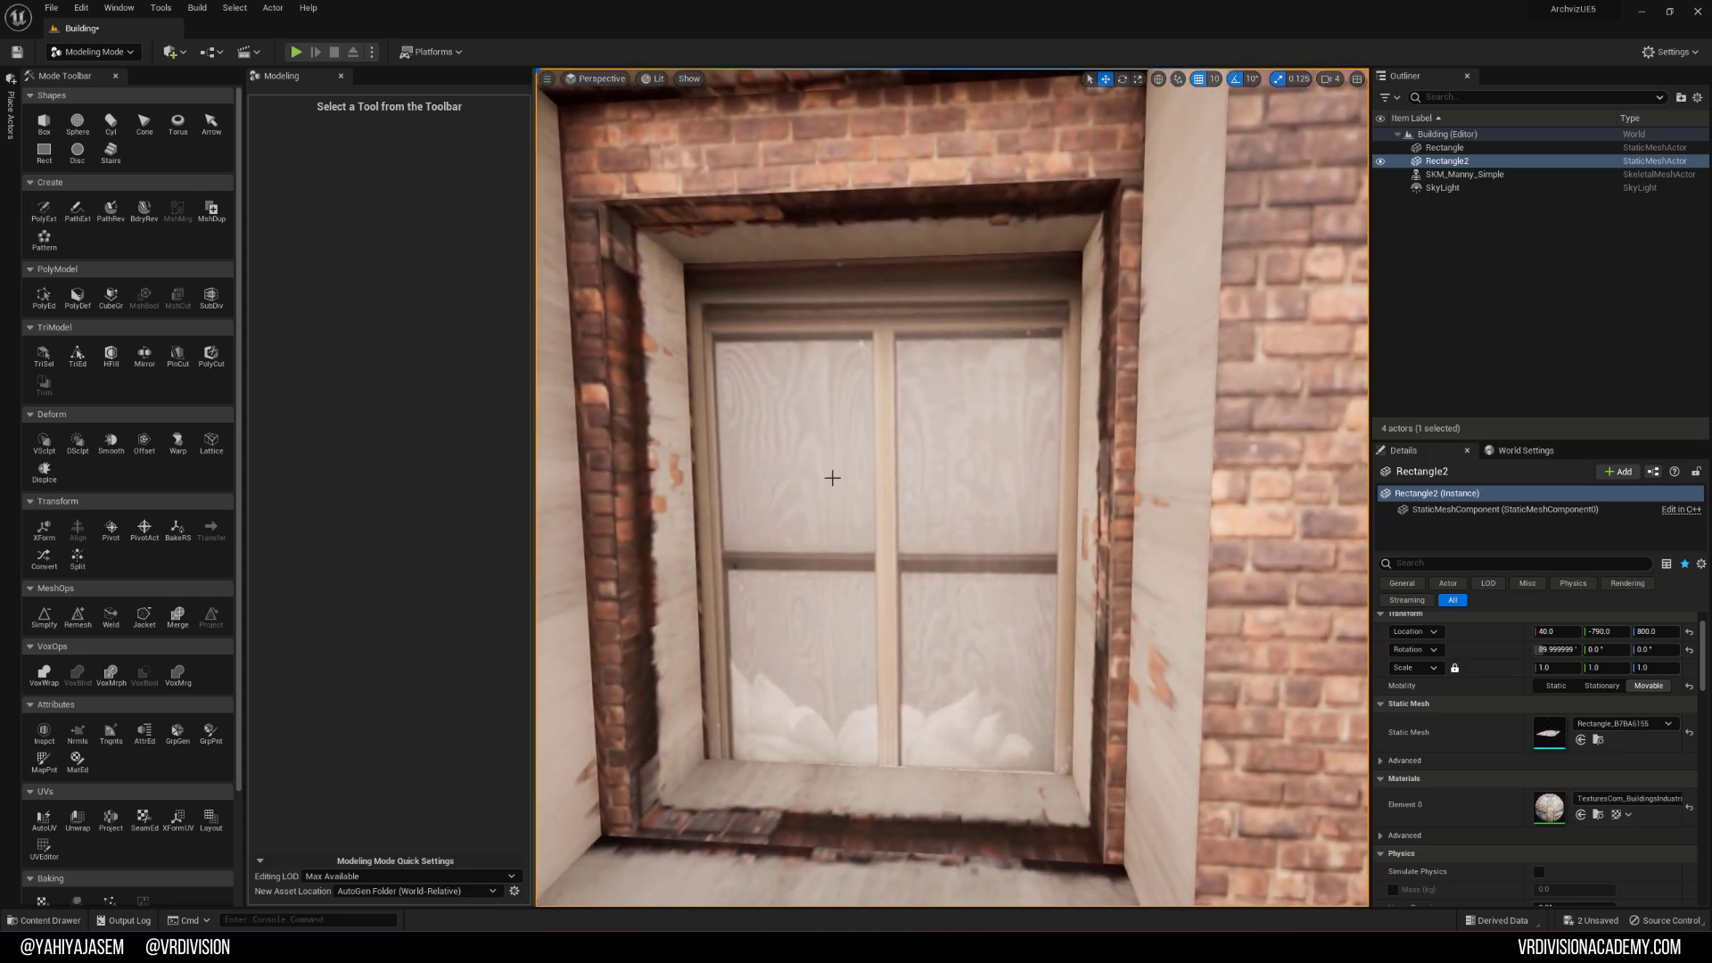
scroll(832, 478, "down", 5)
key("alt+shift+k")
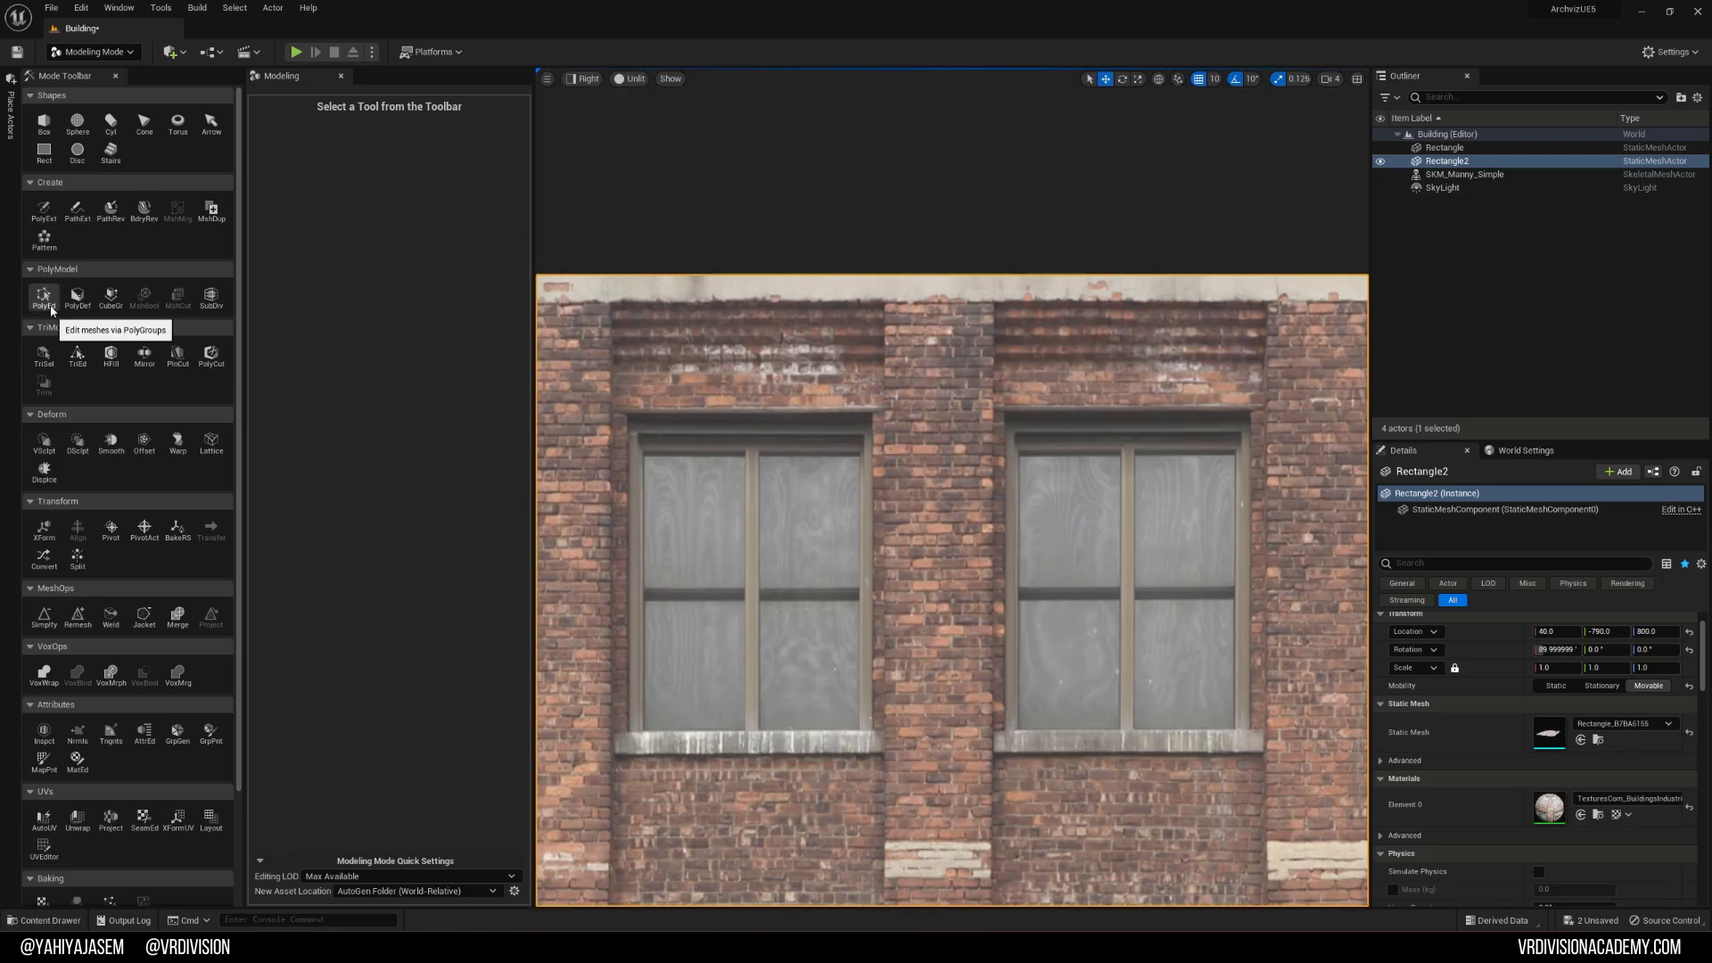
left_click(44, 297)
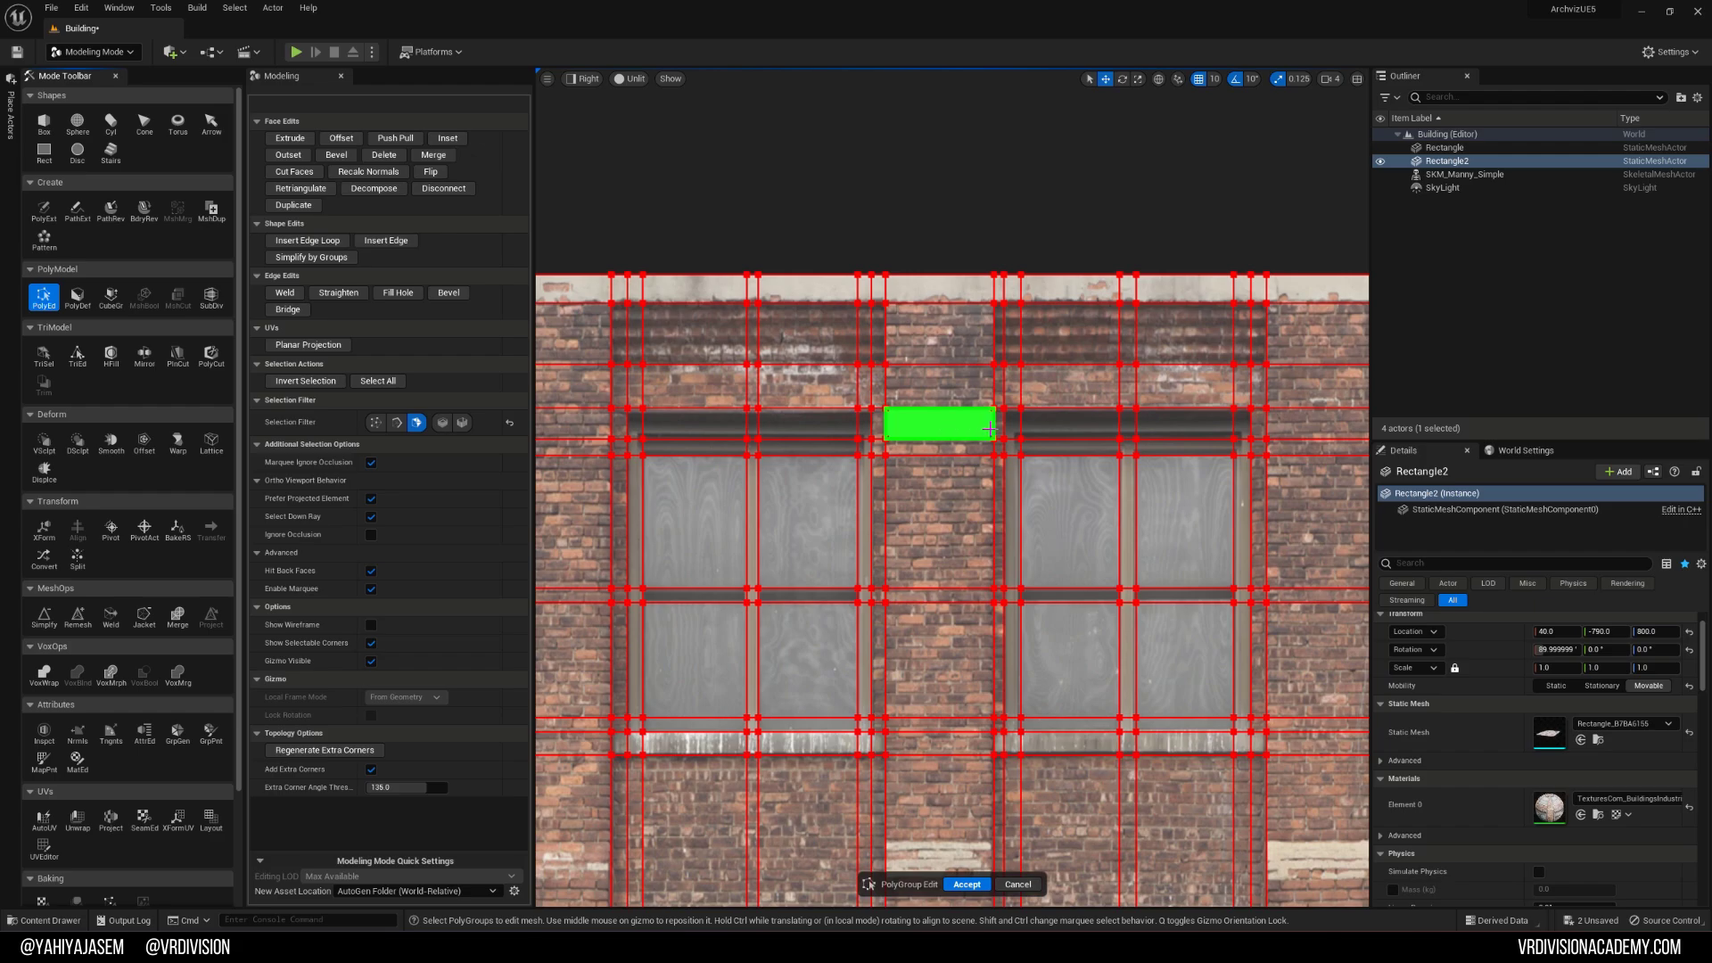
left_click_drag(1008, 428, 1175, 627)
left_click_drag(1229, 704, 1229, 705)
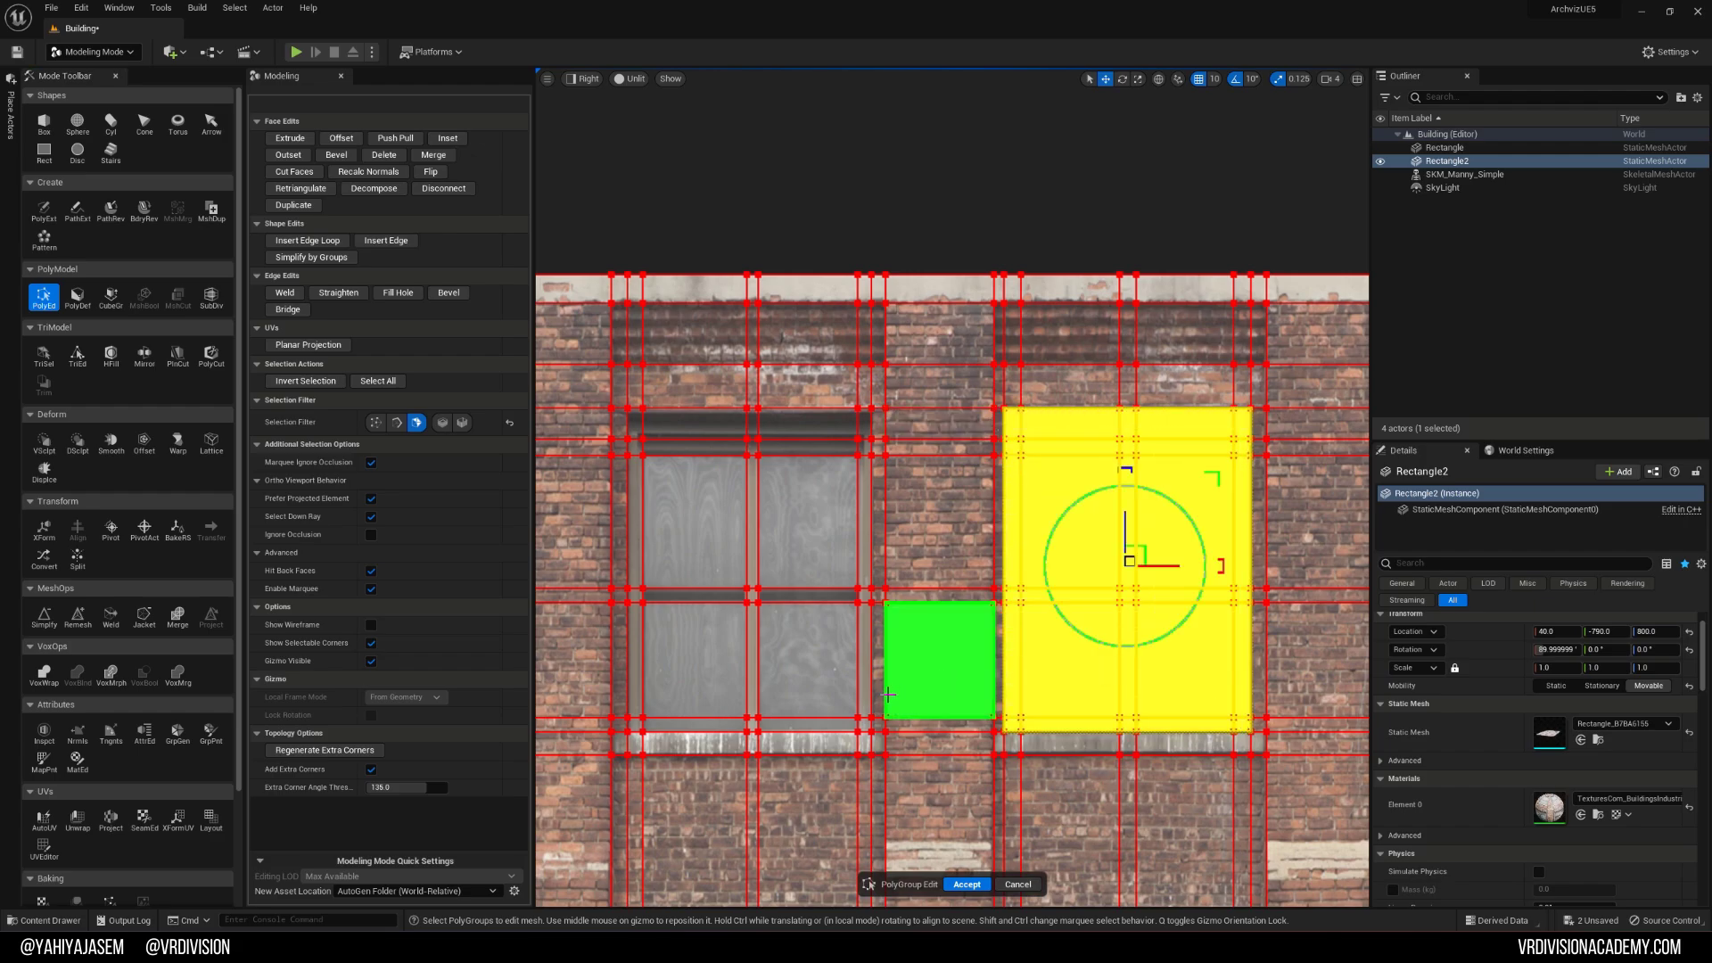
left_click_drag(863, 726, 633, 421, "shift")
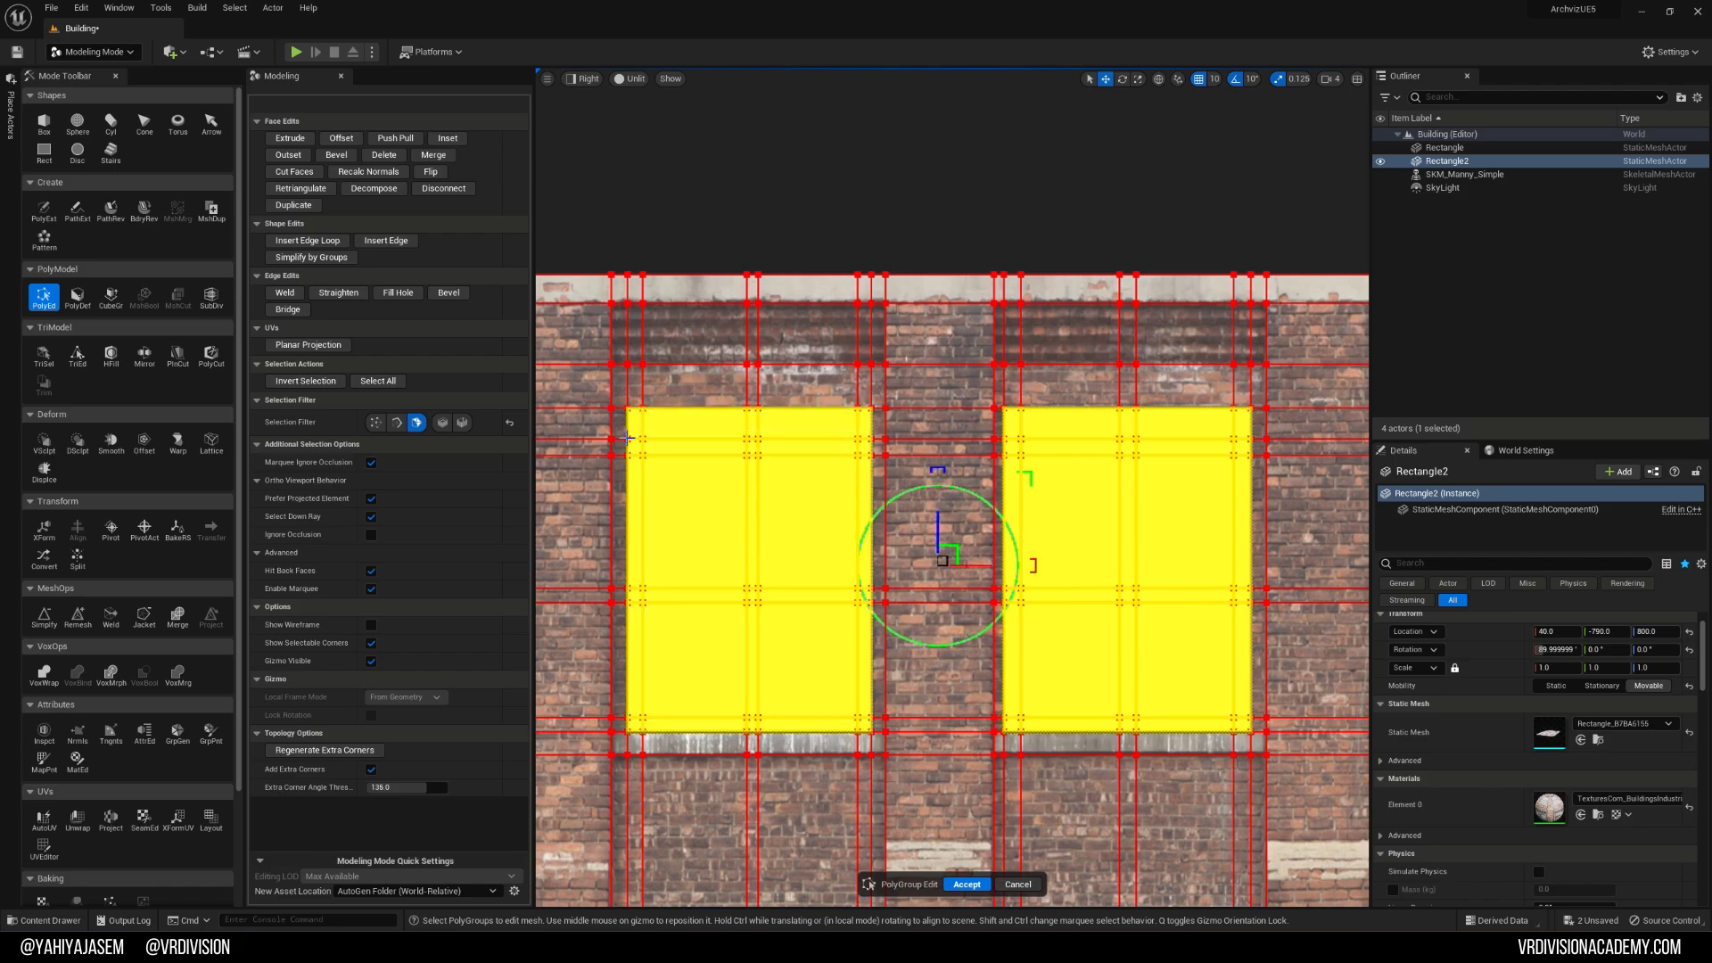
right_click_drag(603, 418, 764, 400)
left_click_drag(797, 403, 985, 709, "shift")
Step: Add all frame and pane faces of the three second-row windows to the selection
right_click_drag(1086, 727, 841, 164)
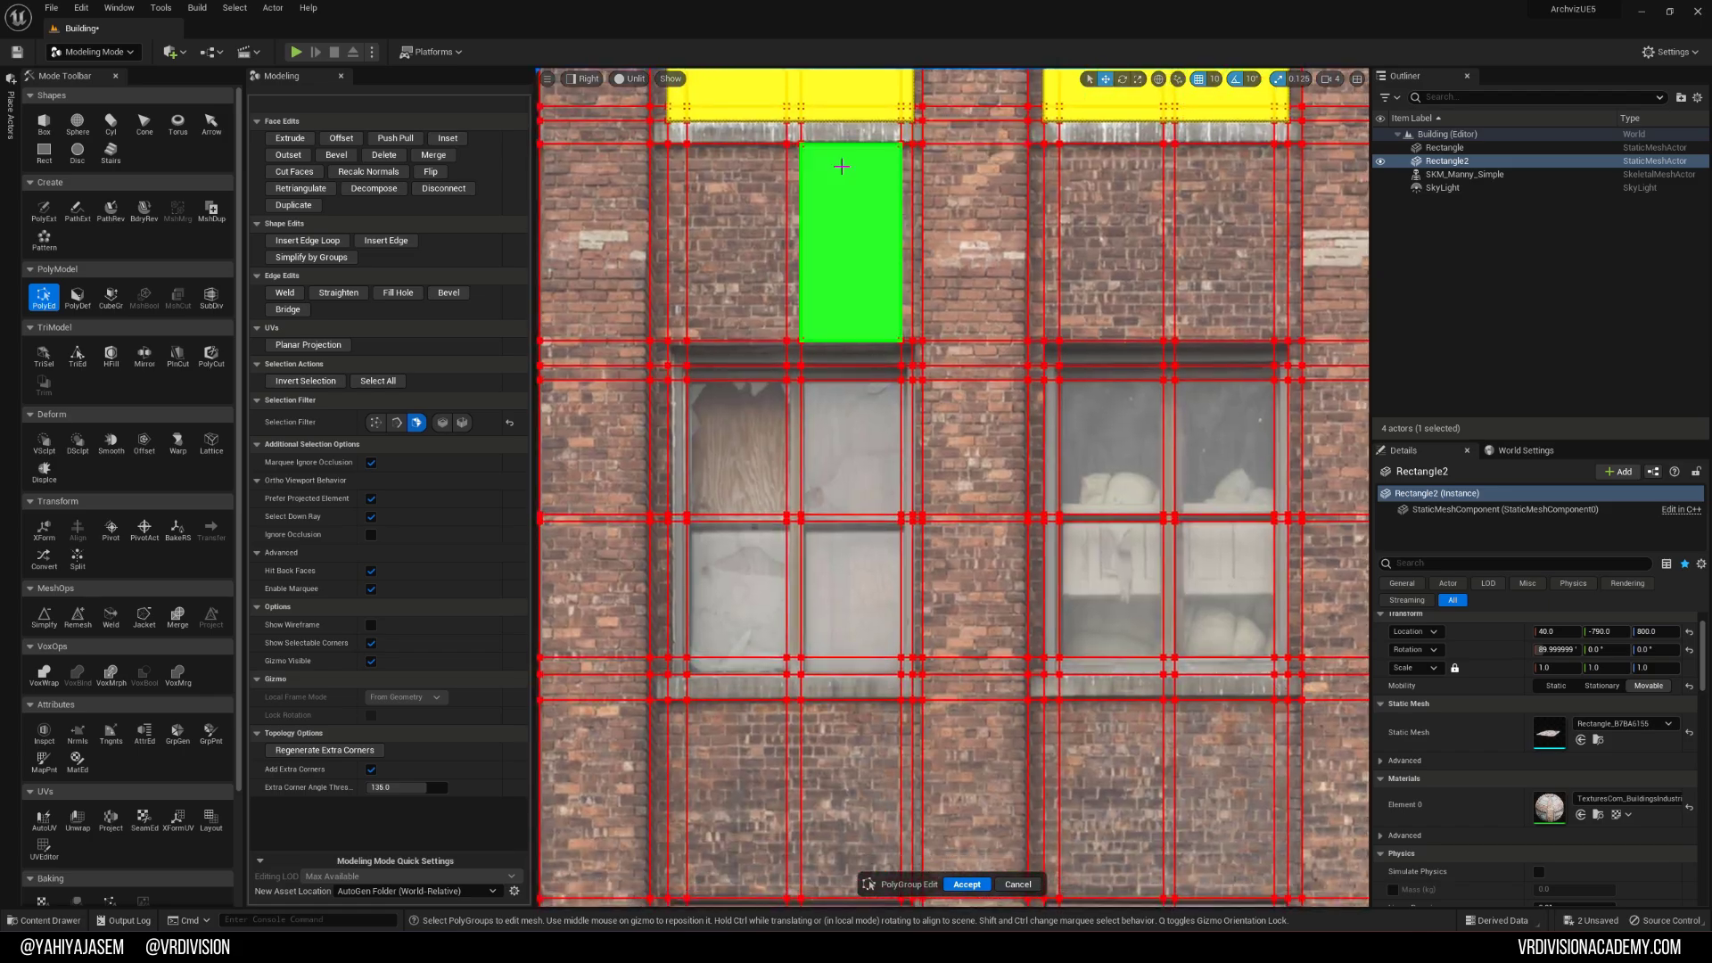
left_click_drag(679, 337, 906, 677, "shift")
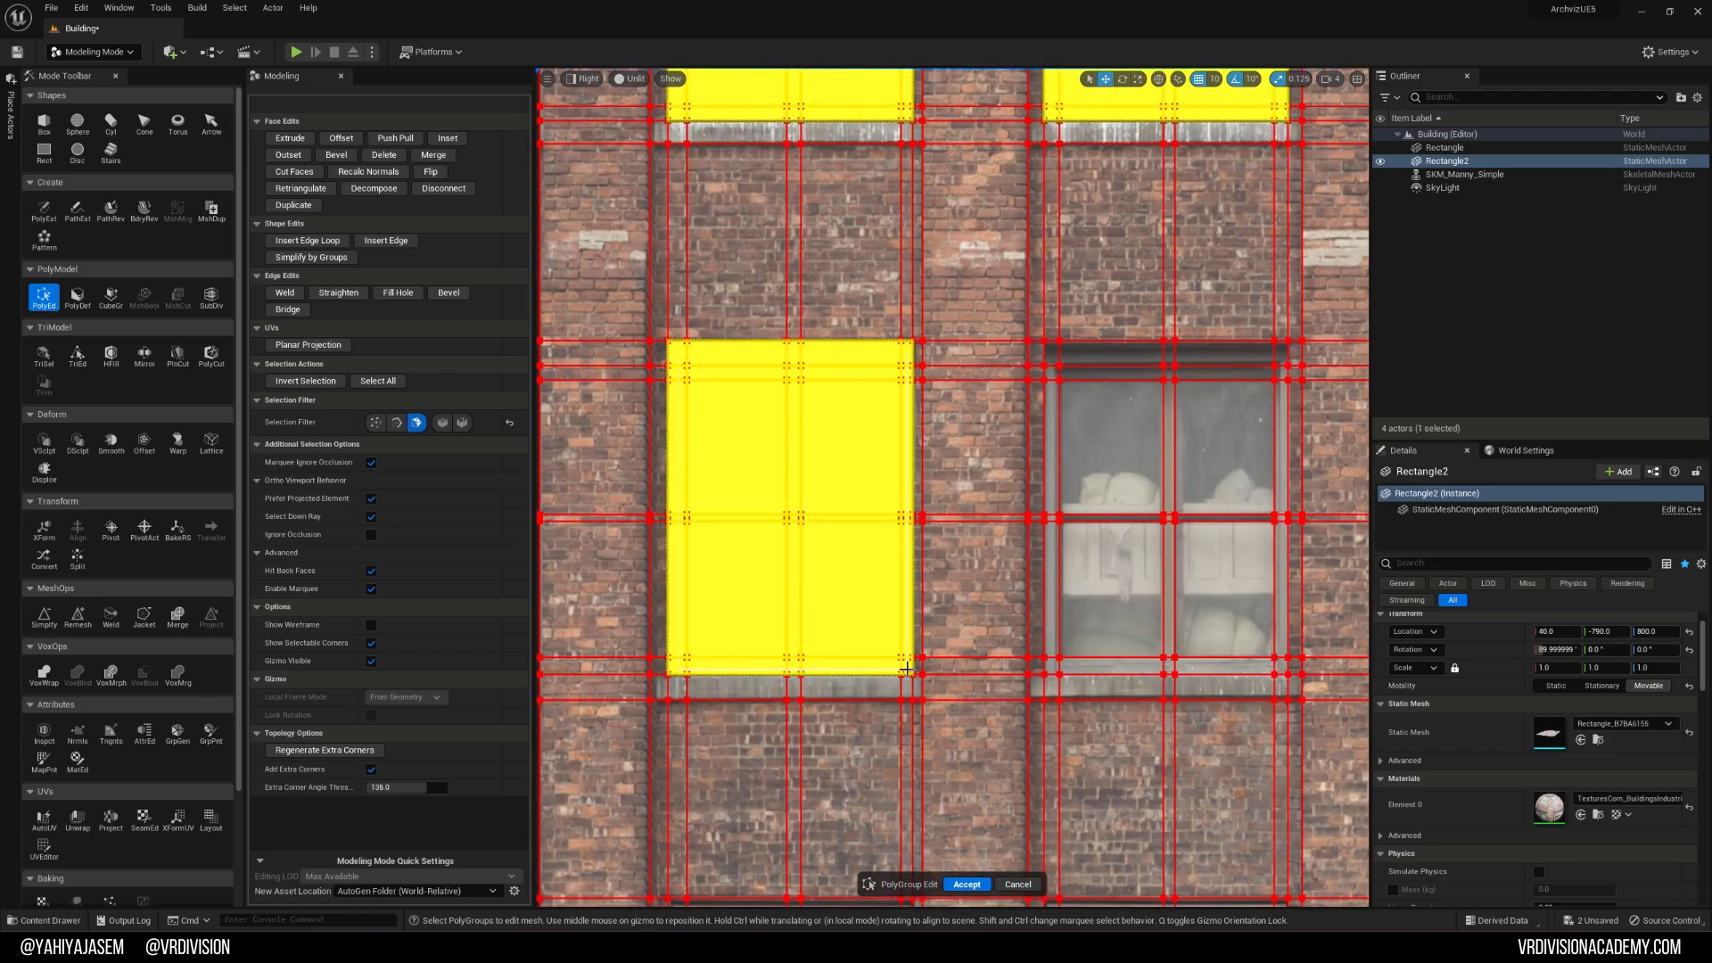
right_click_drag(1055, 647, 816, 630)
left_click_drag(797, 326, 1025, 648, "shift")
right_click_drag(1026, 648, 722, 644)
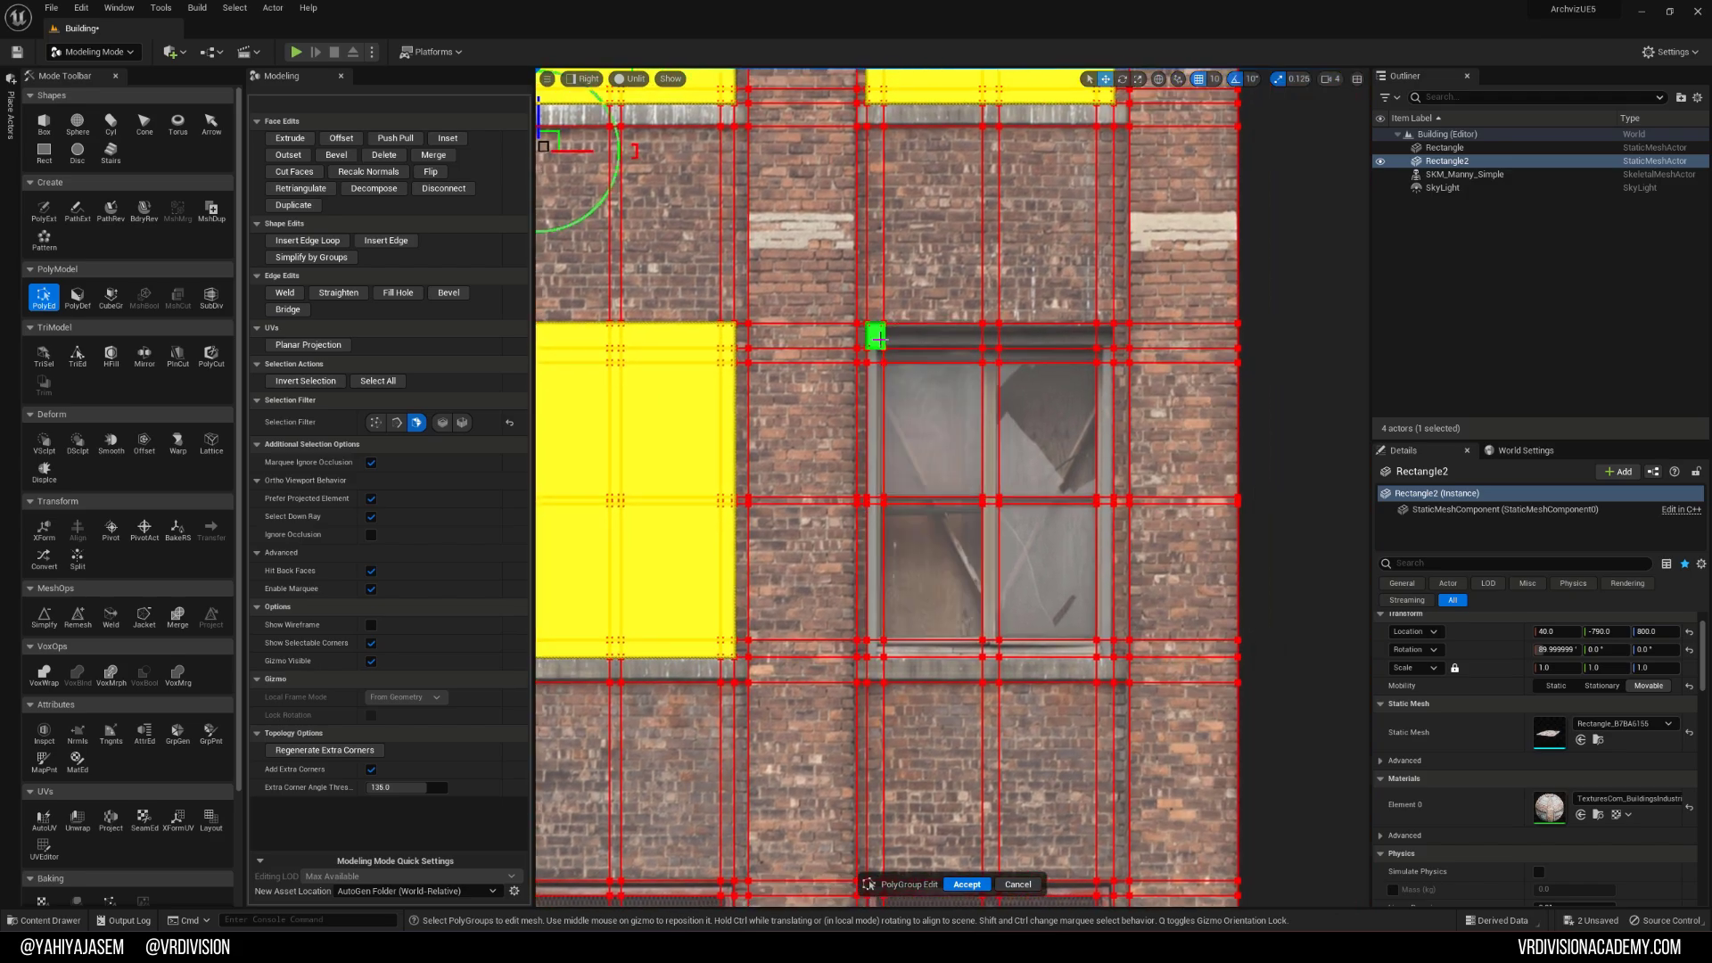
left_click_drag(870, 325, 1101, 618, "shift")
Step: Add all frame and pane faces of the three ground-floor windows to the selection
right_click_drag(1048, 758, 1037, 183)
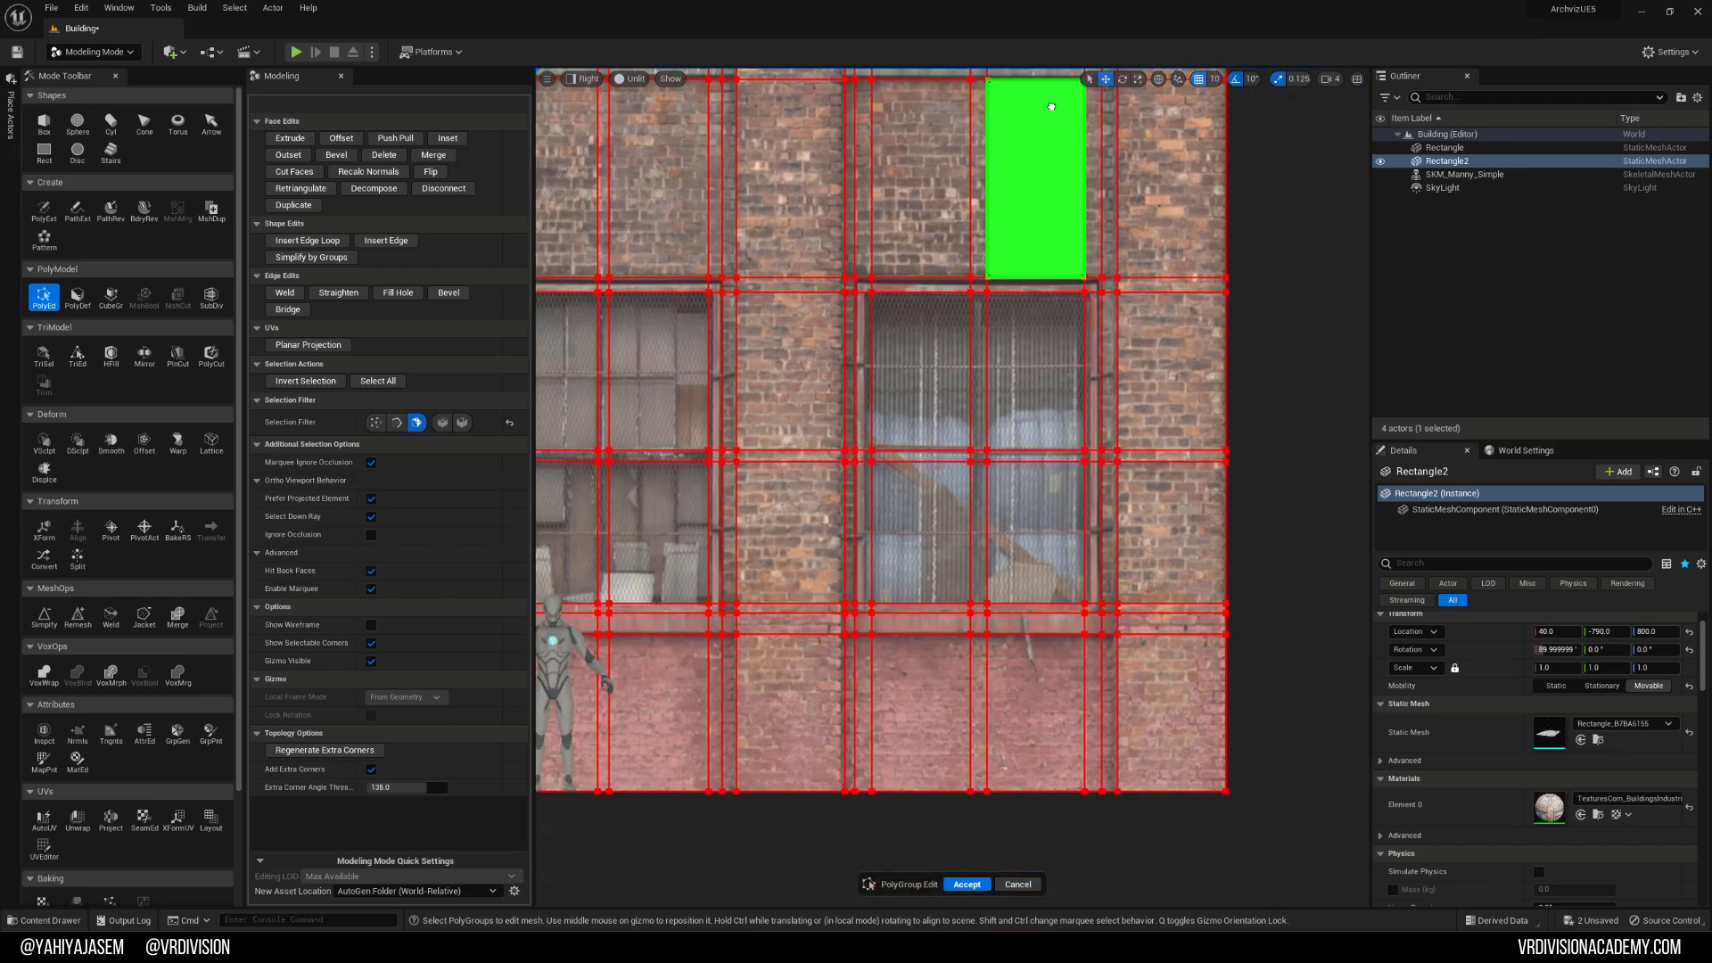
left_click_drag(862, 285, 1095, 611, "shift")
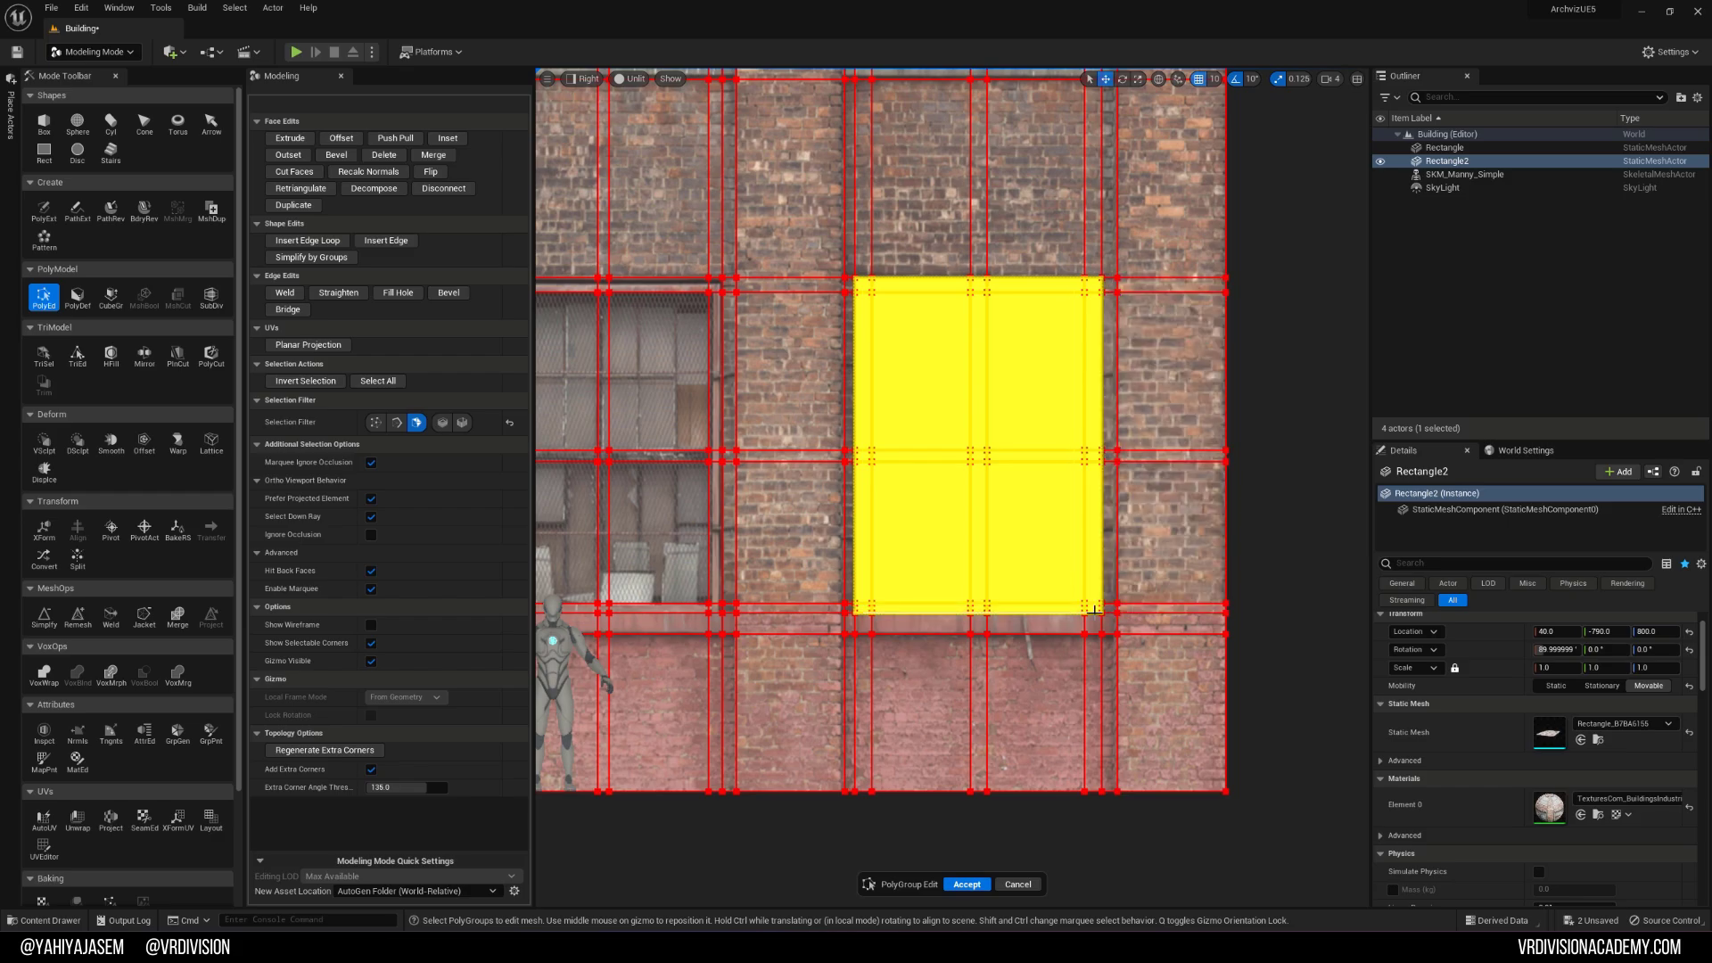
right_click_drag(780, 554, 1075, 547)
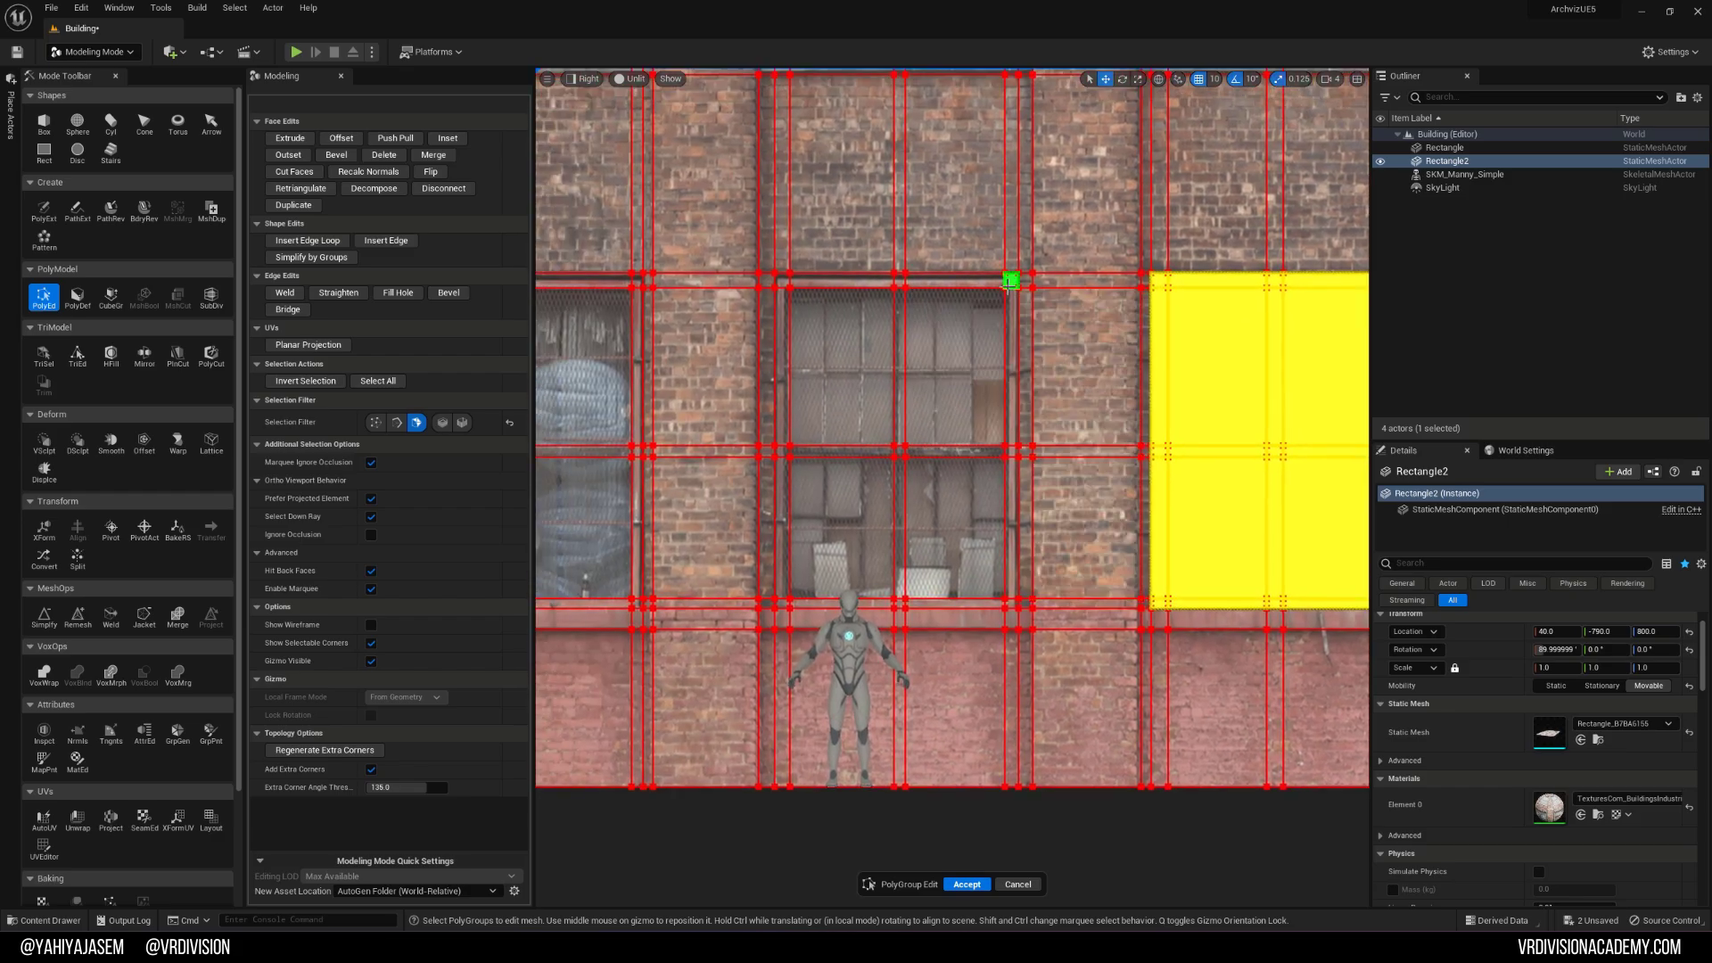
left_click_drag(1020, 272, 786, 566, "shift")
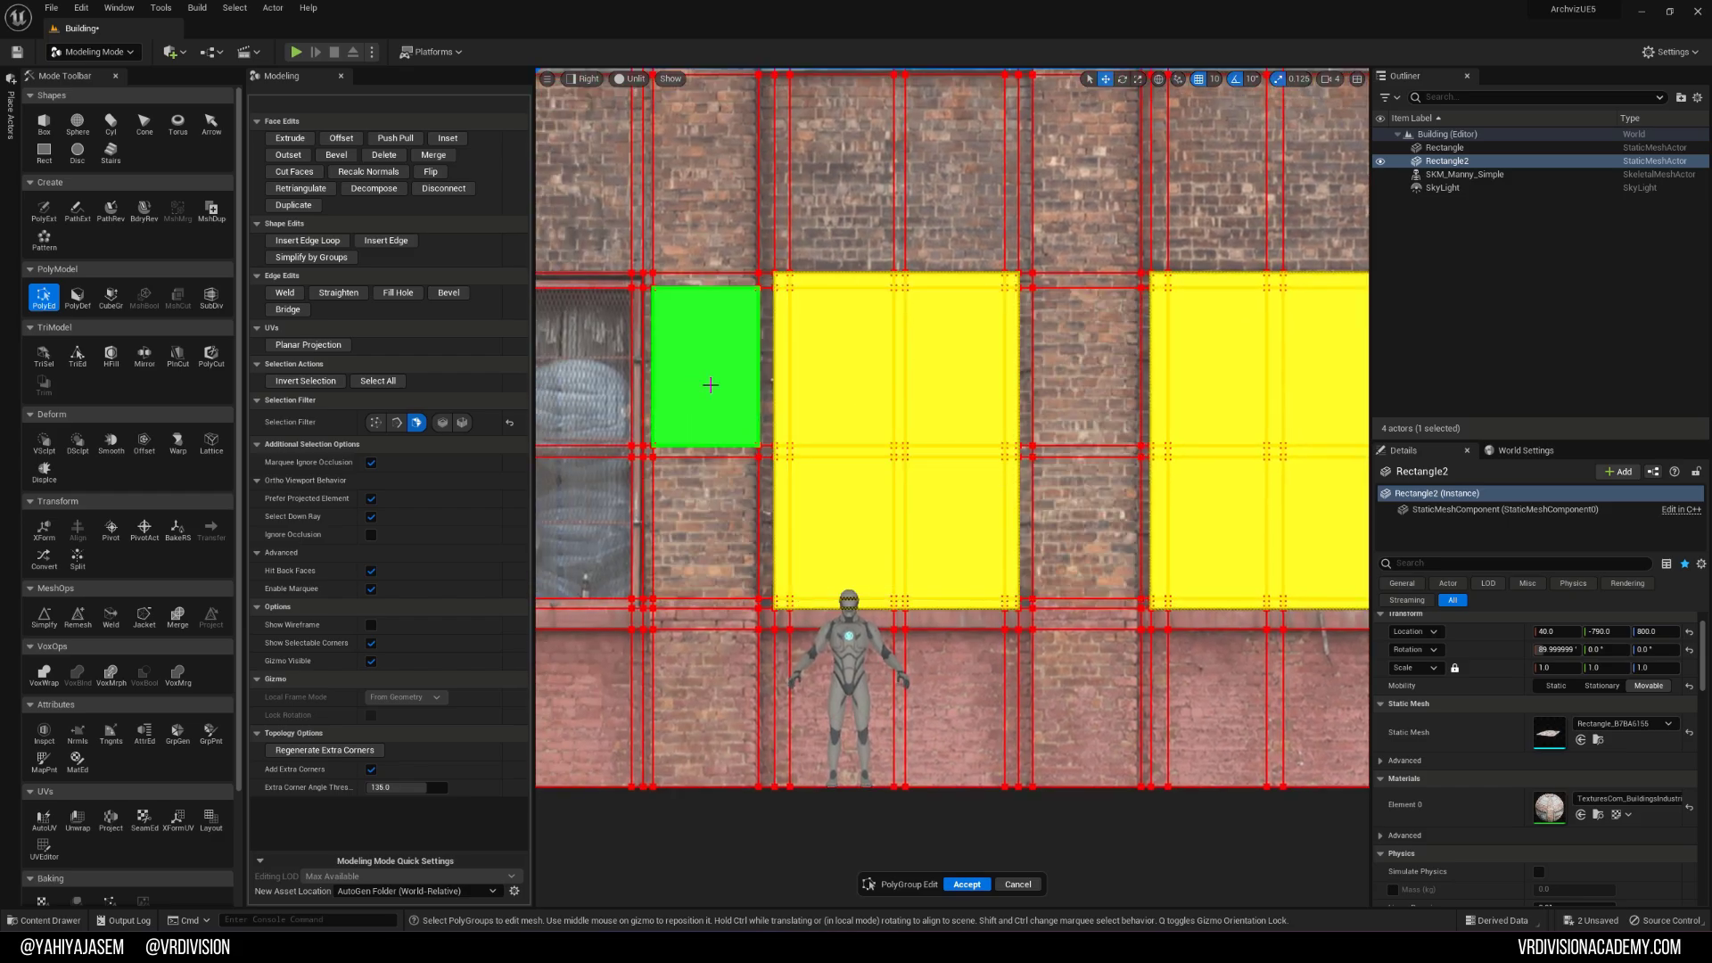
right_click_drag(705, 375, 1057, 410)
left_click_drag(994, 306, 764, 620, "shift")
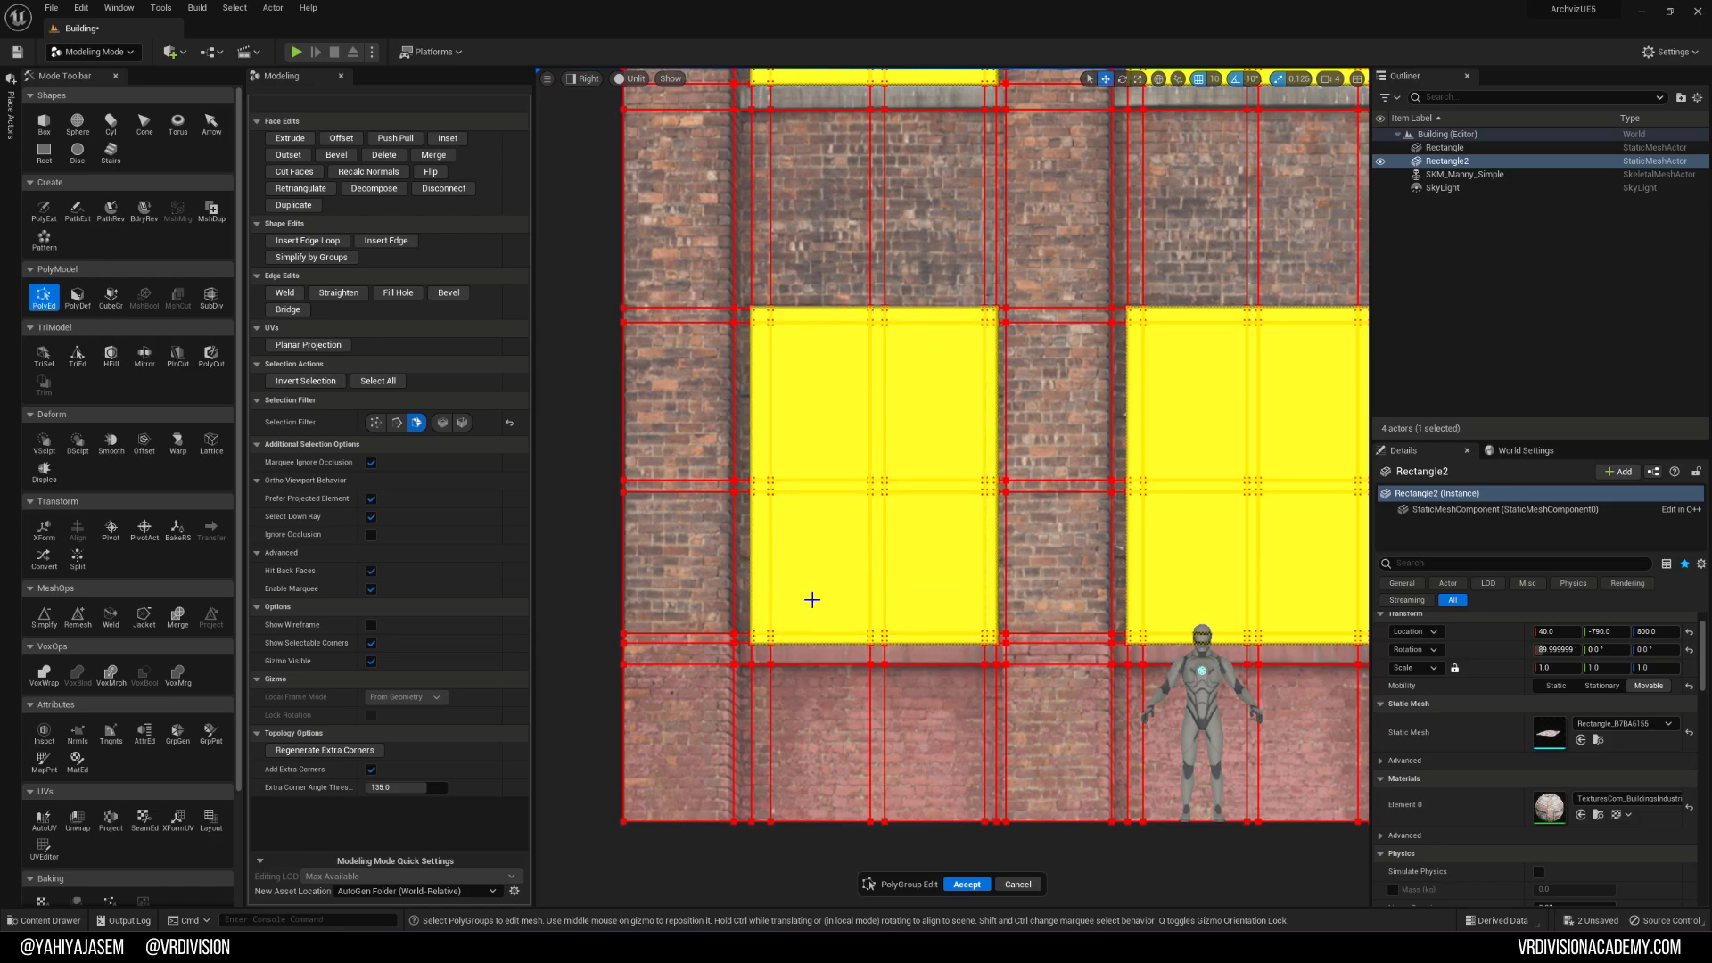
Step: Deselect the glass panes of the three ground-floor windows, keeping only their frames, mullions and crossbars selected
left_click(818, 564, "ctrl")
left_click(928, 566, "ctrl")
left_click(916, 454, "ctrl")
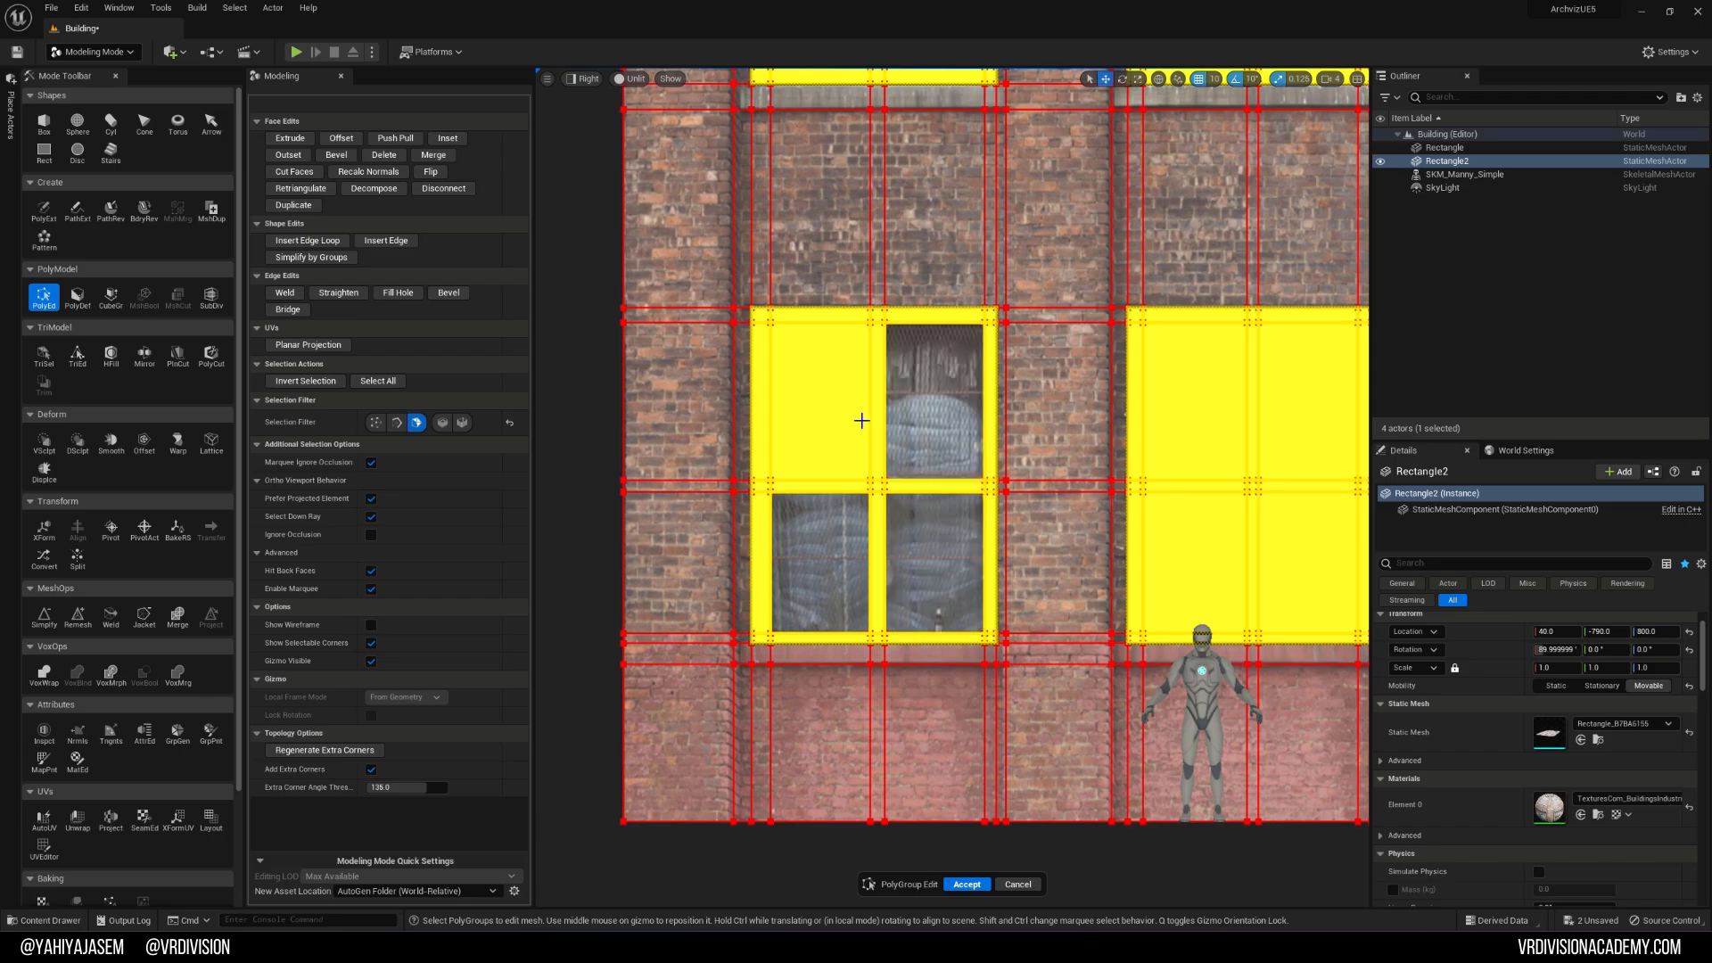
right_click_drag(821, 401, 1035, 406)
left_click(937, 398, "ctrl")
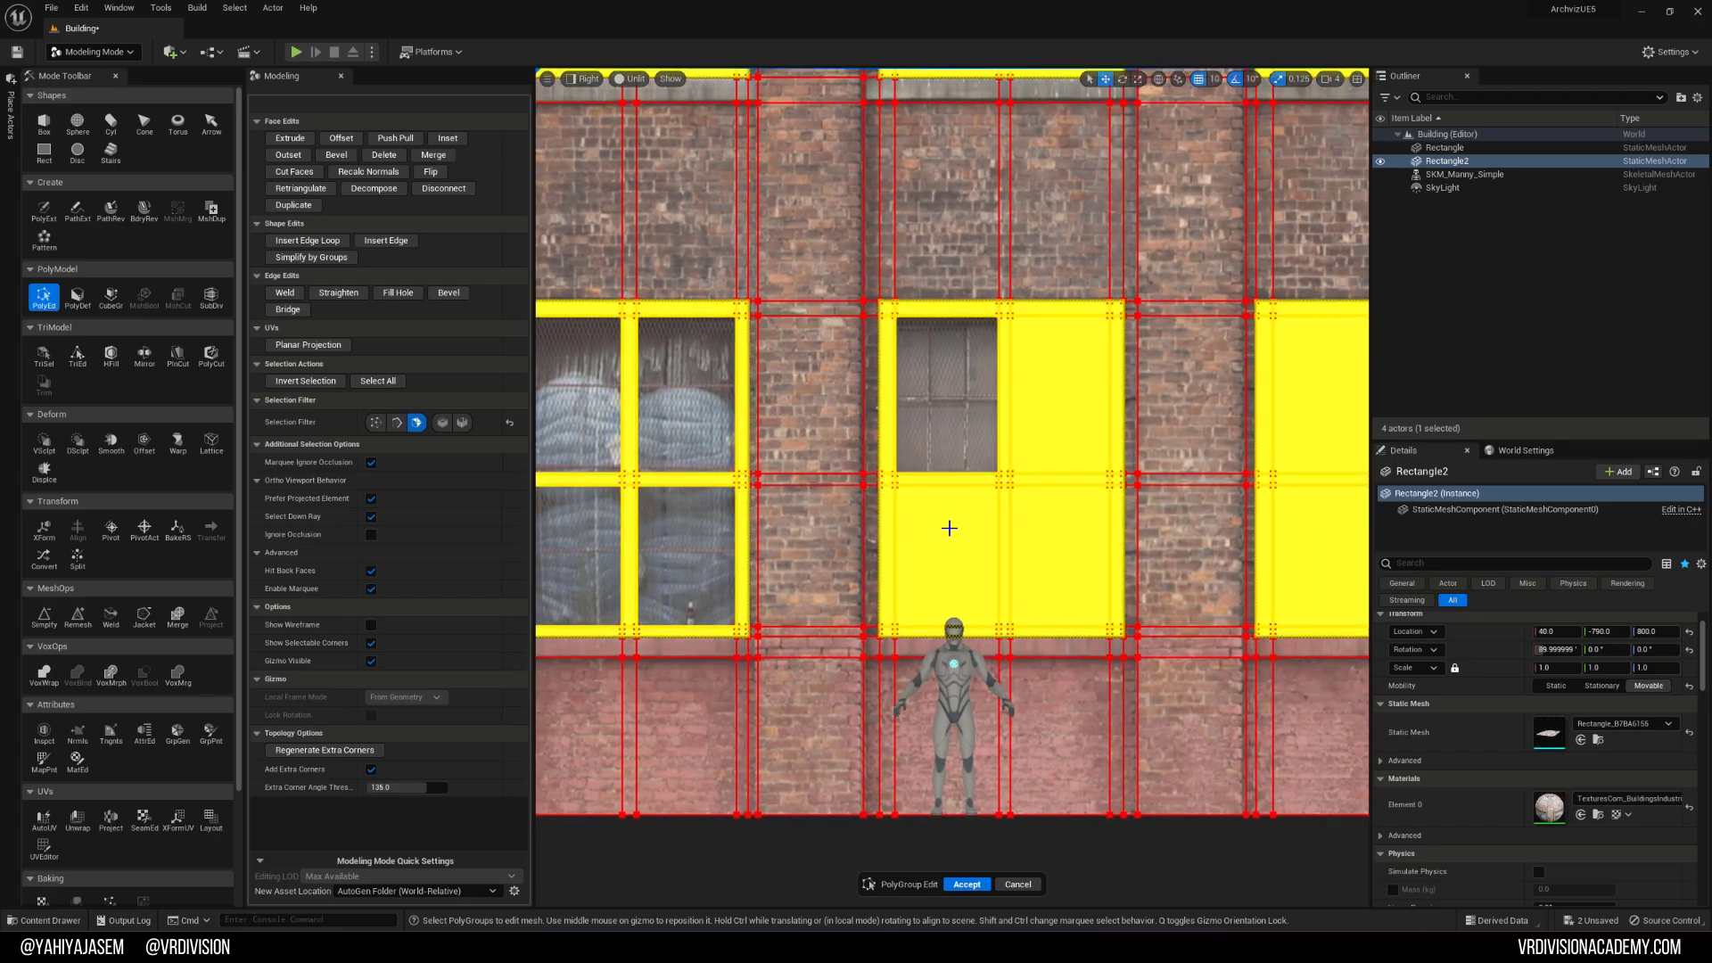
left_click(948, 525, "ctrl")
left_click(1058, 497, "ctrl")
left_click(1070, 437, "ctrl")
right_click_drag(1191, 397, 1059, 409)
left_click(1066, 415, "ctrl")
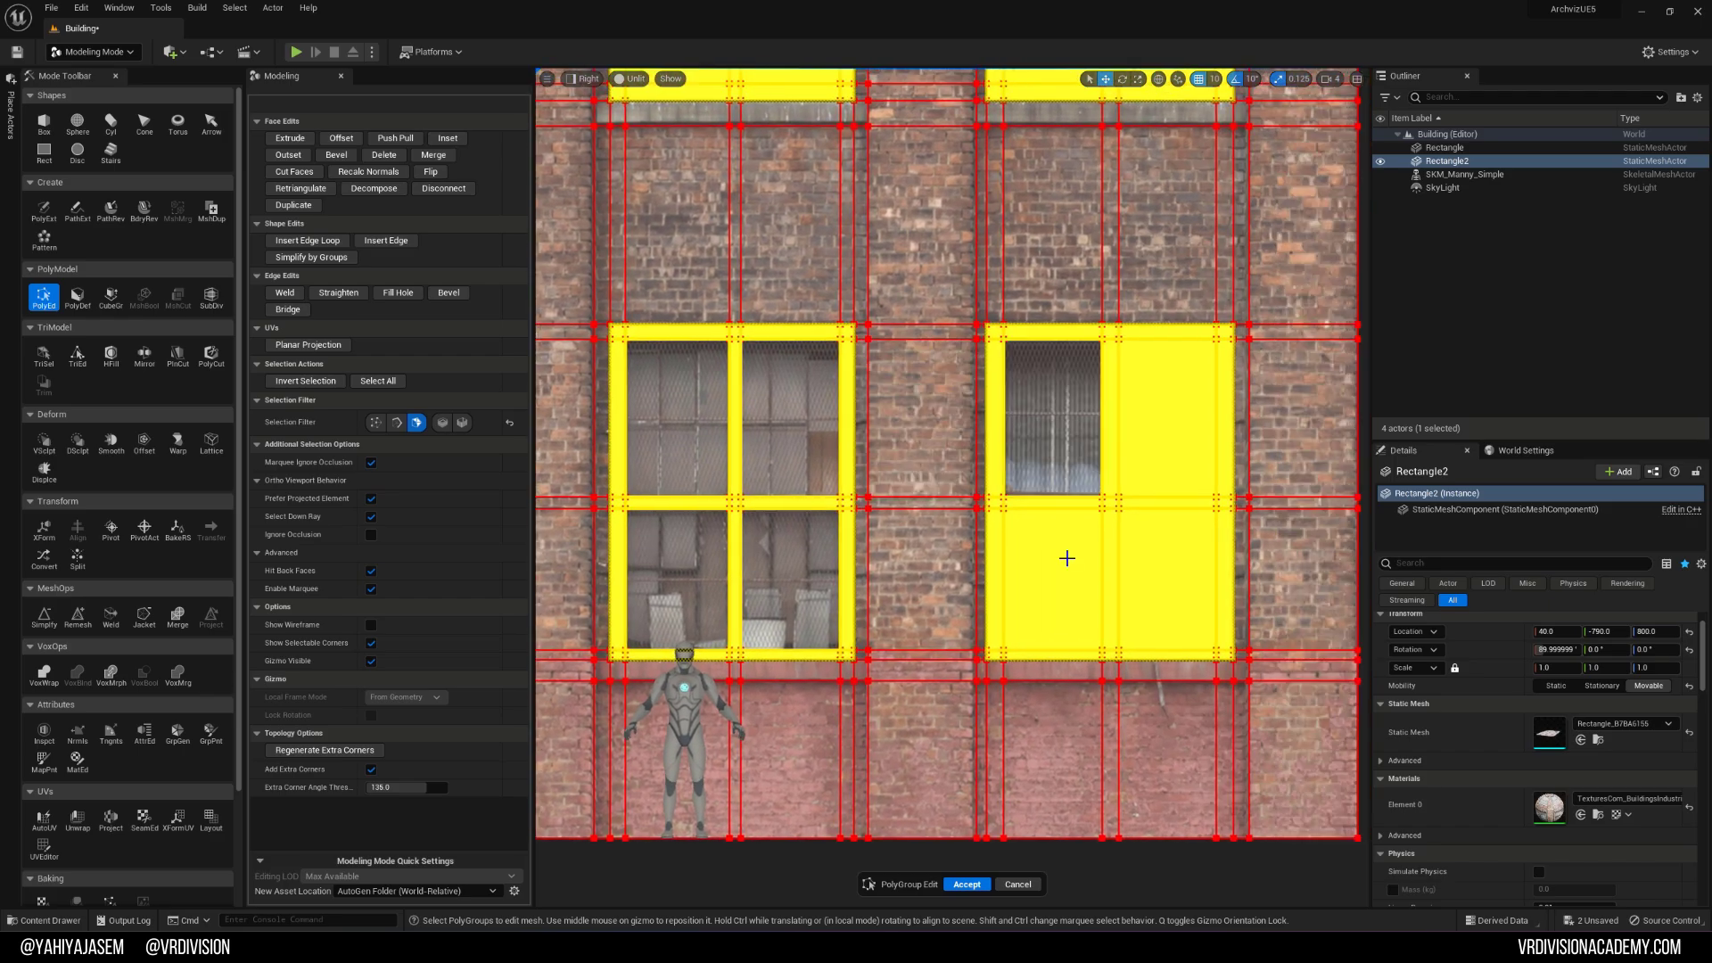
left_click(1068, 557, "ctrl")
left_click(1168, 481, "ctrl")
Step: Deselect the glass panes of the three second-row windows, keeping only their frames, mullions and crossbars selected
right_click_drag(1168, 481, 916, 333)
left_click(1082, 349, "ctrl")
left_click(1061, 245, "ctrl")
left_click(974, 268, "ctrl")
left_click(975, 357, "ctrl")
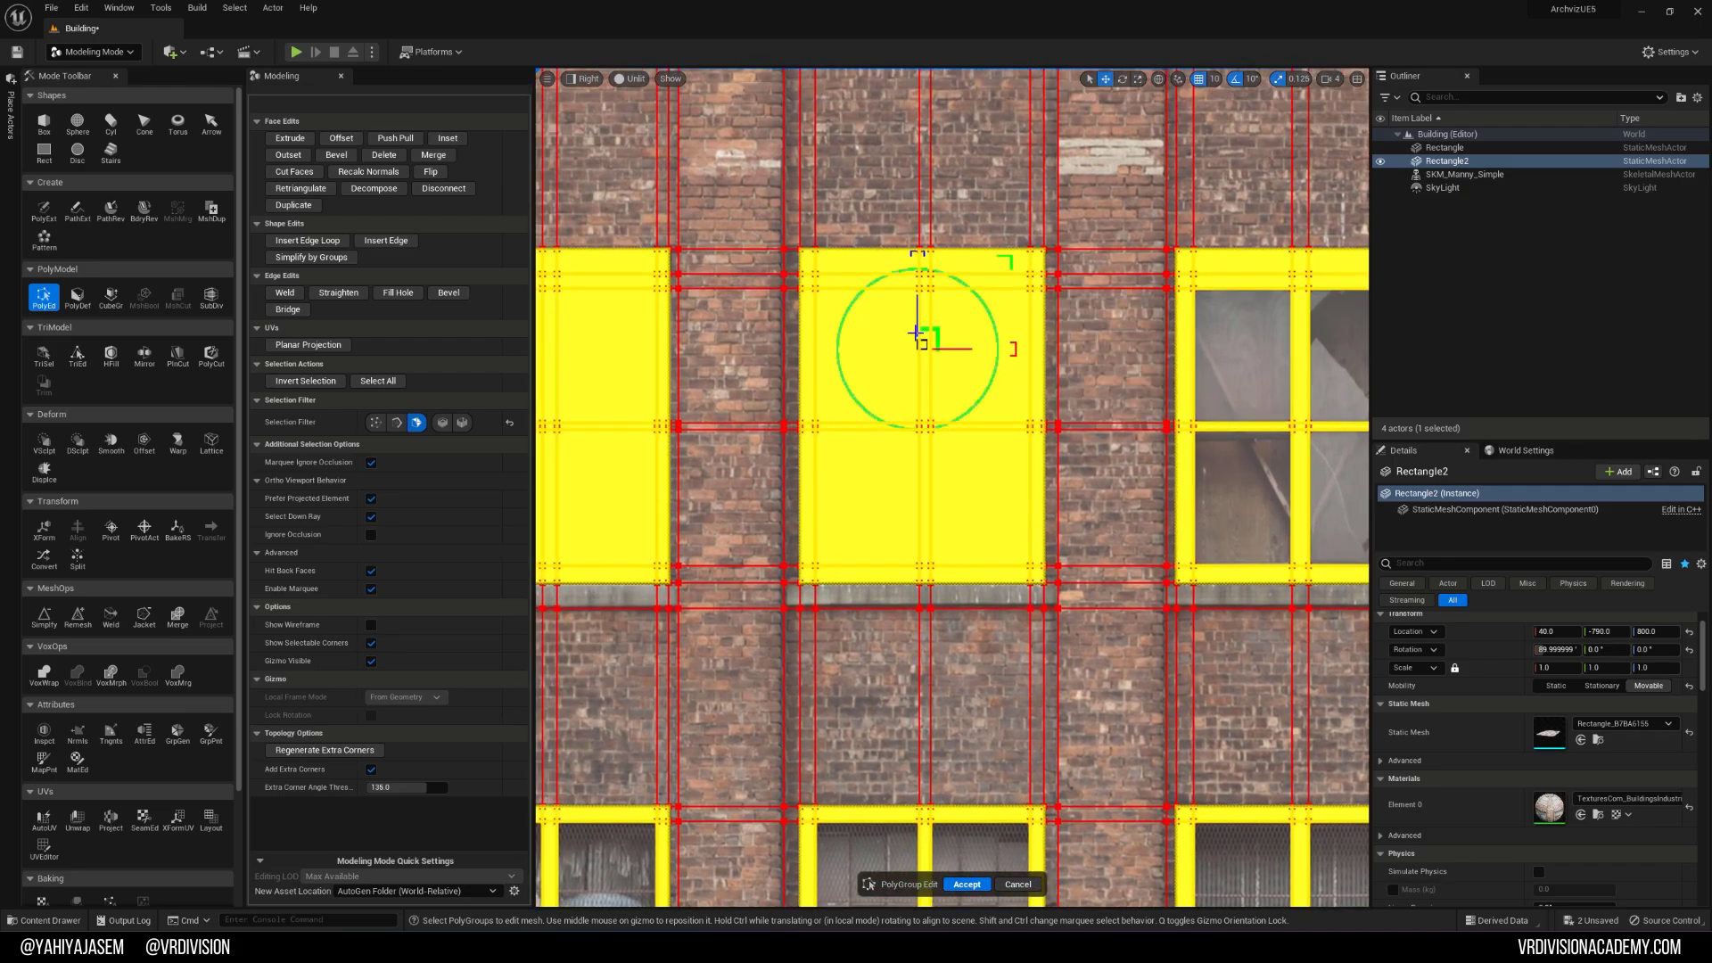
left_click(957, 360, "ctrl")
left_click(943, 470, "ctrl")
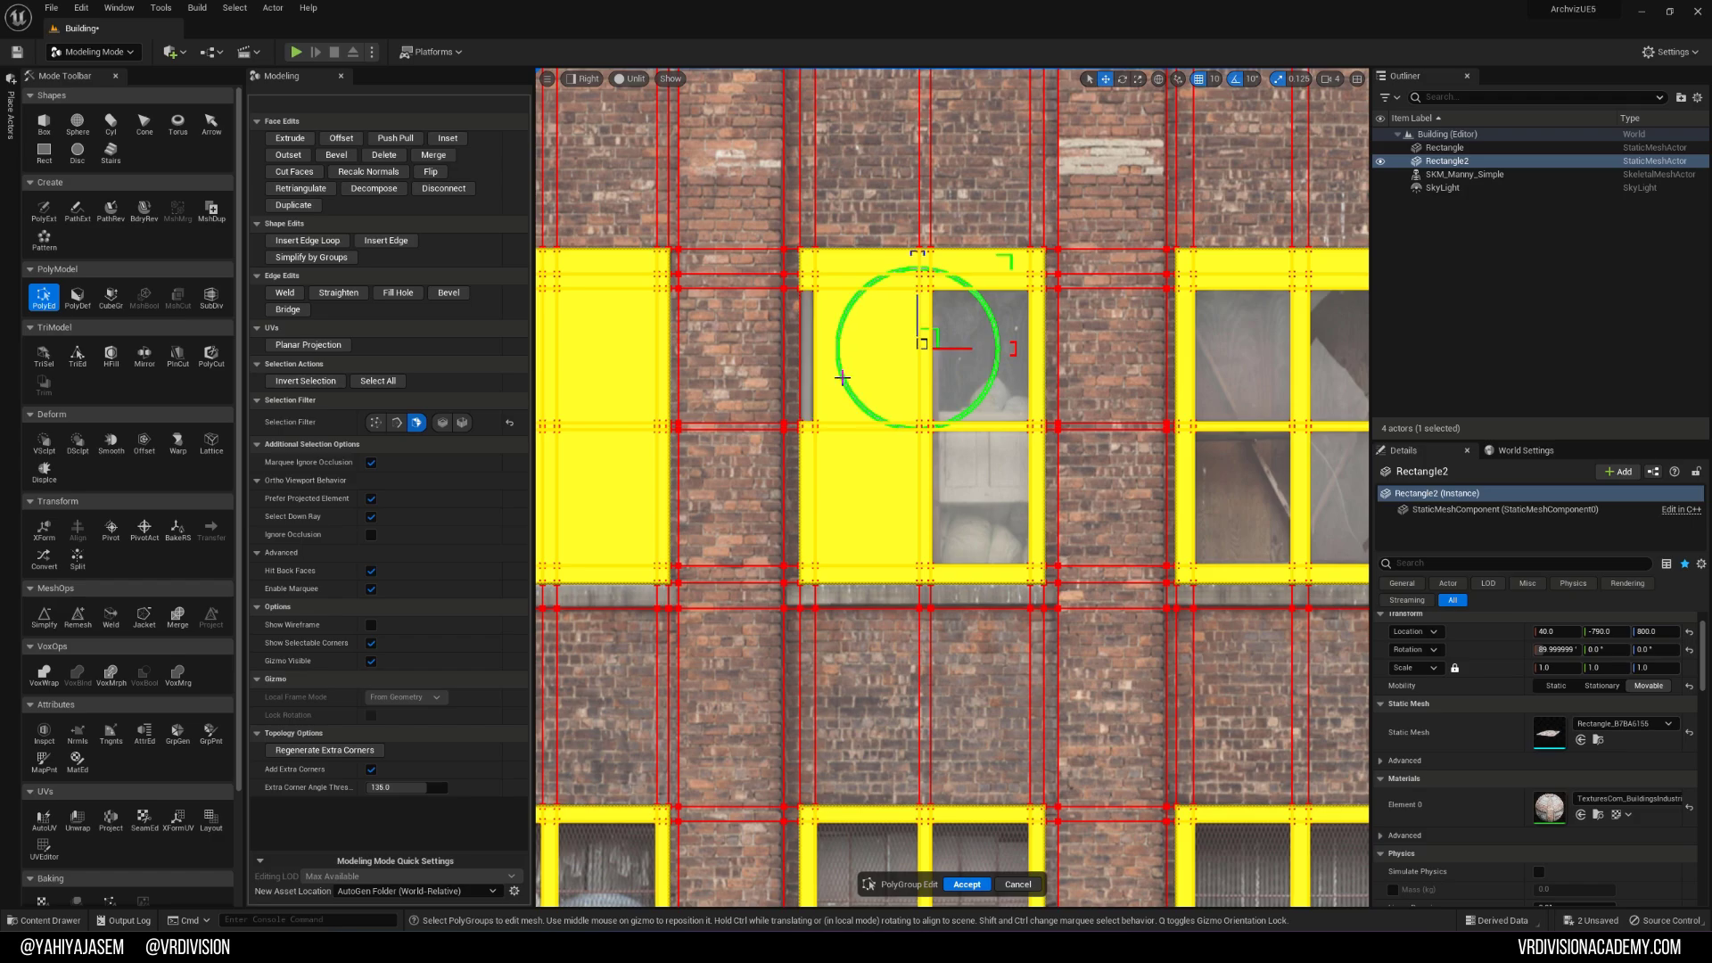
left_click(842, 378, "ctrl")
key("ctrl+z")
left_click(838, 472, "ctrl")
left_click(864, 363, "ctrl")
right_click_drag(864, 363, 984, 381)
left_click(831, 387, "ctrl")
left_click(838, 491, "ctrl")
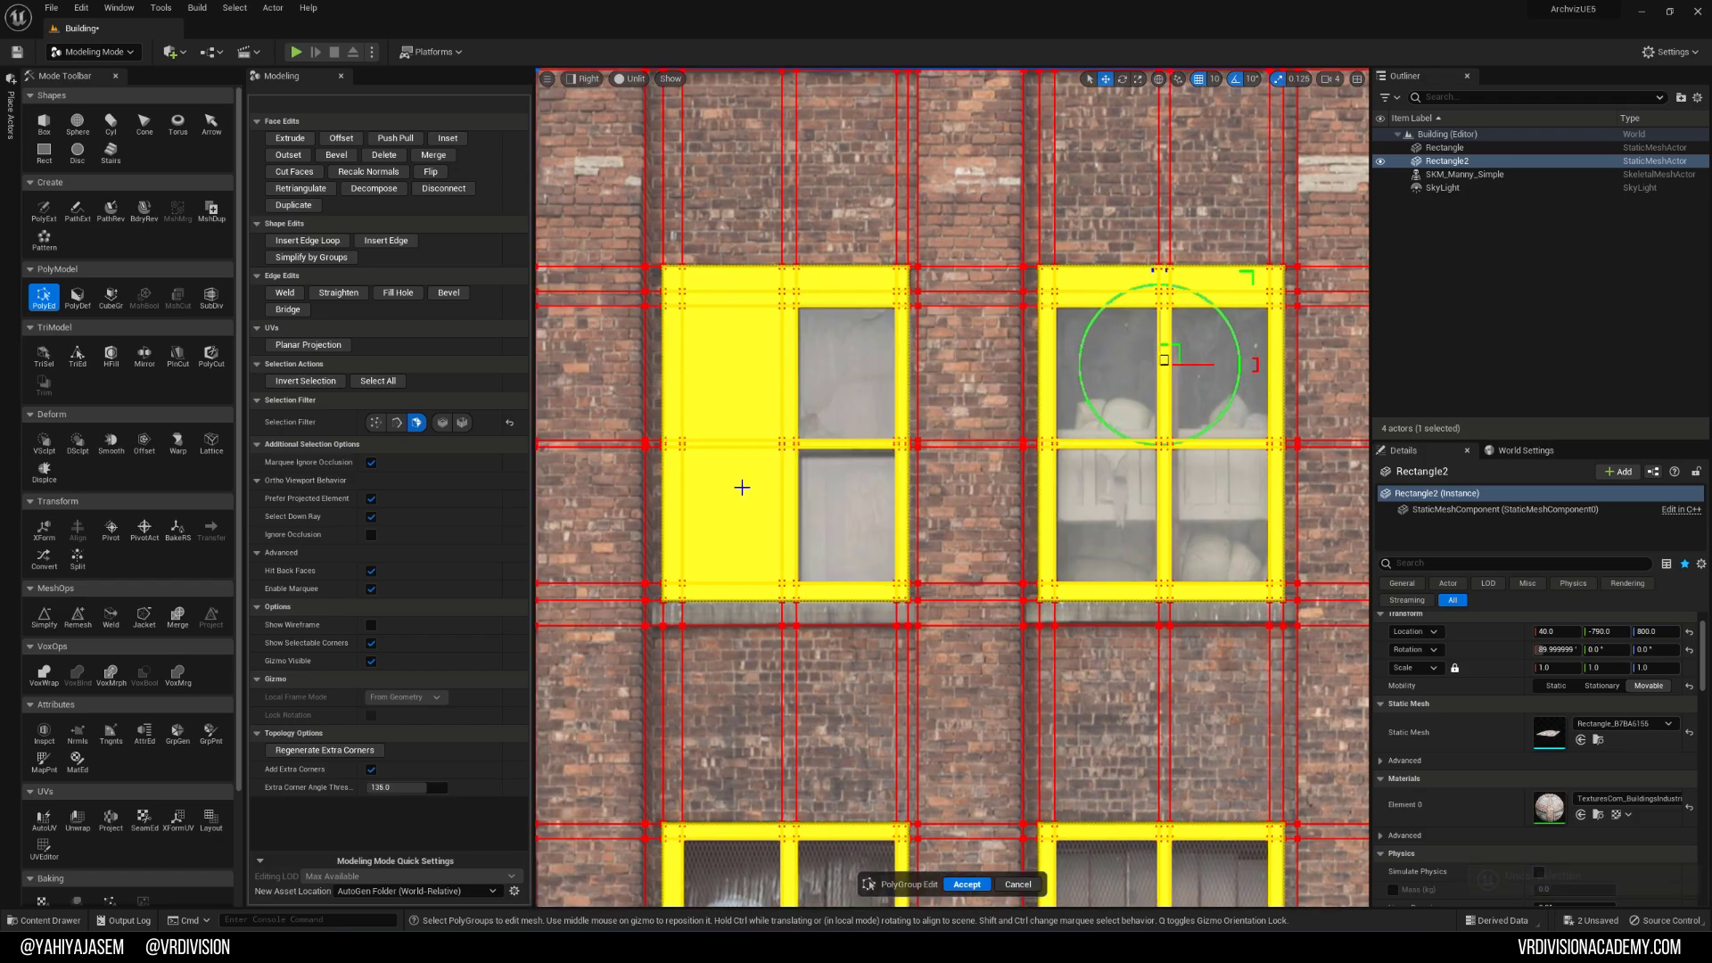
left_click(740, 486, "ctrl")
left_click(733, 385, "ctrl")
Step: Deselect the glass panes of the three top-row windows, keeping only their frames, mullions and crossbars selected
right_click_drag(857, 213, 800, 708)
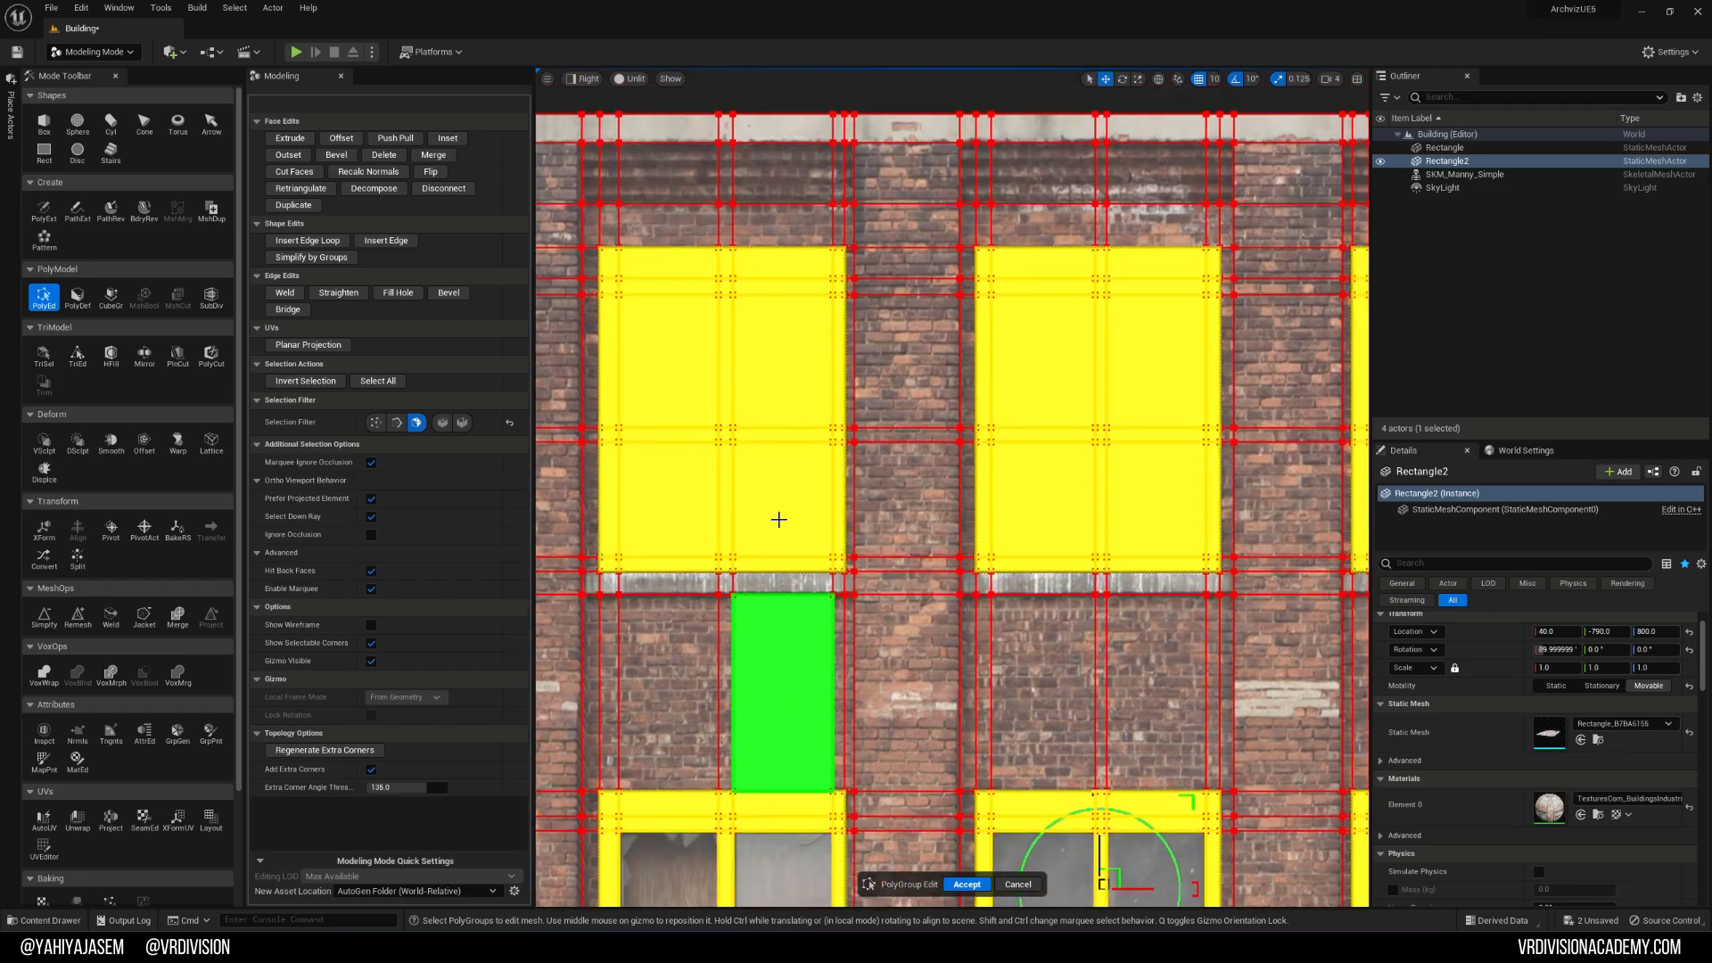
left_click(684, 364, "ctrl")
left_click(669, 495, "ctrl")
left_click(749, 482, "ctrl")
left_click(758, 380, "ctrl")
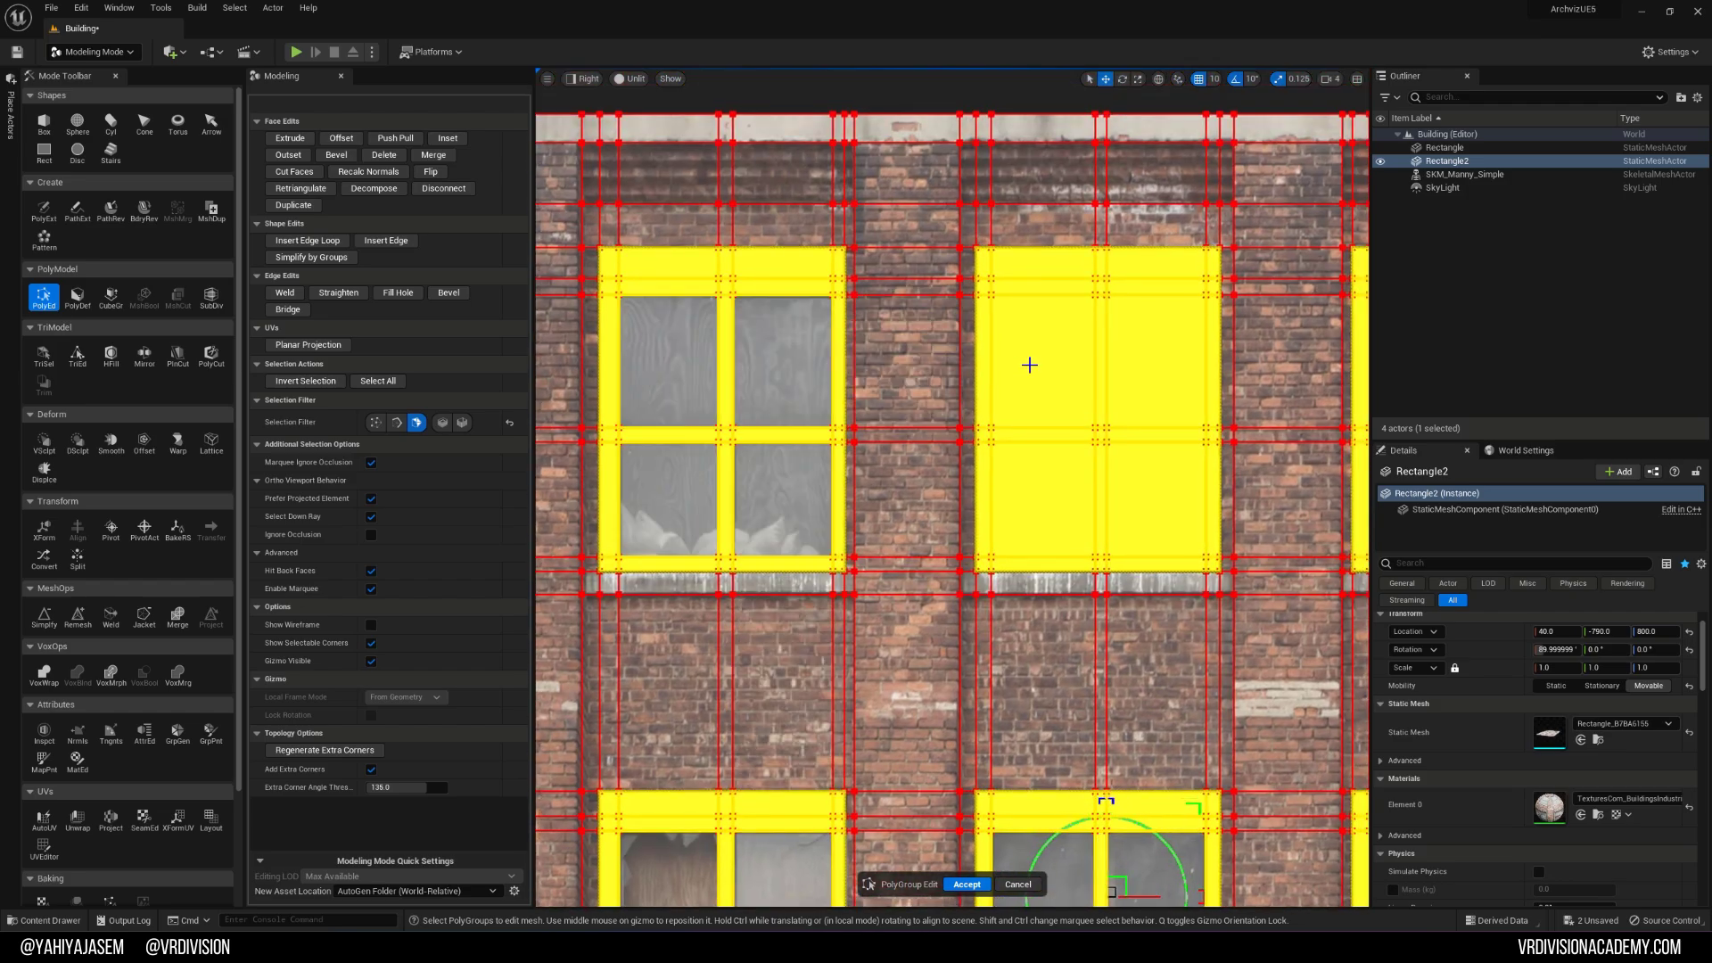
left_click(1056, 476, "ctrl")
left_click(1152, 487, "ctrl")
left_click(1147, 382, "ctrl")
right_click_drag(1147, 383, 828, 399)
left_click(1082, 371, "ctrl")
left_click(1101, 517, "ctrl")
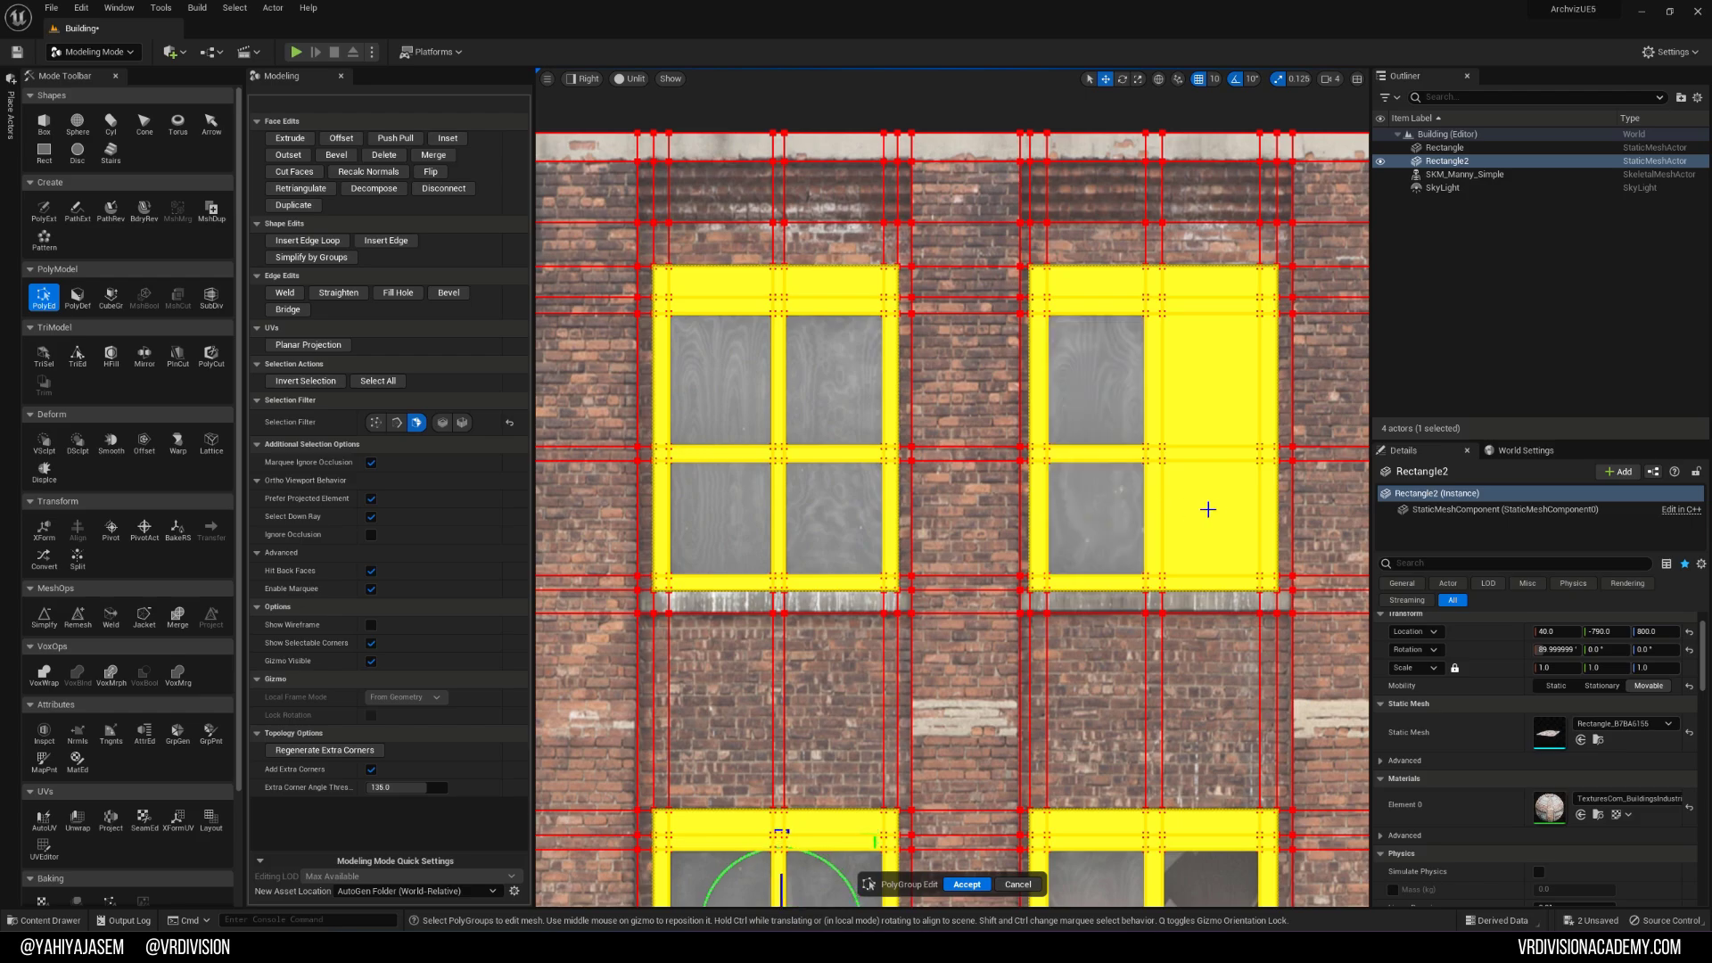
left_click(1208, 509, "ctrl")
left_click(1208, 375, "ctrl")
Step: Extrude the selected window frames, mullions and crossbars slightly outward from the panes along the selection normal
scroll(1208, 374, "down", 3)
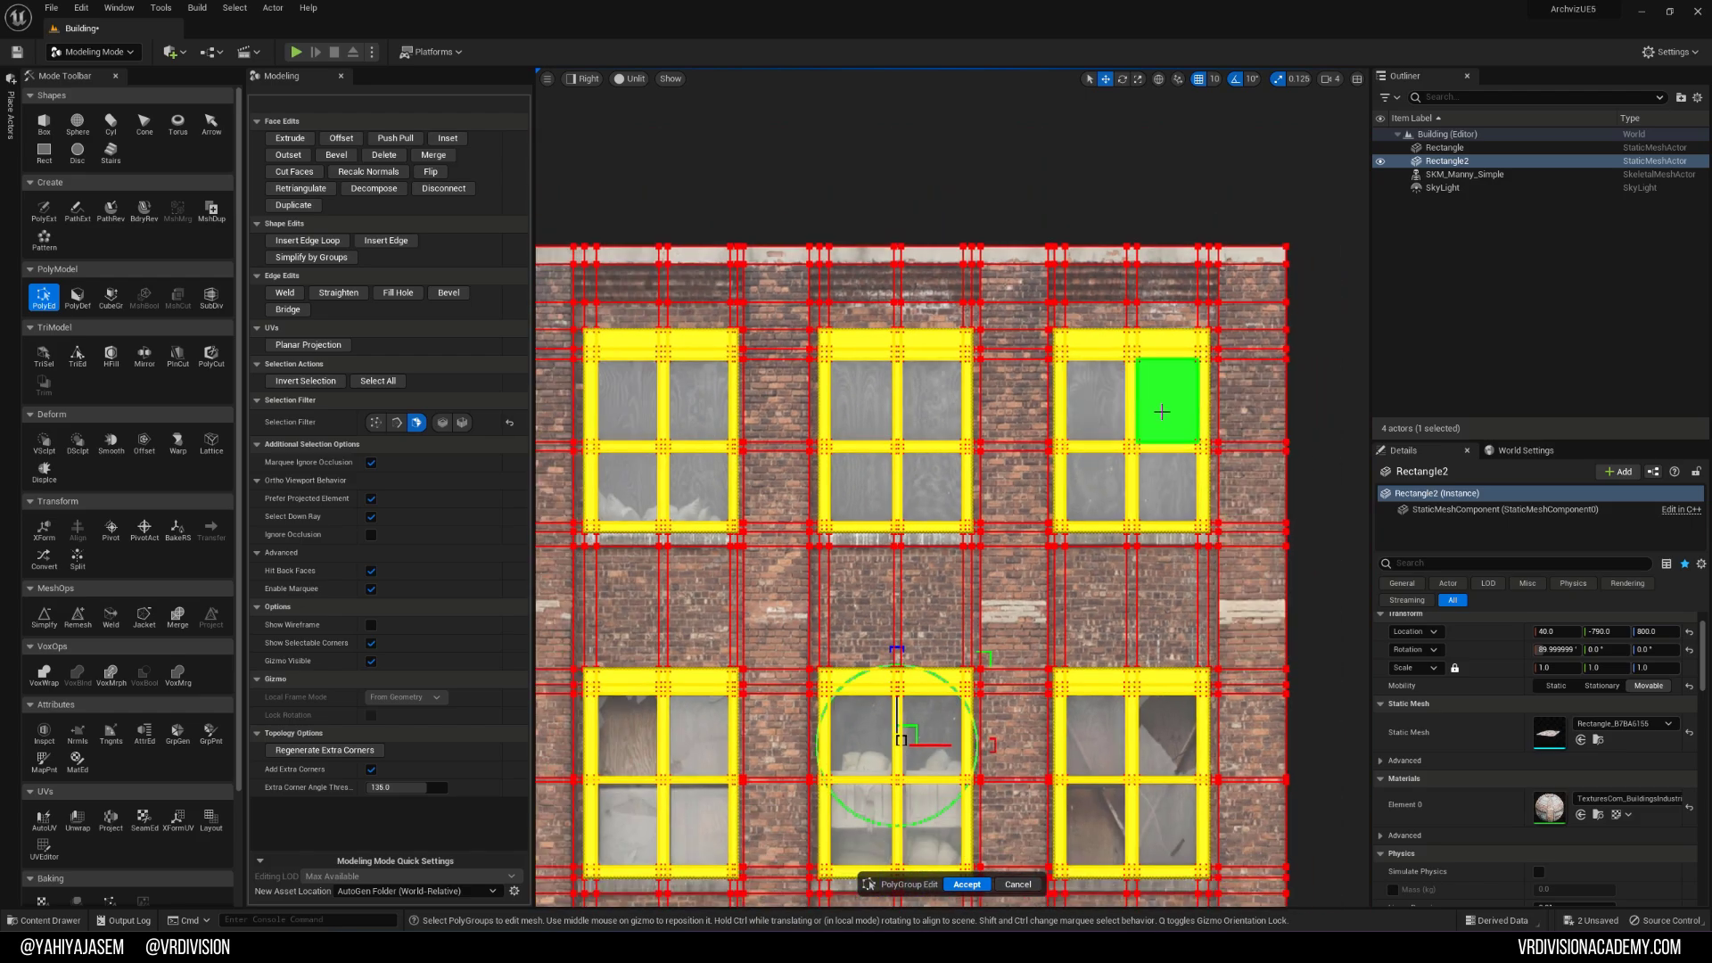
left_click_drag(1161, 411, 1329, 457, "alt")
left_click(289, 138)
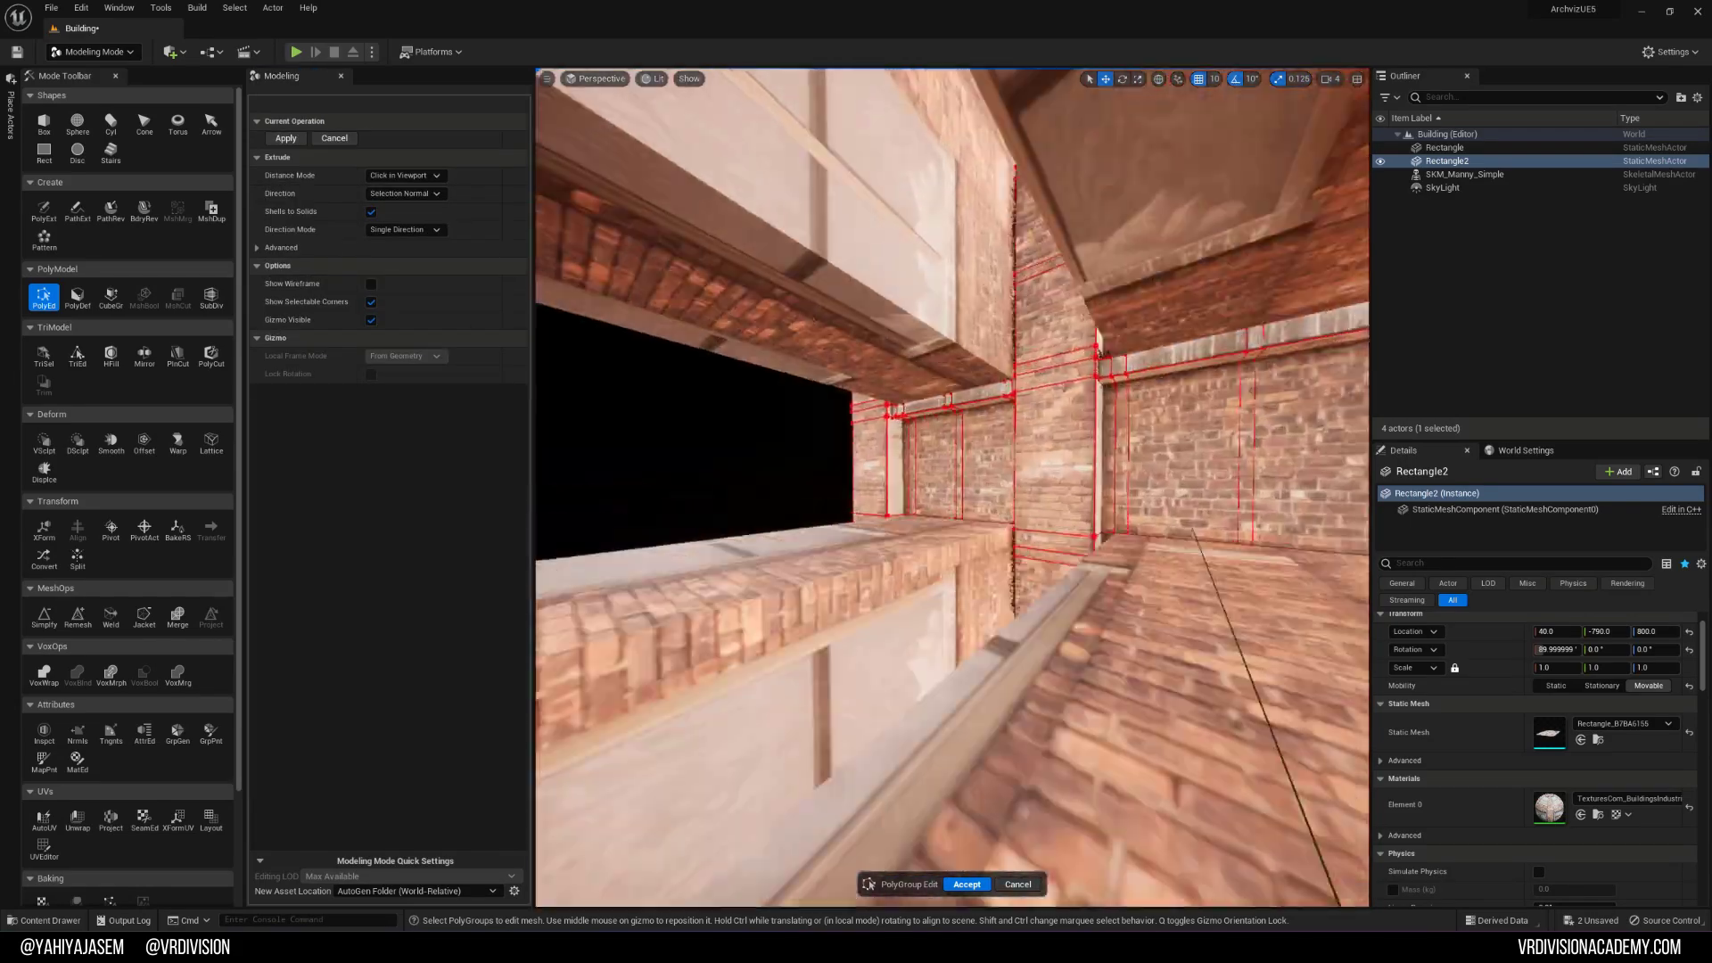
right_click_drag(881, 469, 1104, 612)
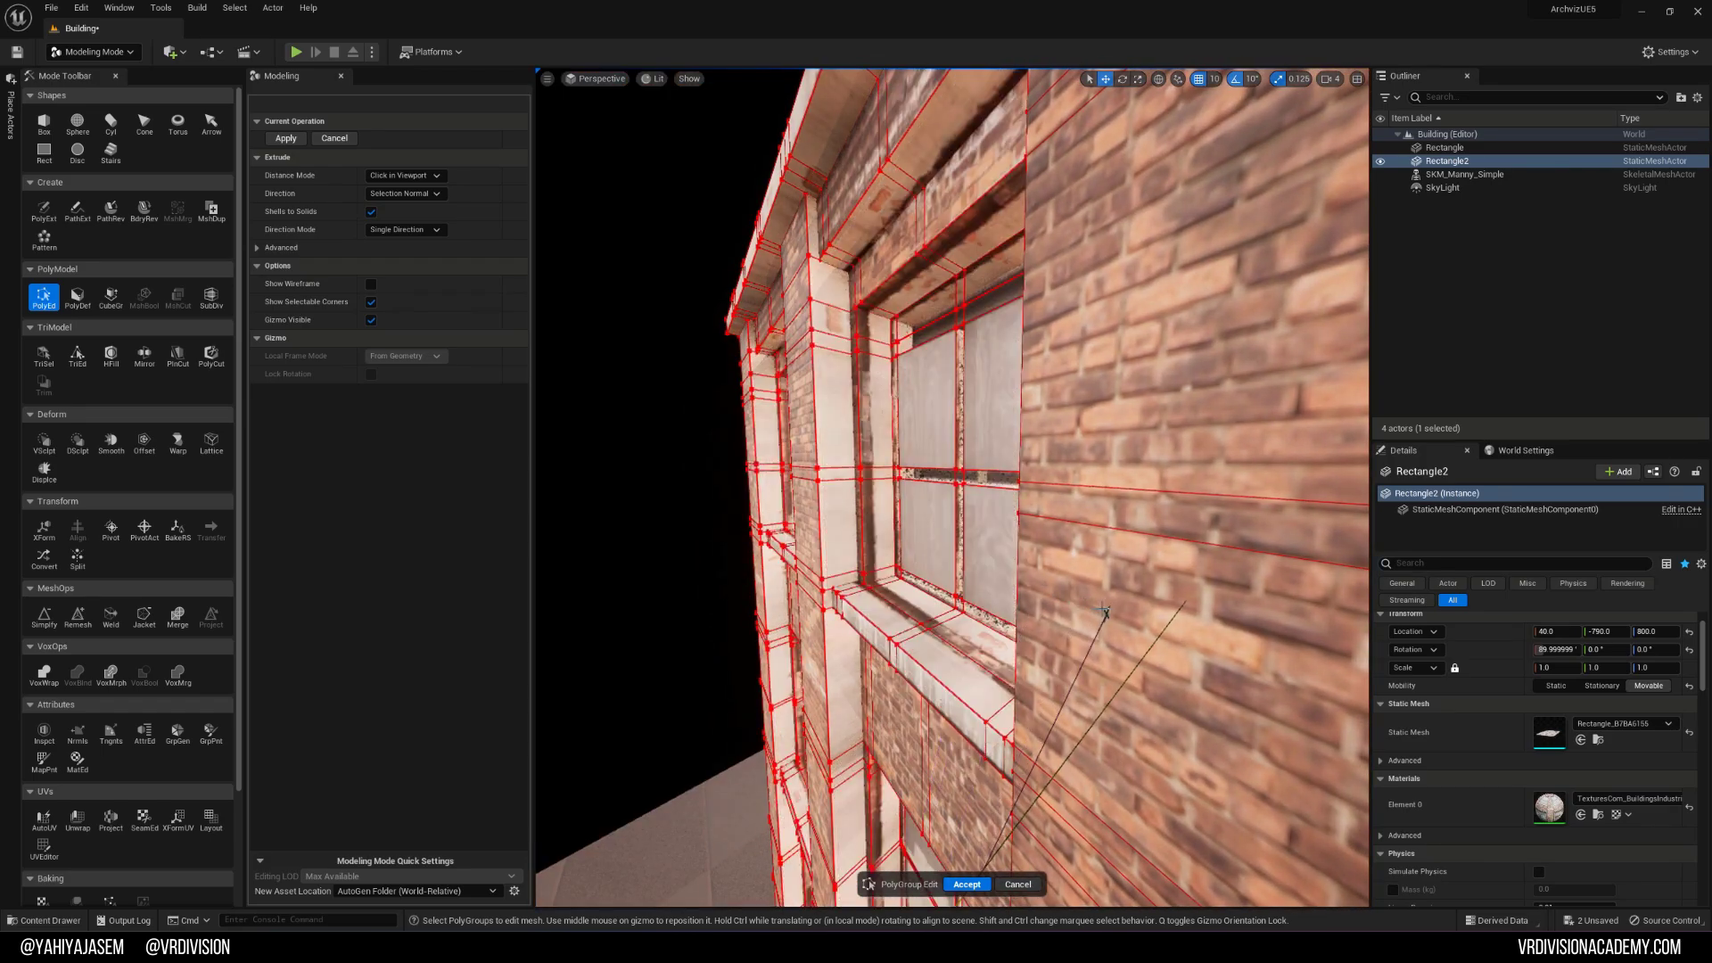
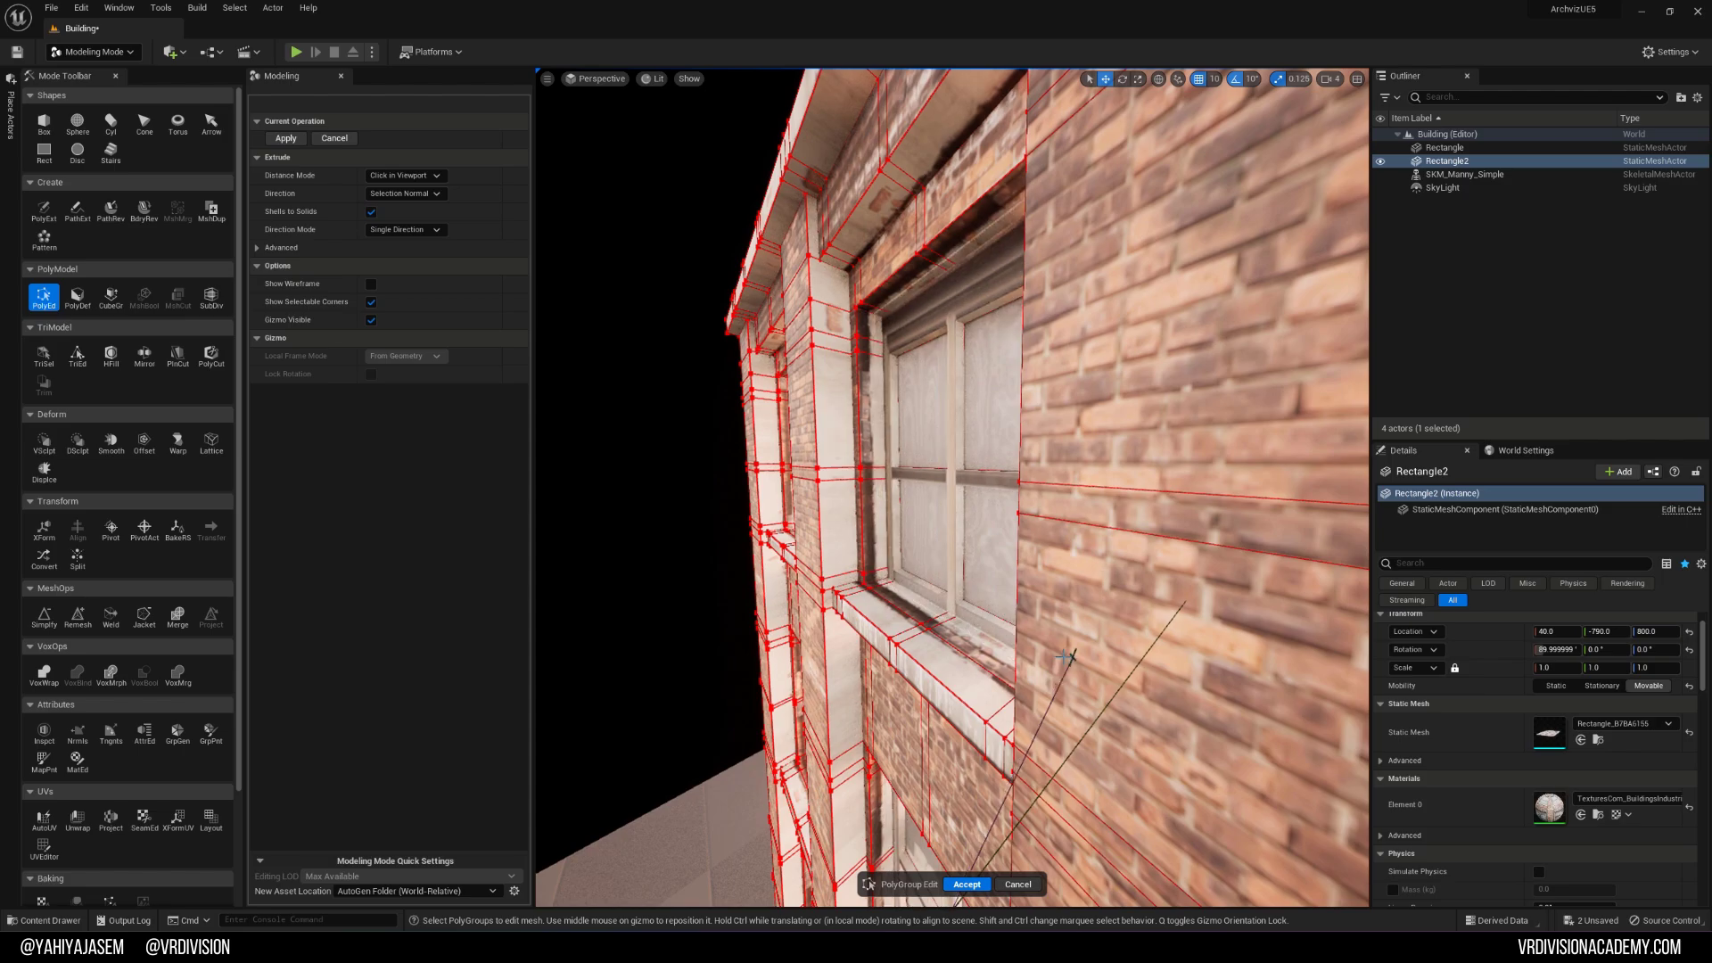
left_click(1065, 658)
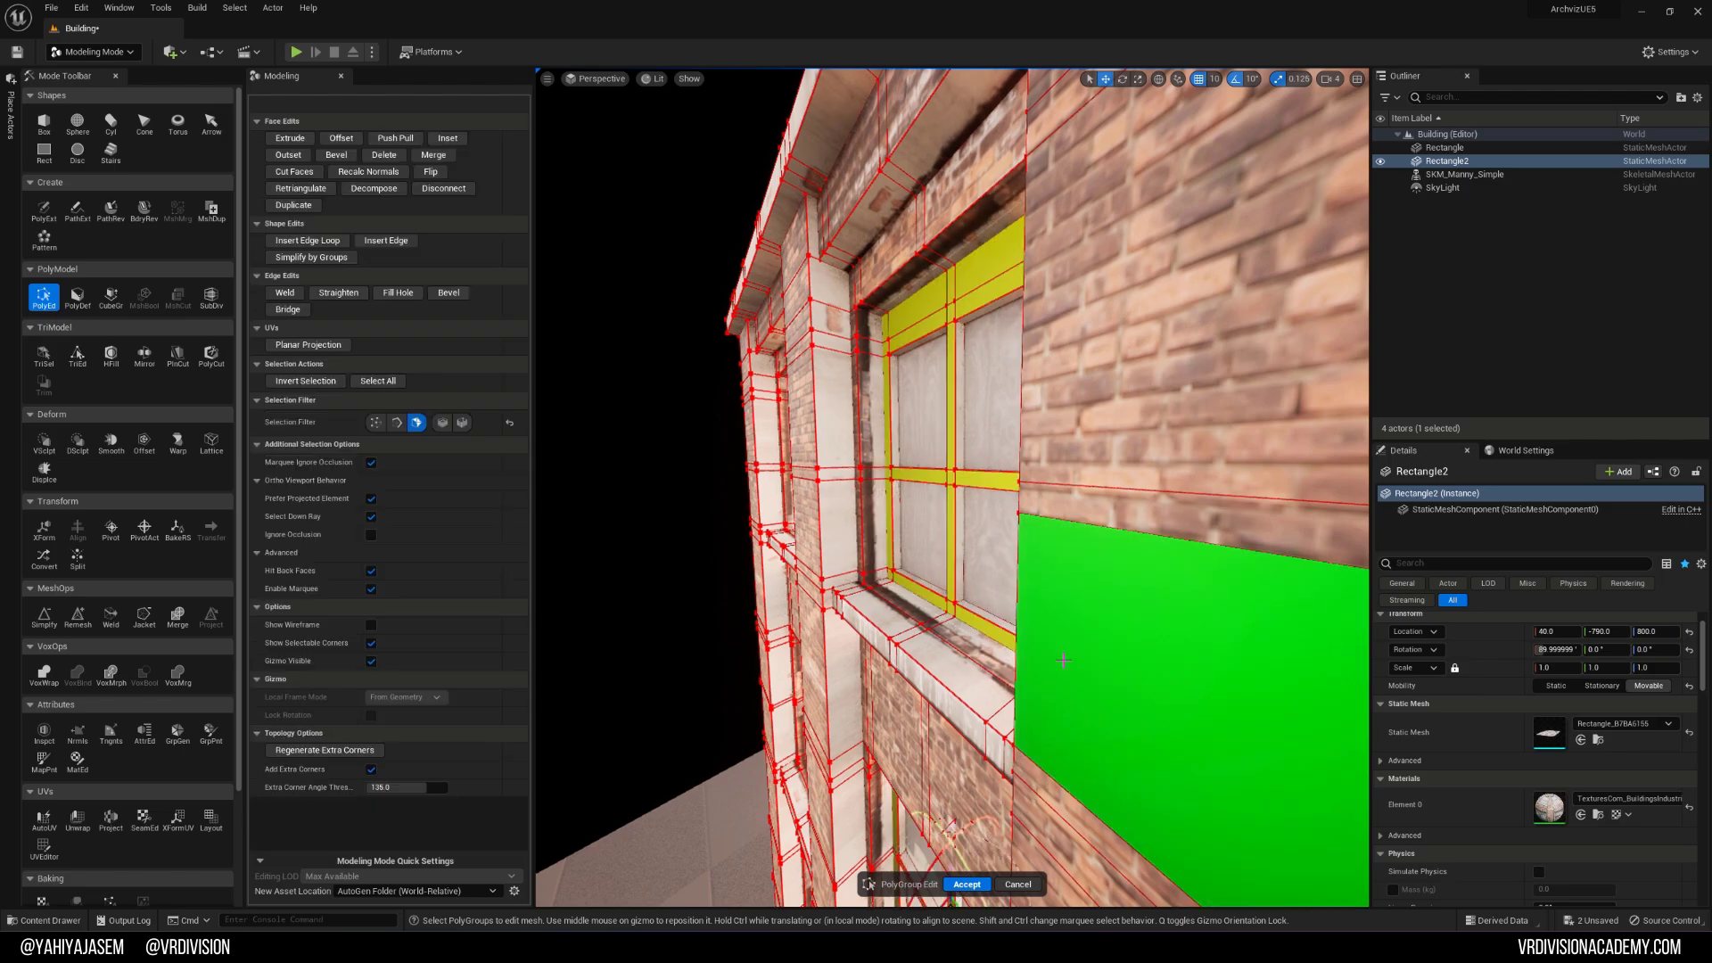
Step: Finish the PolyGroup edit with the extruded window frames, deselect the facade and save the level
mouse_move(910, 803)
right_mouse_down()
mouse_move(912, 838)
mouse_move(1006, 768)
mouse_move(1008, 737)
right_mouse_up()
key("Escape")
key("ctrl+s")
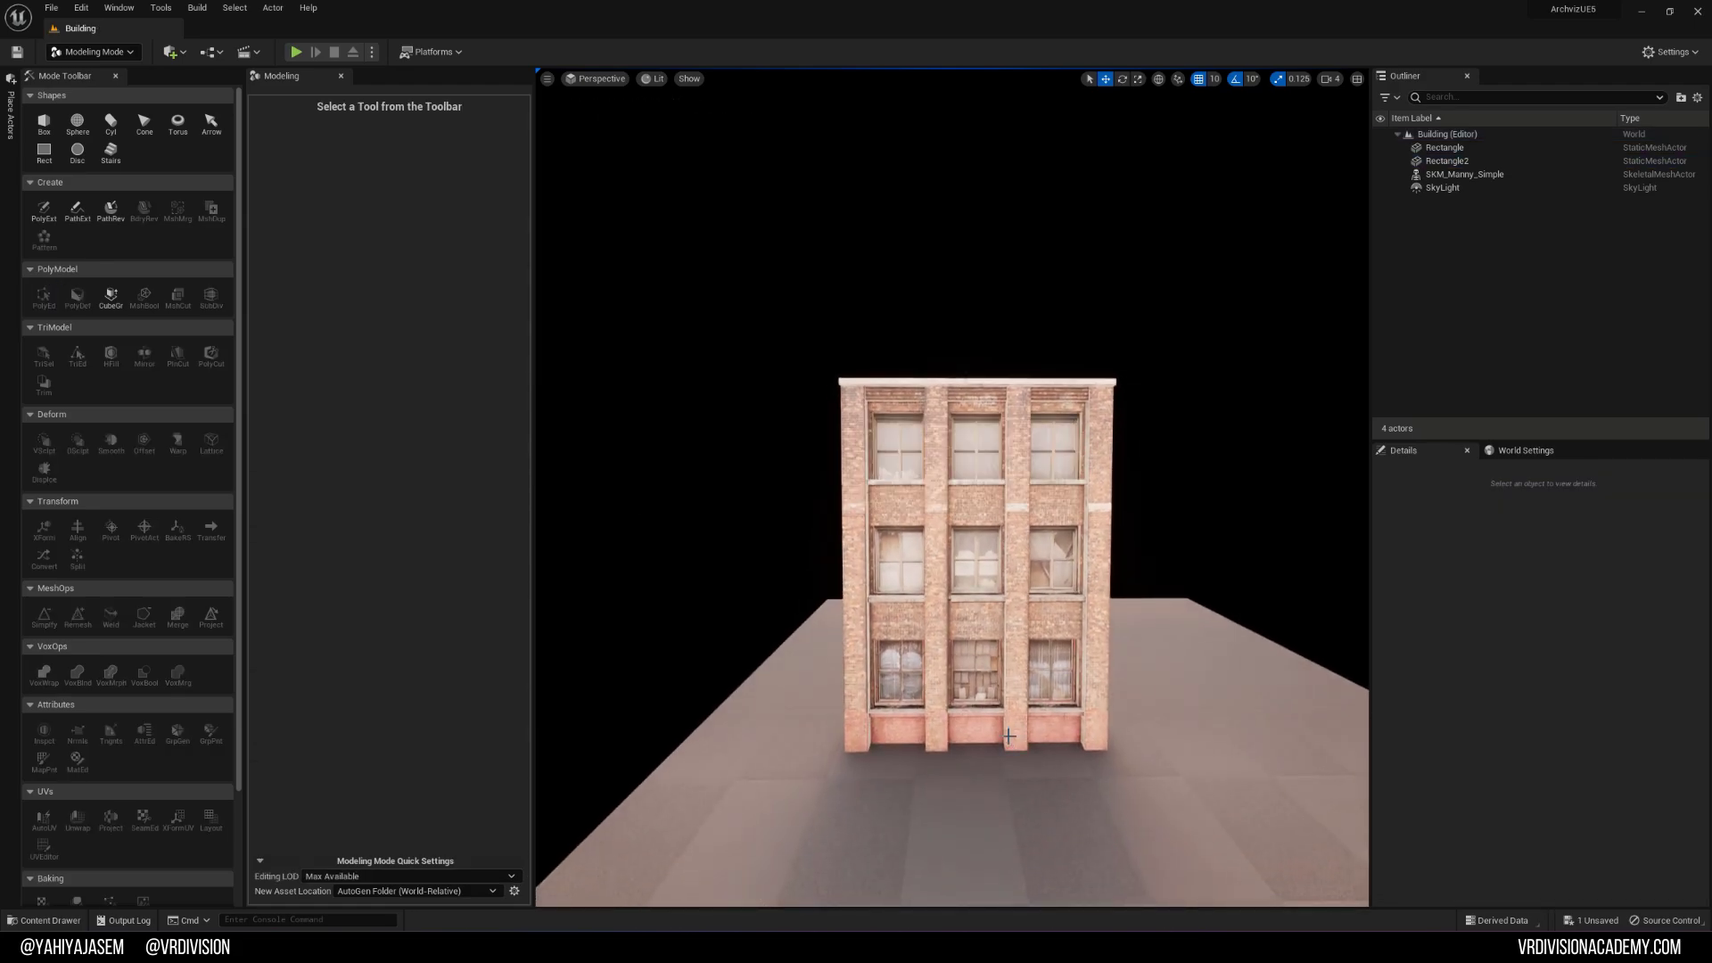
Step: Insert horizontal edge loops dividing the brick band beneath the cornice into three rows, and accept the PolyGroup edit
mouse_move(952, 571)
right_mouse_down()
mouse_move(953, 615)
mouse_move(1084, 626)
mouse_move(1081, 644)
mouse_move(892, 615)
mouse_move(854, 581)
mouse_move(924, 574)
right_mouse_up()
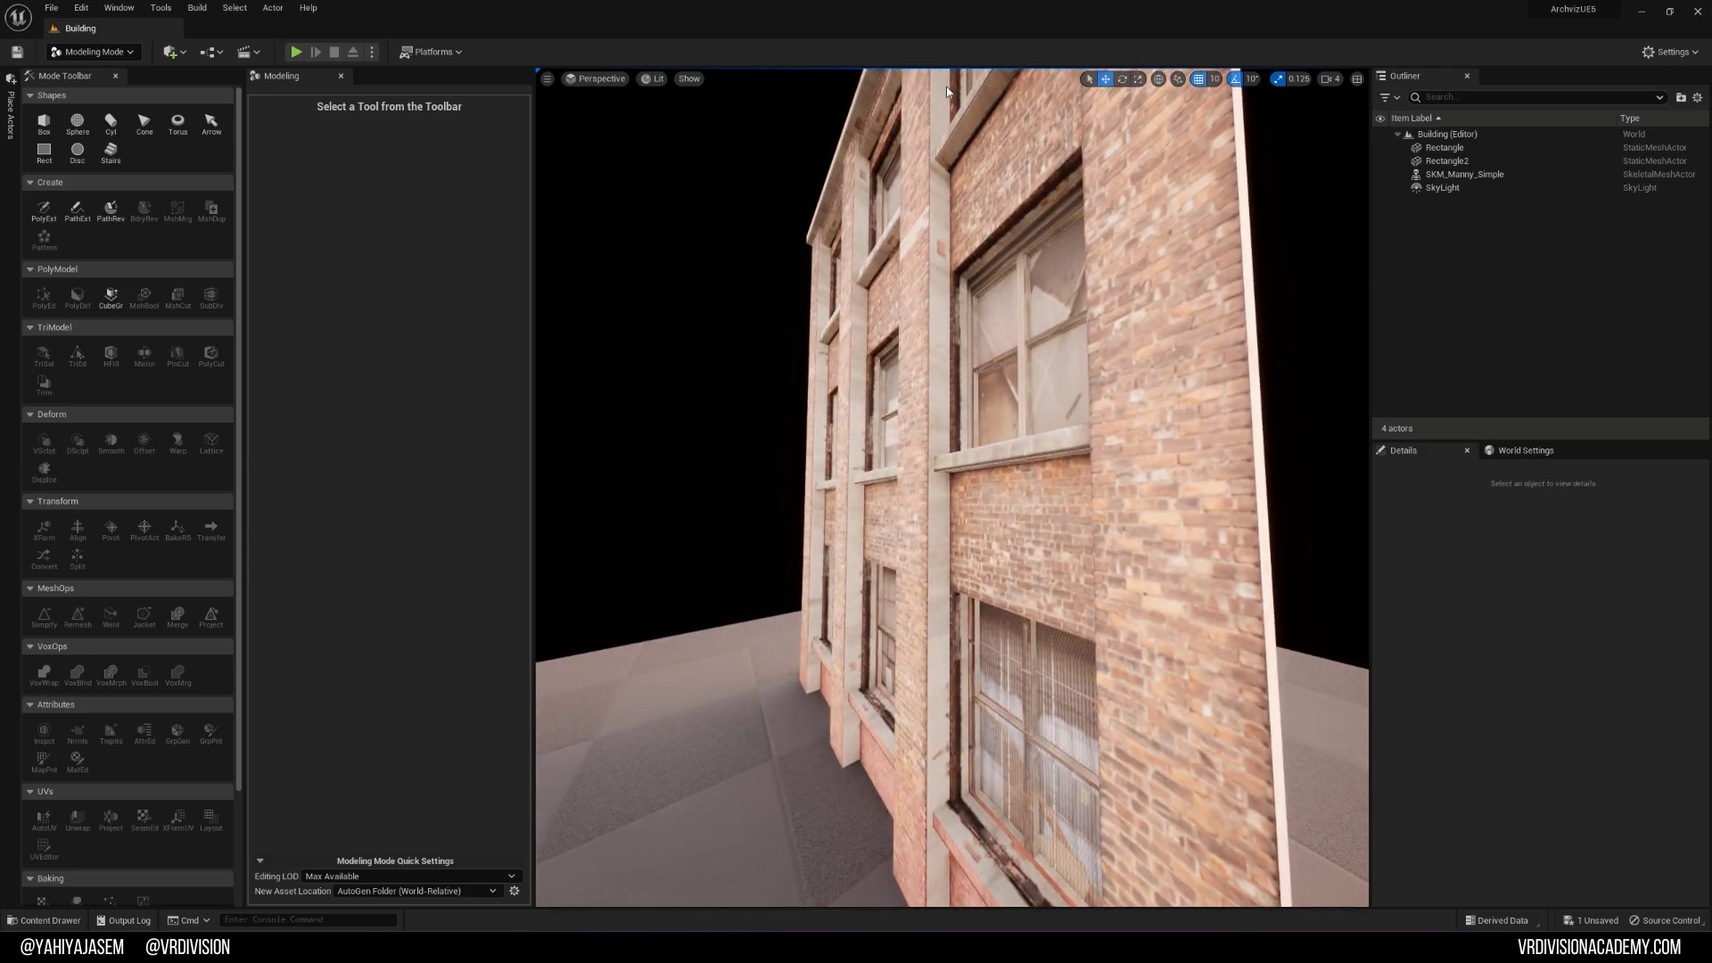
right_click_drag(926, 210, 945, 376)
key("w")
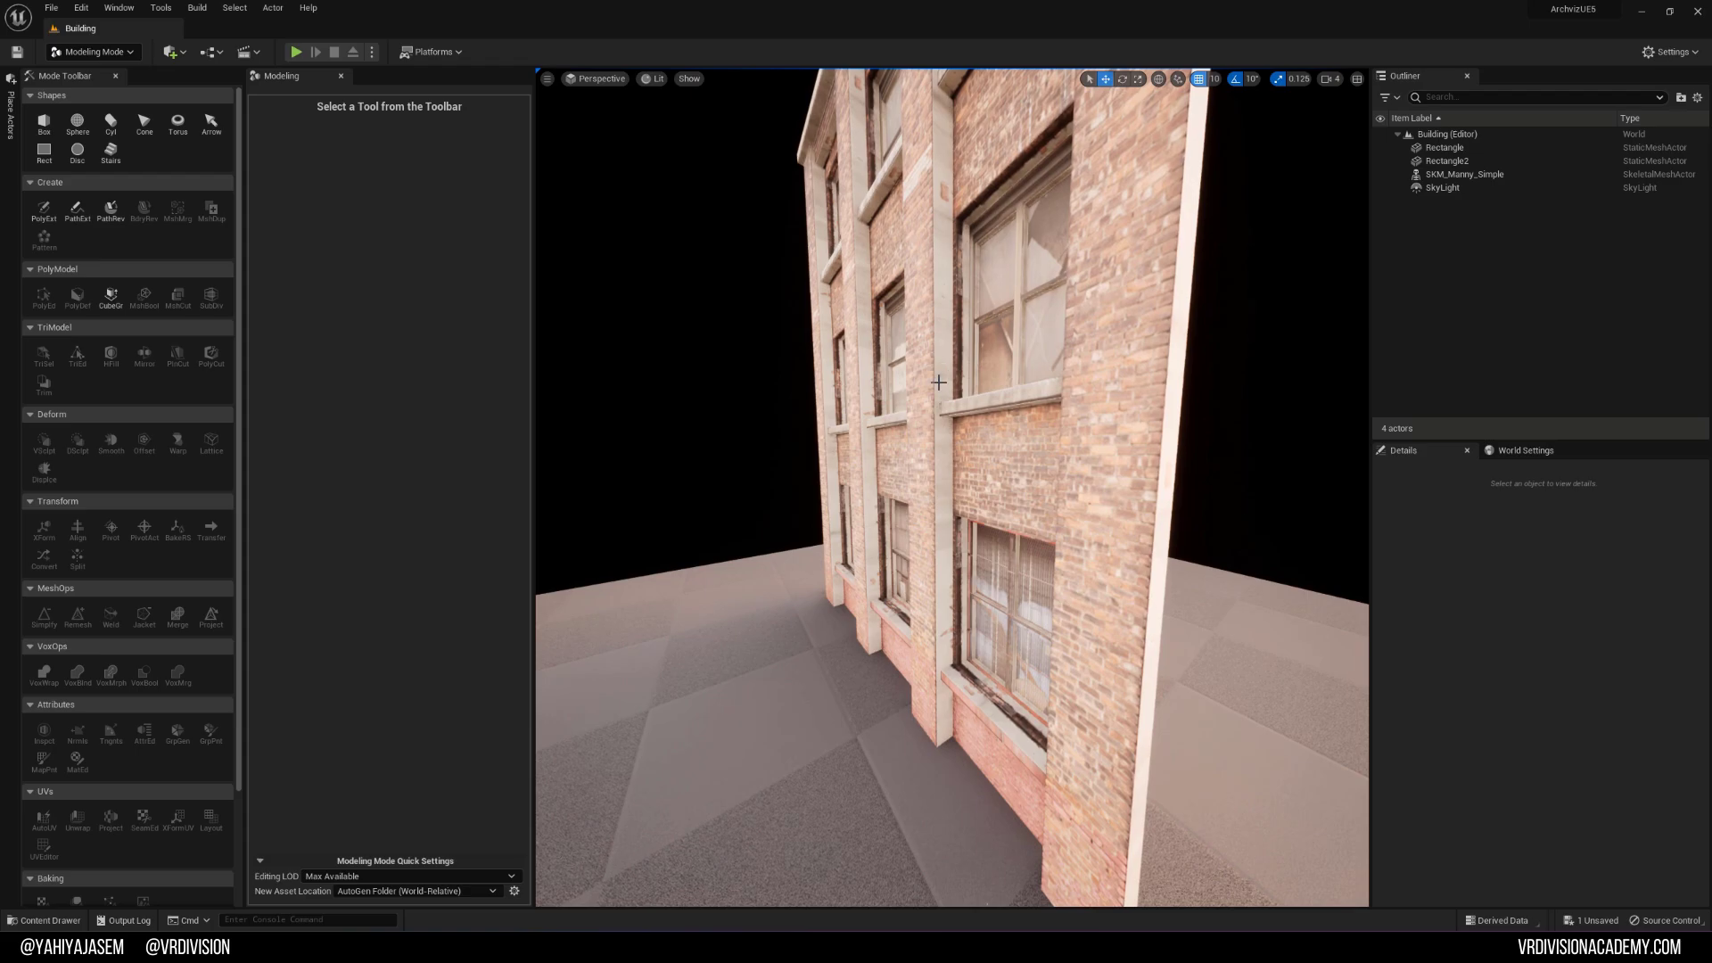
right_click_drag(932, 478, 974, 290)
left_click(933, 478)
key("w")
key("Escape")
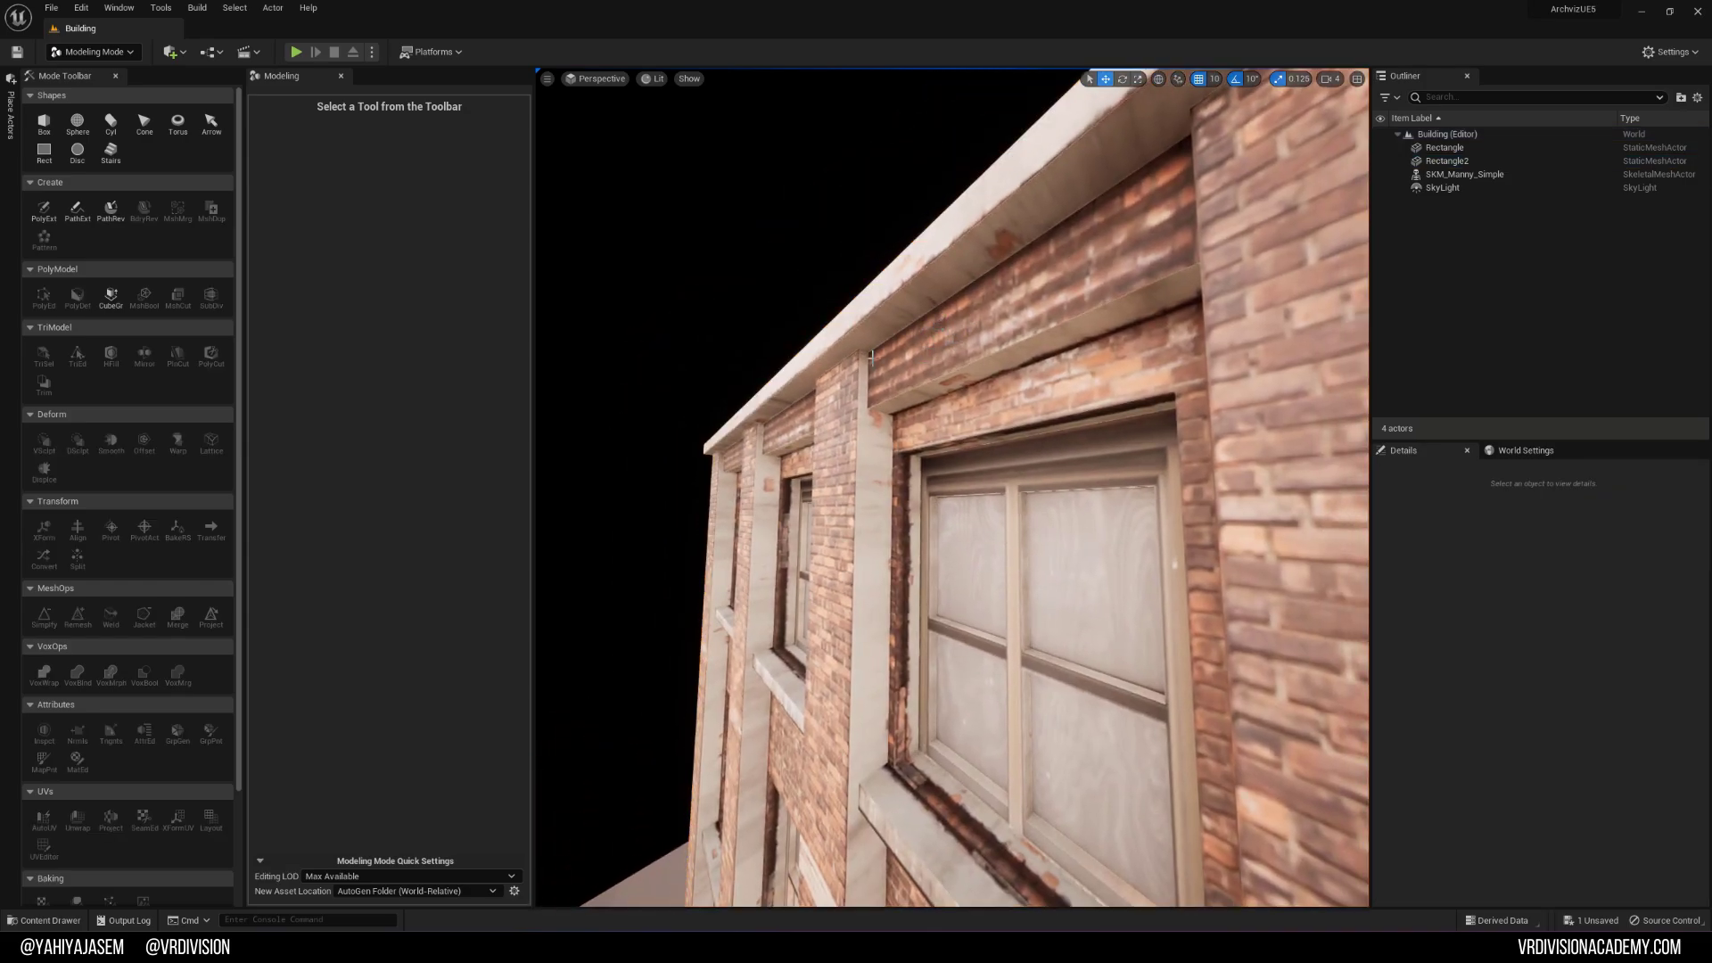
left_click(44, 297)
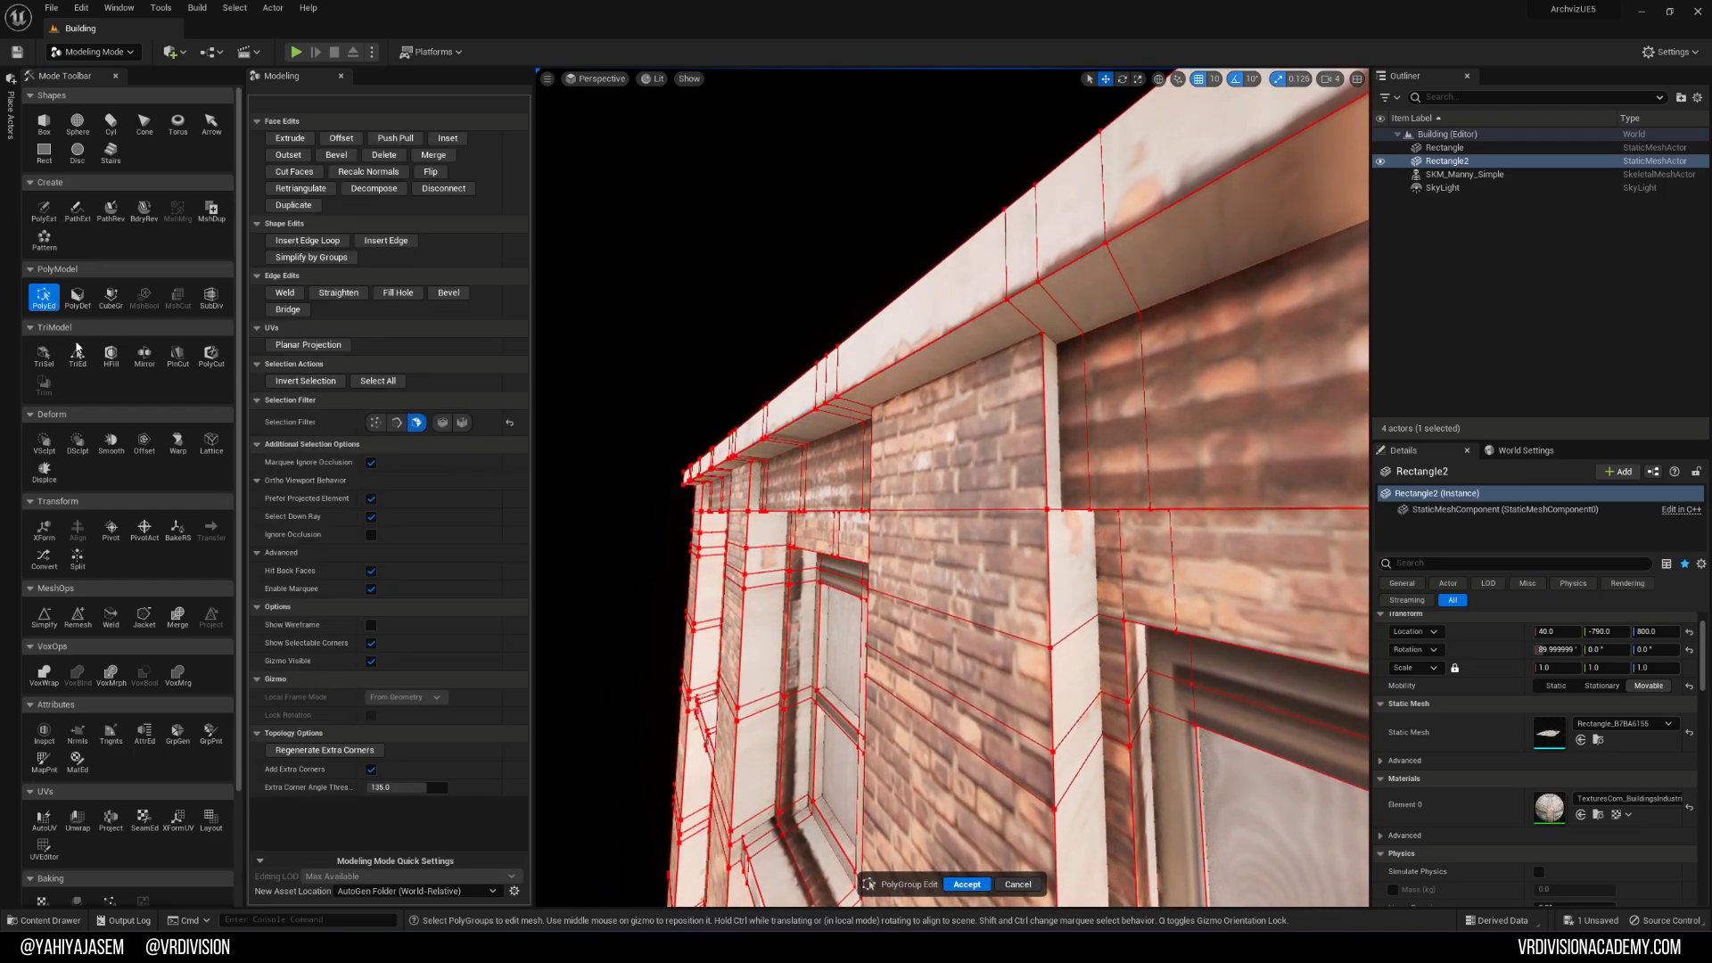
left_click(307, 240)
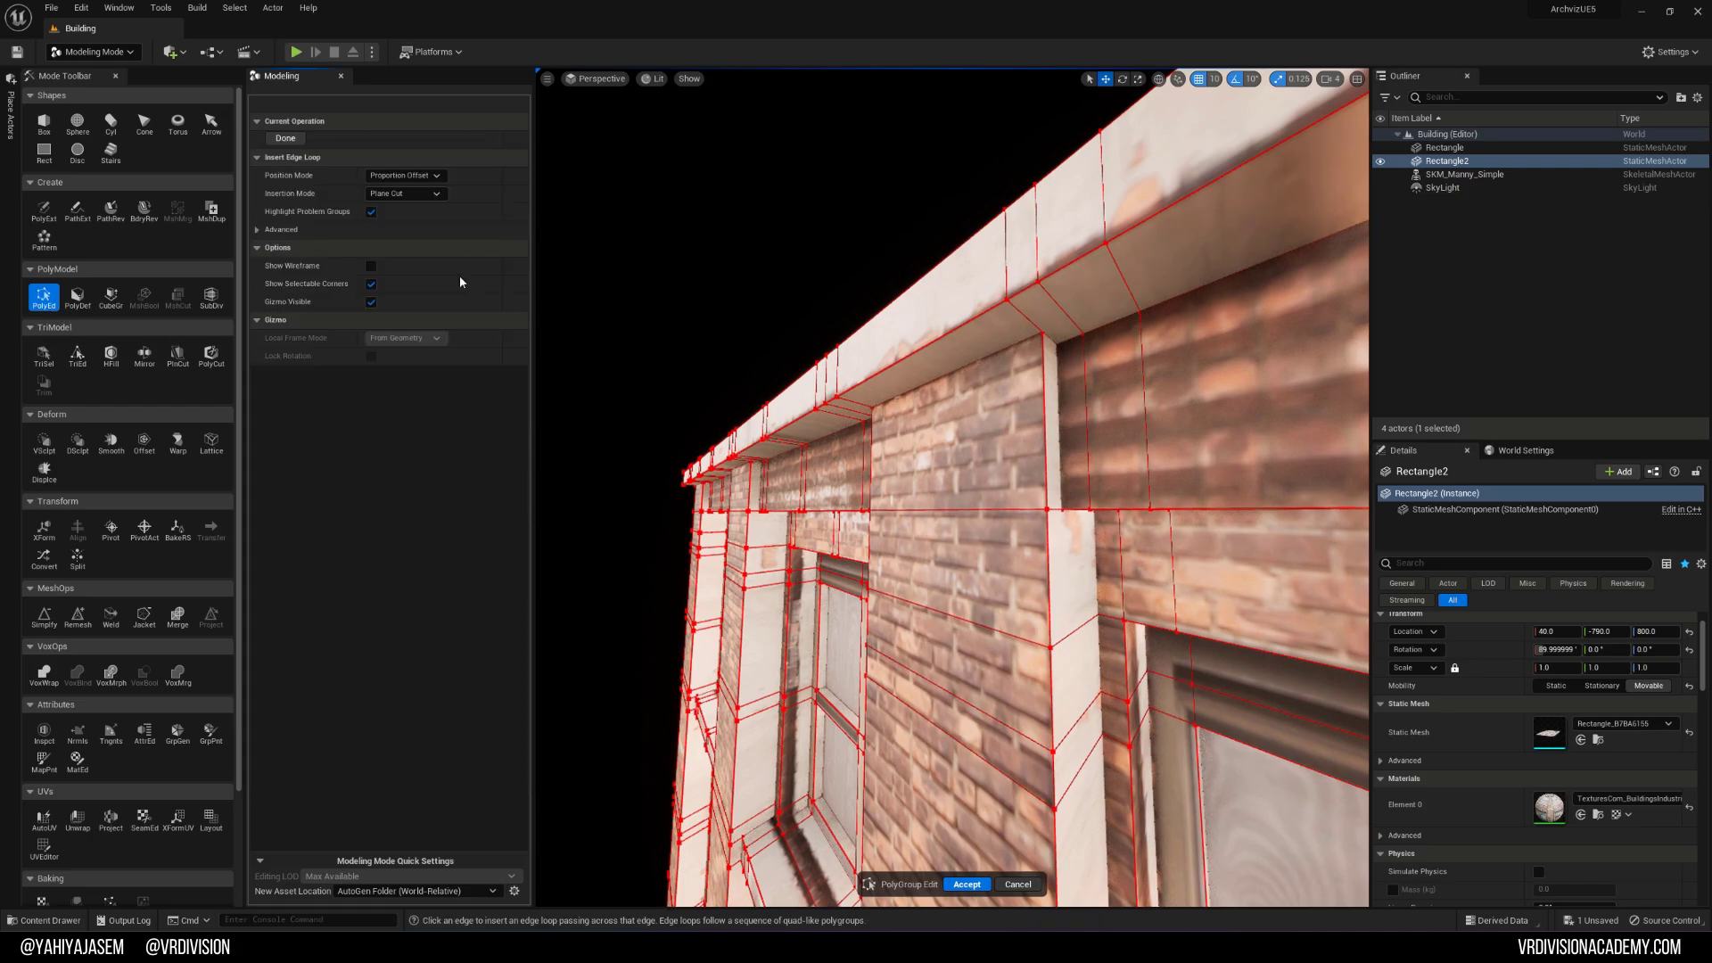
right_click_drag(1088, 383, 1093, 426)
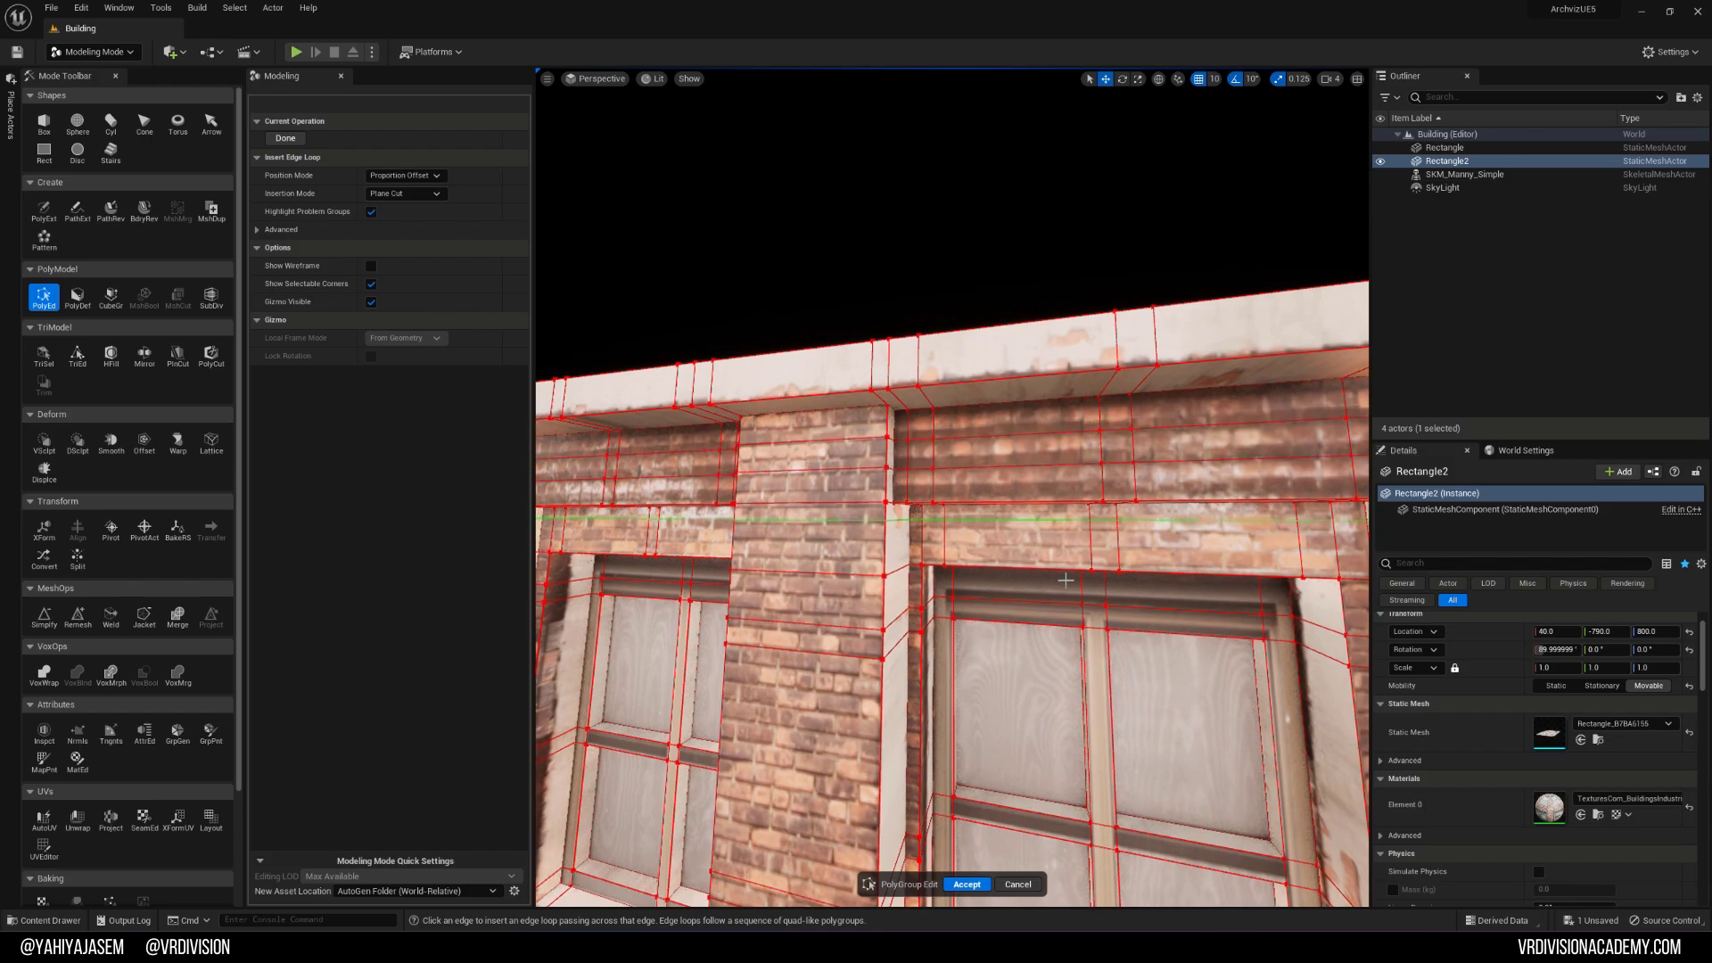
left_click(968, 885)
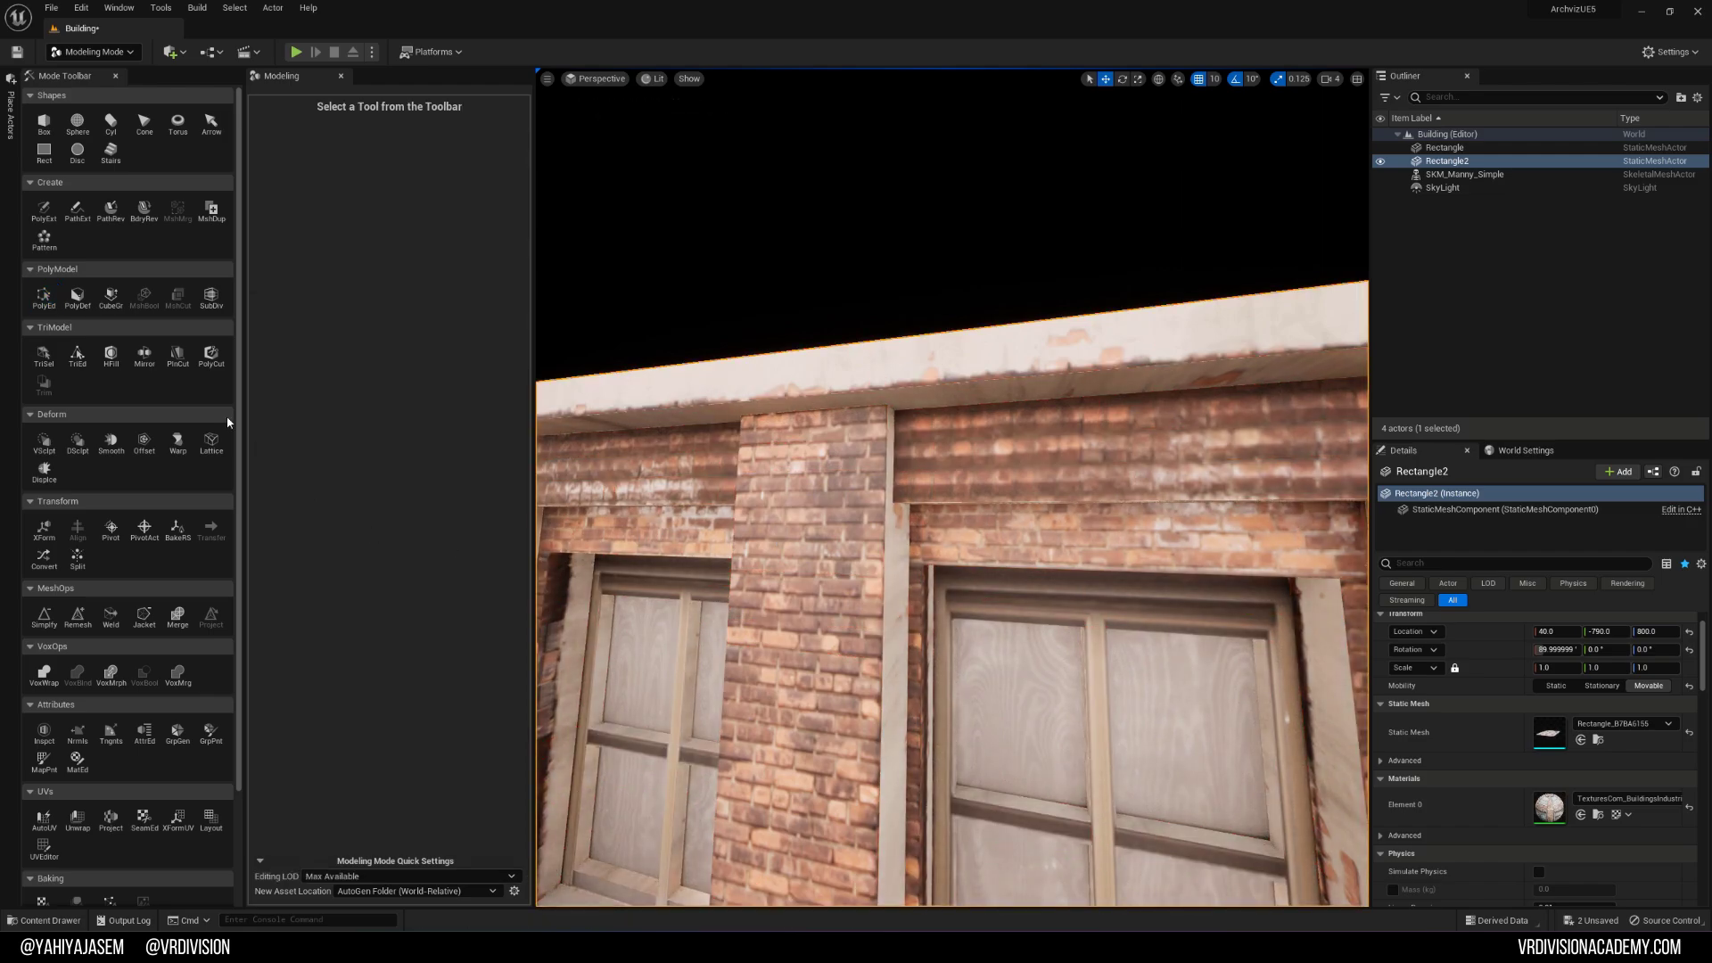
Step: Select all three rows of the recessed brick bands above the three top-row windows and extrude them slightly outward
left_click(51, 310)
right_click_drag(1012, 540, 1034, 513)
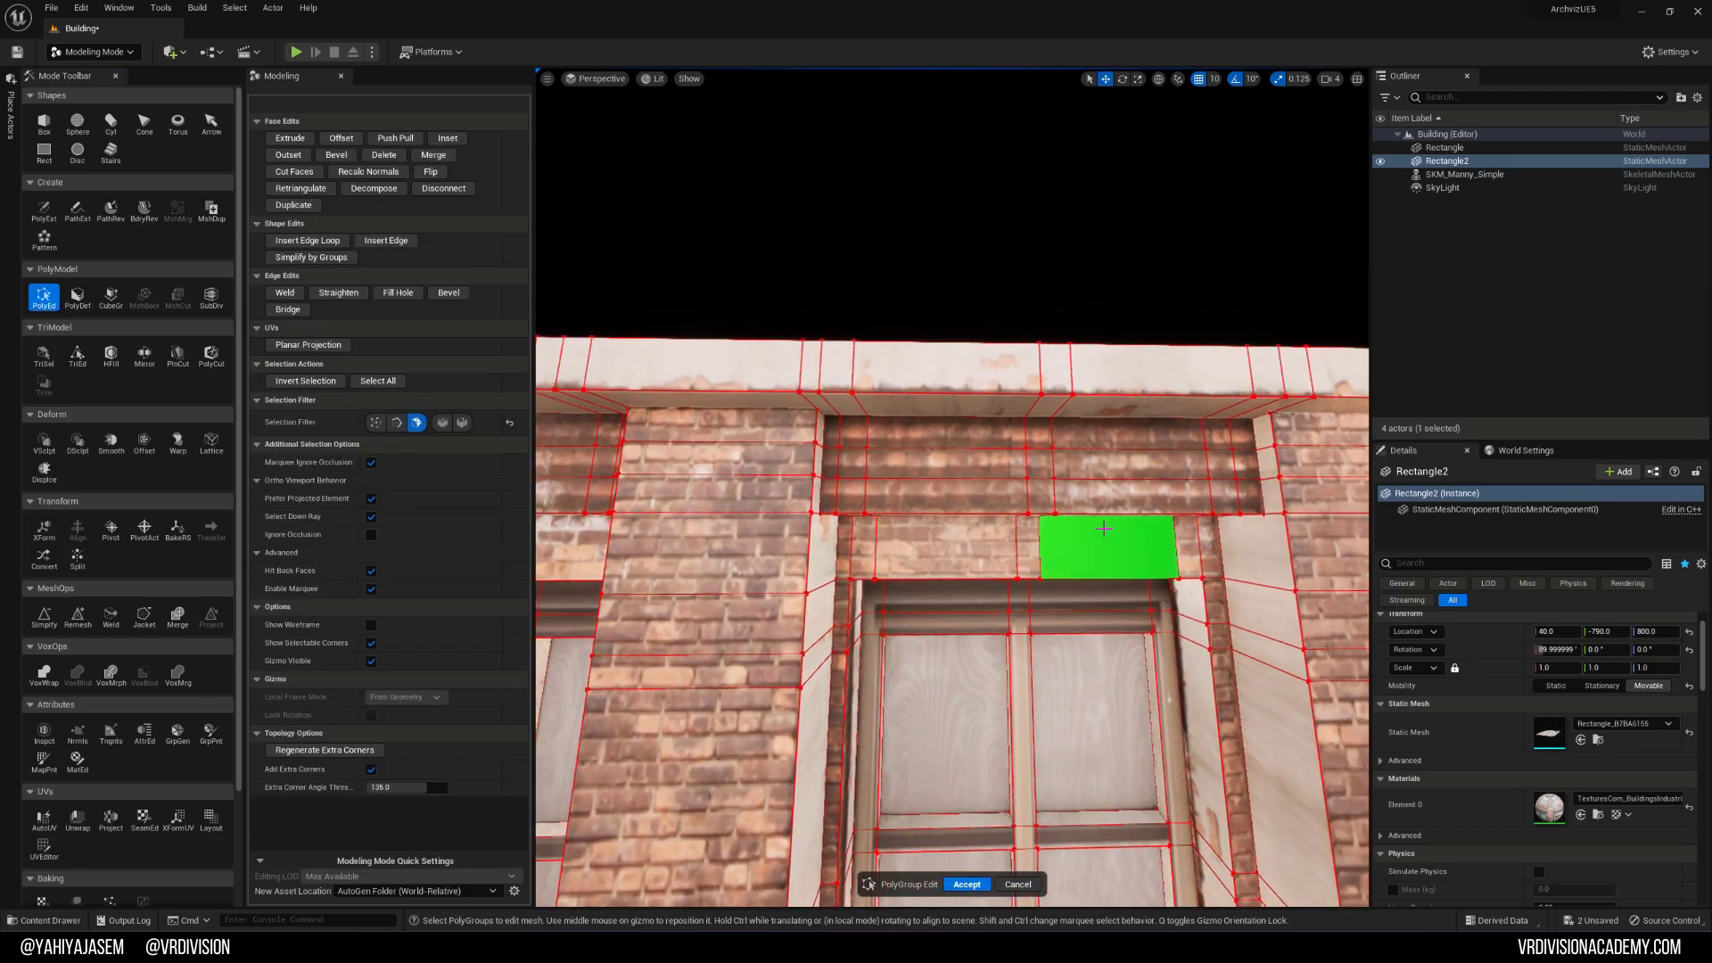
key("alt+shift+k")
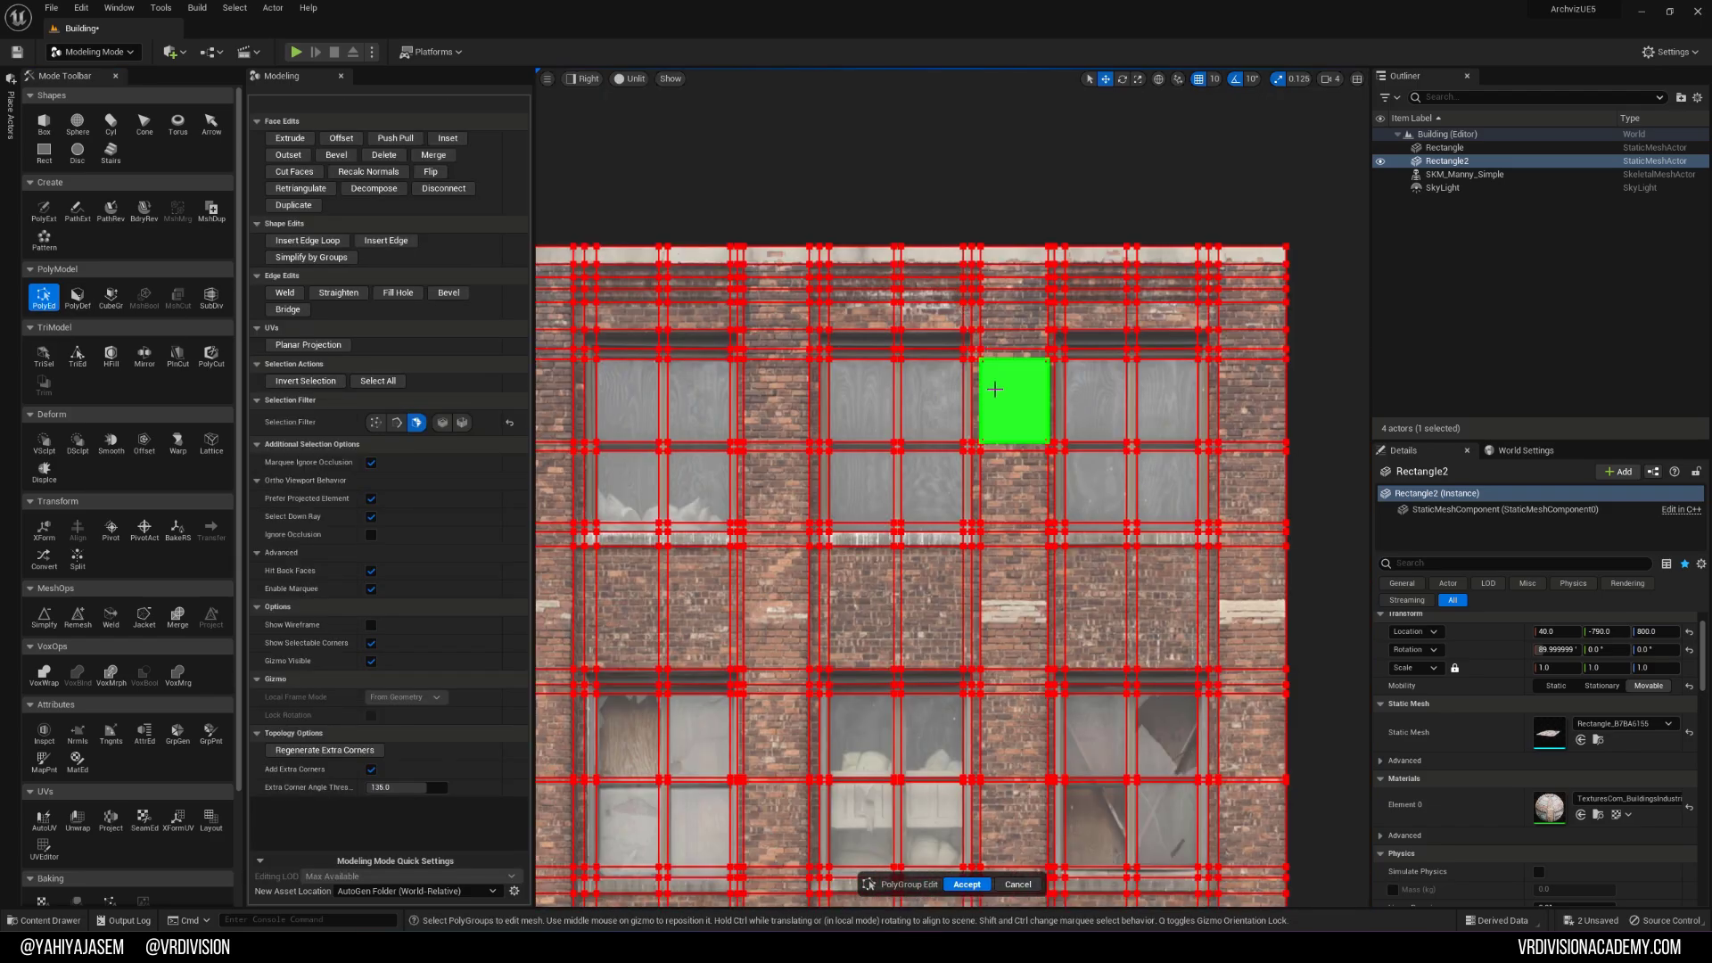
scroll(993, 394, "down", 5)
left_click_drag(1240, 254, 1028, 284)
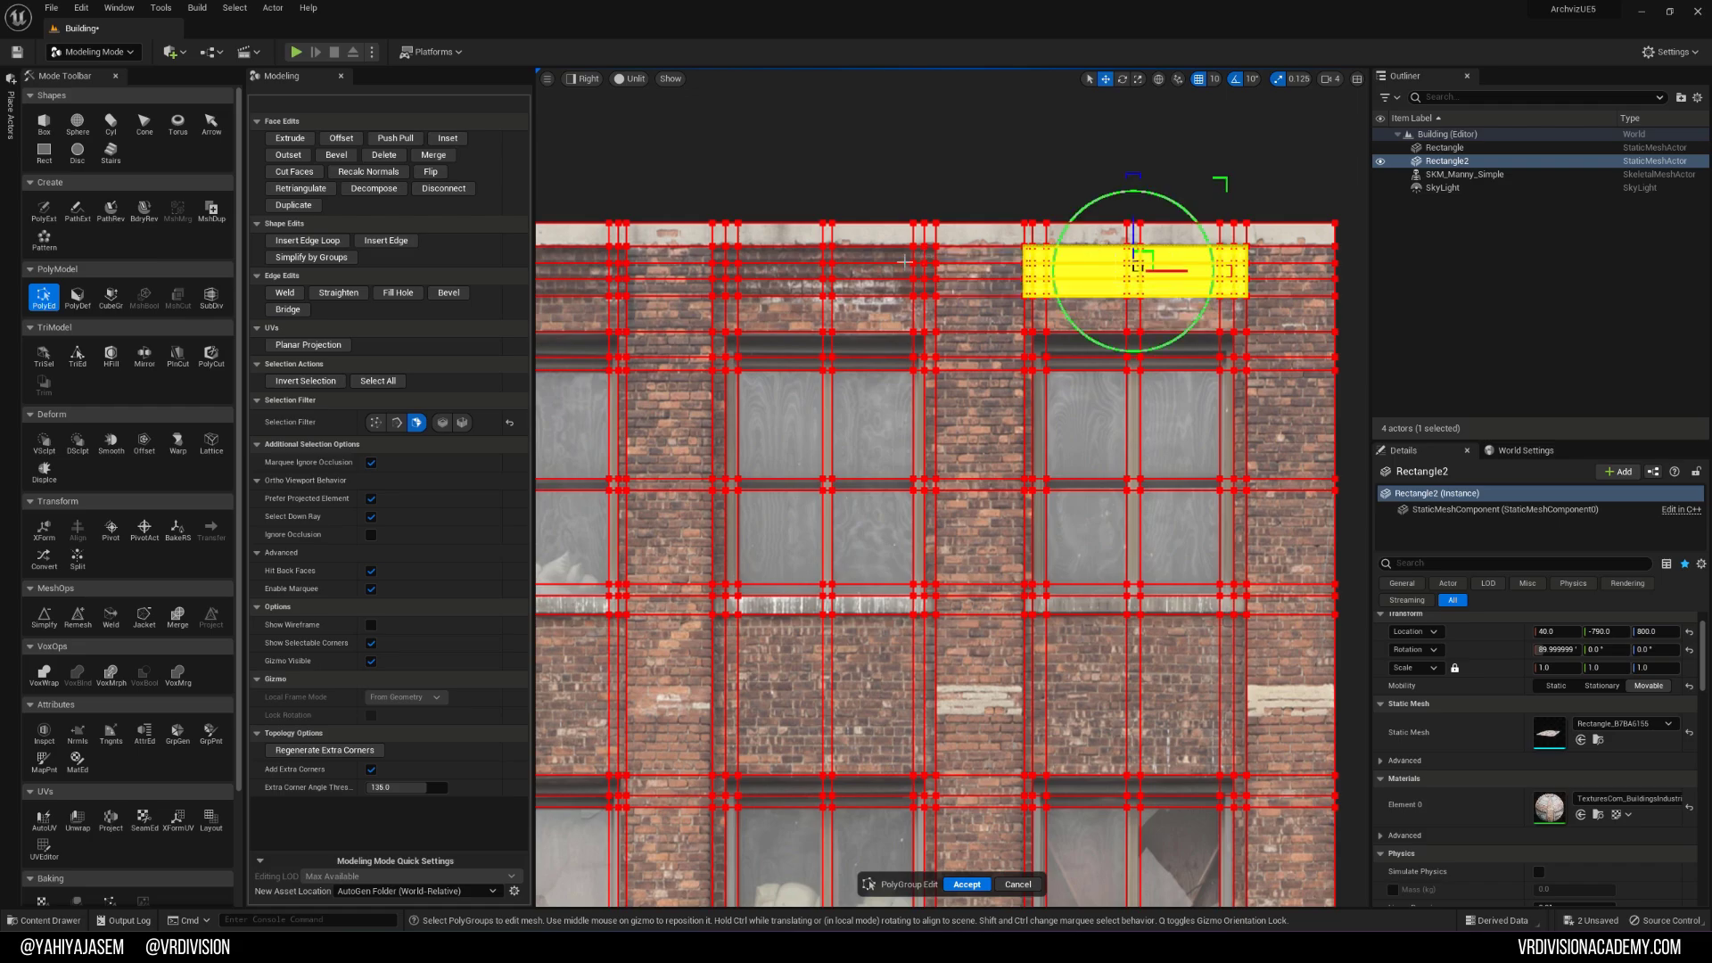
left_click_drag(904, 261, 718, 288, "shift")
right_click_drag(660, 281, 982, 298)
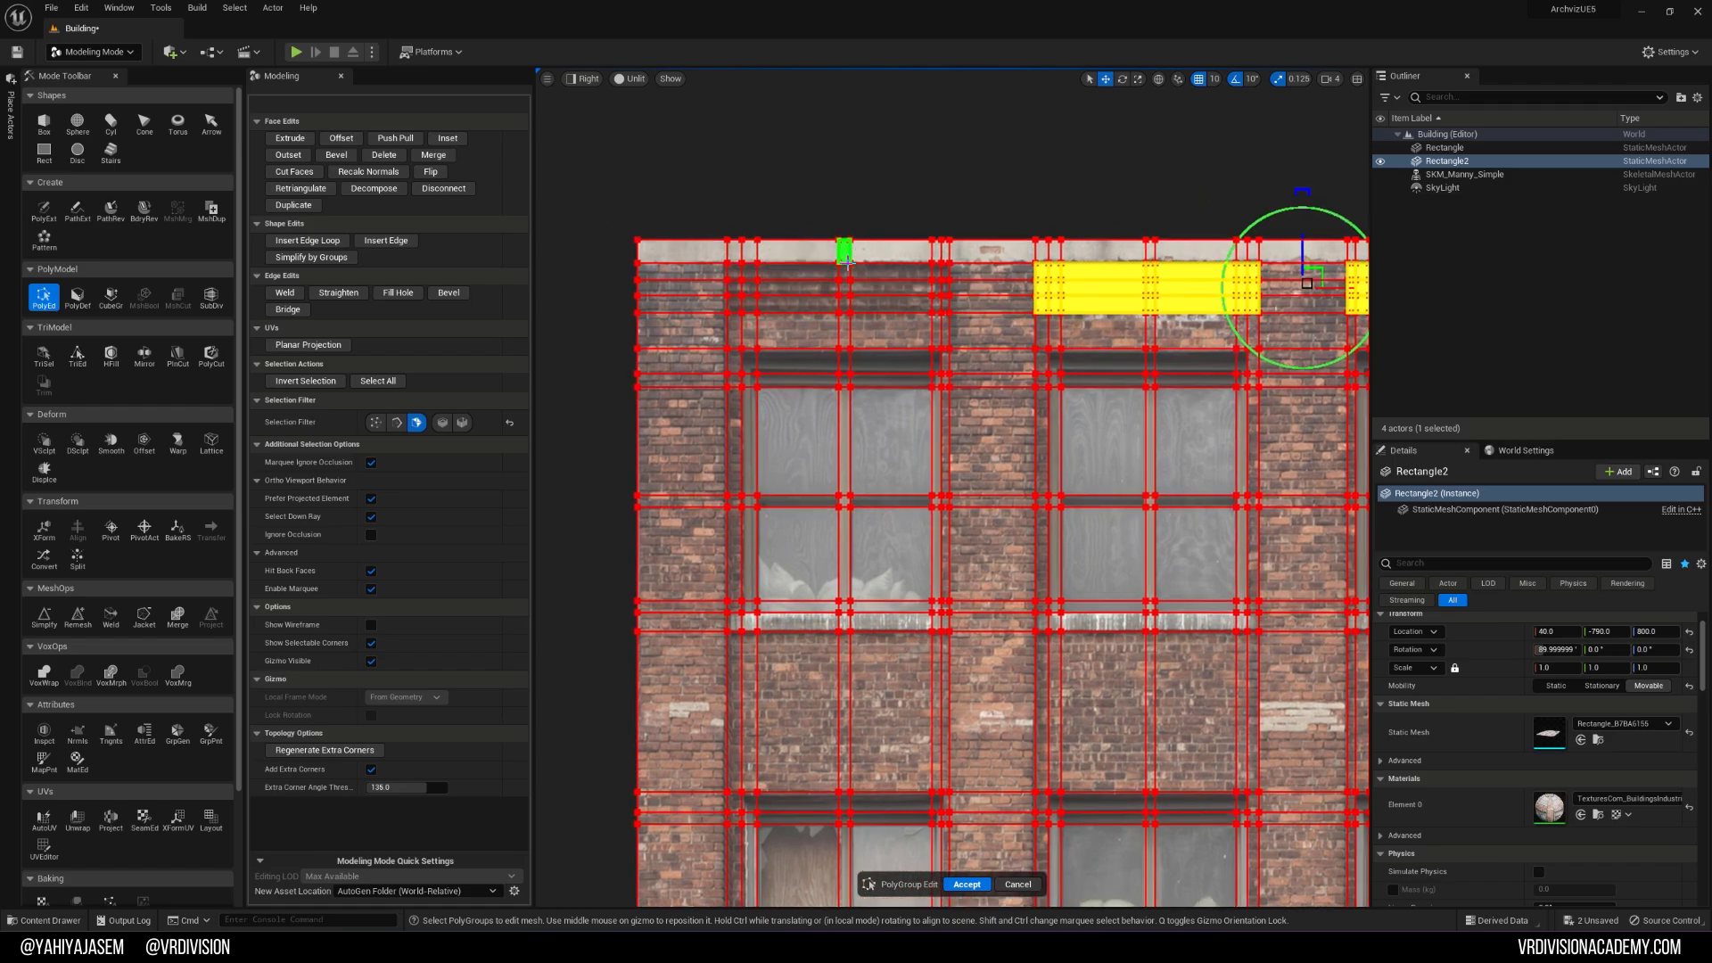
left_click_drag(936, 272, 737, 302, "shift")
key("alt+g")
right_click_drag(843, 290, 918, 406)
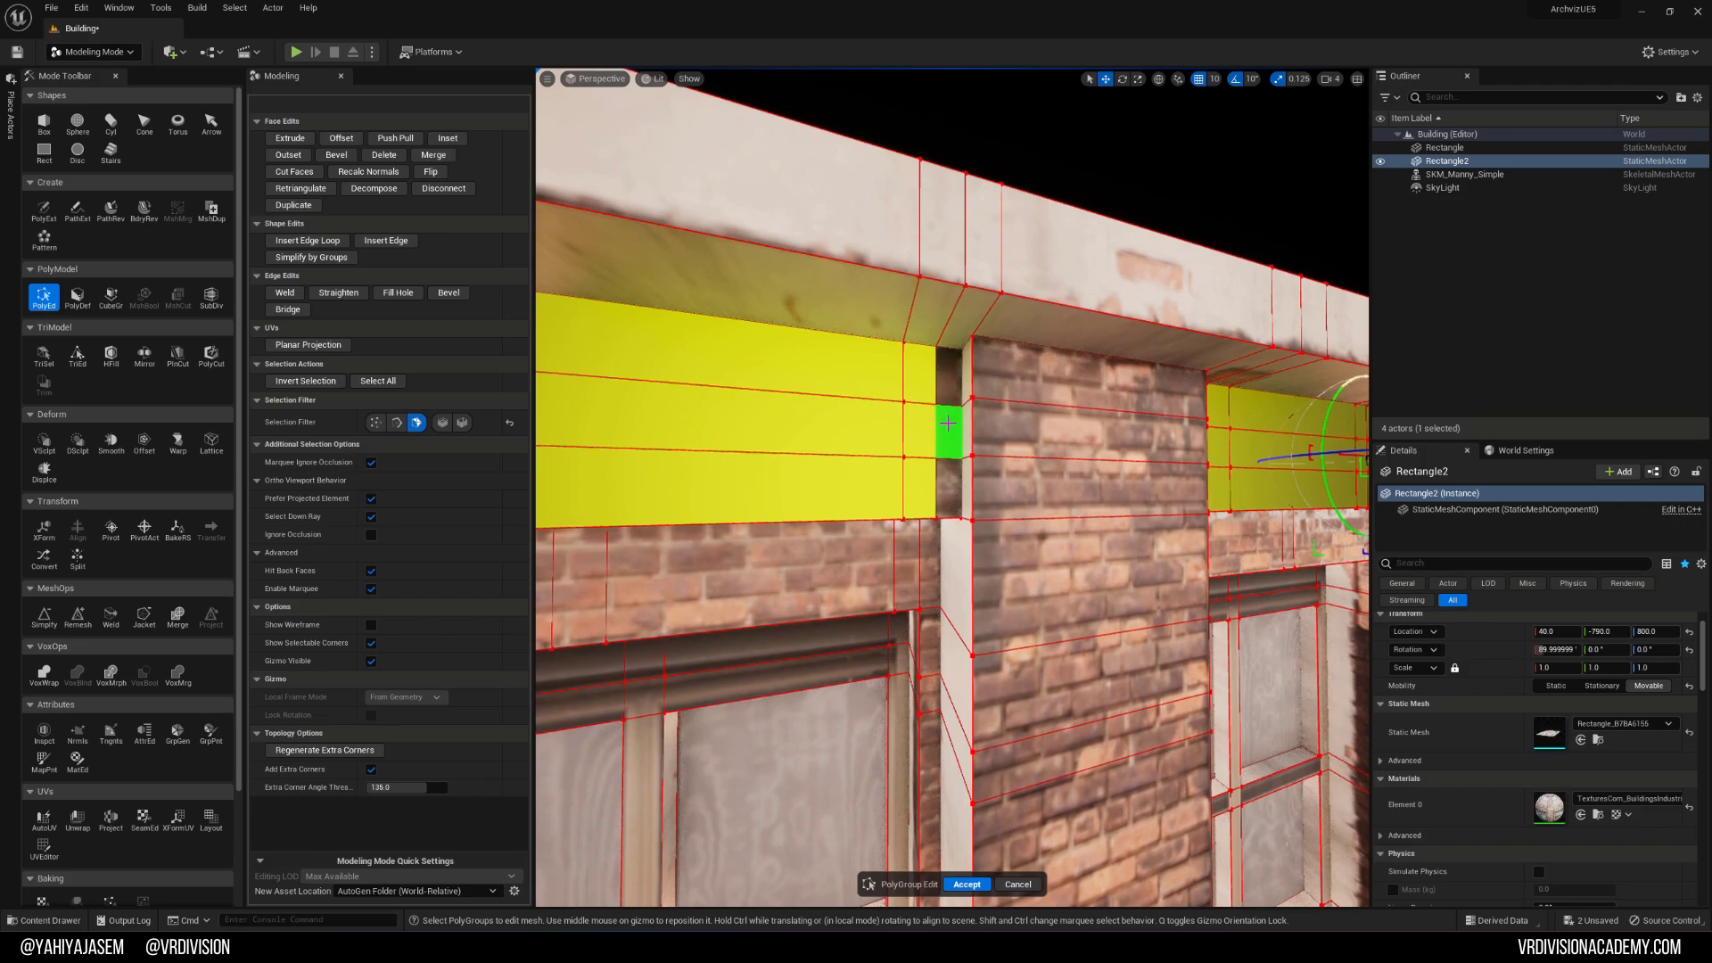
left_click(941, 469, "shift")
right_click_drag(942, 469, 865, 496)
Step: Deselect the lowest row of the three brick bands and extrude the remaining two rows slightly outward along the selection normal
middle_click_drag(703, 236, 700, 233, "ctrl")
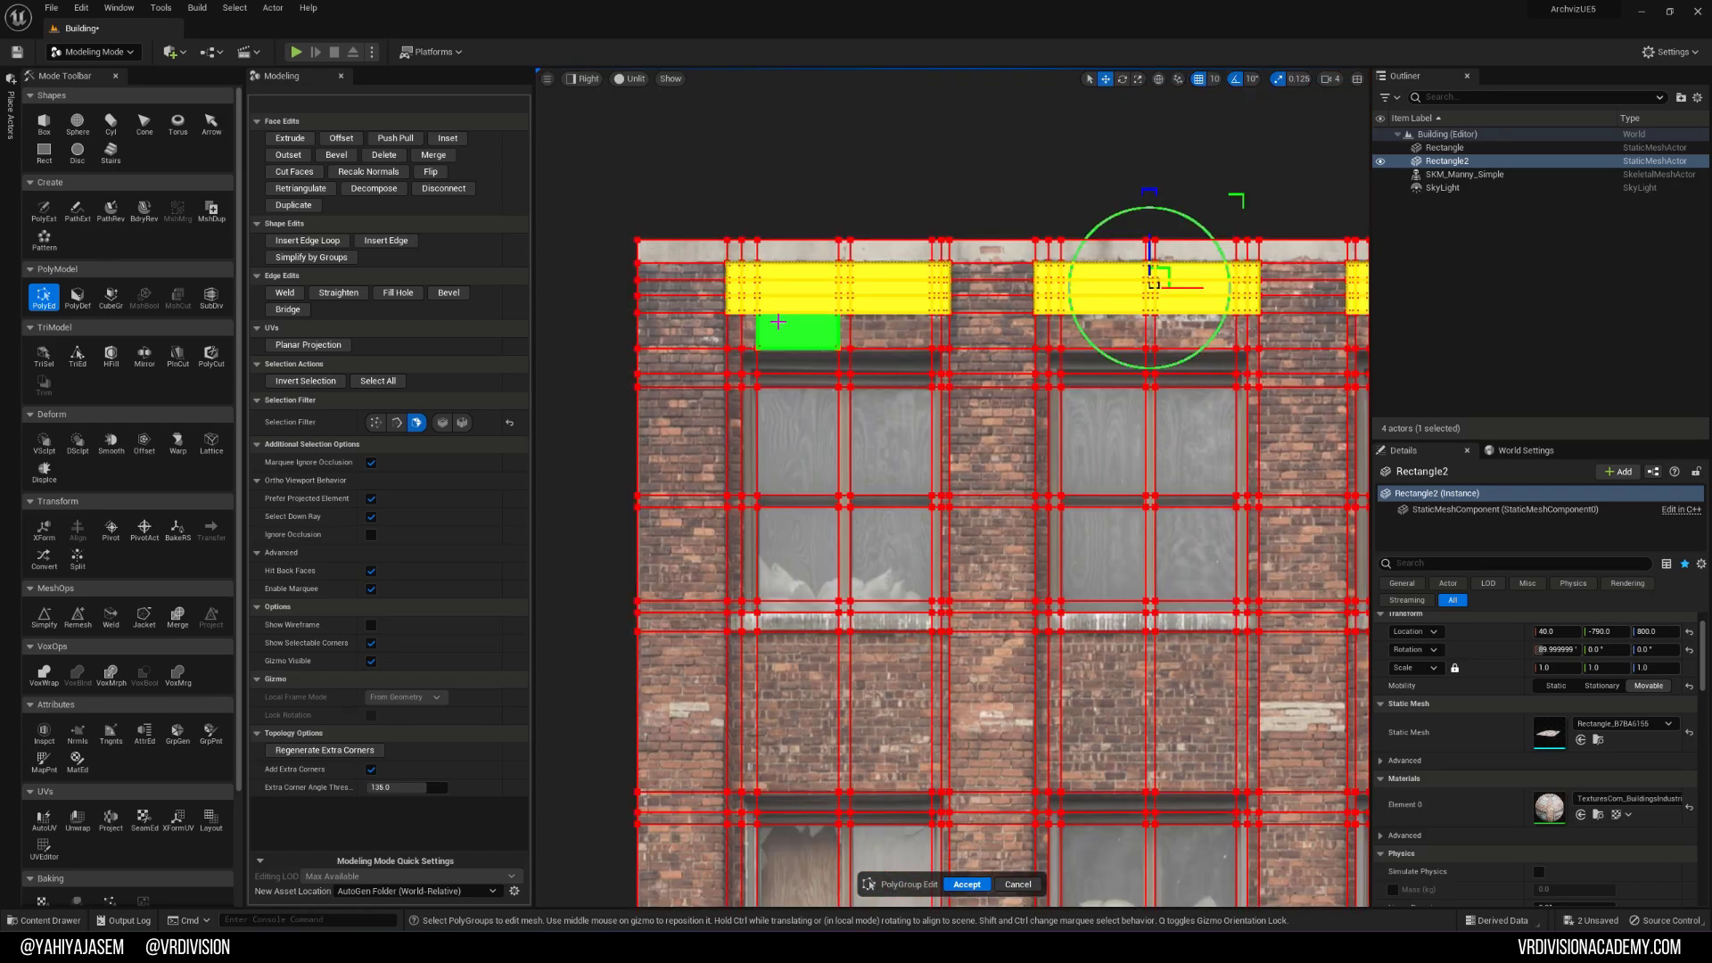
right_click_drag(1106, 357, 1023, 381)
scroll(1186, 360, "down", 2)
right_click_drag(1195, 359, 1024, 360)
scroll(1177, 347, "down", 1)
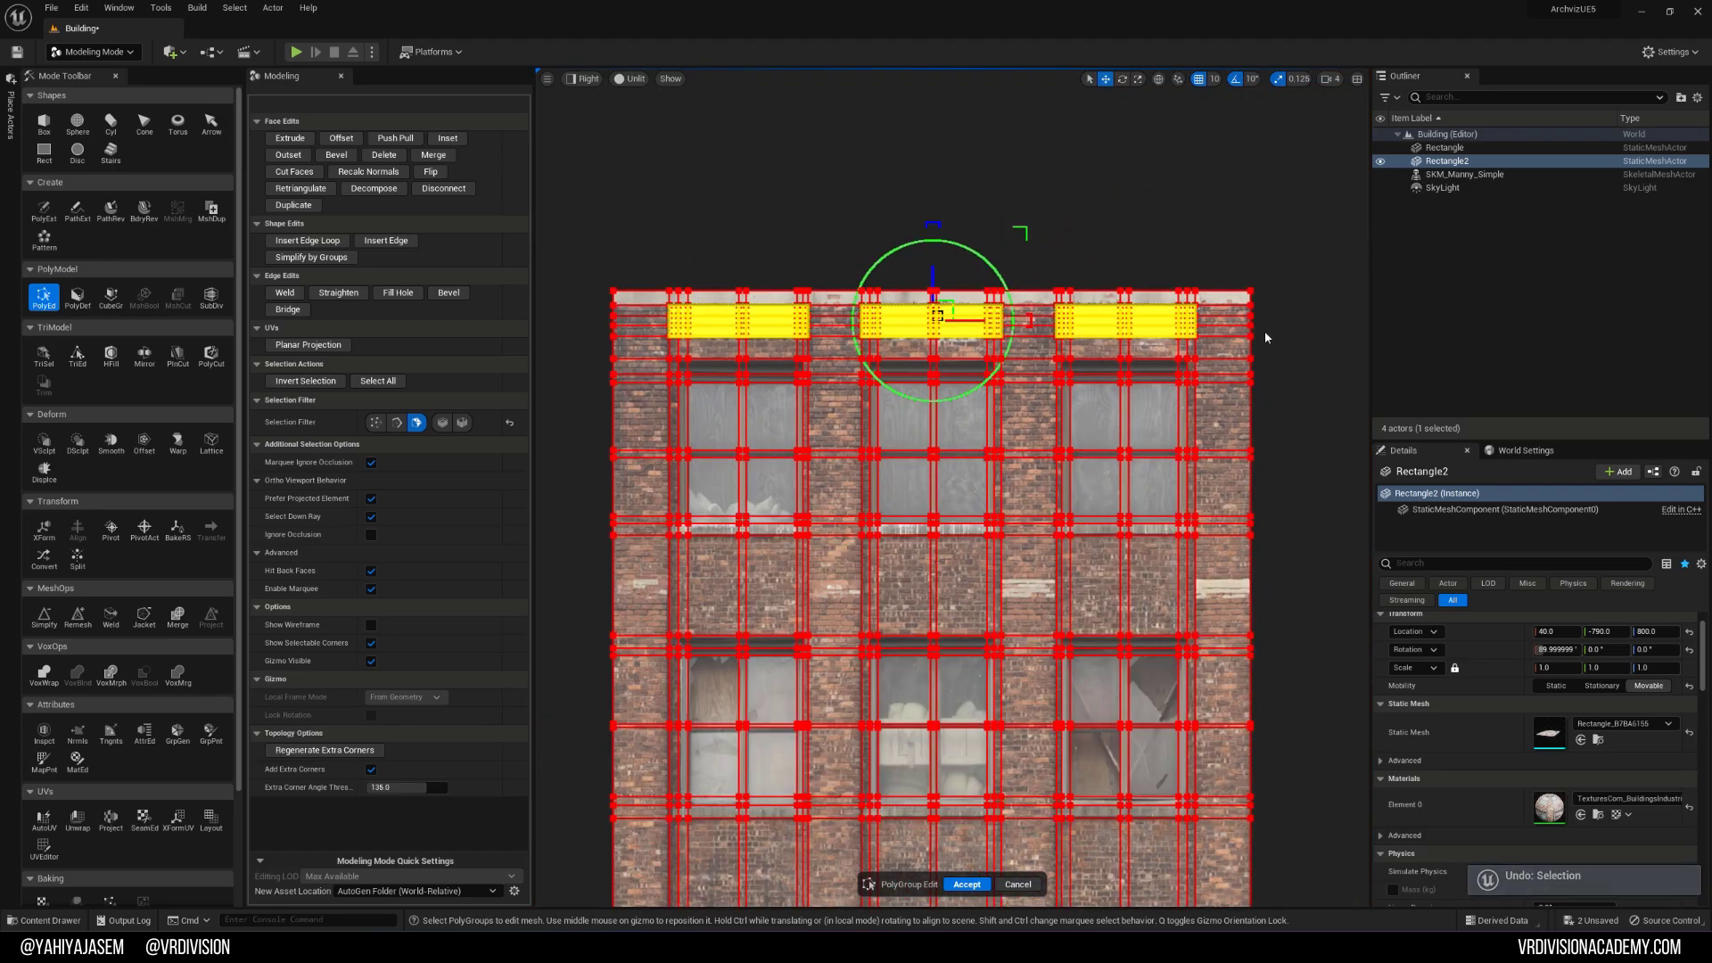
left_click_drag(1277, 332, 735, 363)
left_click_drag(571, 370, 1045, 352)
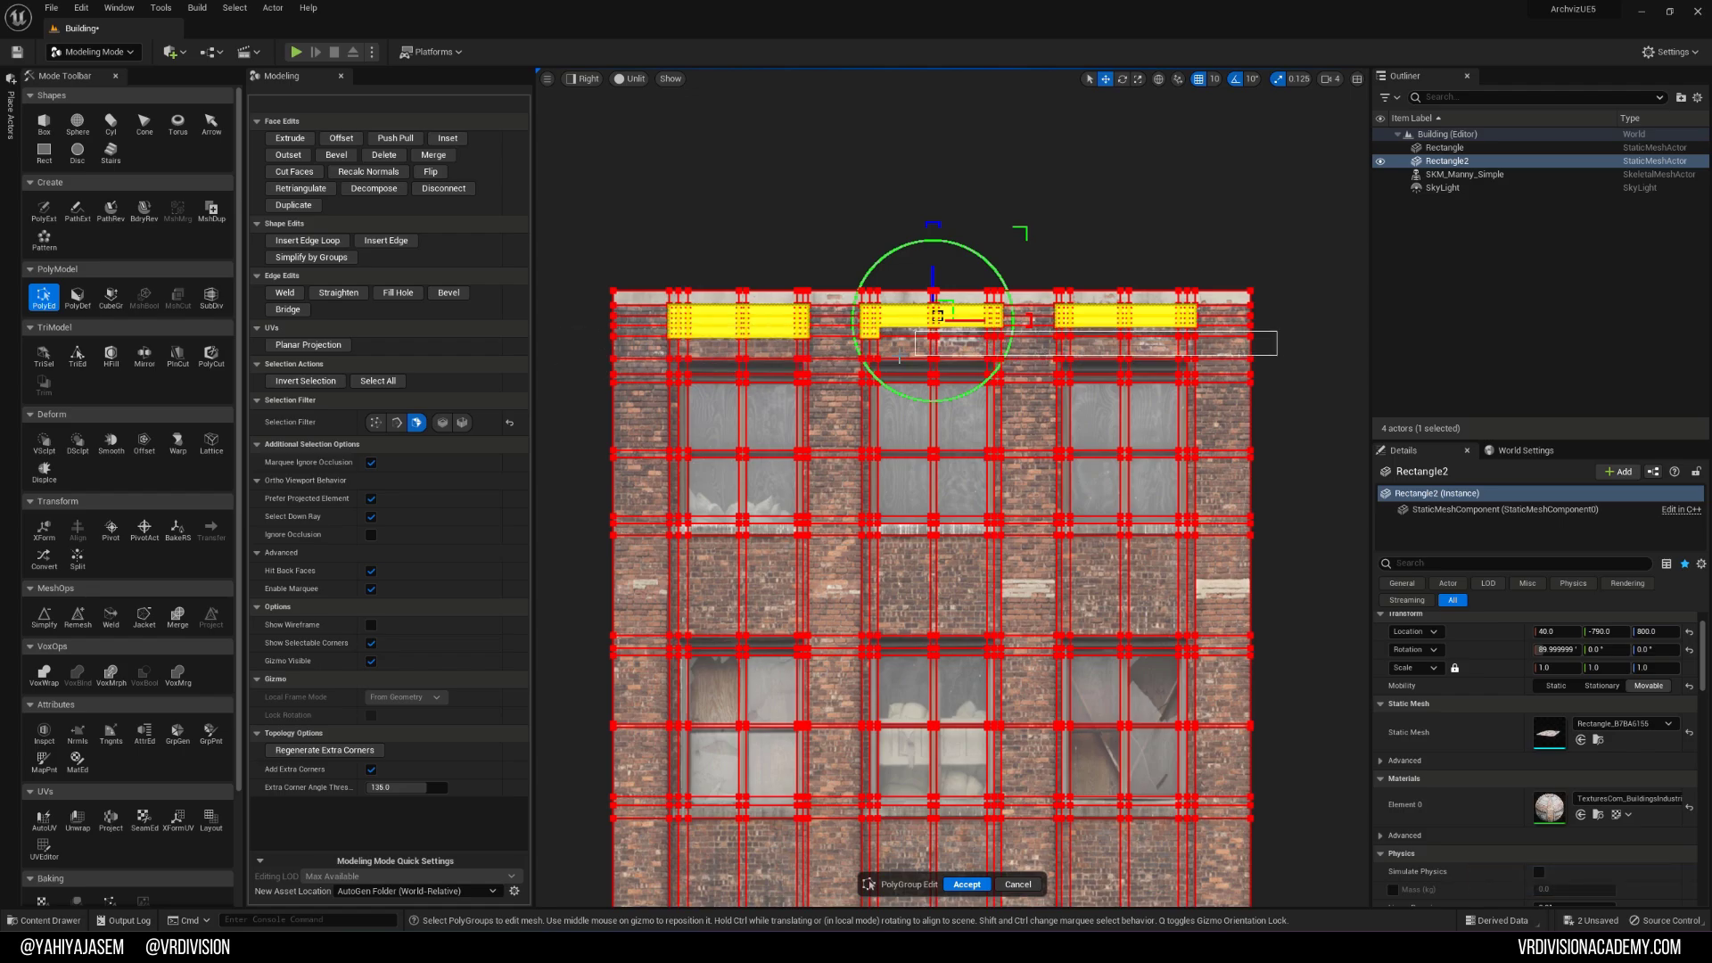
left_click_drag(608, 349, 602, 344)
scroll(678, 316, "up", 3)
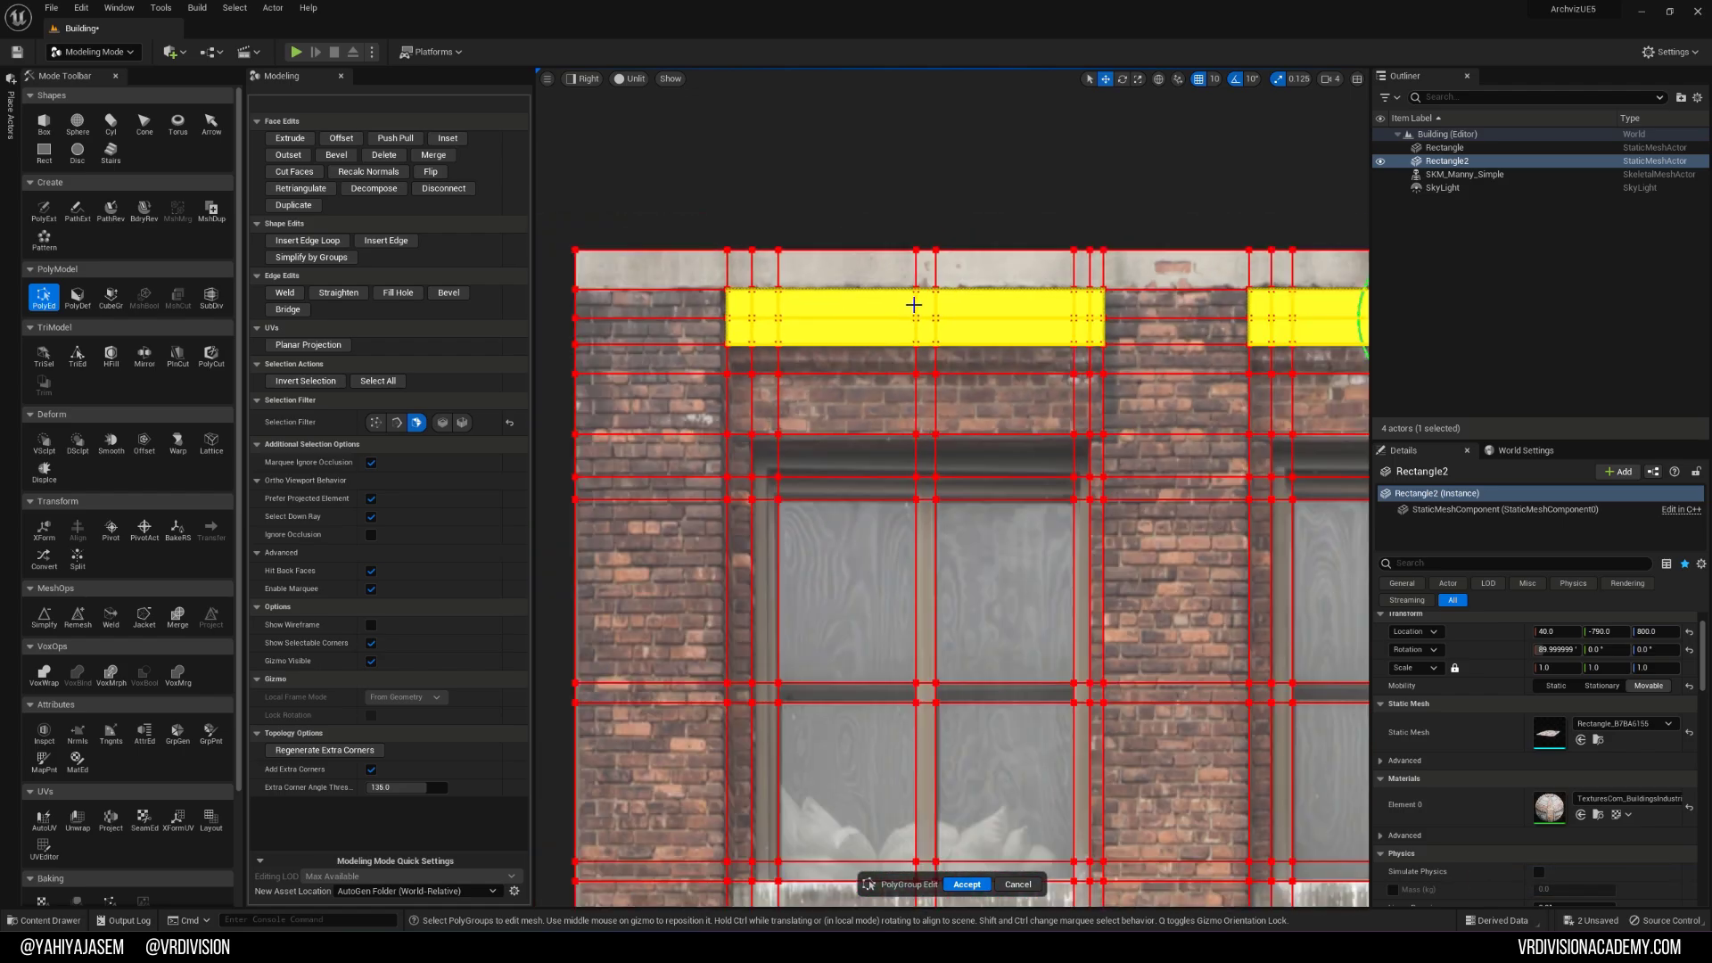
middle_click_drag(1106, 260, 768, 431)
right_click_drag(987, 329, 1115, 325)
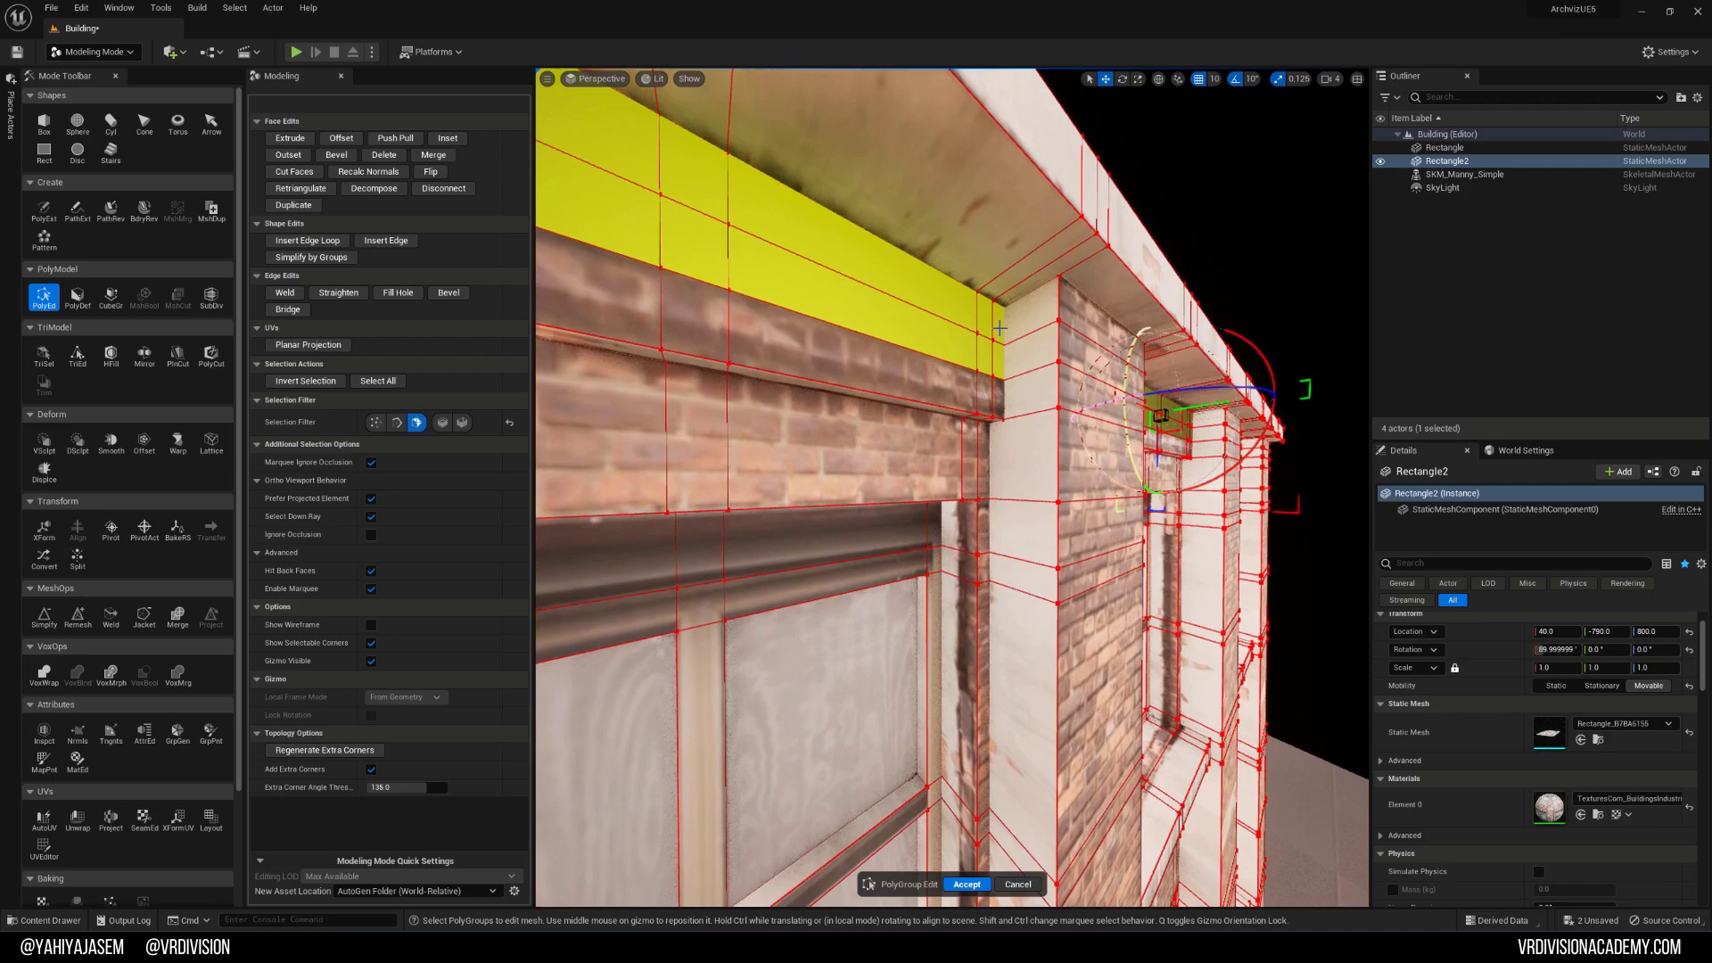
left_click(290, 139)
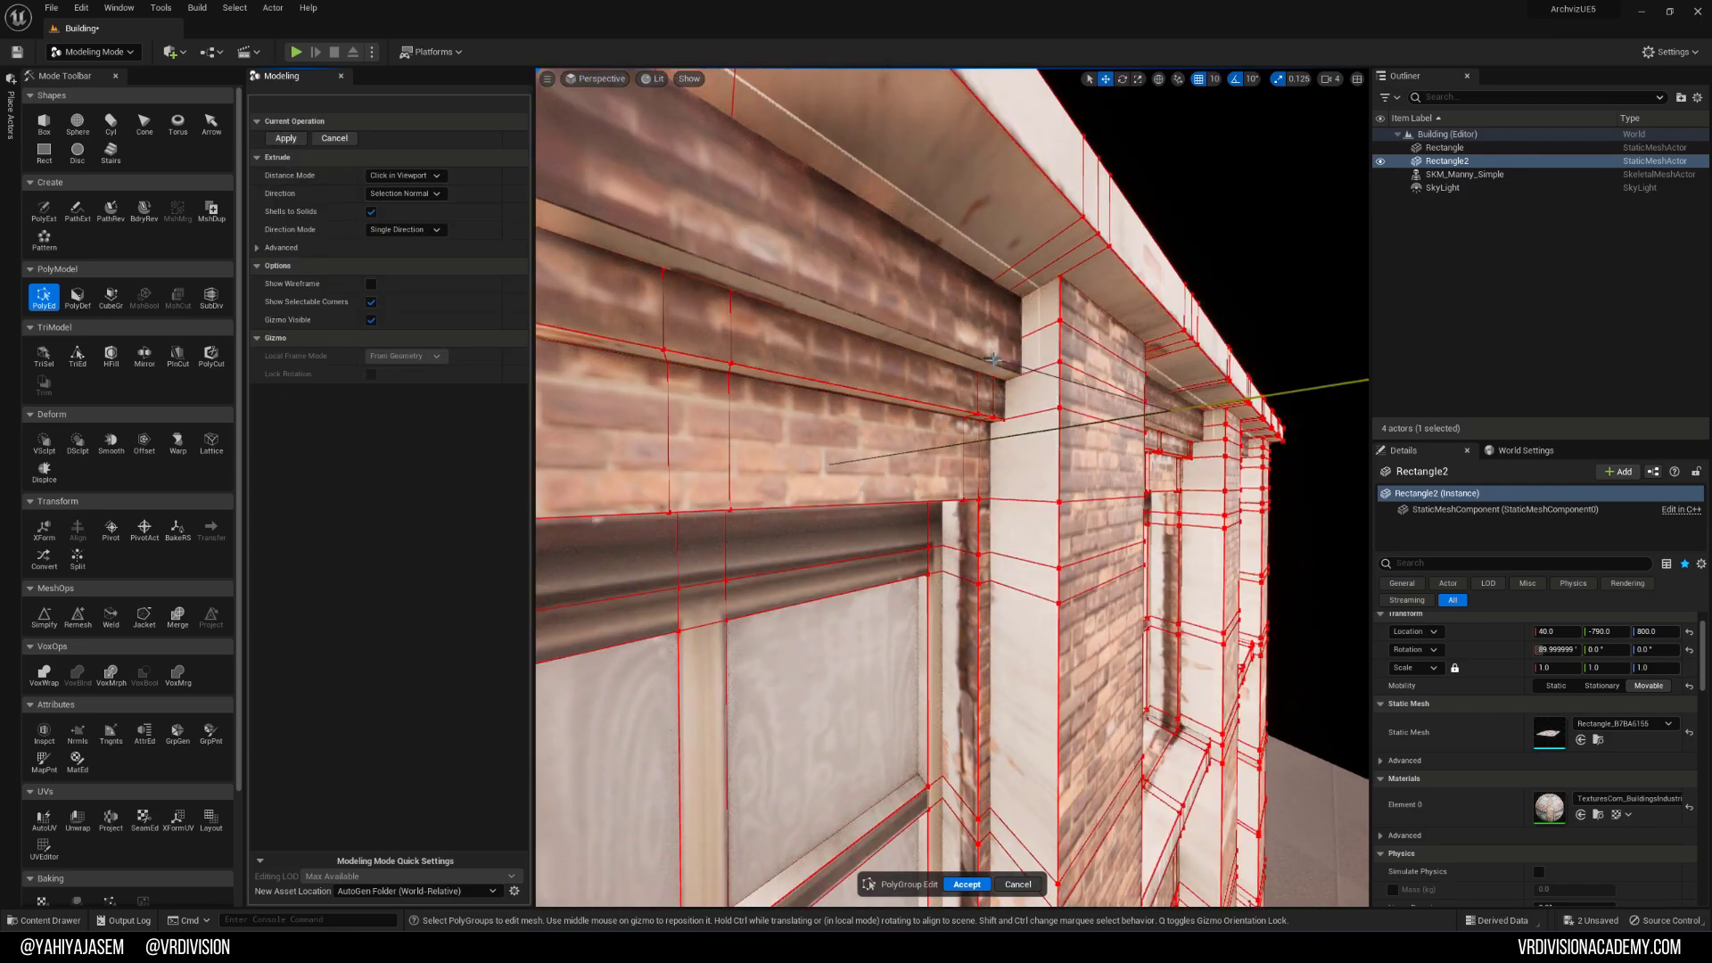
left_click(990, 361)
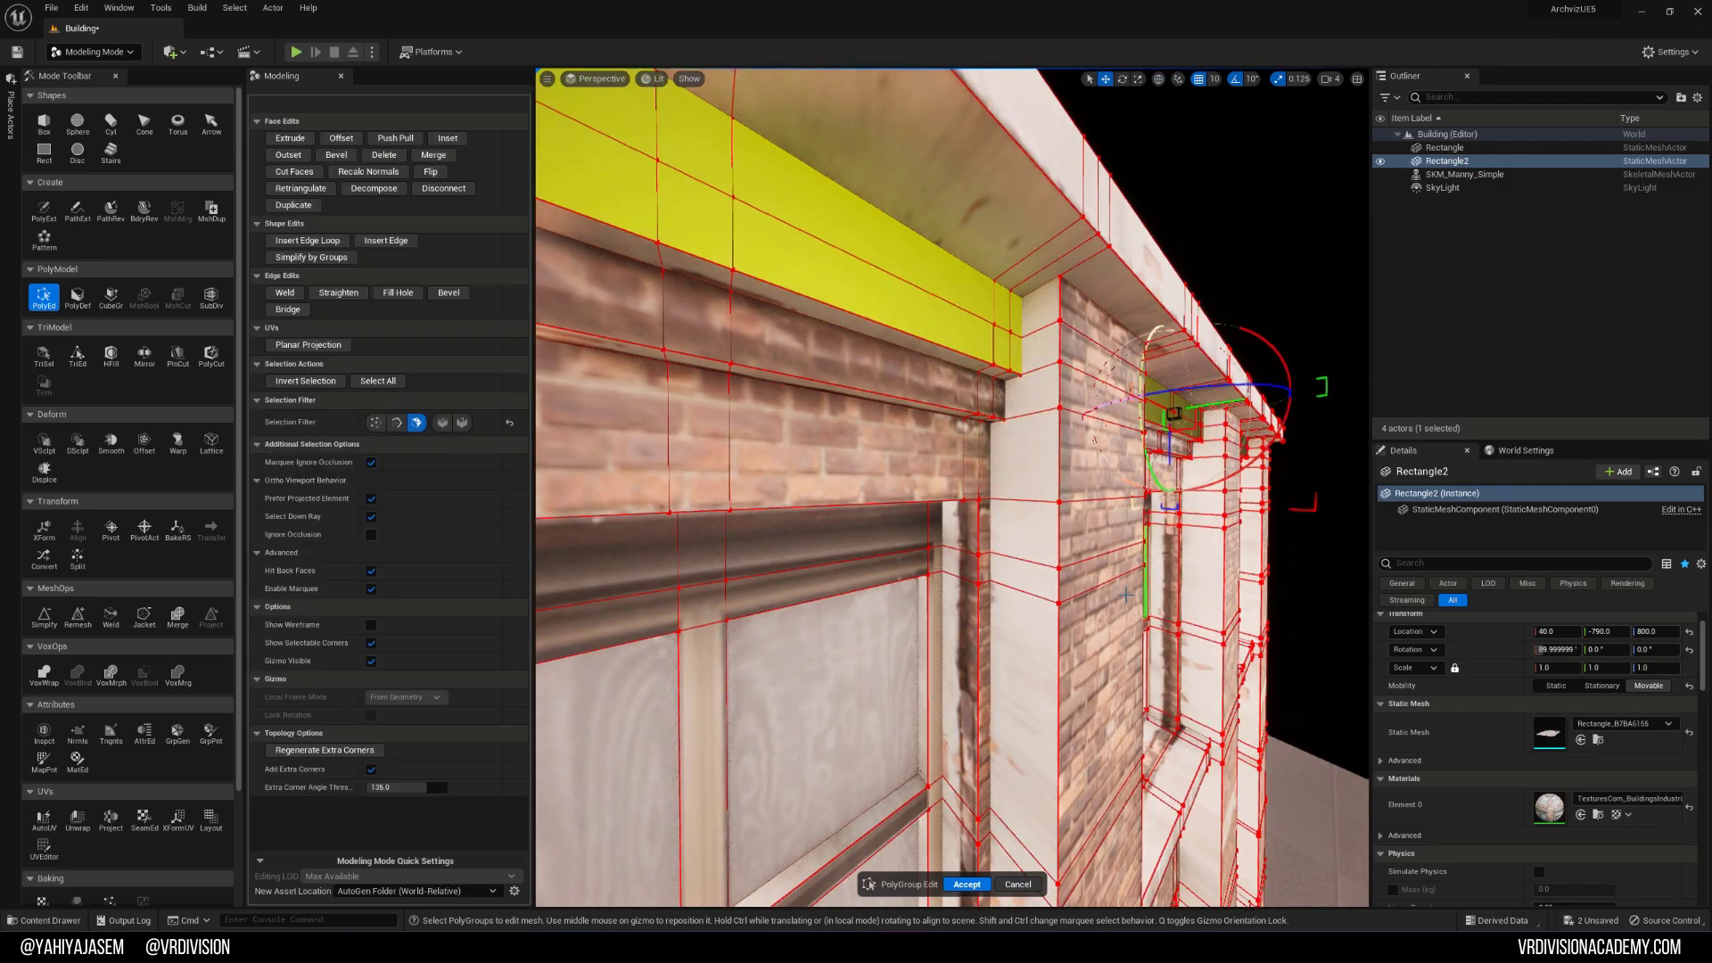
Step: Keep only the uppermost row of the three brick bands selected and extrude it slightly outward along the selection normal
key("alt+shift+k")
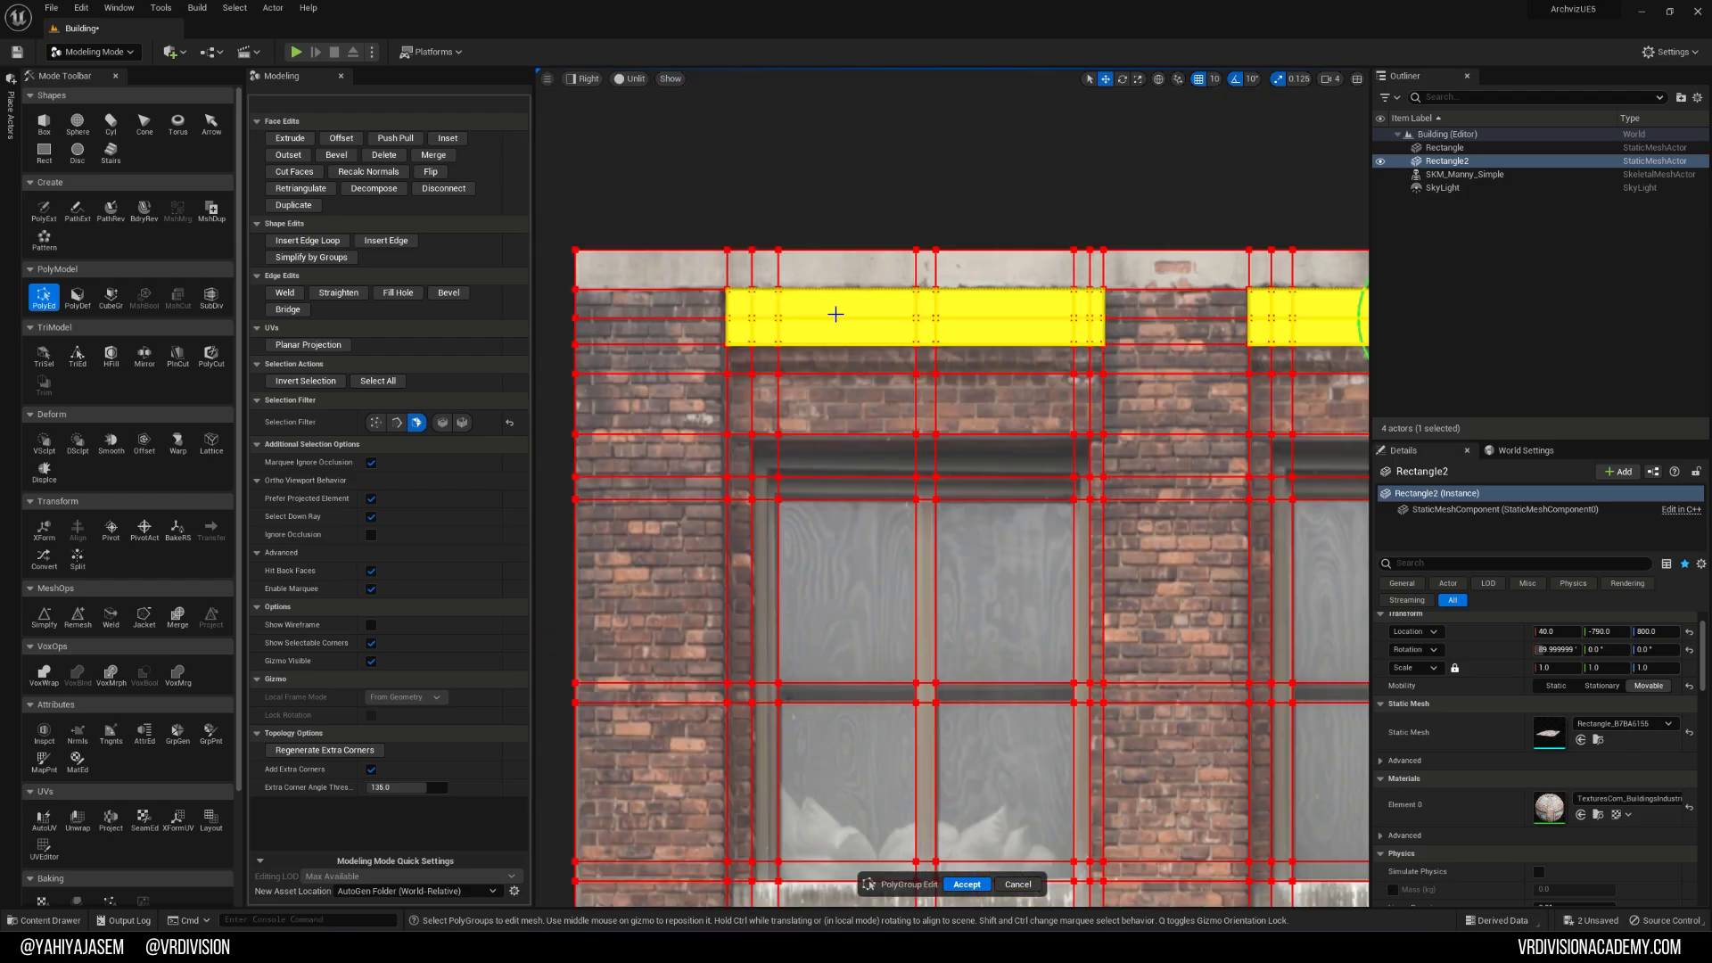
scroll(1044, 367, "down", 5)
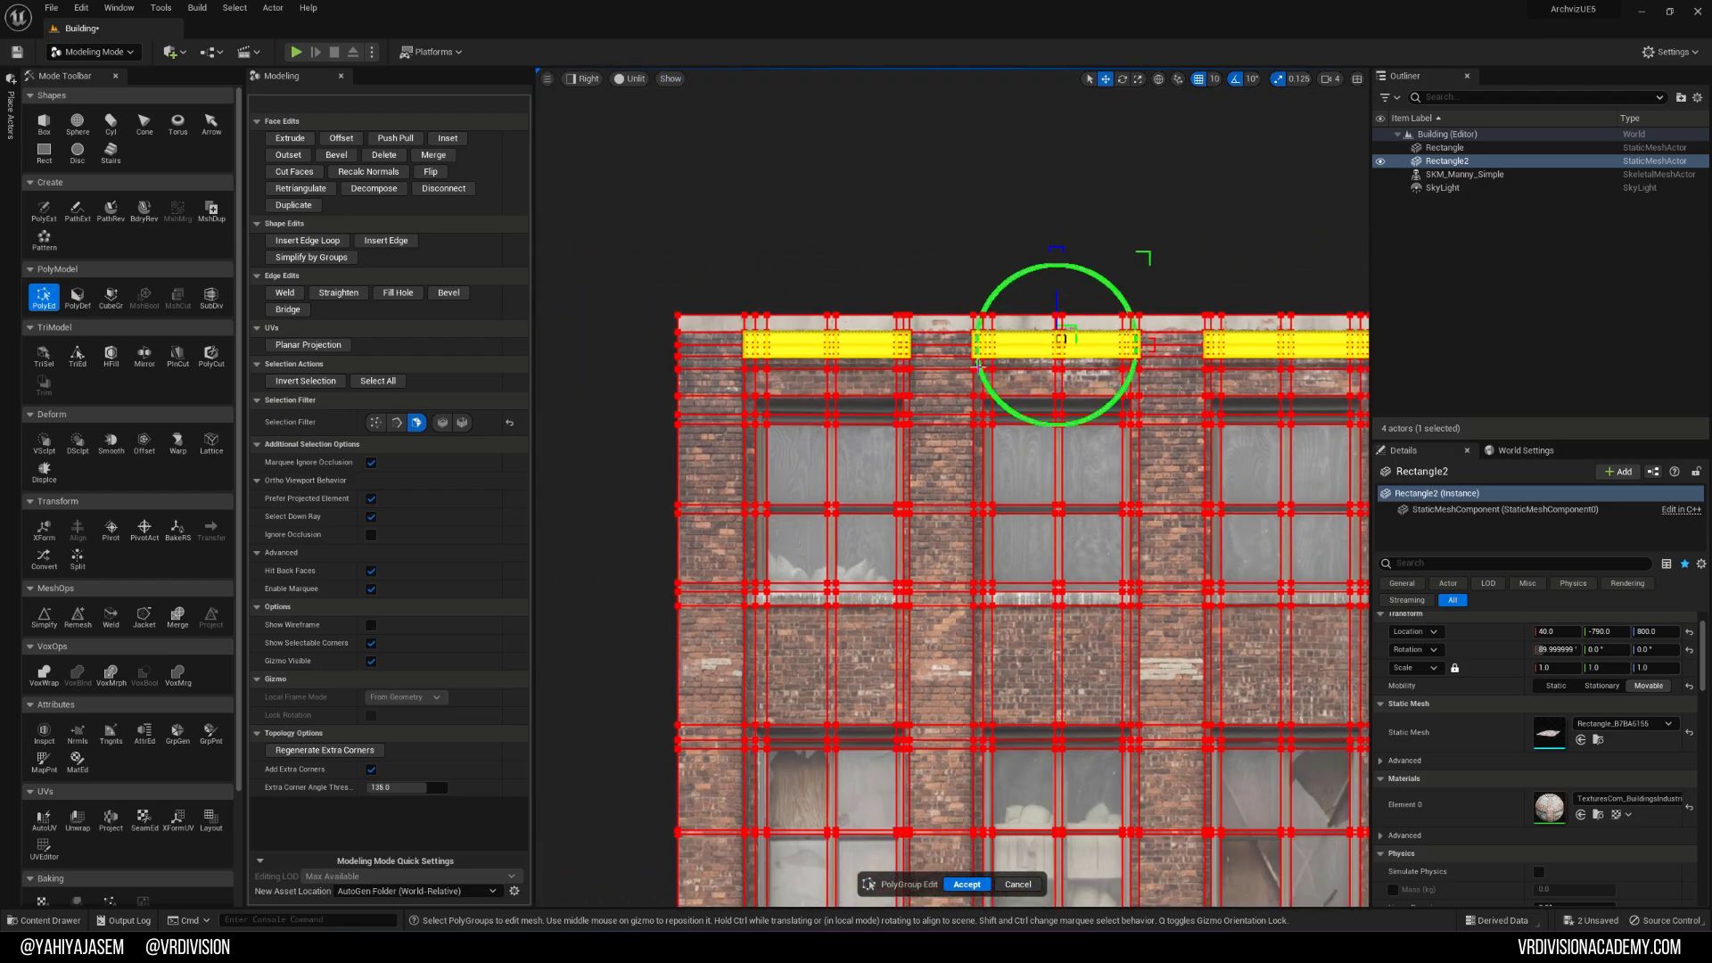
left_click_drag(605, 357, 1358, 440, "ctrl")
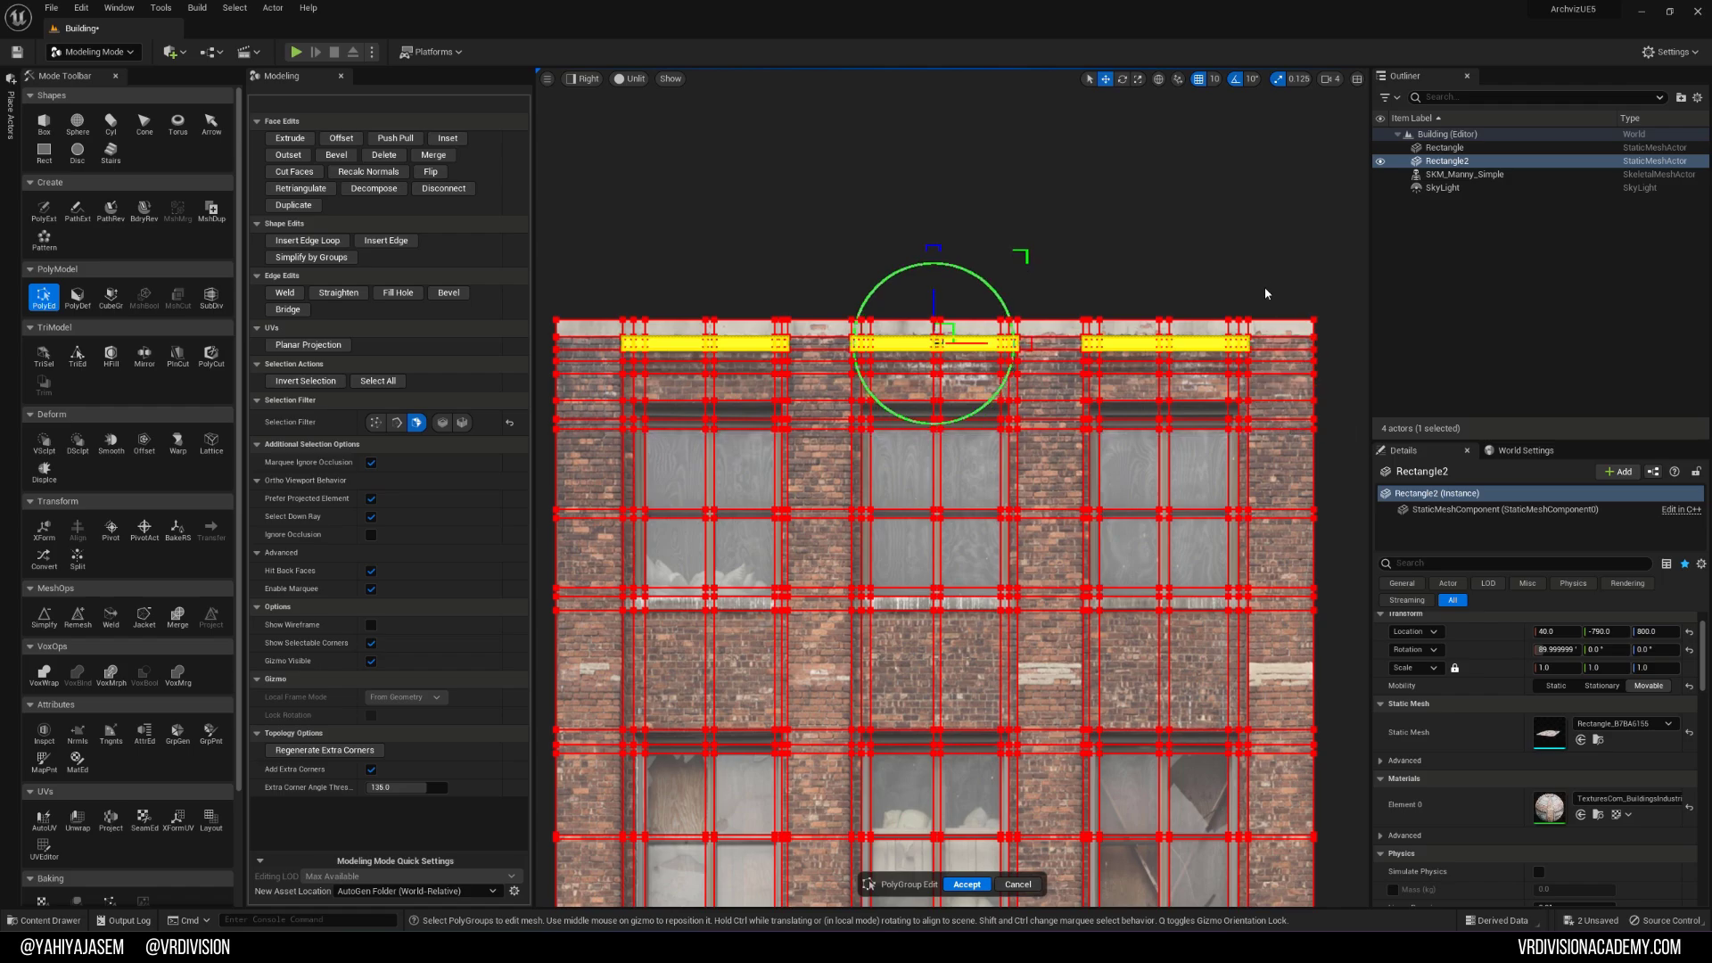
middle_click_drag(958, 493, 951, 497, "ctrl")
right_click_drag(1023, 459, 1070, 427)
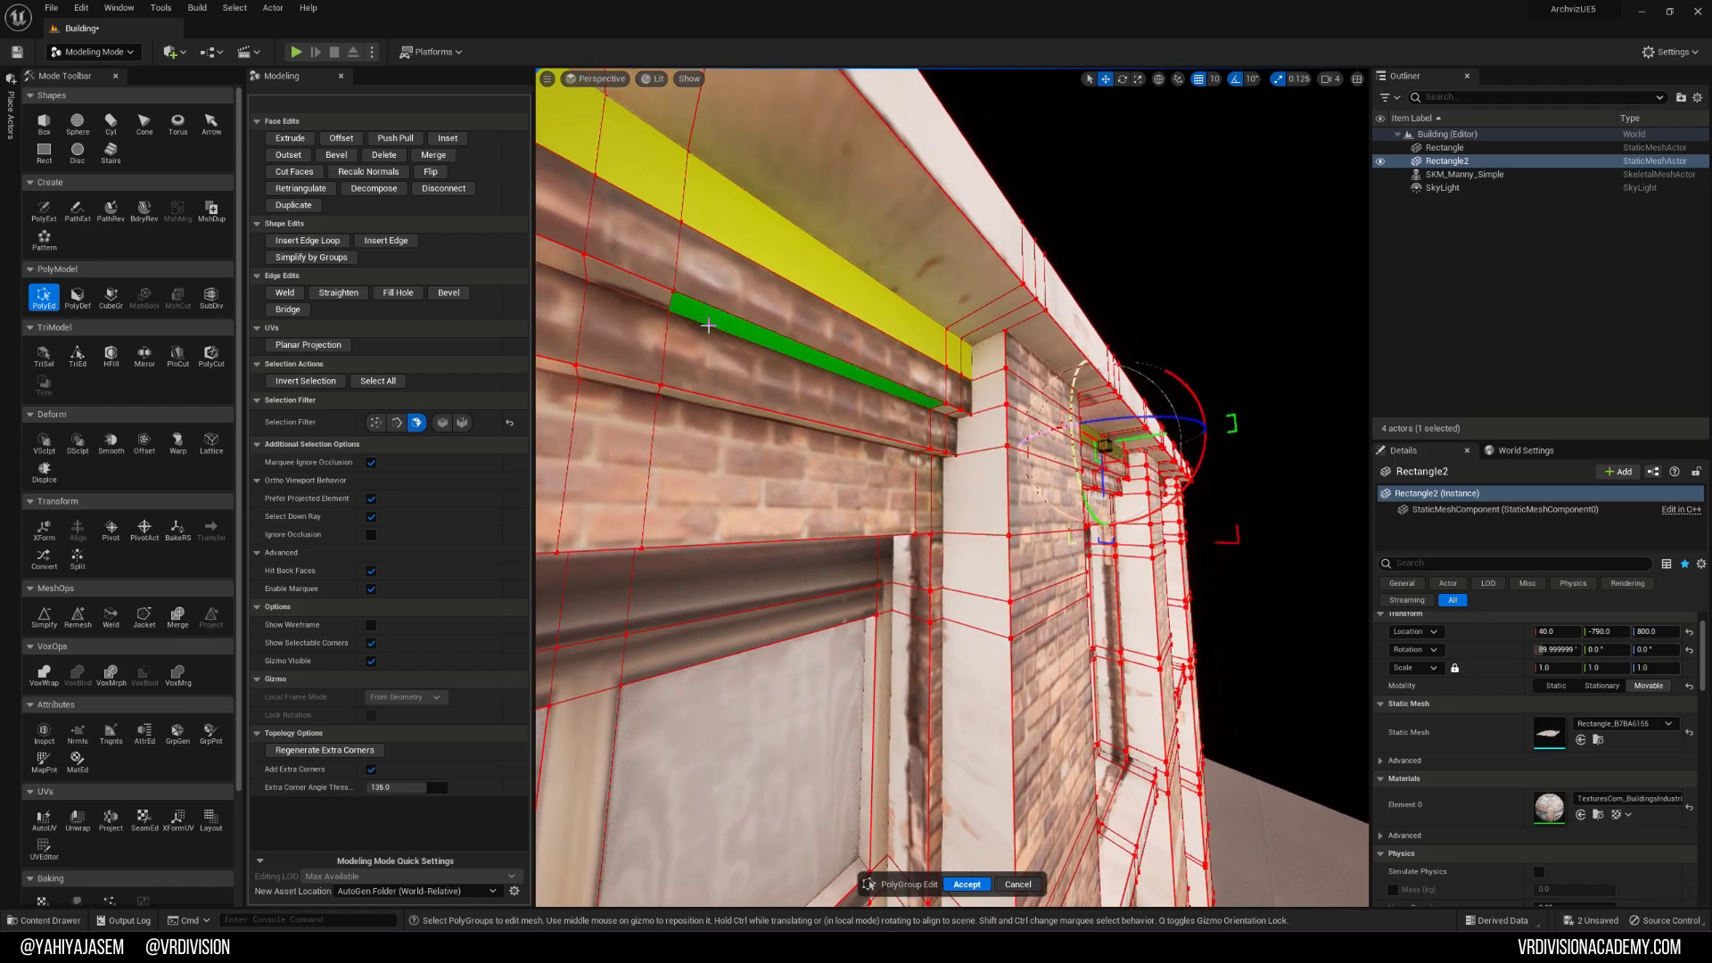
left_click(298, 139)
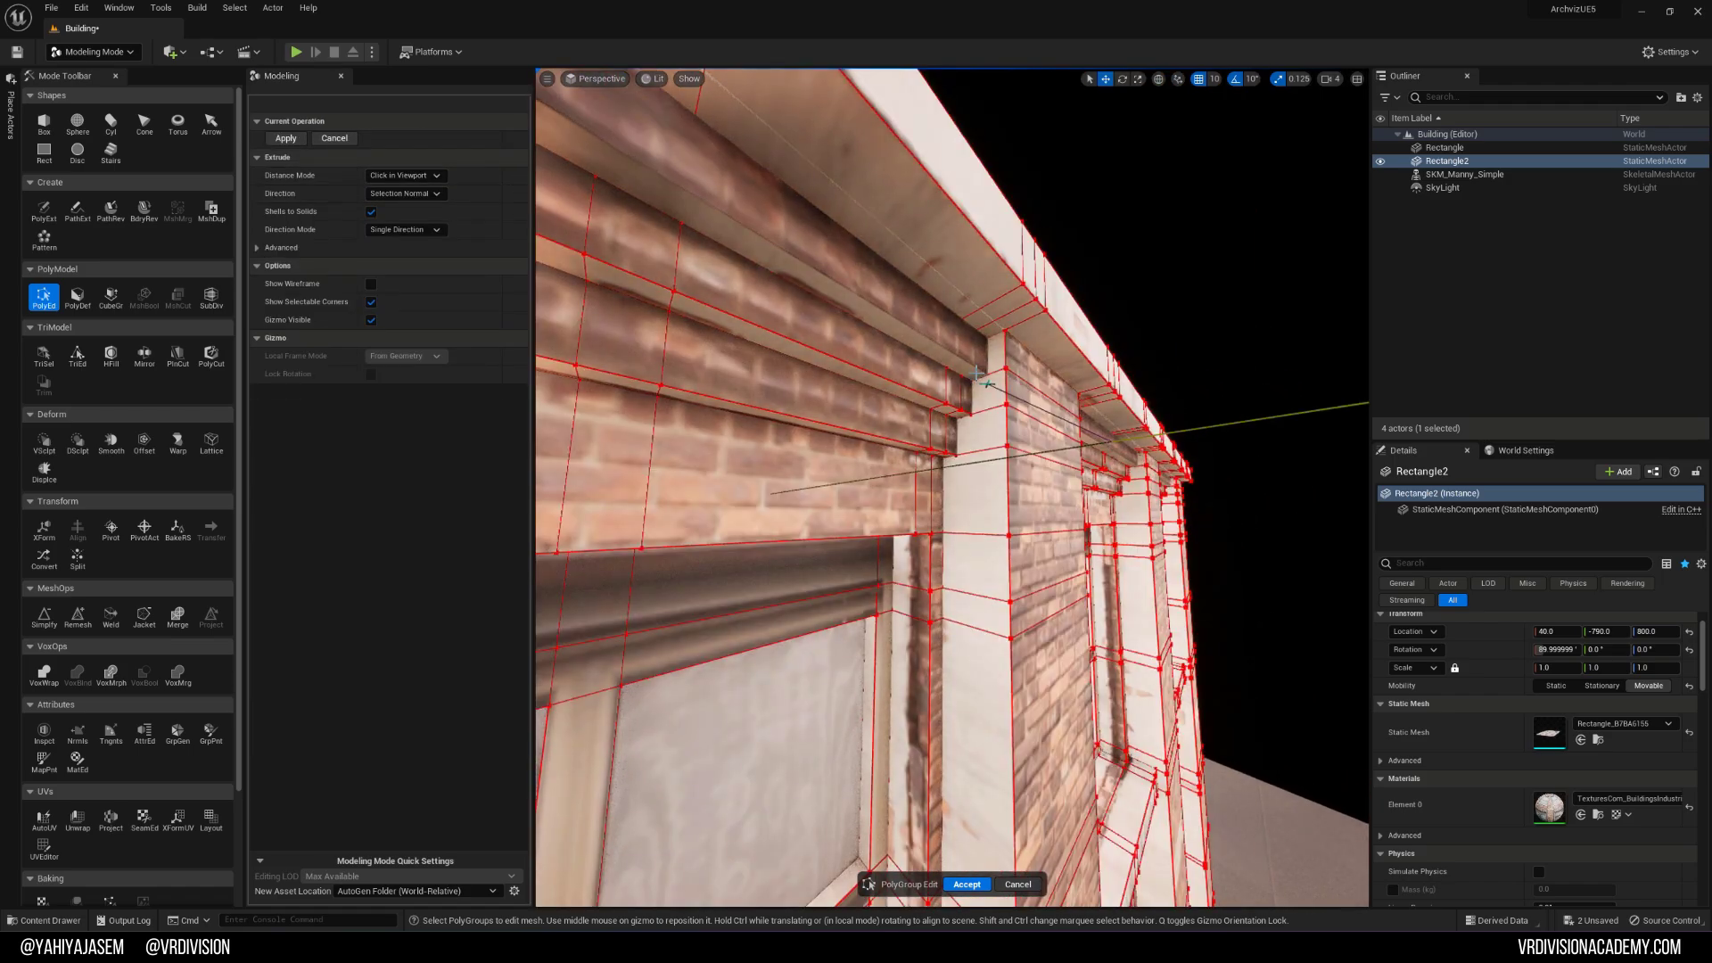
left_click(978, 374)
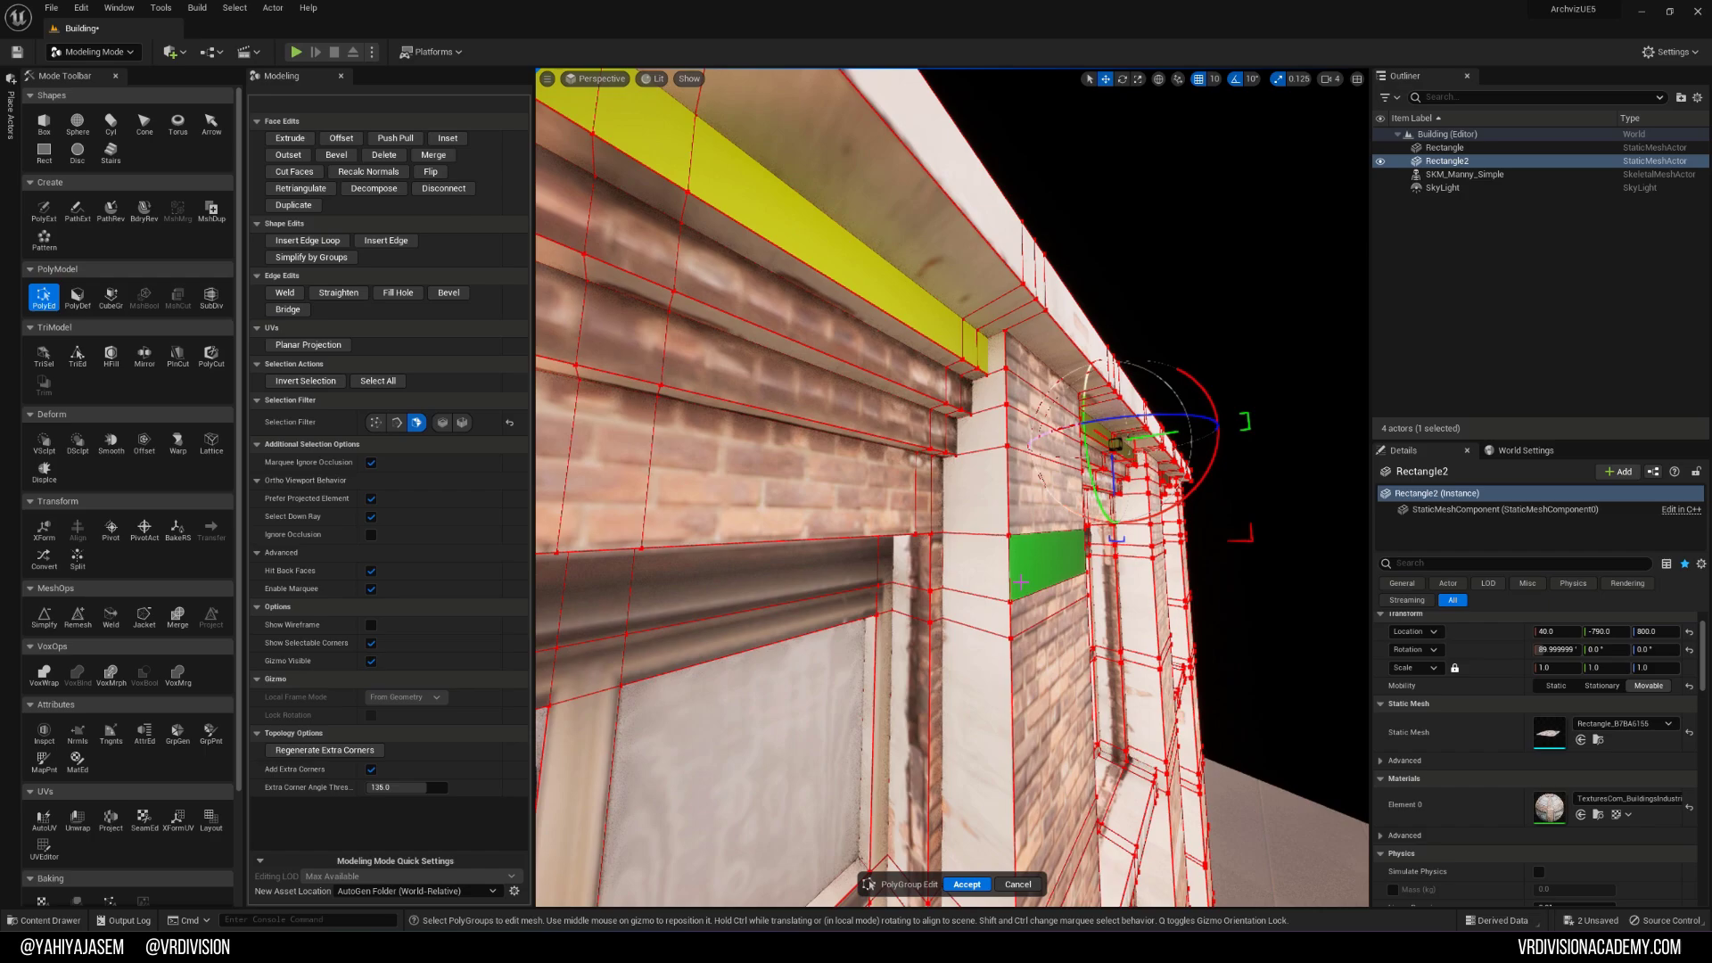
Step: Accept the PolyGroup edit with the stepped brick bands, save all changes and view the whole facade at an angle
left_click(973, 885)
key("ctrl+shift+s")
right_click_drag(1053, 578, 843, 617)
right_click_drag(1026, 392, 1043, 386)
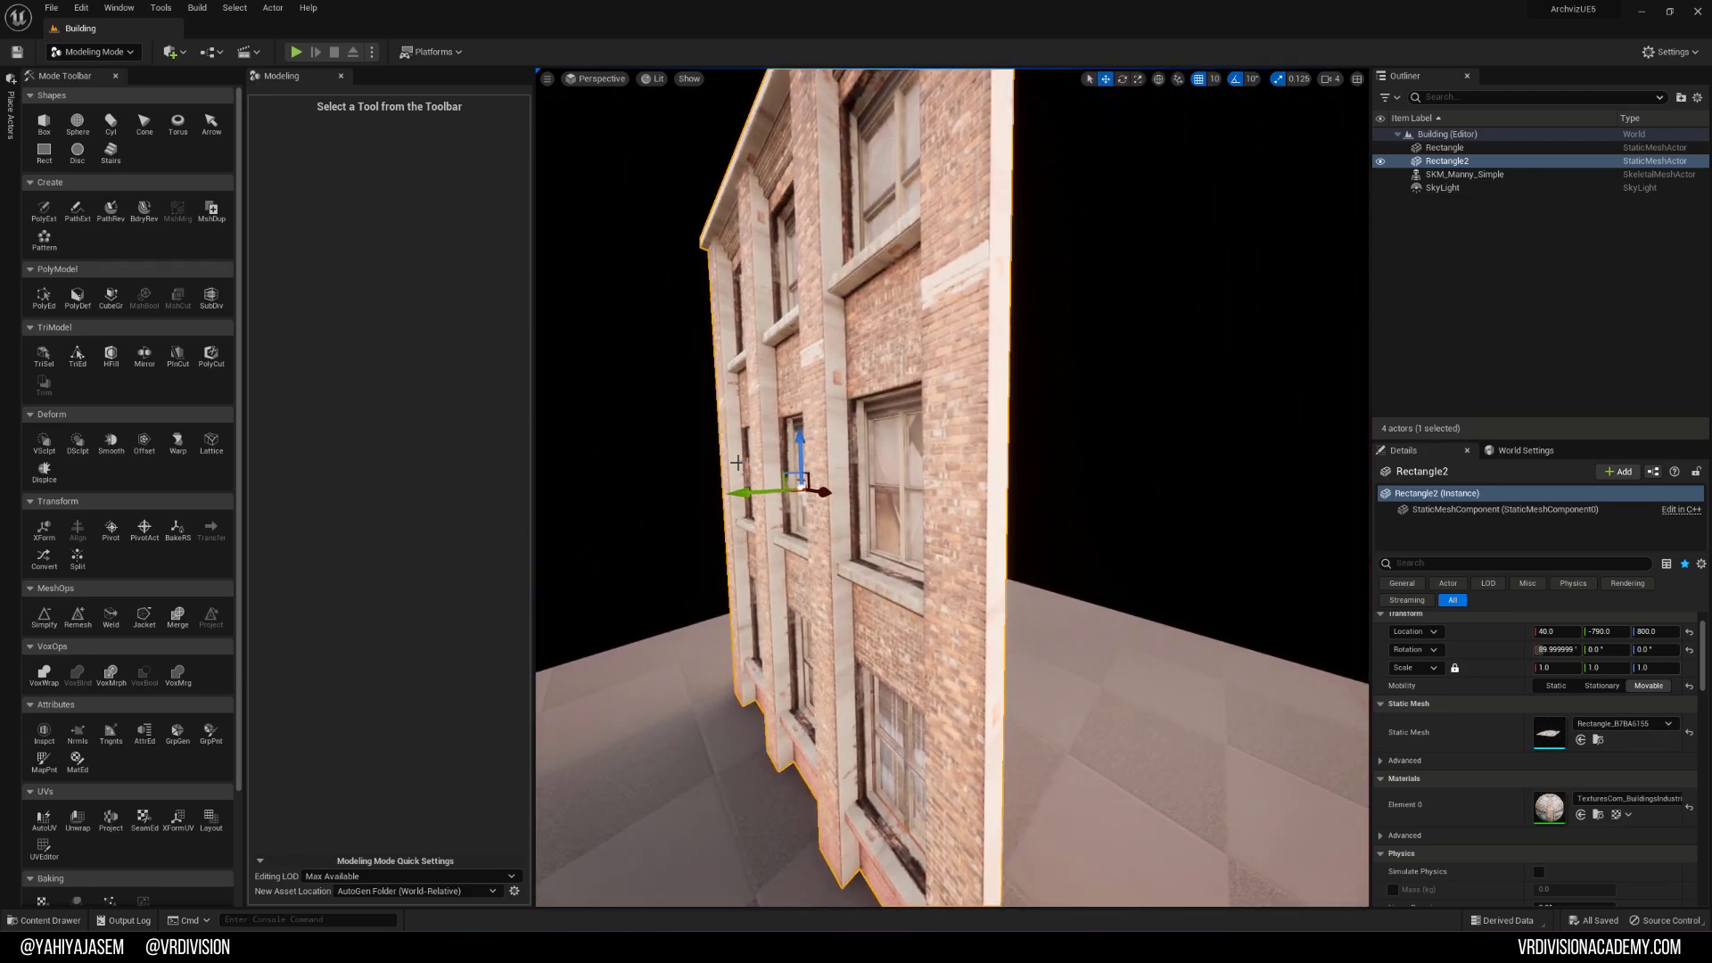
Step: Search the plugins for "uv edit" to check that the UVEditor plugin is enabled, and close the plugin list
scroll(129, 446, "down", 3)
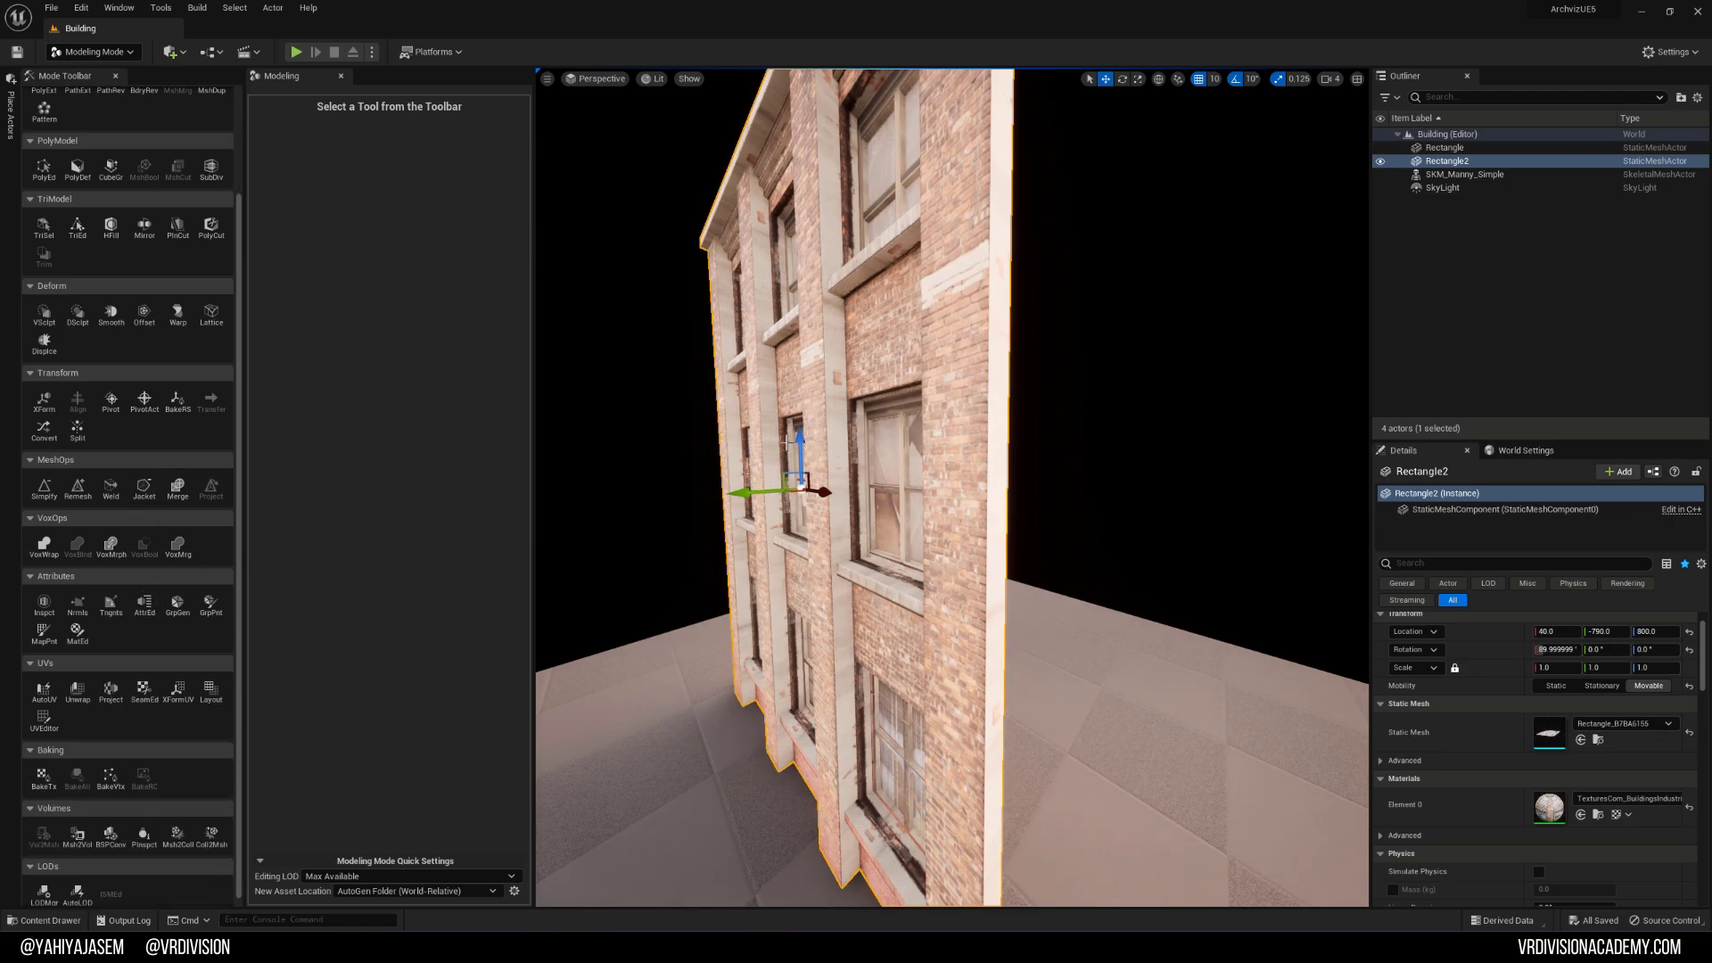
right_click_drag(812, 406, 919, 396)
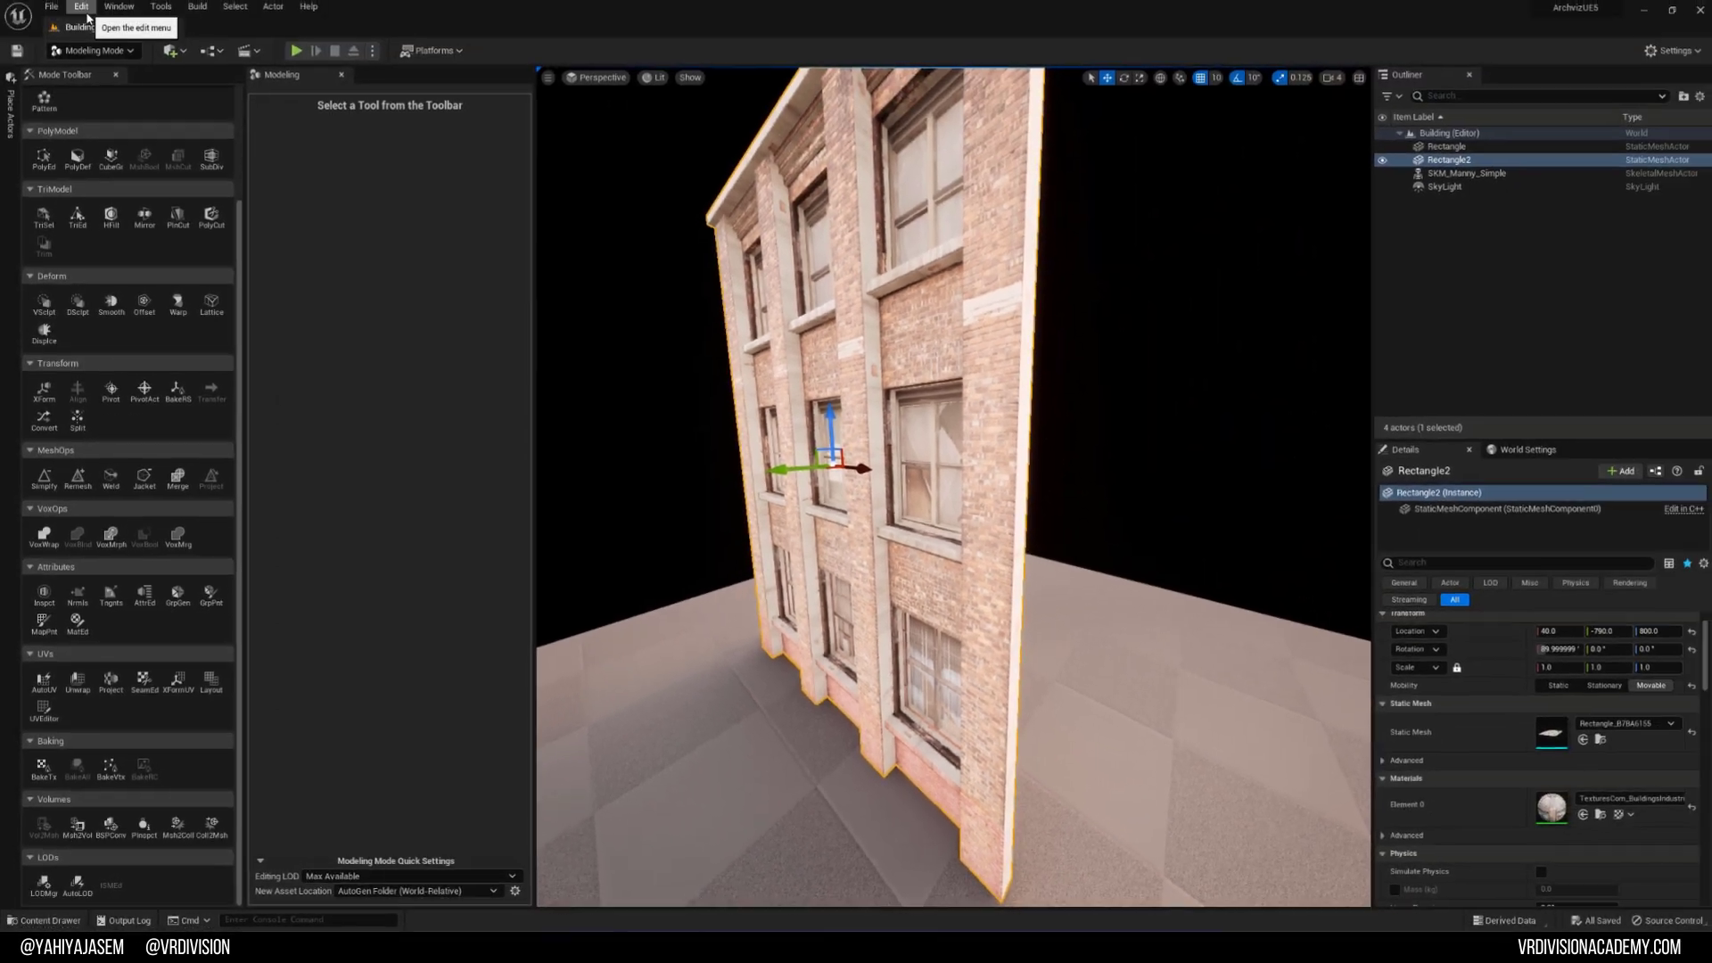
left_click(81, 7)
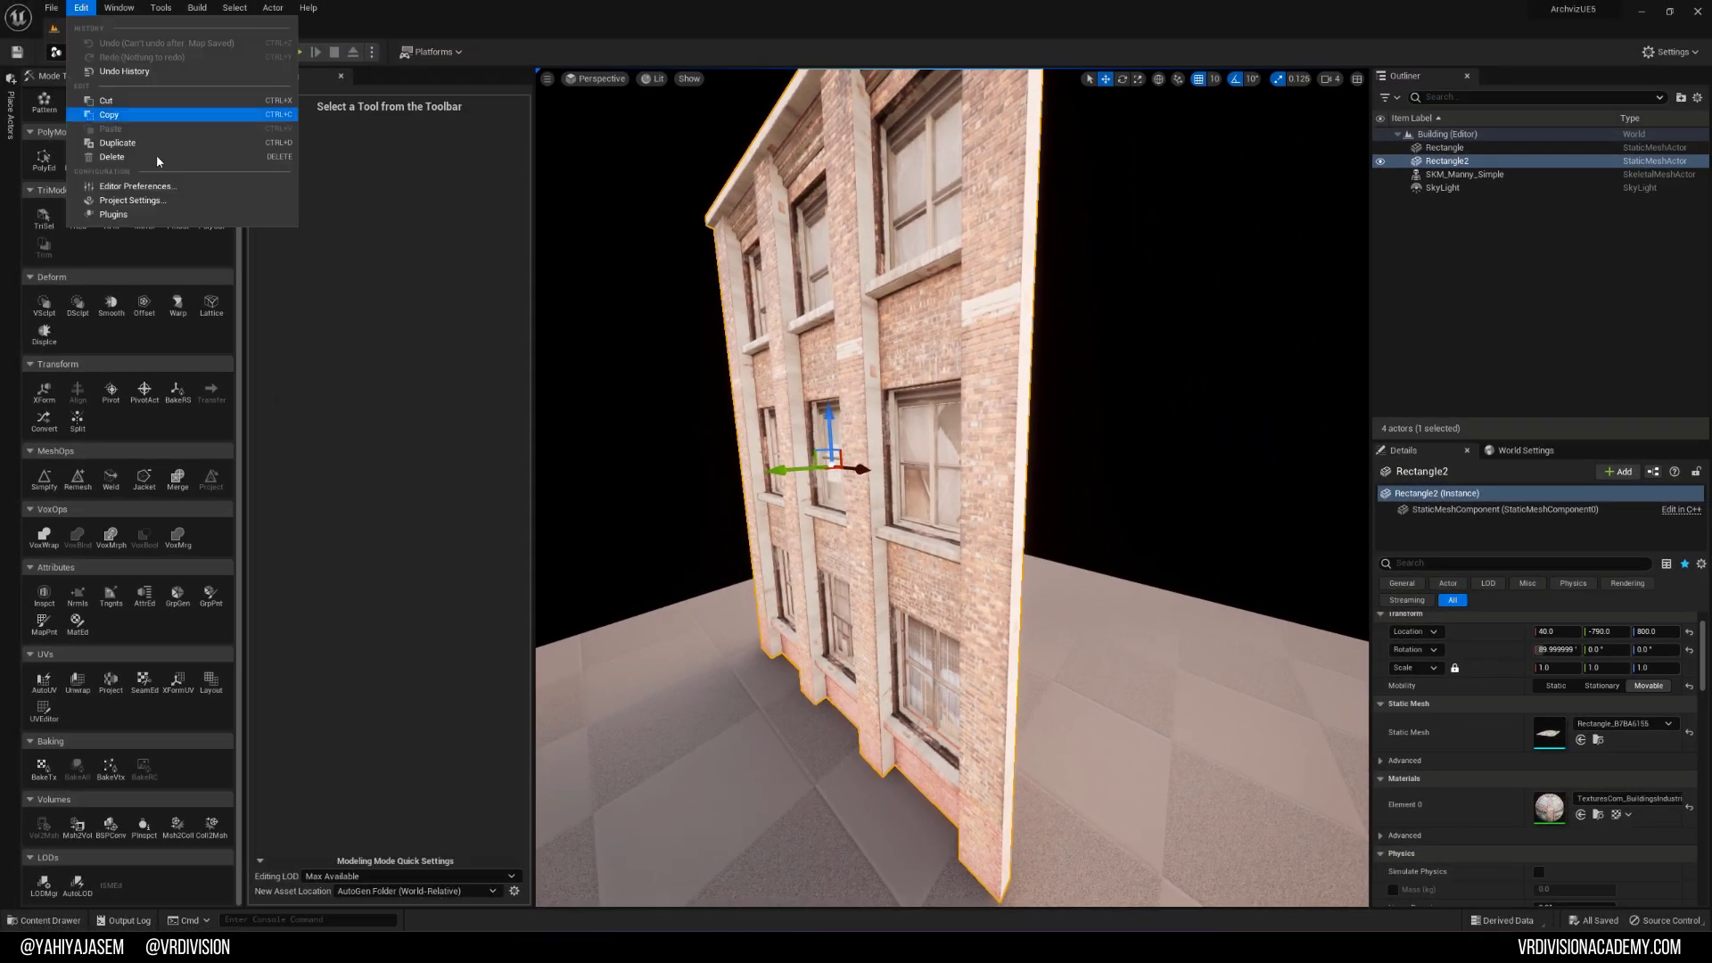
left_click(113, 214)
type("uv edit")
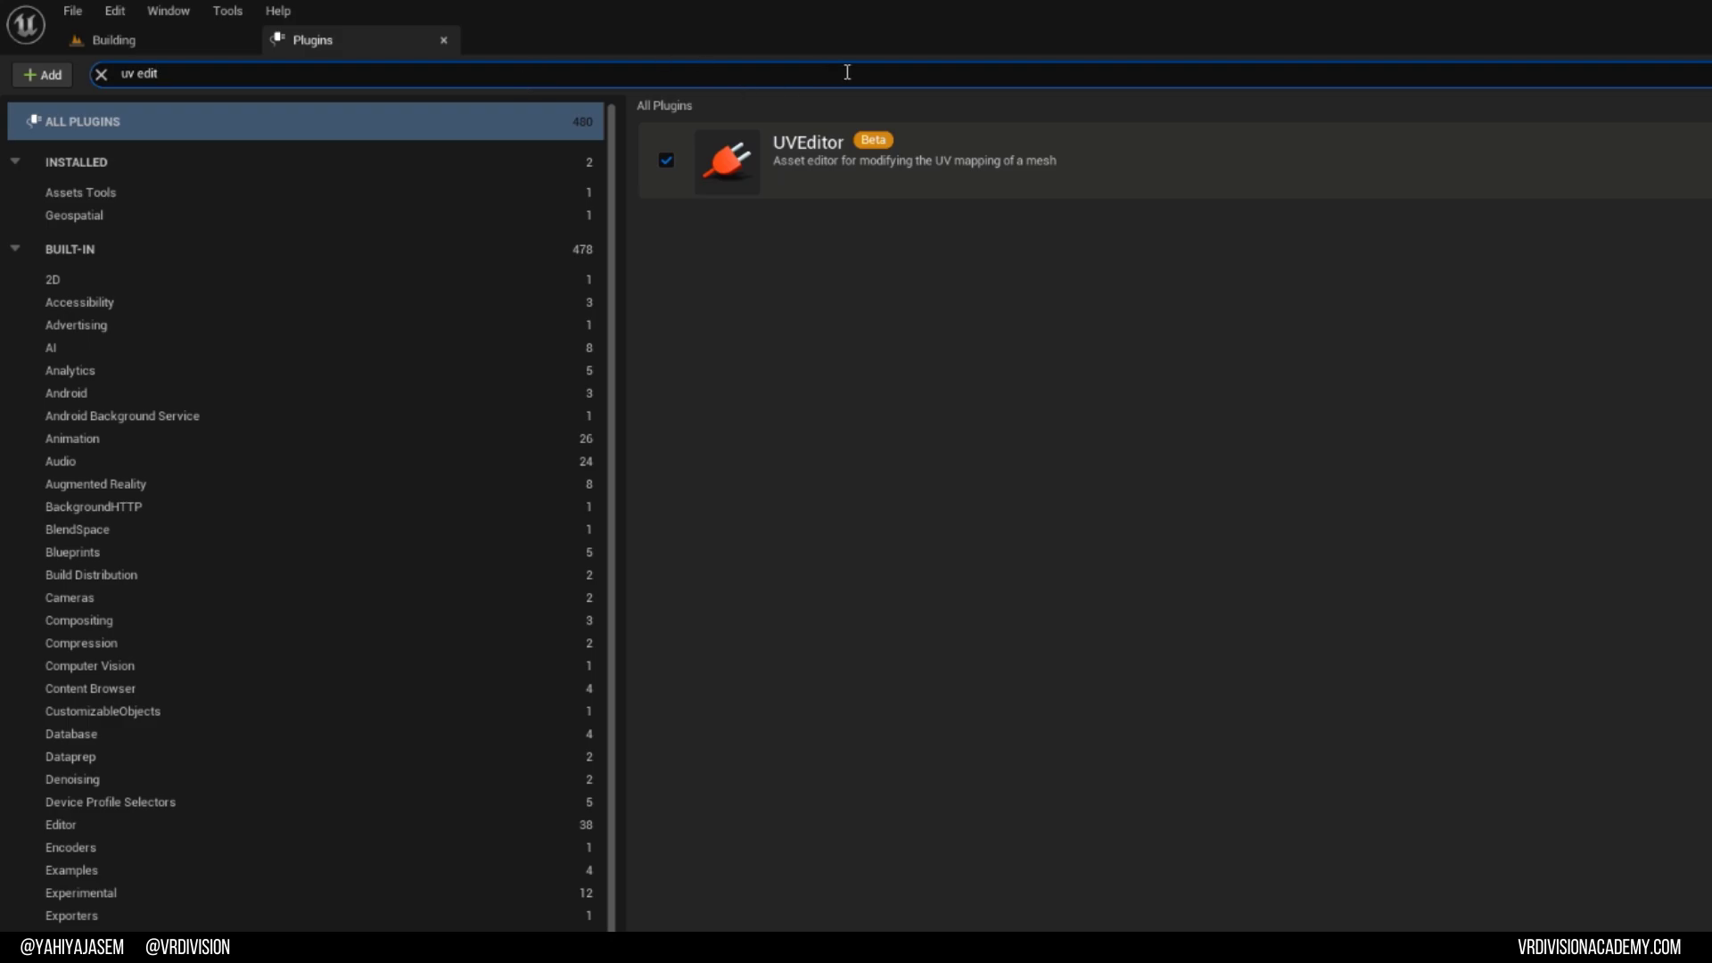
left_click(443, 40)
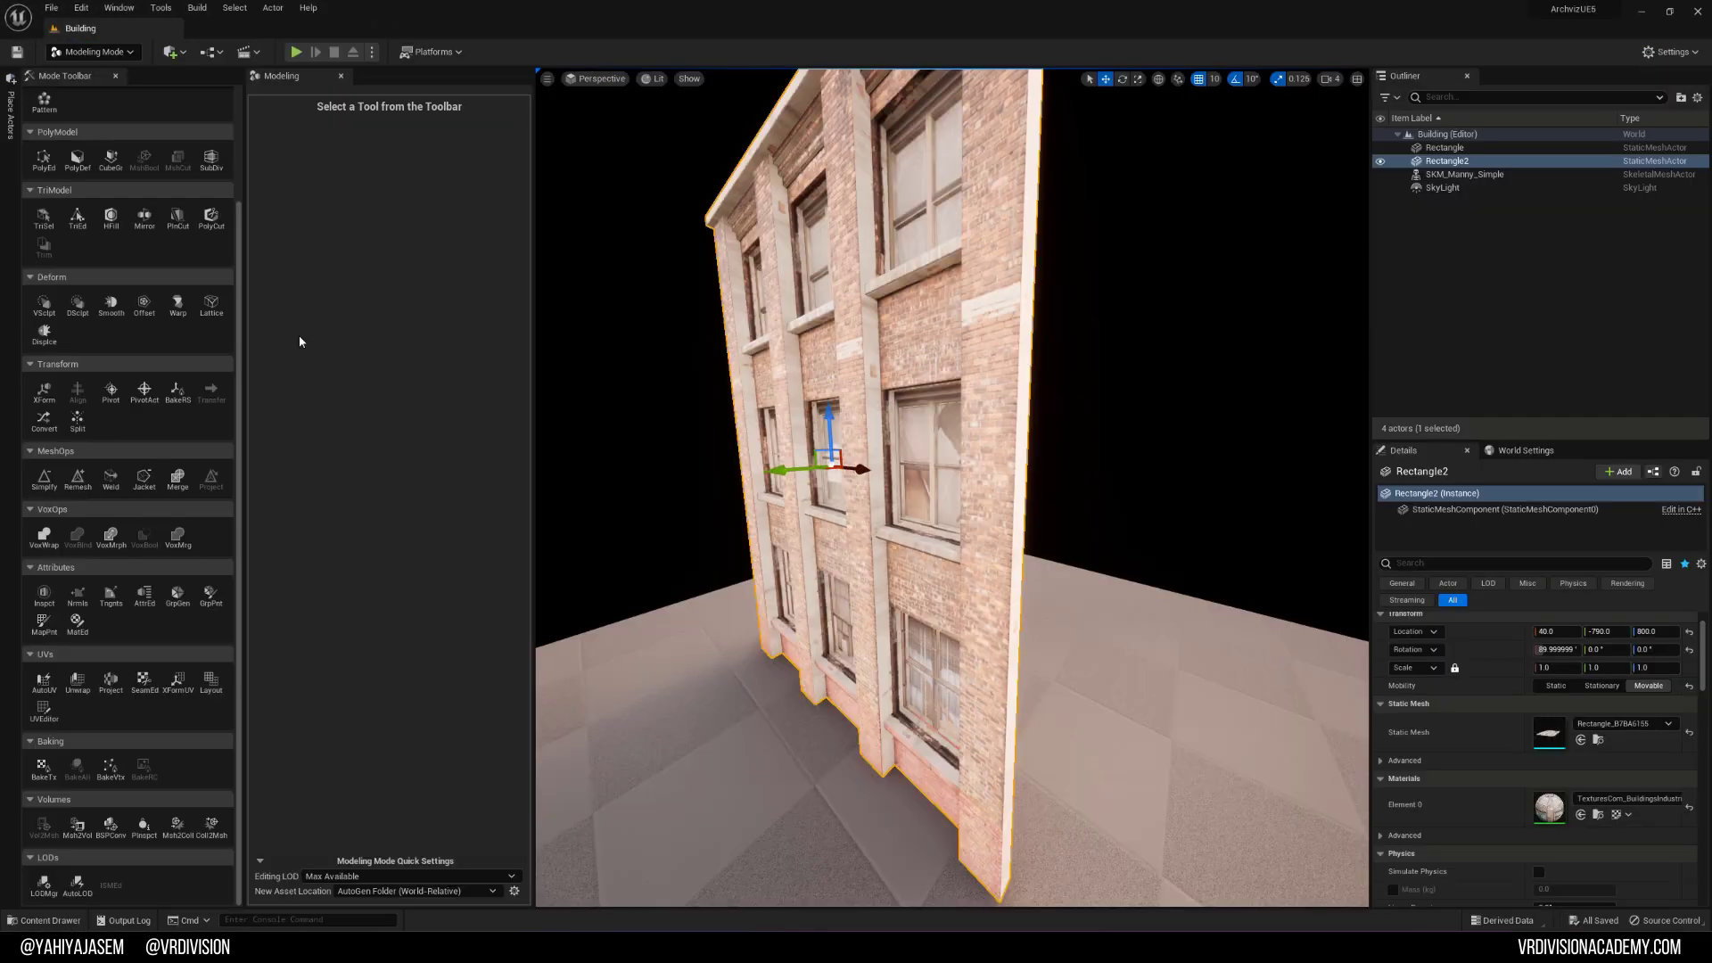
Step: Open the facade mesh in the UV Editor and examine its UV layout and 3D preview
left_click(39, 718)
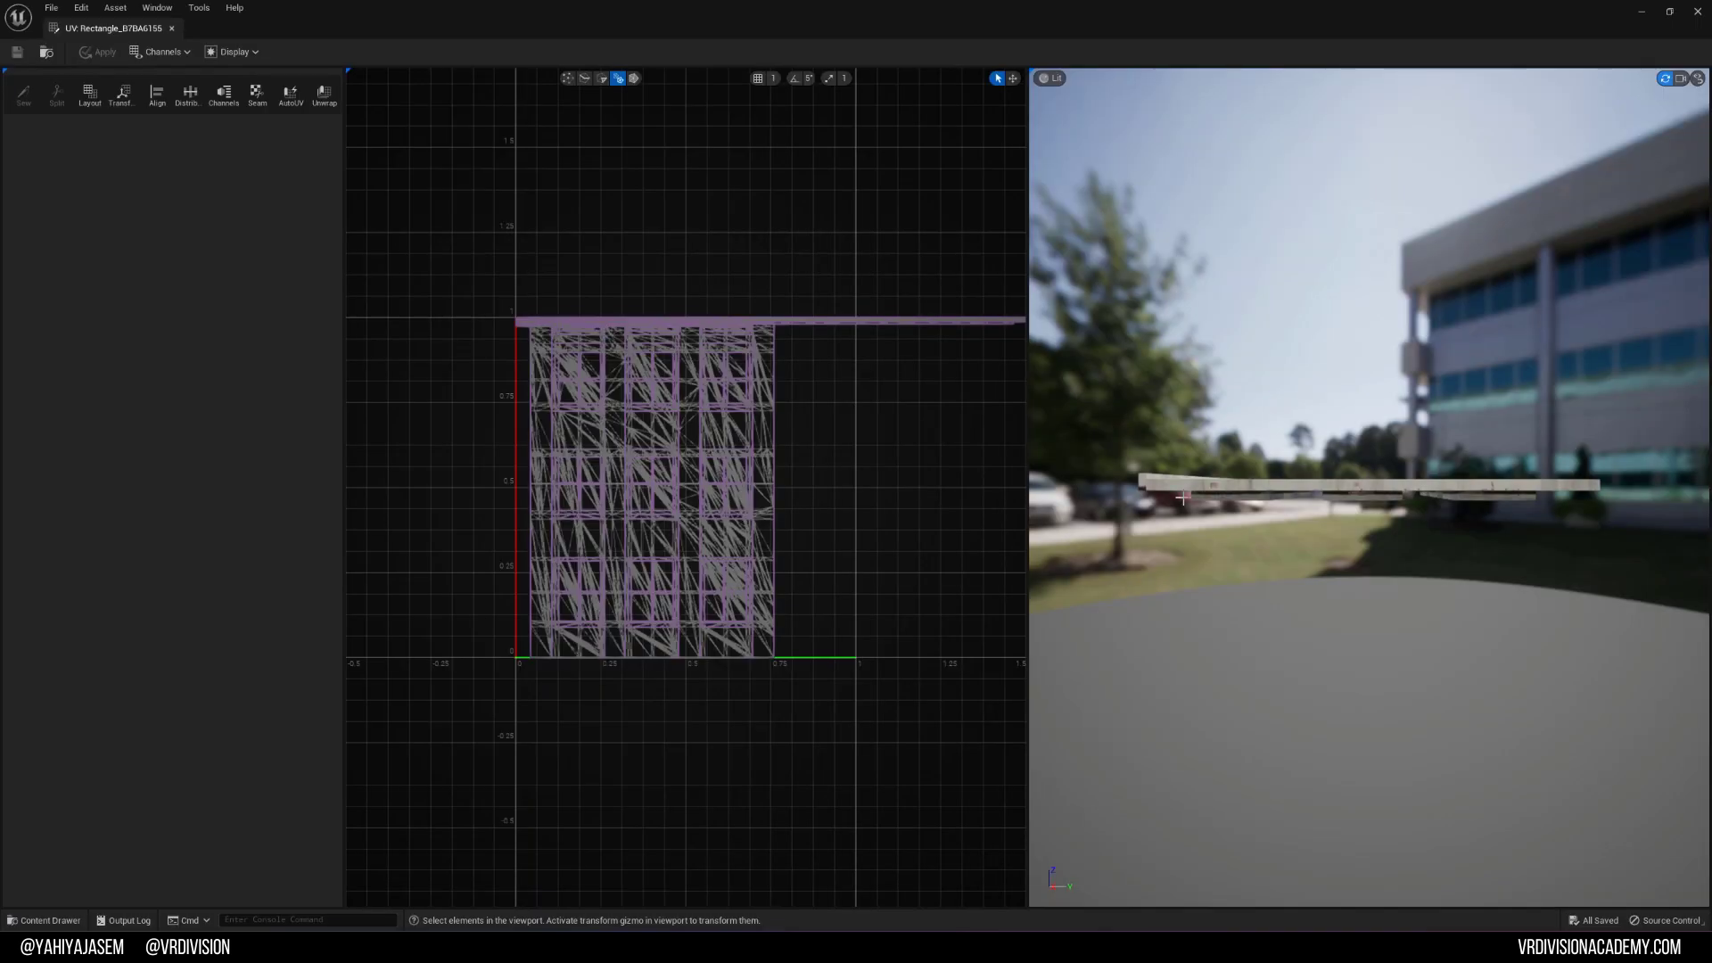
scroll(771, 350, "up", 4)
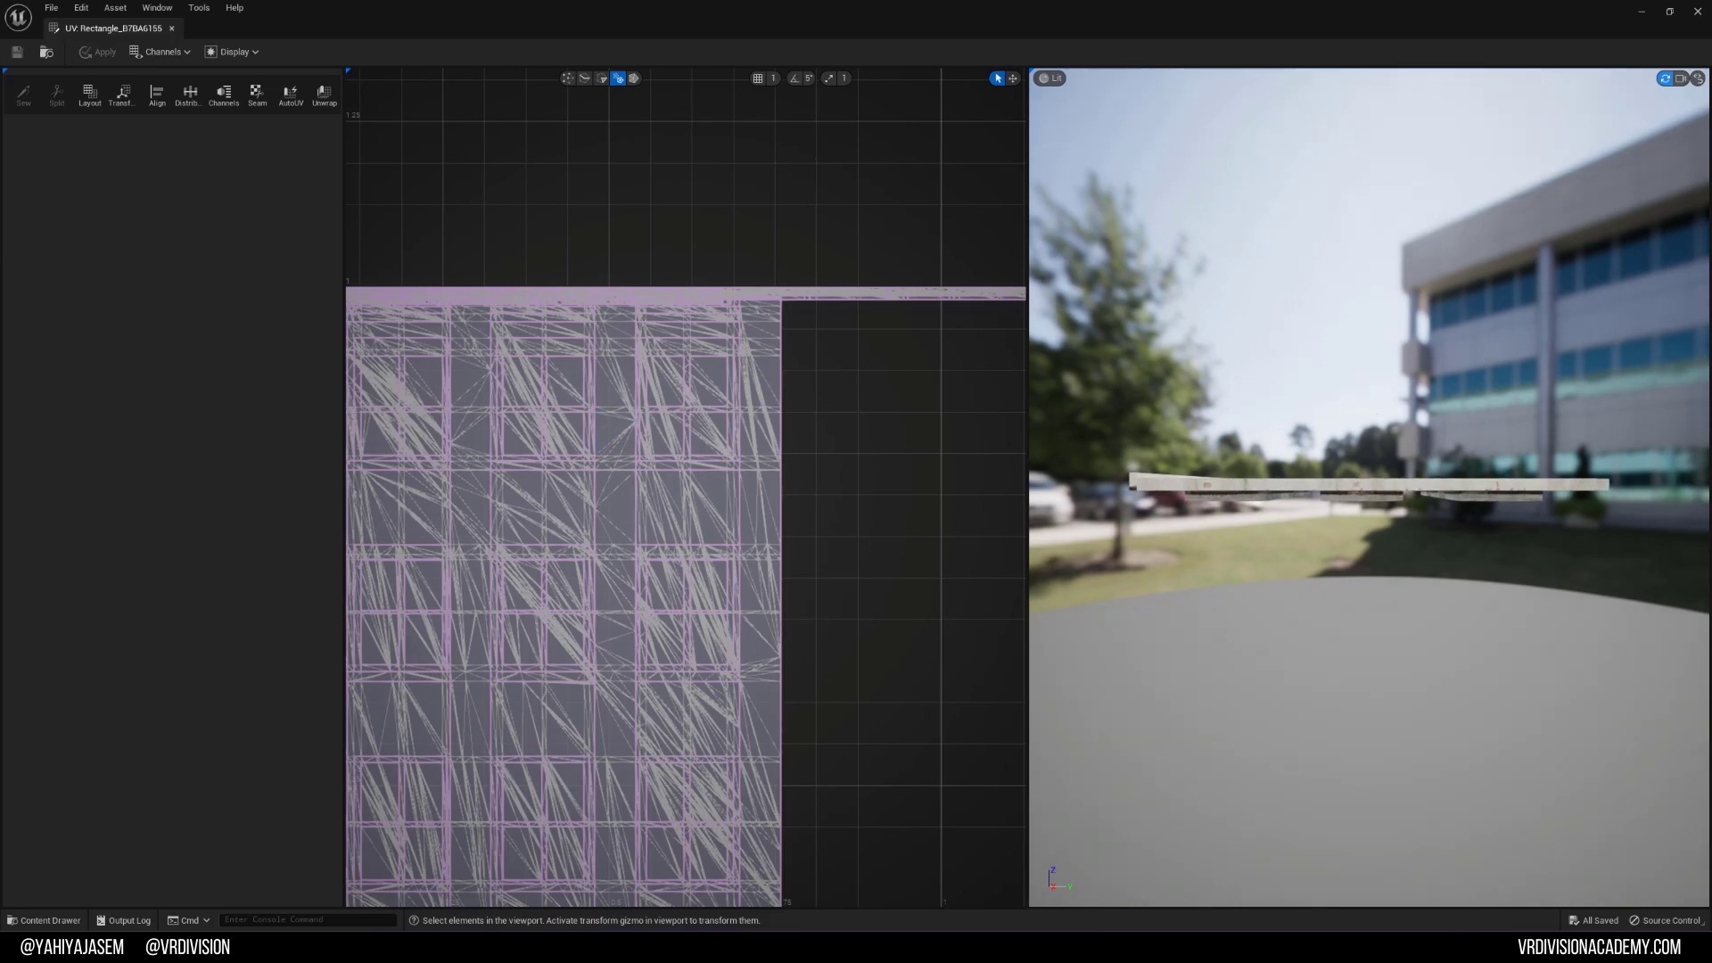
left_click_drag(1367, 271, 1402, 352)
scroll(1402, 353, "up", 1)
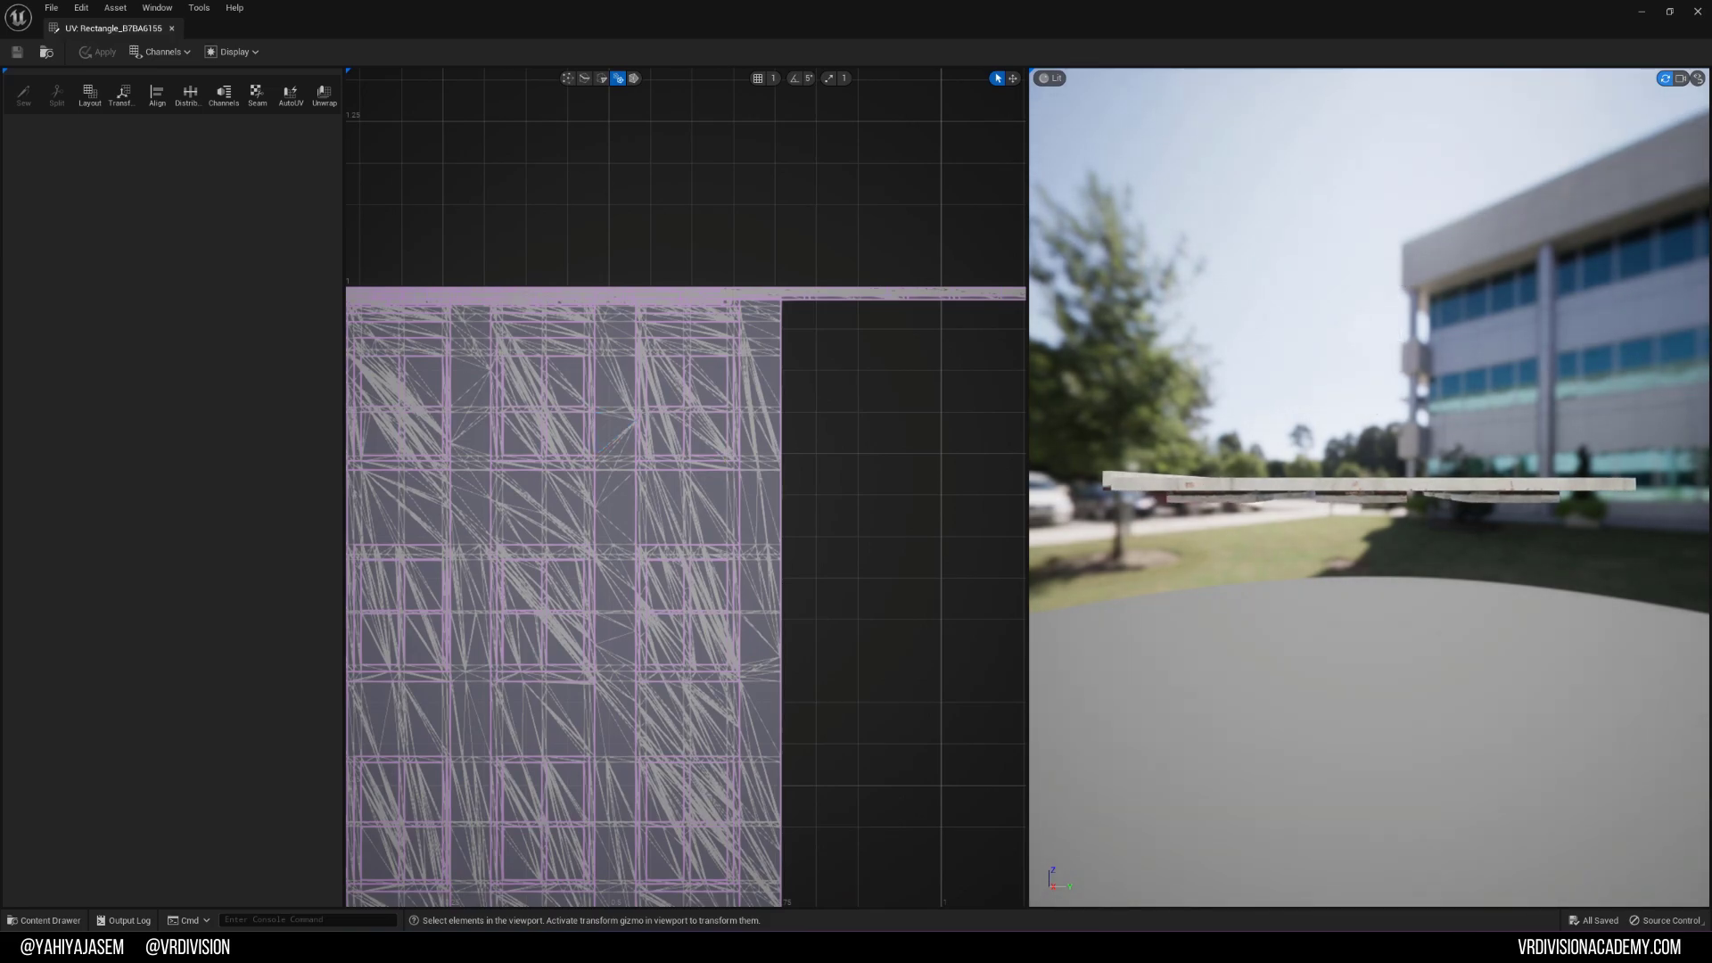
scroll(1369, 487, "up", 3)
scroll(1370, 487, "down", 4)
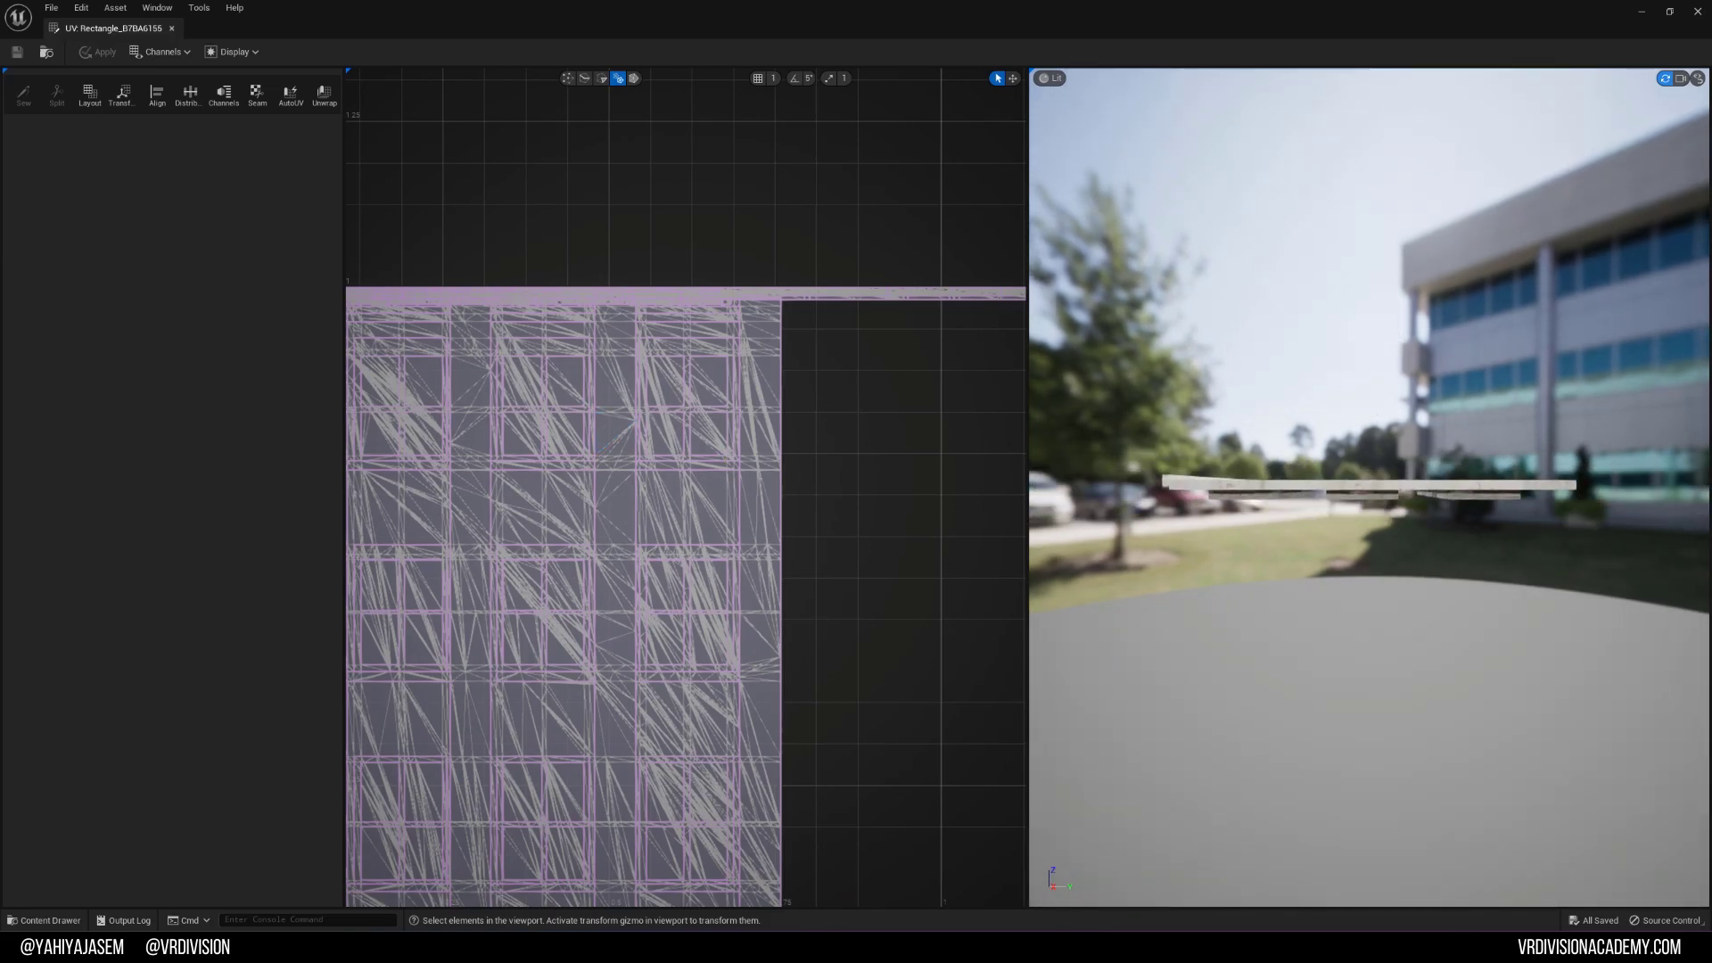
Step: Orbit and zoom the 3D preview to examine the whole textured facade from the front
scroll(1370, 487, "up", 5)
scroll(1370, 487, "down", 4)
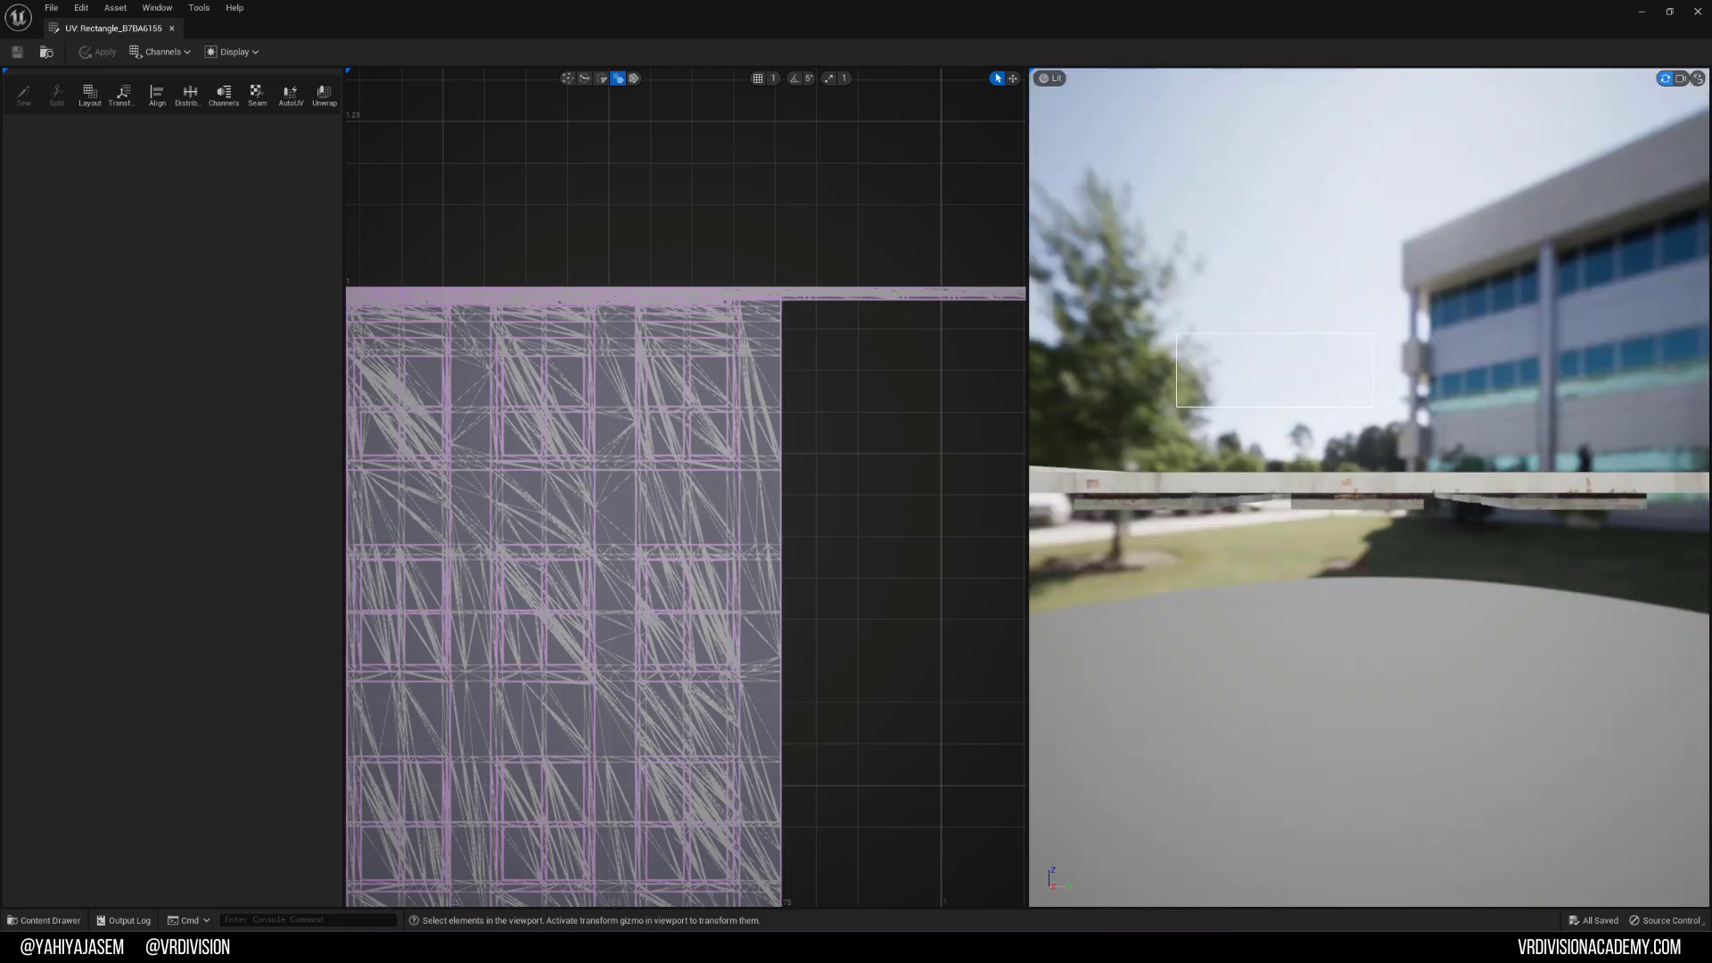
left_click_drag(1373, 318, 1373, 250)
scroll(1373, 318, "down", 2)
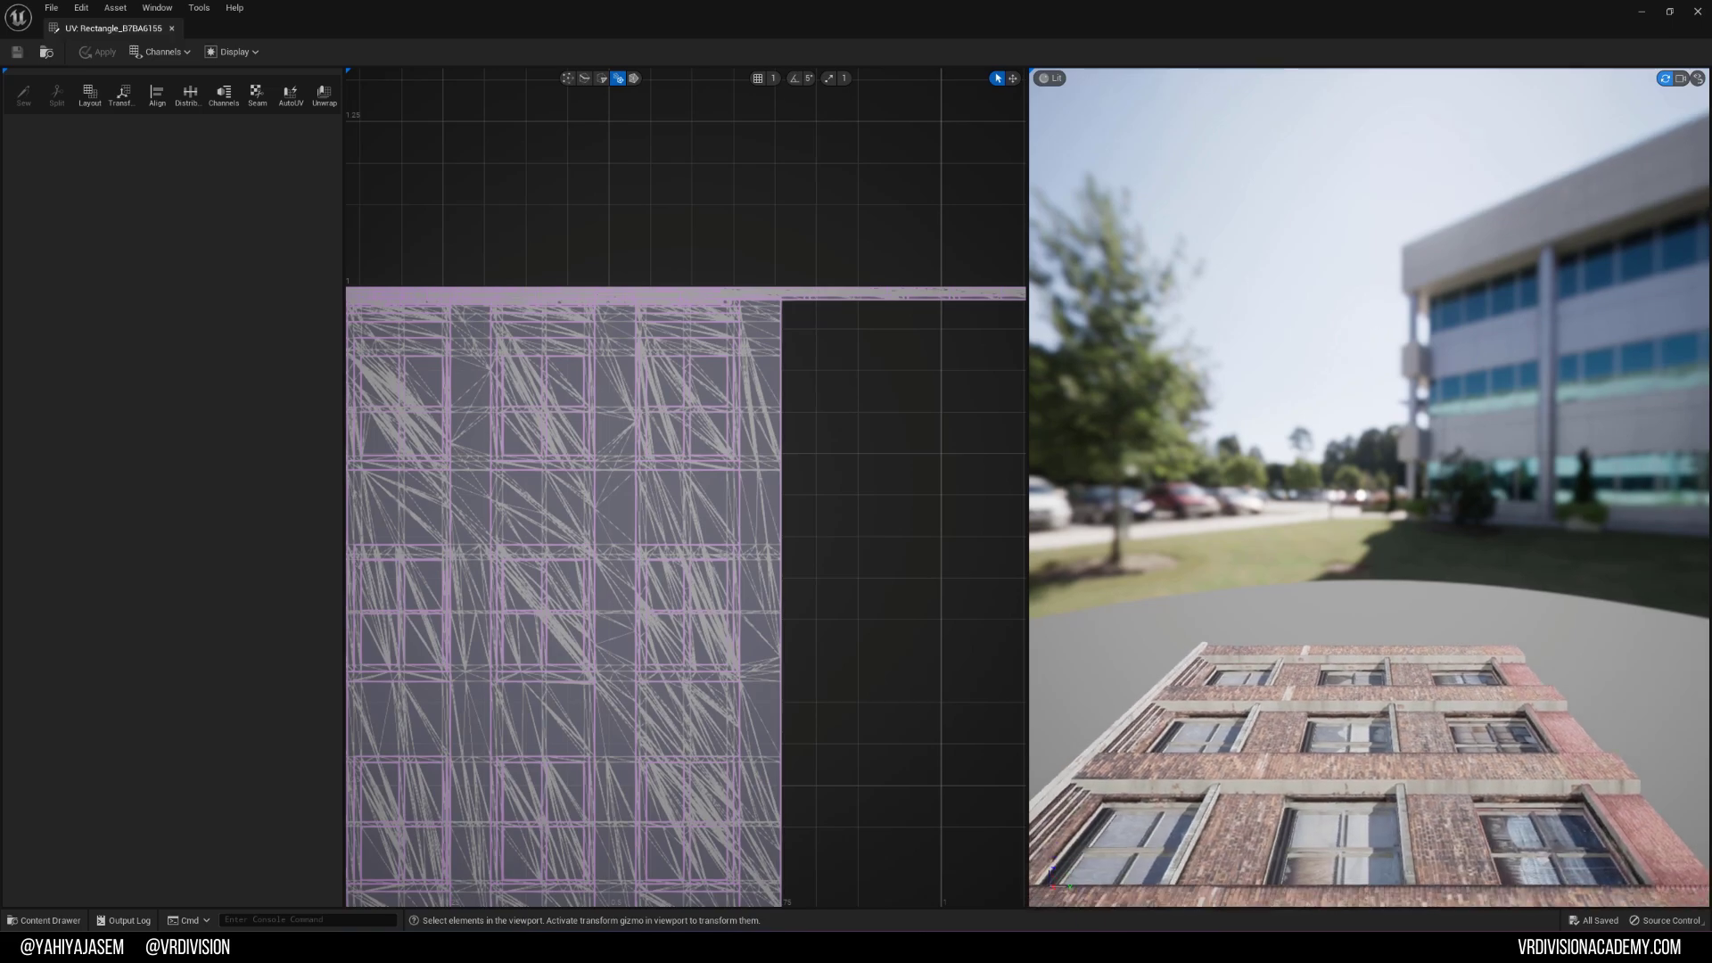
left_click_drag(1369, 333, 1346, 381)
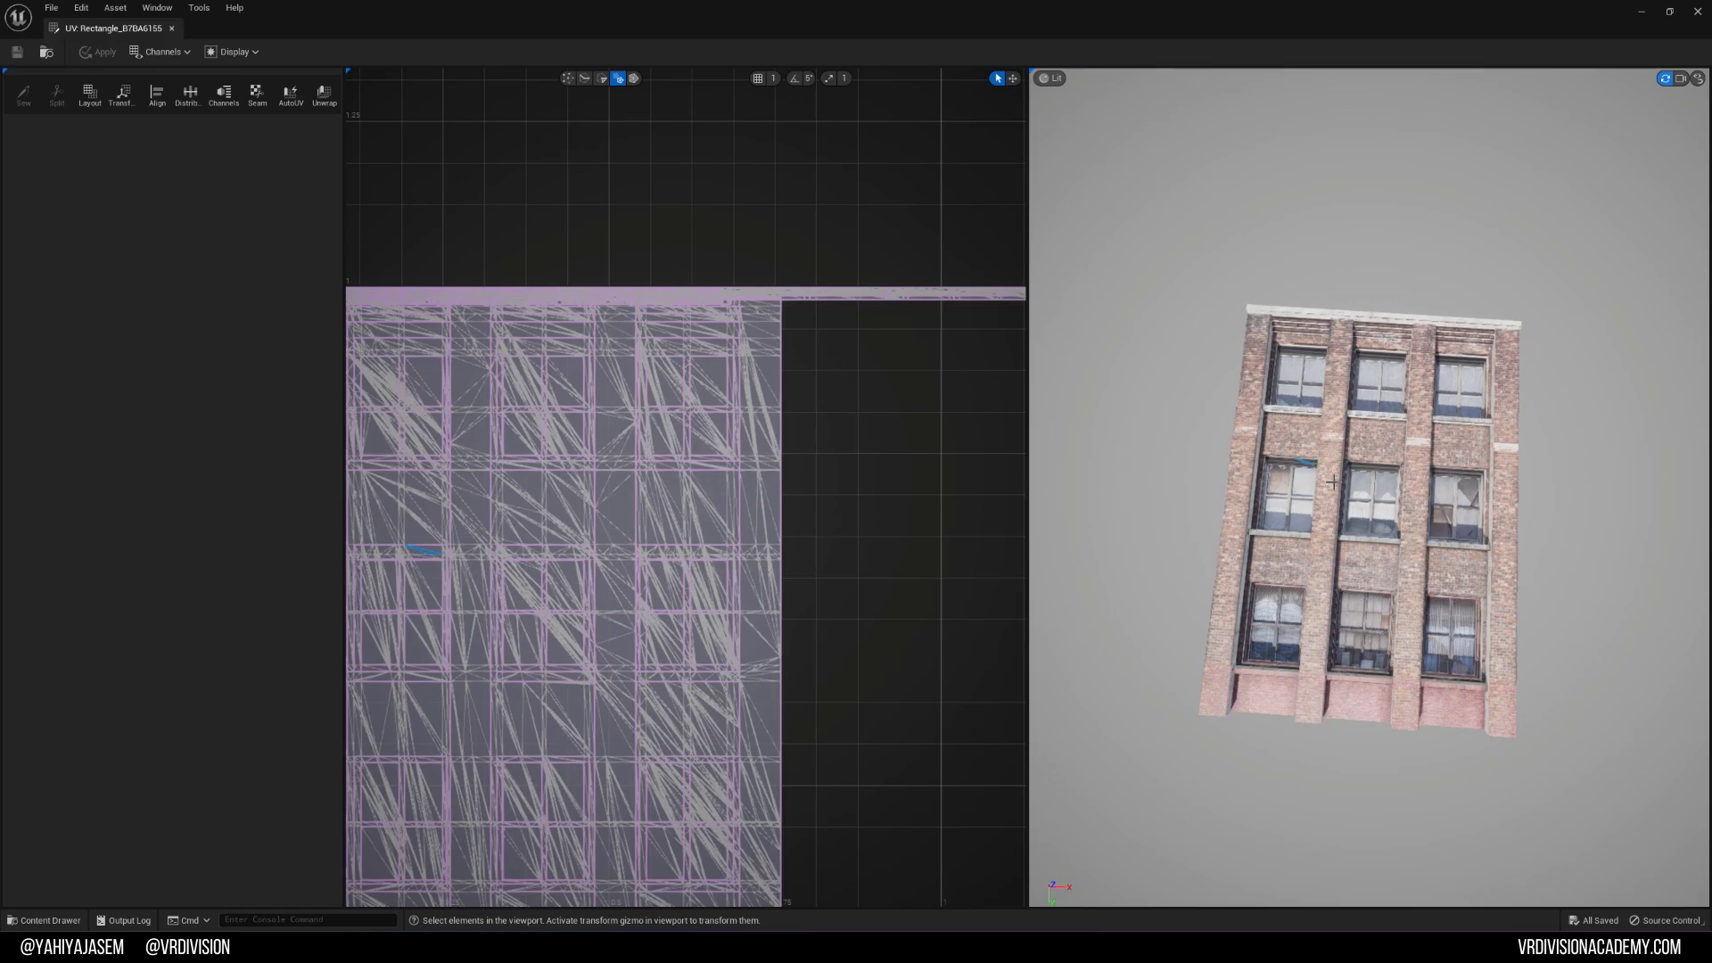
left_click_drag(1333, 482, 1318, 503)
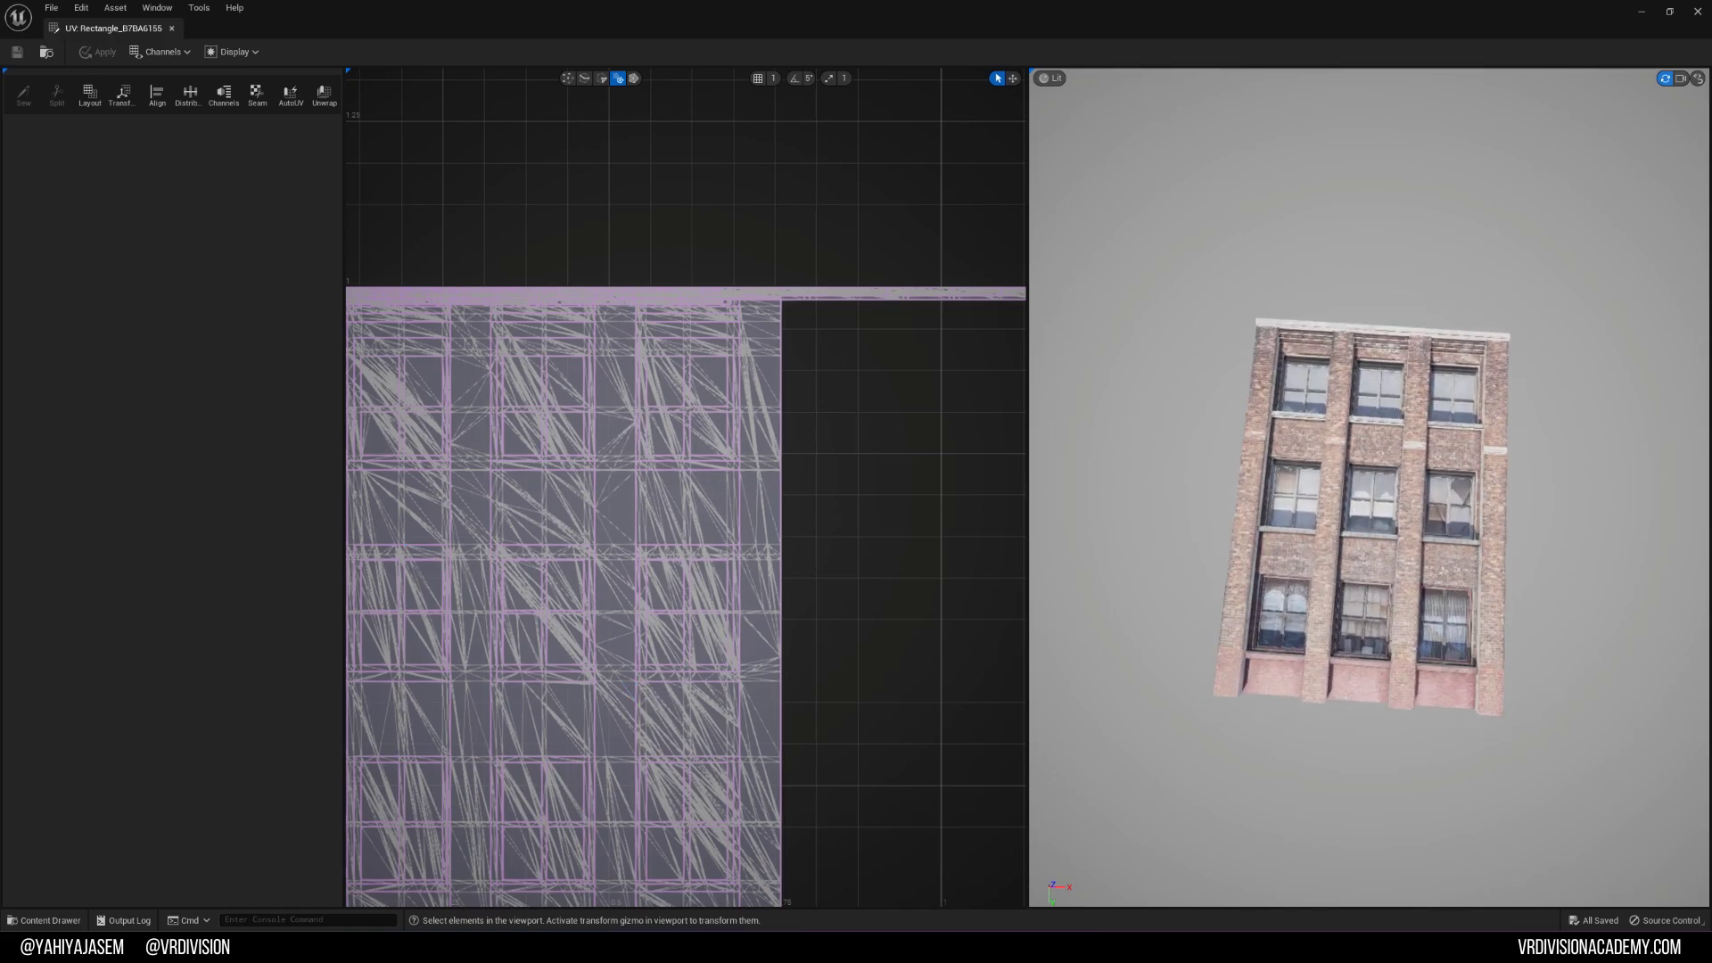
mouse_move(1461, 541)
right_mouse_down()
mouse_move(1462, 555)
mouse_move(1461, 500)
mouse_move(1463, 557)
mouse_move(1461, 540)
right_mouse_up()
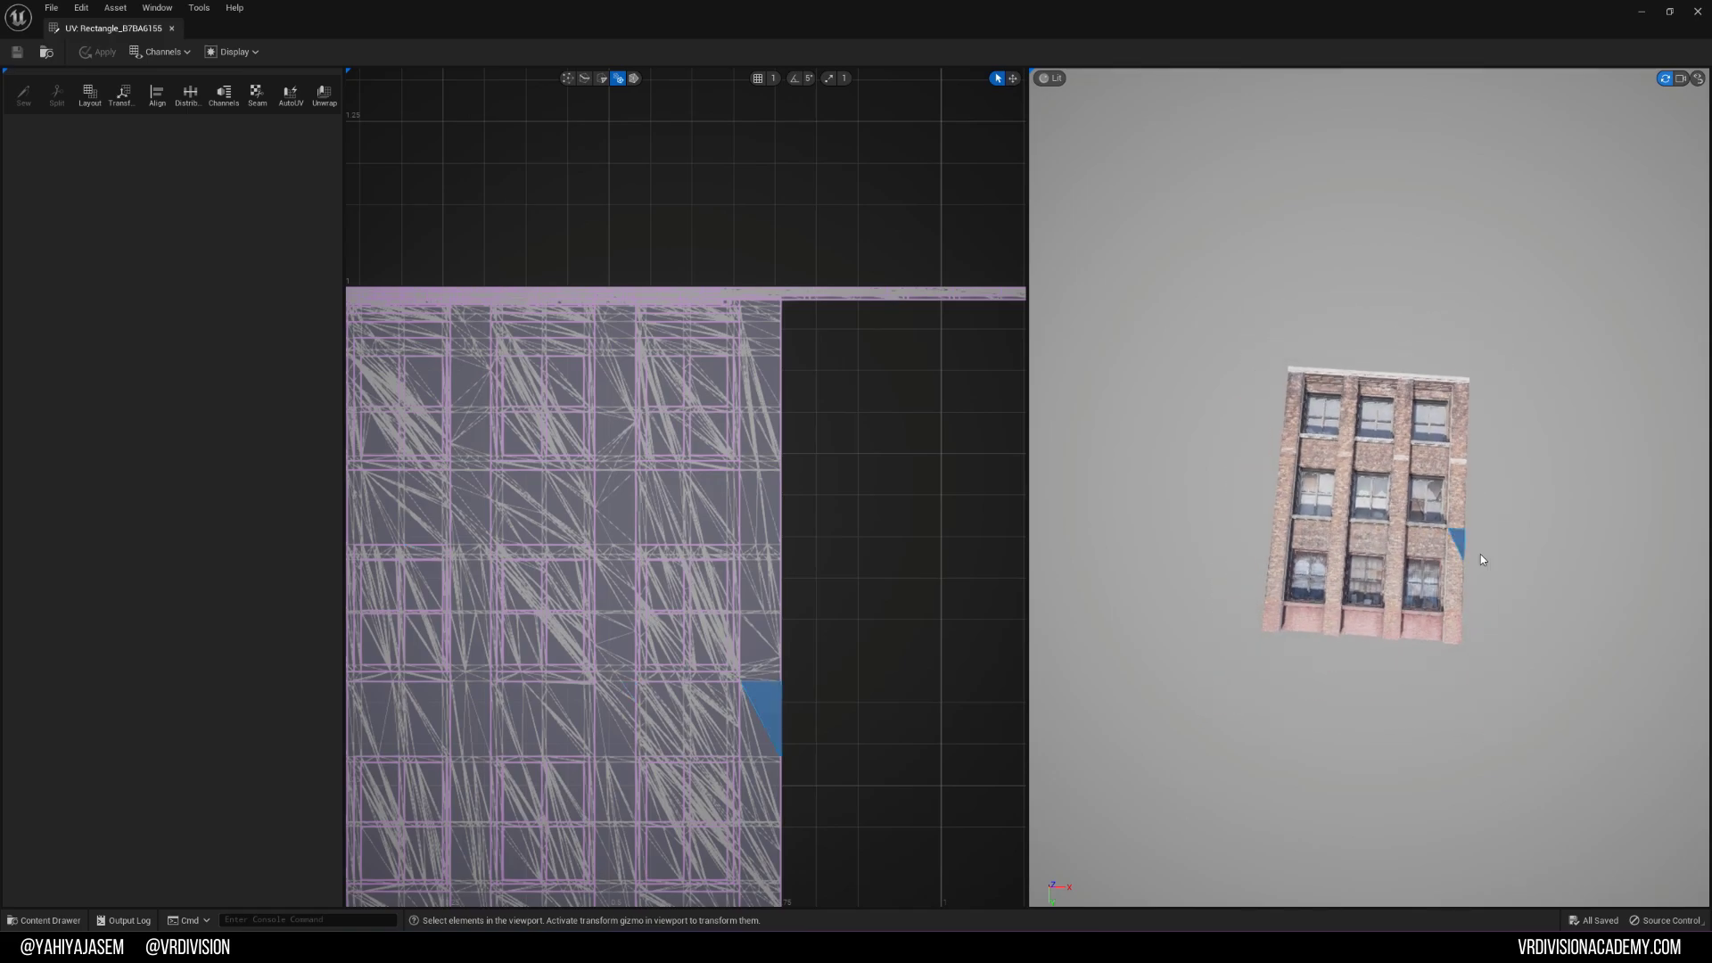
scroll(1483, 560, "up", 3)
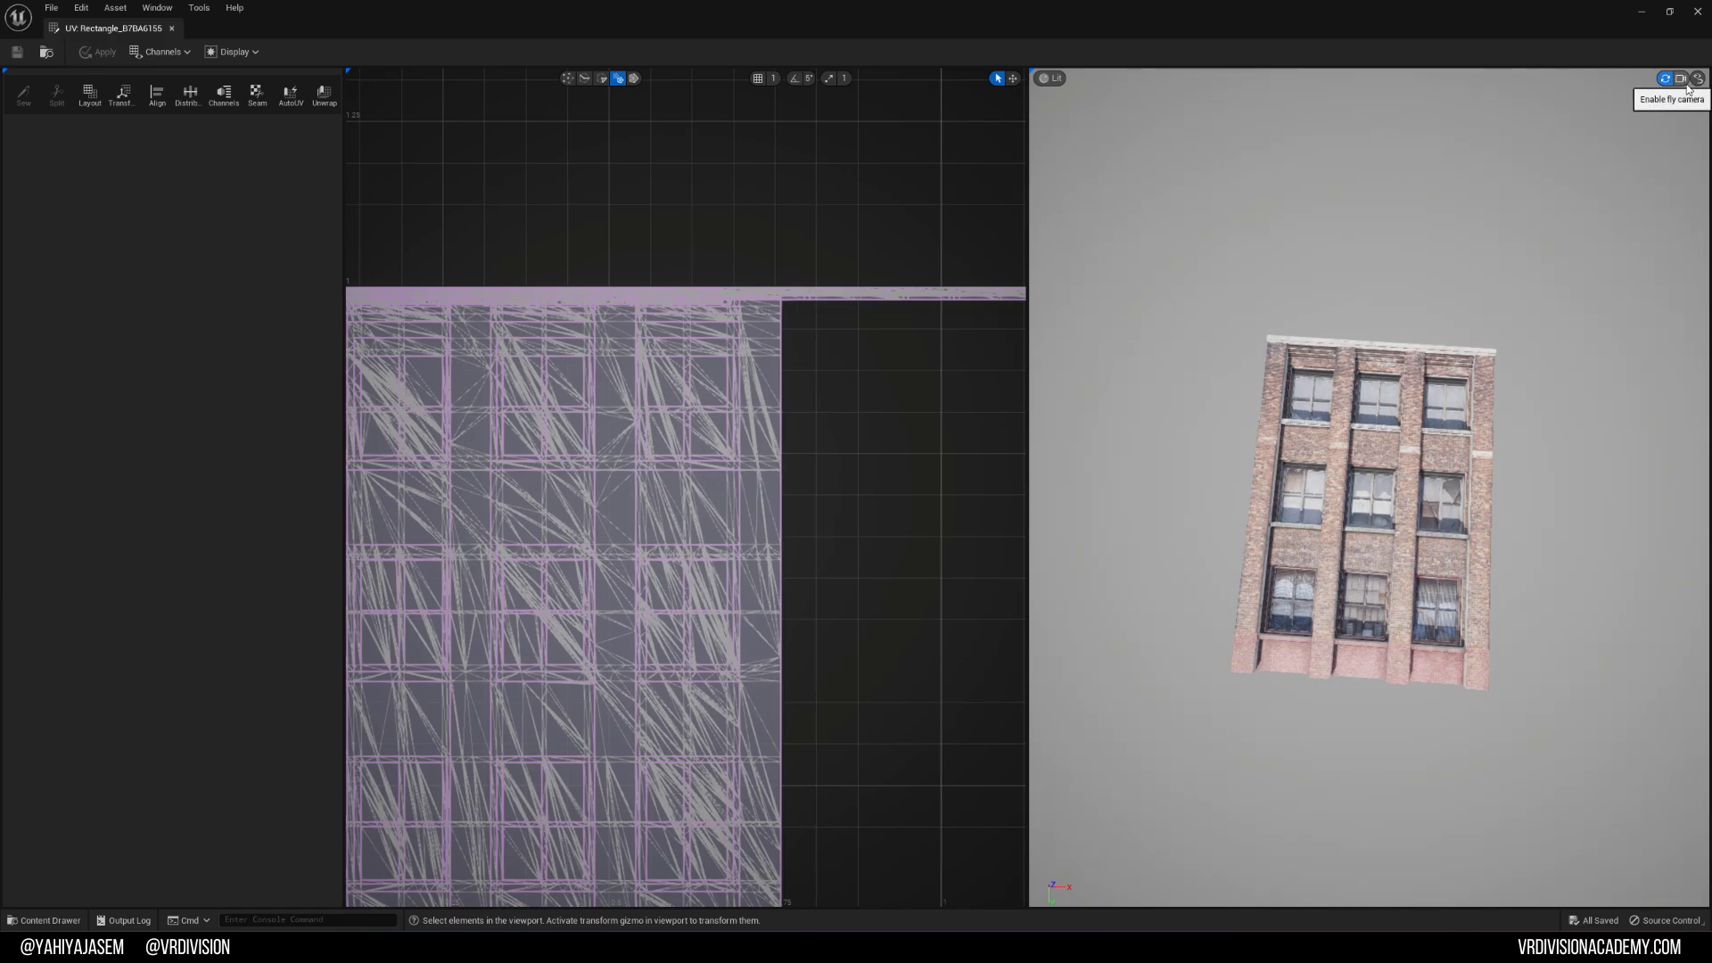
Step: Switch the 3D preview to the fly camera, frame the facade and move in close to the brick pillars
key("w")
right_click_drag(1370, 499, 1525, 349)
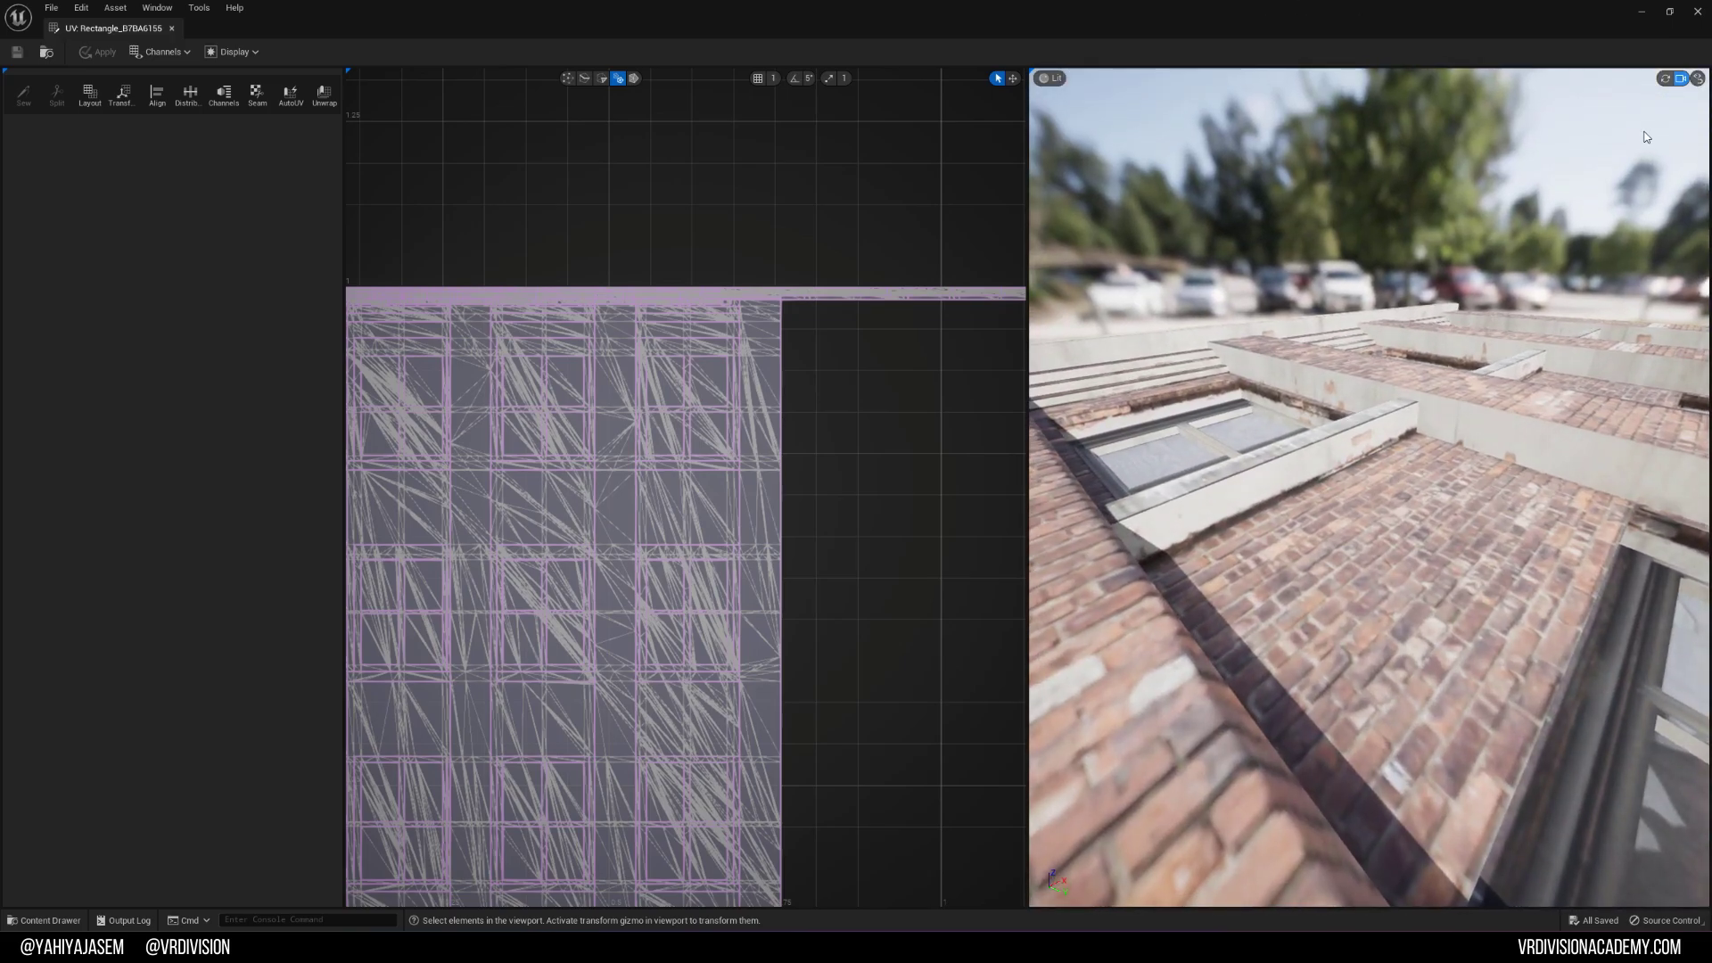
left_click(1698, 78)
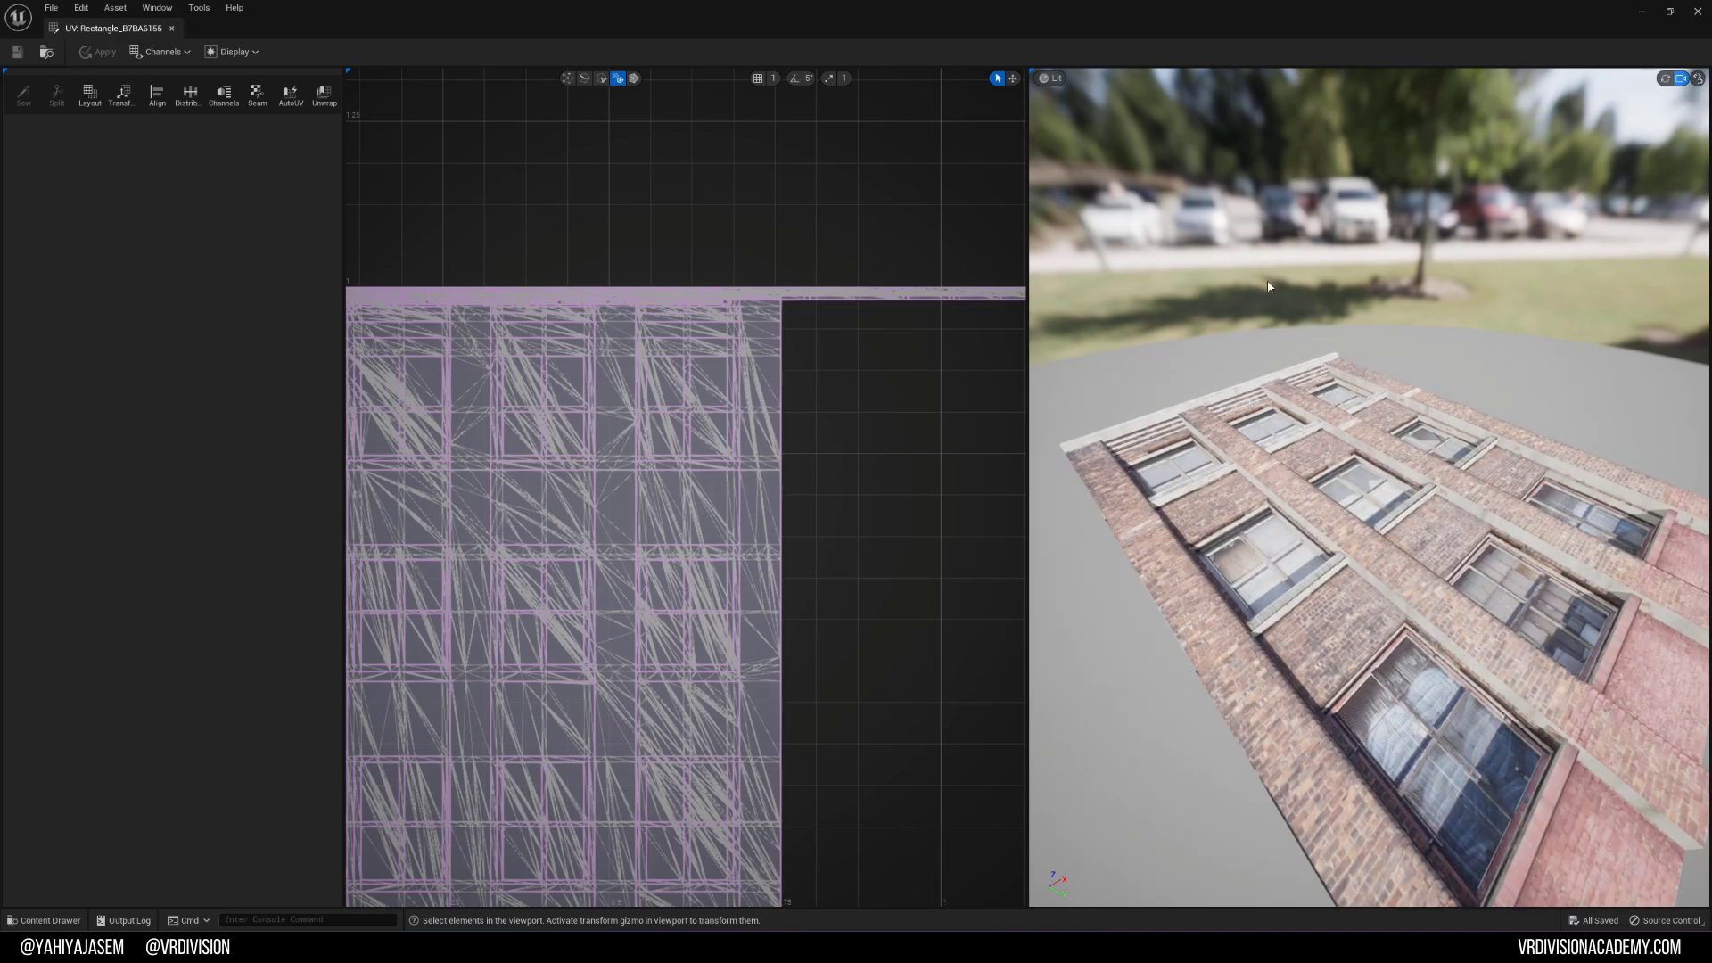
right_click_drag(1274, 287, 1392, 535)
Step: Select a pillar's side island, add the neighbouring thin strip islands in the UV layout, and inspect their matching faces in the preview
left_click(1399, 549)
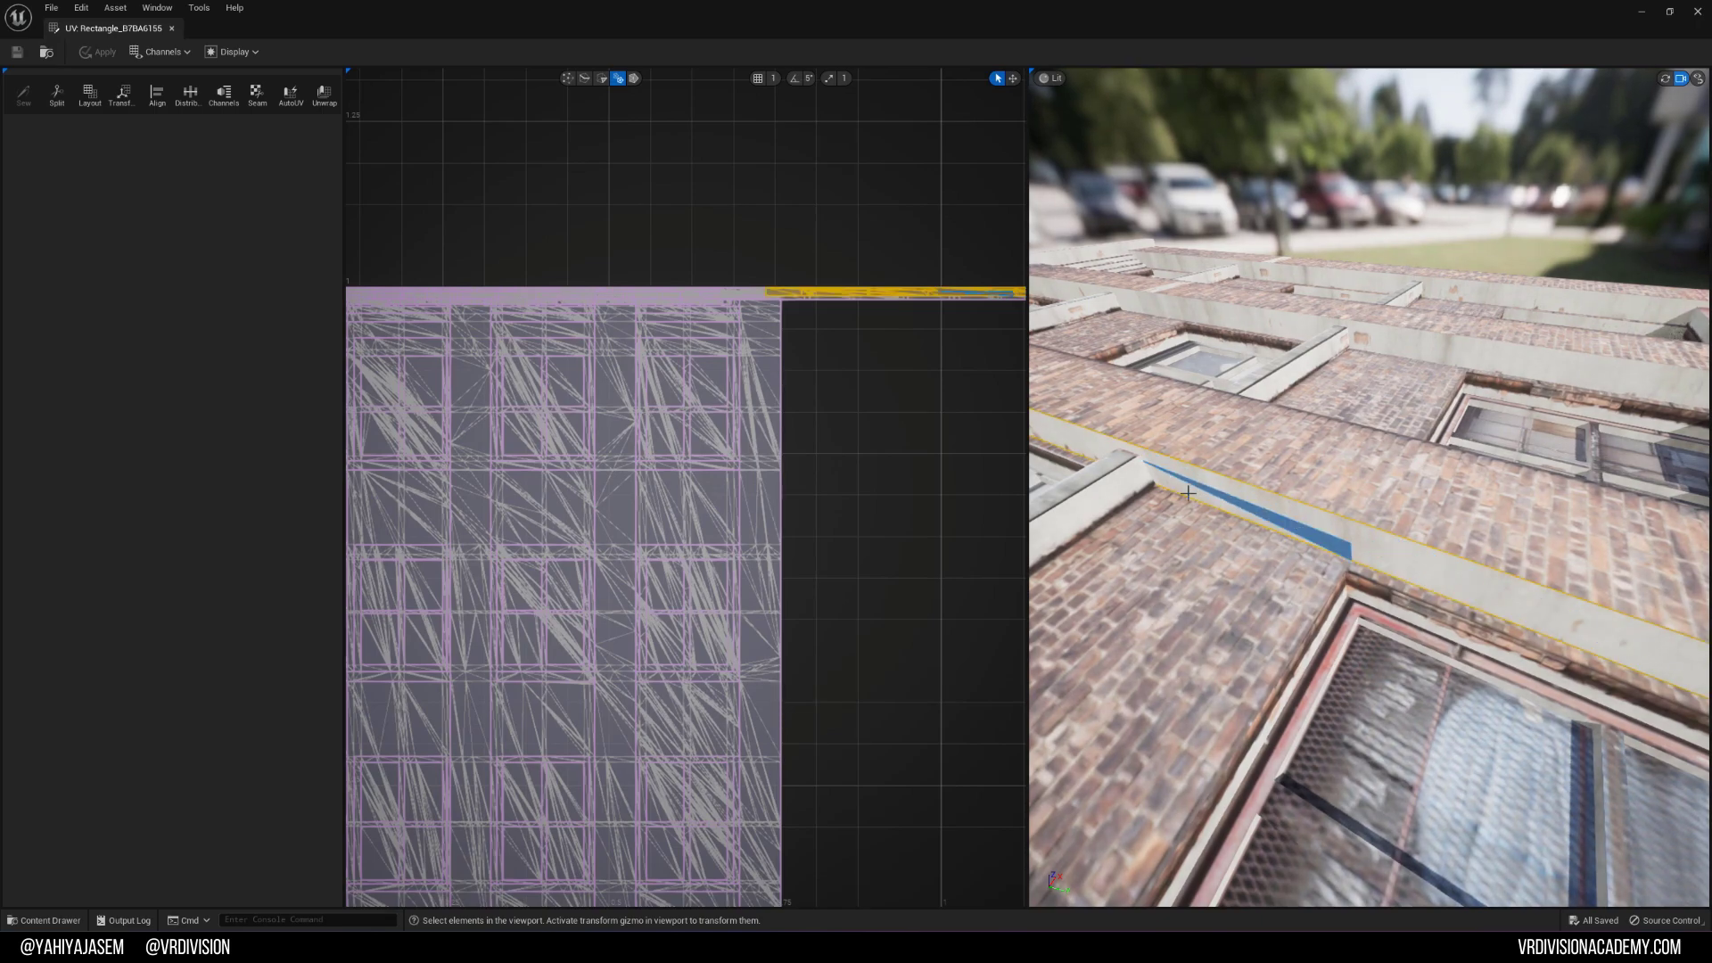
right_click_drag(1182, 486, 1177, 426)
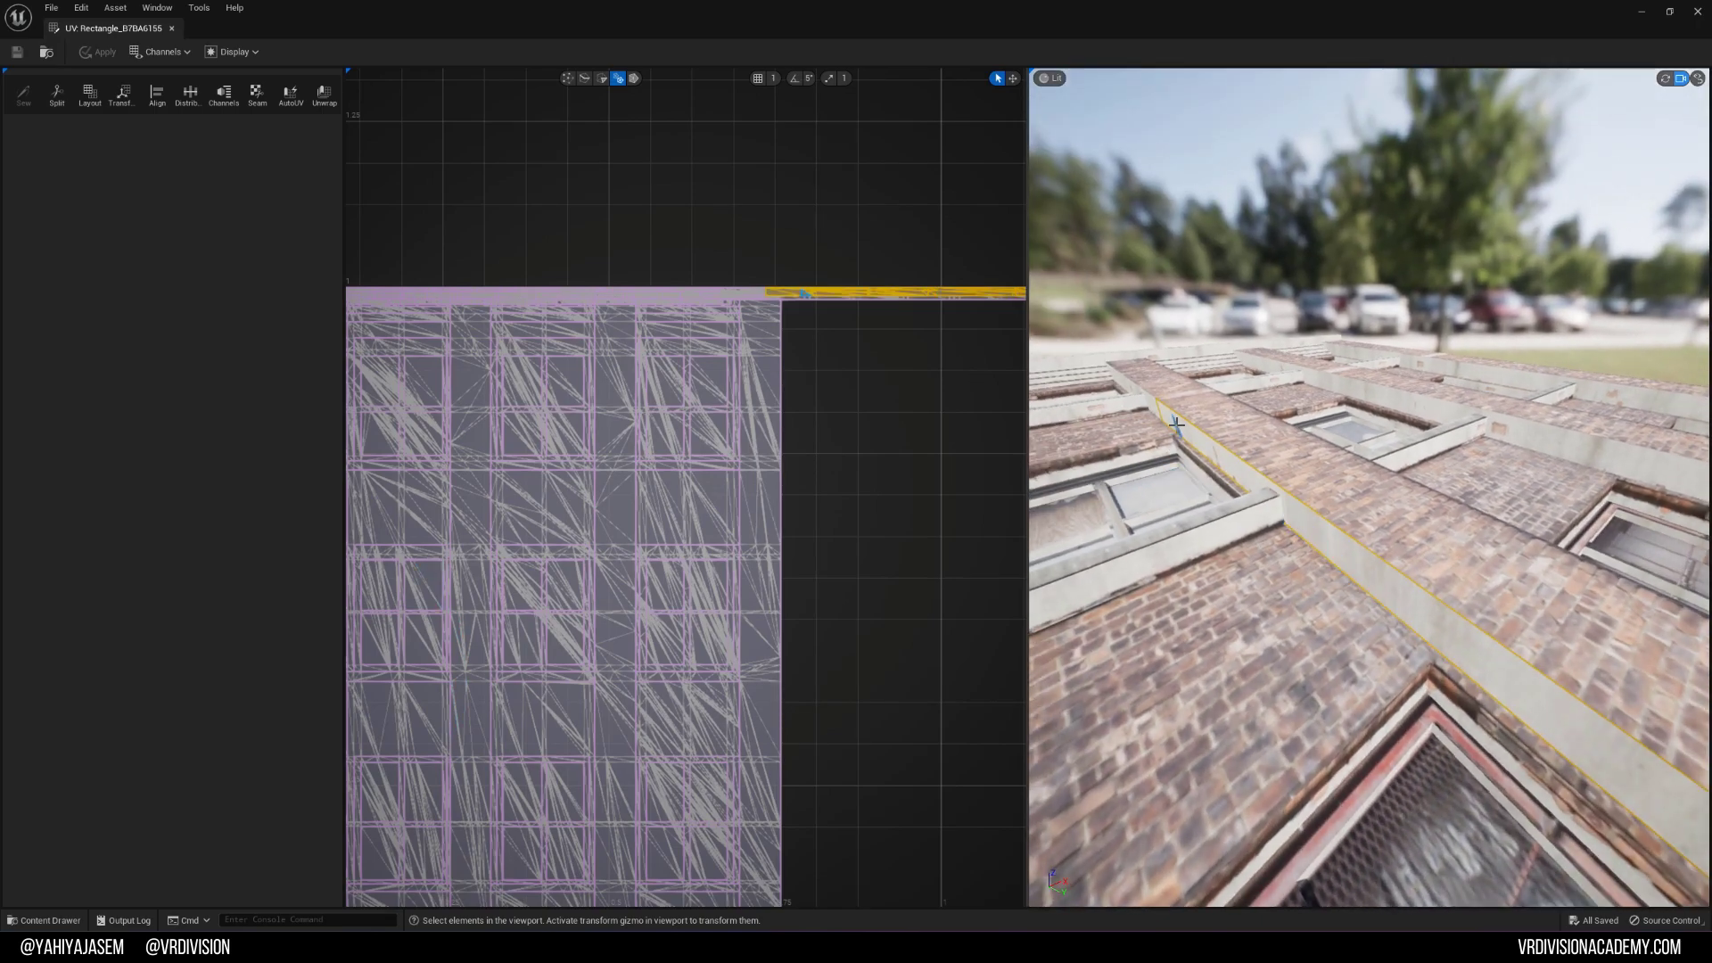
right_click_drag(907, 320, 753, 391)
scroll(487, 315, "down", 3)
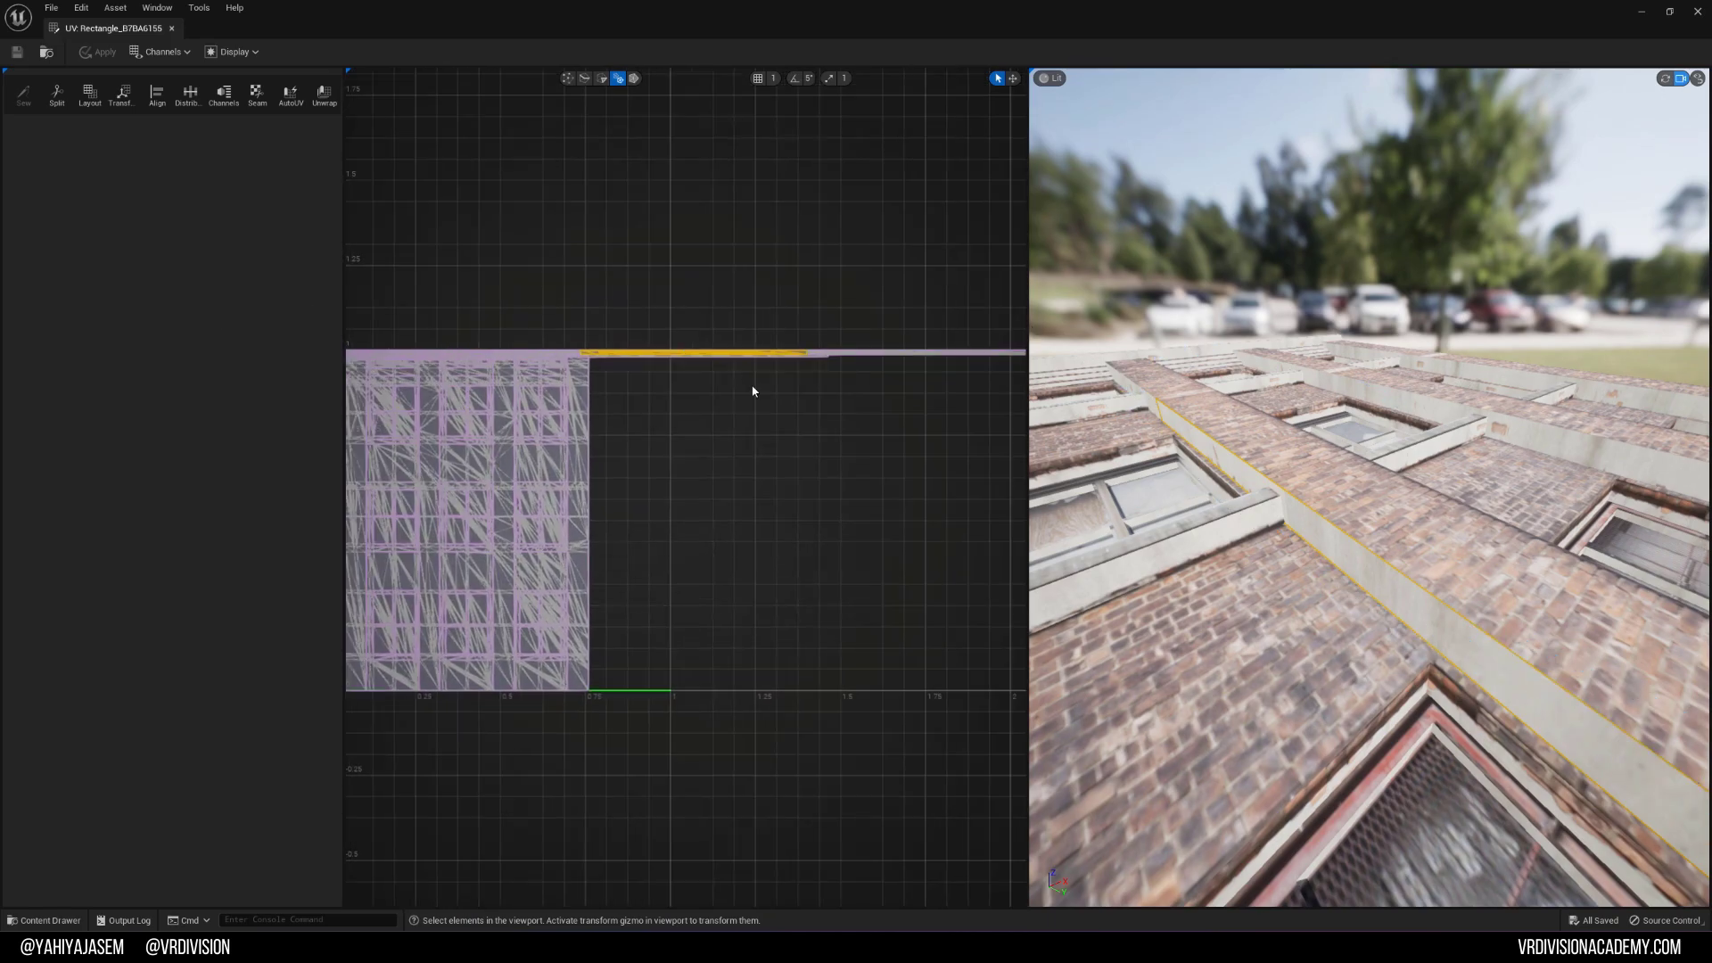
left_click_drag(761, 313, 910, 390)
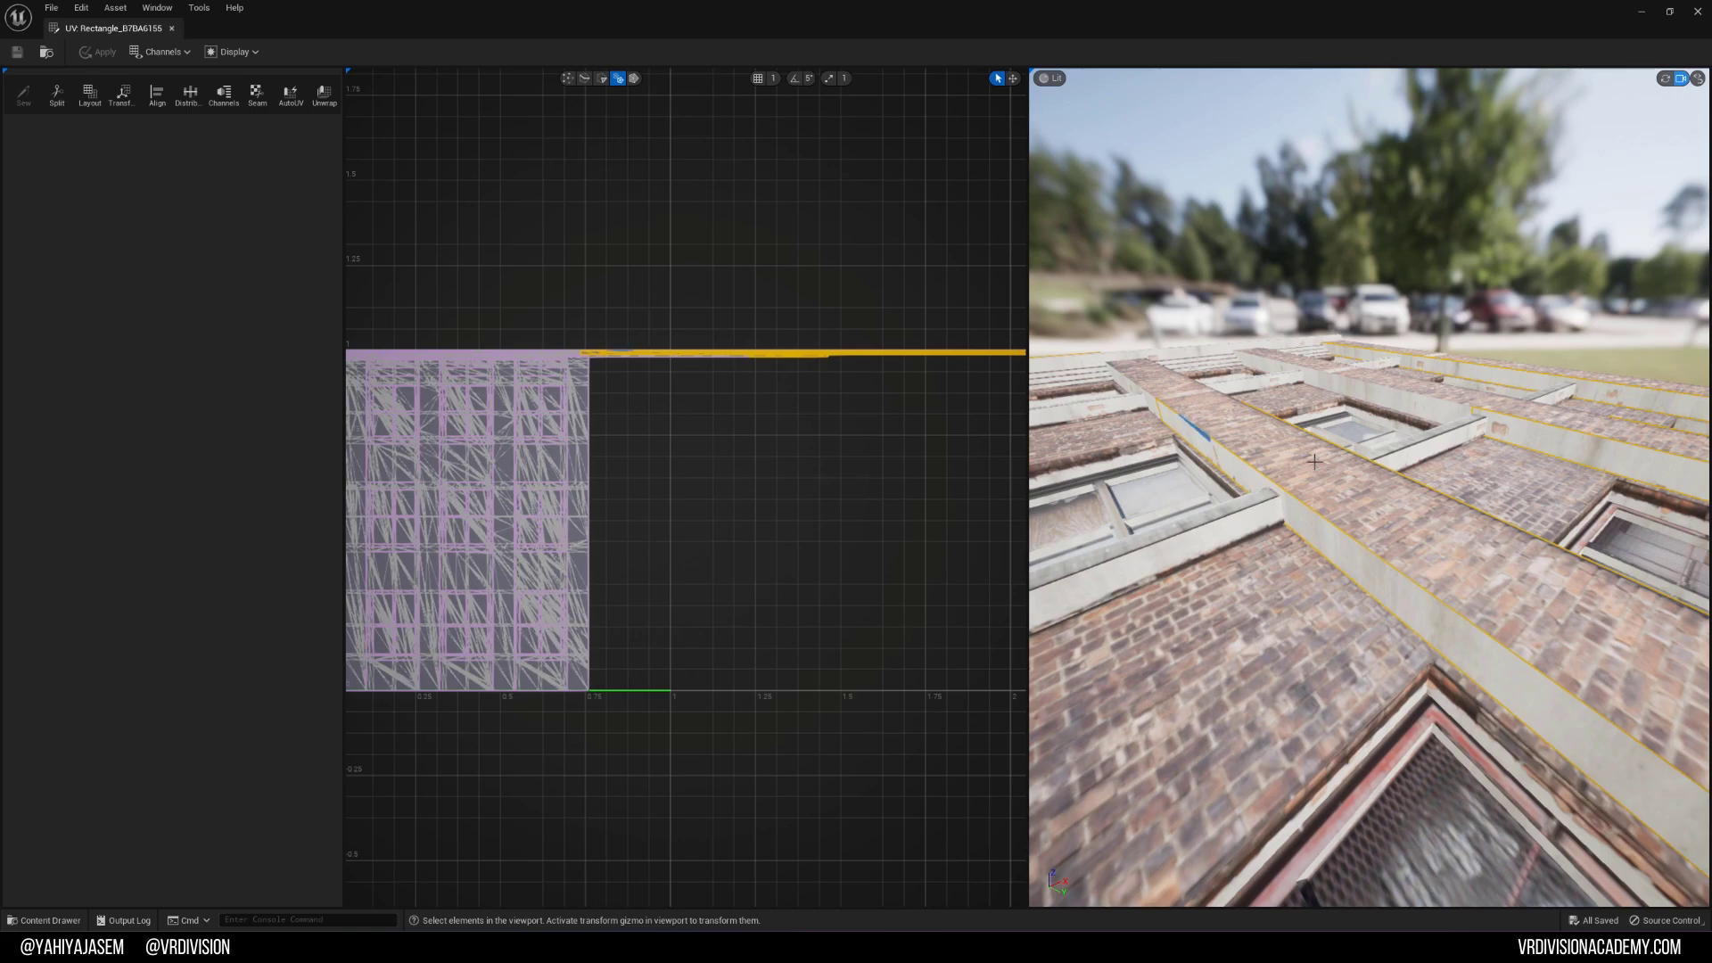
left_click_drag(1314, 461, 1204, 472)
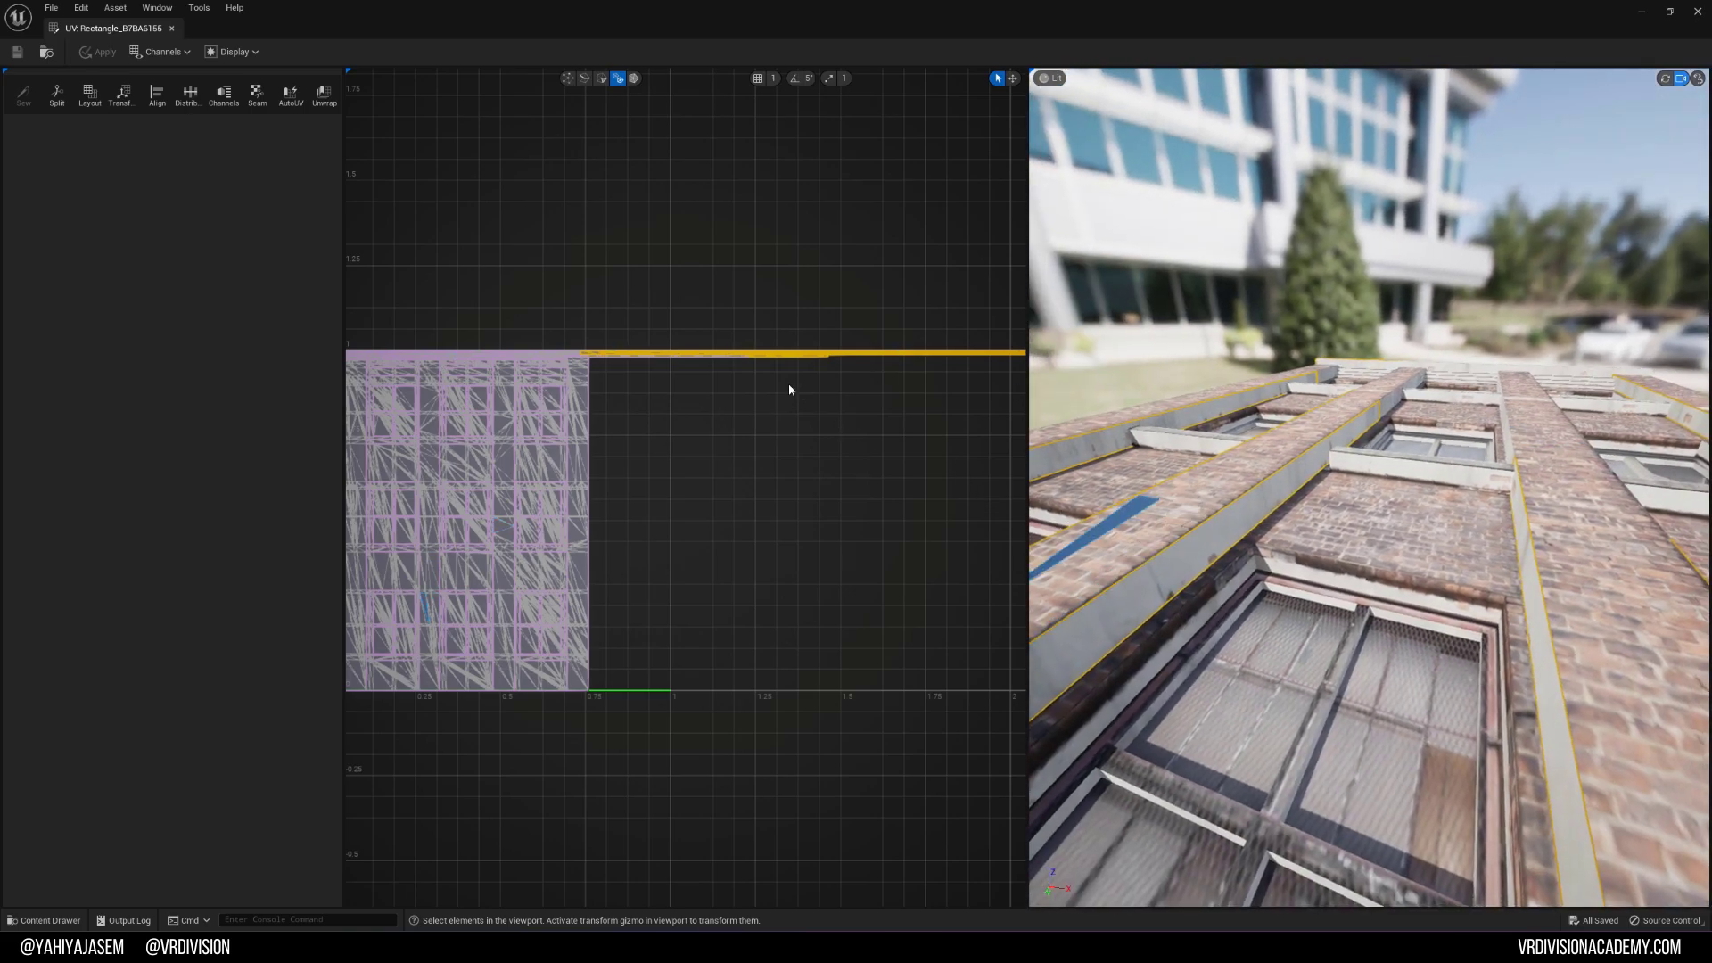
scroll(789, 390, "down", 2)
left_click_drag(979, 323, 491, 346)
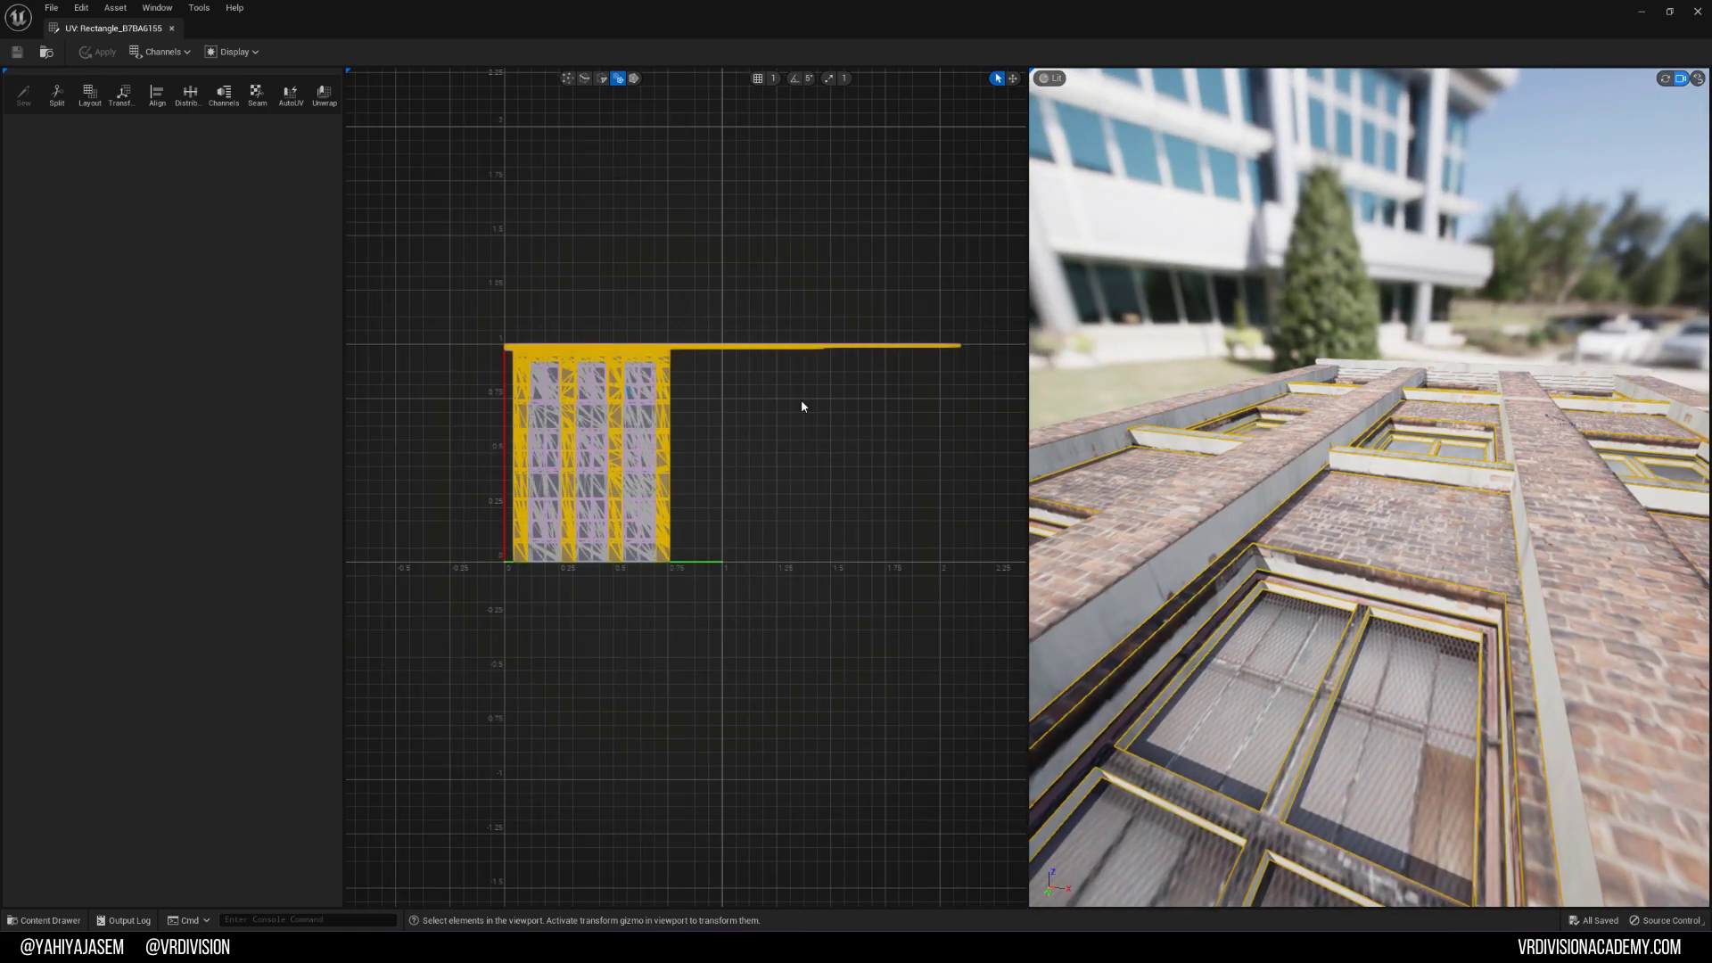
left_click(801, 400)
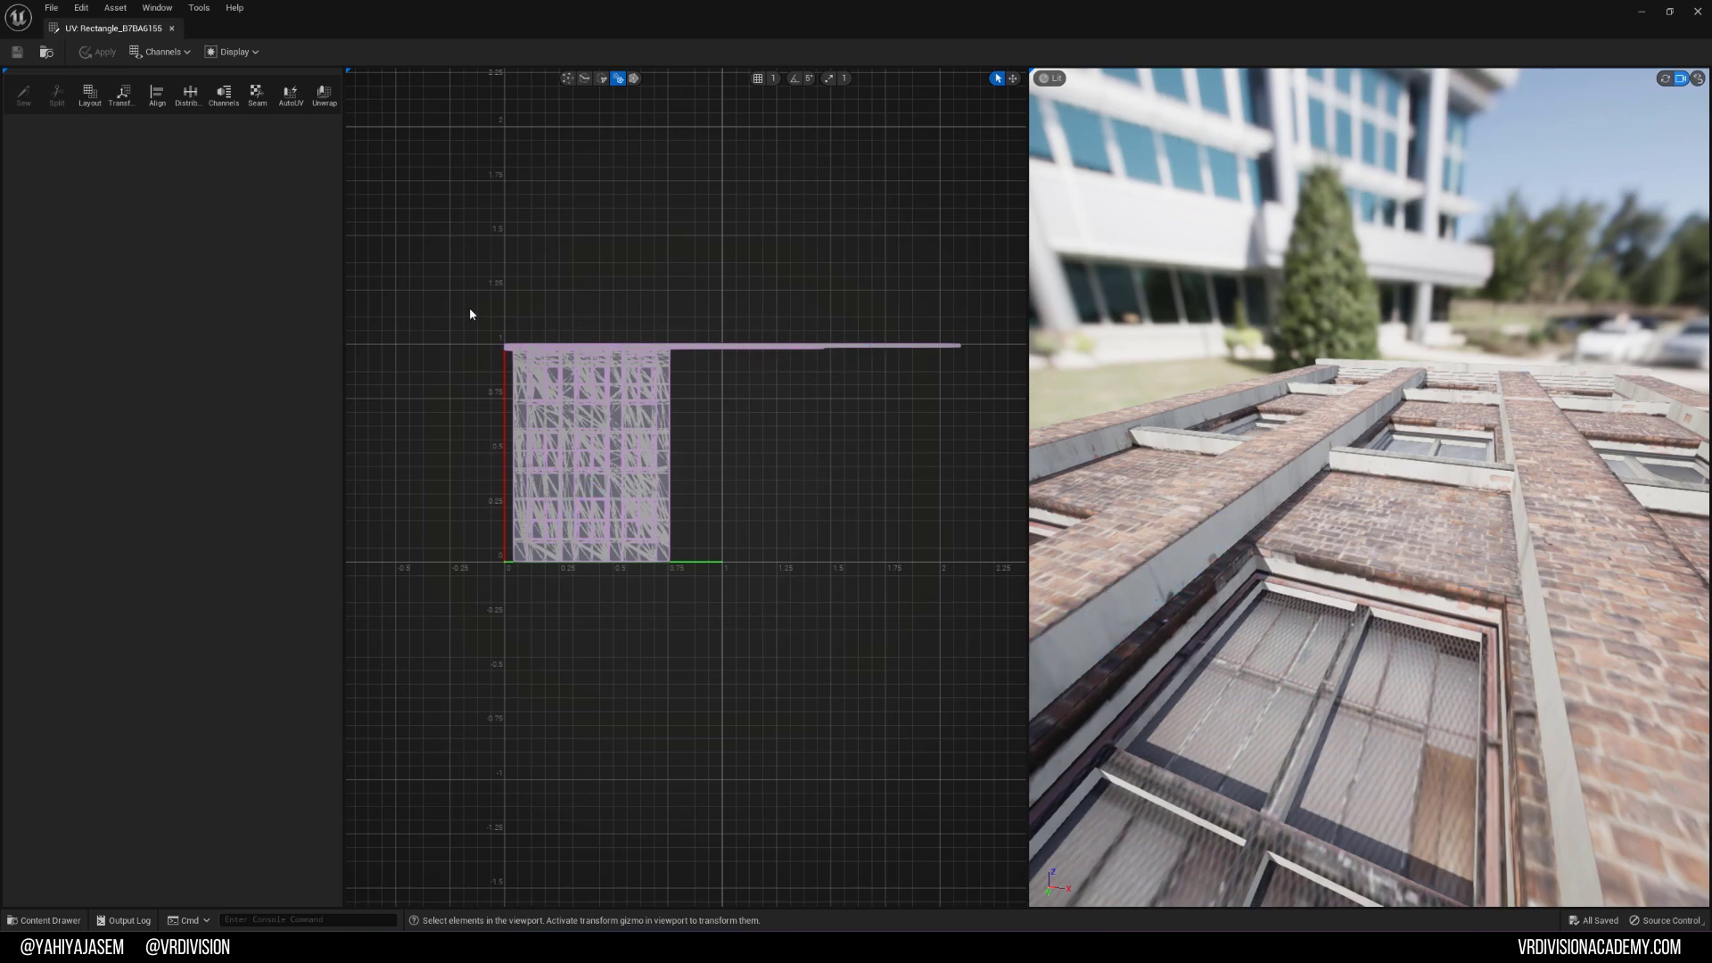
Step: Select the thin strip of side-face UV islands without the large front facade islands, inspect it closely, and clear the selection
left_click_drag(589, 329, 1000, 360)
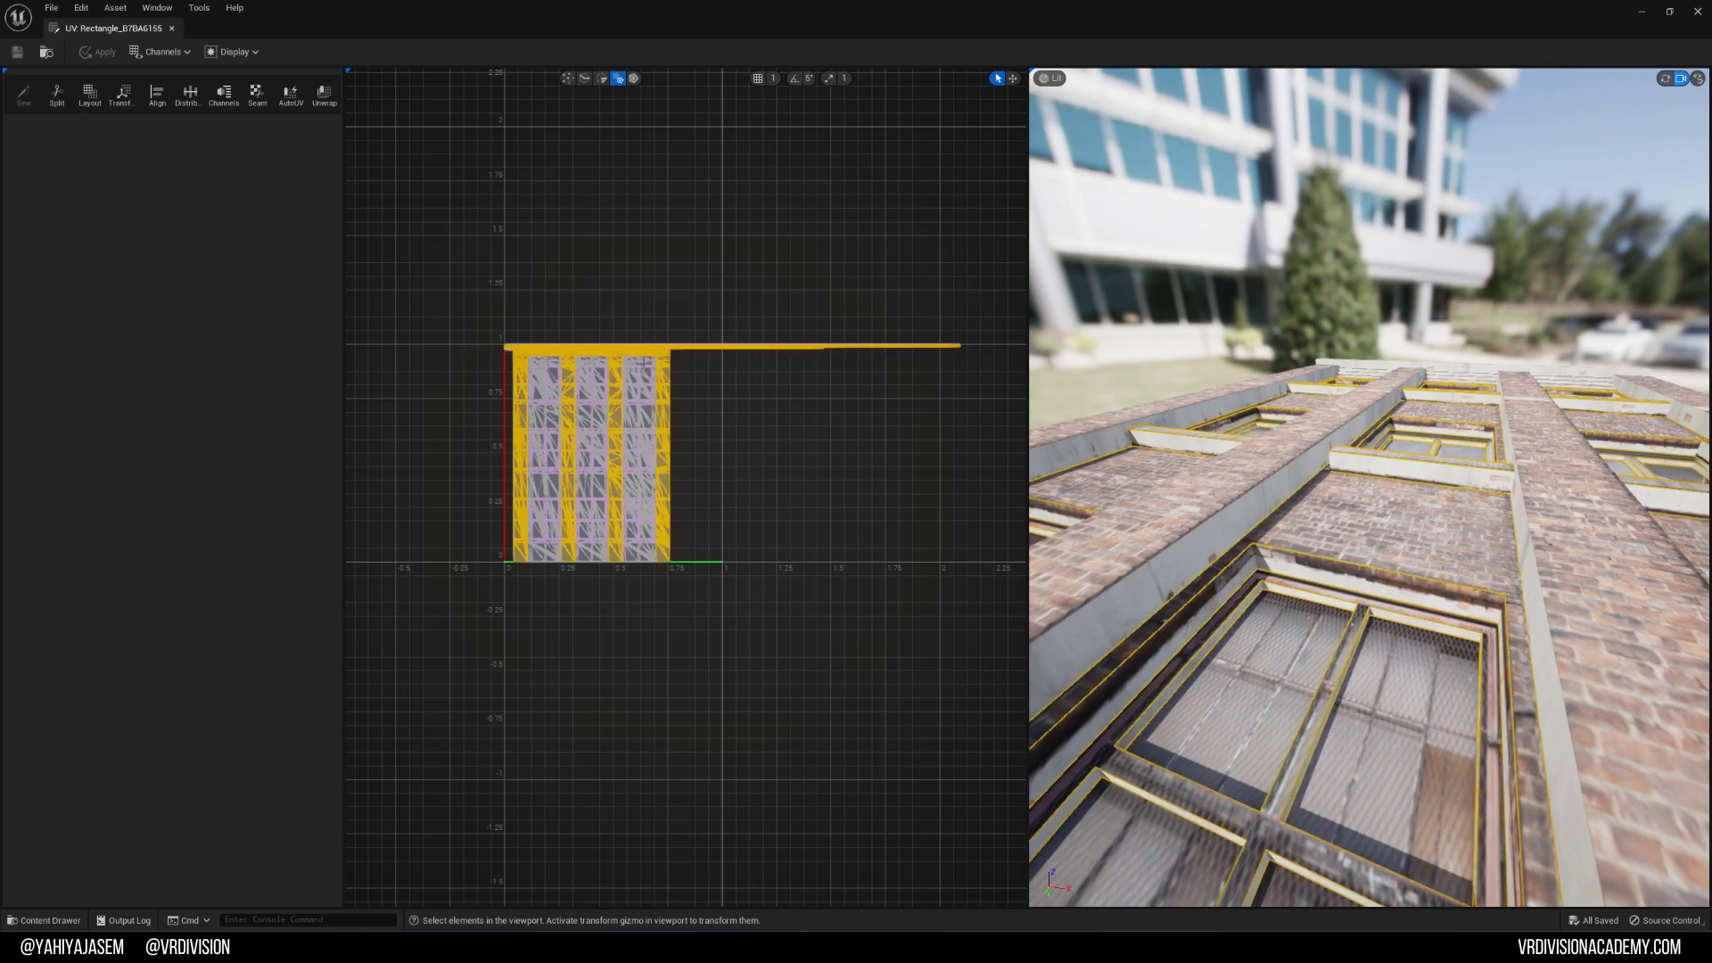
scroll(644, 362, "up", 3)
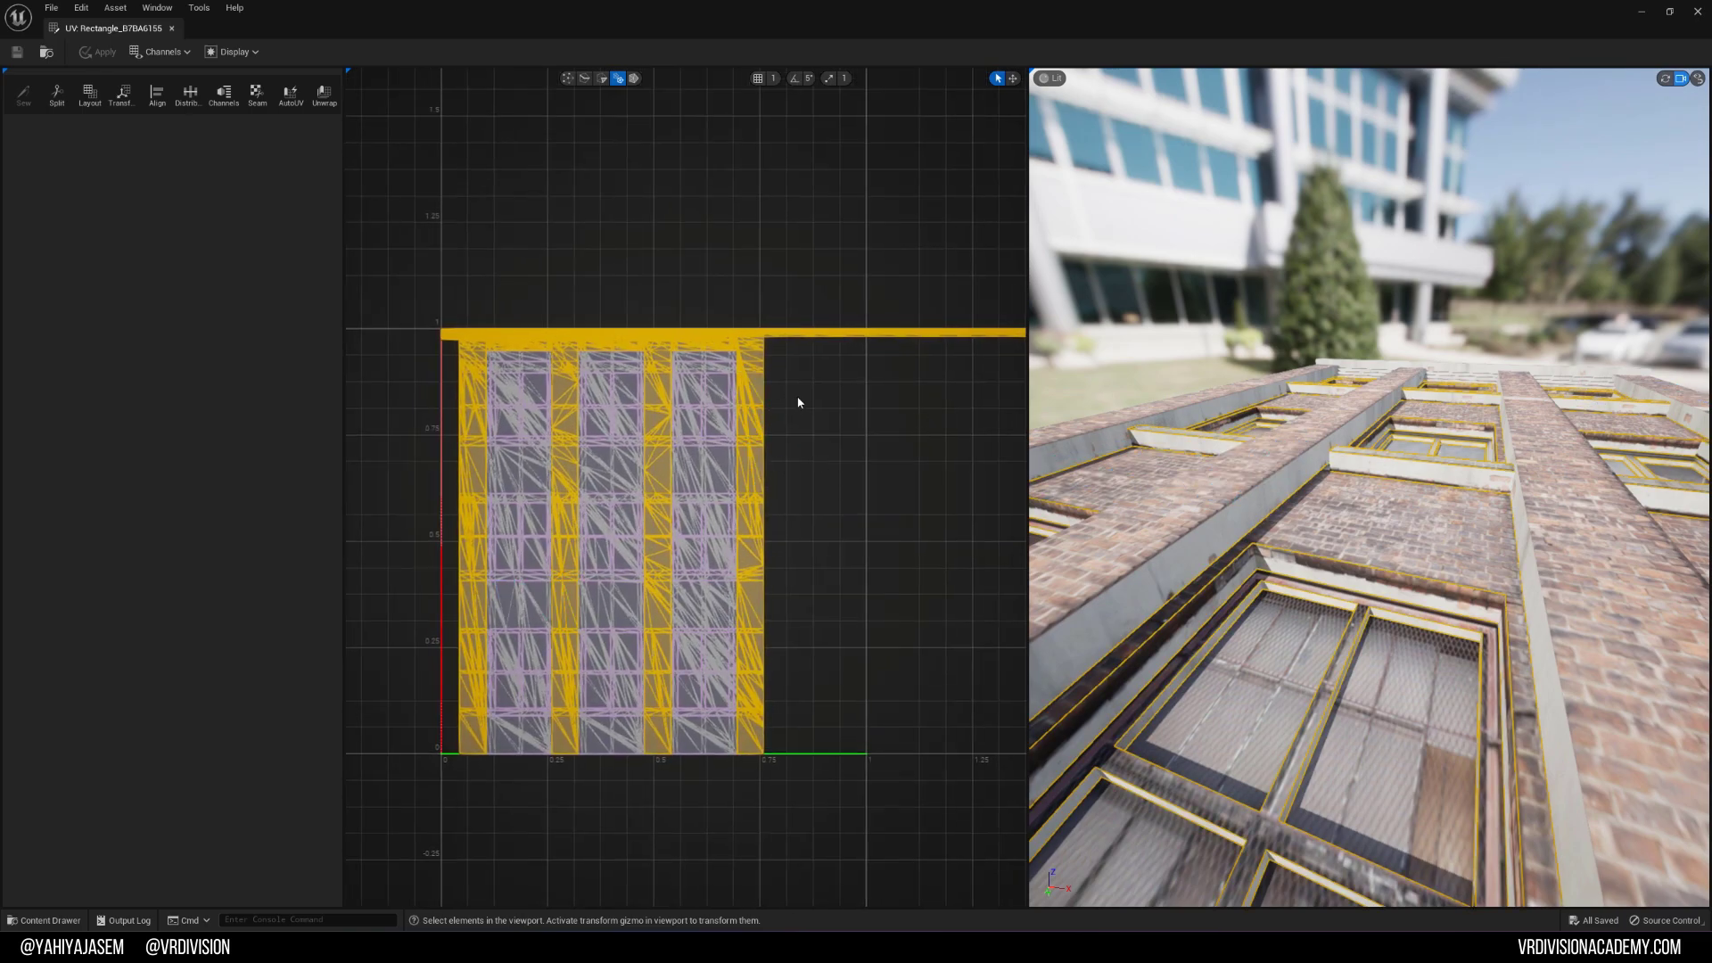
left_click_drag(820, 371, 363, 500, "ctrl")
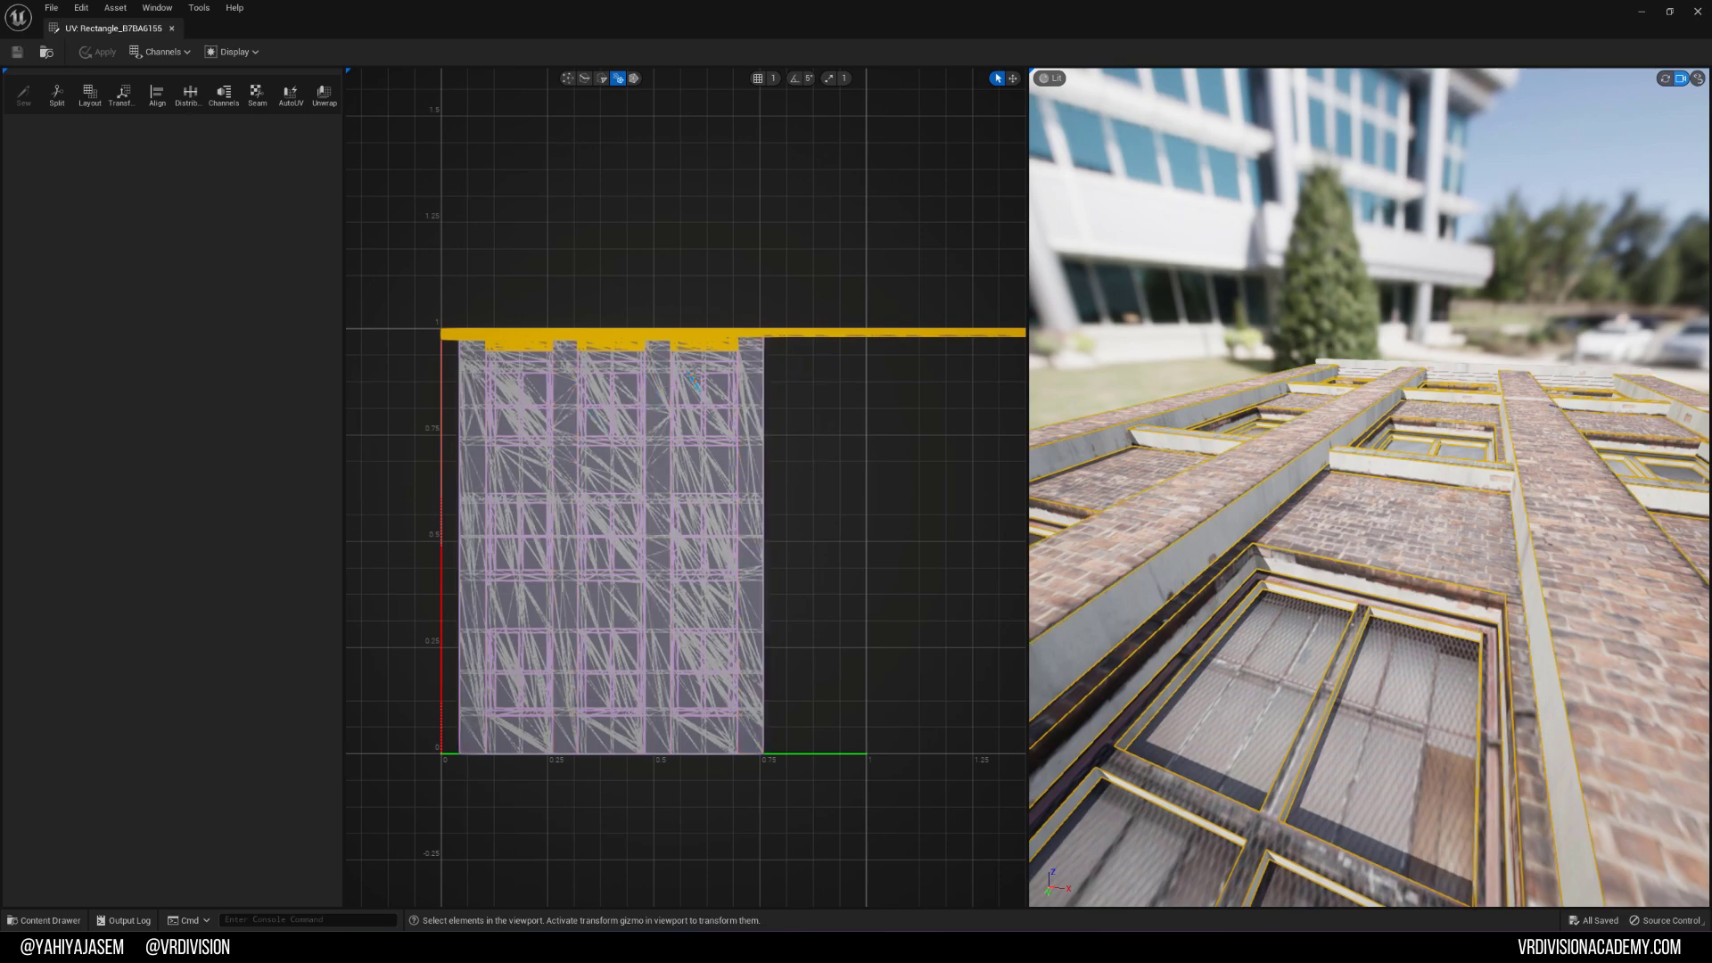
scroll(457, 341, "up", 5)
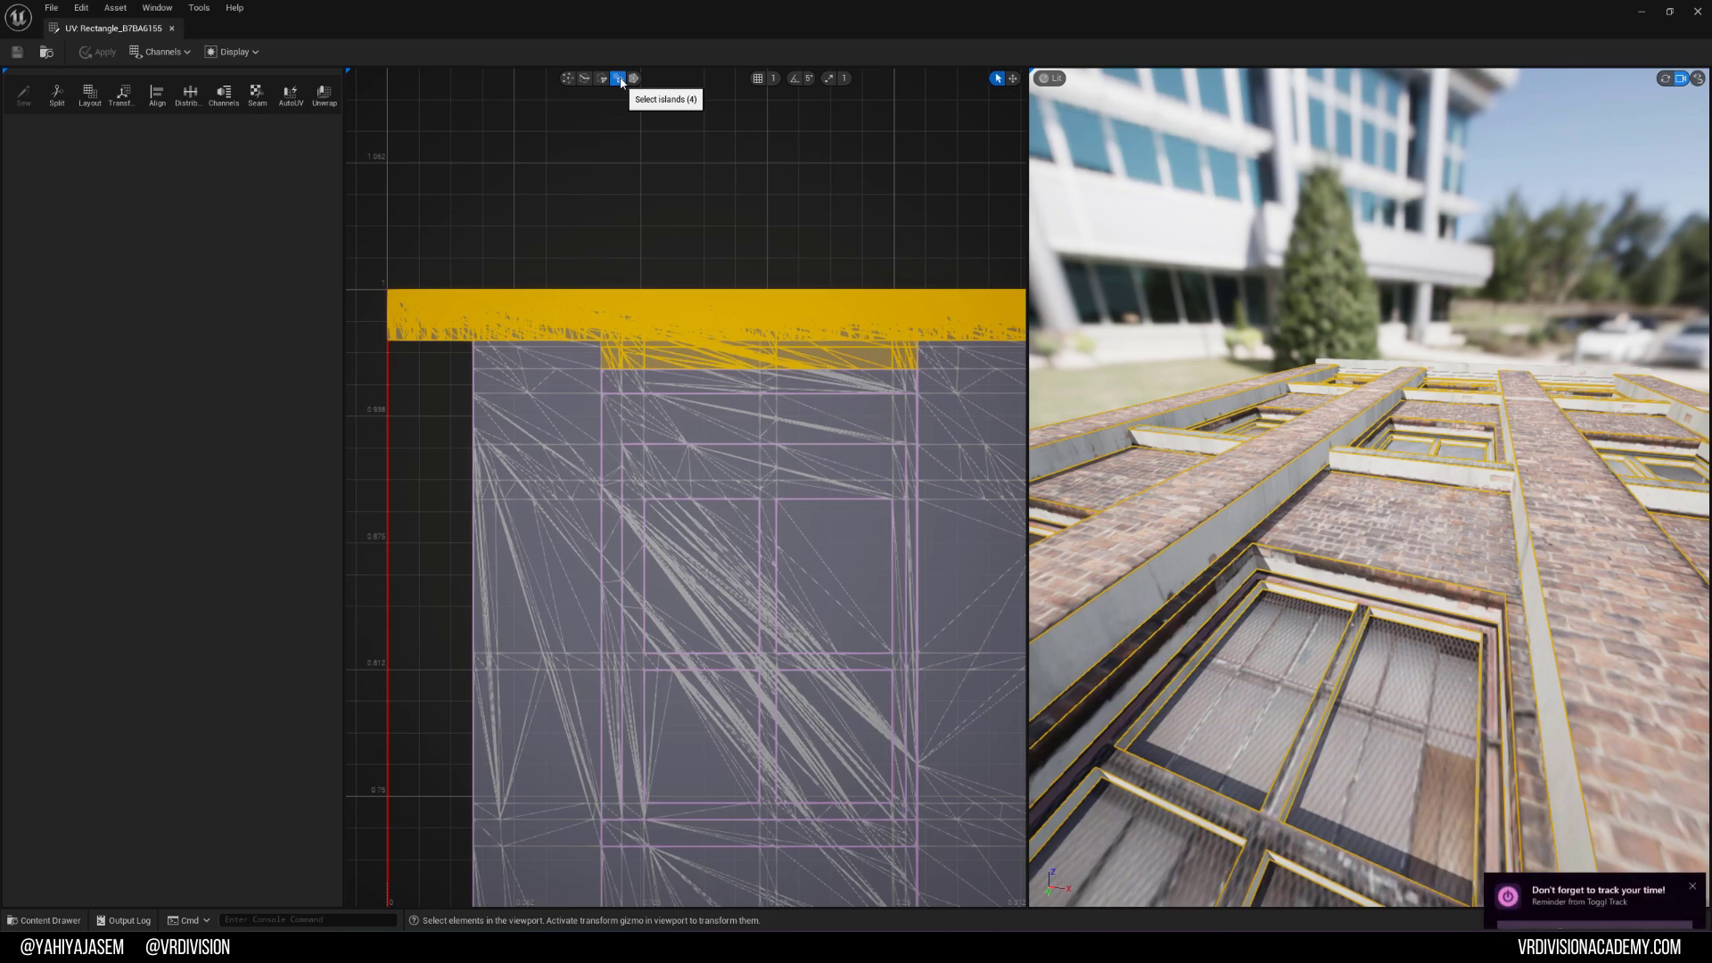
left_click(1694, 855)
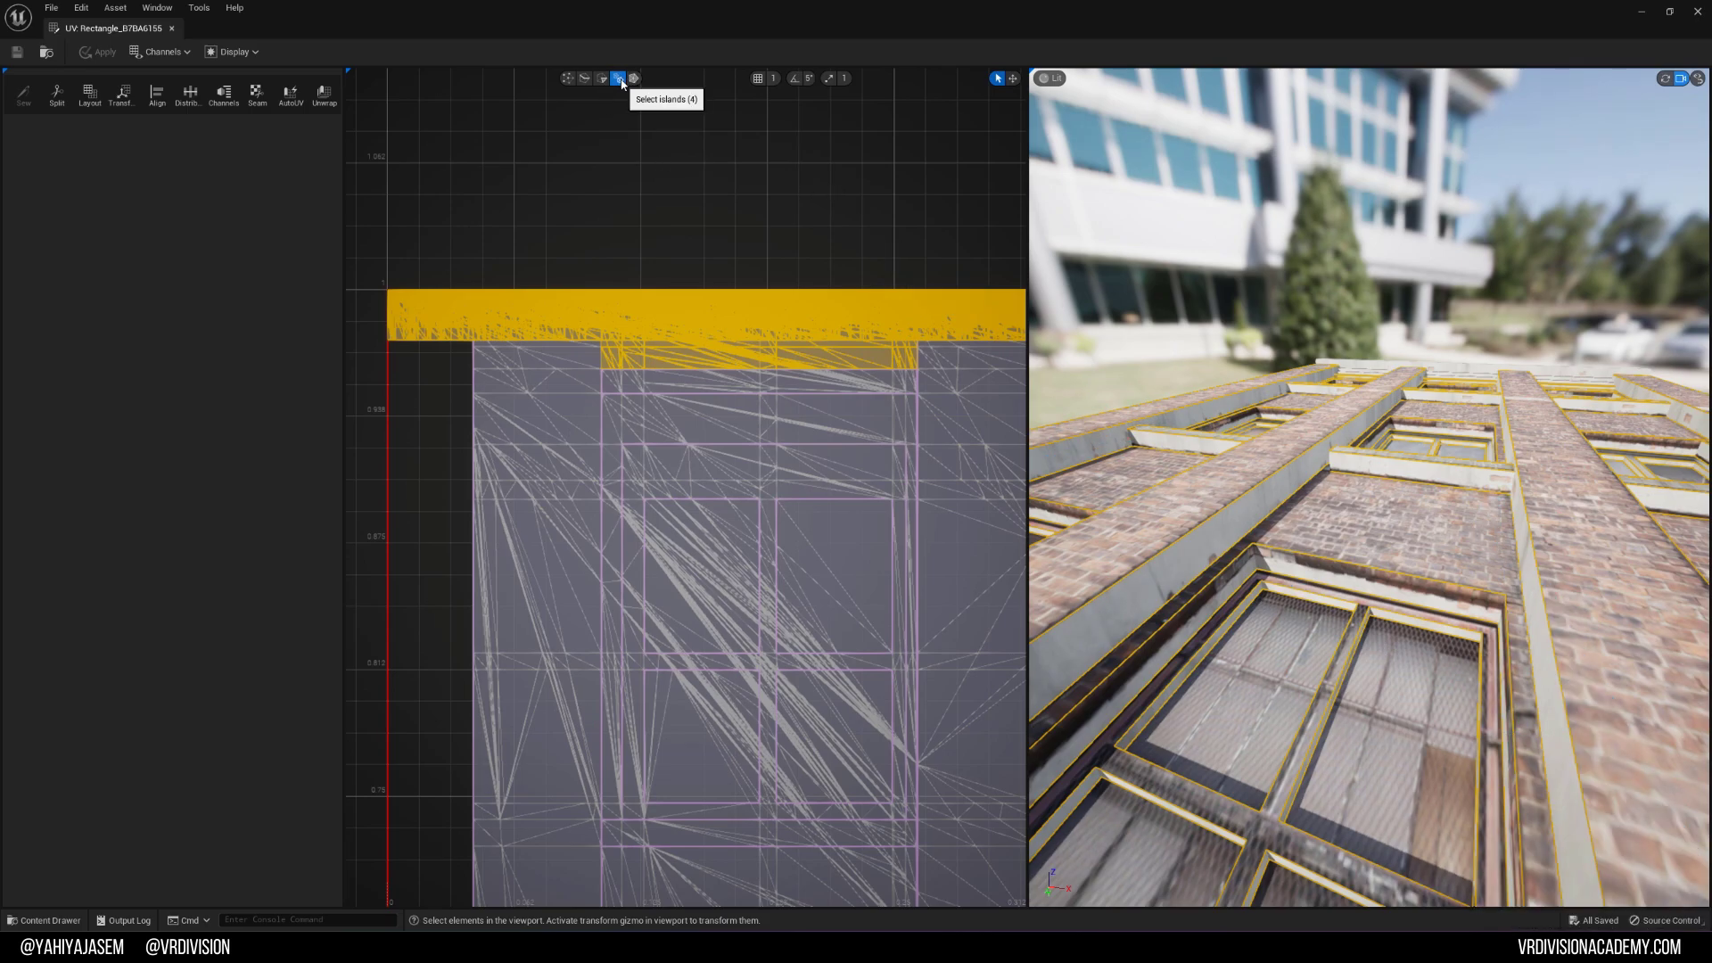
scroll(673, 178, "down", 2)
left_click(672, 178)
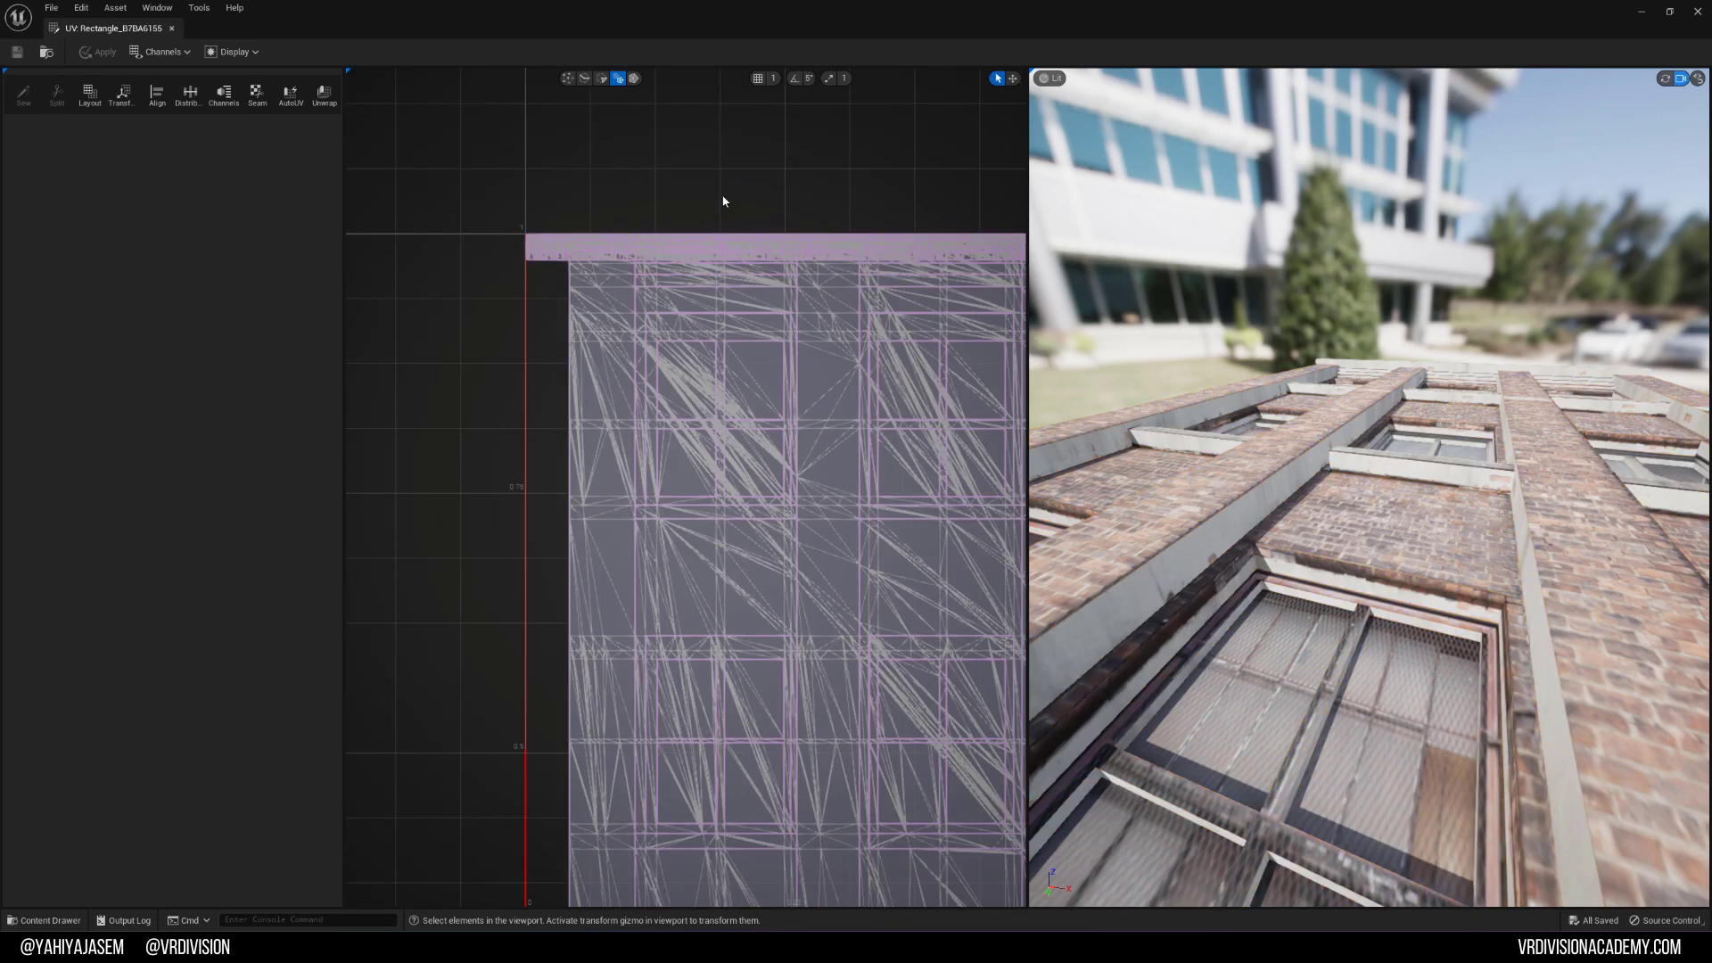
Step: Select the thin UV strip islands running along the upper edge of the facade's UV layout
scroll(727, 196, "down", 3)
right_click_drag(790, 177, 635, 287)
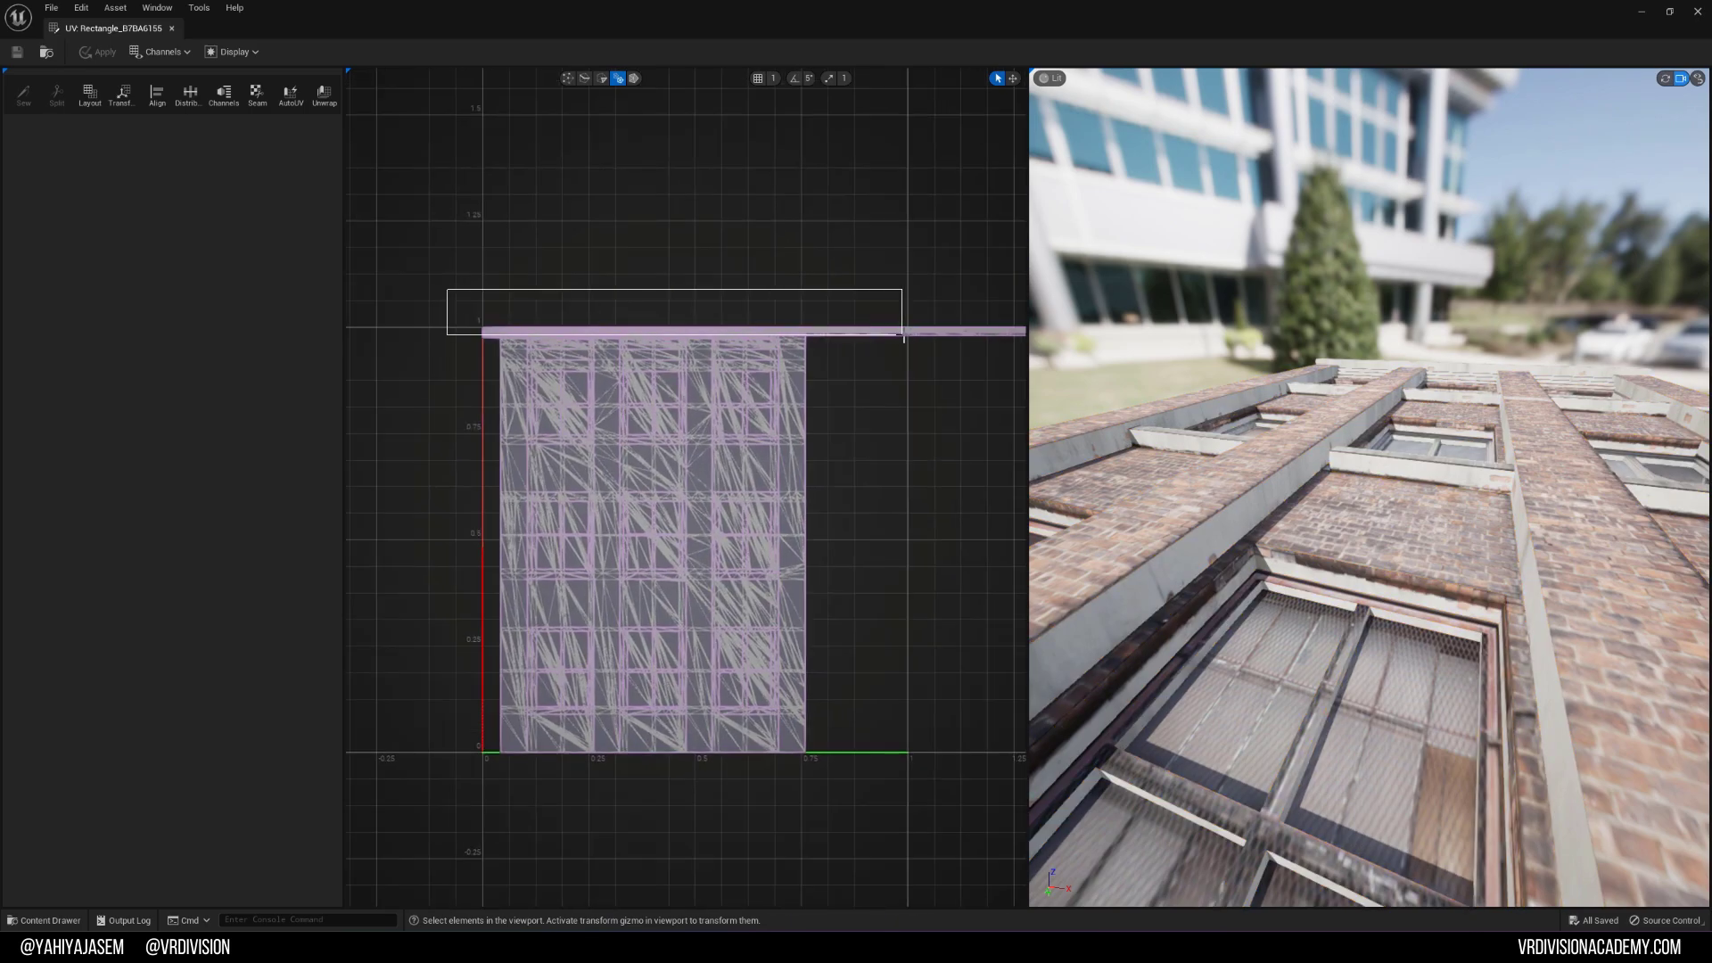
left_click_drag(903, 337, 426, 369)
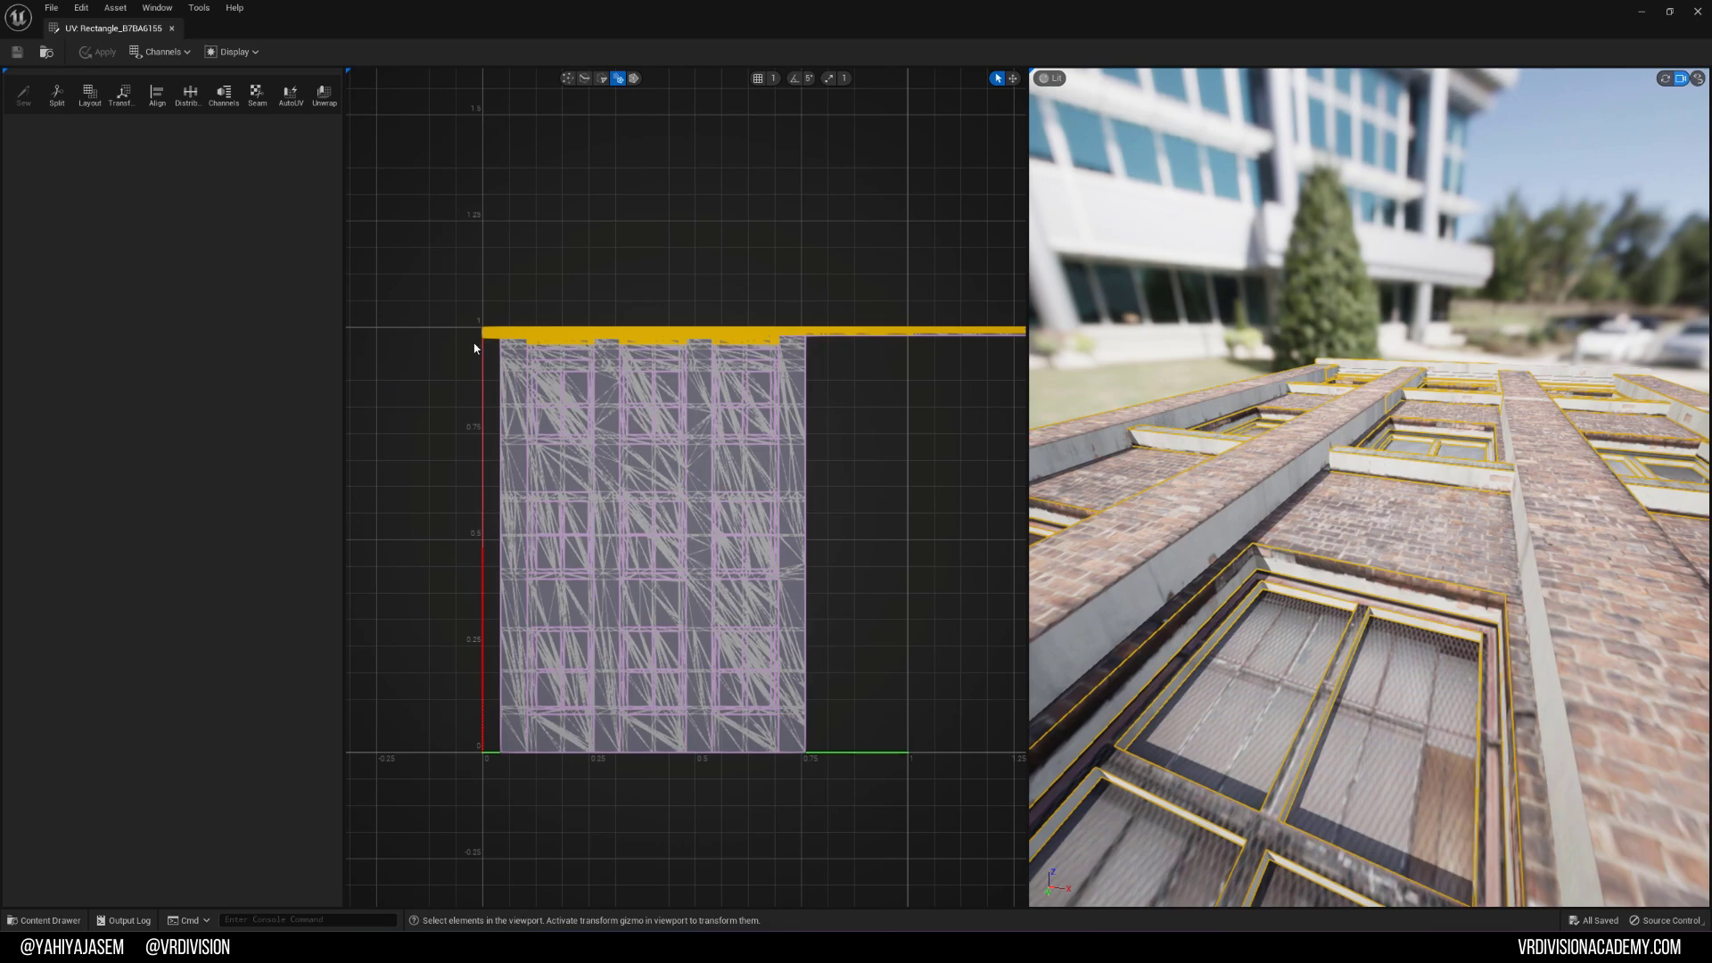
left_click_drag(809, 373, 918, 385)
scroll(909, 371, "up", 3)
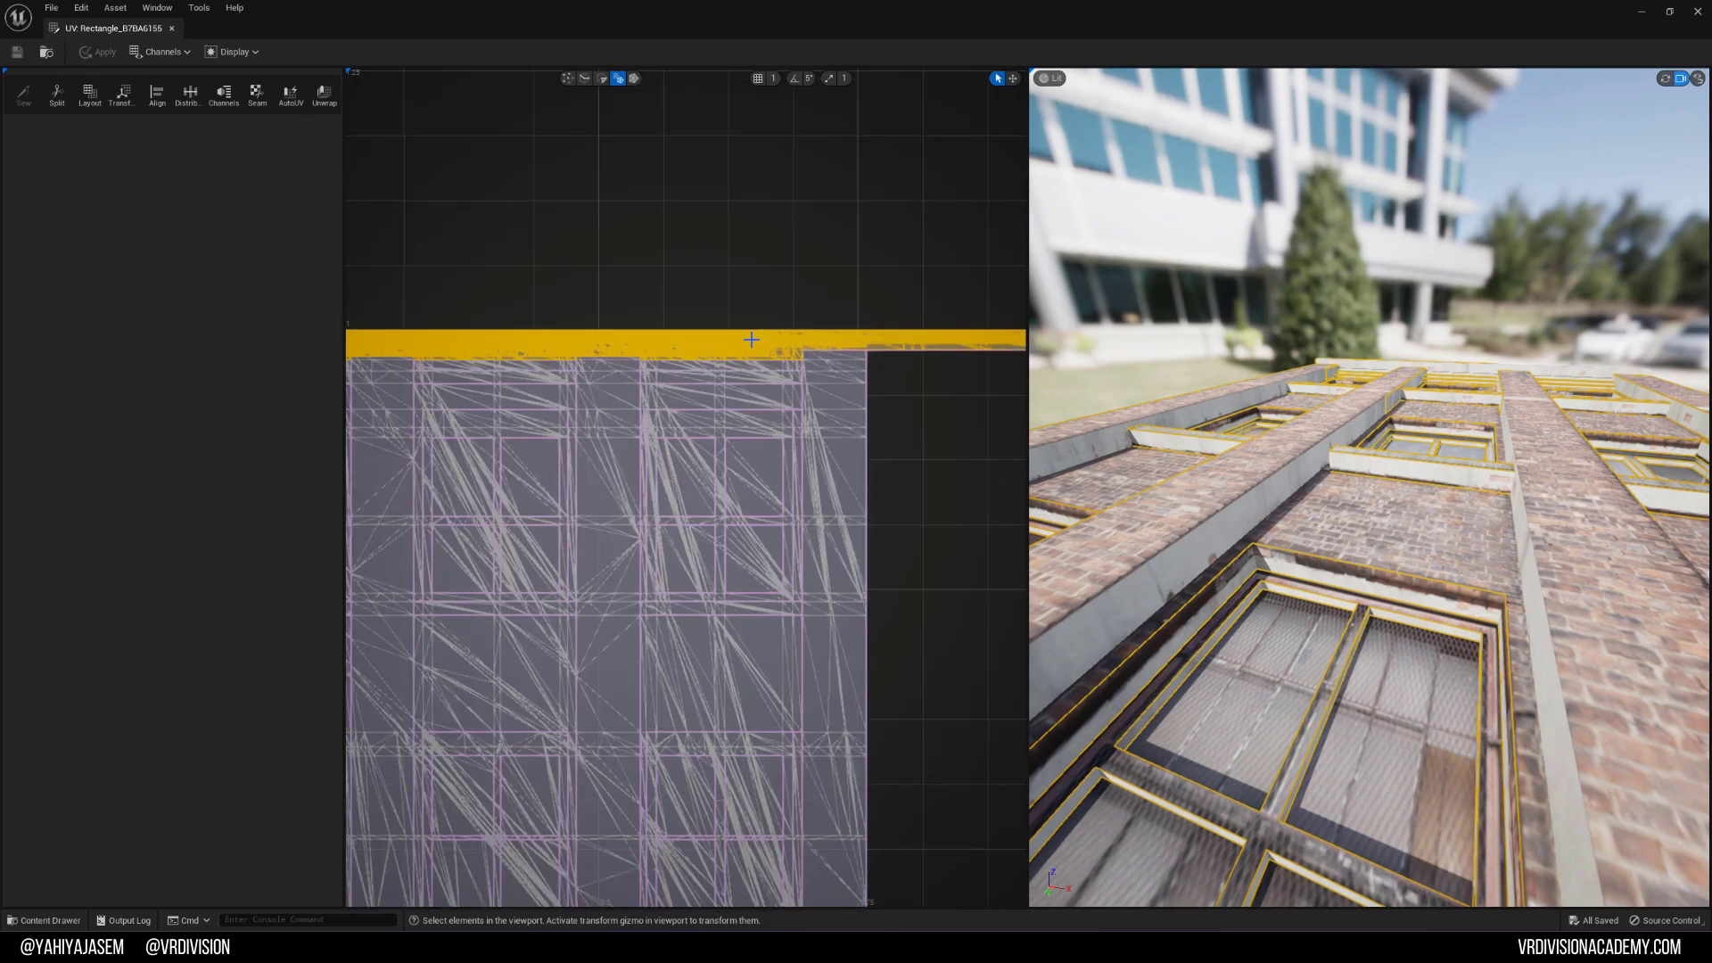
right_click_drag(876, 367, 959, 379)
left_click_drag(977, 388, 469, 417, "ctrl")
right_click_drag(487, 396, 814, 396)
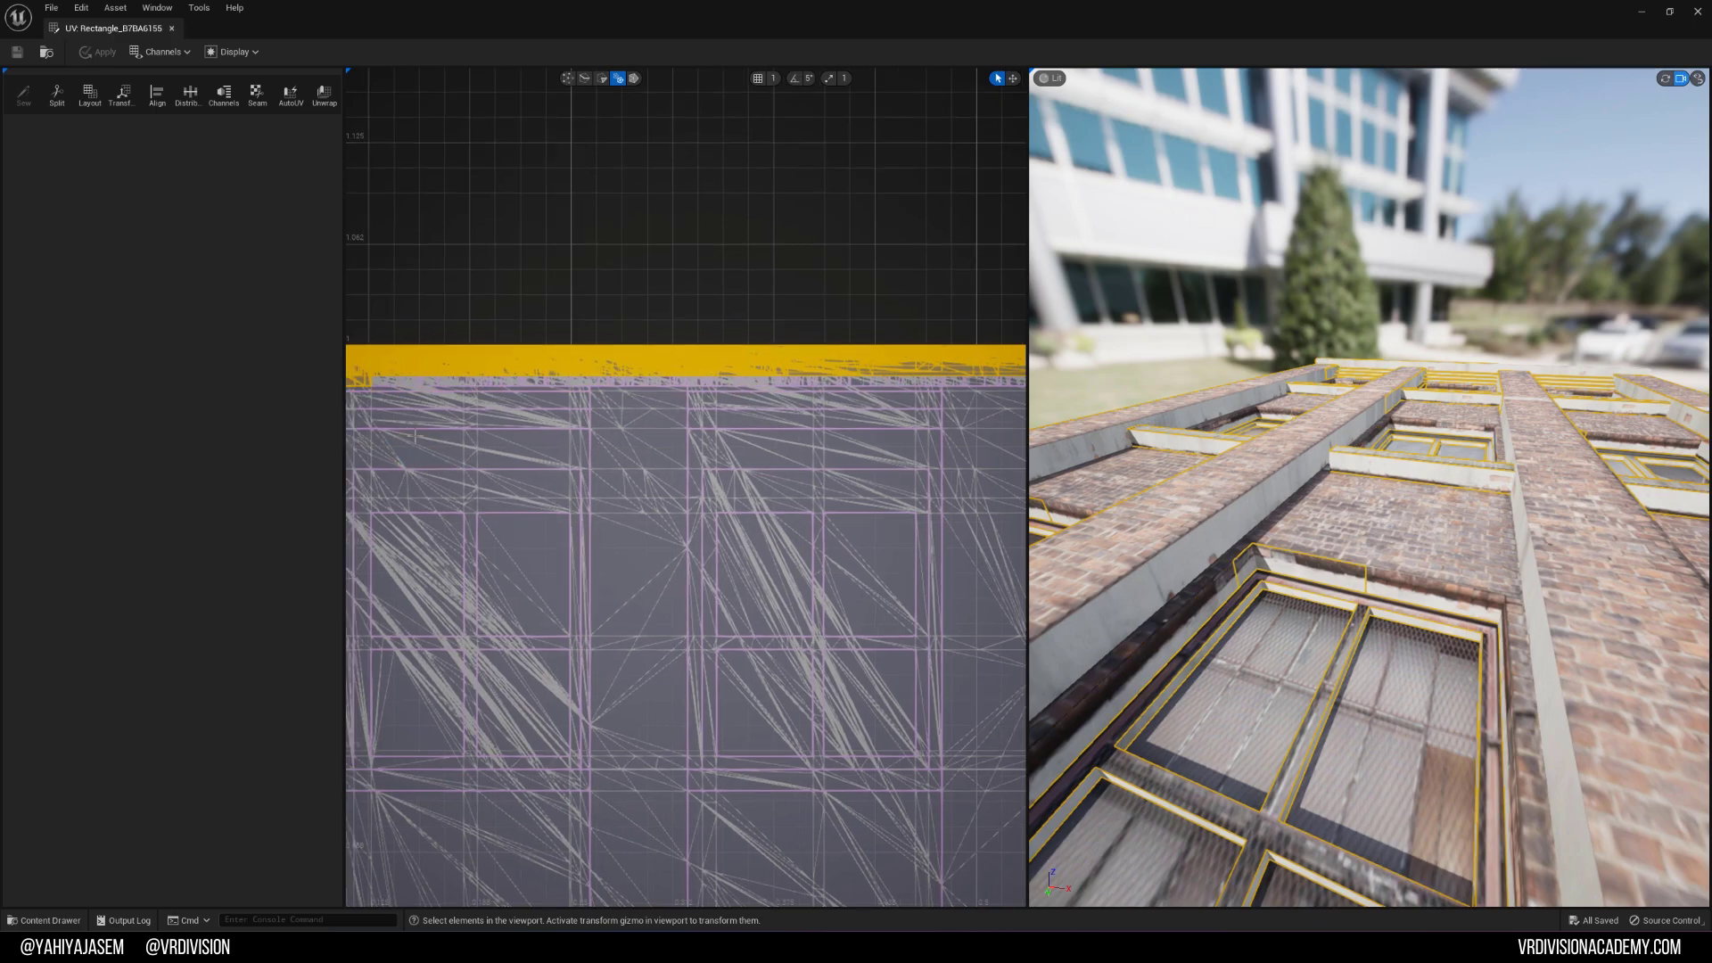
right_click_drag(385, 385, 709, 387)
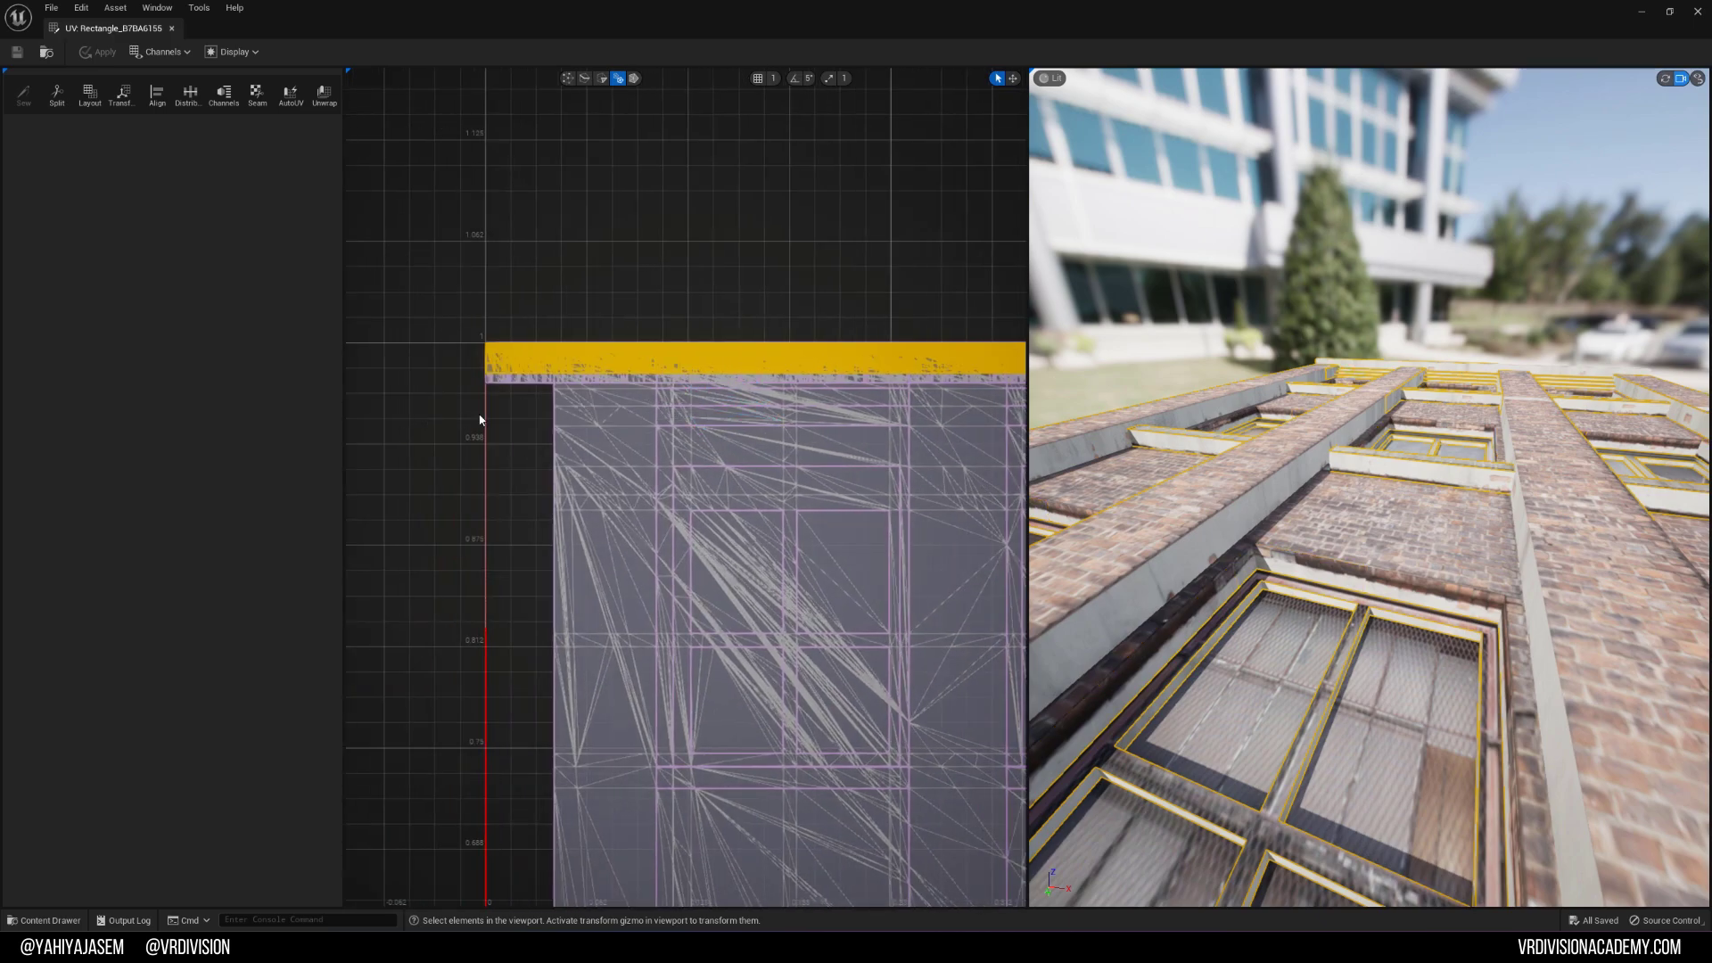
Step: Adjust the selection to cover the strips extending past the UV tile and move them up clear of the facade block
scroll(480, 419, "down", 3)
right_click_drag(1008, 421, 681, 422)
right_click_drag(754, 470, 524, 368)
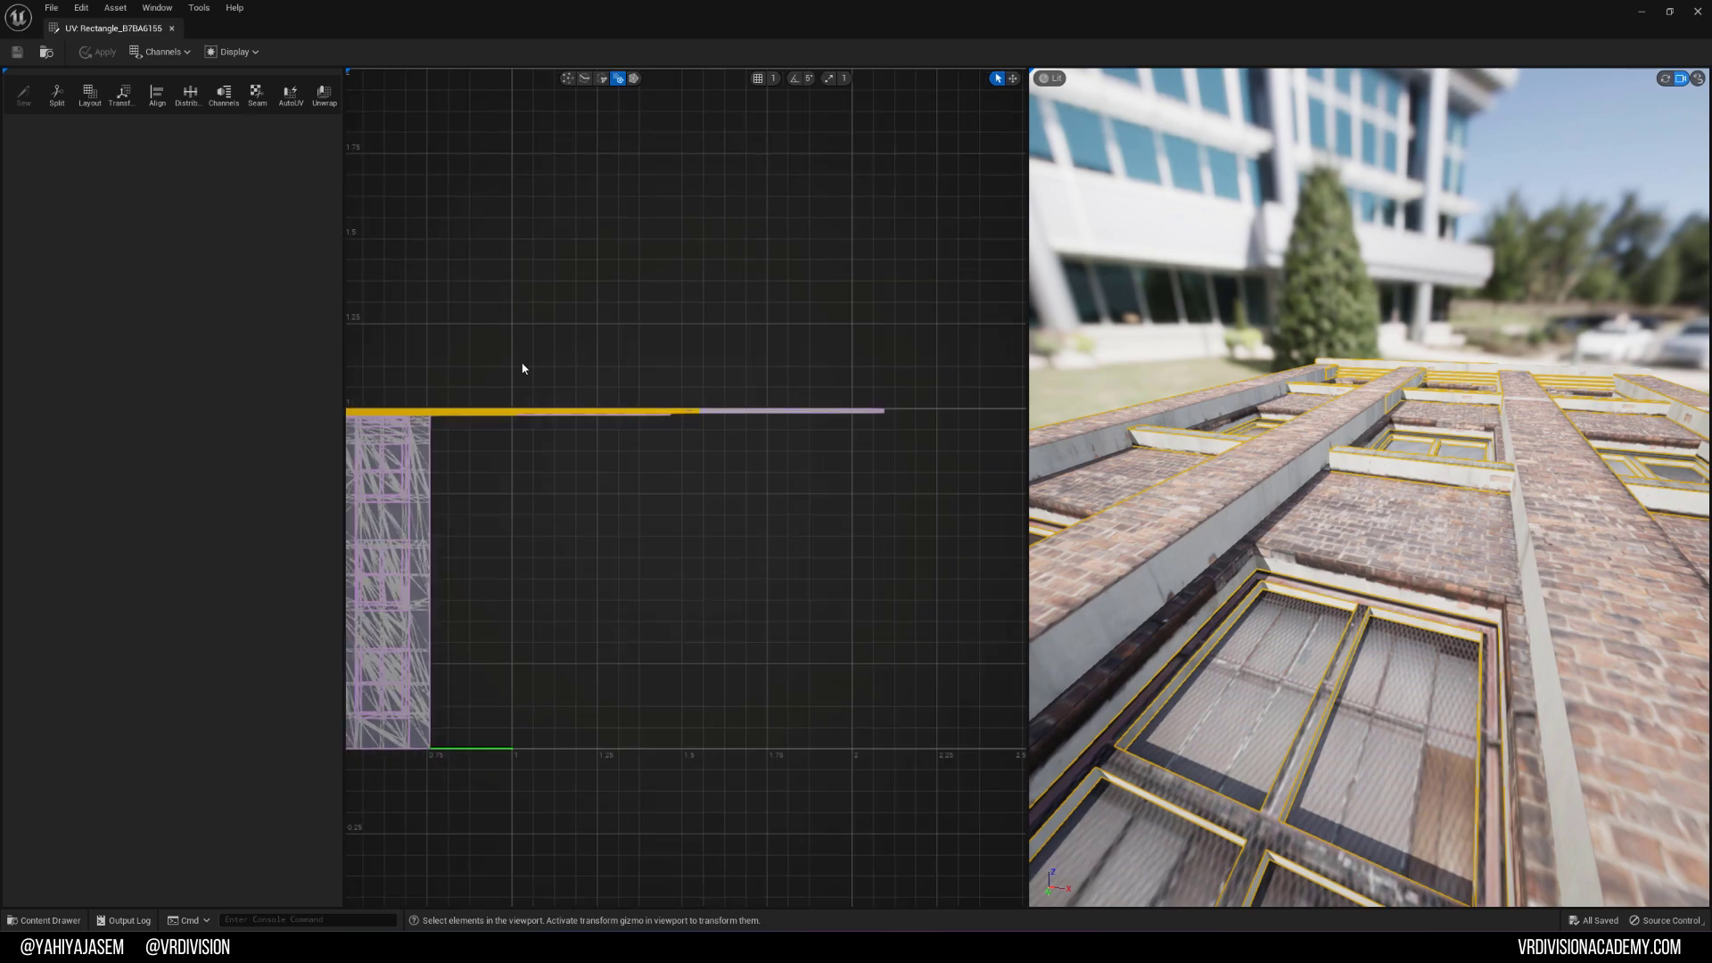
scroll(759, 453, "down", 3)
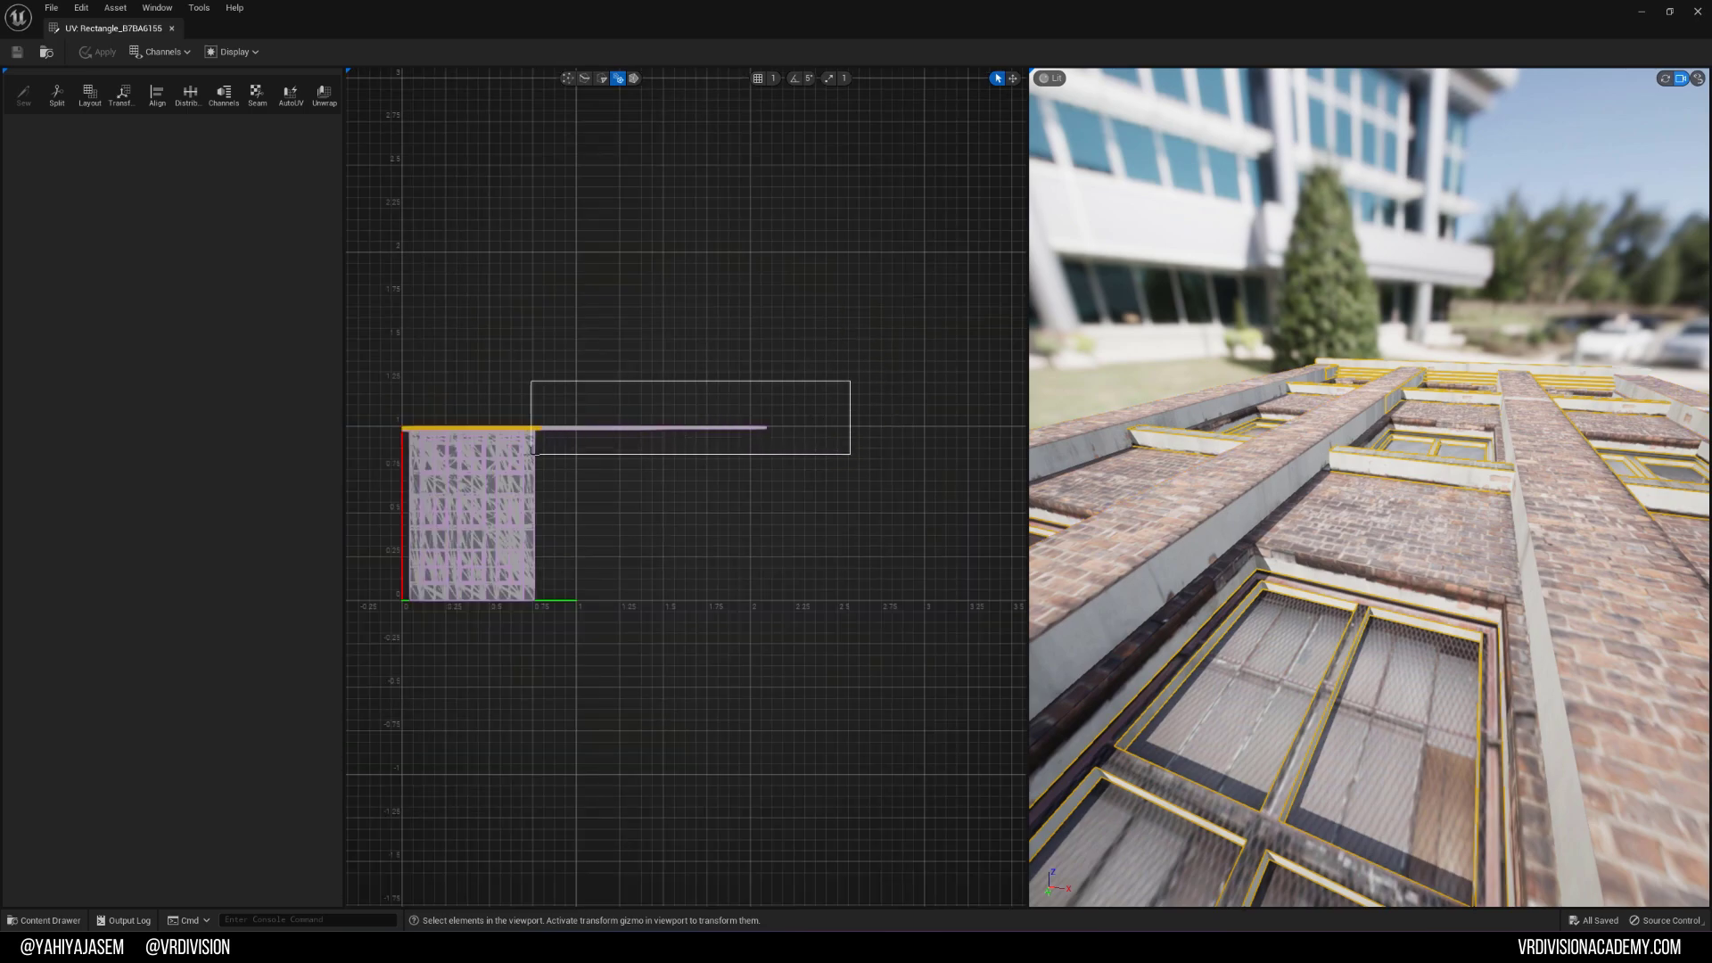
left_click_drag(539, 459, 539, 456)
scroll(539, 457, "up", 5)
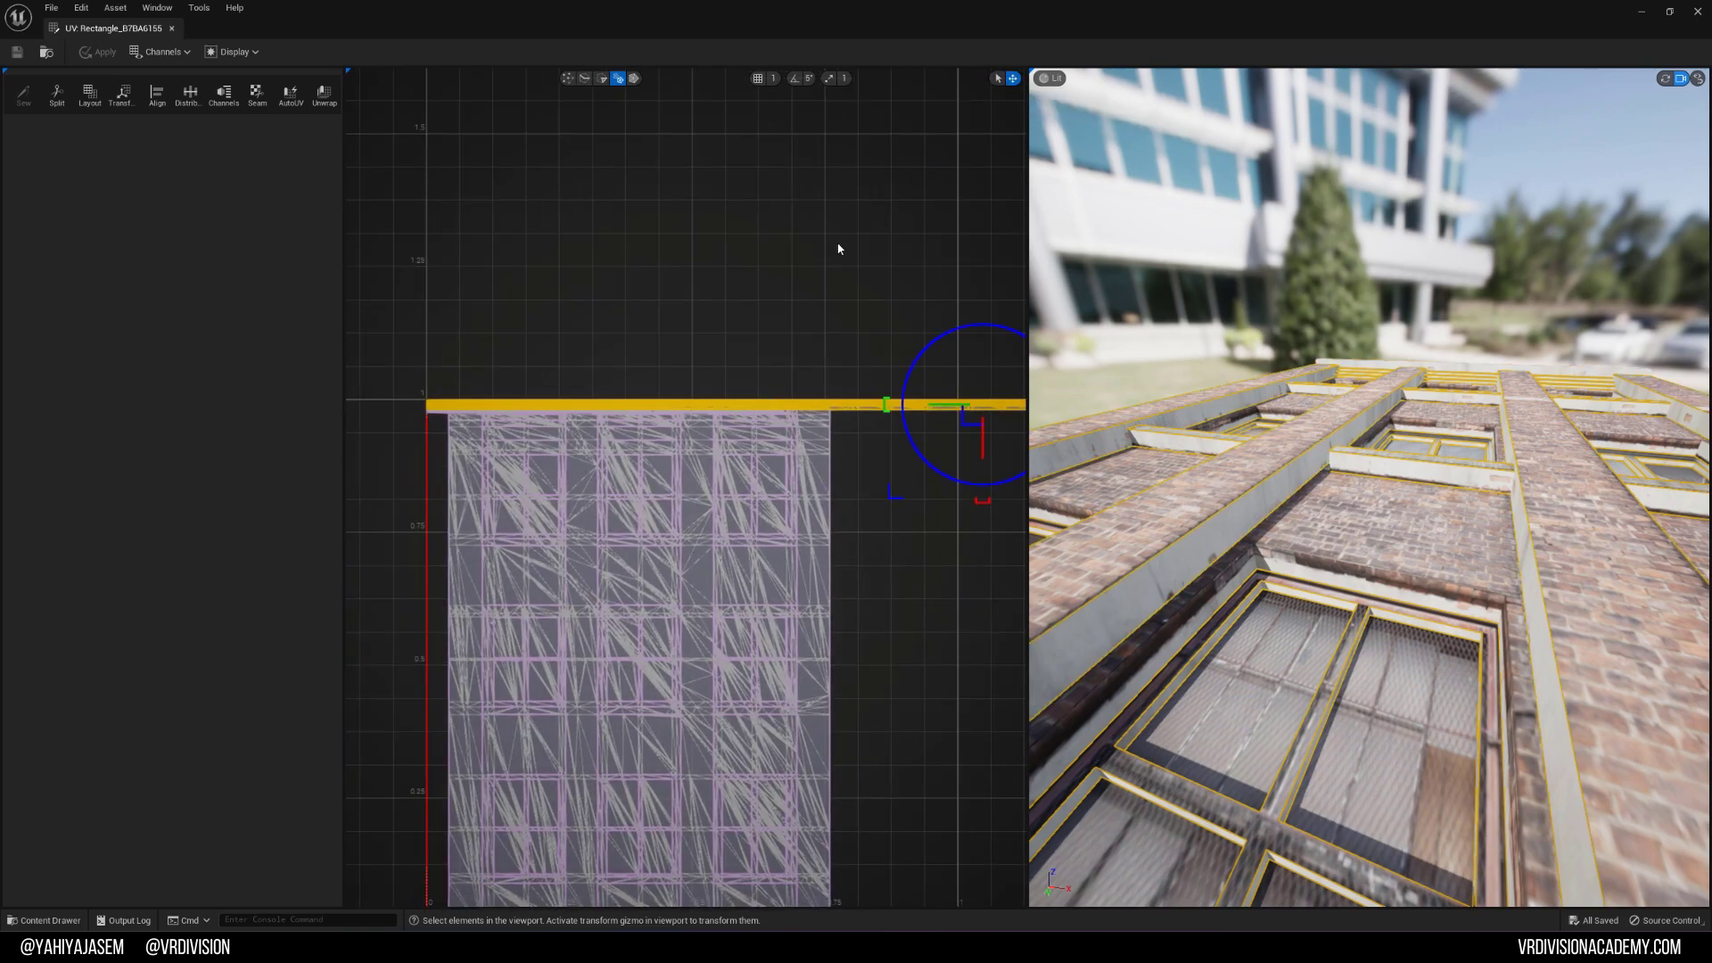
left_click_drag(980, 438, 964, 328)
scroll(677, 406, "up", 2)
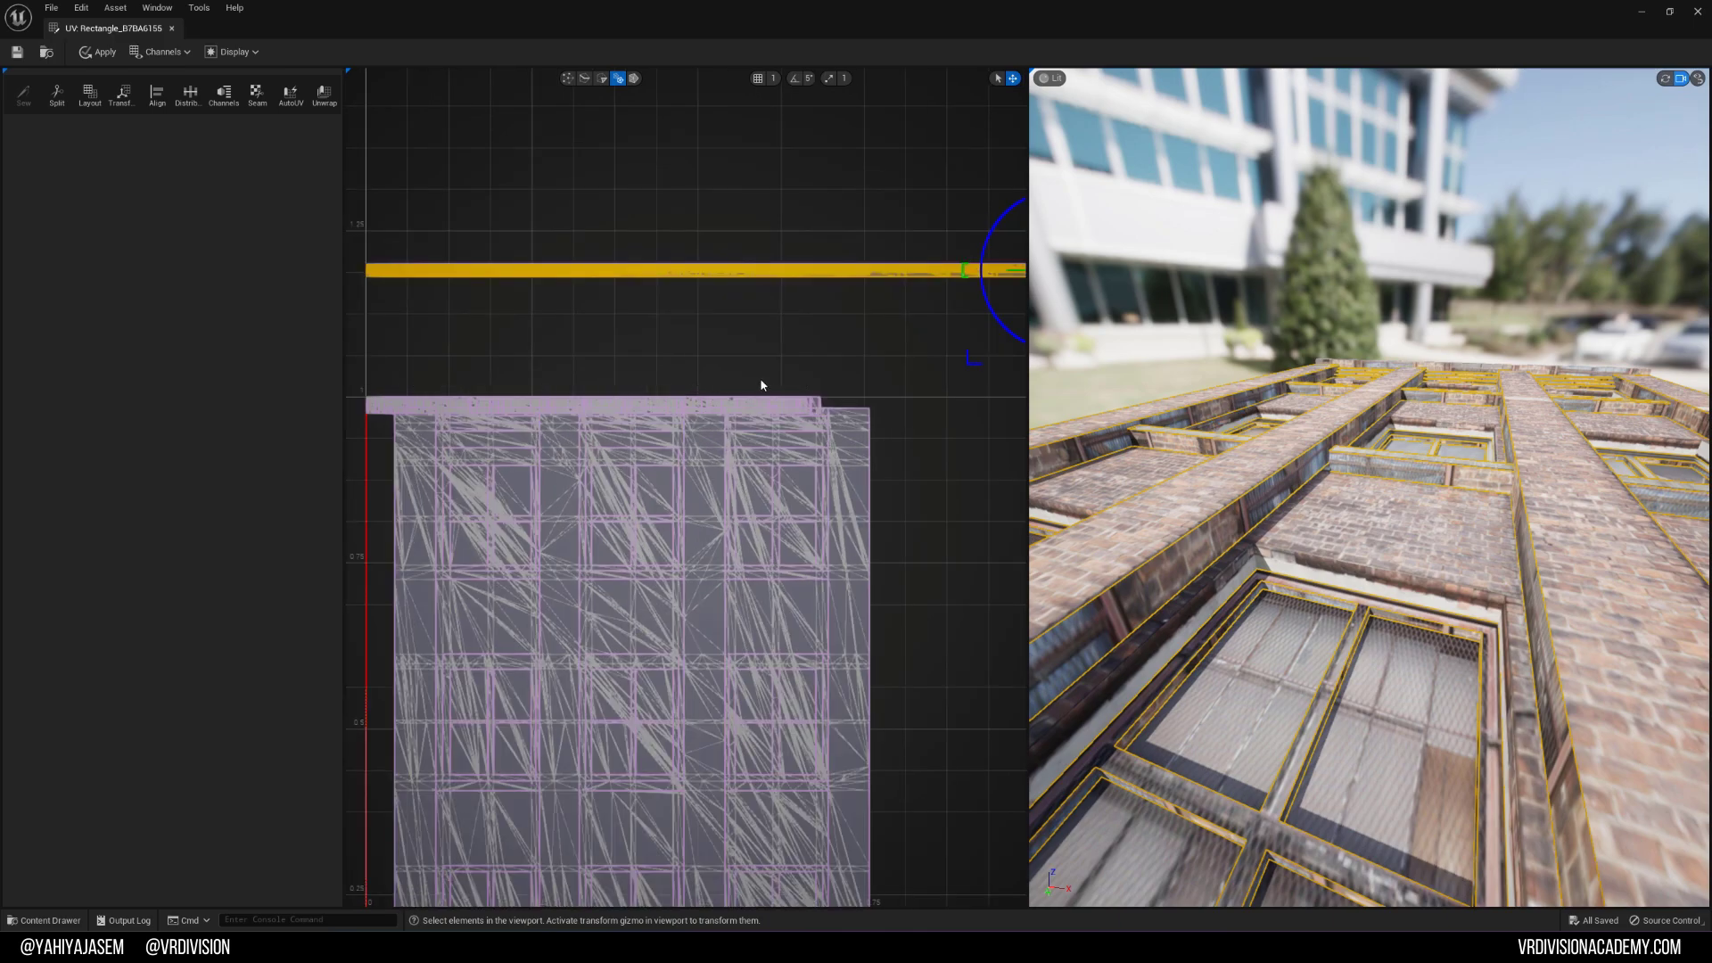
Step: Select the remaining shorter UV strip along the block's upper edge and shift it vertically until the window surrounds show light trim
left_click_drag(352, 404, 353, 403)
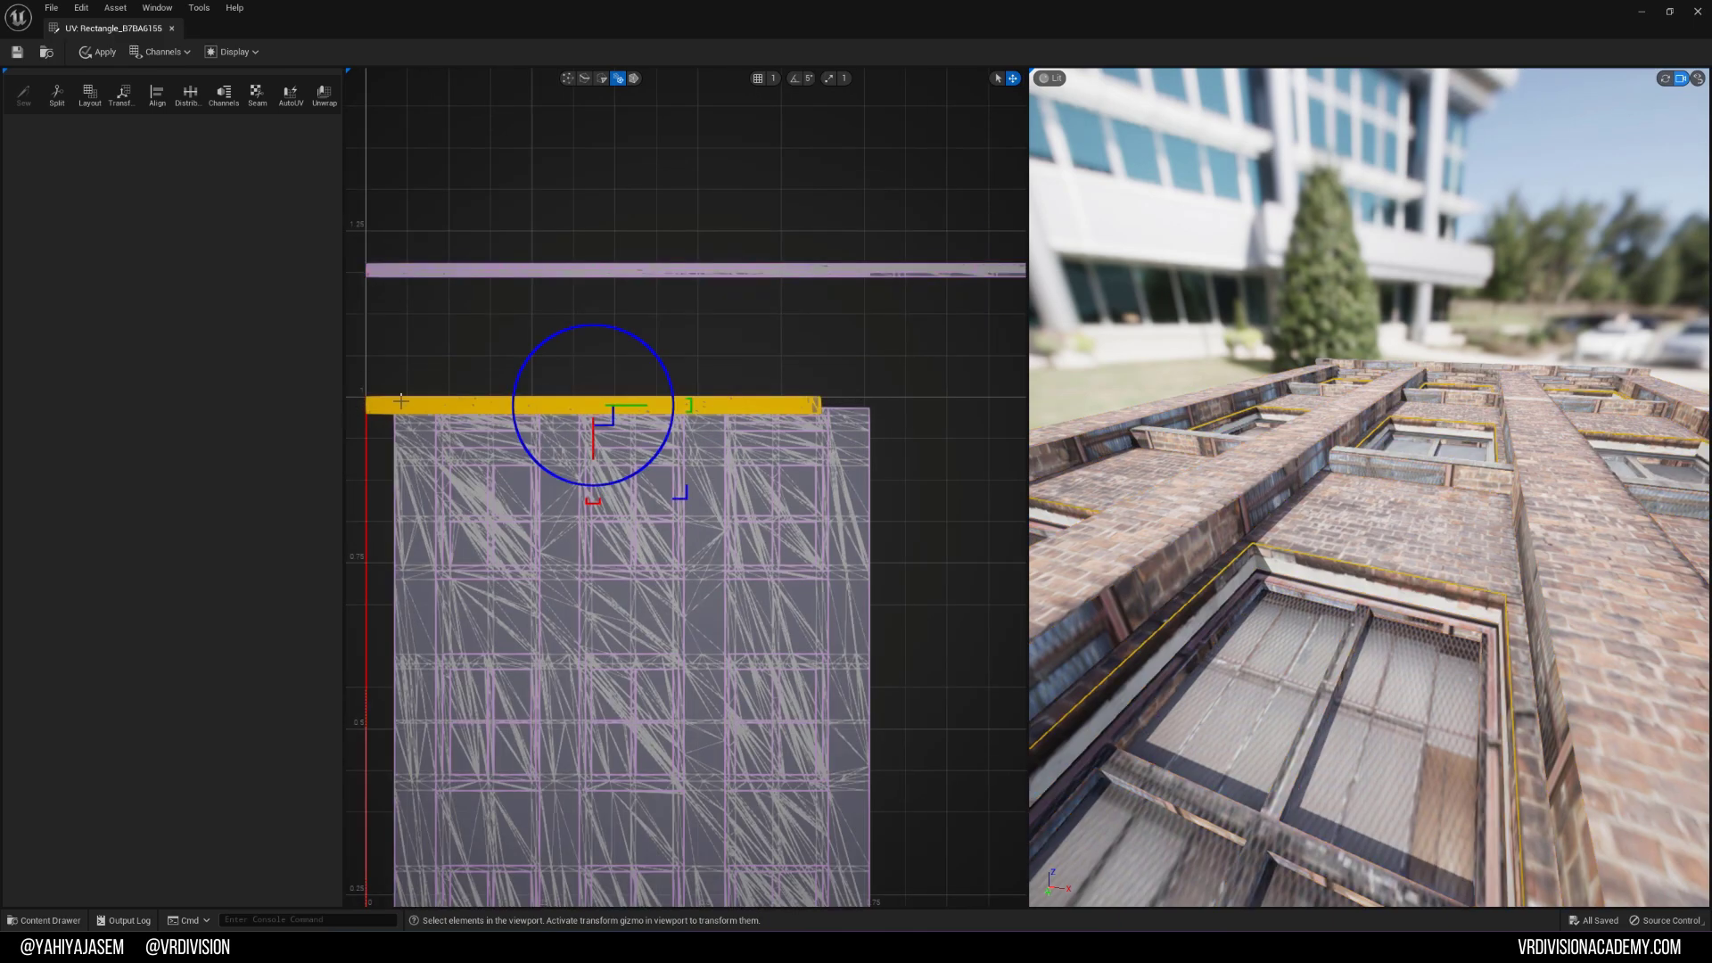
left_click_drag(593, 451, 587, 397)
right_click_drag(1248, 552, 1248, 553)
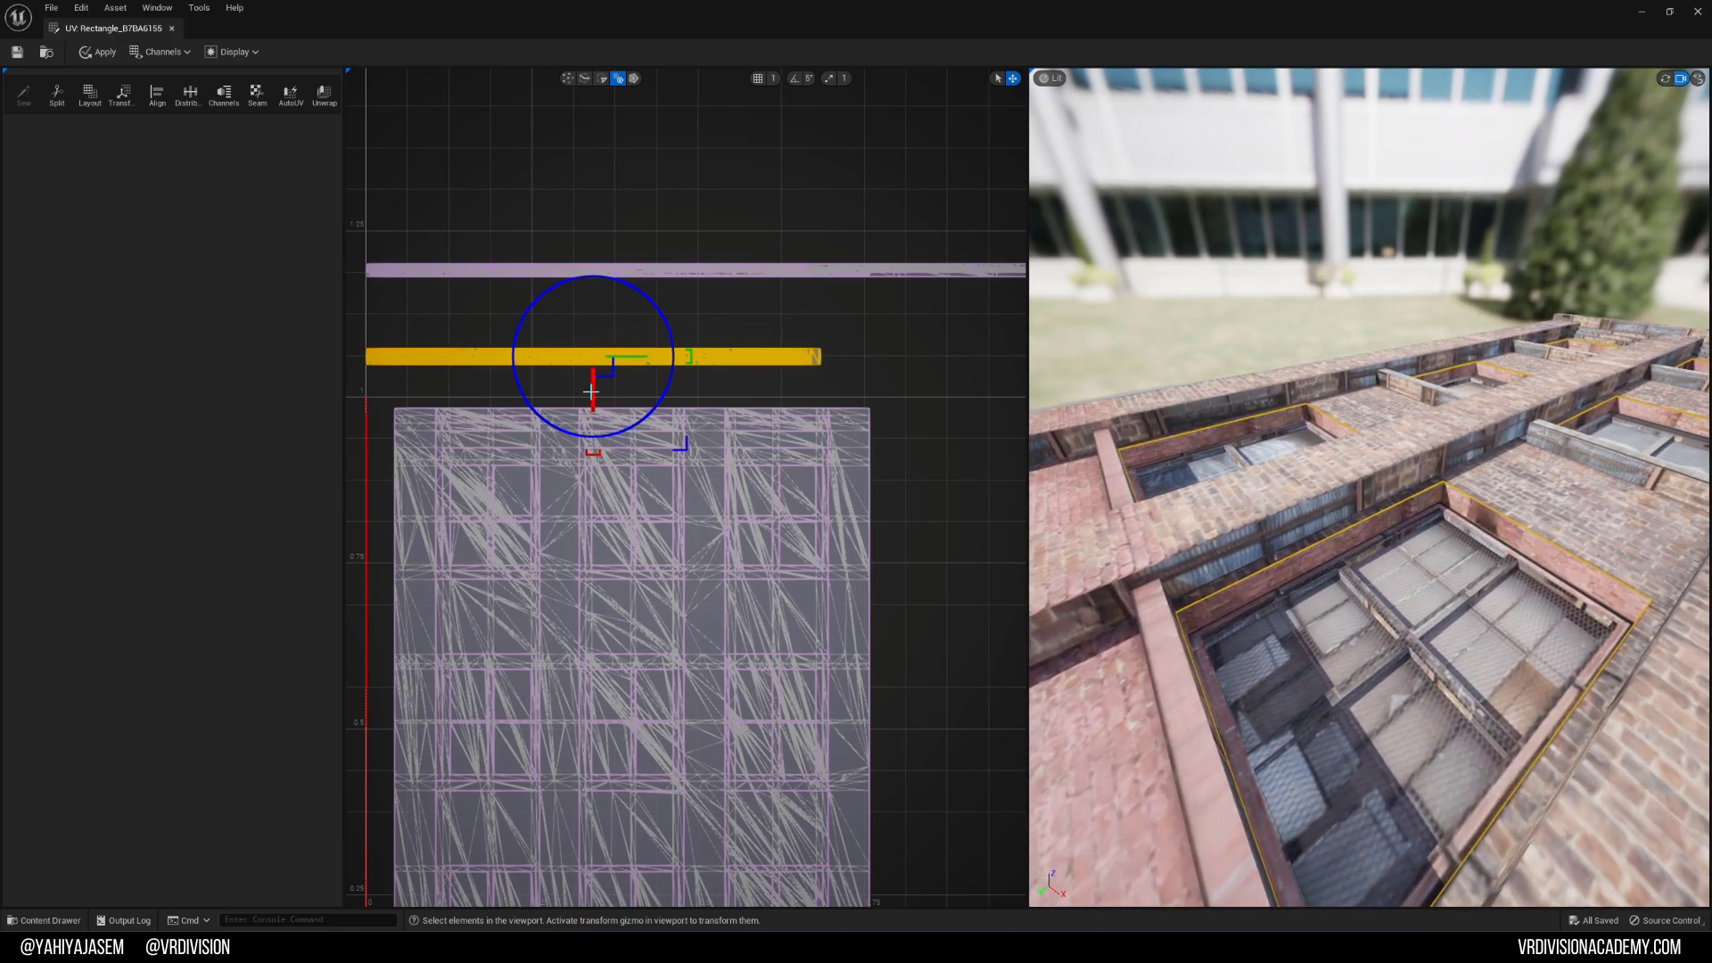
left_click_drag(591, 390, 592, 435)
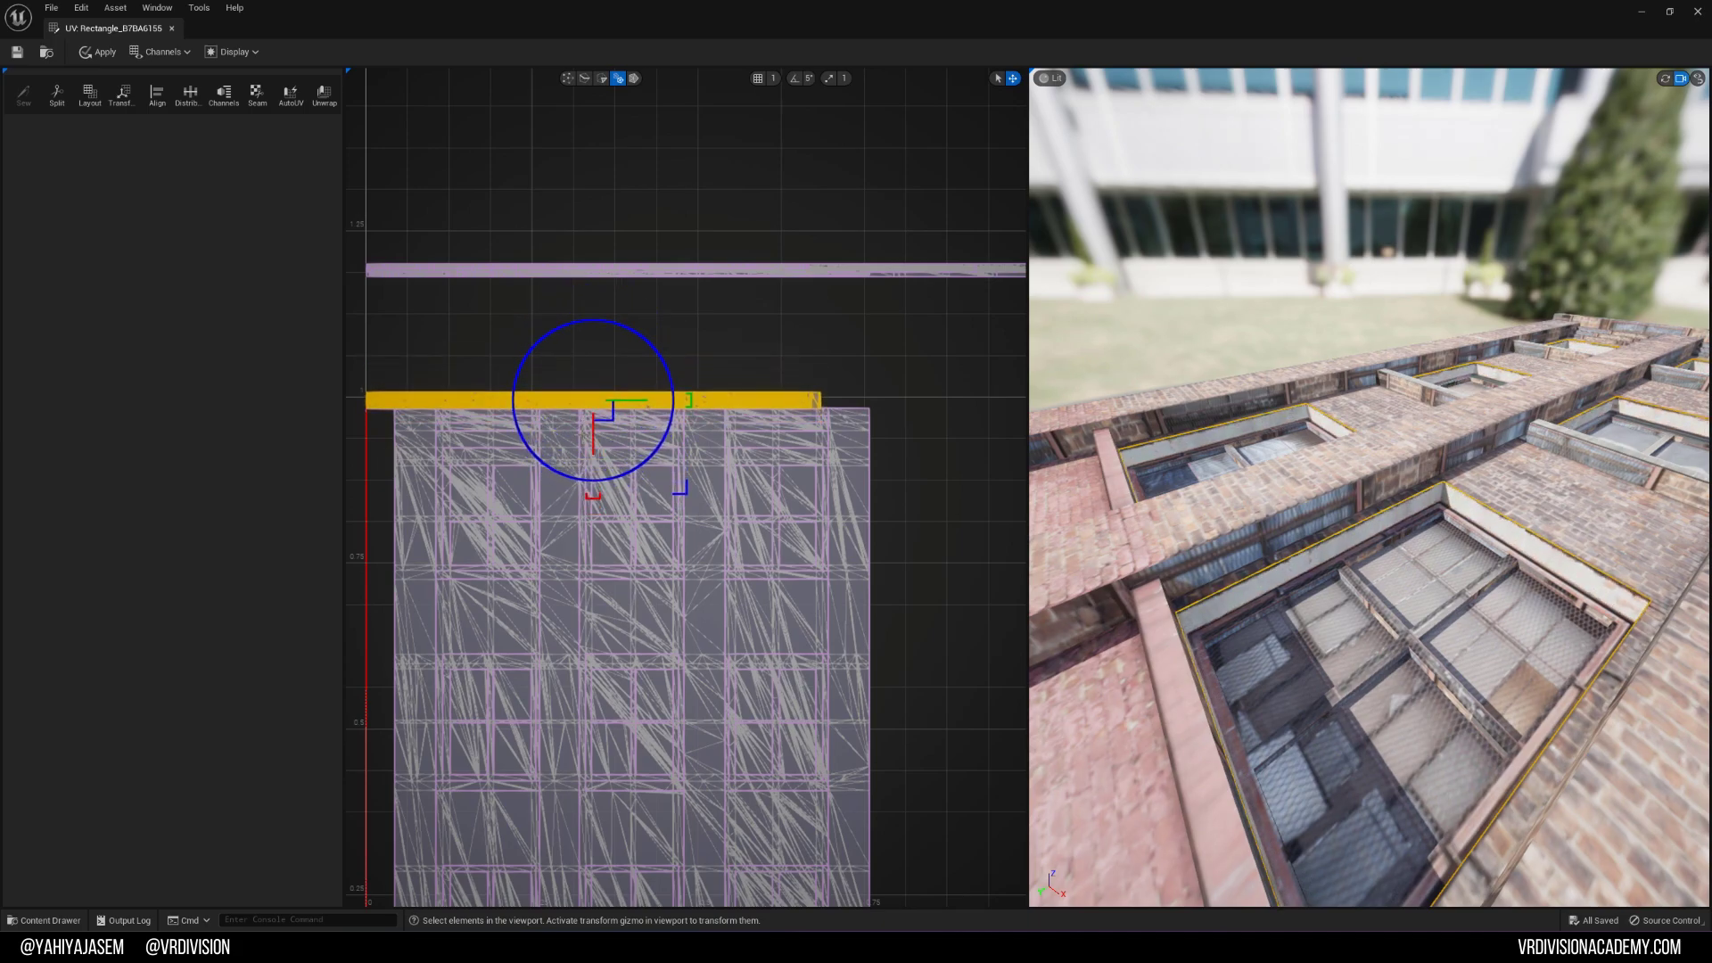
Step: Select the long UV strips above the layout, raise them to just above V 1.25, and deselect them
scroll(758, 372, "down", 4)
right_click_drag(678, 267, 474, 321)
scroll(476, 329, "down", 2)
left_click_drag(411, 282, 861, 376)
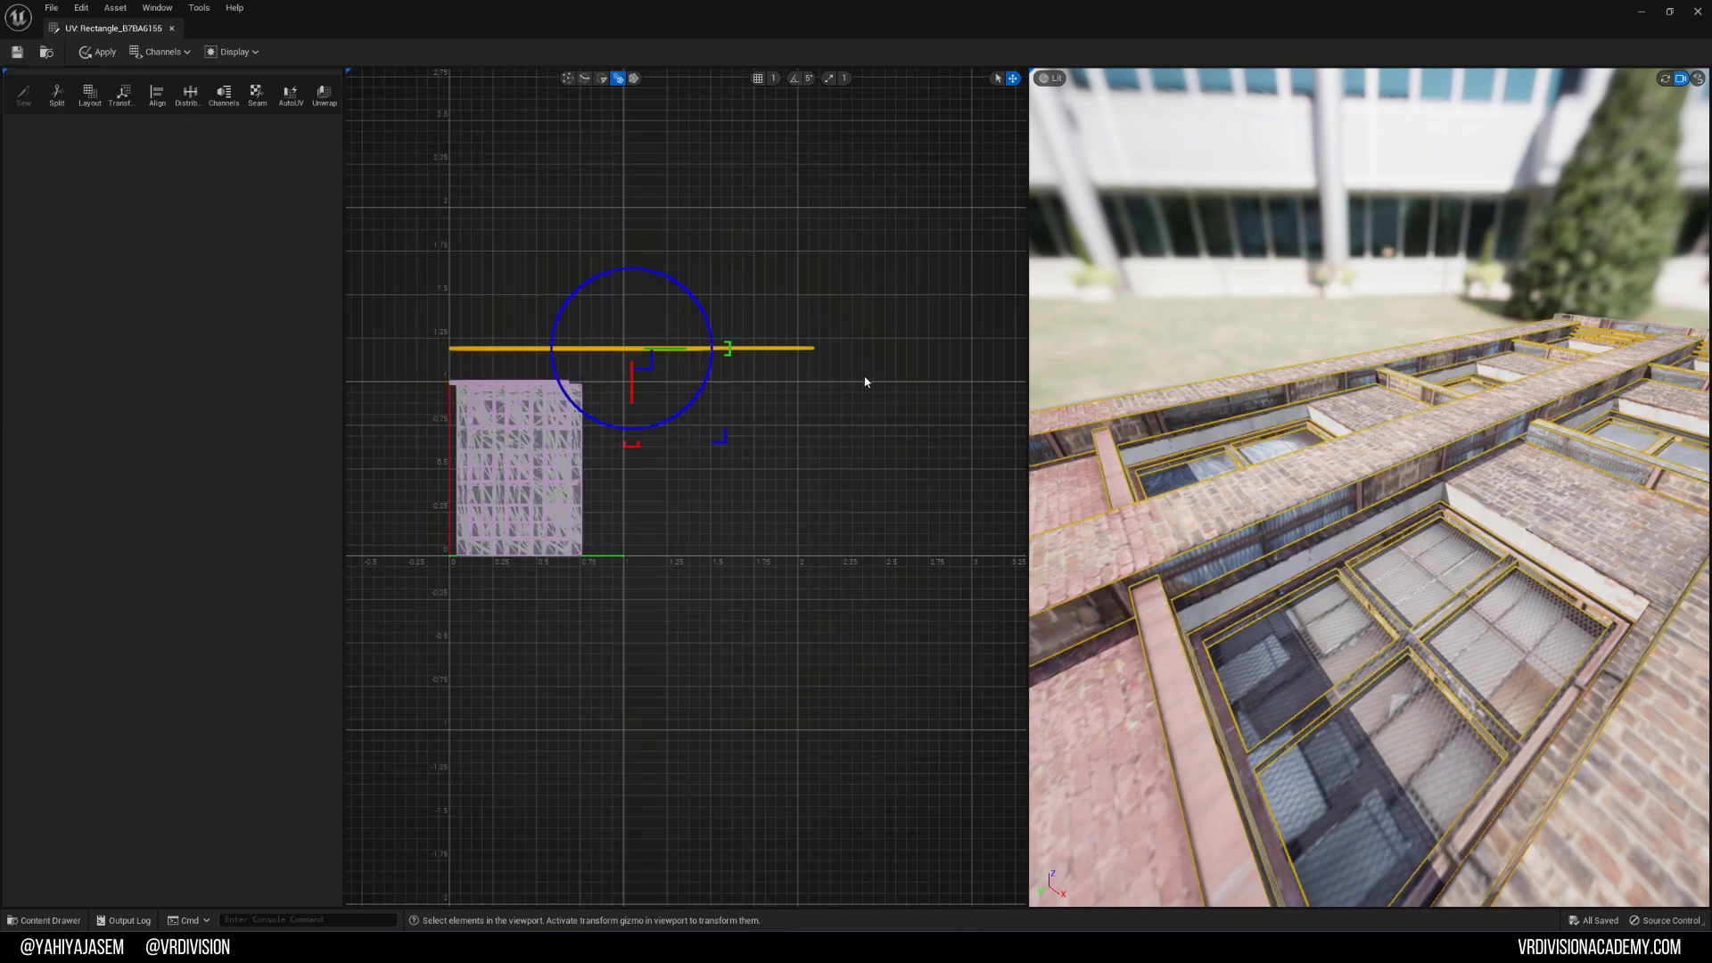
left_click_drag(629, 381, 629, 371)
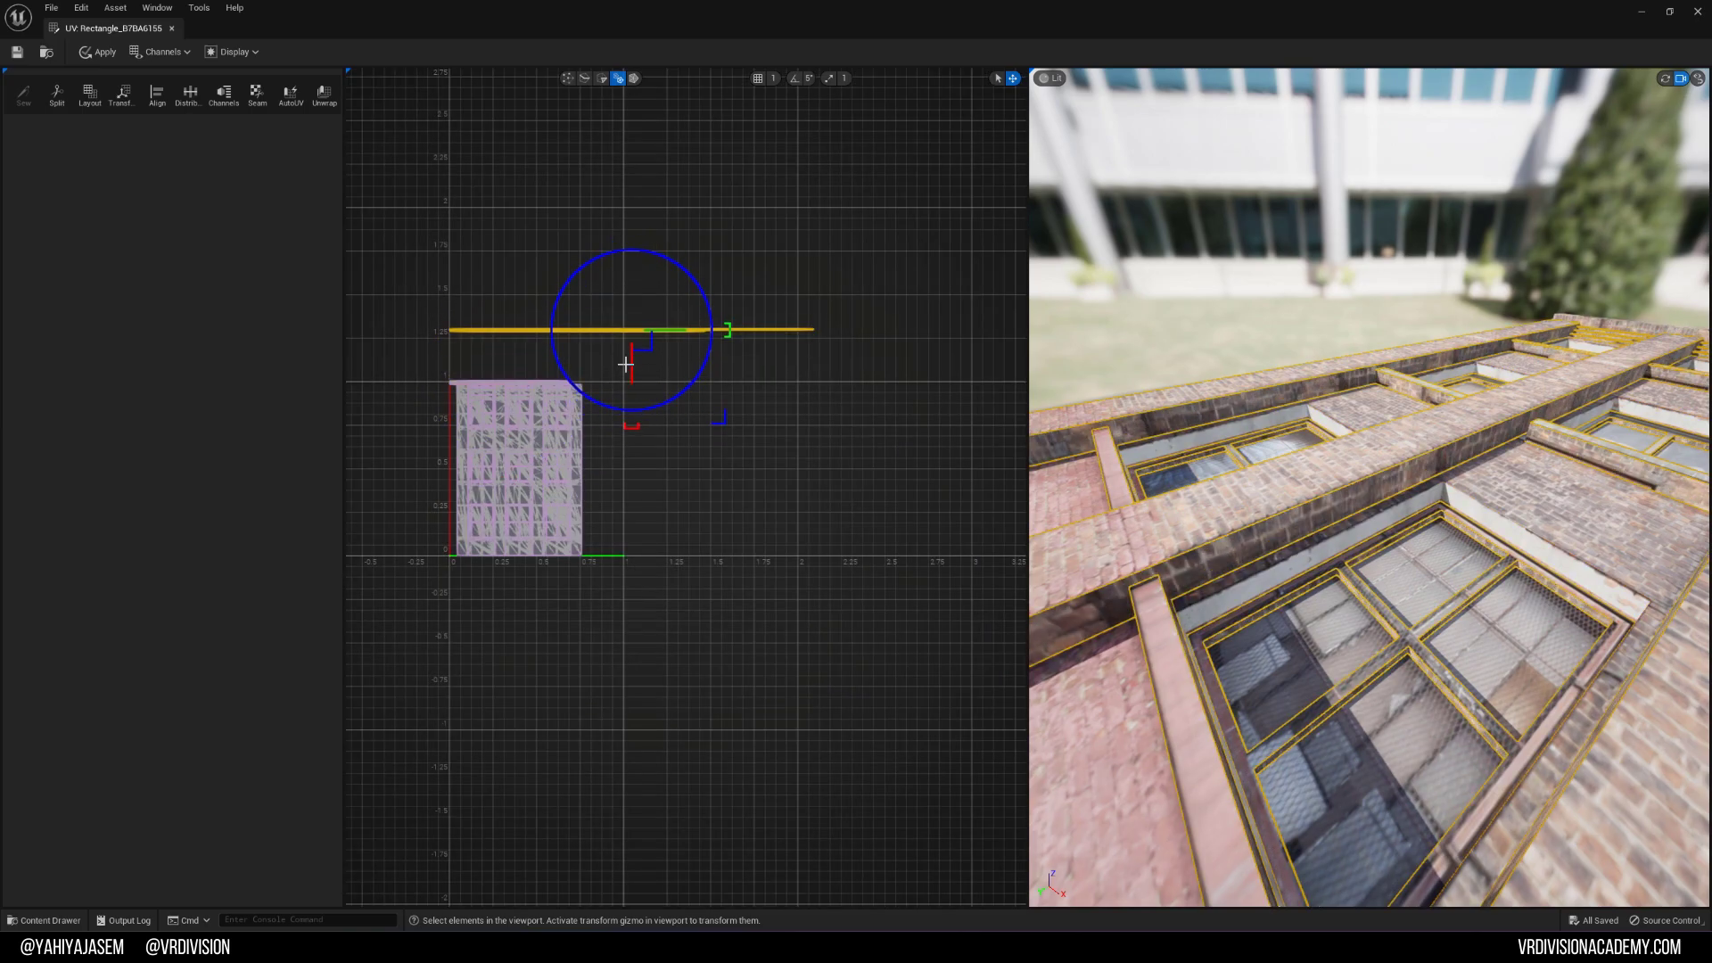
scroll(1420, 700, "up", 2)
scroll(1392, 685, "down", 1)
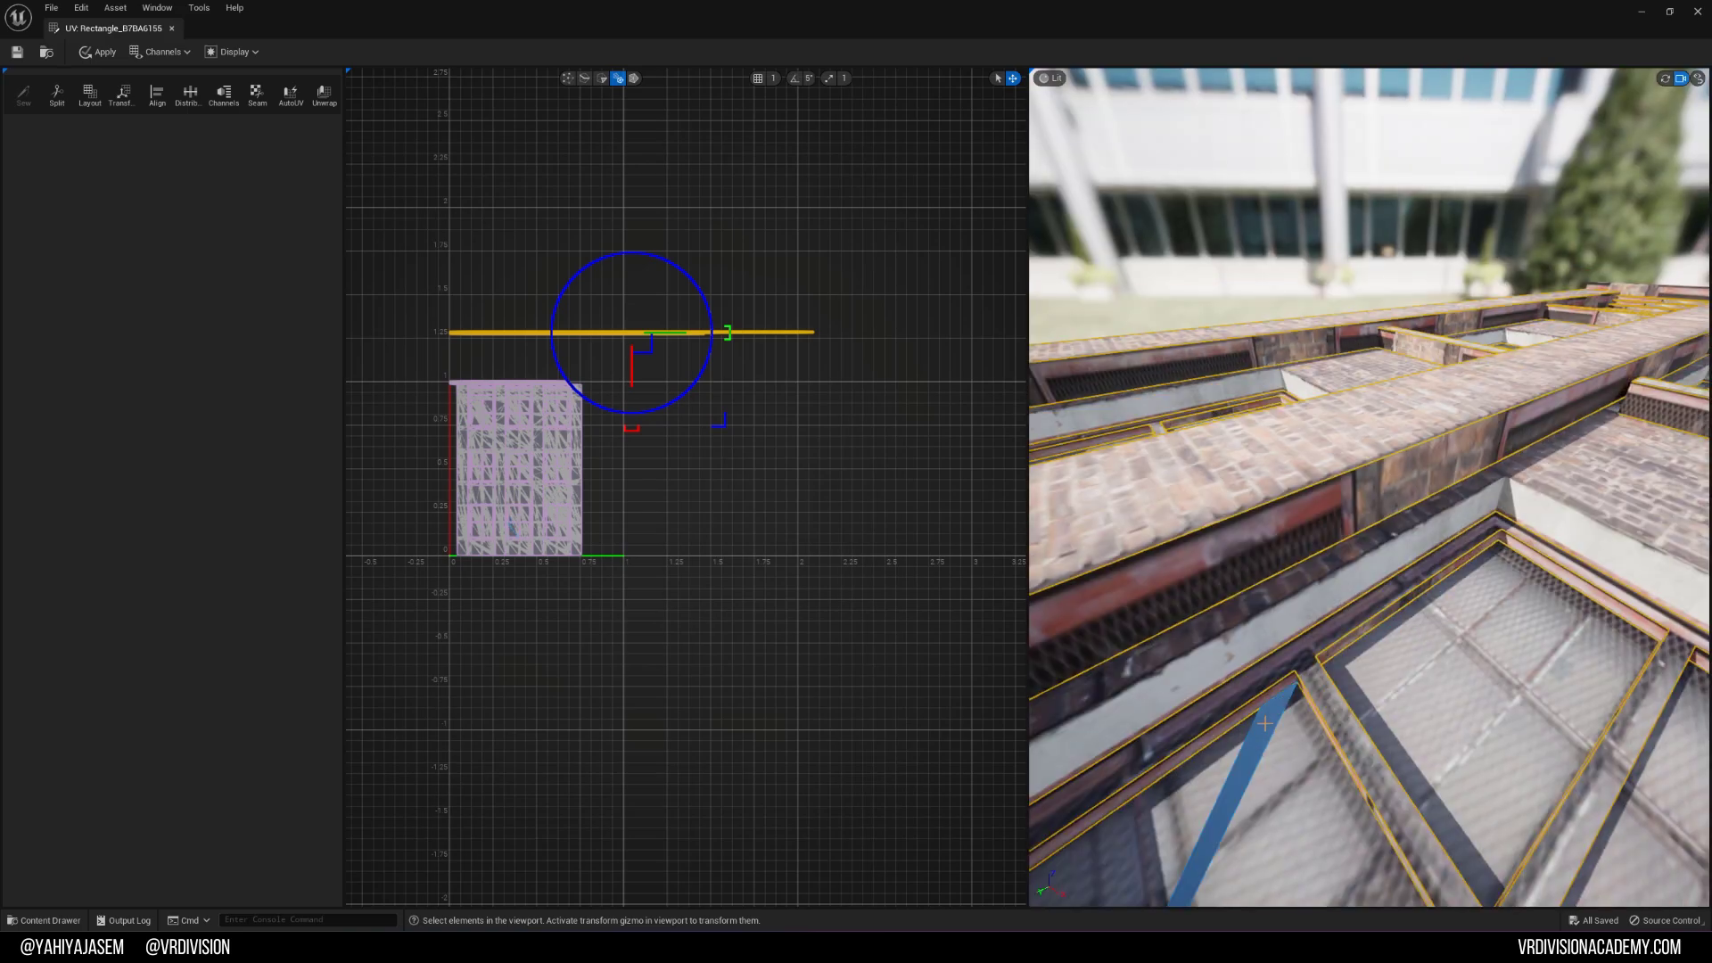
scroll(494, 332, "up", 5)
left_click(479, 317)
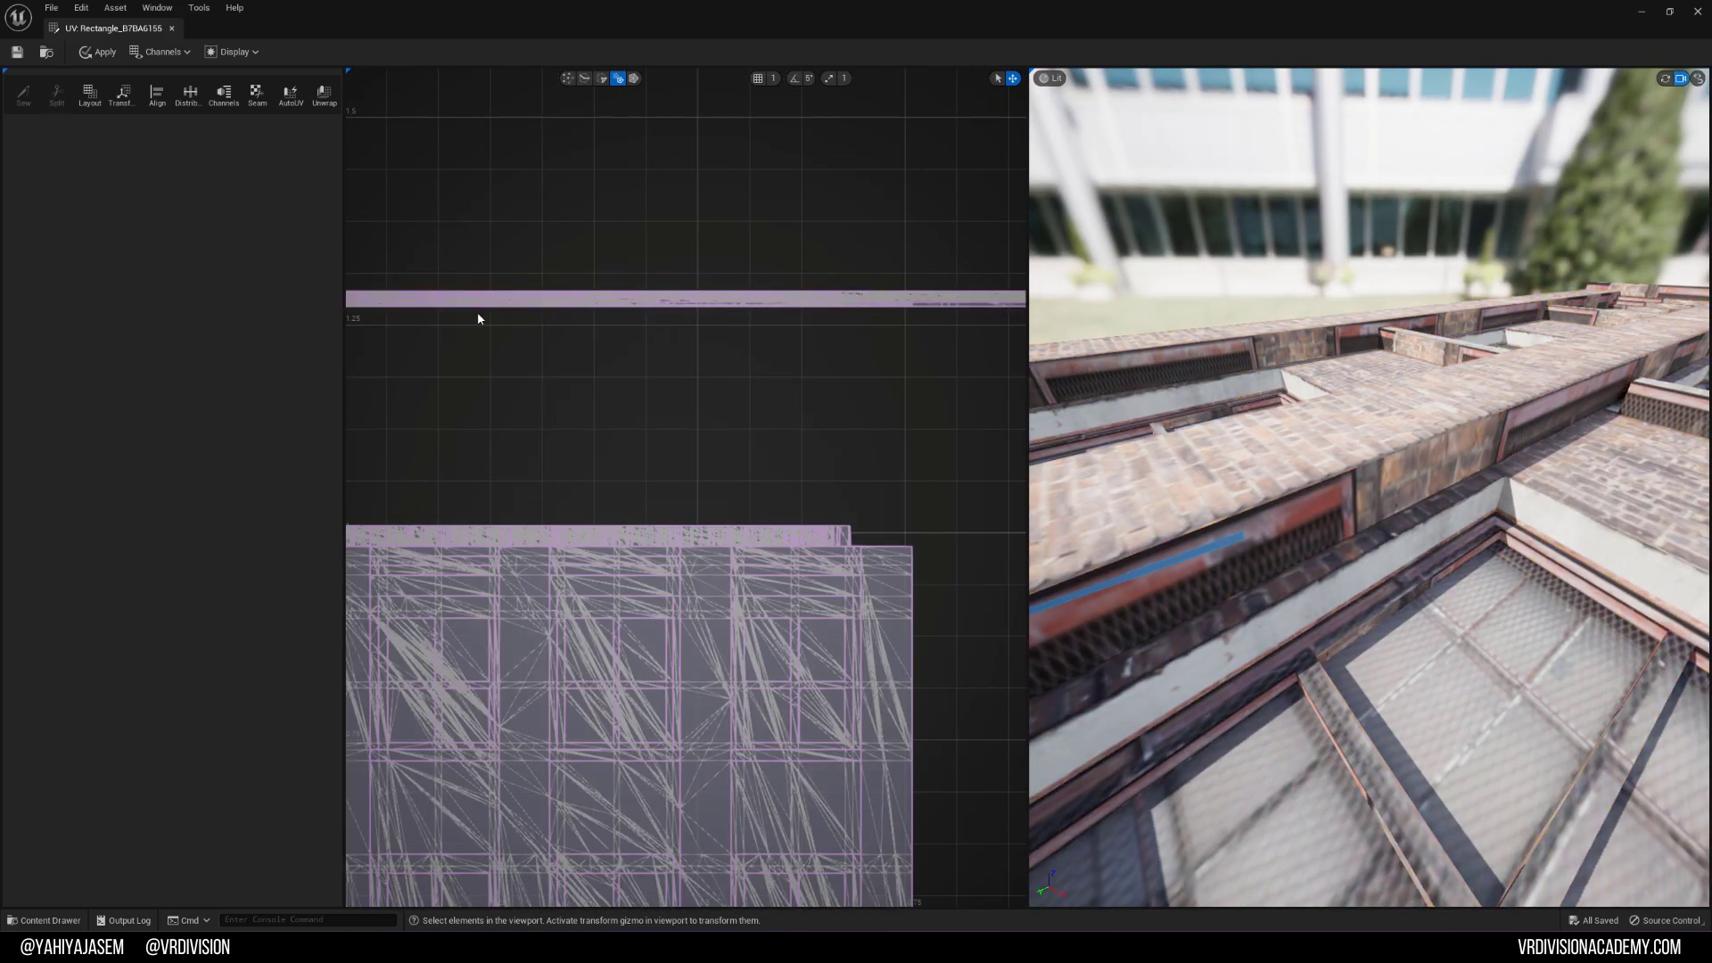
Step: Select progressively larger portions of the long UV strip to examine which facade faces each portion maps
scroll(478, 317, "down", 2)
scroll(642, 316, "down", 5)
scroll(1329, 546, "down", 4)
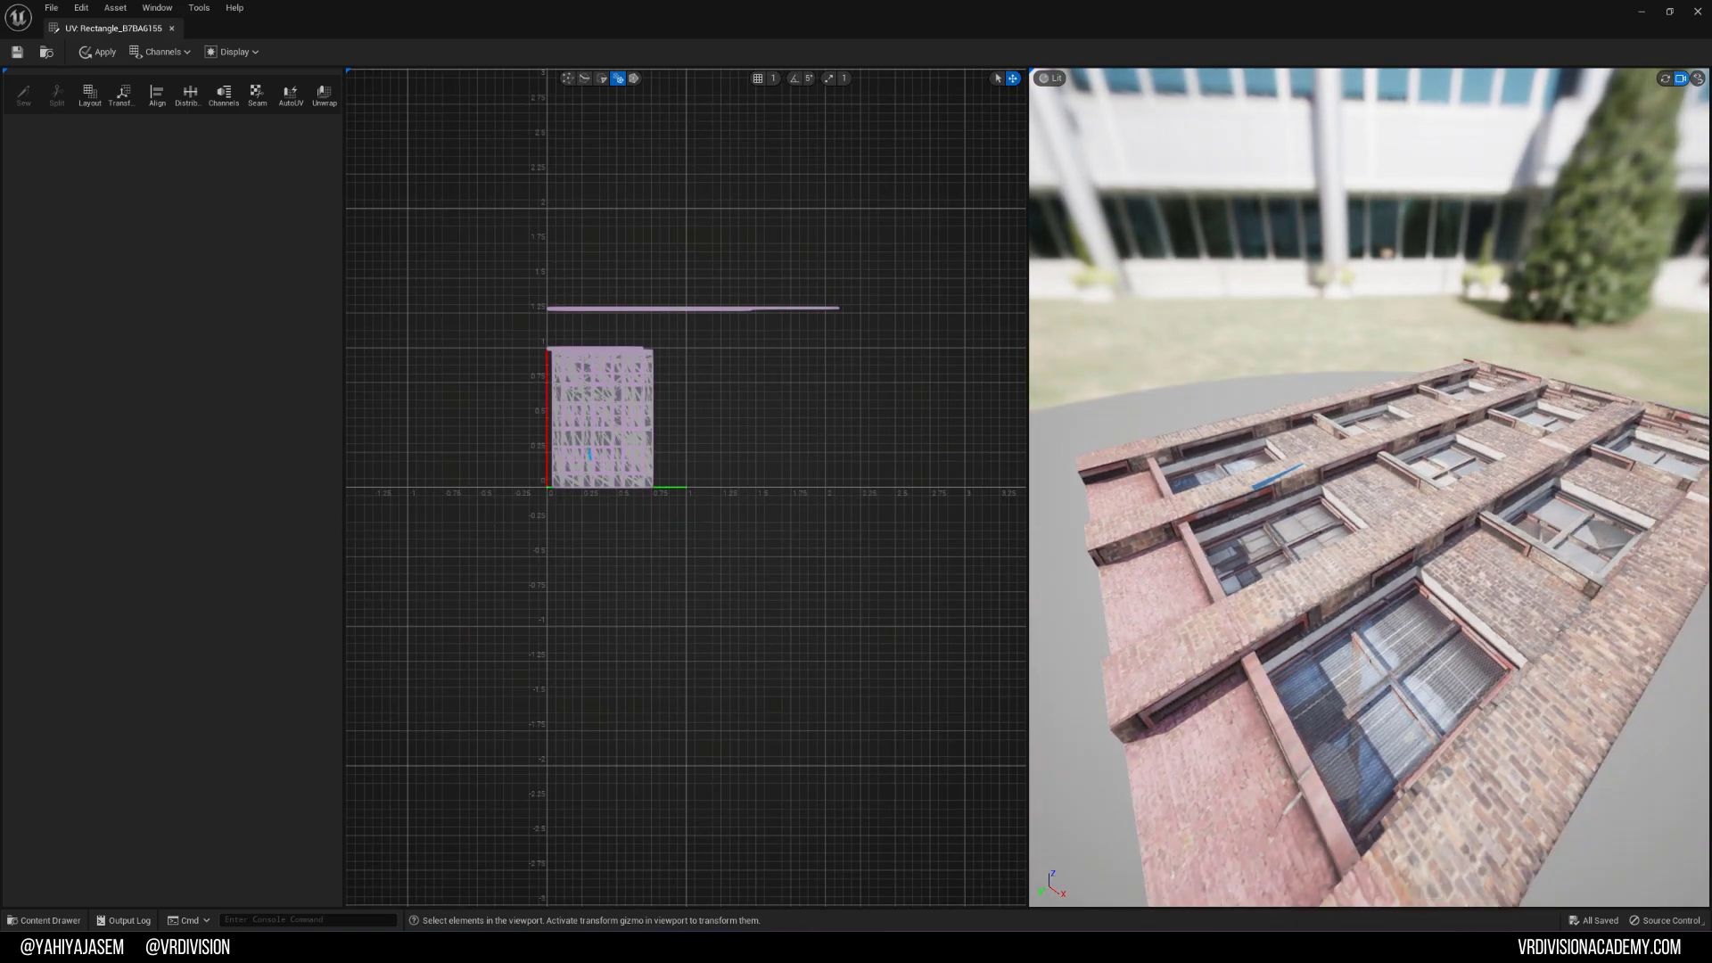
scroll(810, 278, "up", 3)
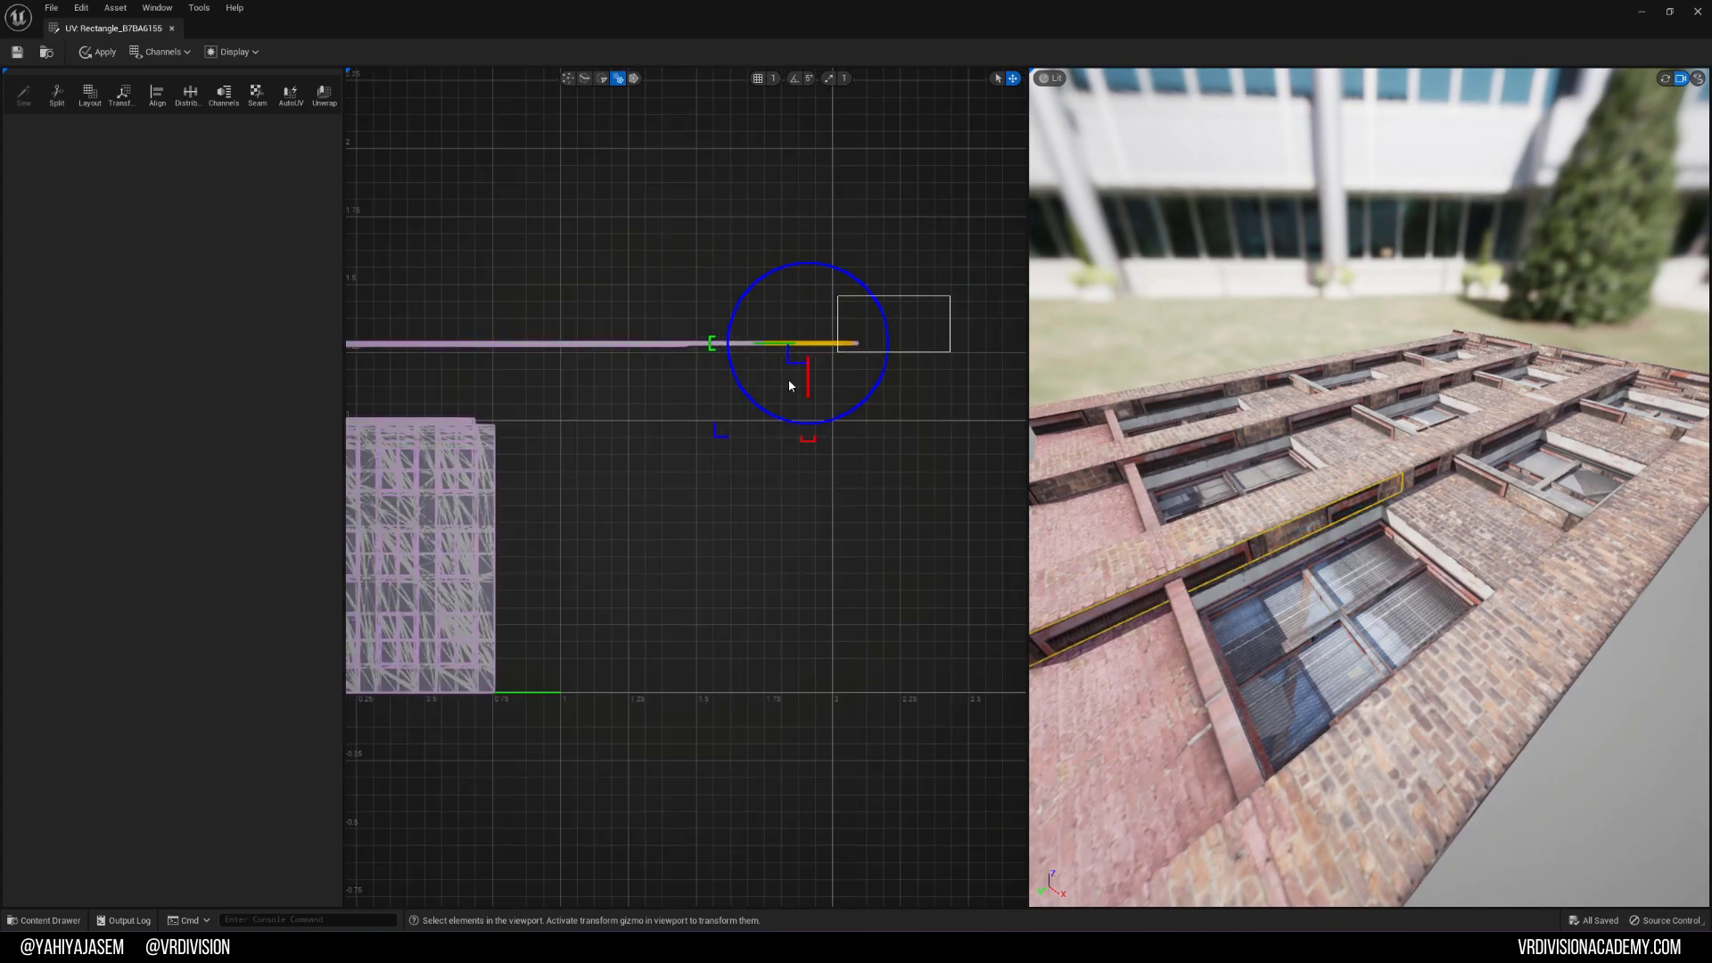
left_click_drag(790, 386, 759, 410)
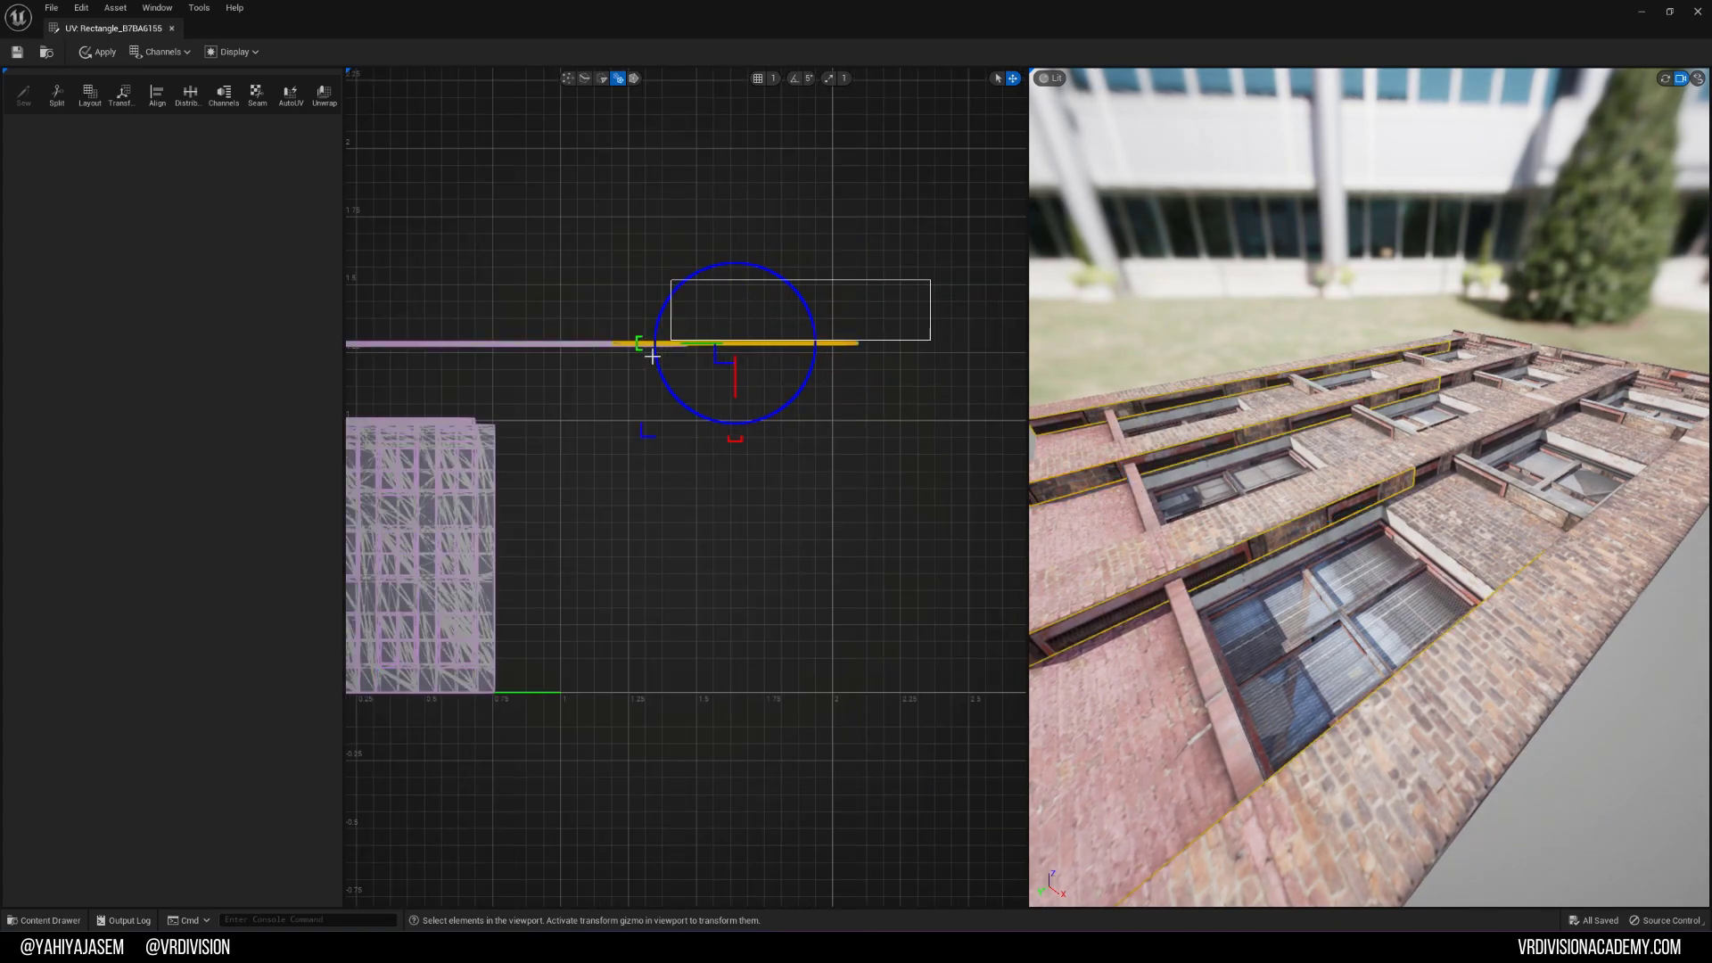
mouse_move(600, 393)
left_mouse_down()
mouse_move(605, 326)
mouse_move(599, 393)
left_mouse_up()
right_click_drag(535, 302, 389, 294)
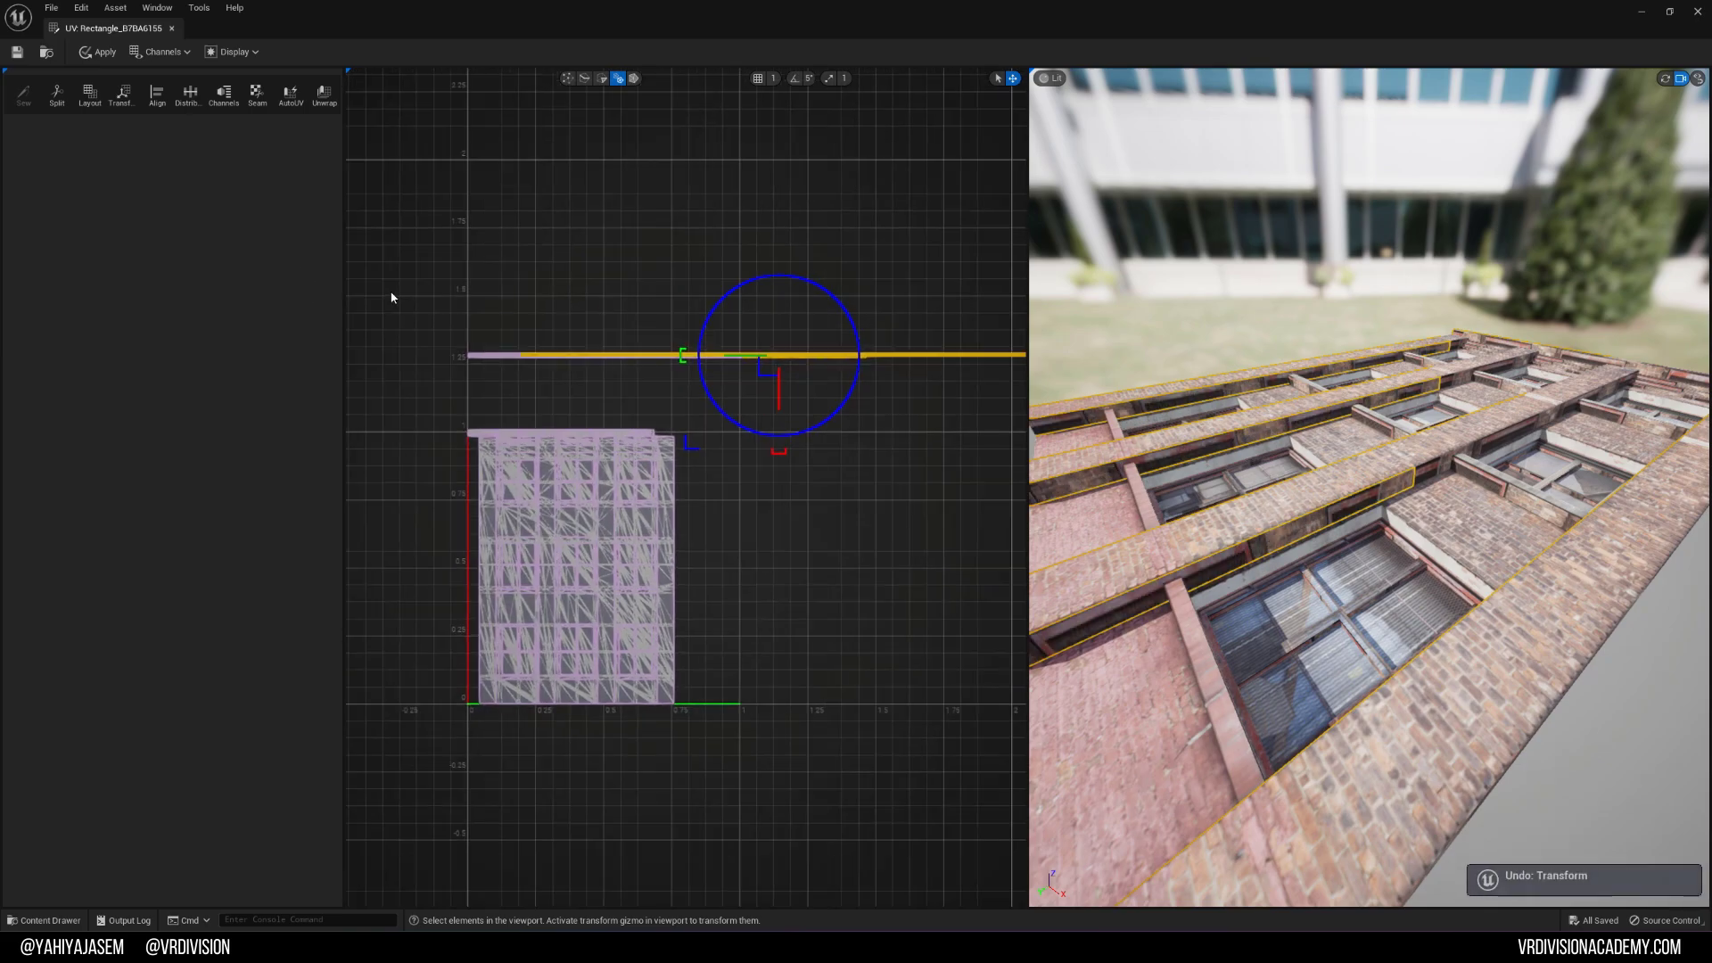
Step: Select all the long UV strips, enable rotation snapping, and rotate the strips 90 degrees to stand upright
left_click_drag(390, 295, 962, 416)
scroll(962, 416, "down", 2)
right_click_drag(962, 416, 917, 410)
left_click_drag(985, 322, 500, 385)
left_click_drag(847, 331, 771, 283)
key("ctrl+z")
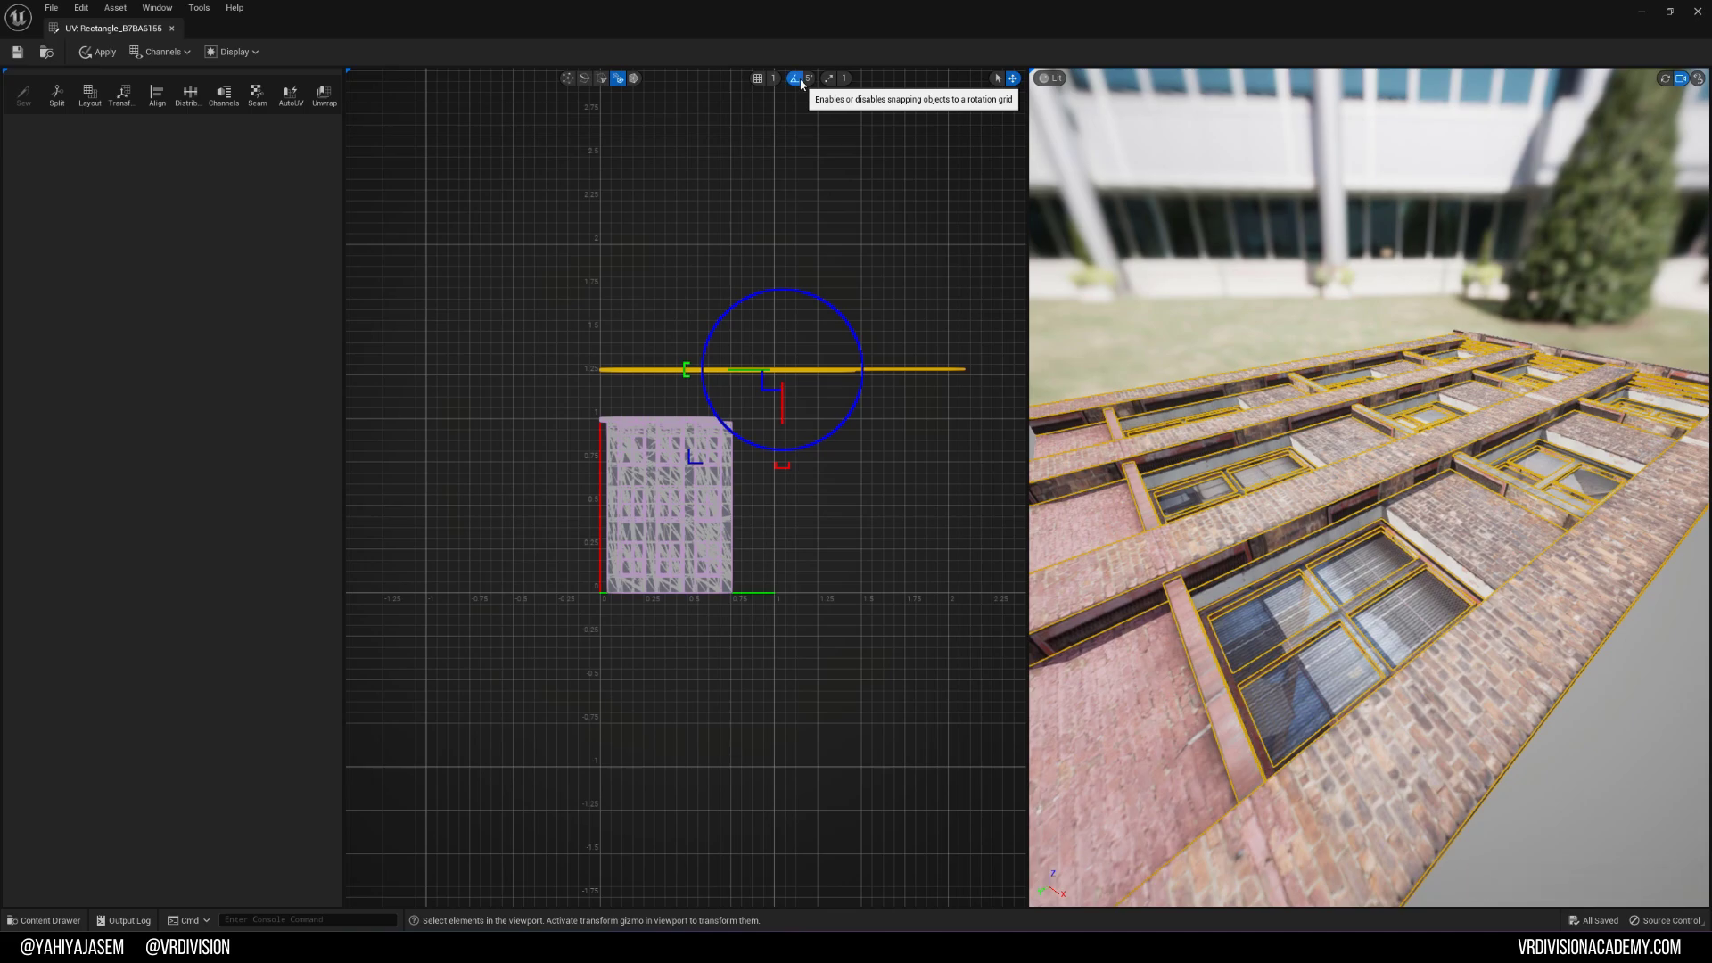
left_click_drag(799, 276, 581, 308)
Step: Move the upright UV strips sideways past the facade block to just beyond U 1.25, adjusting their height along V
scroll(625, 370, "up", 3)
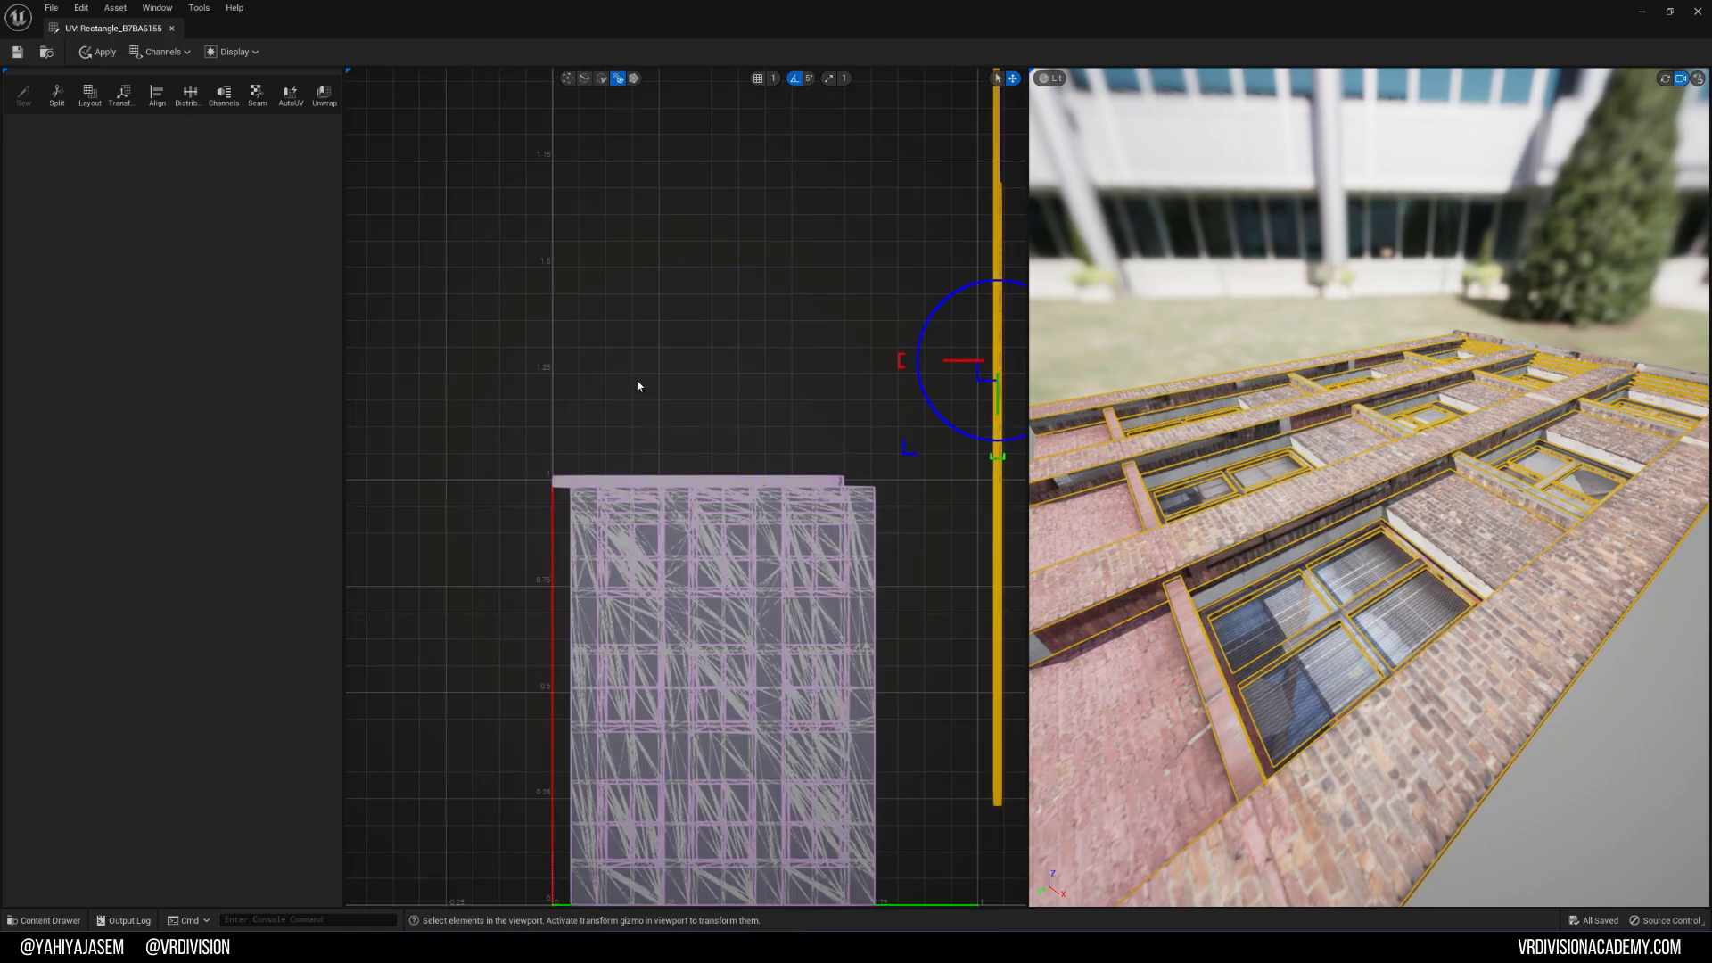
right_click_drag(873, 406, 698, 385)
left_click_drag(702, 346, 631, 372)
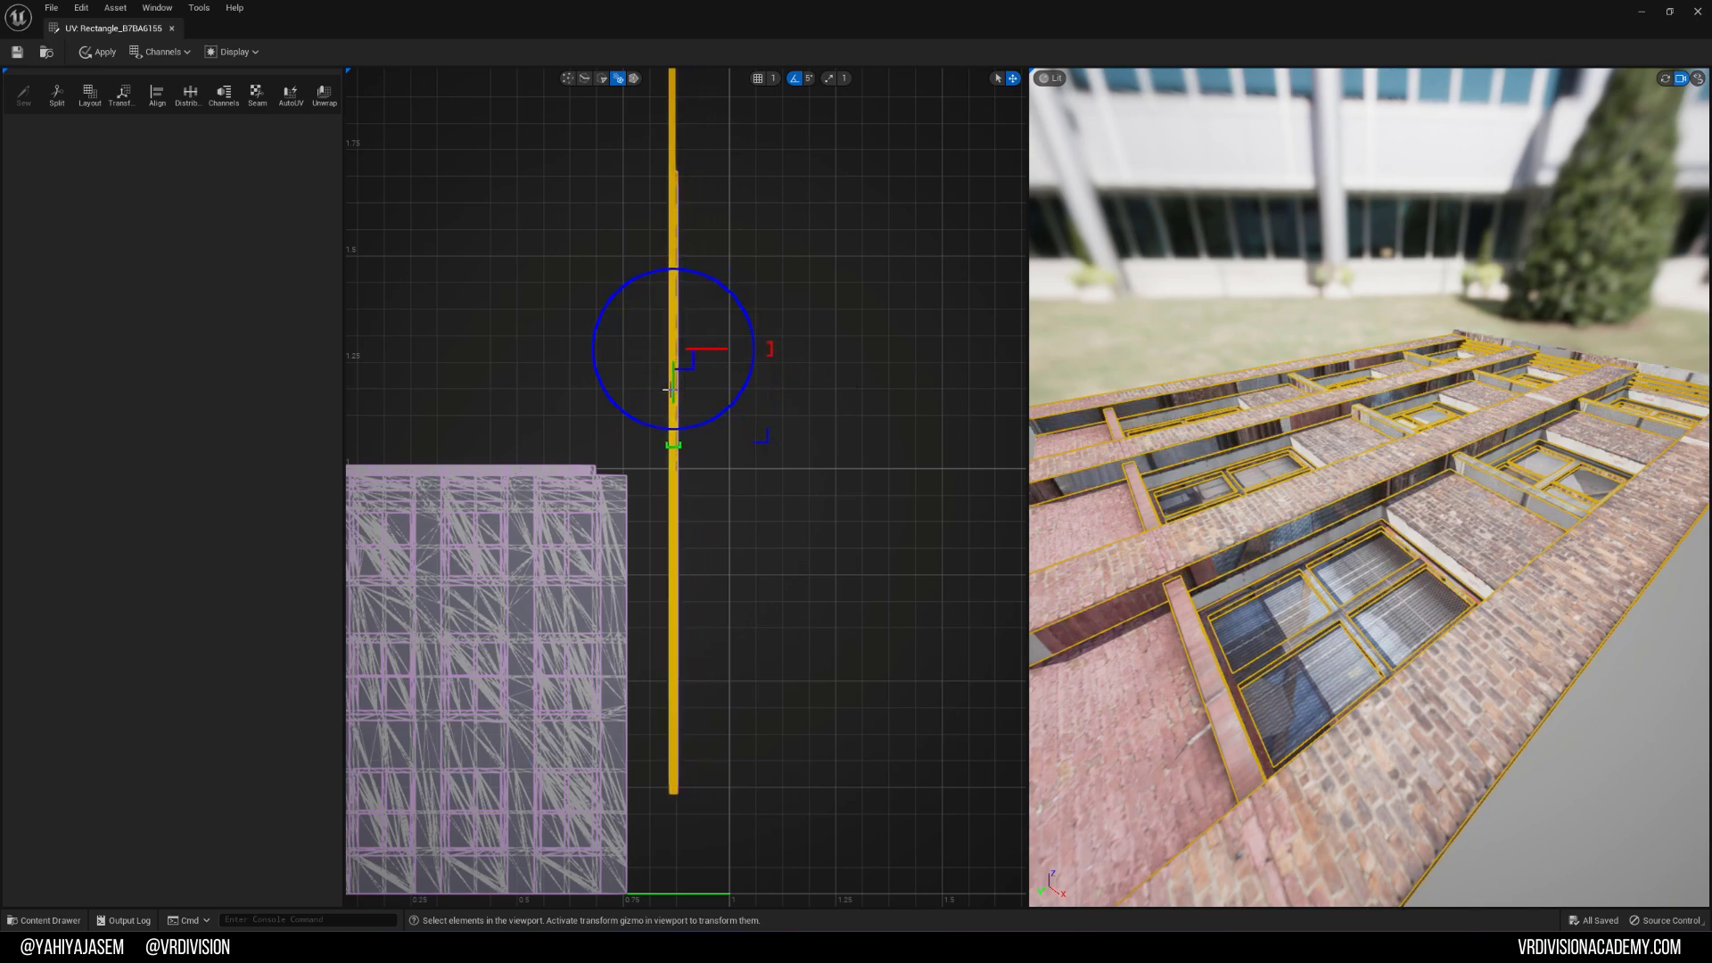
left_click_drag(1266, 450, 1365, 515, "alt")
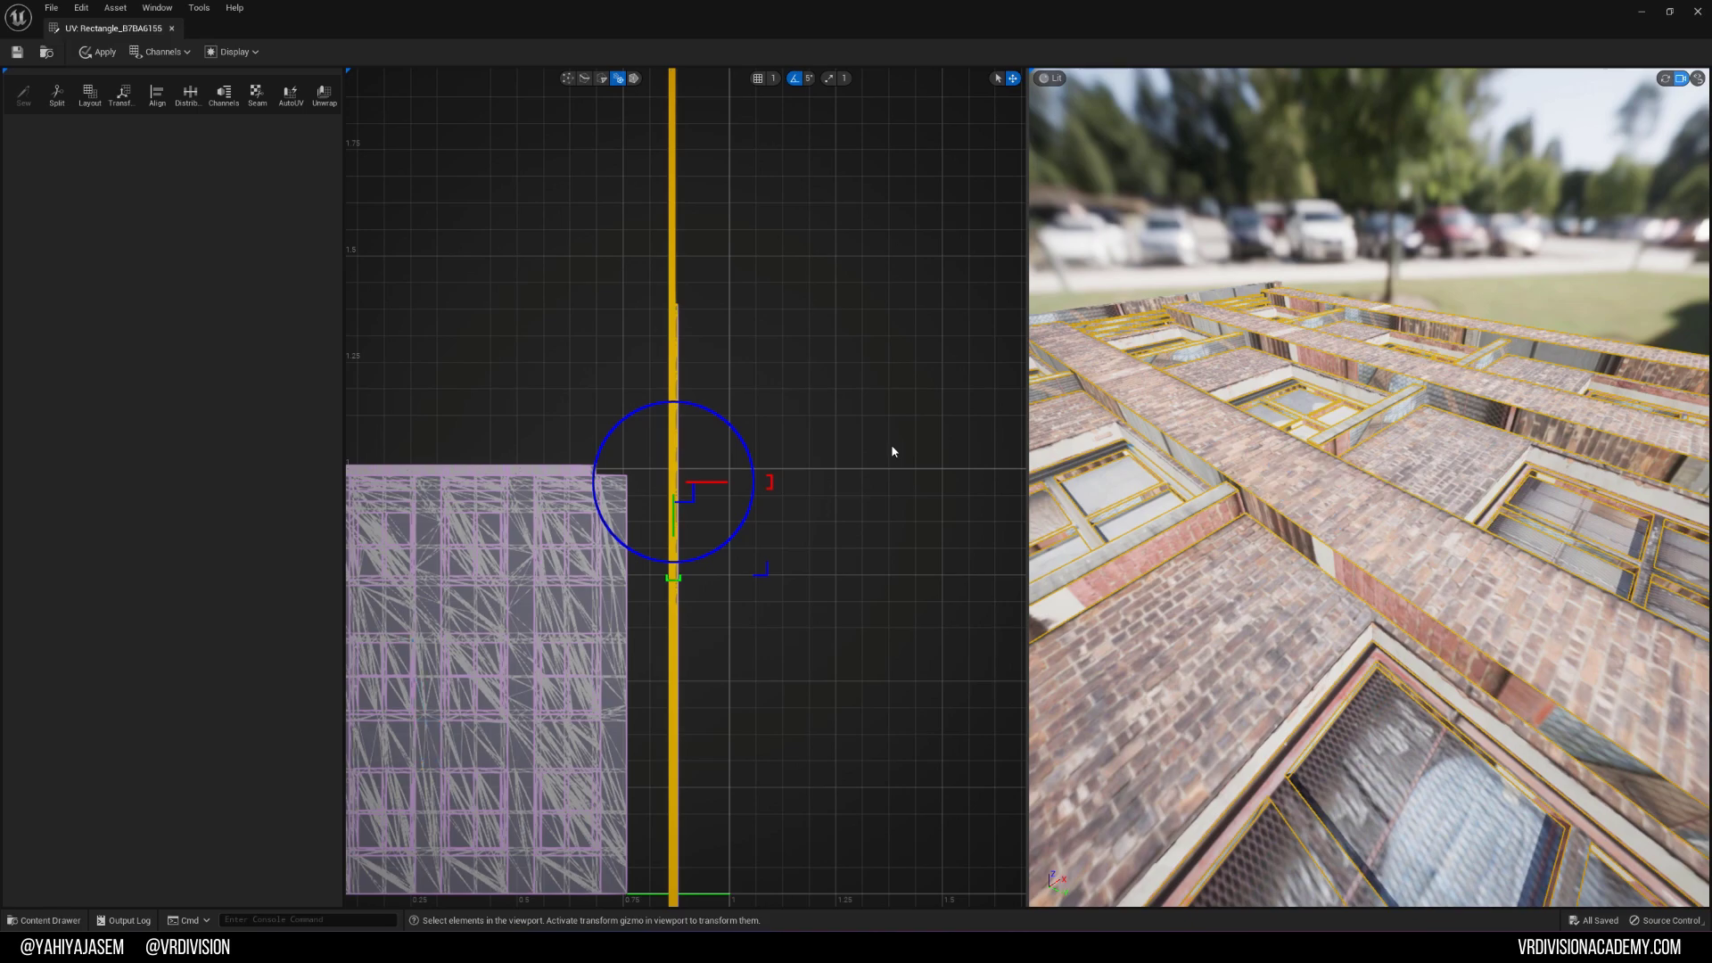
left_click_drag(723, 481, 904, 486)
Step: Inspect the brick on the facade's side faces, try shifting the upright UV strips back across the facade block, and undo that shift
key("s")
right_click_drag(1282, 484, 1405, 486)
key("a")
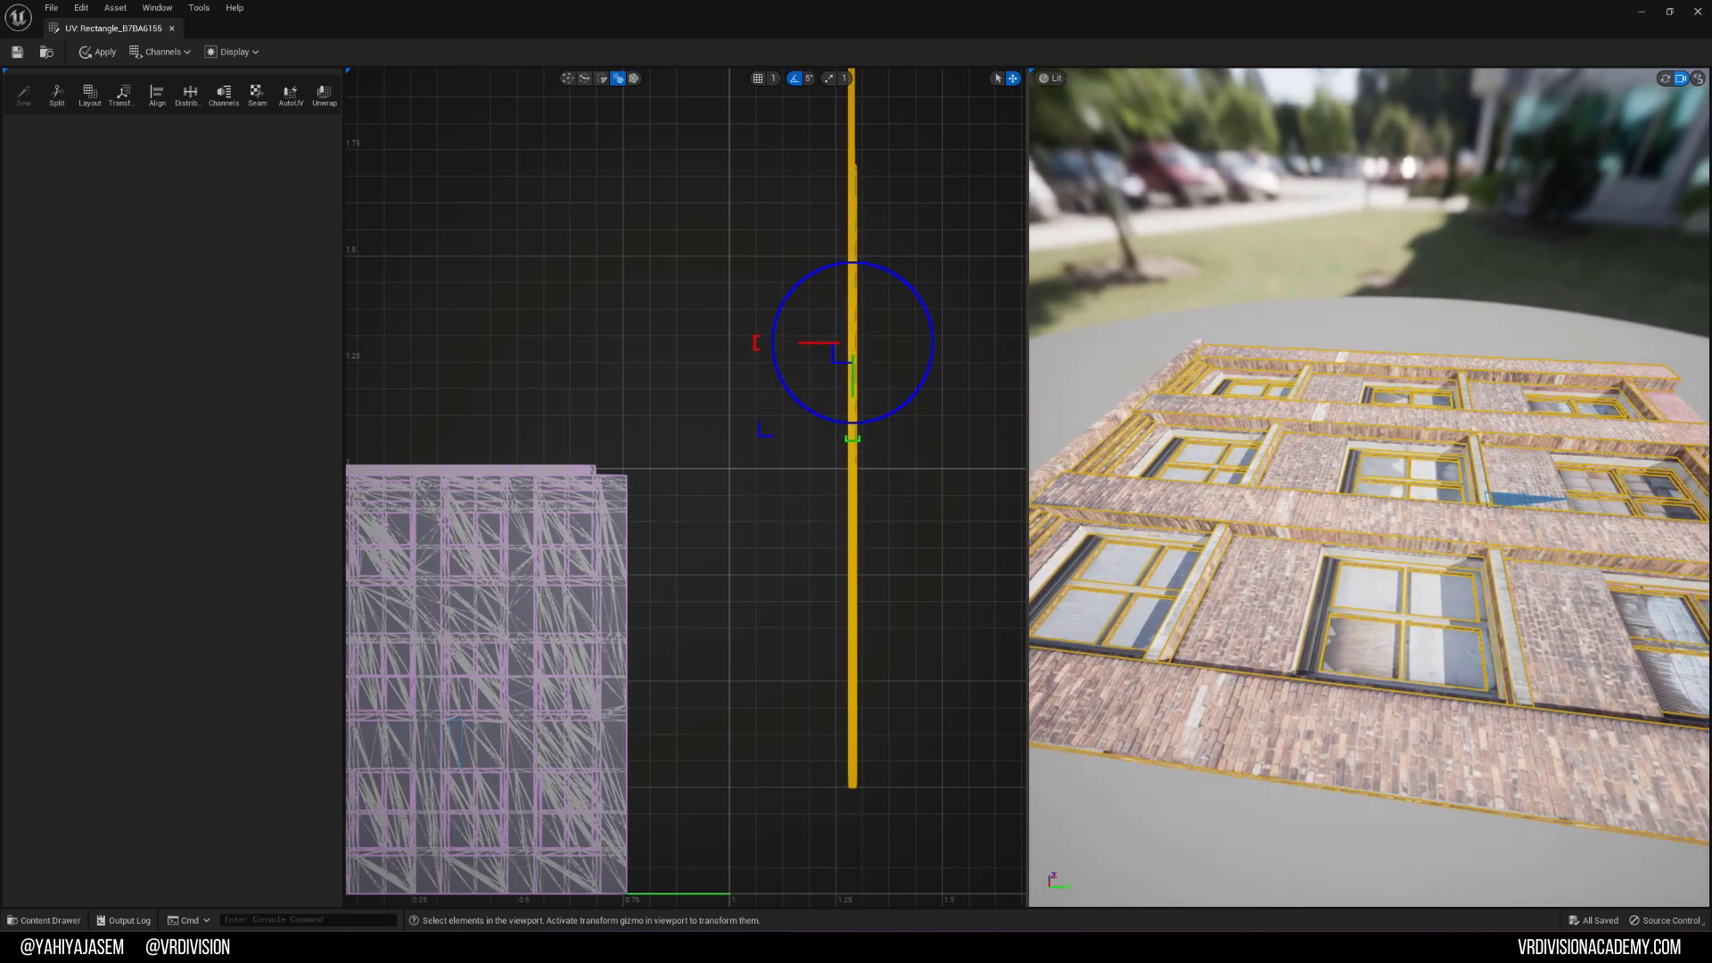
right_click_drag(1313, 535, 1409, 532)
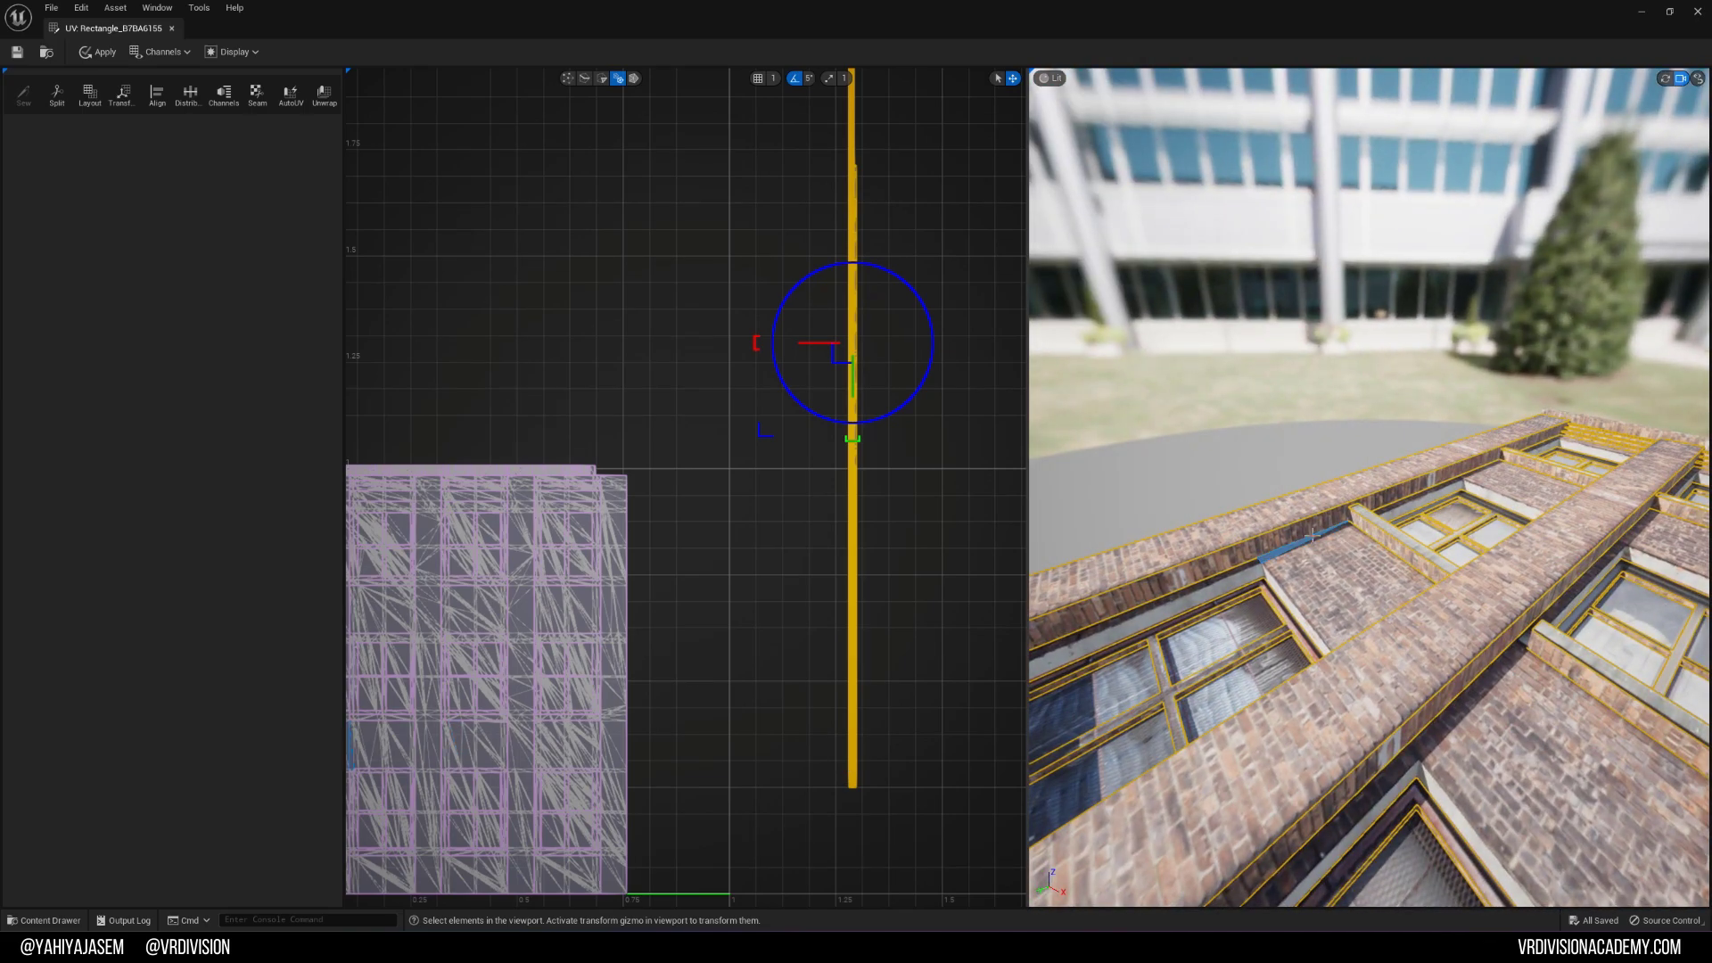
right_click_drag(1295, 535, 1351, 533)
left_click_drag(824, 344, 377, 388)
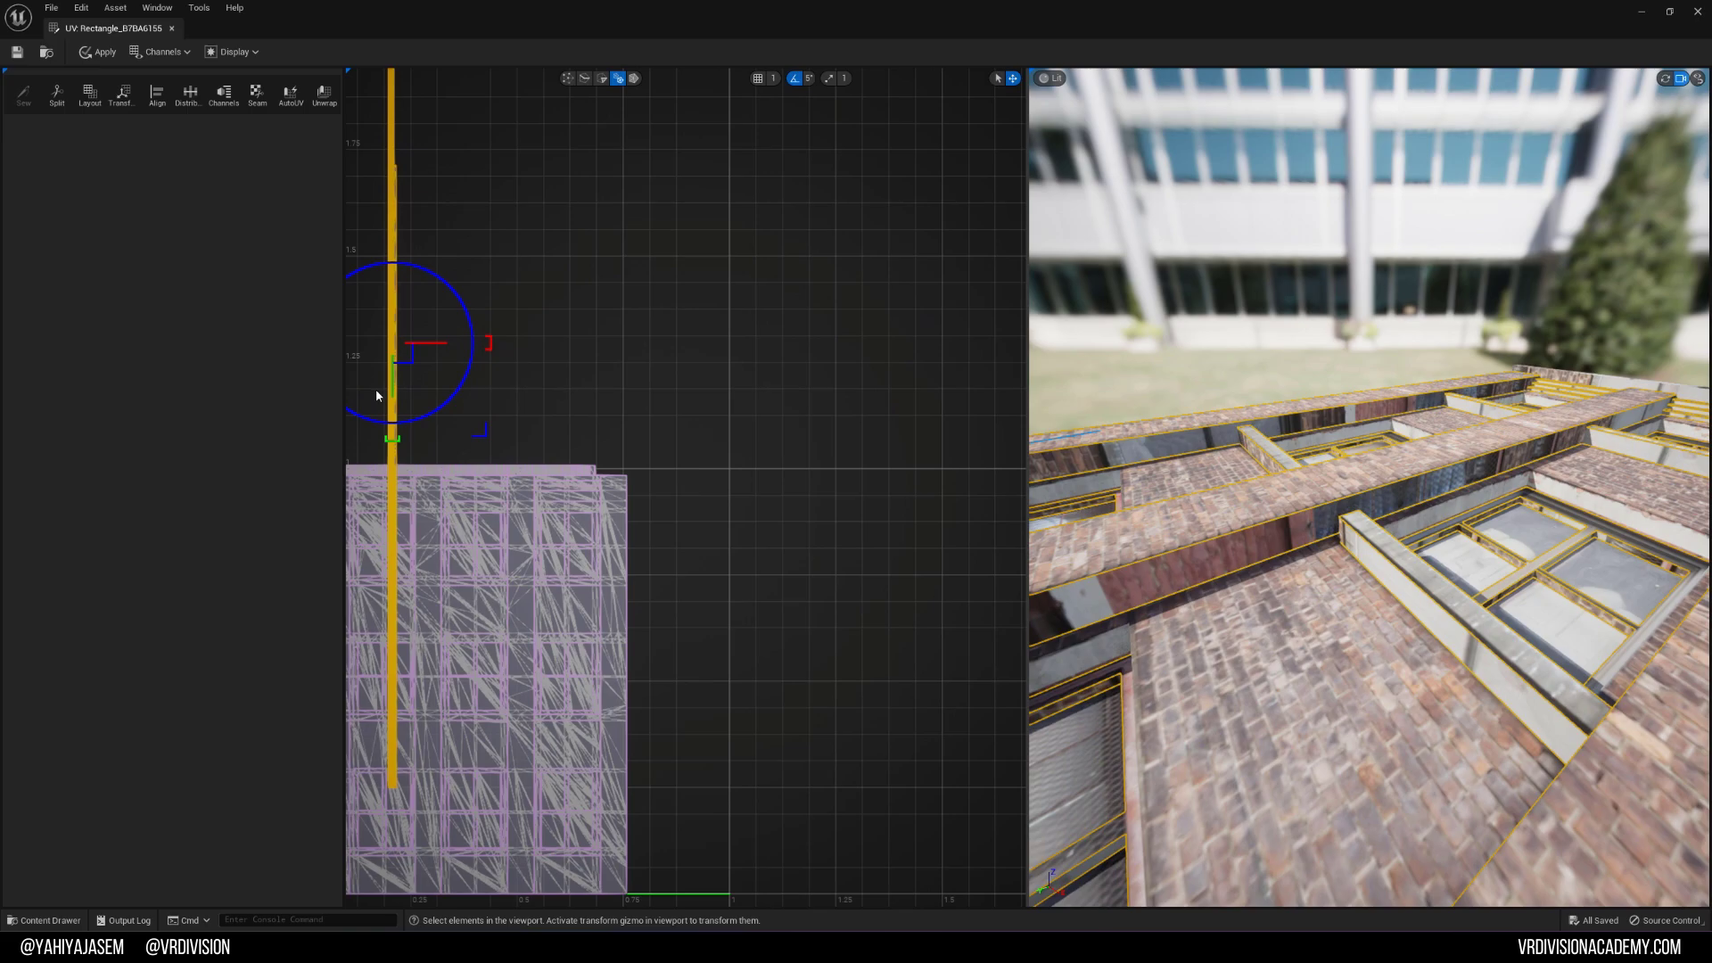
key("ctrl+z")
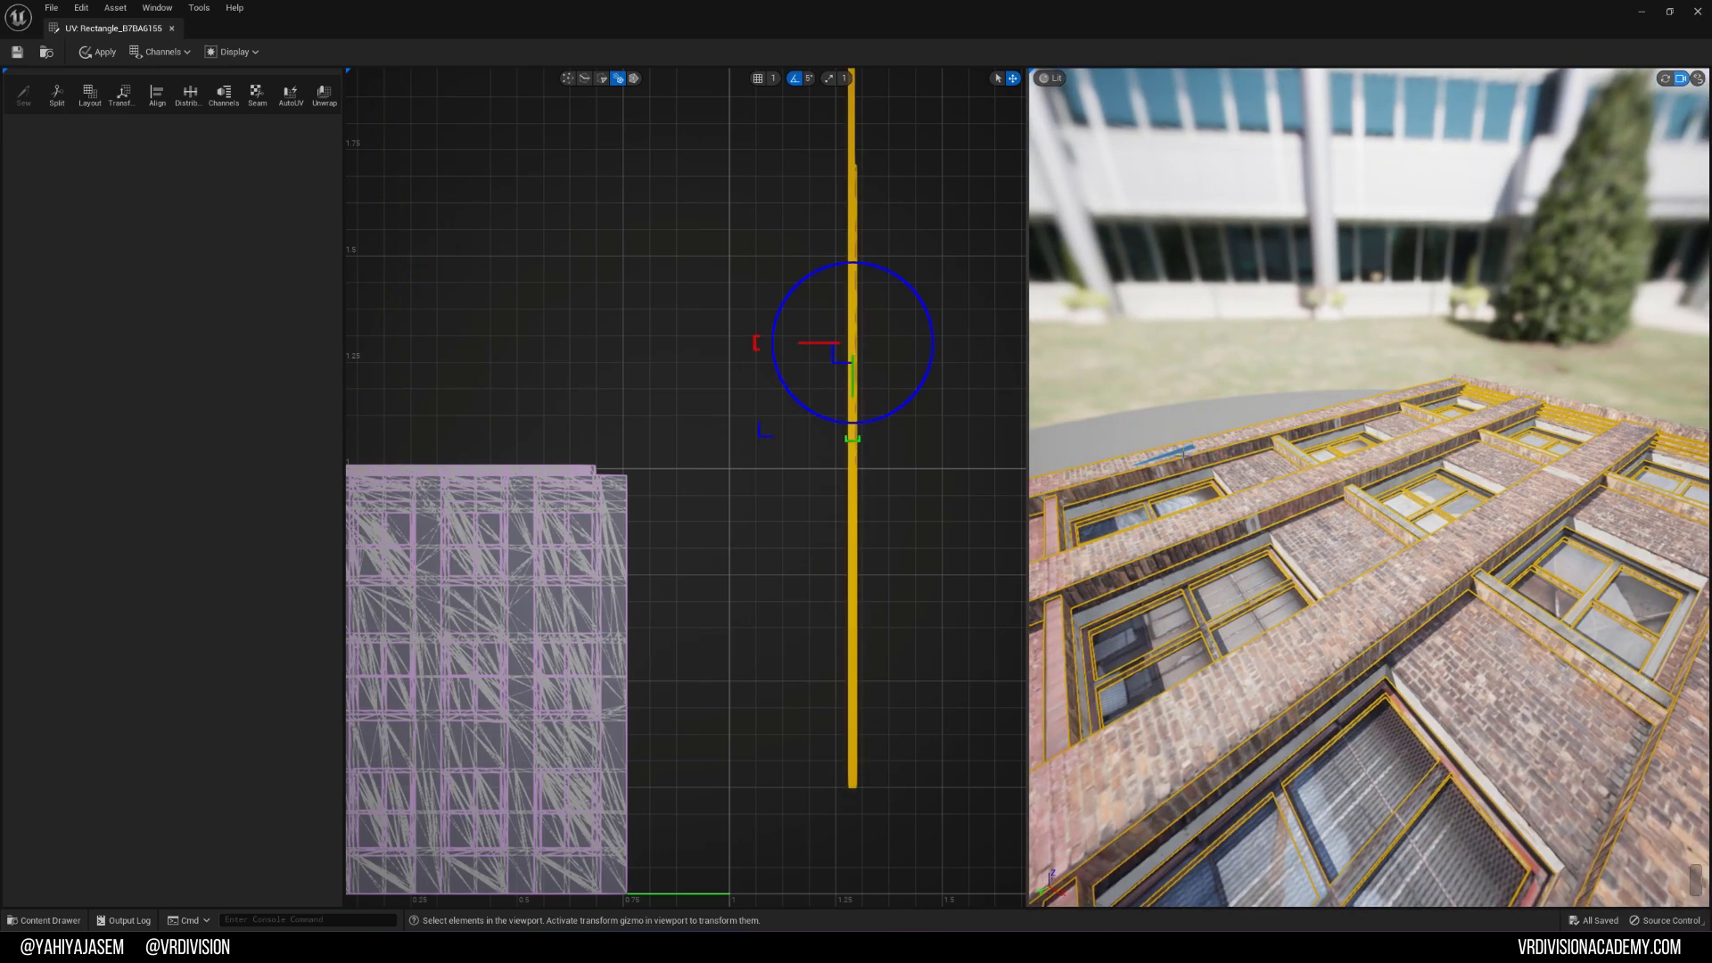
Step: Deselect the UV strips, check the whole facade's texturing, save the mesh, and close the UV editor
right_click_drag(1230, 499, 1296, 486)
left_click(1296, 486)
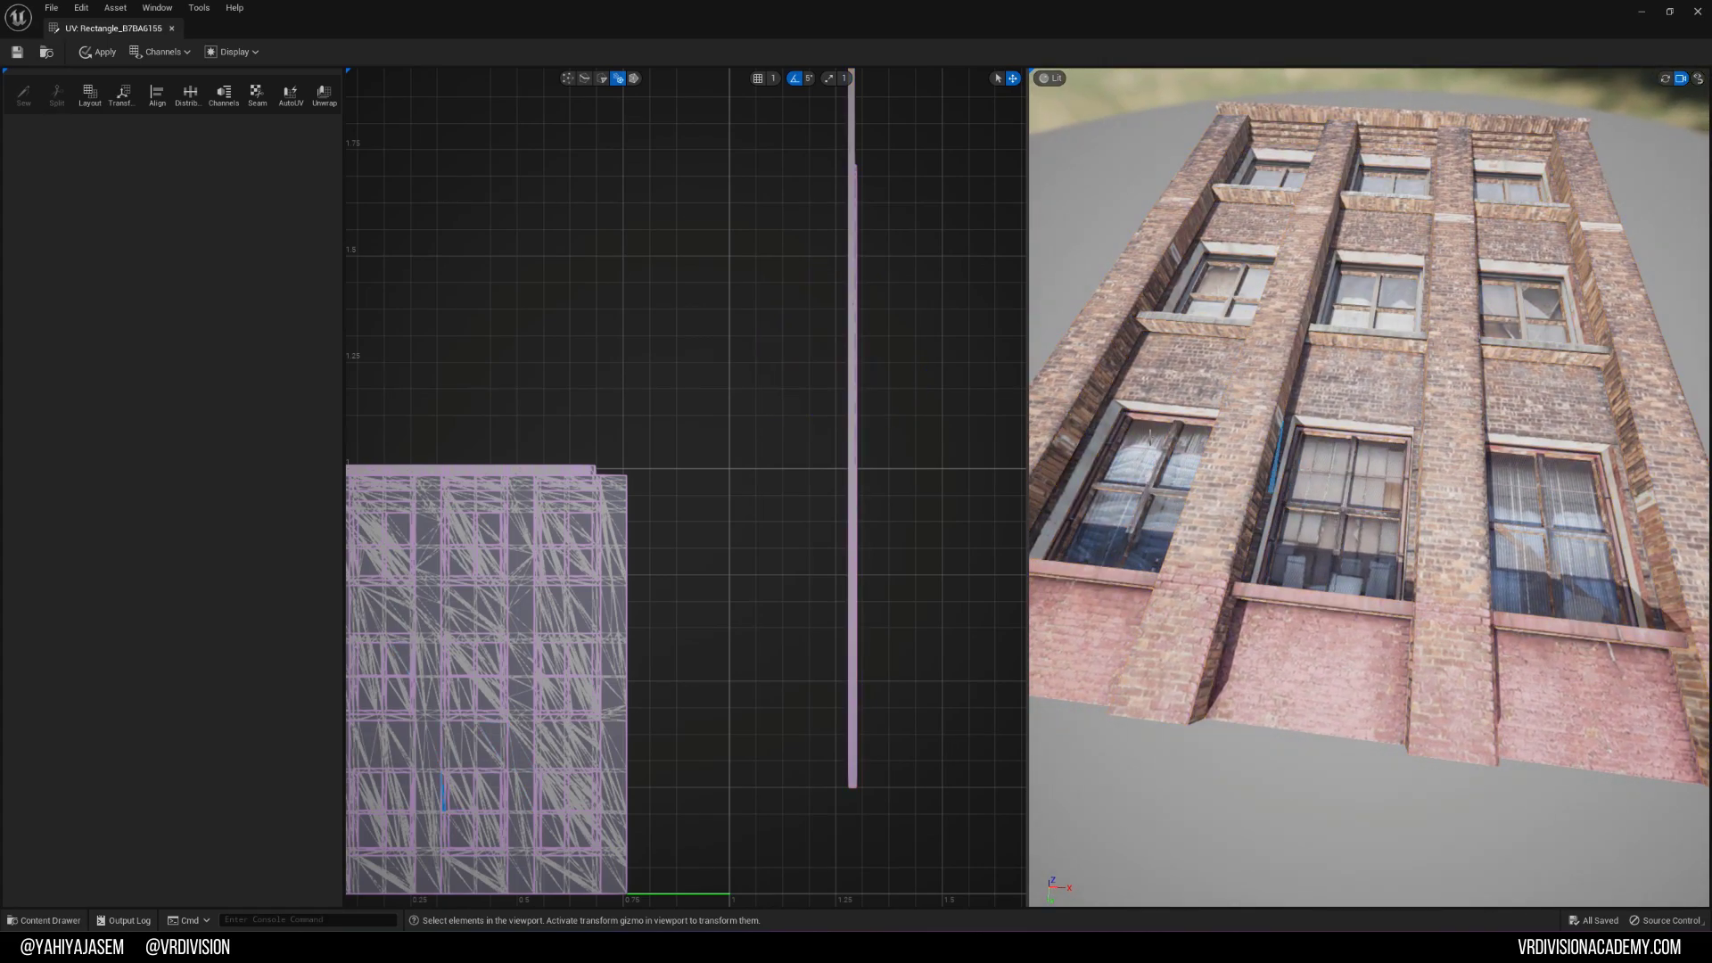
right_click_drag(1329, 383, 1368, 361)
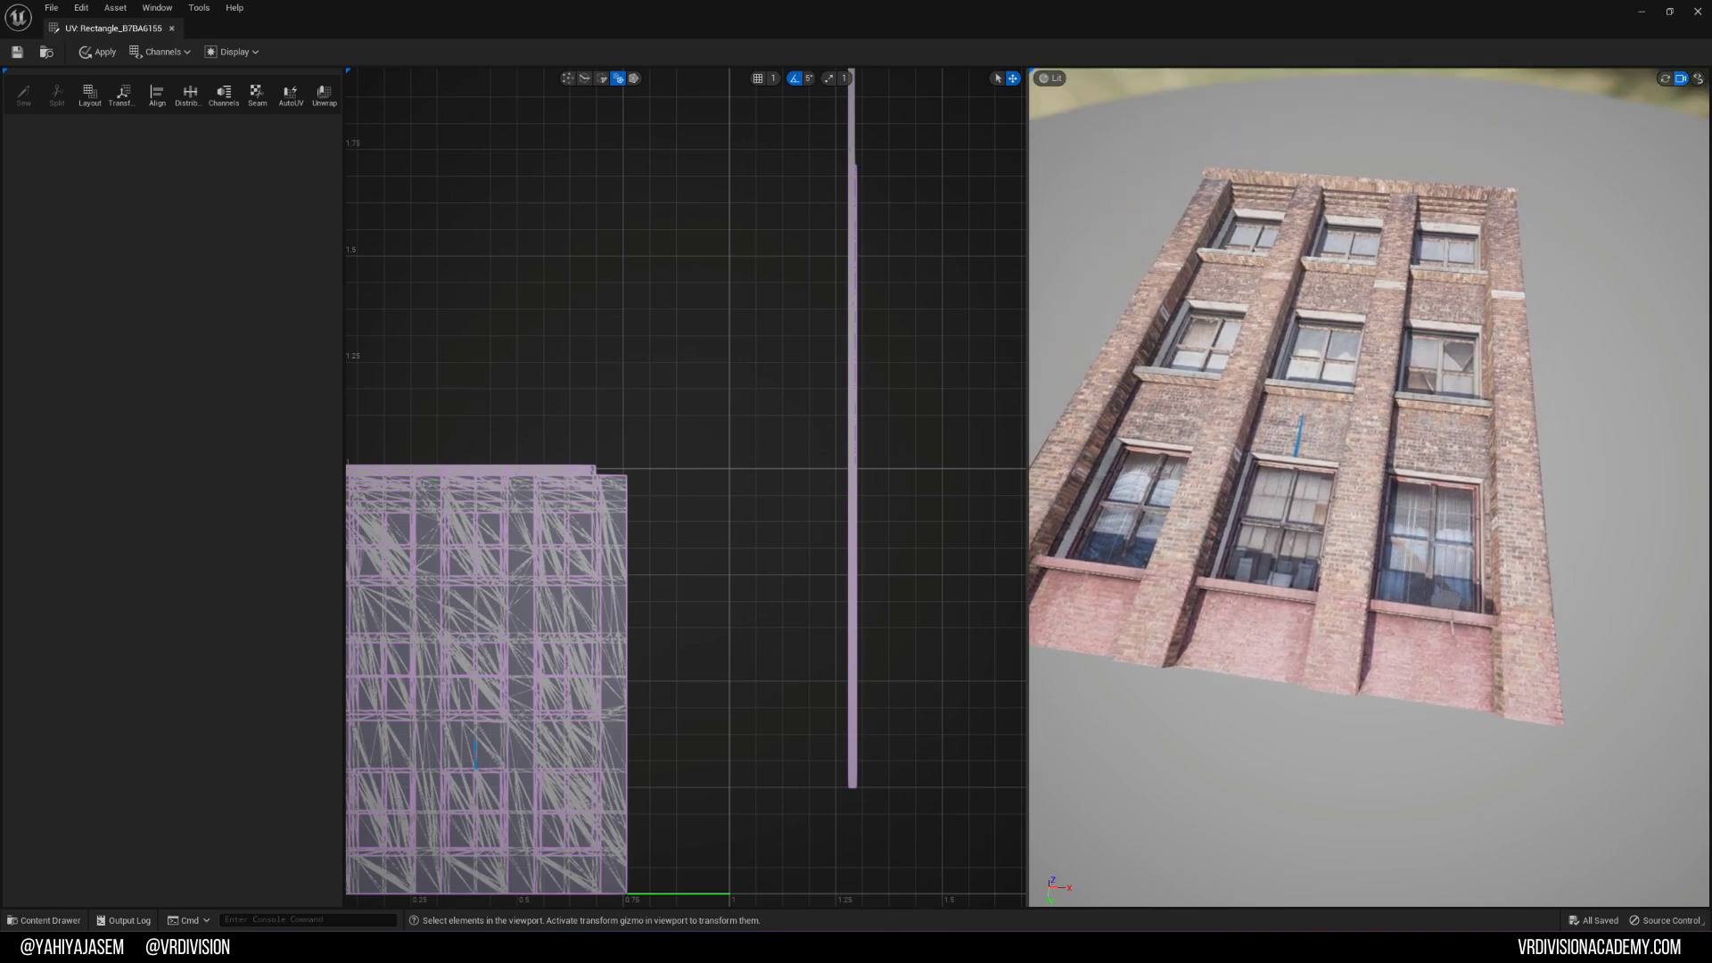
scroll(1298, 451, "up", 3)
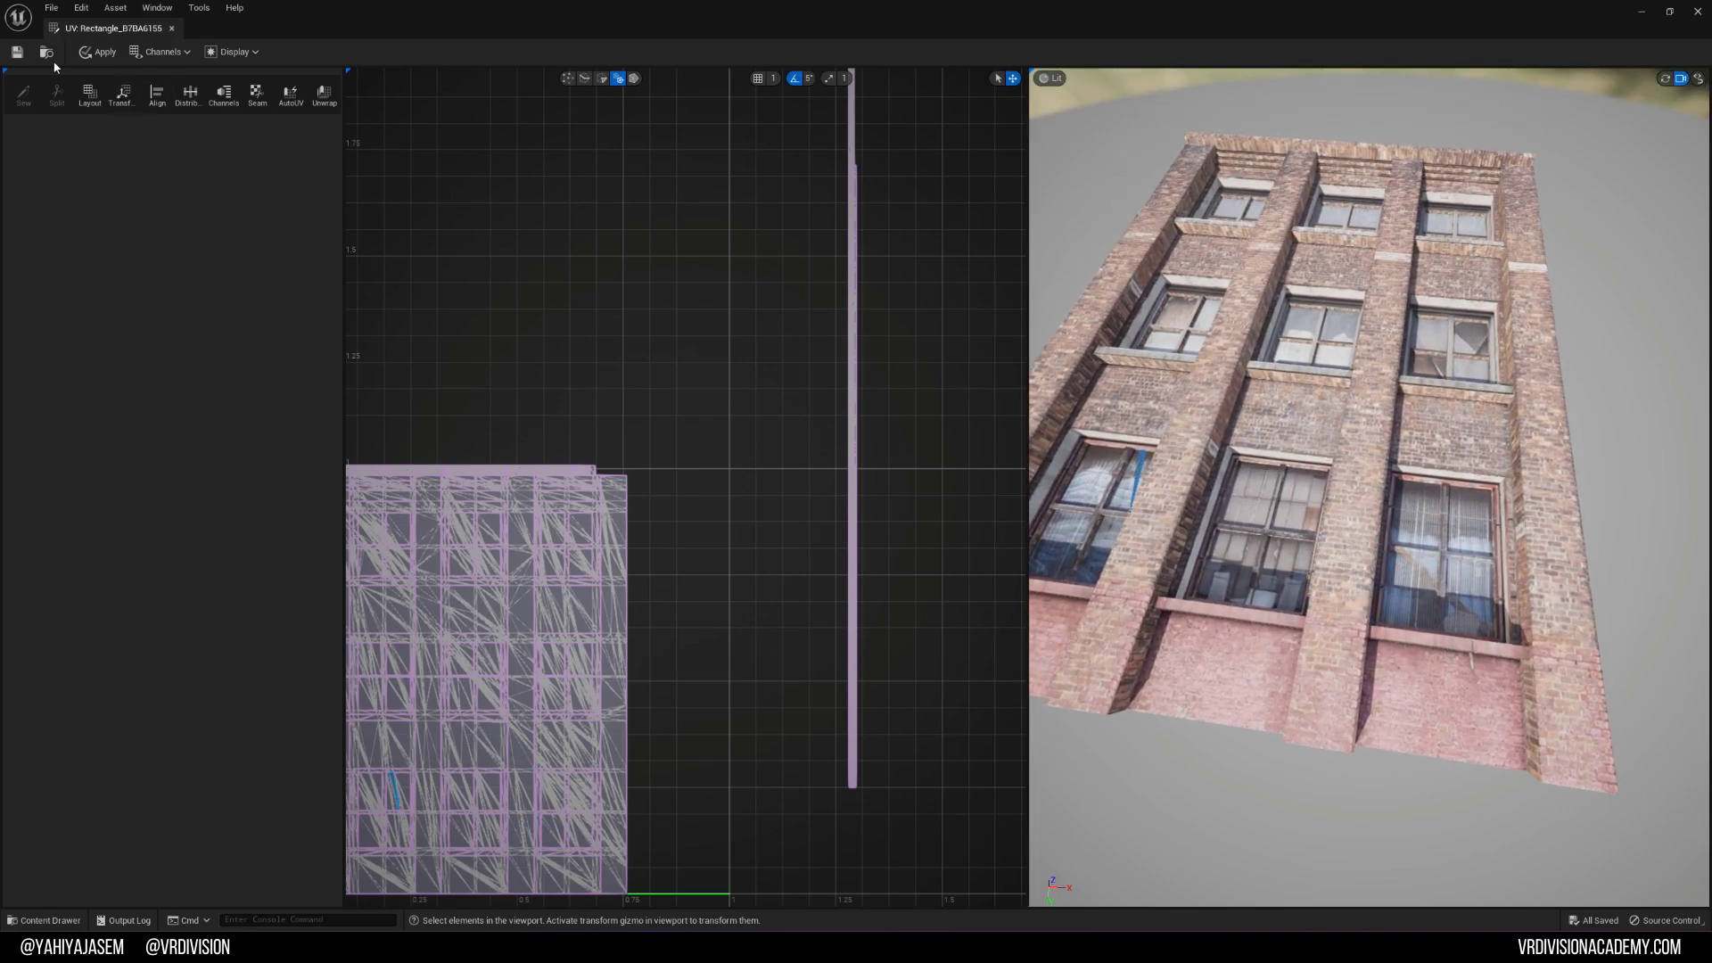
left_click(16, 52)
left_click(172, 28)
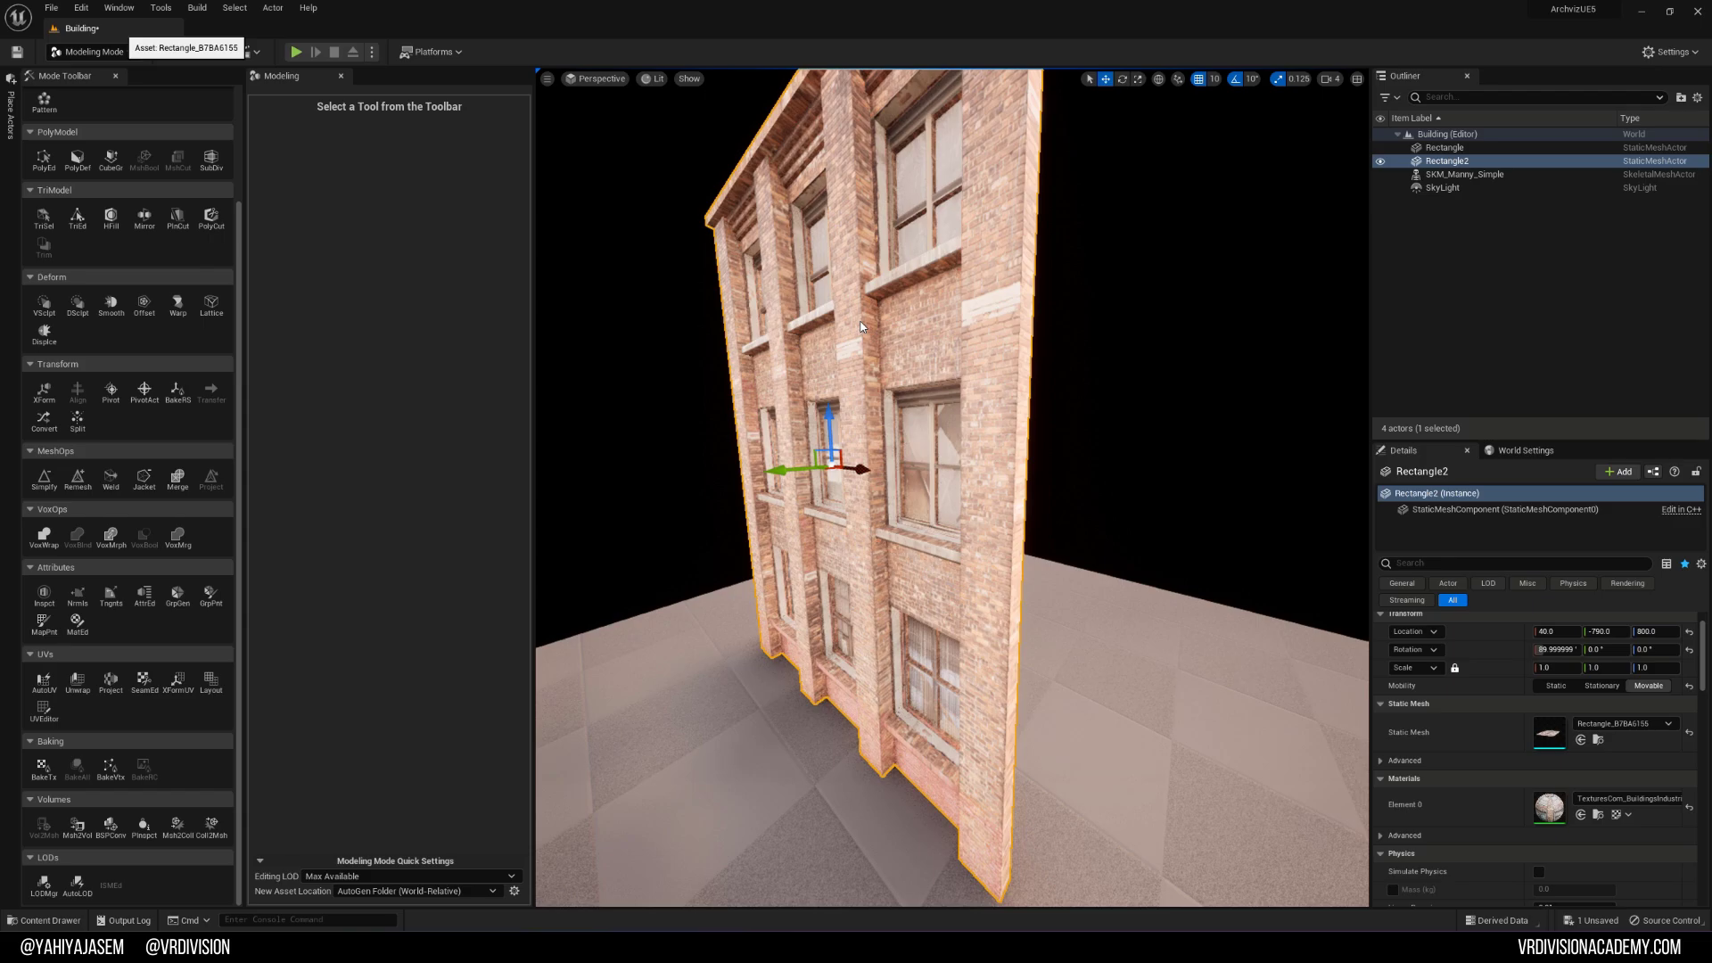
Step: Save the Building level, deselect the facade, and switch from Modeling to Selection mode
key("ctrl+s")
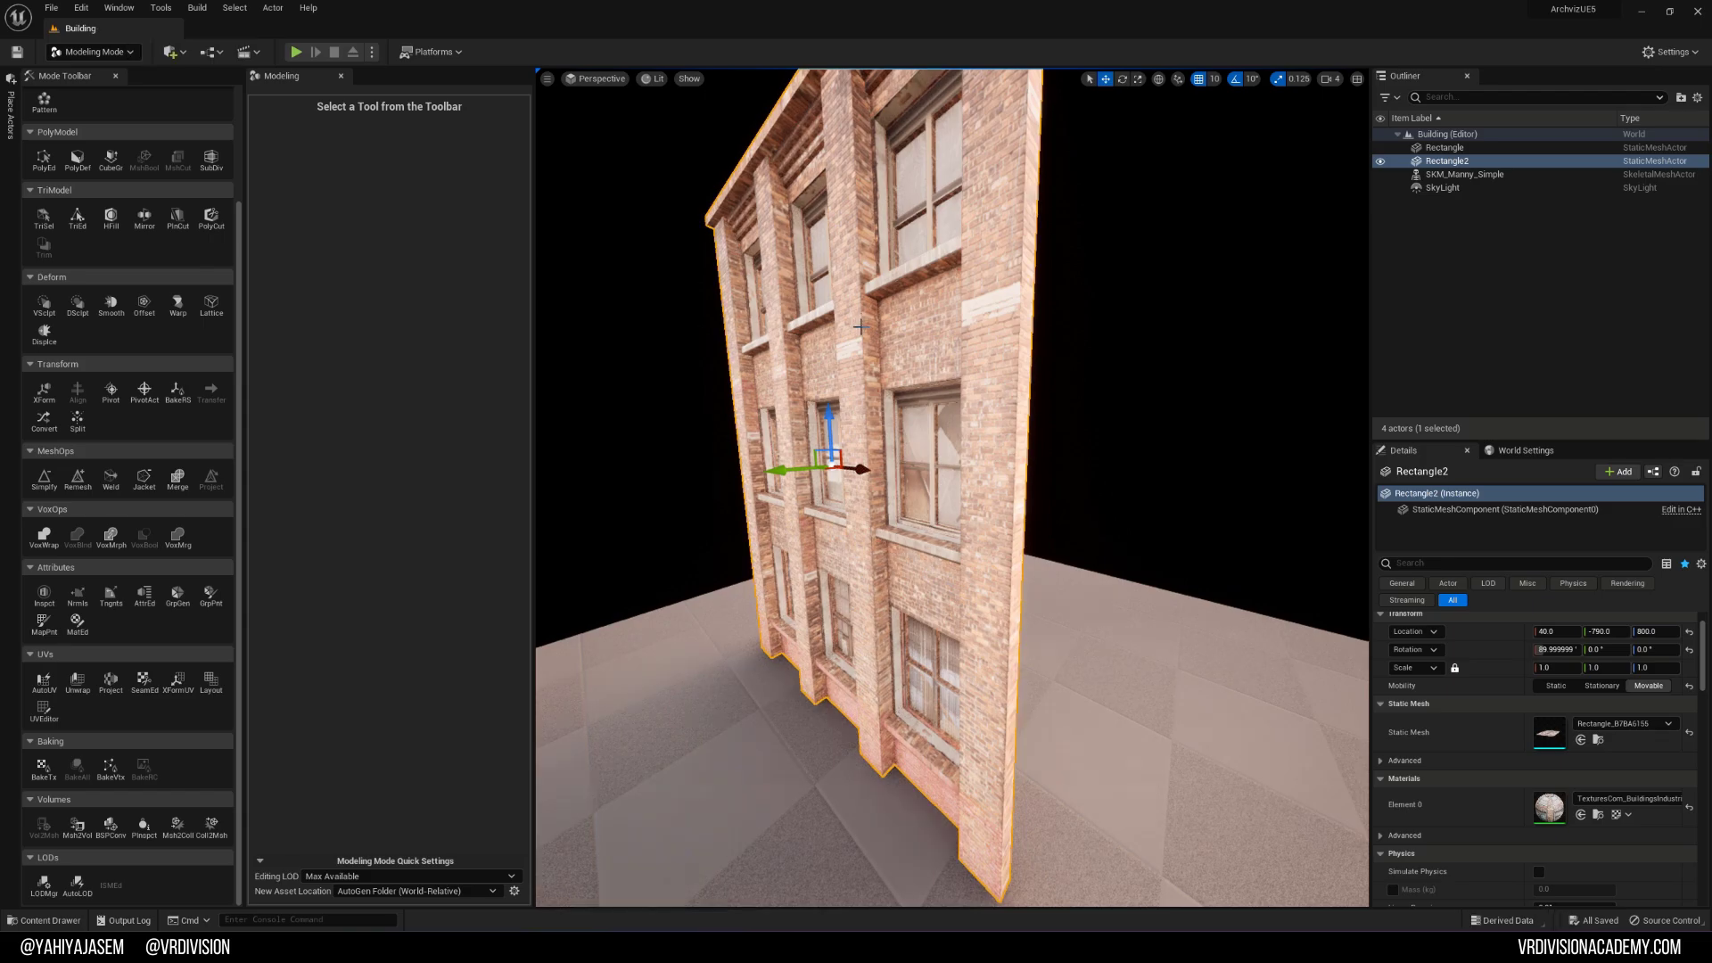
key("Escape")
key("shift+1")
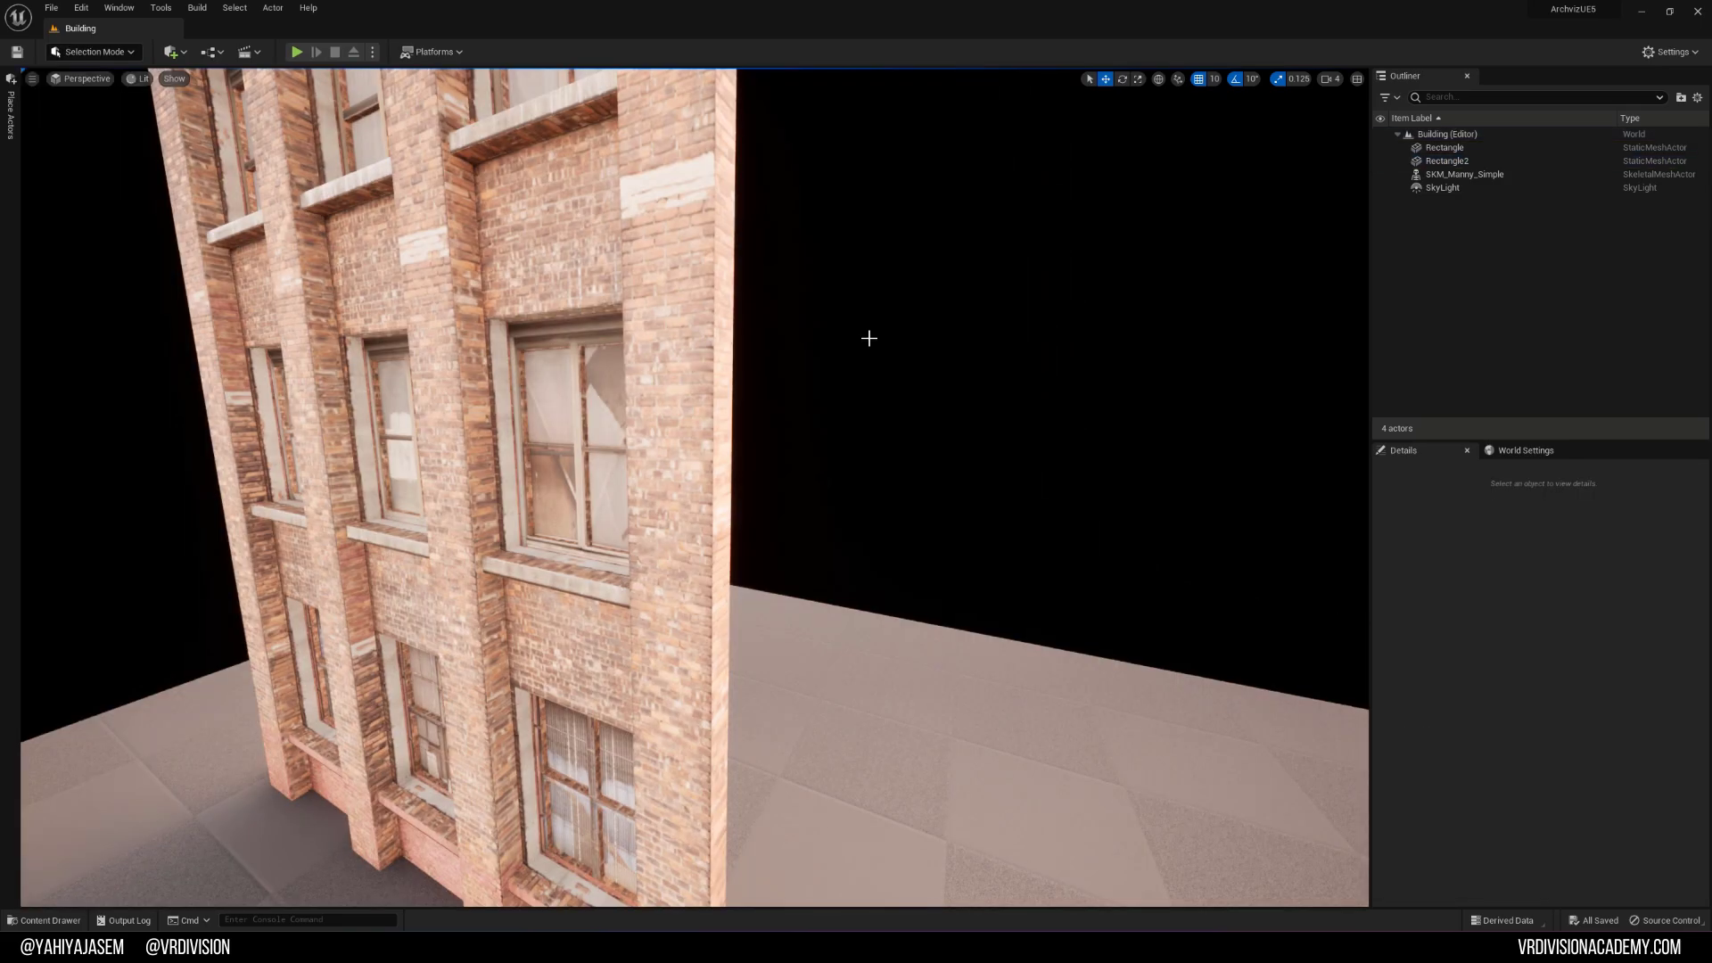
Step: Duplicate the Rectangle2 facade along X and place the copy beside the original at X 1210
key("s")
right_click_drag(716, 470, 767, 504)
left_click(715, 470)
key("q")
key("w")
key("Escape")
key("g")
left_click(806, 464)
key("w")
key("e")
left_click_drag(749, 516, 921, 501, "alt")
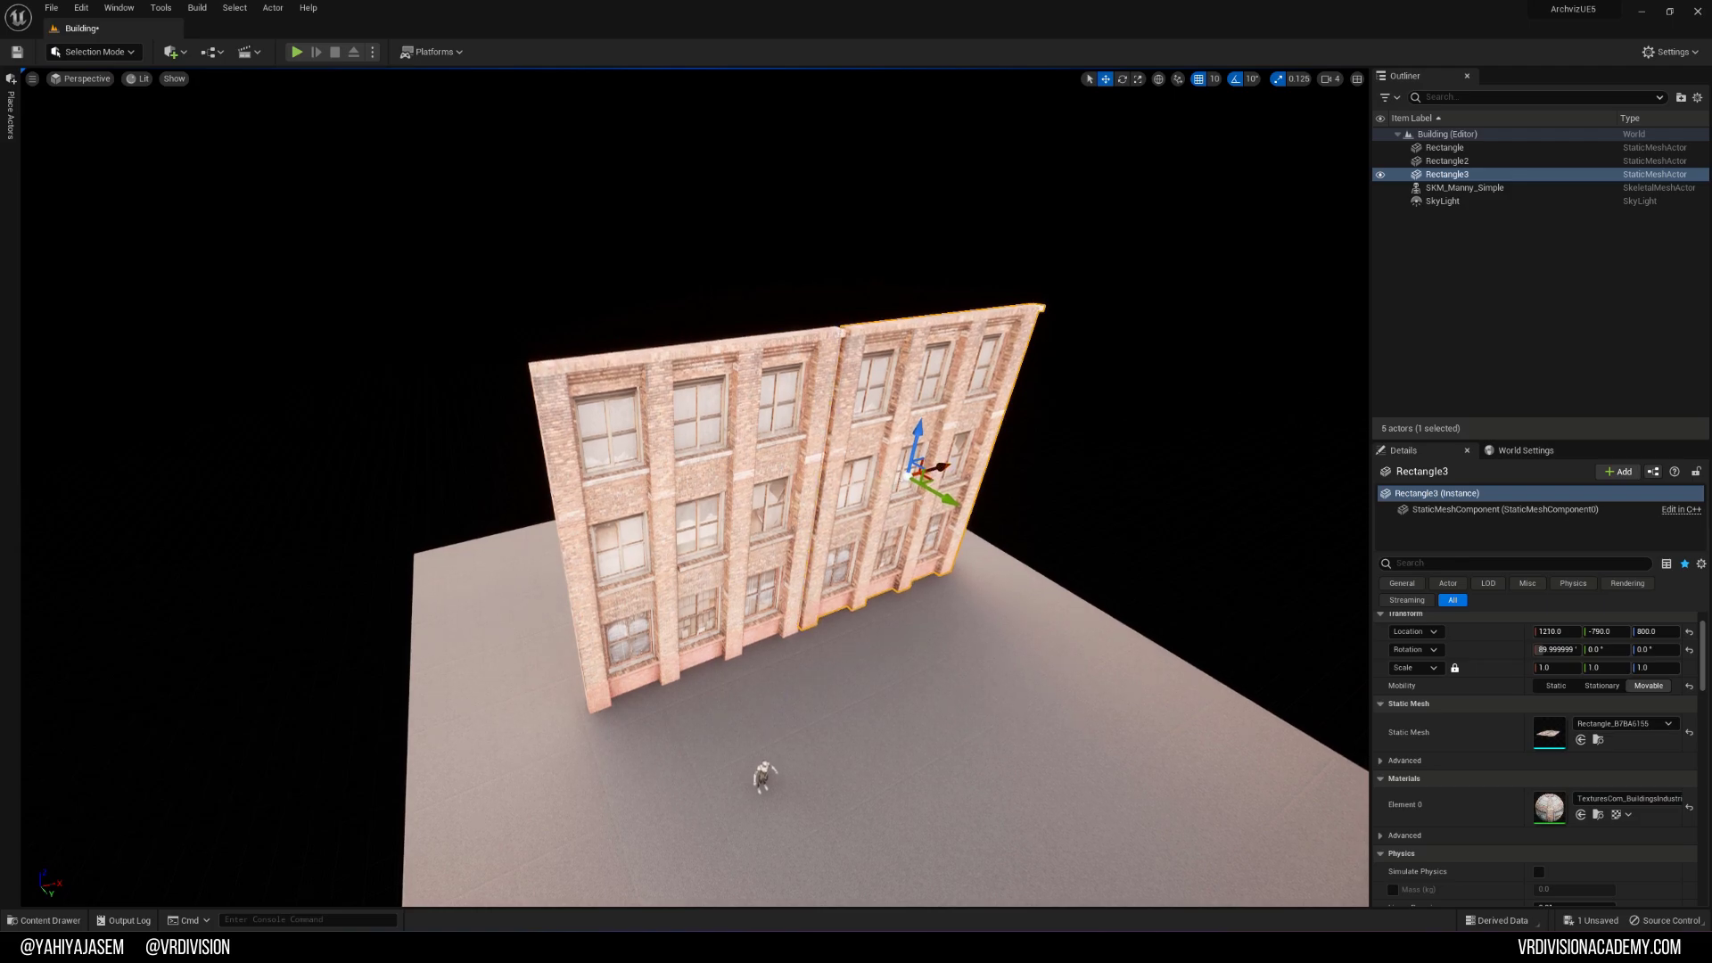
Step: Duplicate the two side-by-side facades upward and stack the copies on top of them at Z 2400
right_click_drag(921, 501, 710, 406)
key("Escape")
left_click(828, 435)
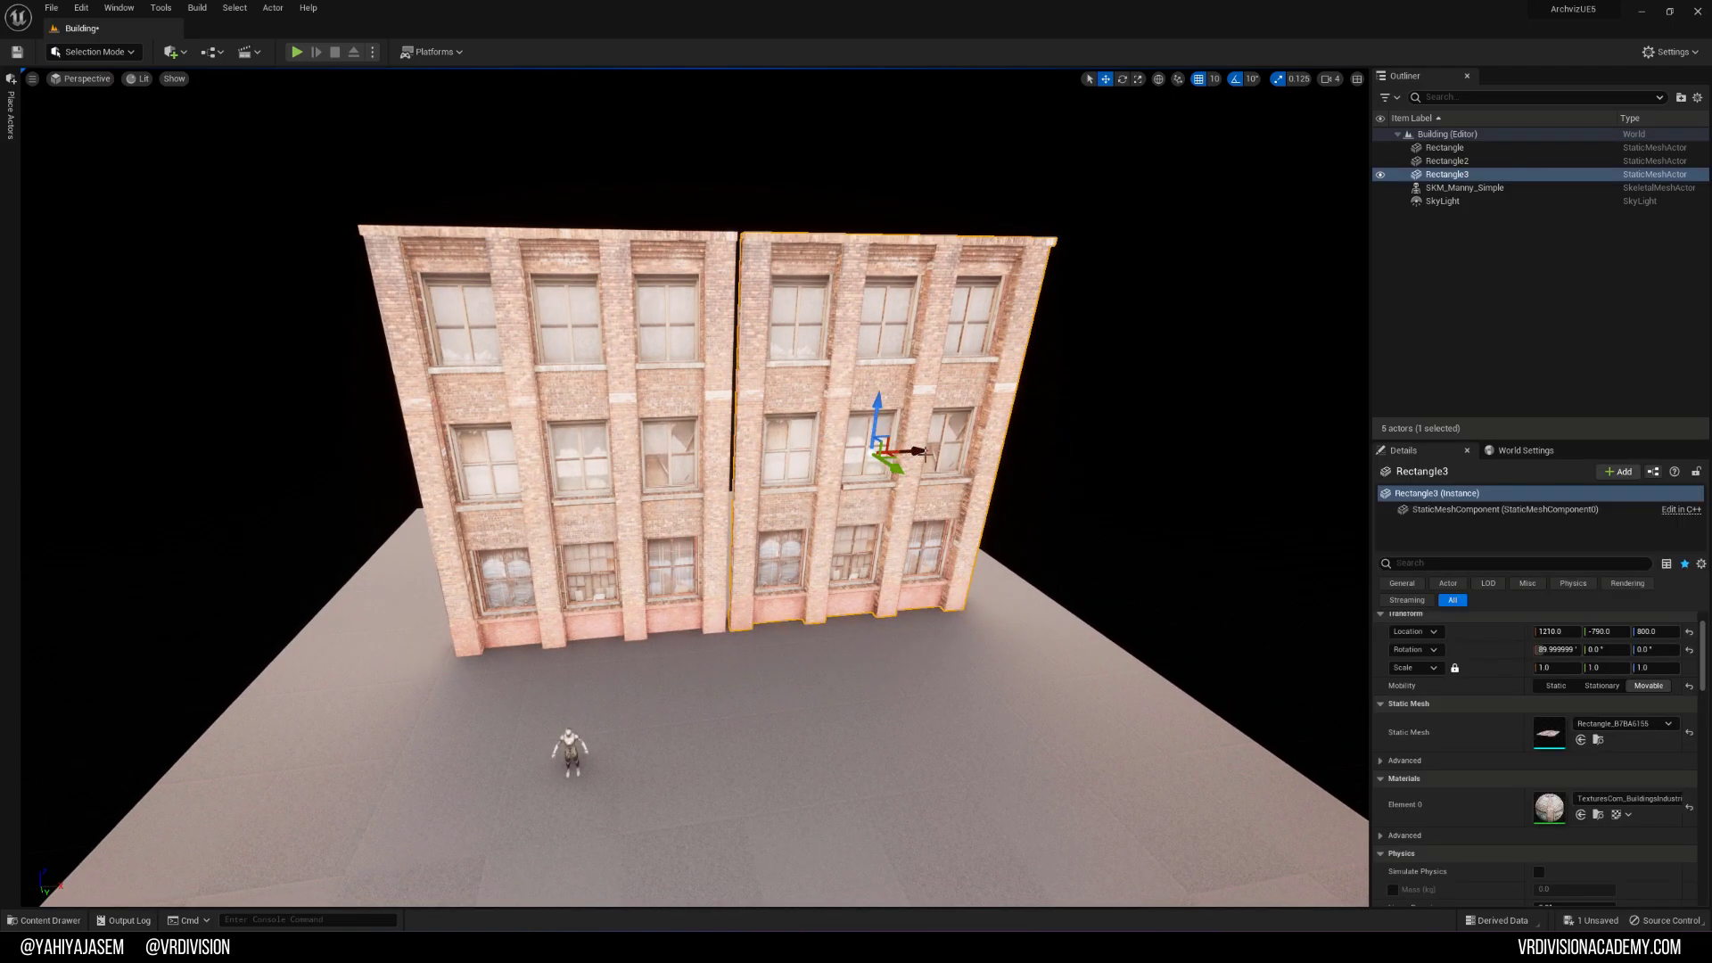
key("Escape")
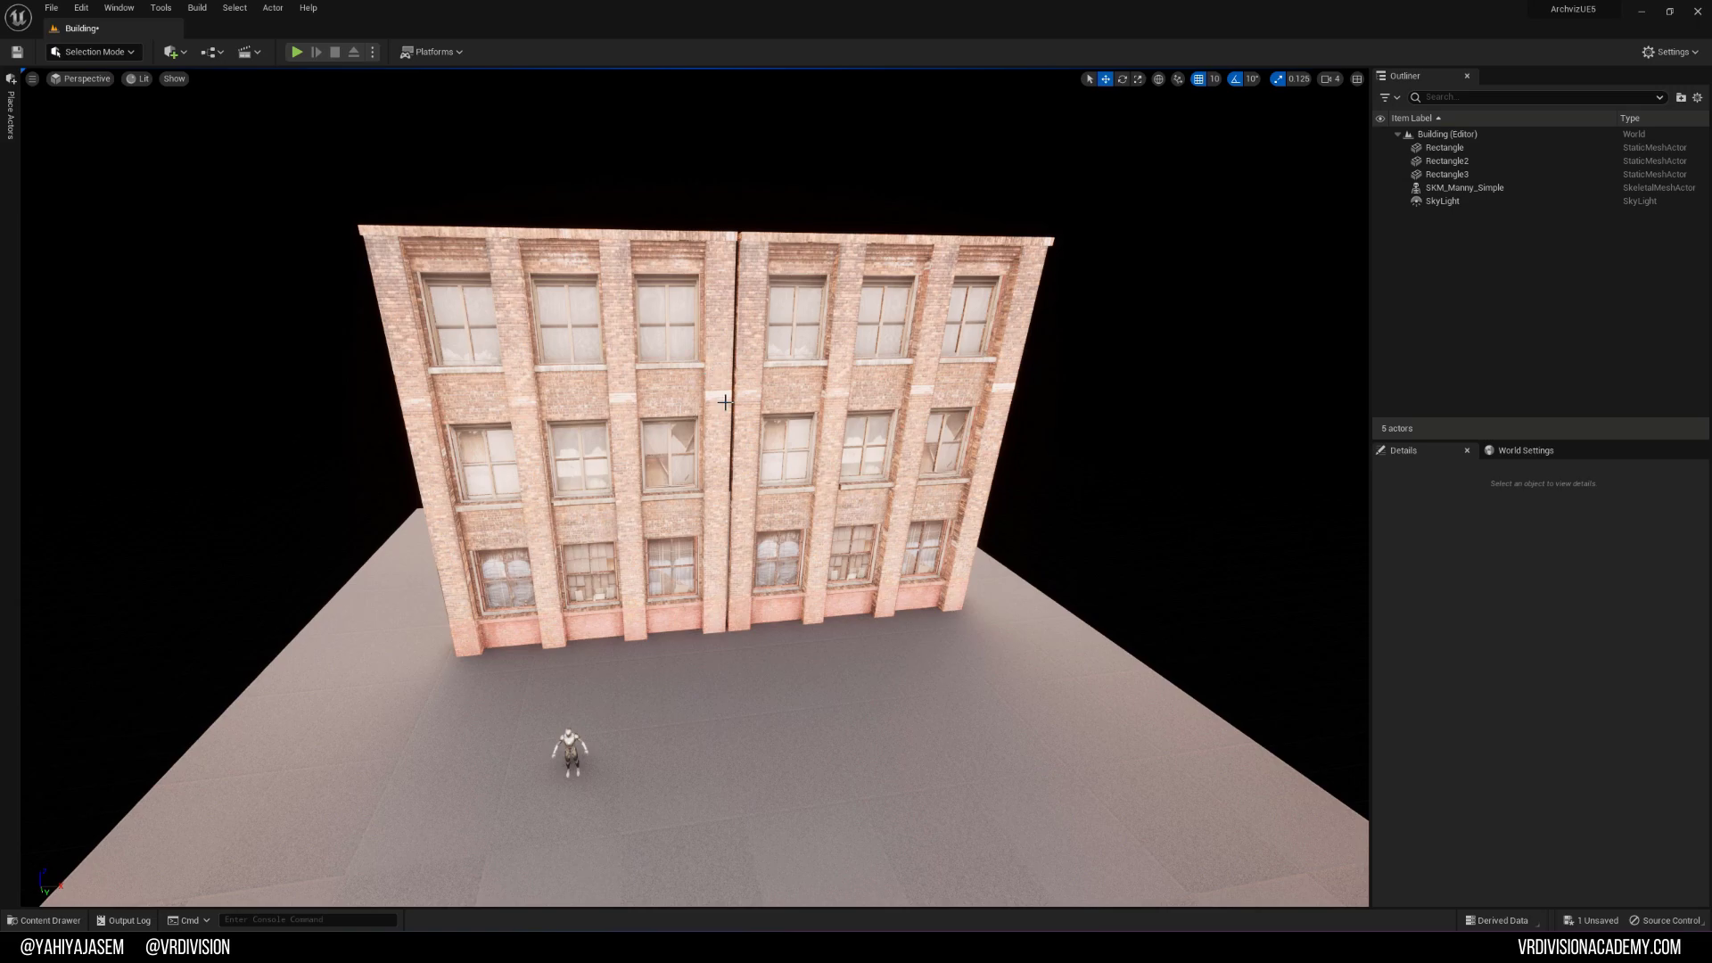
left_click(695, 428)
left_click(857, 419, "ctrl")
scroll(781, 412, "down", 5)
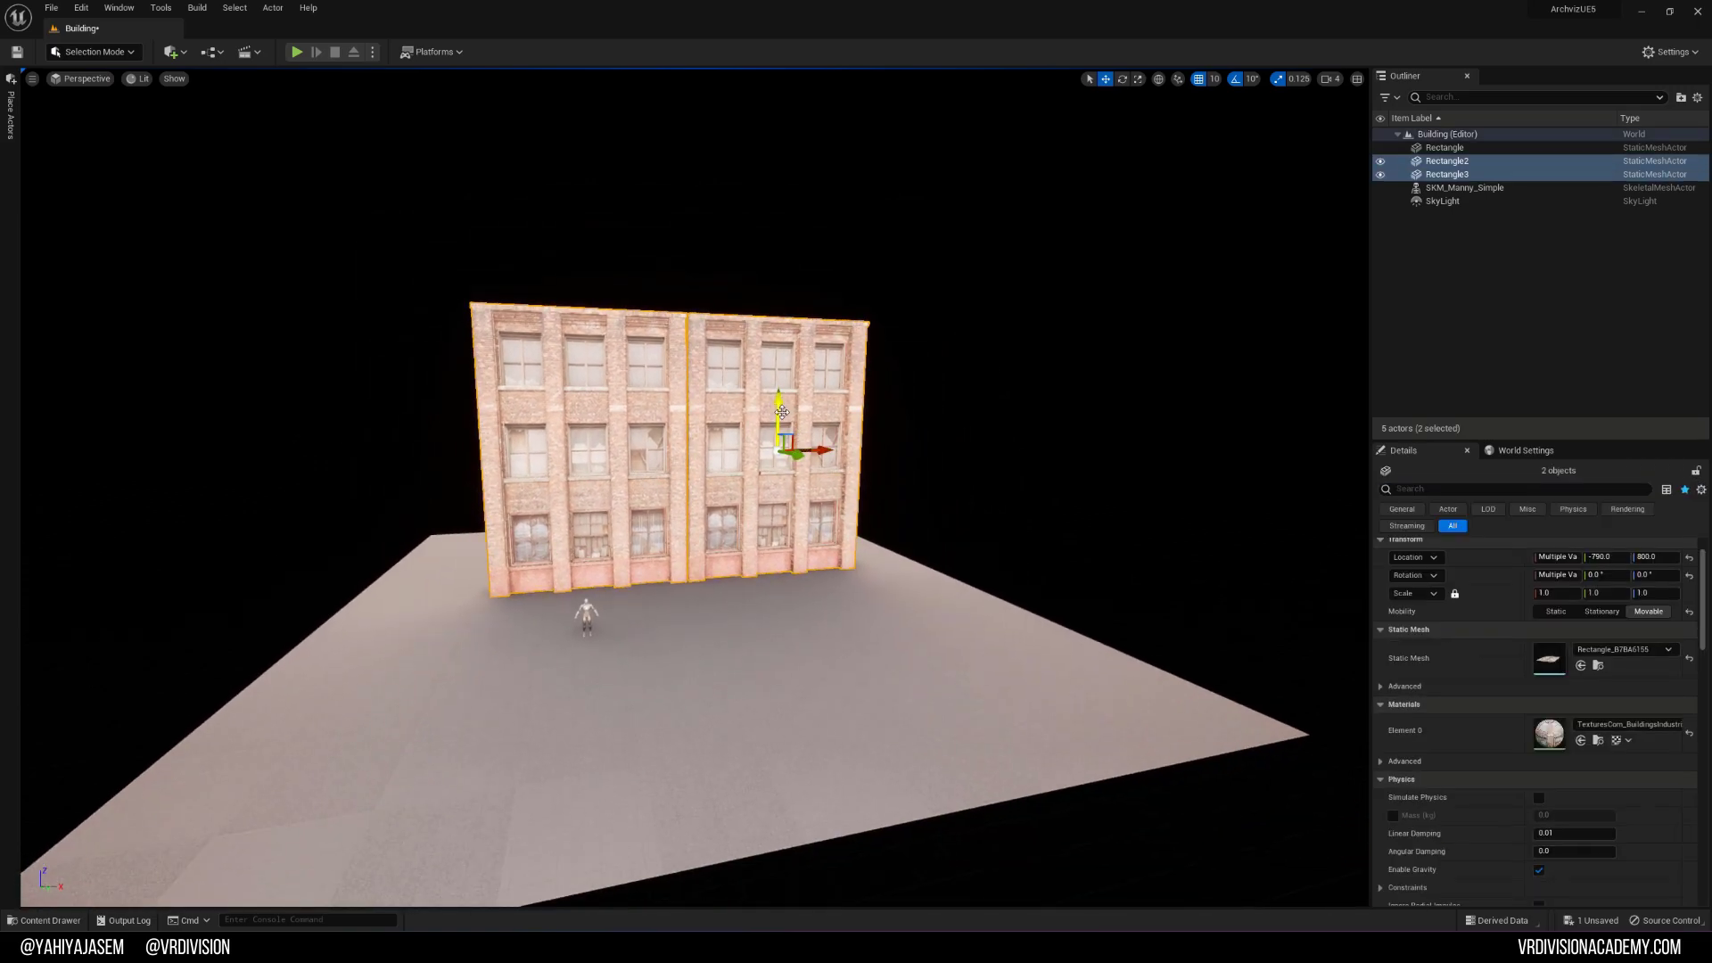
left_click_drag(782, 412, 767, 170, "alt")
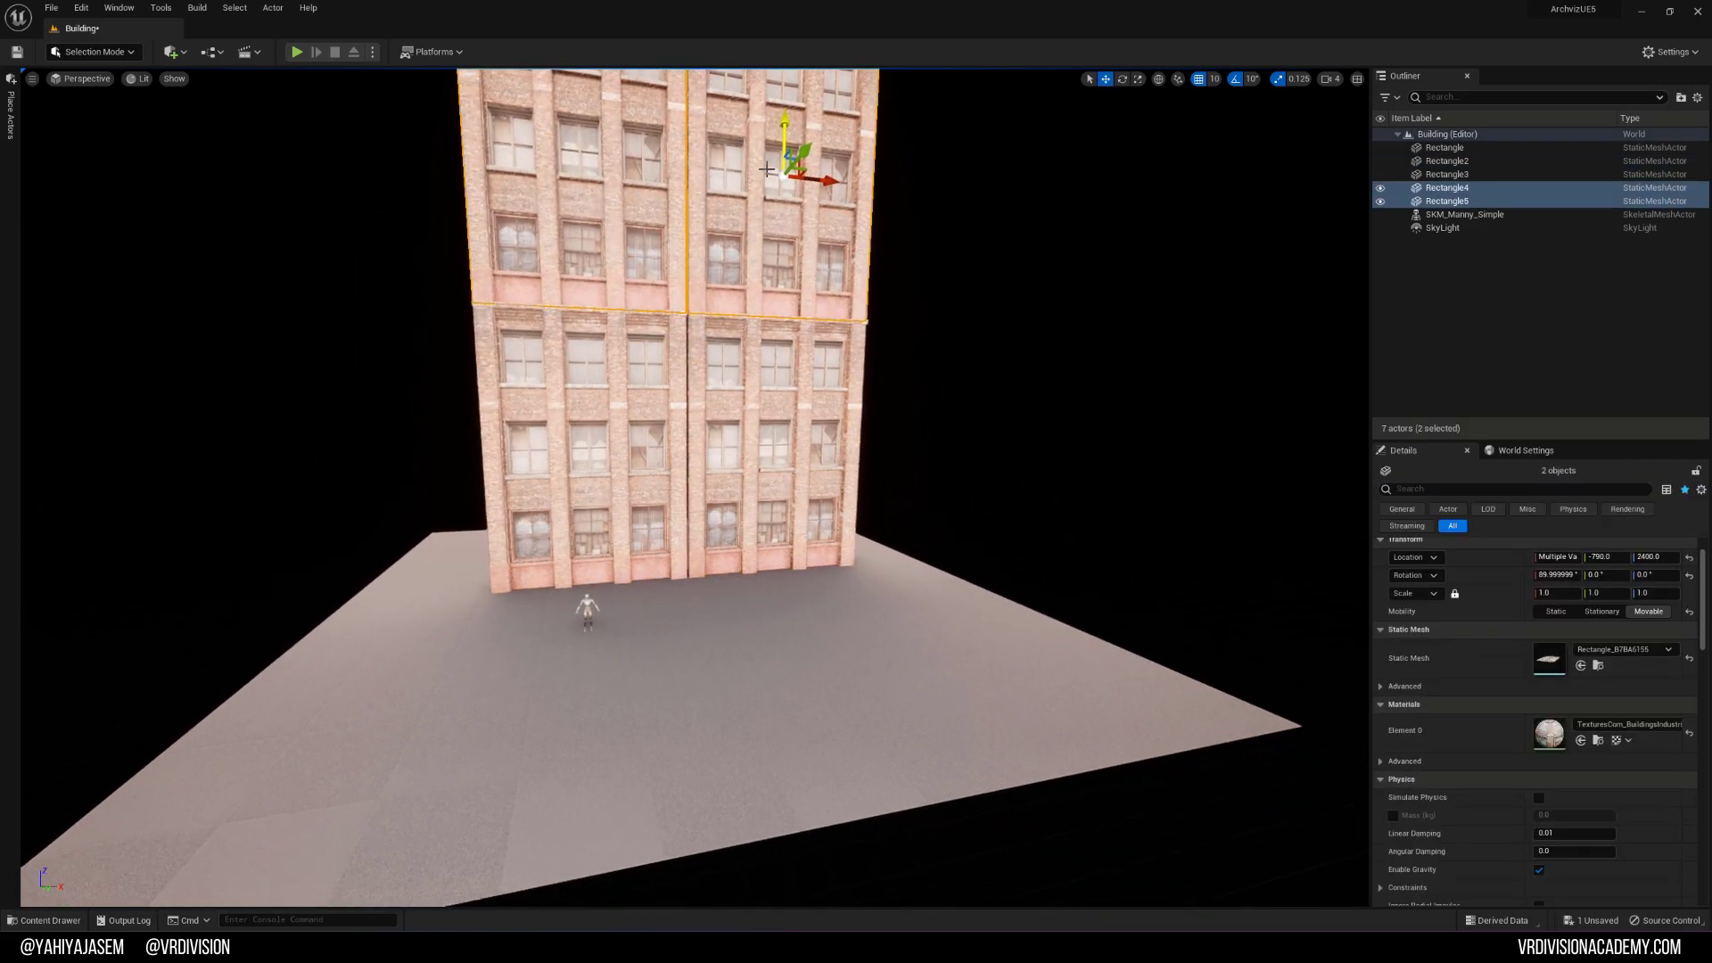
Step: Select all four facade pieces, Rectangle2 to Rectangle5, and group them into one wall
scroll(766, 169, "down", 3)
scroll(678, 267, "up", 4)
left_click(625, 323, "ctrl")
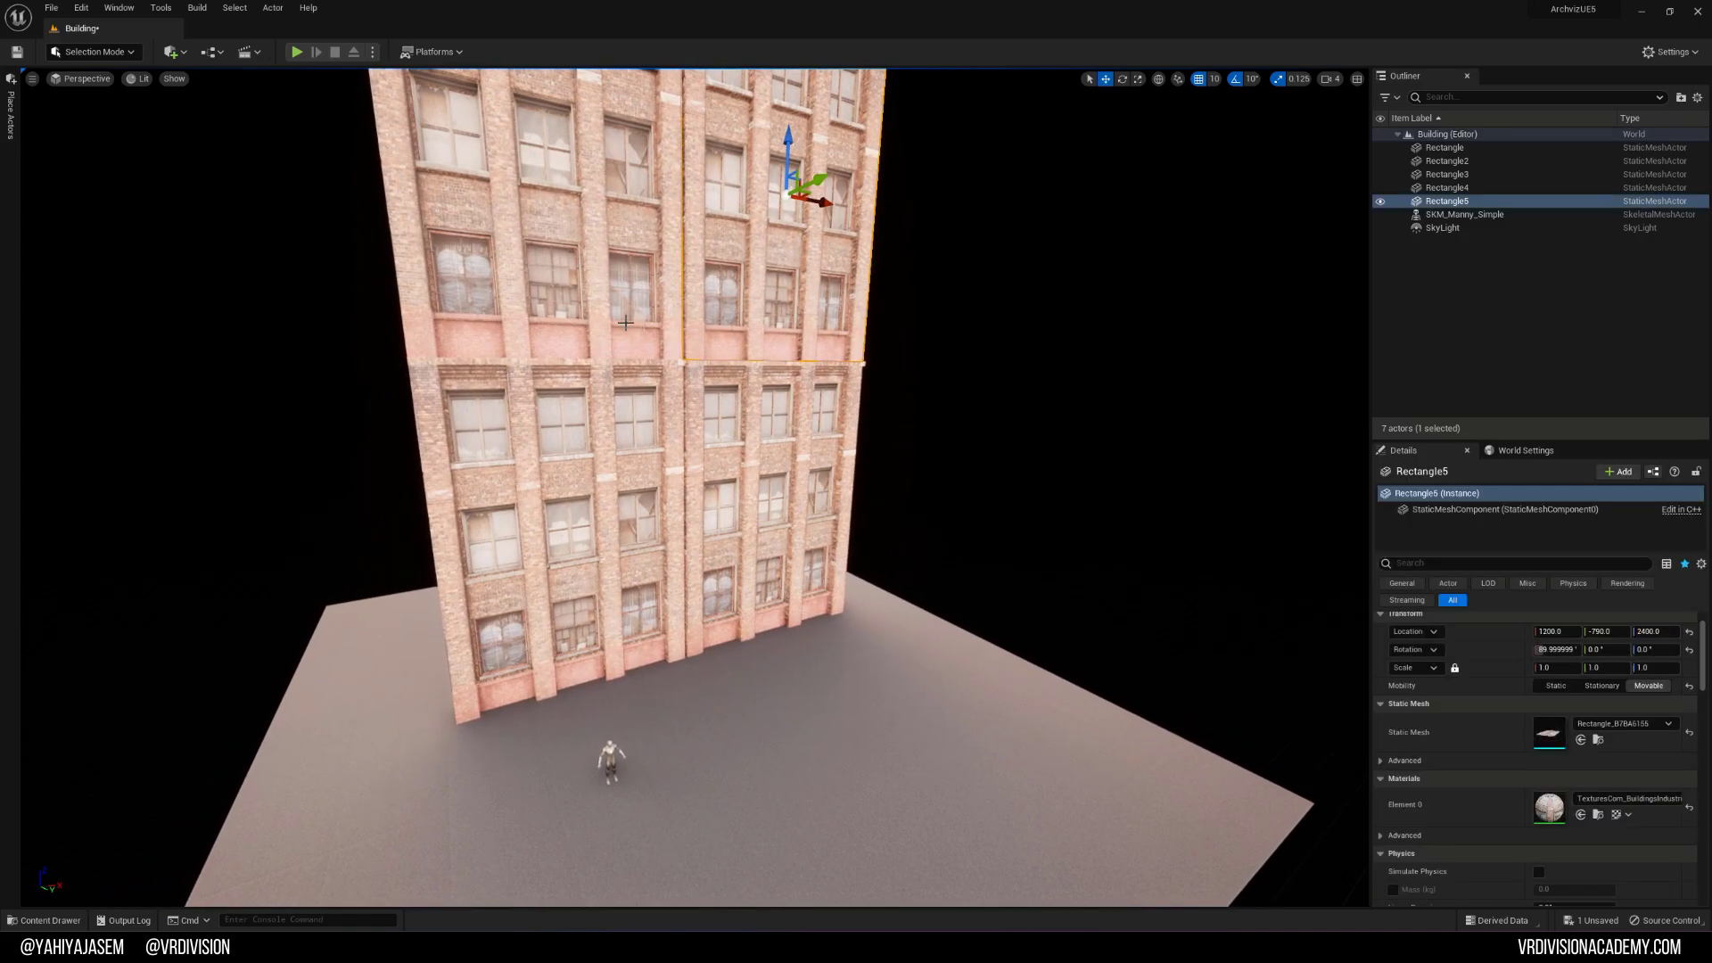
left_click(626, 323, "ctrl")
left_click(580, 517, "ctrl")
left_click(790, 481, "ctrl")
key("ctrl+g")
key("f")
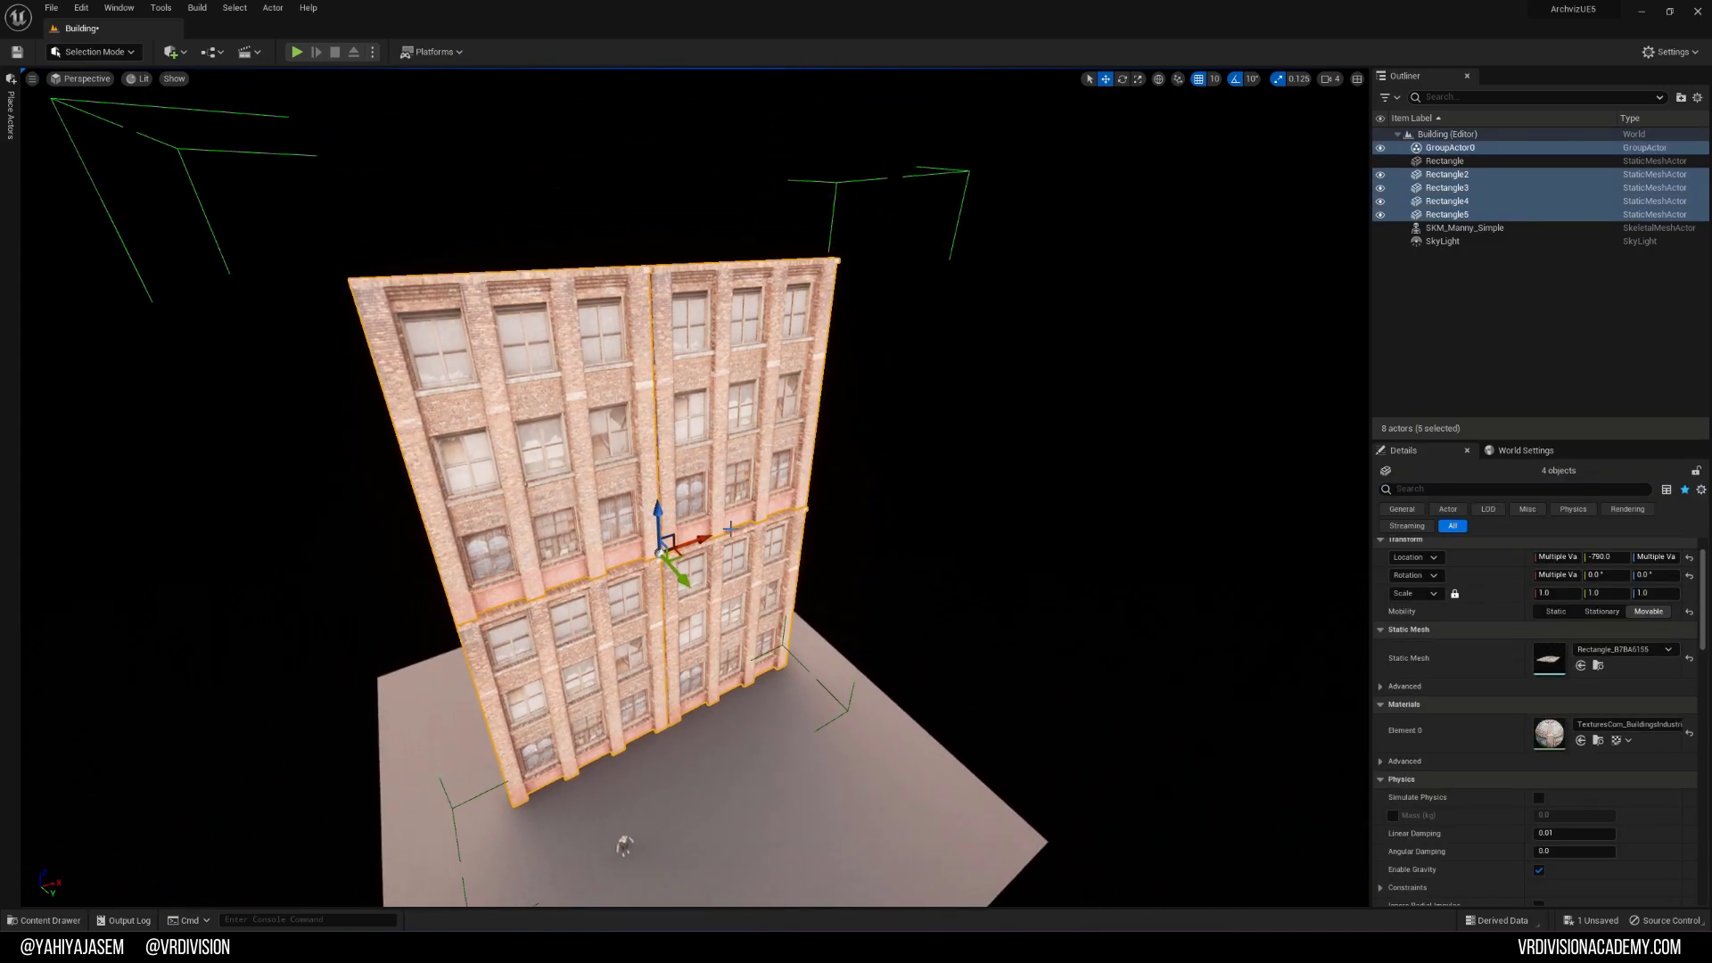
Step: Duplicate the grouped wall off to the side of the ground and rotate the copy 100° about the vertical axis
left_click_drag(691, 546, 1229, 445, "alt")
key("e")
left_click(1128, 432)
key("ctrl+z")
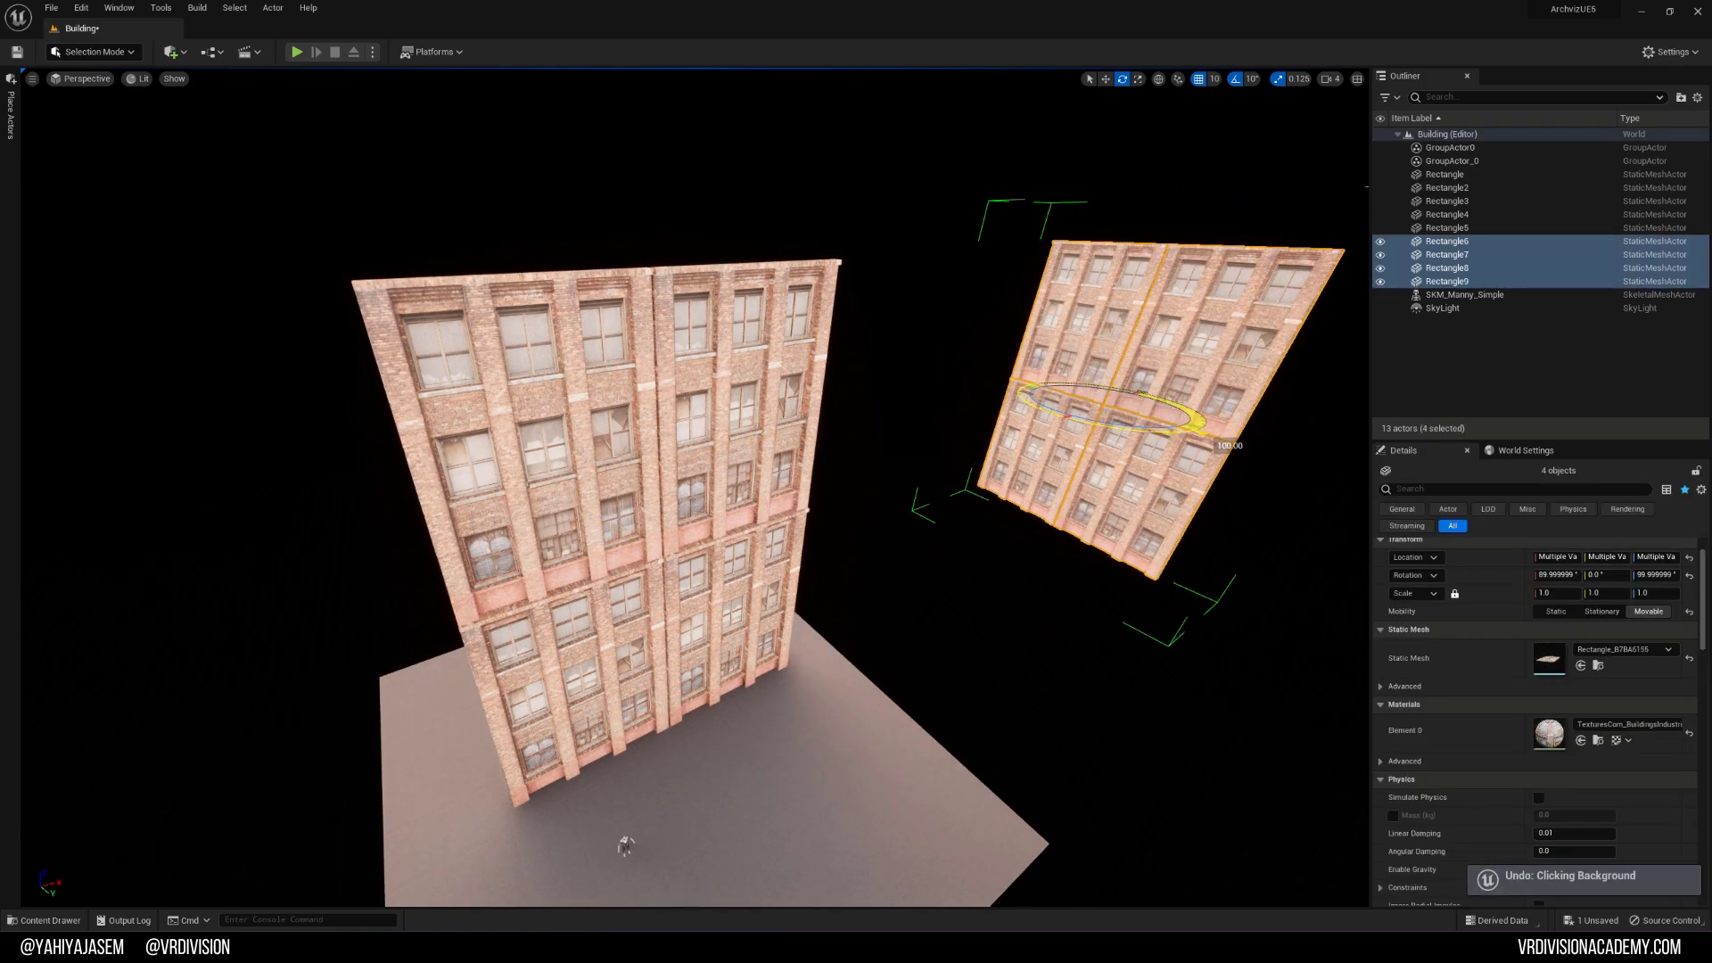
Step: In the top view, rotate the copied wall by -10° so it stands perpendicular to the original, and save the level
left_click_drag(1002, 502, 626, 616, "alt")
key("ctrl+z")
key("ctrl+s")
left_click_drag(626, 616, 815, 611, "alt")
key("alt+j")
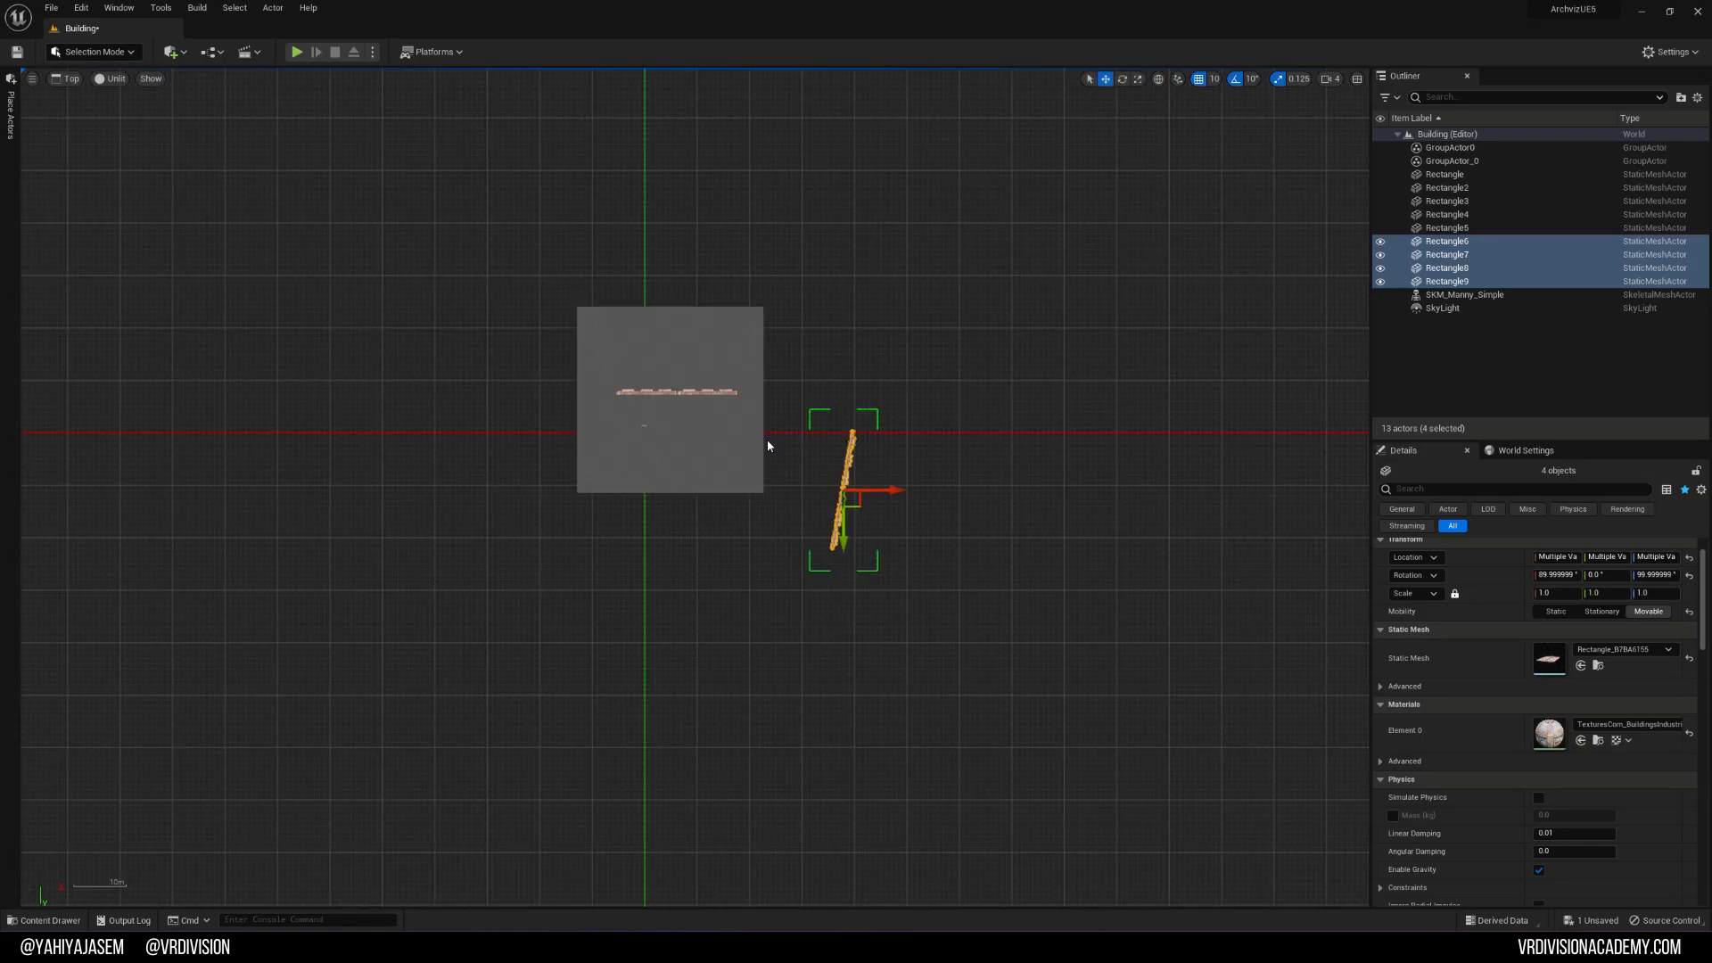
right_click_drag(767, 439, 617, 437)
scroll(704, 483, "up", 6)
key("e")
left_click_drag(758, 494, 757, 482)
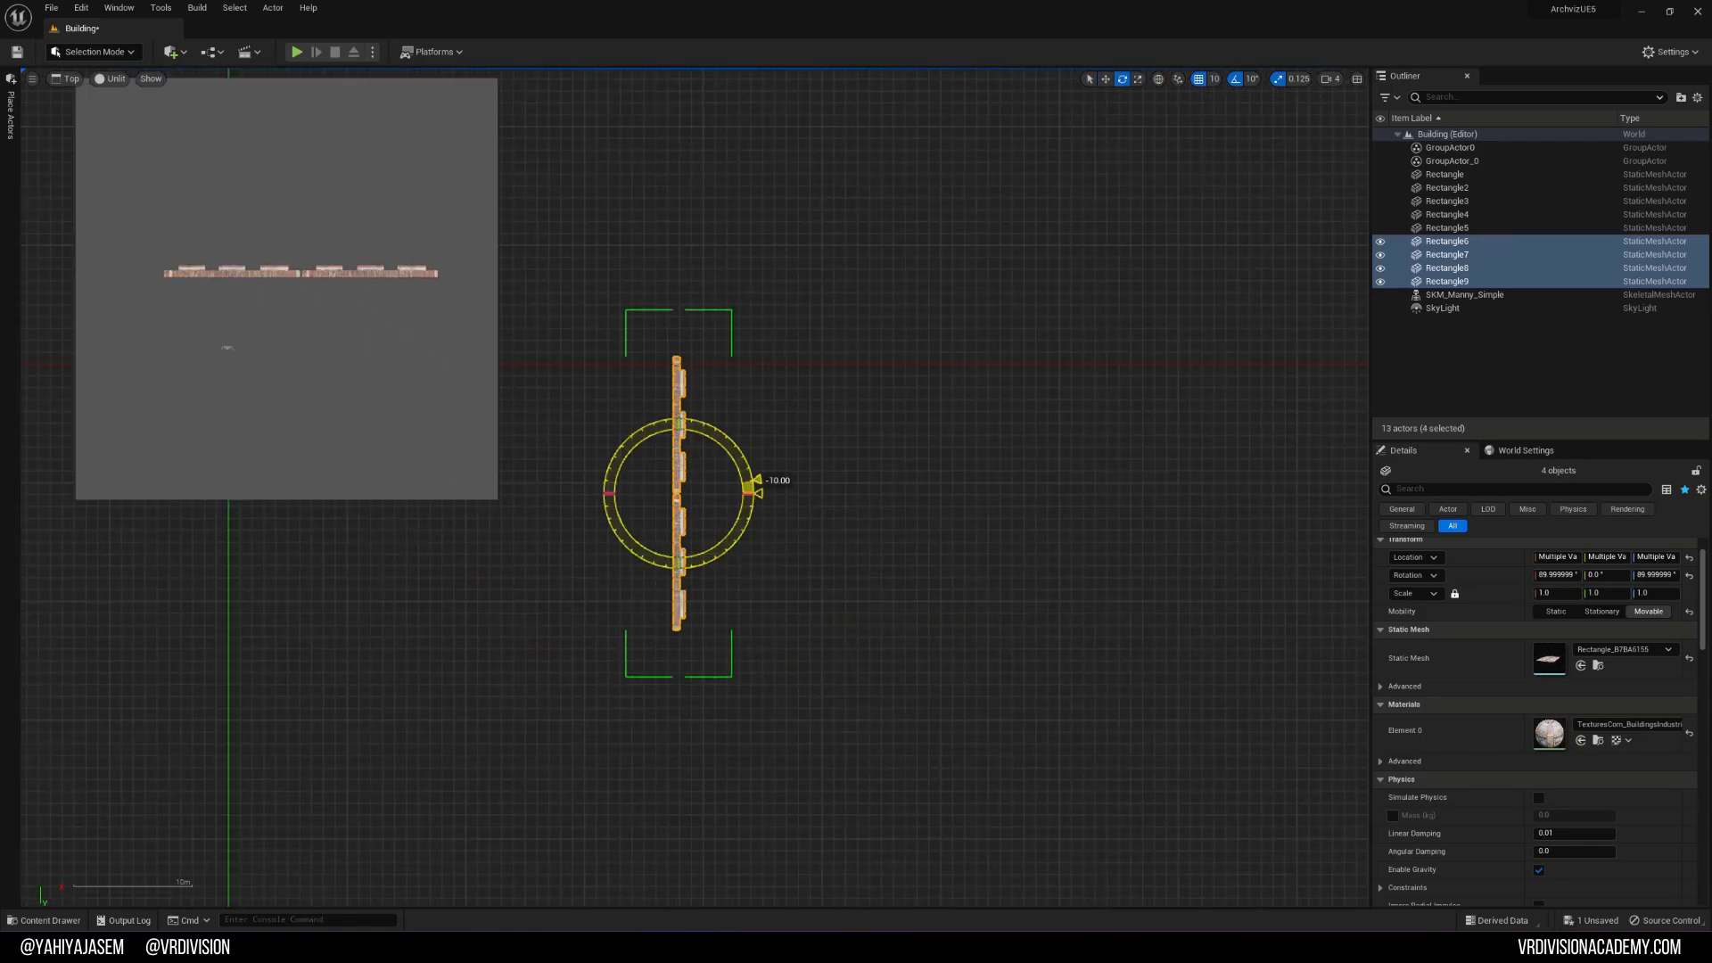
middle_click_drag(435, 565, 433, 566, "ctrl")
key("ctrl+s")
Step: Return to the perspective view and duplicate the ground plane along X, past the second wall
right_click_drag(579, 507, 544, 562)
key("ctrl+space")
mouse_move(704, 383)
right_mouse_down()
mouse_move(696, 411)
mouse_move(713, 393)
right_mouse_up()
left_click(711, 374)
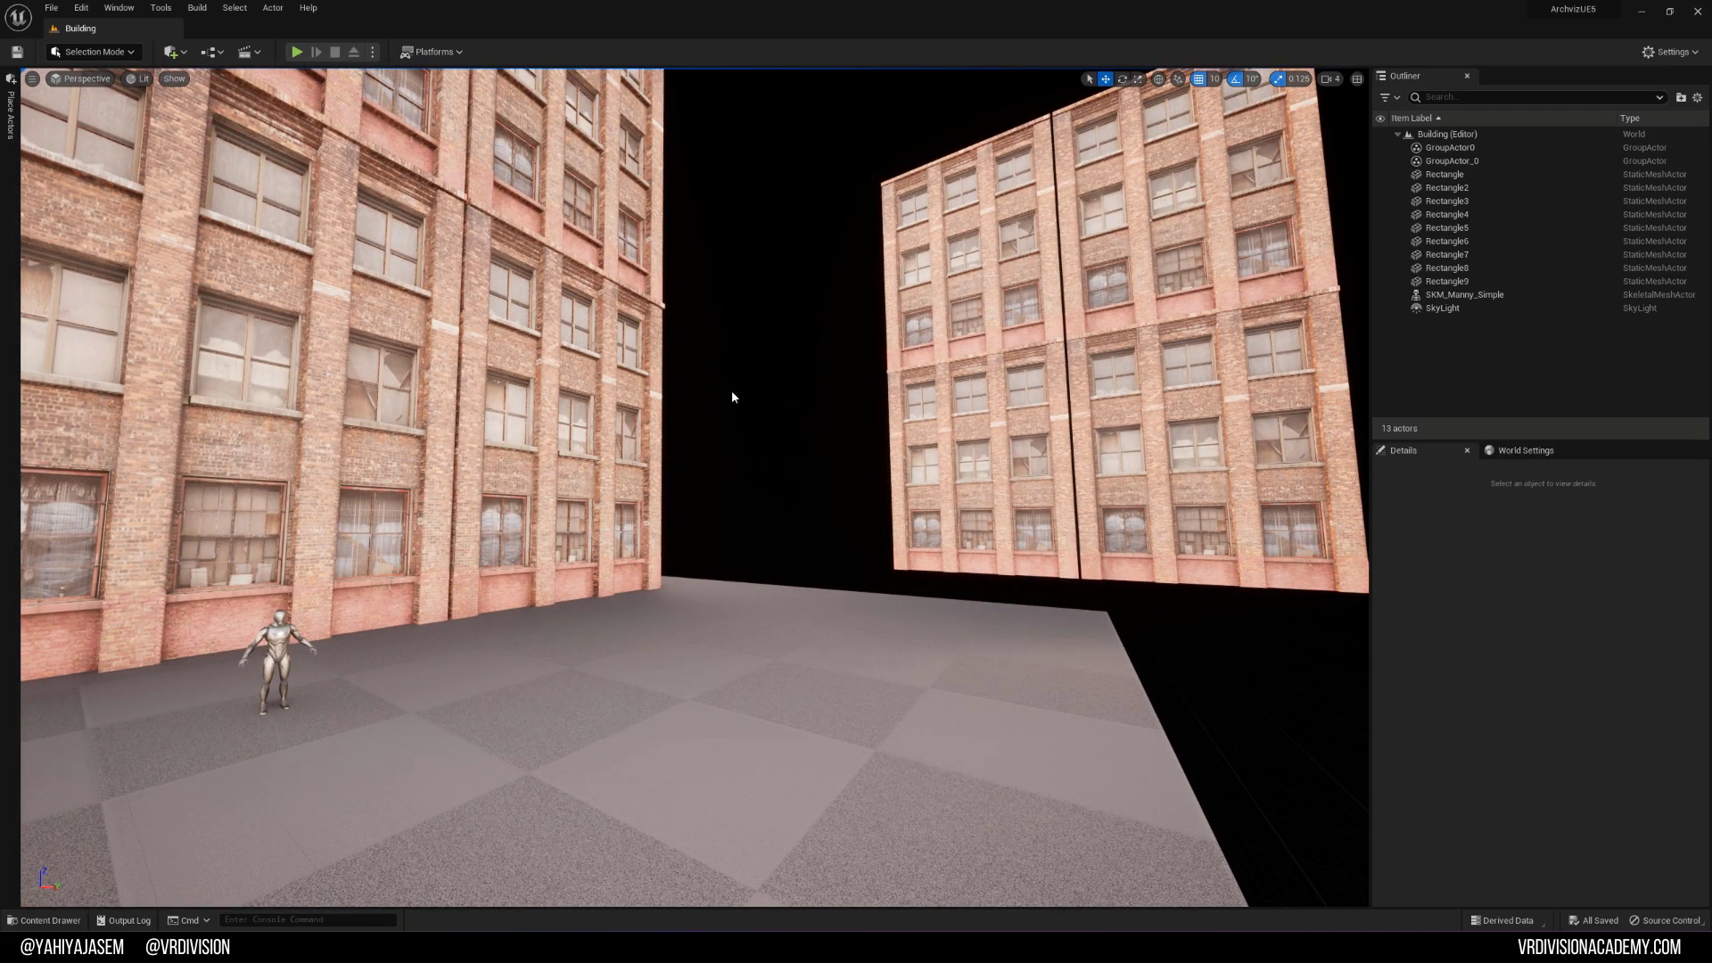
right_click_drag(722, 394, 709, 446)
left_click(678, 535)
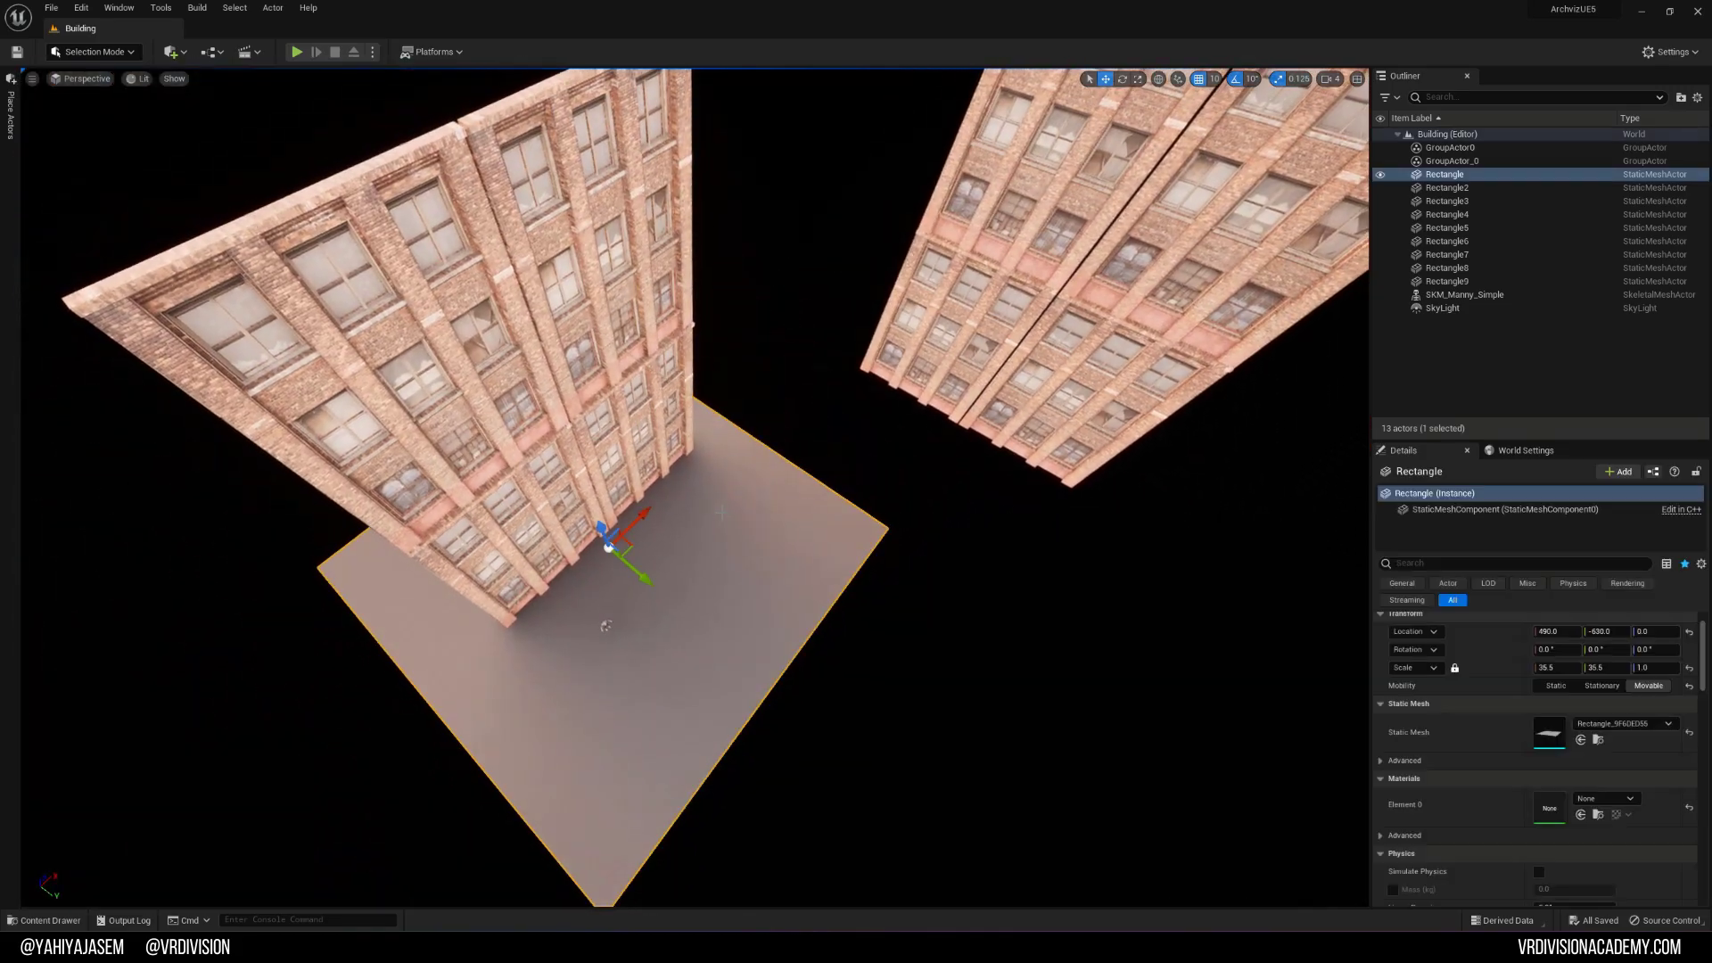
left_click_drag(637, 532, 932, 259, "alt")
Step: Undo the scaling of the copied ground plane, move it under the second wall against the original ground, and deselect it
key("r")
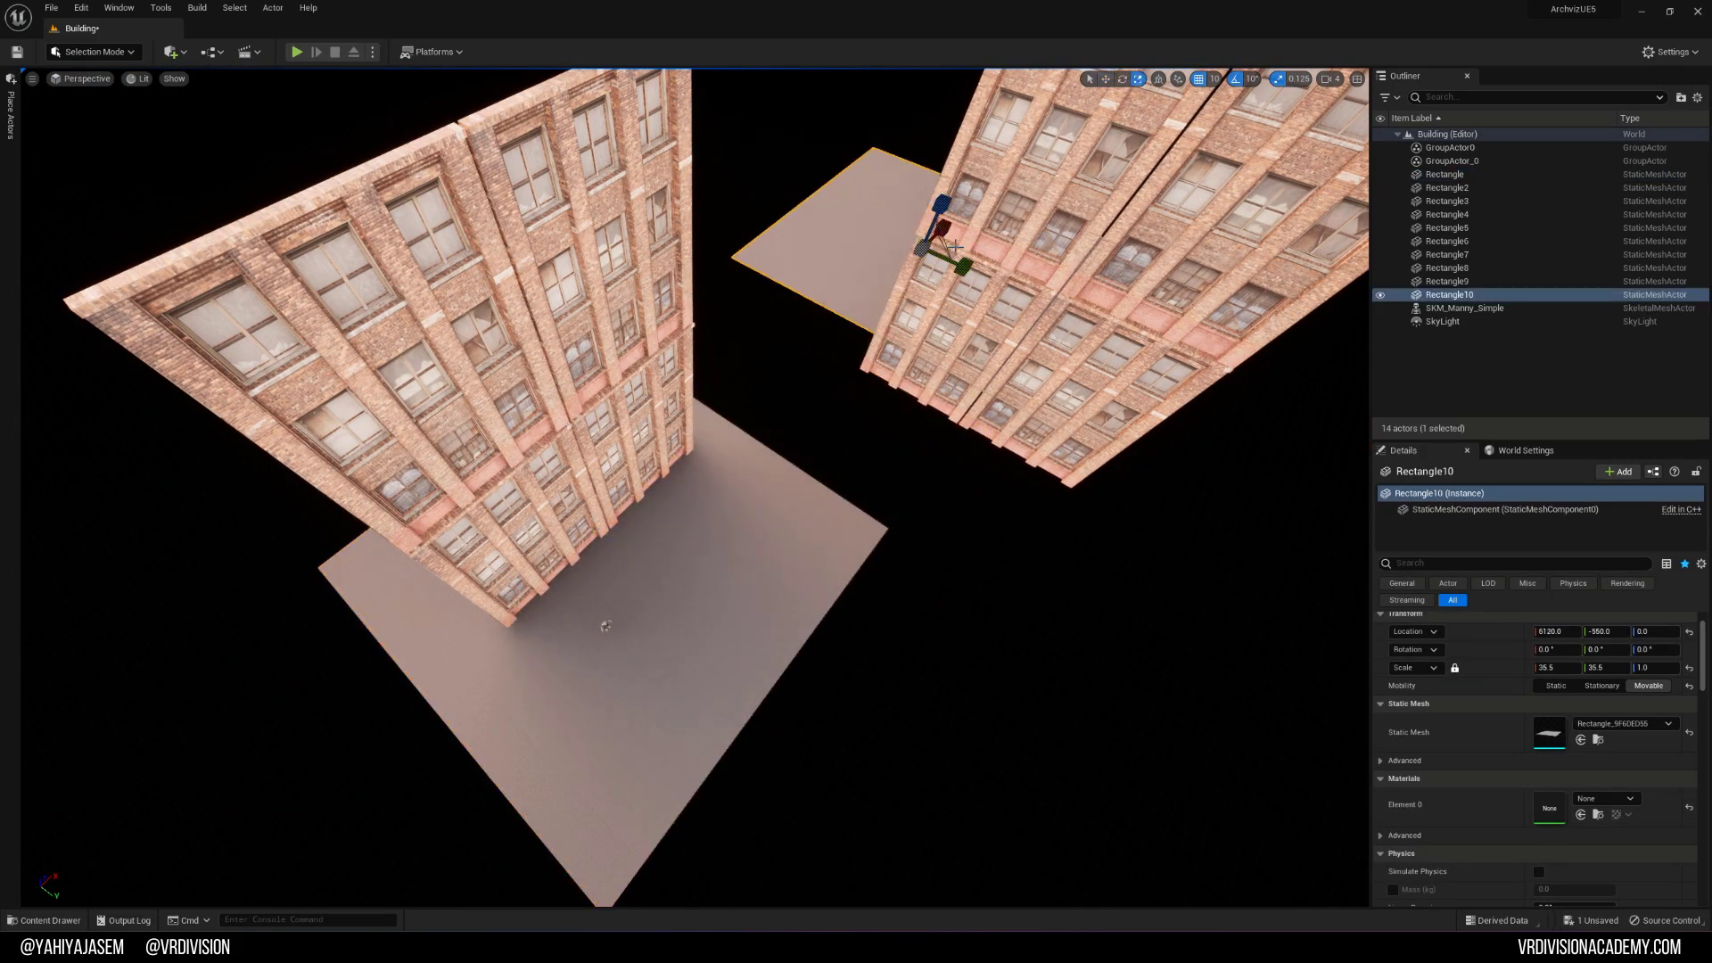
key("f")
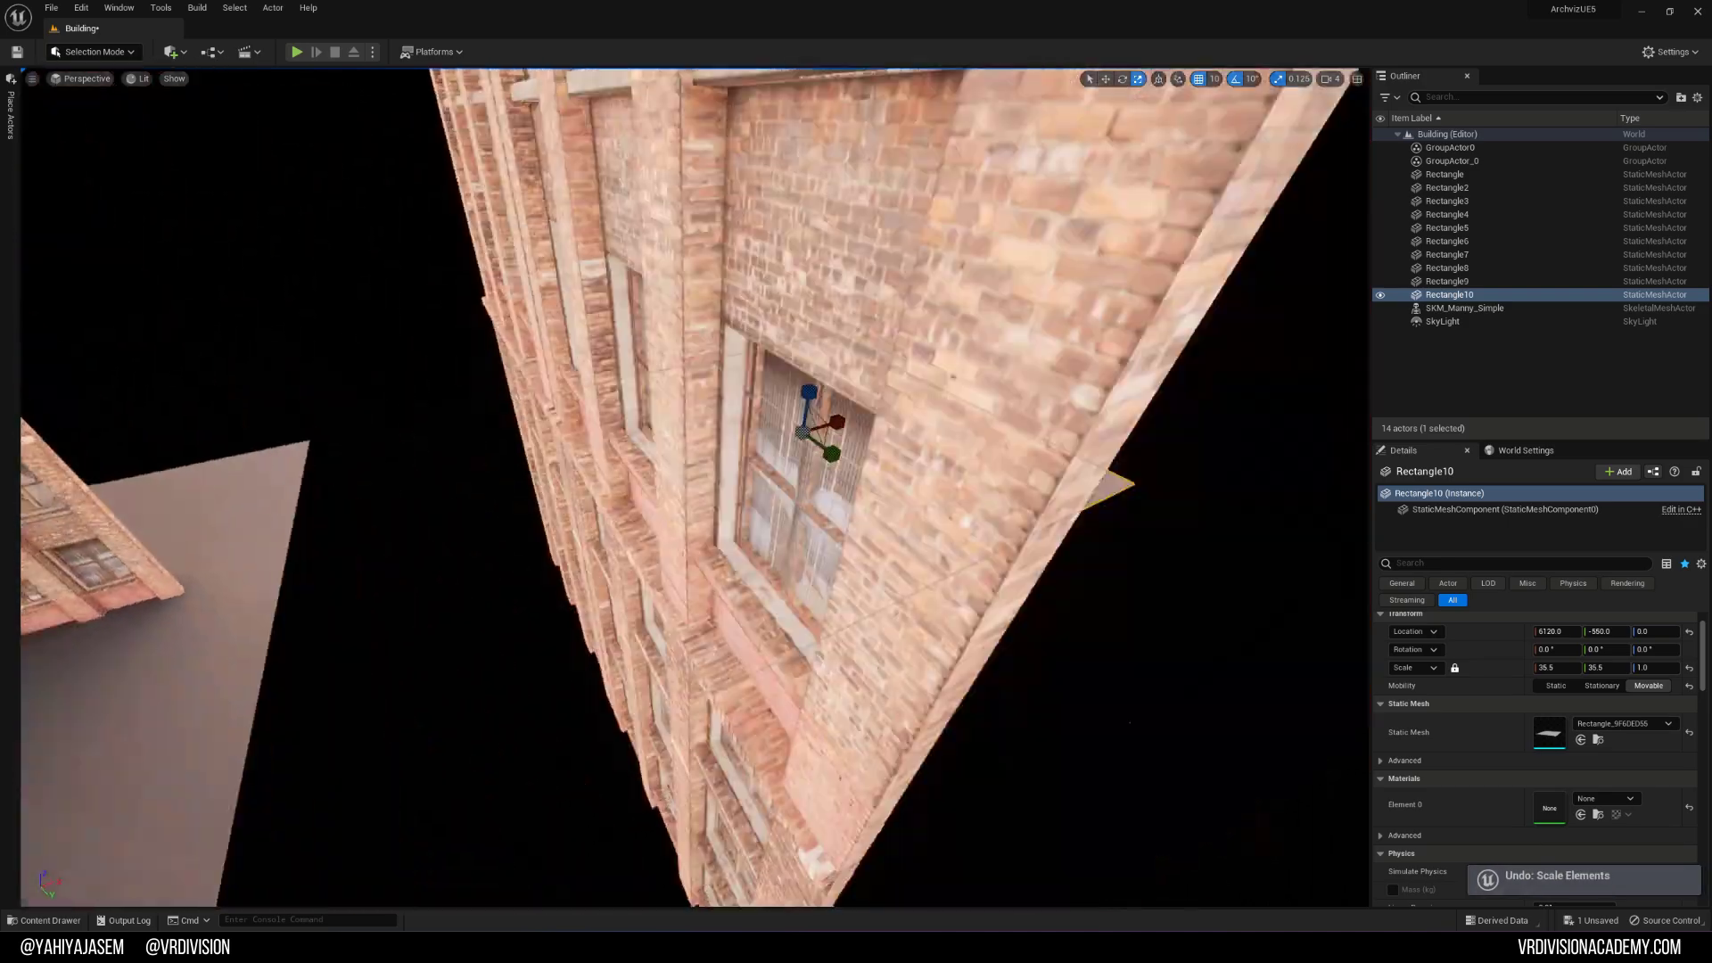
left_click_drag(708, 457, 767, 412)
key("w")
mouse_move(767, 412)
right_mouse_down()
mouse_move(624, 347)
mouse_move(803, 423)
mouse_move(830, 406)
mouse_move(781, 420)
right_mouse_up()
key("Escape")
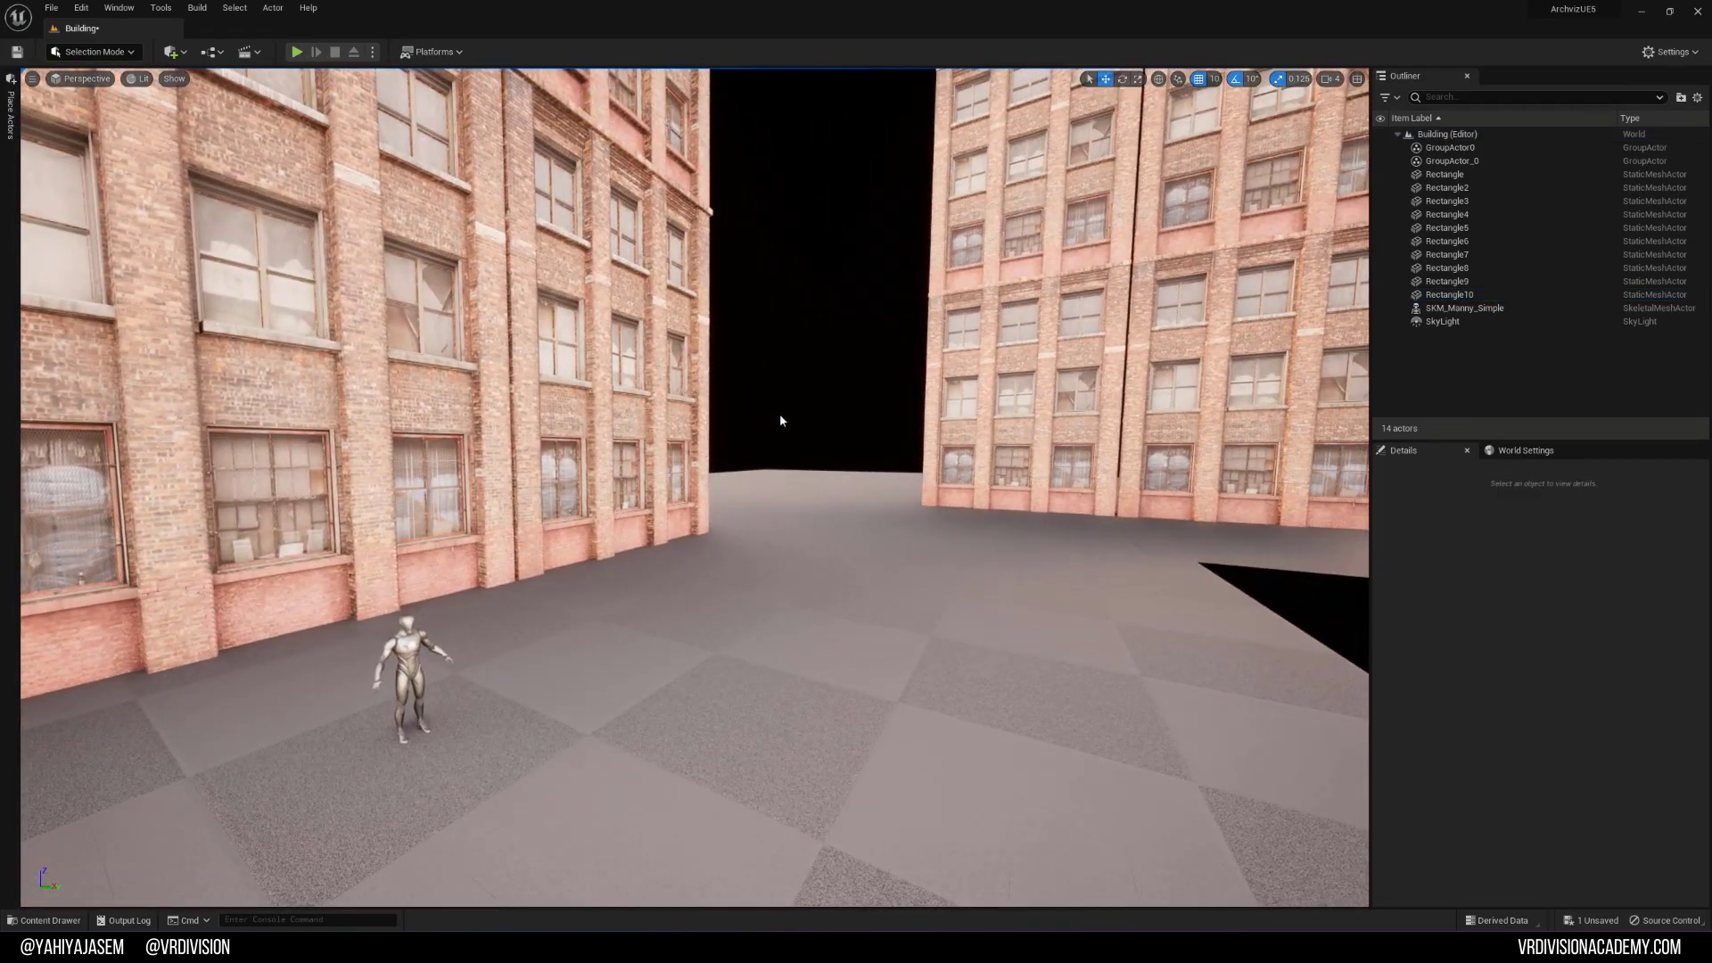
Step: Move the second wall group and duplicate it twice, placing one wall near the front and the copies farther back
right_click_drag(235, 76, 1018, 360)
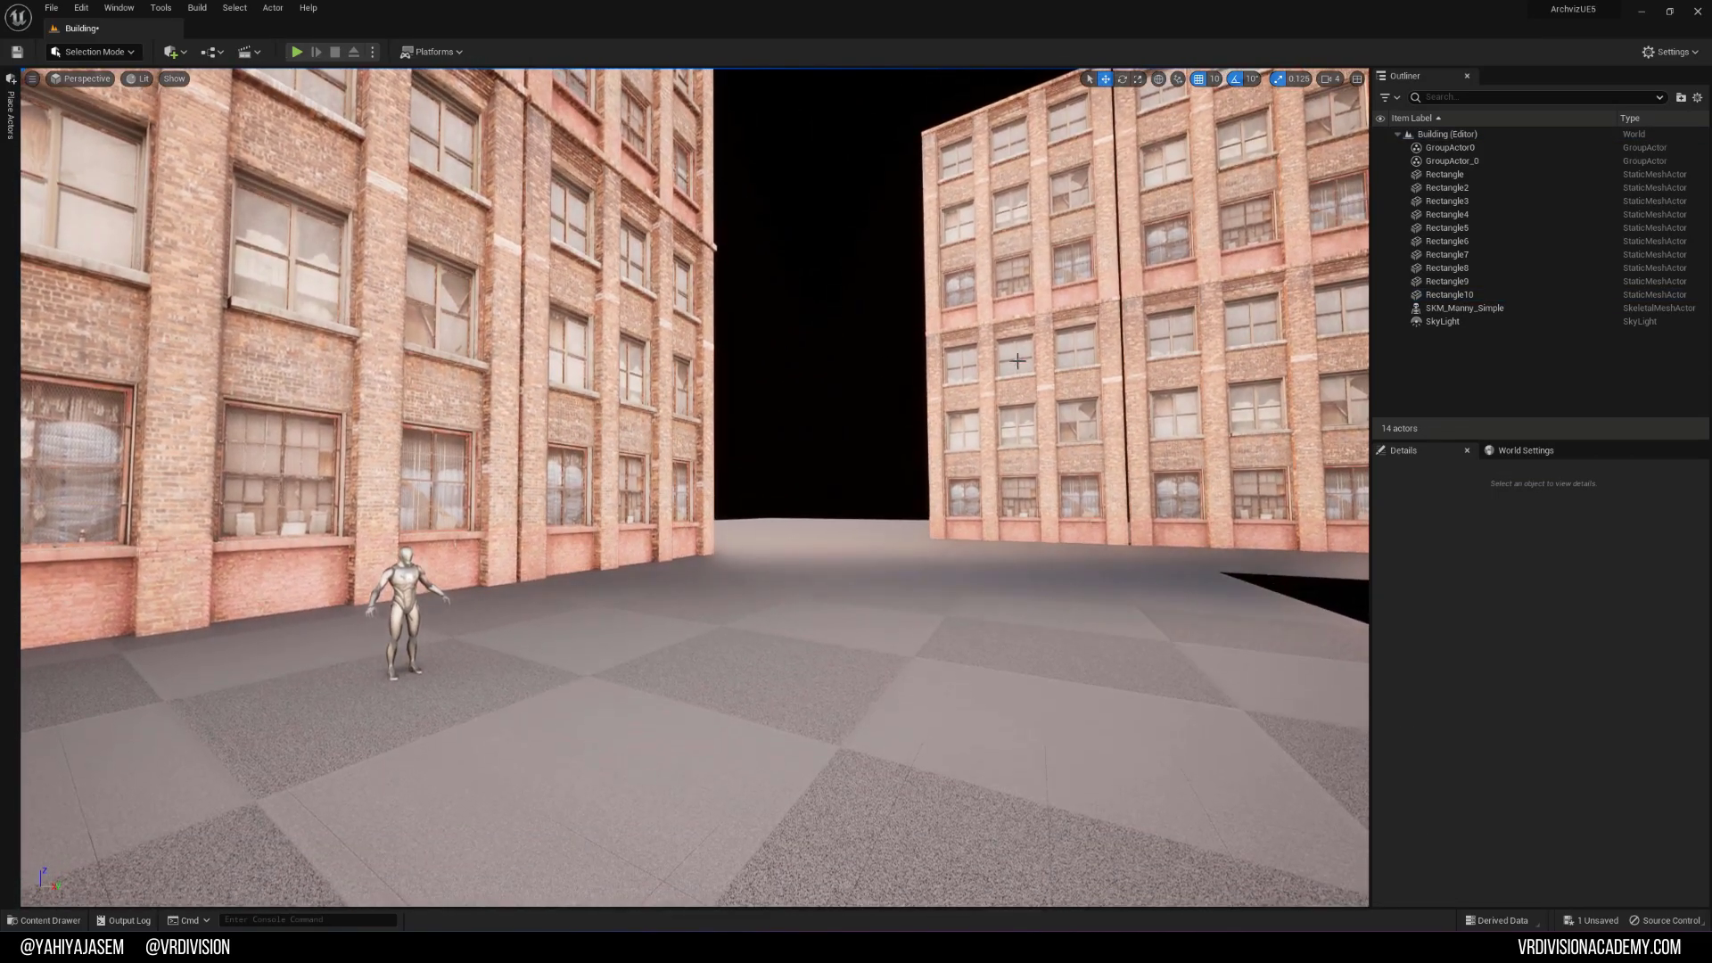
right_click_drag(892, 393, 921, 480)
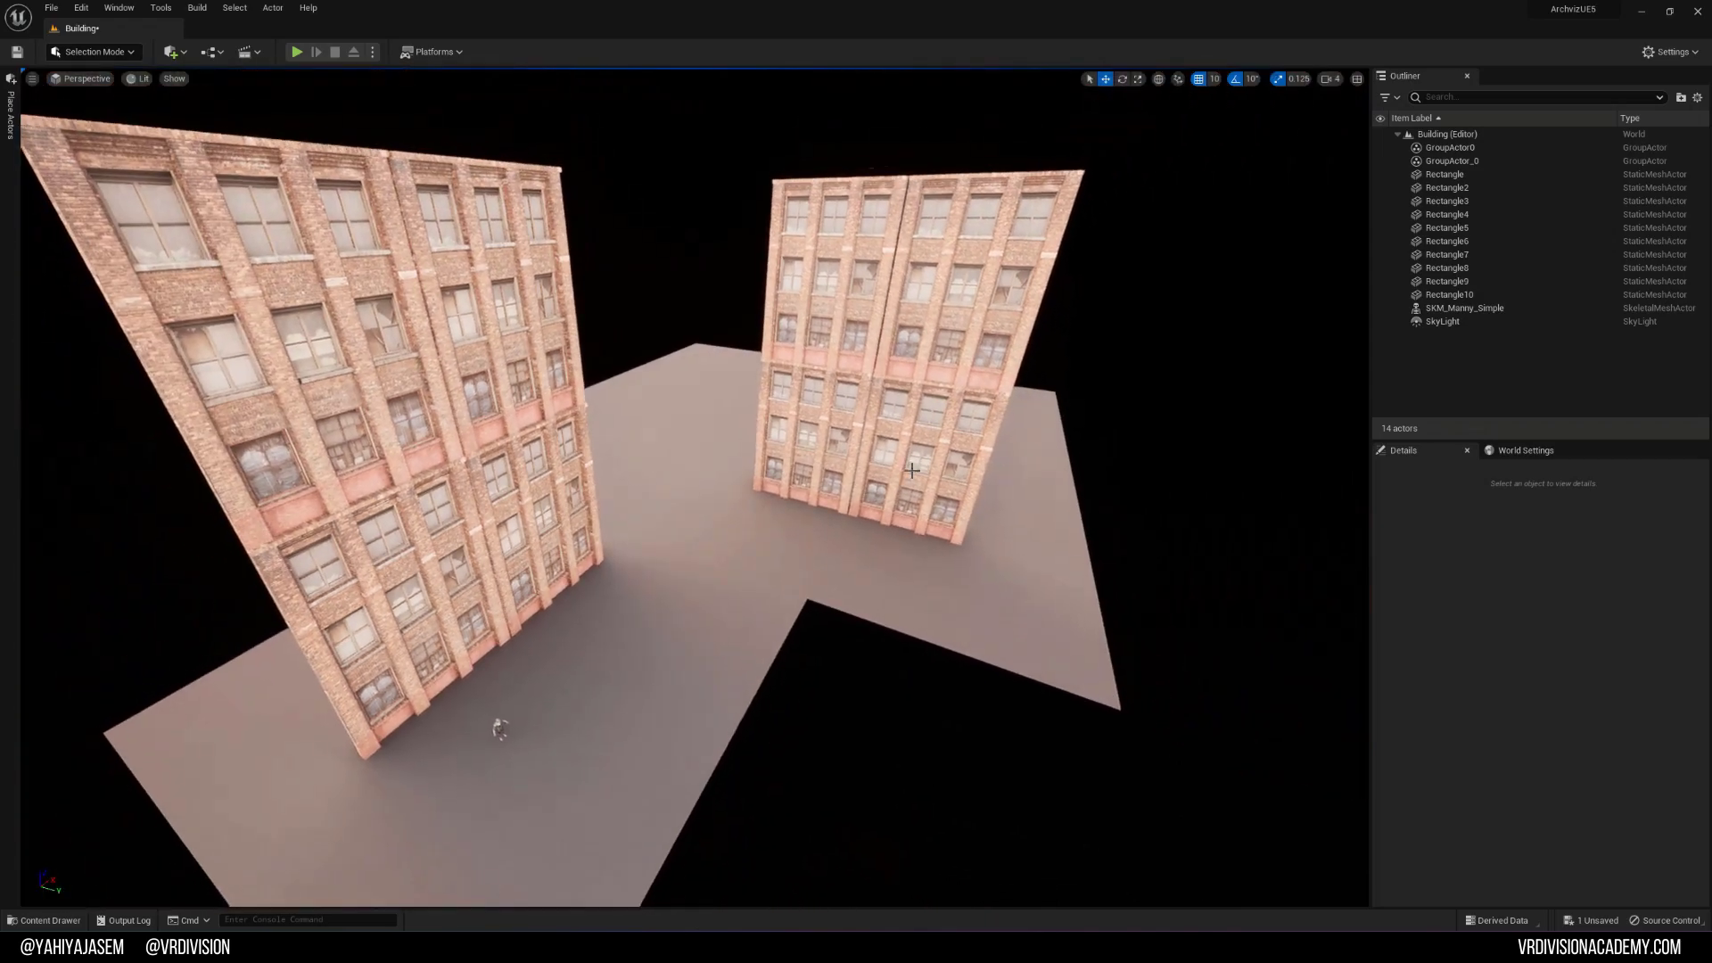
left_click(921, 481)
right_click_drag(987, 388, 901, 406)
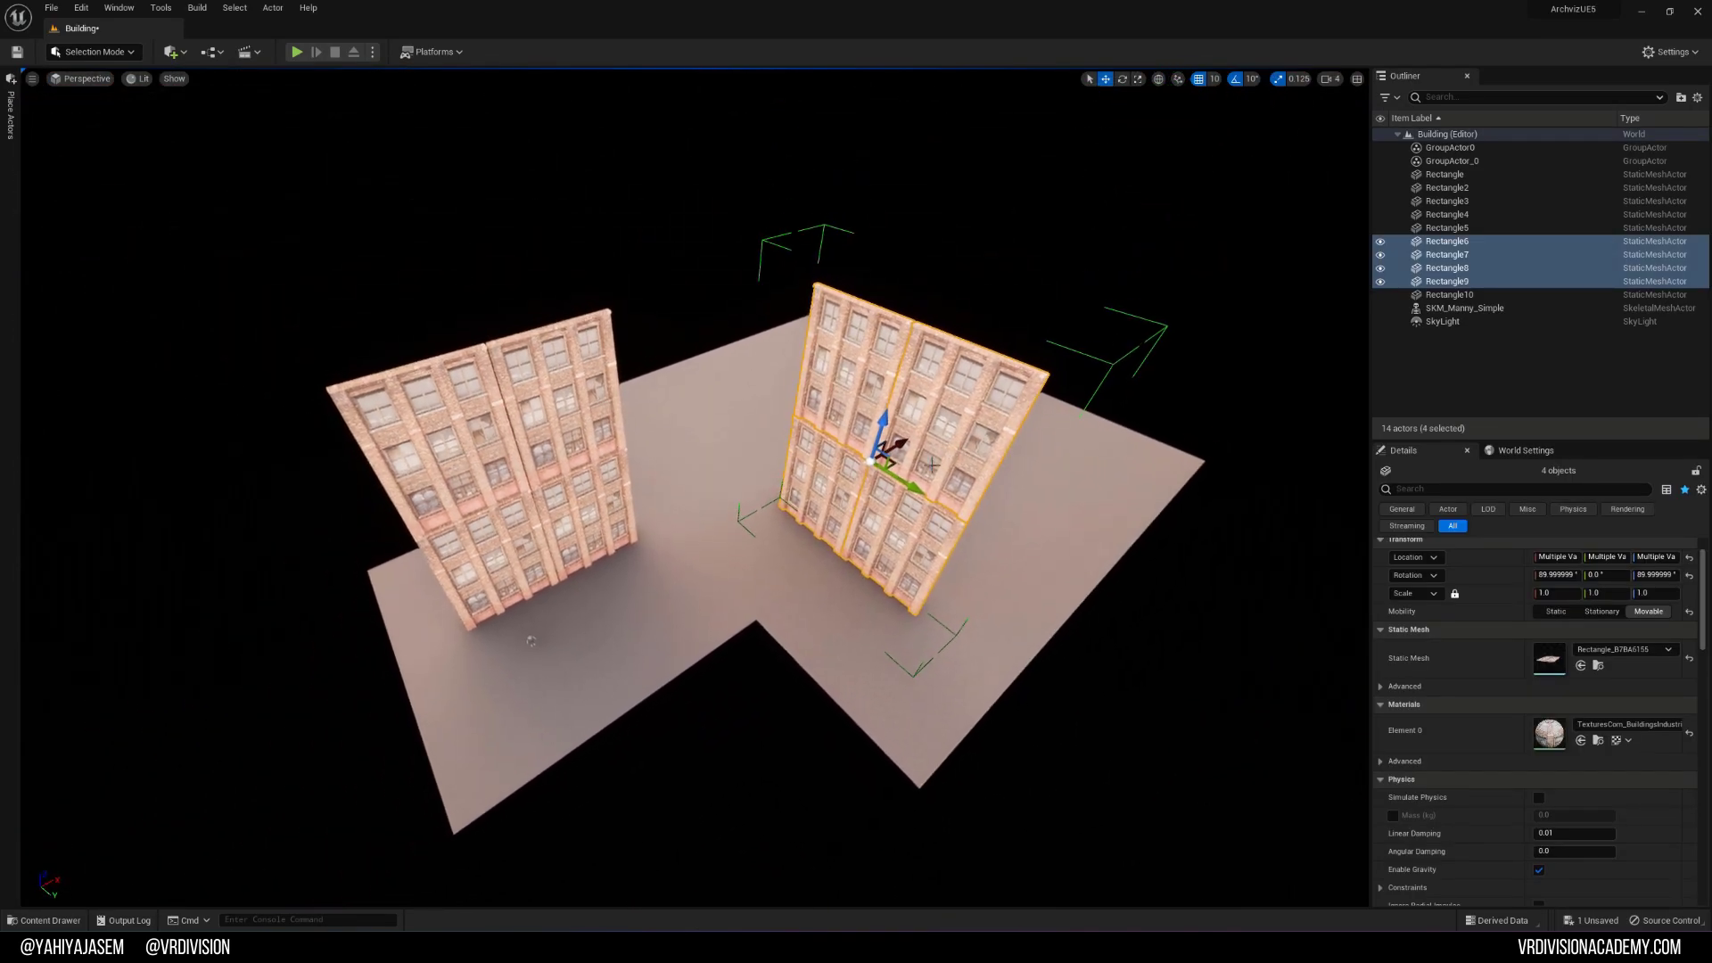
left_click_drag(897, 467, 878, 274)
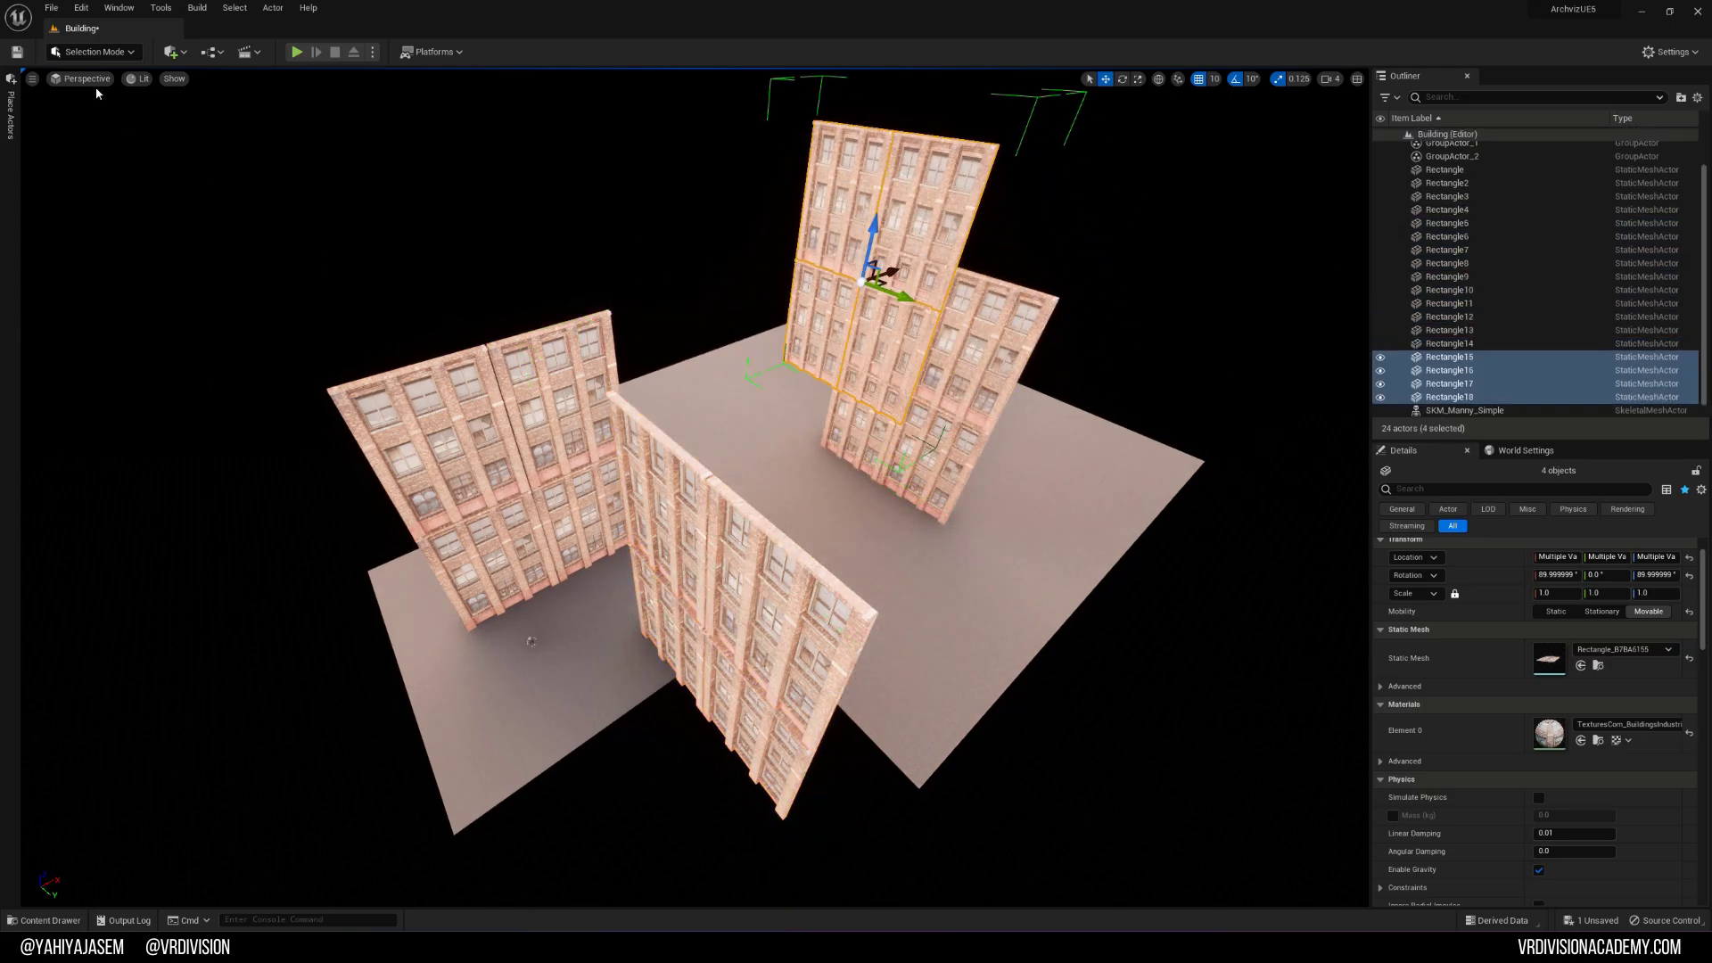
Step: Move the original ground plane along Y to 300, extending the floor toward the front wall
scroll(678, 464, "up", 2)
right_click_drag(696, 487, 713, 562)
left_click(539, 425)
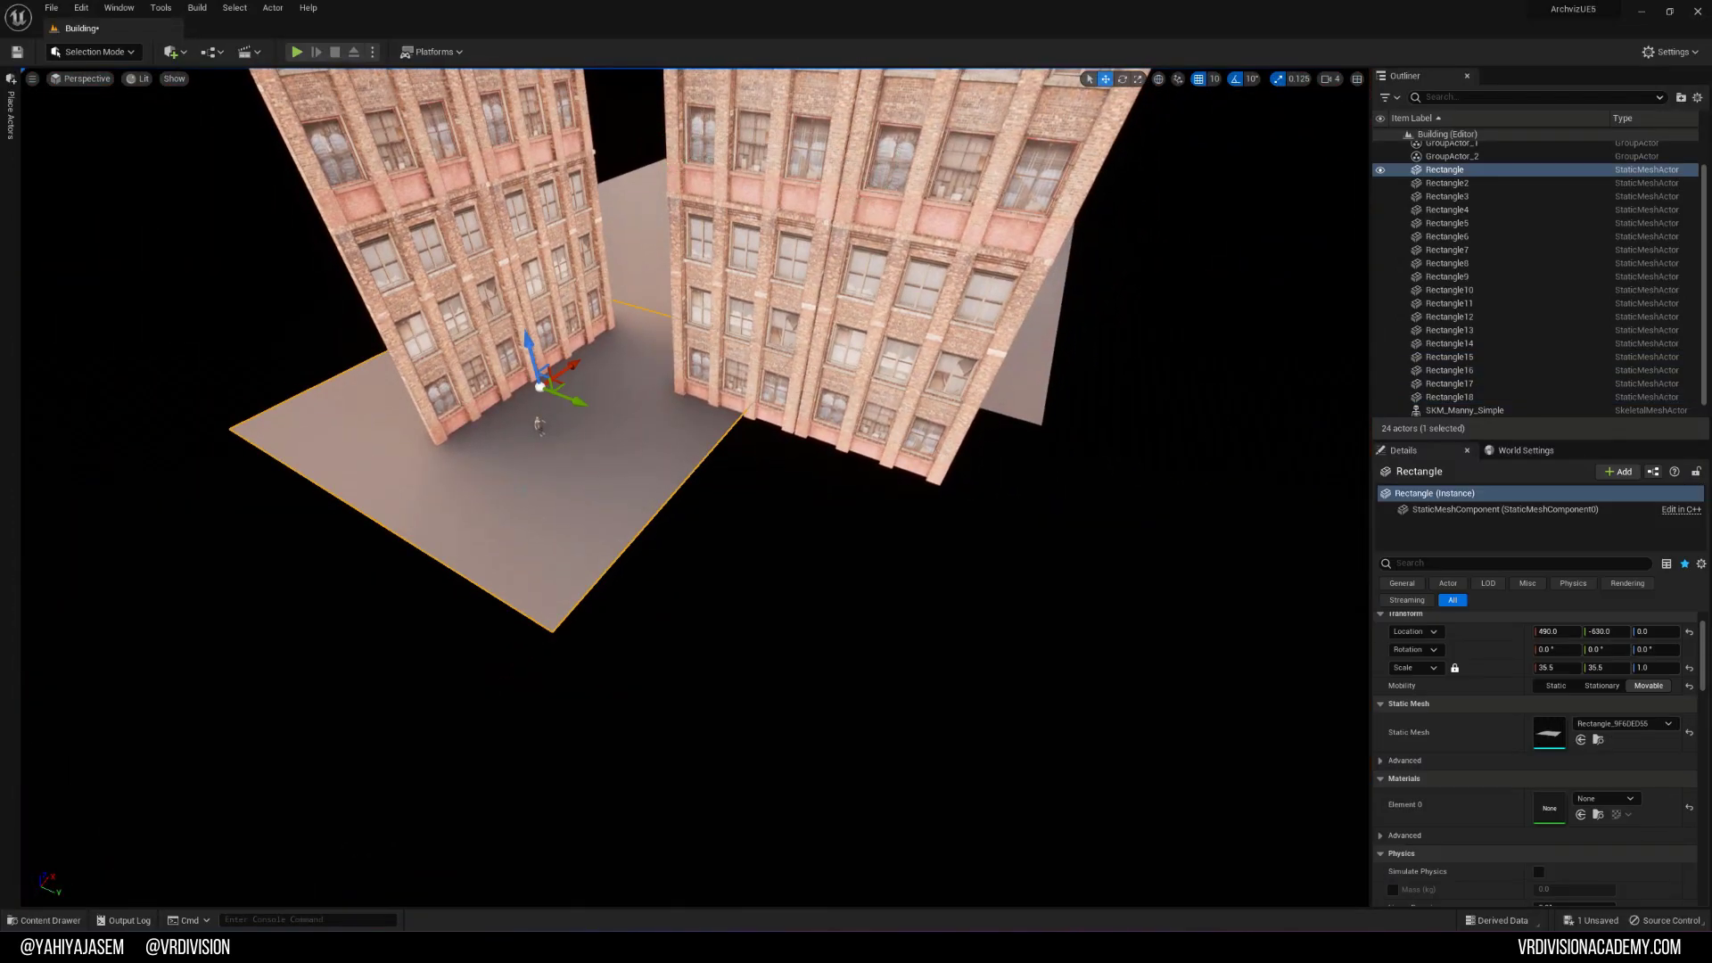
left_click_drag(575, 395, 656, 418)
right_click_drag(656, 417, 656, 362)
scroll(696, 487, "up", 5)
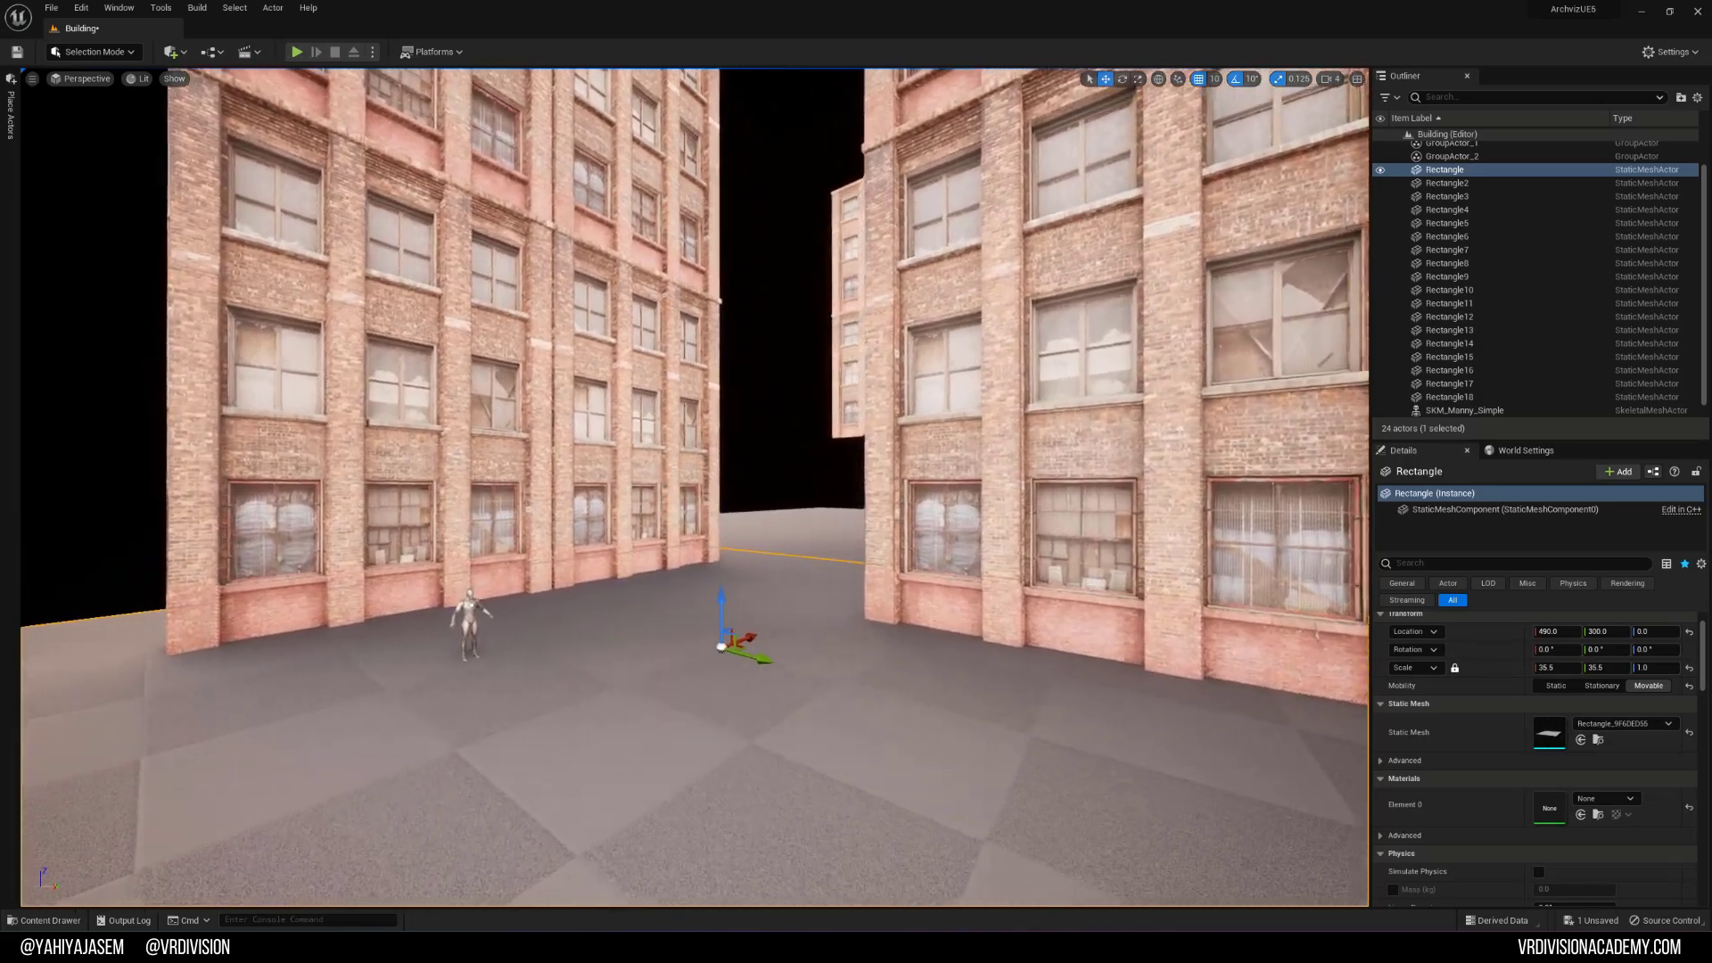
Step: Move the first wall group back along Y to -1570
right_click_drag(639, 479, 638, 491)
left_click(639, 479)
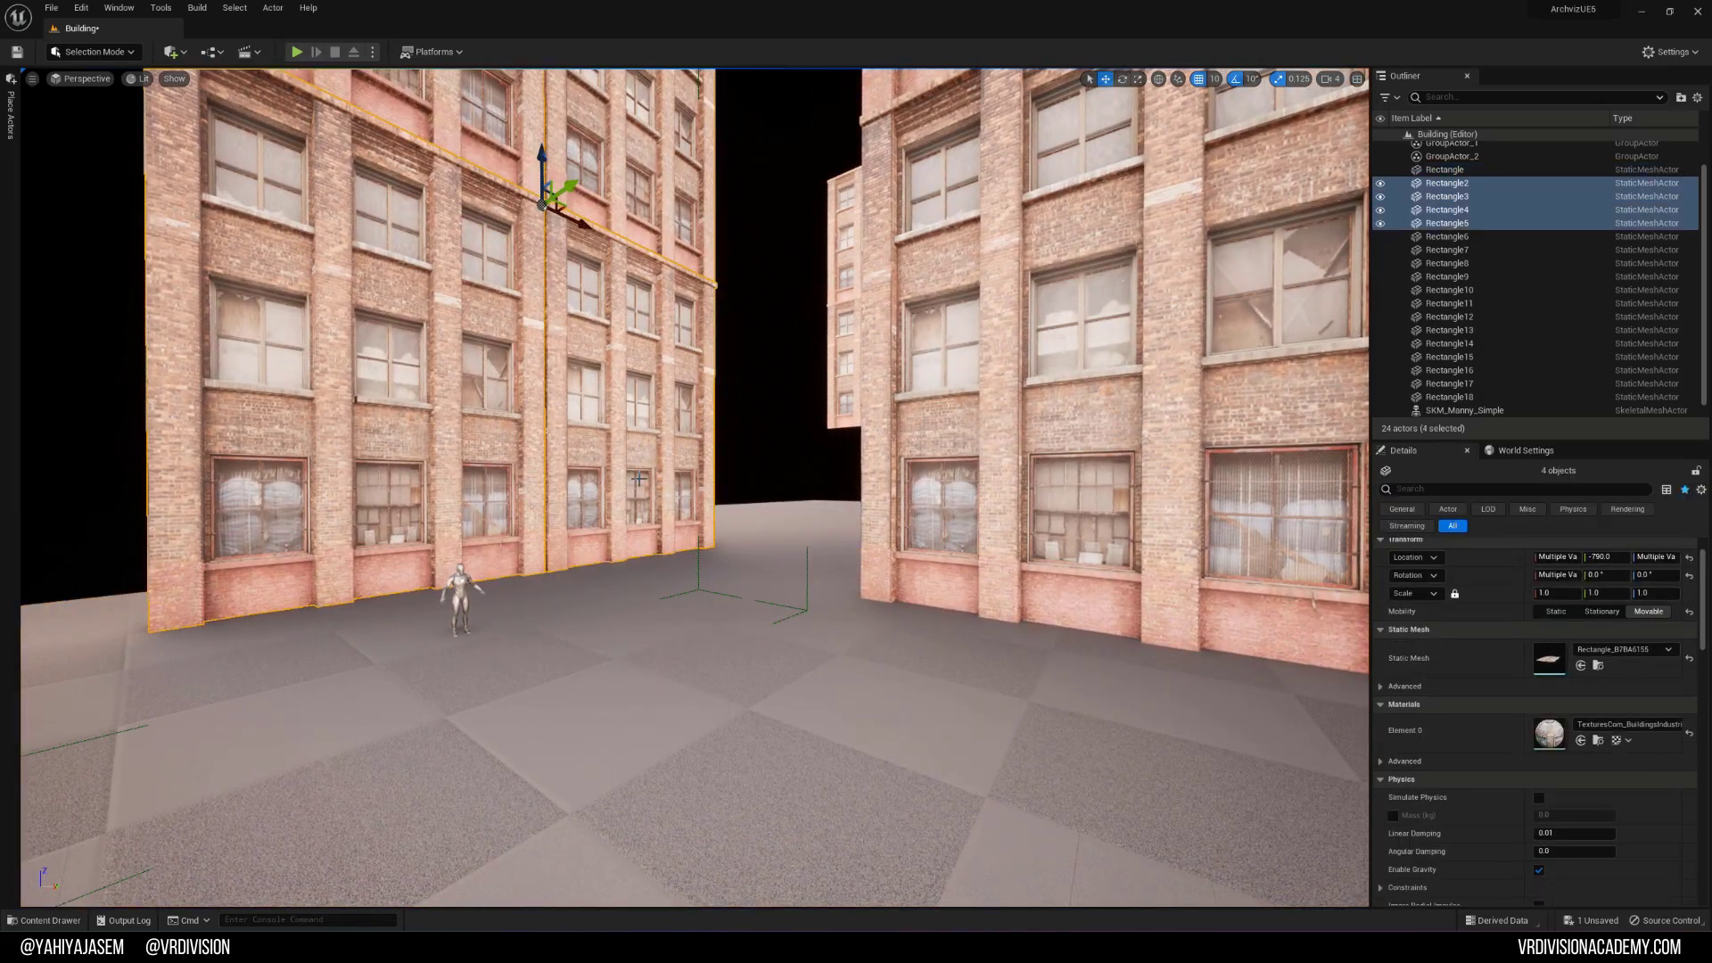
left_click_drag(572, 184, 500, 243)
right_click_drag(500, 243, 486, 253)
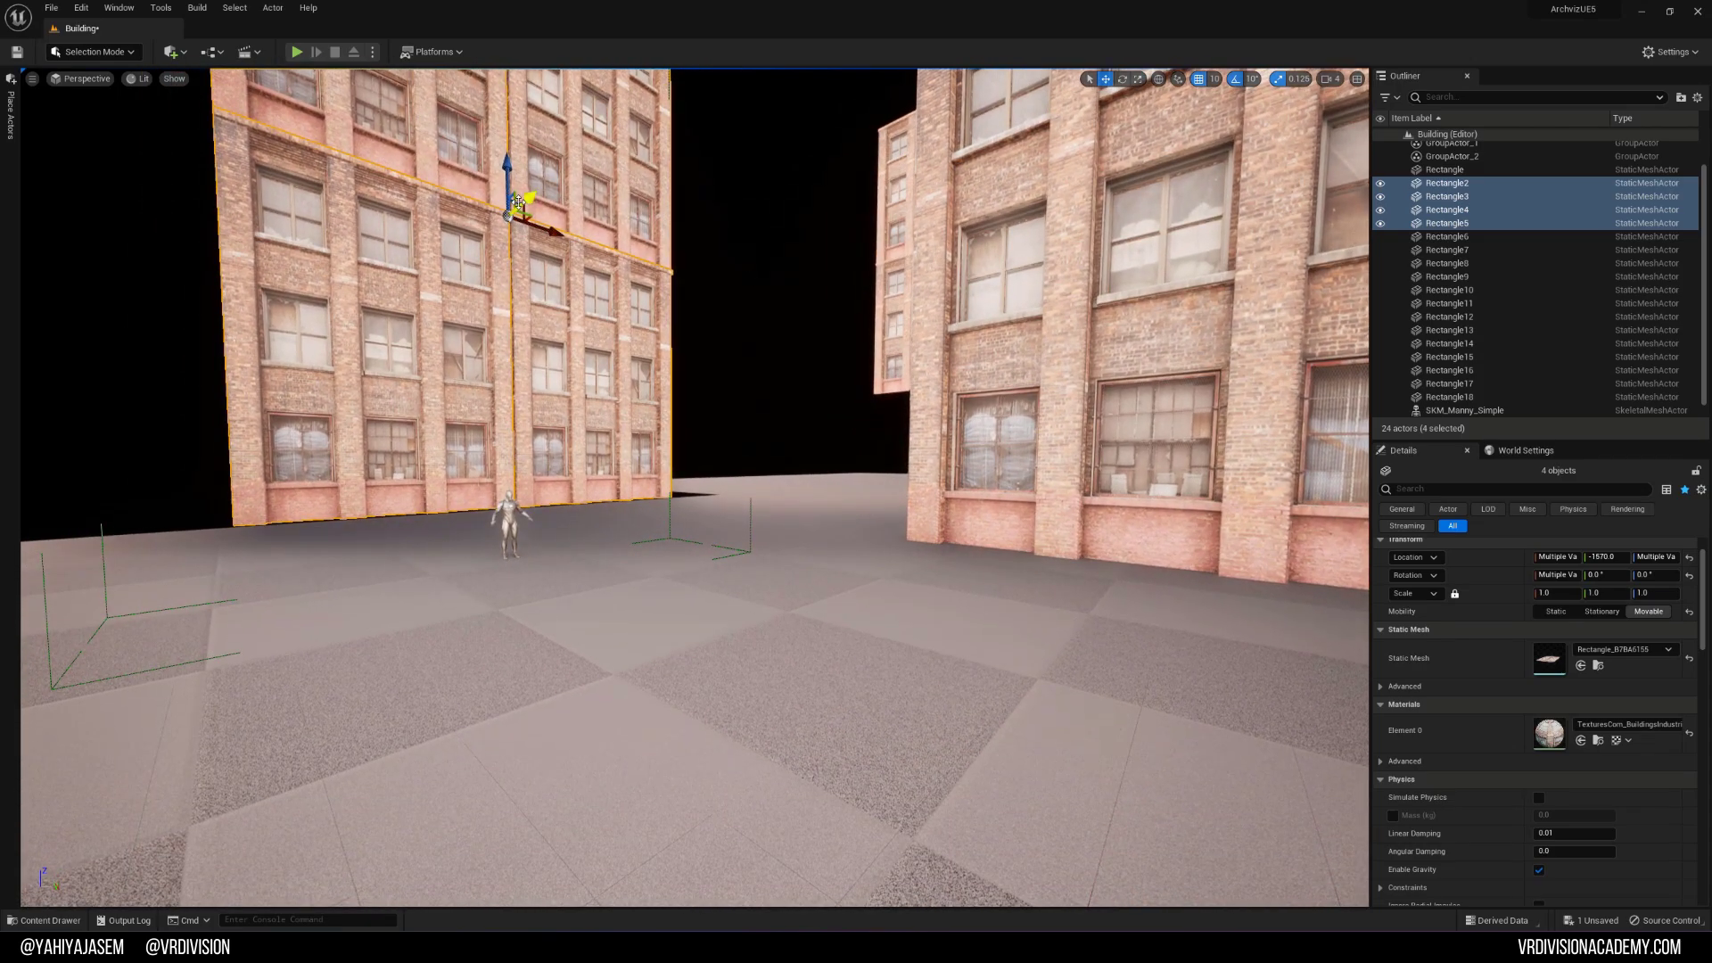
Step: Shift the original ground plane back along Y toward the first wall, deselect it, and frame a street-level view
left_click(903, 644)
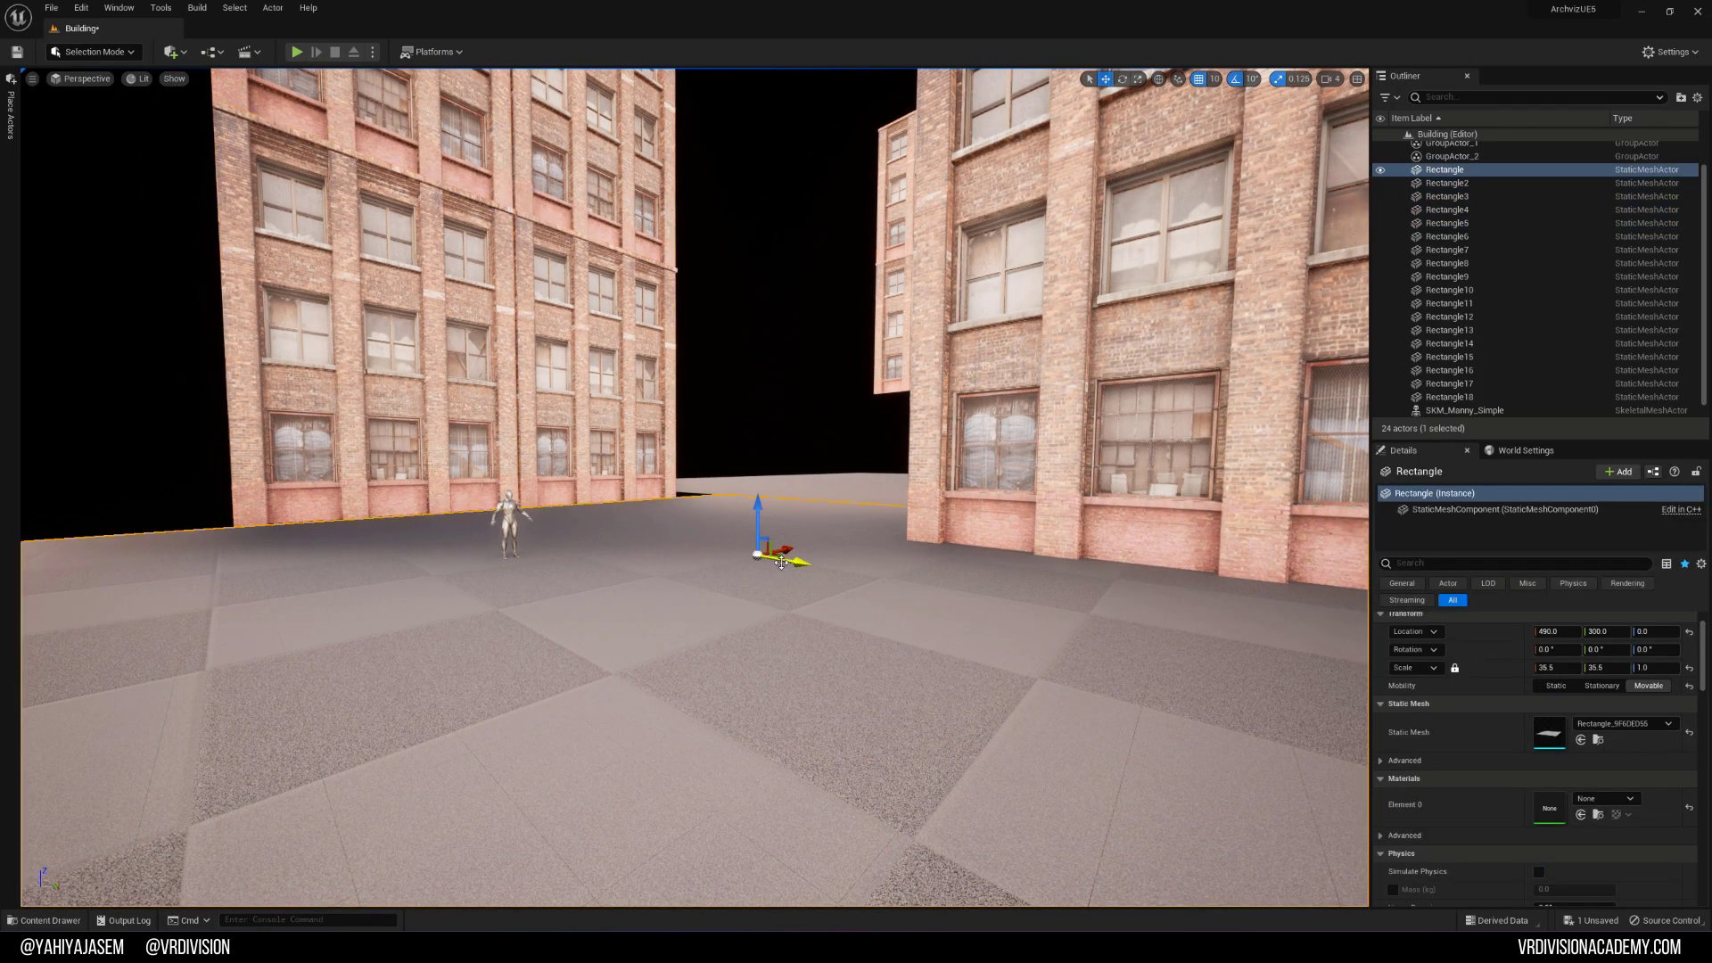
left_click_drag(781, 562, 636, 515)
left_click(733, 409)
left_click(596, 384)
mouse_move(595, 383)
right_mouse_down()
mouse_move(596, 368)
mouse_move(600, 393)
mouse_move(576, 389)
mouse_move(595, 389)
right_mouse_up()
key("w")
key("Escape")
Step: Create a Cine Camera Actor at the current view and deselect it
left_click(62, 81)
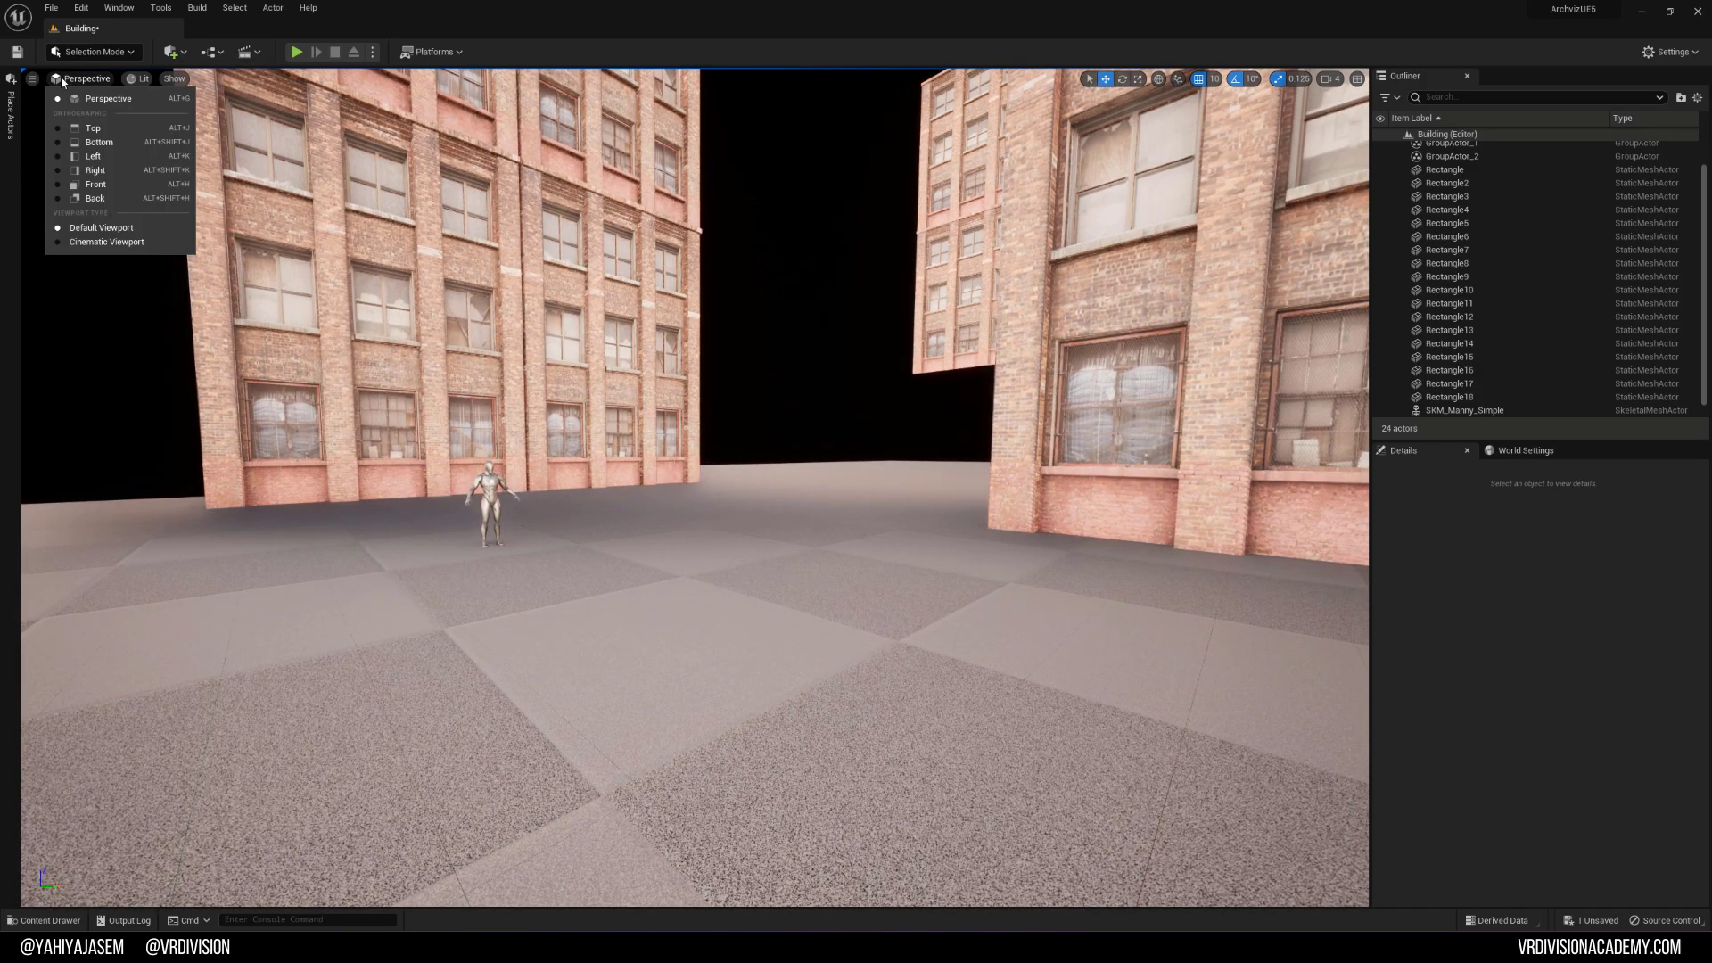
left_click(33, 80)
mouse_move(86, 361)
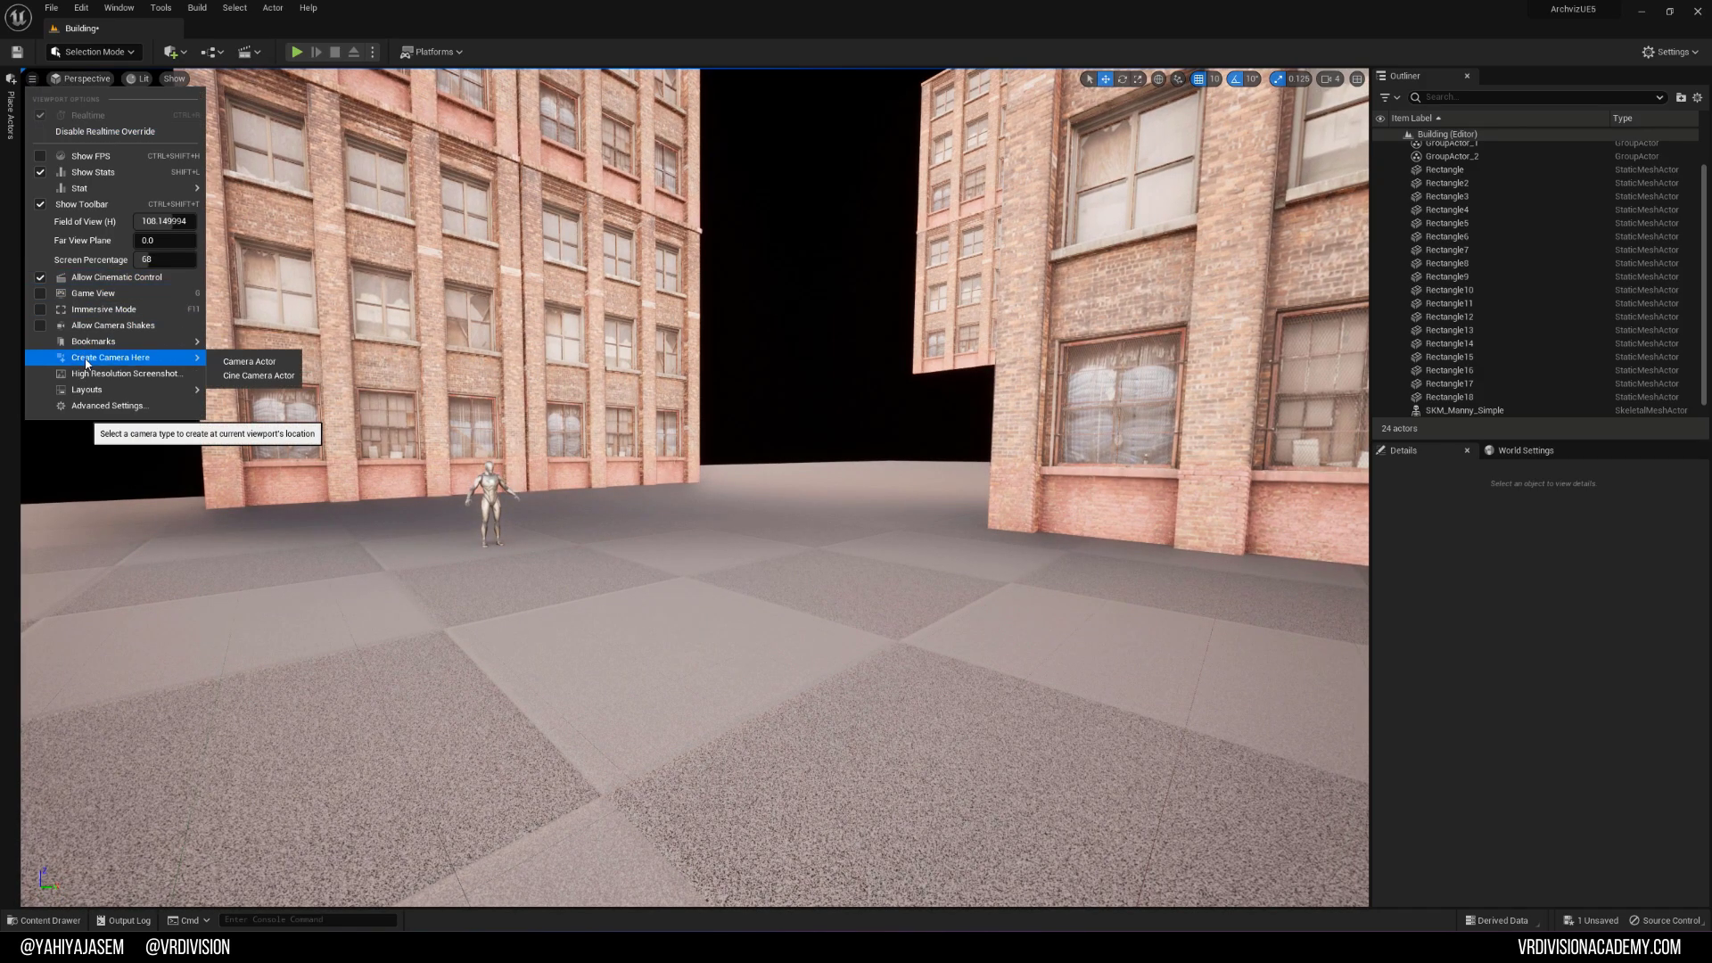
left_click(258, 375)
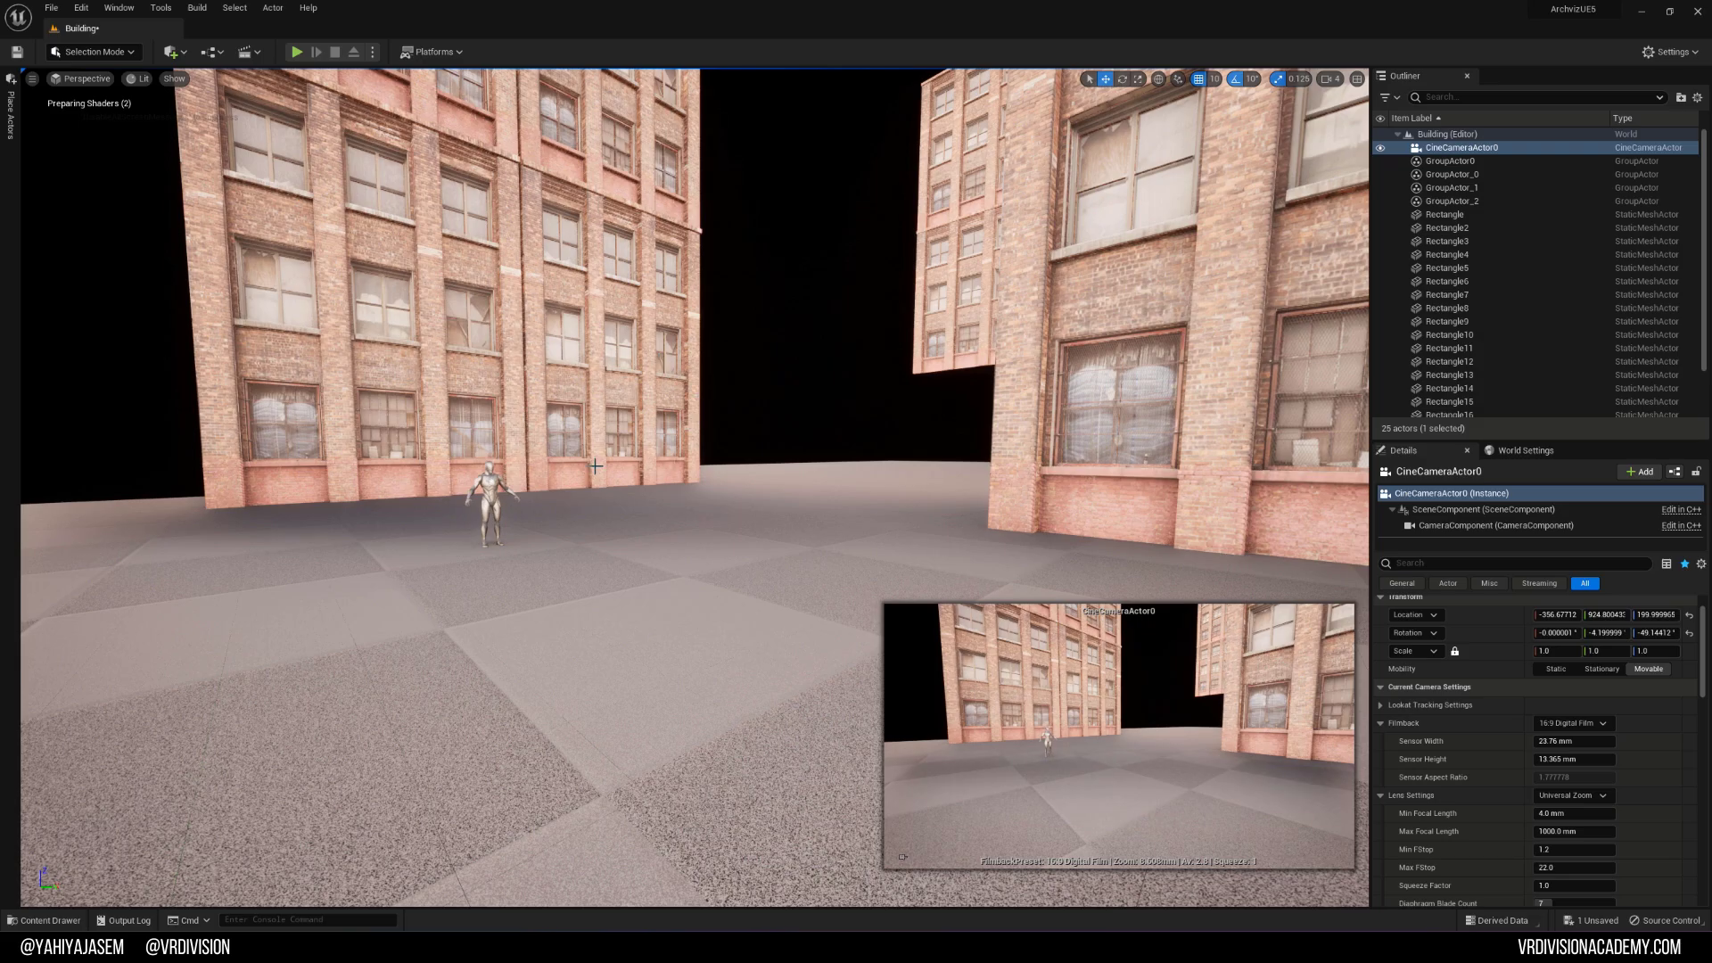
right_click(517, 403)
key("Escape")
key("Escape")
Step: Select the new cine camera, pin its preview in the viewport, and save the level
left_click(89, 80)
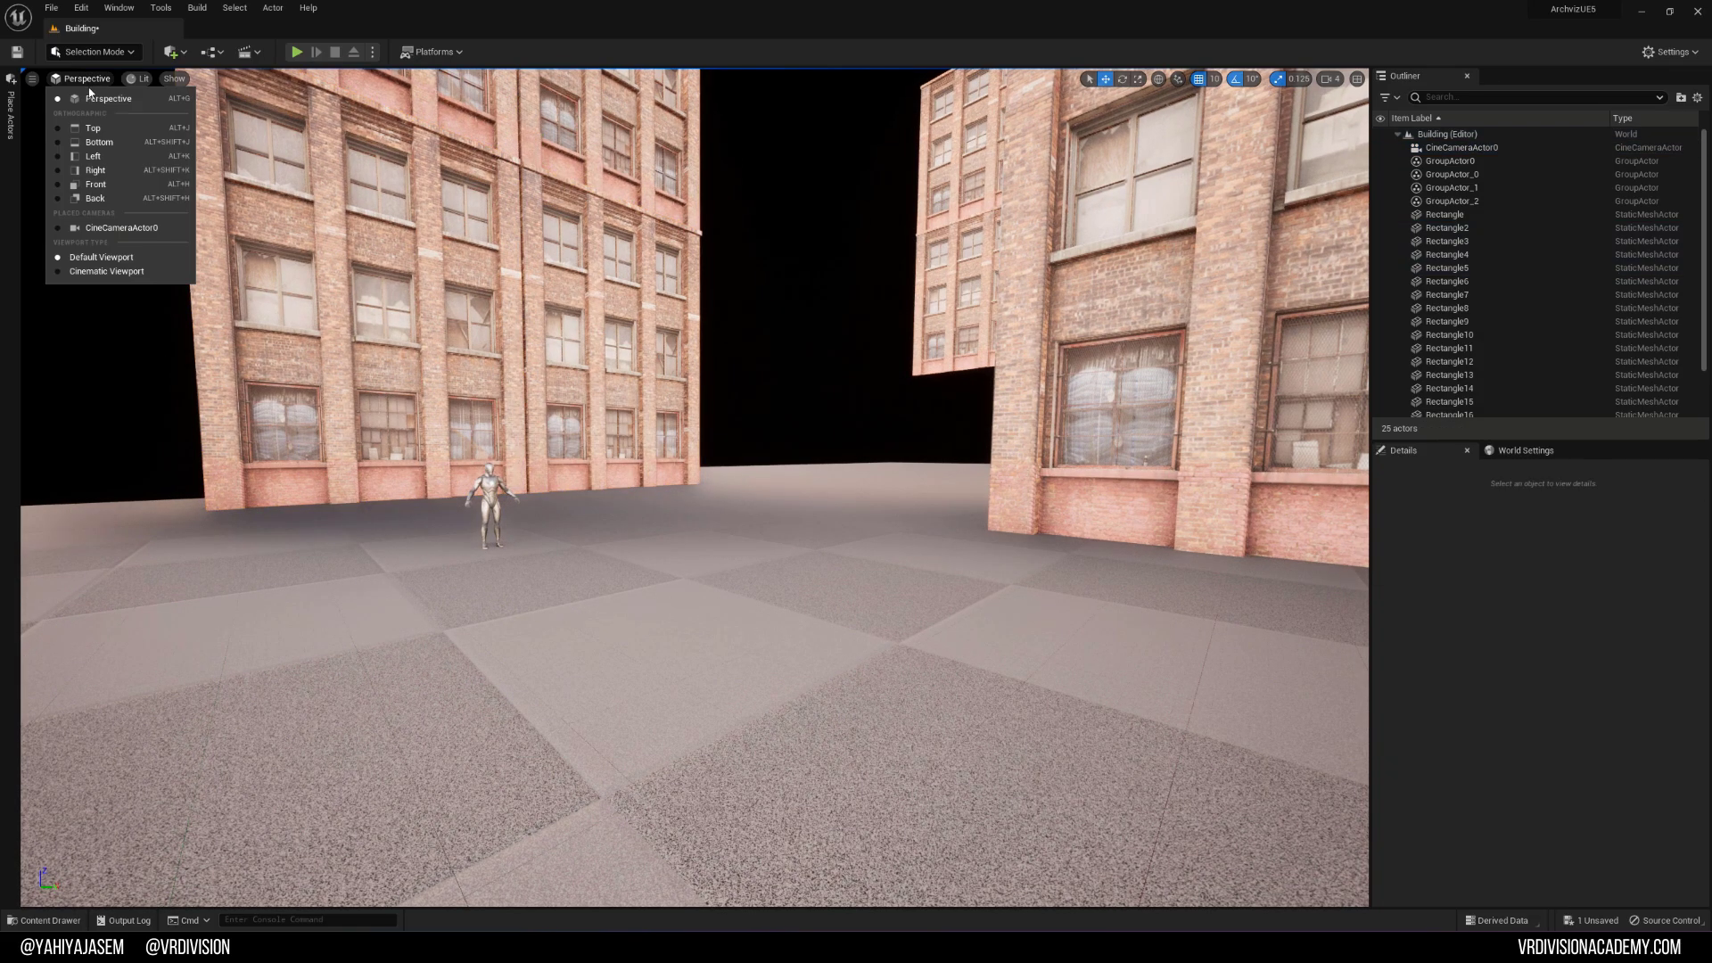
key("s")
right_click_drag(834, 256, 1066, 317)
left_click(1040, 380)
left_click(903, 857)
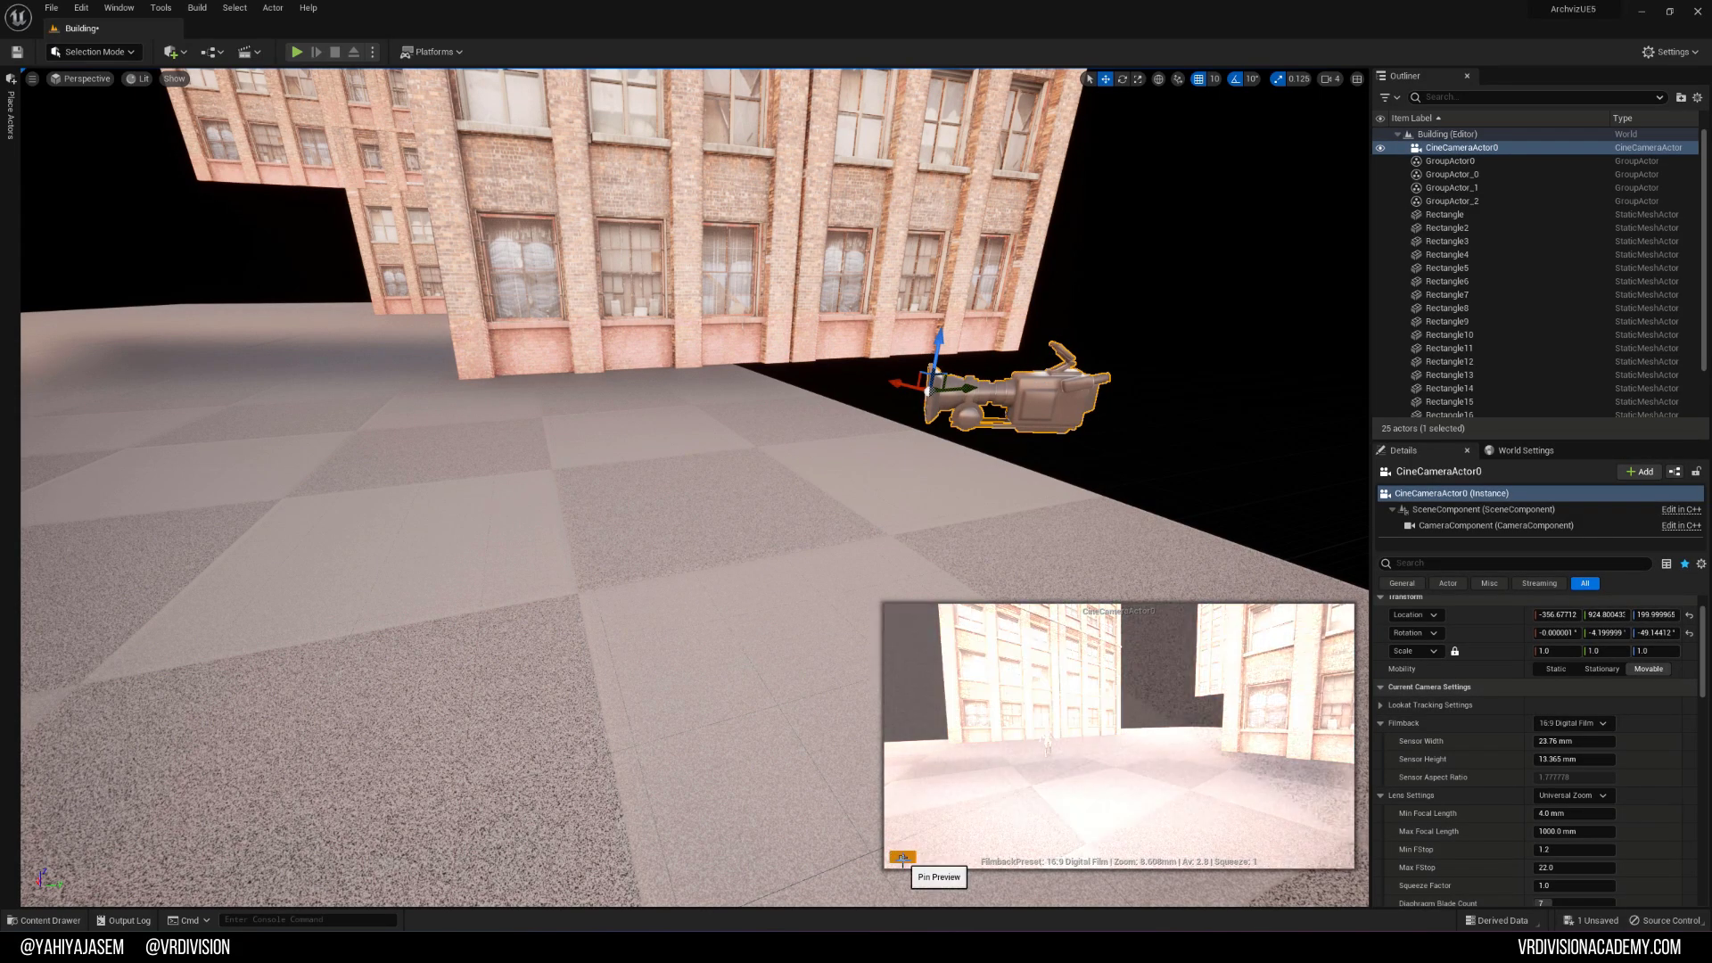
right_click_drag(750, 637, 910, 328)
key("ctrl+s")
Step: Delete the raised wall group, Rectangle15 to Rectangle18, accepting the broken references for all its pieces
left_click(904, 327)
key("s")
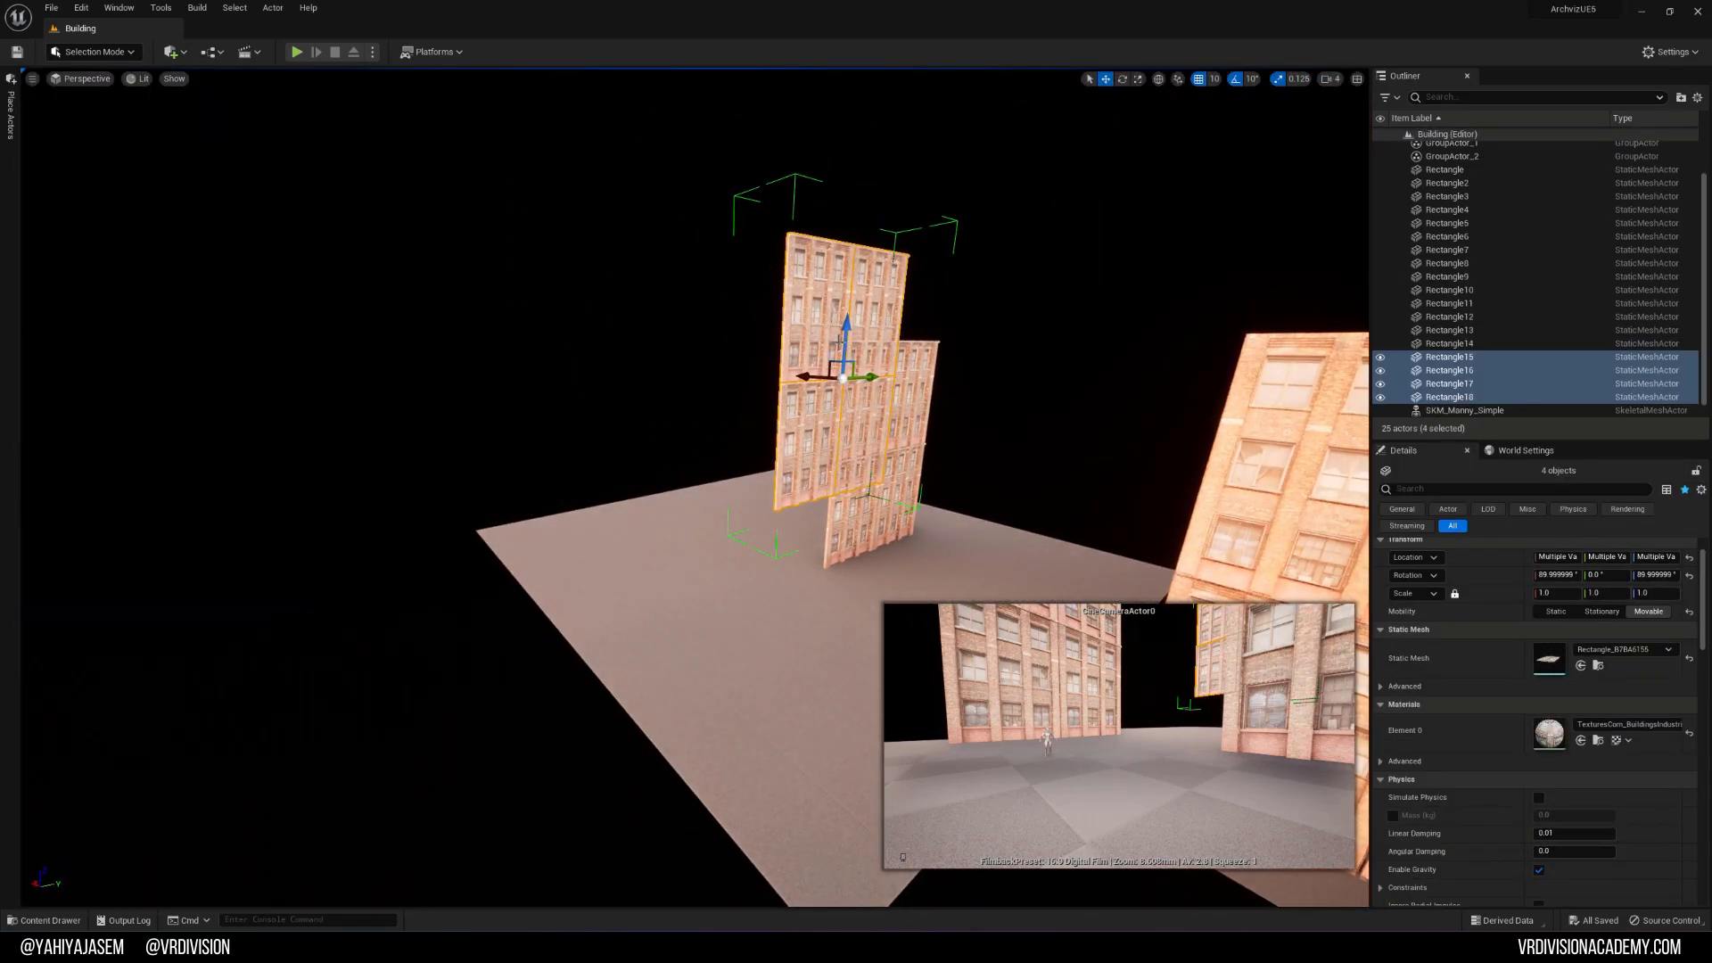
key("Delete")
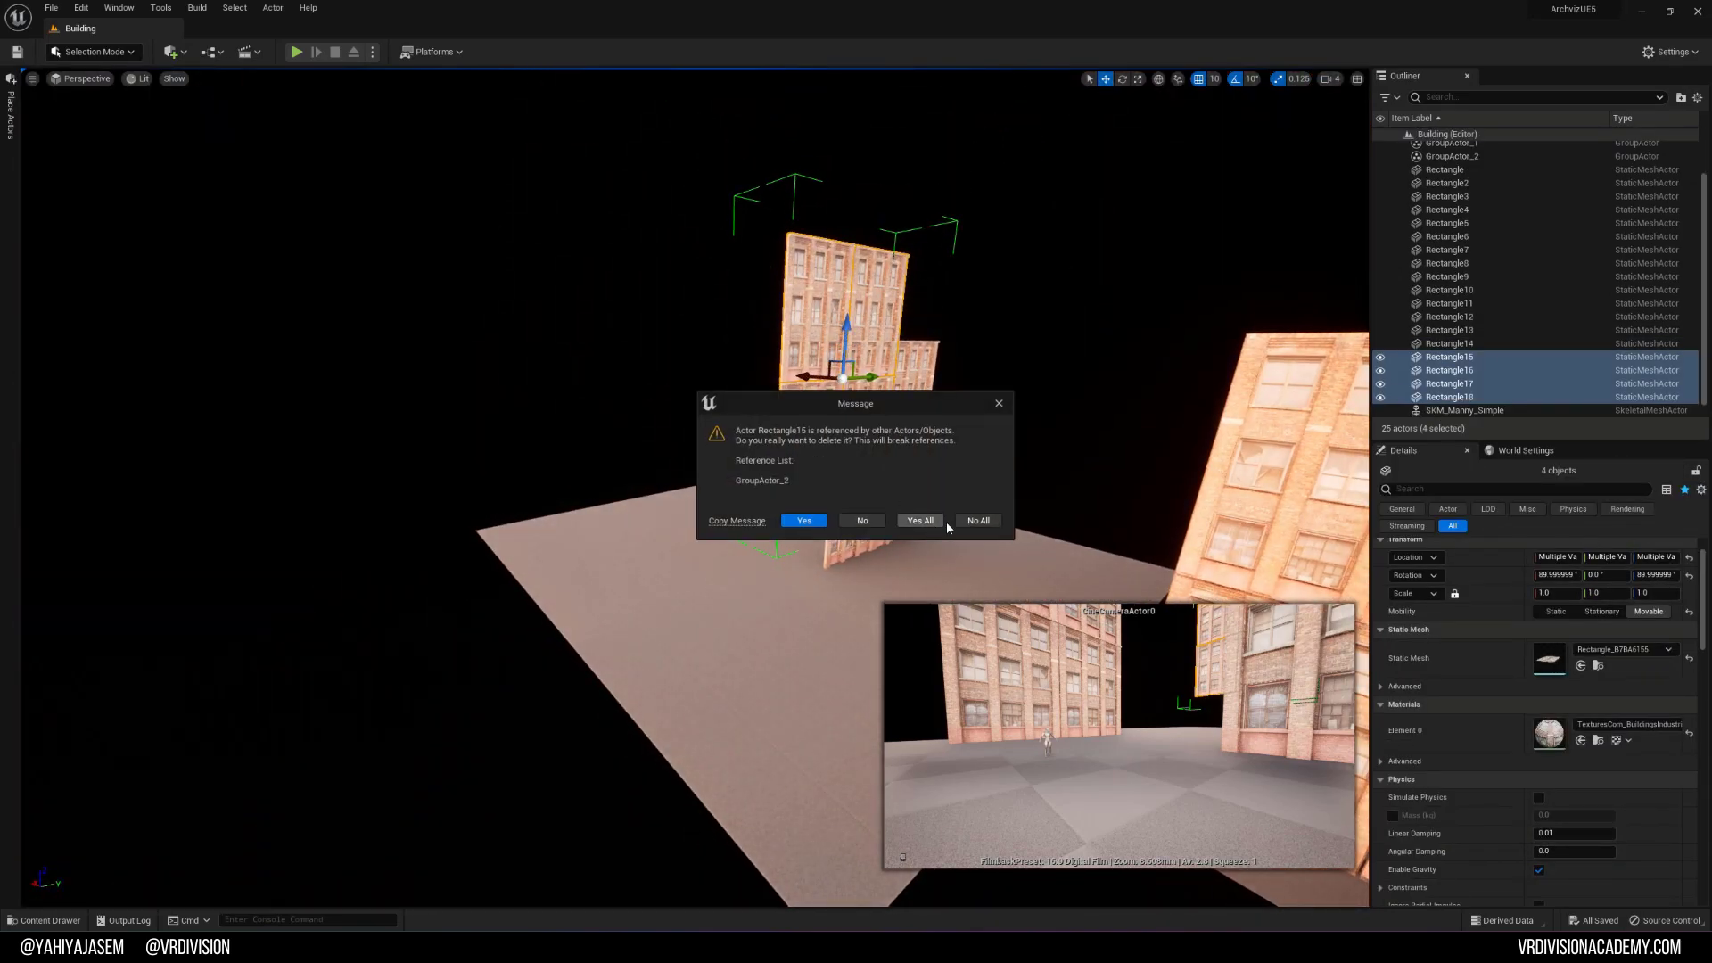
left_click(932, 524)
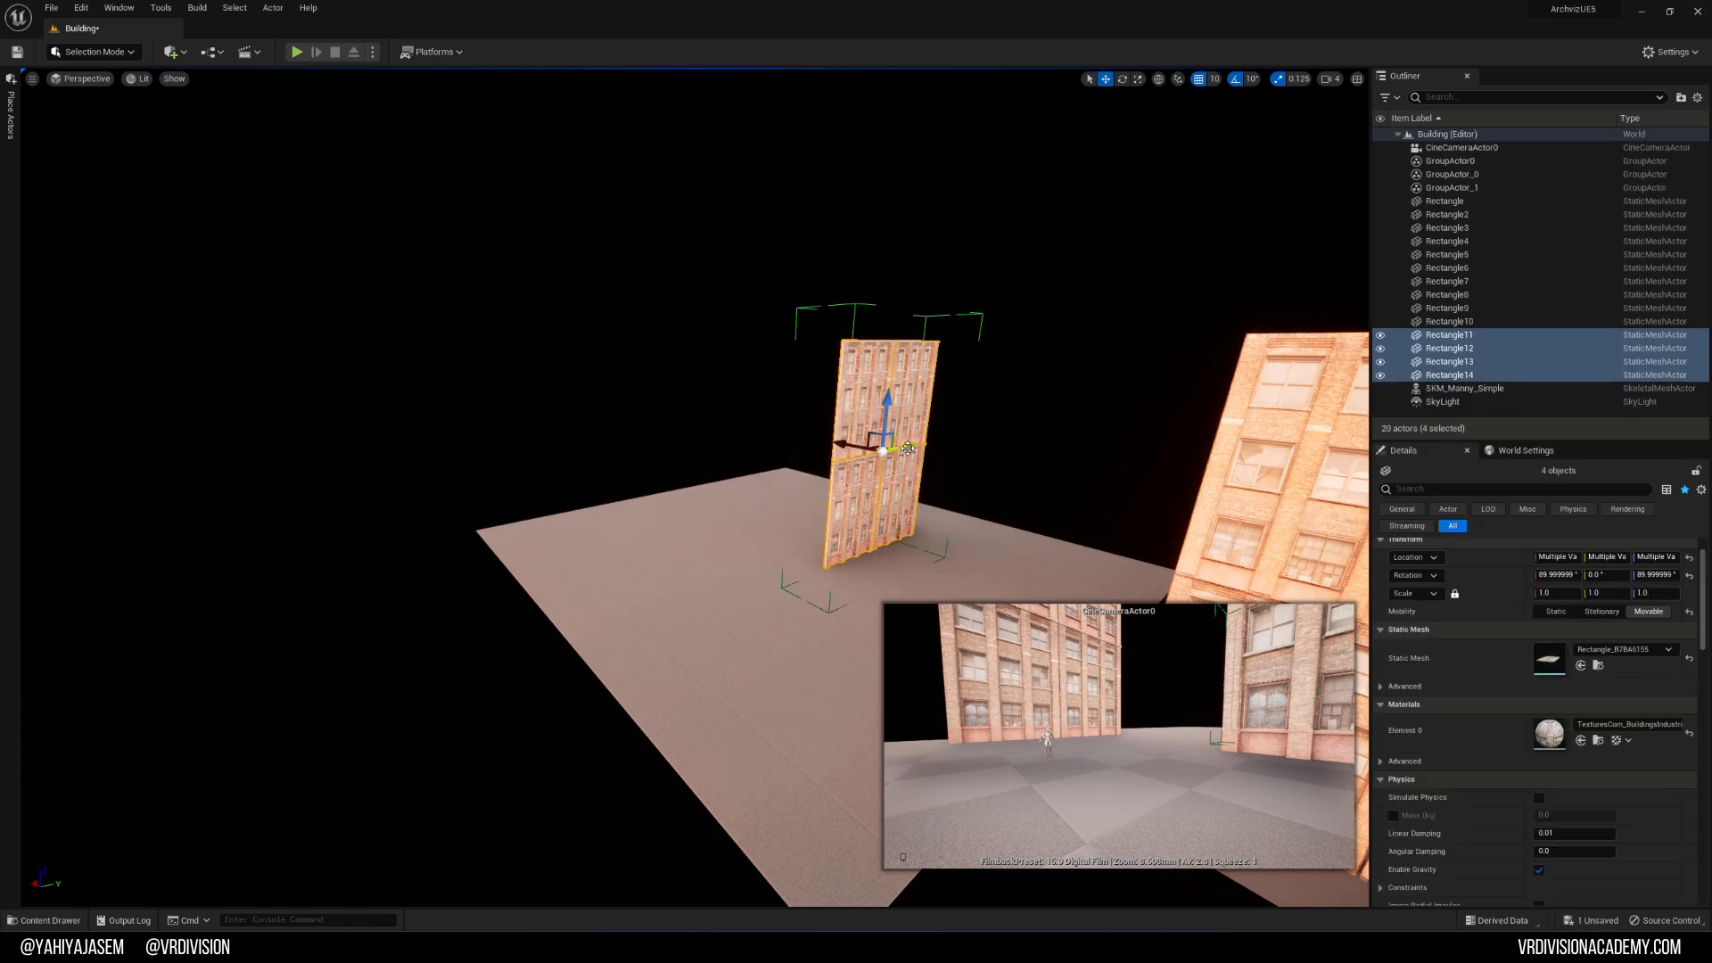
Step: Move the back wall group into the camera's view, duplicate it, and turn the copy to 180° about Z
left_click_drag(908, 449, 870, 540)
key("e")
key("w")
key("f")
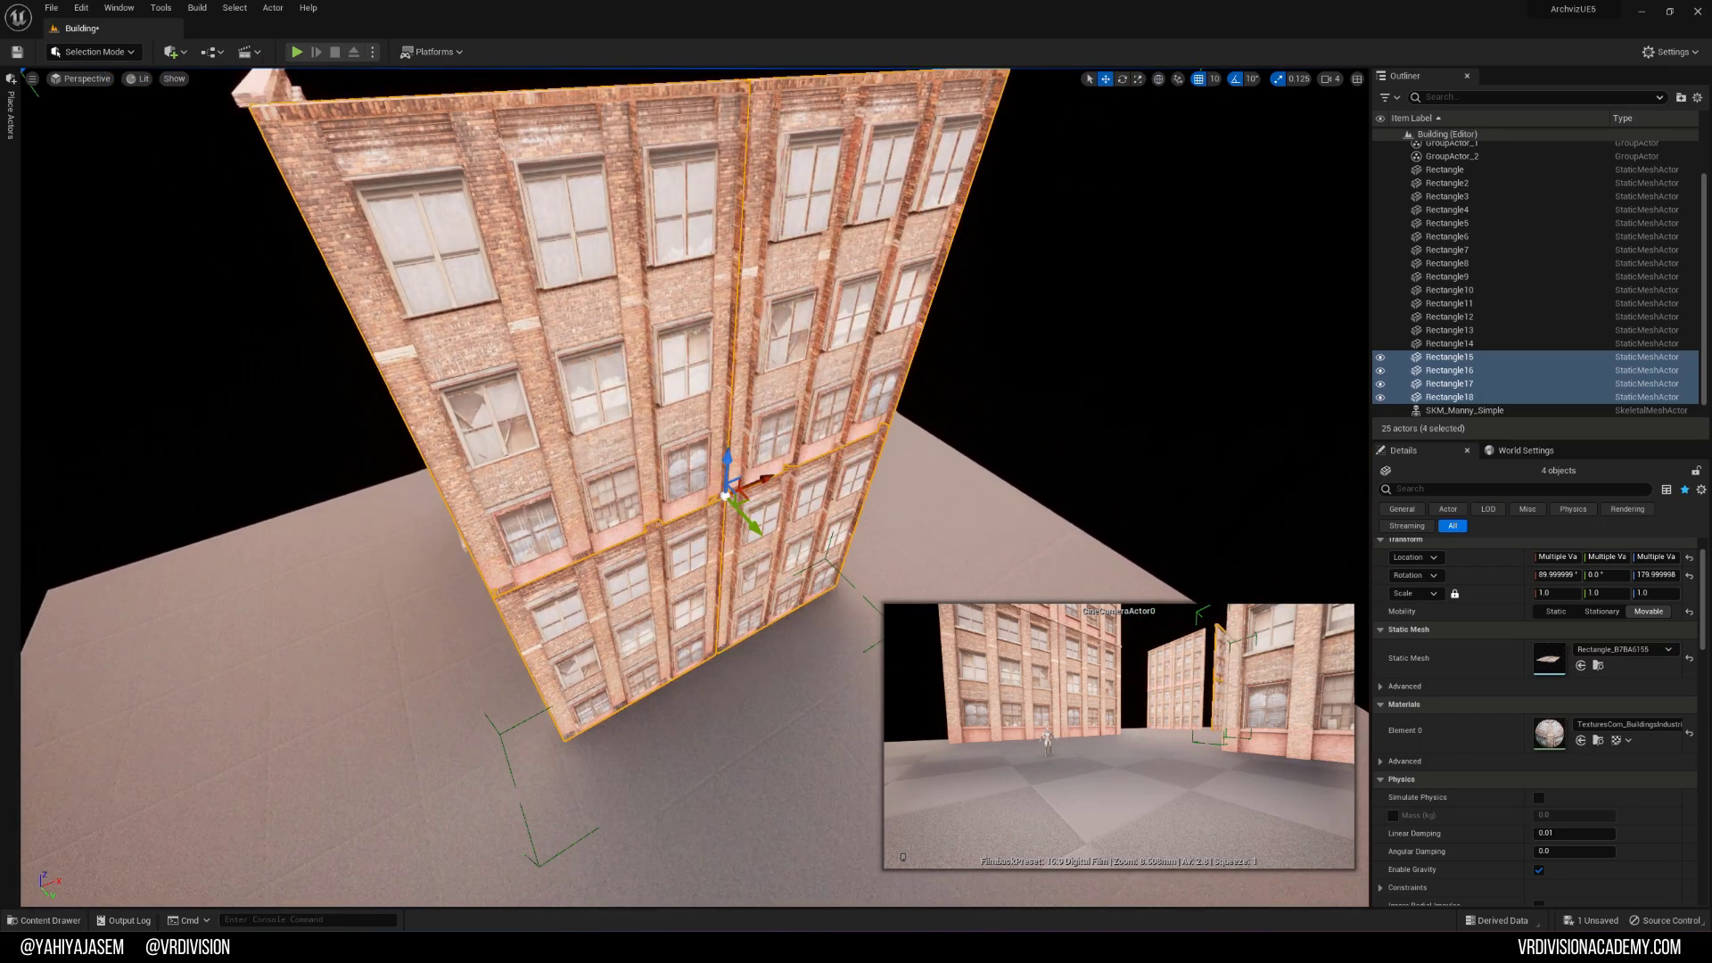
Step: Place the copied wall at the corner of the back wall and rotate it another 180° about Z
left_click_drag(749, 504, 901, 509, "alt")
right_click_drag(642, 500, 670, 493)
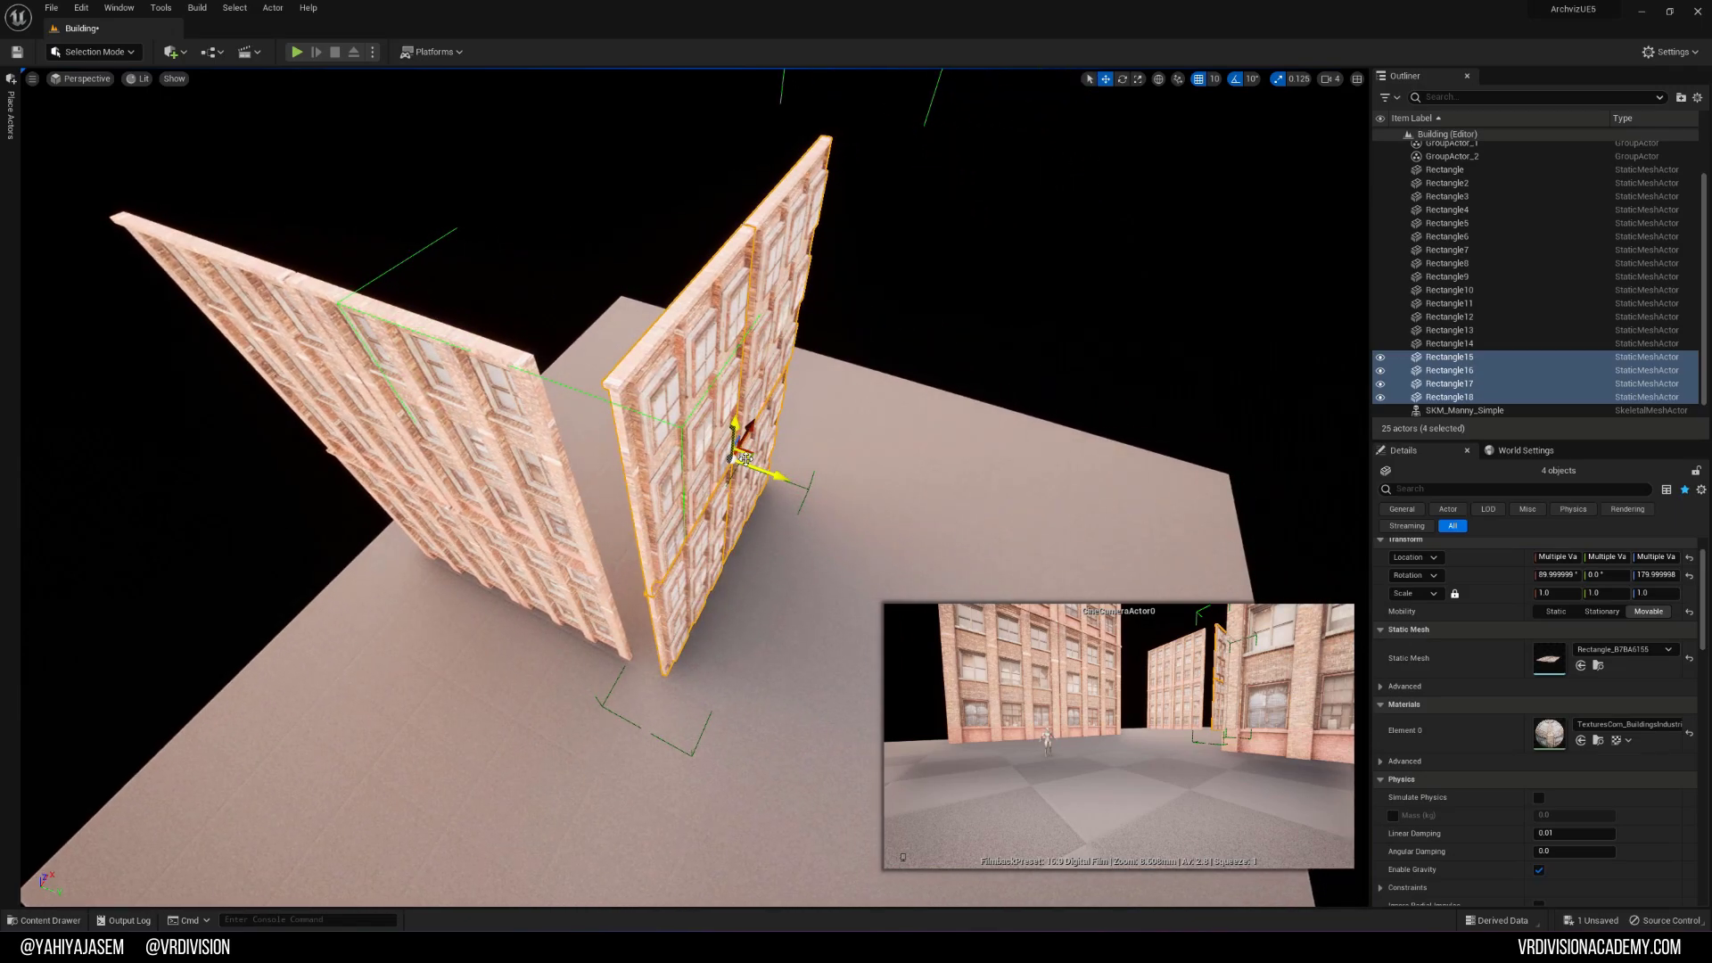
key("e")
left_click_drag(759, 413, 700, 512)
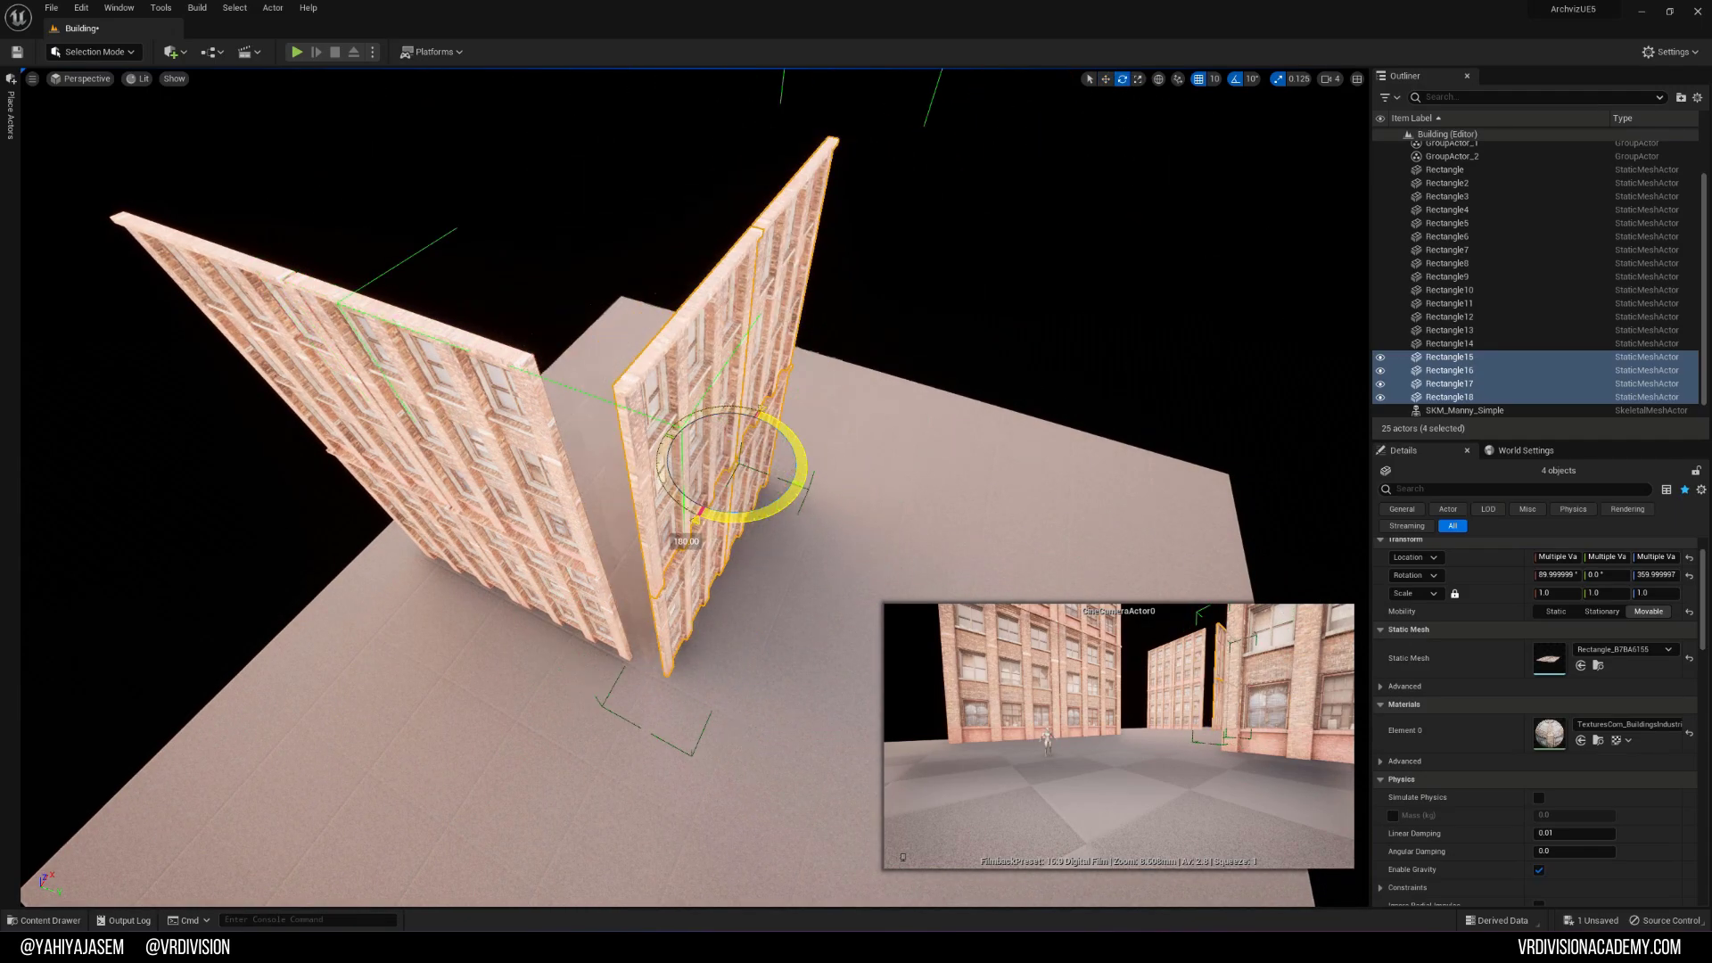
right_click_drag(750, 449, 765, 449)
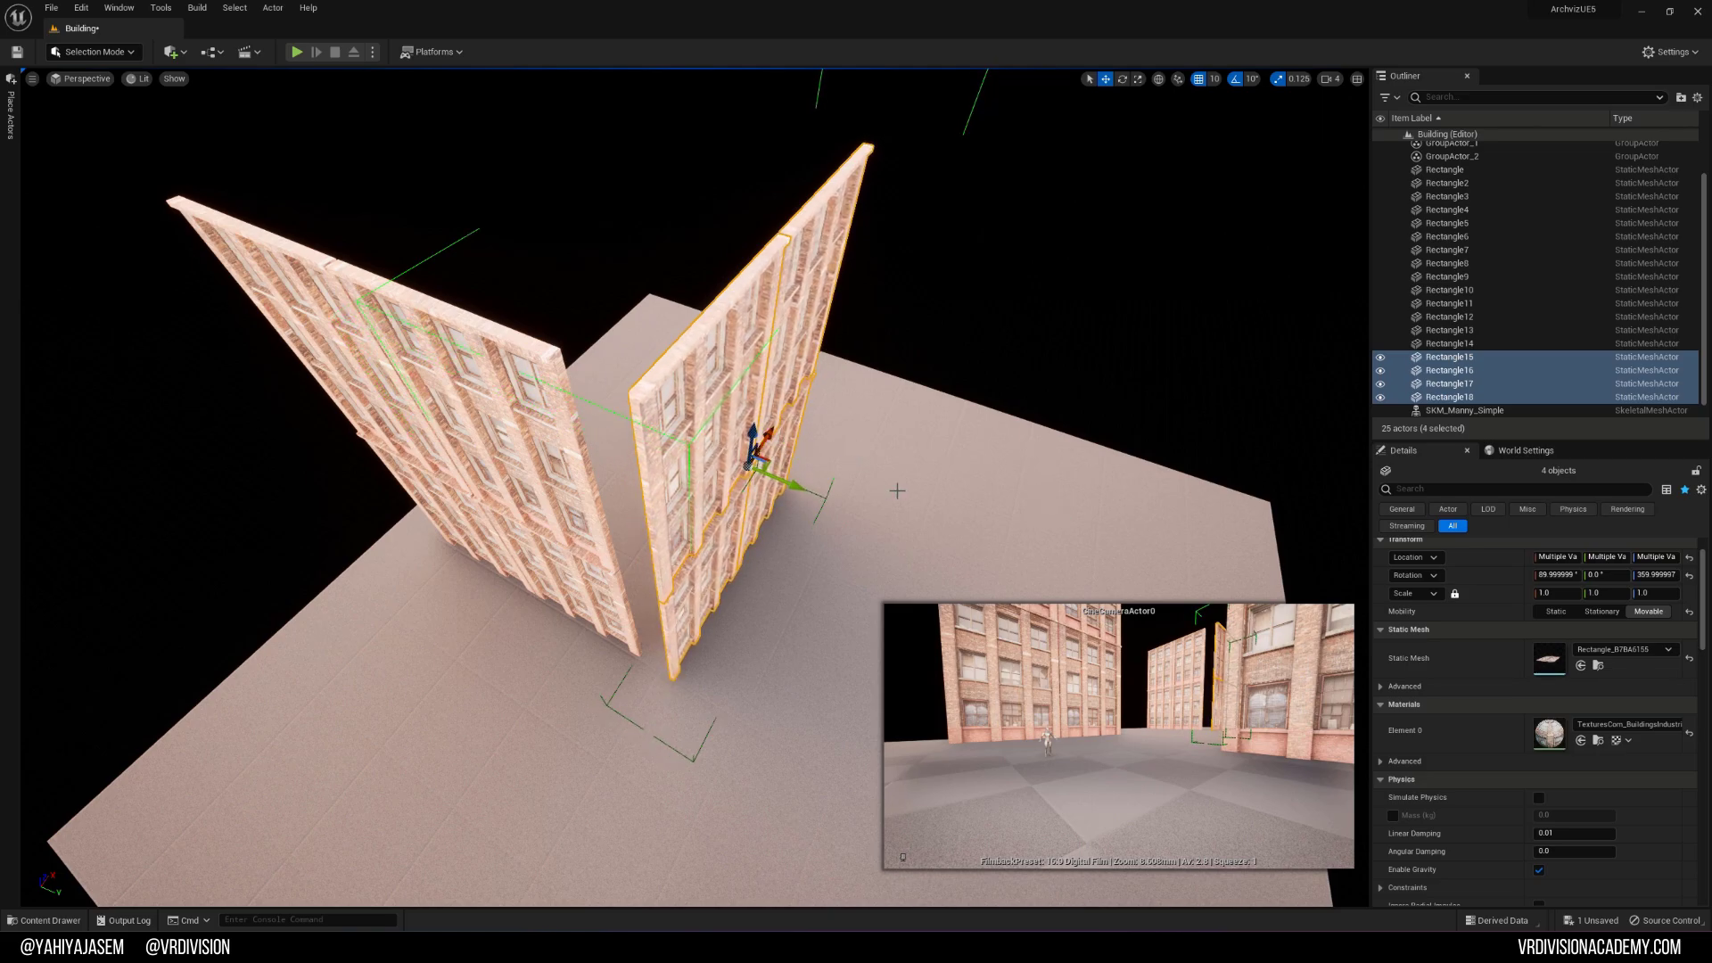
Step: Slide the copied wall flush against the edge of the back wall to close the building's corner
left_click_drag(795, 487, 788, 485)
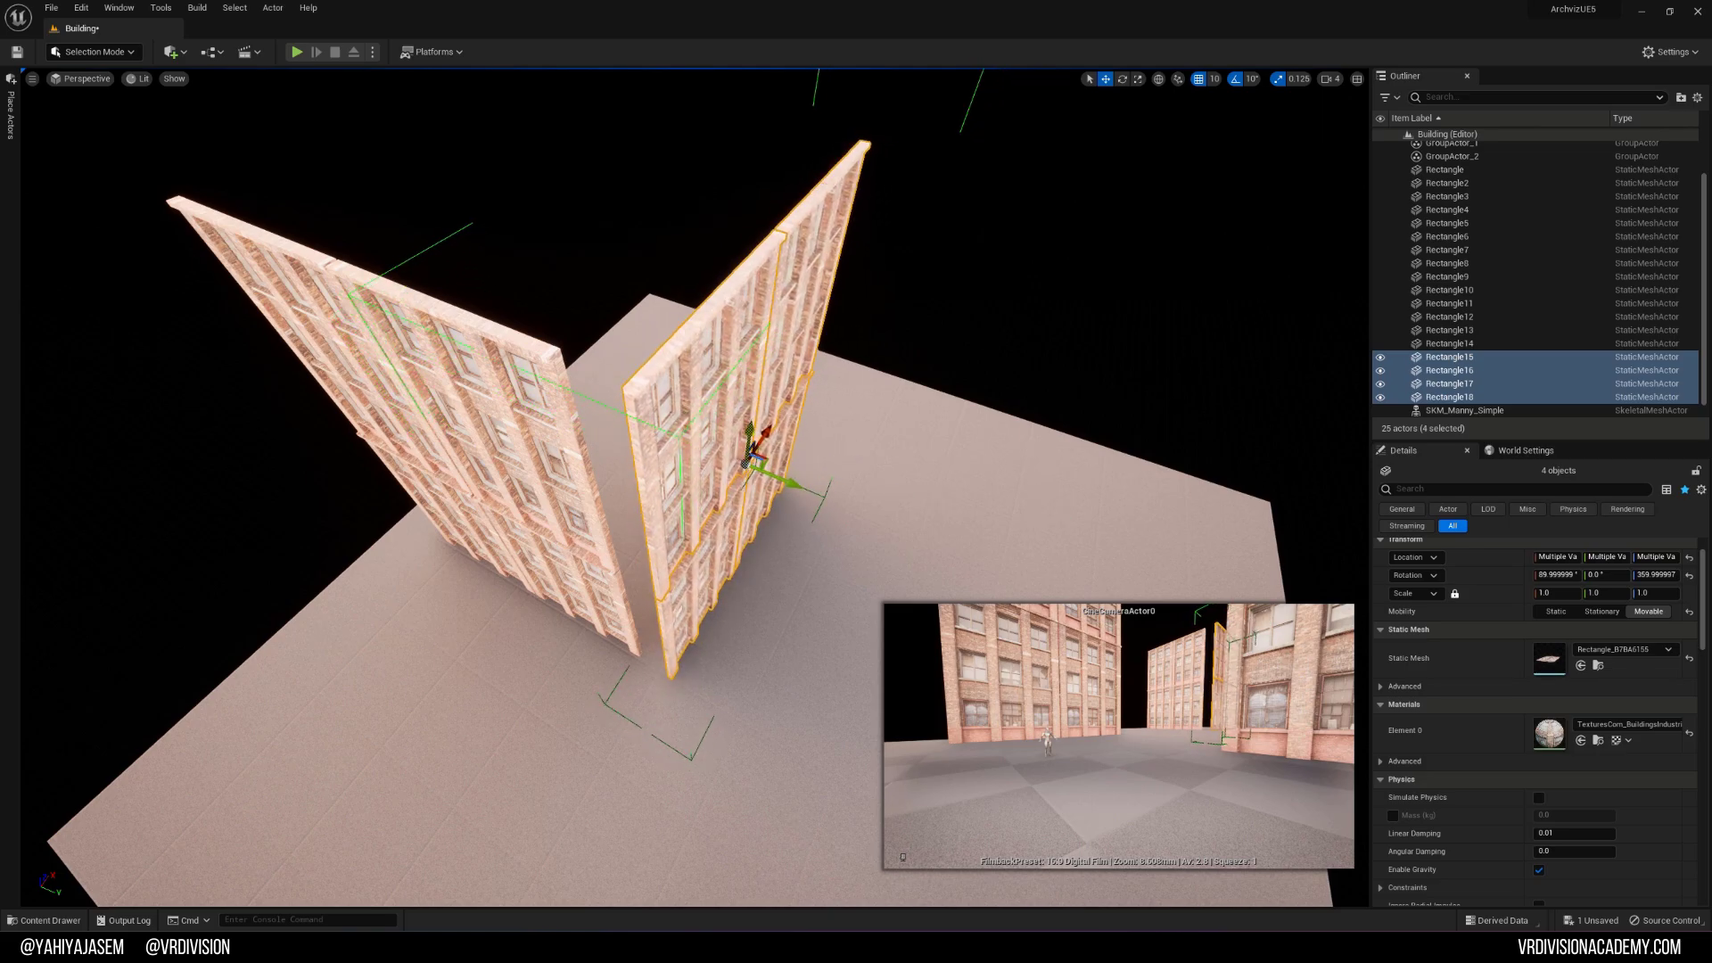
left_click_drag(750, 431, 752, 396)
key("ctrl+z")
left_click_drag(796, 485, 763, 472)
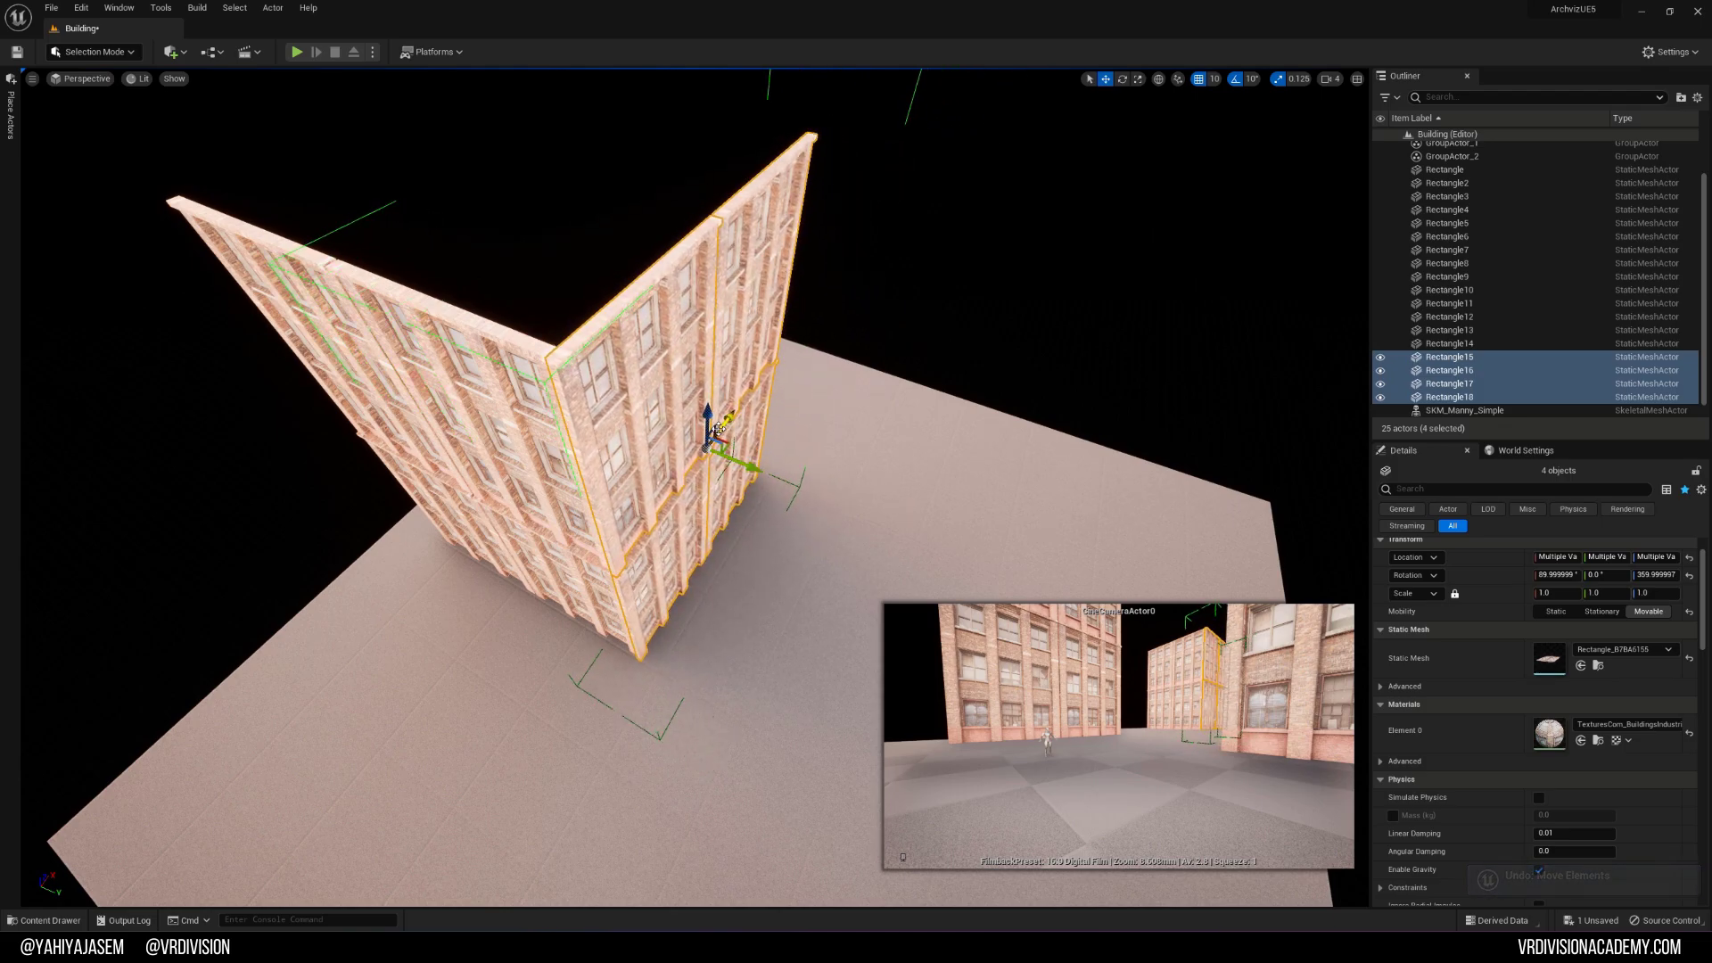
right_click_drag(871, 497, 833, 511)
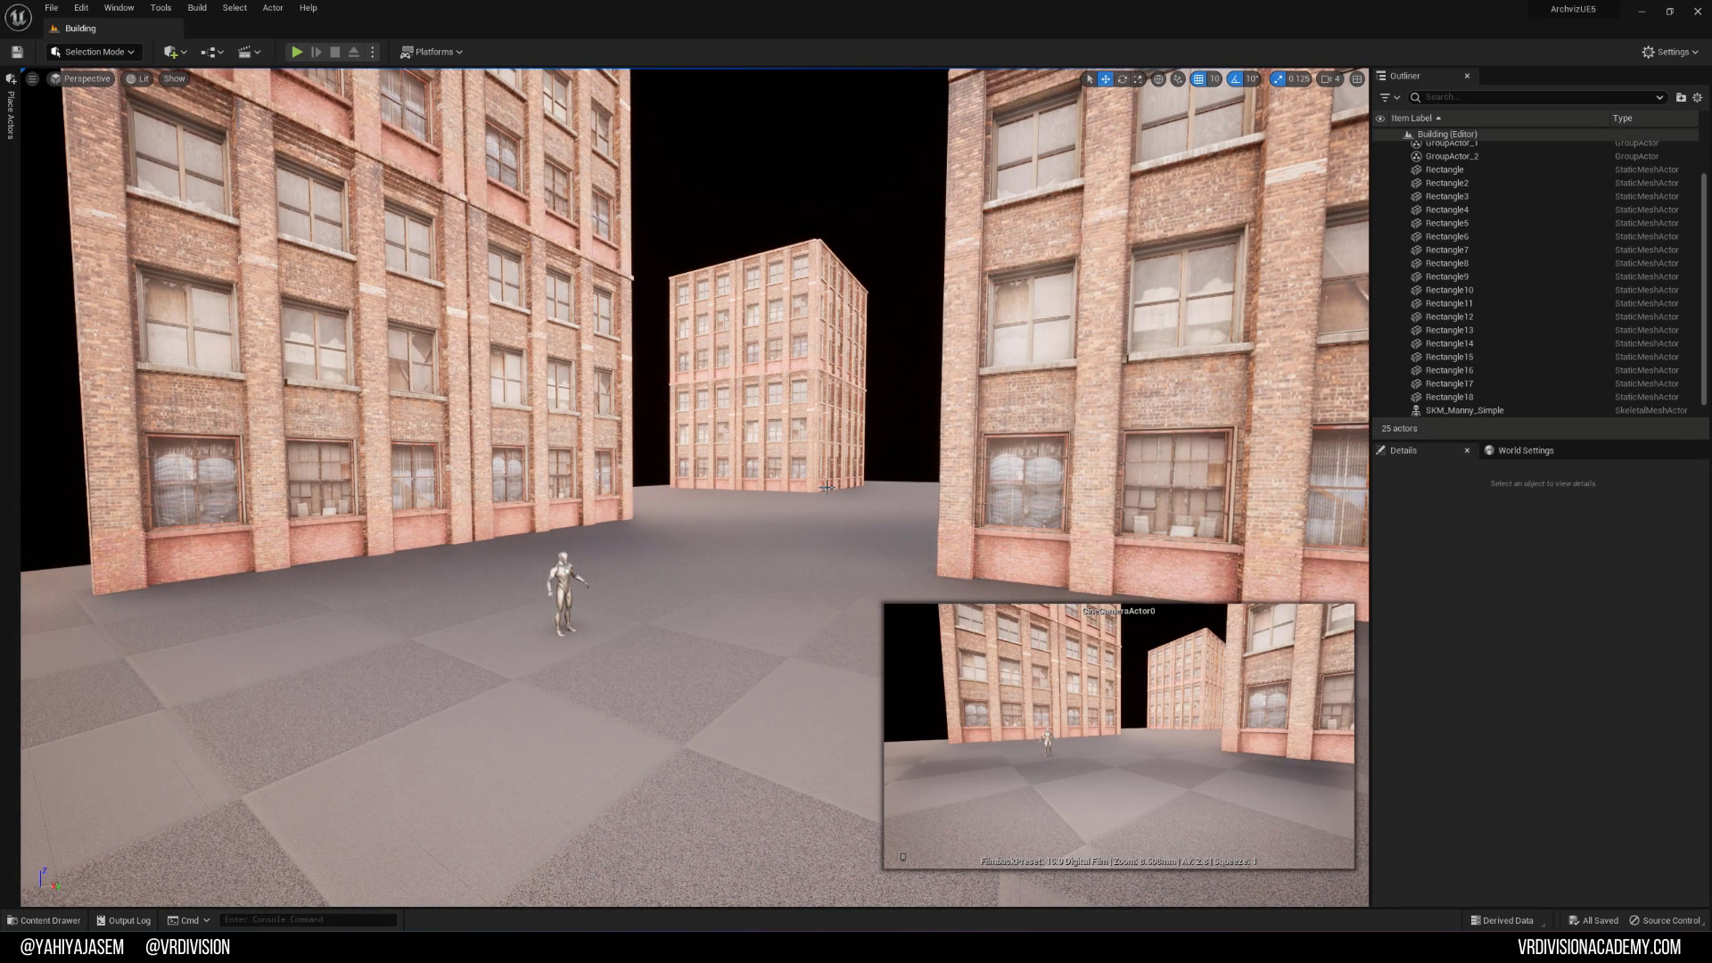
Step: Group the two walls of the back building and place a duplicate of the group far behind it
left_click(790, 463)
left_click(785, 437, "ctrl")
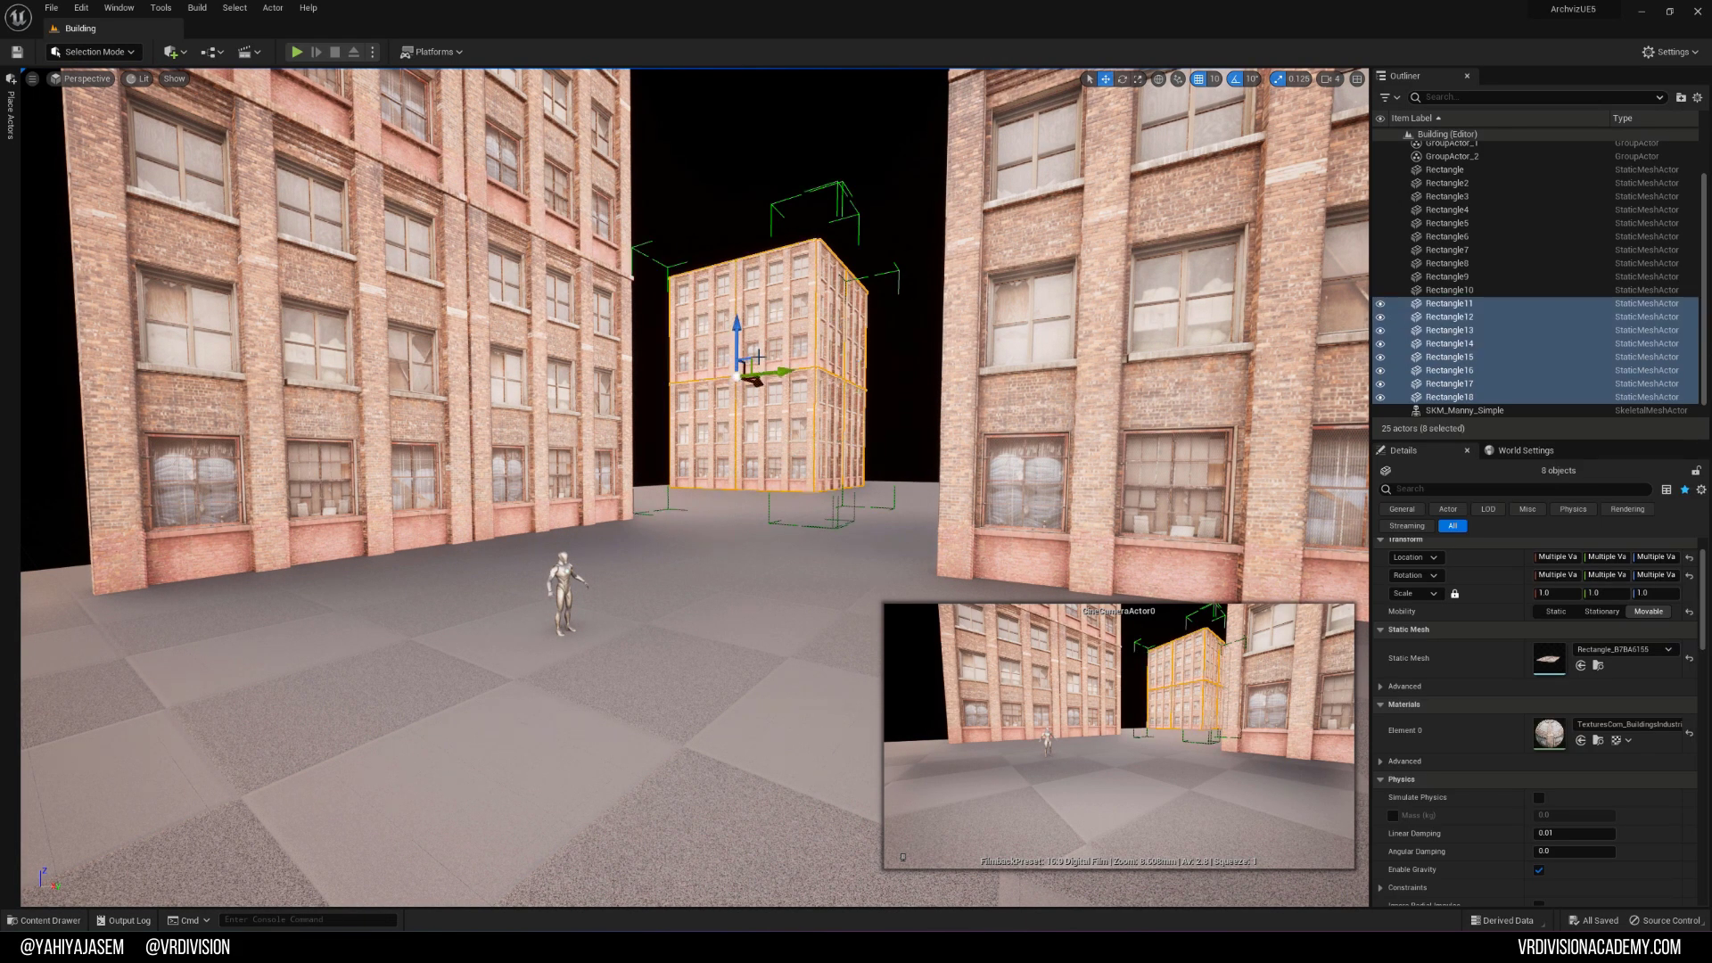
key("ctrl+g")
right_click_drag(785, 438, 792, 535)
right_click_drag(667, 499, 672, 495)
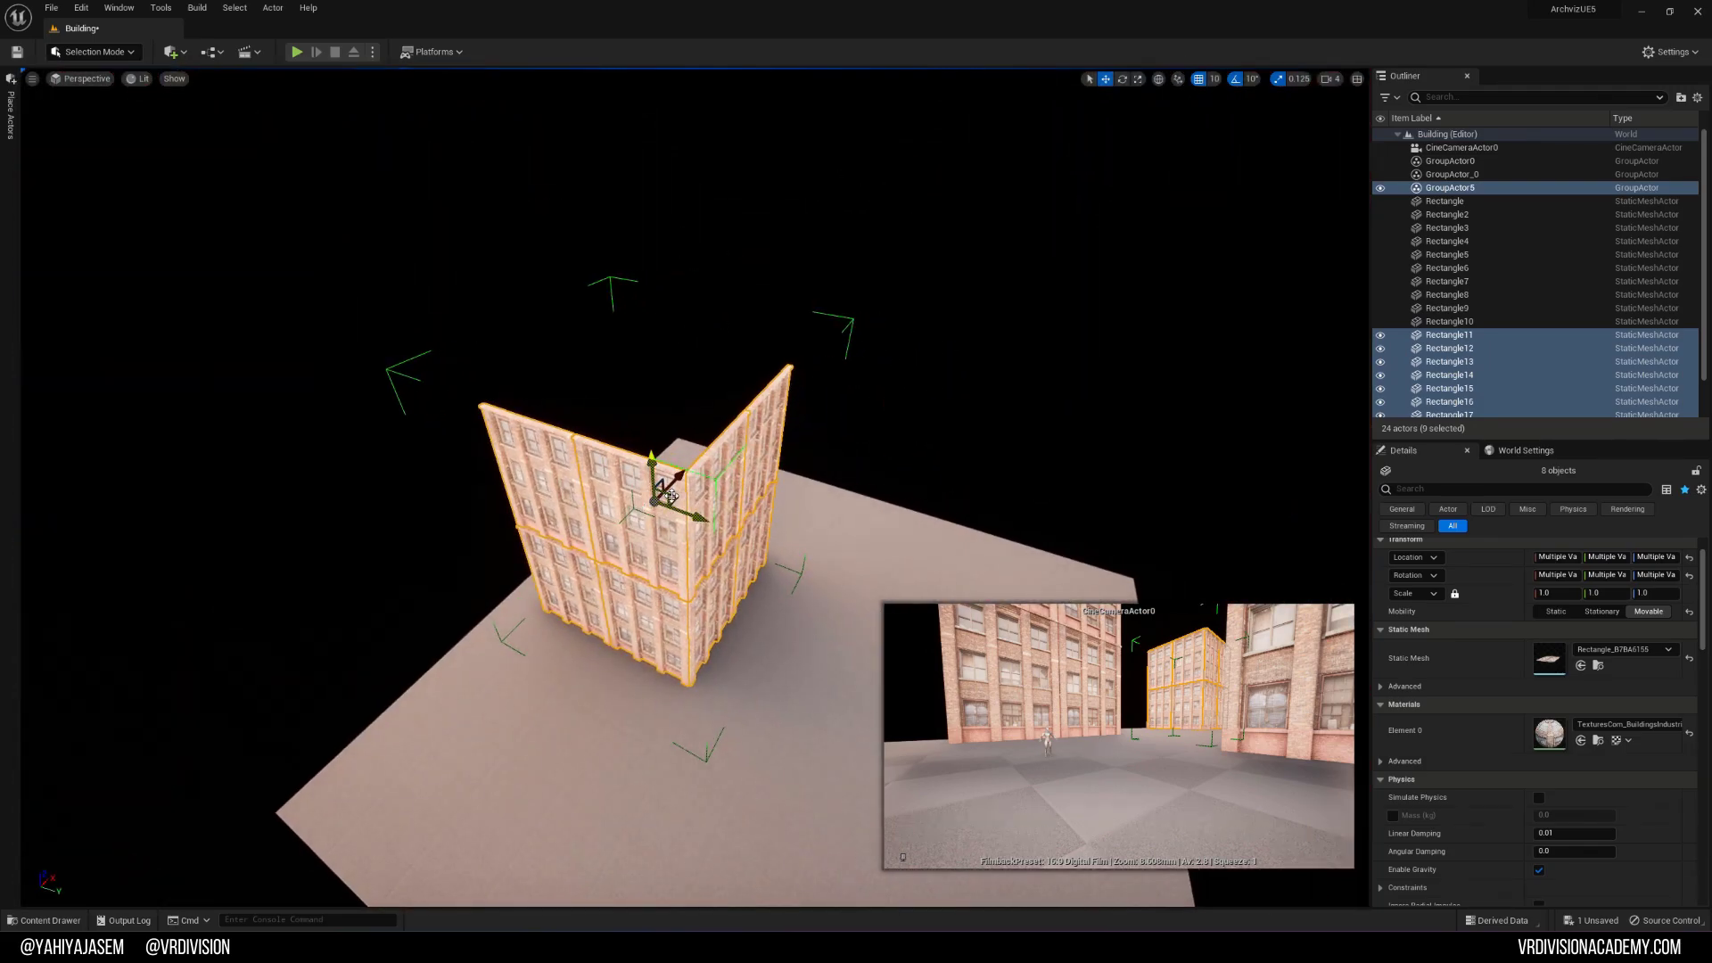
left_click_drag(679, 497, 509, 206, "alt")
key("Escape")
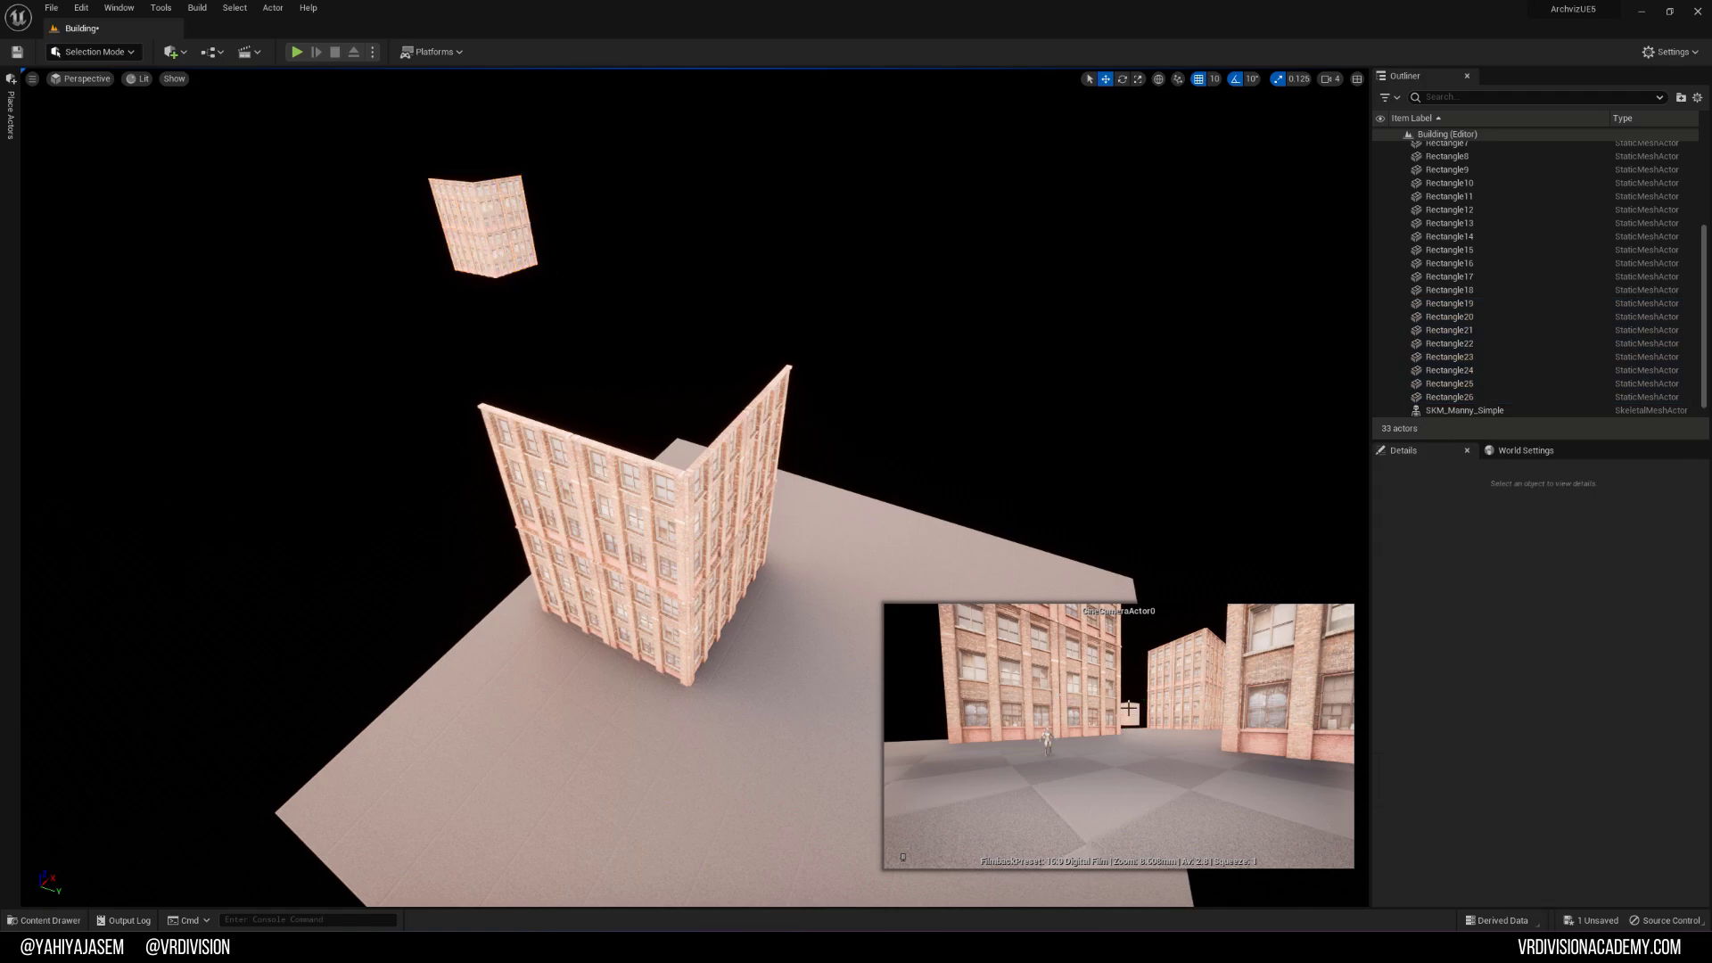
Step: Enlarge the ground plane beneath the back building, add a copy of it alongside, and save the level
right_click_drag(892, 535, 758, 533)
left_click(758, 533)
left_click_drag(775, 479, 622, 504)
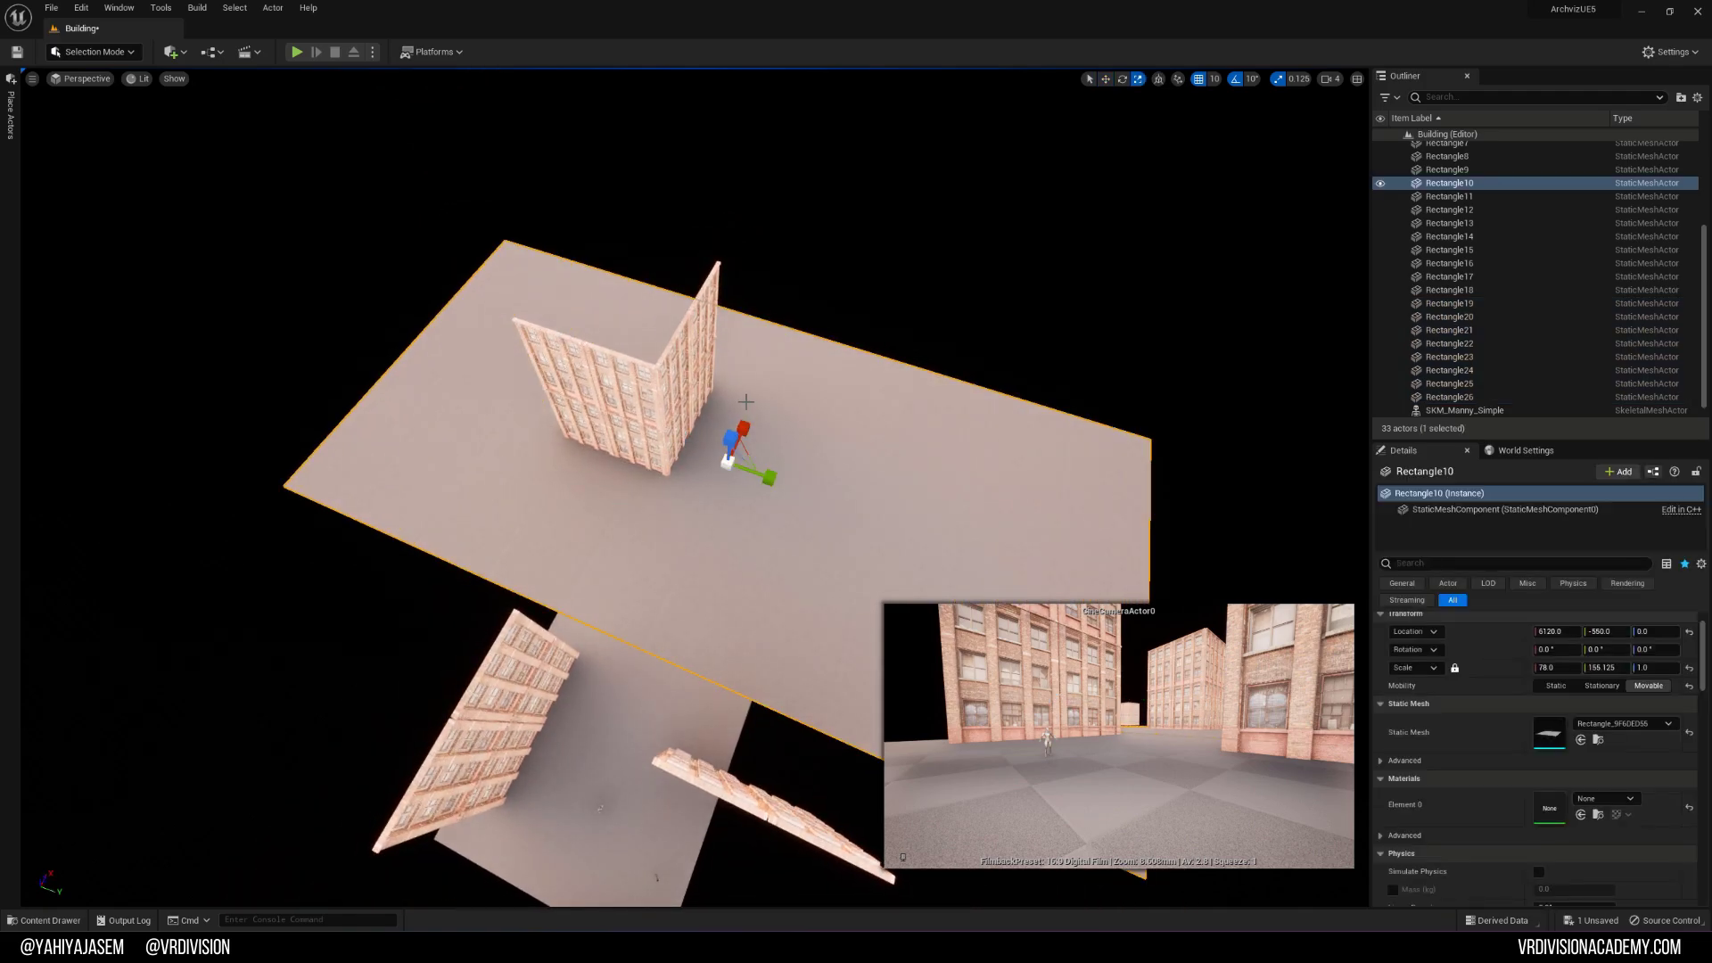
left_click_drag(748, 422, 477, 392)
key("w")
key("Escape")
key("ctrl+s")
Step: Delete the existing SkyLight actor from the level
key("s")
right_click_drag(506, 400, 419, 357)
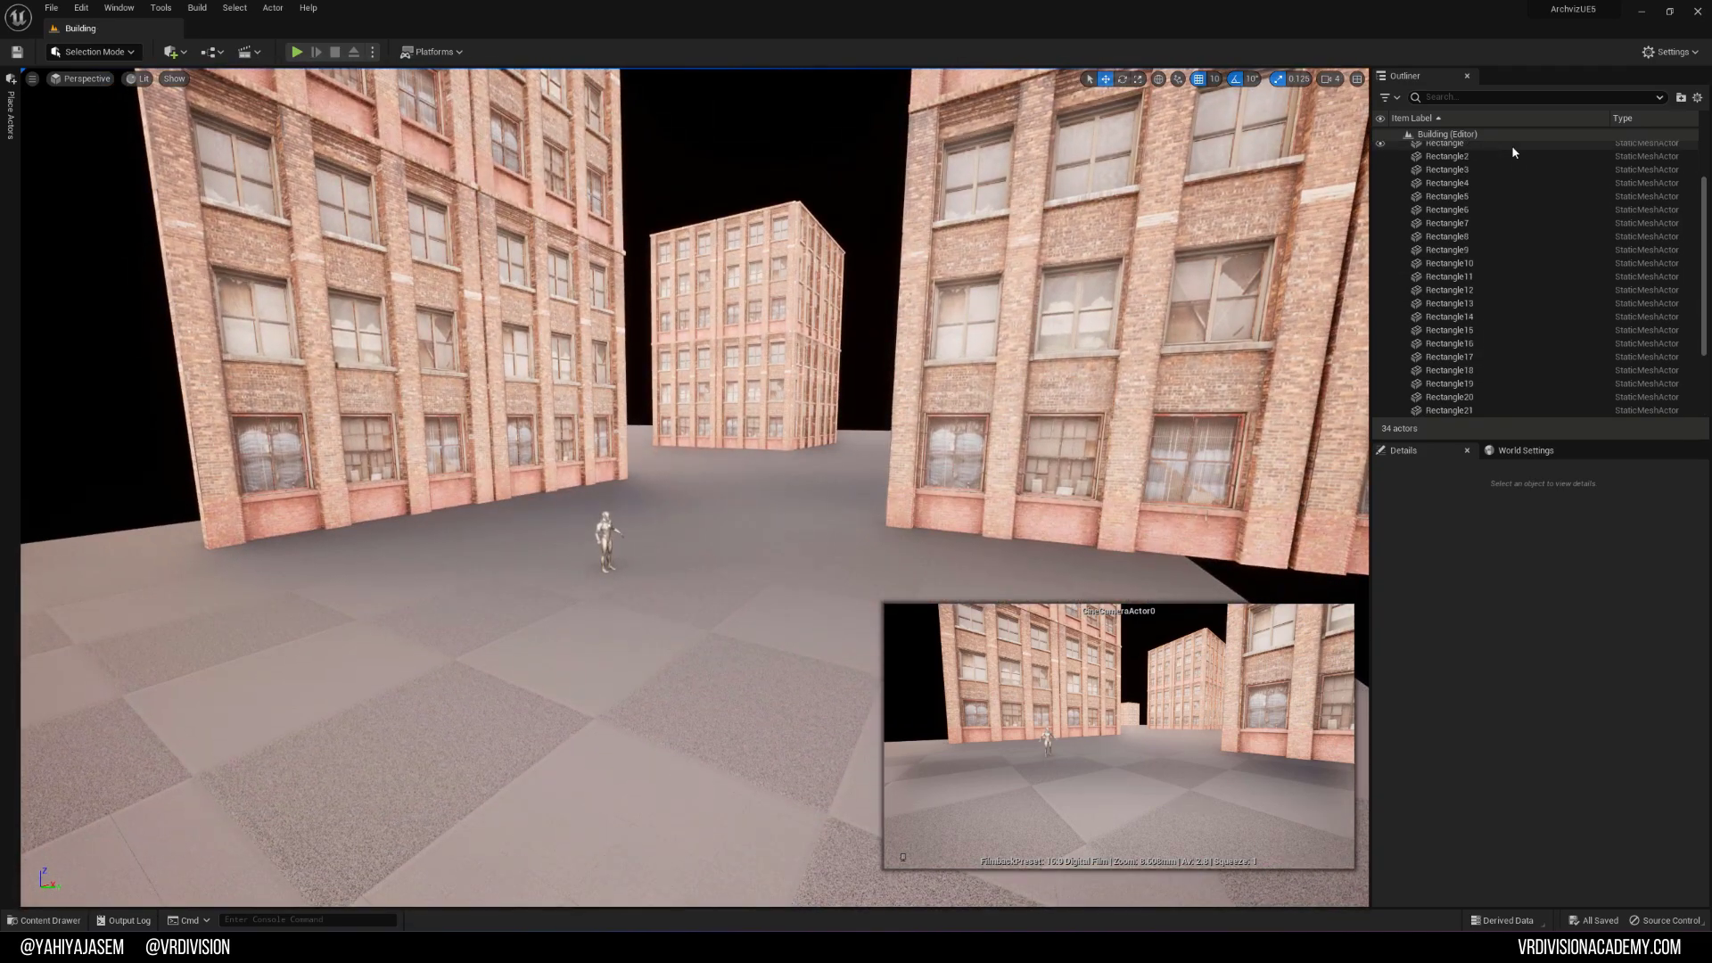
scroll(1516, 267, "up", 4)
key("ctrl+a")
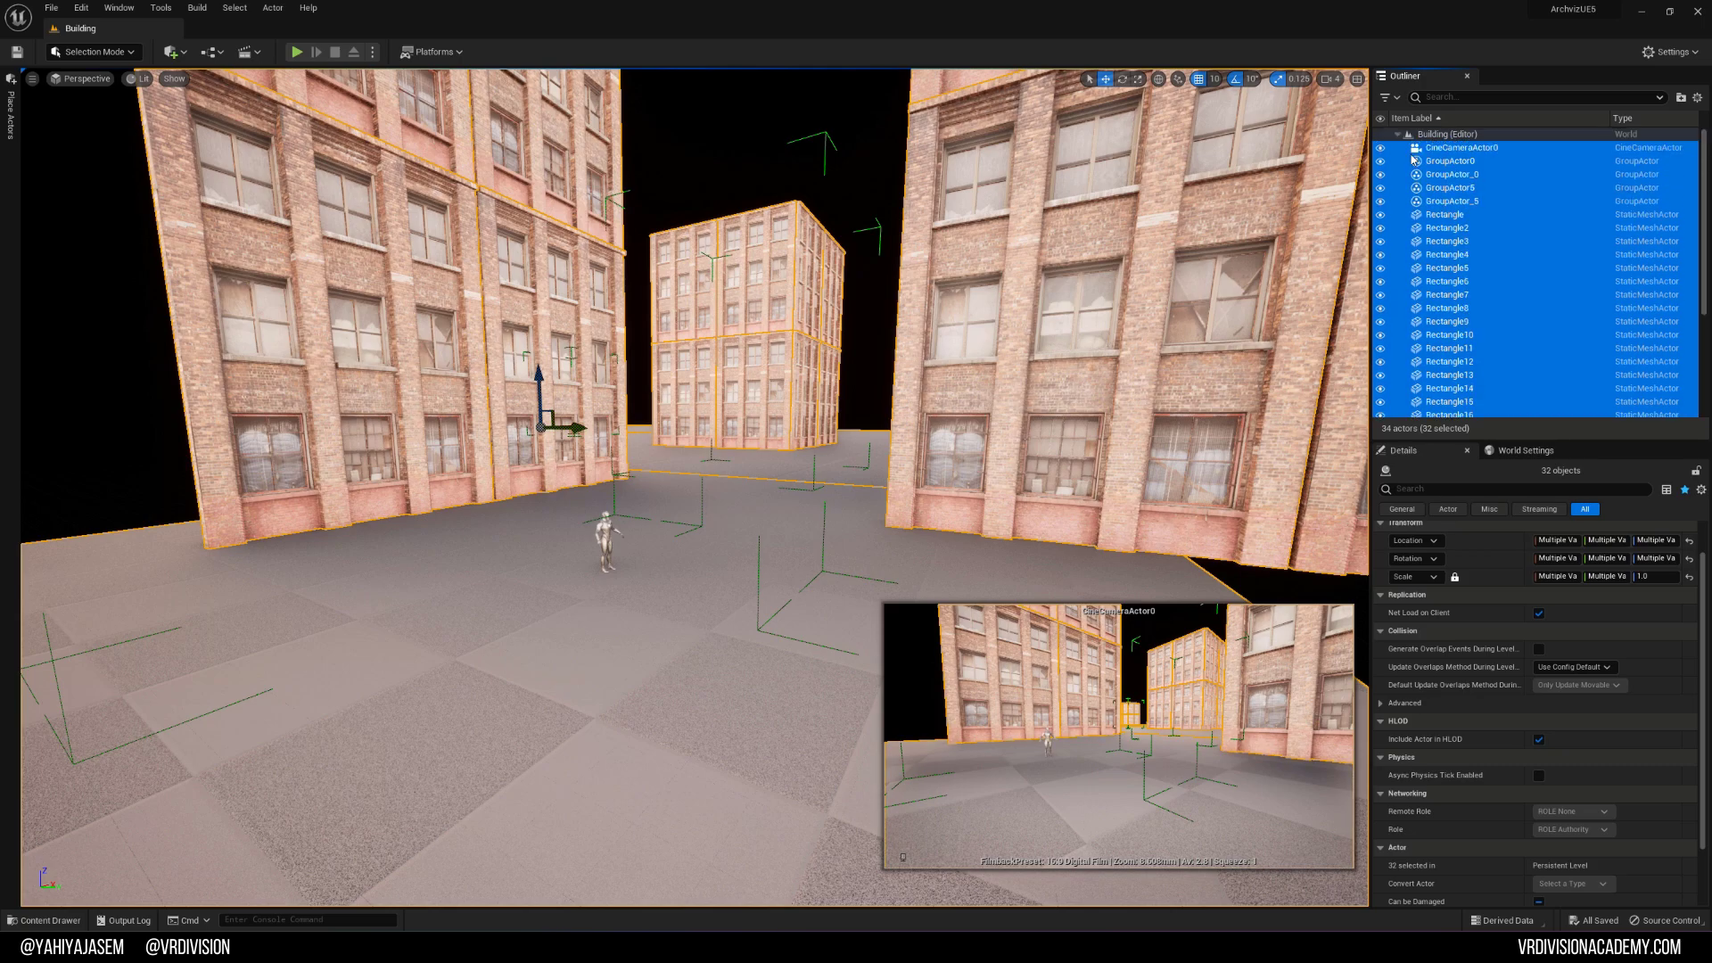
left_click(861, 291)
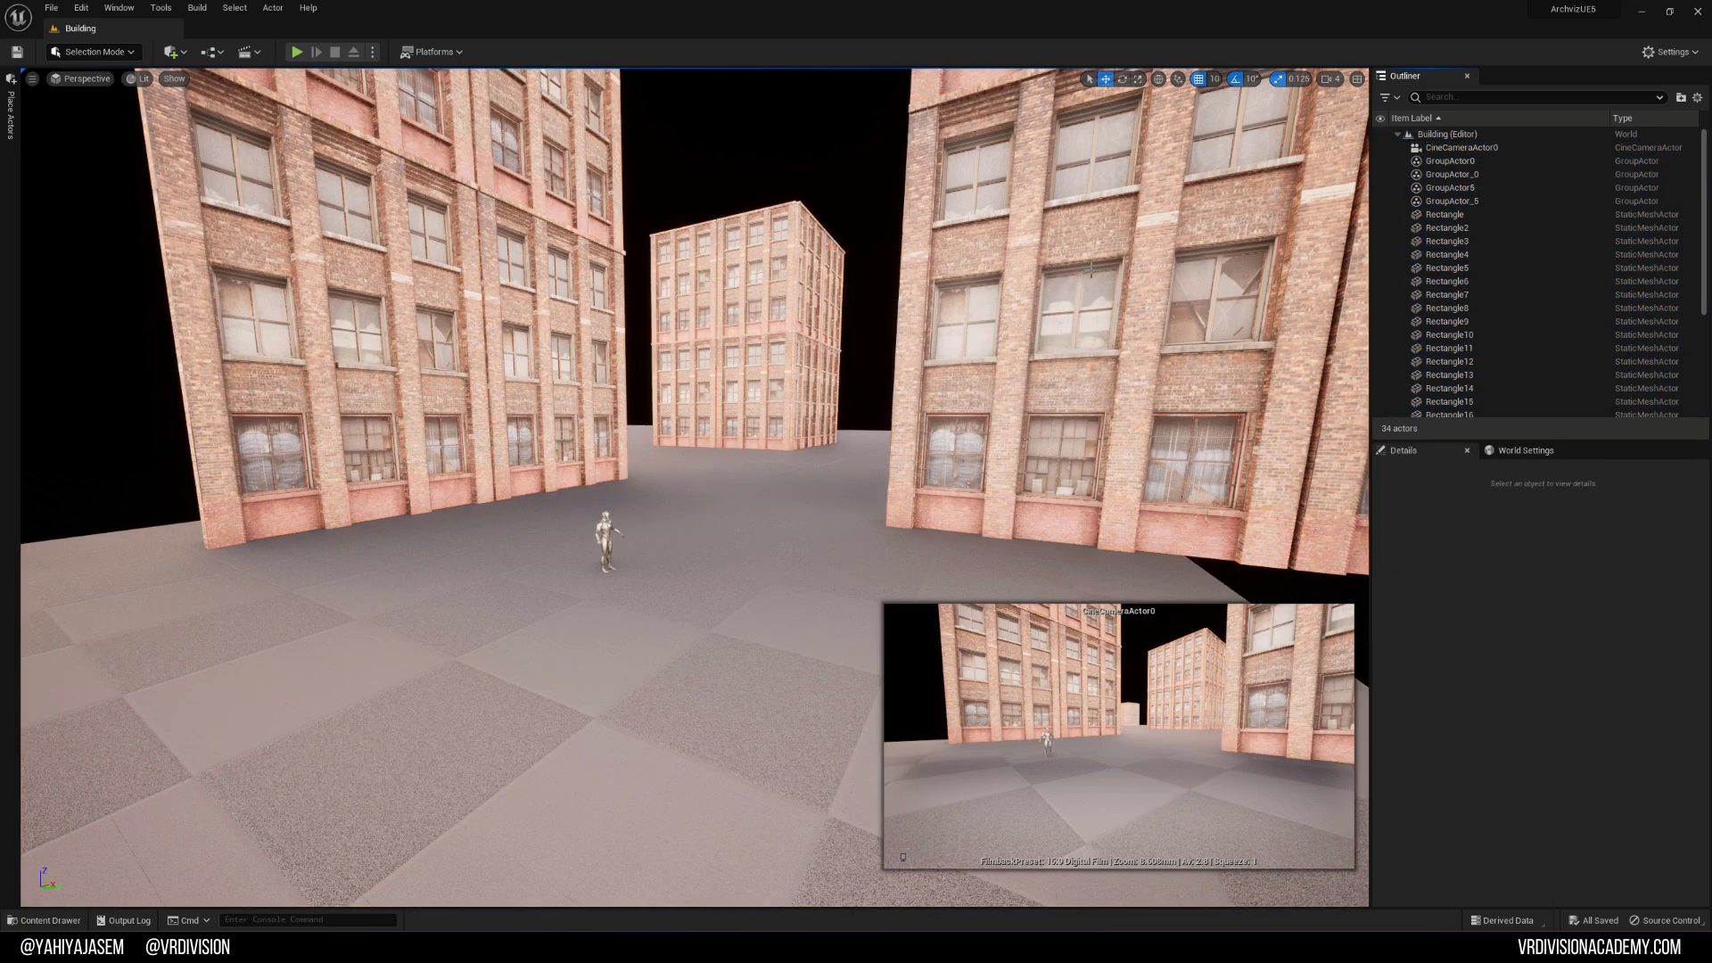
left_click(1418, 149)
scroll(1456, 260, "down", 5)
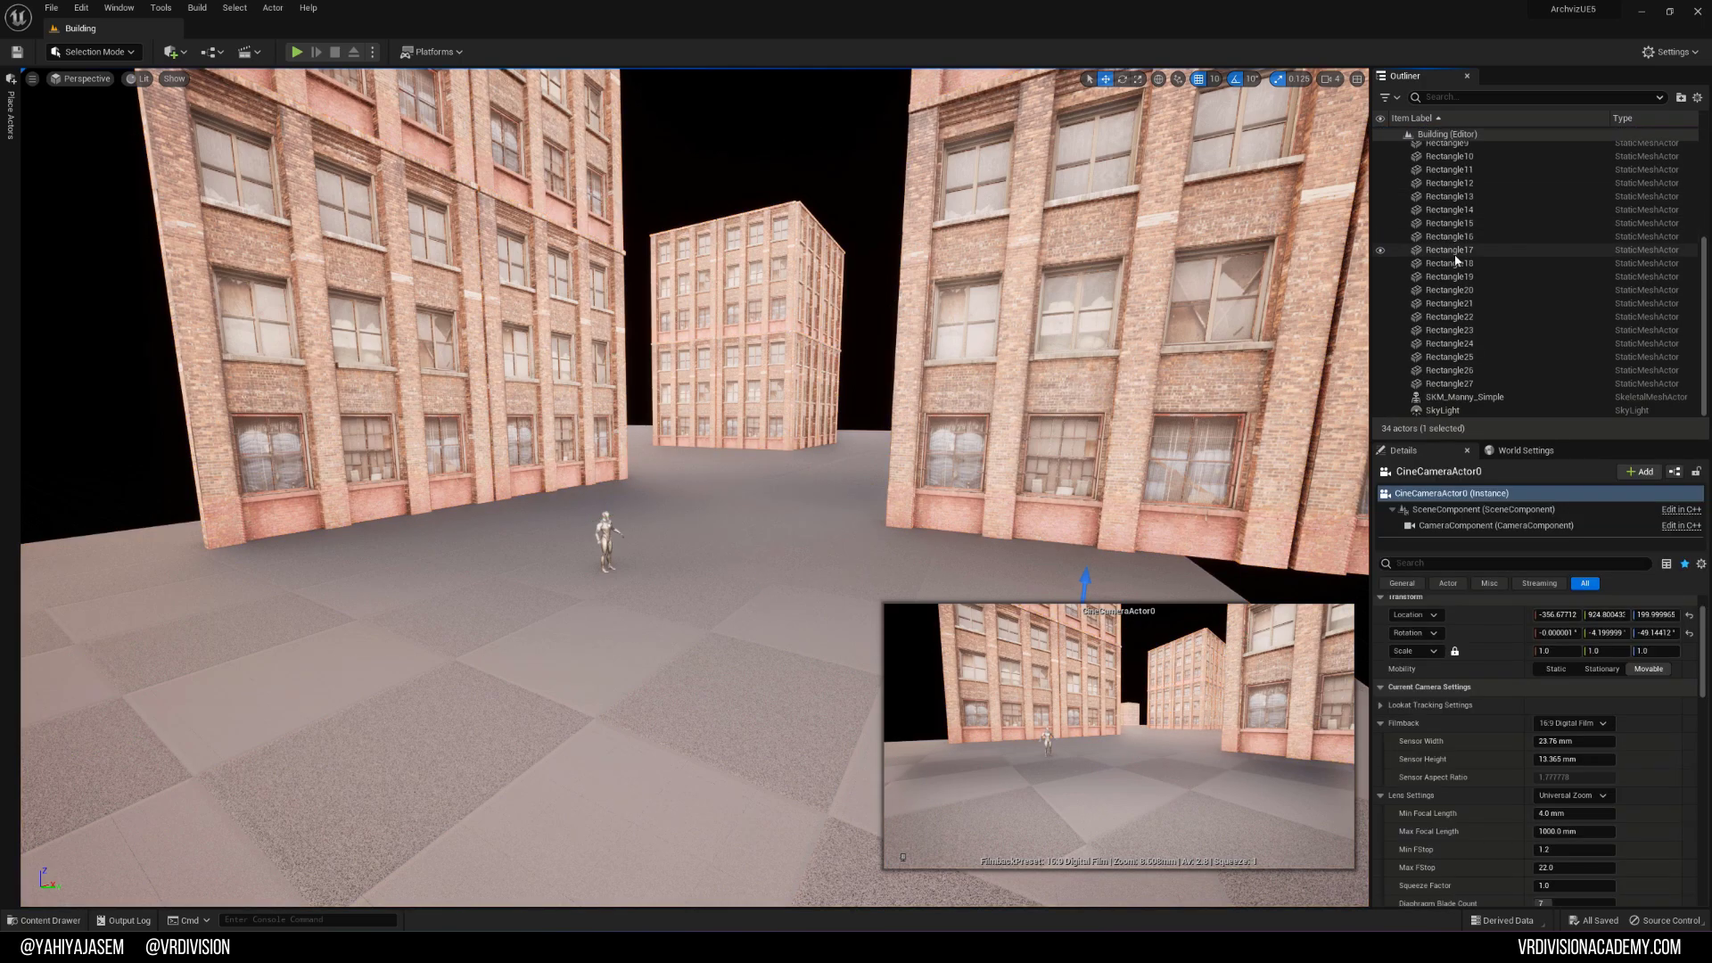
left_click(1442, 410)
key("Delete")
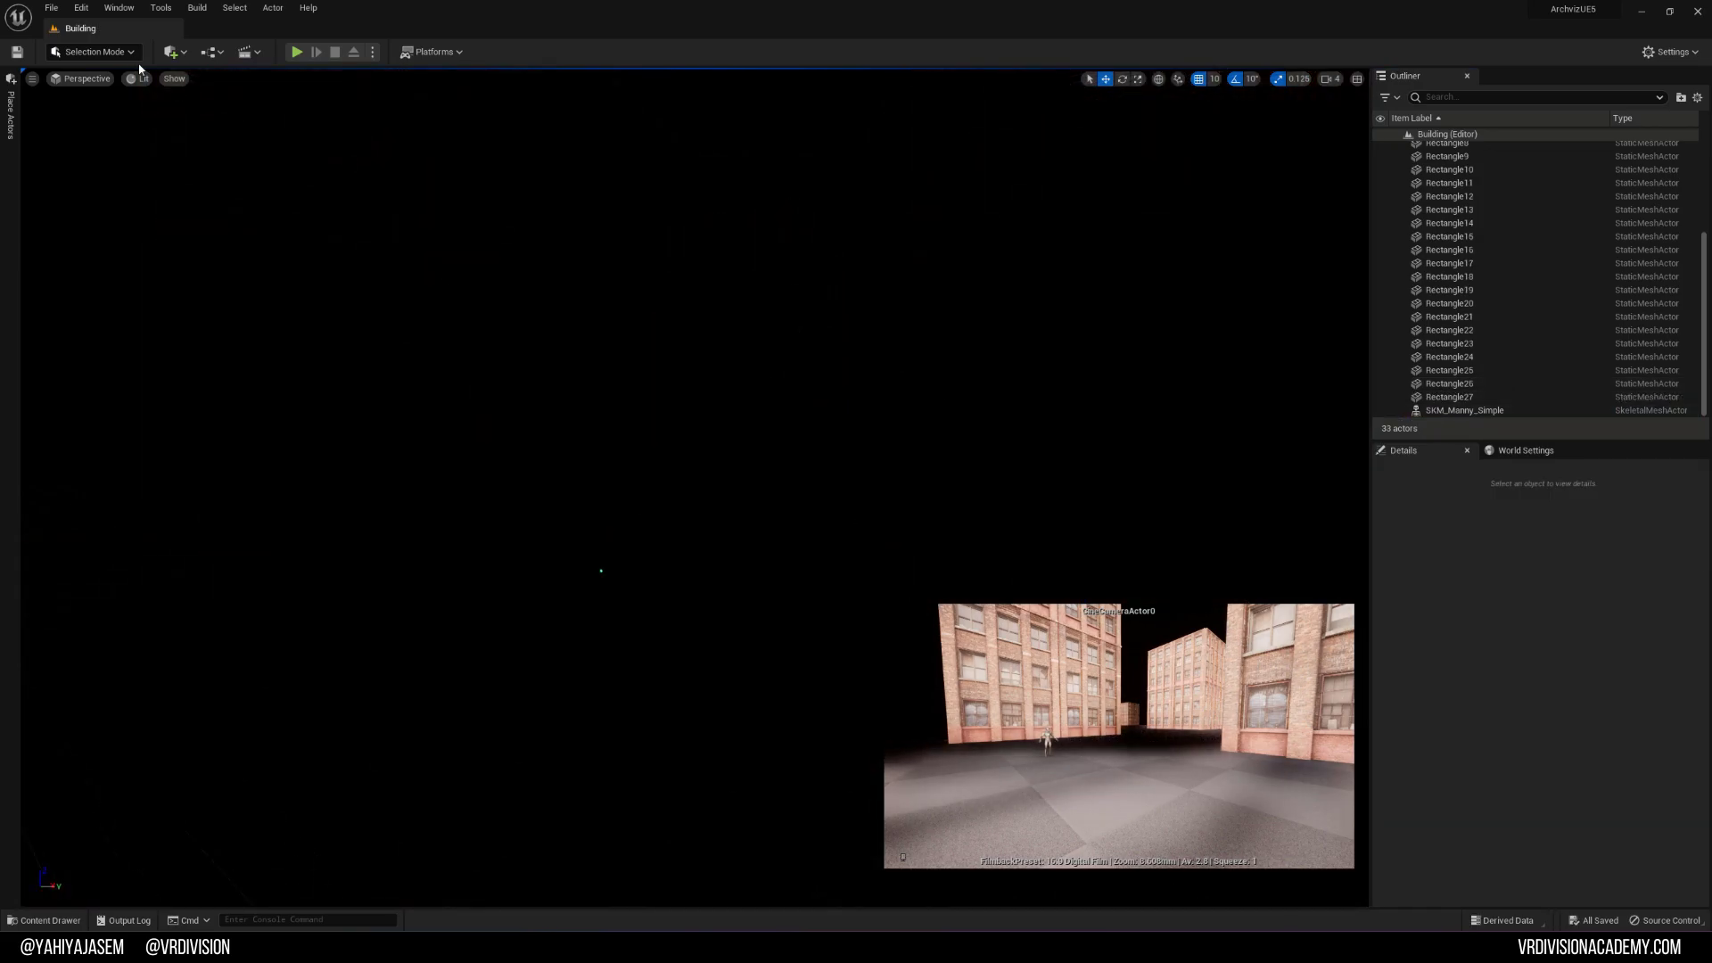
Step: Create a sky light, atmospheric light, sky atmosphere, volumetric cloud and height fog with the Env. Light Mixer, and close the mixer
left_click(136, 9)
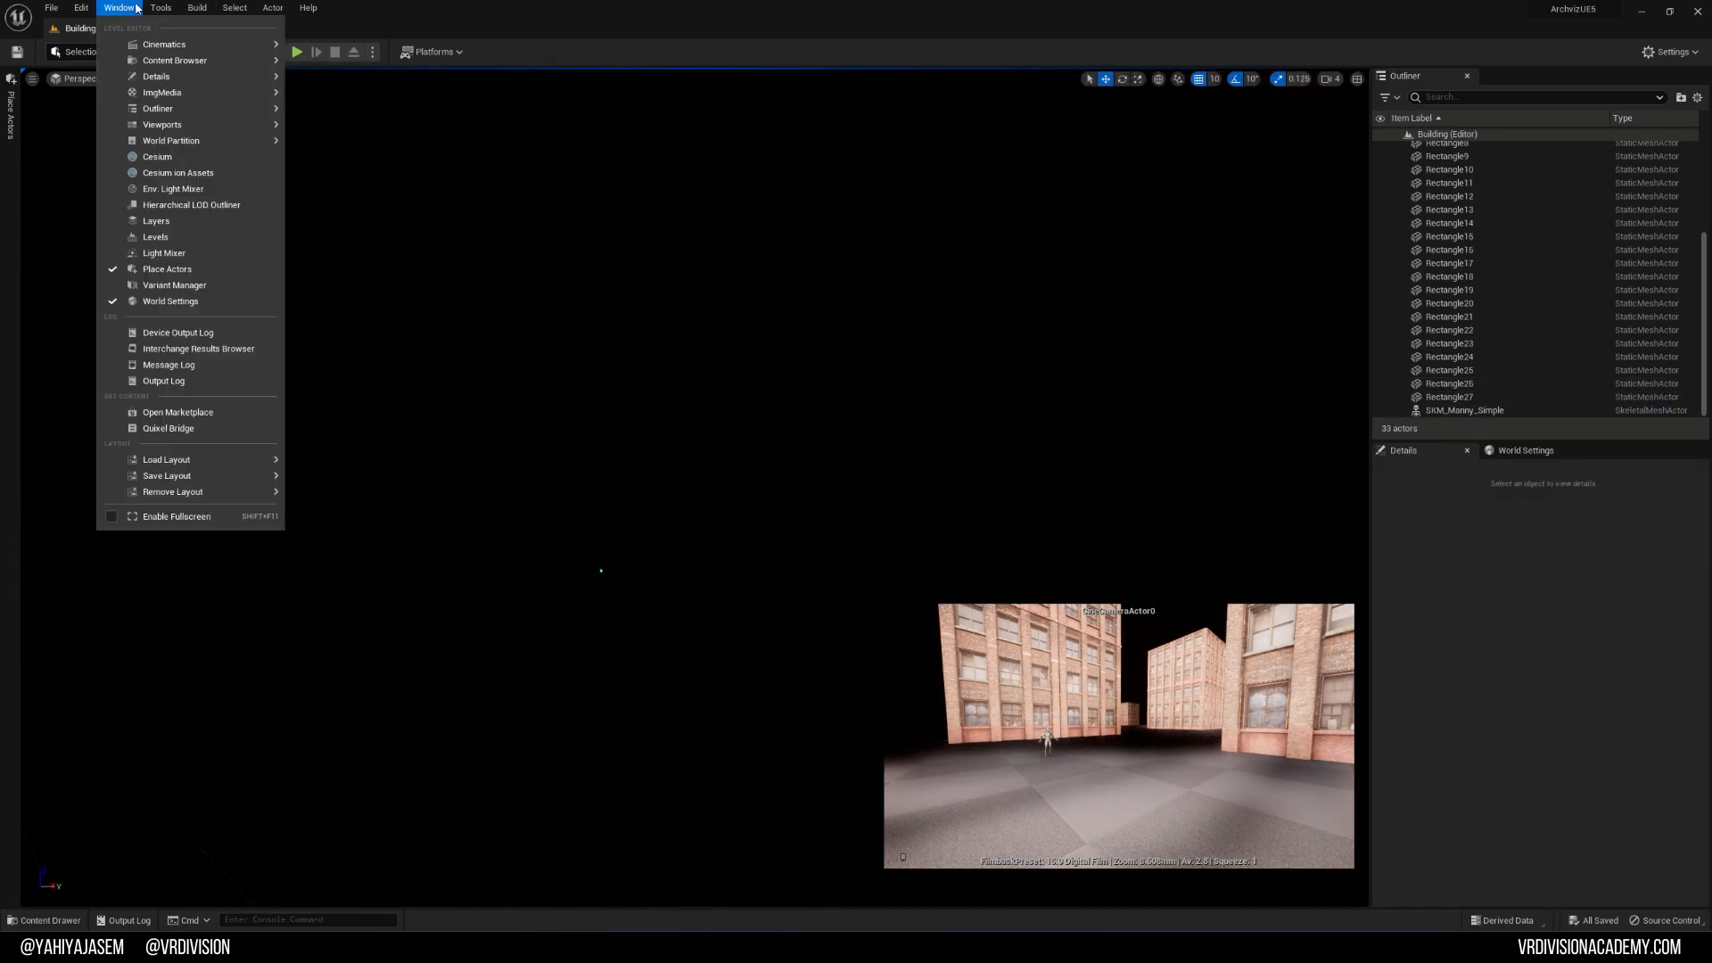
left_click(169, 190)
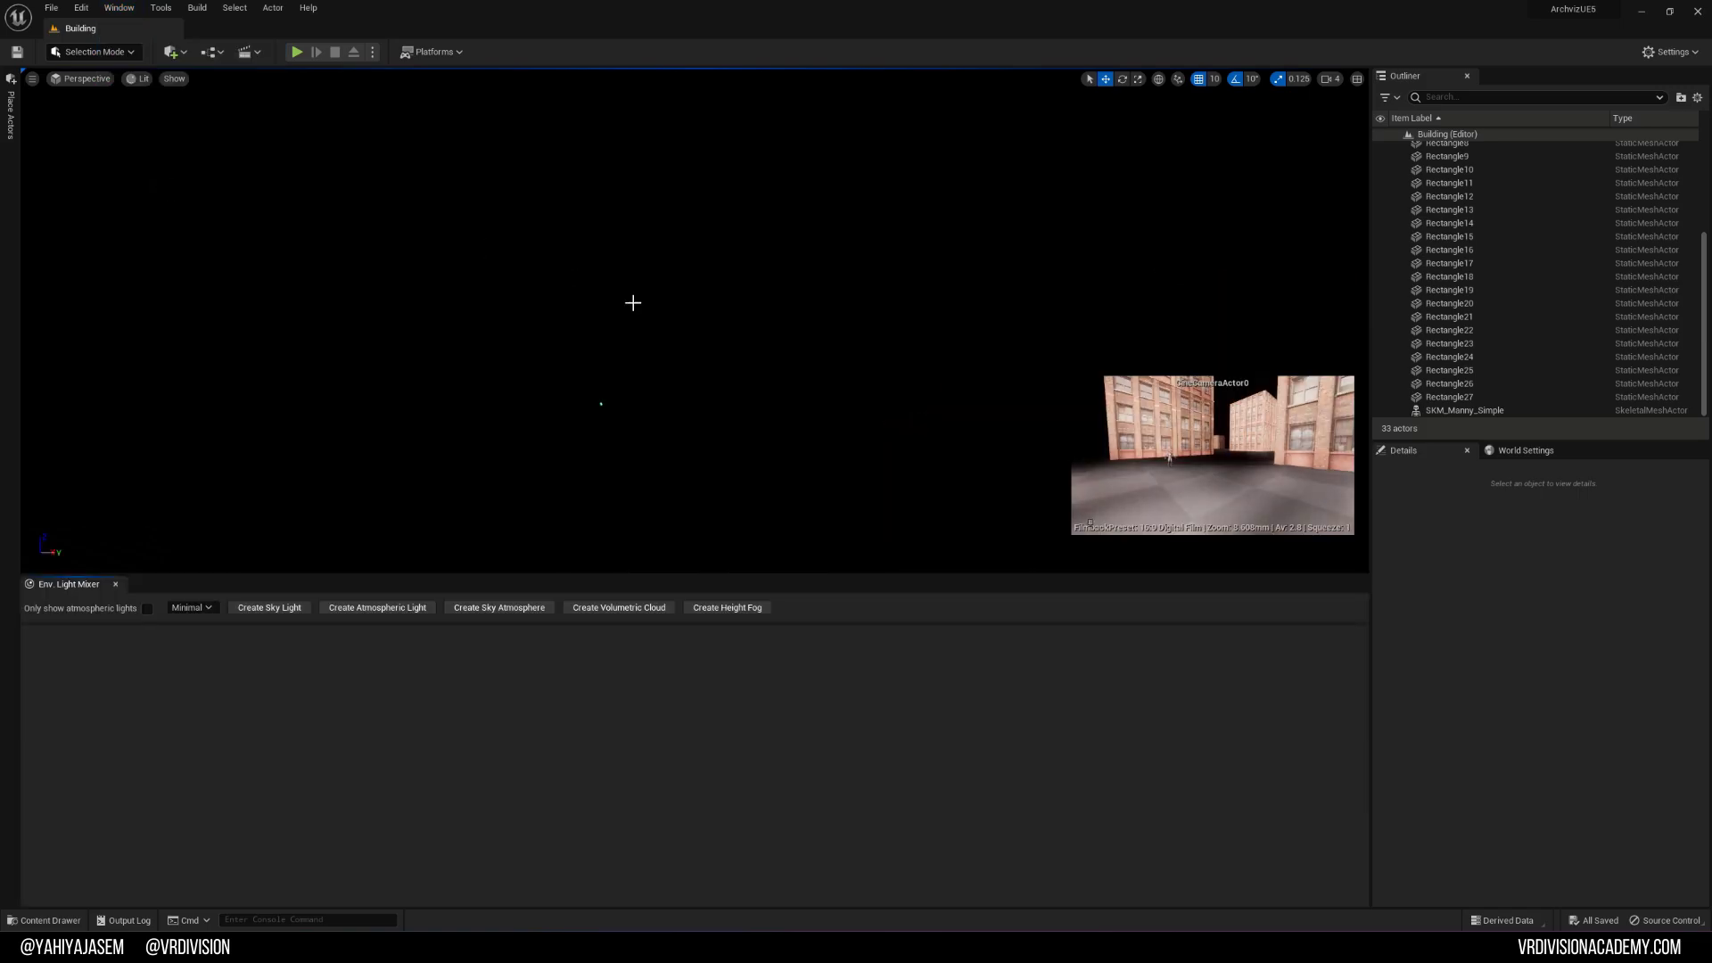
left_click(253, 610)
left_click(287, 608)
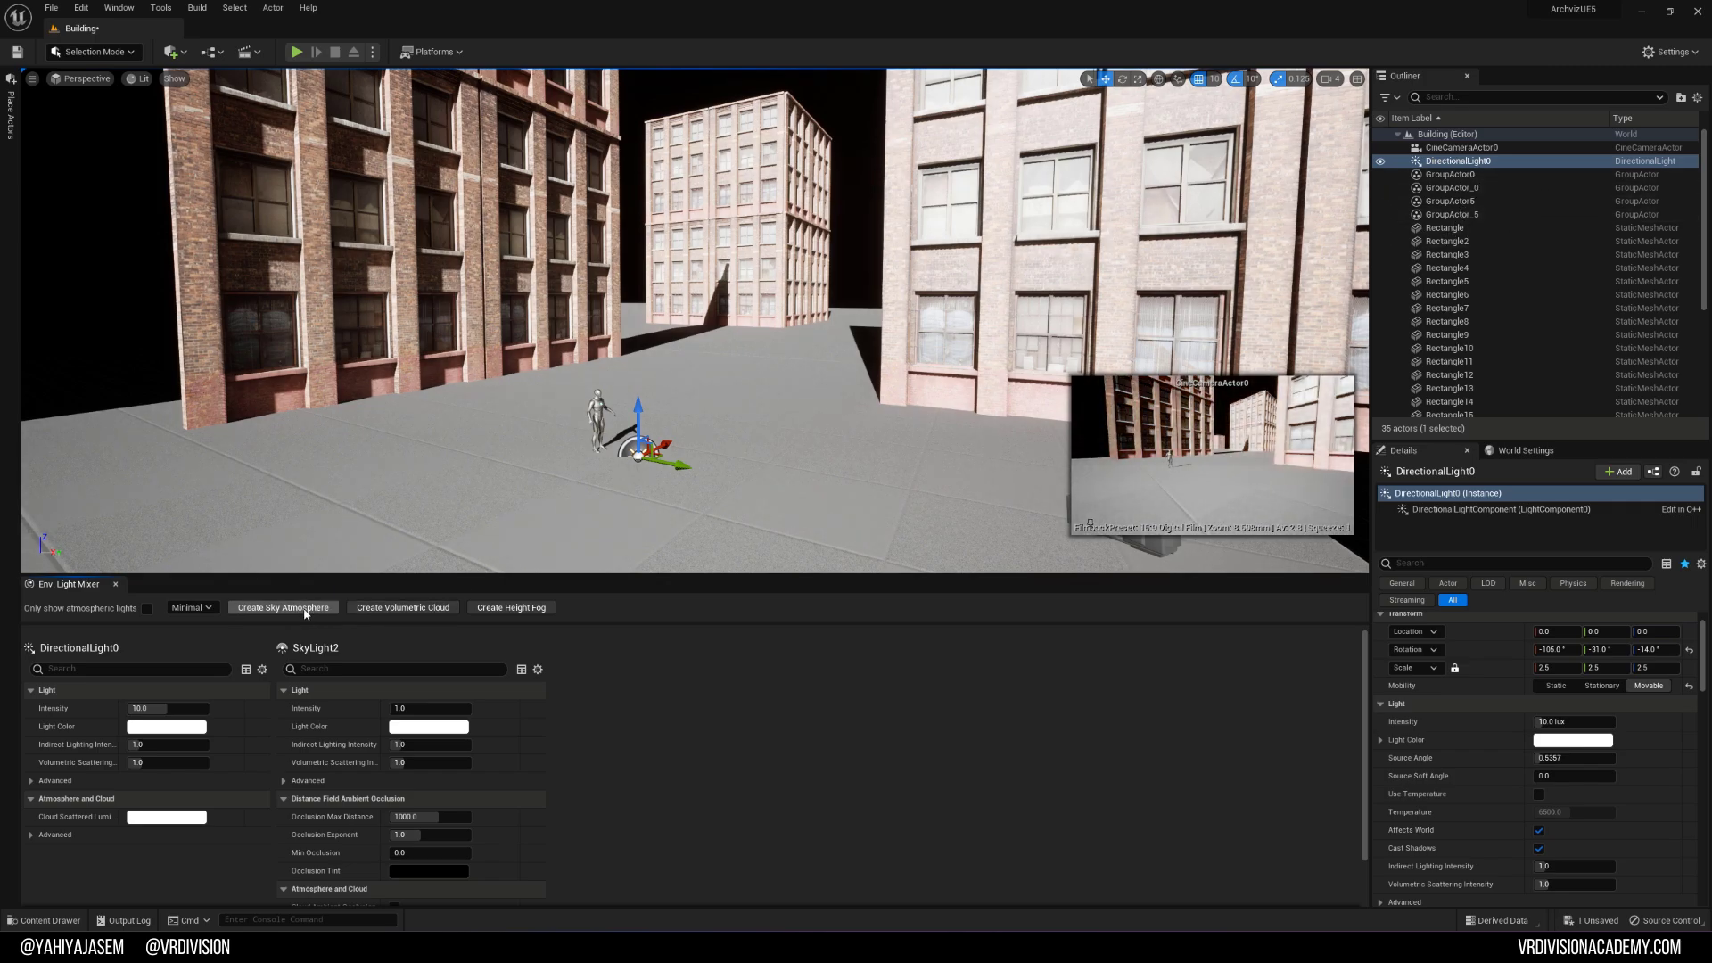
left_click(251, 610)
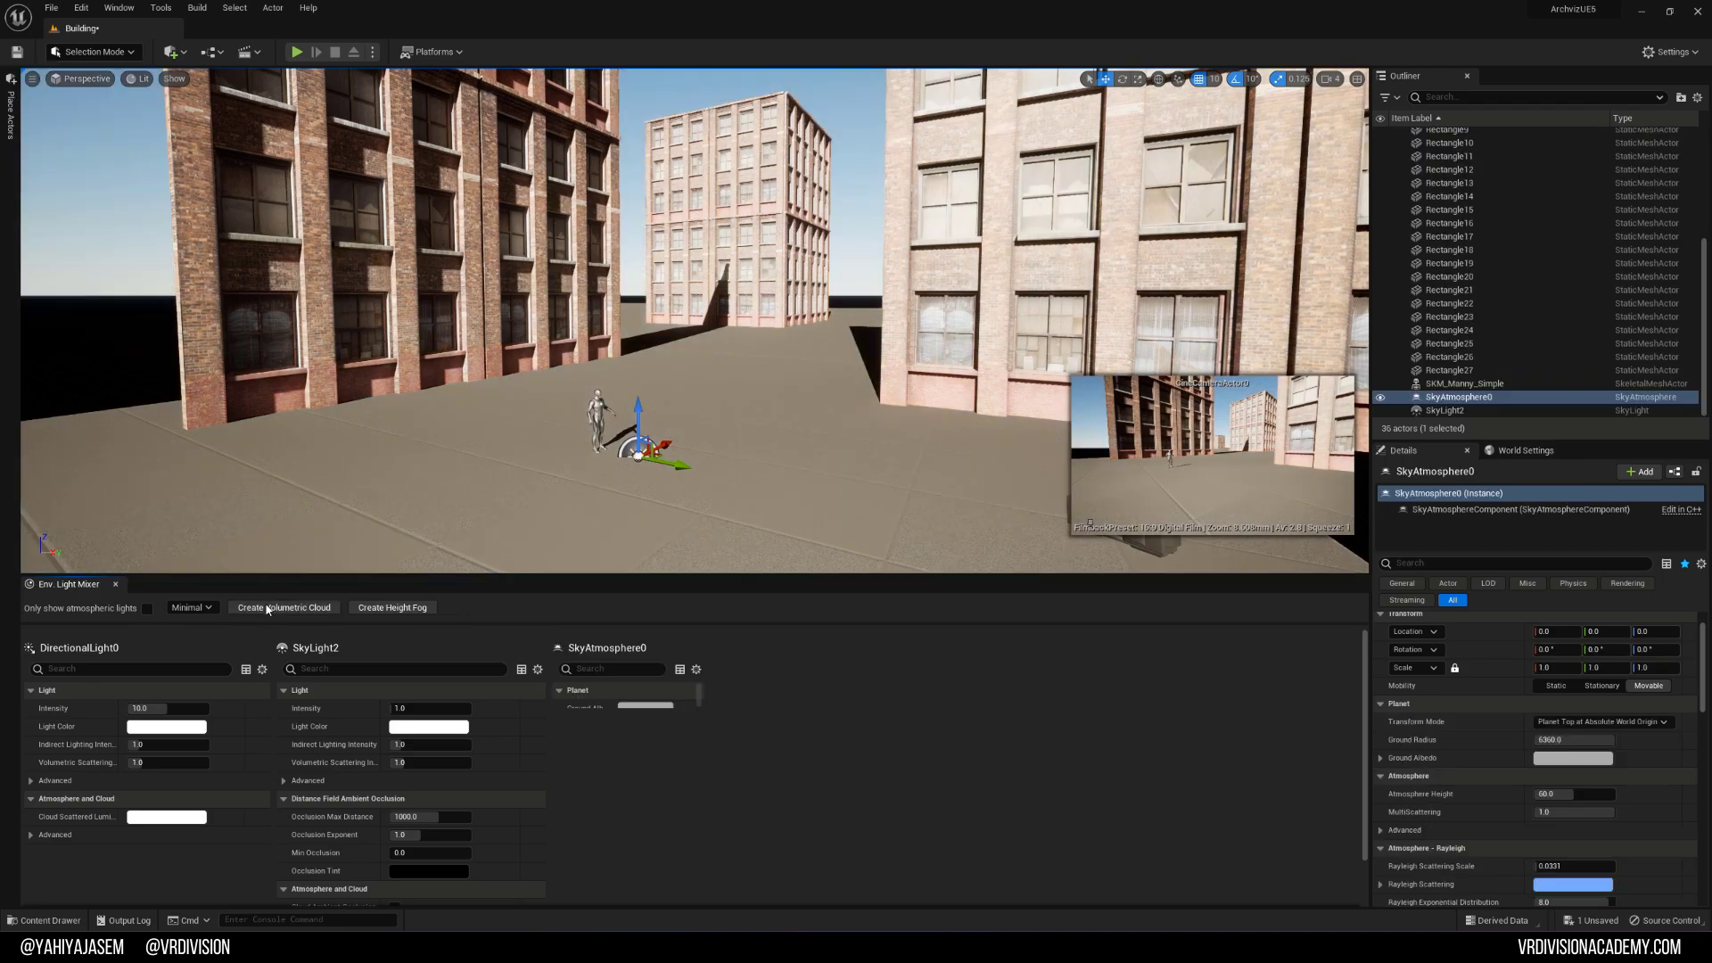
left_click(303, 608)
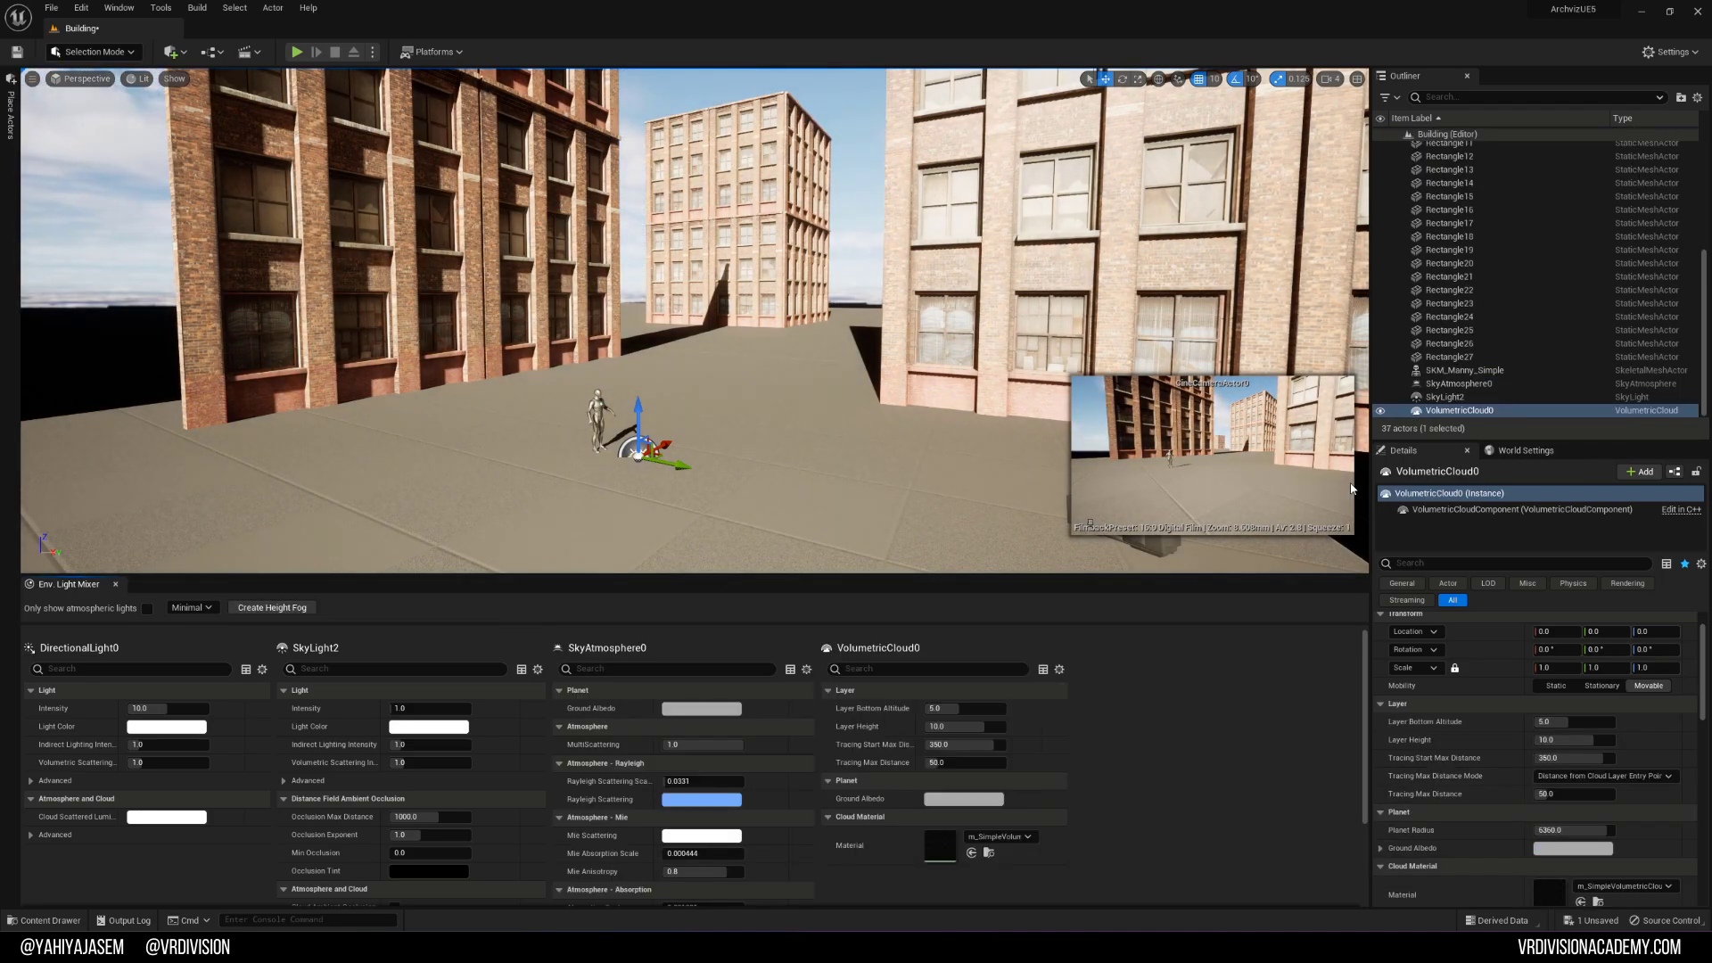
left_click(270, 609)
left_click(115, 584)
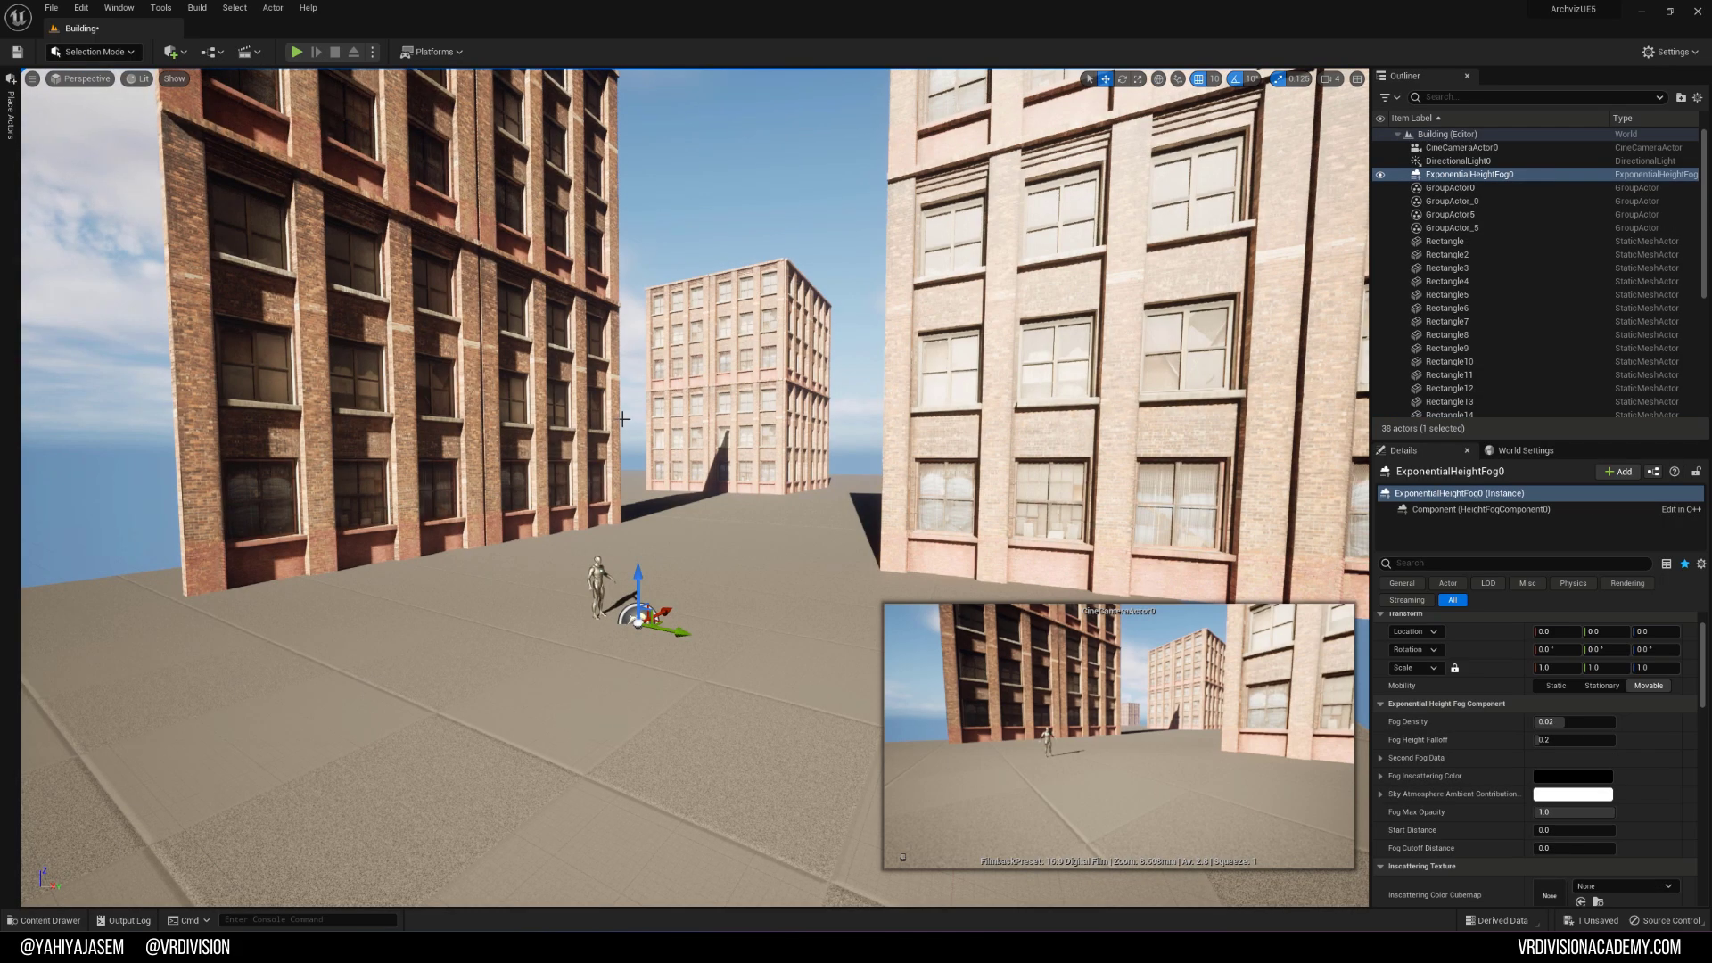
Step: Pilot CineCameraActor0 and move it through the street to try framings of the mannequin and buildings
left_click(113, 92)
left_click(56, 81)
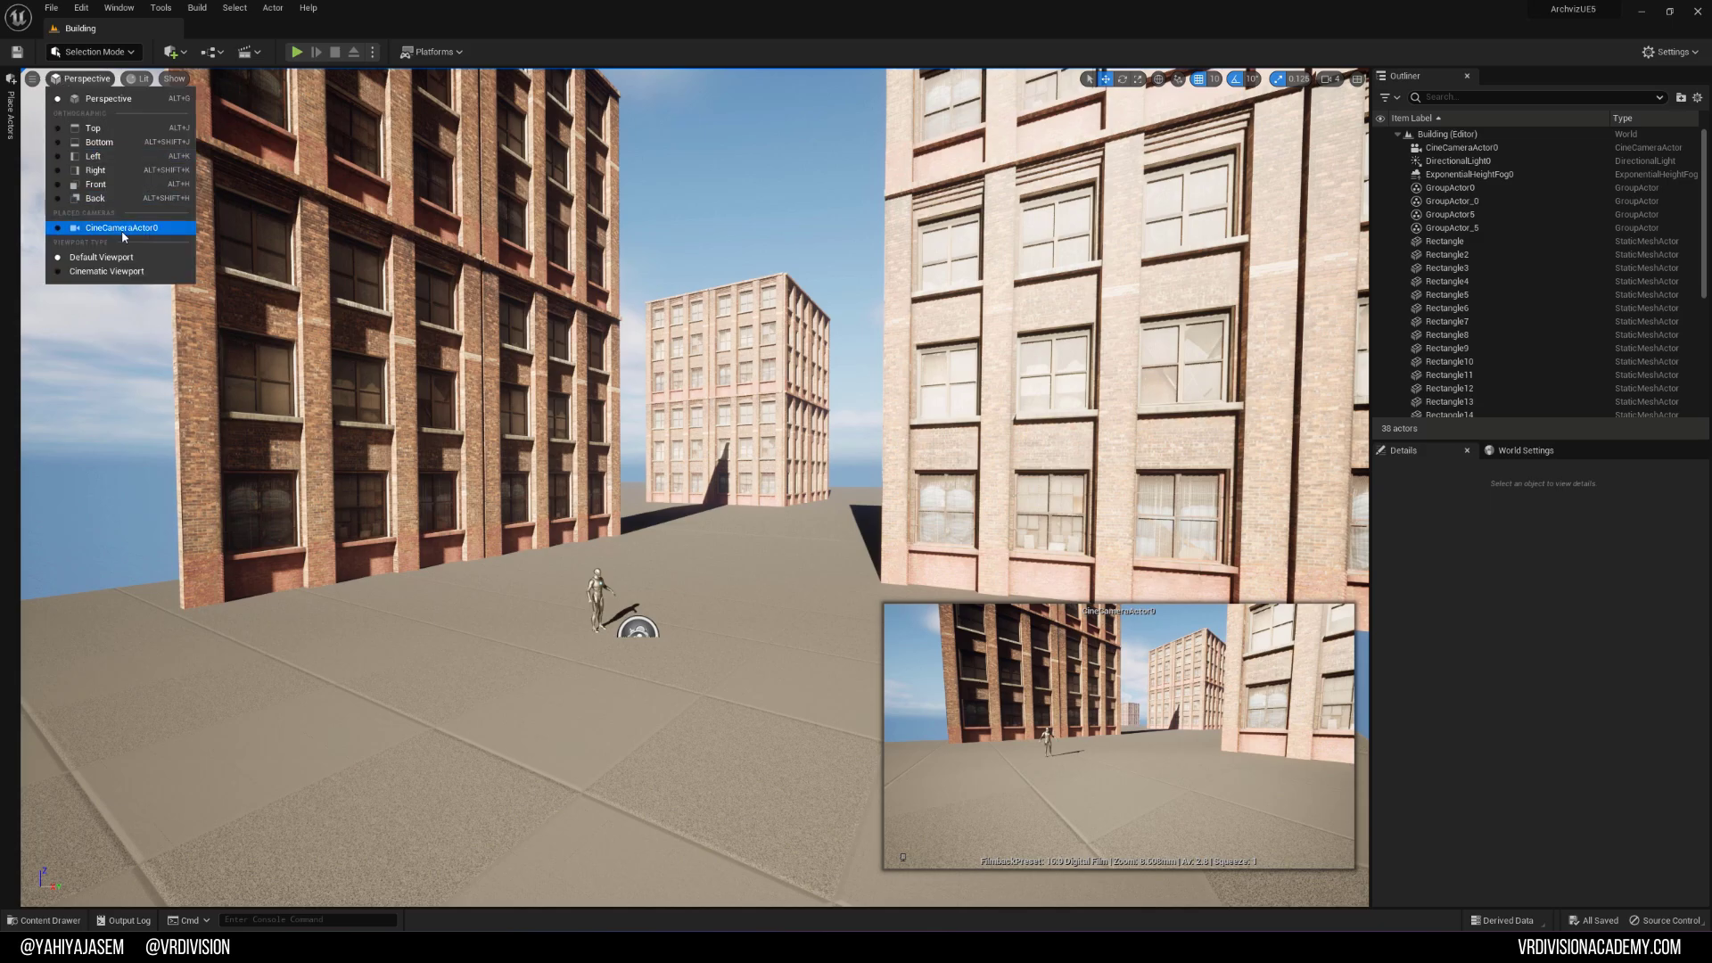
left_click(80, 228)
key("w")
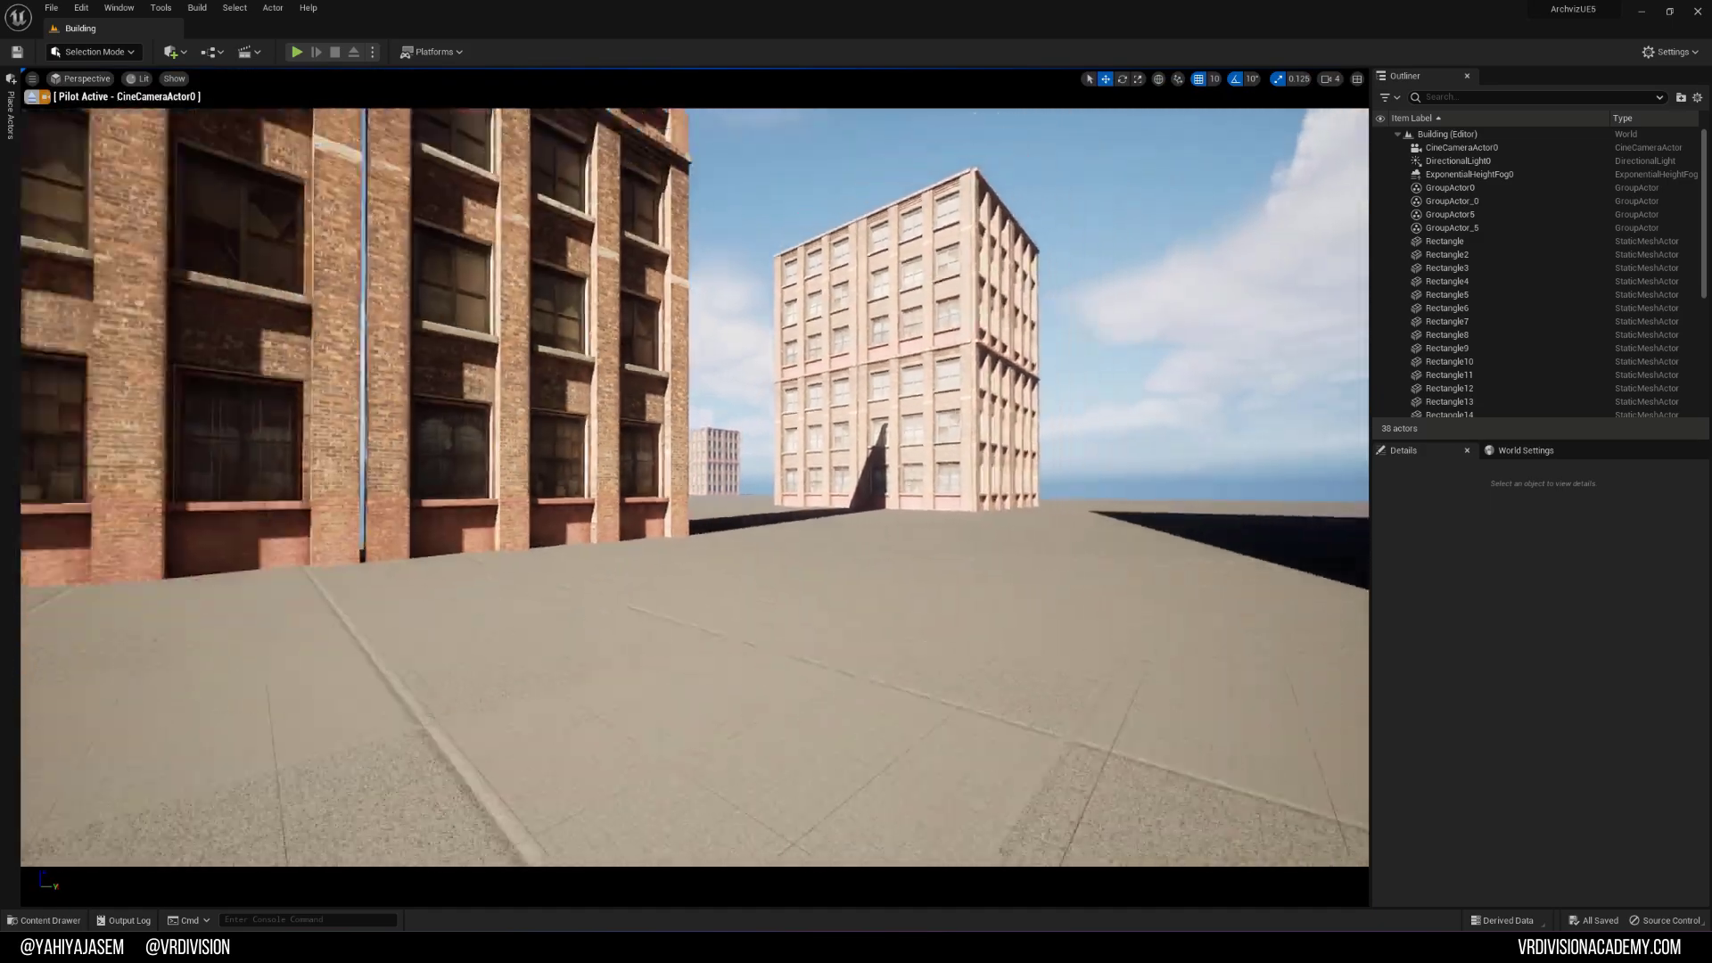
key("s")
key("w")
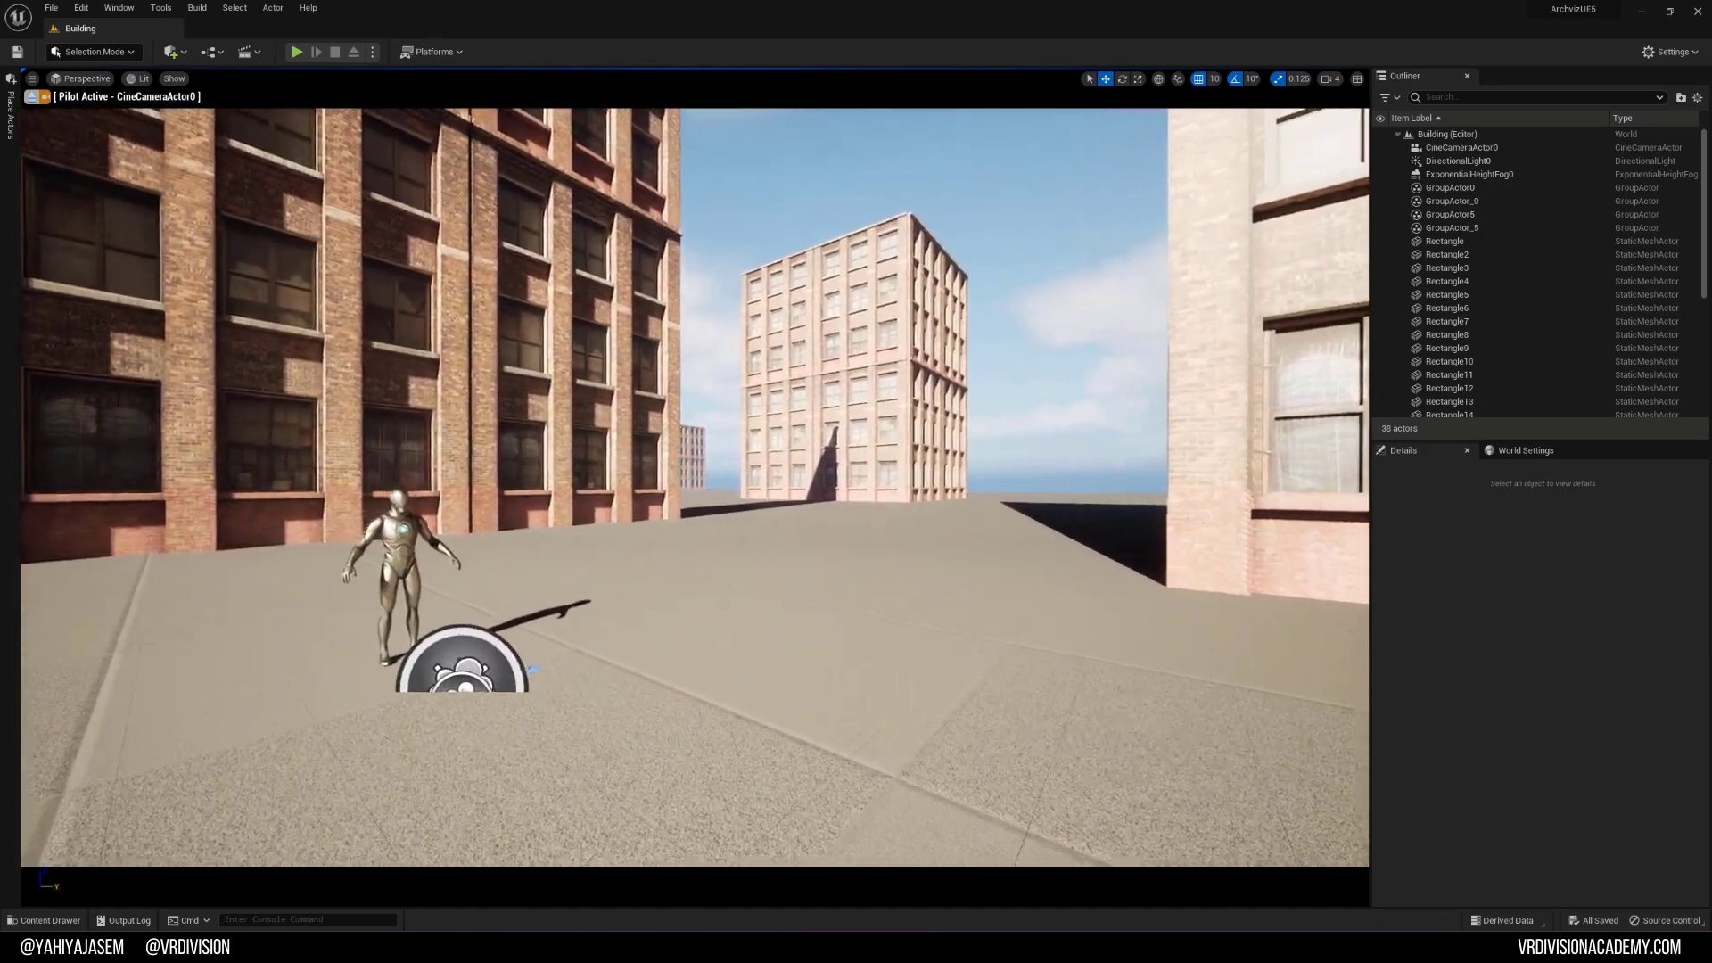
key("w")
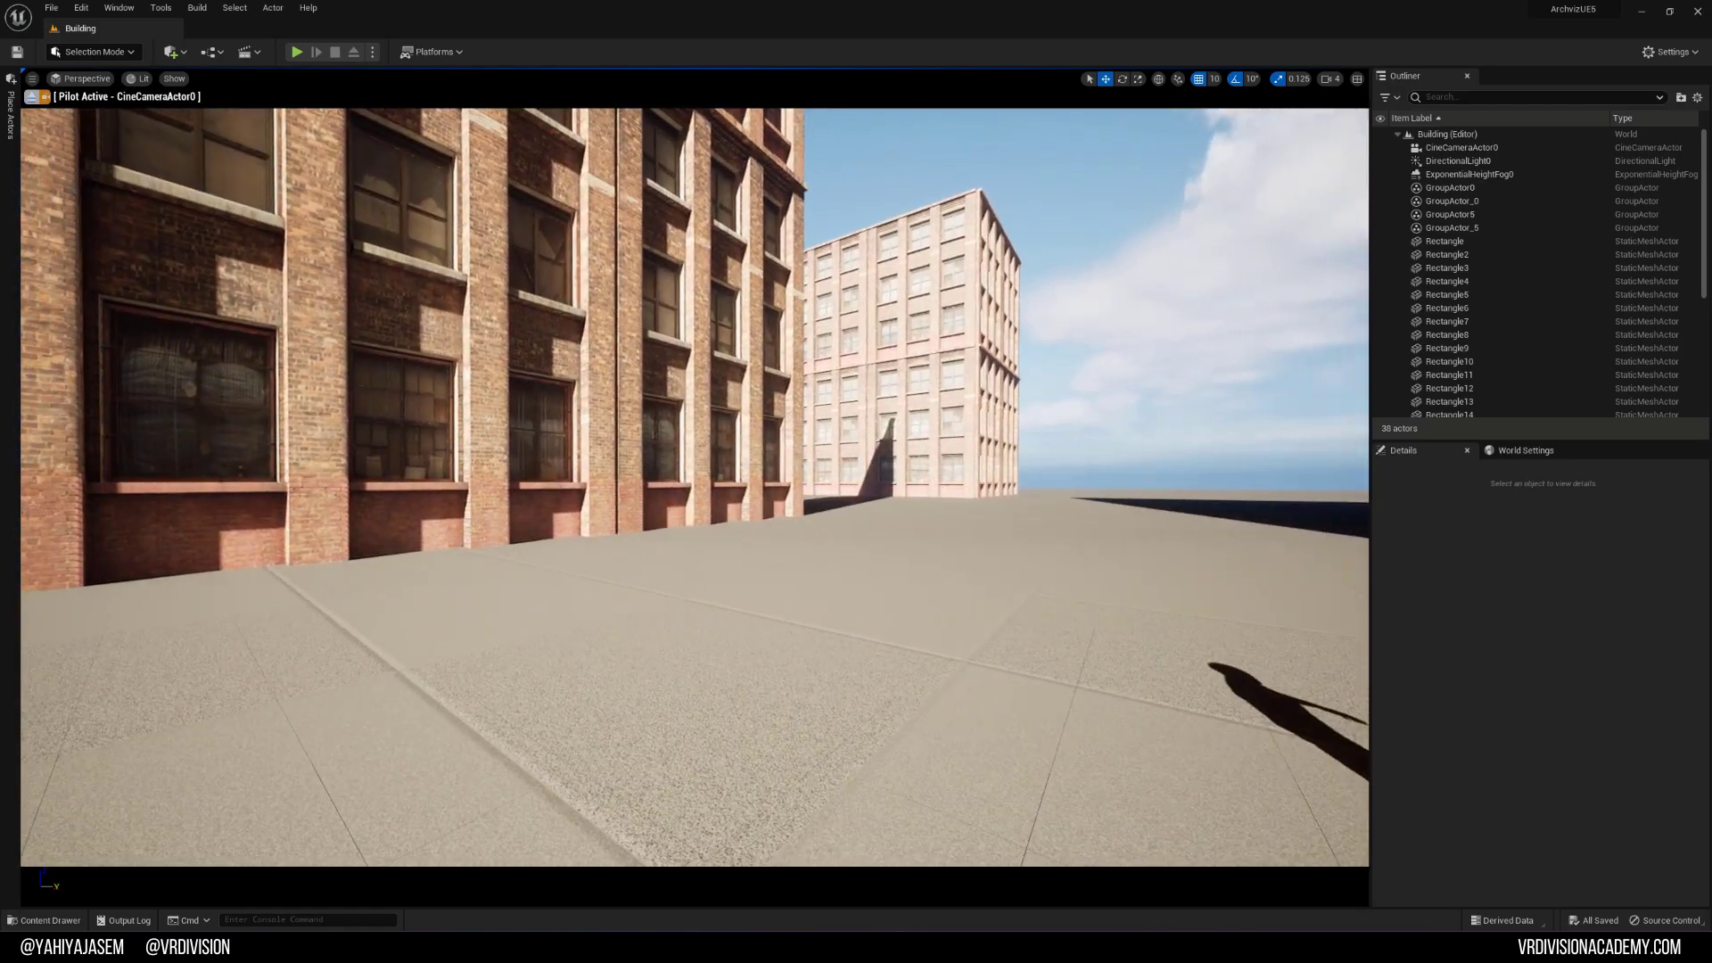
key("s")
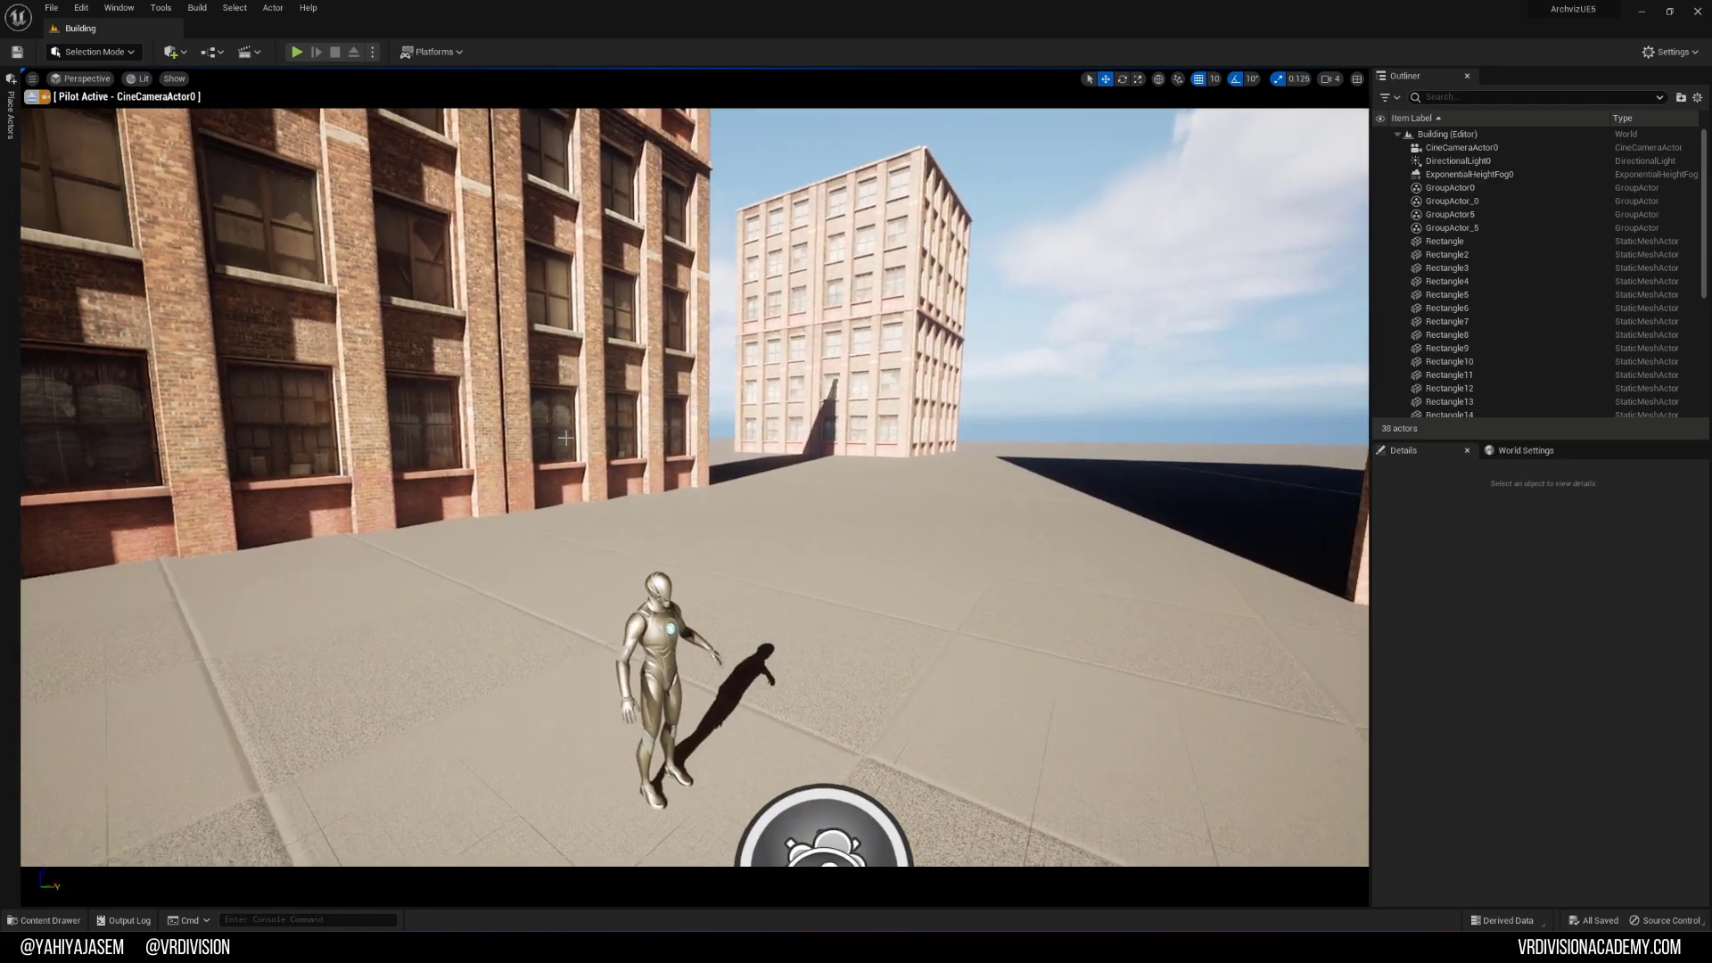
Step: Move the mannequin farther into the street to X 760, Y -780, with the camera following at a low angle
left_click(669, 700)
left_click_drag(682, 781, 684, 714, "shift")
right_click_drag(684, 713, 684, 668)
key("q")
key("s")
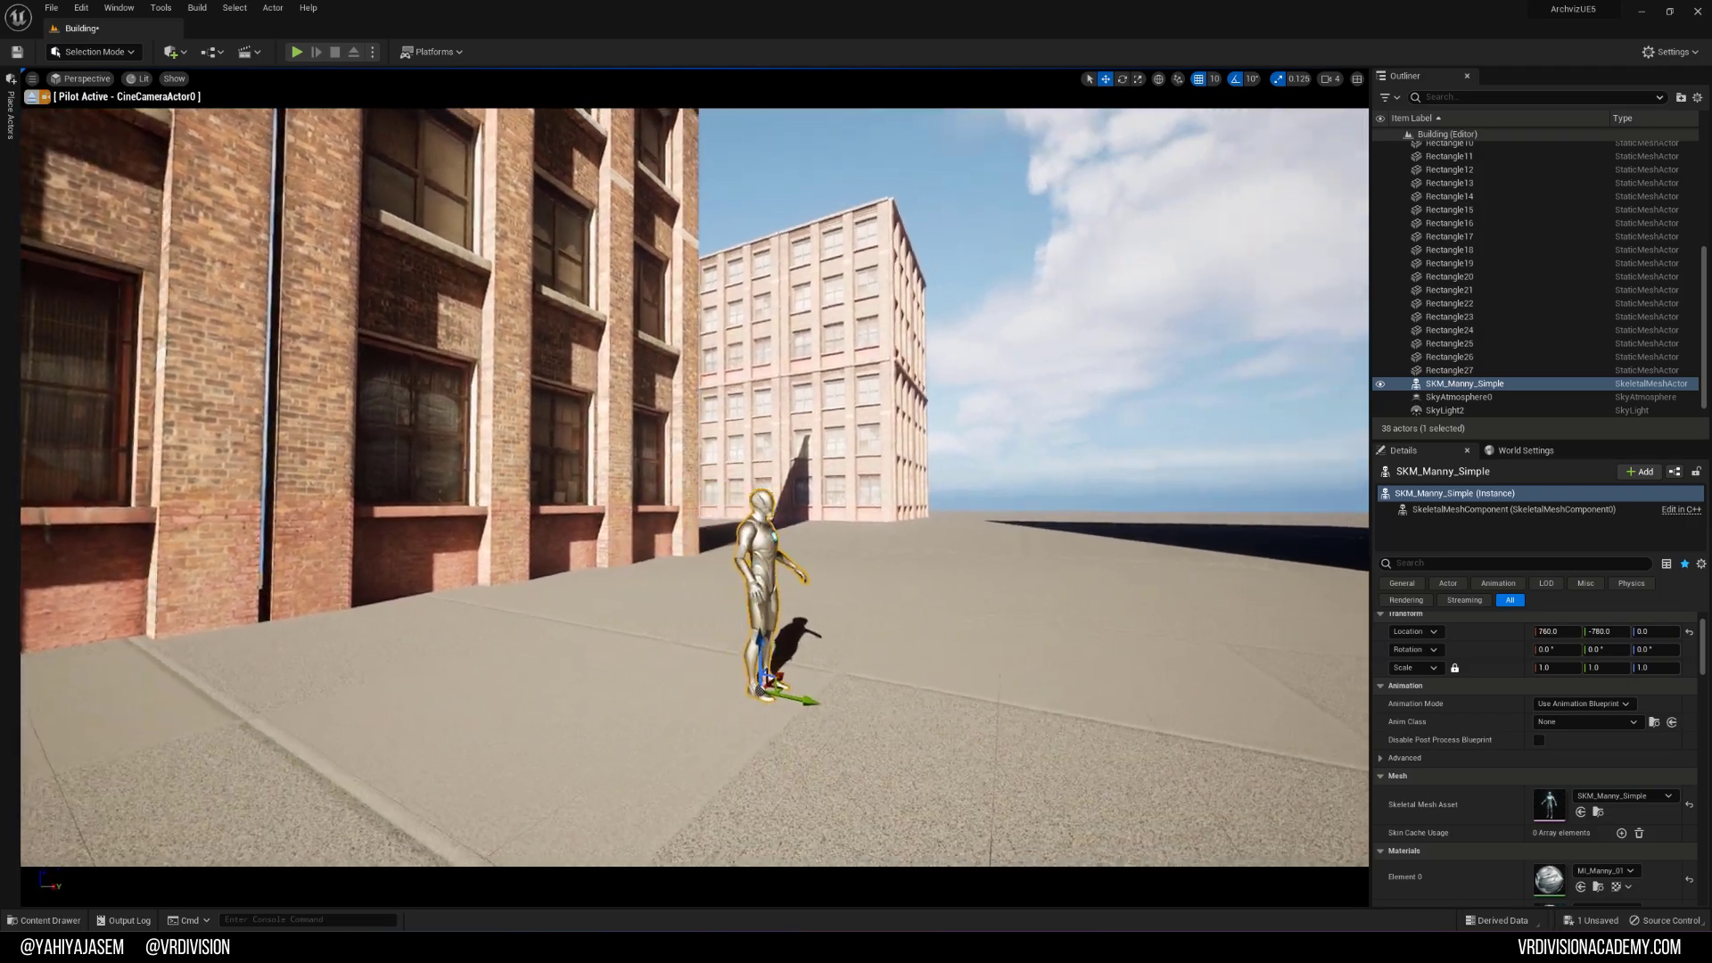
Step: Pull the piloted camera back in game view to frame the mannequin between the facades, and stop piloting
key("s")
key("q")
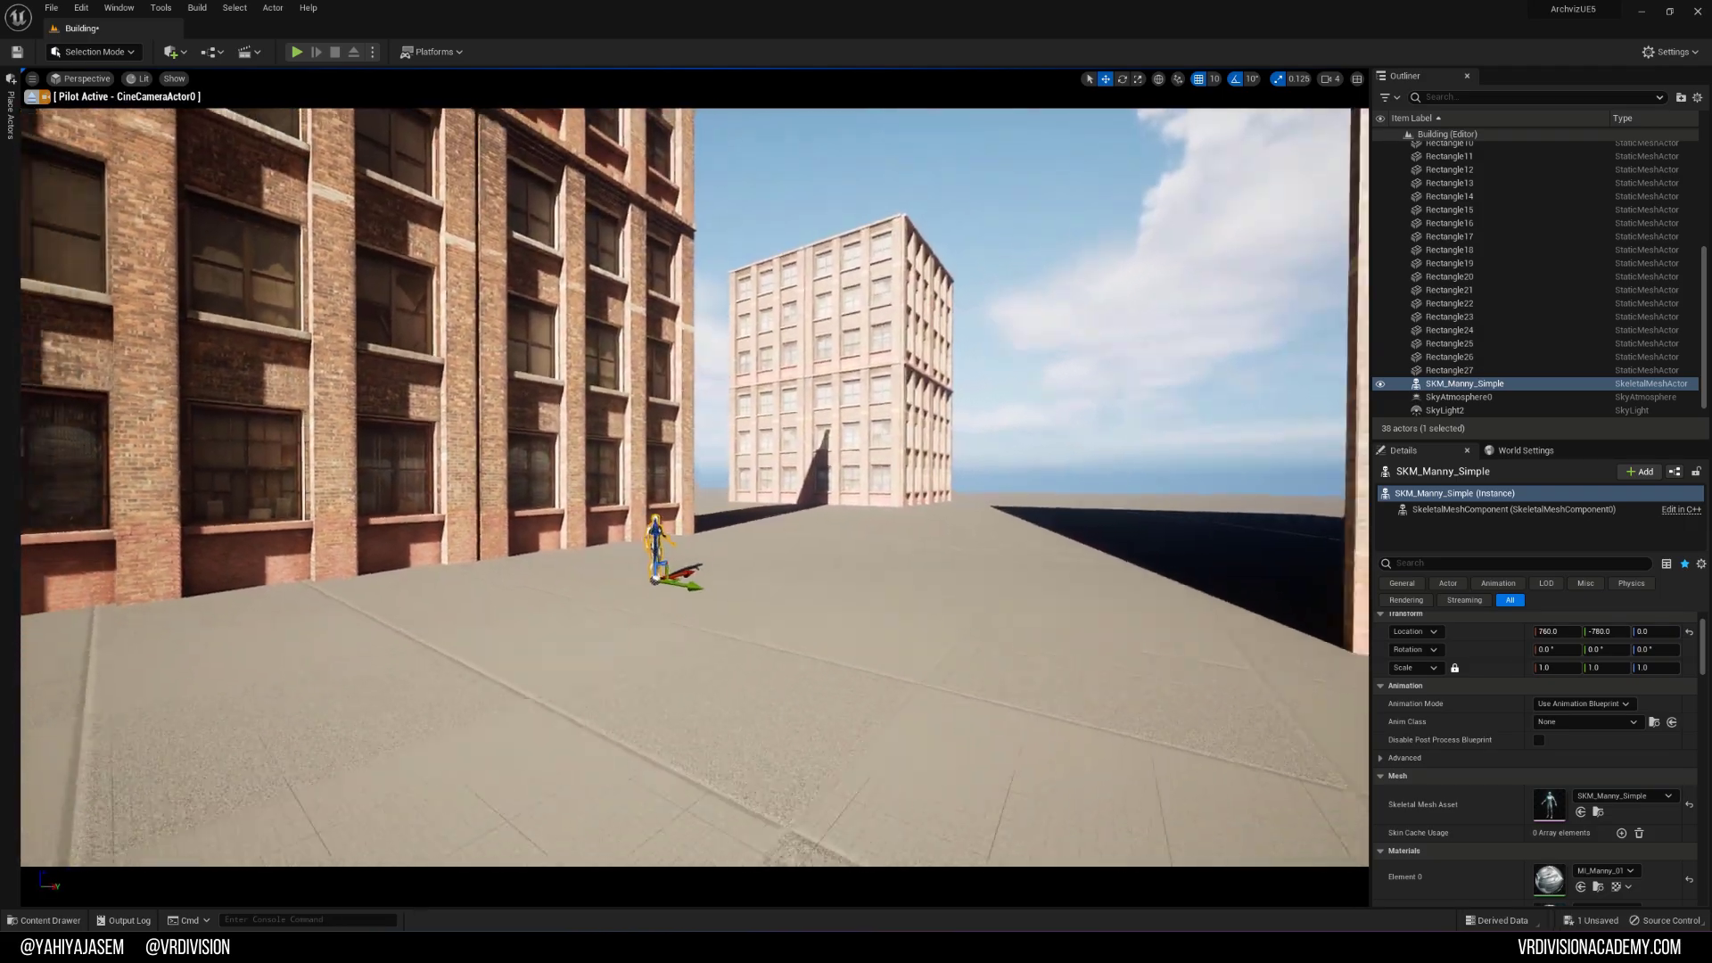
key("g")
key("d")
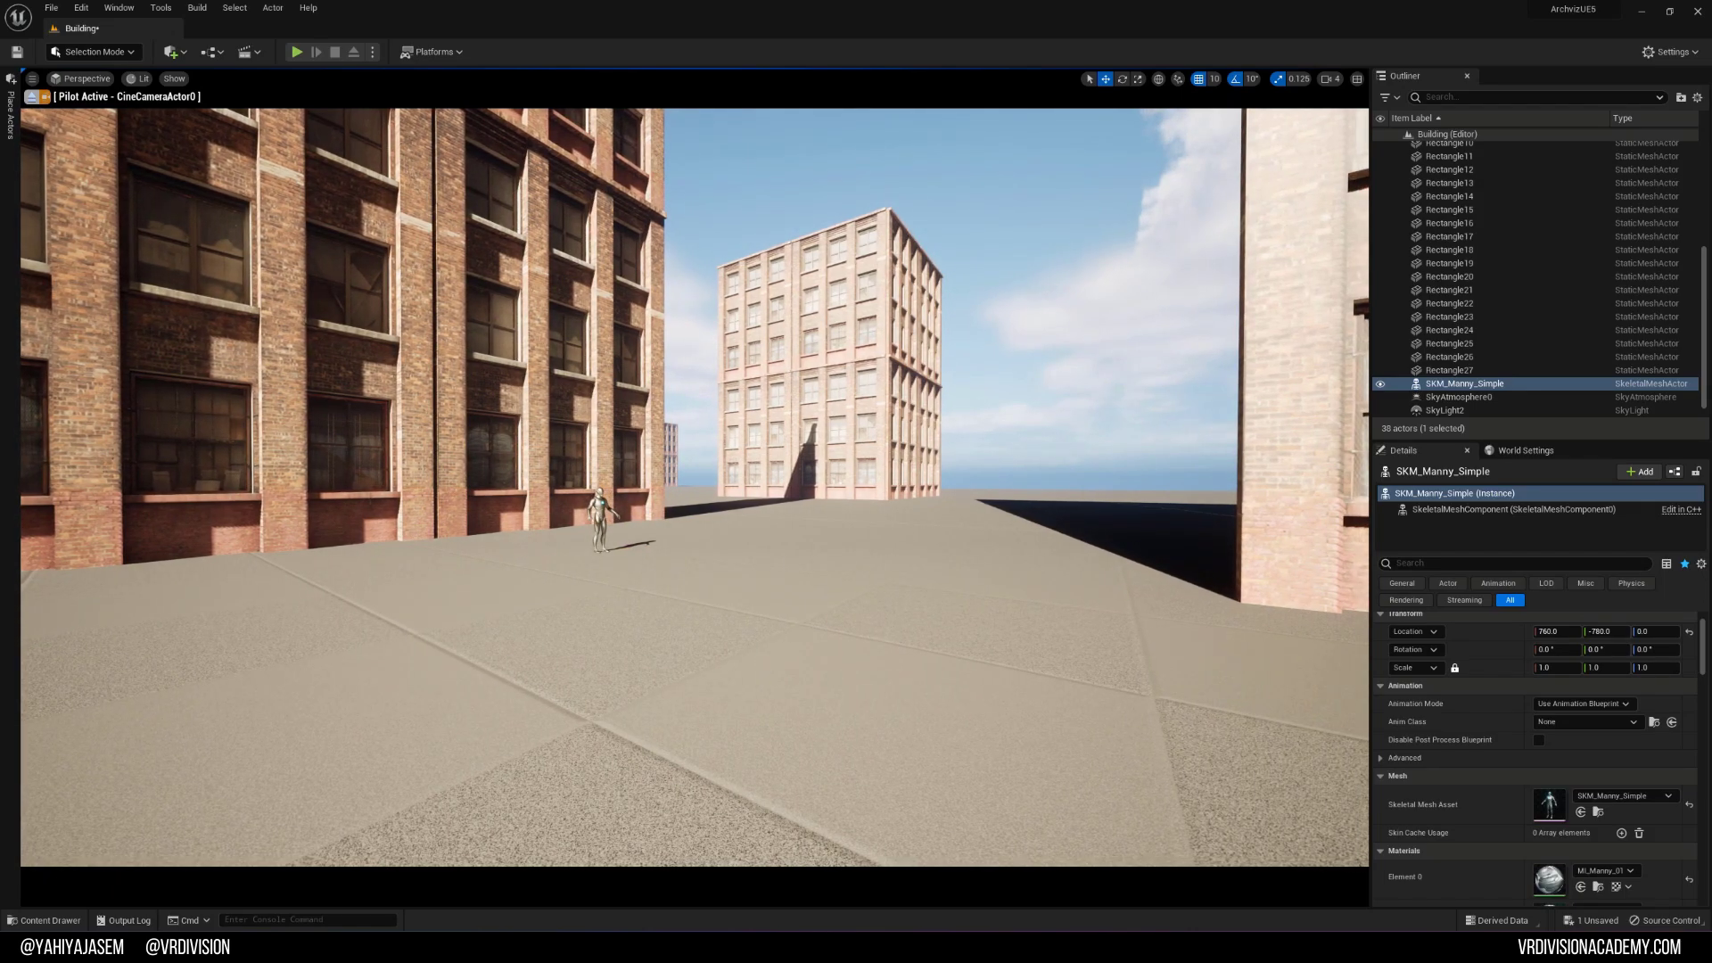
key("w")
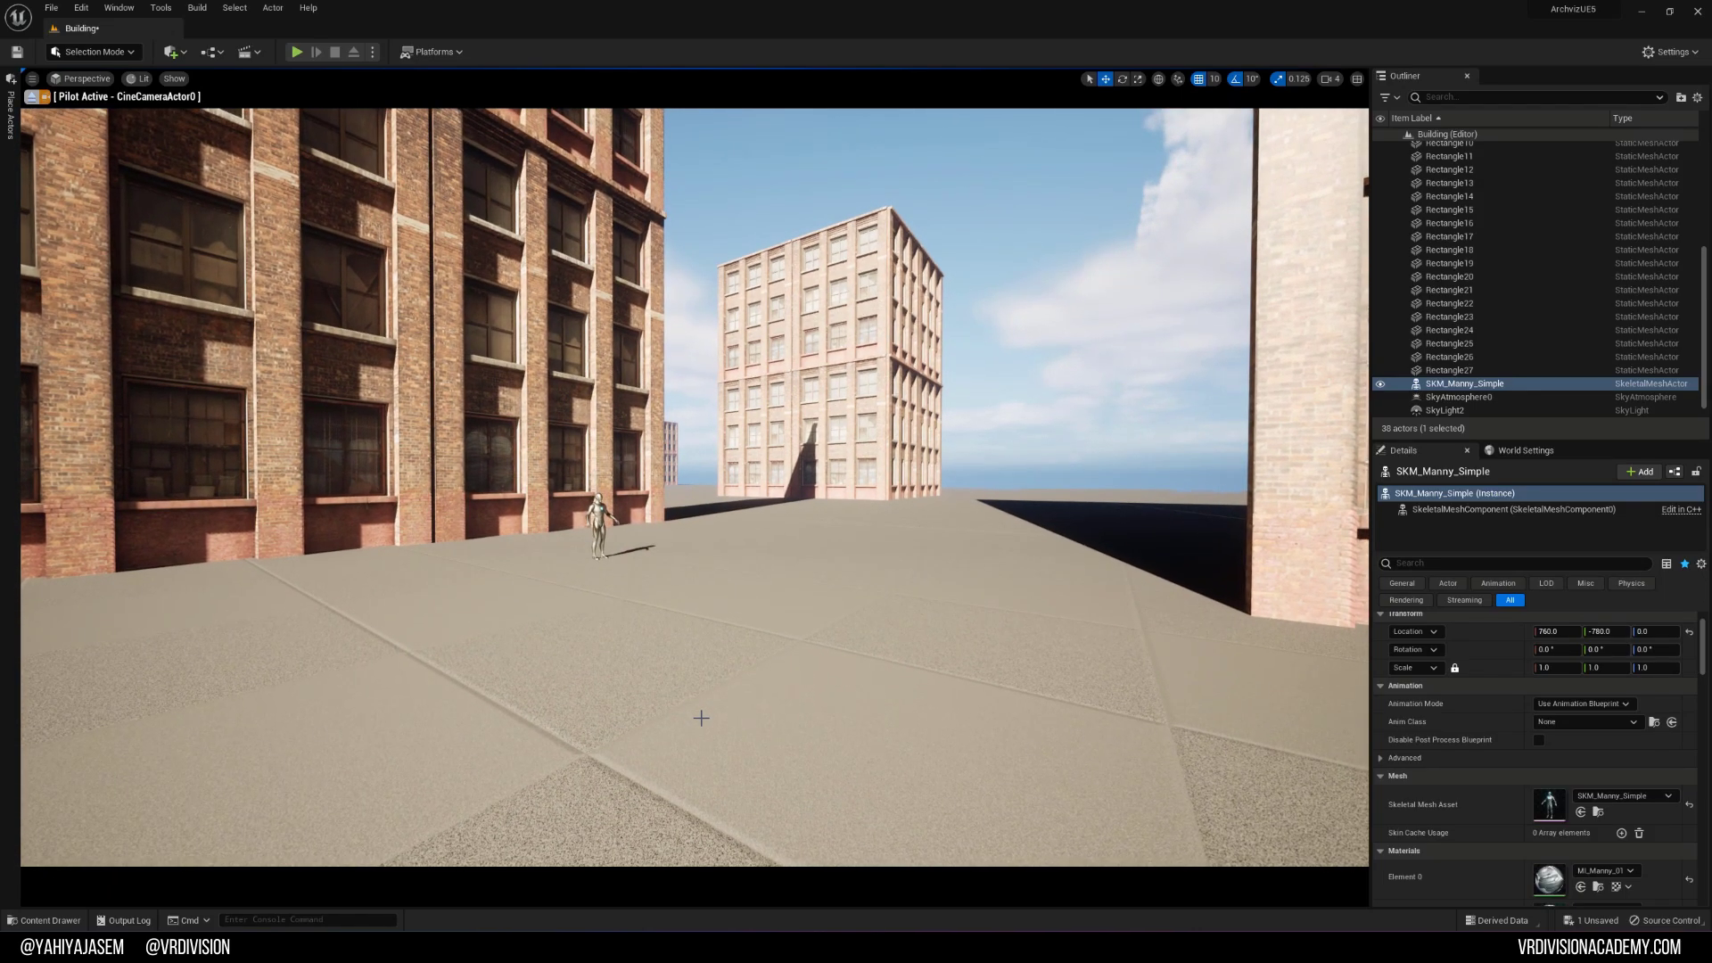
key("Escape")
left_click(38, 98)
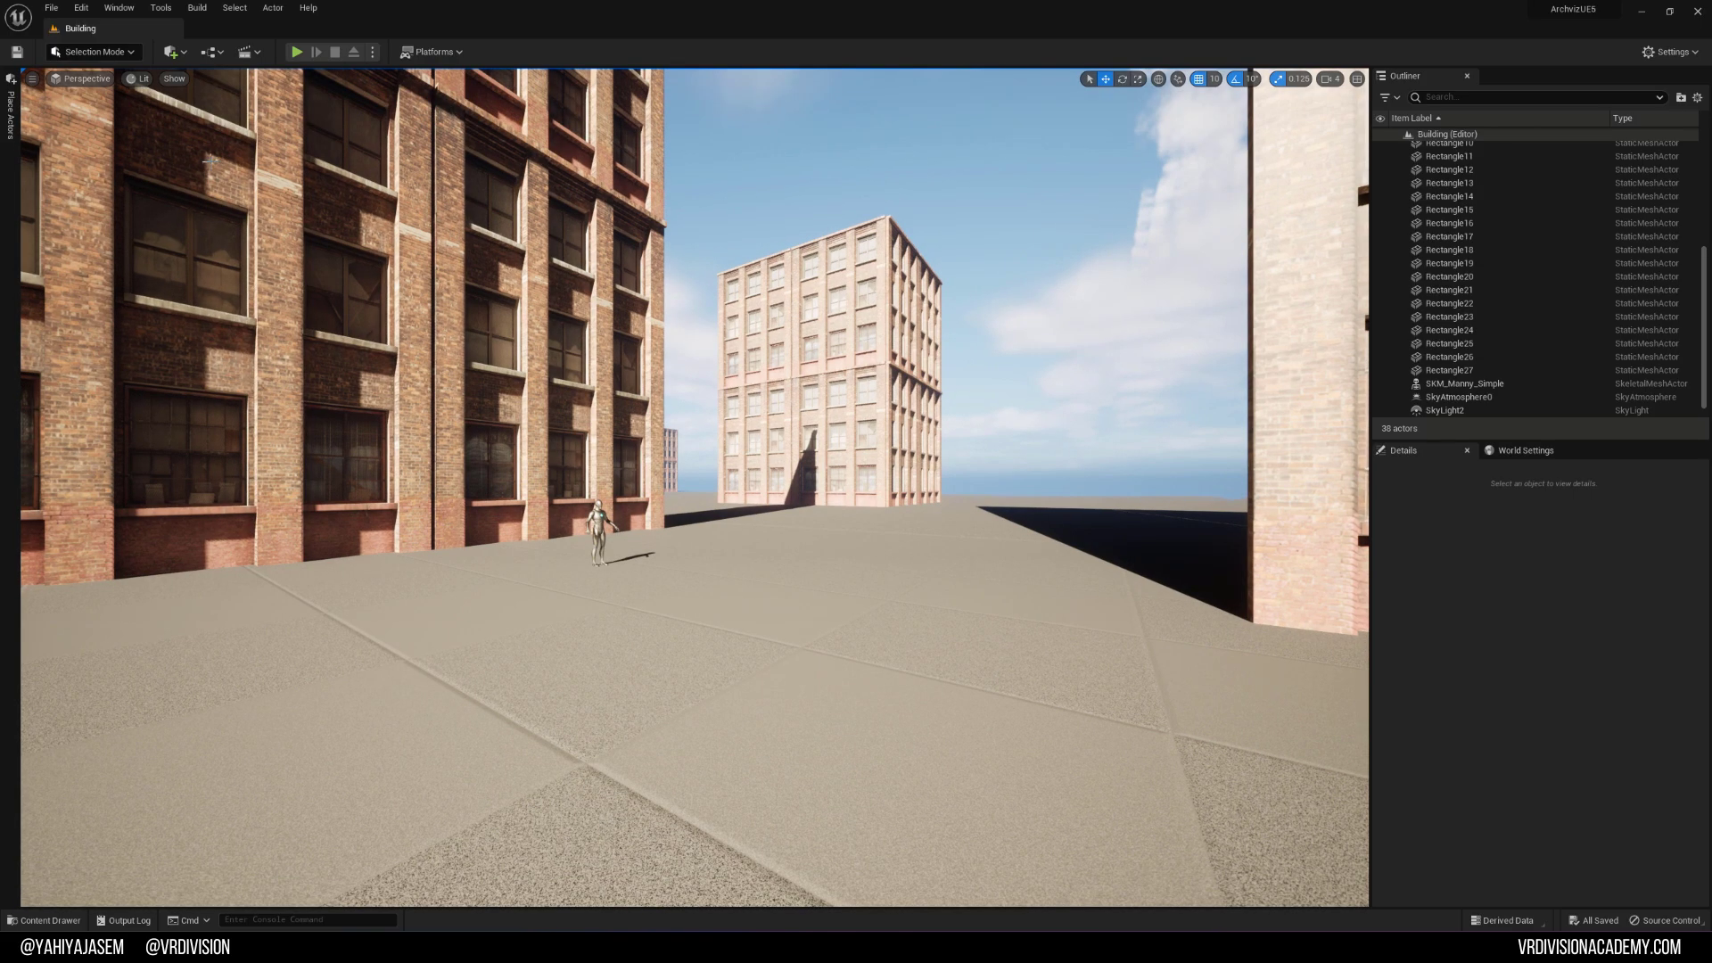
Step: Move the sunlit facade wall, Rectangle6 to Rectangle9, toward the back building and check it through CineCameraActor0
key("s")
right_click_drag(850, 570, 946, 624)
left_click(850, 570)
key("f")
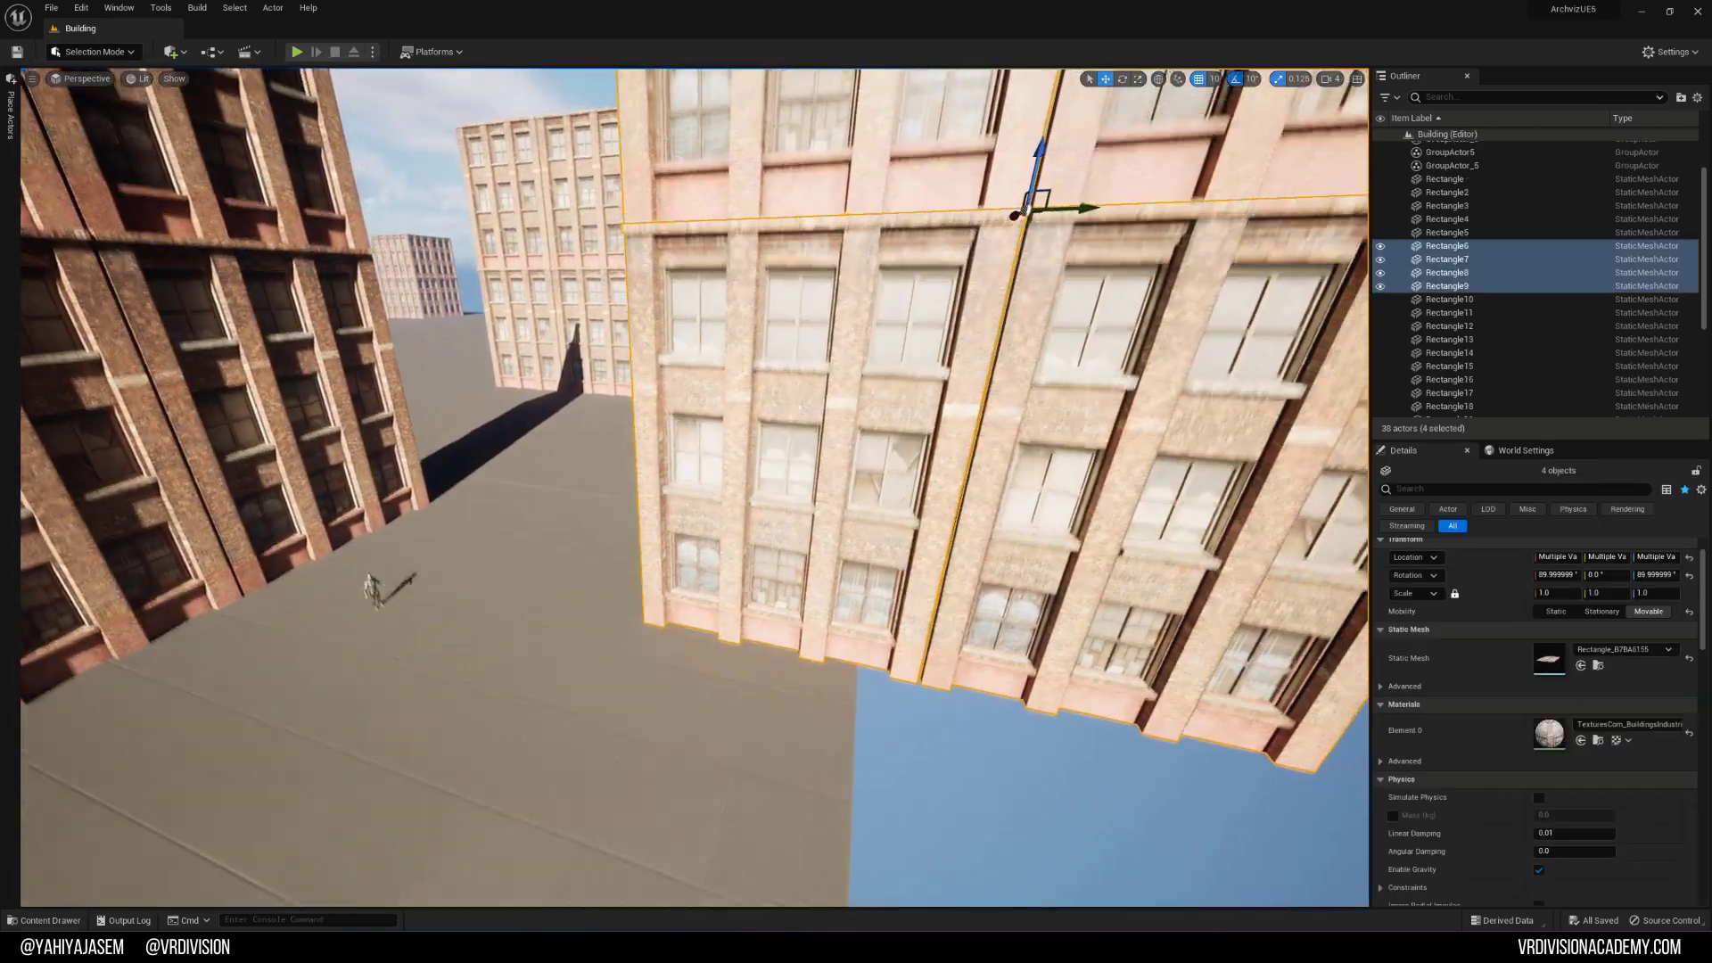
left_click_drag(773, 560, 669, 371)
key("Escape")
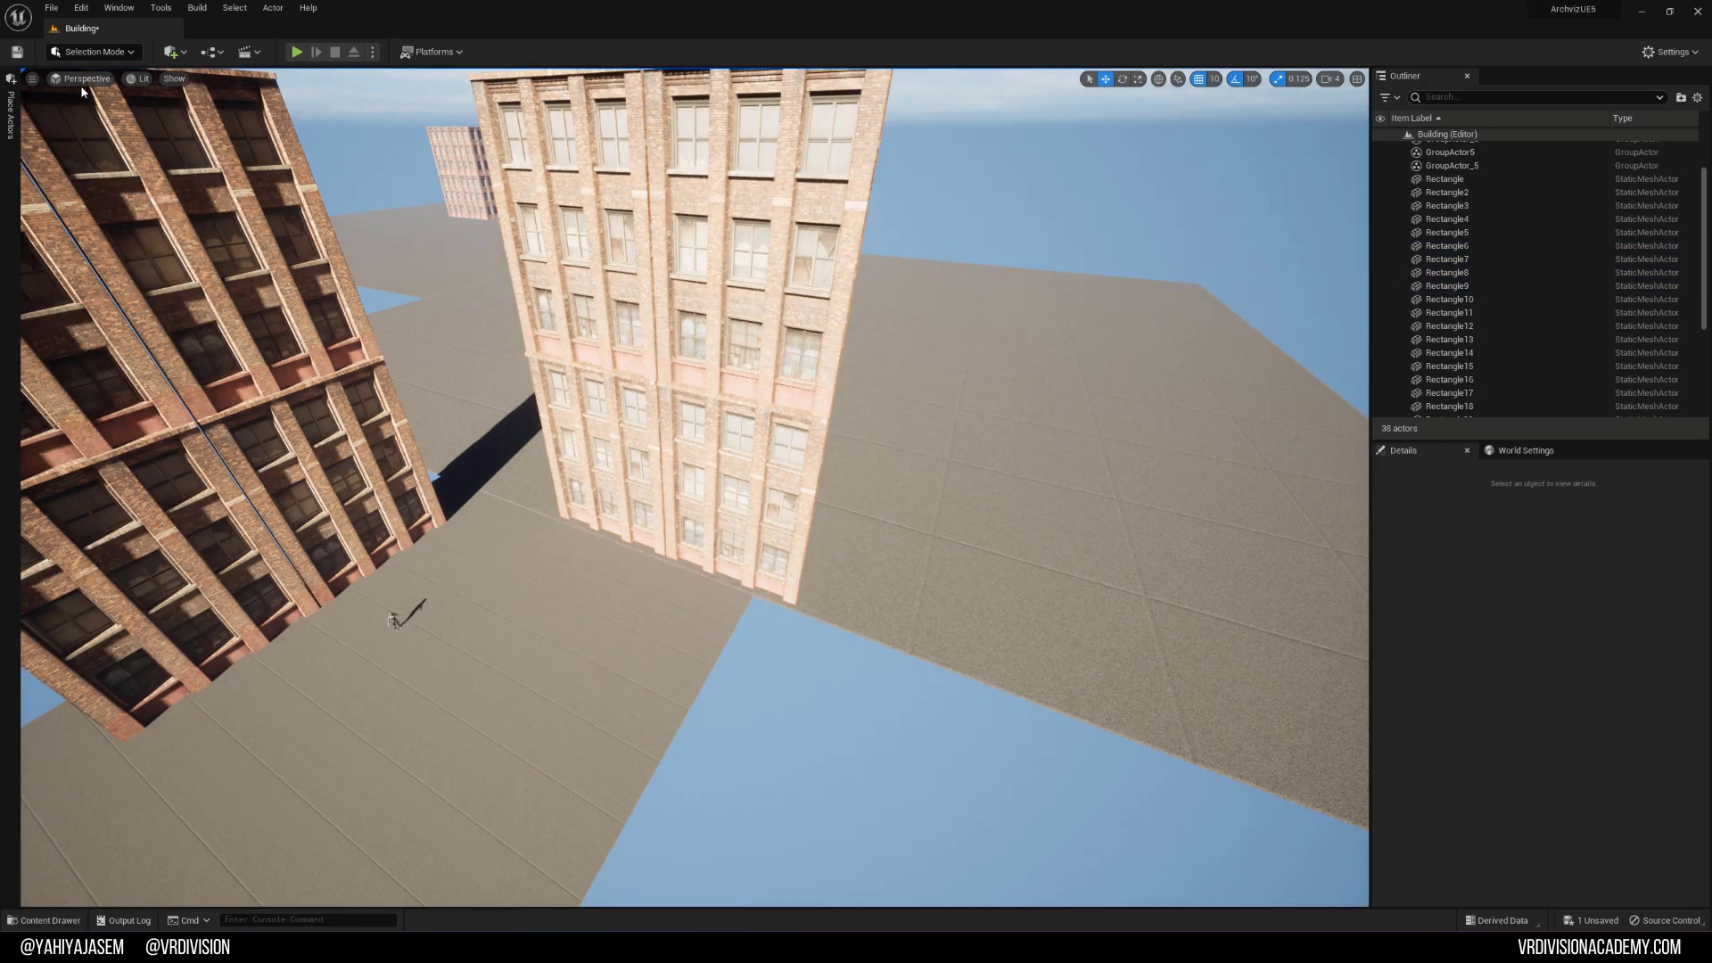
left_click(80, 78)
left_click(121, 223)
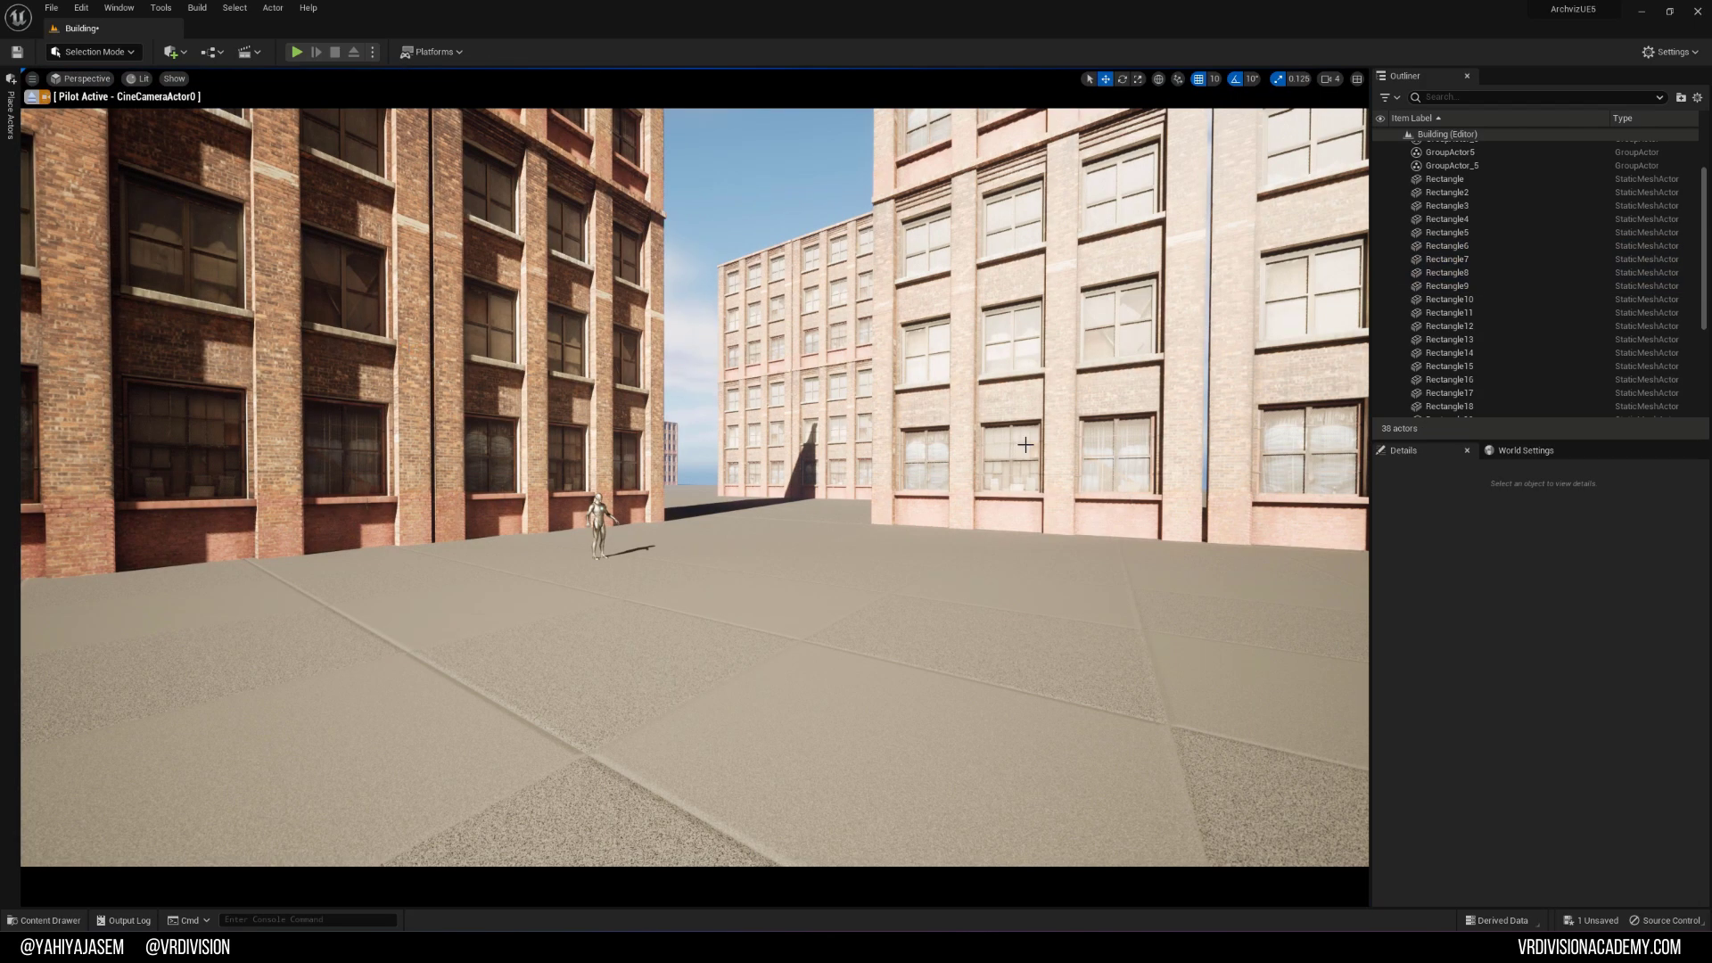
Step: Leave the camera view, shift the sunlit facade wall again from above, and return to piloting CineCameraActor0
left_click(1029, 464)
left_click(31, 96)
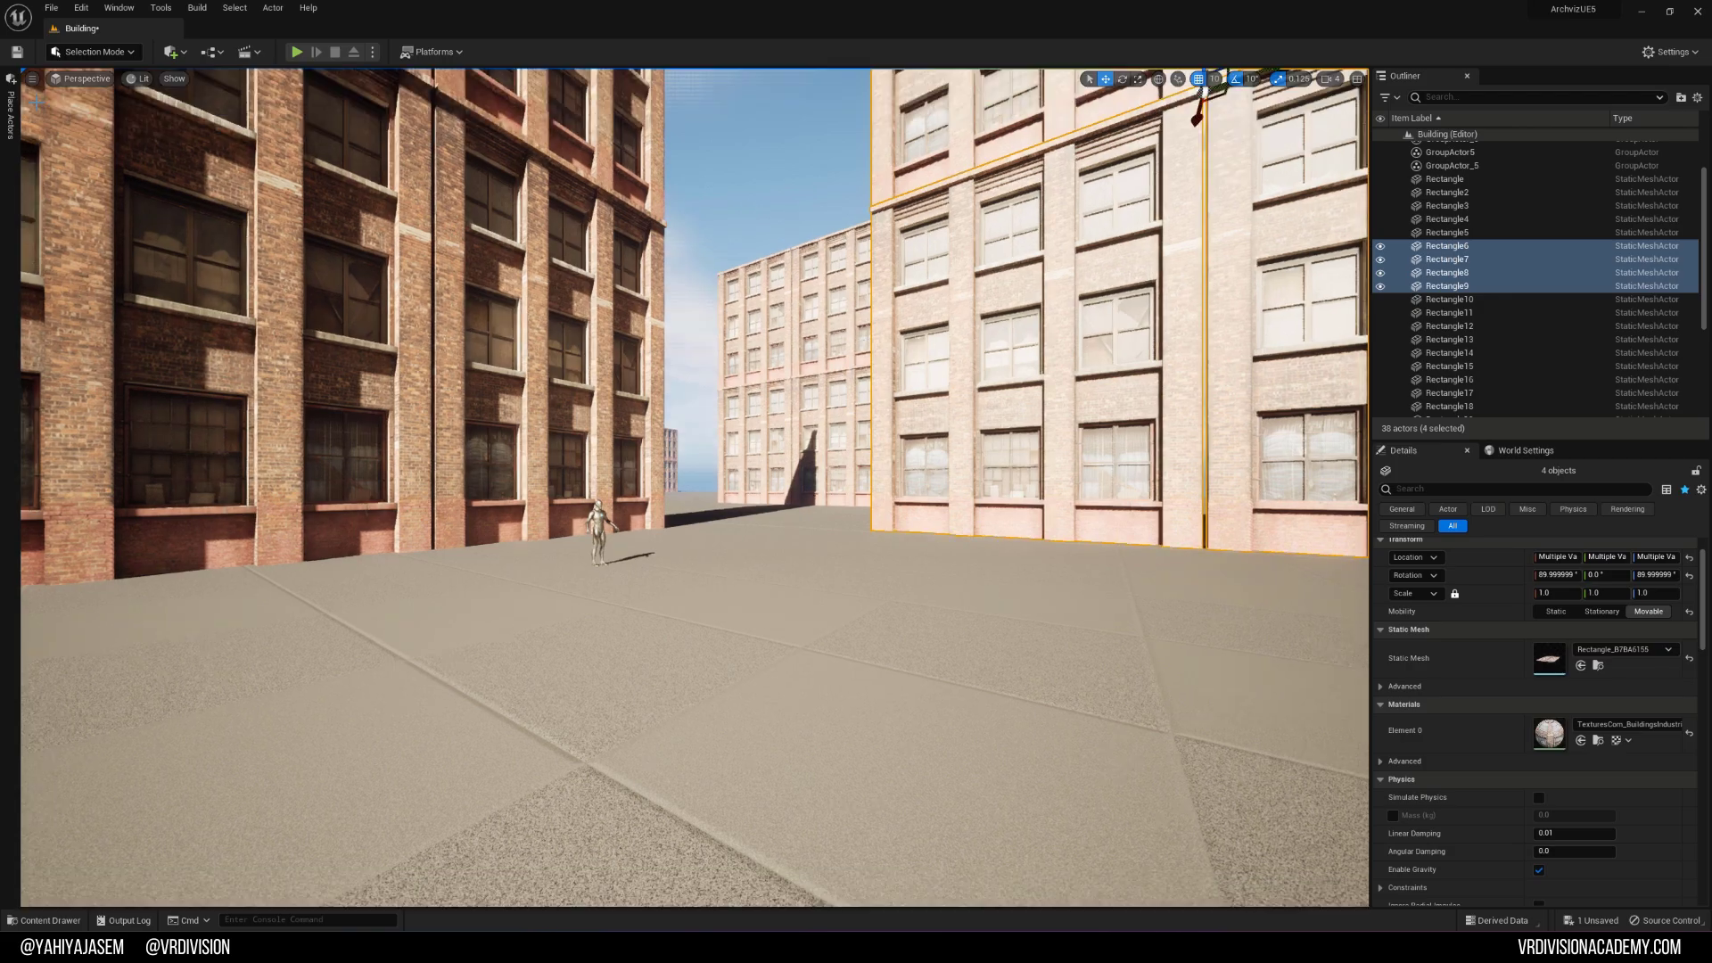
right_click_drag(652, 392, 652, 459)
left_click_drag(650, 465, 554, 513)
key("Escape")
left_click(82, 78)
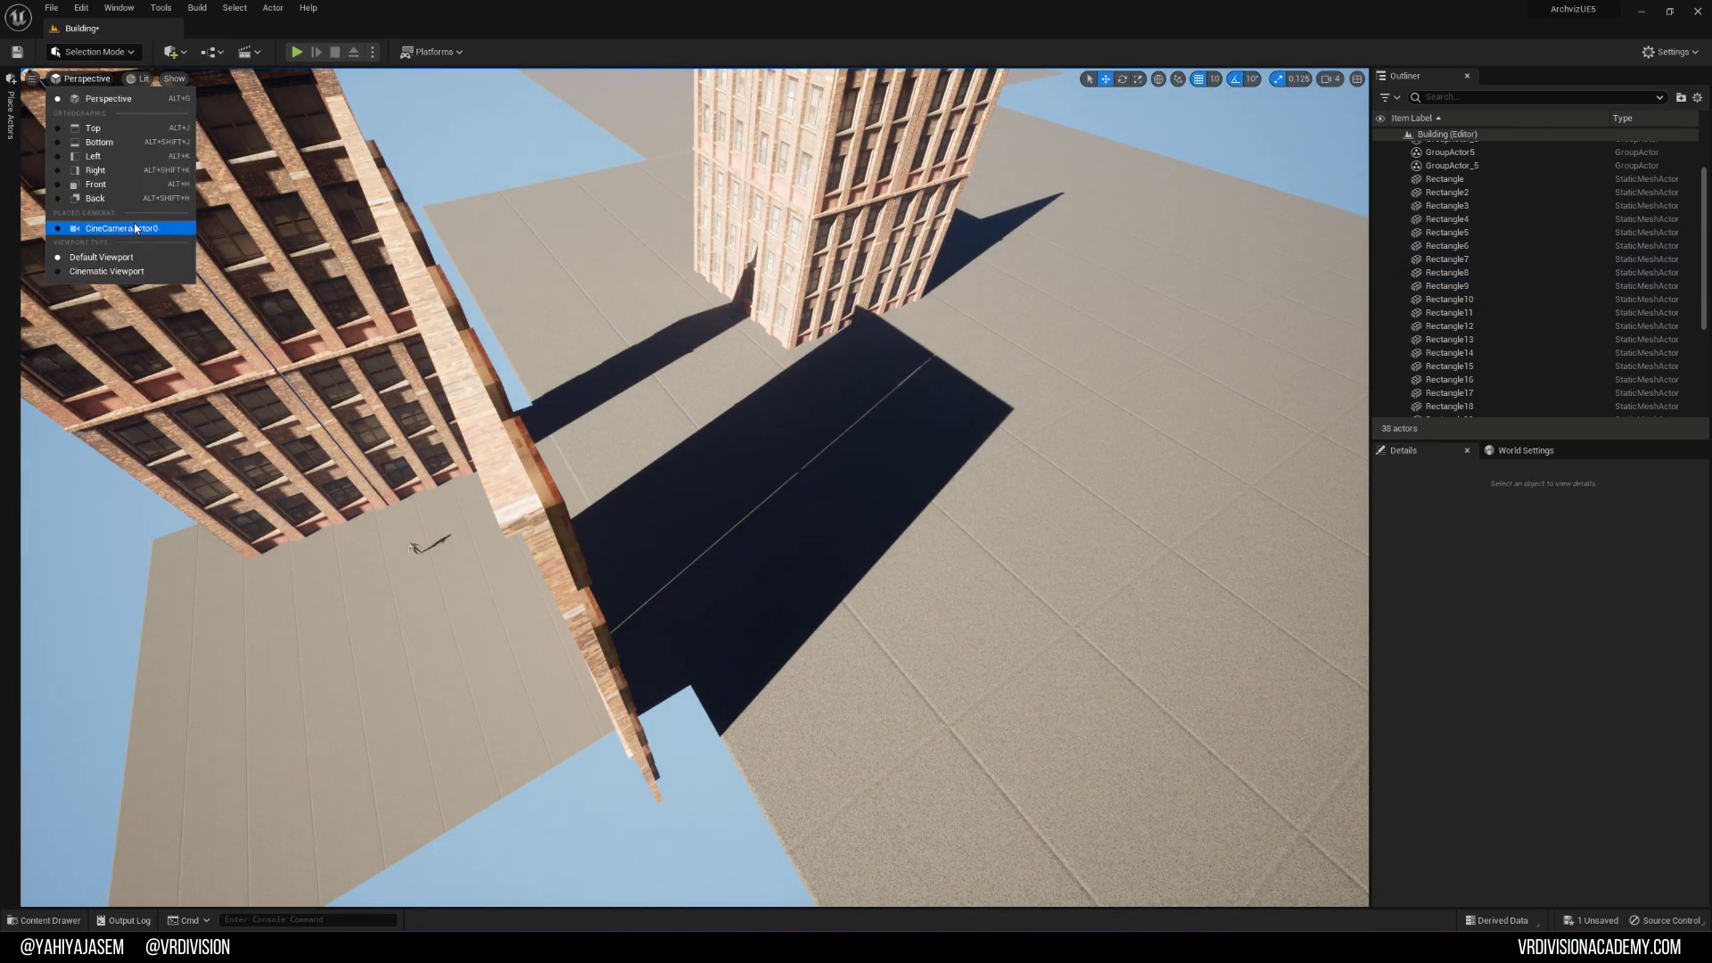
left_click(135, 228)
Step: Fine-tune the sunlit facade wall within the camera view, bringing it nearer the camera while keeping the back building clear
left_click(997, 432)
left_click_drag(997, 432, 1037, 432, "ctrl")
left_click_drag(750, 660, 807, 642, "ctrl")
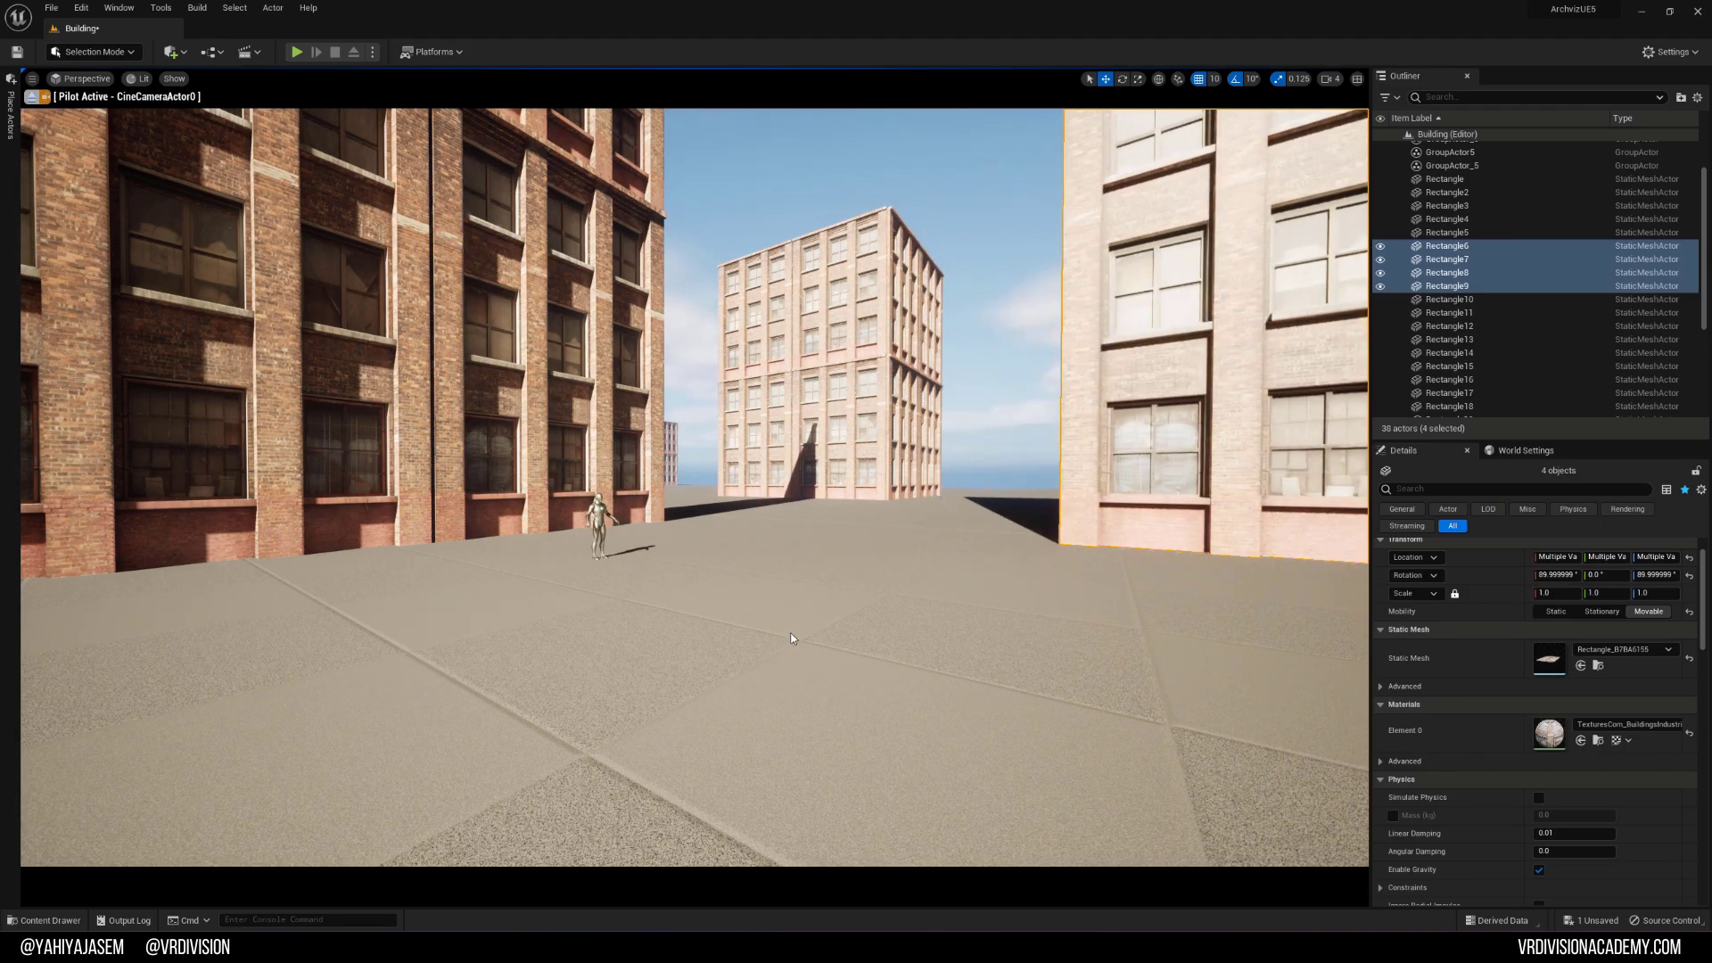
key("Escape")
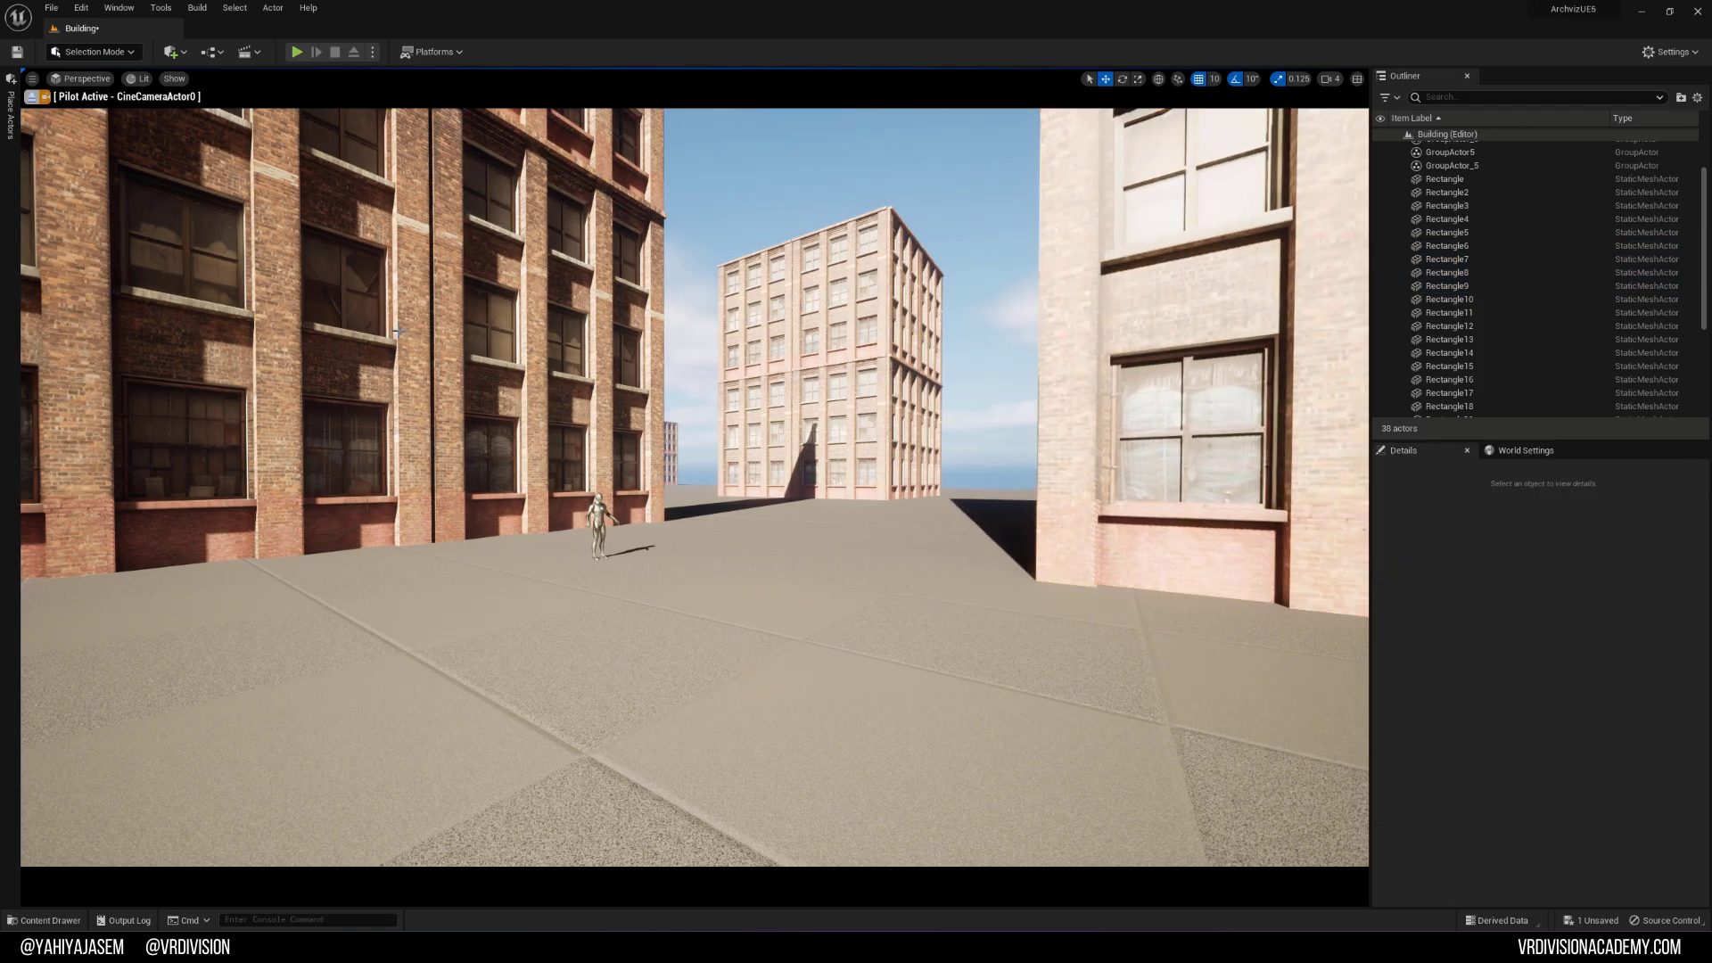
Step: Stop piloting the camera, then sweep the sun direction around the facade walls from above and save the level
left_click(31, 96)
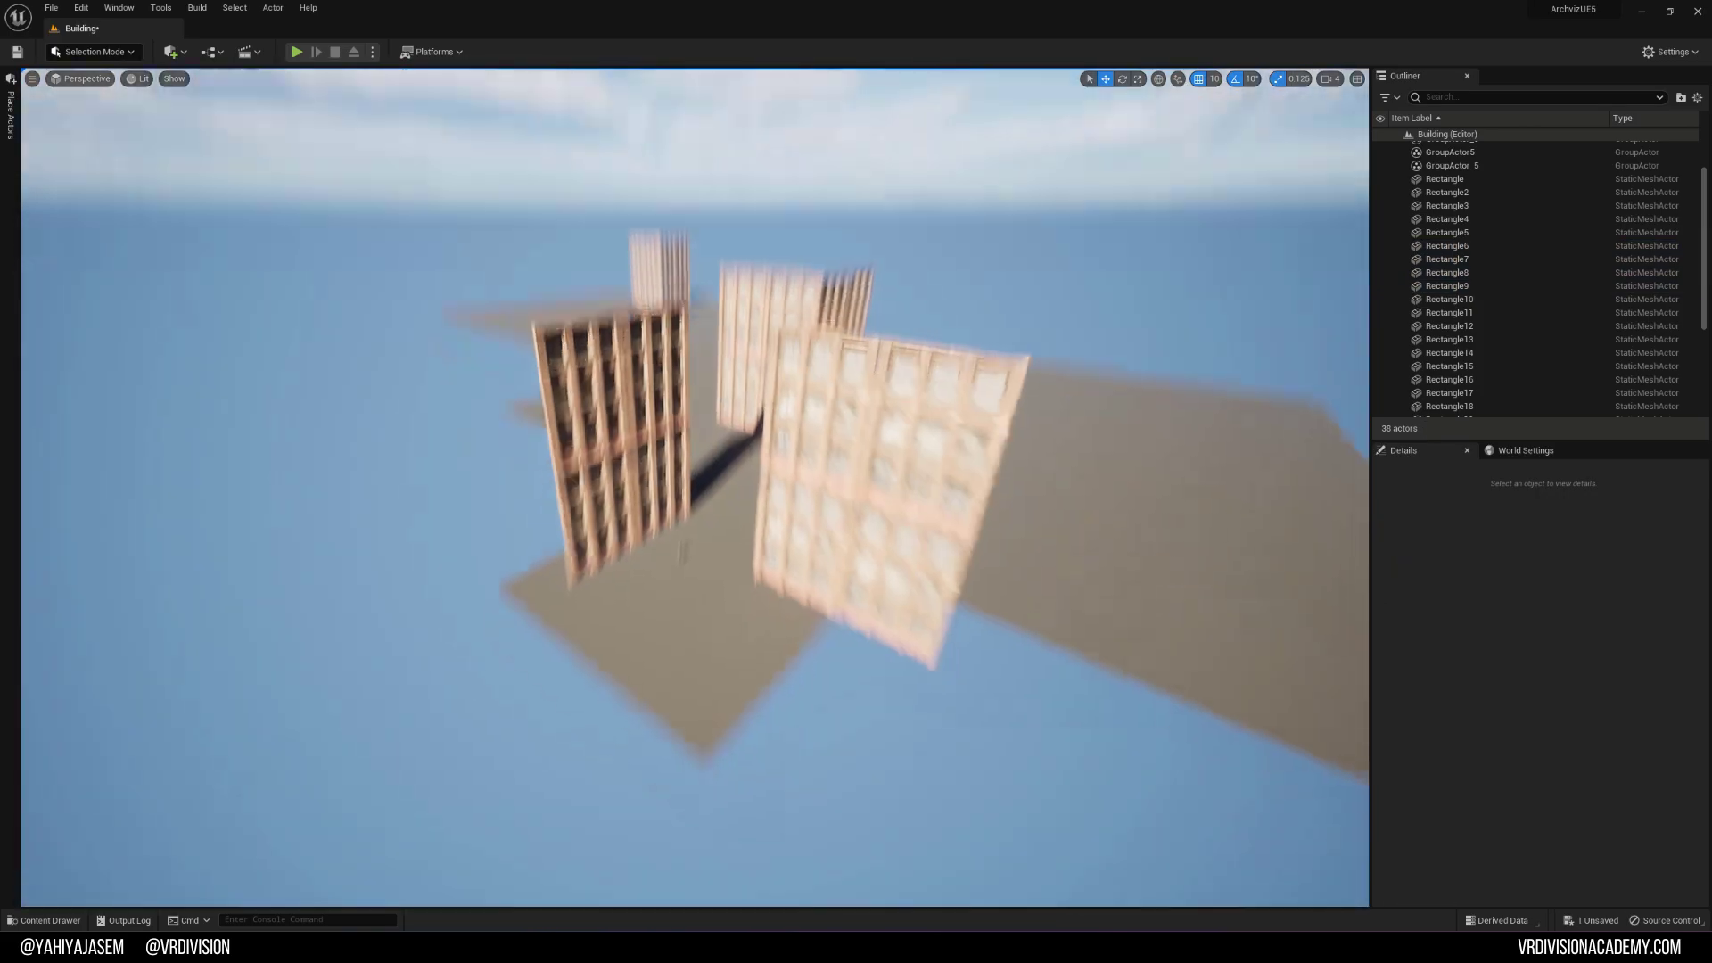
left_click(907, 562)
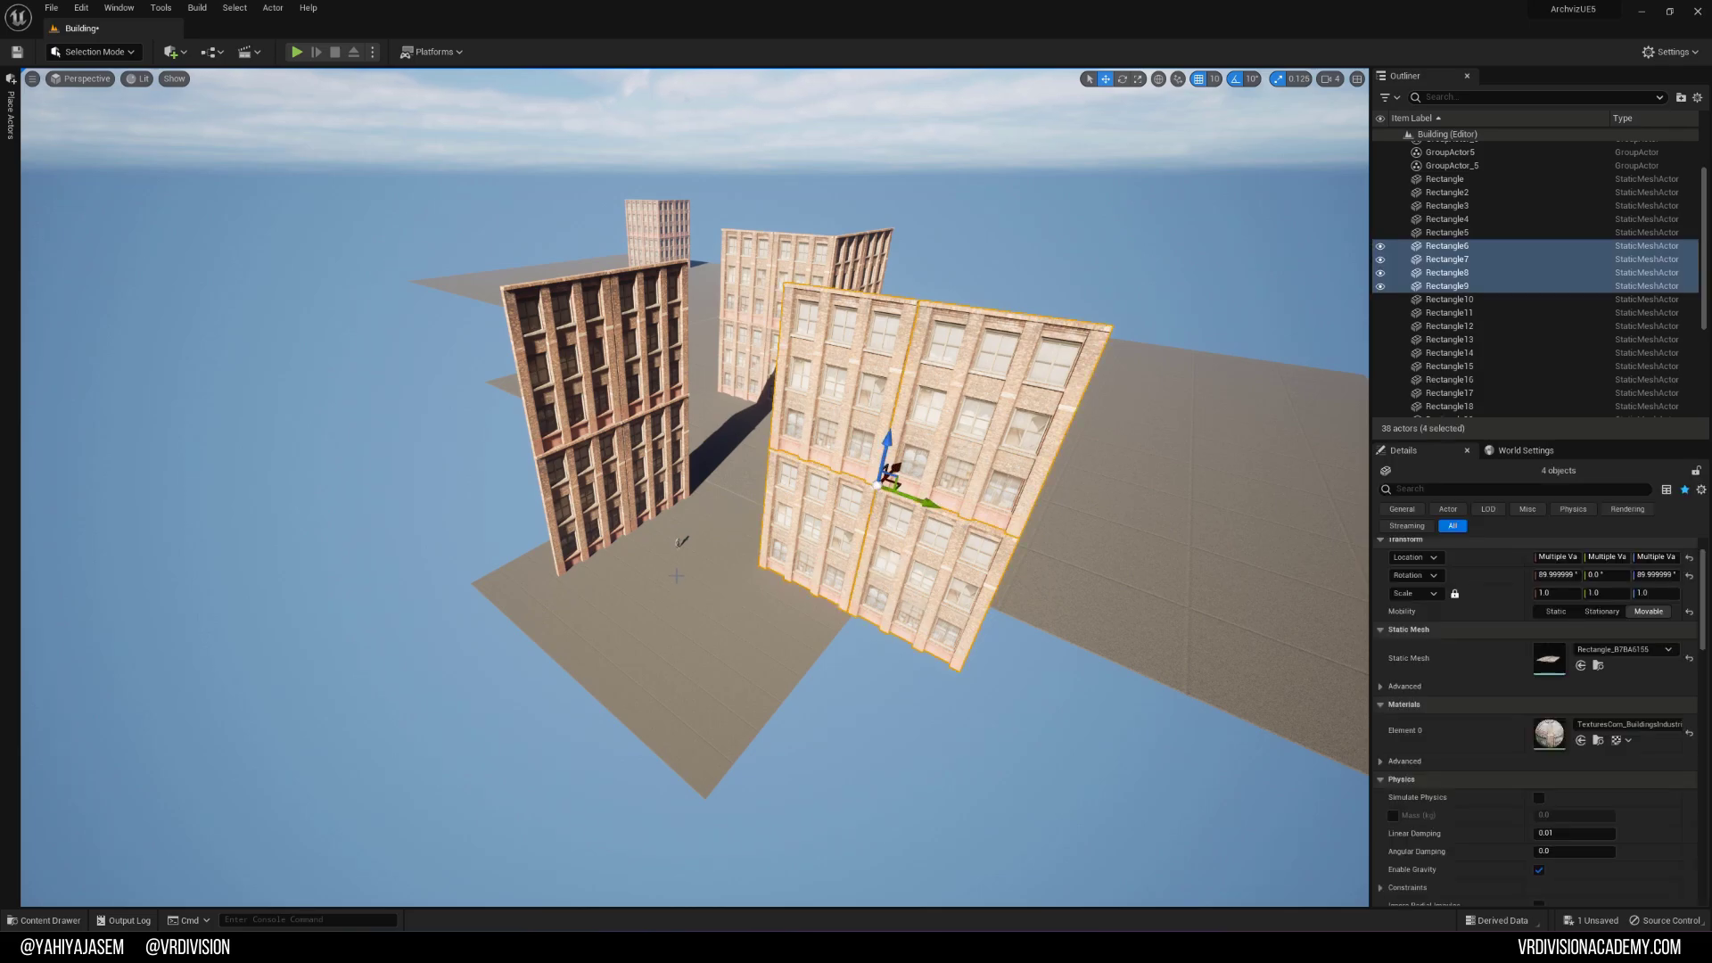
key("ctrl+l")
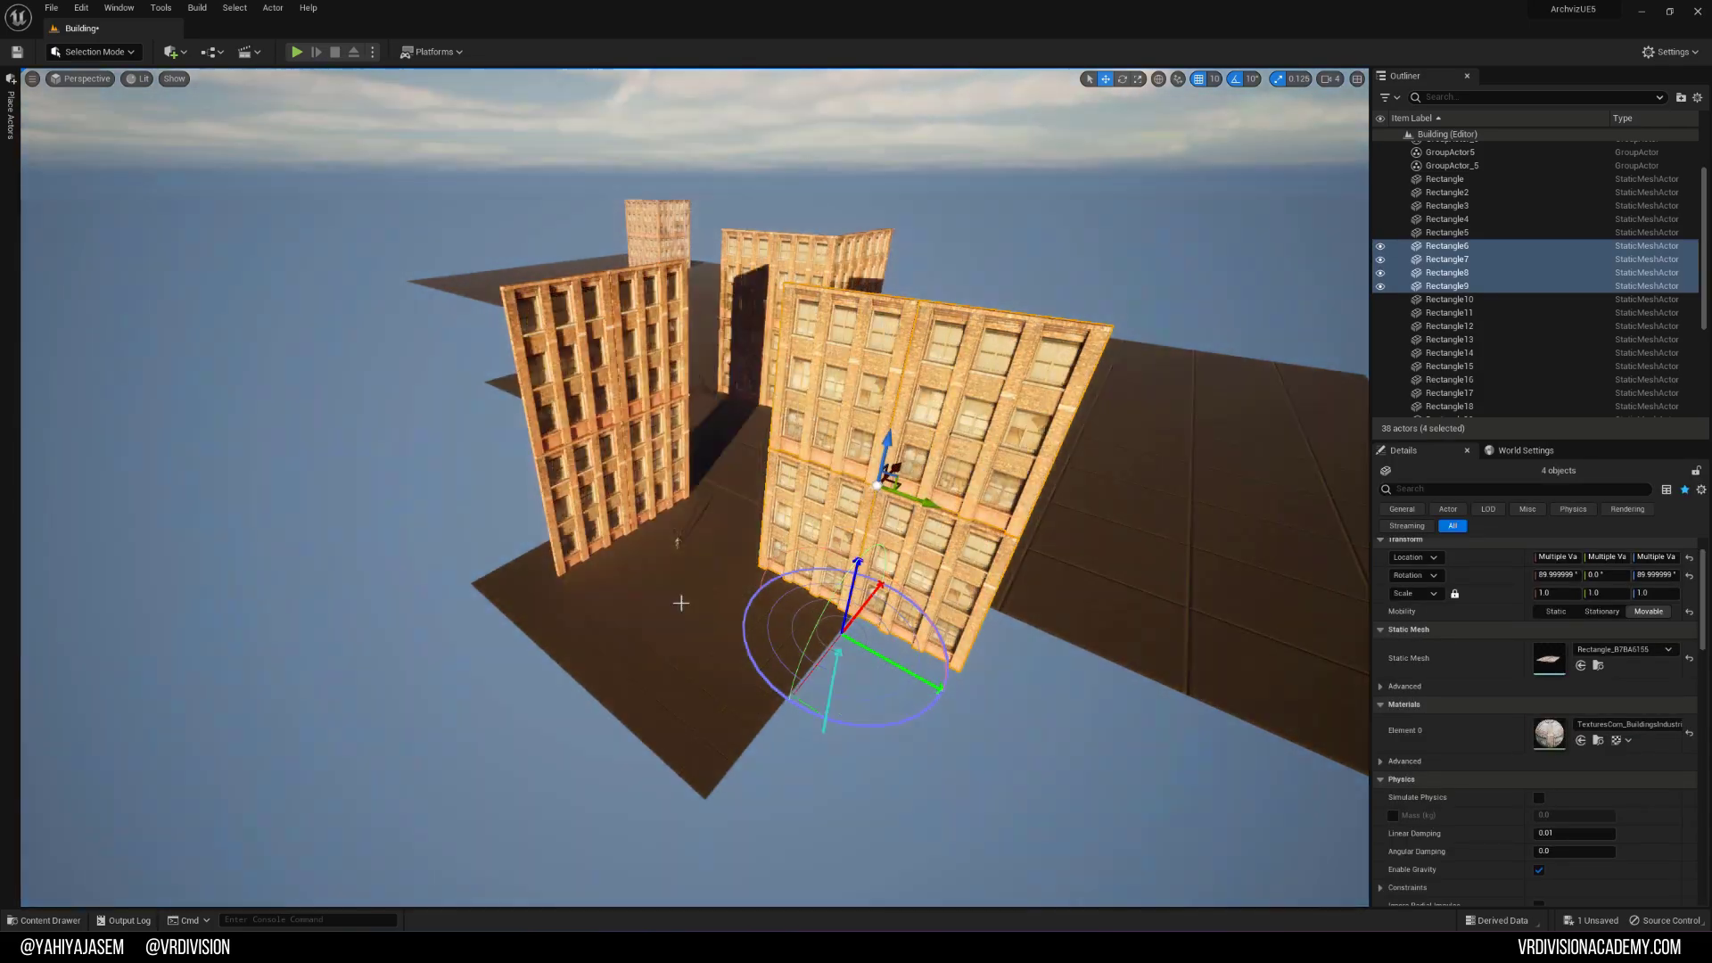
key("ctrl+s")
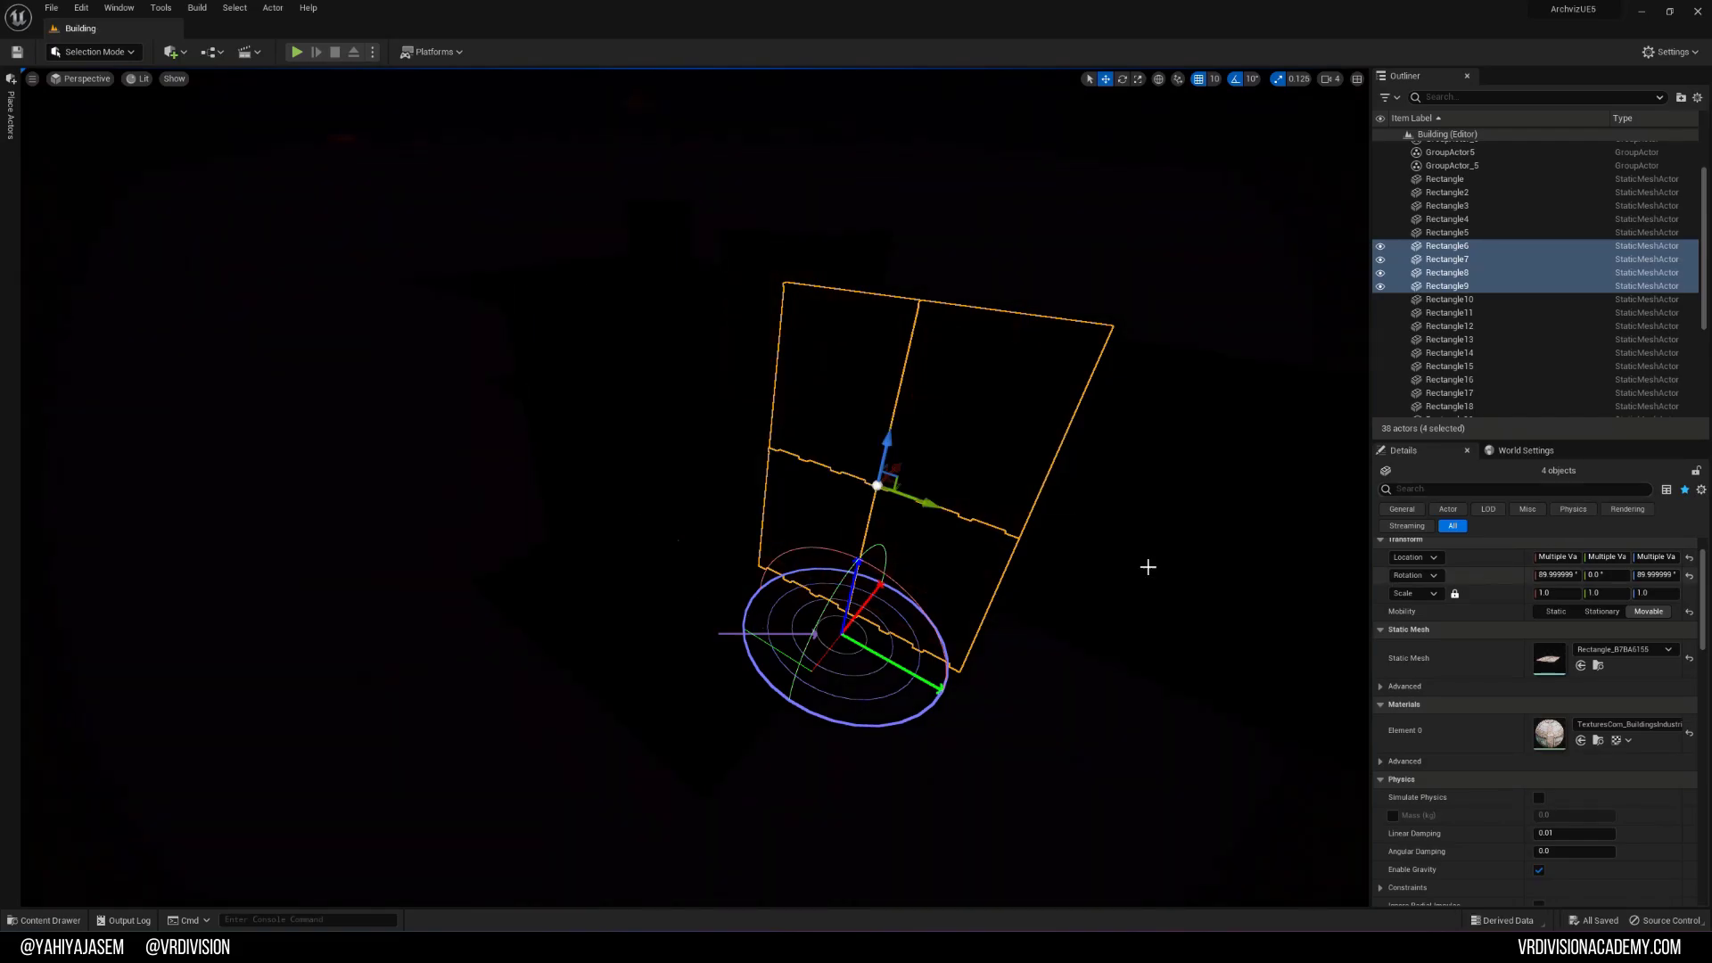
key("ctrl+l")
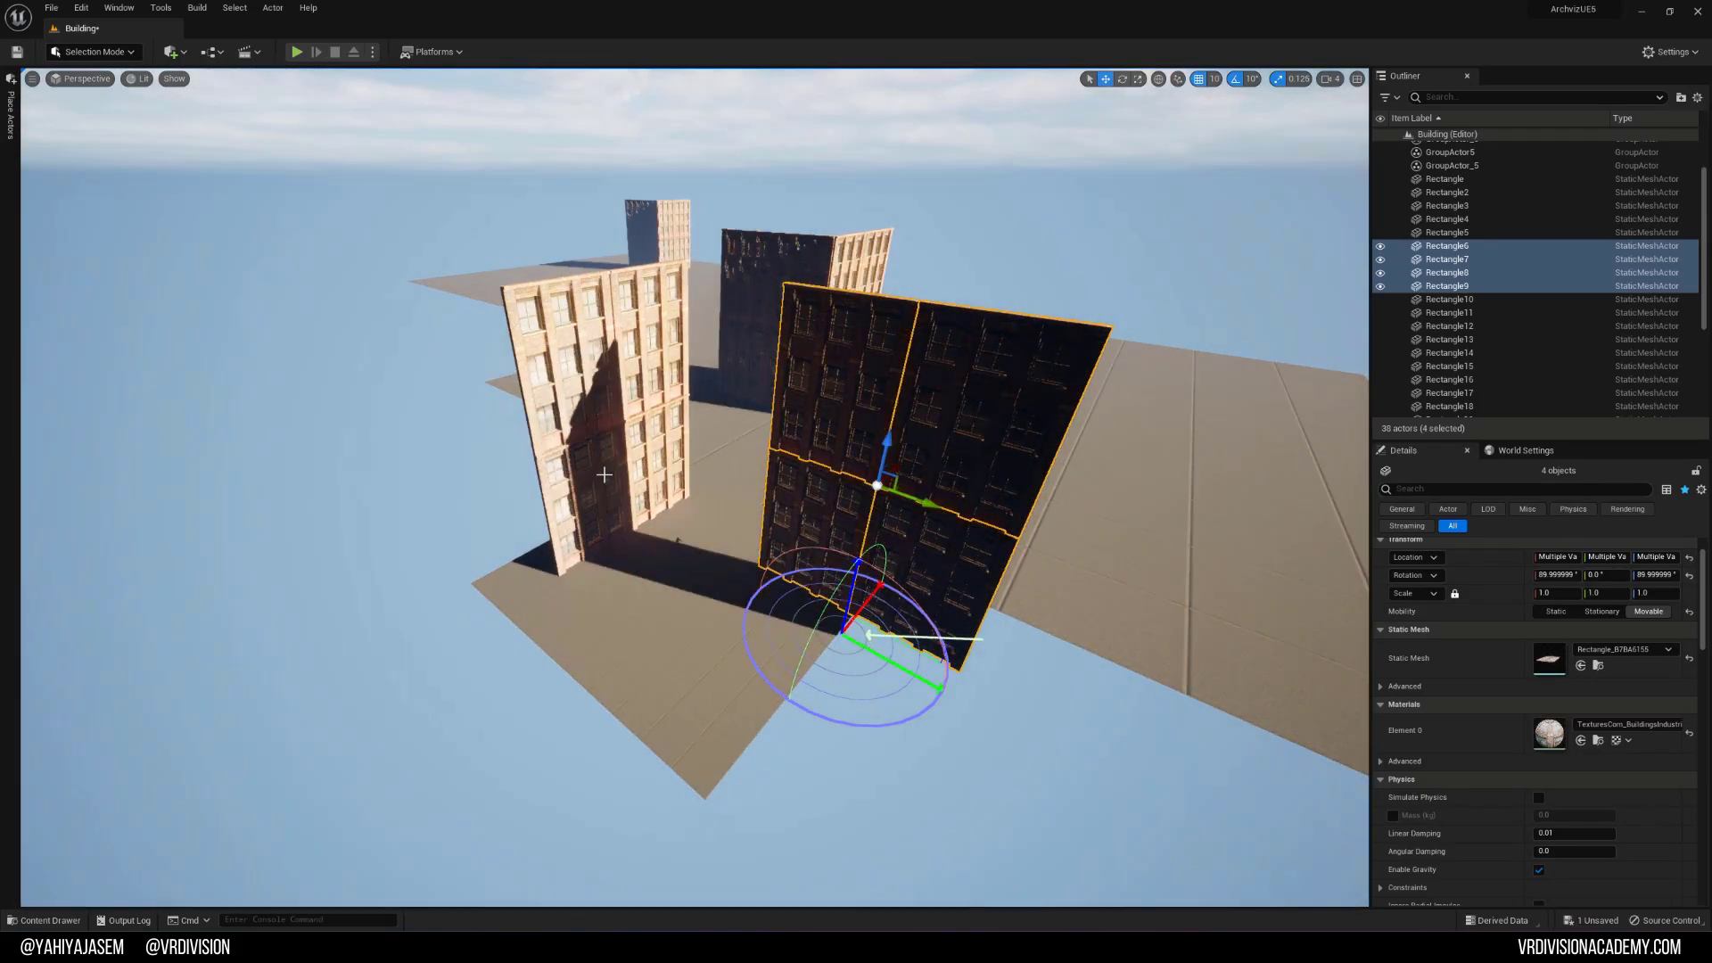
key("ctrl+l")
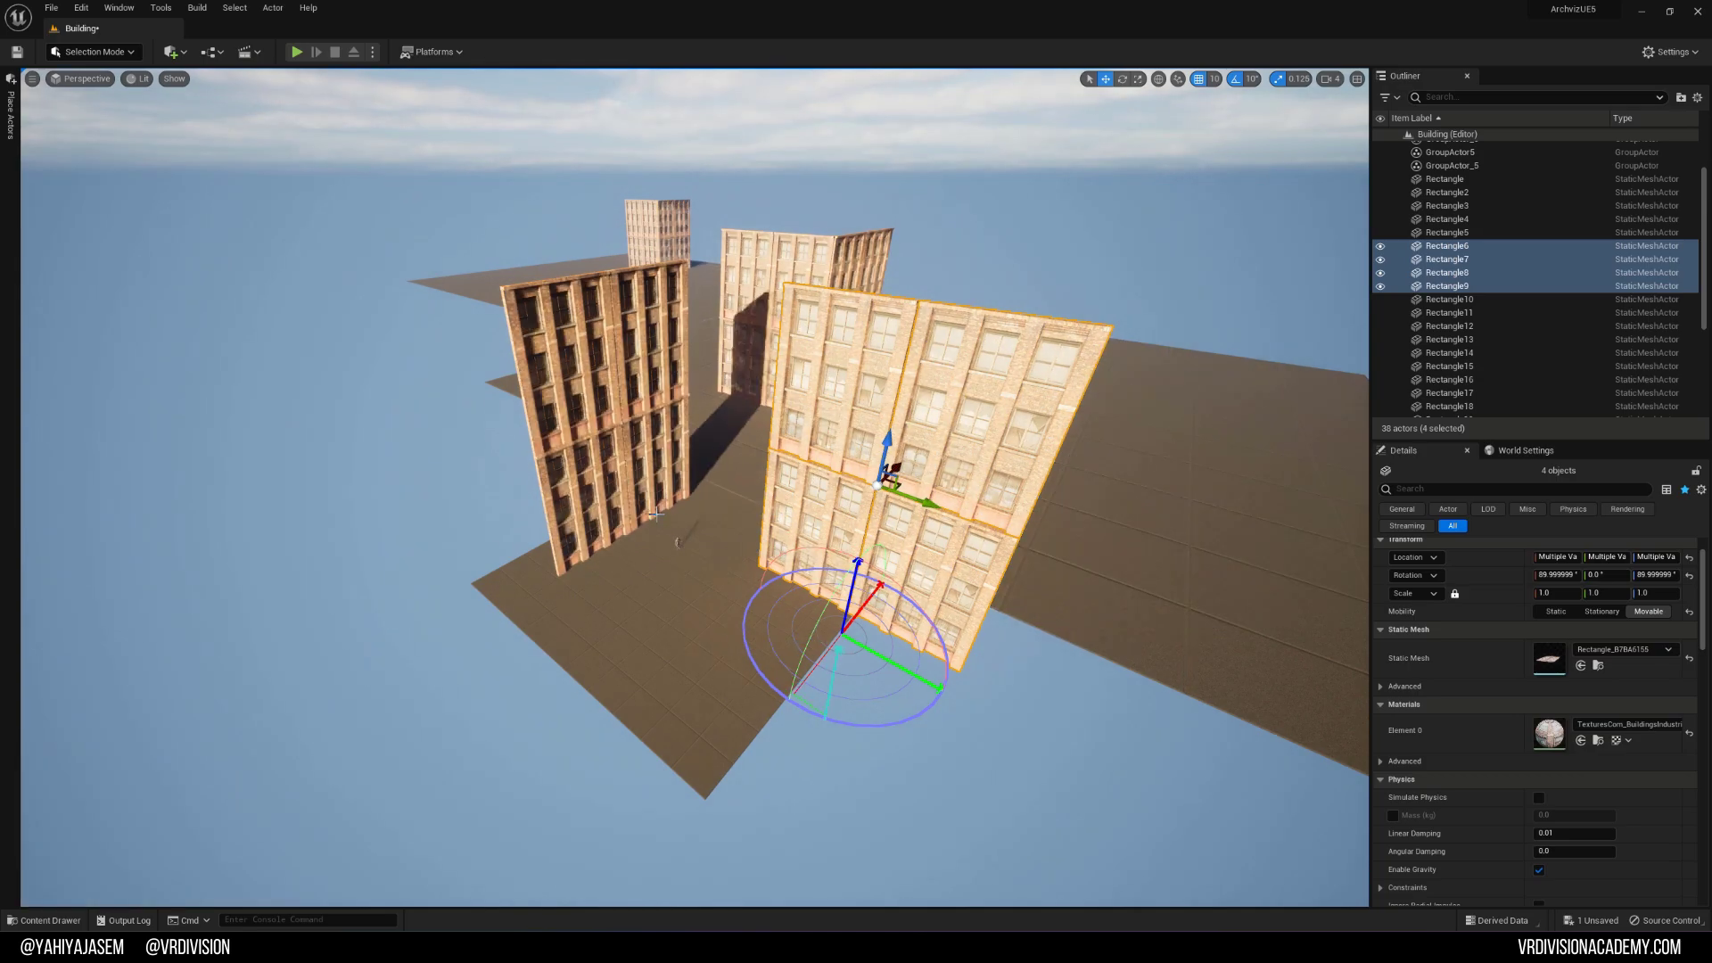
key("ctrl+l")
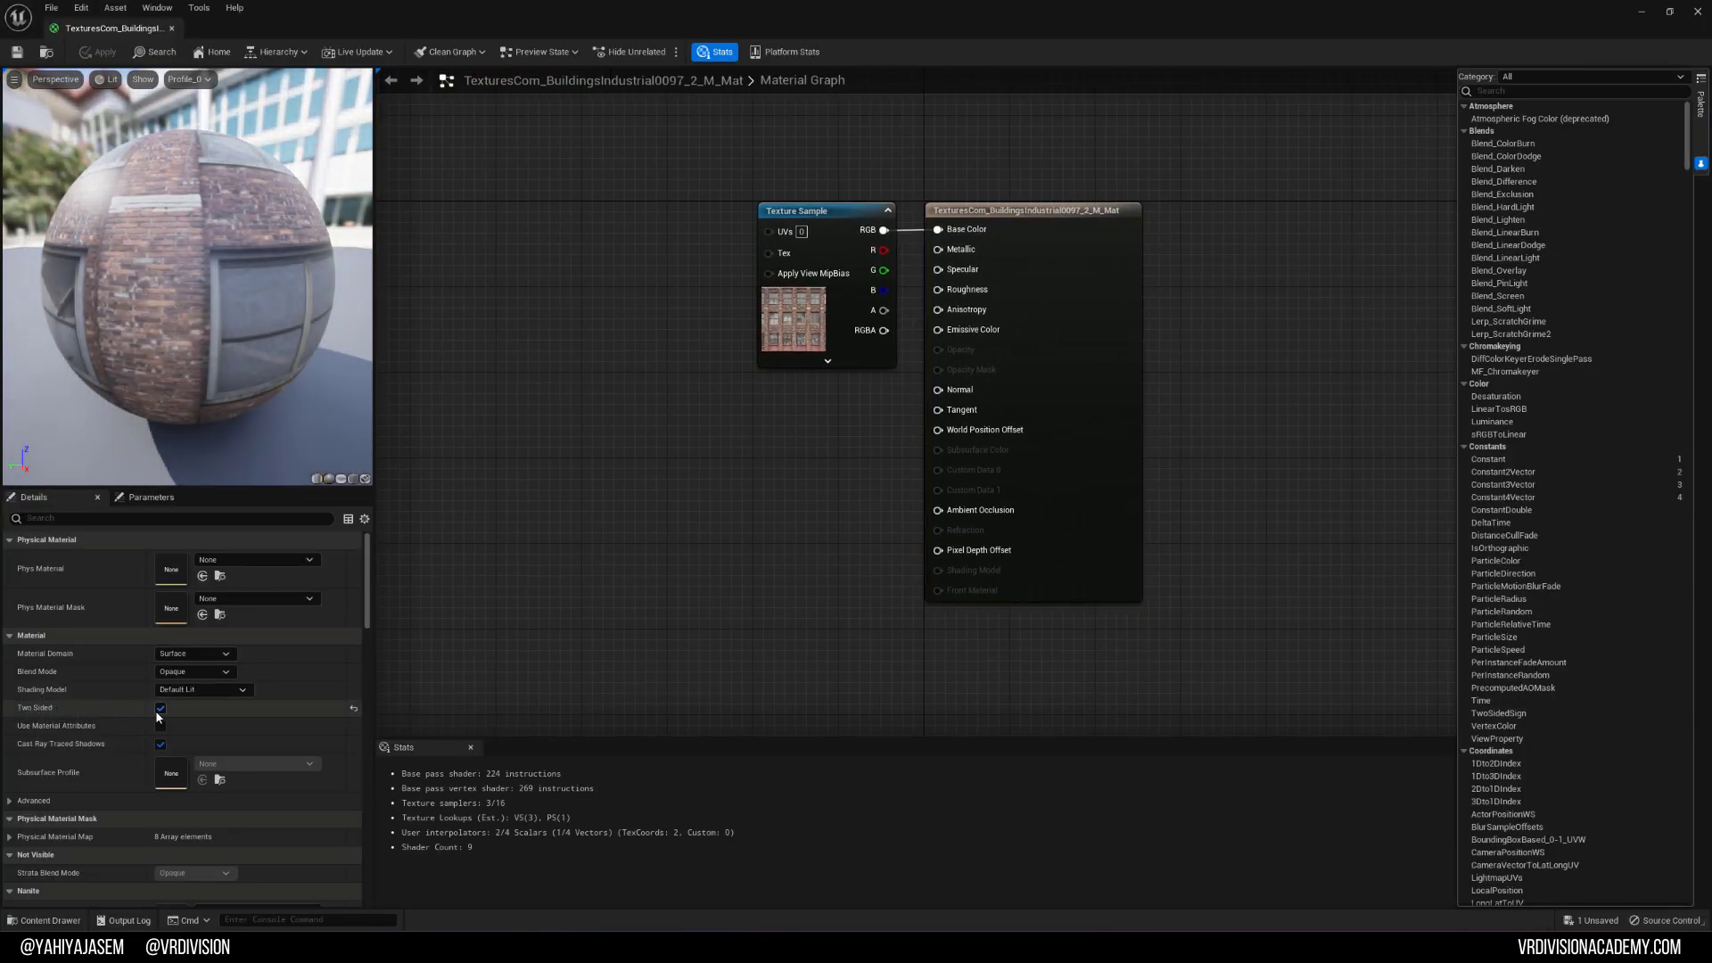
Step: Save the brick facade material with Two Sided enabled and rotate the sun to inspect the shadows the walls cast
left_click_drag(375, 27, 1100, 347)
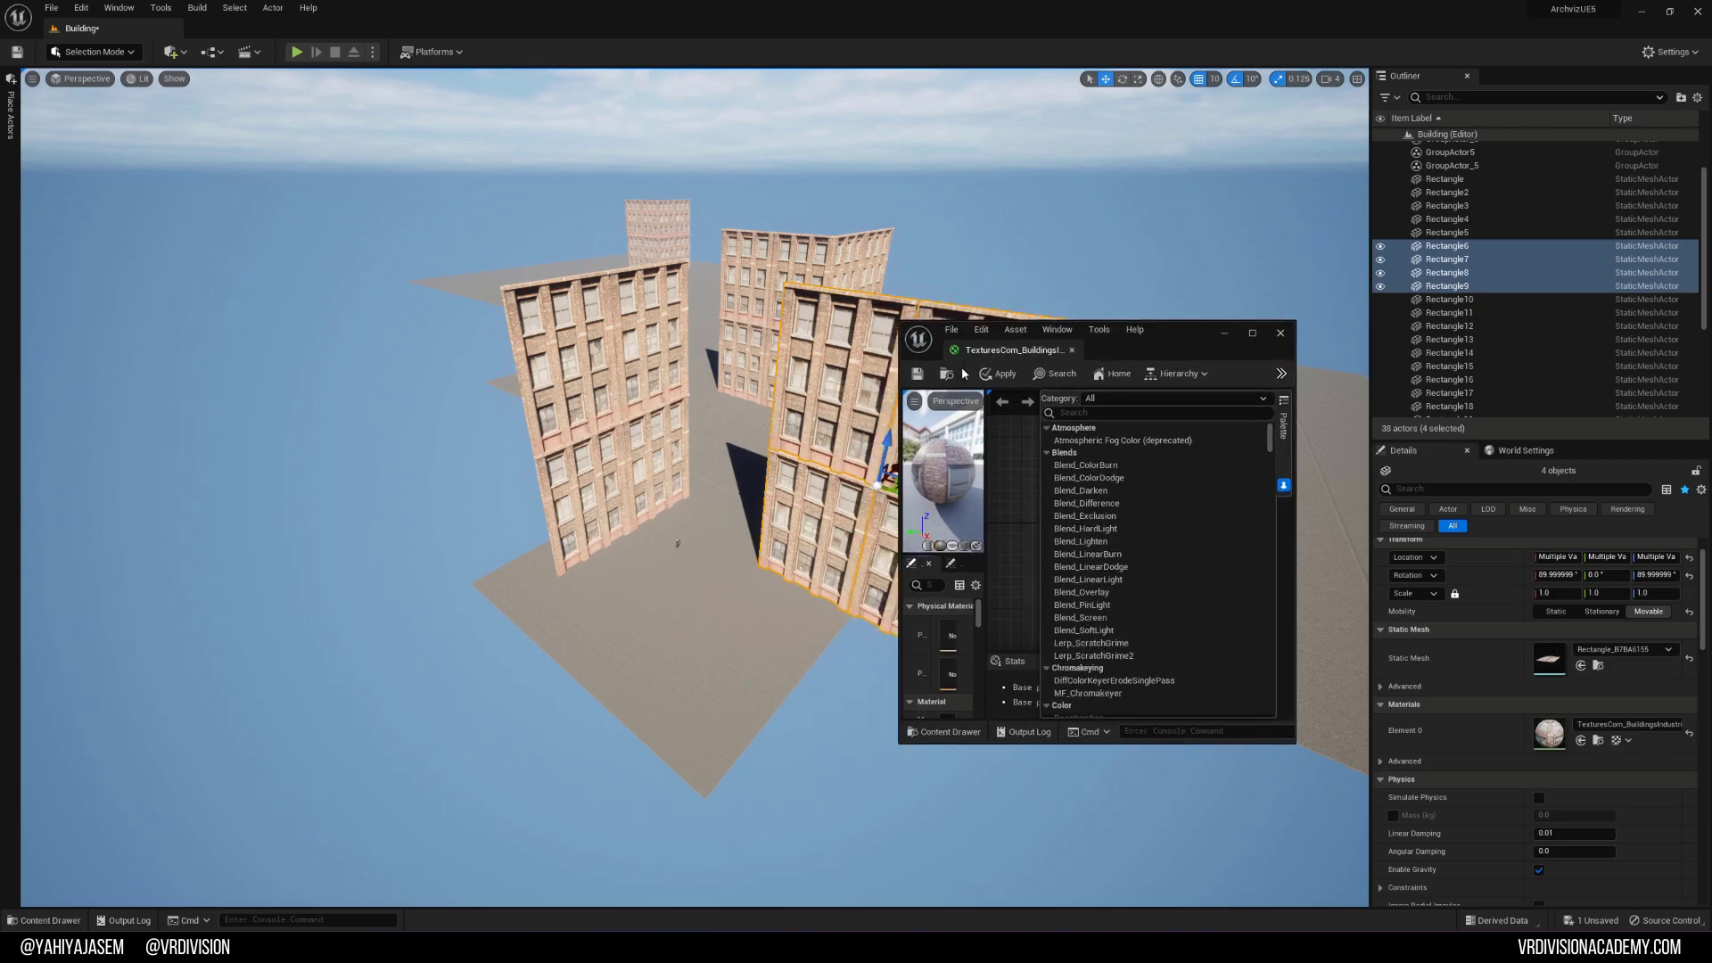
left_click(917, 374)
right_click_drag(704, 478, 704, 429)
key("ctrl+l")
right_click_drag(580, 498, 509, 343)
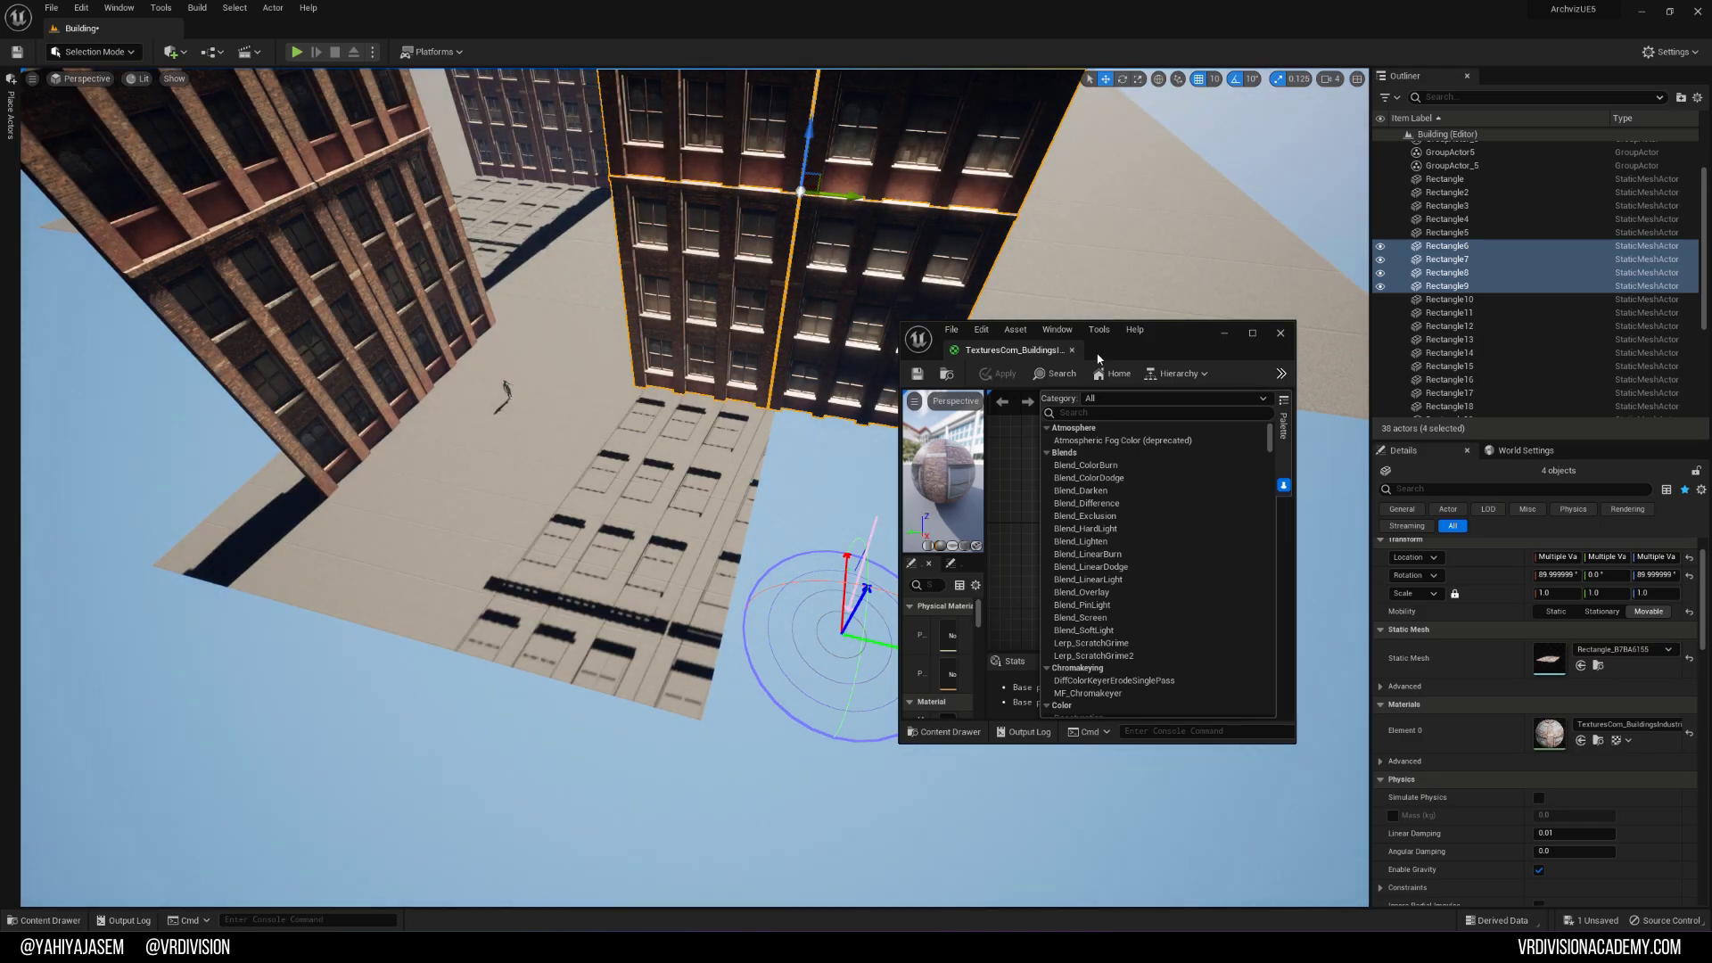
Step: Turn Two Sided back on in TexturesCom_BuildingsIndustrial0097_2_M_Mat, save it, and rotate the sun to check the walls' shadows
double_click(1097, 359)
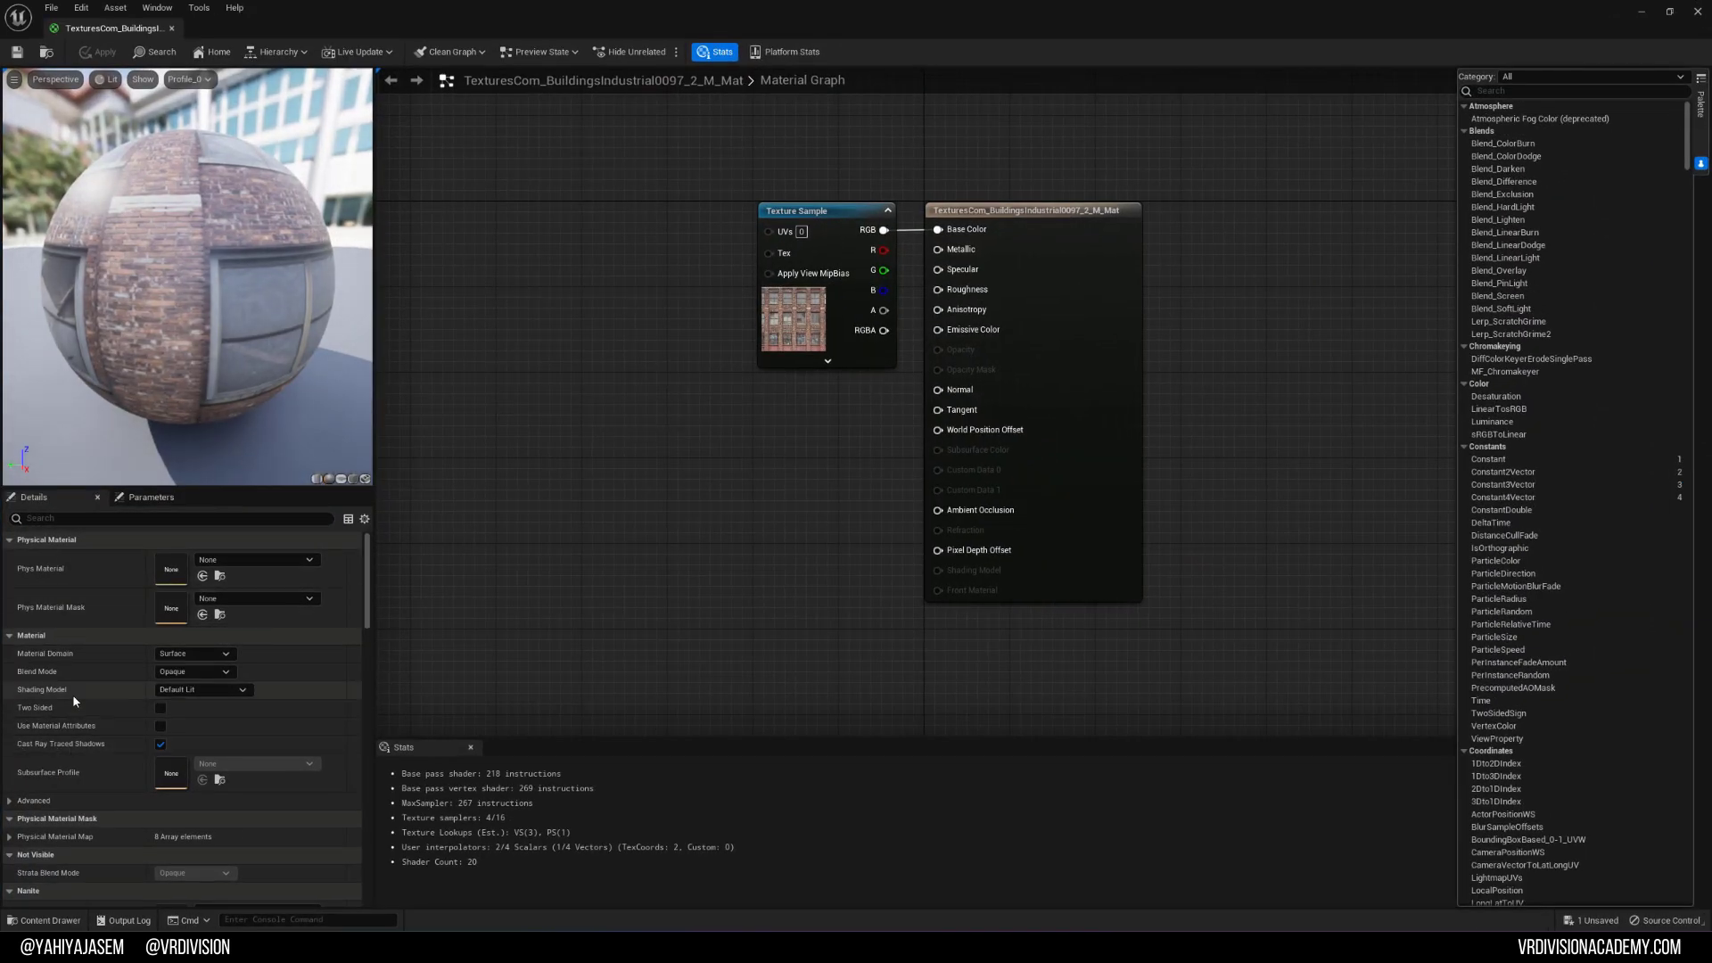
left_click(160, 709)
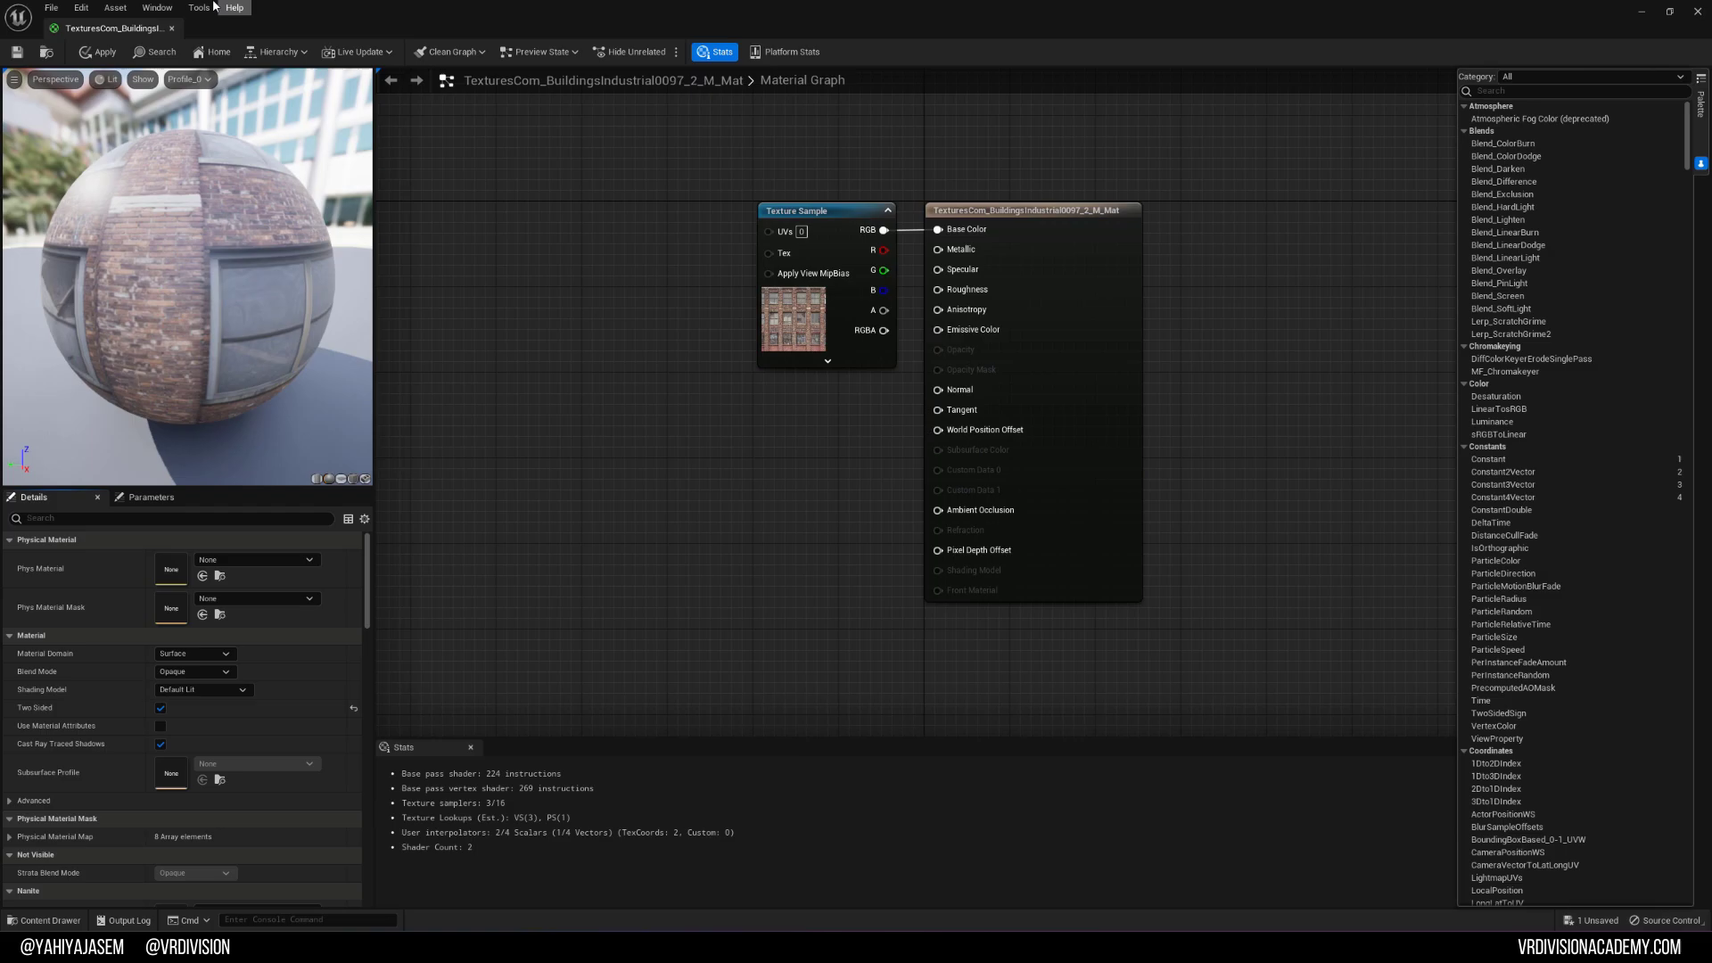
left_click(16, 51)
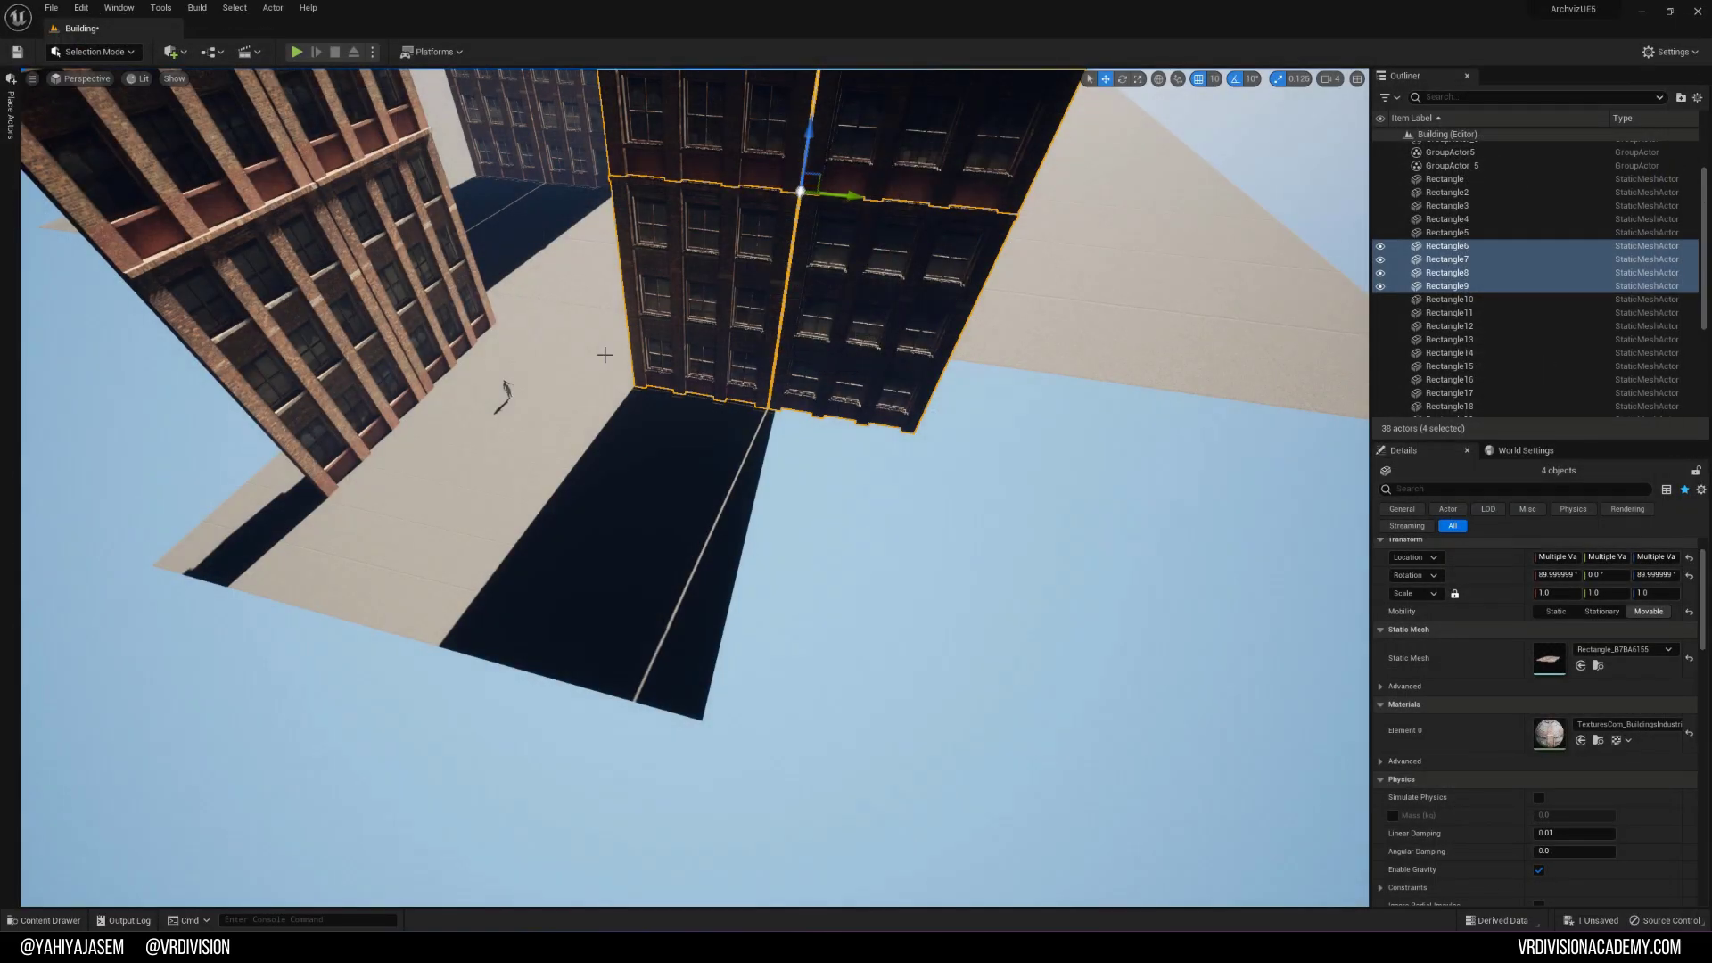
key("Escape")
key("ctrl+l")
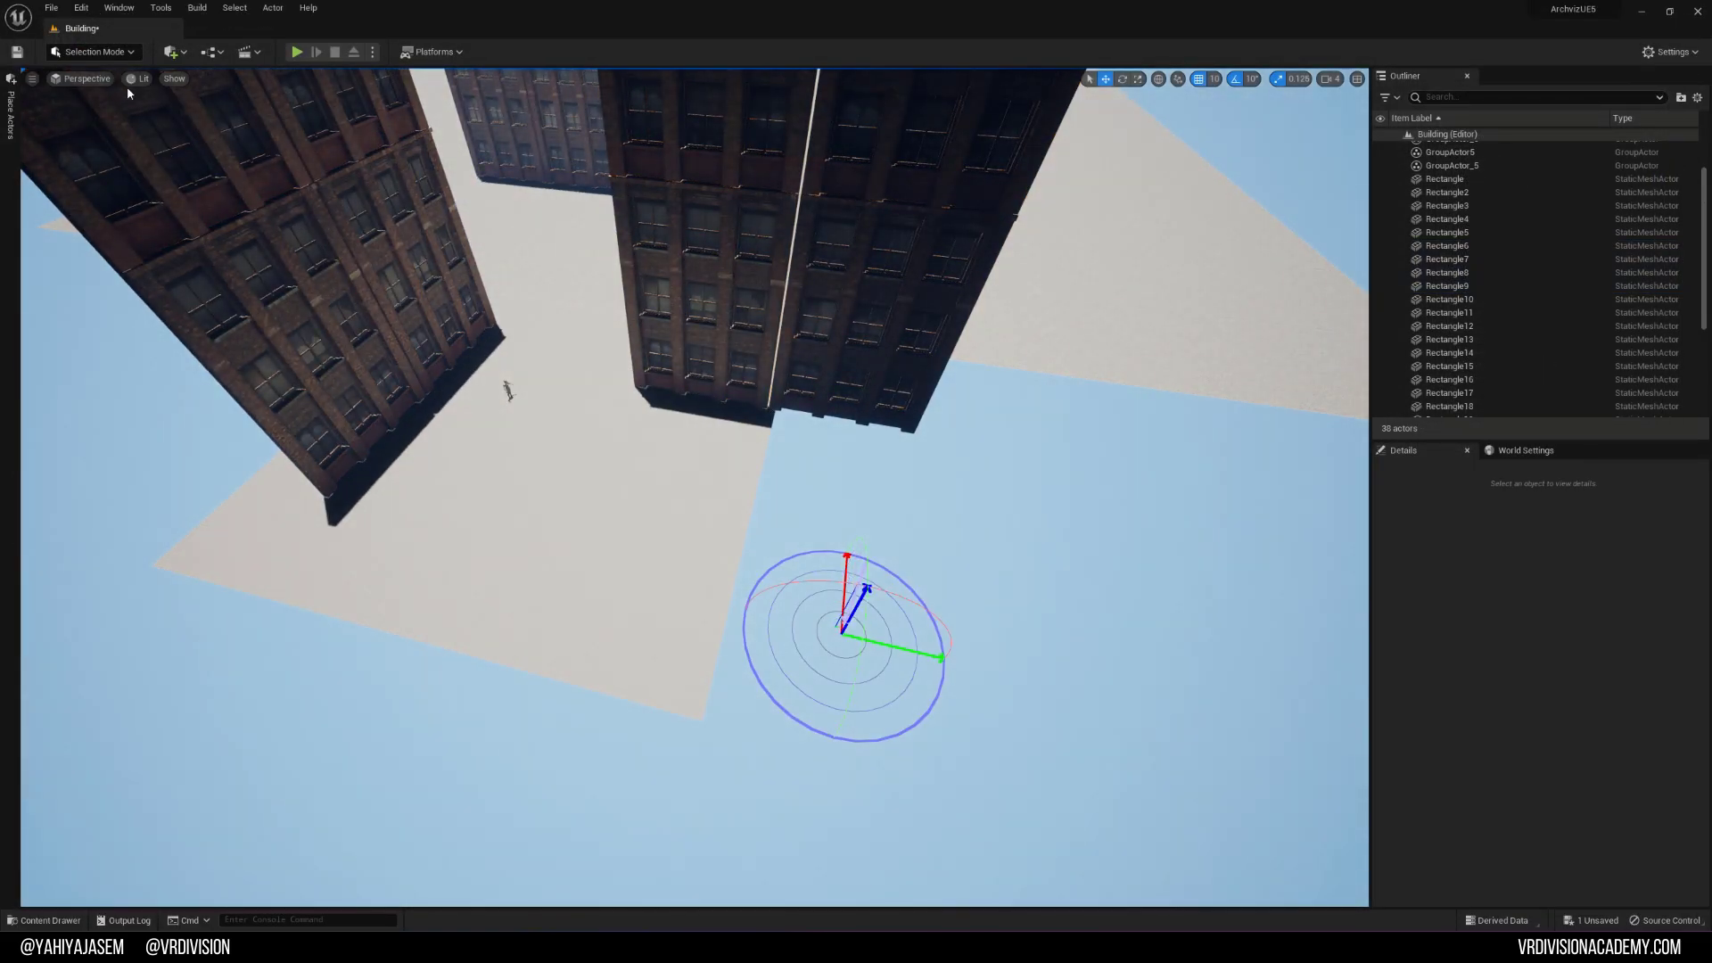
Step: Pilot CineCameraActor0 and aim the sun from behind the buildings so its light falls through the gap between the facades
left_click(108, 85)
left_click(146, 268)
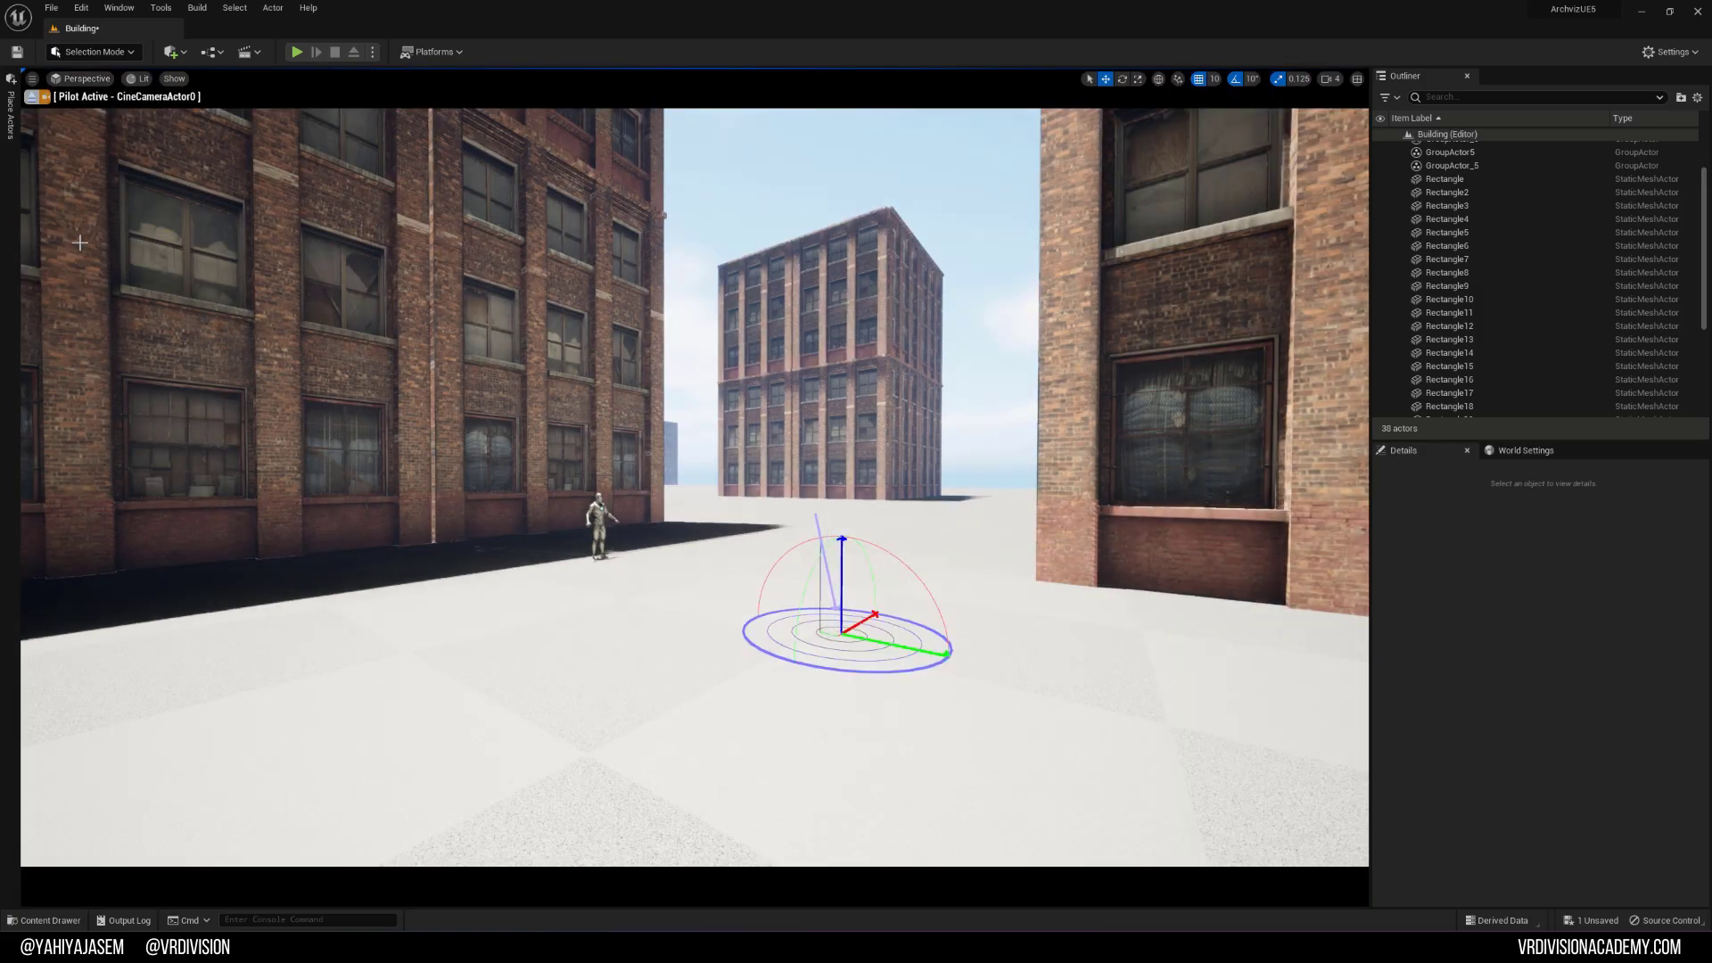
key("ctrl+l")
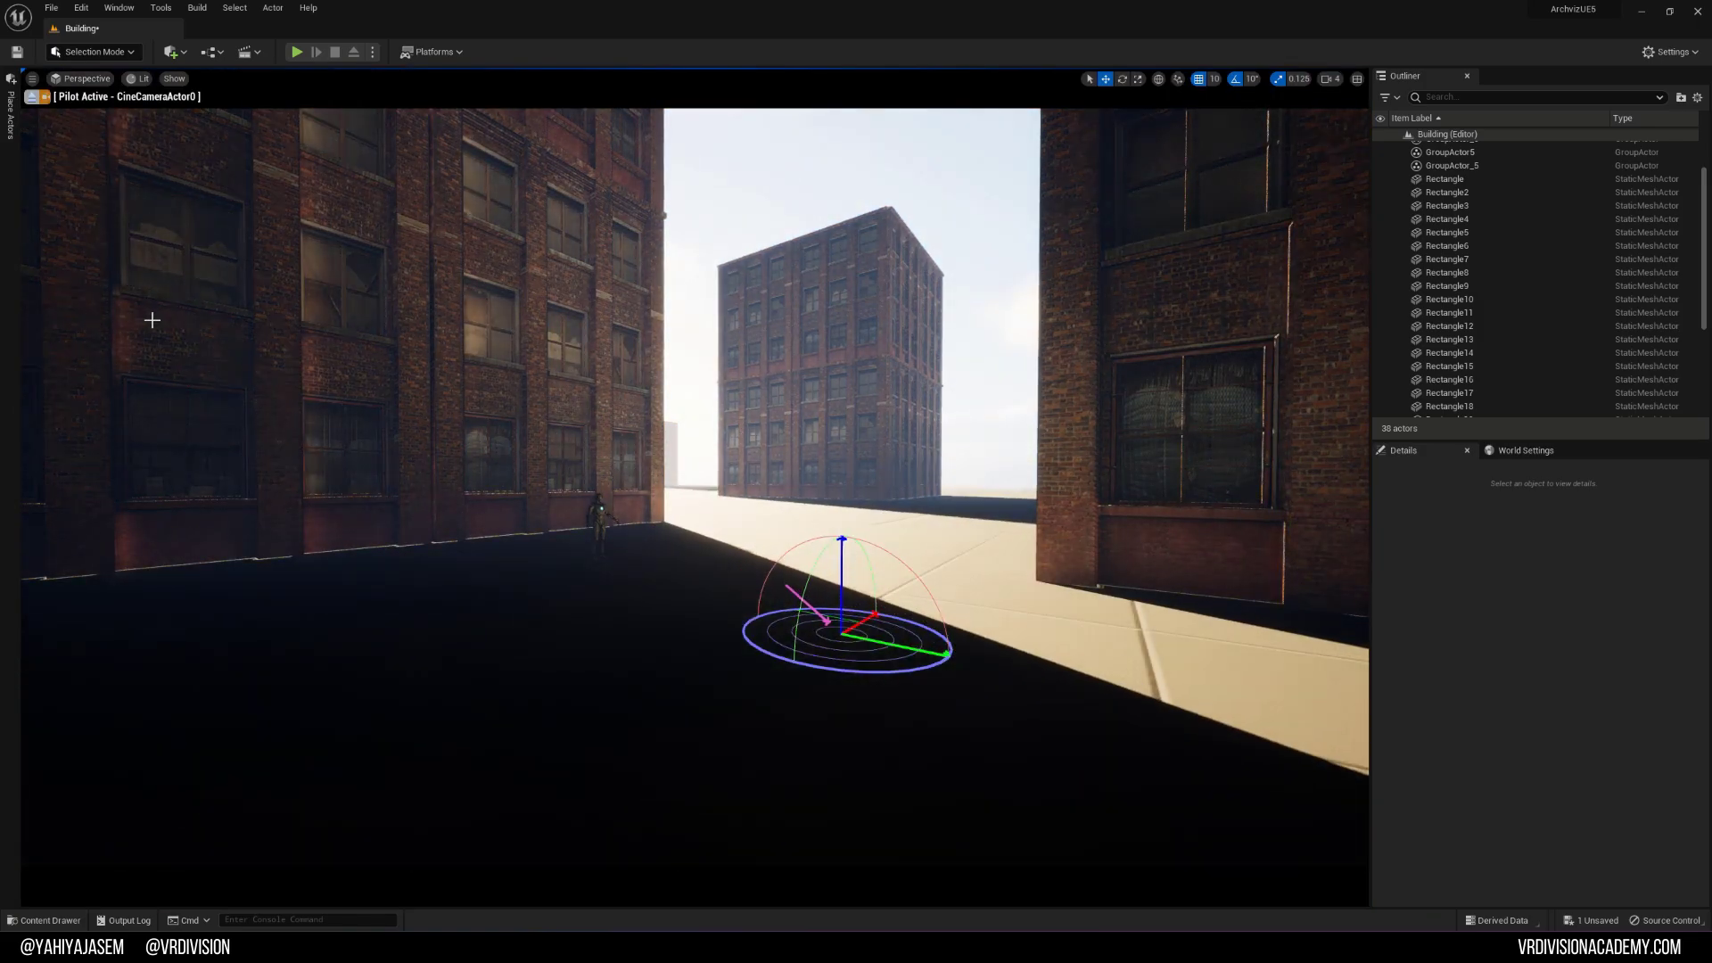
key("ctrl+l")
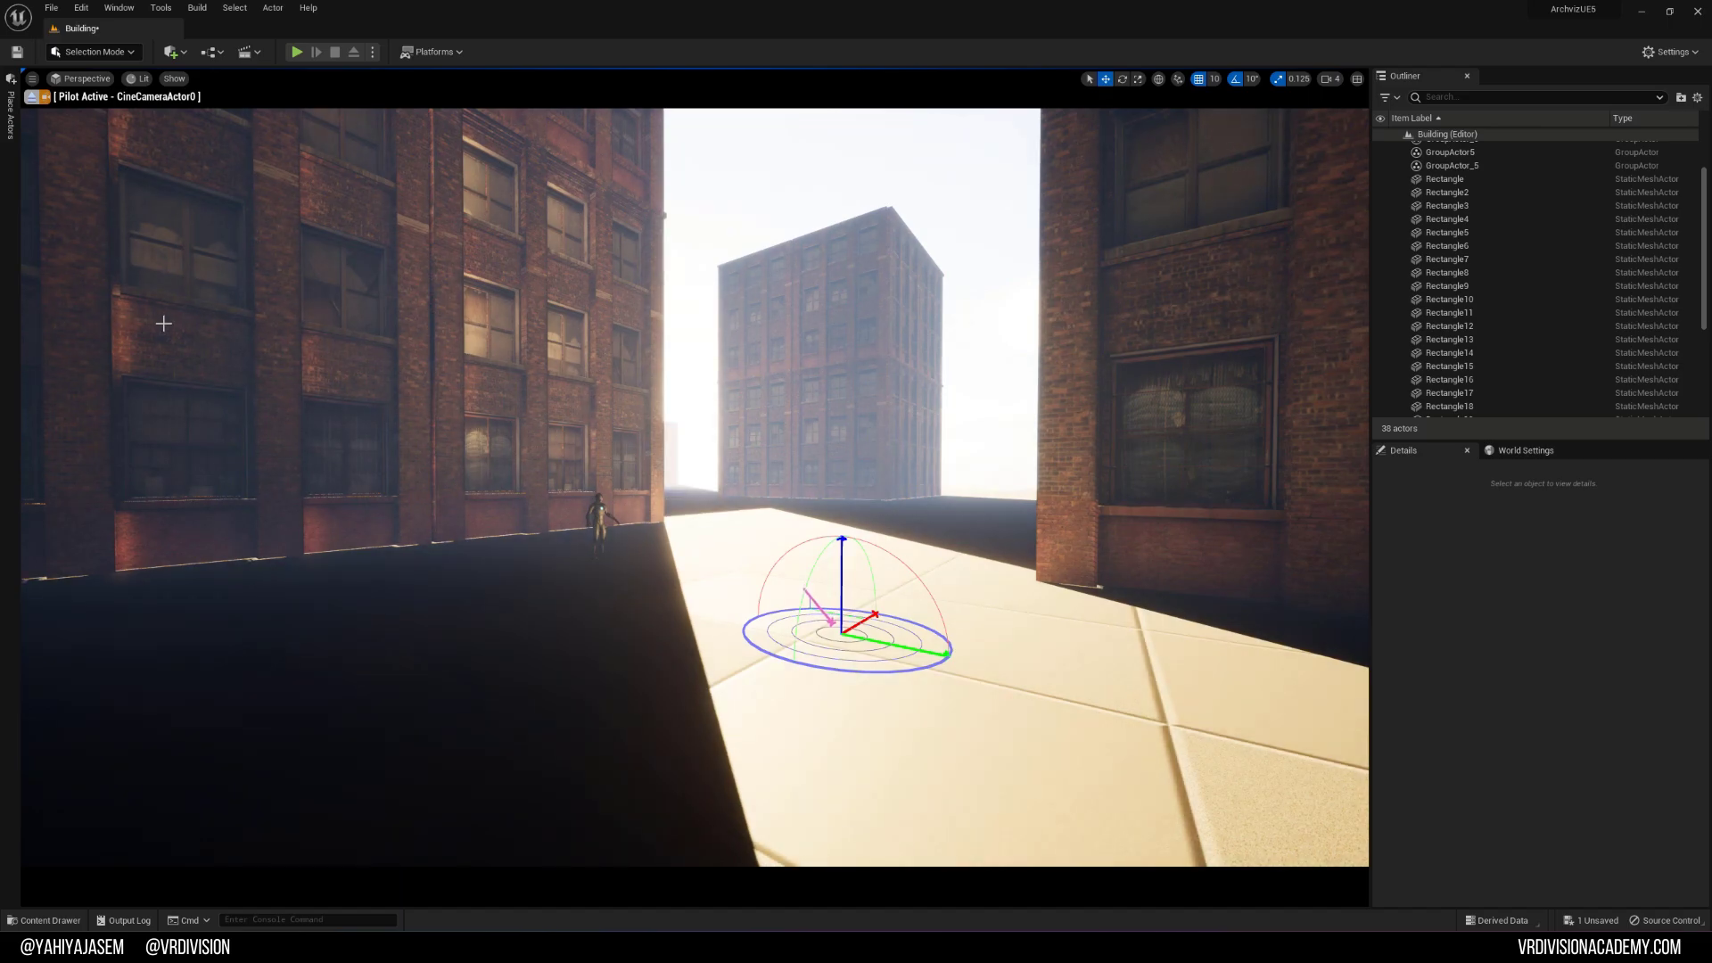
key("ctrl+l")
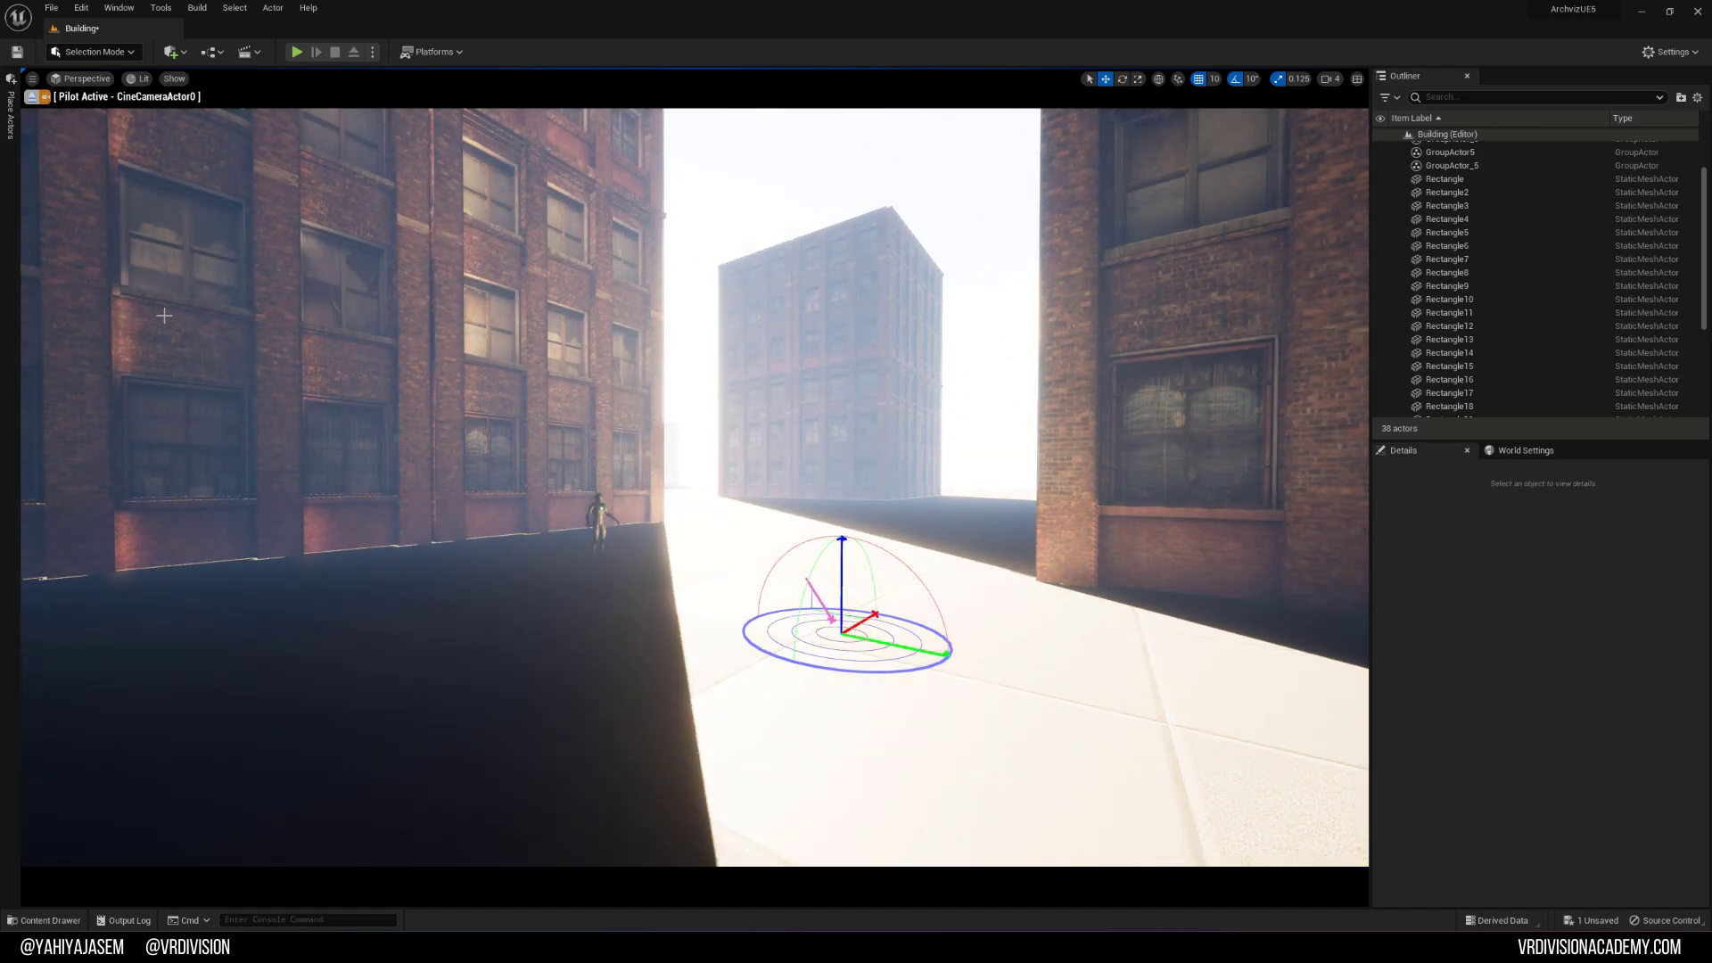
Step: Move the grouped back building, Rectangle11 to Rectangle18, and reframe the piloted camera on the mannequin between the facades
left_click(888, 448)
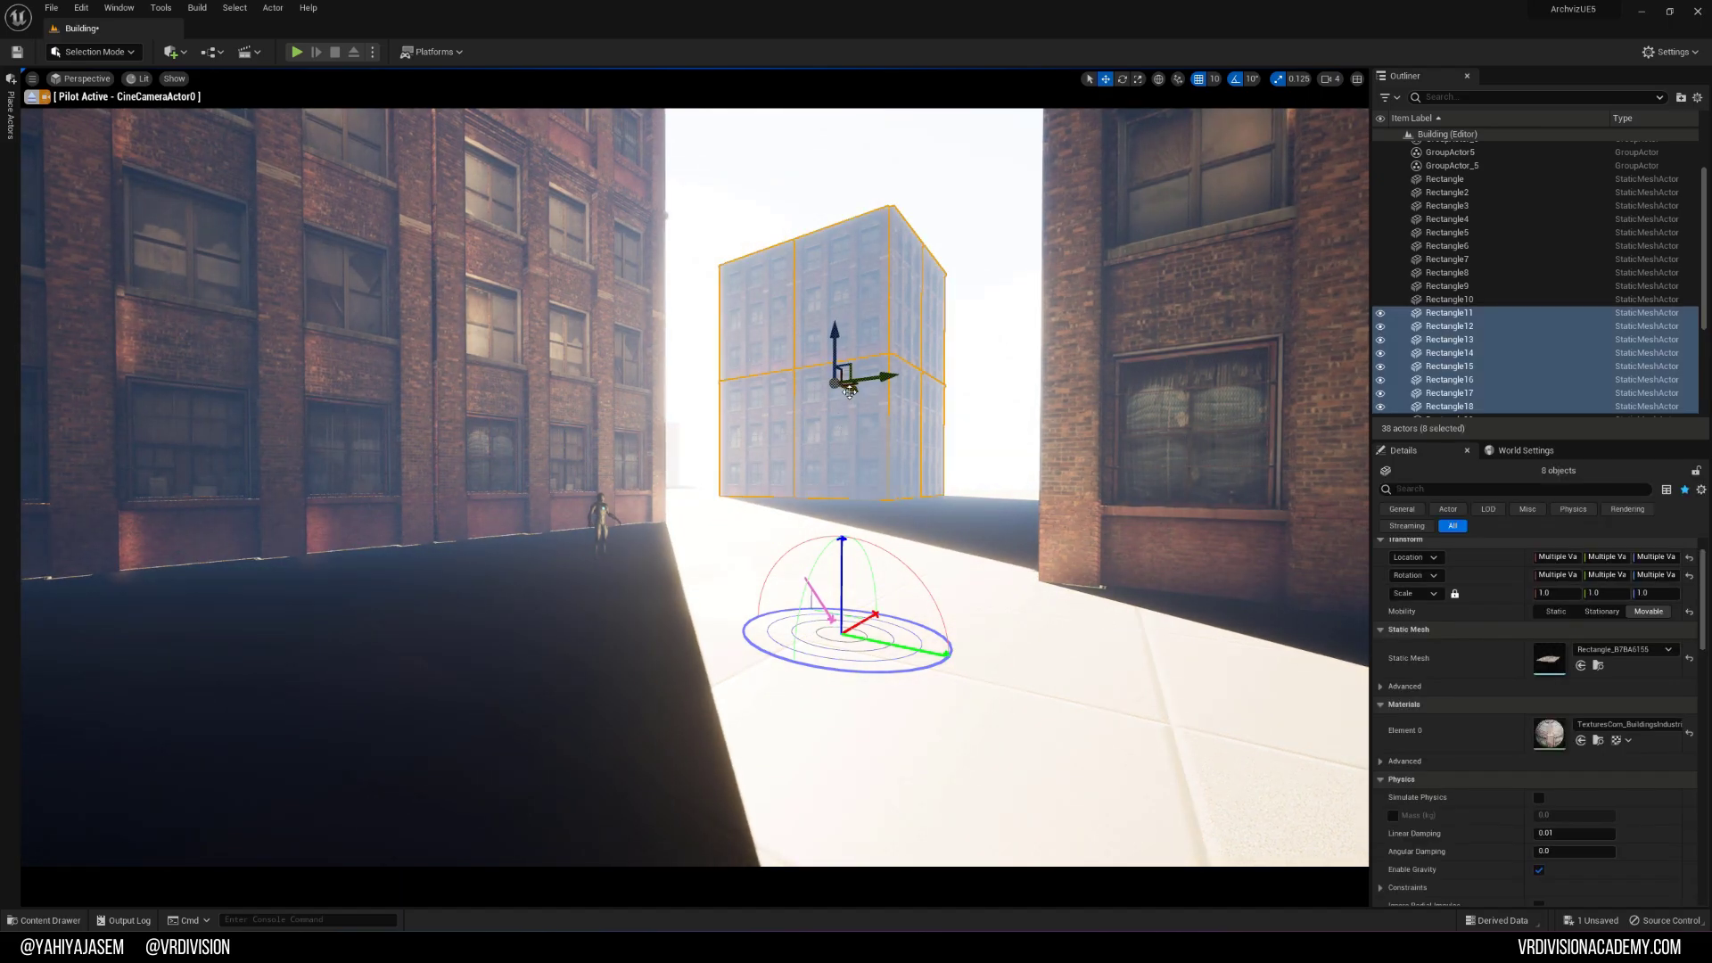
left_click_drag(849, 392, 817, 369)
key("Escape")
right_click_drag(826, 425, 816, 421)
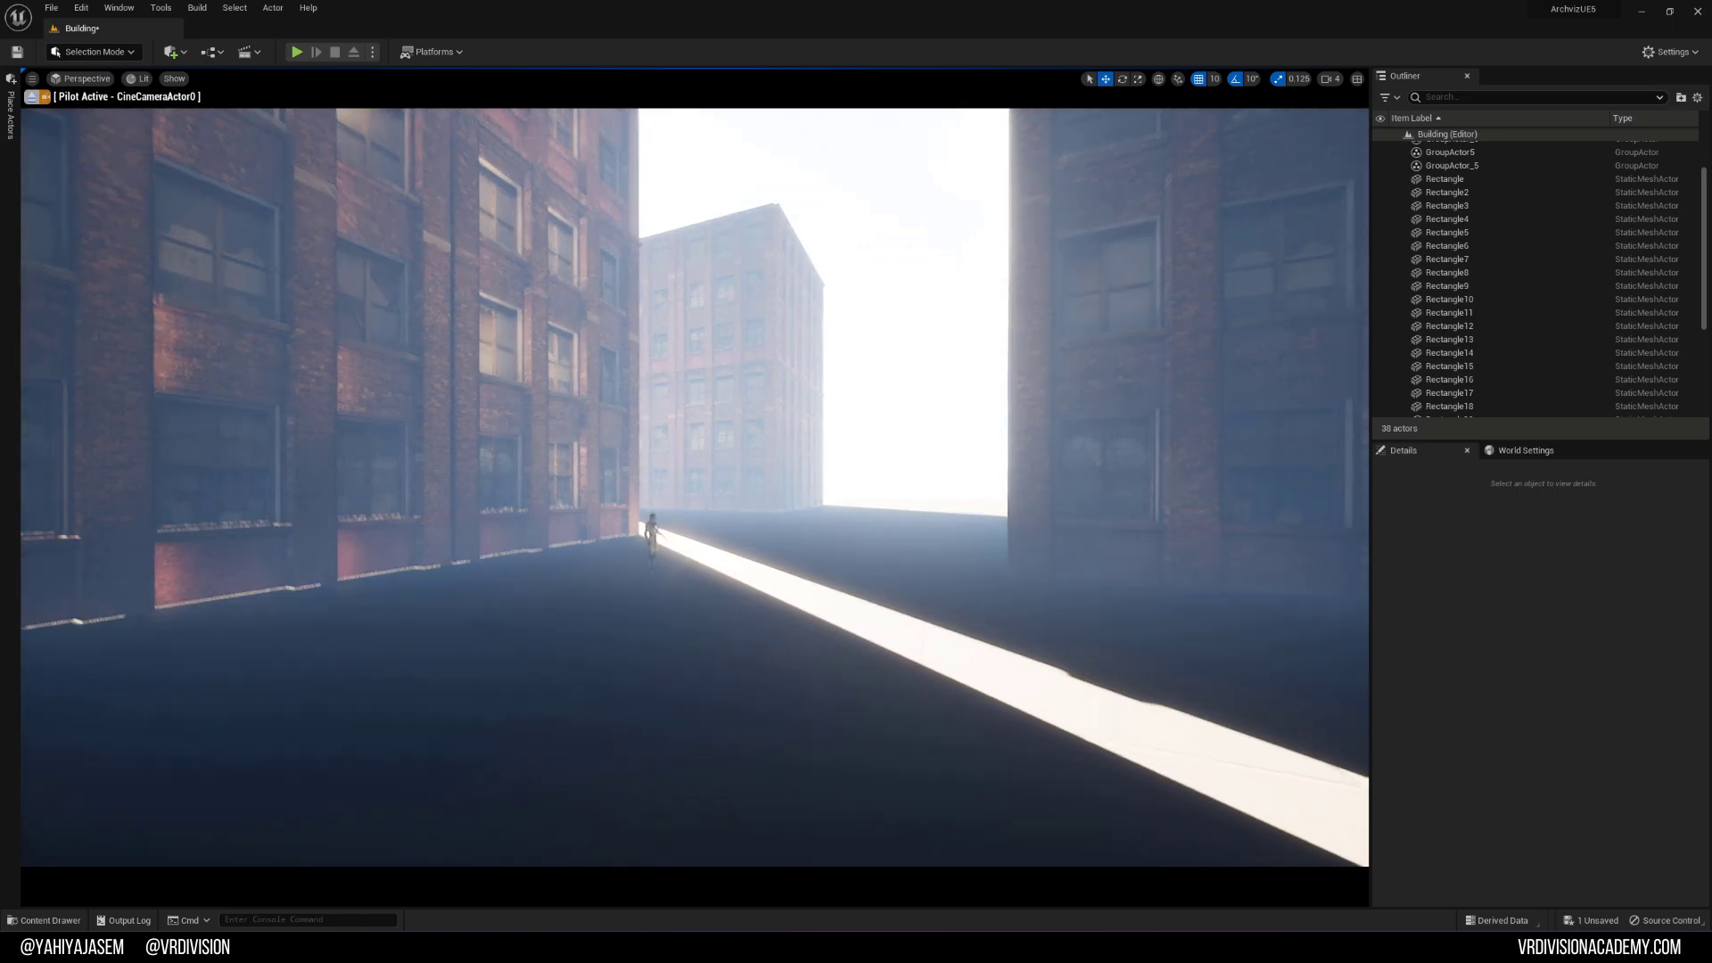
right_click_drag(839, 440, 838, 439)
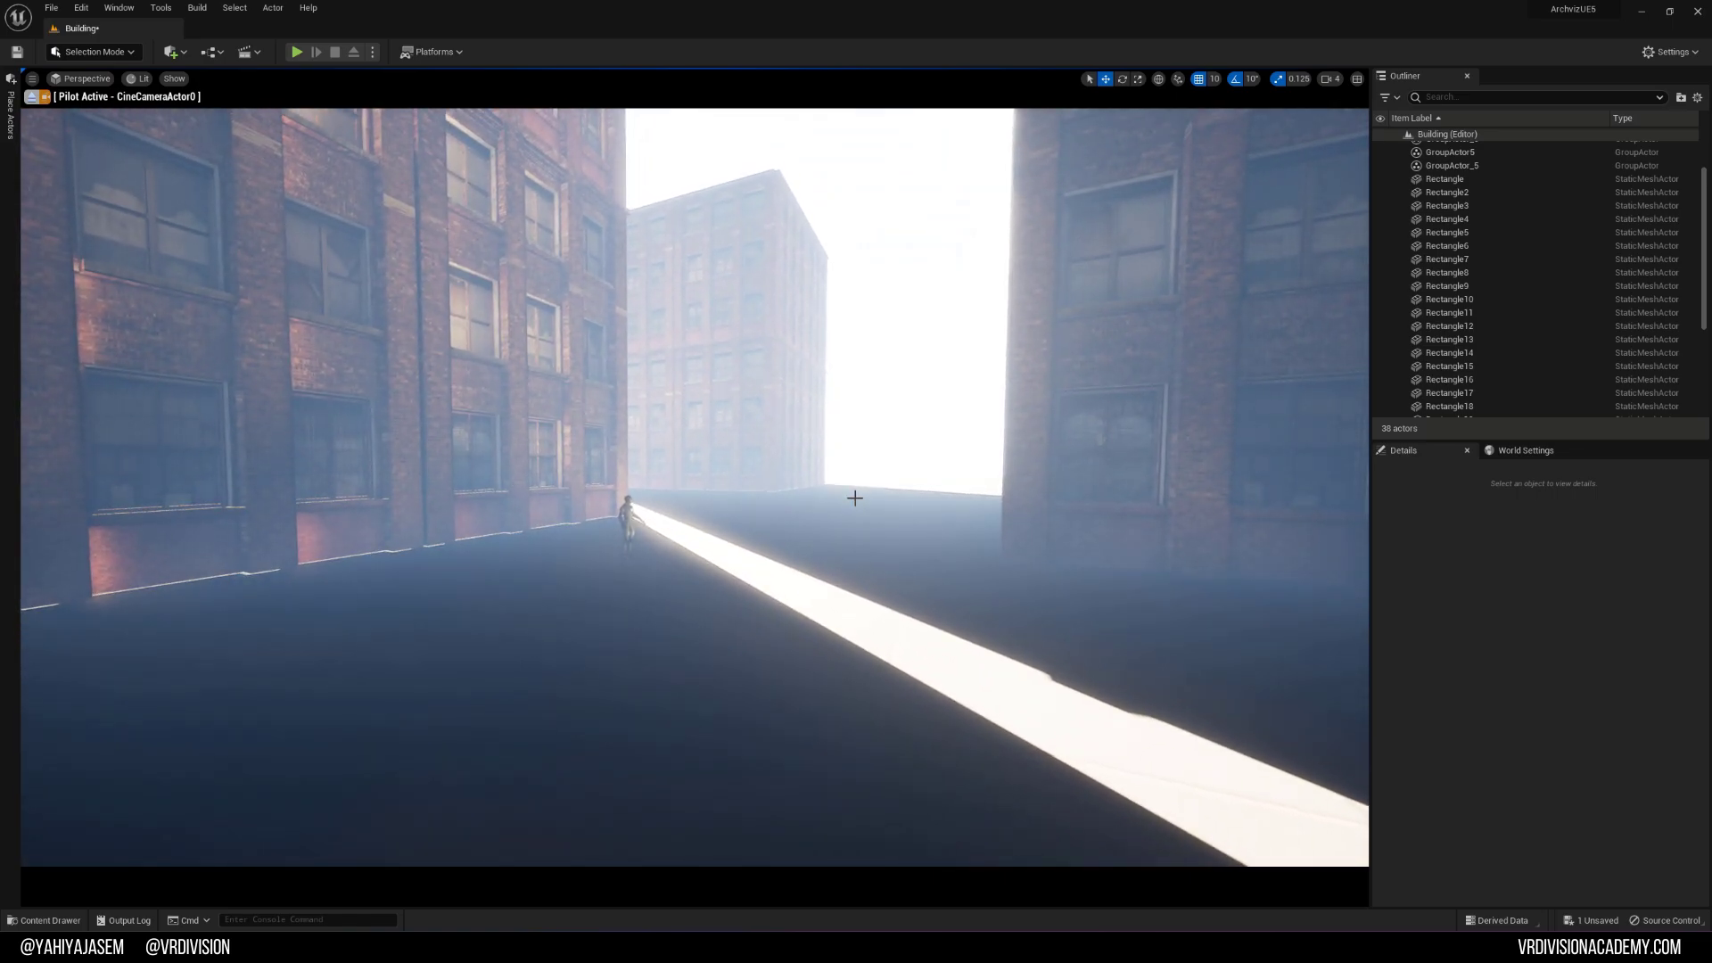
Step: Duplicate the back building twice, then rotate and place the copies in the distance within the gap between the facades
left_click(758, 448)
left_click_drag(735, 376, 1029, 446, "alt")
key("e")
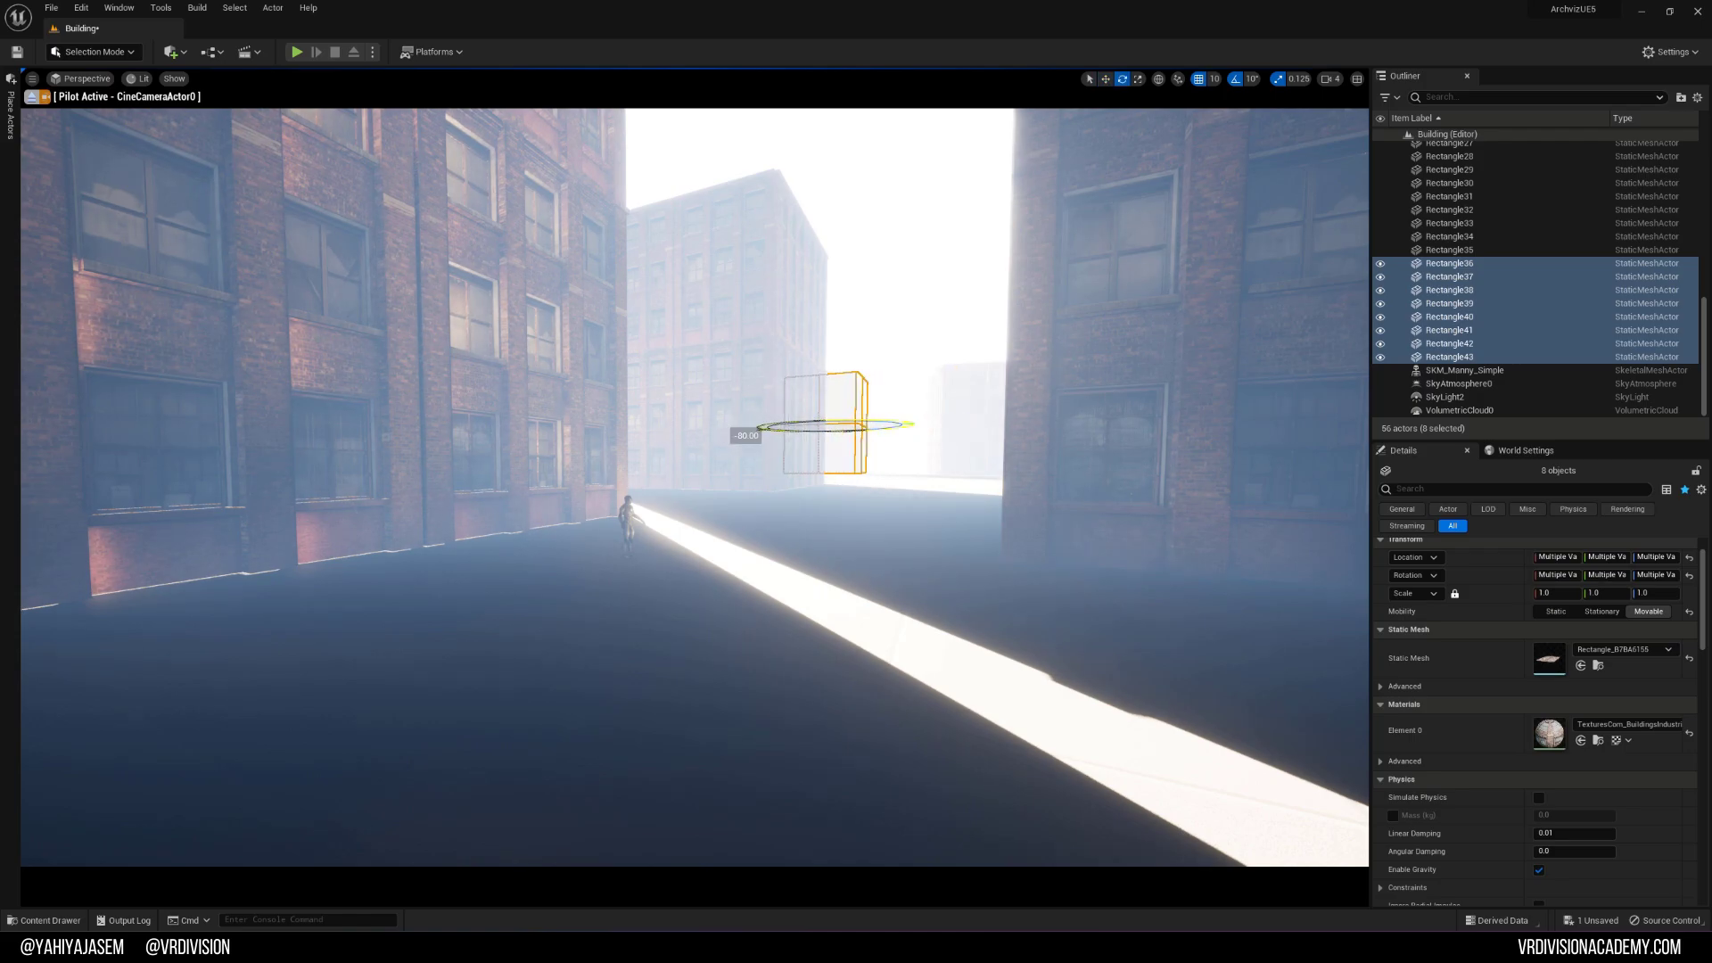
key("w")
left_click(879, 406)
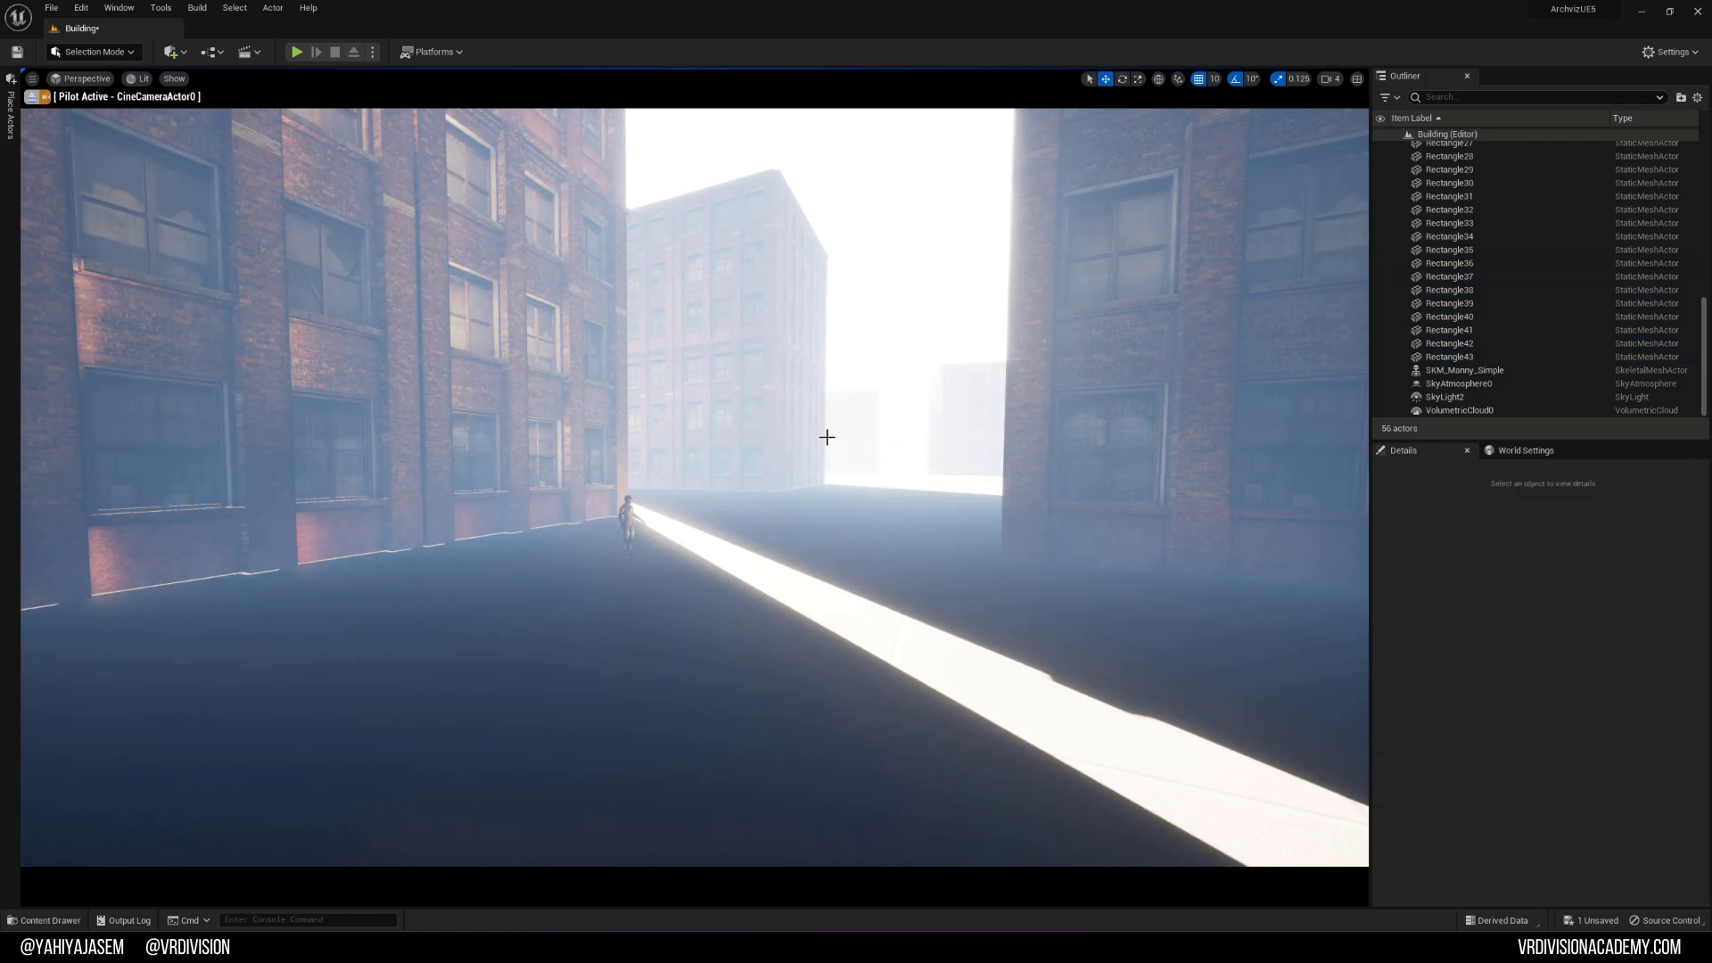
left_click(868, 442)
key("e")
left_click(870, 431)
Step: Leave the camera view, save the level, and view the ground and distant buildings from above
left_click(33, 98)
key("ctrl+s")
right_click_drag(645, 364, 708, 496)
key("e")
key("s")
left_click(708, 497)
key("w")
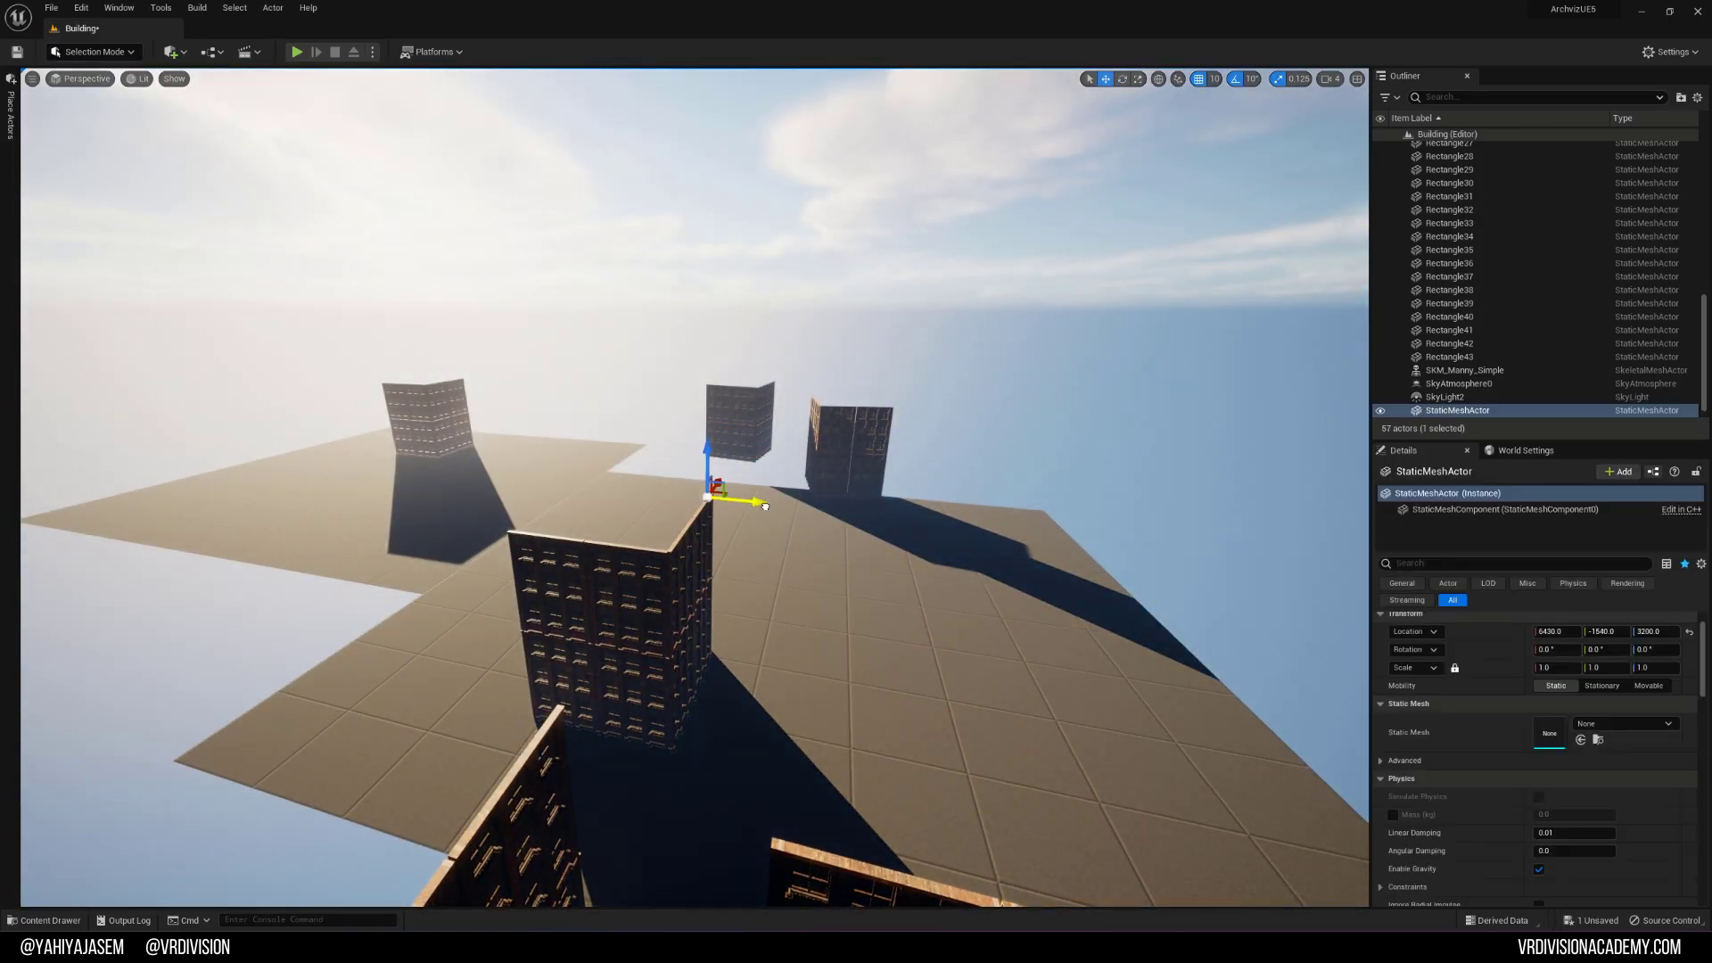
key("s")
left_click(765, 516)
left_click(784, 528)
left_click(914, 494)
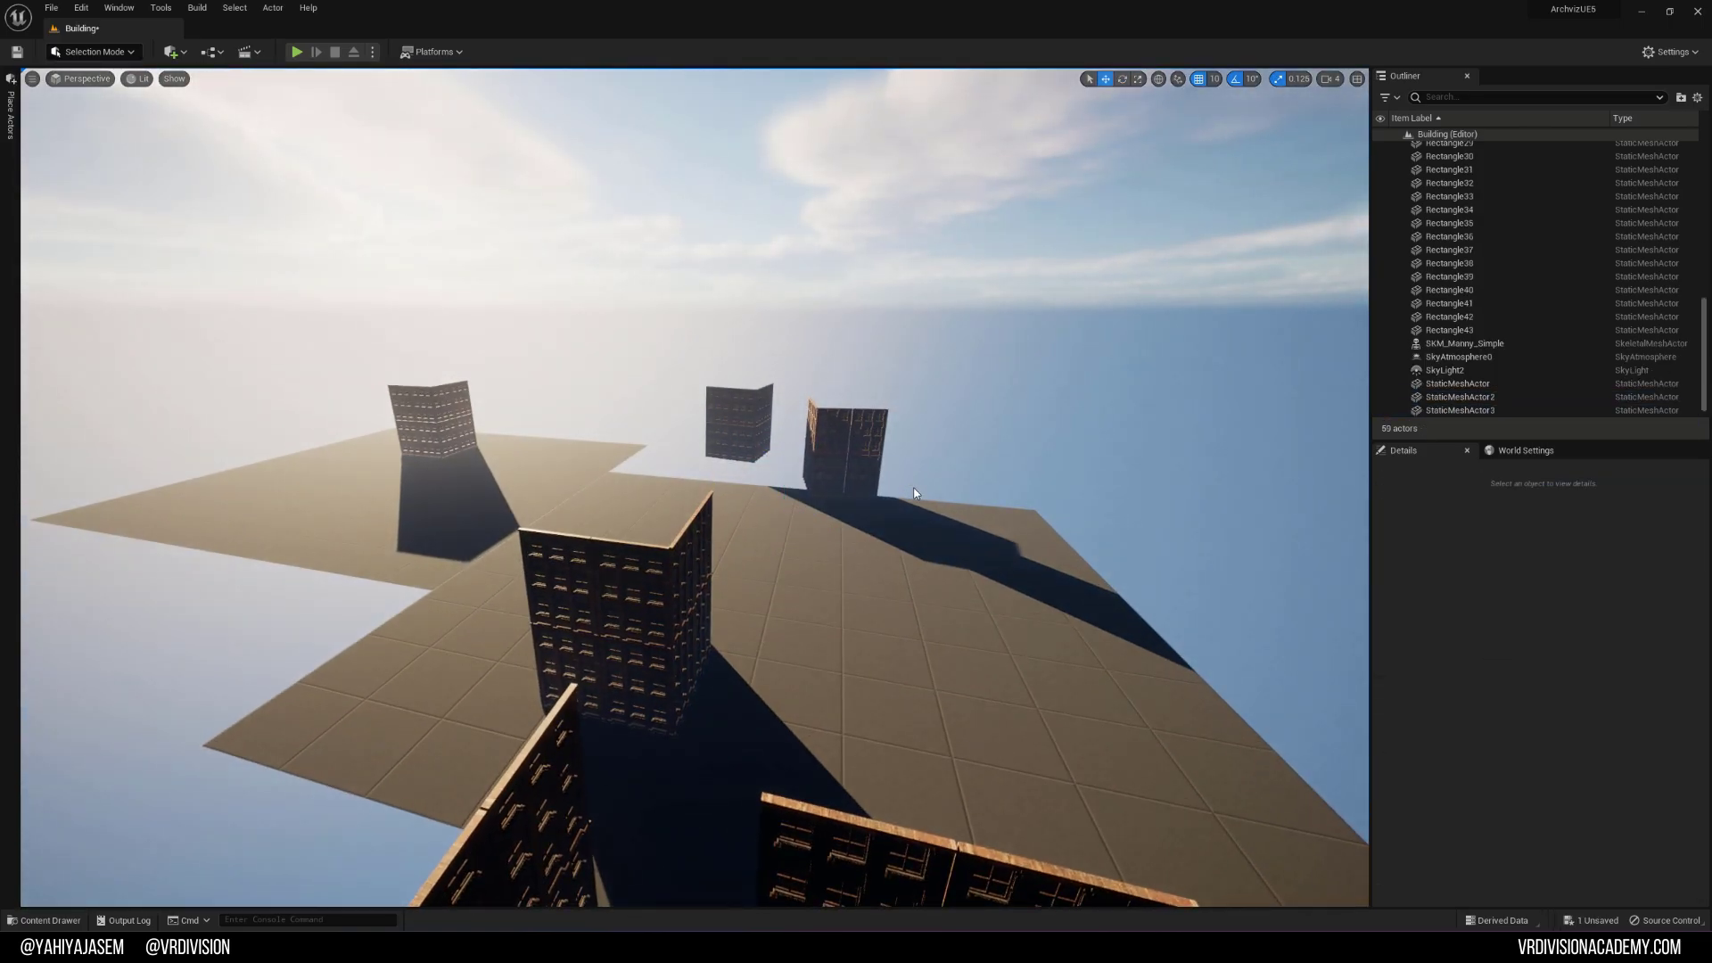
Step: Stretch the ground plane Rectangle10 to an X scale of 221.875 and shift it to X 13320 beneath the distant buildings
left_click(772, 505)
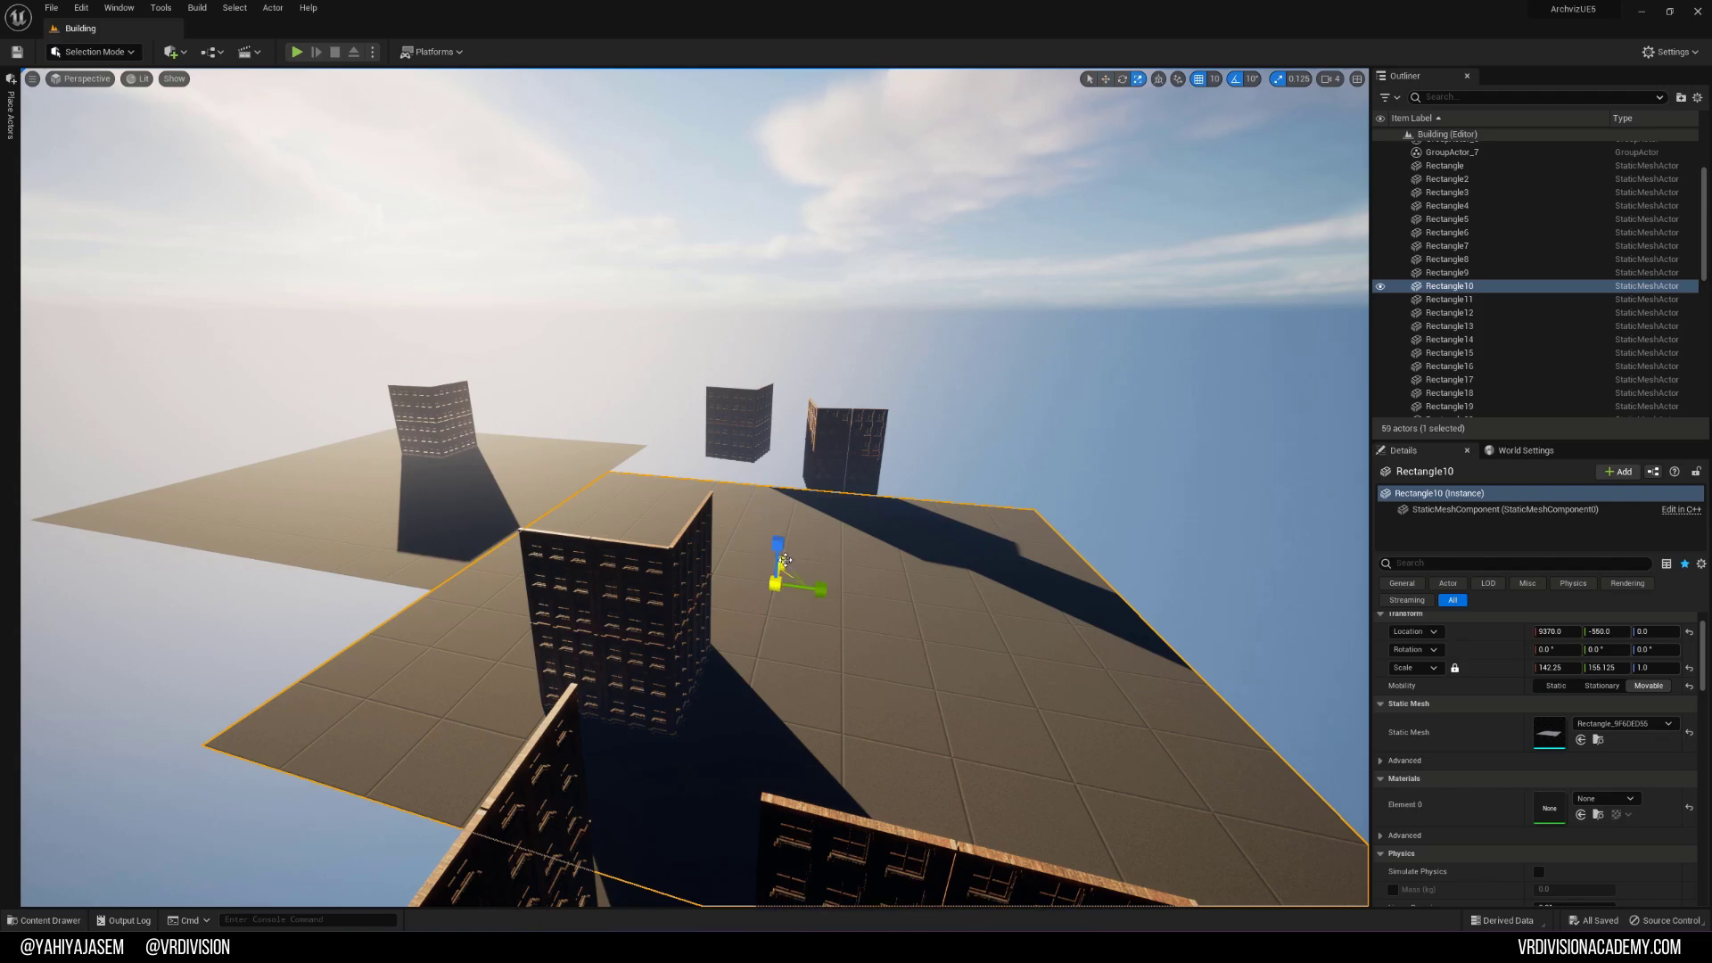
left_click_drag(774, 584, 775, 584)
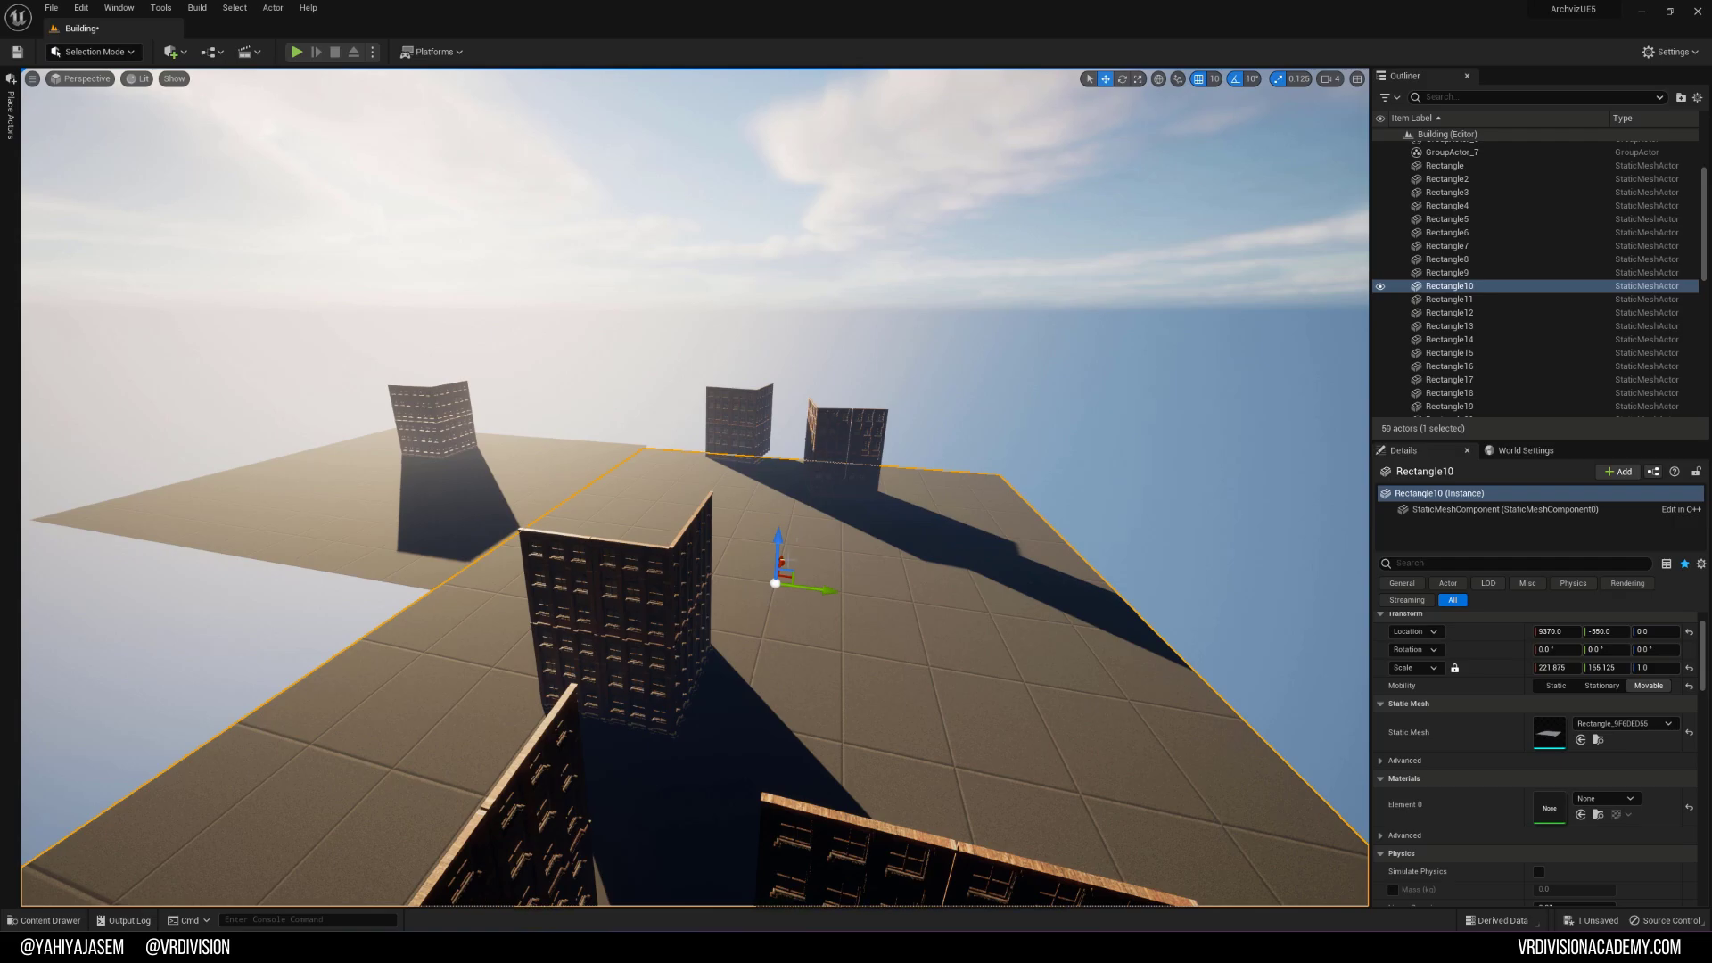
left_click_drag(785, 560, 785, 505)
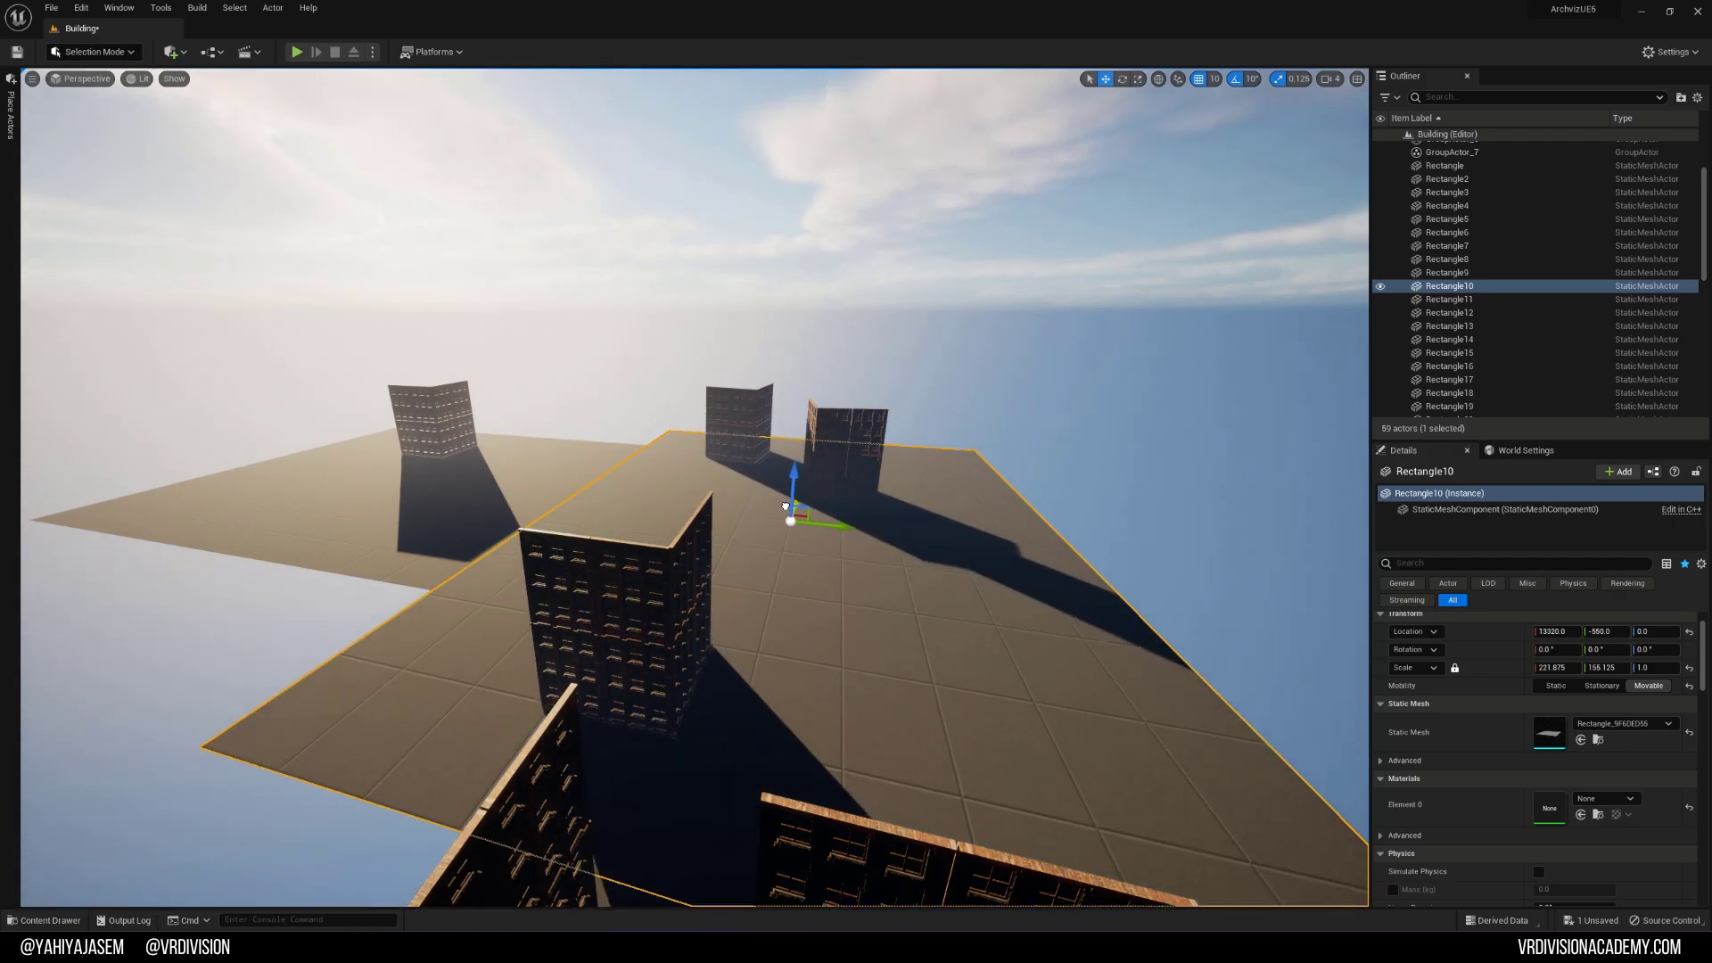
key("Escape")
Step: Return to piloting CineCameraActor0 and save the level
scroll(786, 505, "up", 10)
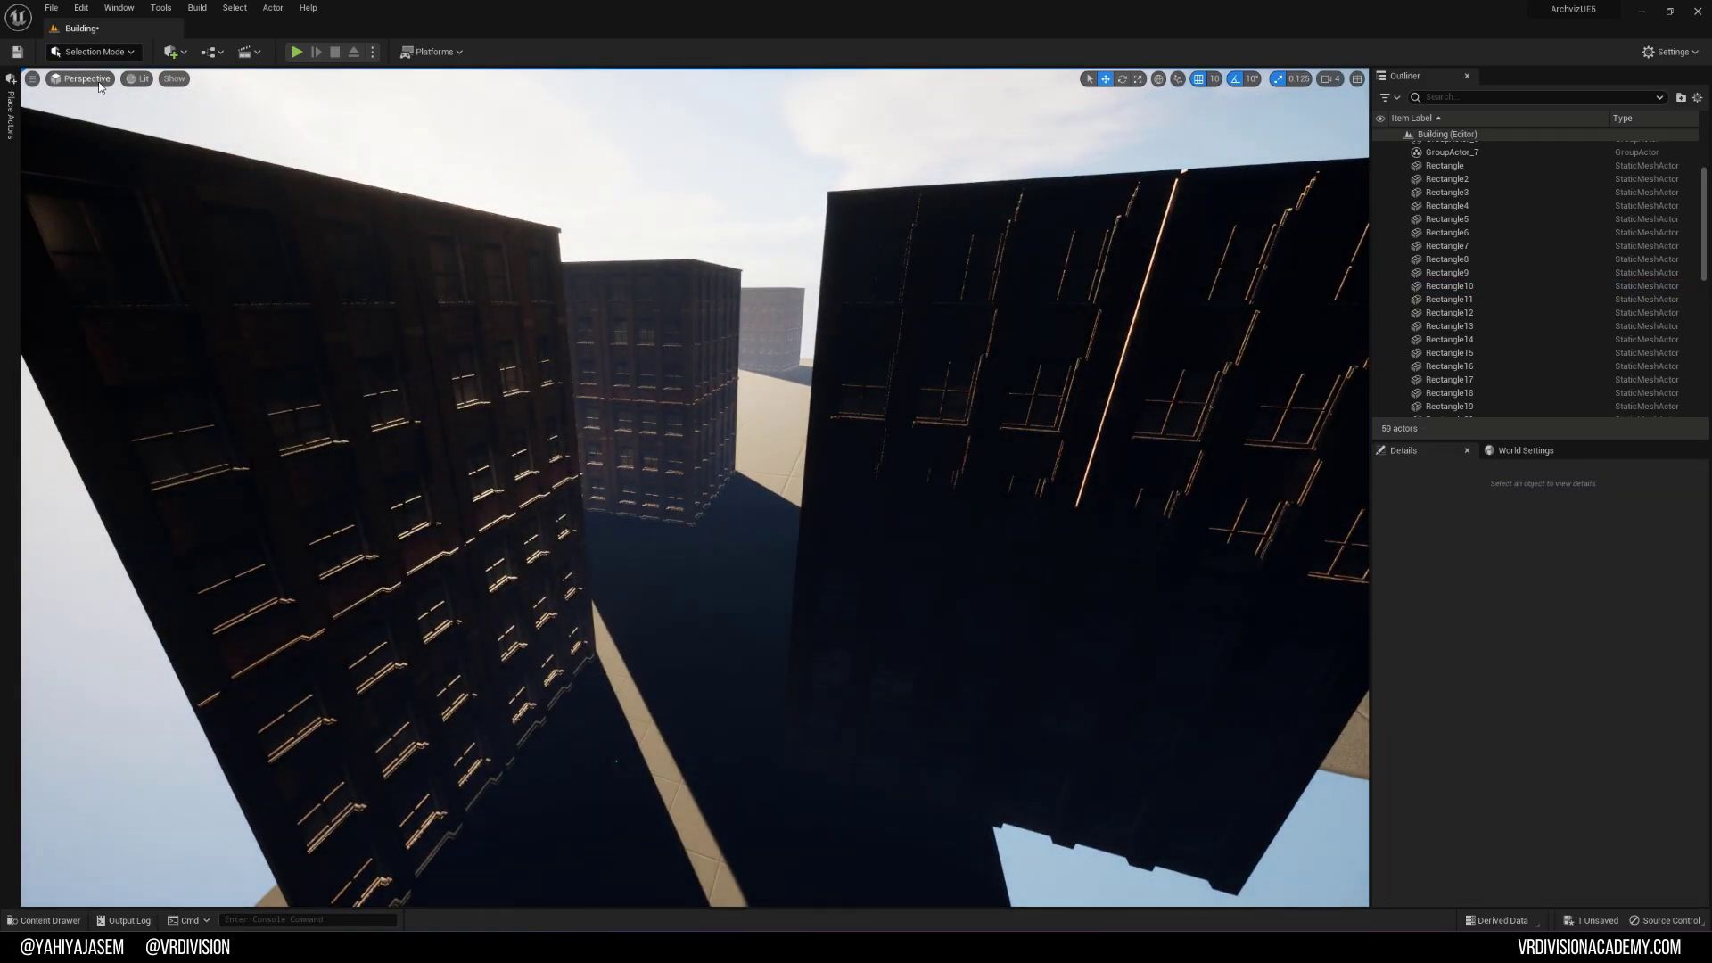
left_click(100, 87)
left_click(121, 232)
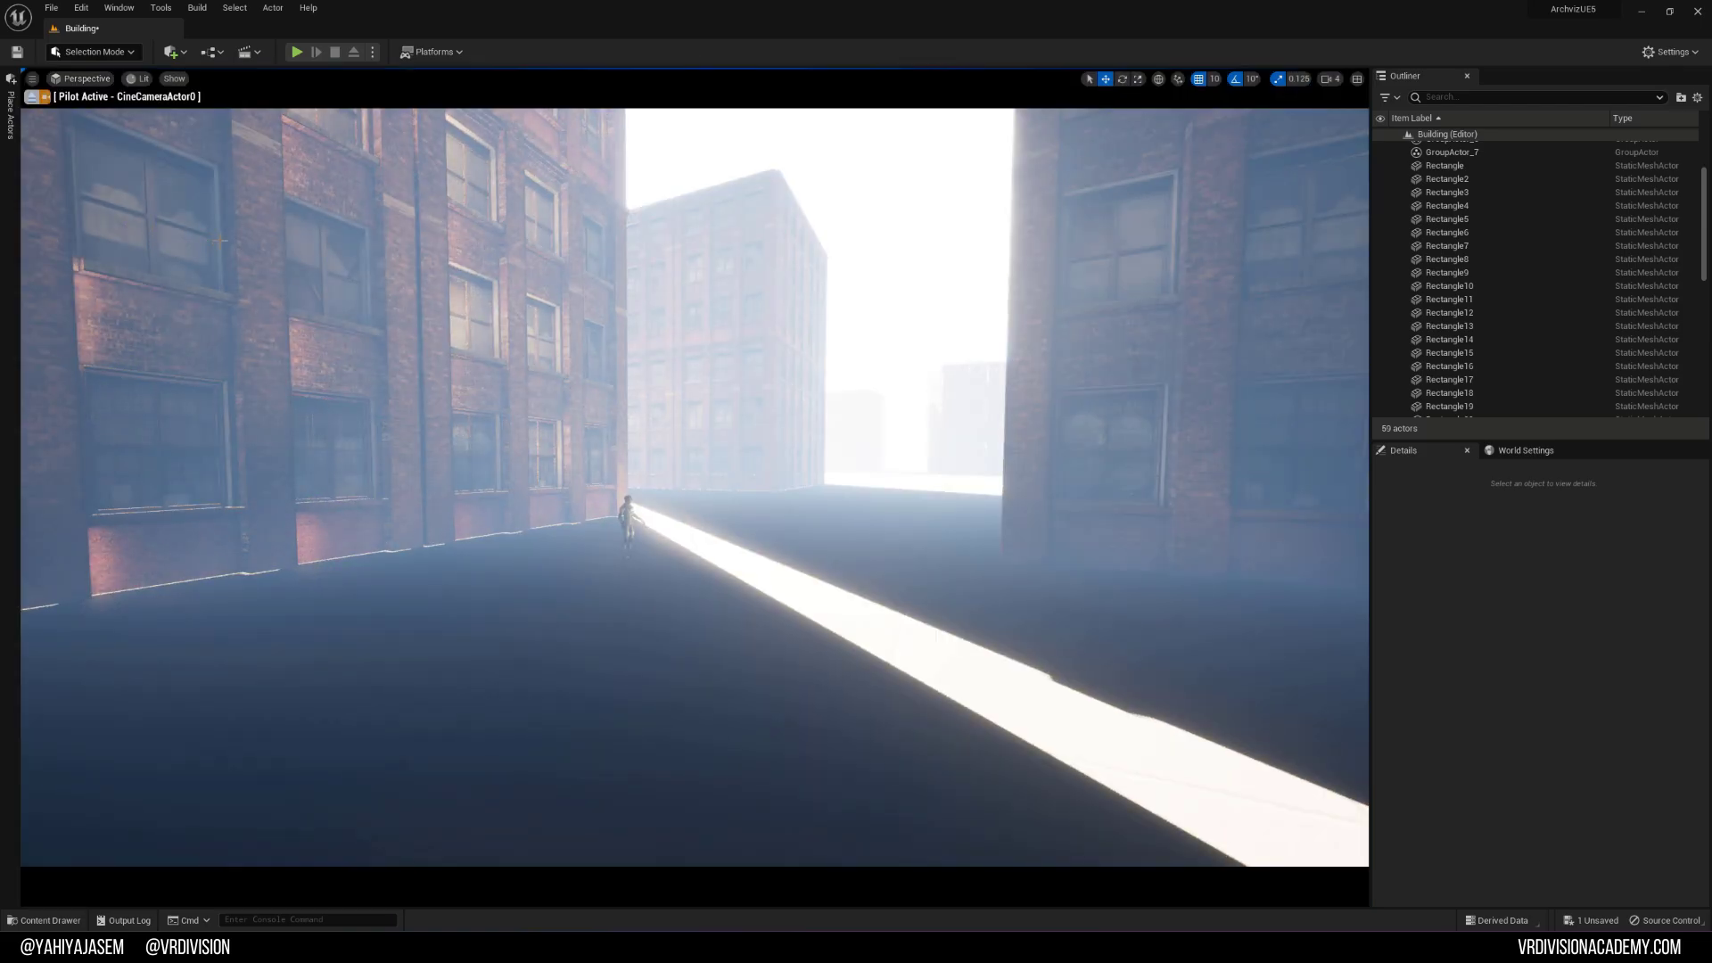
key("ctrl+s")
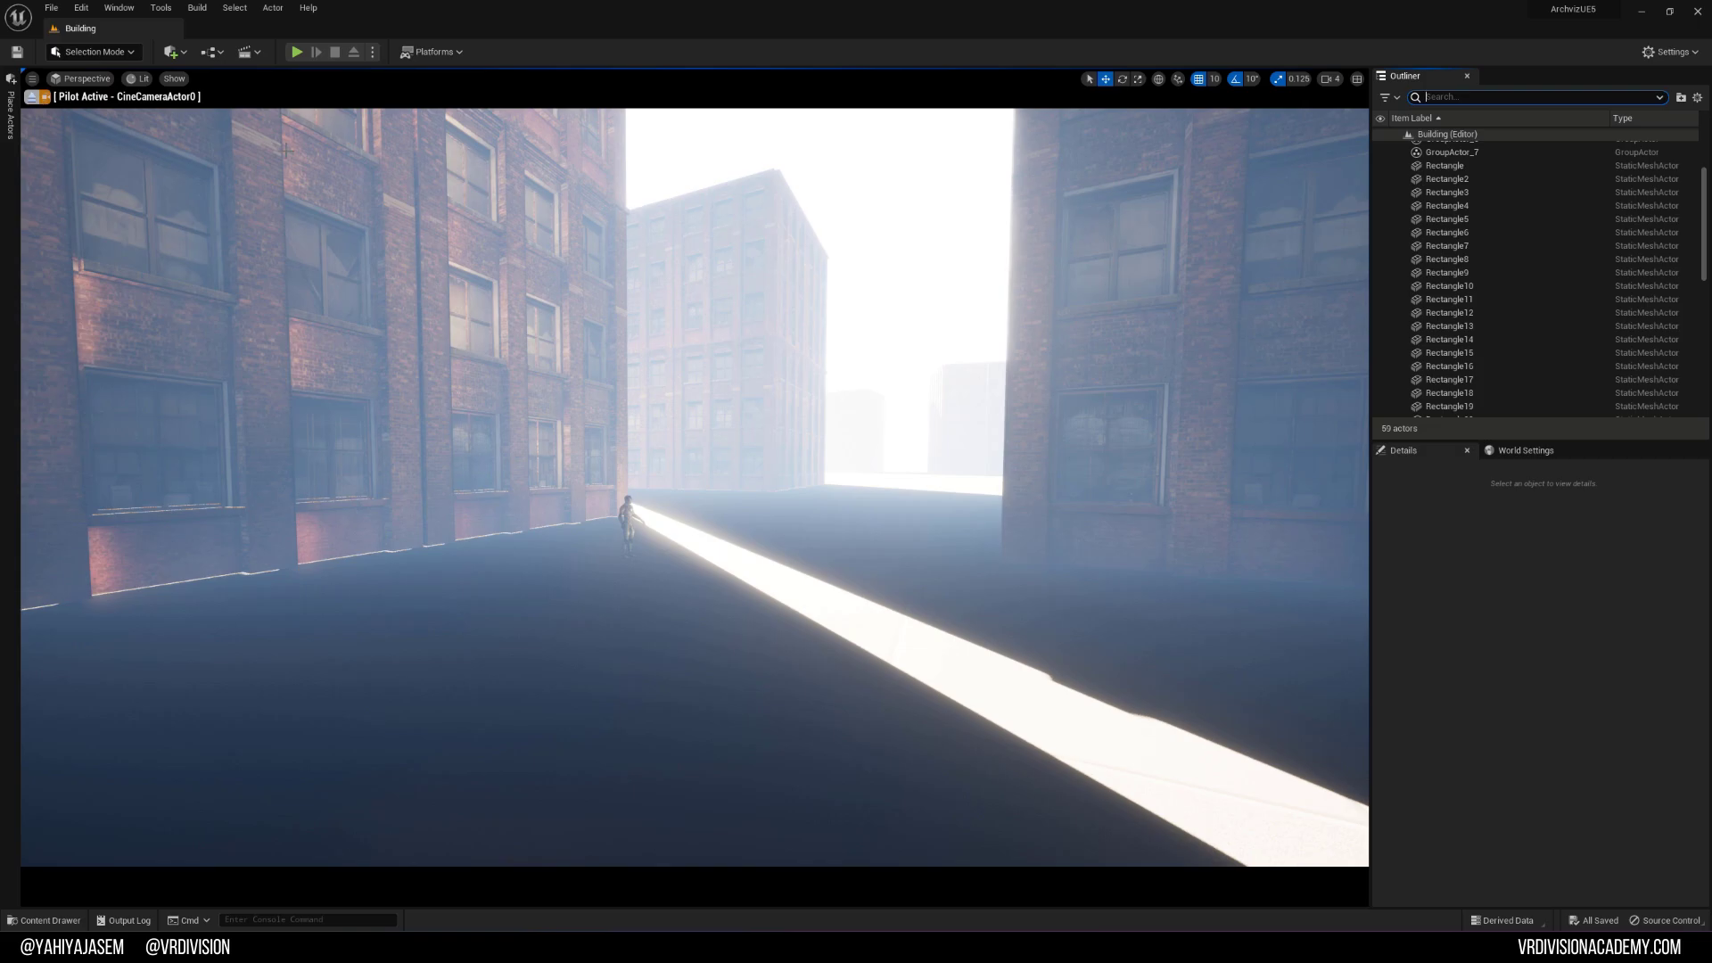
Step: Fine-tune the piloted camera's framing of the mannequin, the light strip and the distant buildings
key("d")
mouse_move(287, 152)
right_mouse_down()
mouse_move(259, 152)
mouse_move(295, 152)
mouse_move(274, 151)
right_mouse_up()
key("a")
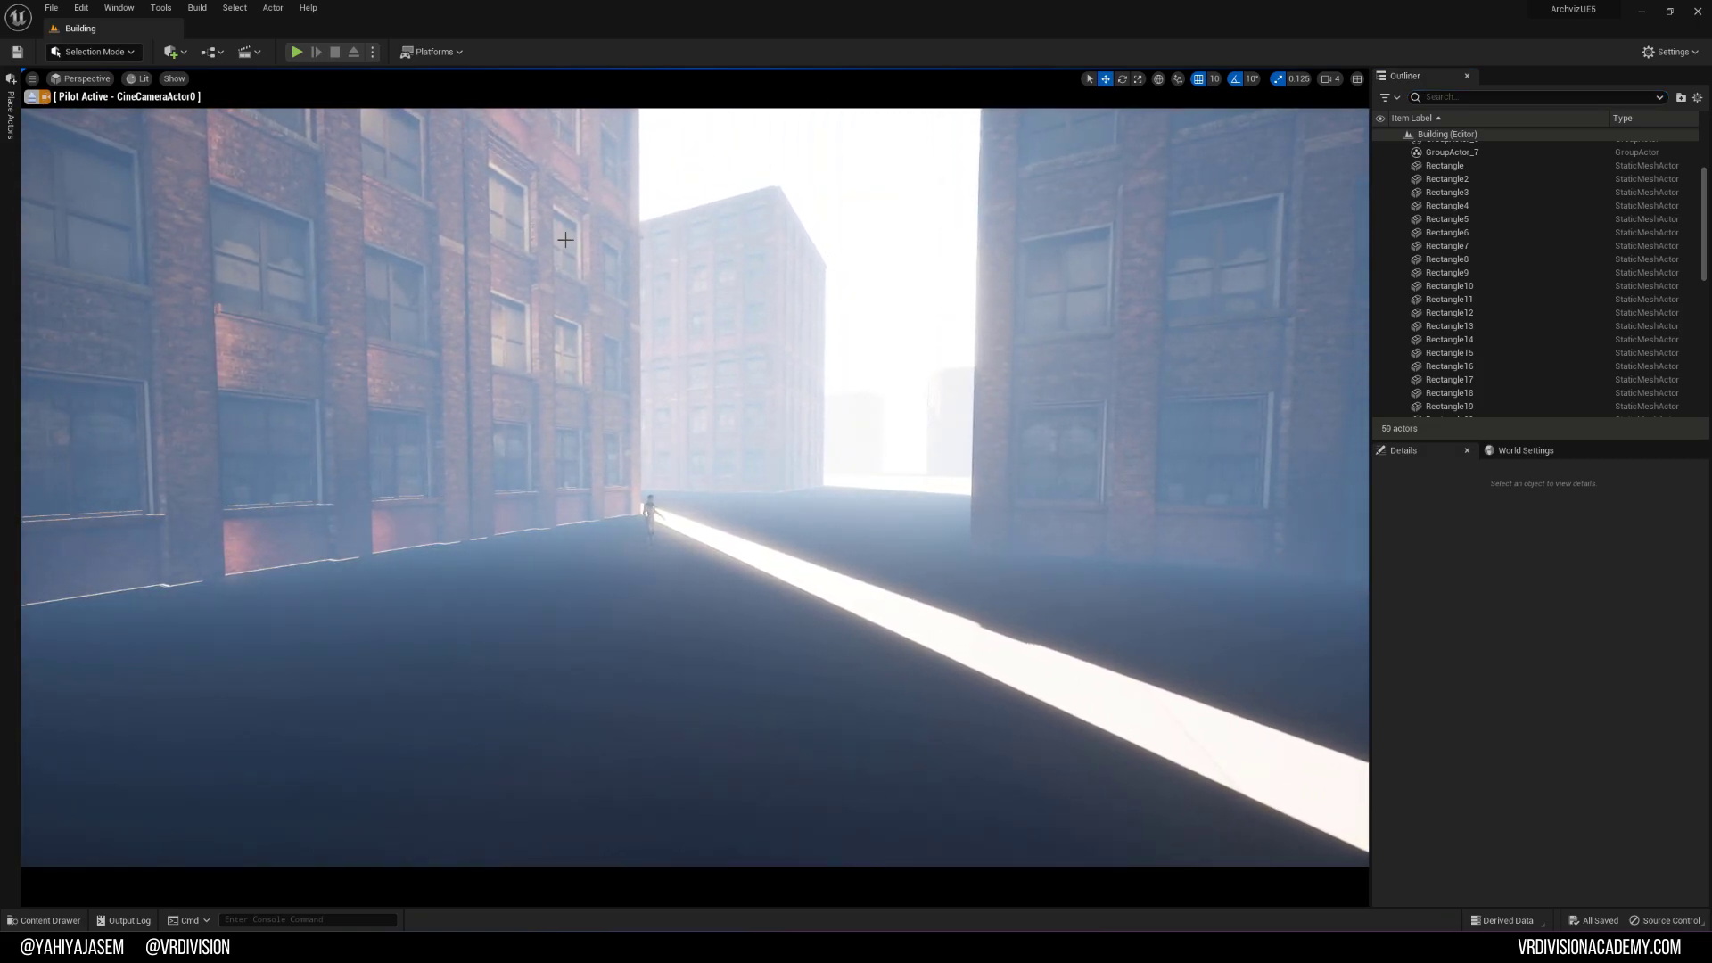
right_click_drag(565, 240, 568, 238)
key("d")
Step: Enable Volumetric Fog on ExponentialHeightFog0 and shift the piloted camera's framing sideways
left_click(1462, 175)
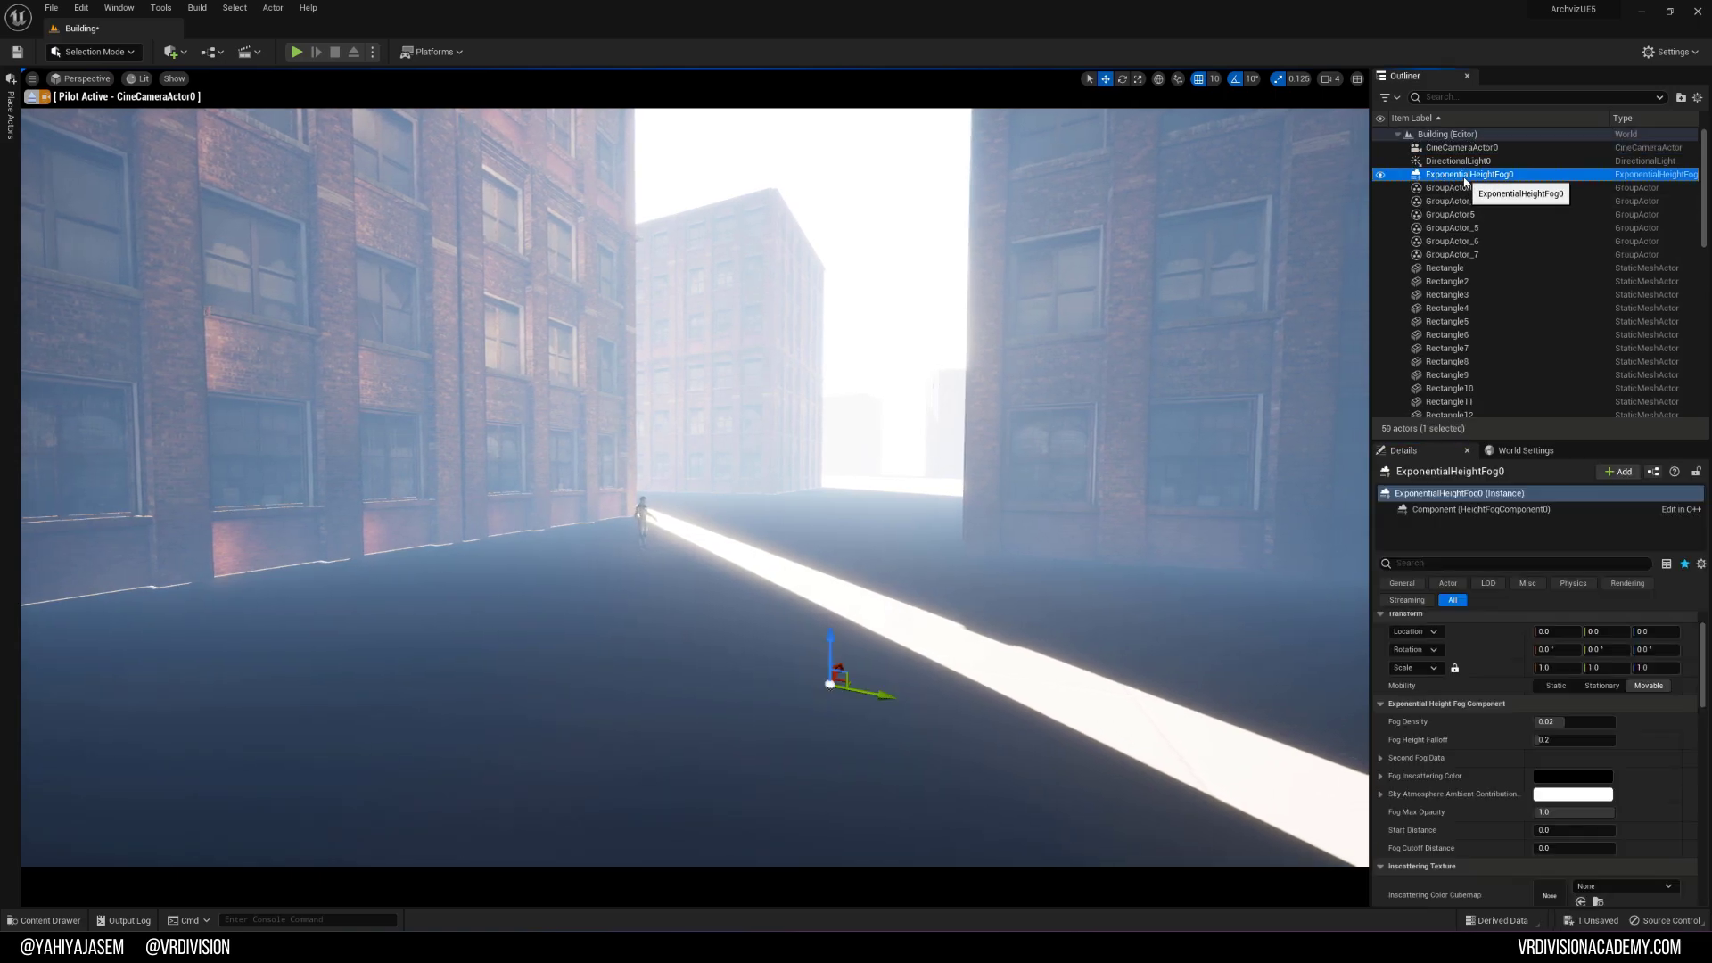
scroll(1443, 815, "down", 10)
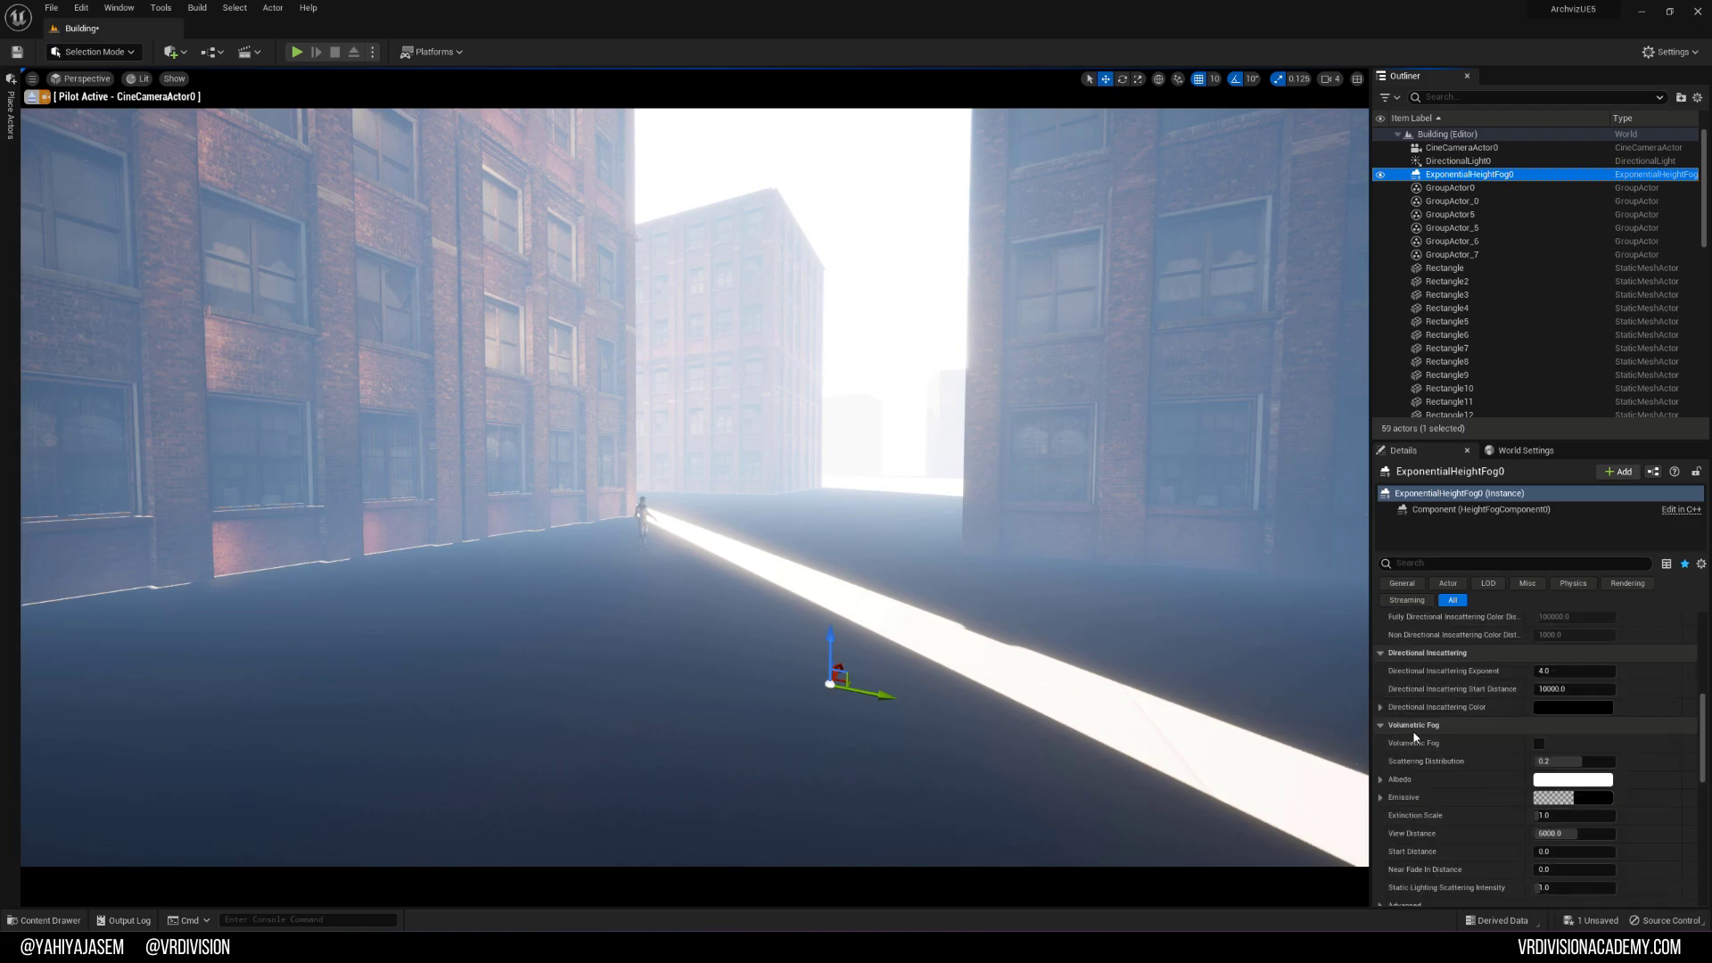
left_click(1538, 744)
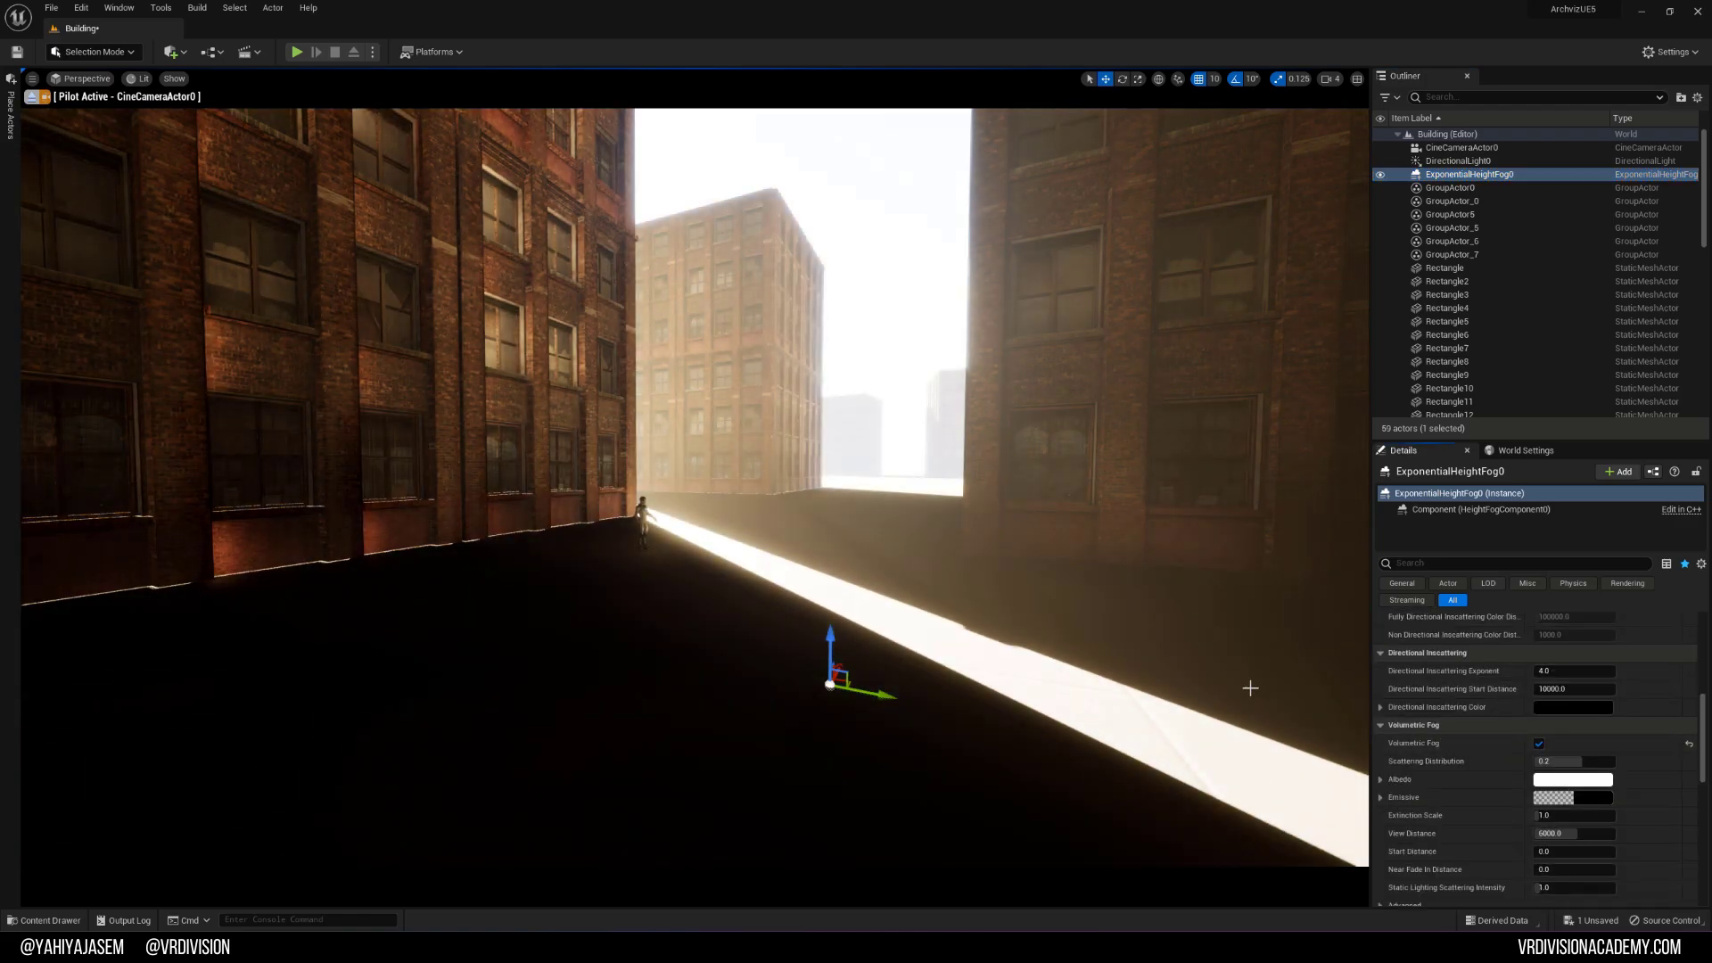
key("Escape")
middle_click_drag(1149, 659, 1234, 691)
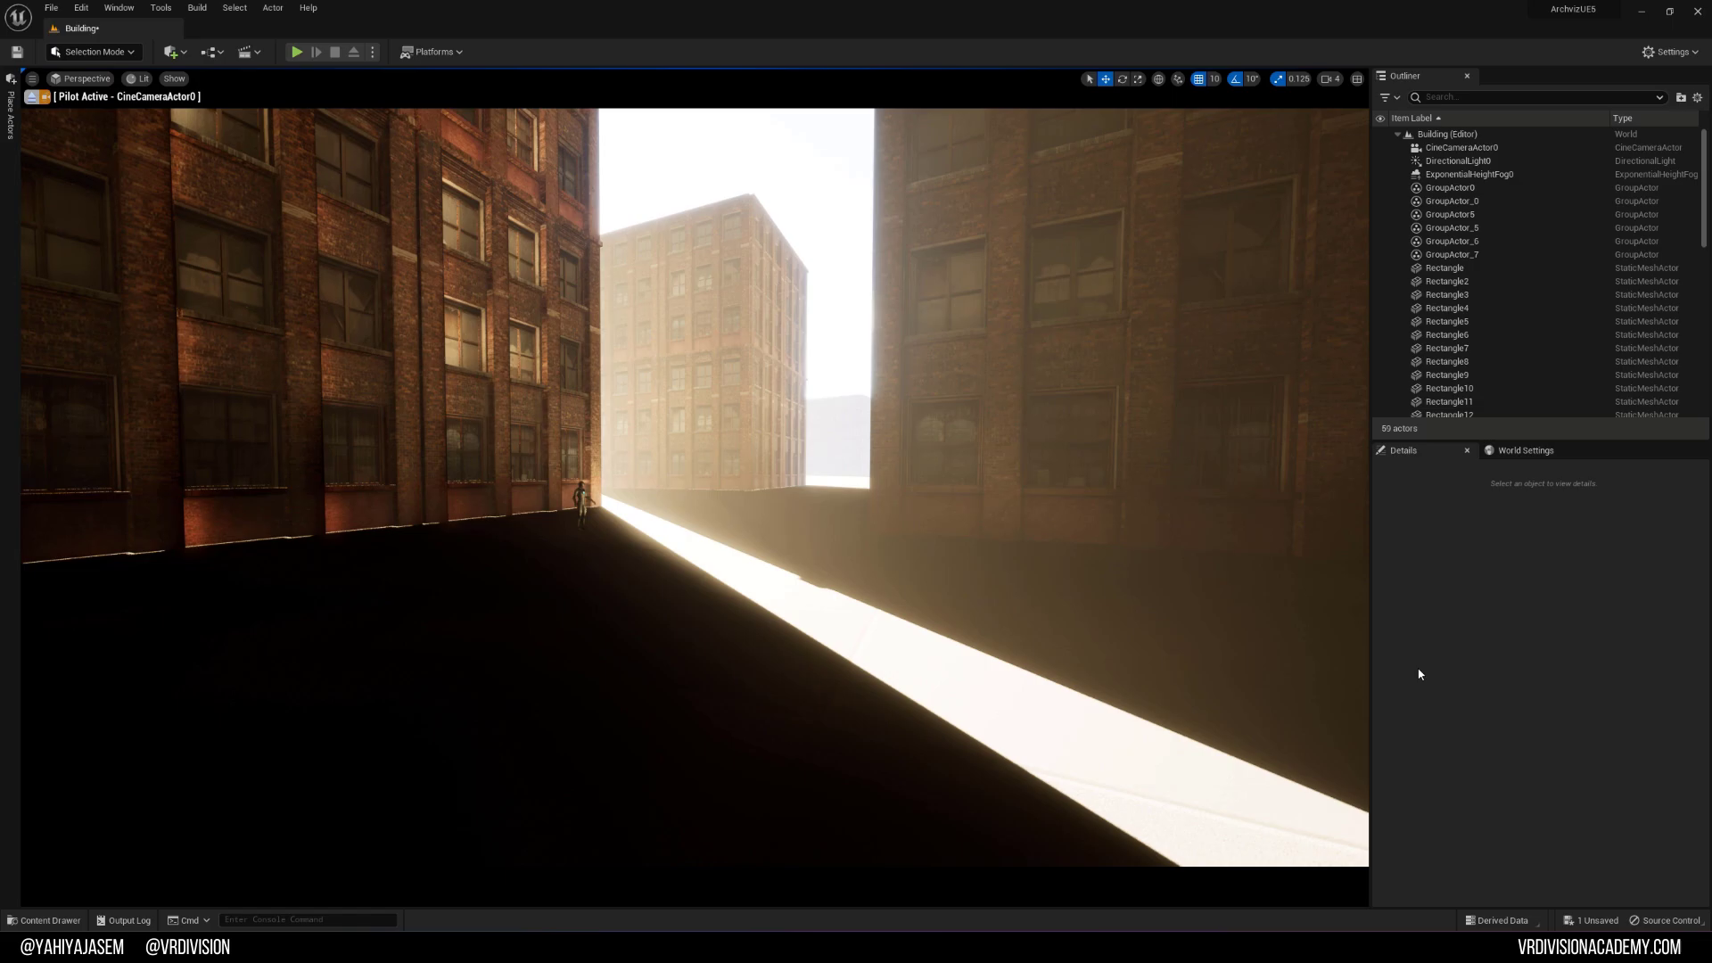
Step: Thicken the haze by raising the Fog Density of ExponentialHeightFog0, adjust the piloted camera slightly, and save the level
left_click(1457, 176)
scroll(1516, 695, "down", 10)
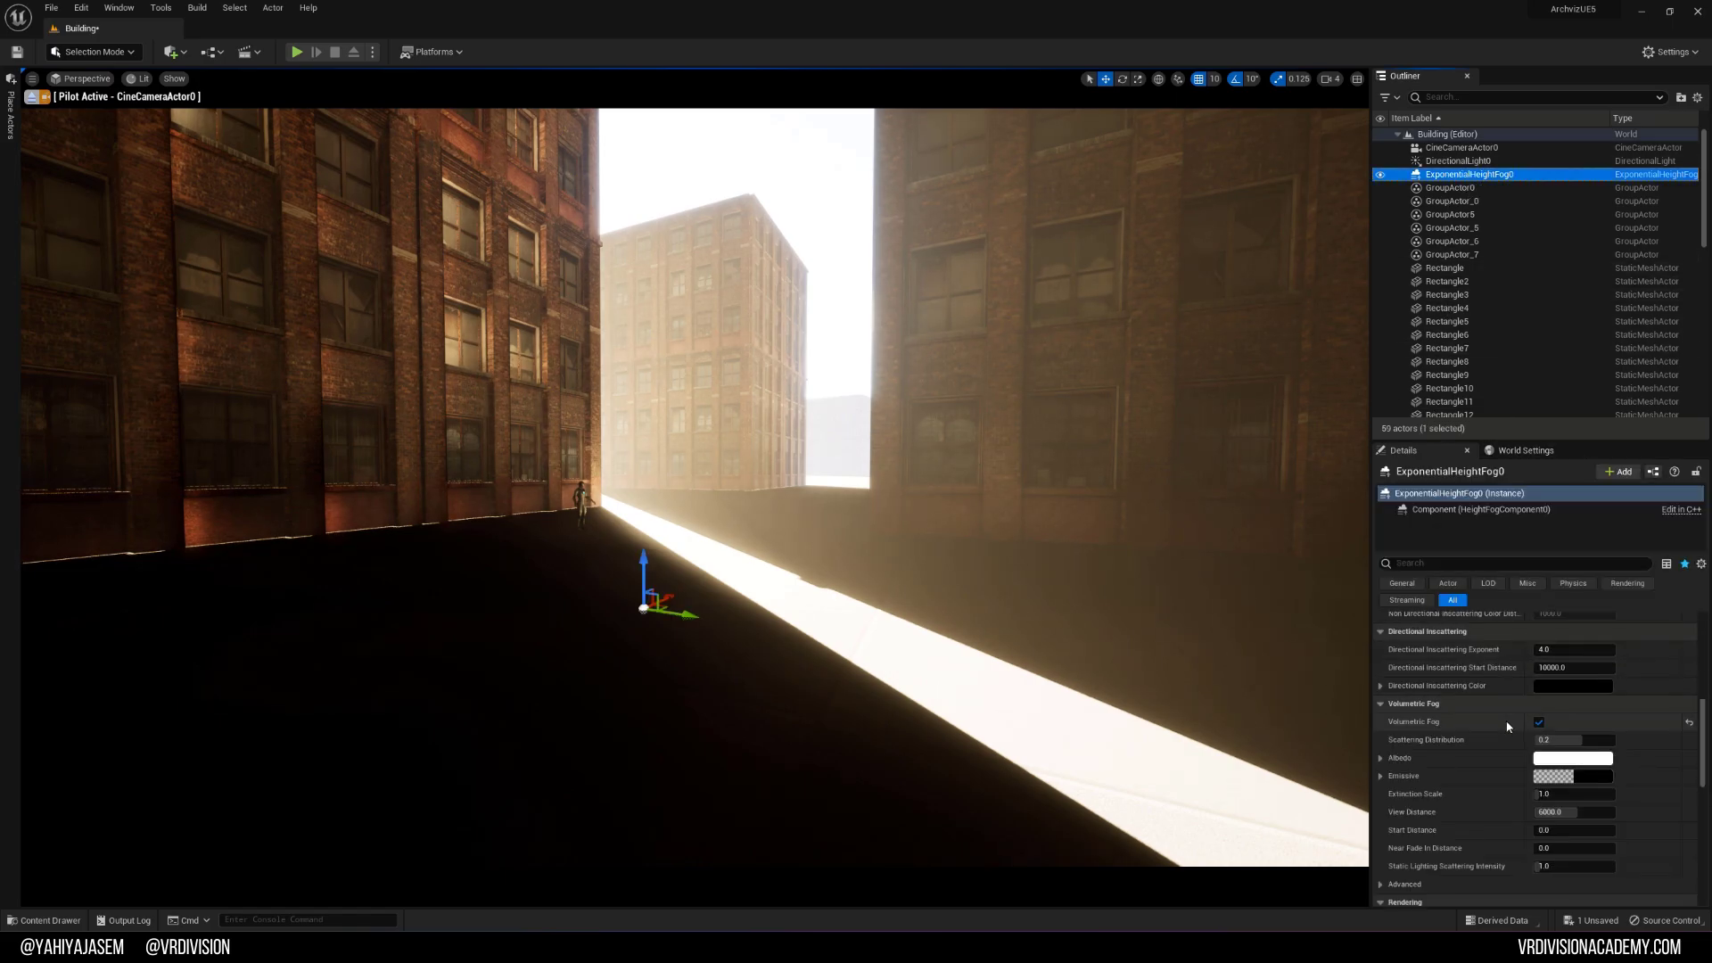
scroll(1507, 724, "up", 10)
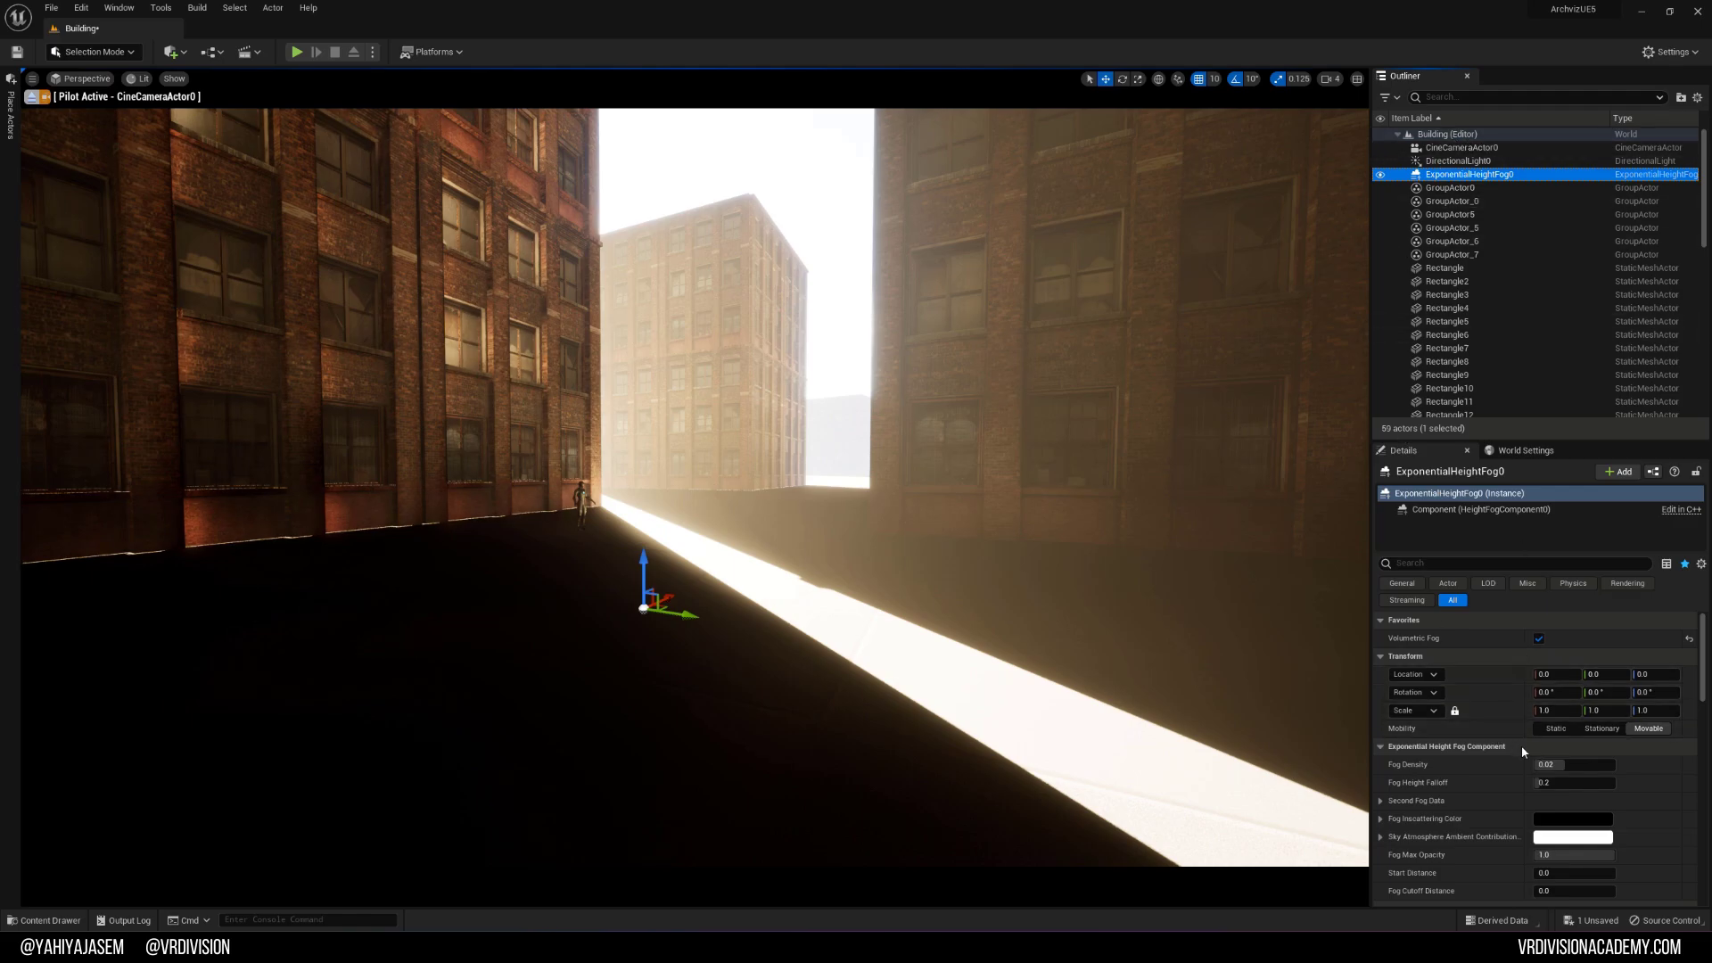
left_click_drag(1567, 764, 1581, 765)
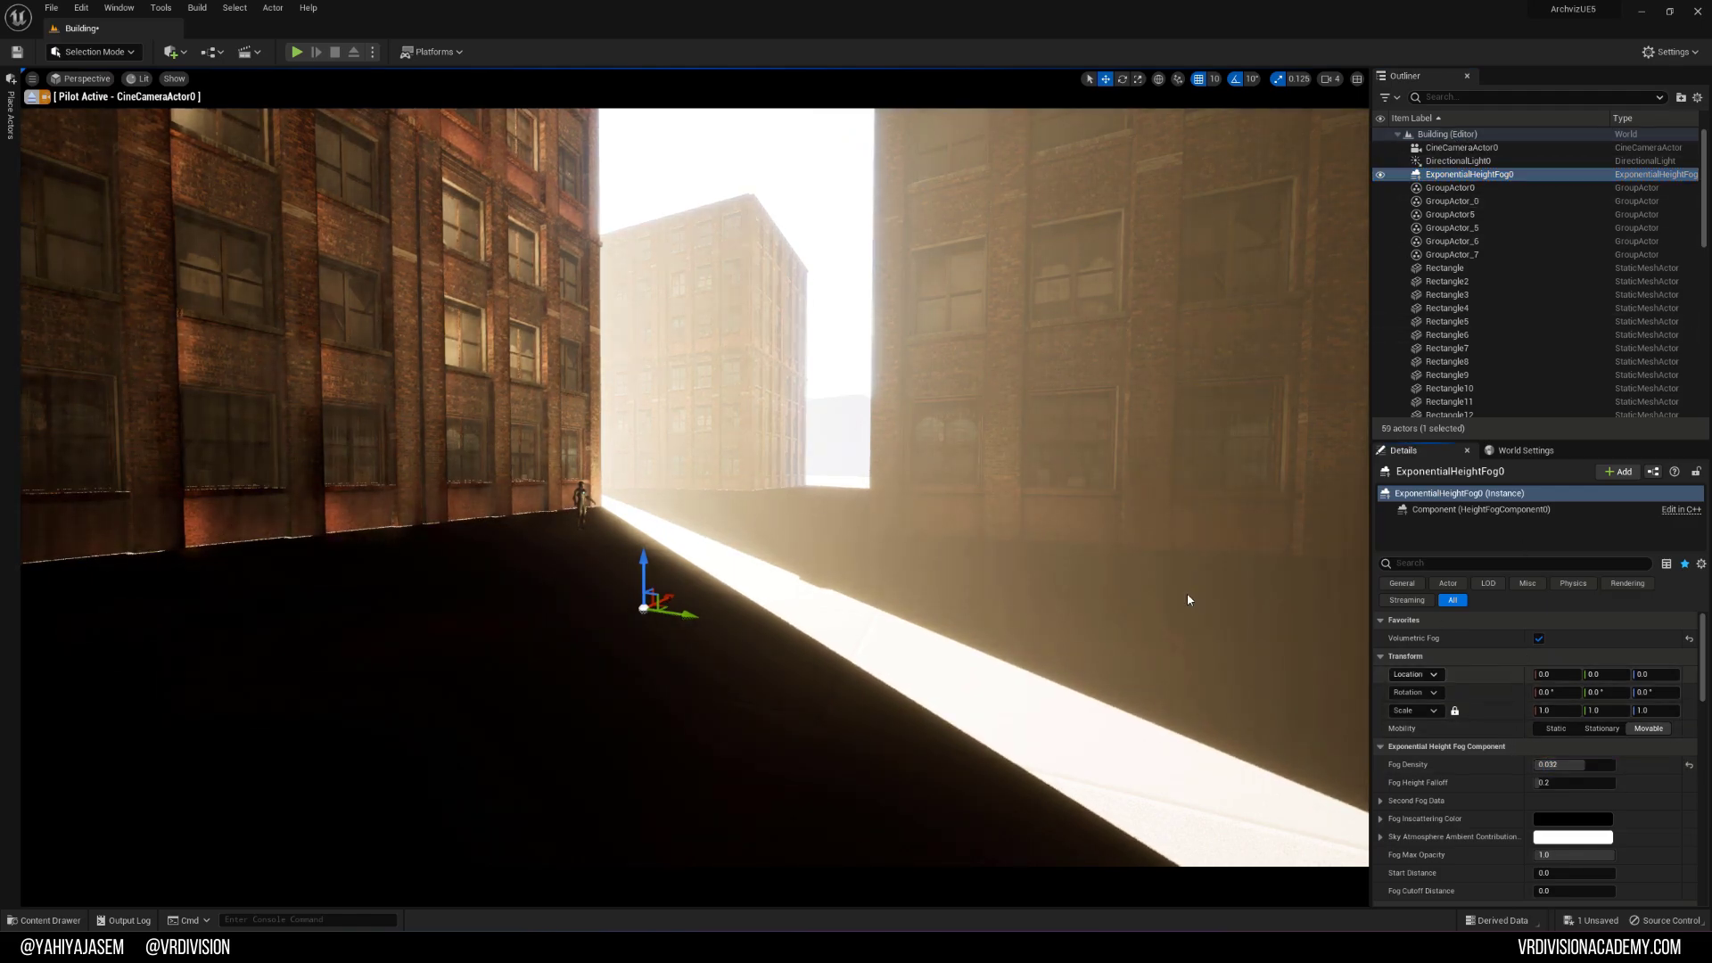
right_click_drag(874, 506, 884, 509)
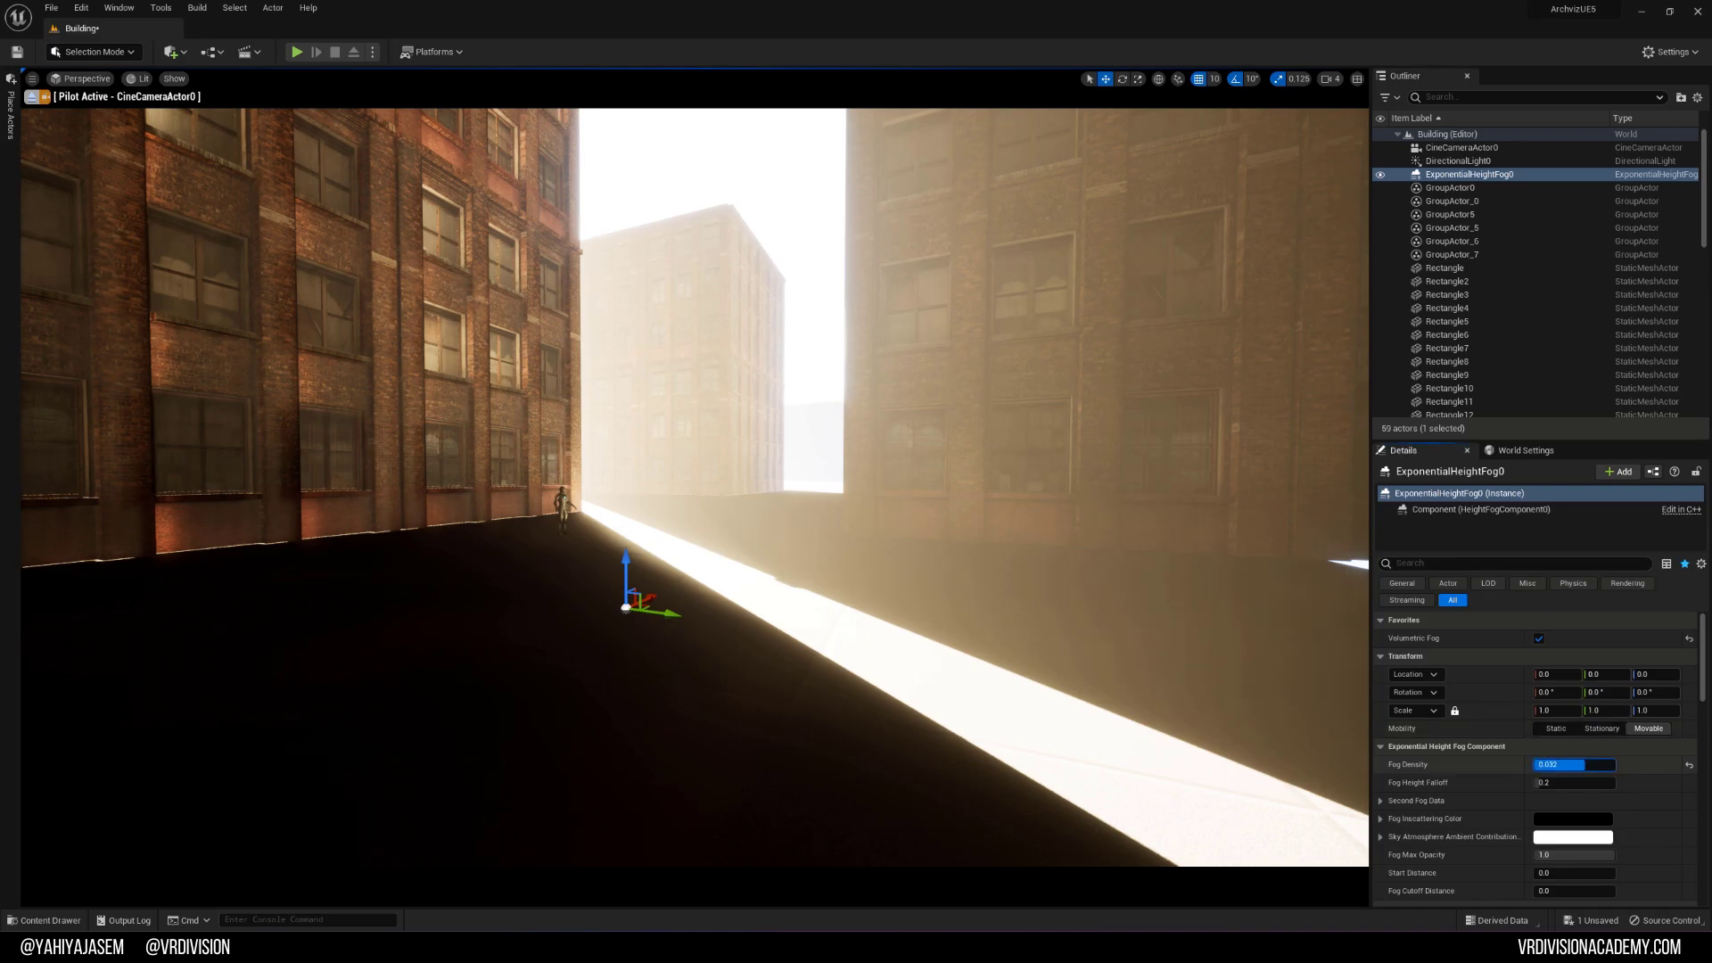
left_click_drag(1584, 765, 1602, 764)
key("Escape")
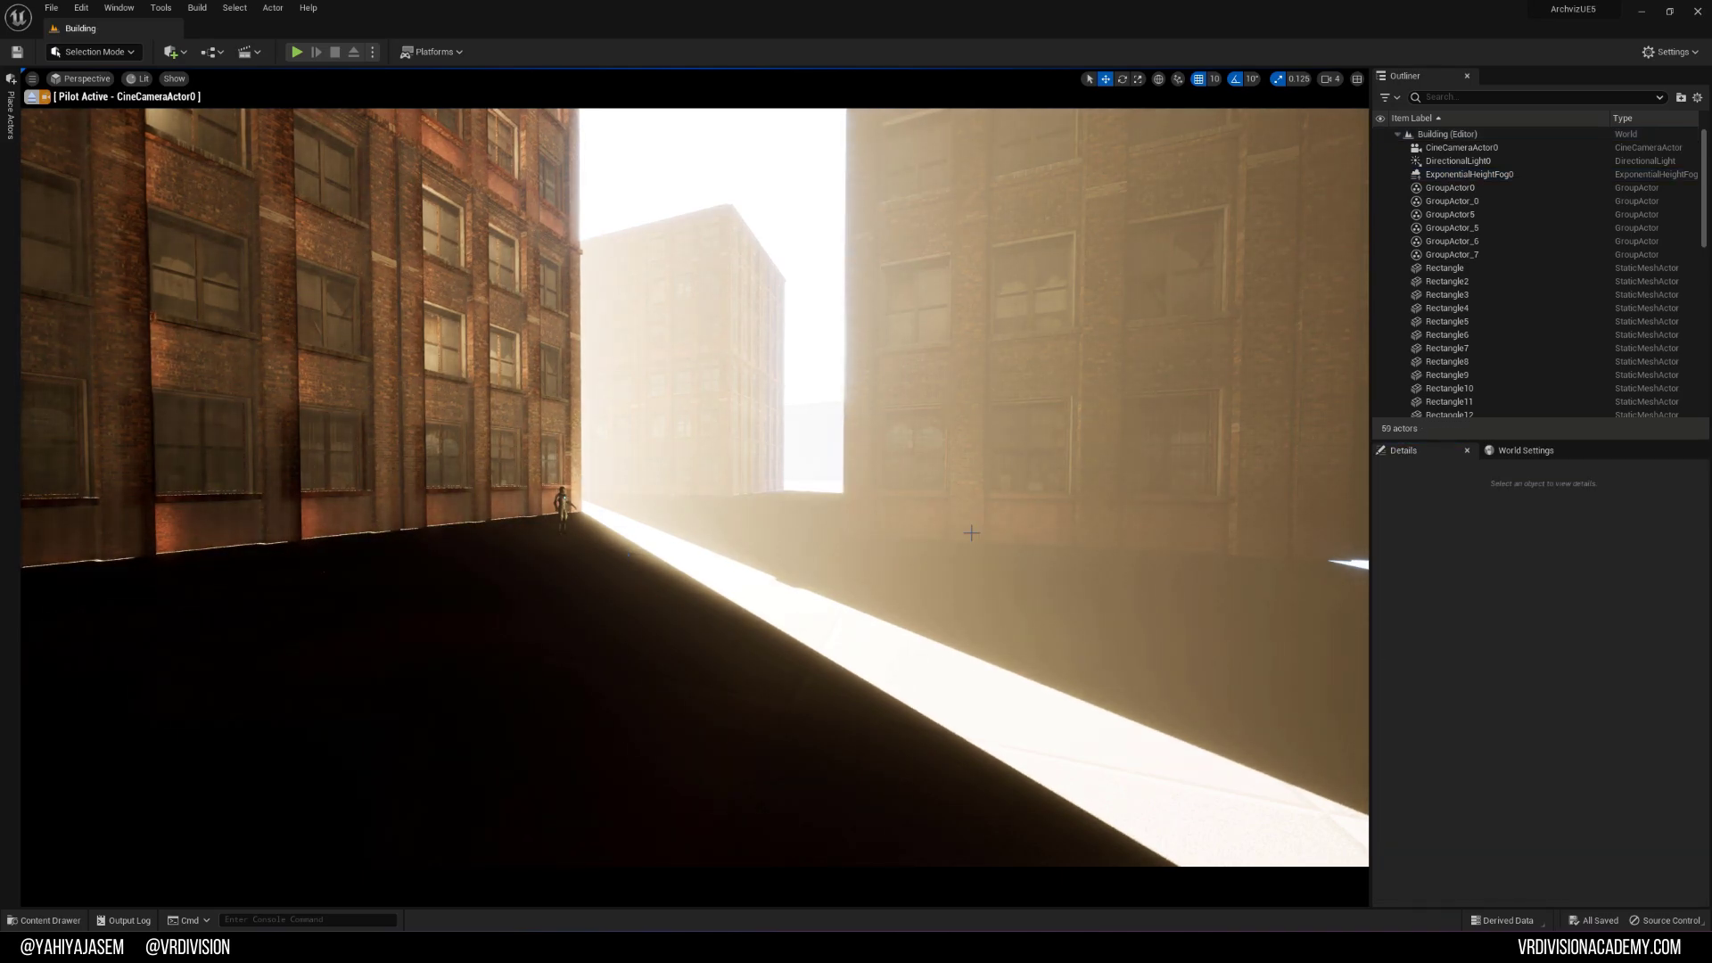
Step: Reframe the piloted camera along the sunlit strip, then stop piloting CineCameraActor0 and view the street between the buildings freely
right_click_drag(770, 418, 509, 393)
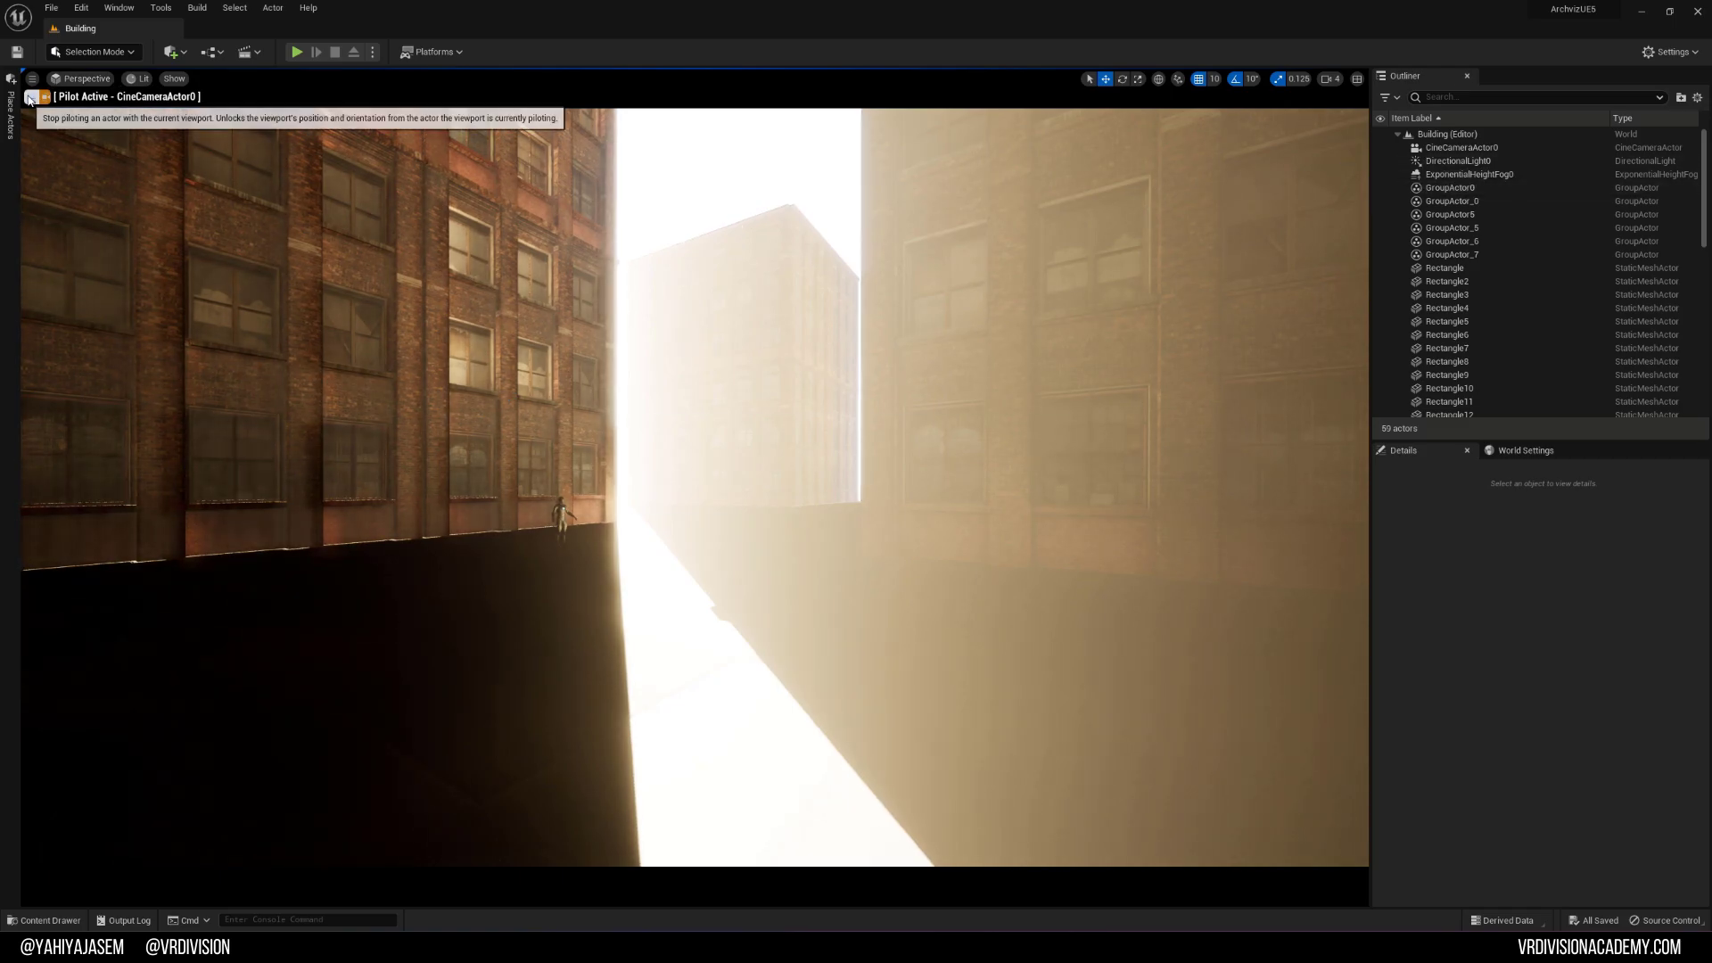
left_click(29, 99)
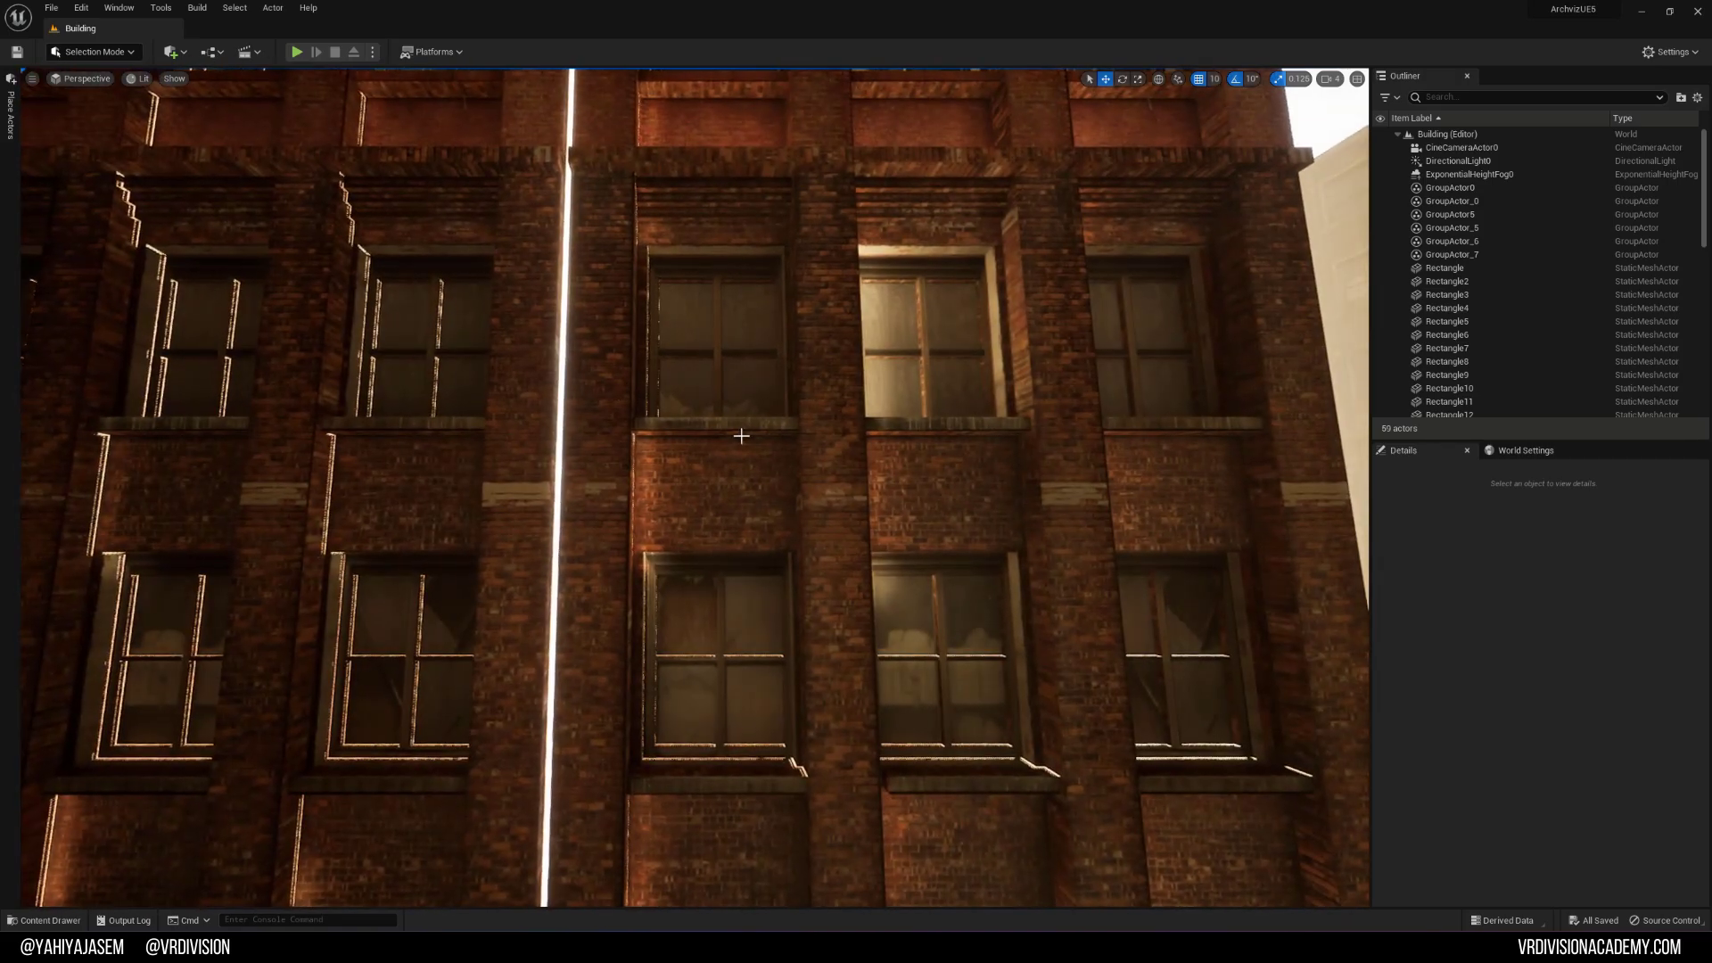
right_click_drag(741, 435, 685, 517)
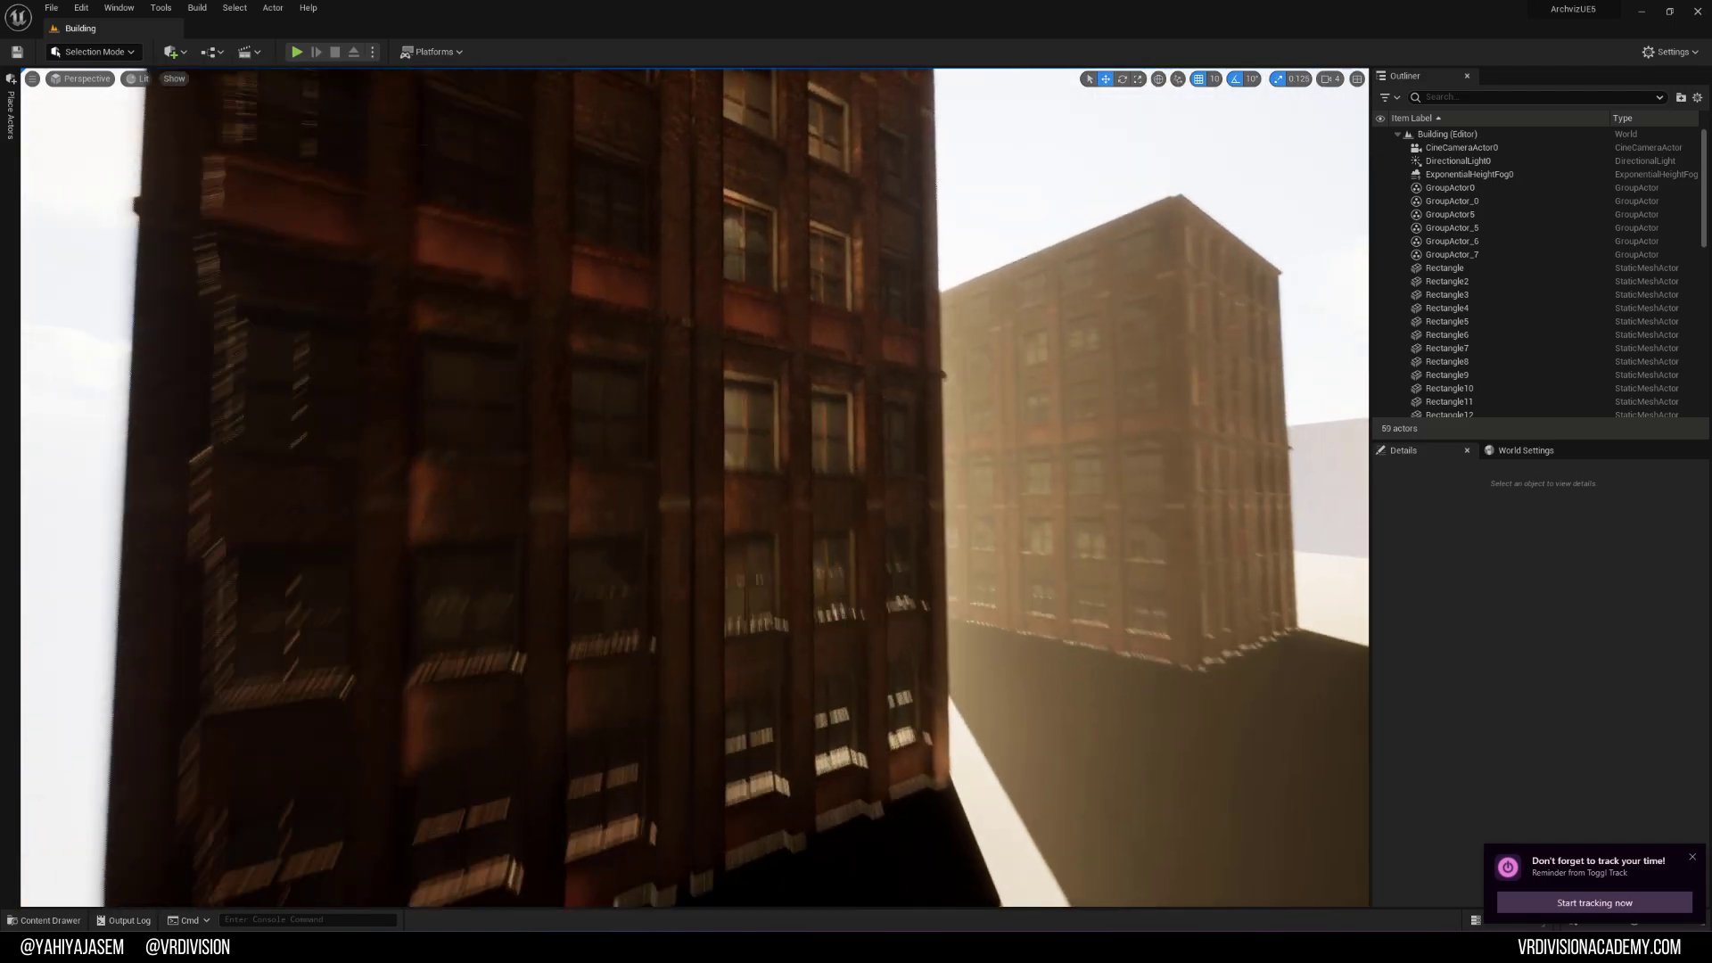
right_click_drag(689, 526, 689, 526)
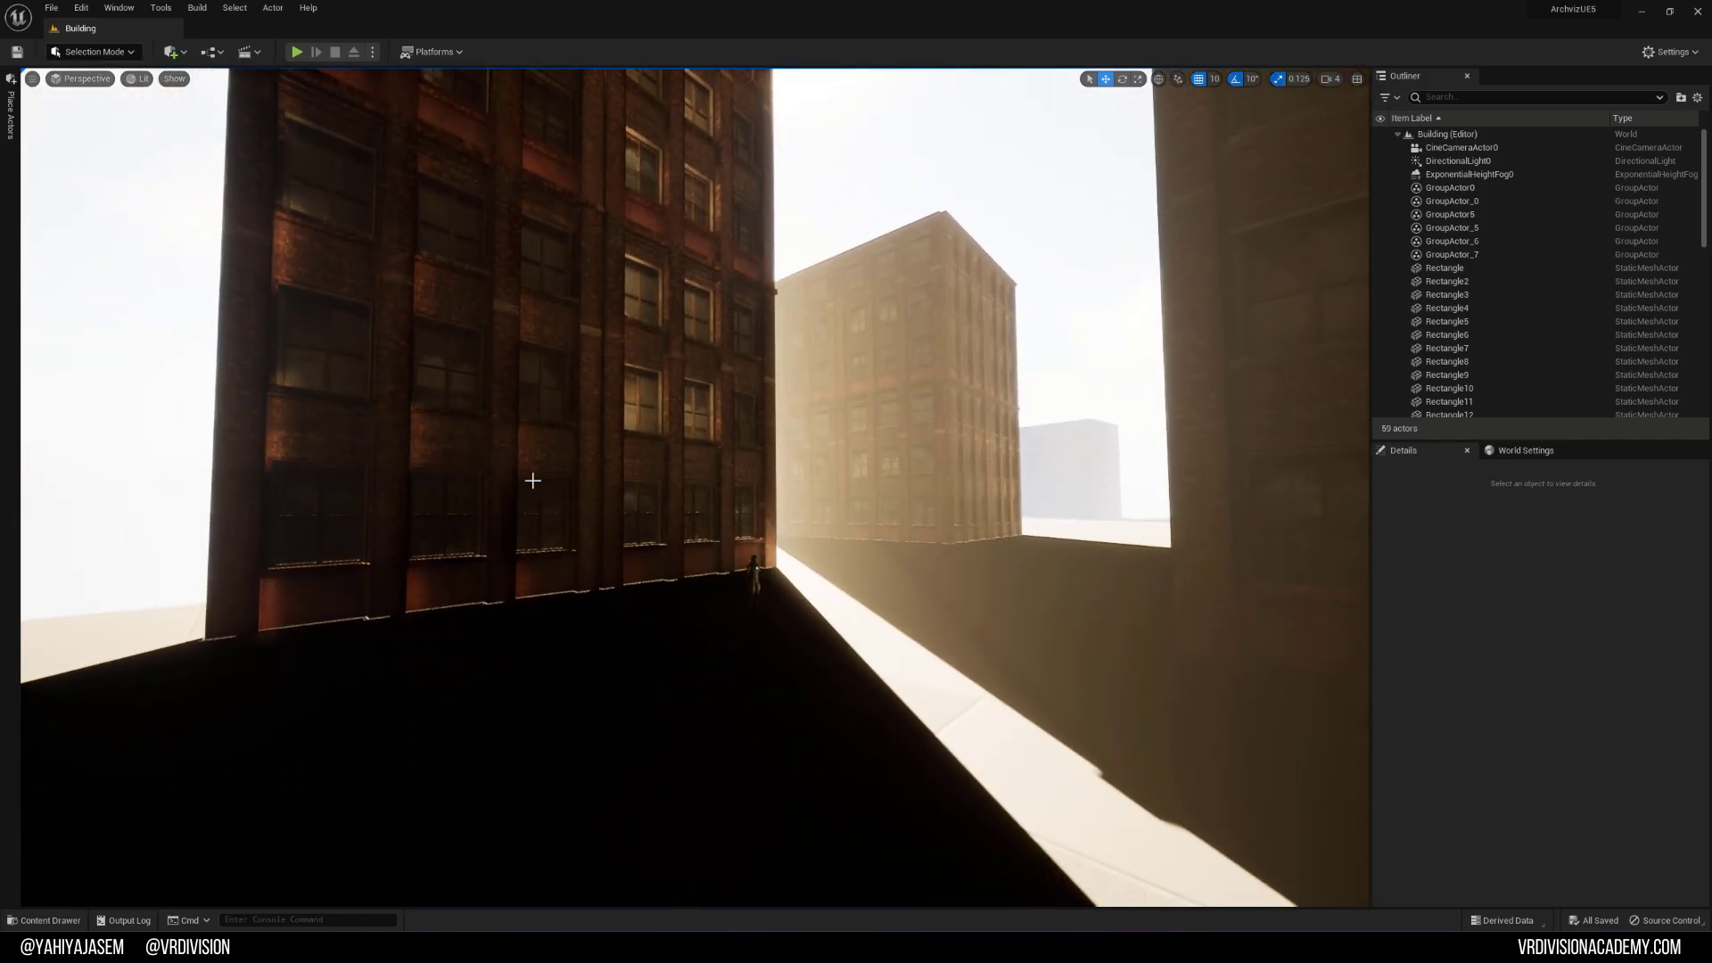
right_click_drag(618, 482, 623, 434)
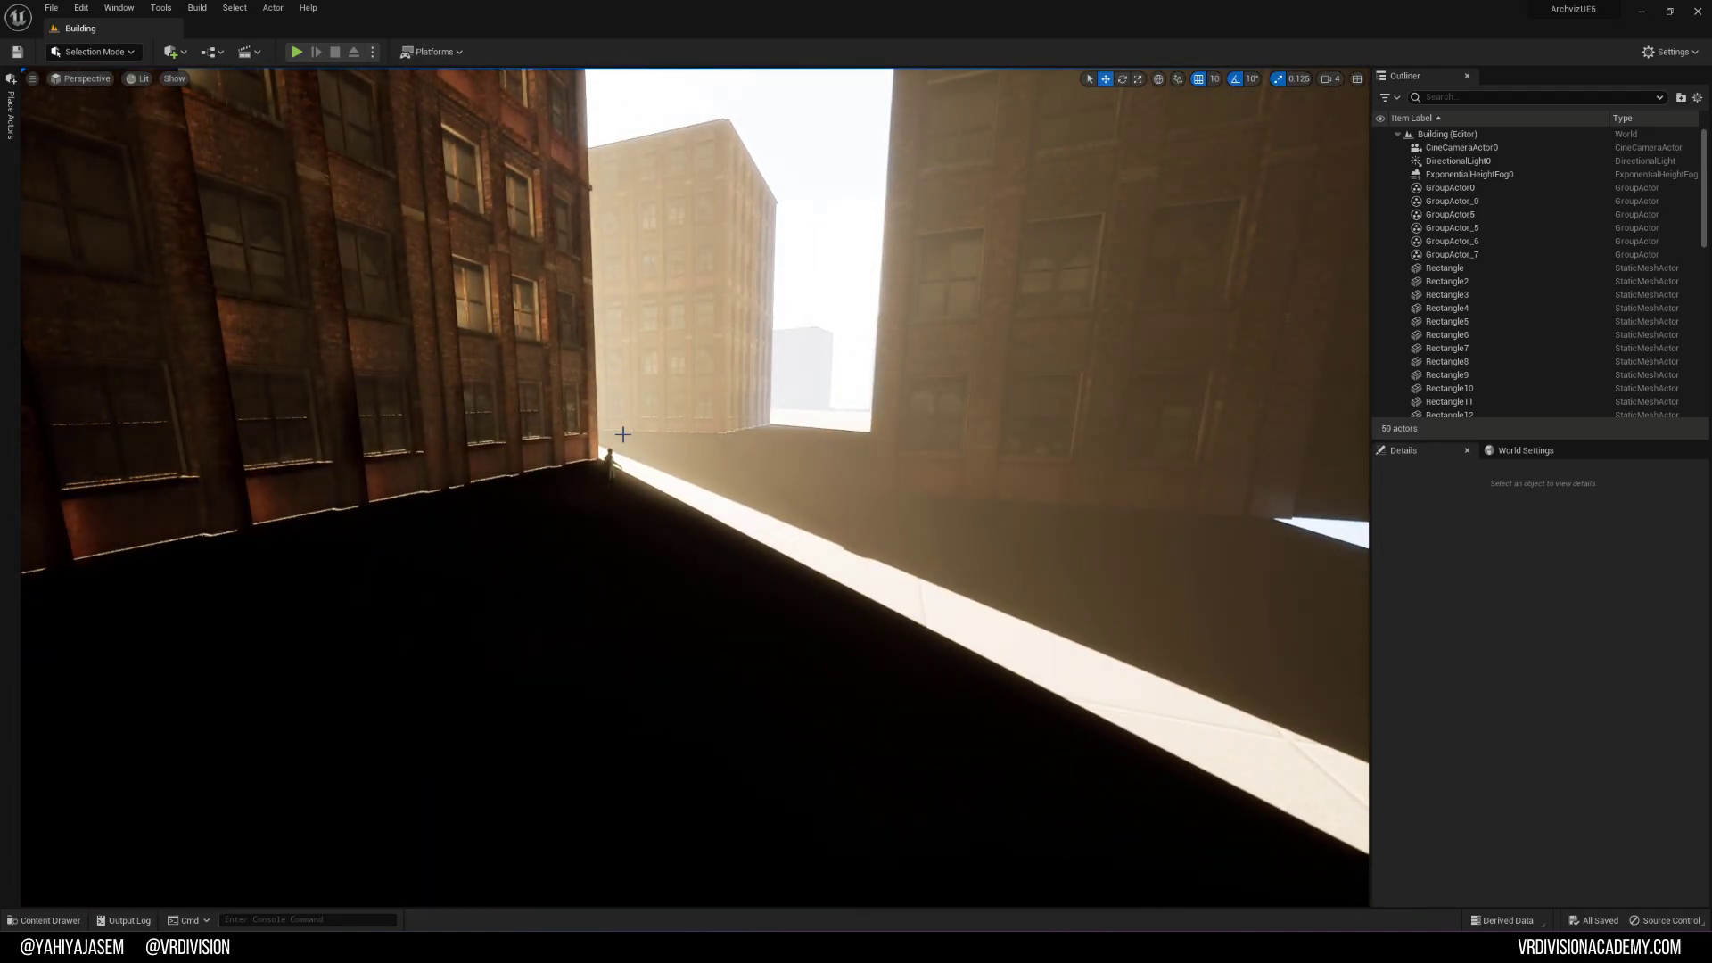
Step: Try a different sun direction by rotating the atmosphere light, and undo the rotations
key("ctrl+l")
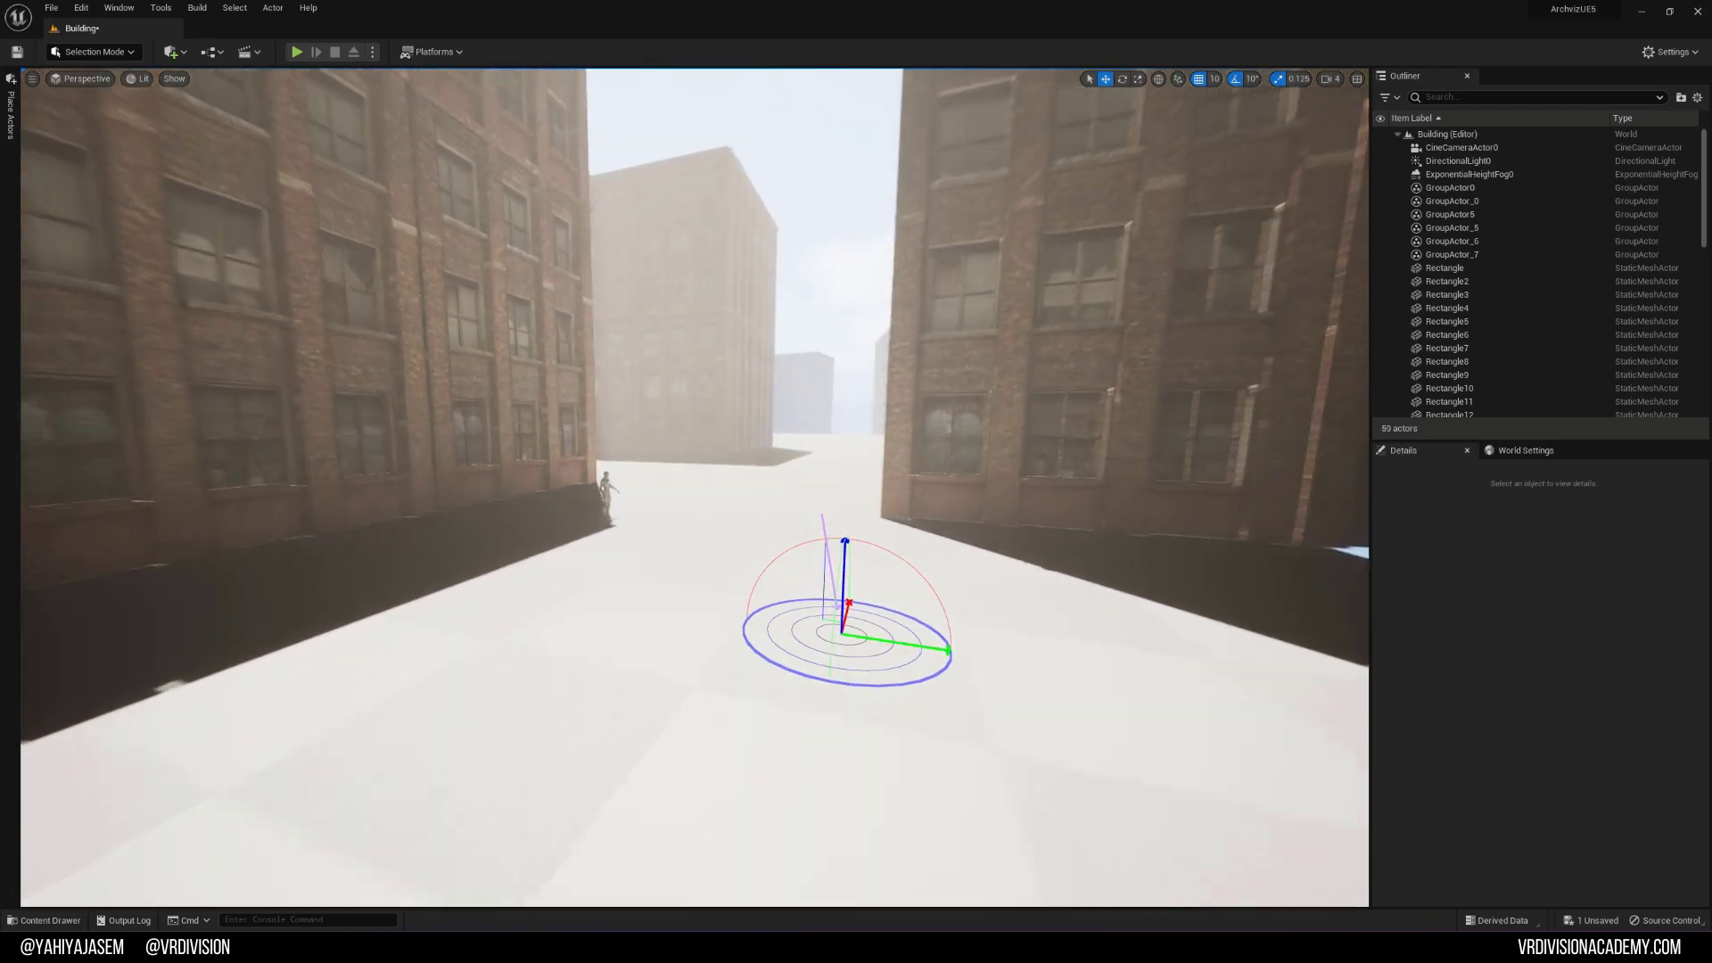
right_click_drag(580, 441, 579, 441)
key("ctrl+l")
right_click_drag(894, 330, 683, 482)
key("ctrl+z")
key("ctrl+z")
key("ctrl+z")
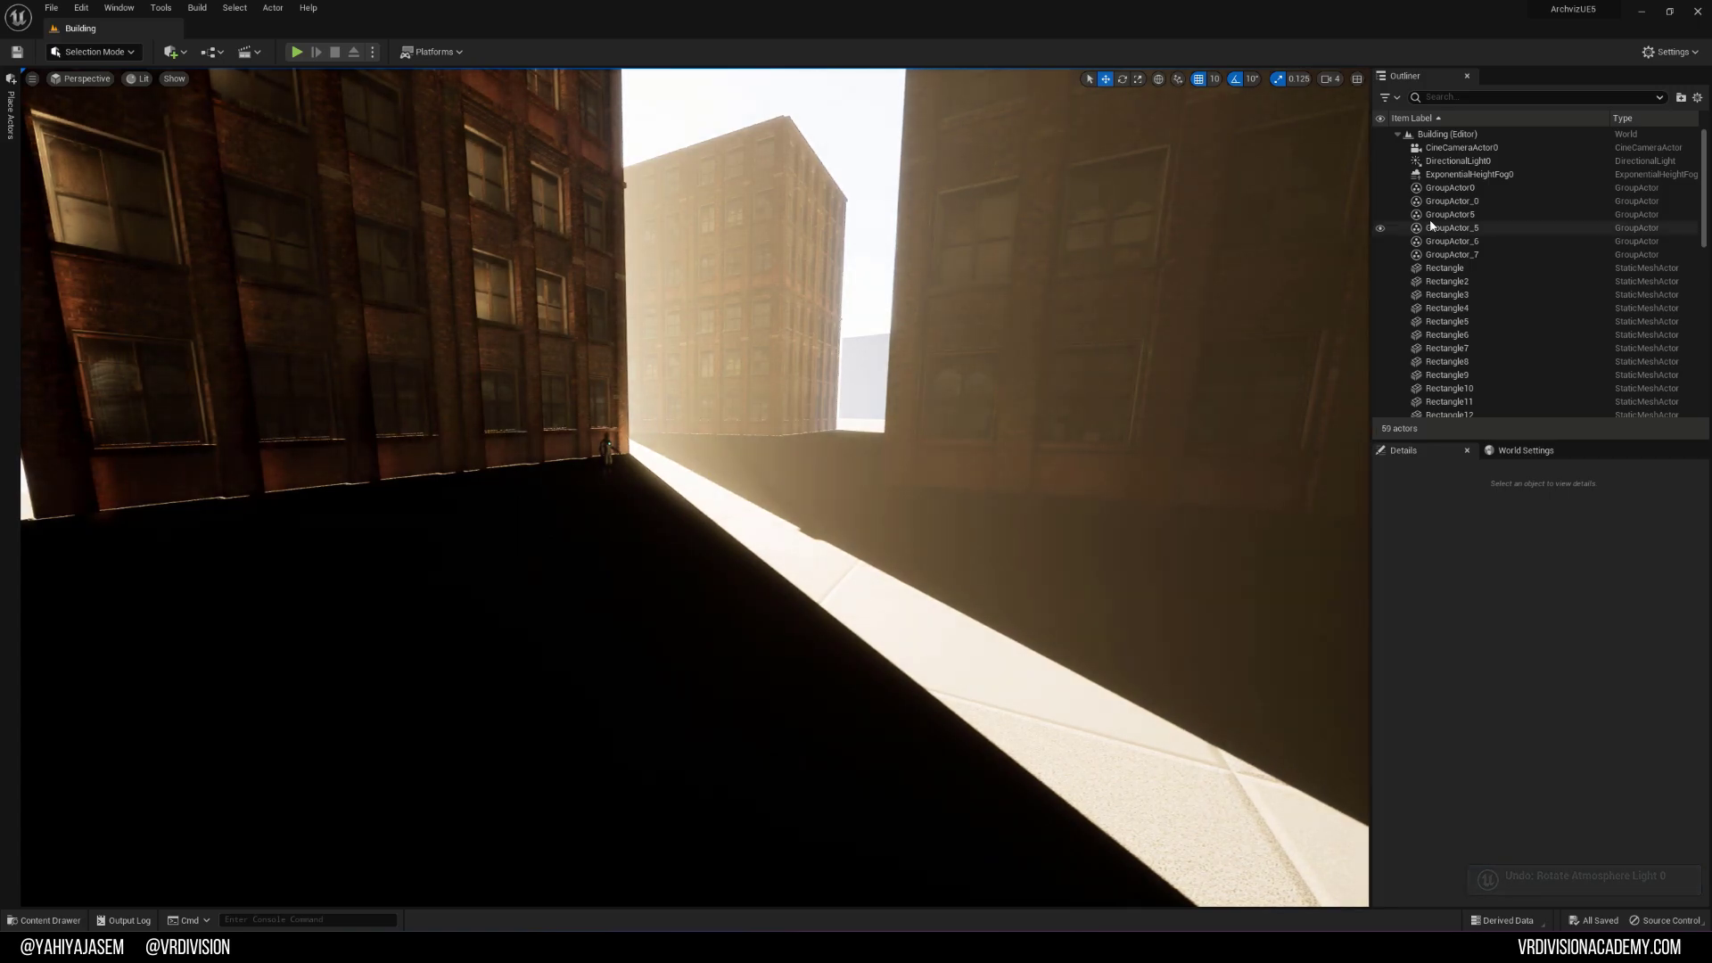
Step: Add a movable sky light with Real Time Capture enabled and set its Intensity Scale to 0.2
scroll(1452, 231, "down", 10)
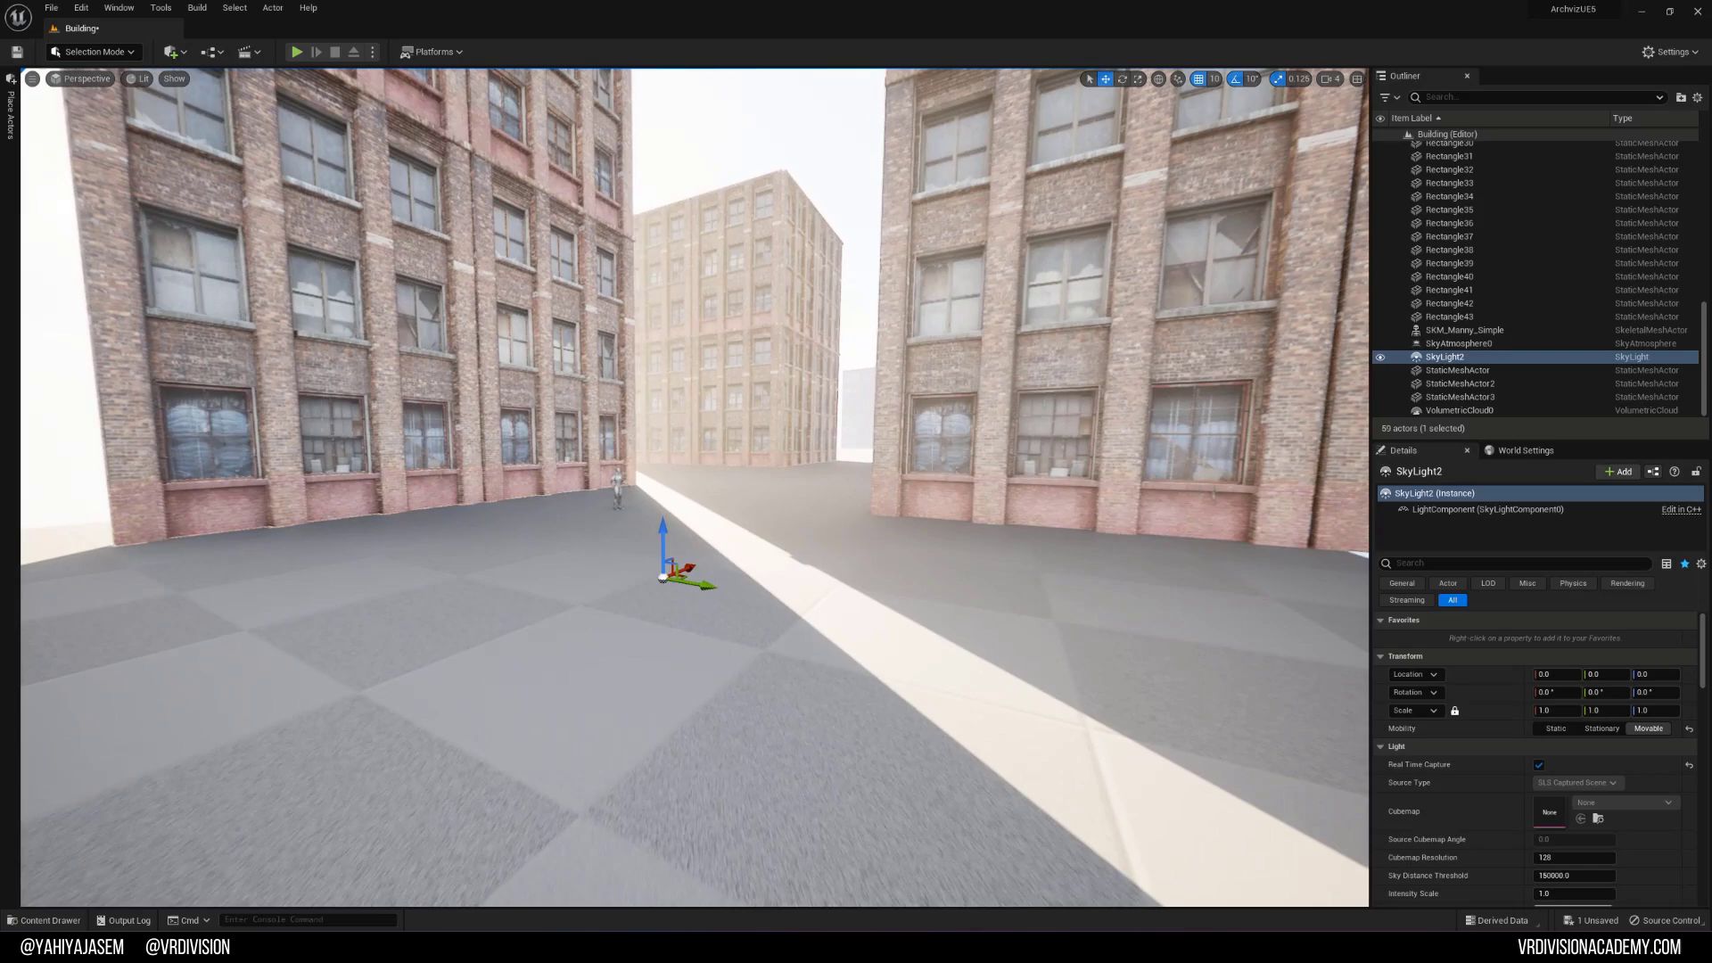
key("w")
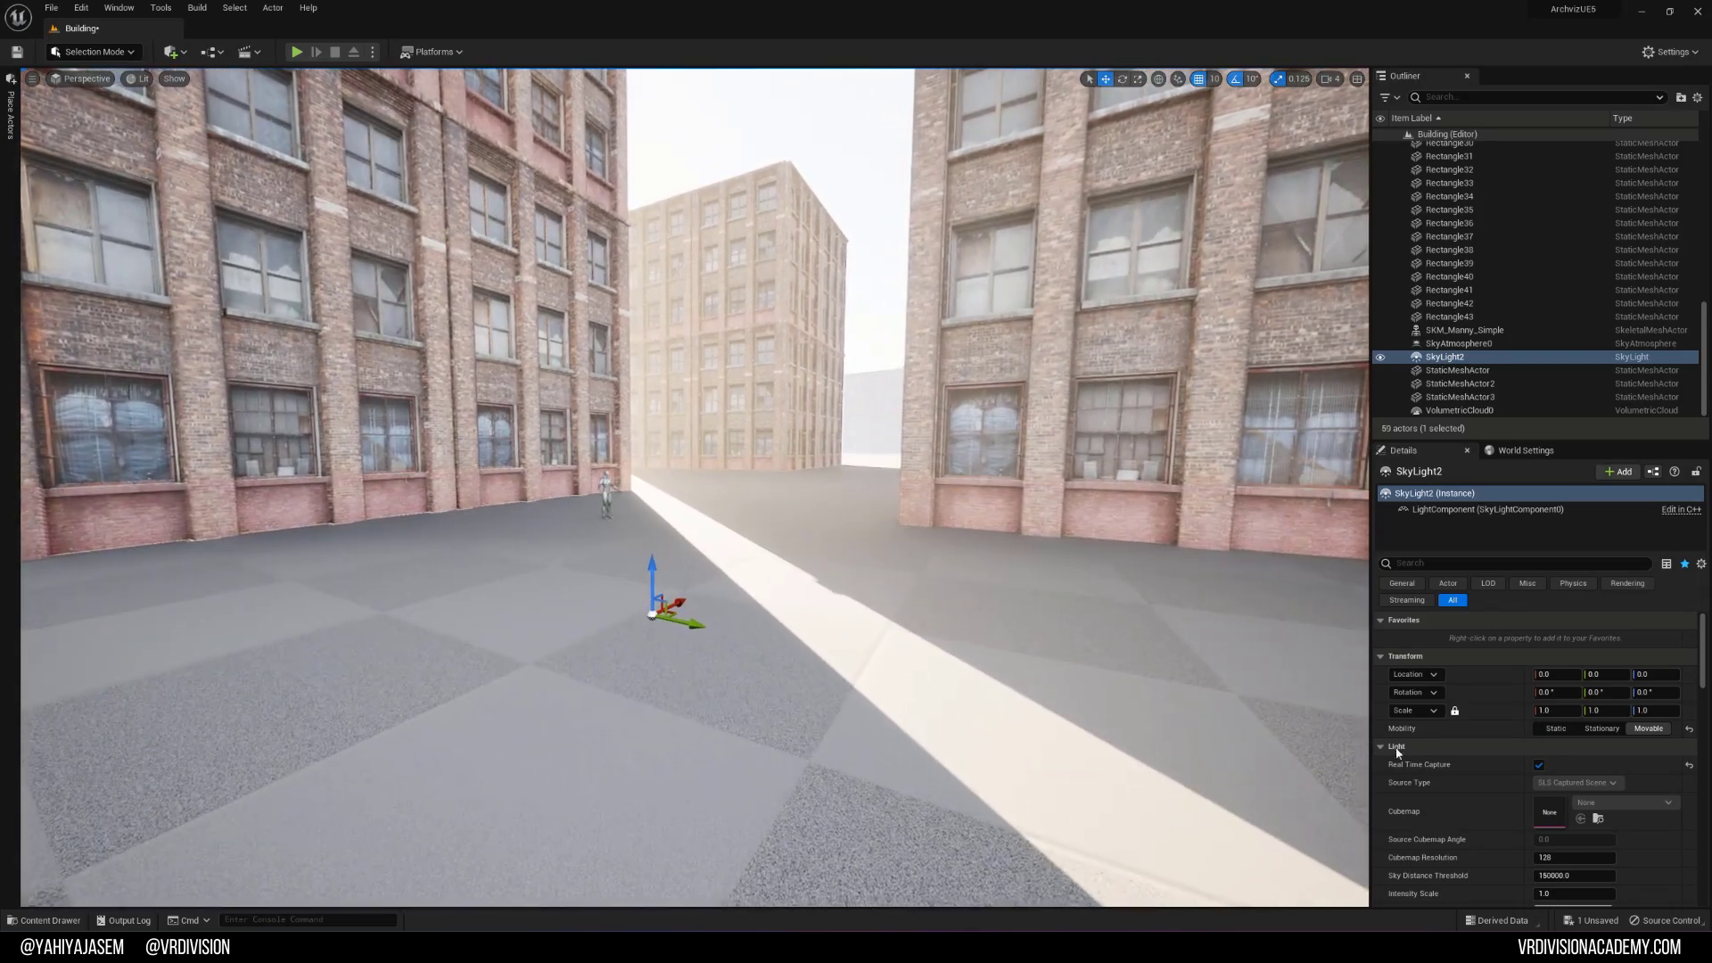
key("w")
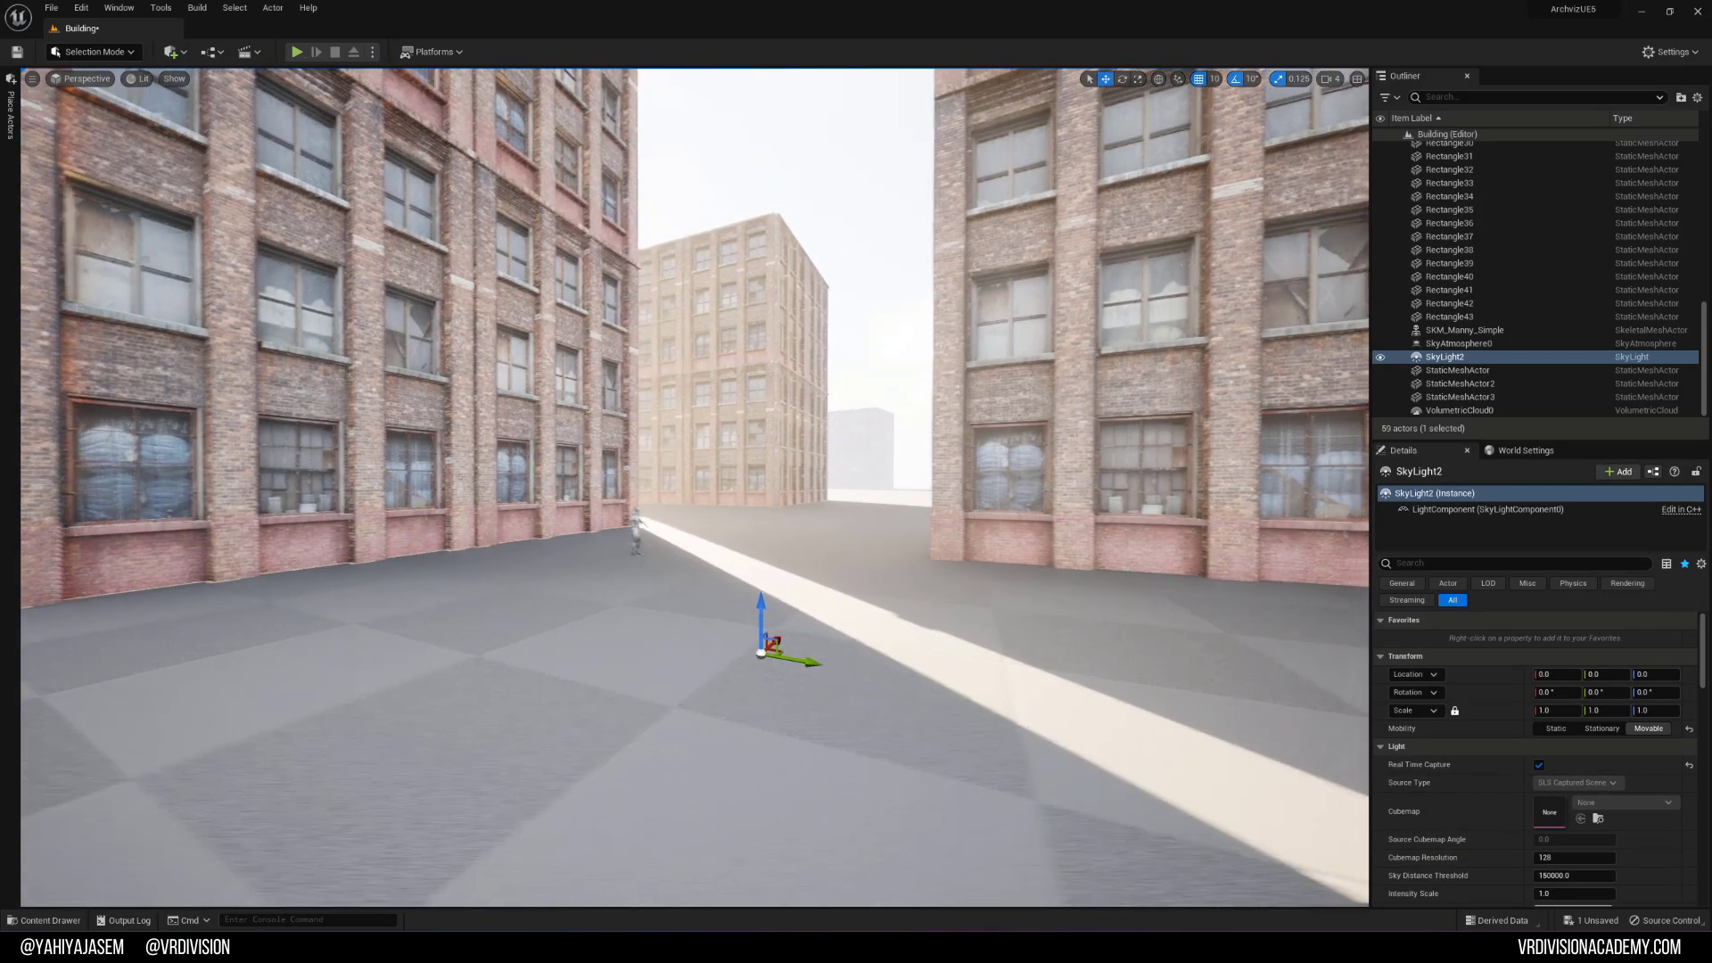
scroll(1588, 822, "down", 3)
scroll(1588, 823, "down", 1)
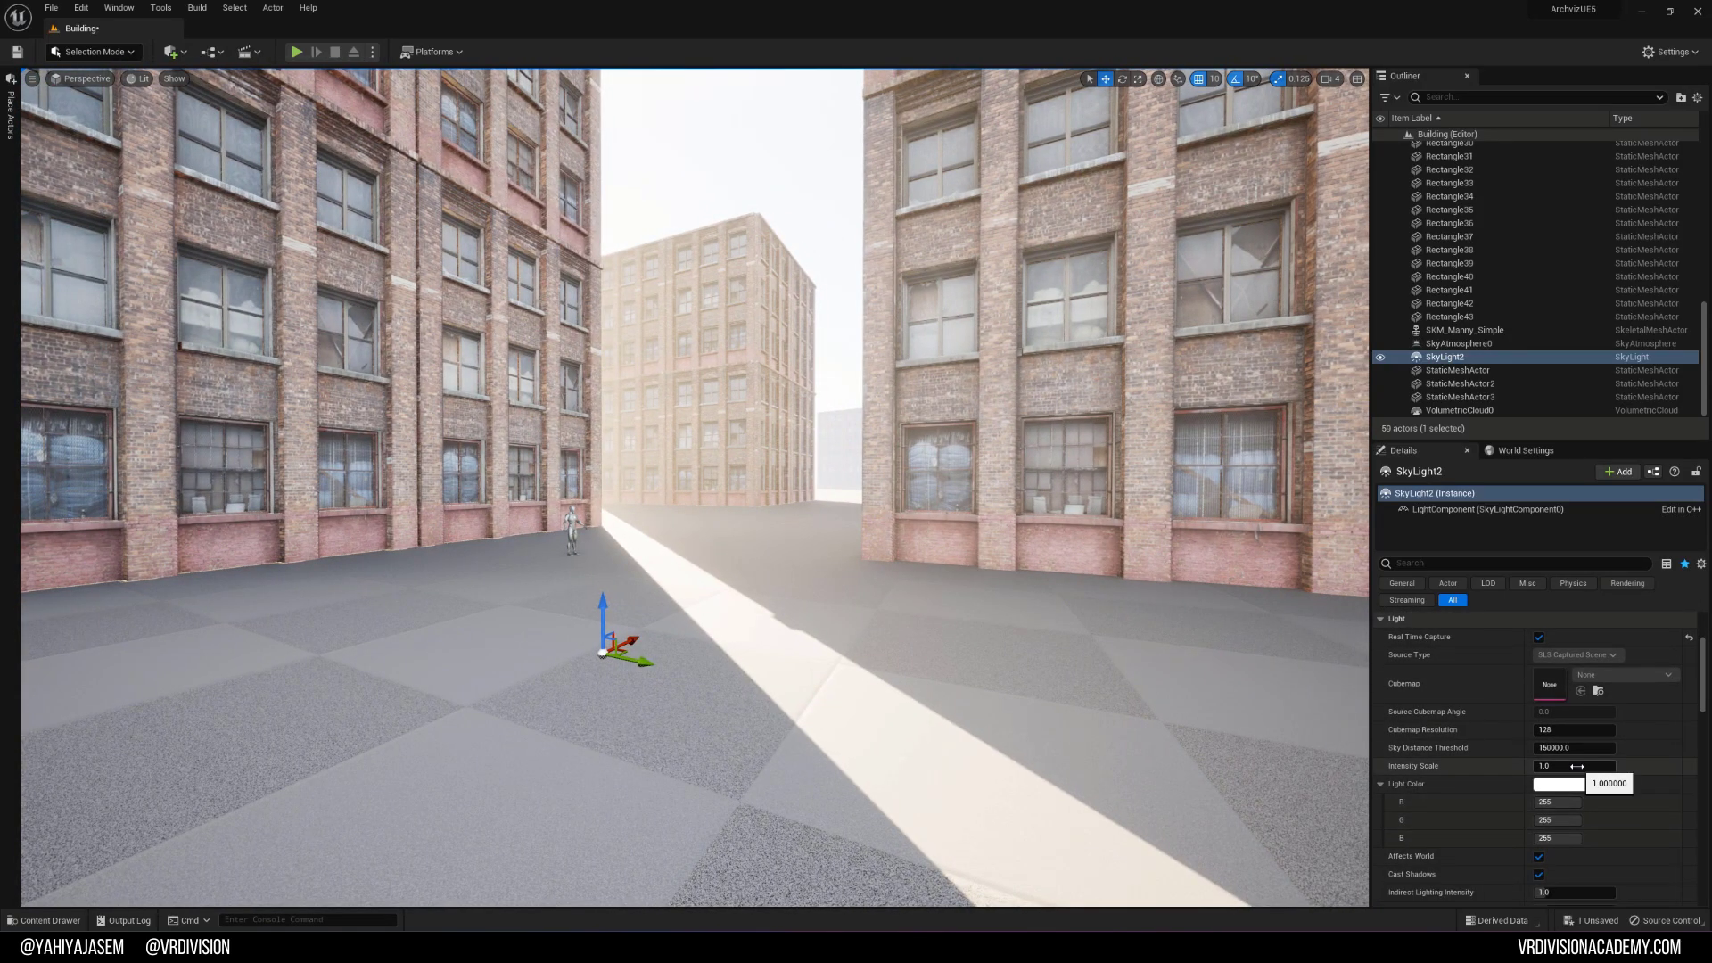
key("Return")
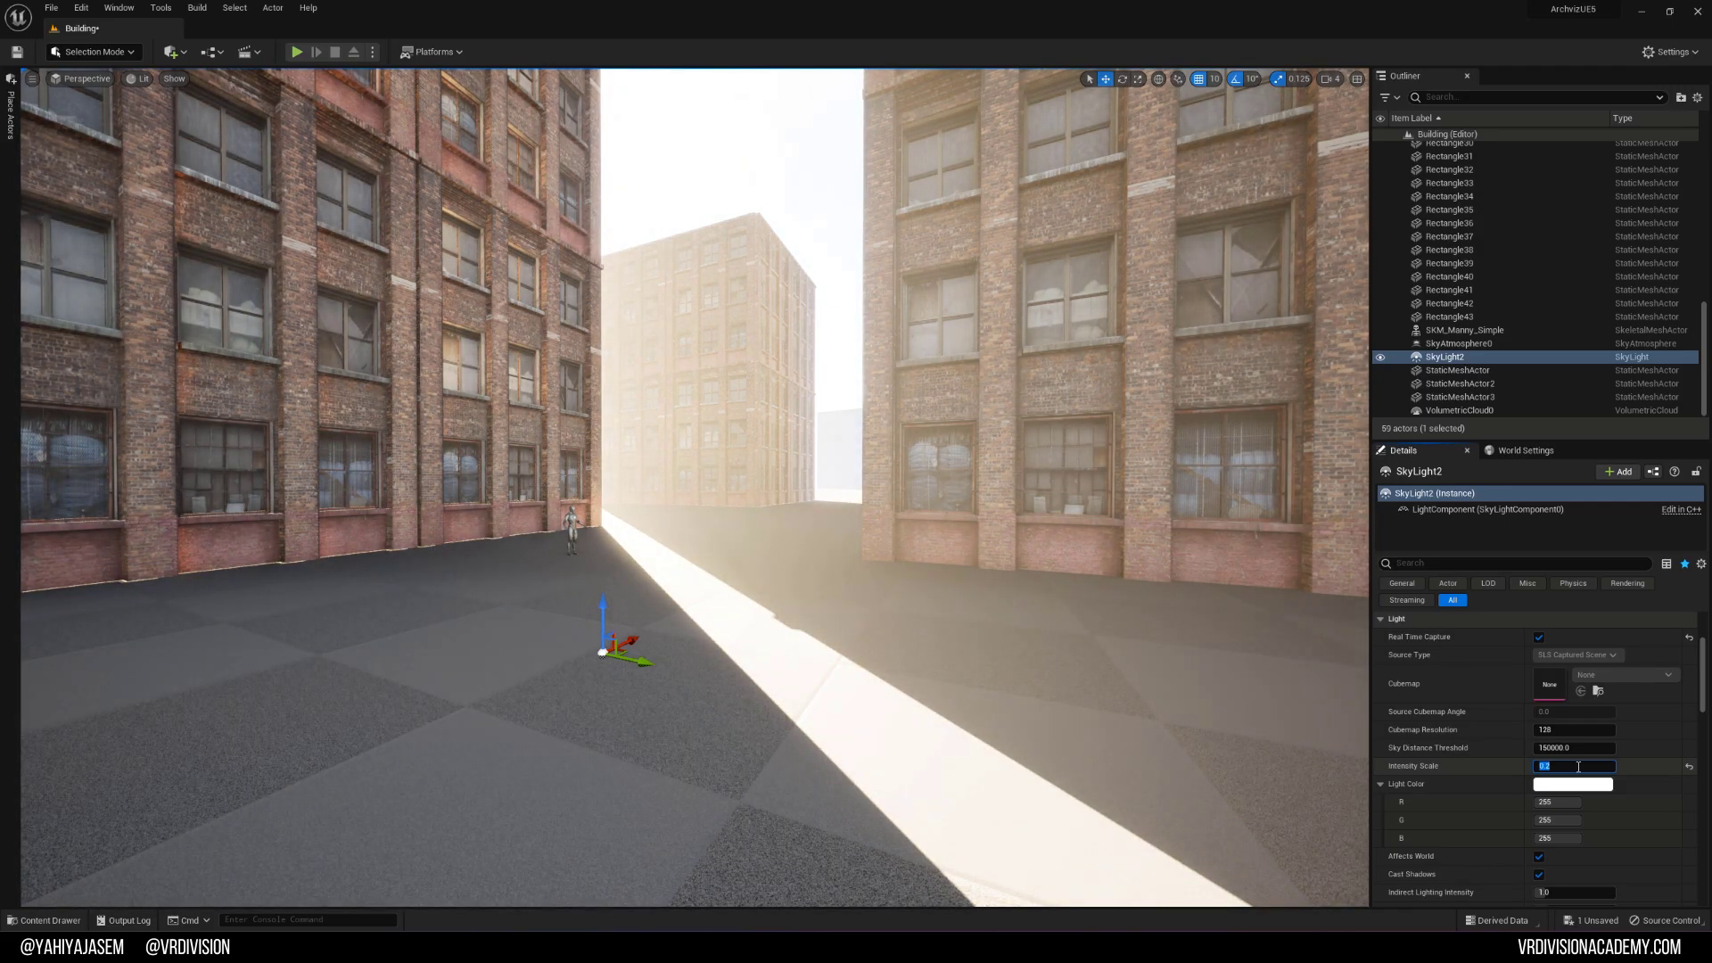
Step: View the mannequin and facades more closely, undo the accidental selection of the ground plane, and save the level
right_click_drag(997, 575, 985, 580)
right_click(985, 580)
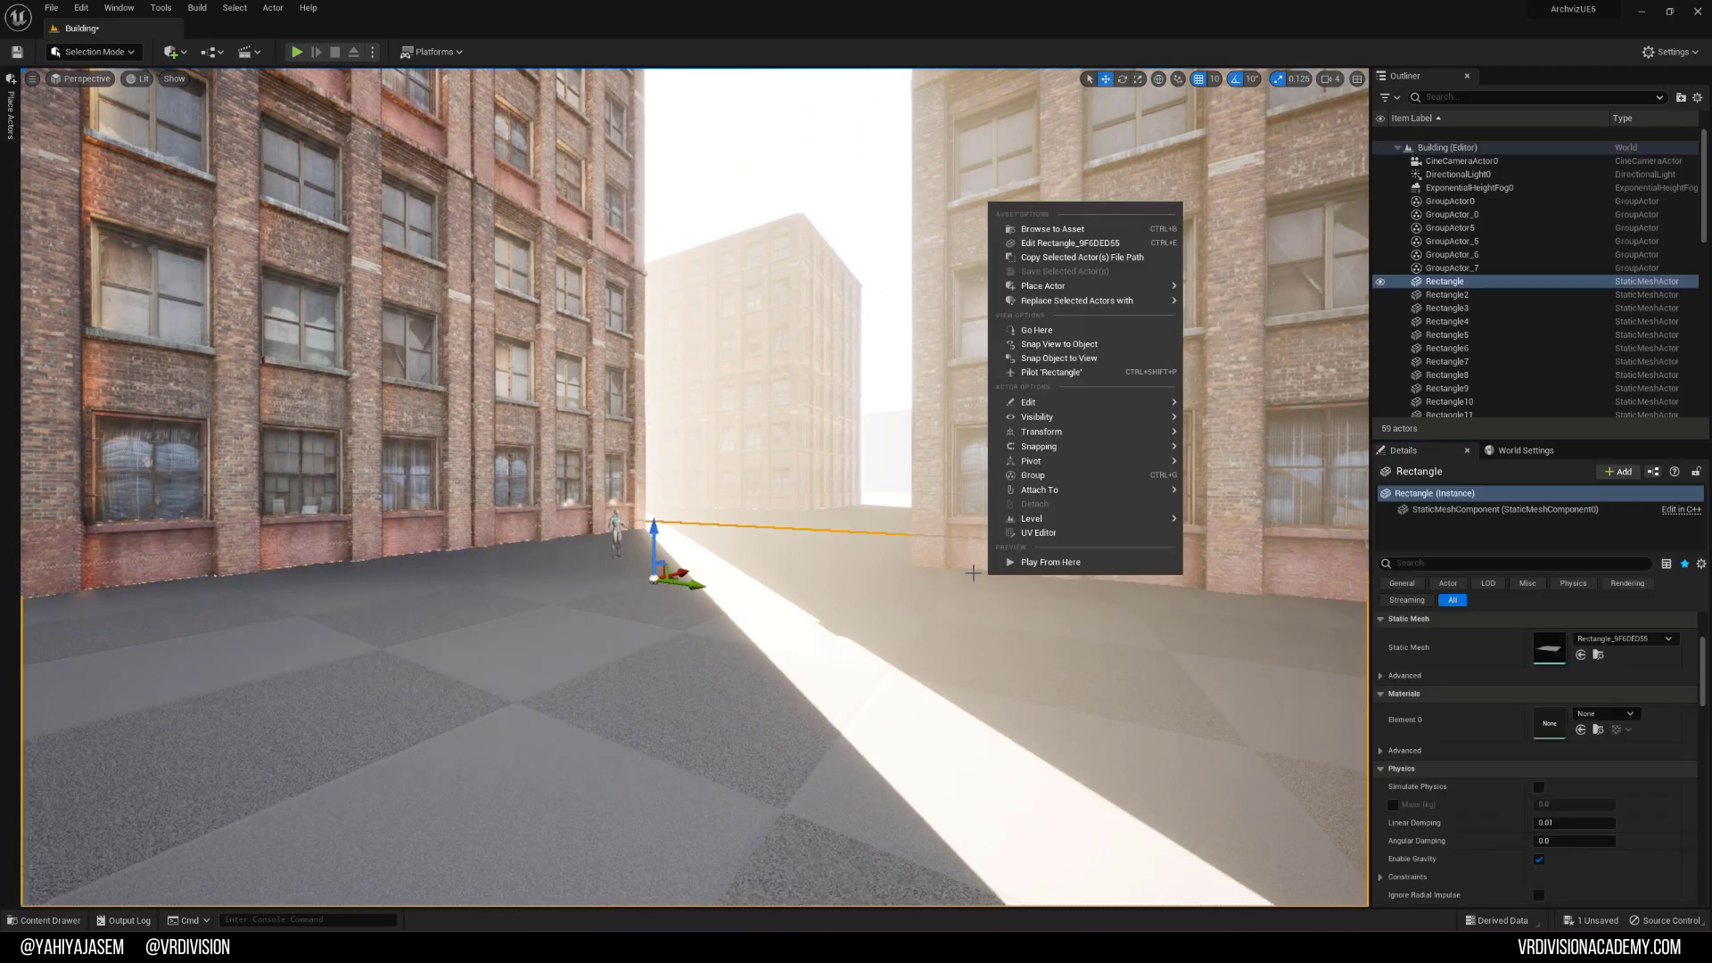
type("d")
right_click_drag(839, 580, 835, 576)
key("Escape")
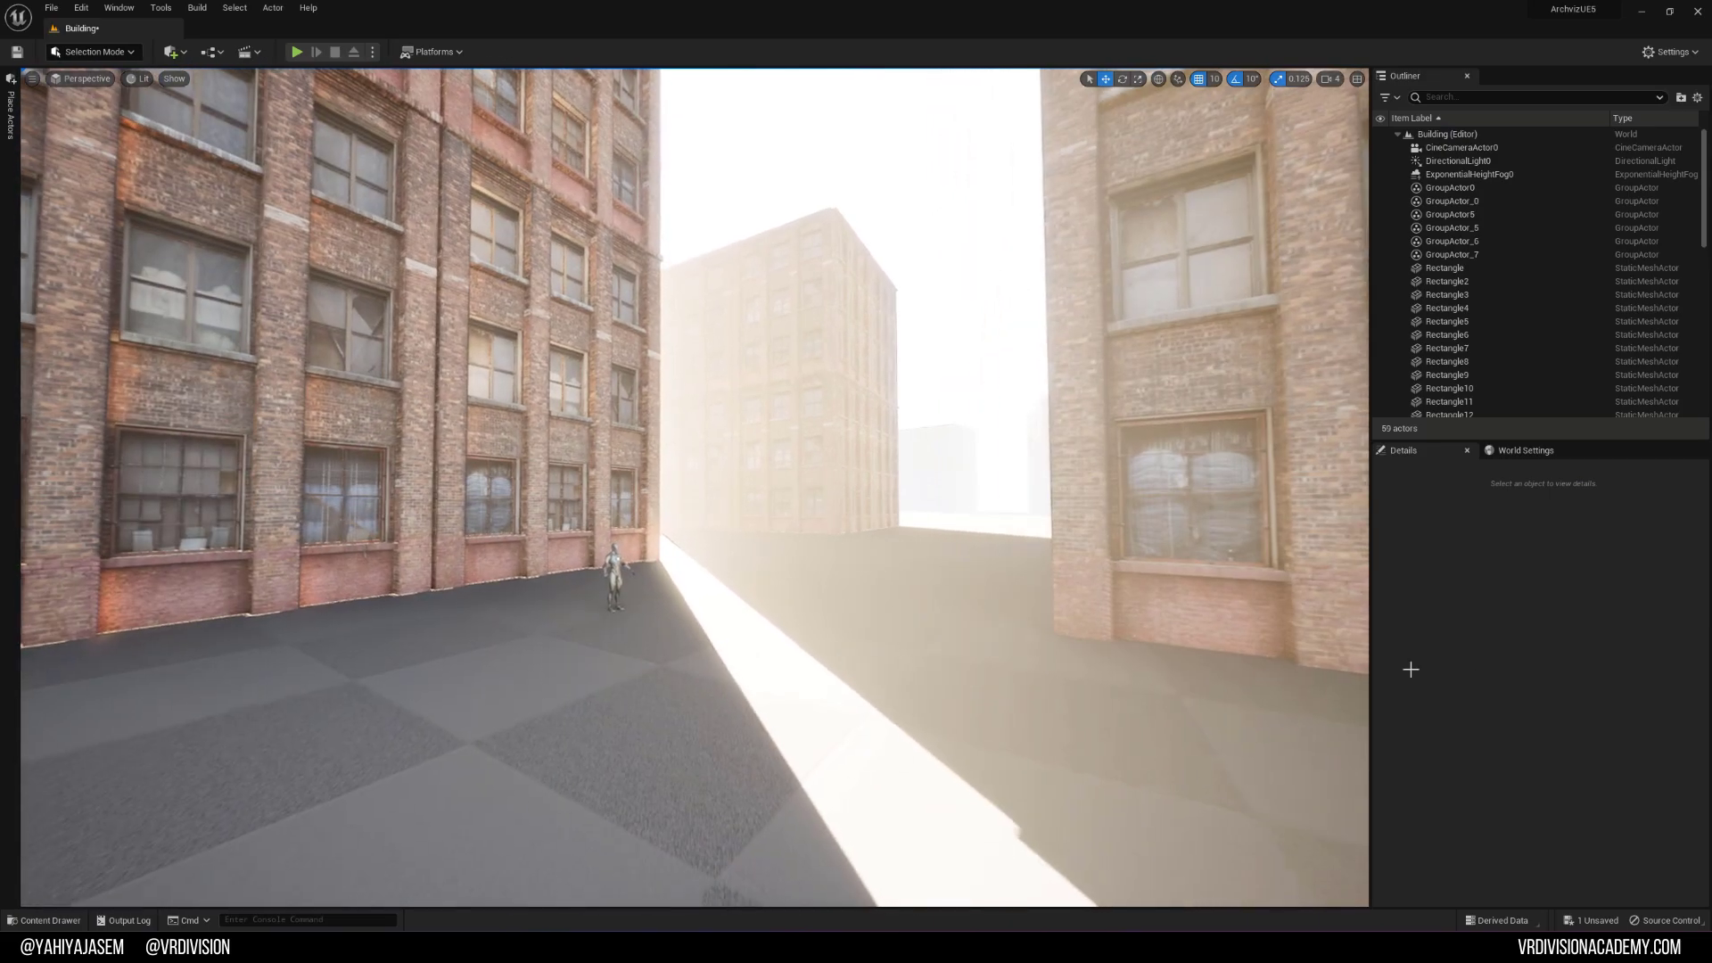
key("ctrl+z")
key("ctrl+z")
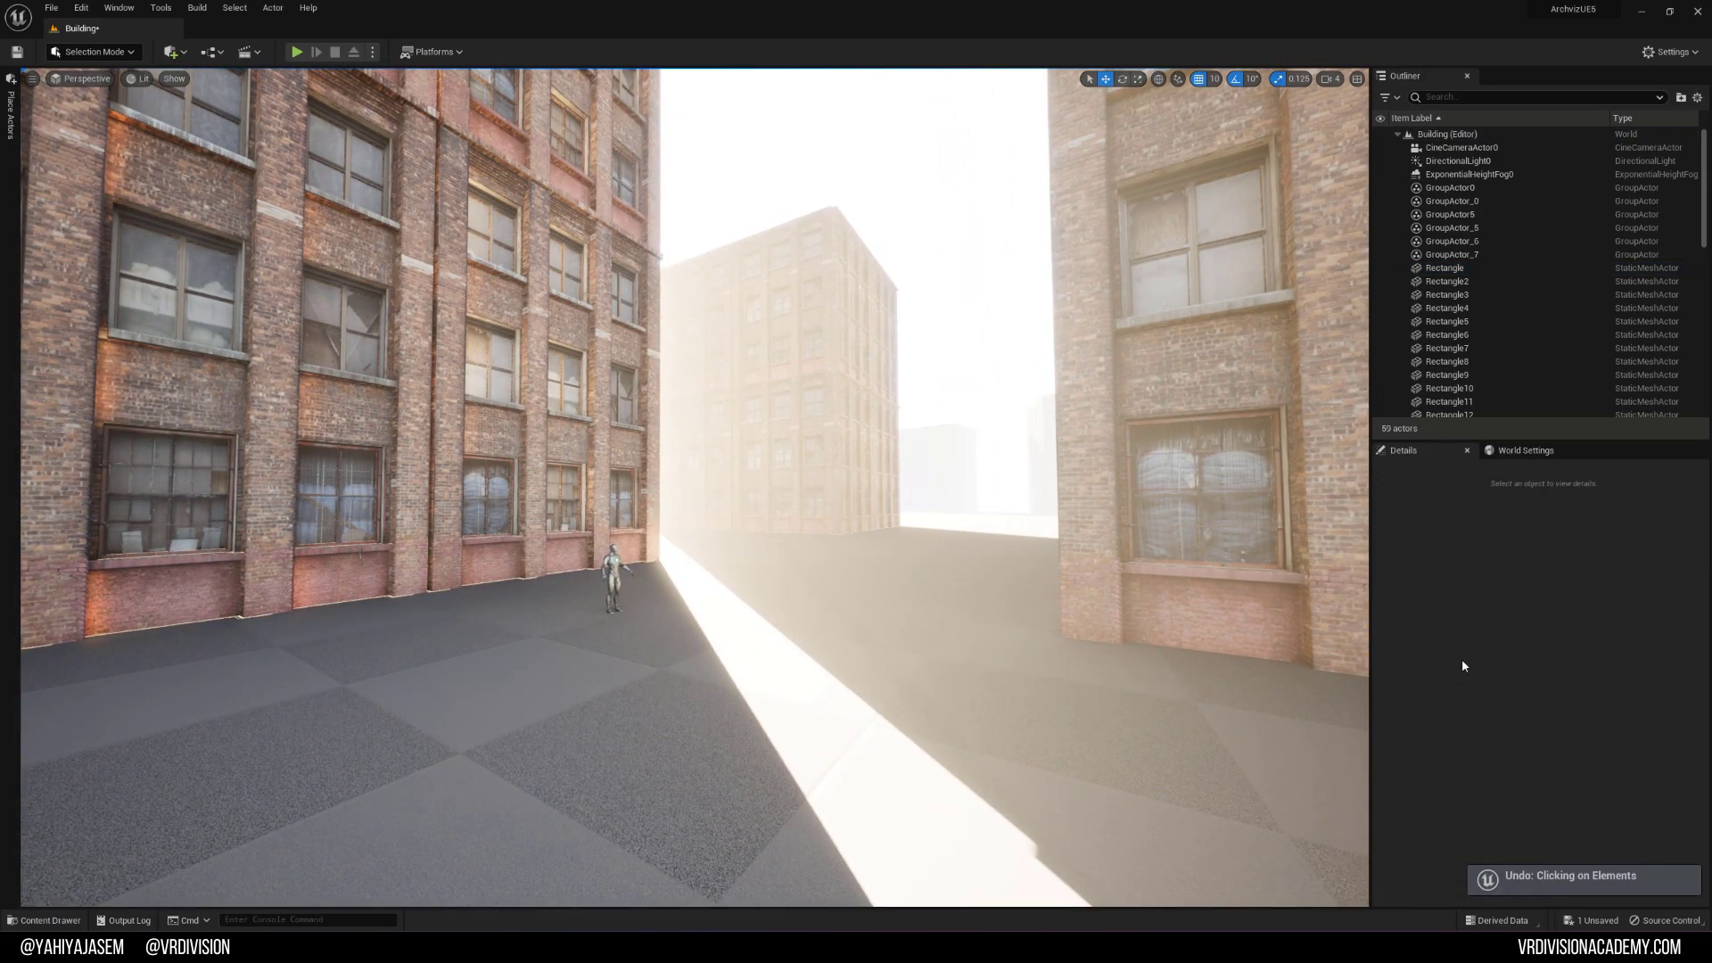
key("ctrl+z")
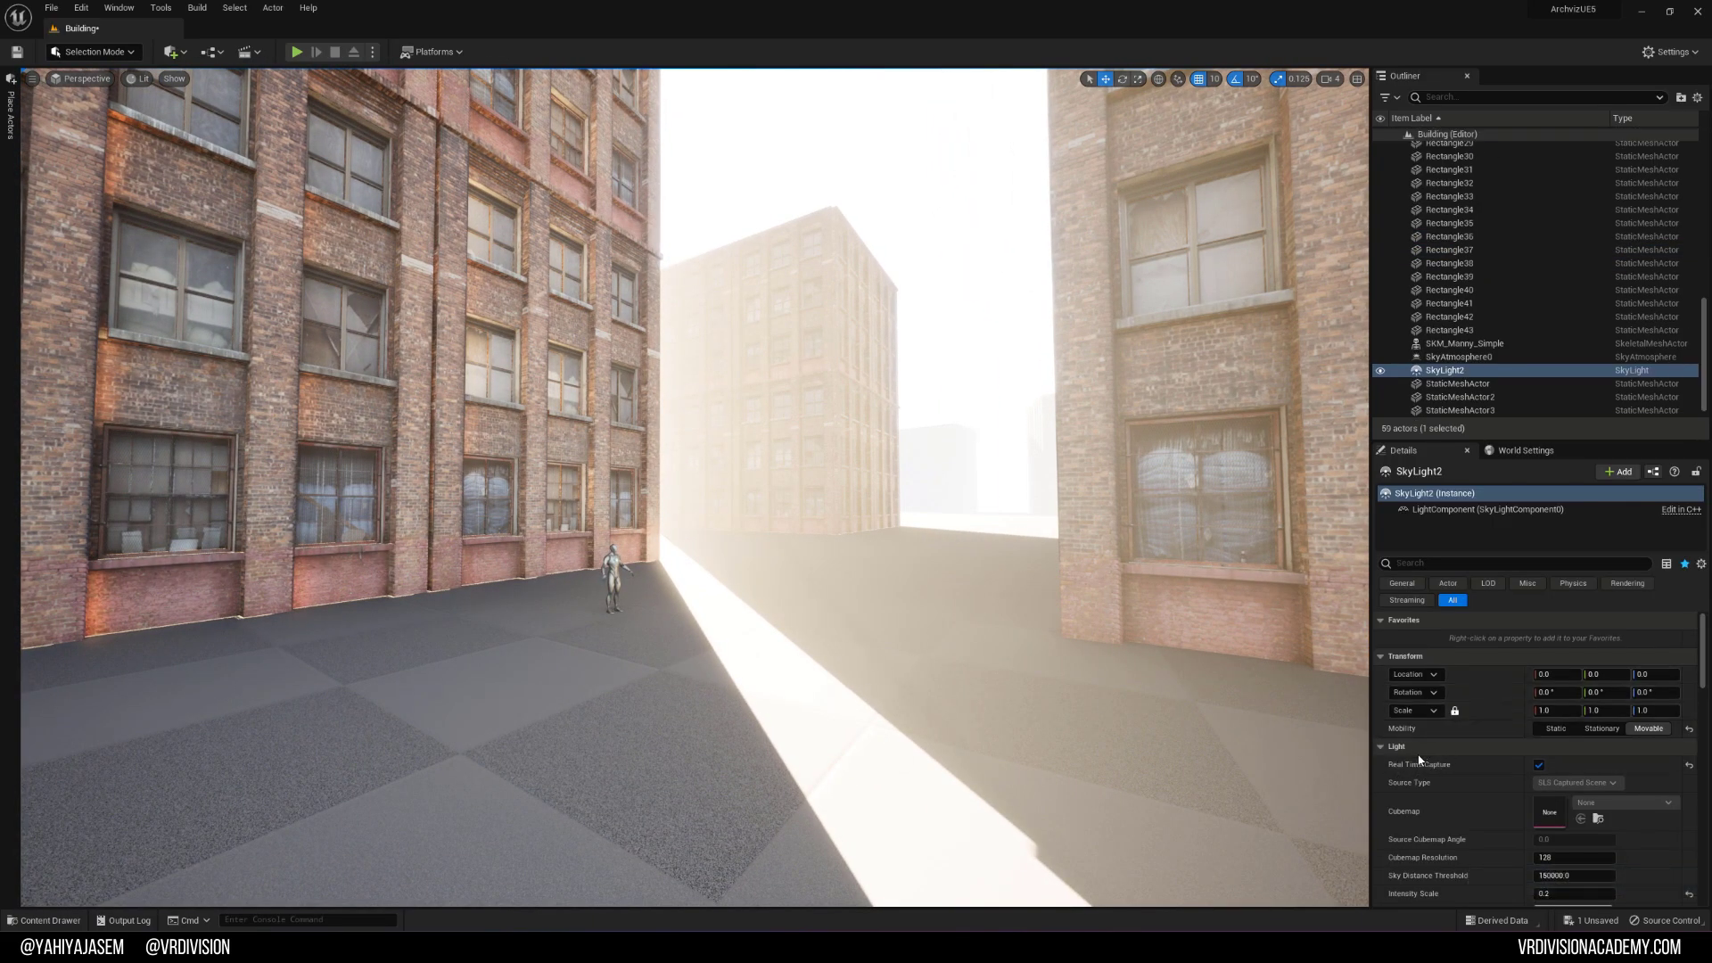
key("Escape")
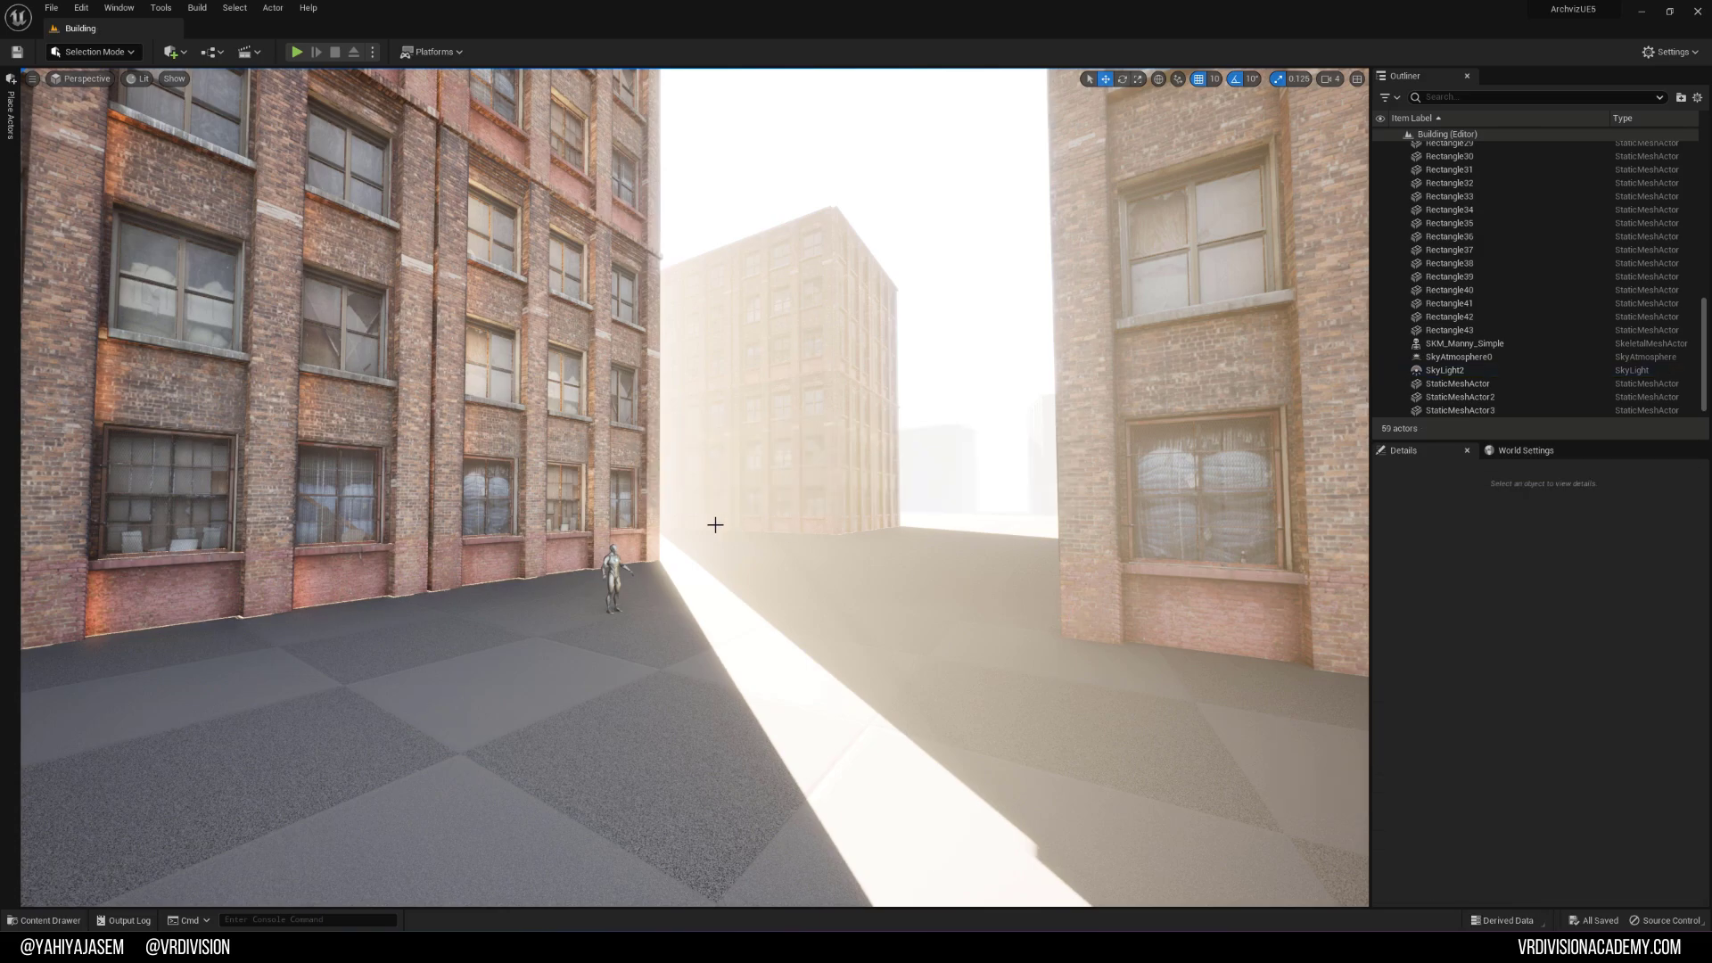
Step: Open Quixel Bridge from the add-content options
left_click(81, 8)
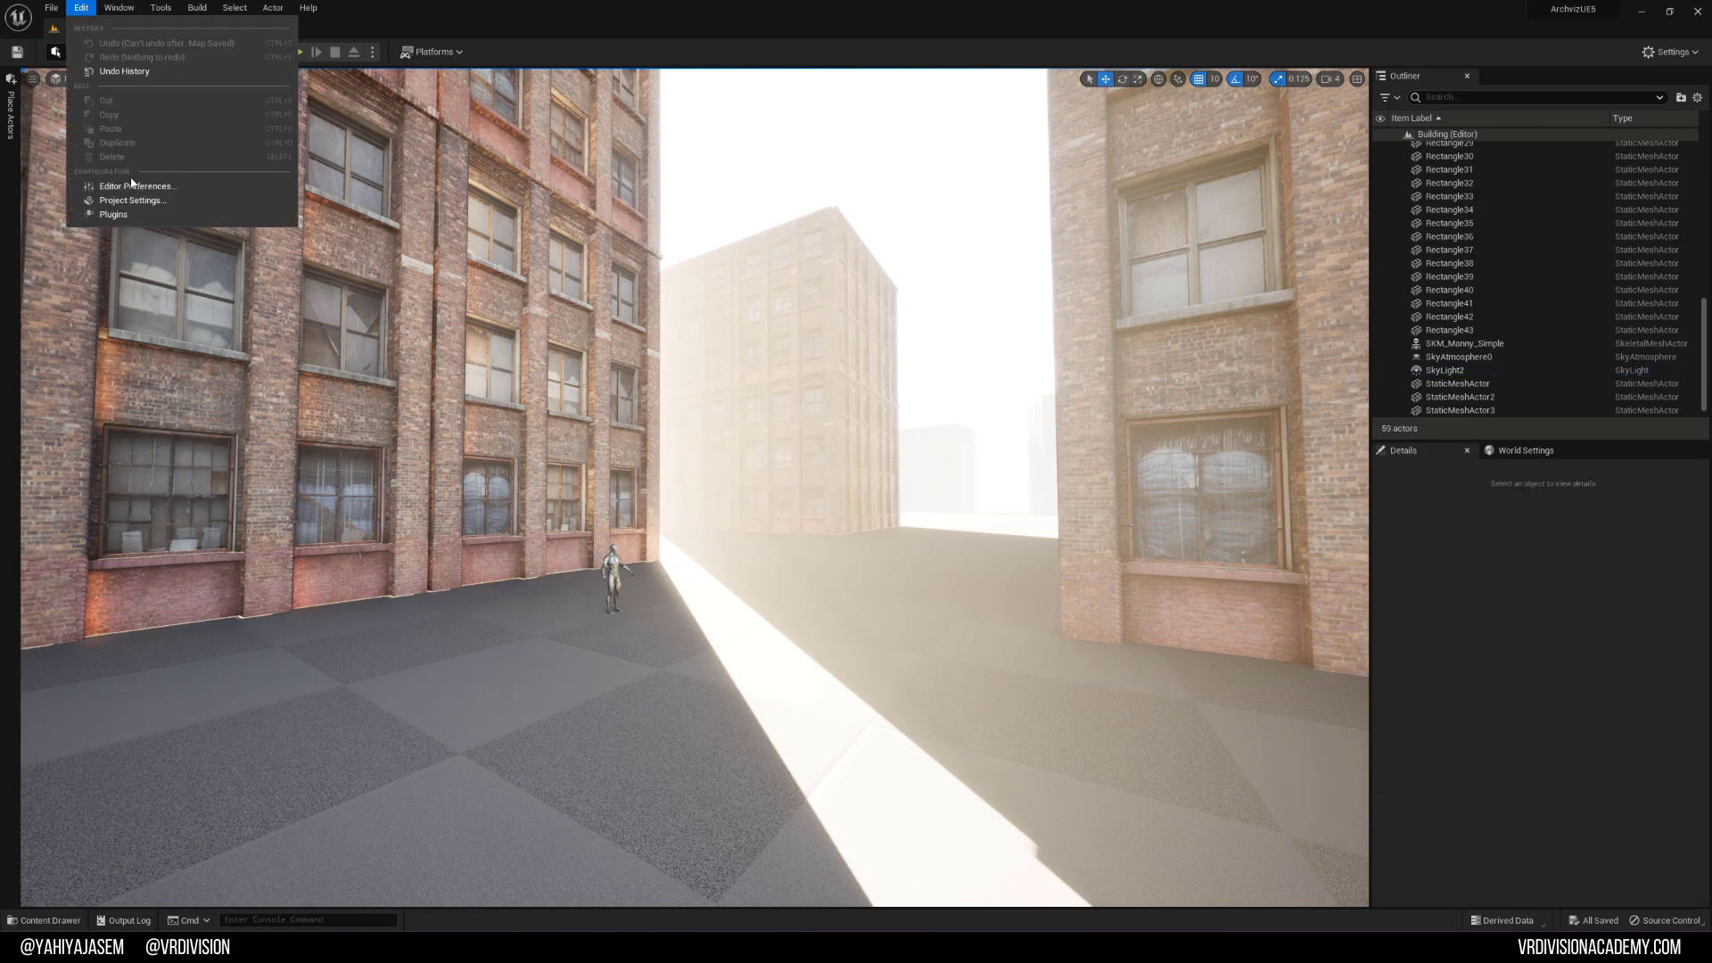
left_click(96, 16)
left_click(189, 52)
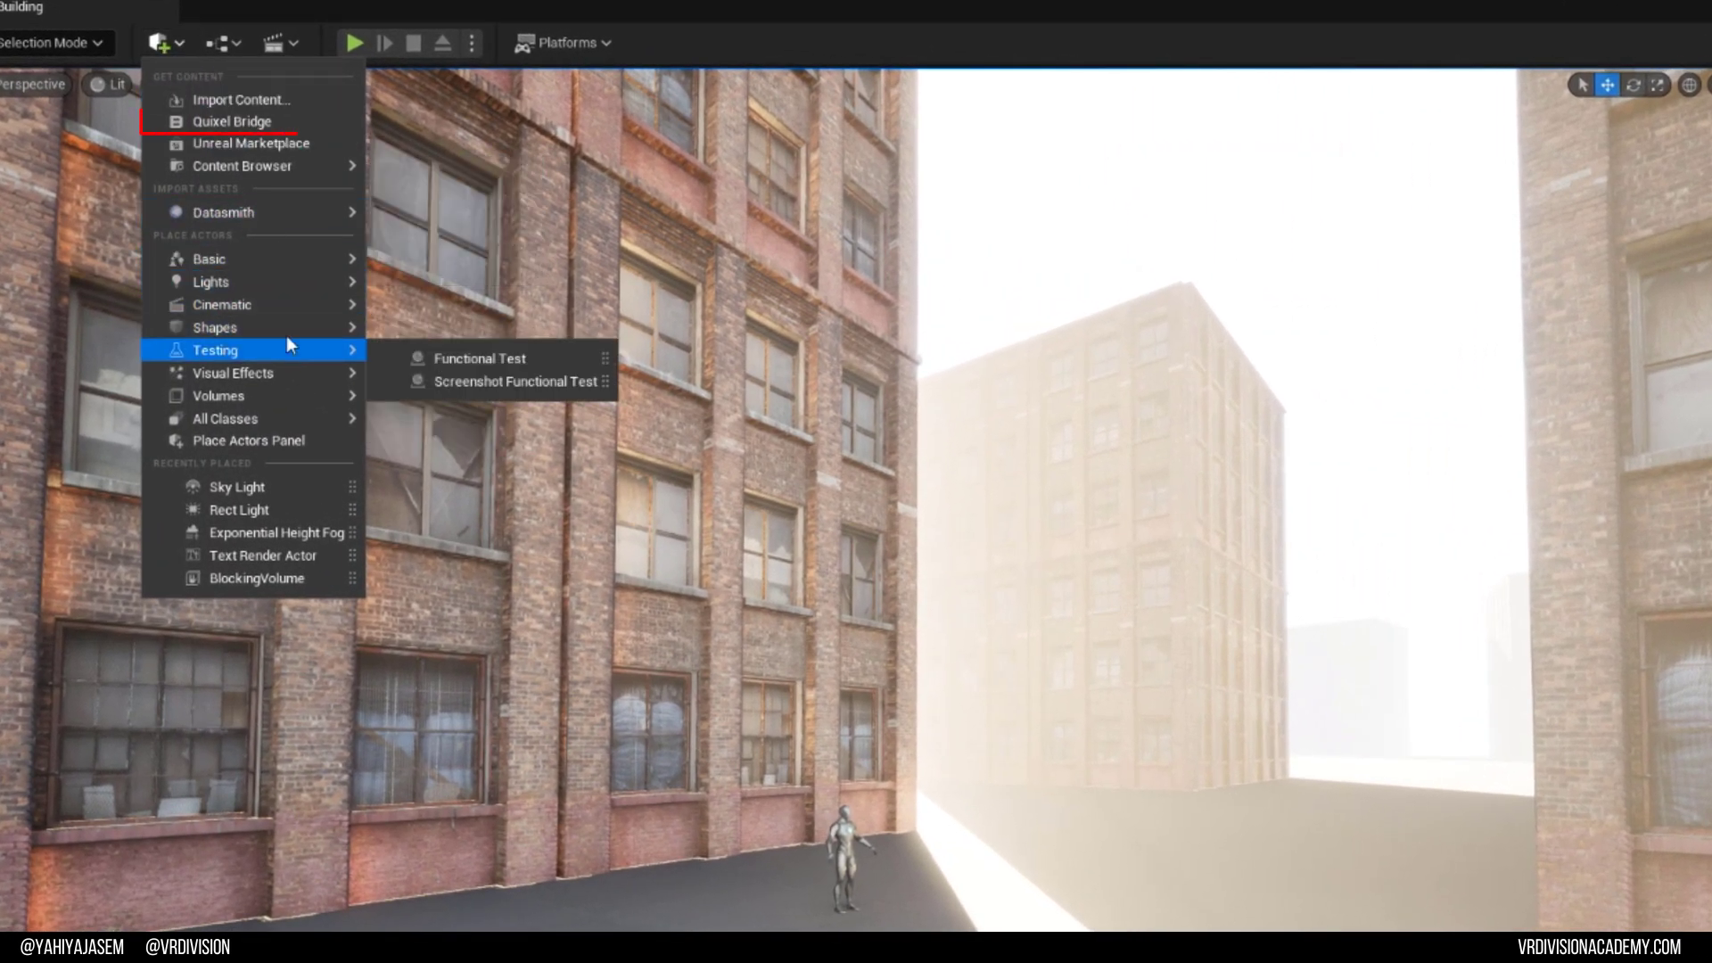
mouse_move(257, 158)
left_click(238, 120)
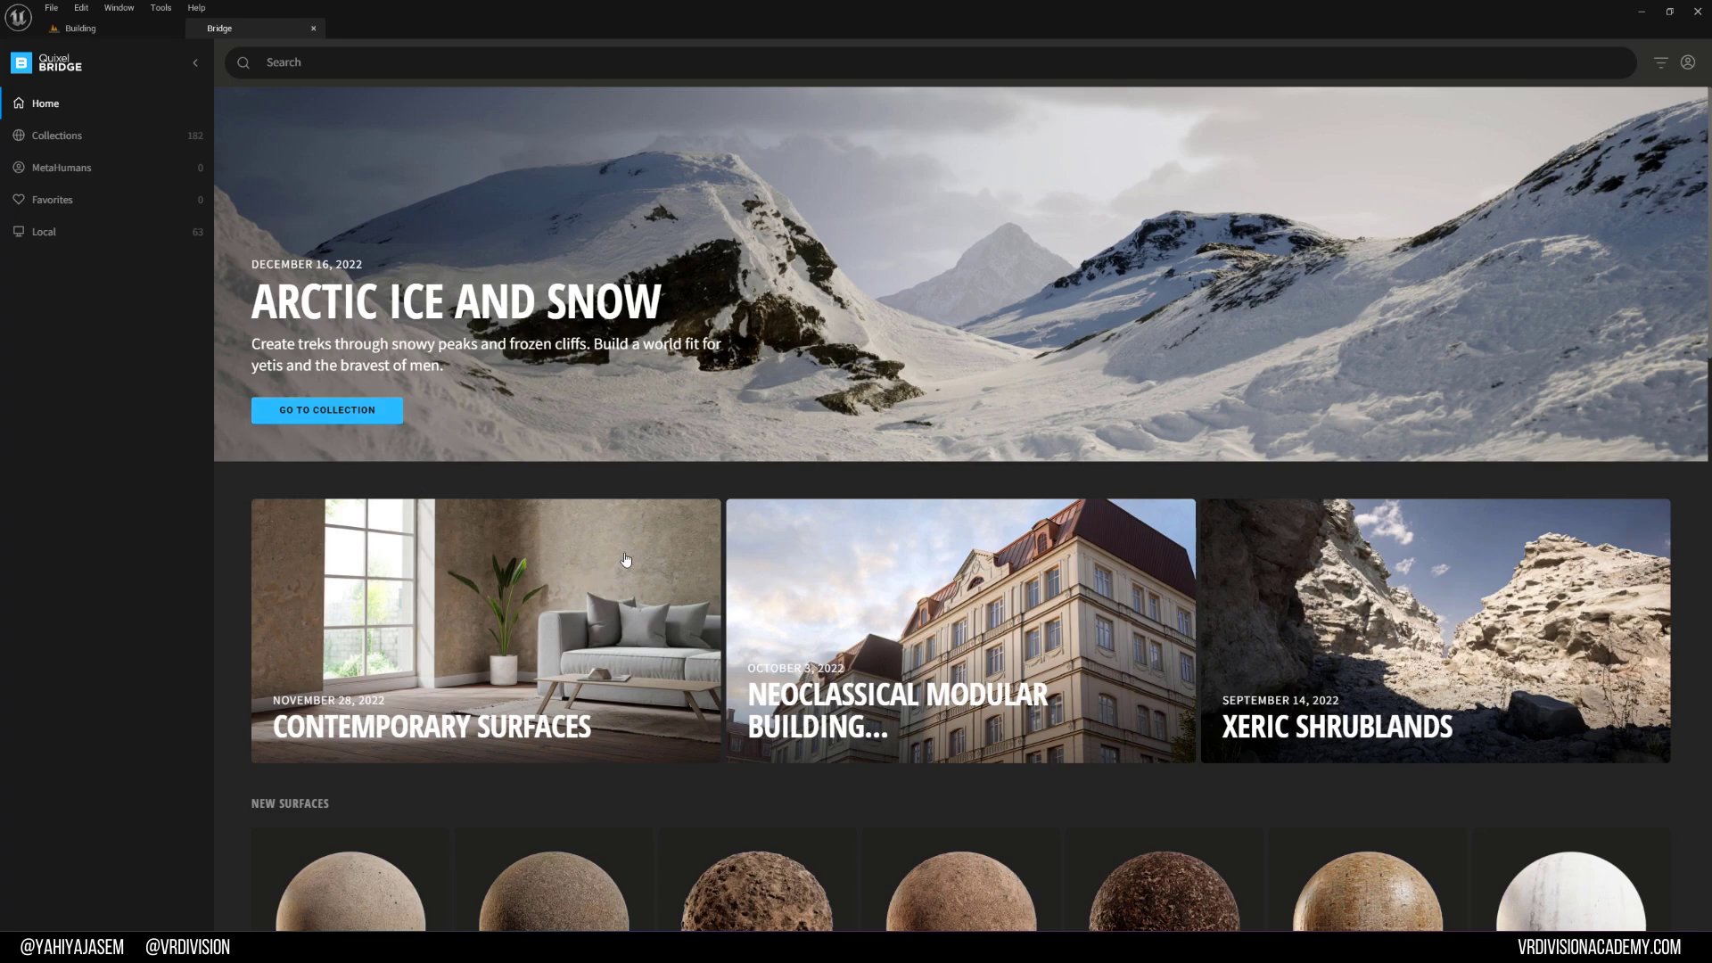
Step: Browse Bridge's Street category of 3D assets and its Surfaces categories for street dressing
scroll(268, 294, "down", 3)
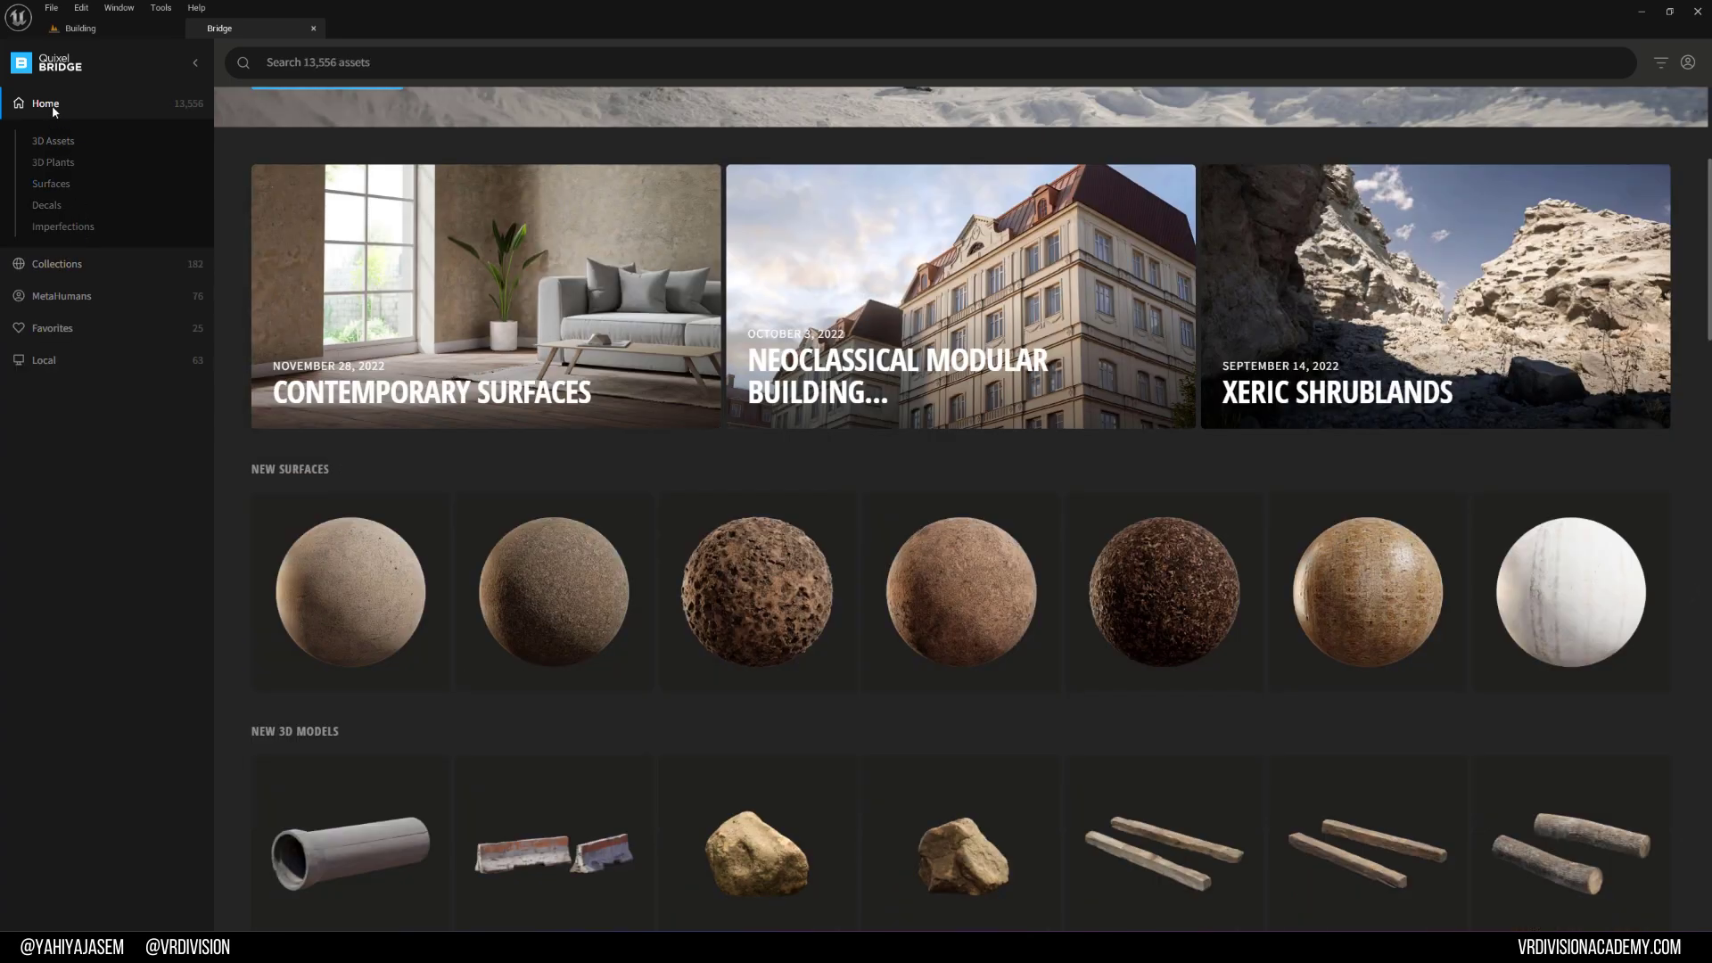
left_click(53, 142)
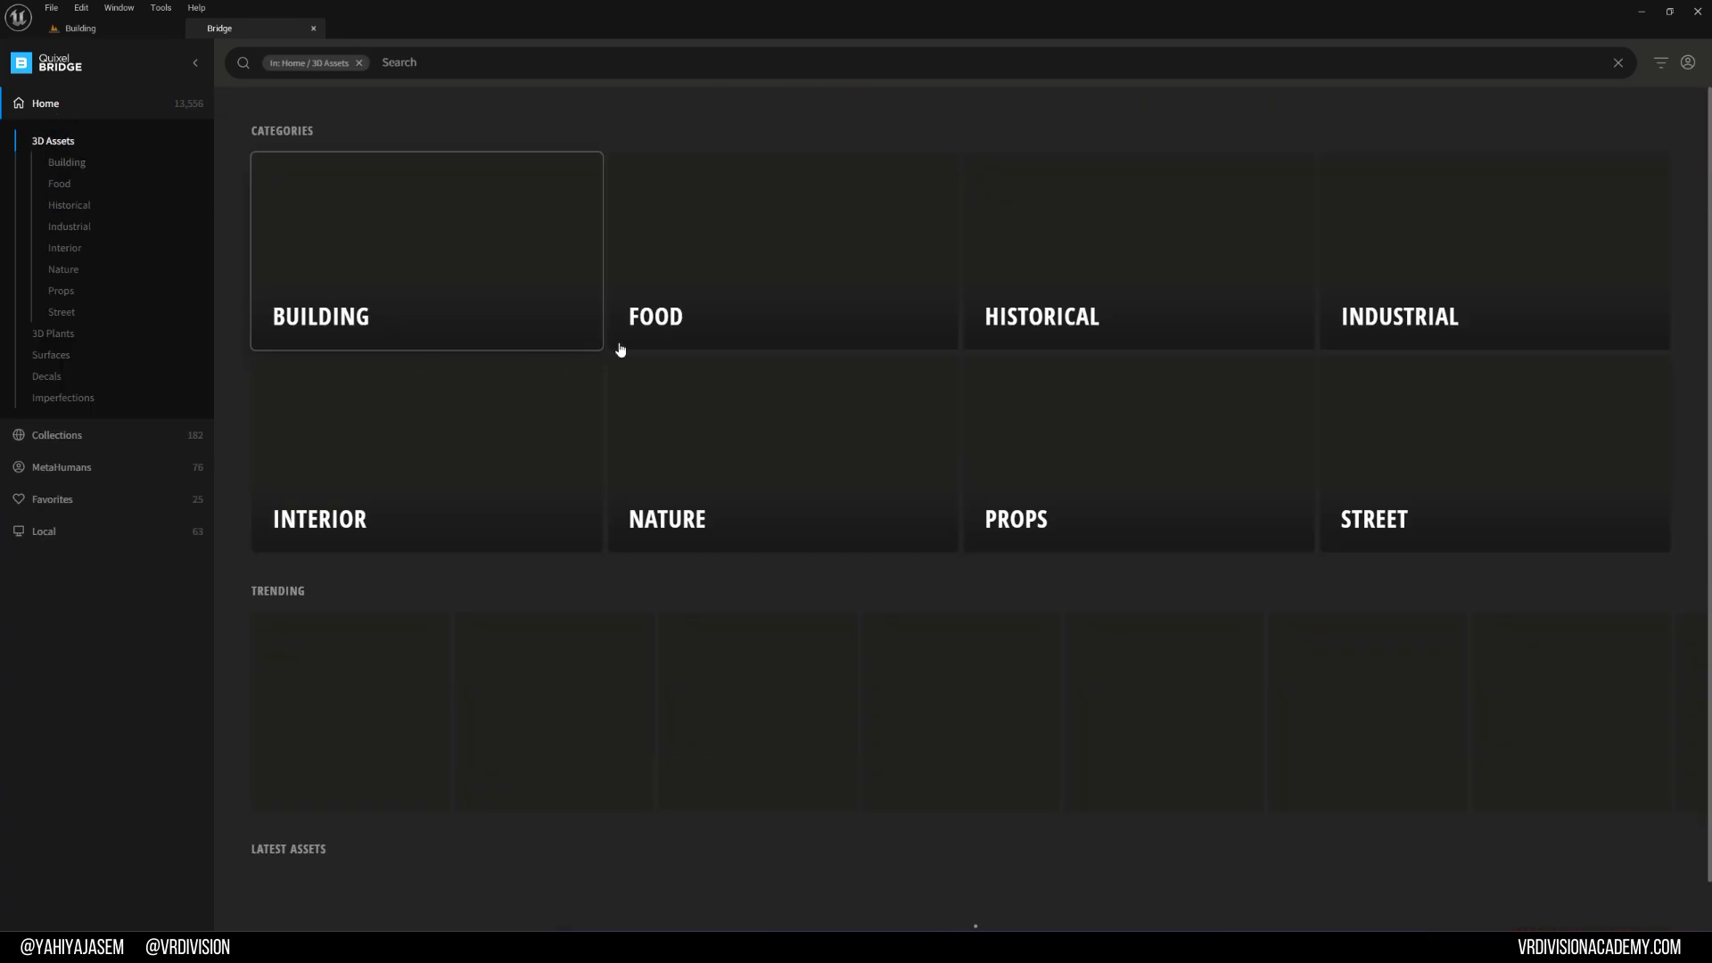
left_click(1441, 489)
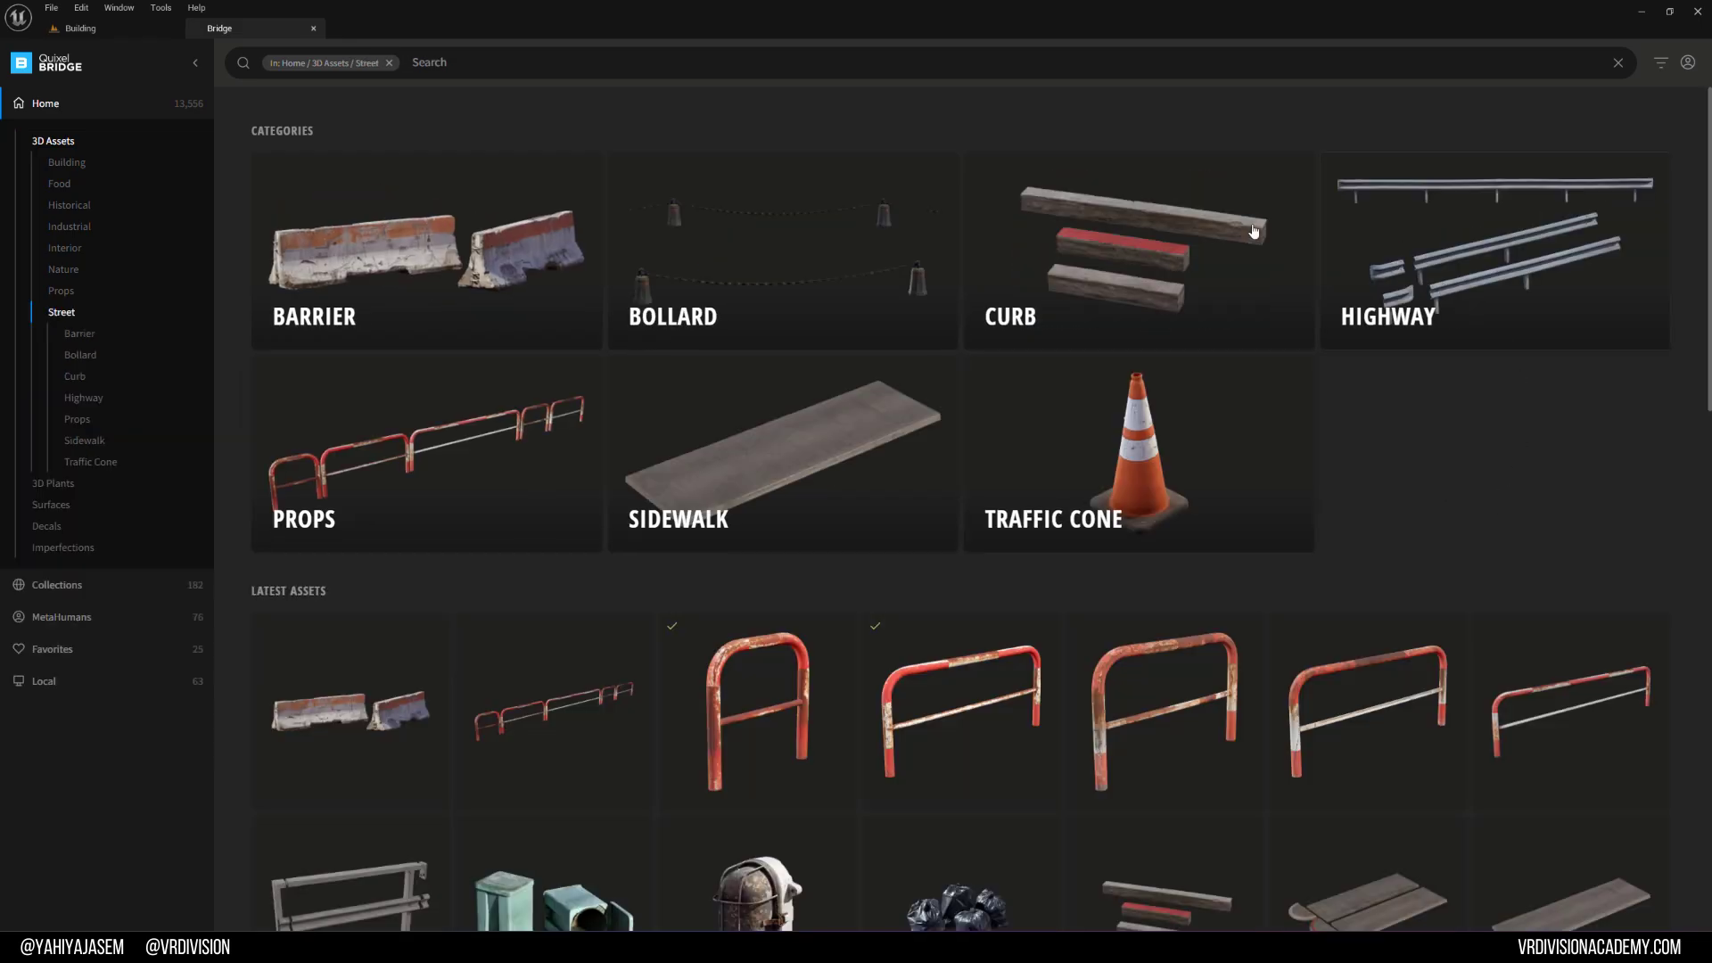
scroll(415, 500, "down", 10)
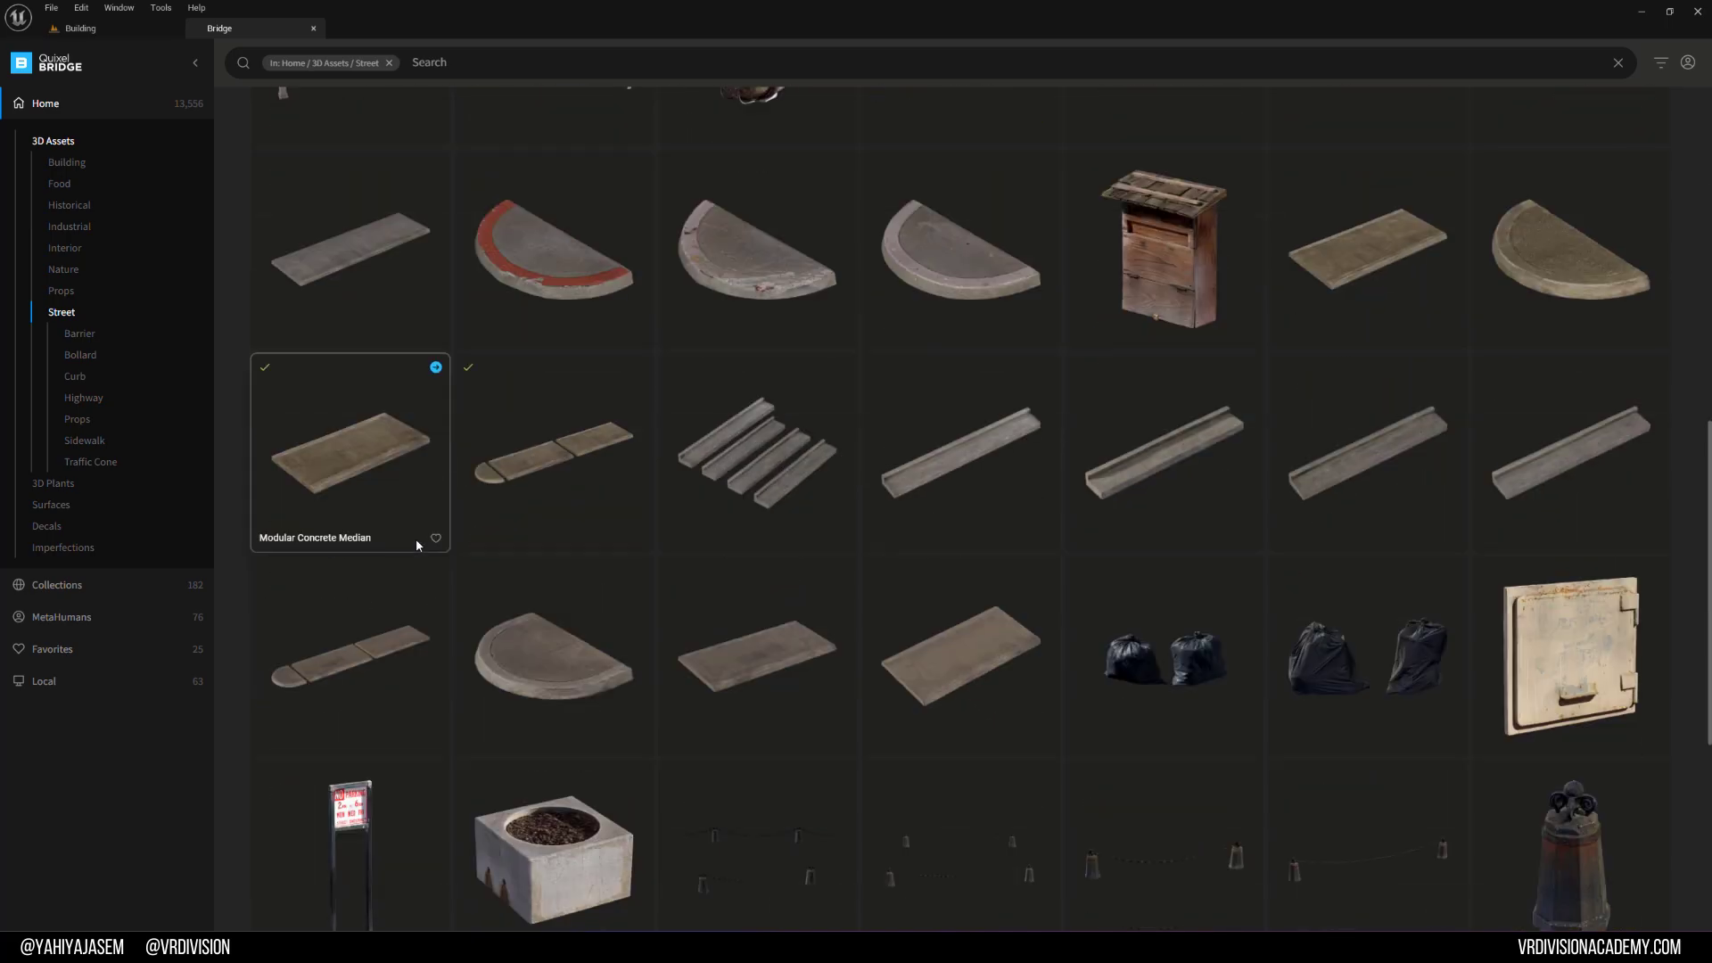
scroll(613, 496, "down", 4)
scroll(613, 490, "up", 4)
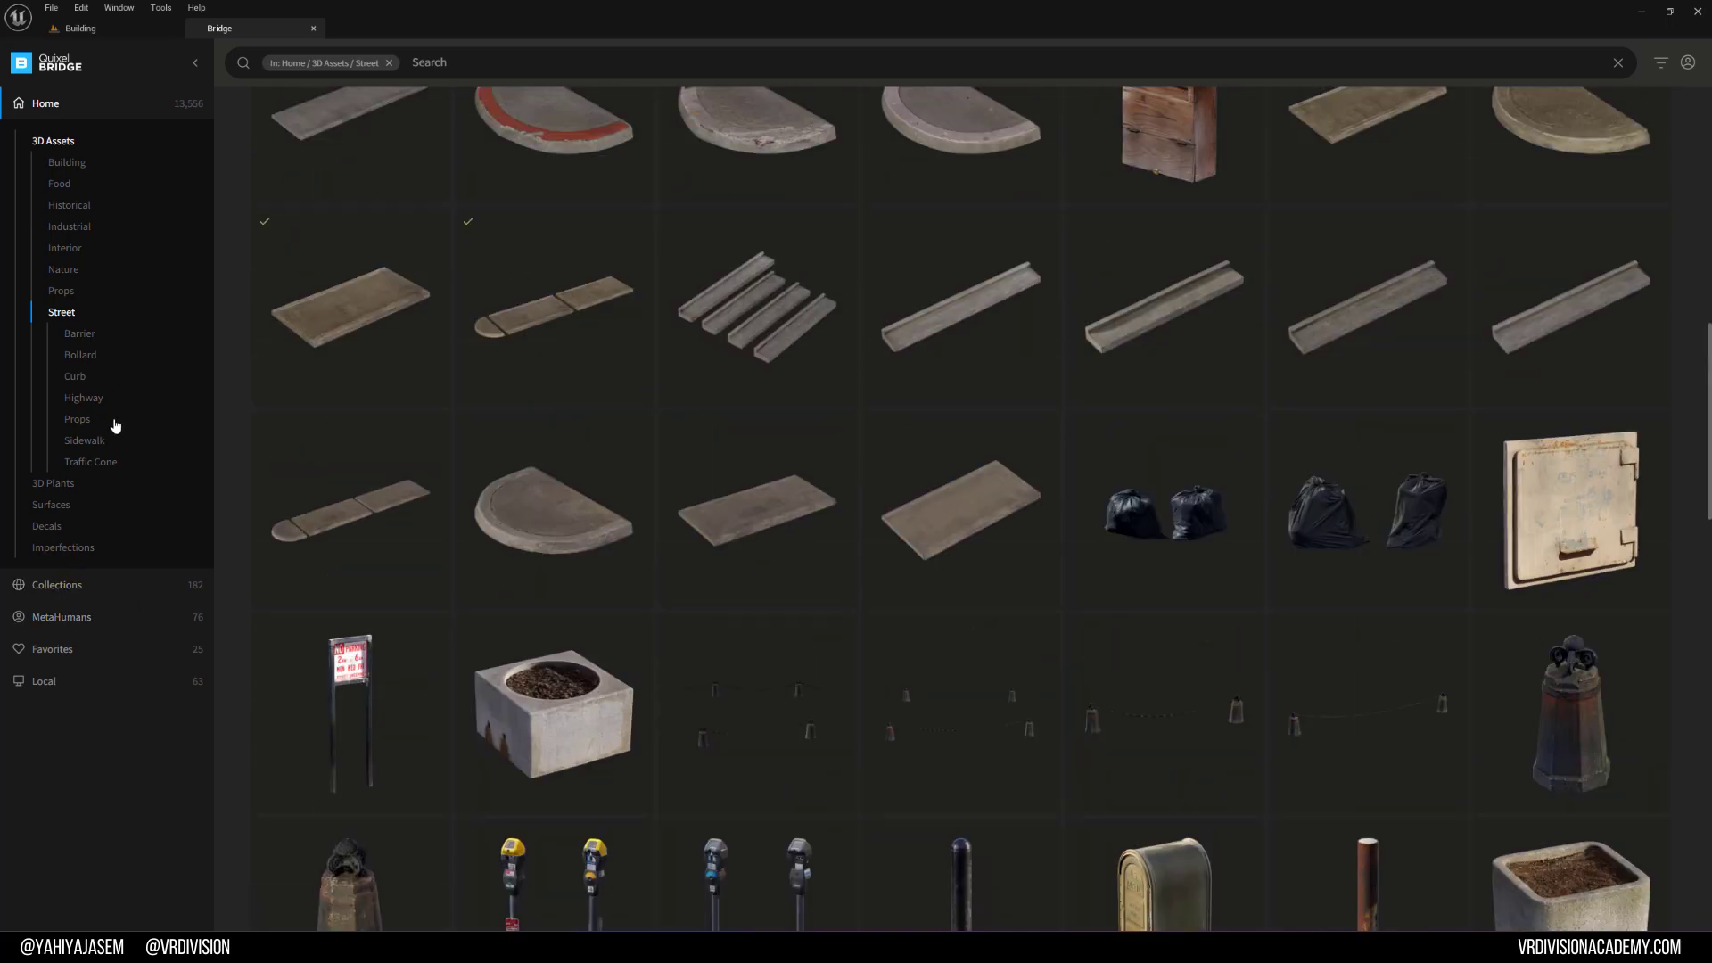
left_click(57, 507)
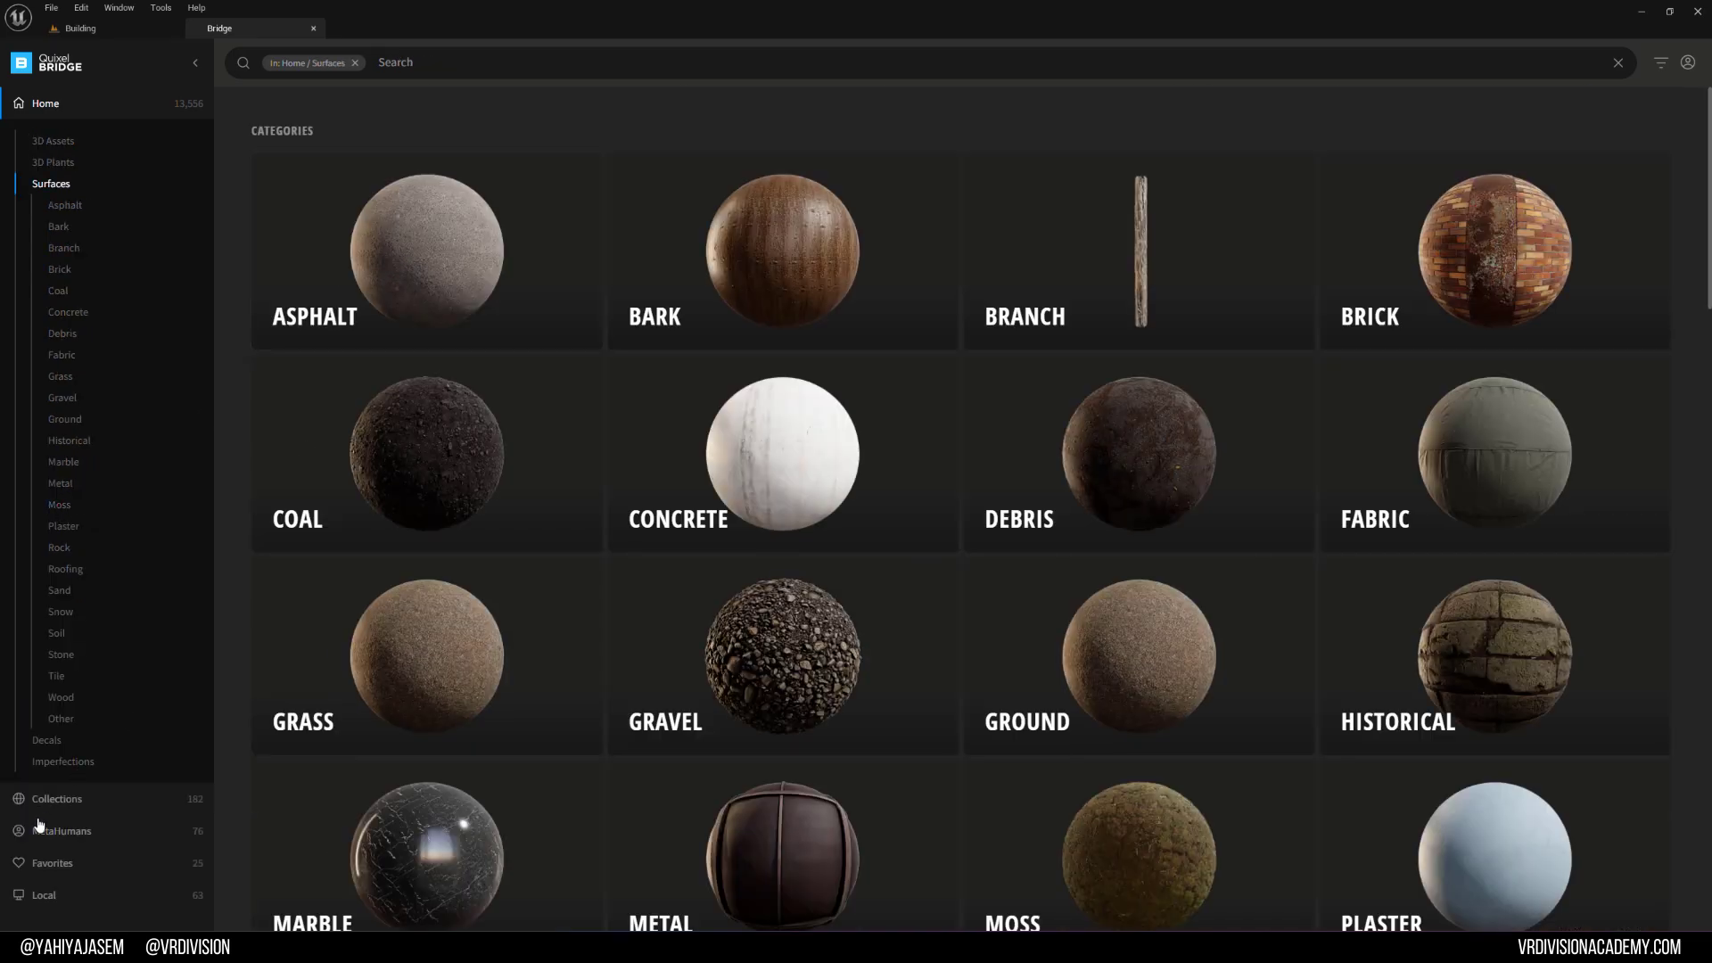
Step: Show the locally downloaded Megascans in Bridge and float its window over the level editor beside the street view
left_click(60, 903)
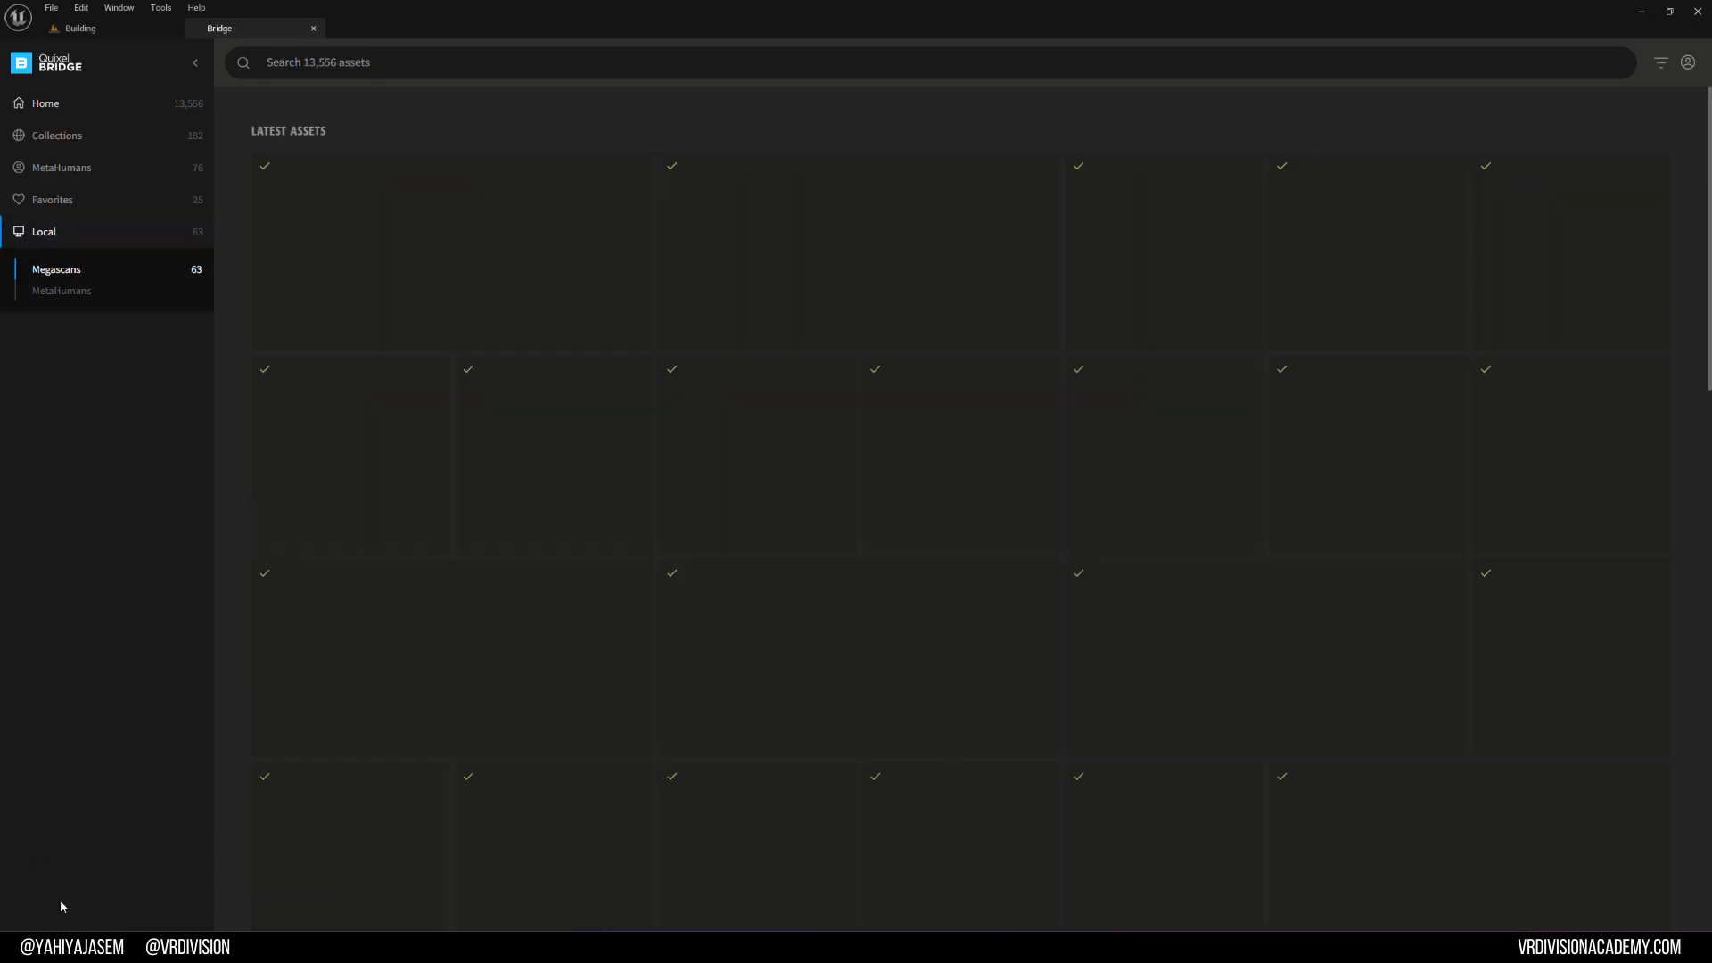
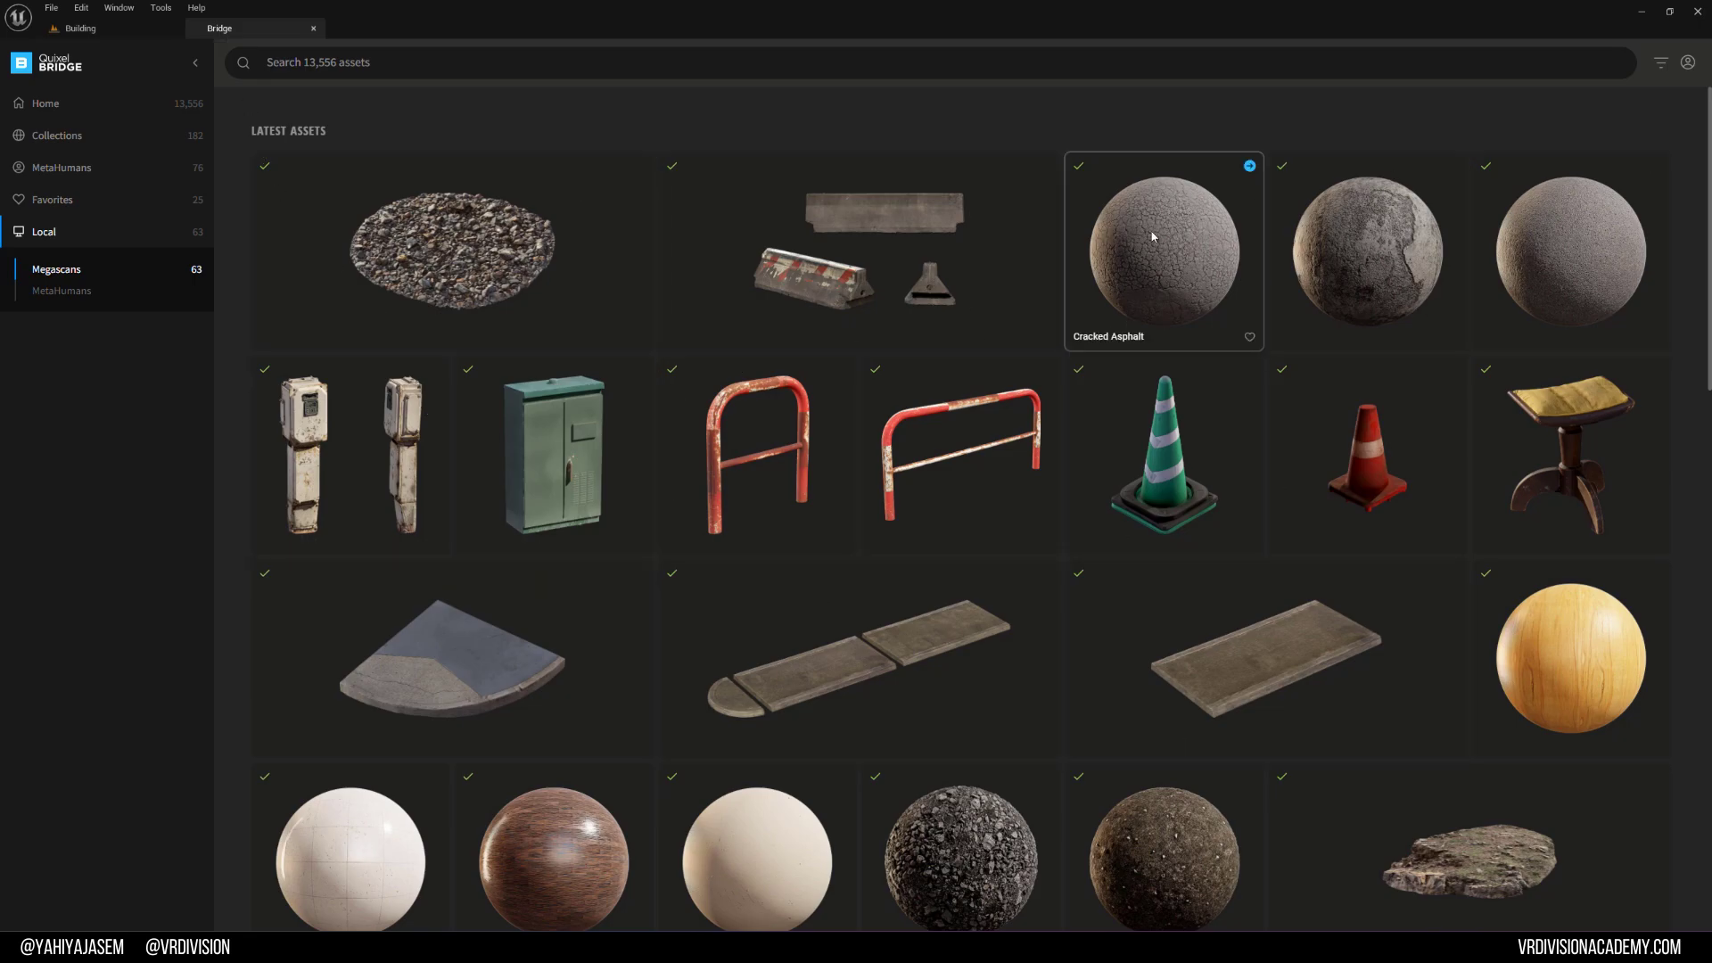
left_click(112, 31)
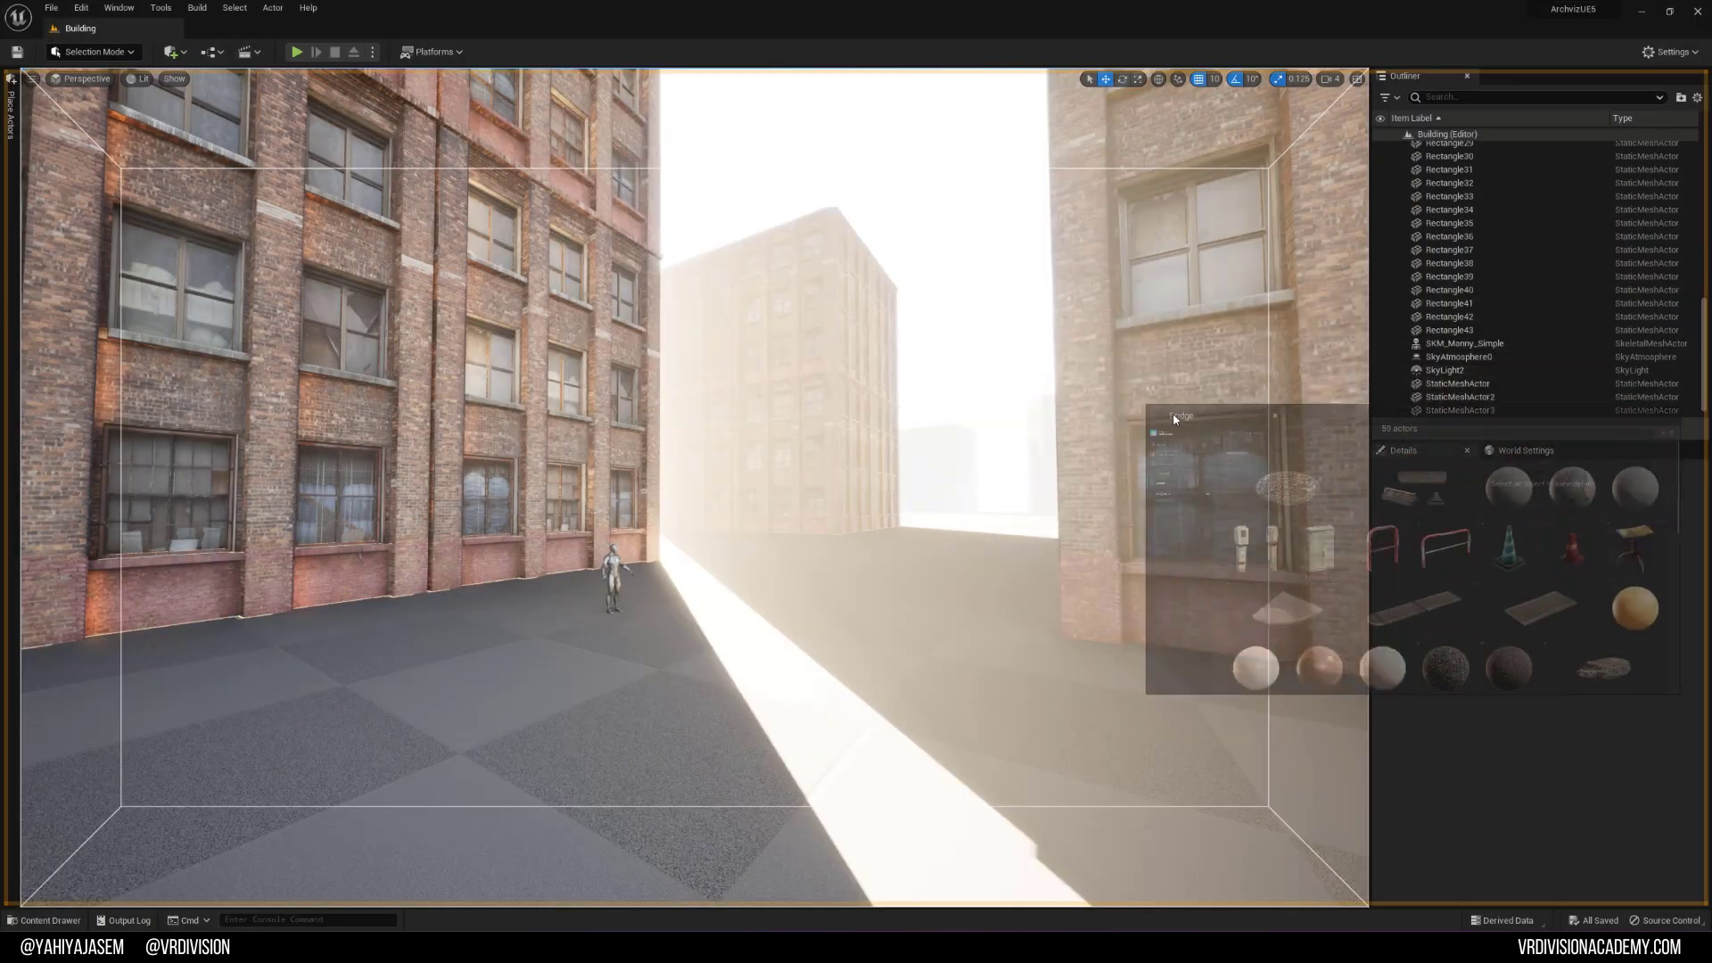
right_click_drag(554, 393, 555, 393)
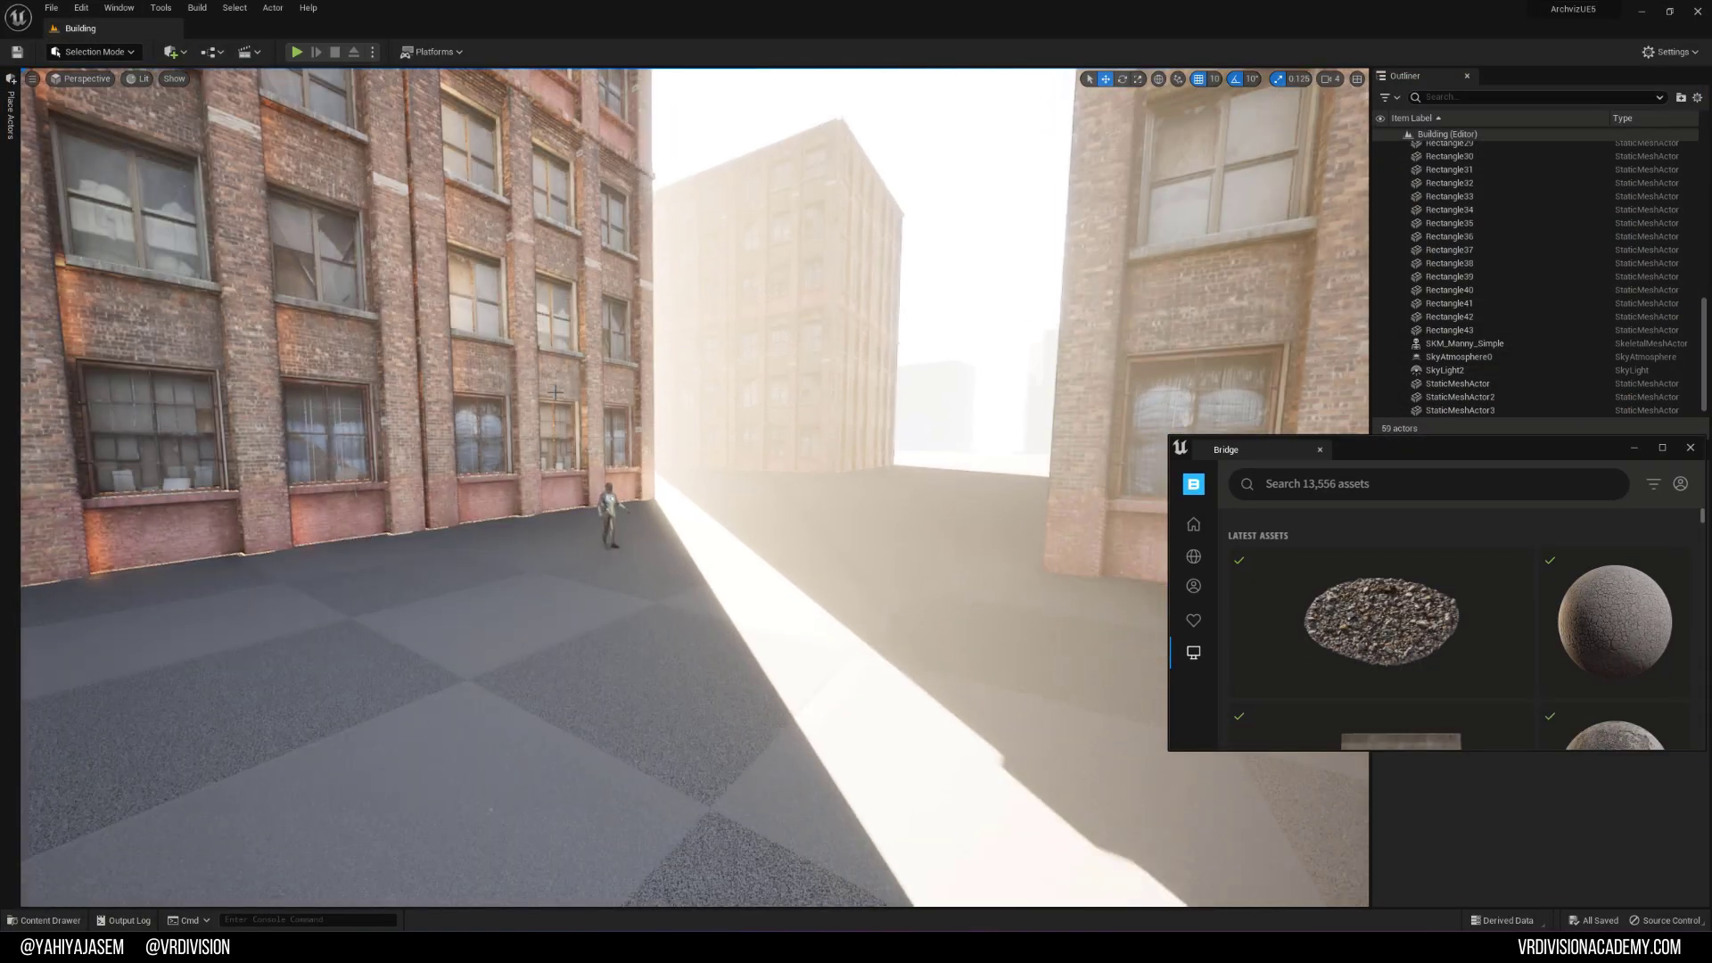
Step: Select the ground plane between the facades and check its extent in Wireframe and Lit views
left_click(624, 541)
right_click_drag(624, 541, 624, 541)
key("alt+2")
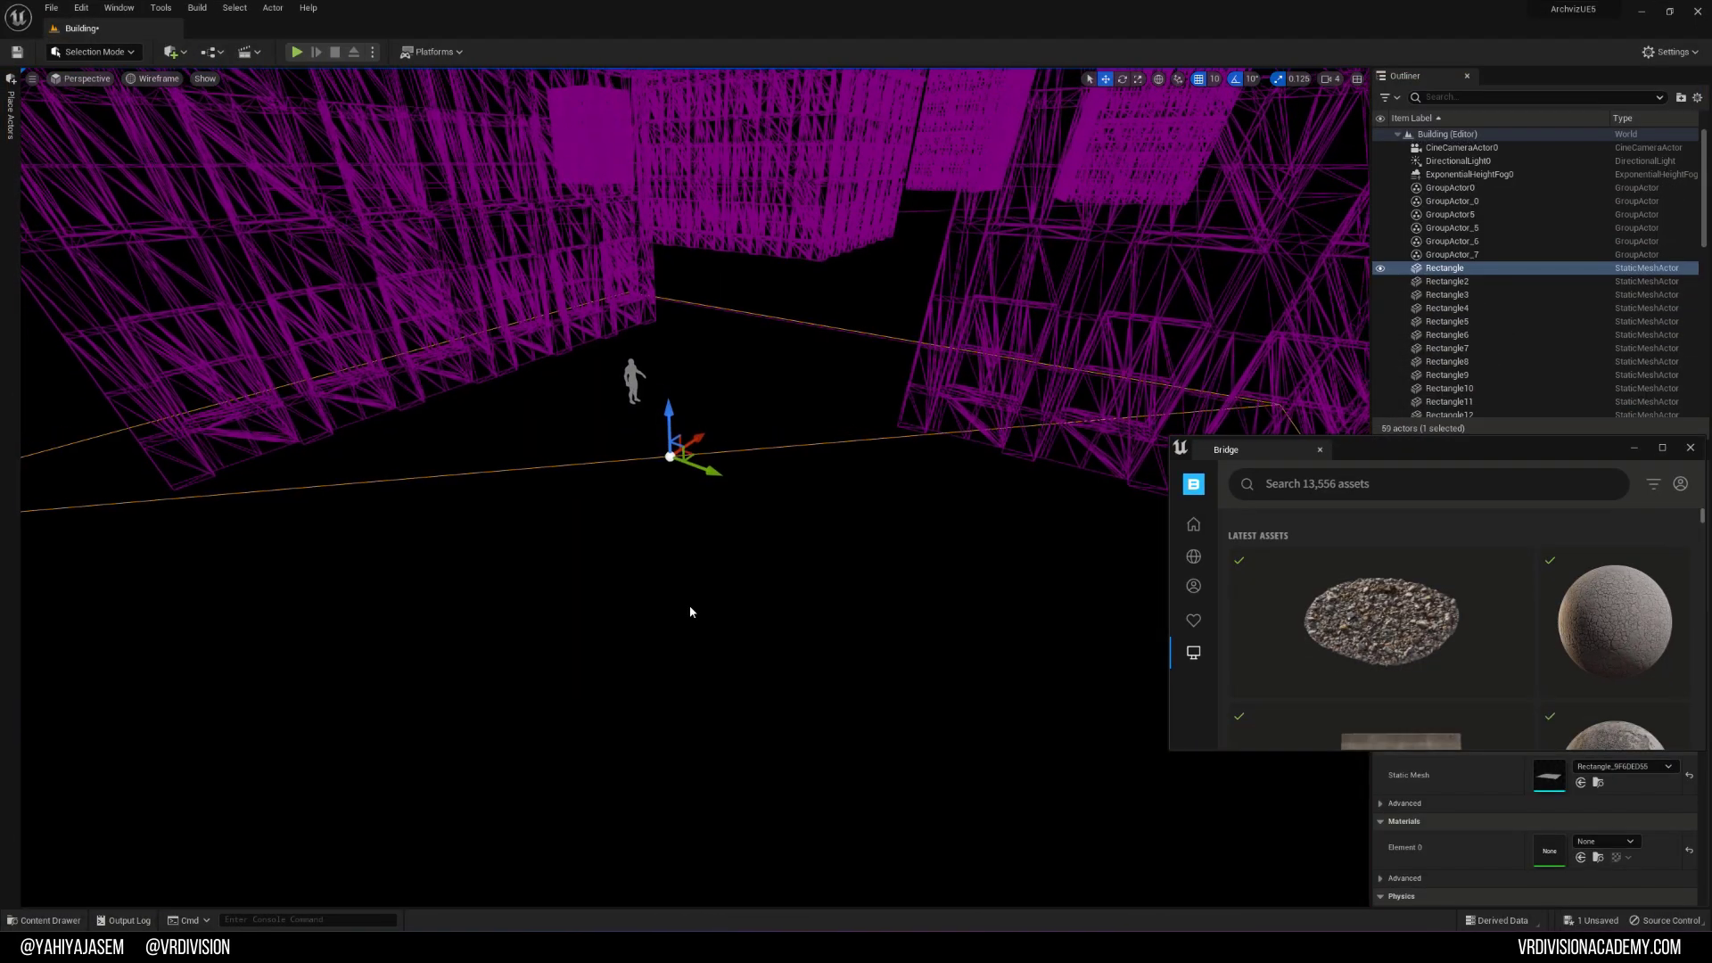
right_click_drag(692, 612, 692, 612)
right_click_drag(799, 467, 799, 468)
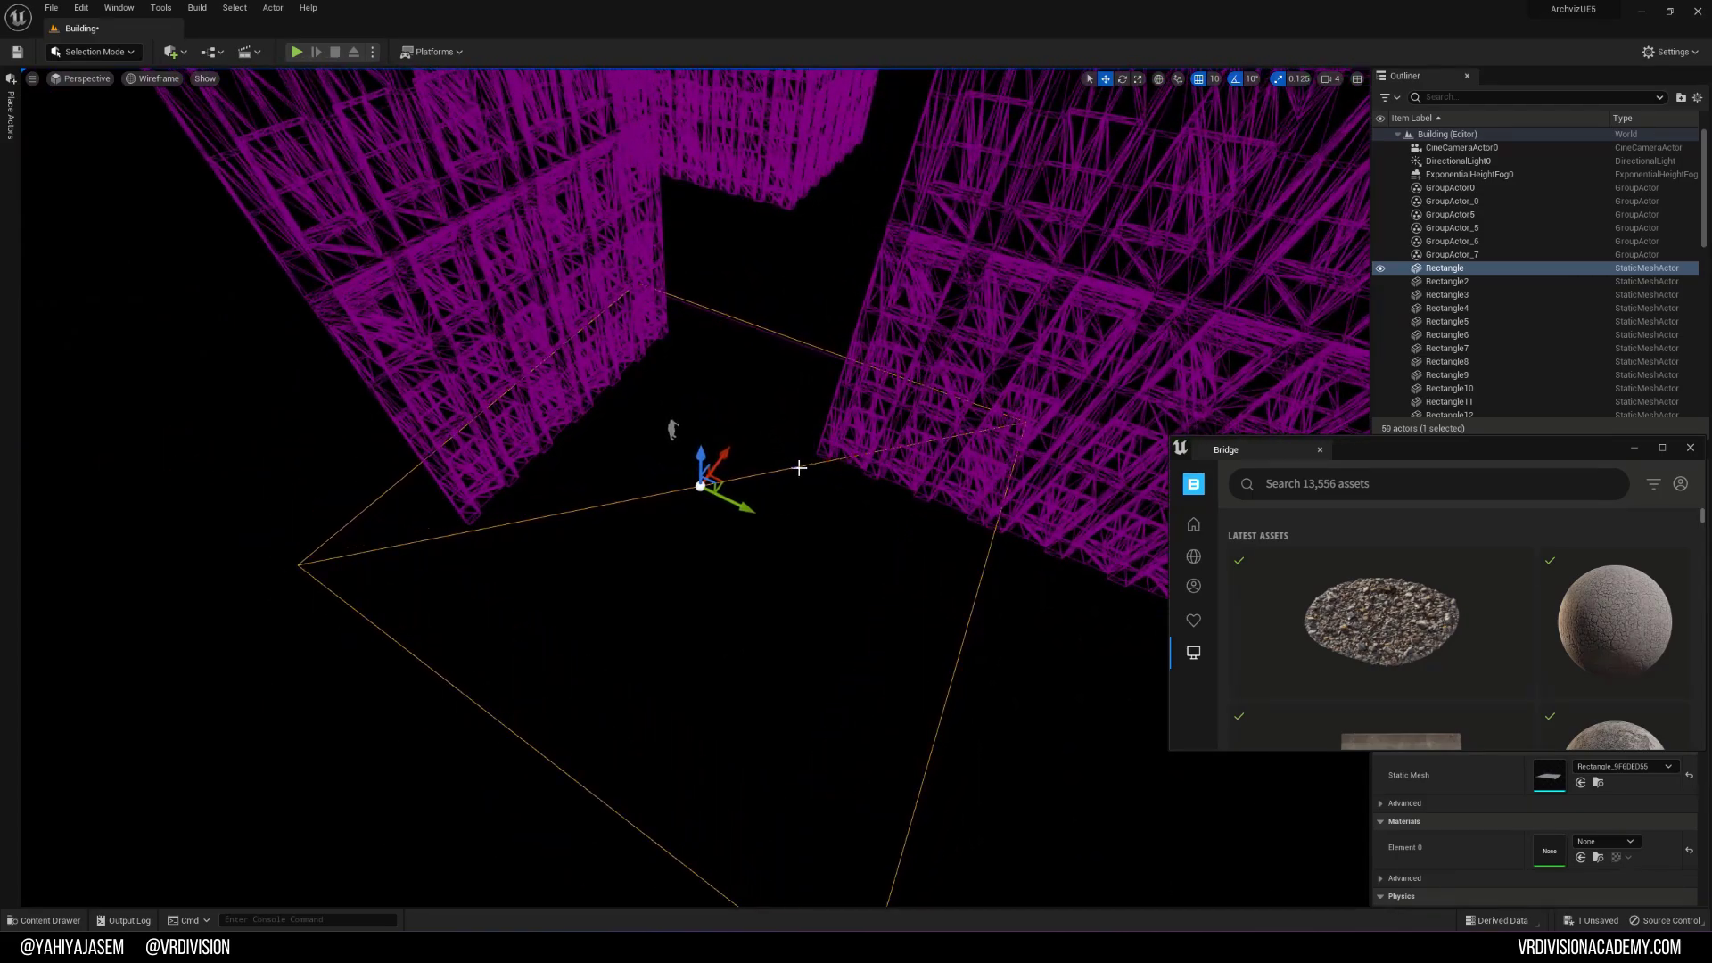
scroll(818, 486, "up", 1)
key("alt+4")
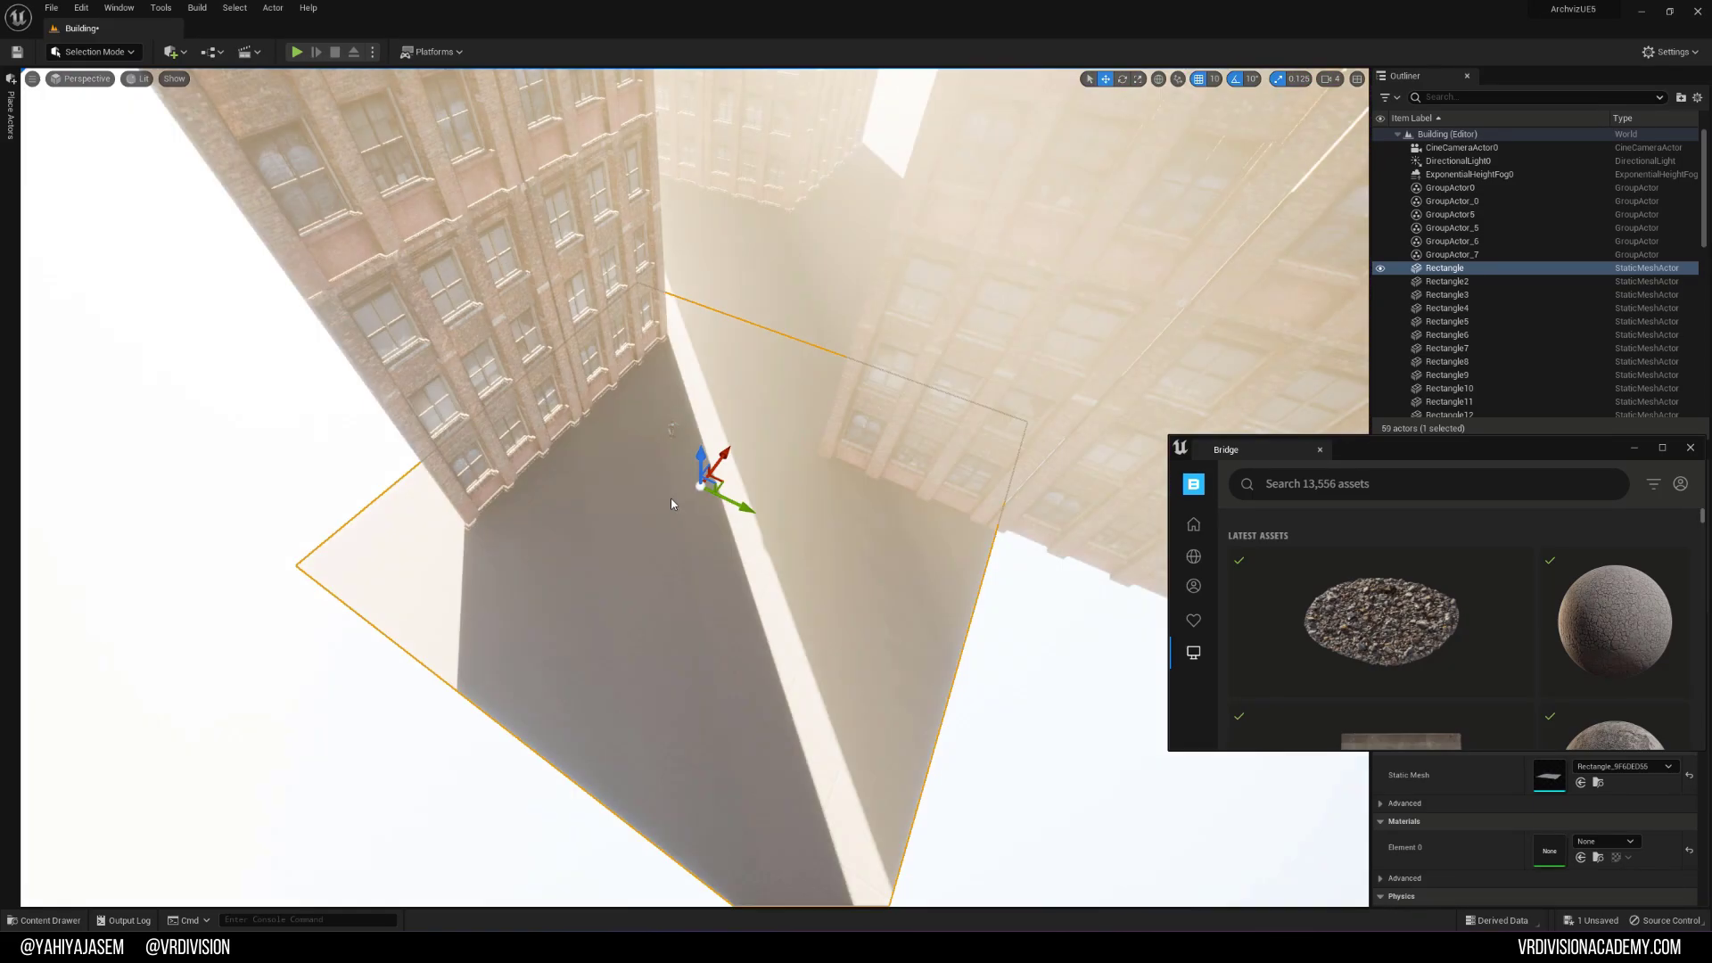
key("f")
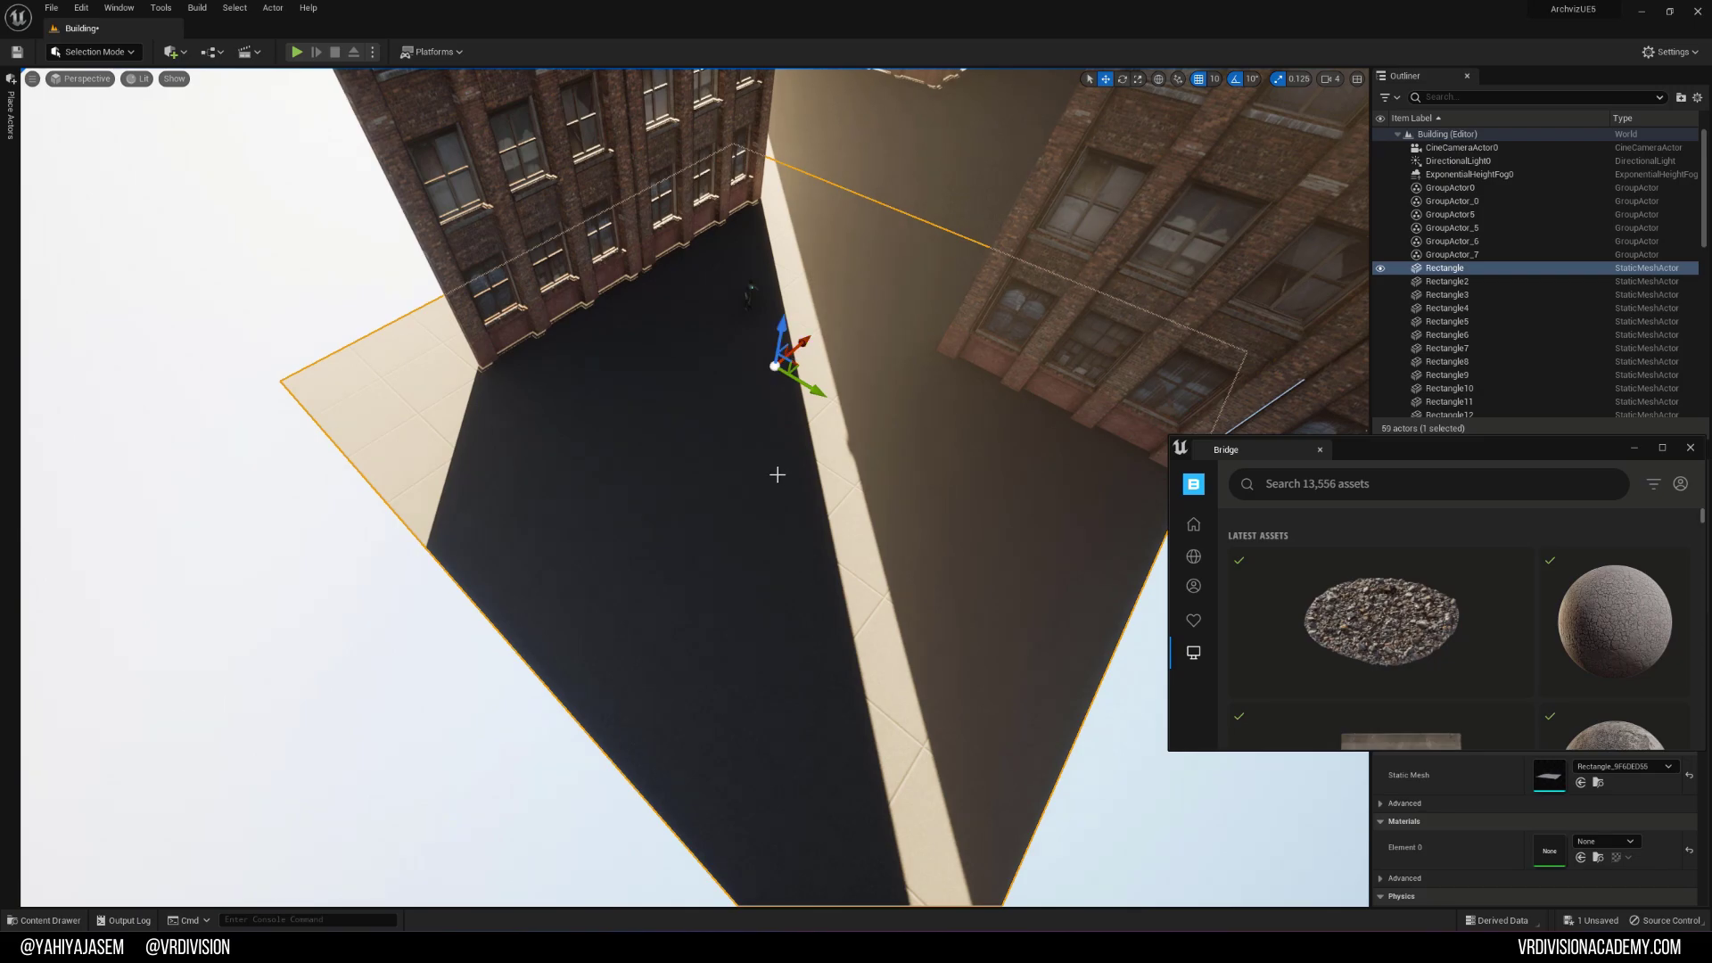
right_click_drag(777, 474, 777, 475)
Step: Reposition the floating Bridge window and show the Megascans Surfaces folder among the project content
left_click_drag(1369, 450, 1182, 303)
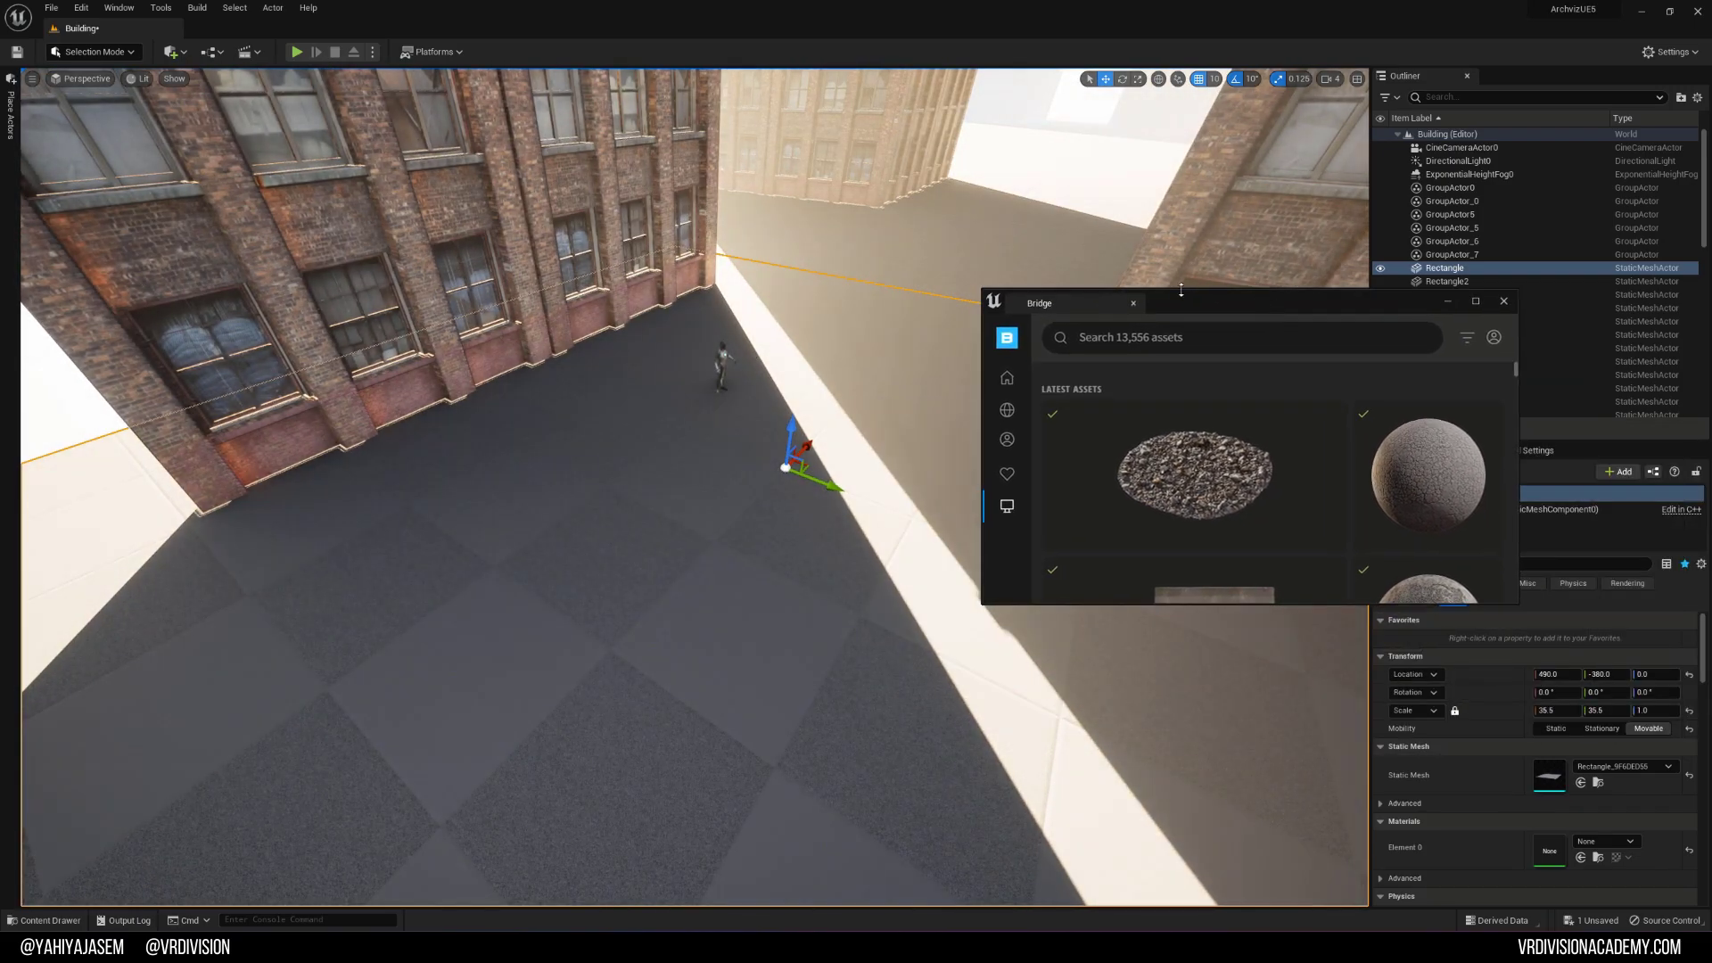
right_click_drag(1182, 290, 1182, 290)
key("ctrl+space")
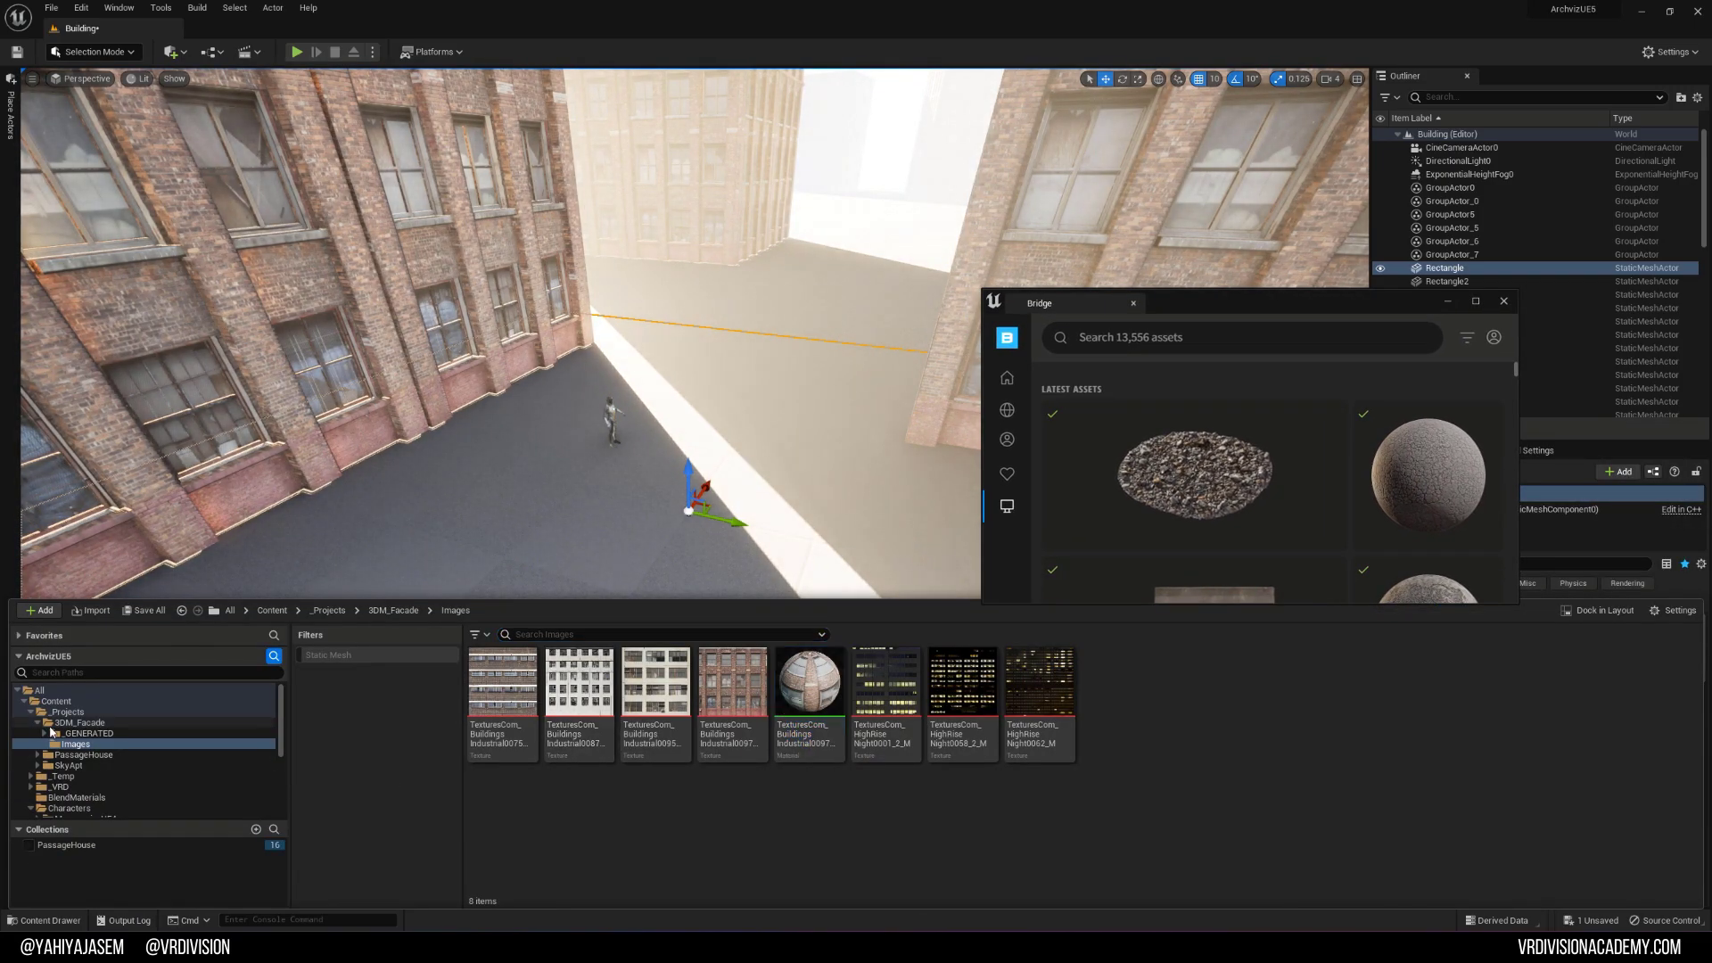
left_click(54, 723)
scroll(62, 752, "down", 2)
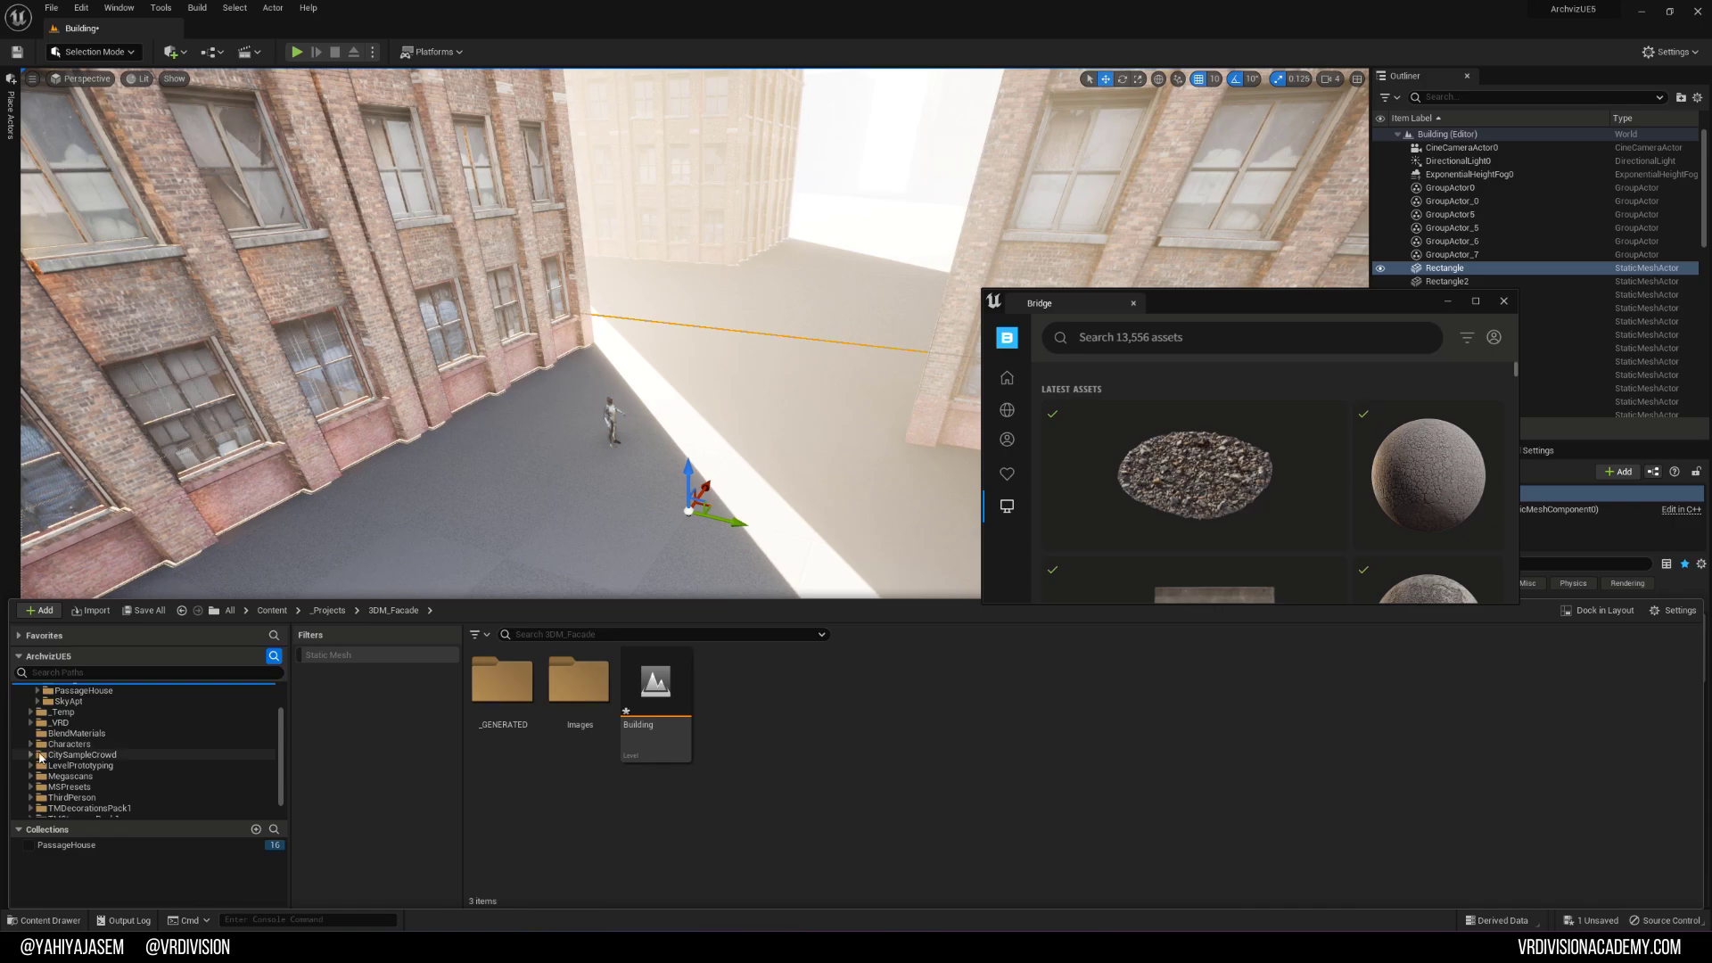
scroll(41, 757, "up", 2)
double_click(31, 713)
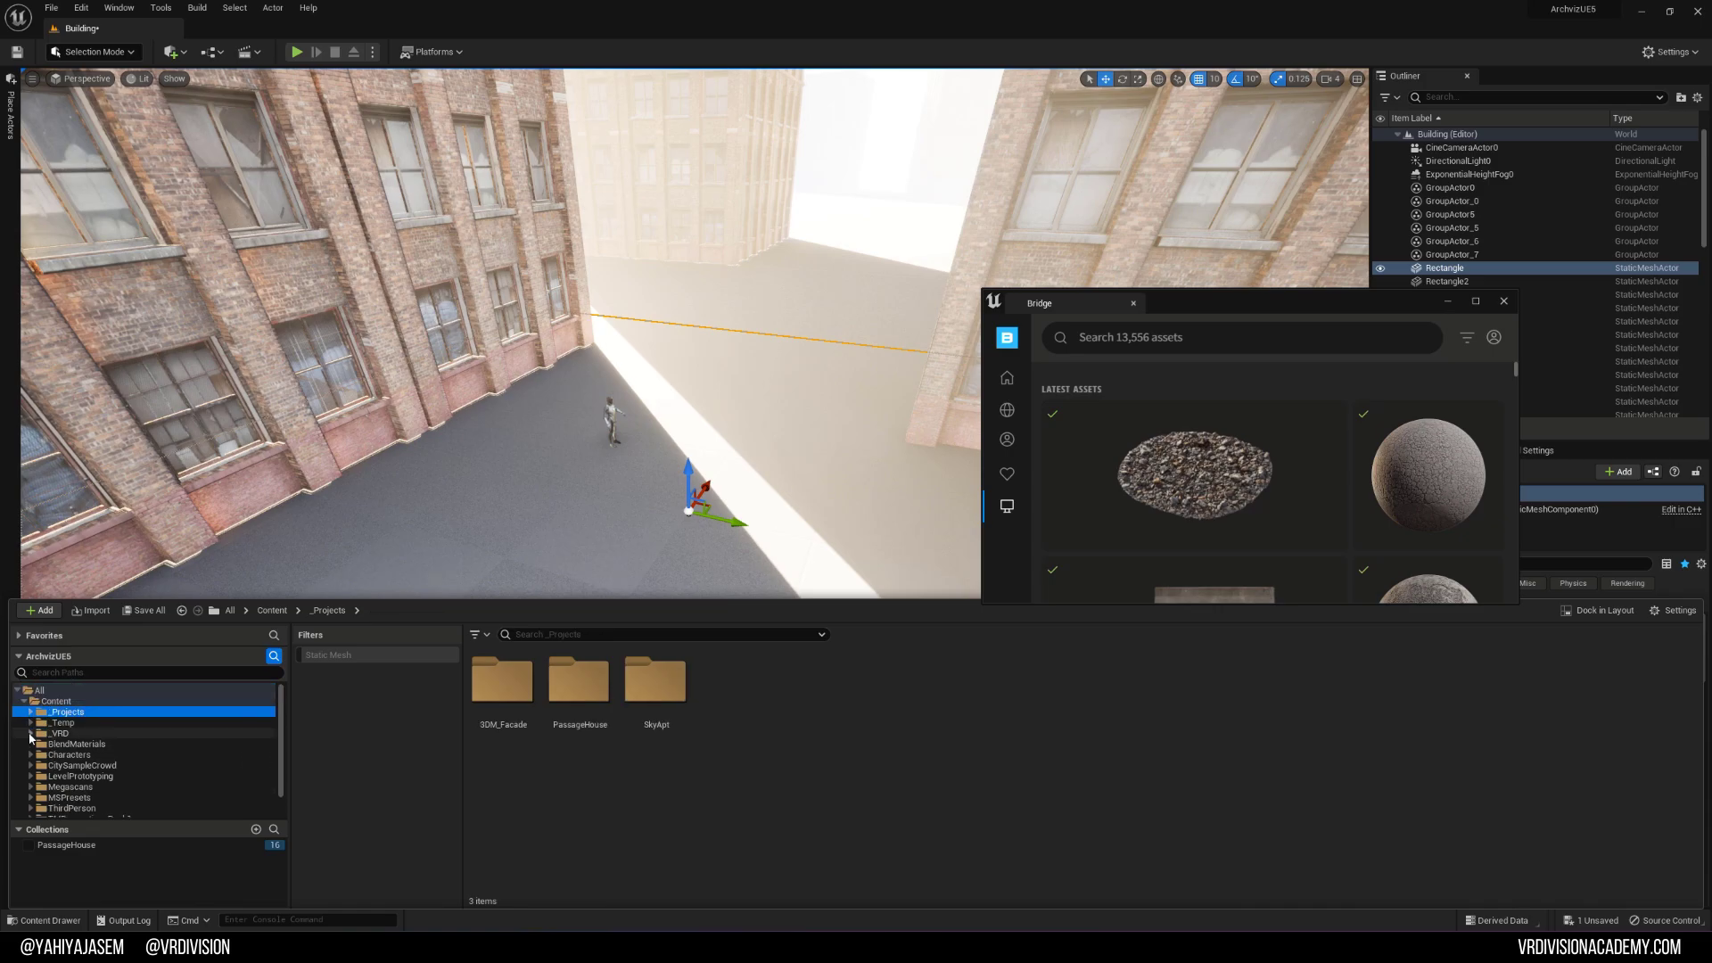
scroll(73, 760, "down", 1)
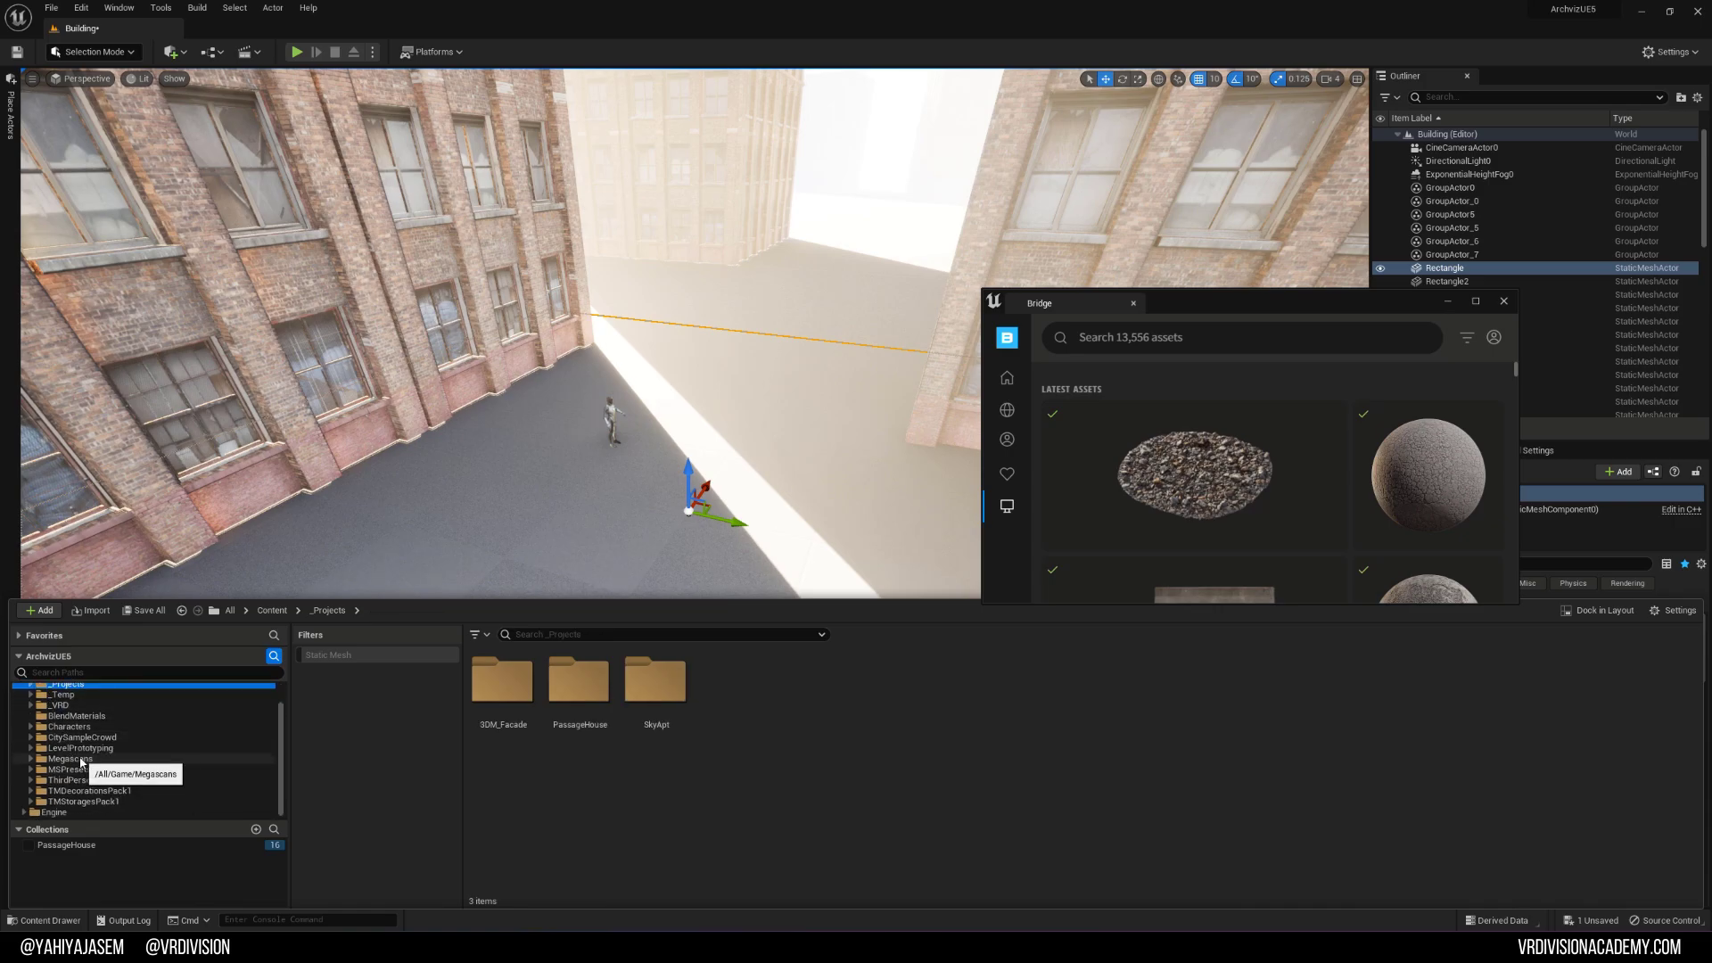
left_click(79, 759)
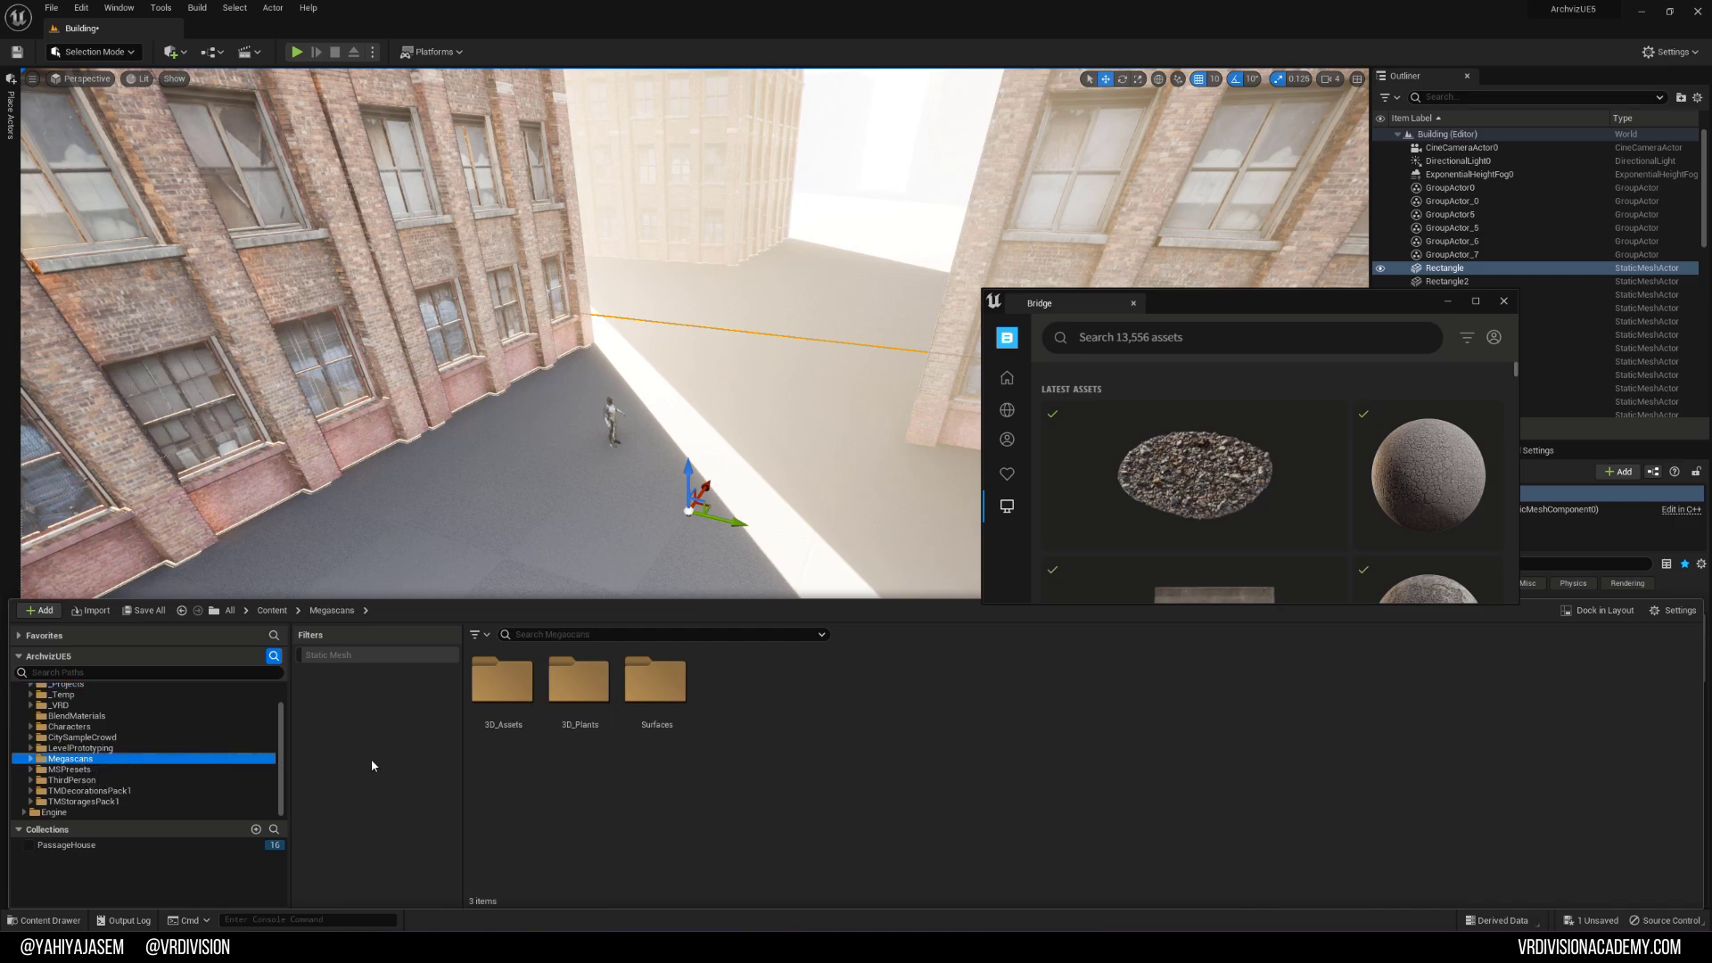
double_click(656, 682)
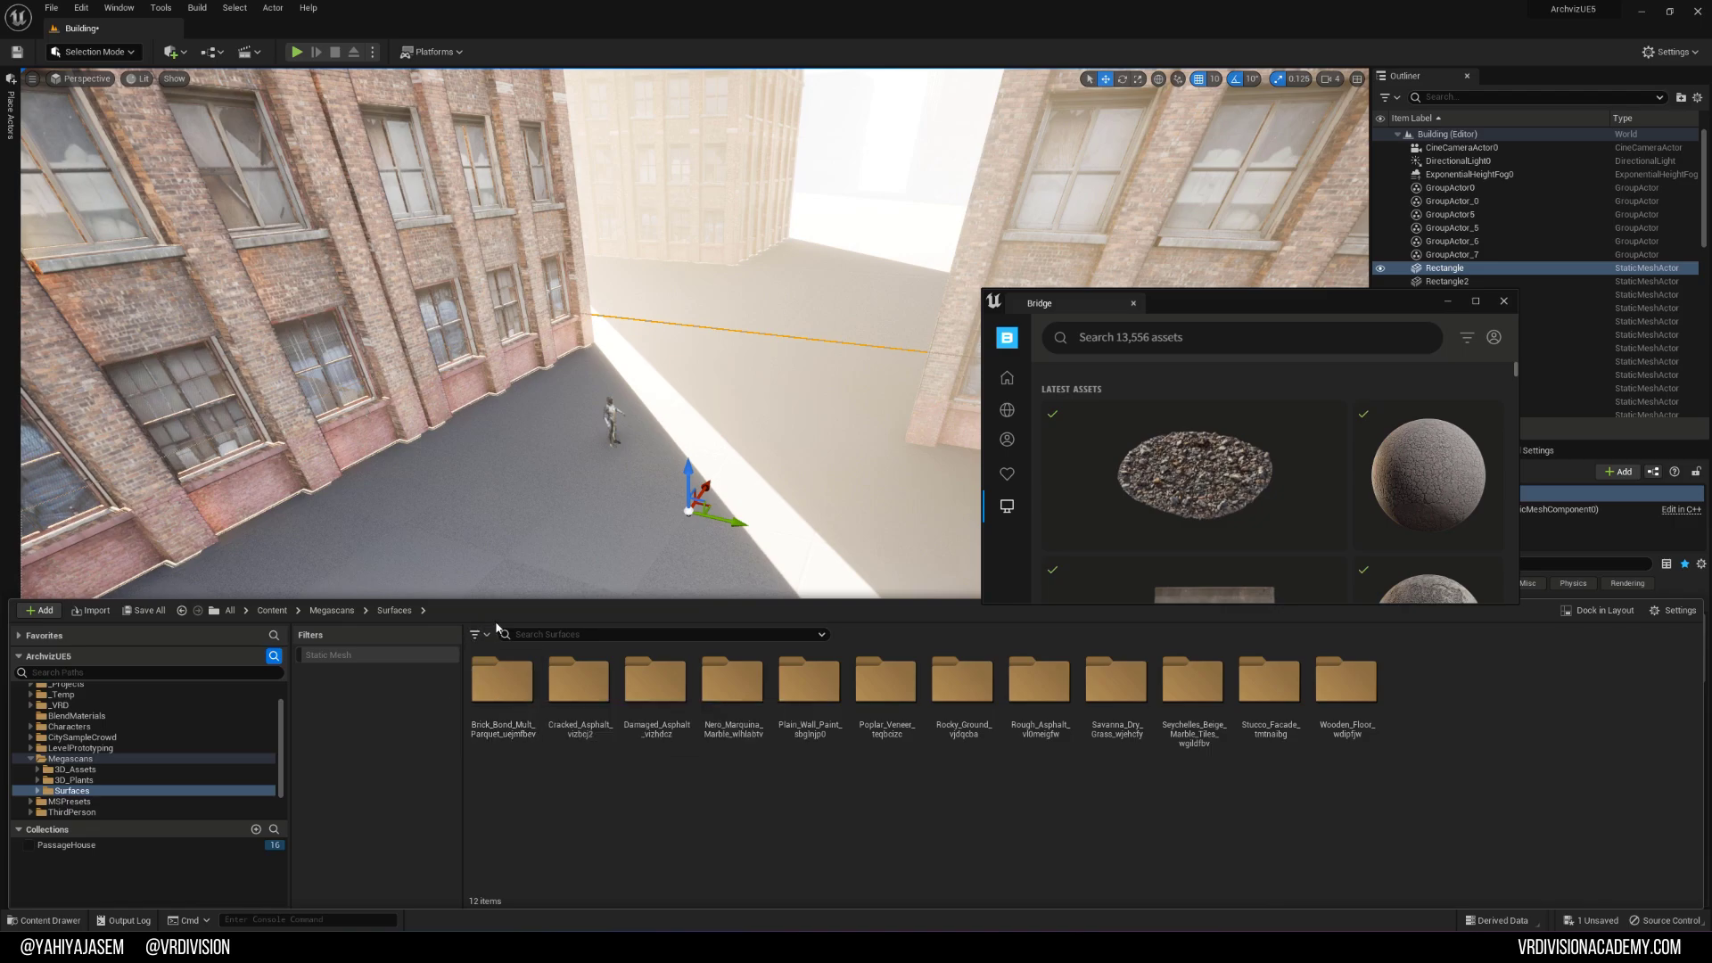
Step: Filter the Surfaces folder's content by the Material Instance type
left_click(477, 635)
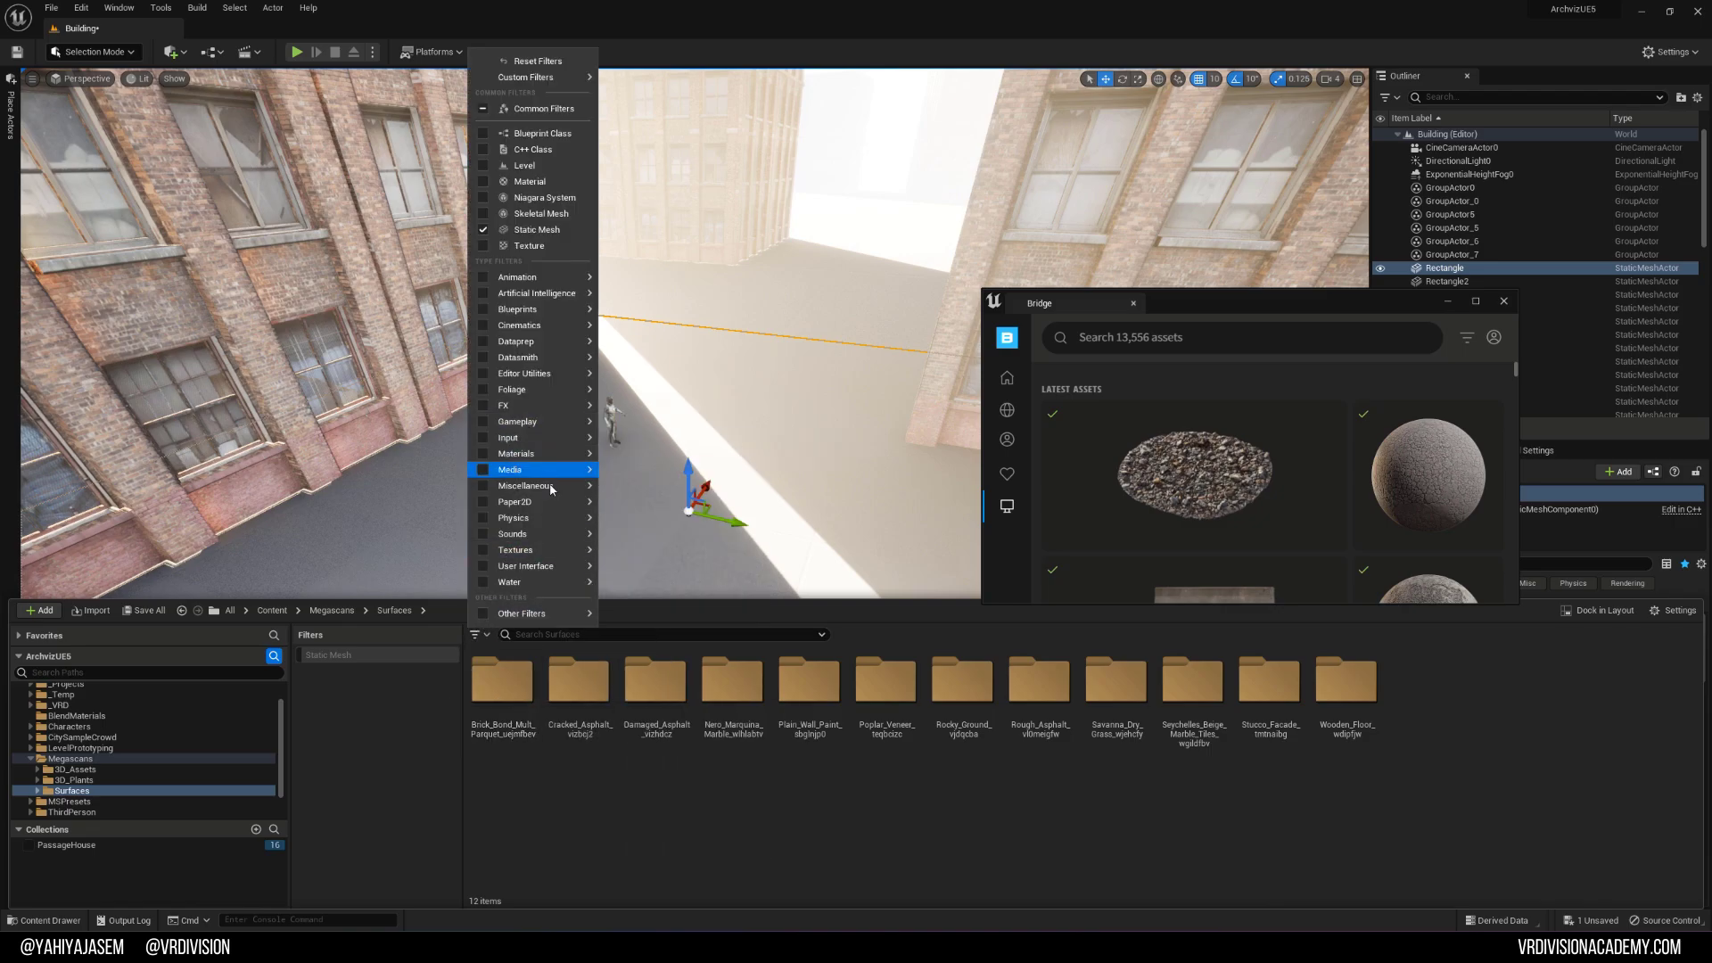
mouse_move(549, 404)
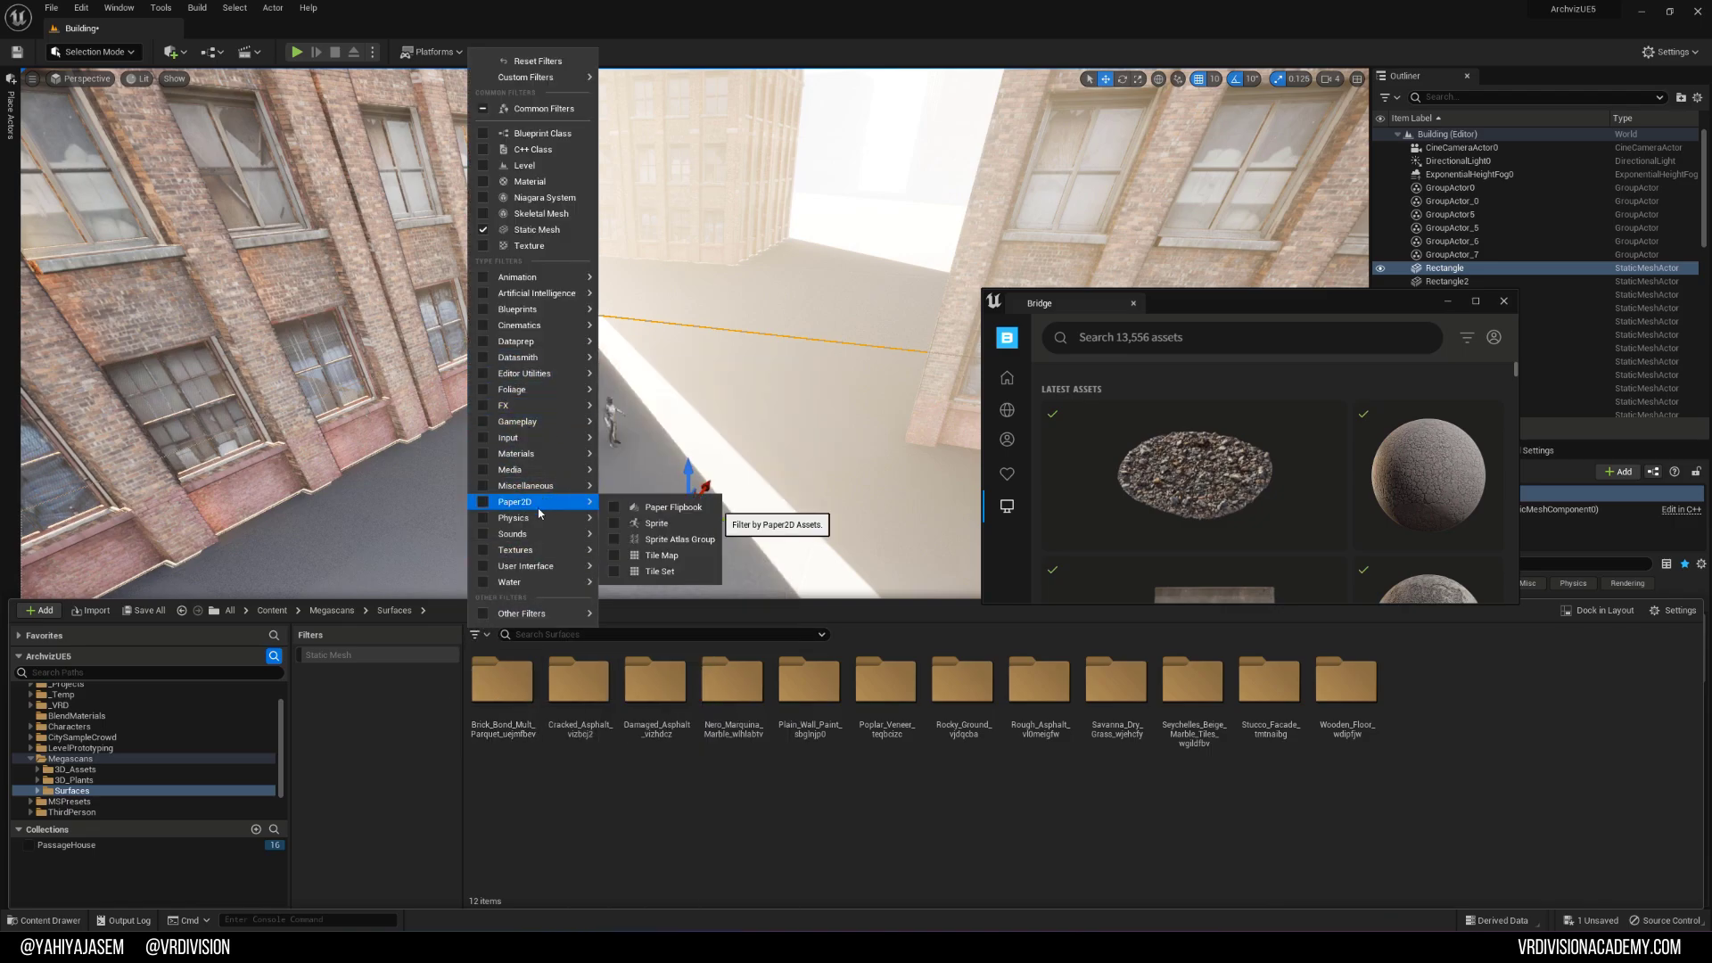
mouse_move(559, 457)
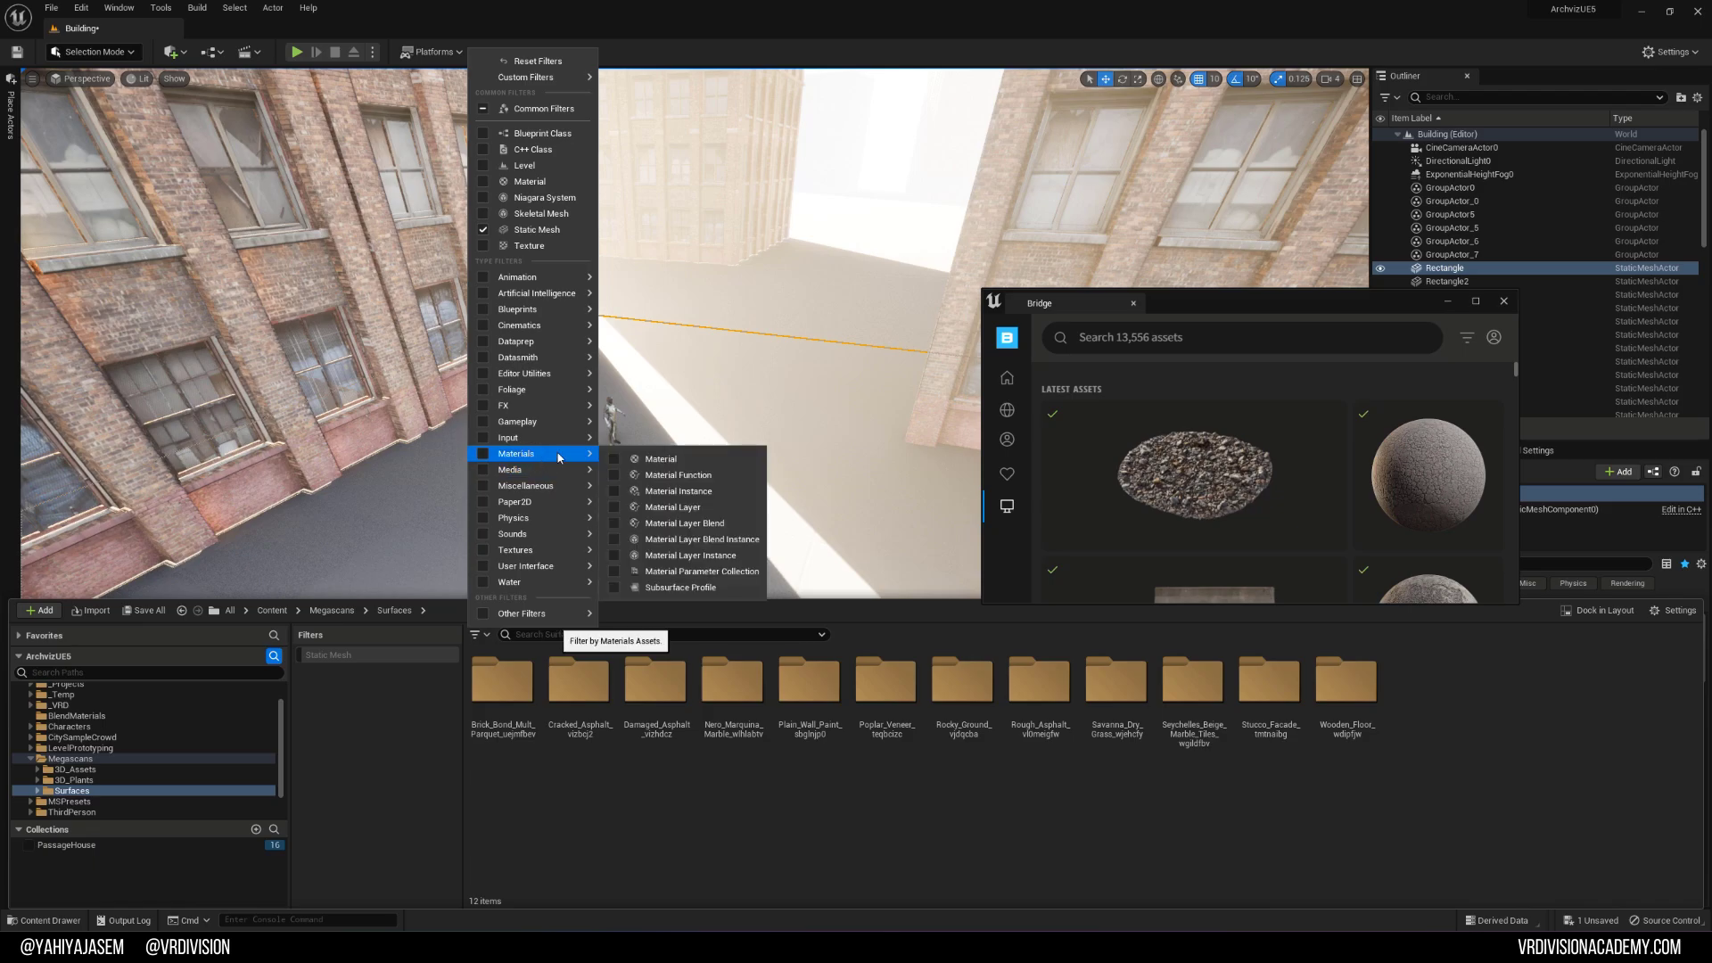
left_click(668, 495)
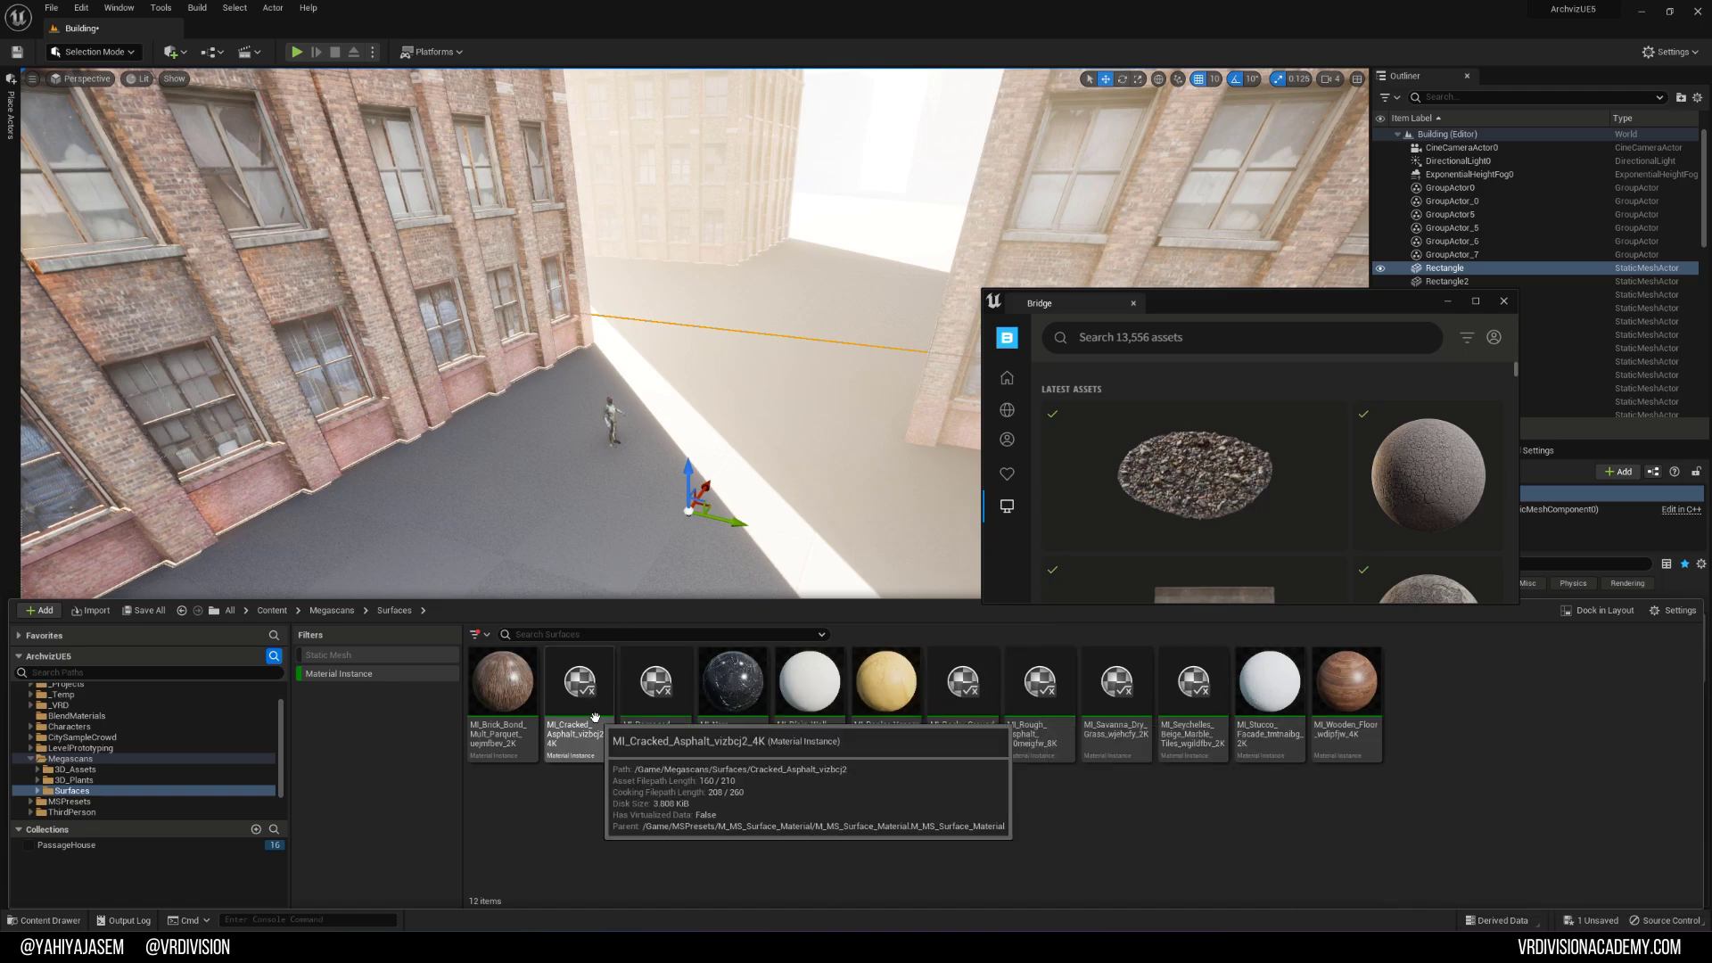
Step: Apply the MI_Cracked_Asphalt_vizbcj2_4K material instance to the ground plane and inspect its texture scale near the mannequin
left_click_drag(595, 716, 571, 499)
scroll(571, 499, "up", 5)
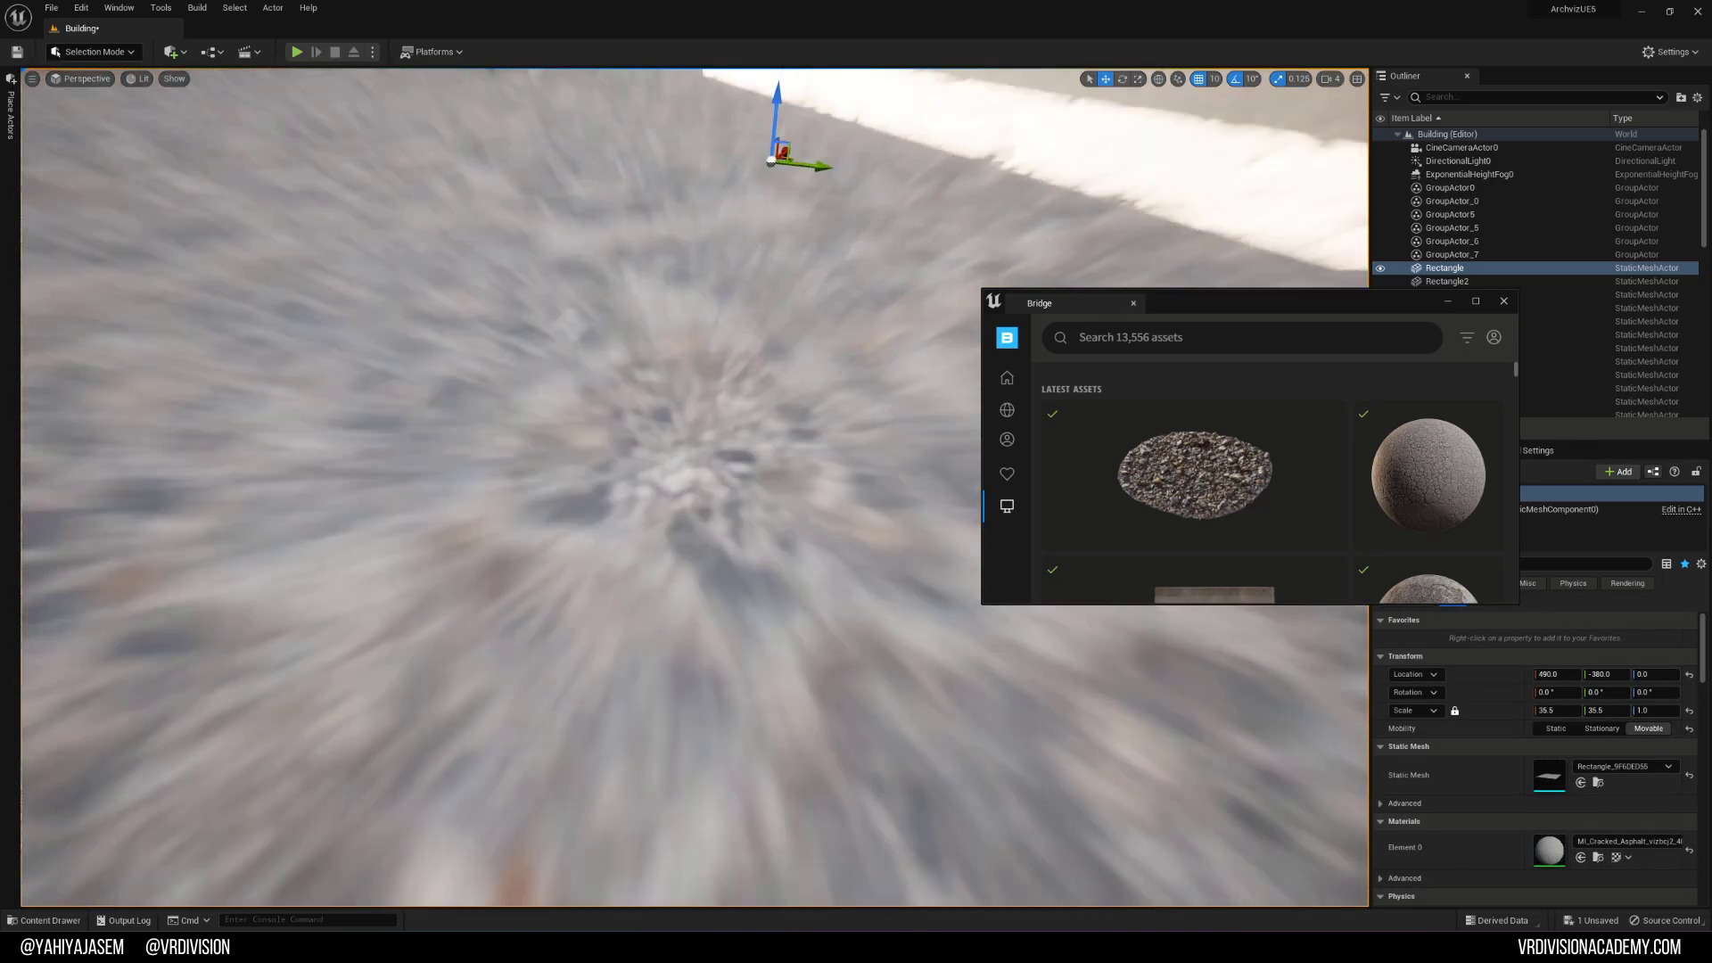
scroll(579, 538, "down", 8)
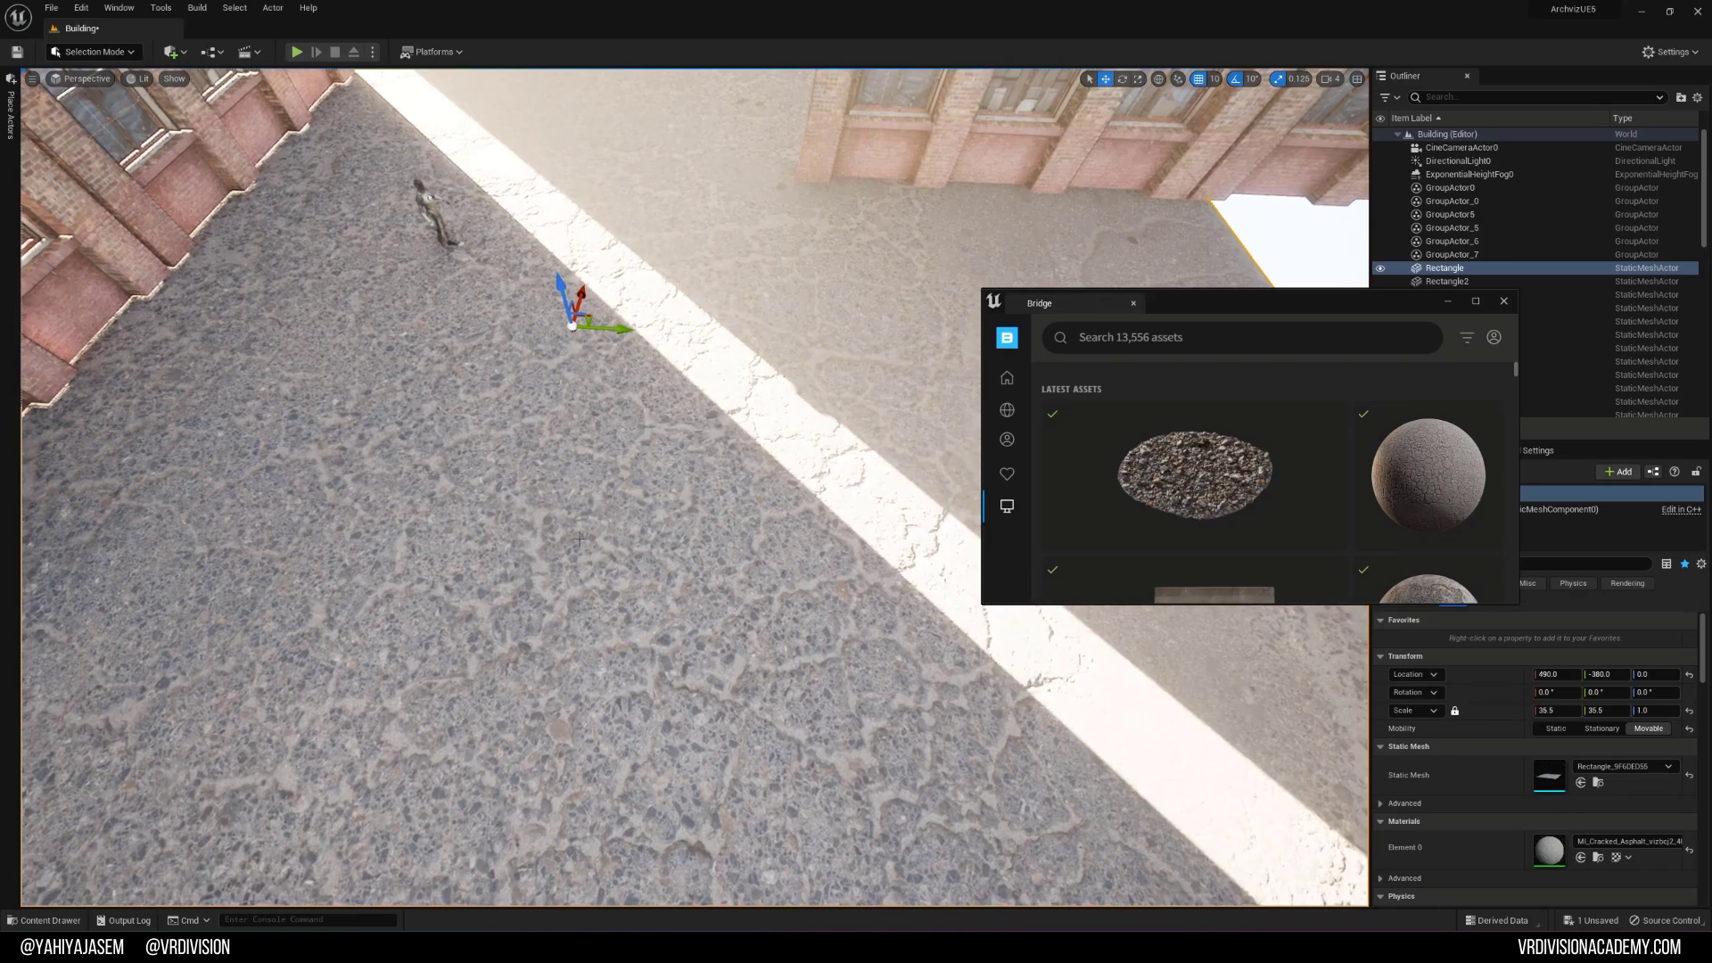
mouse_move(579, 539)
right_mouse_down()
mouse_move(553, 509)
mouse_move(593, 544)
mouse_move(446, 455)
mouse_move(571, 535)
right_mouse_up()
scroll(711, 533, "up", 3)
scroll(710, 532, "down", 3)
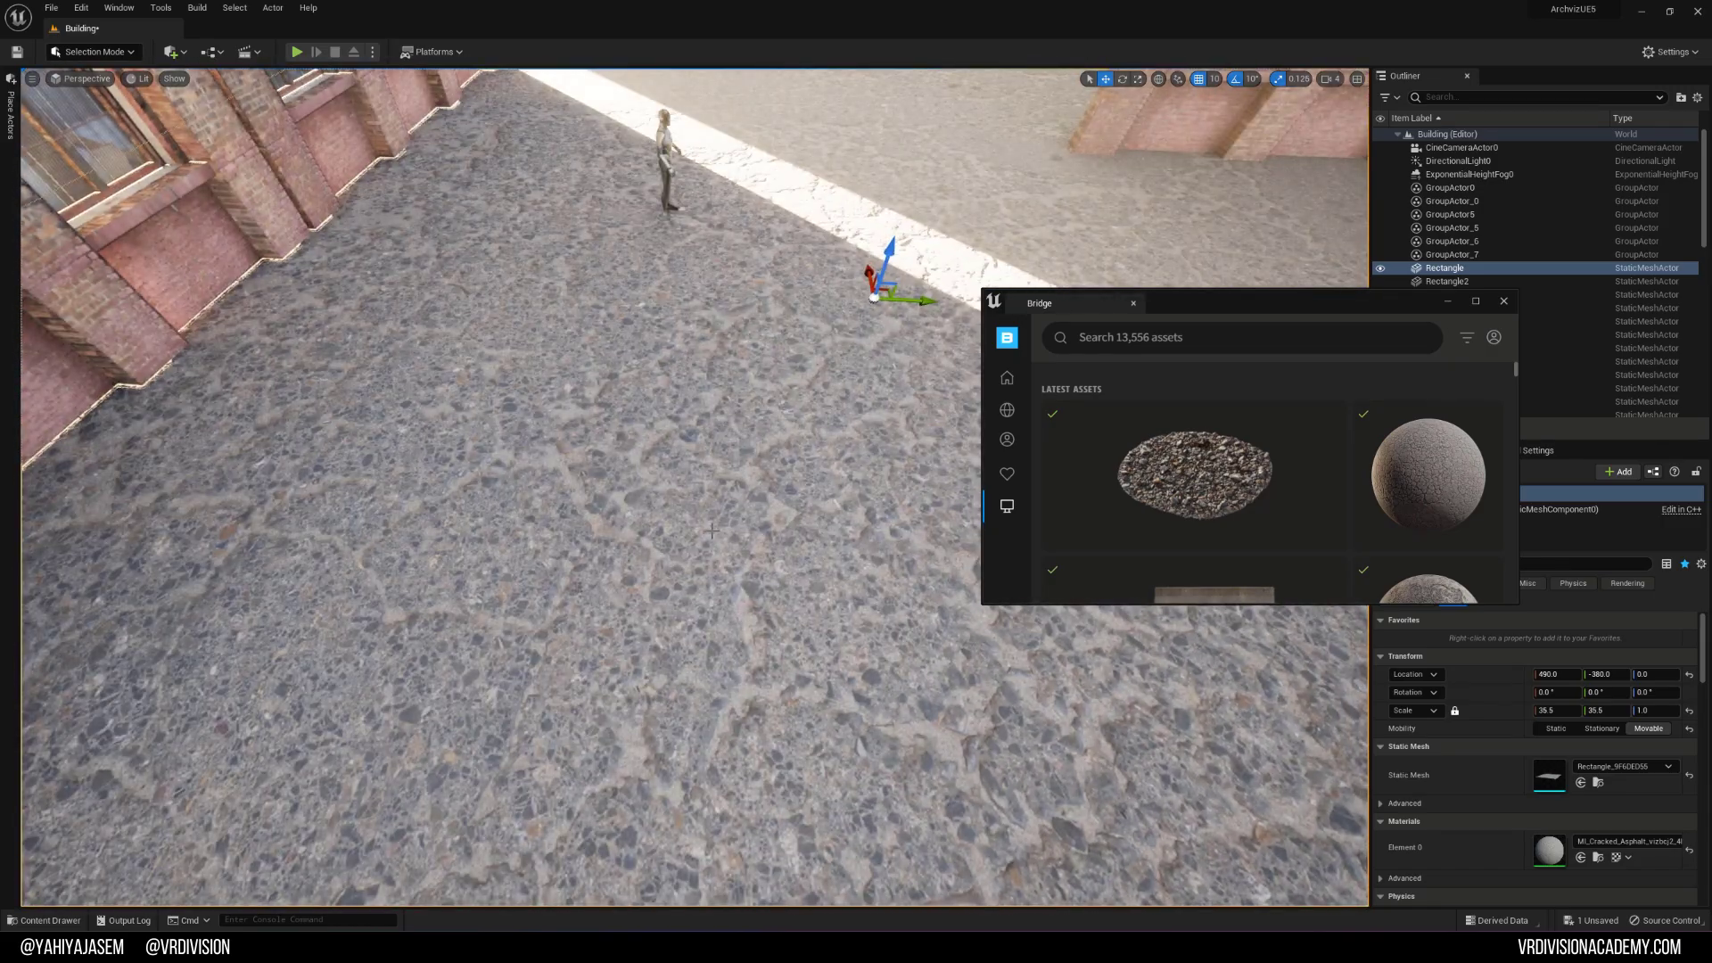
Step: Switch to Modeling Mode and set up a planar UV projection on the ground plane with dimensions of 300 by 300
key("shift+5")
right_click_drag(710, 534, 669, 553)
right_click_drag(626, 269, 504, 430)
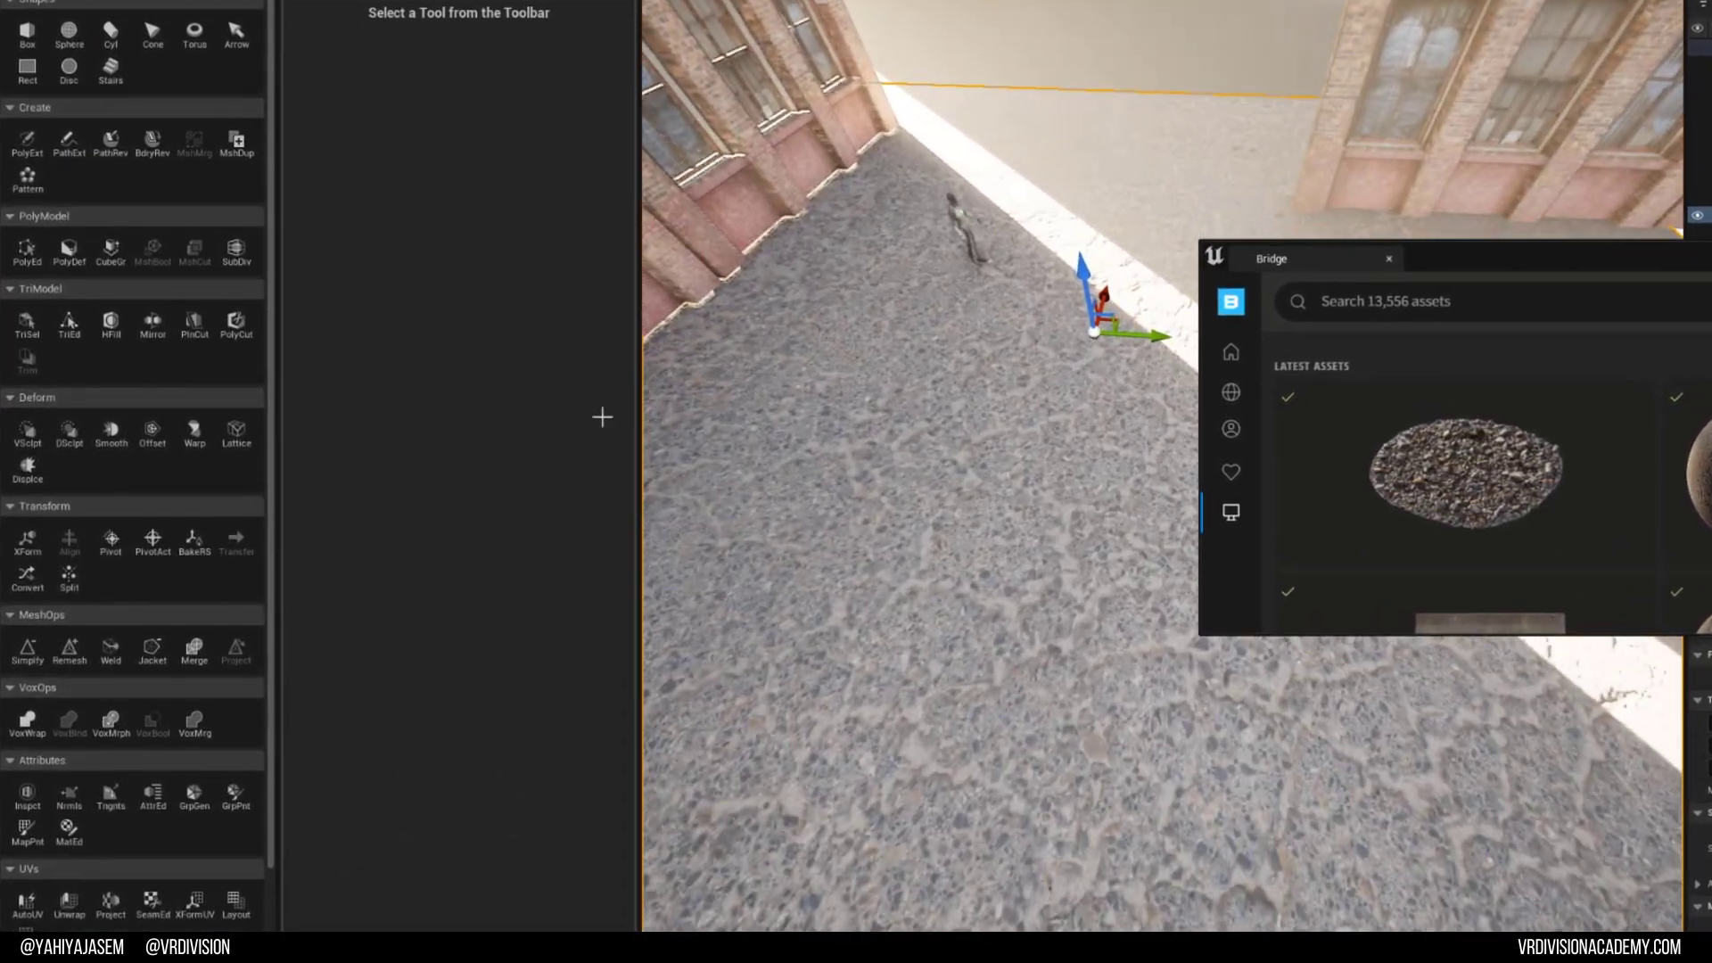
scroll(102, 555, "down", 3)
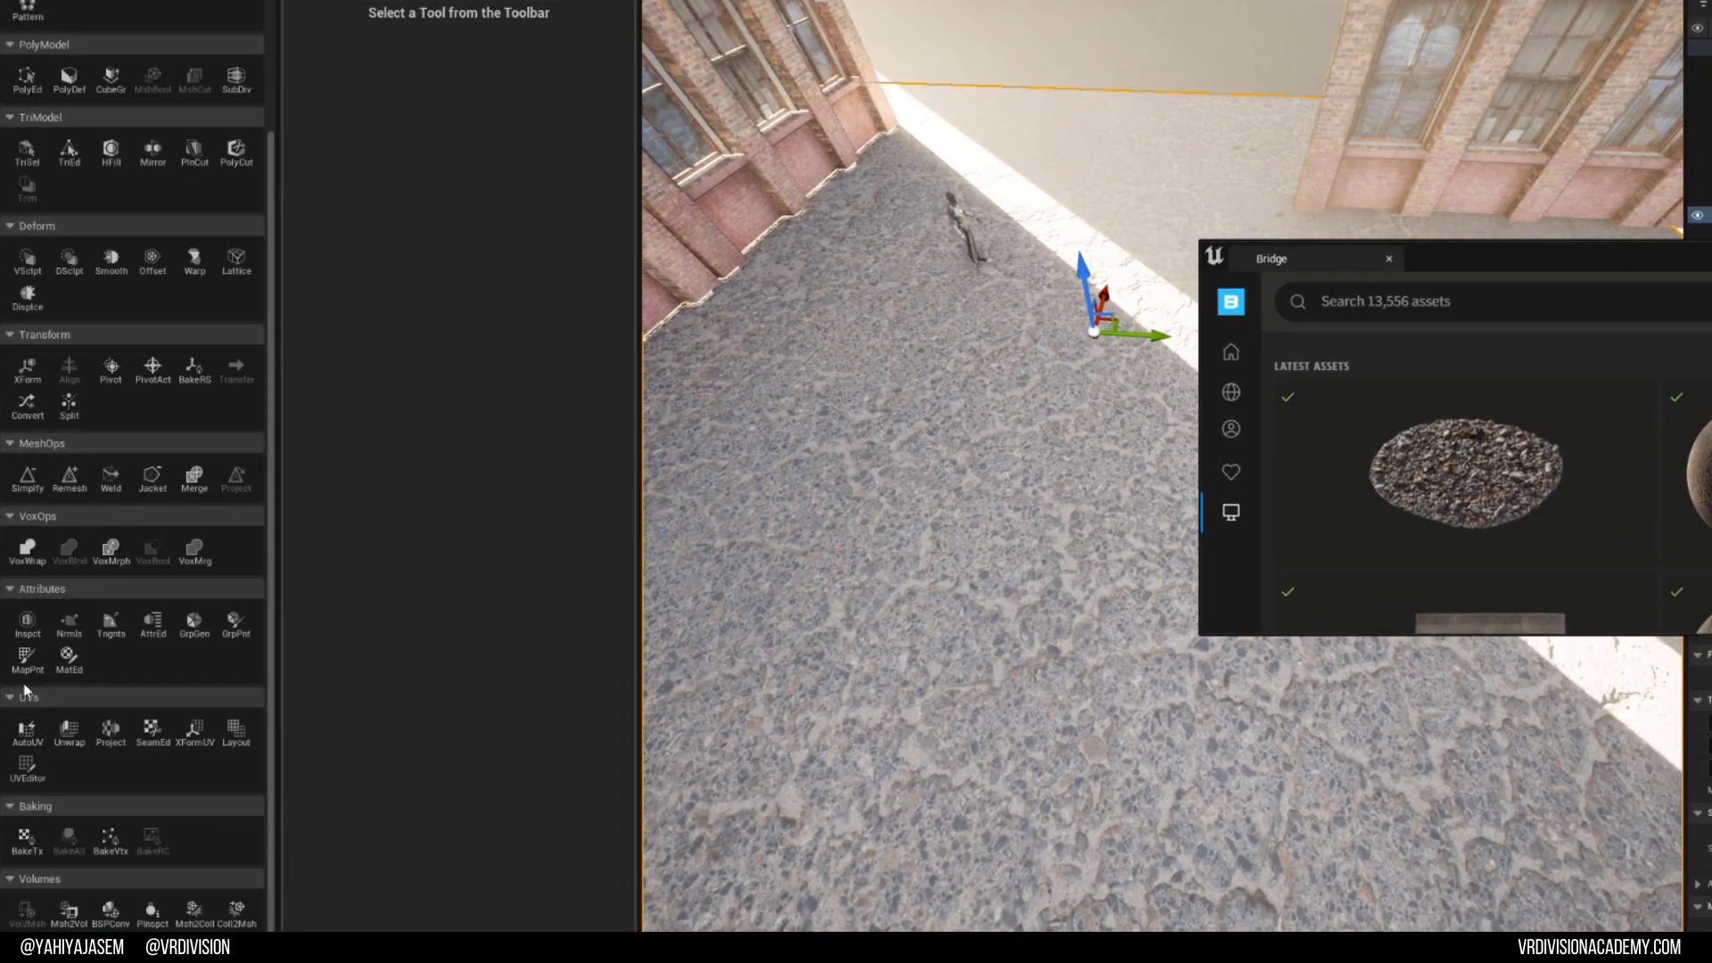
left_click(112, 749)
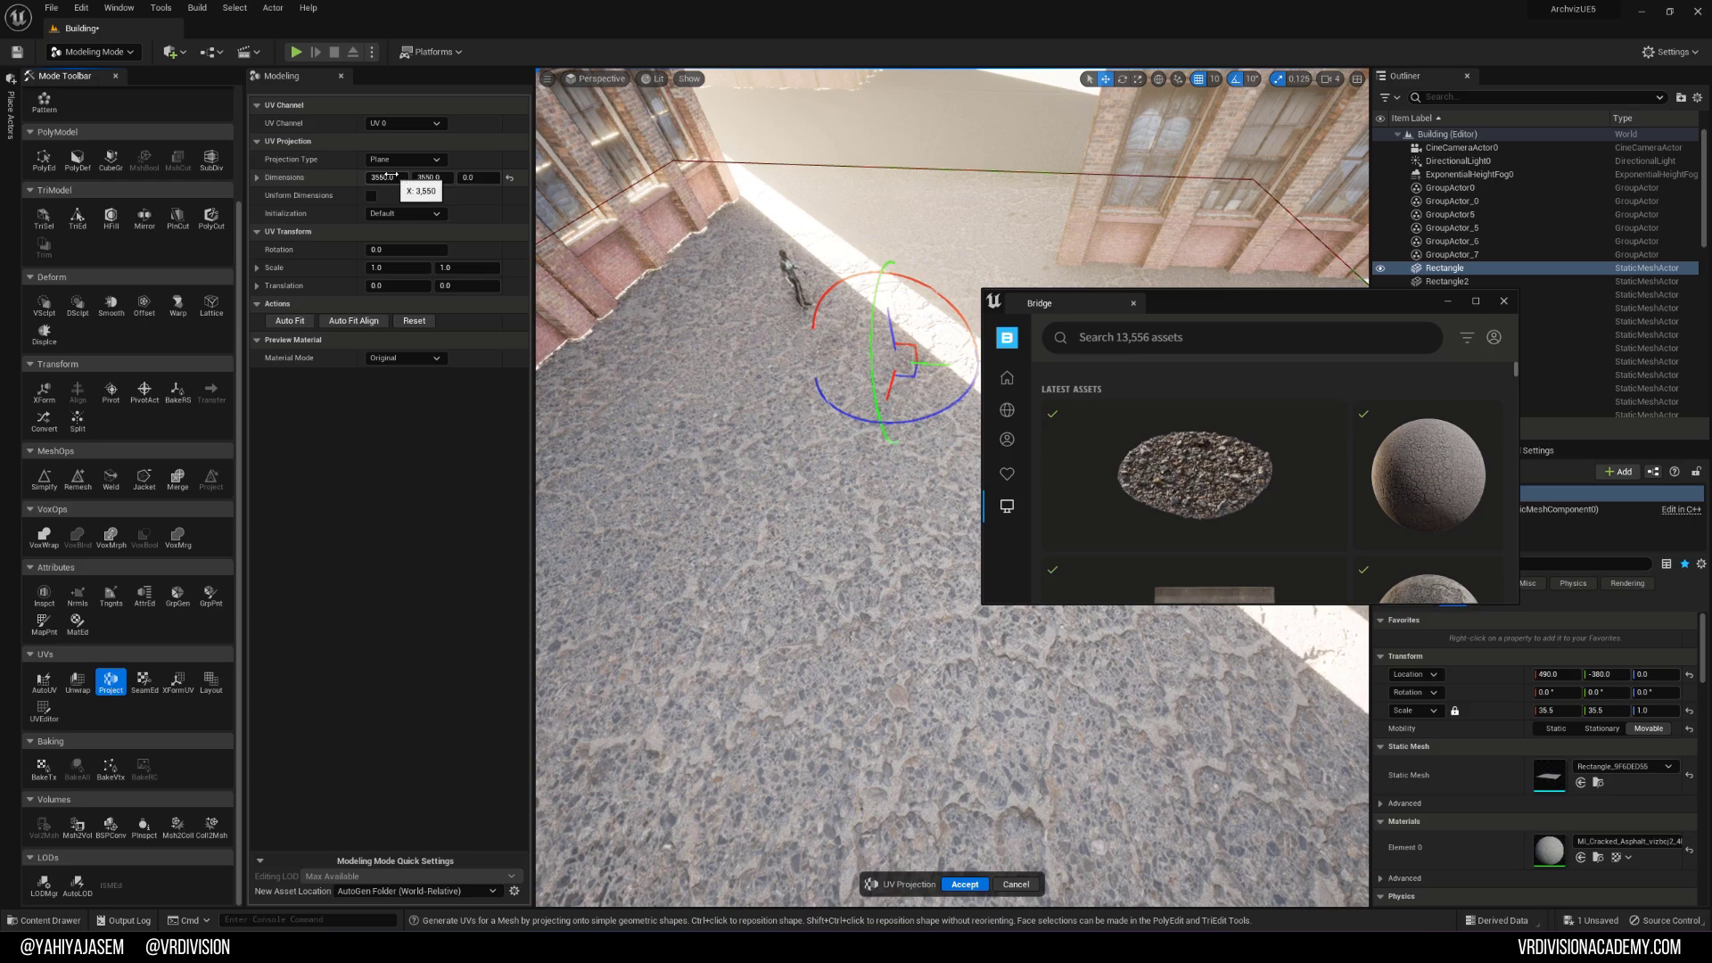
type("300")
key("Return")
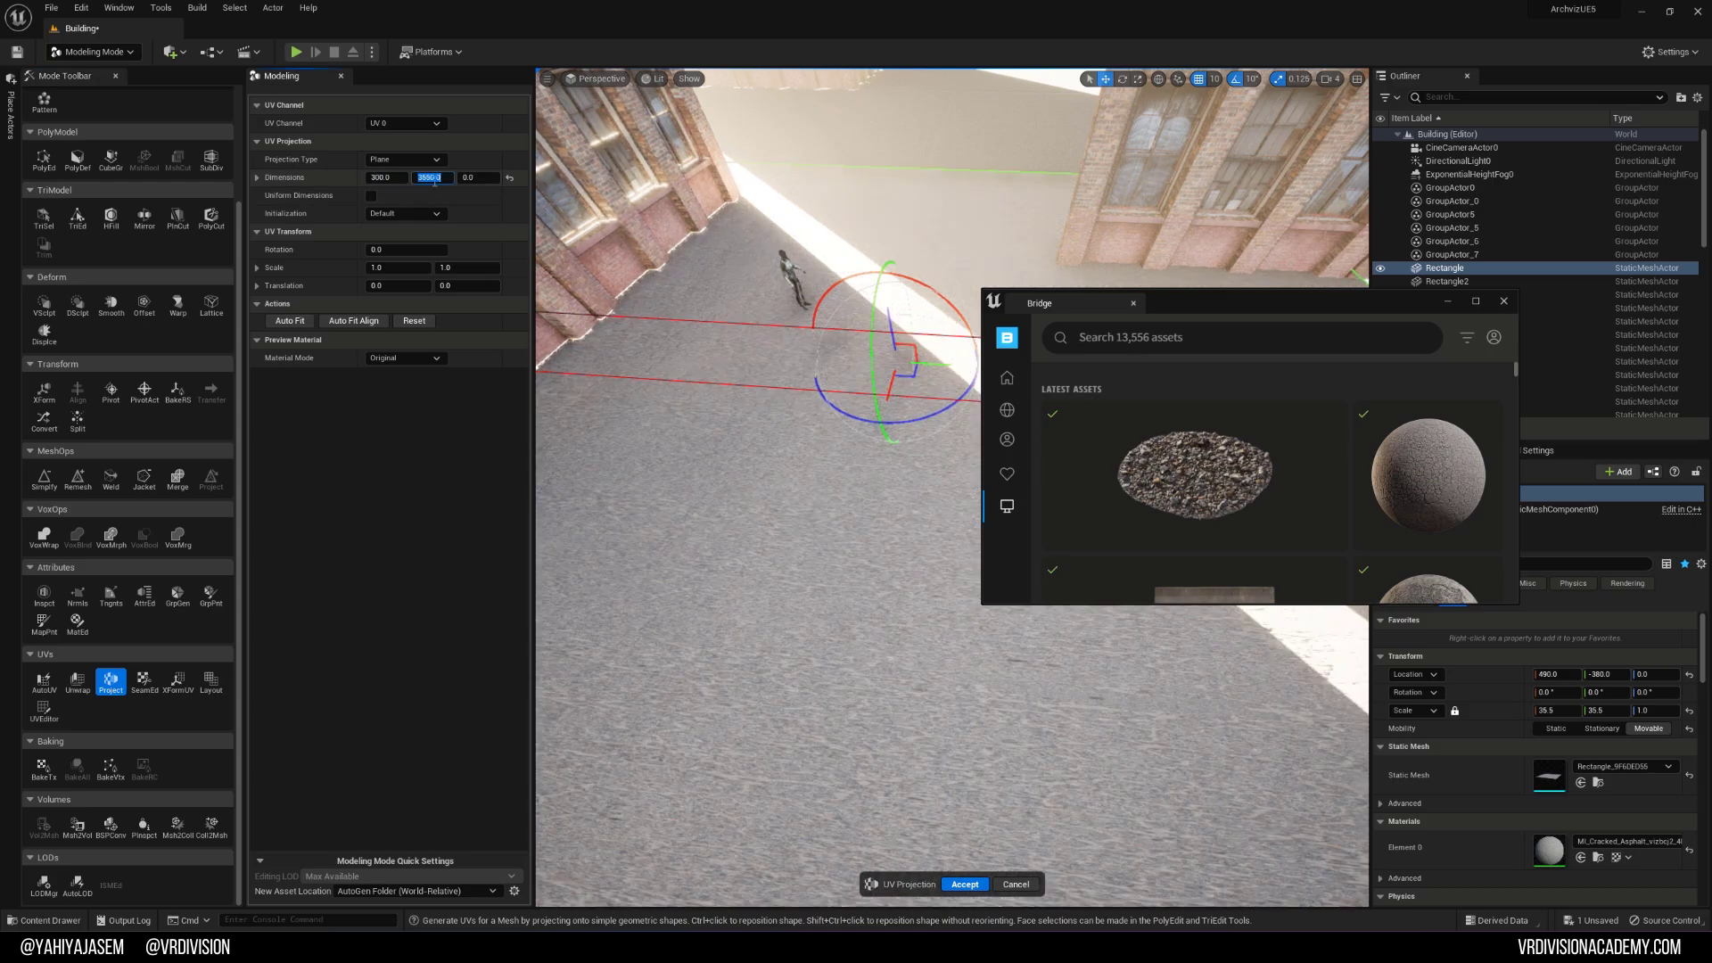
type("300")
key("Return")
right_click_drag(837, 639, 1268, 665)
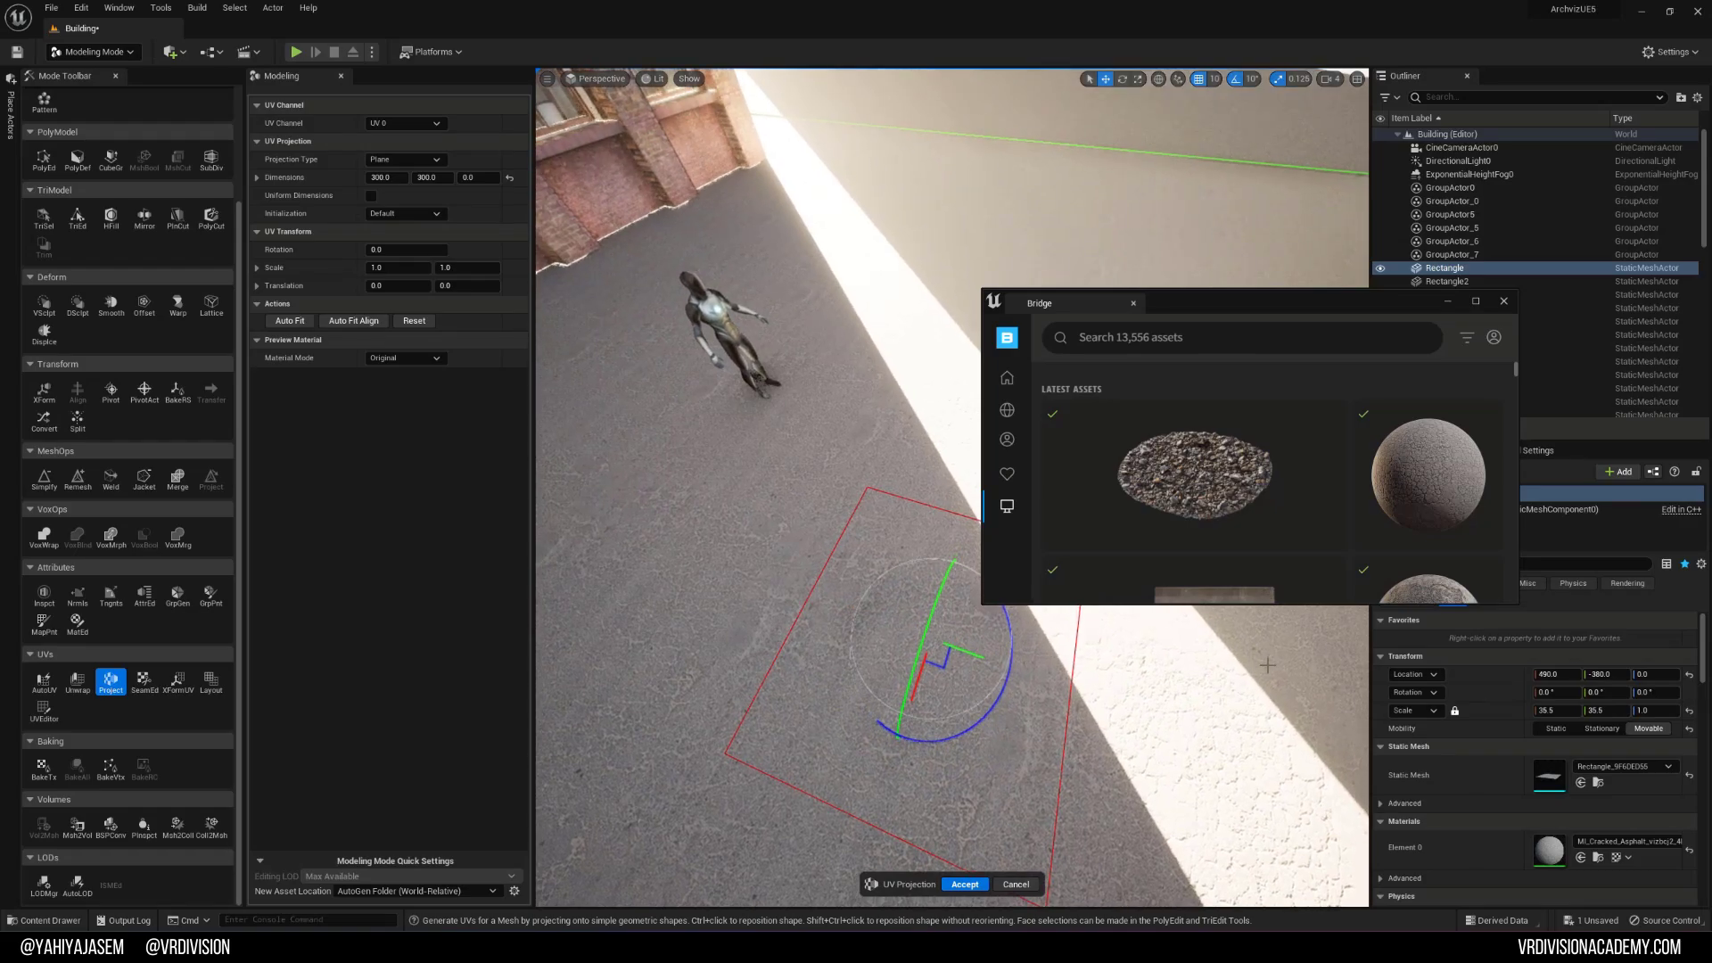
Step: Compare the tiling and physical size details of the Cracked Asphalt and Damaged Asphalt surfaces in Bridge
left_click(1433, 477)
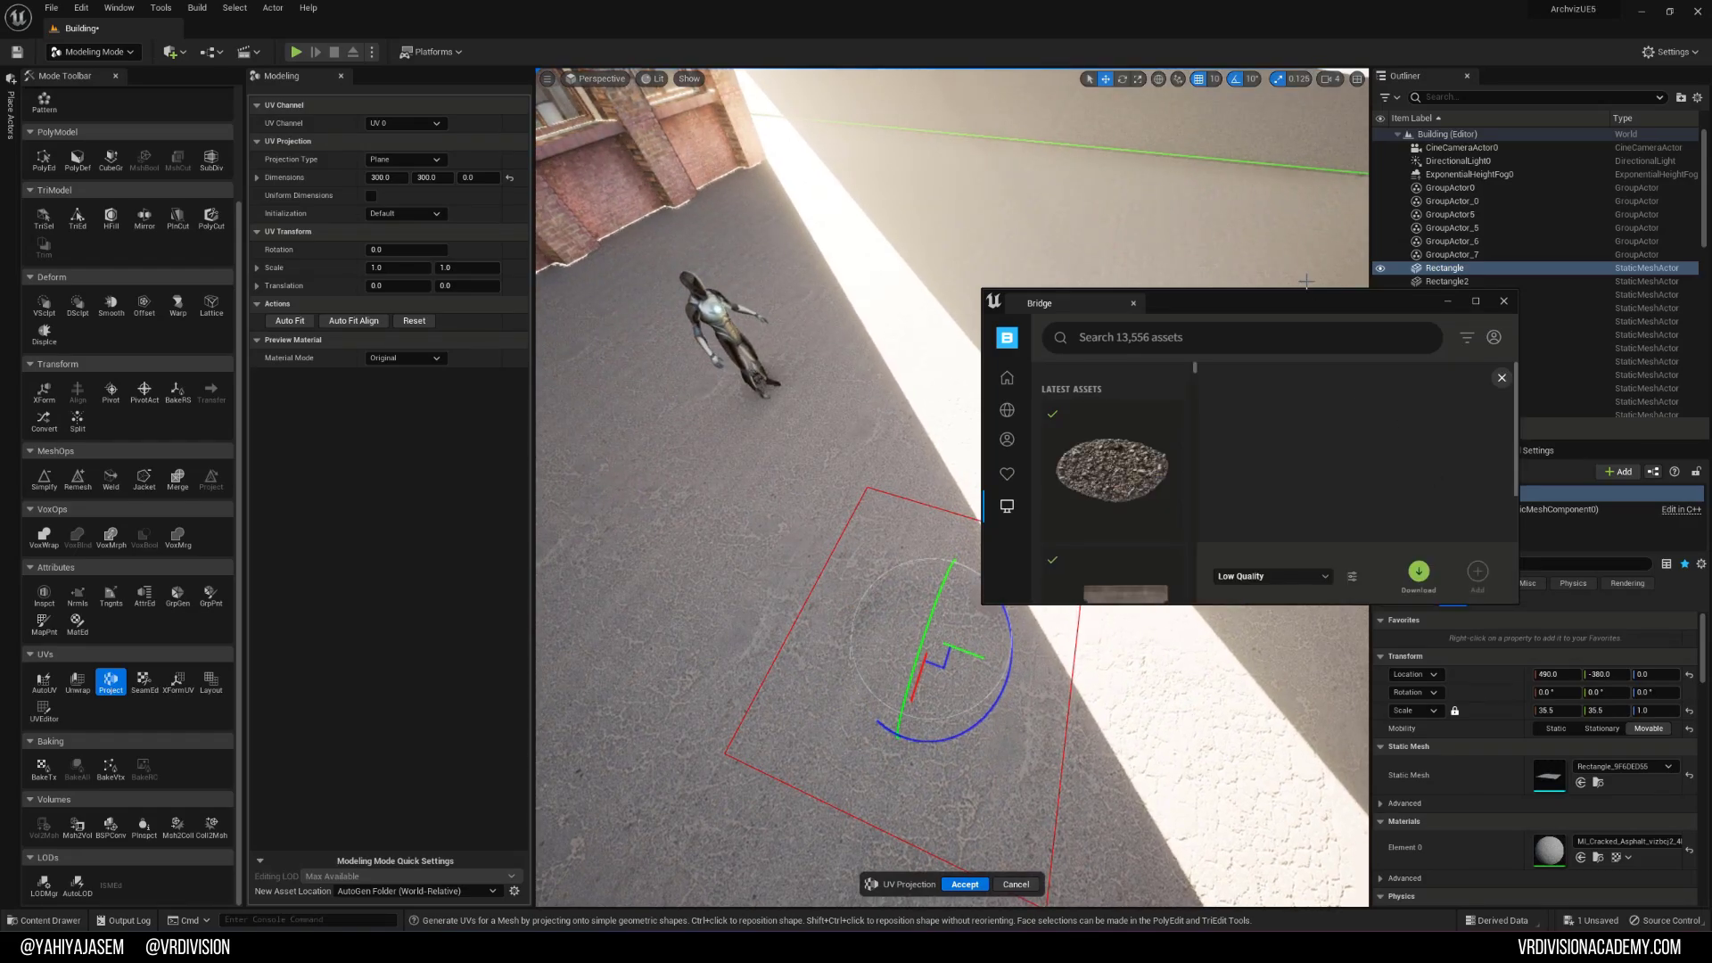
double_click(1302, 296)
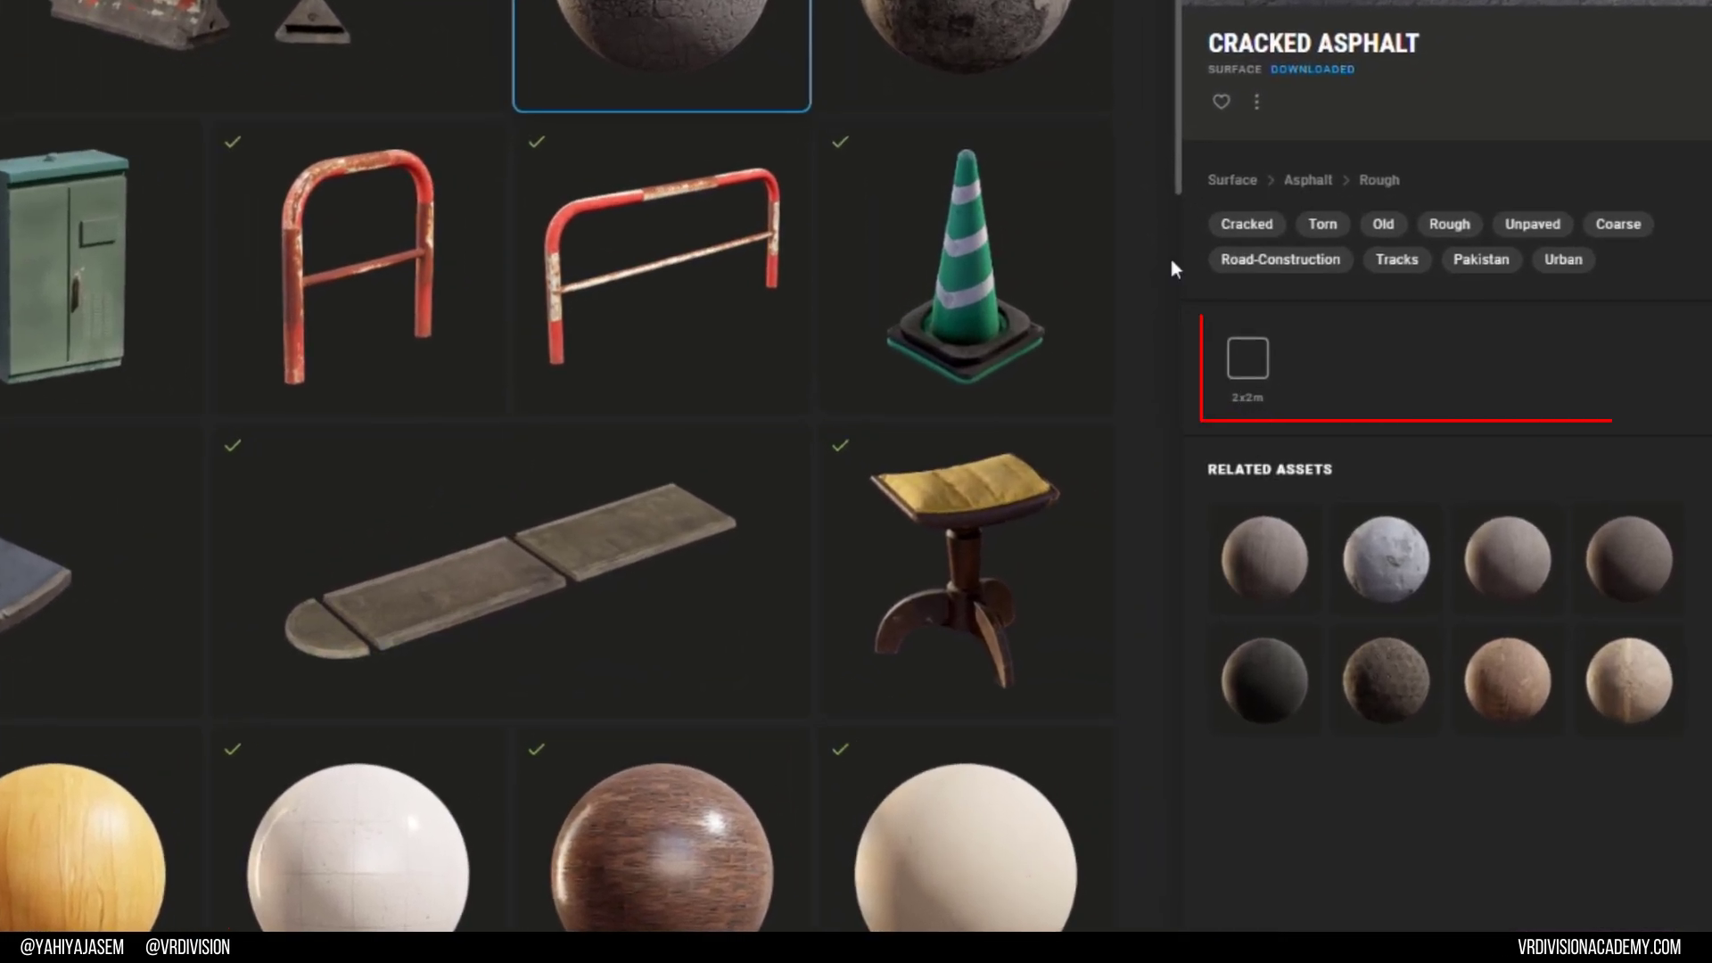
left_click(1259, 258)
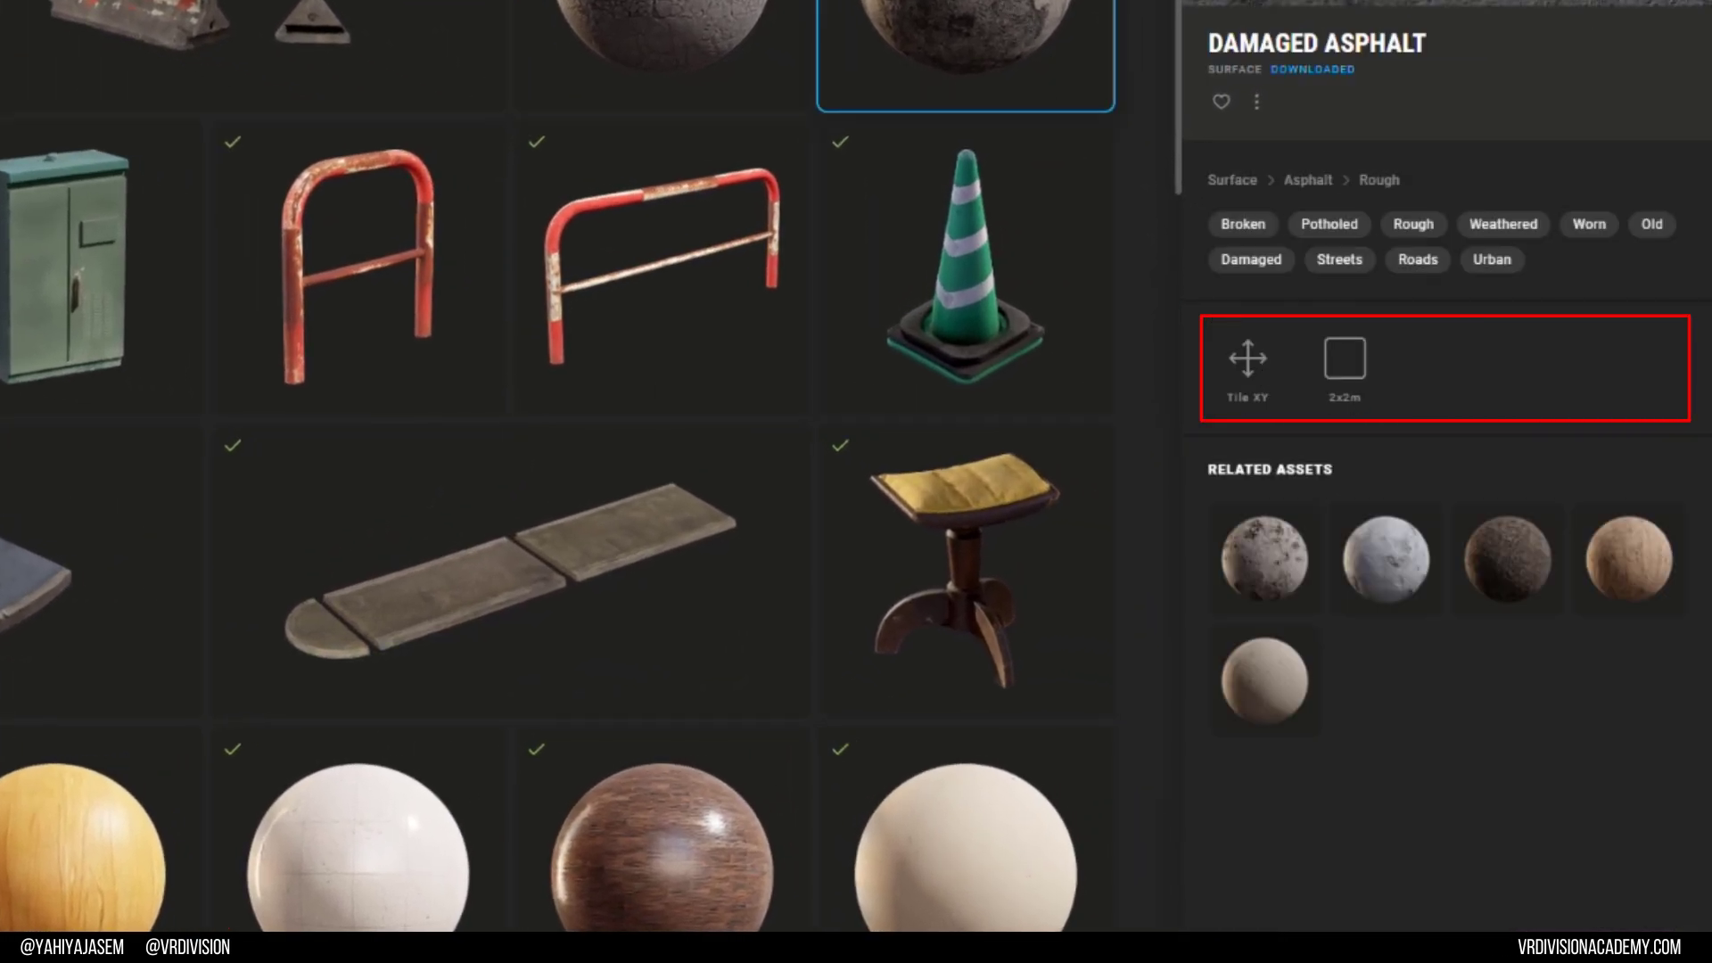
left_click(1265, 559)
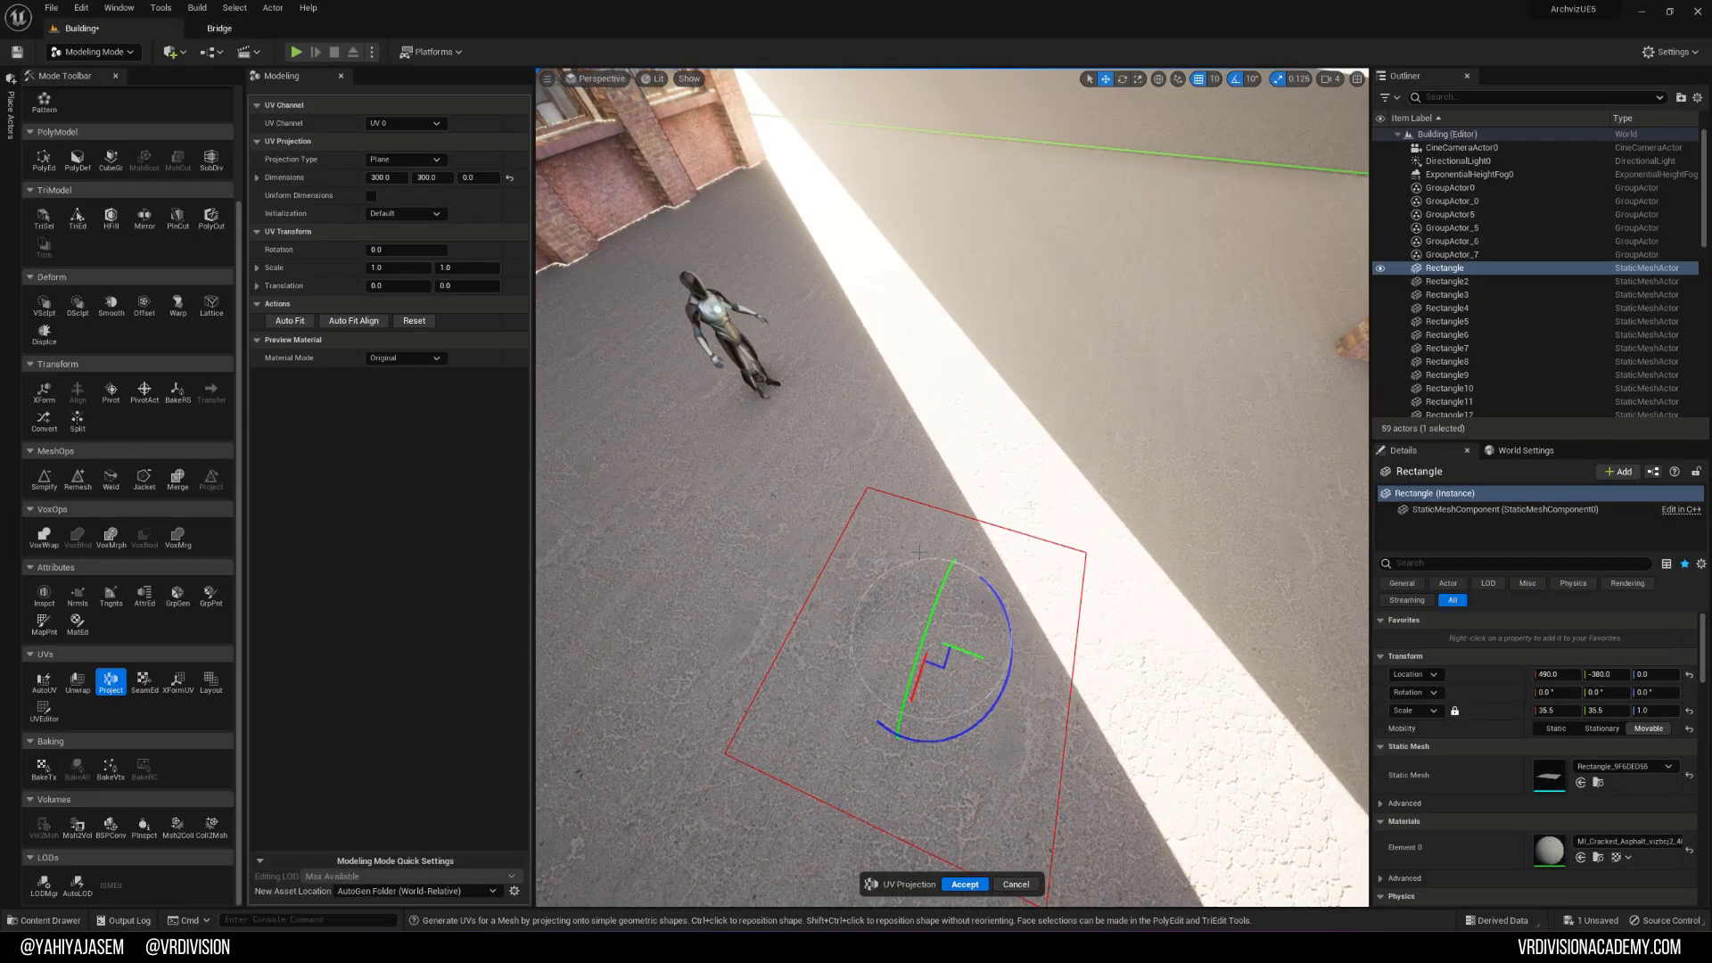
Step: Accept the UV projection and inspect the asphalt tiling across the ground plane
mouse_move(918, 553)
right_mouse_down()
mouse_move(891, 570)
mouse_move(932, 554)
right_mouse_up()
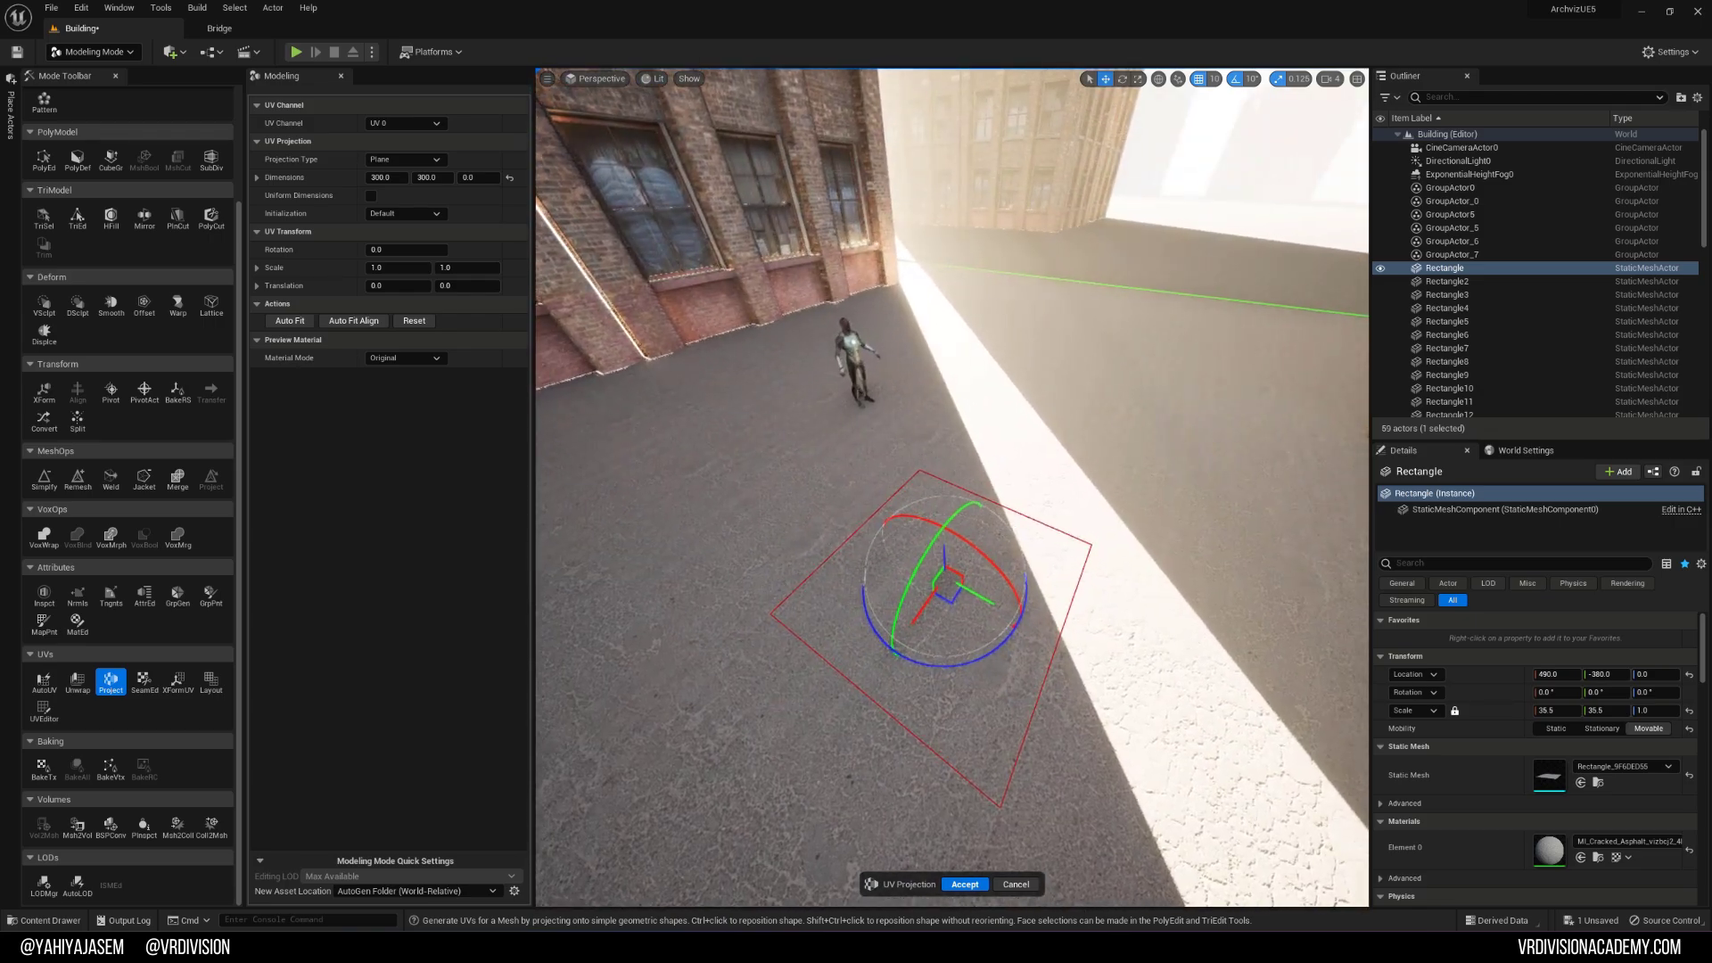
left_click(958, 886)
right_click_drag(871, 473, 1072, 342)
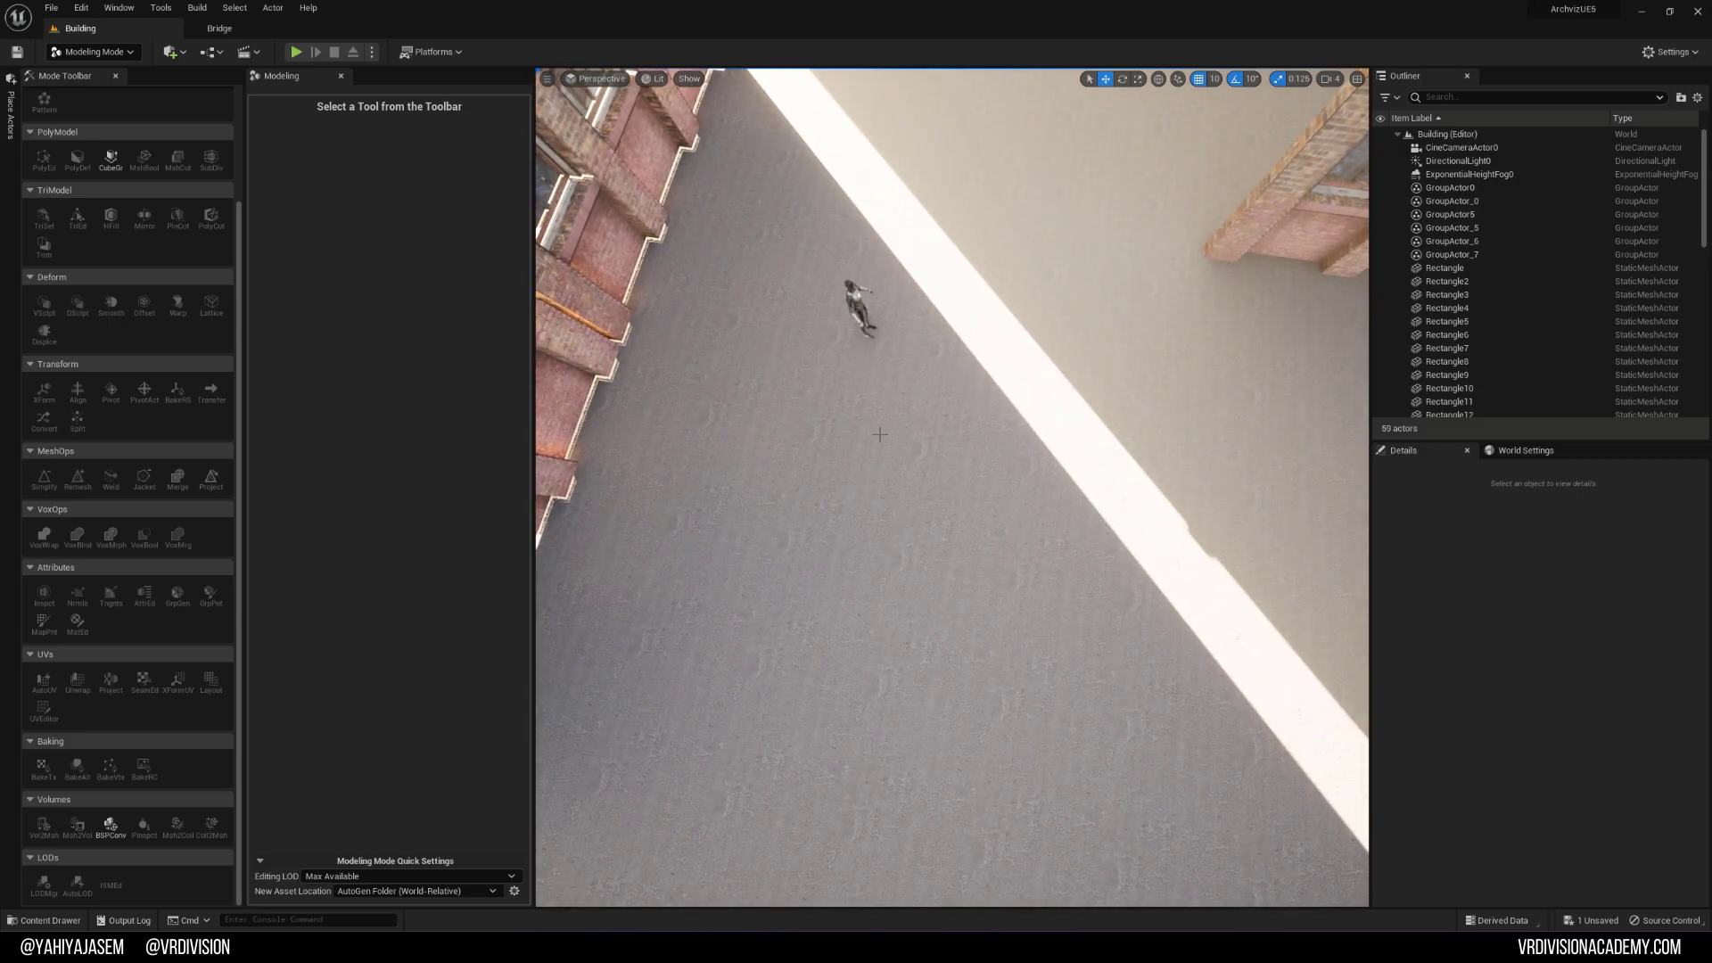
right_click_drag(879, 434, 849, 427)
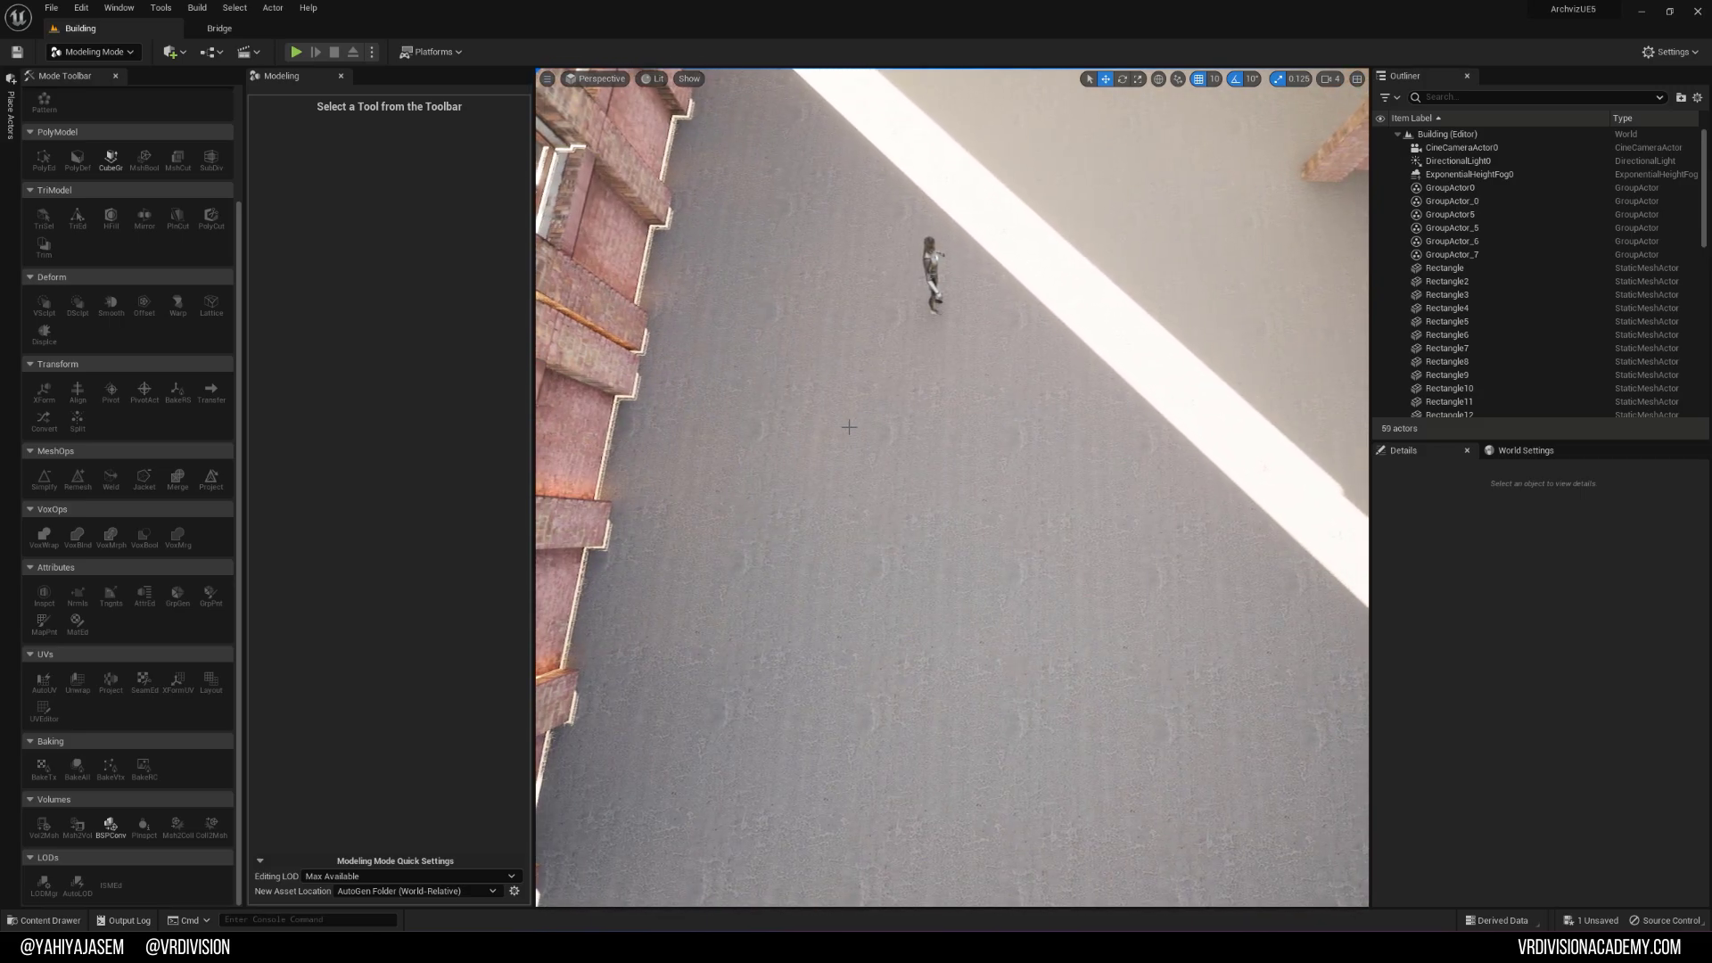
Step: Try the MI_Damaged_Asphalt material instance on the ground plane and examine its surface detail and repetition
key("ctrl+space")
left_click_drag(727, 702, 851, 483)
scroll(851, 483, "up", 3)
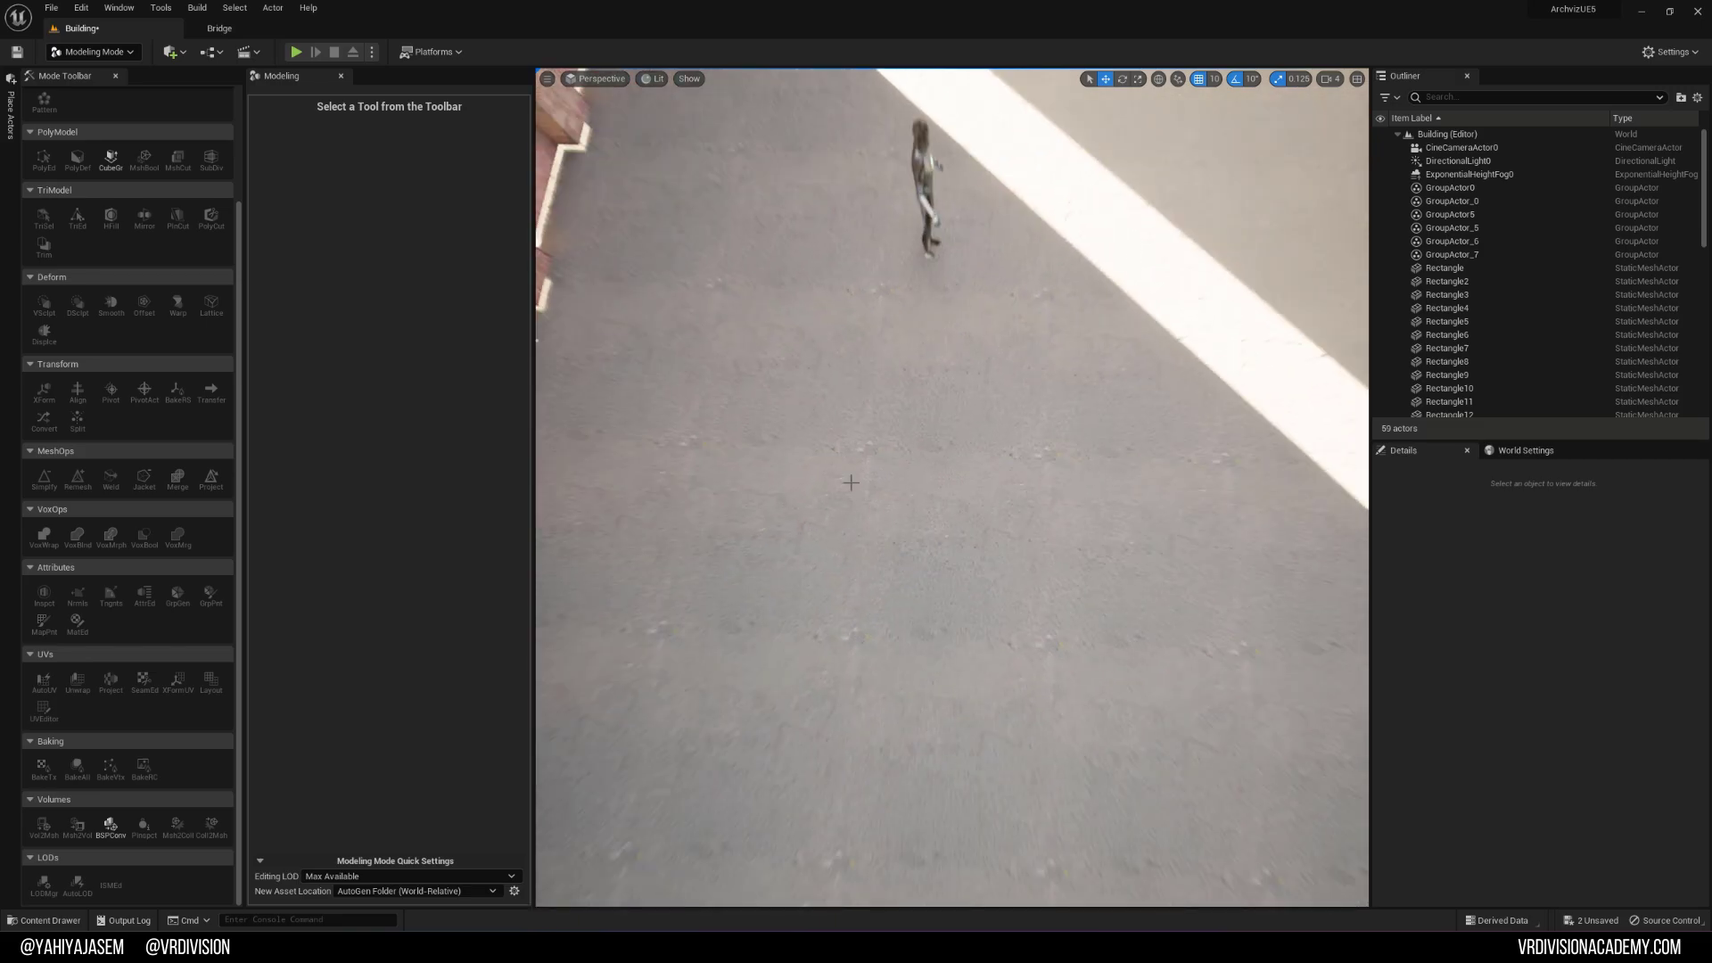
scroll(851, 483, "up", 5)
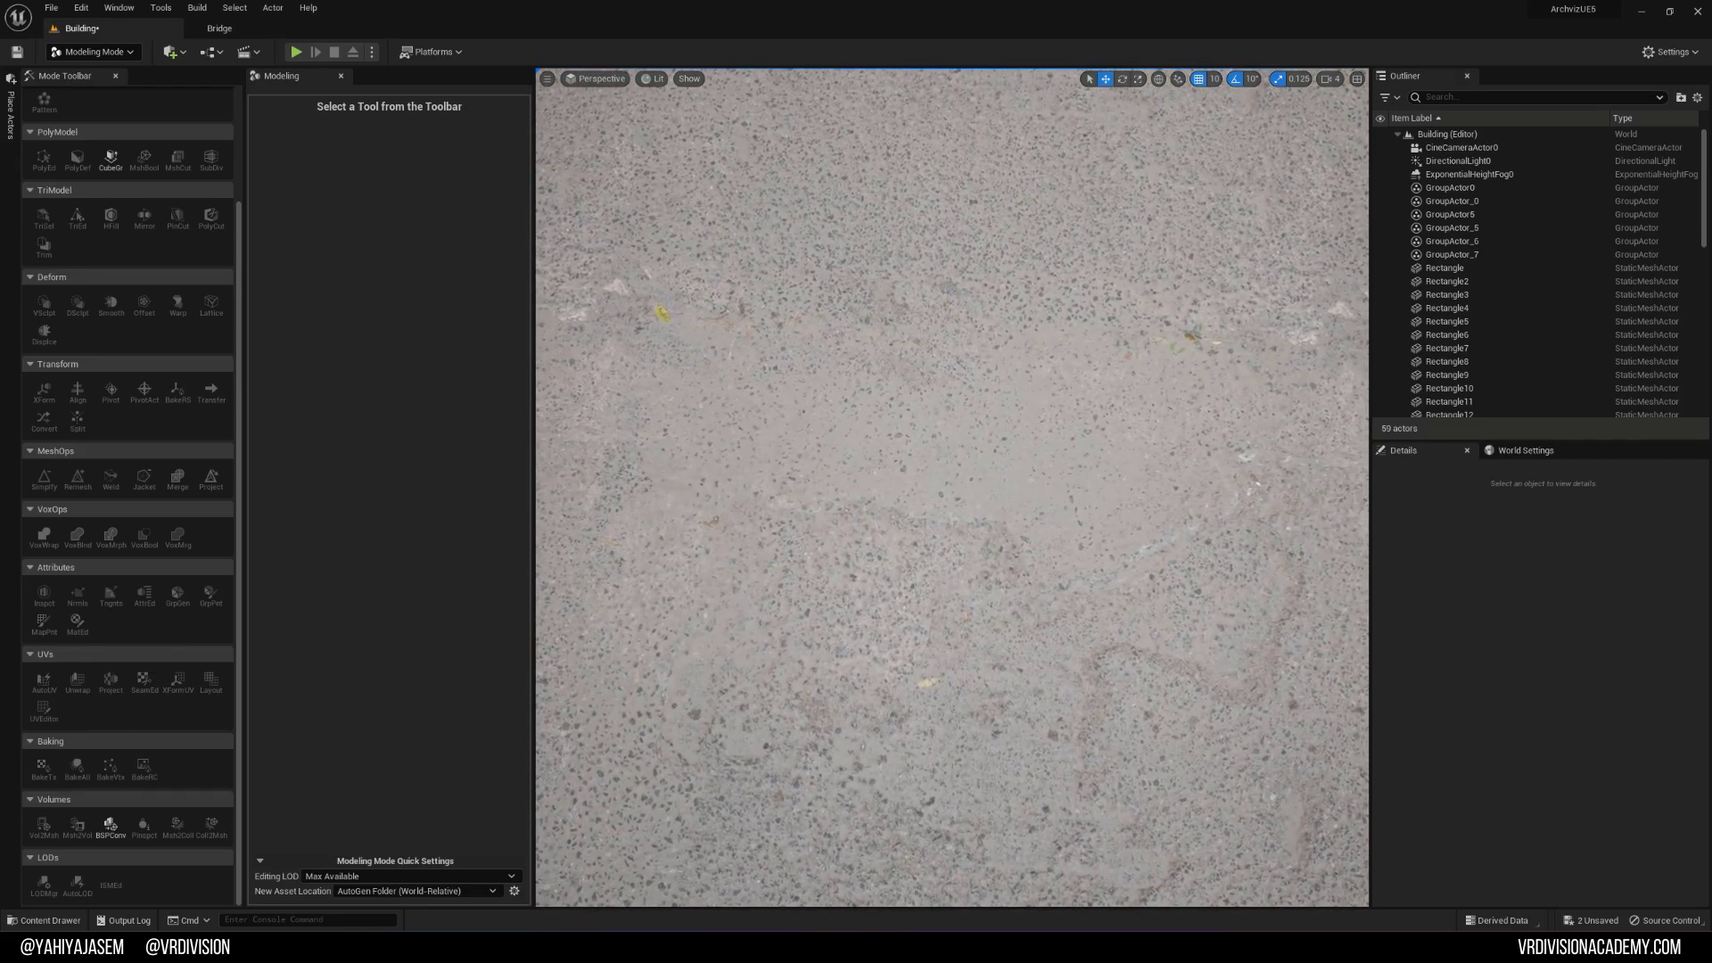
scroll(850, 483, "down", 5)
Step: Apply the MI_Rough_Asphalt_vl0meigfw_8K material instance to the ground plane and check it around the mannequin
key("ctrl+space")
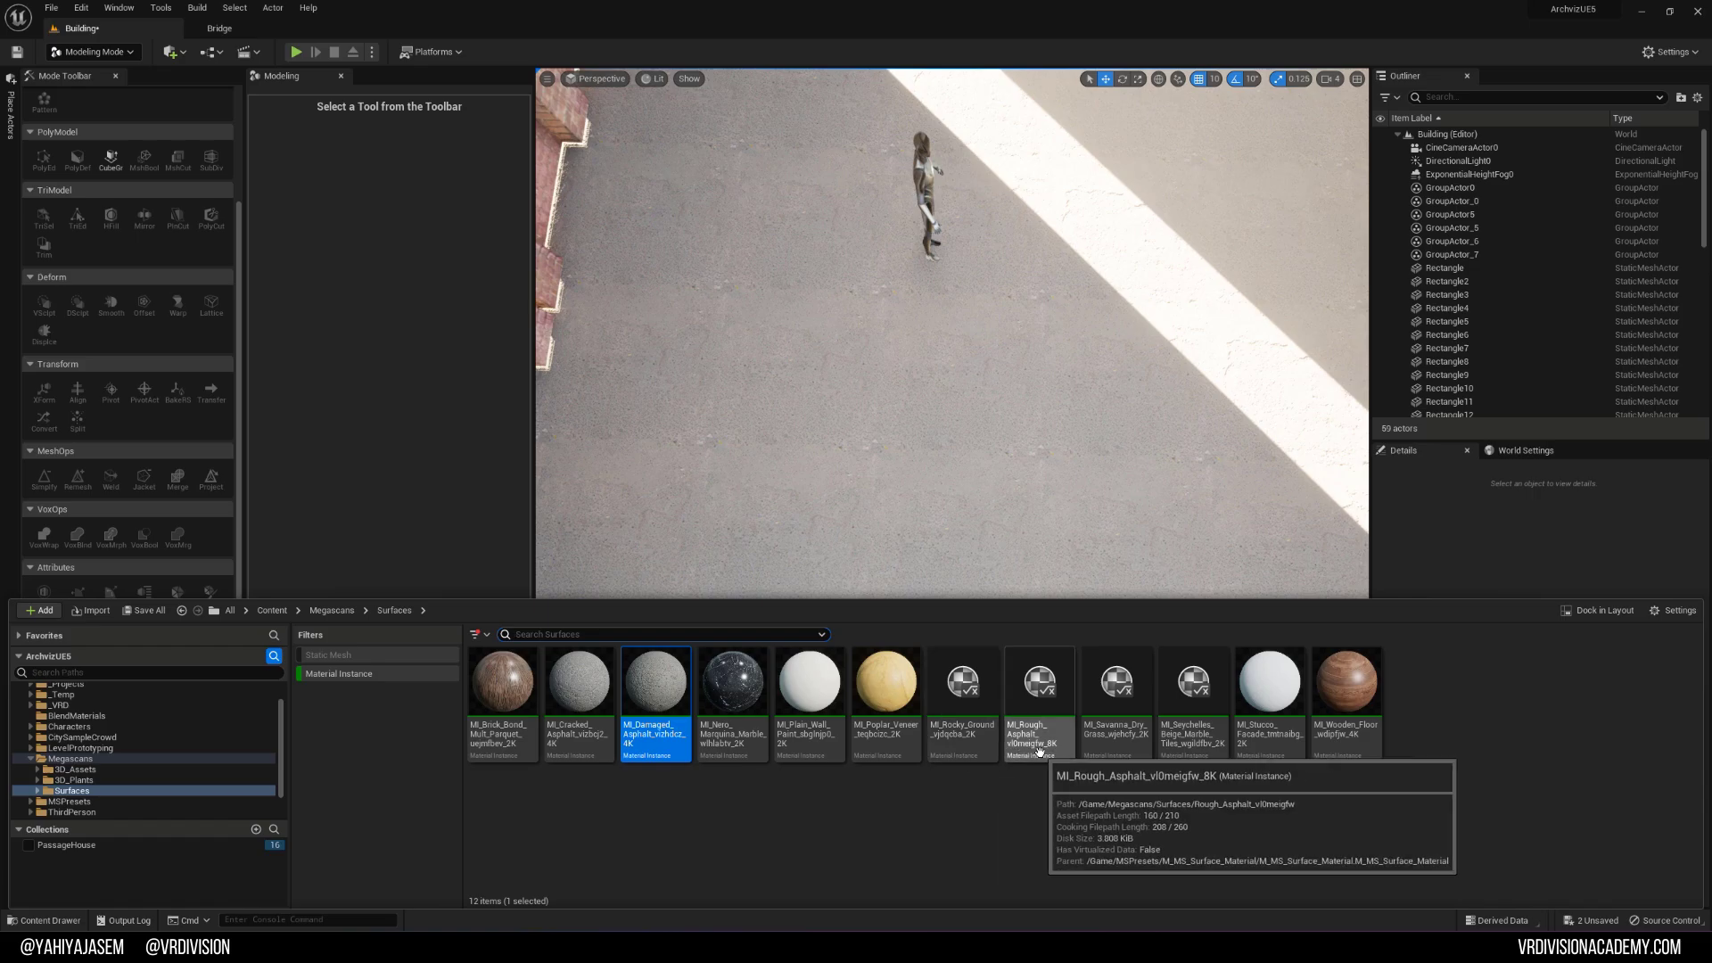
left_click_drag(1039, 704, 905, 451)
scroll(905, 452, "down", 4)
scroll(917, 603, "up", 3)
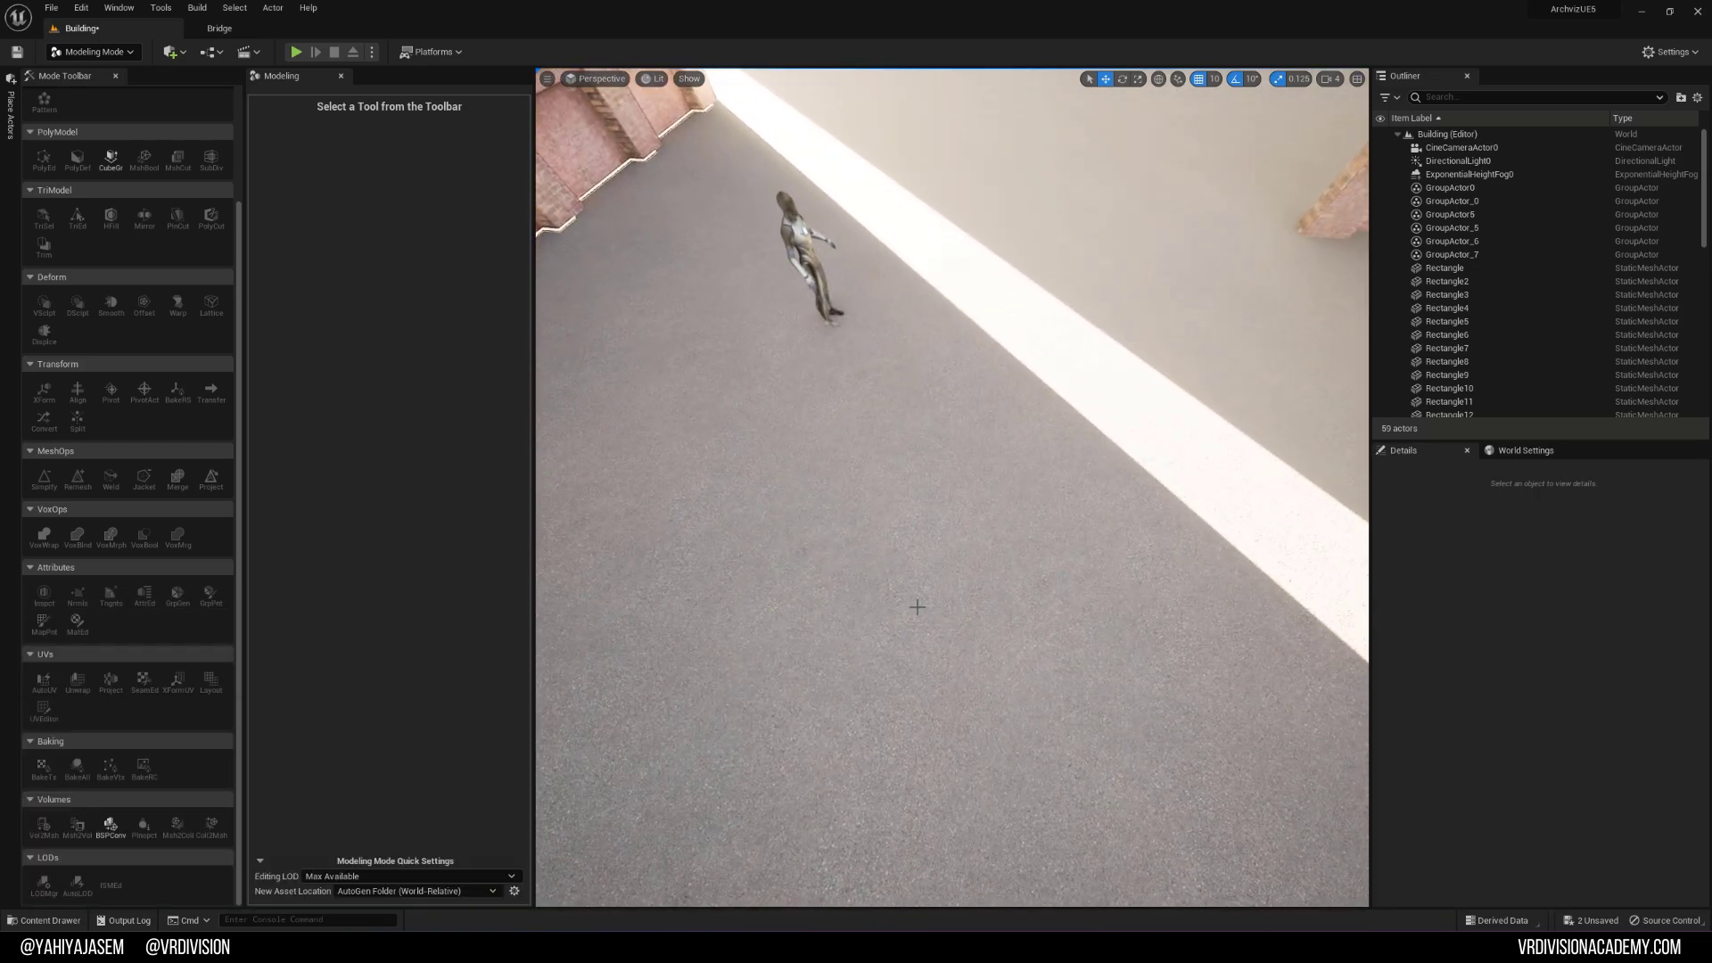
right_click_drag(916, 604, 856, 548)
scroll(917, 604, "down", 3)
scroll(873, 582, "down", 2)
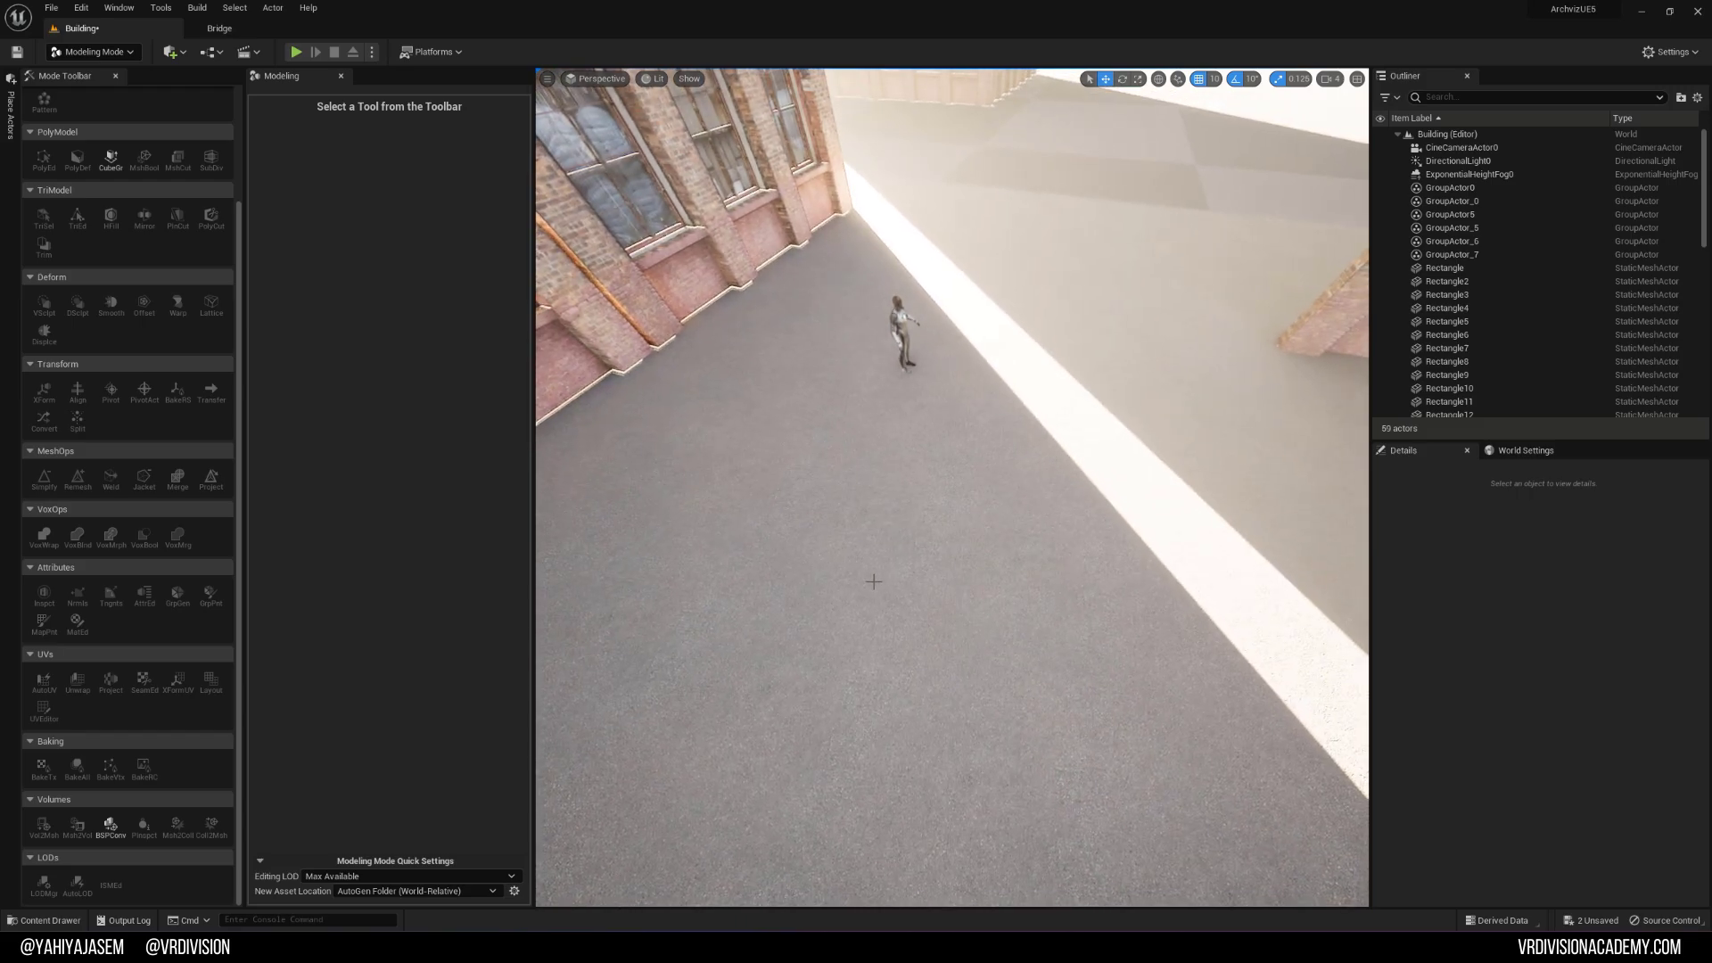
Step: Select the Rough Asphalt, Damaged Asphalt and Cracked Asphalt material instances, in that order, in the Megascans Surfaces folder
key("ctrl+space")
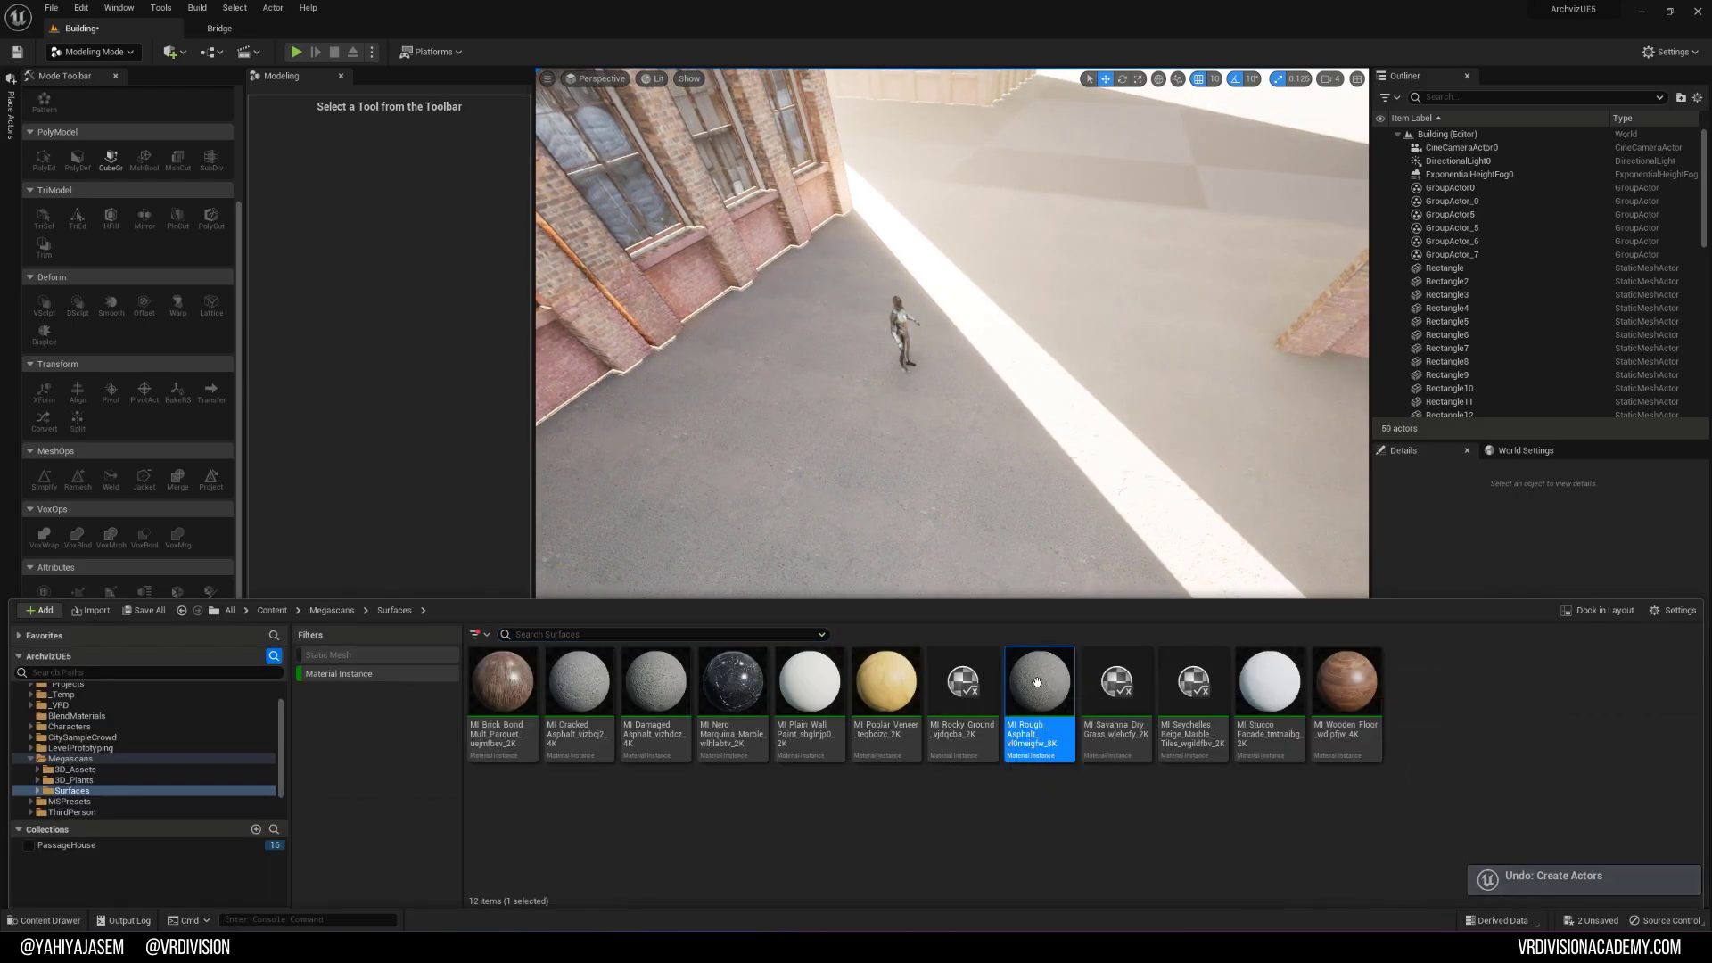
left_click(656, 683, "ctrl")
left_click(580, 682, "ctrl")
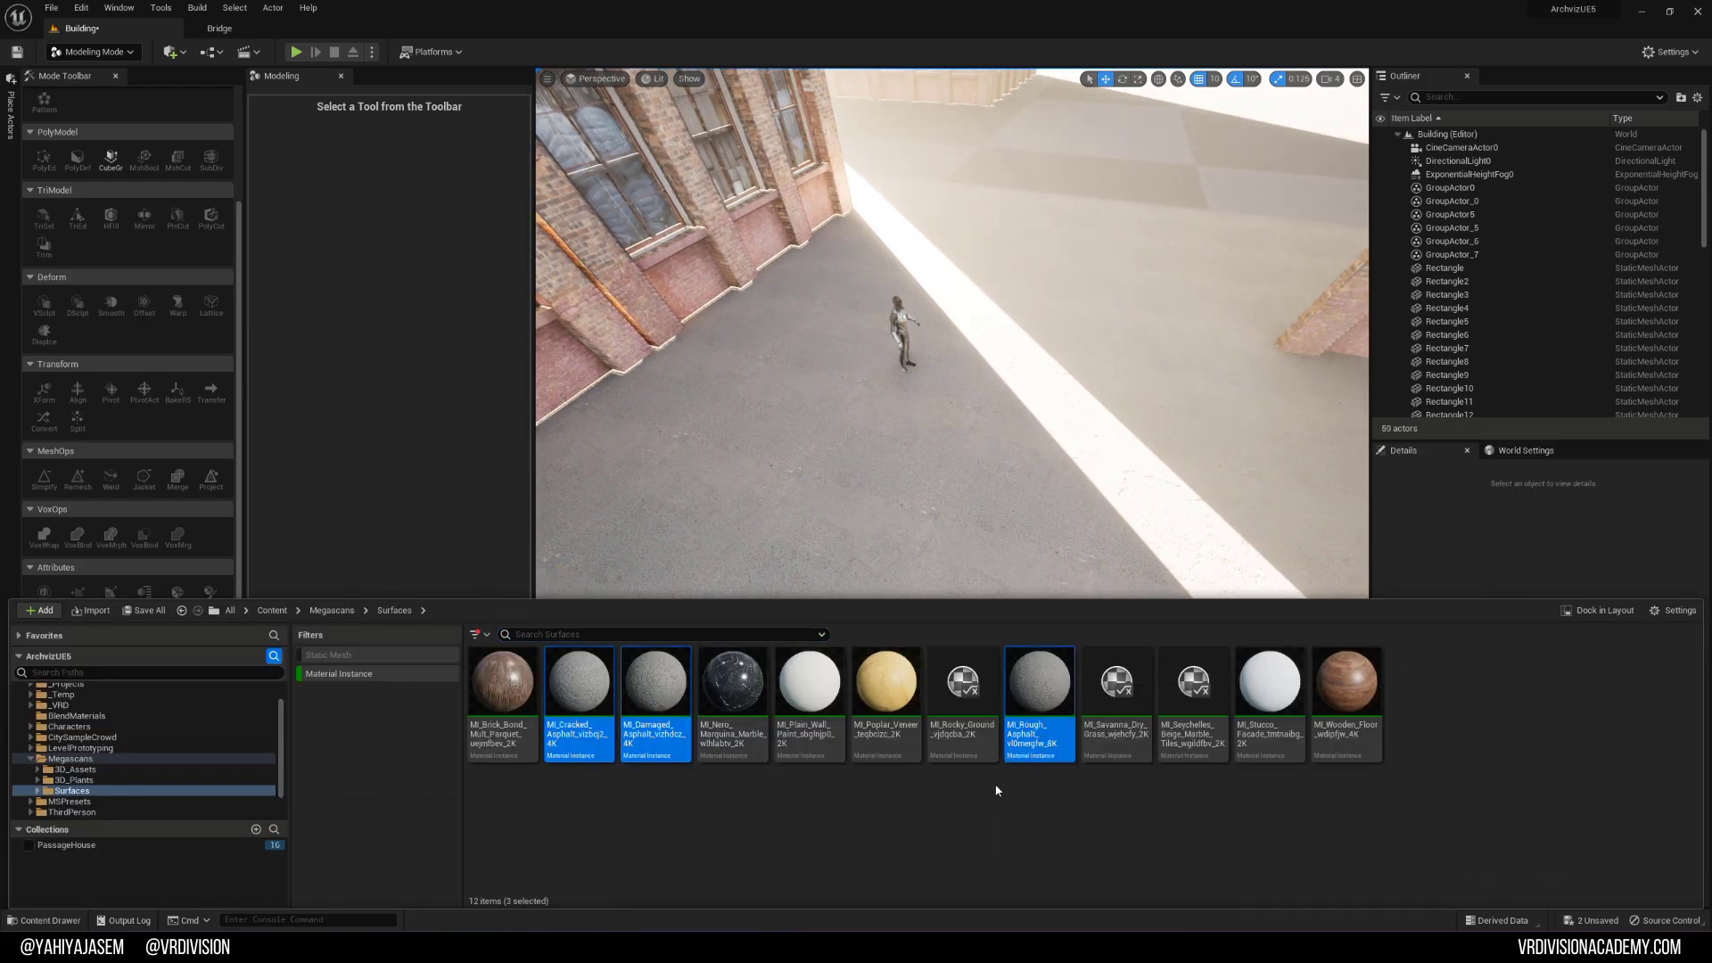
left_click(1046, 844)
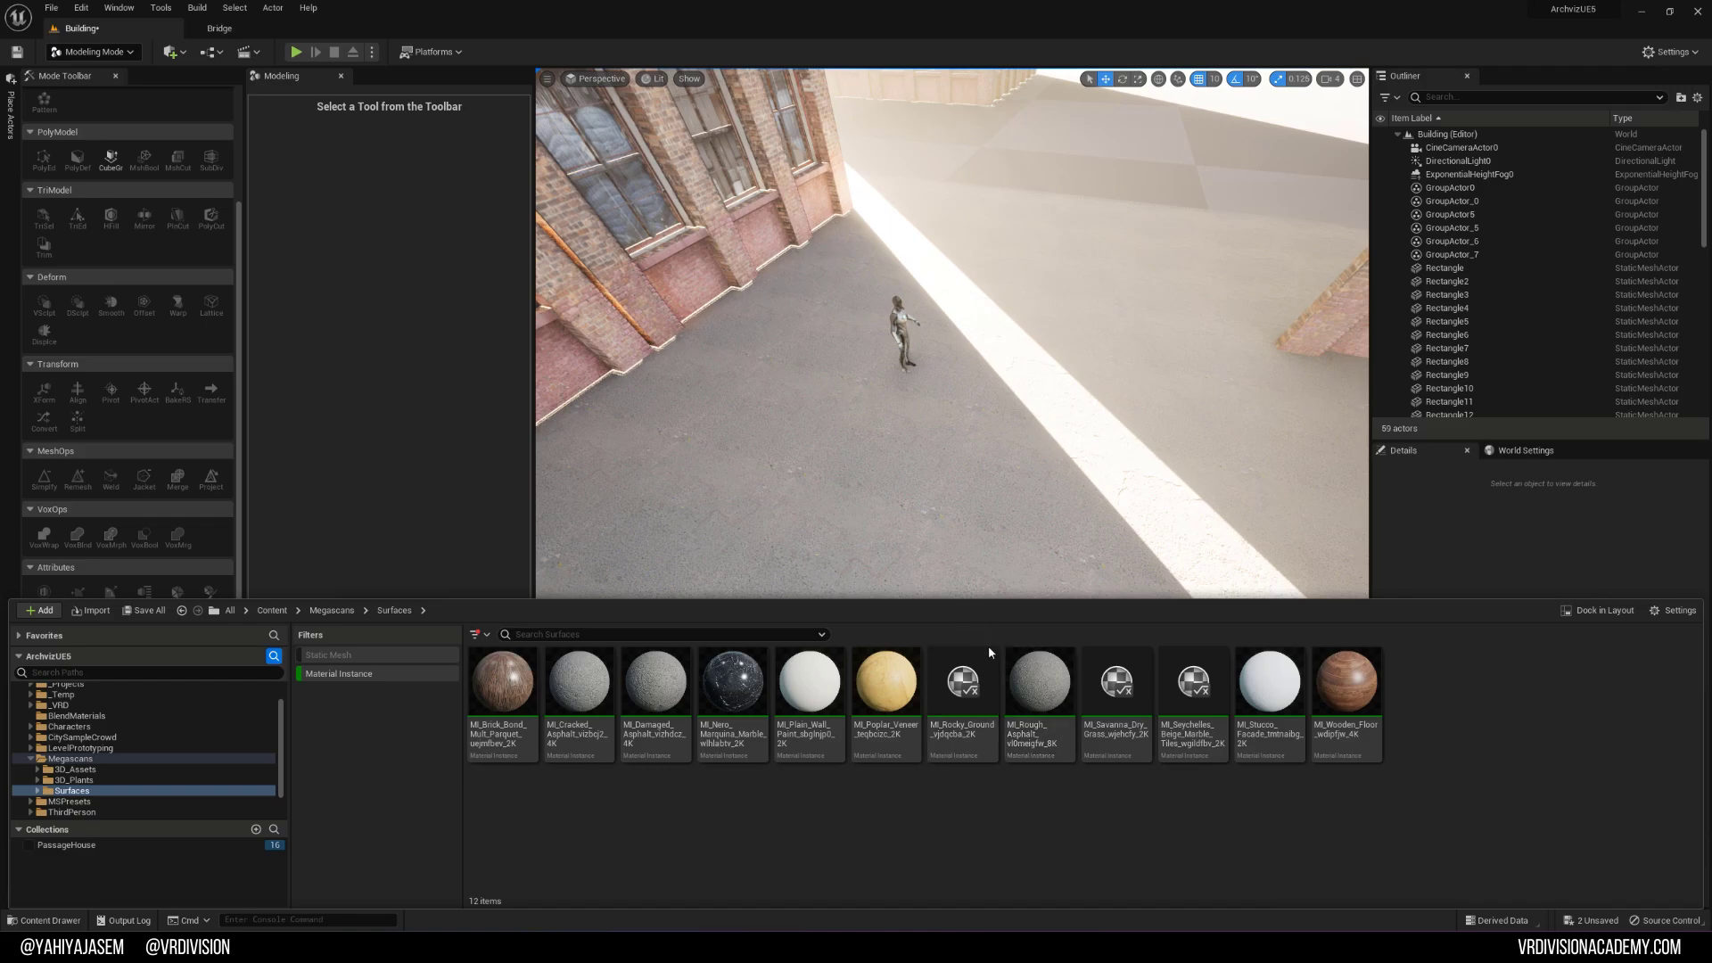
left_click(656, 678)
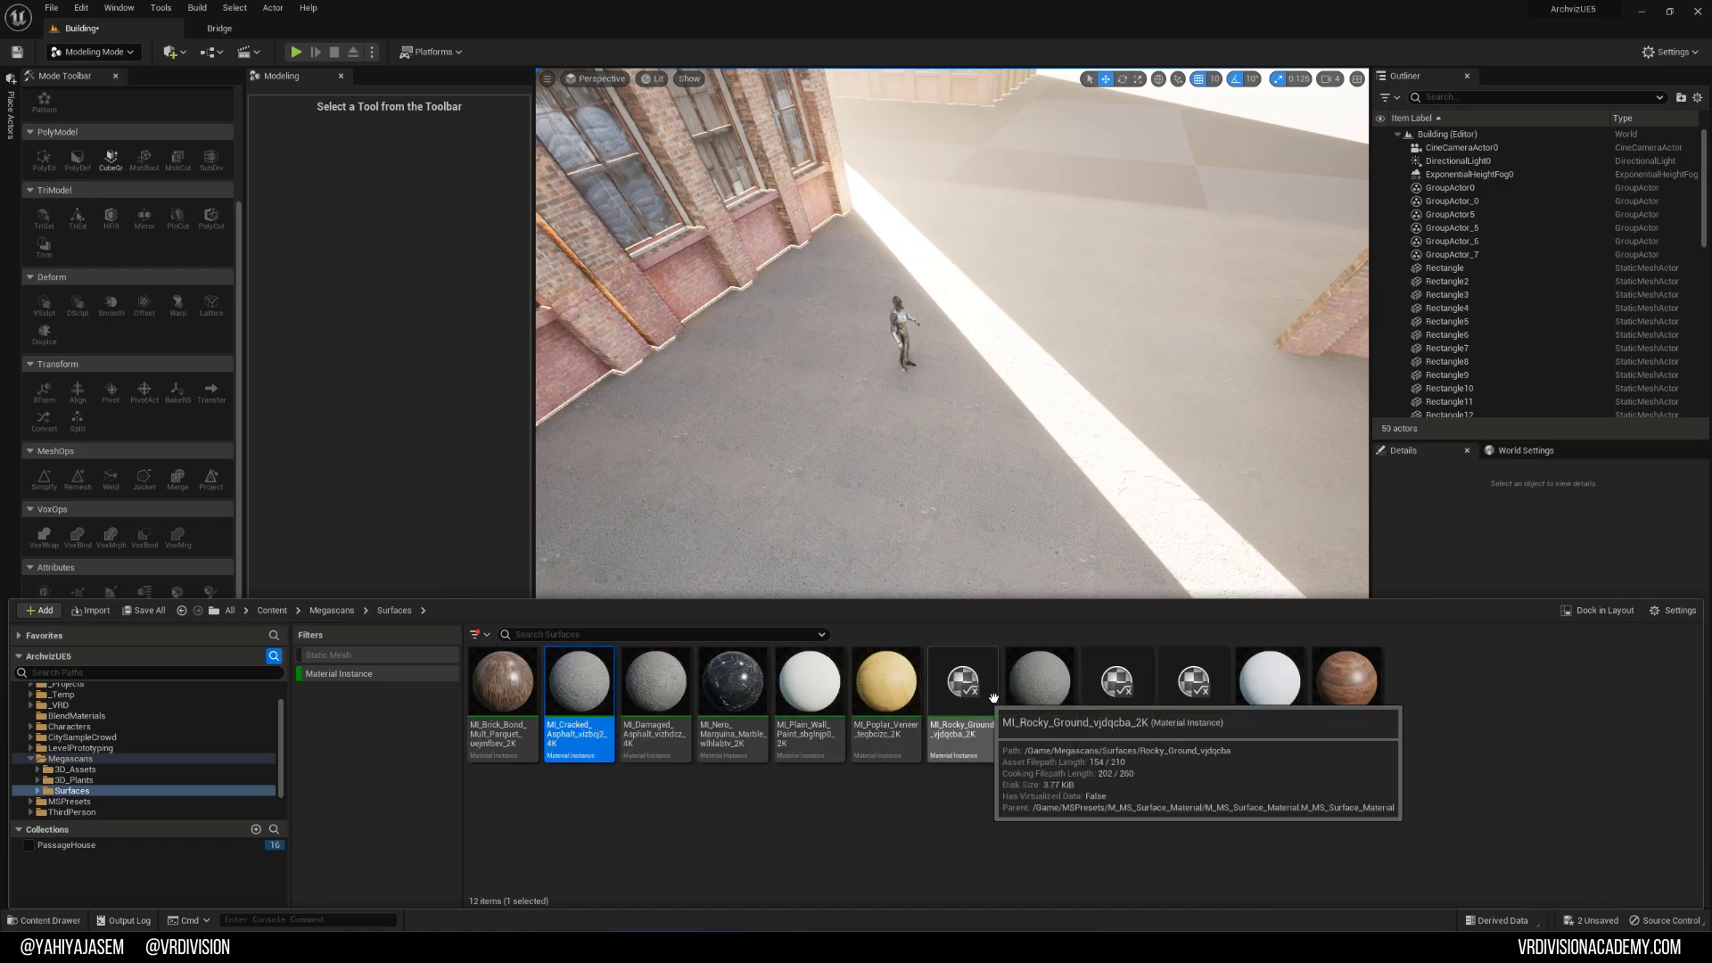
left_click(1043, 682)
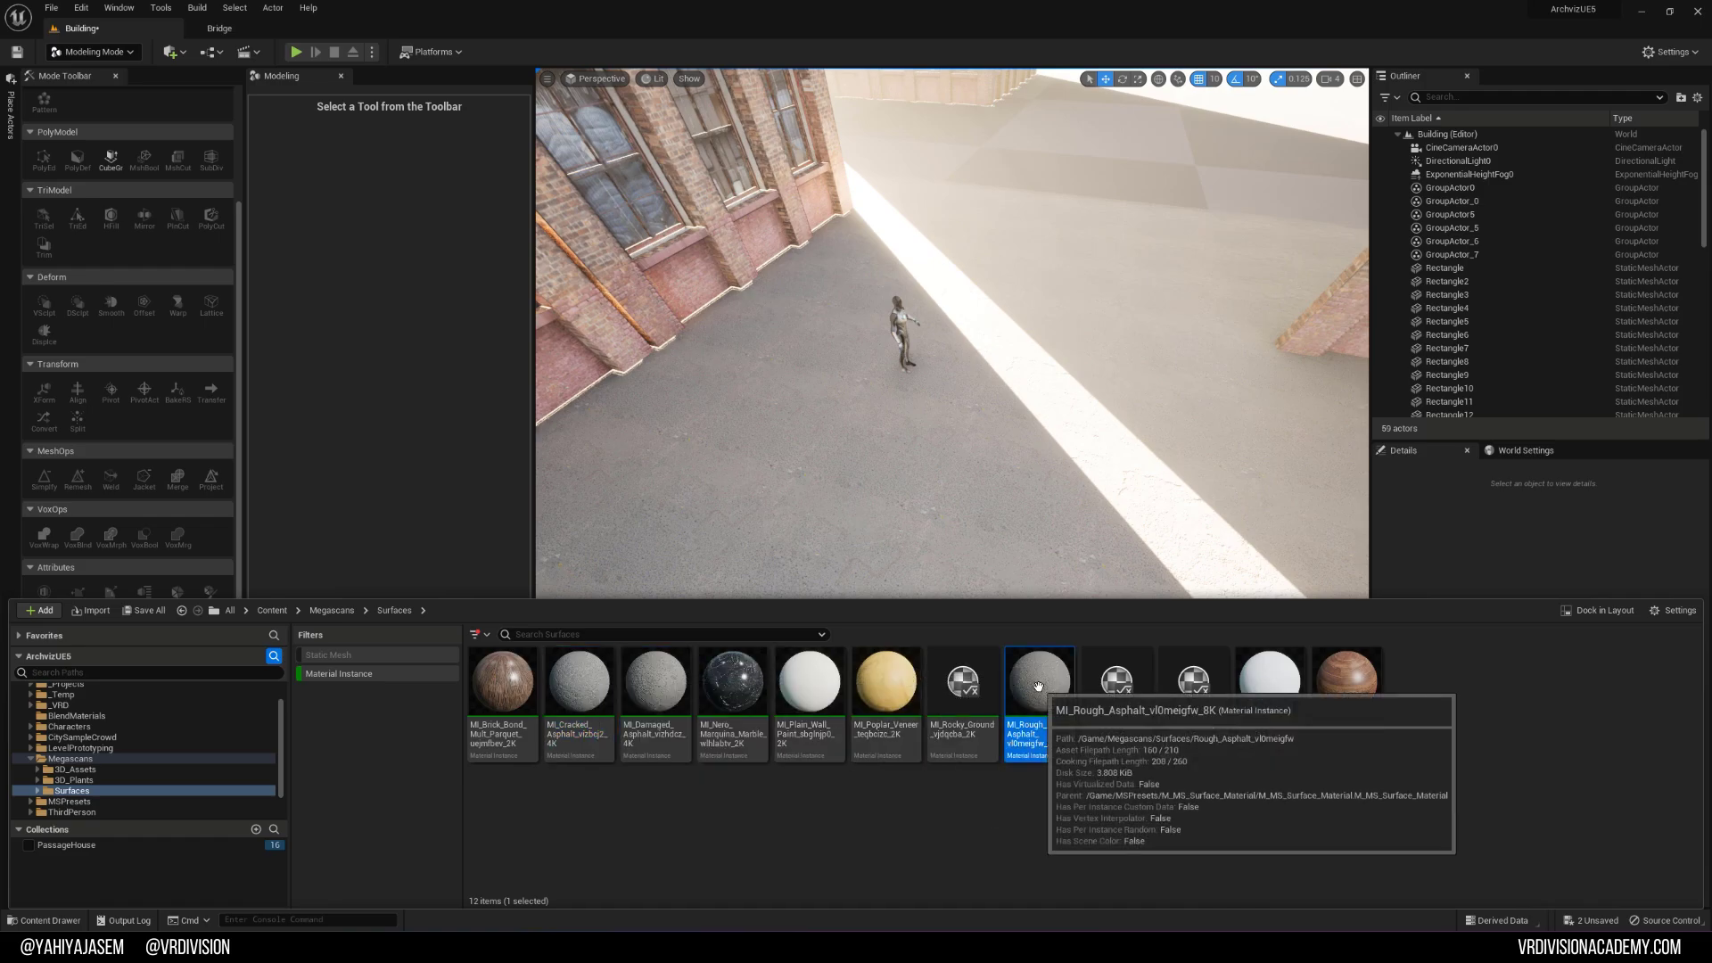
left_click(657, 683, "ctrl")
left_click(591, 687, "ctrl")
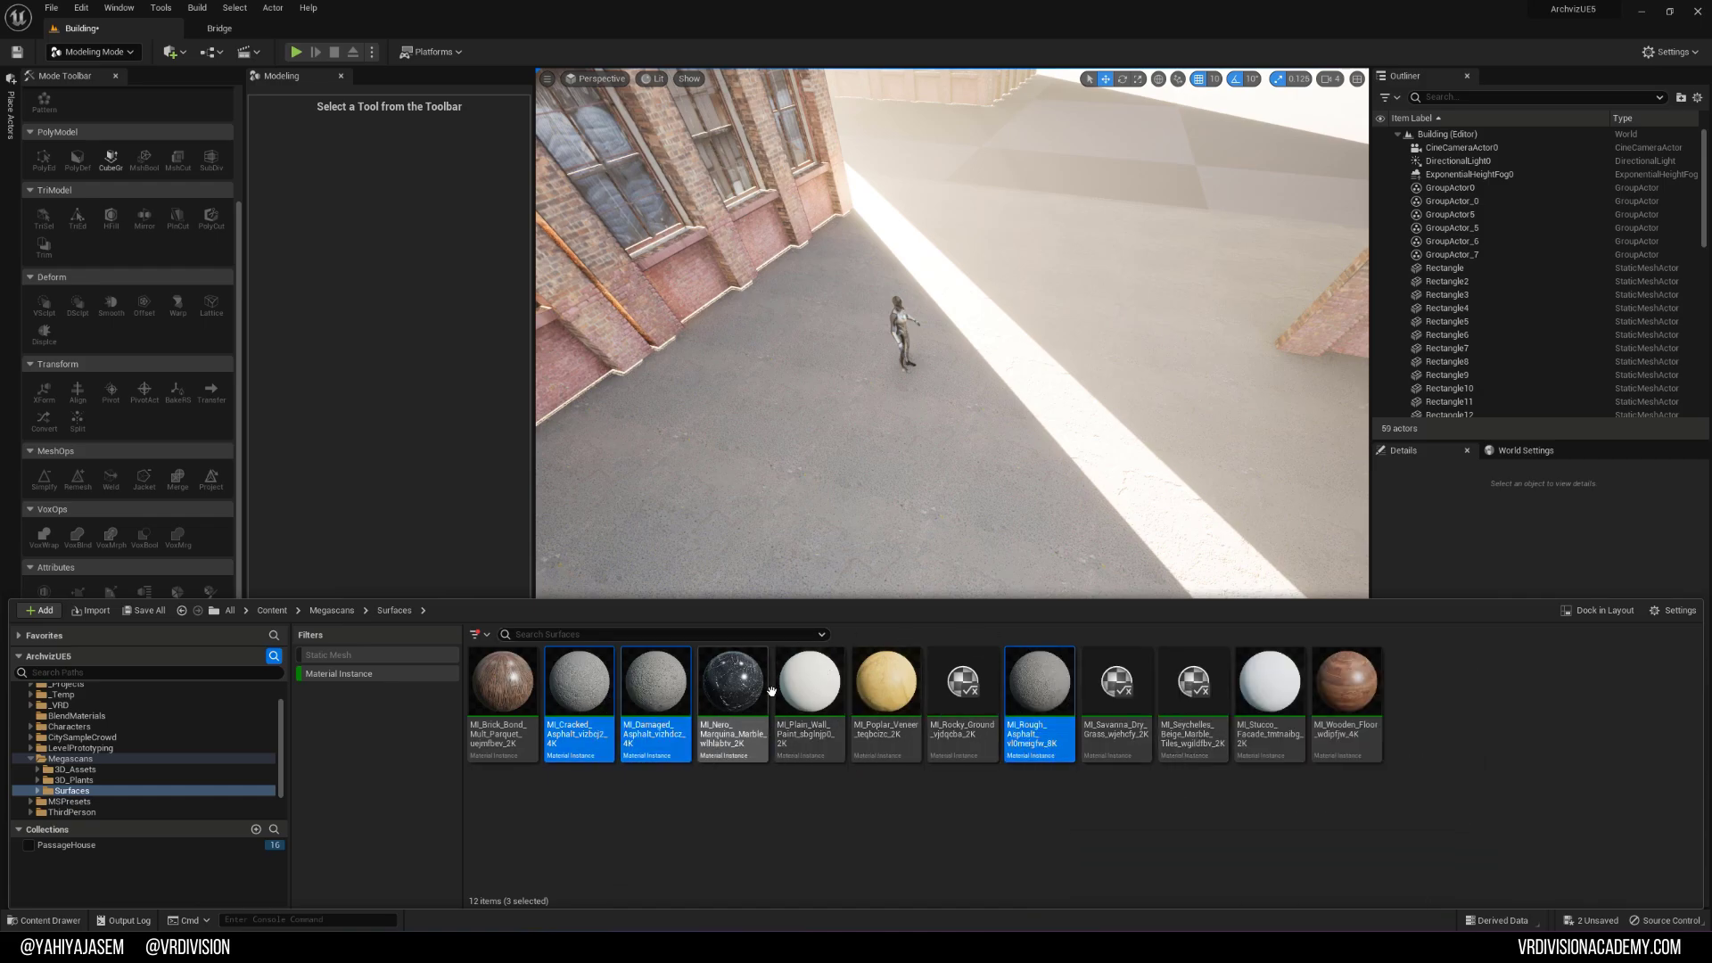
Step: Switch to Bridge and open the Megascans settings holding the material blend options from the Rough Asphalt surface
left_click(243, 34)
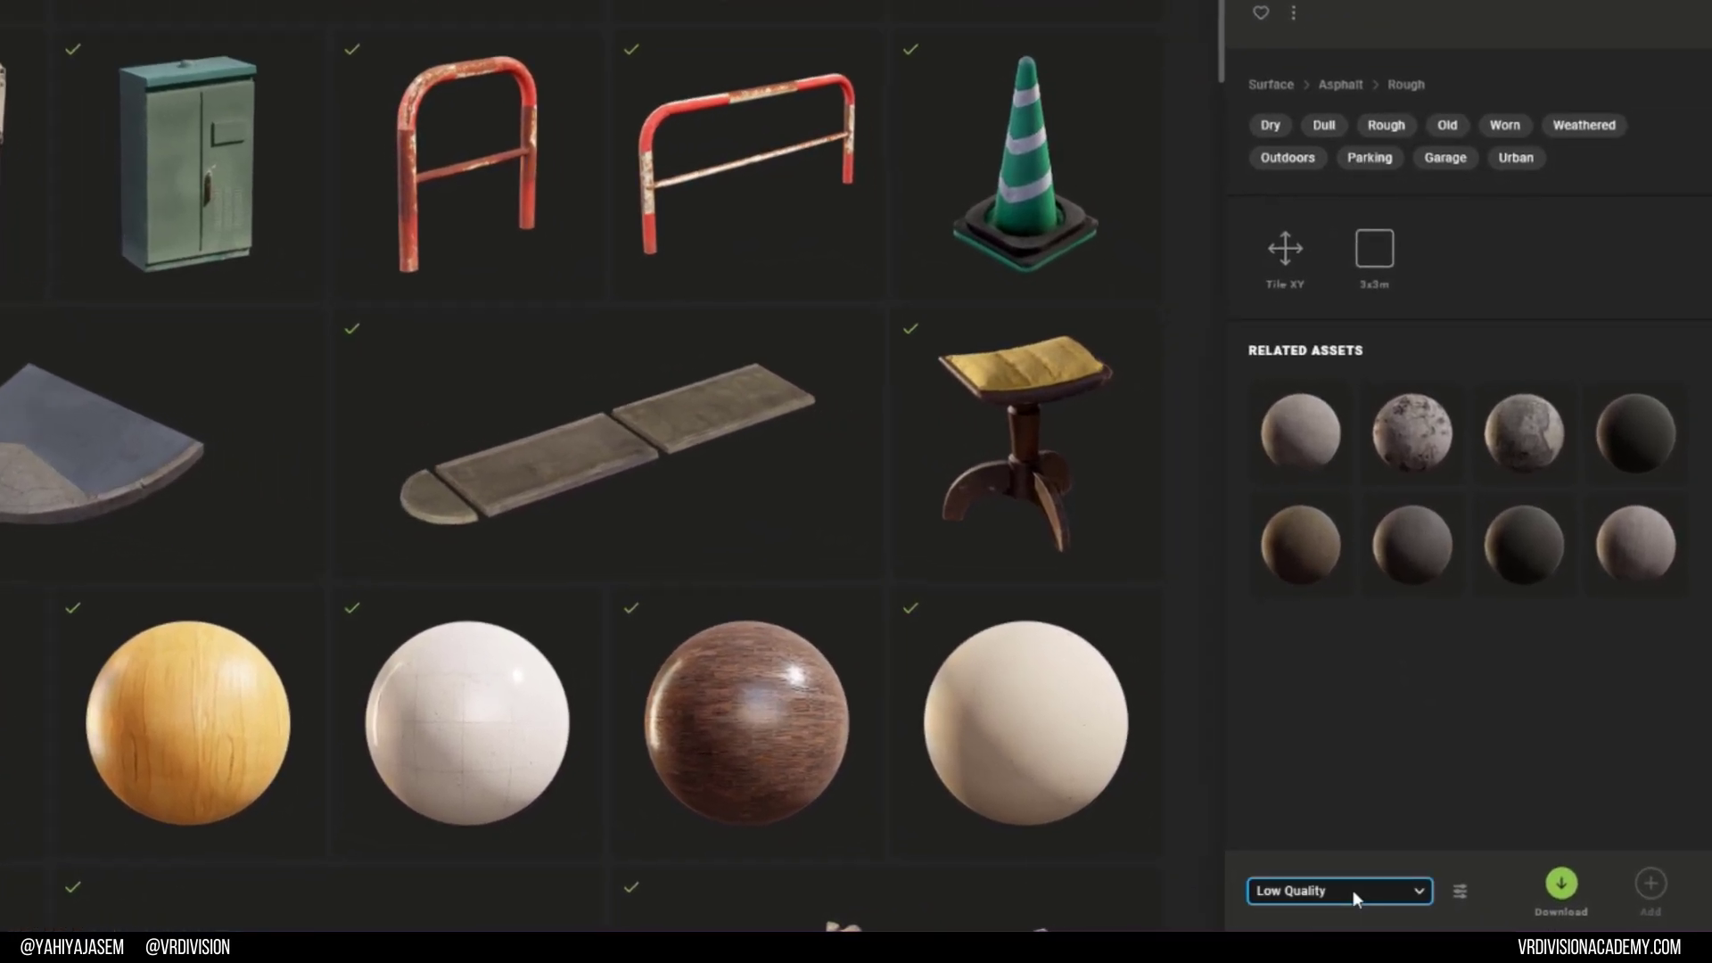
left_click(1473, 904)
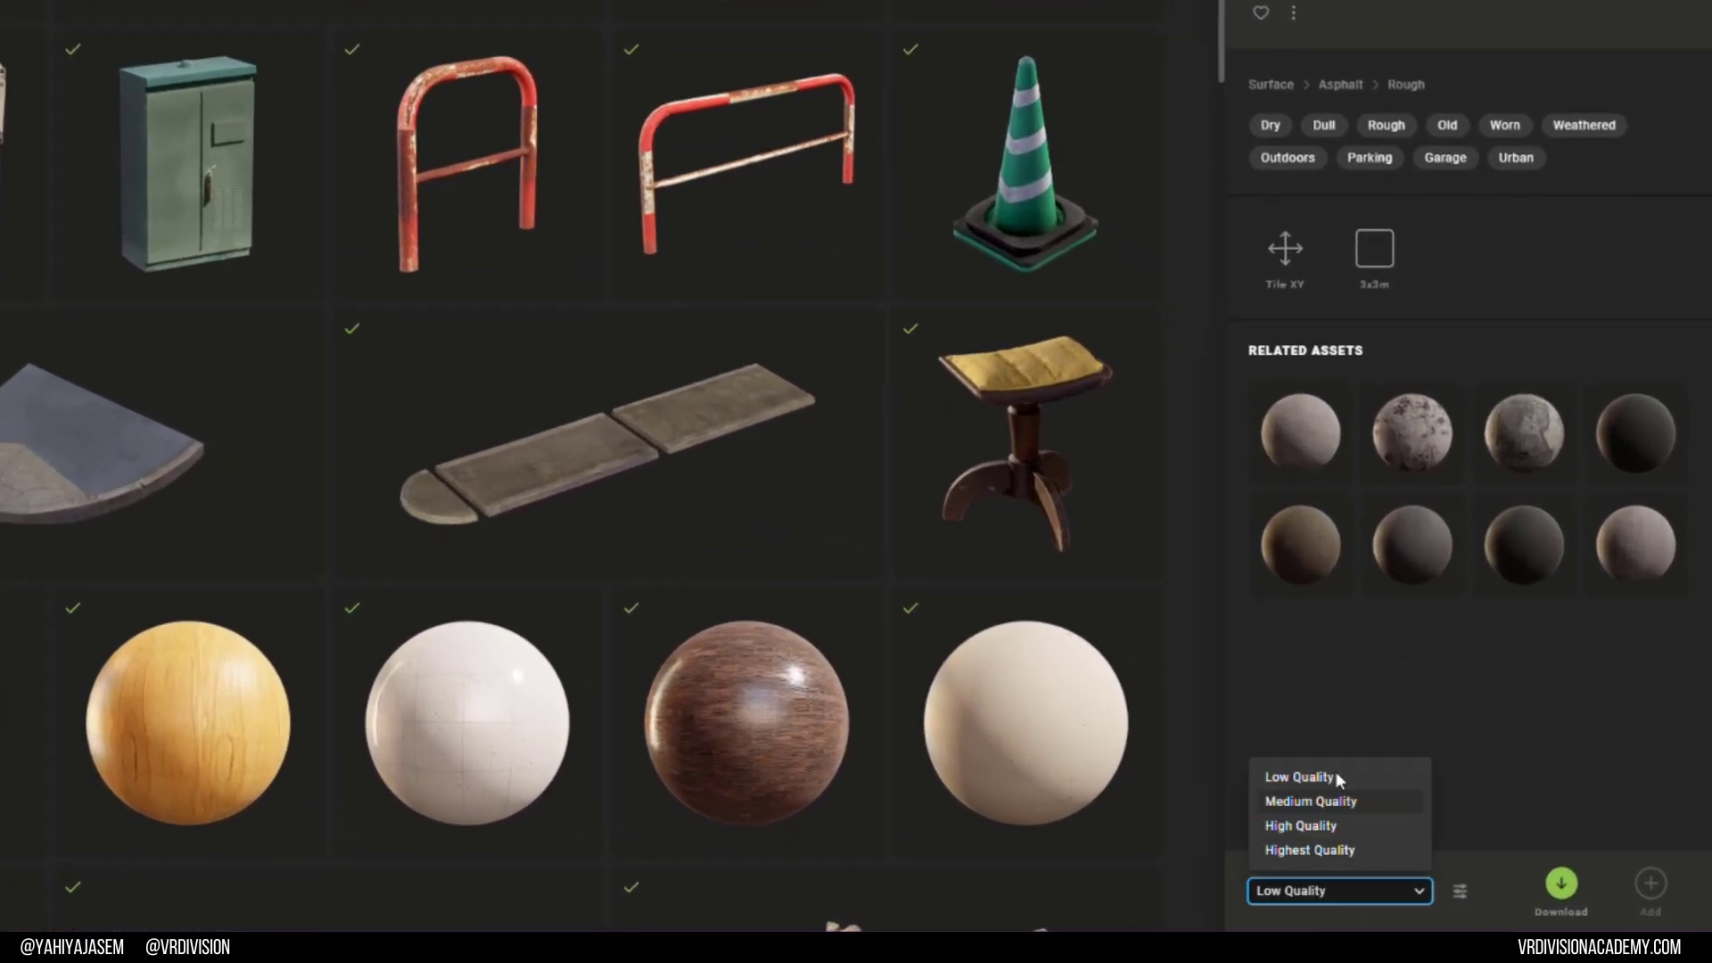
left_click(1403, 773)
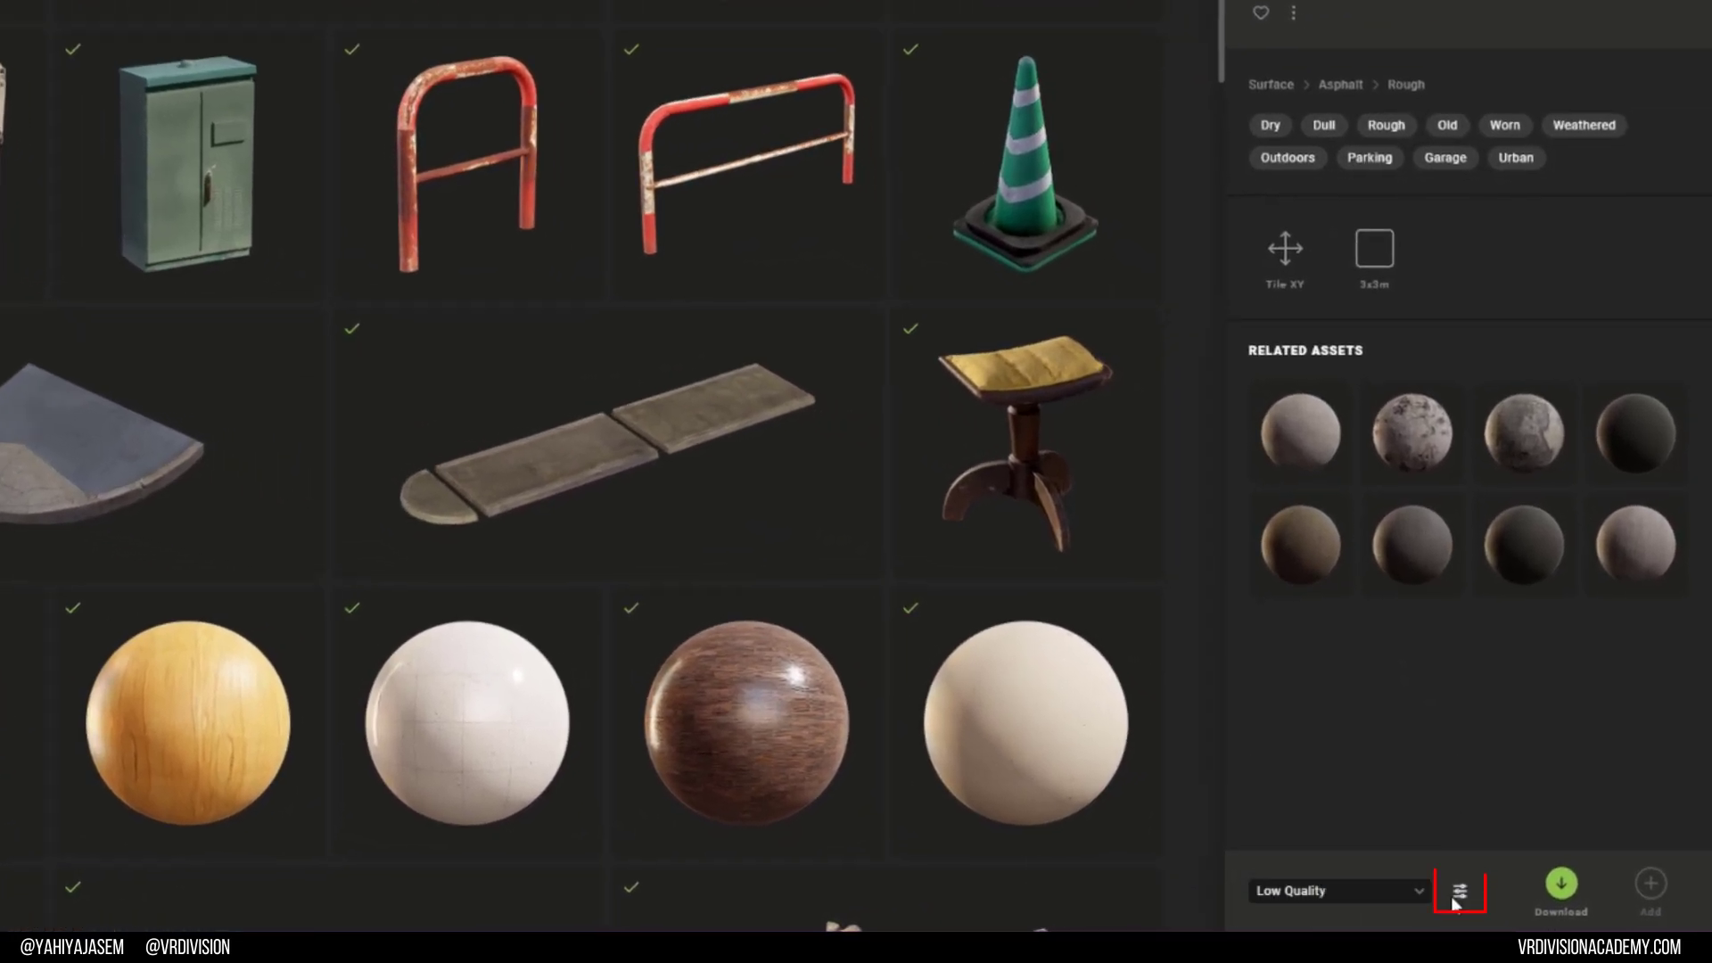
left_click(1461, 894)
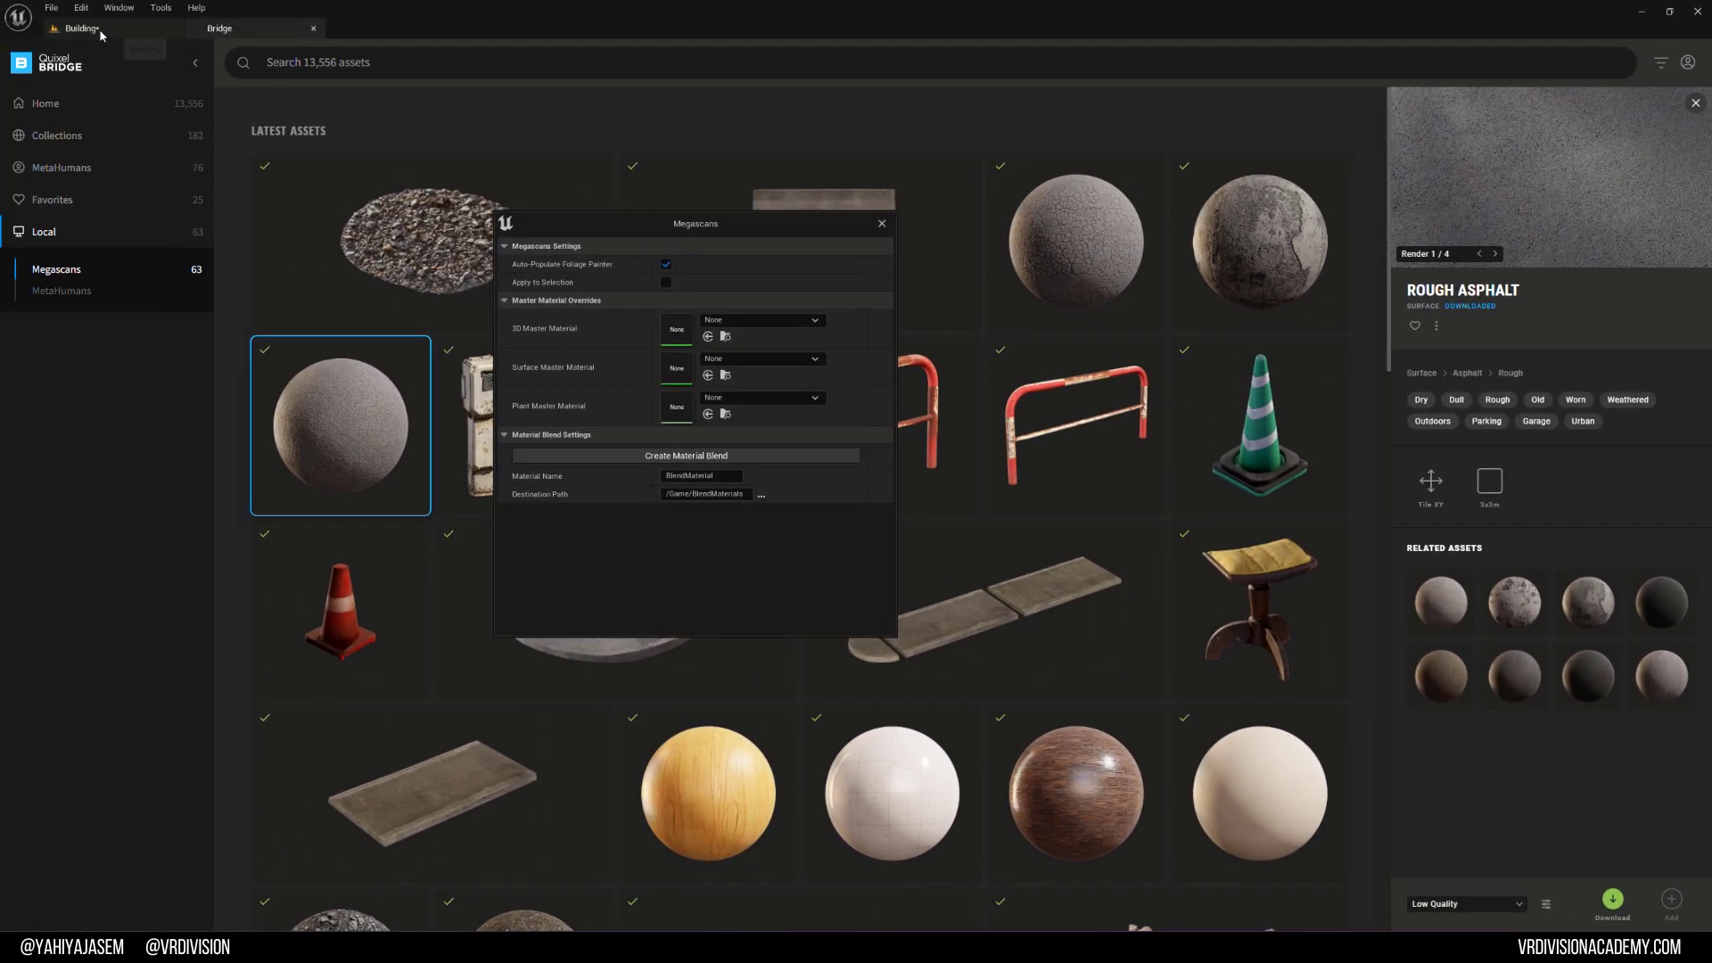
left_click(100, 32)
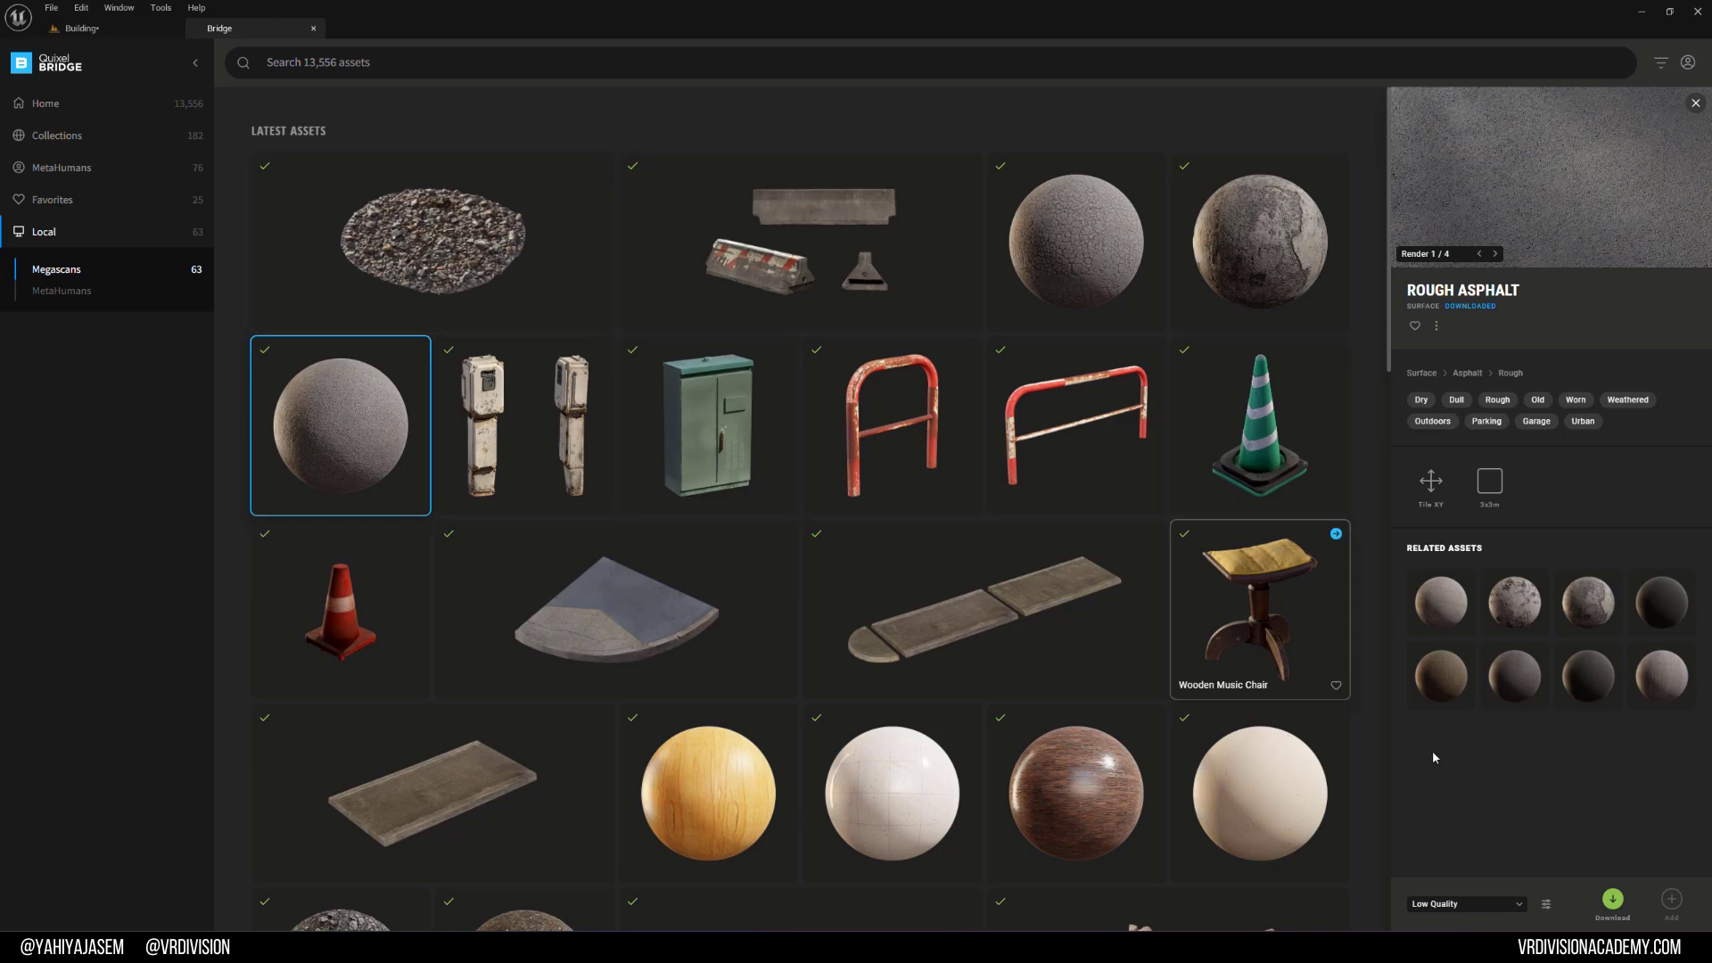
left_click(1547, 903)
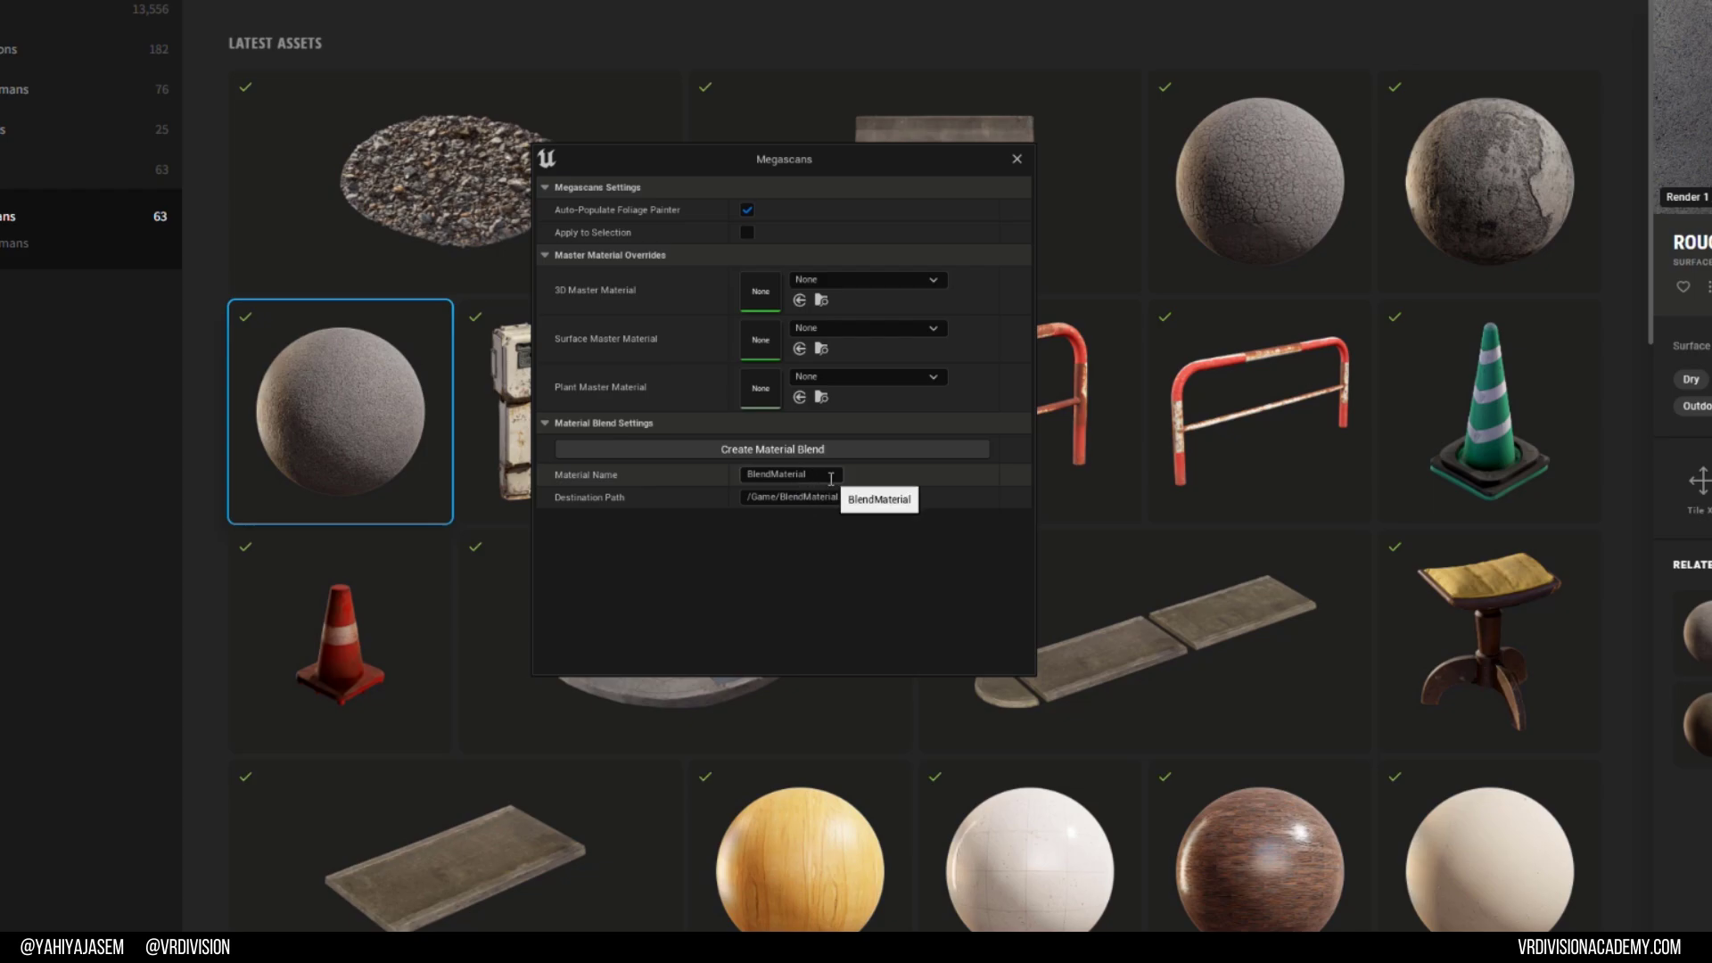
Step: Name the blend material TutMaterial and create the material blend from the selected asphalt surfaces
left_click(796, 478)
type("My")
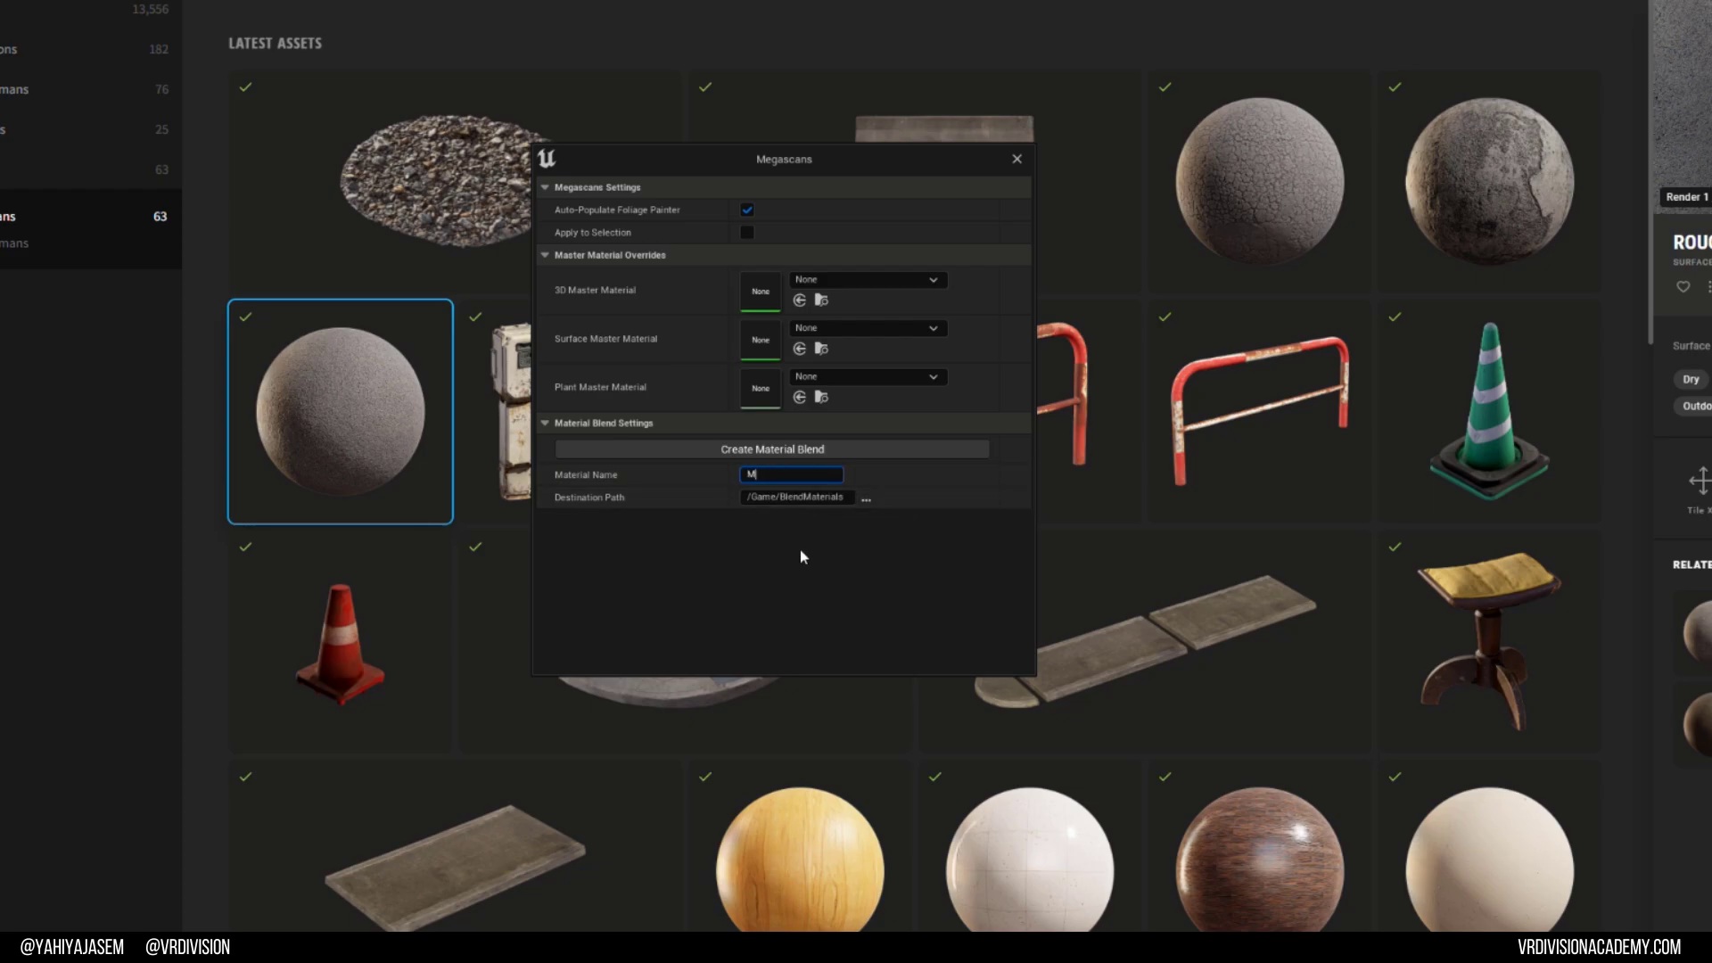
key("BackSpace")
key("BackSpace")
type("TutMaterial")
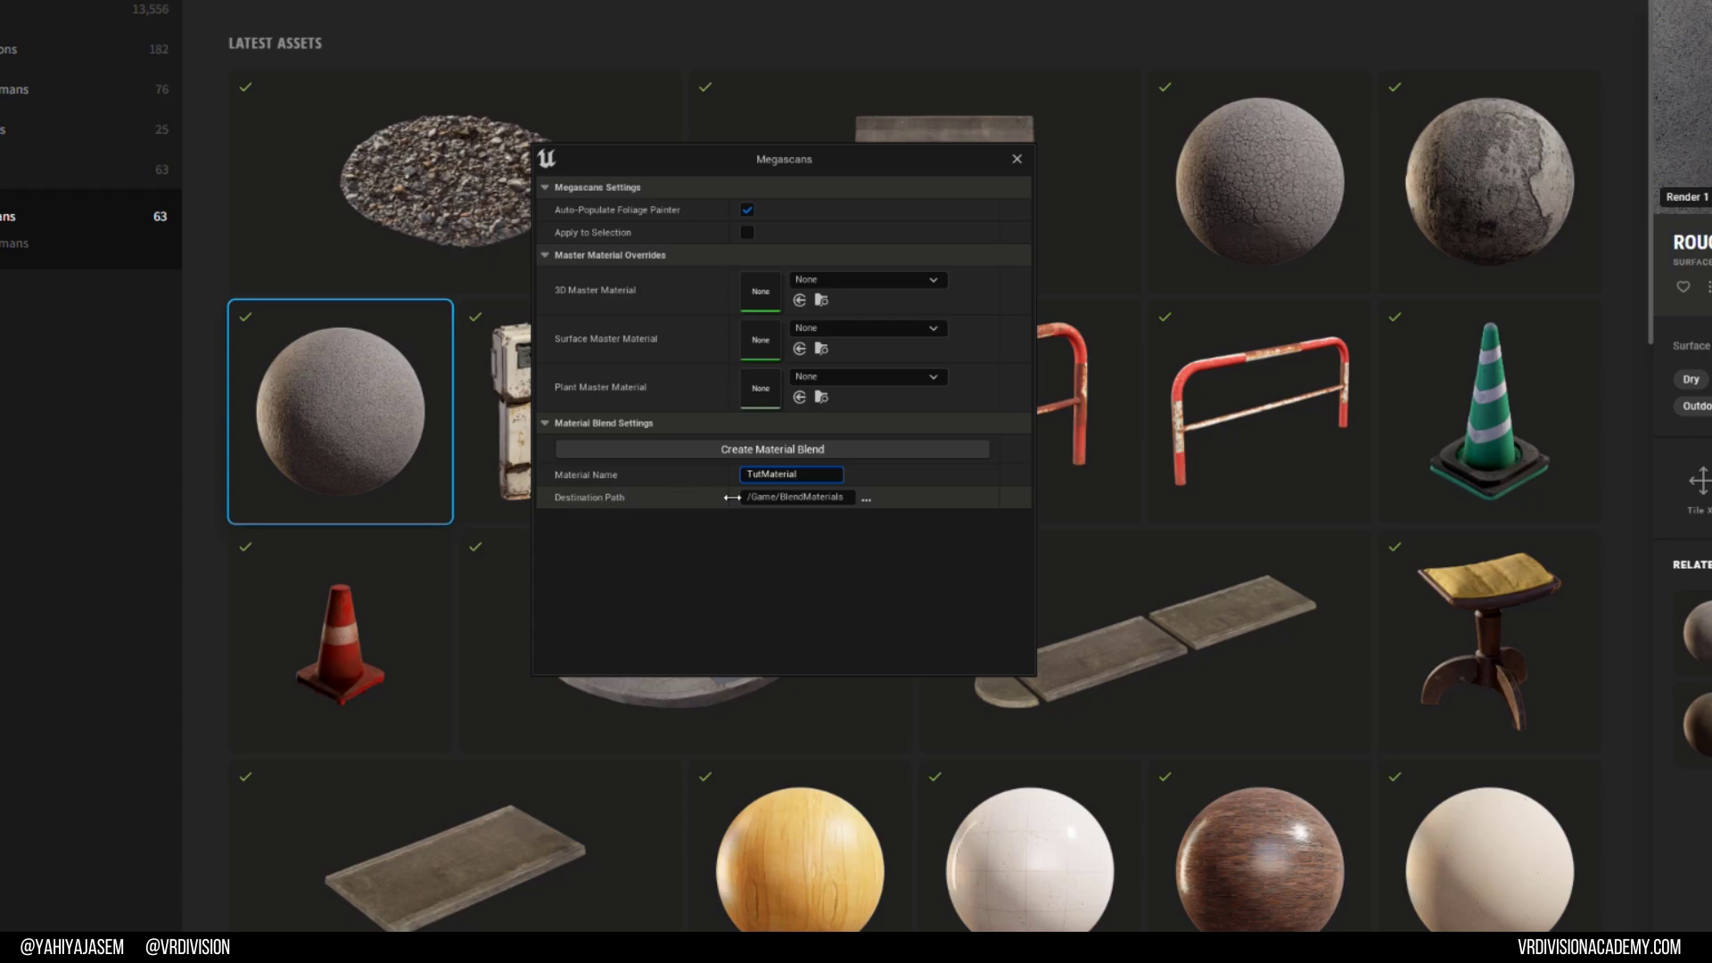
left_click(772, 449)
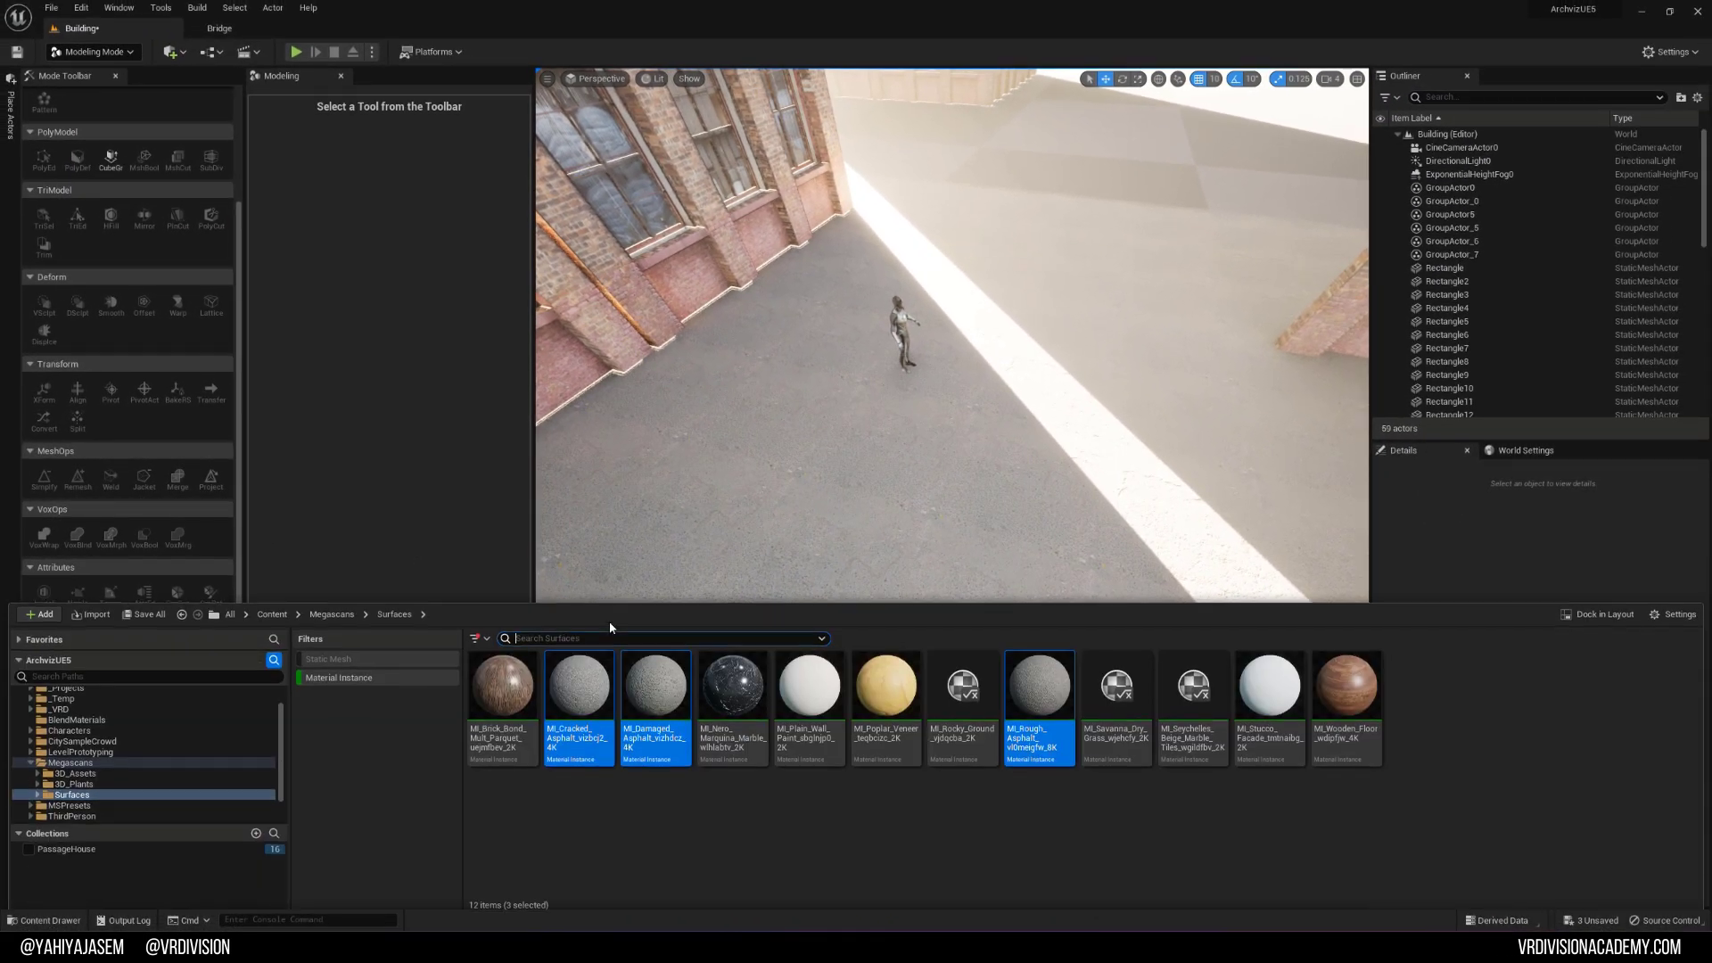
Step: Open TutMaterial from the BlendMaterials folder and review the texture maps in its base, middle and top layers
scroll(89, 758, "up", 2)
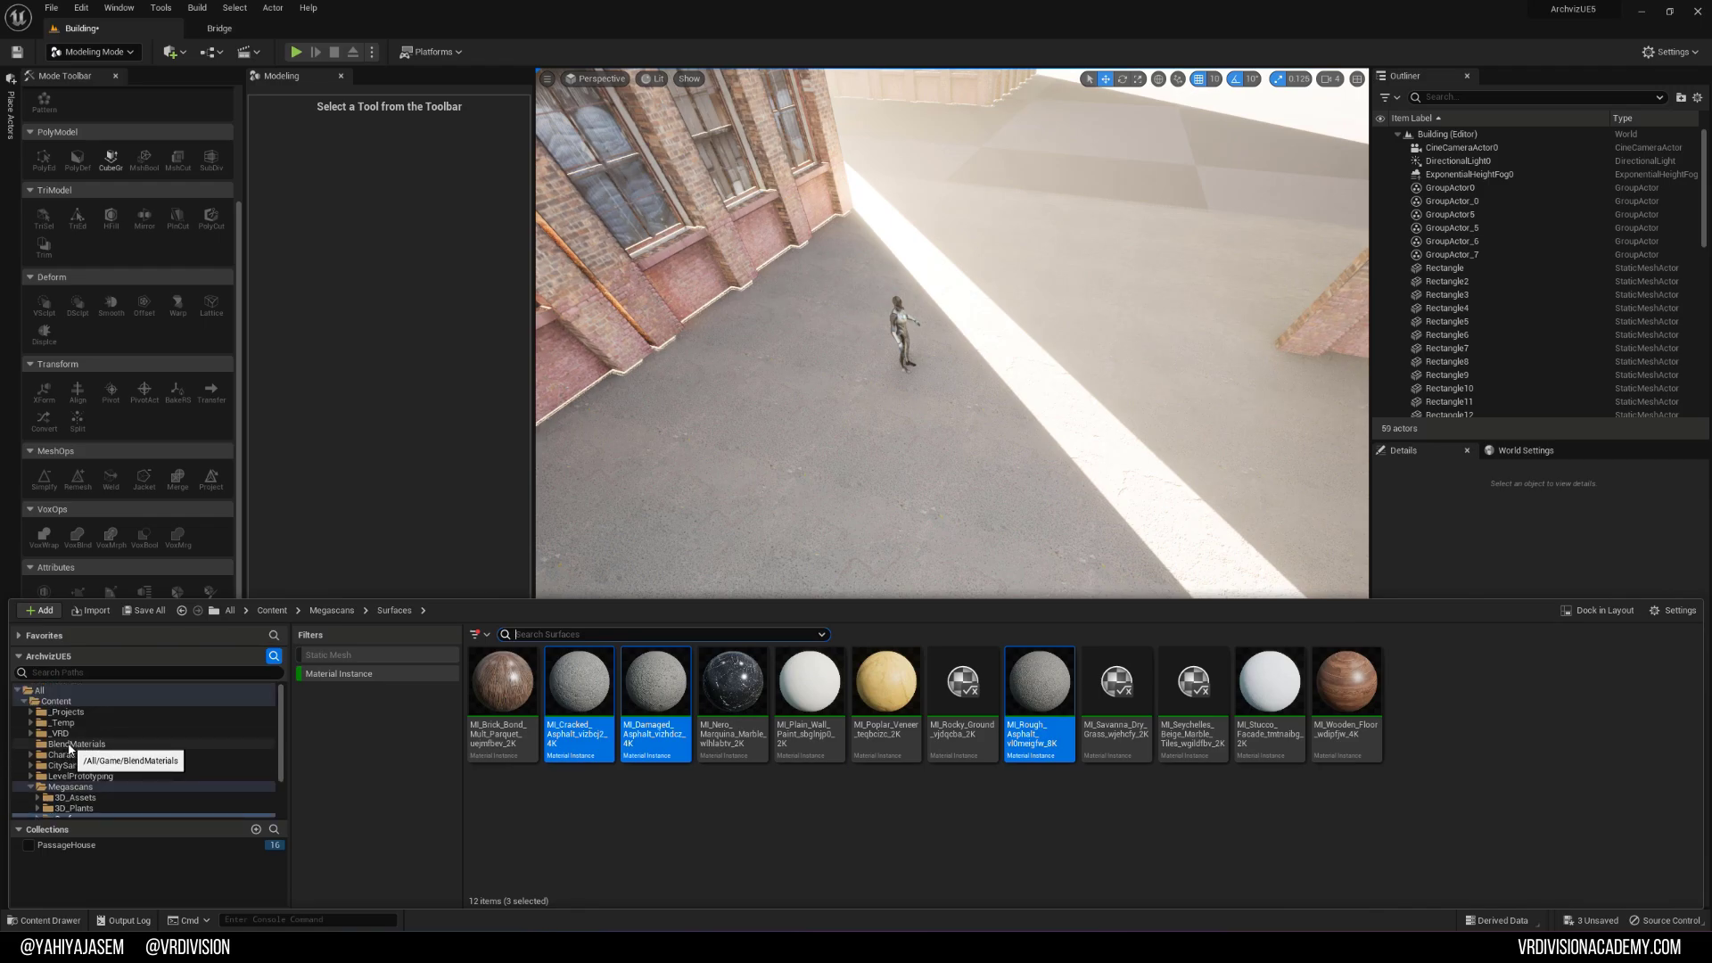
left_click(72, 744)
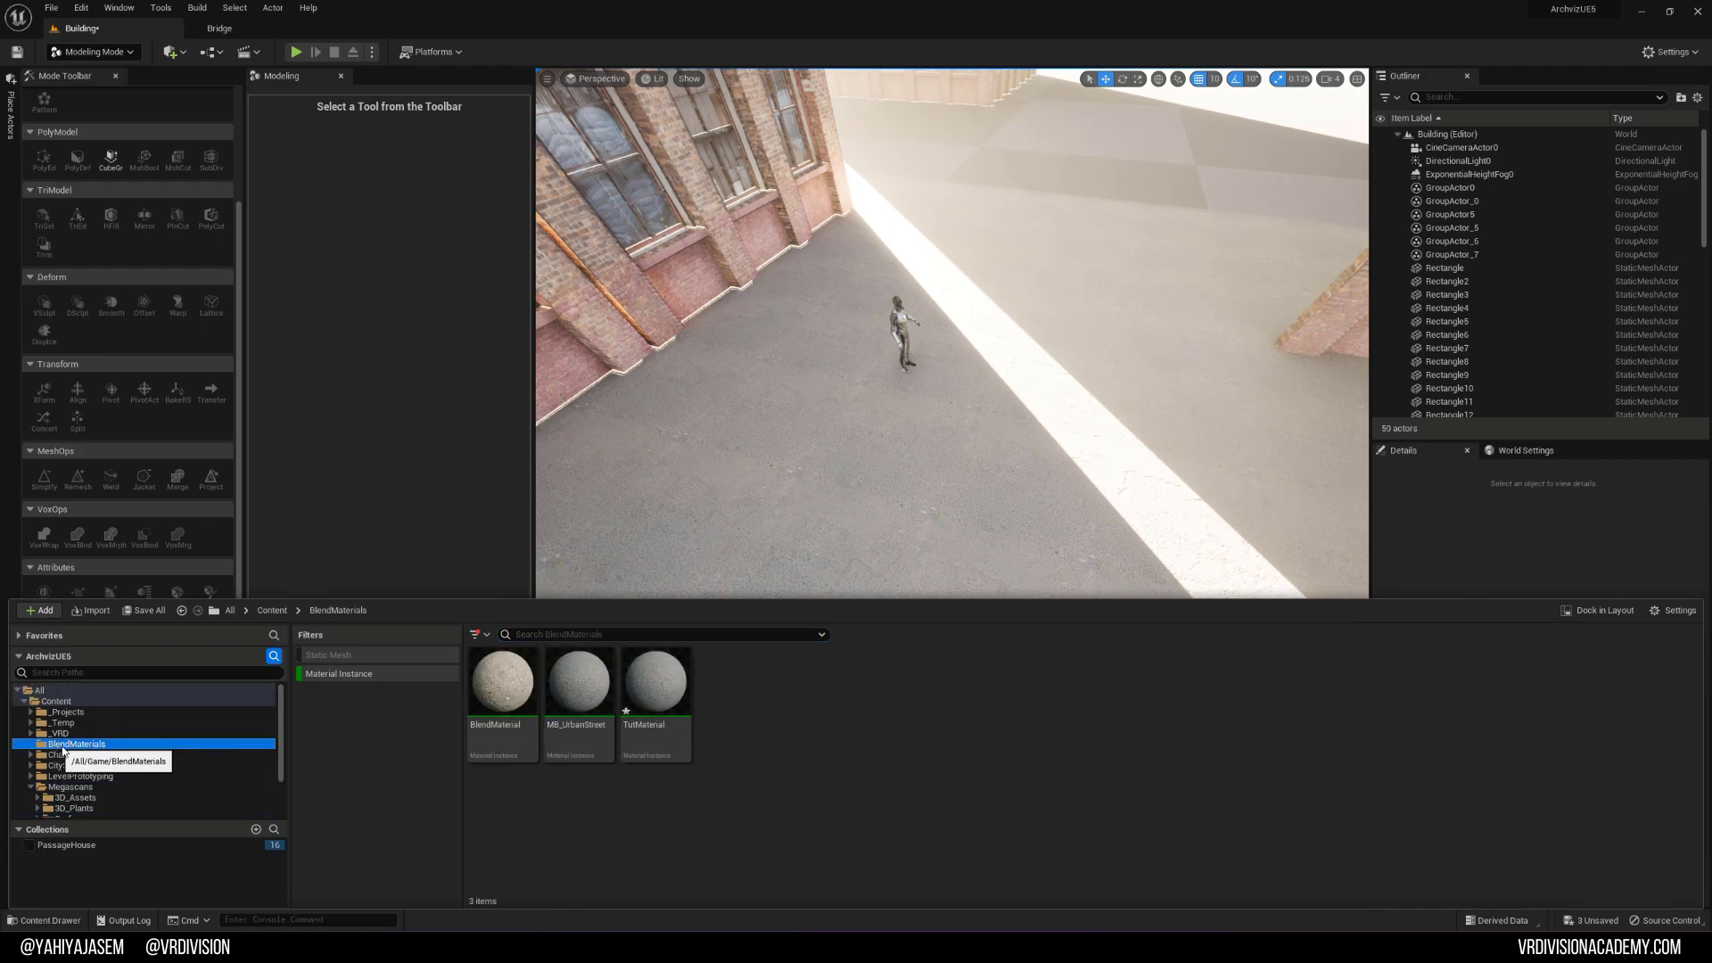
double_click(665, 704)
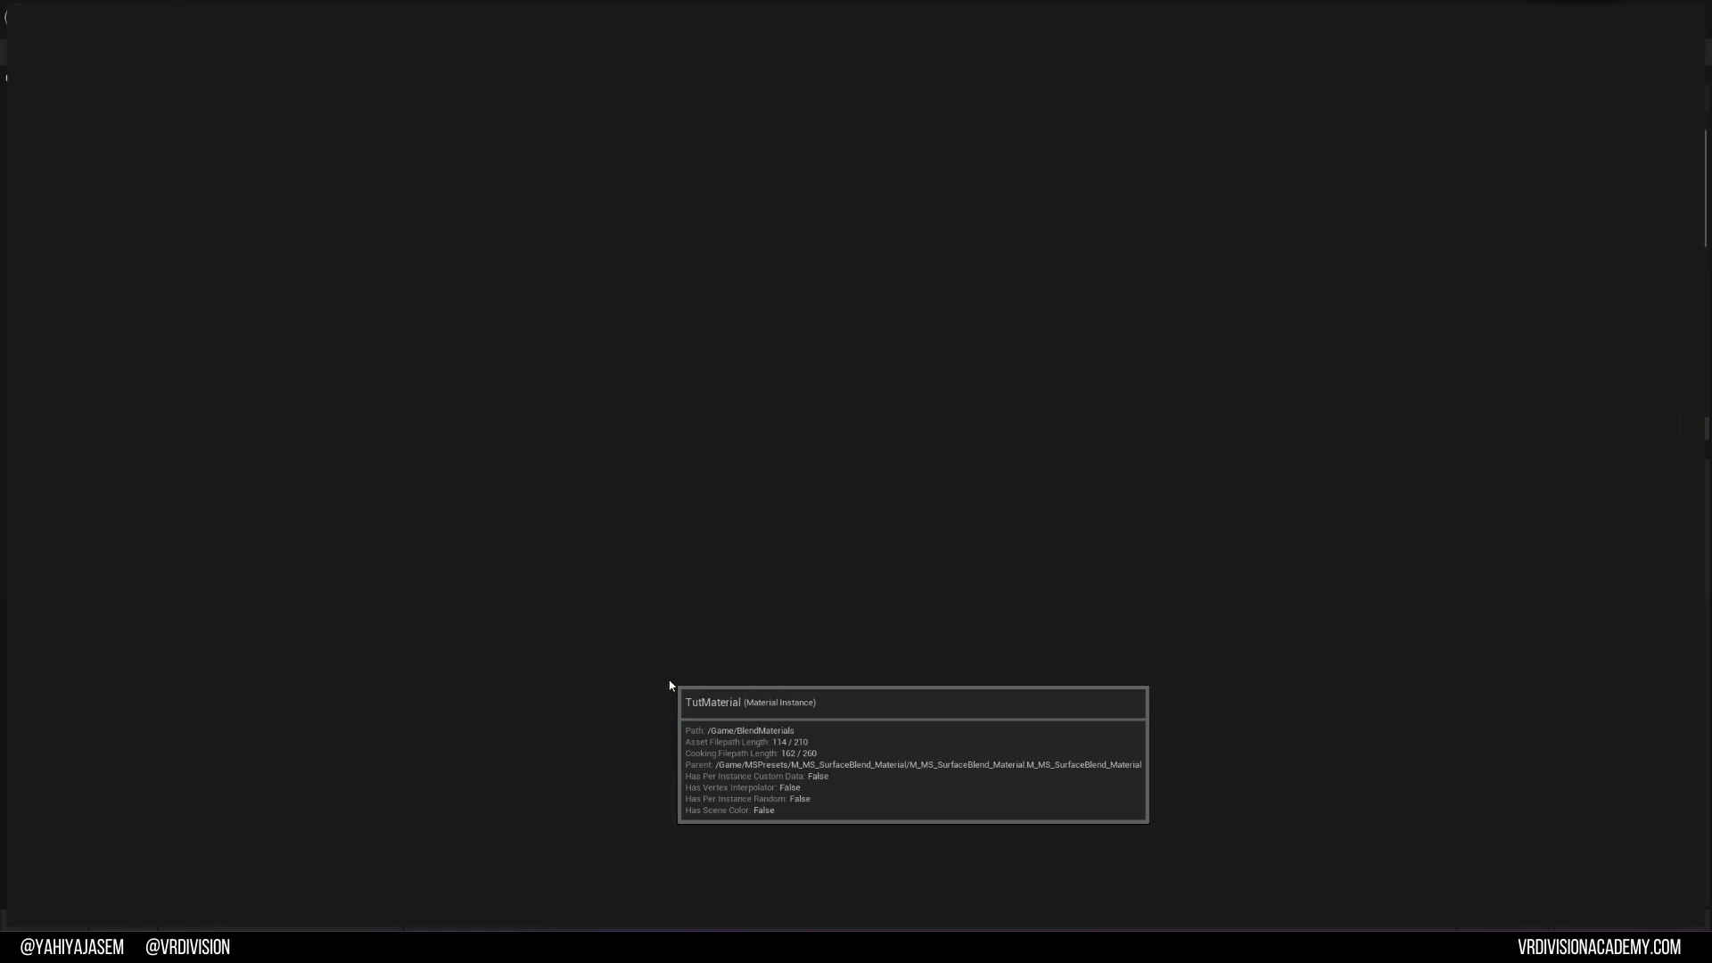
left_click_drag(493, 341, 196, 311)
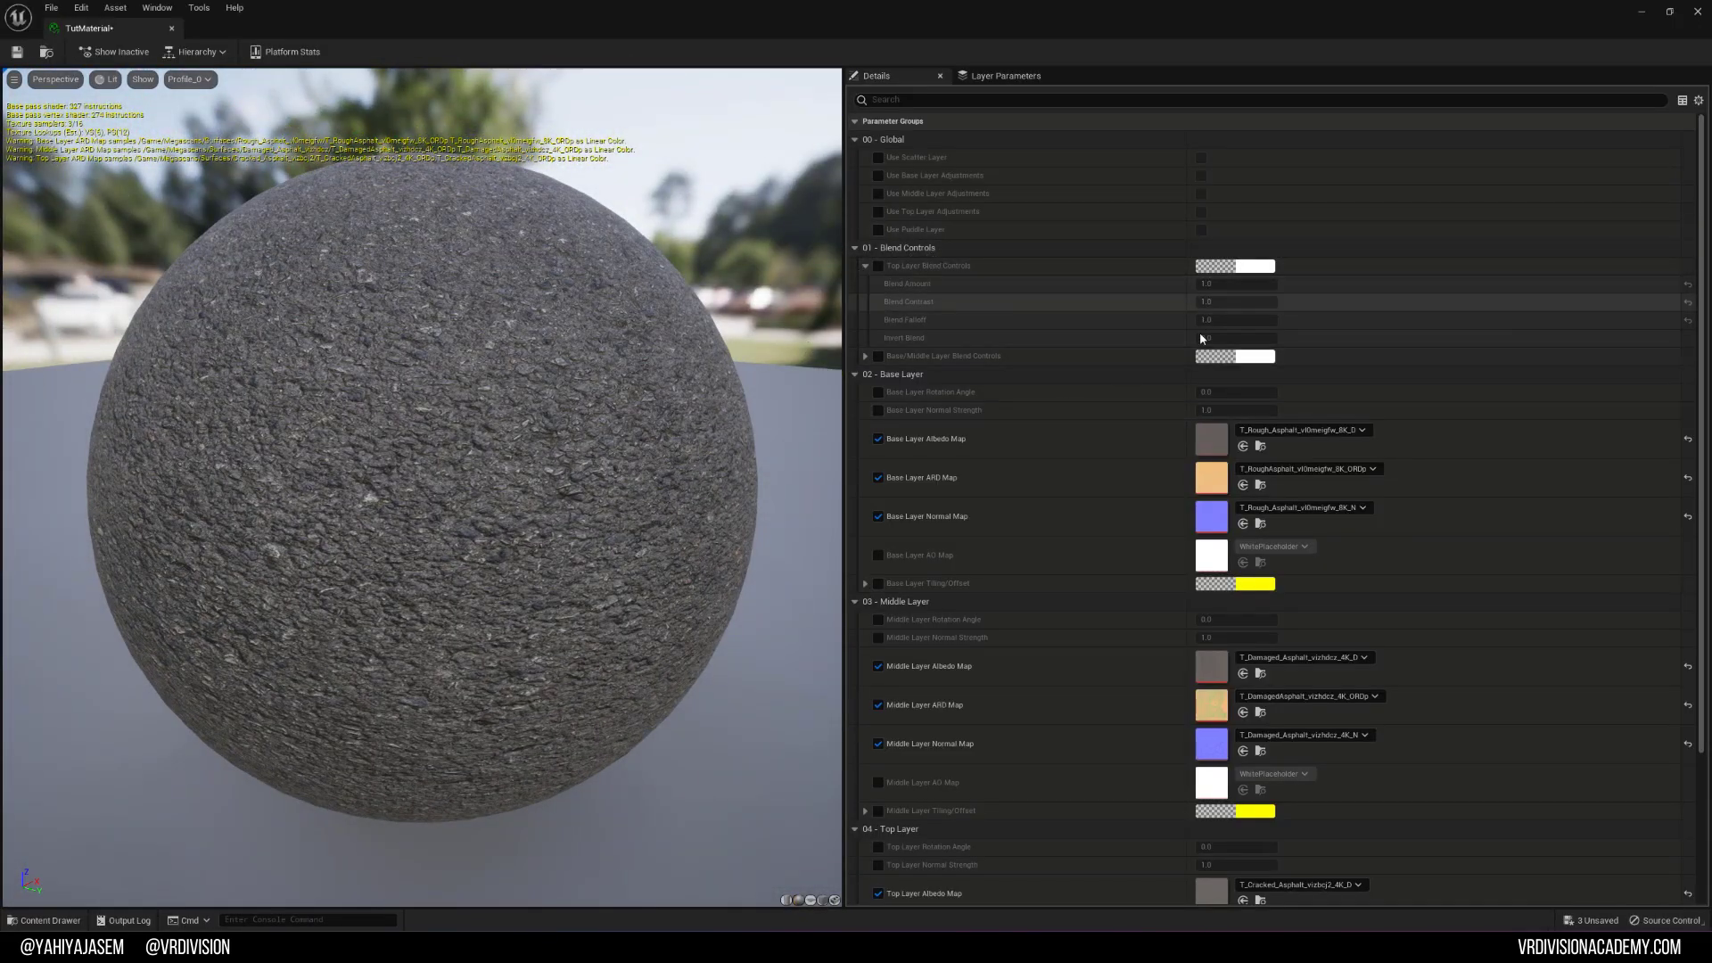
scroll(1201, 339, "down", 5)
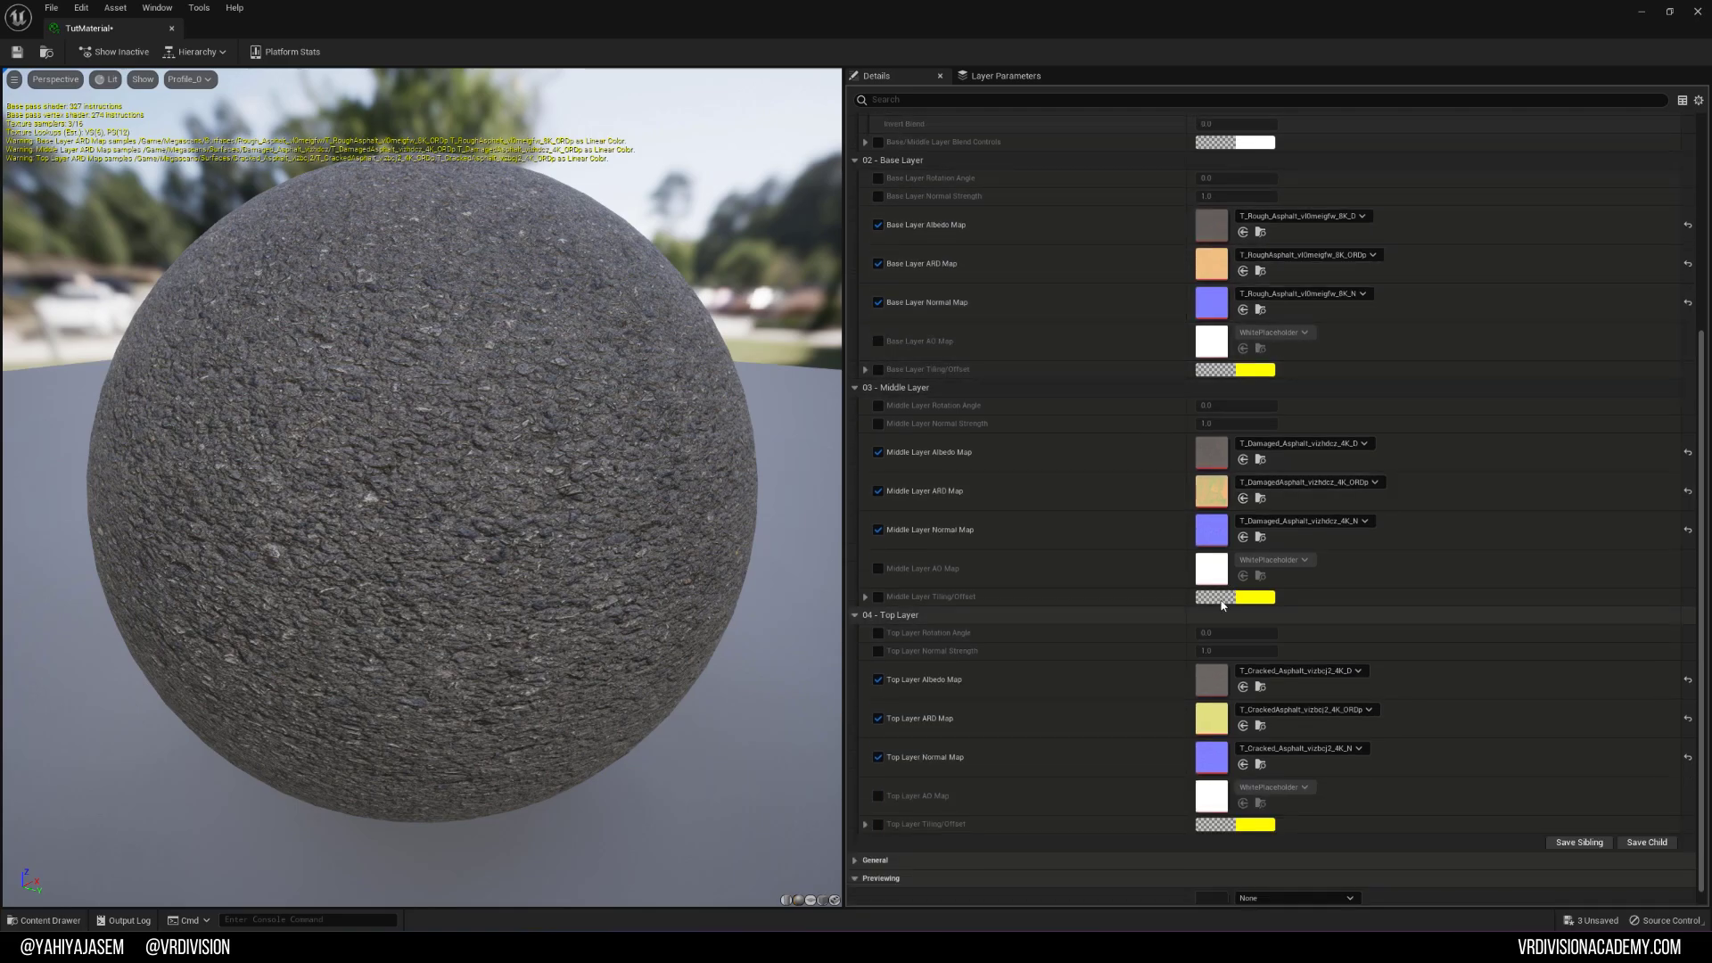
scroll(1159, 625, "up", 5)
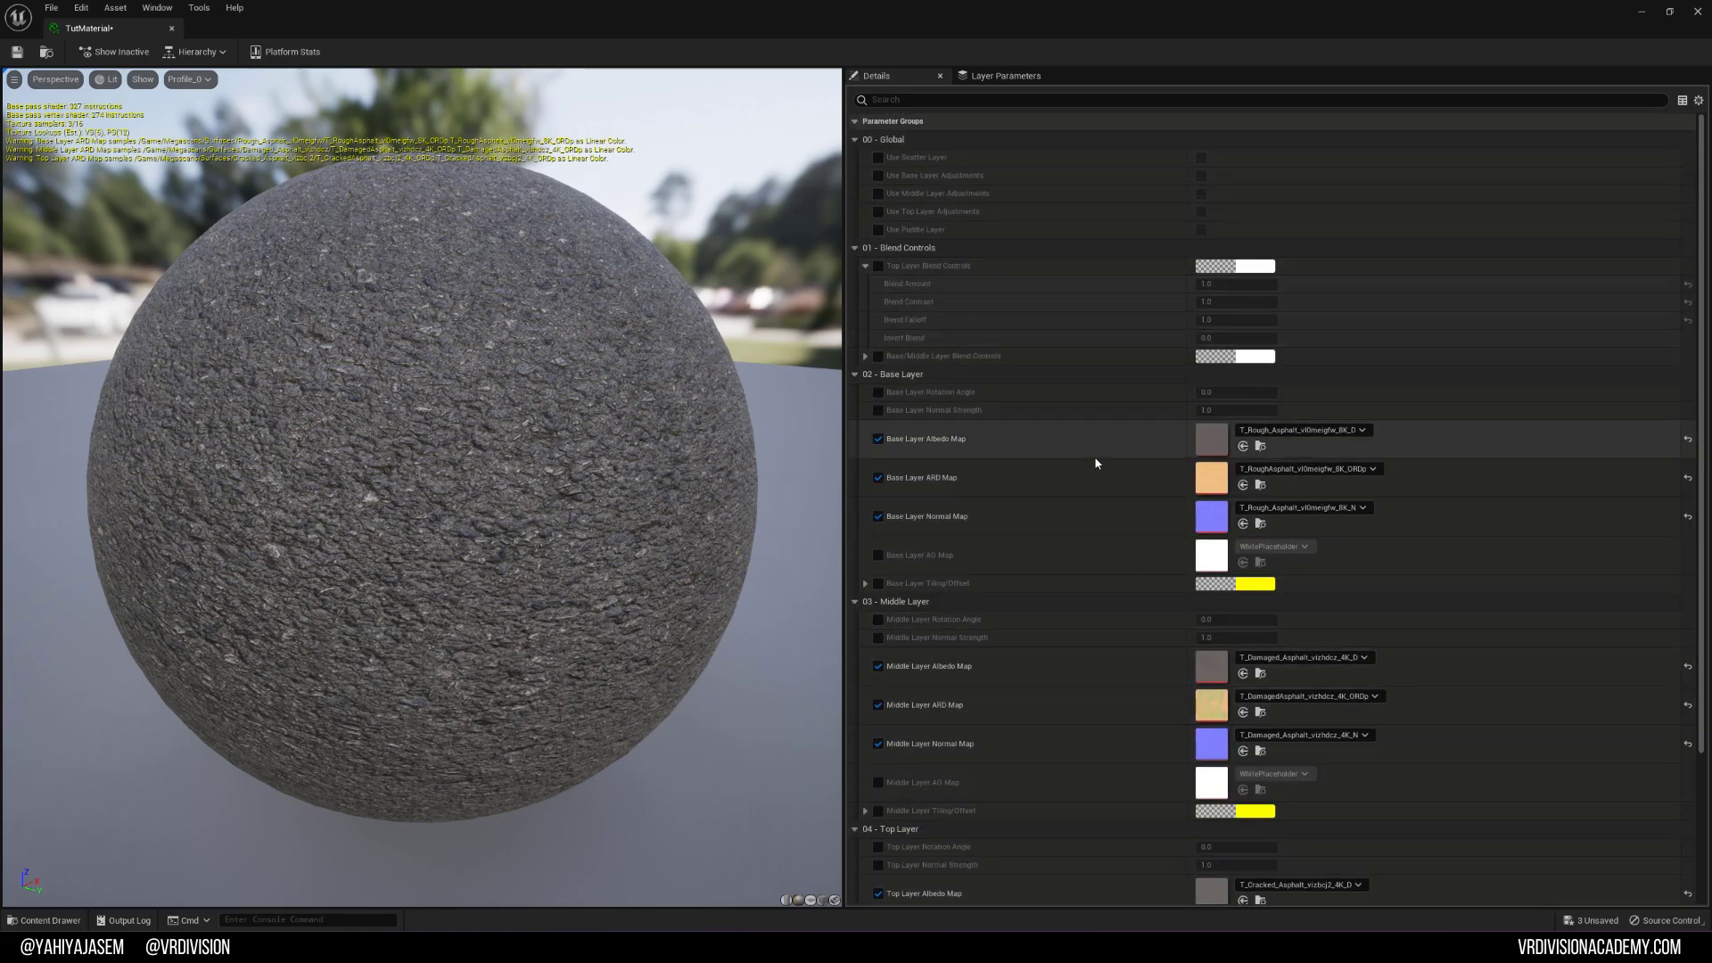
Step: Save the TutMaterial instance and close its material editor
left_click_drag(428, 276, 316, 275)
left_click(17, 51)
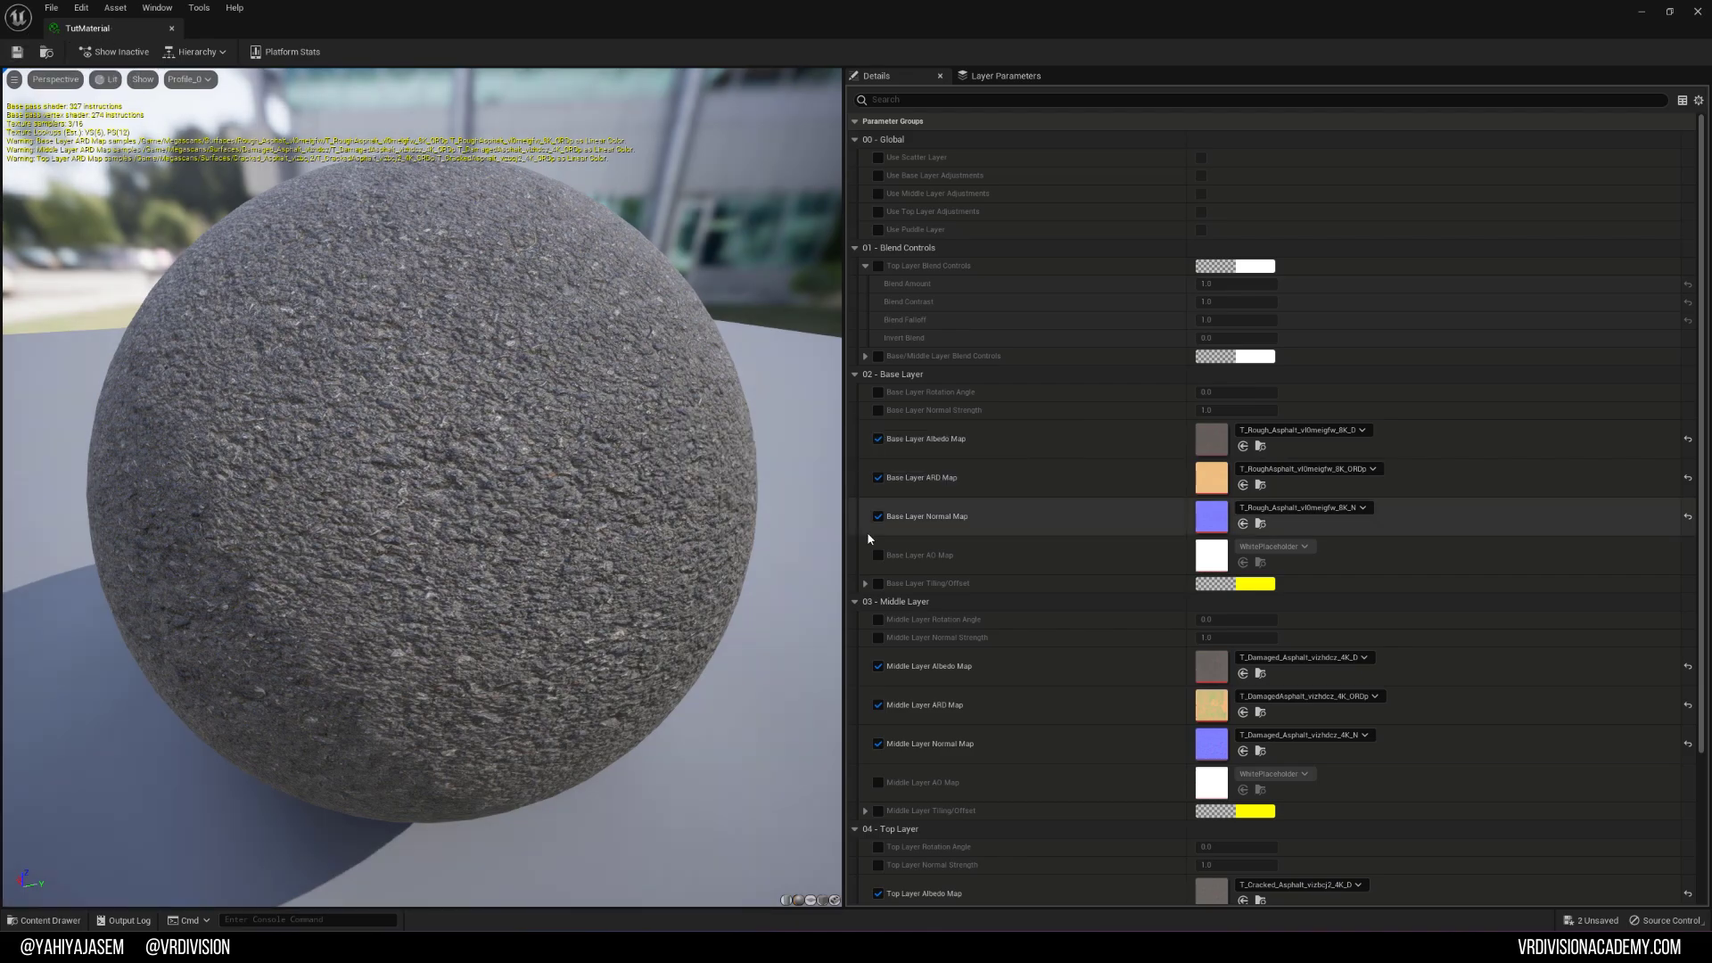
scroll(871, 535, "down", 3)
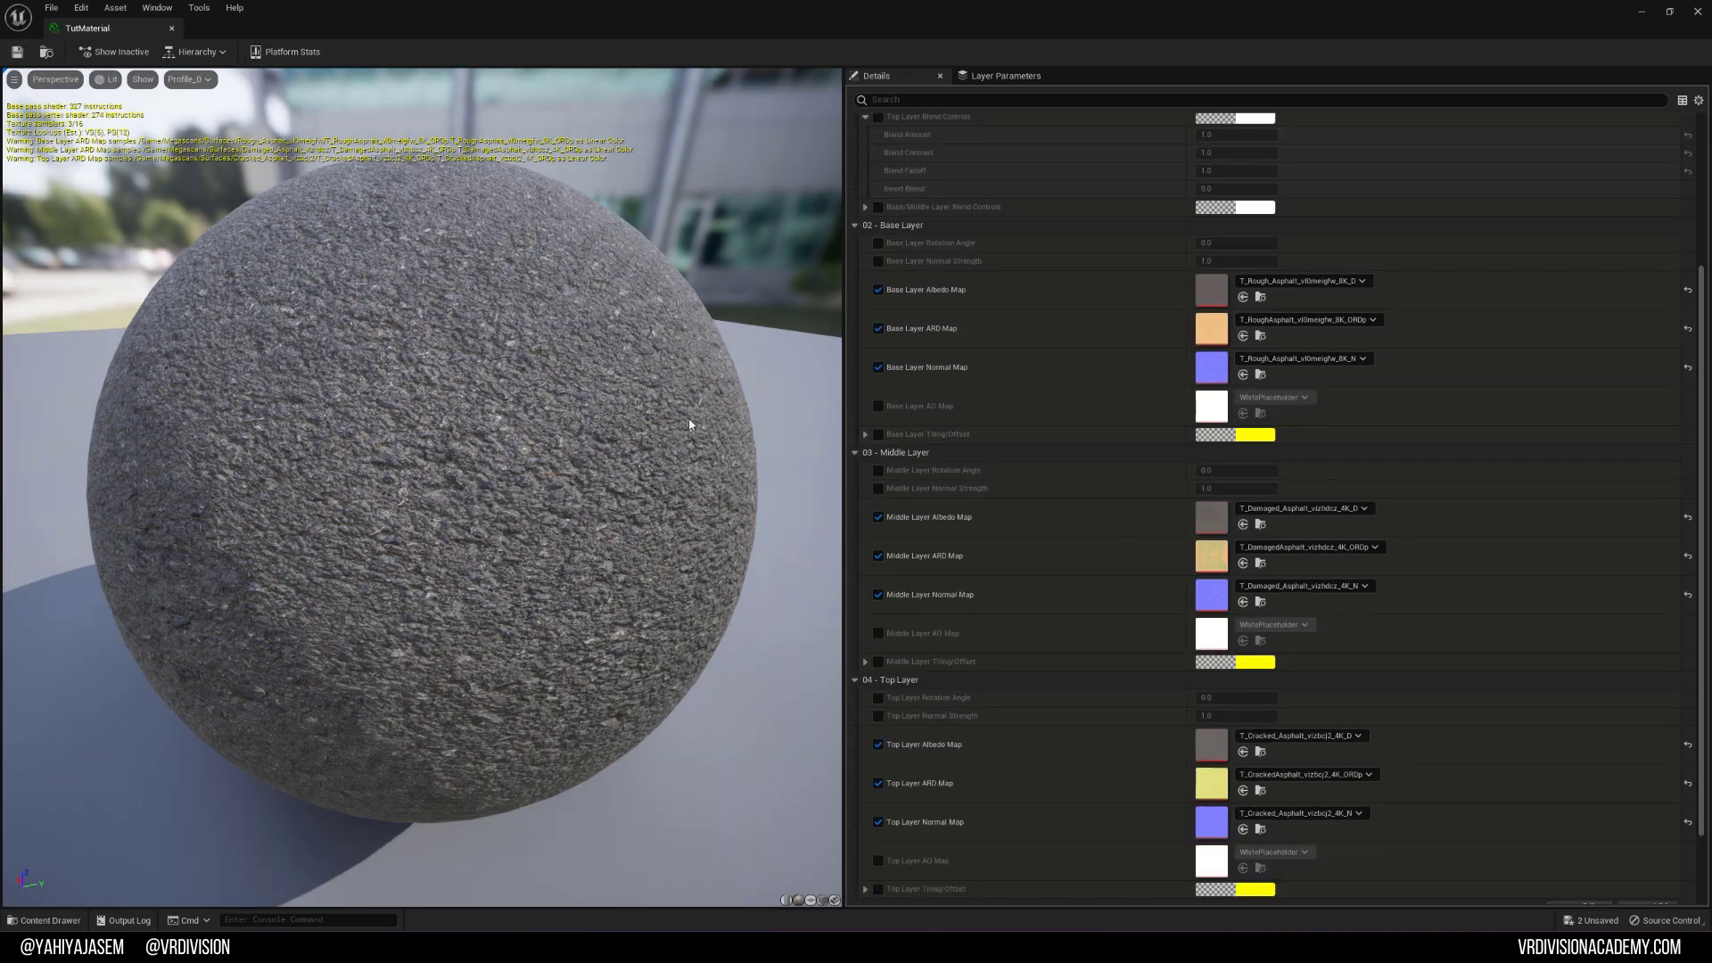
middle_click(113, 31)
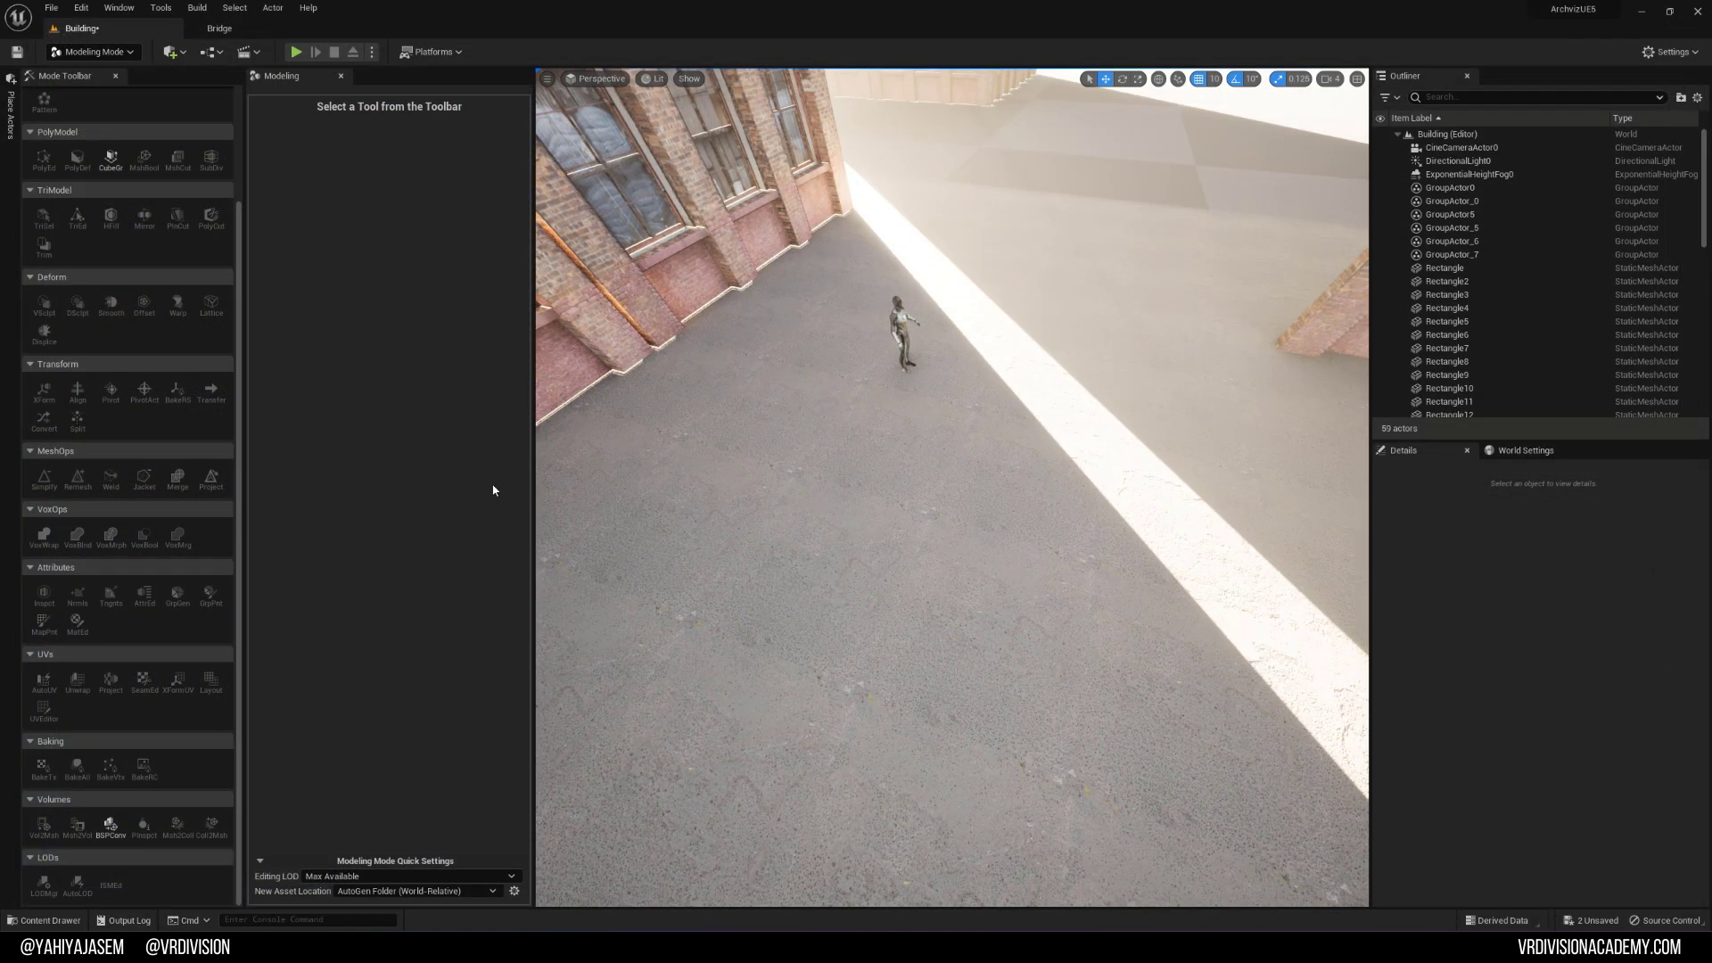
Step: Return to Selection mode and select the asphalt ground plane Rectangle
mouse_move(769, 449)
right_mouse_down()
mouse_move(705, 448)
mouse_move(785, 410)
mouse_move(751, 474)
right_mouse_up()
key("shift+1")
left_click(752, 473)
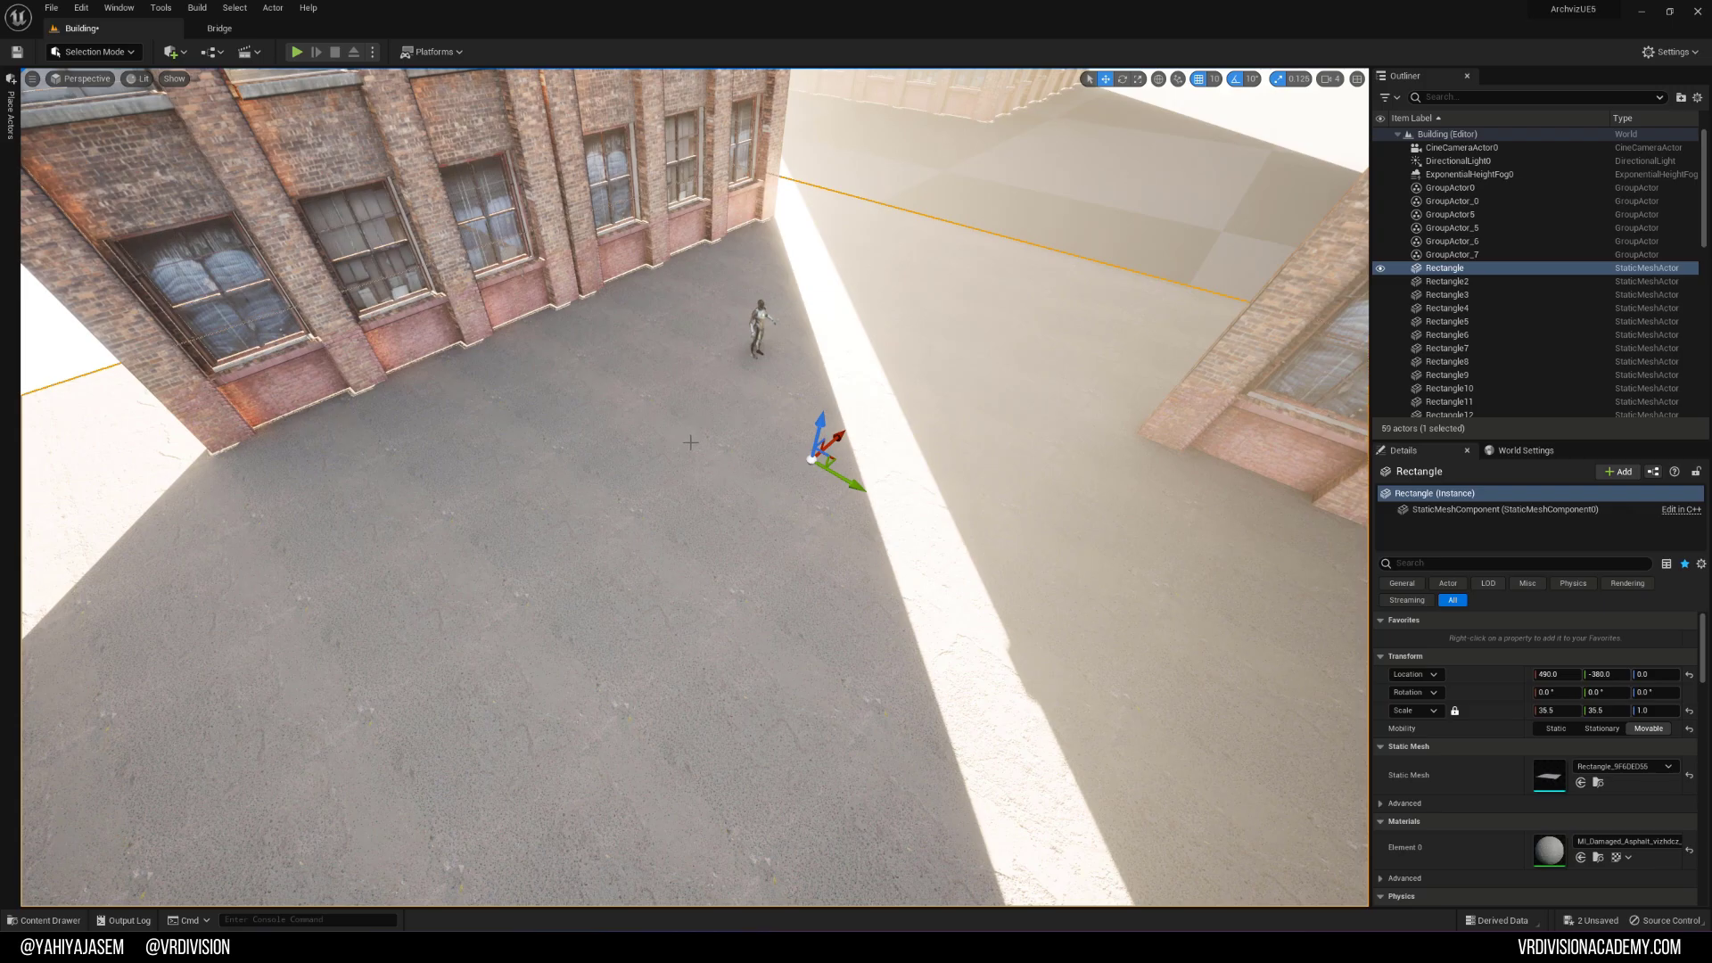
Step: Try the vertex color Paint brush over the ground plane in Mesh Paint mode and return to Selection mode
right_click_drag(558, 525, 657, 496)
key("shift+4")
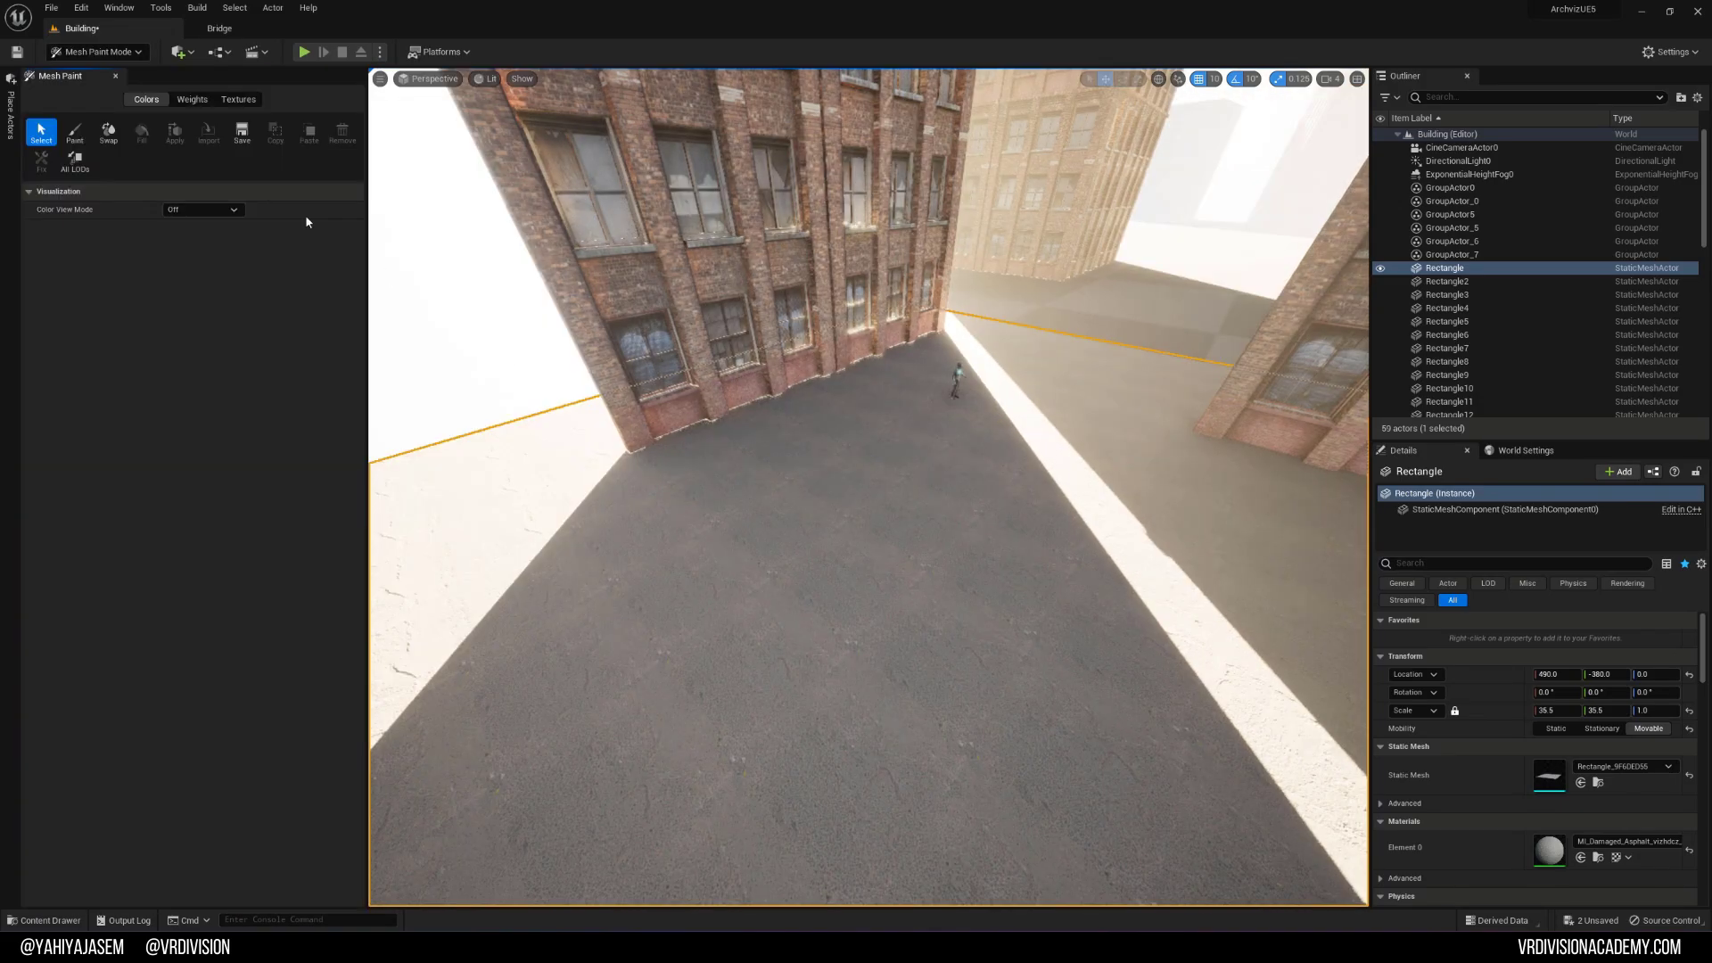
left_click(100, 53)
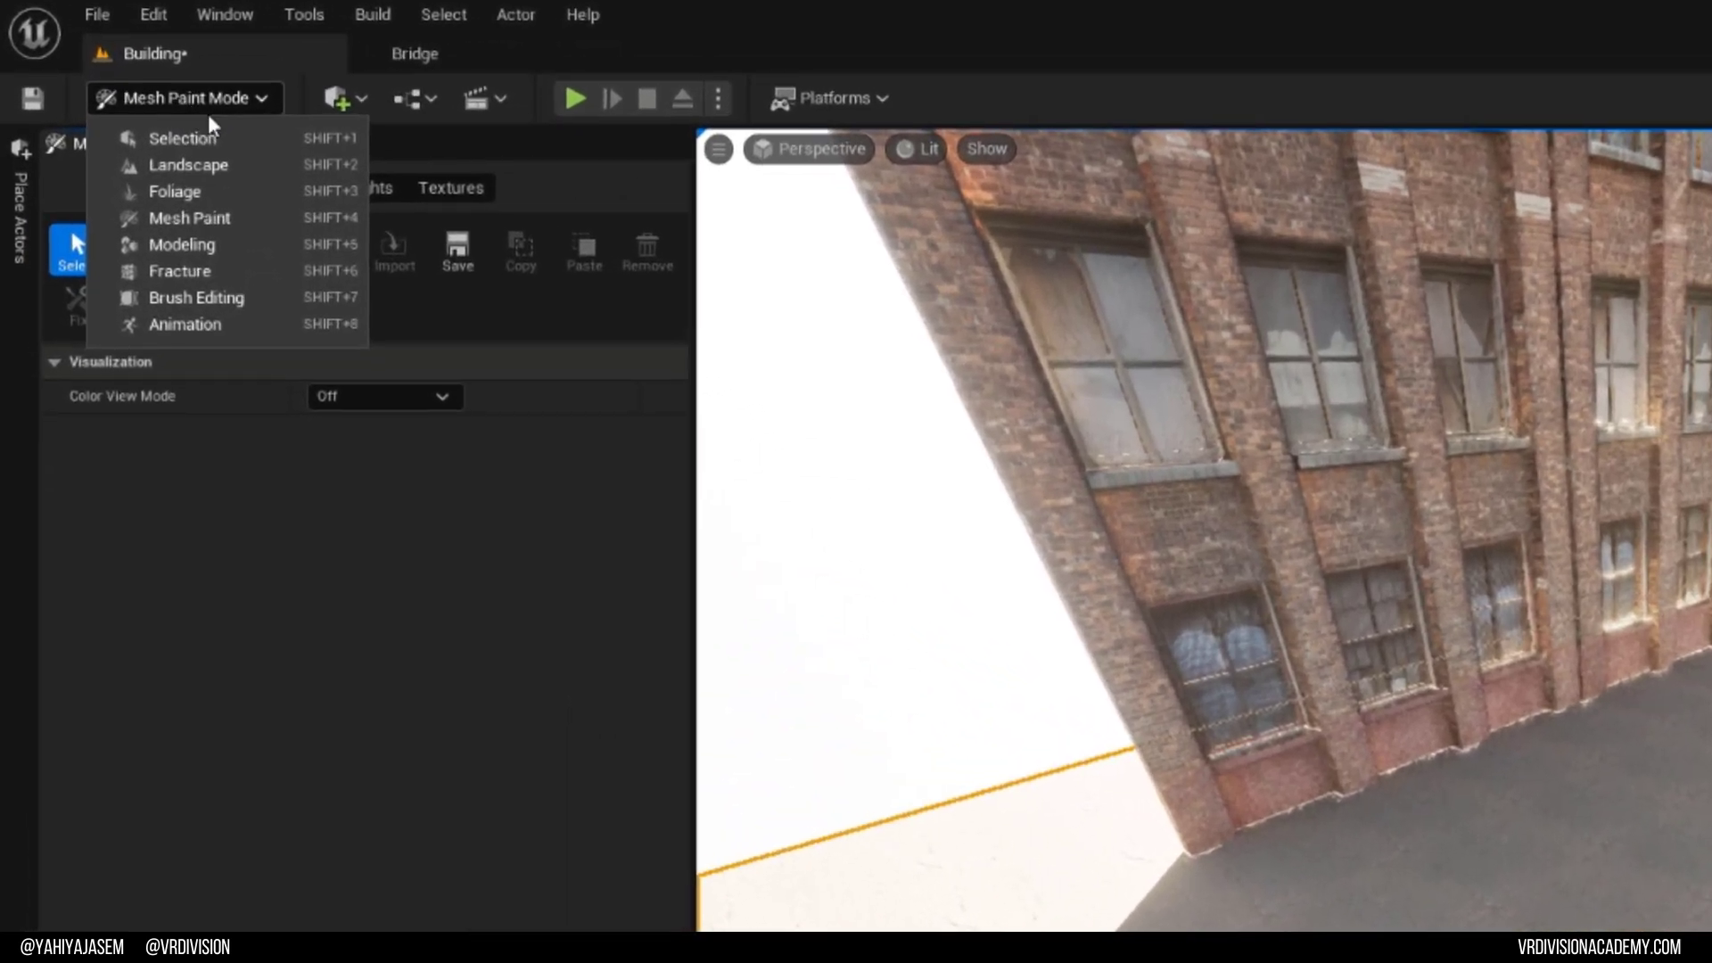
left_click(375, 527)
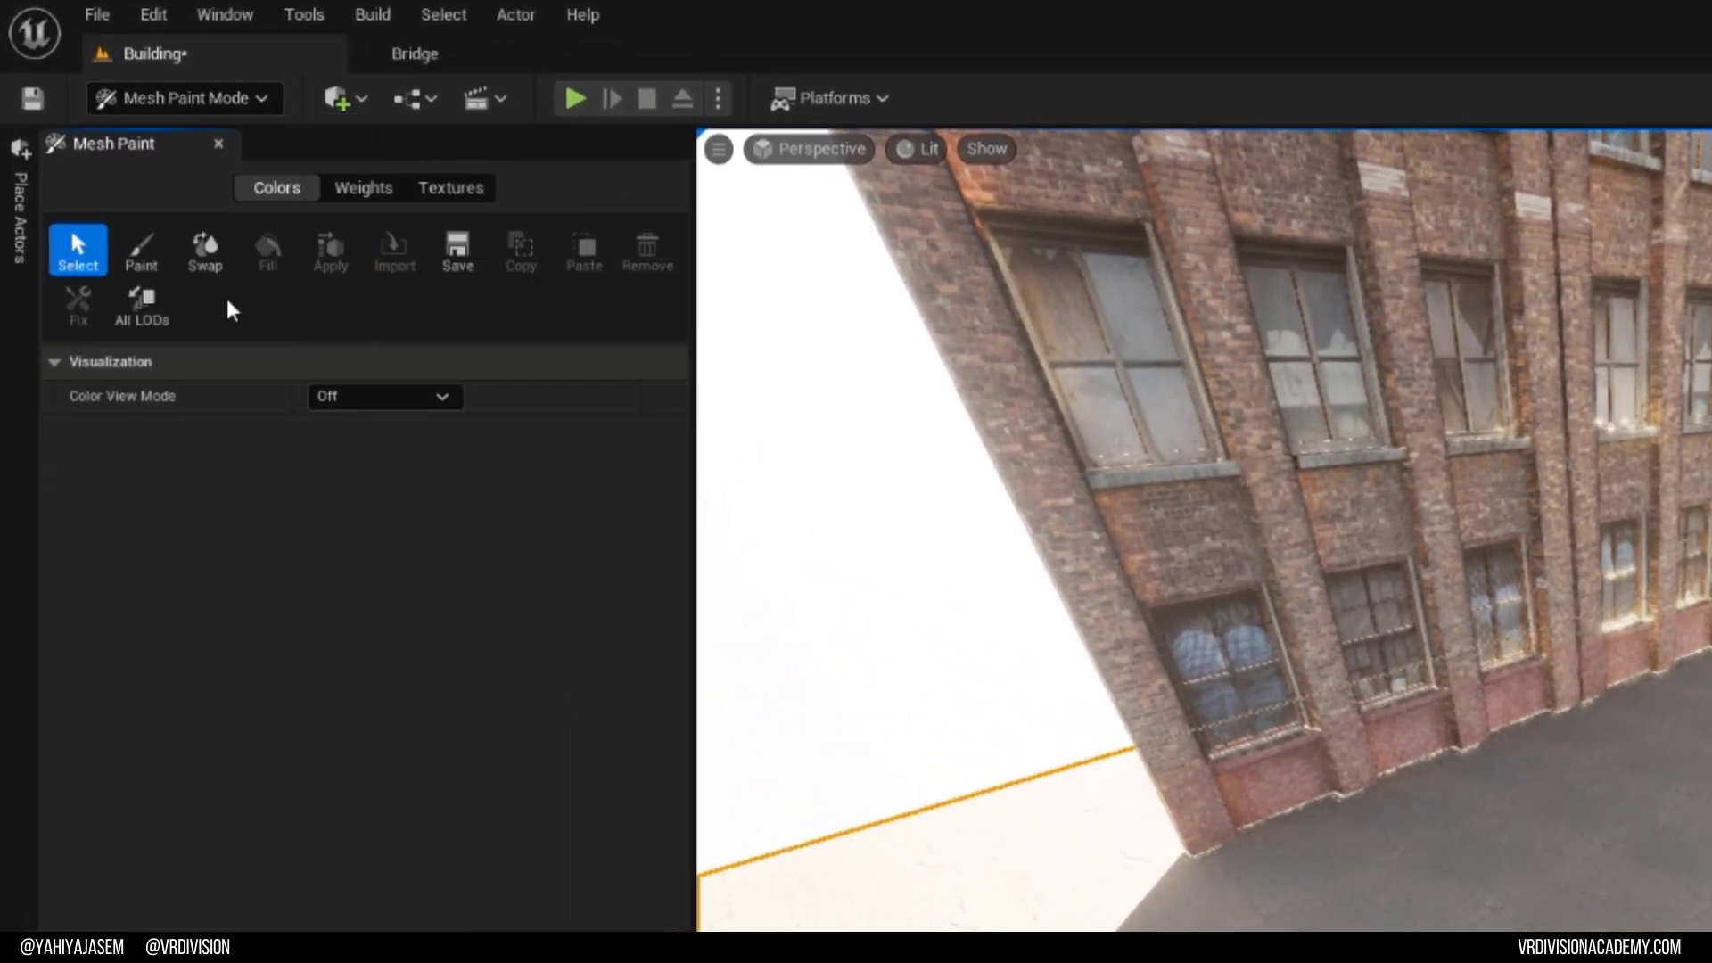
left_click(164, 269)
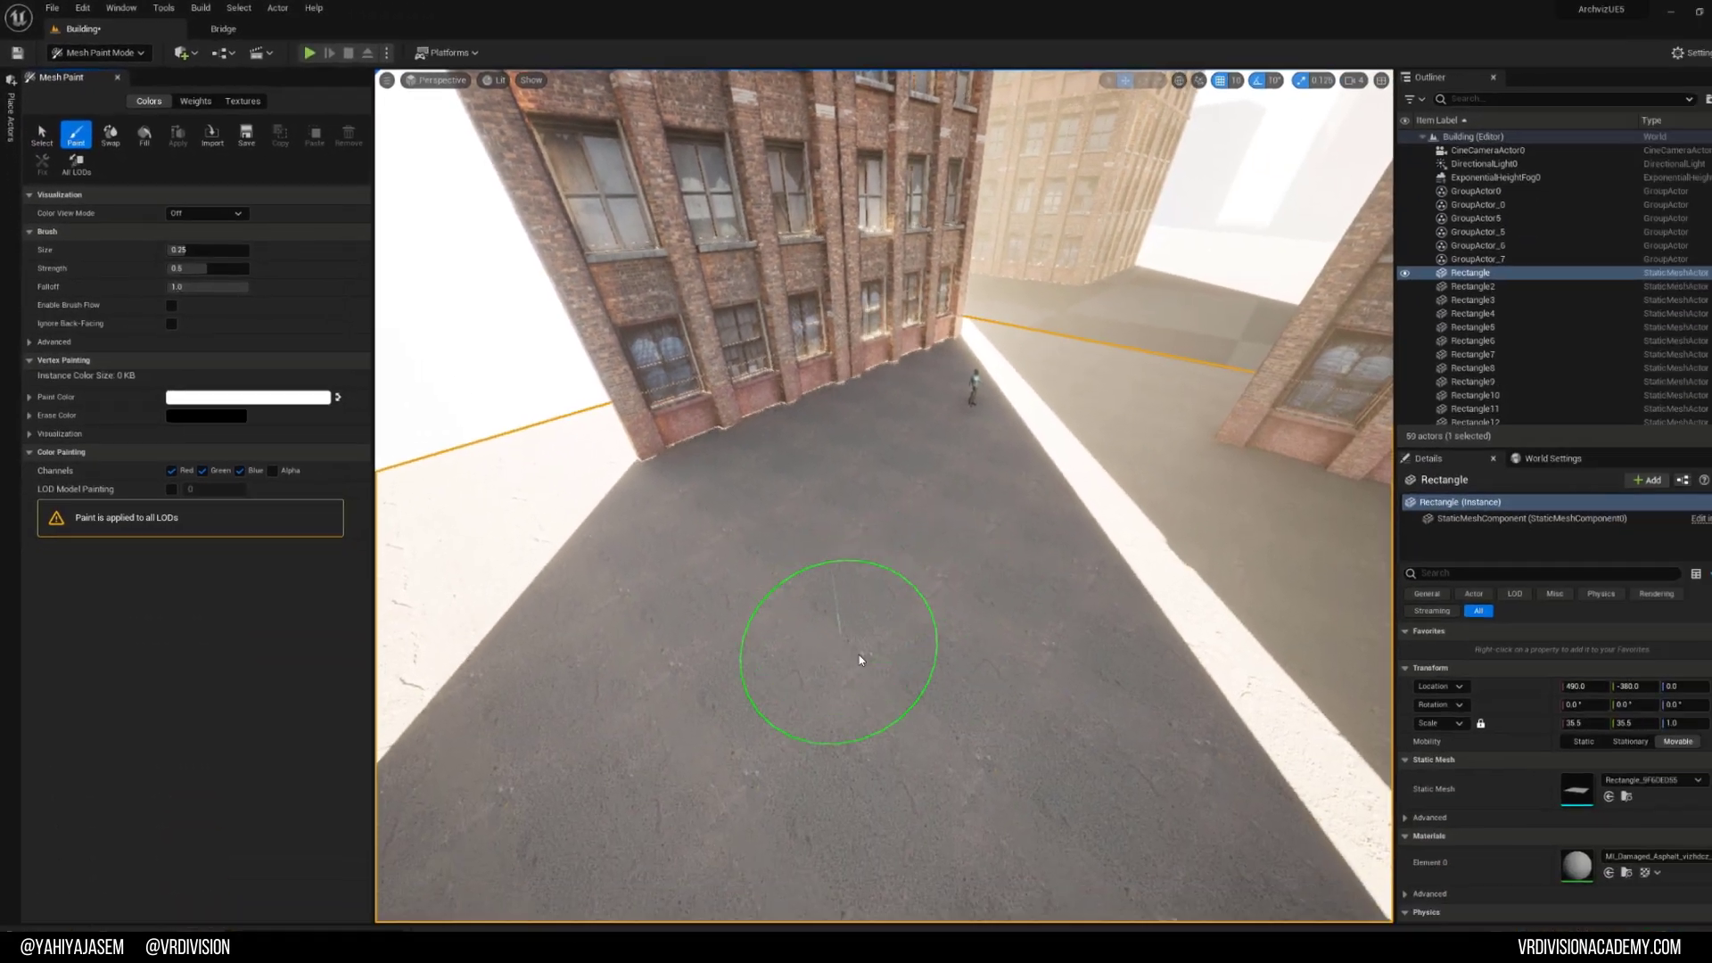
mouse_move(877, 560)
right_mouse_down()
mouse_move(719, 719)
mouse_move(987, 535)
mouse_move(641, 625)
mouse_move(815, 562)
mouse_move(796, 613)
right_mouse_up()
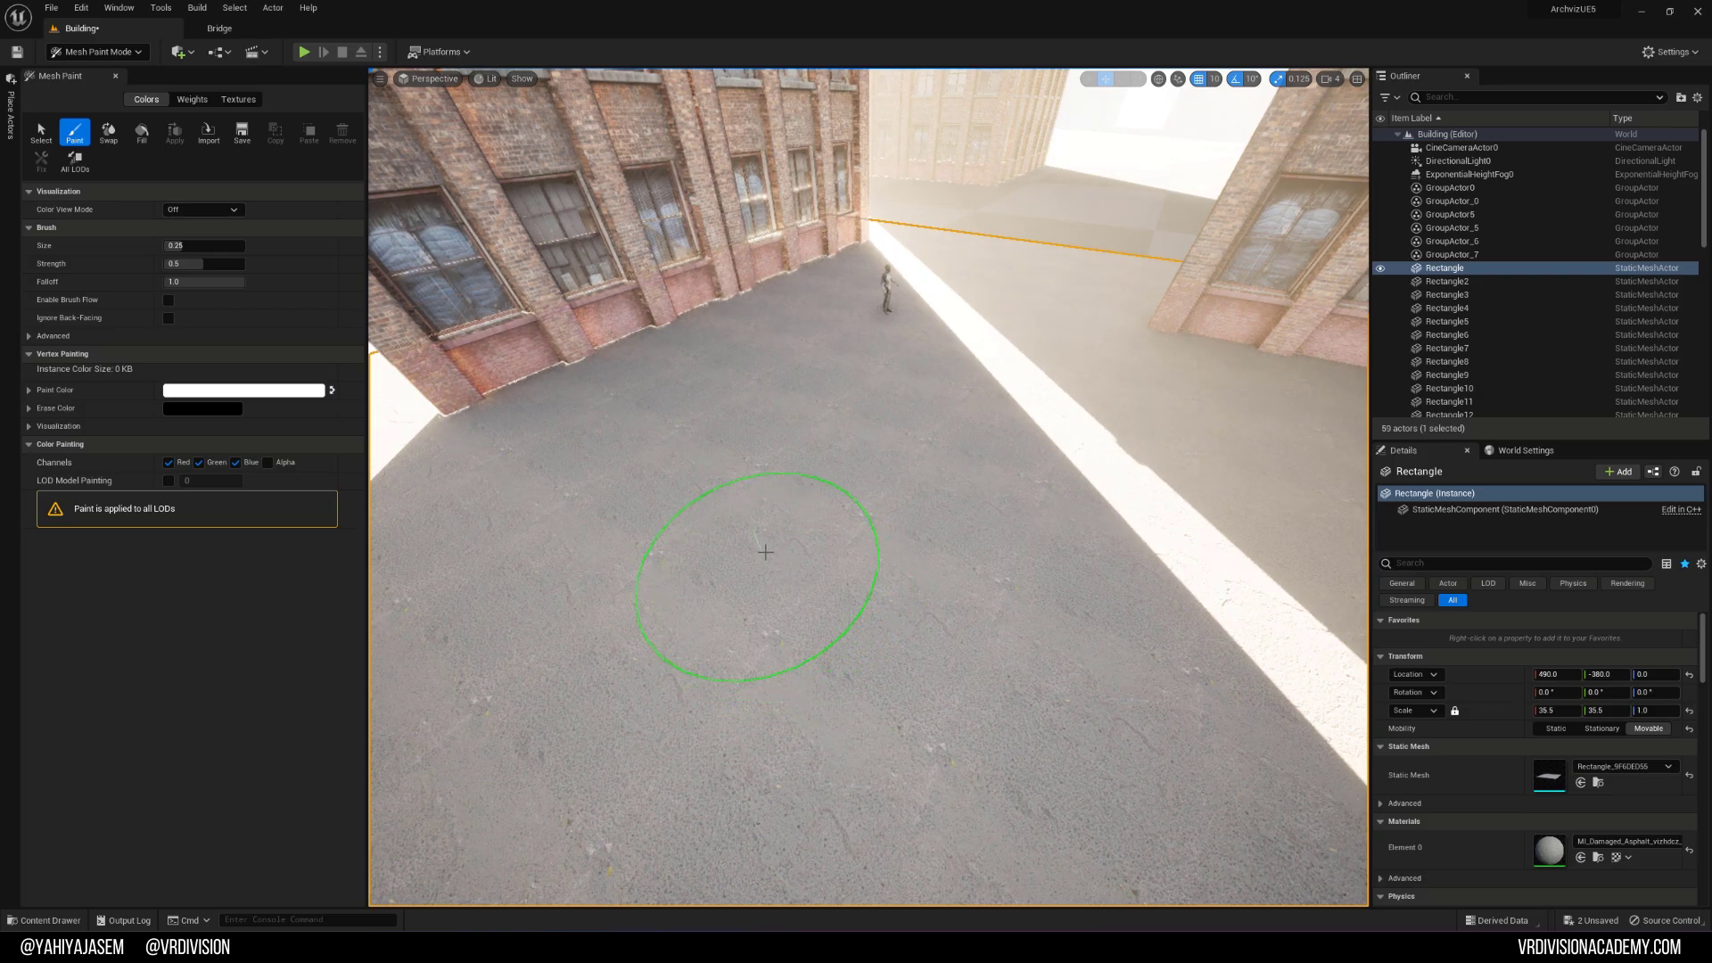
key("shift+1")
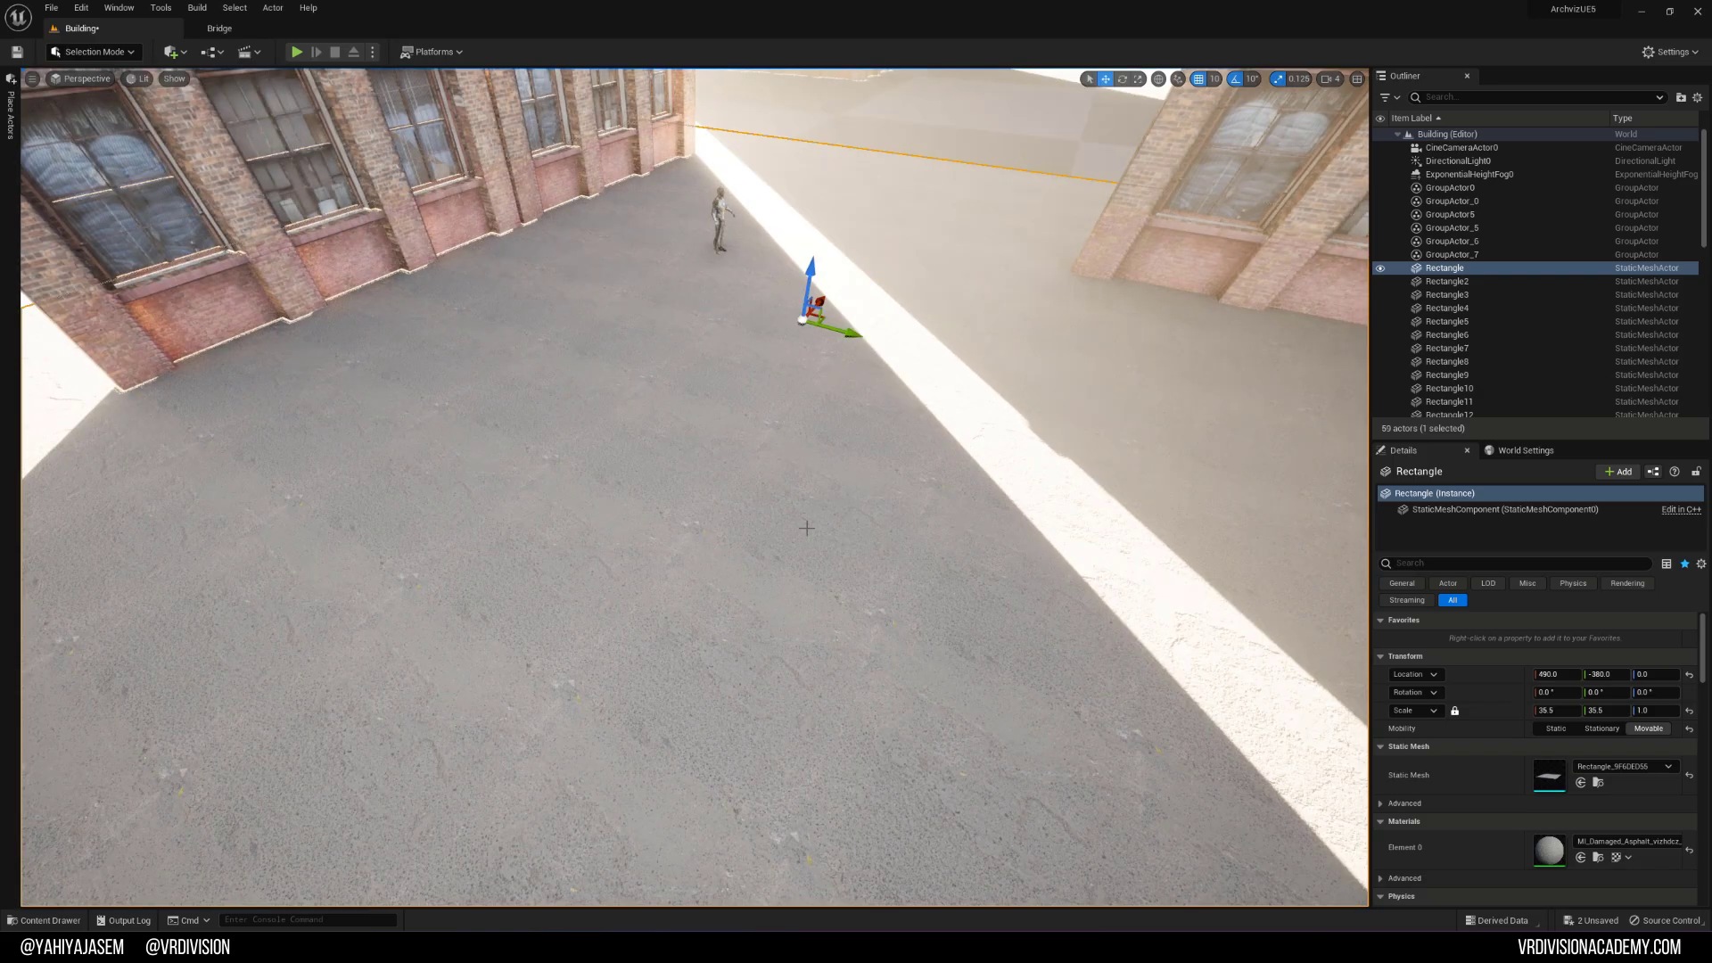
Step: Switch to Modeling mode with a wireframe view and start the Remesh tool on the ground plane Rectangle
key("shift+5")
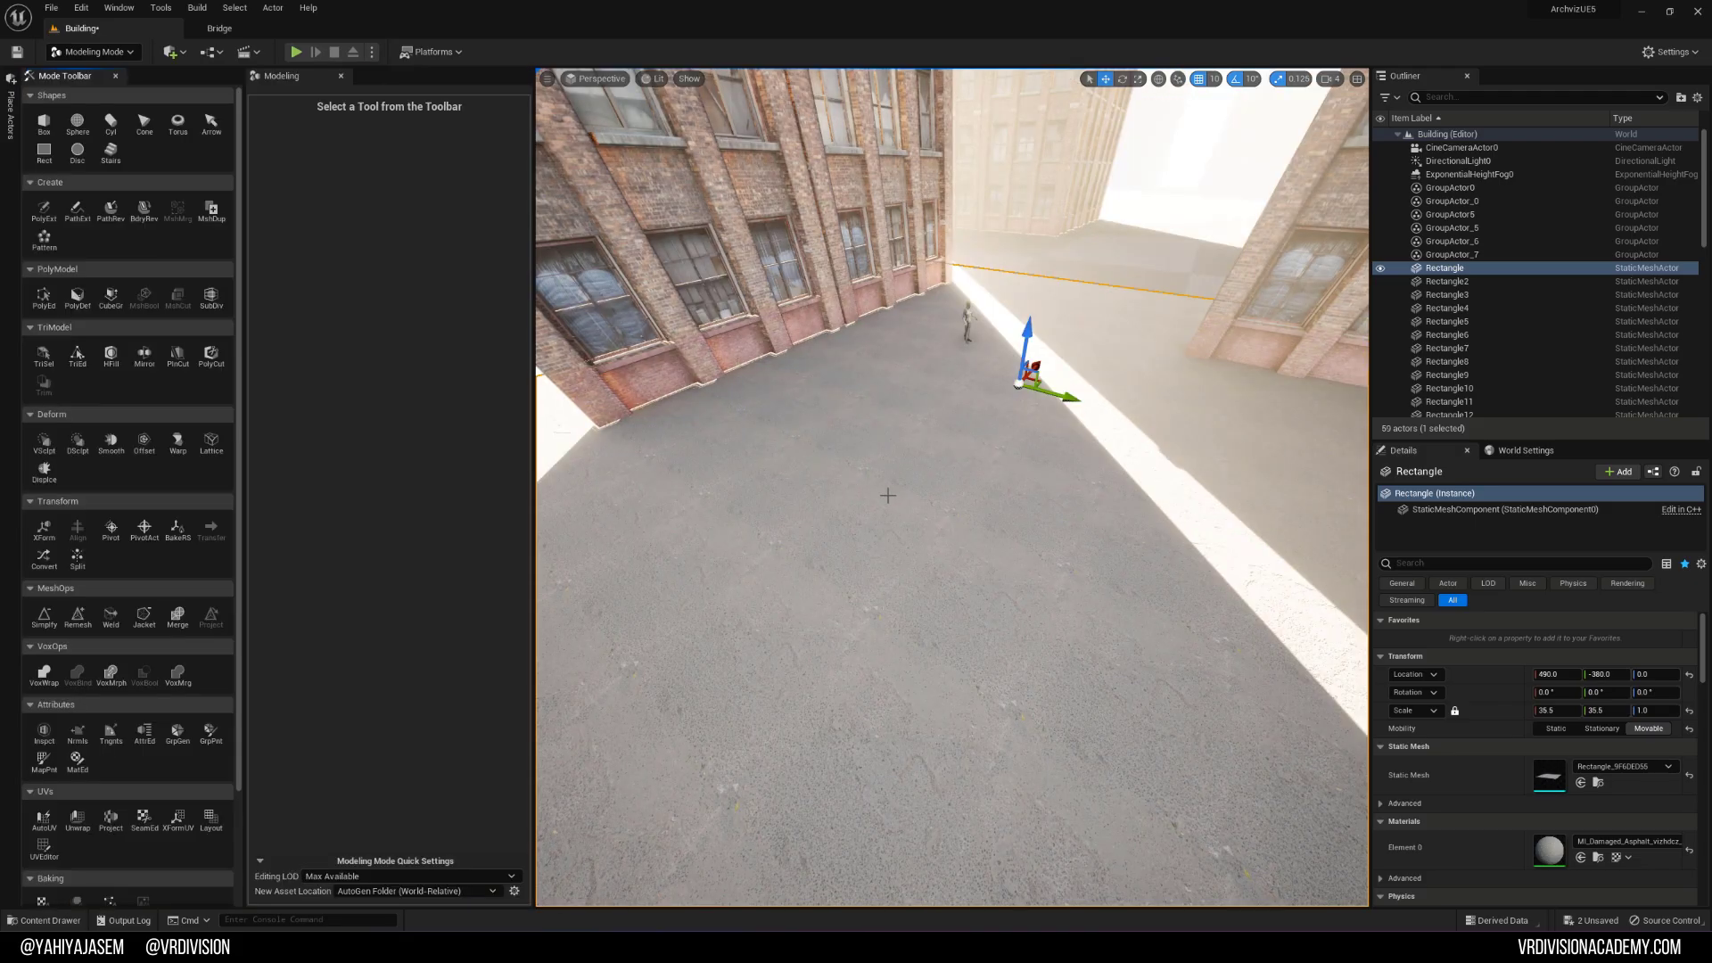
key("s")
right_click_drag(937, 361, 923, 440)
key("alt+2")
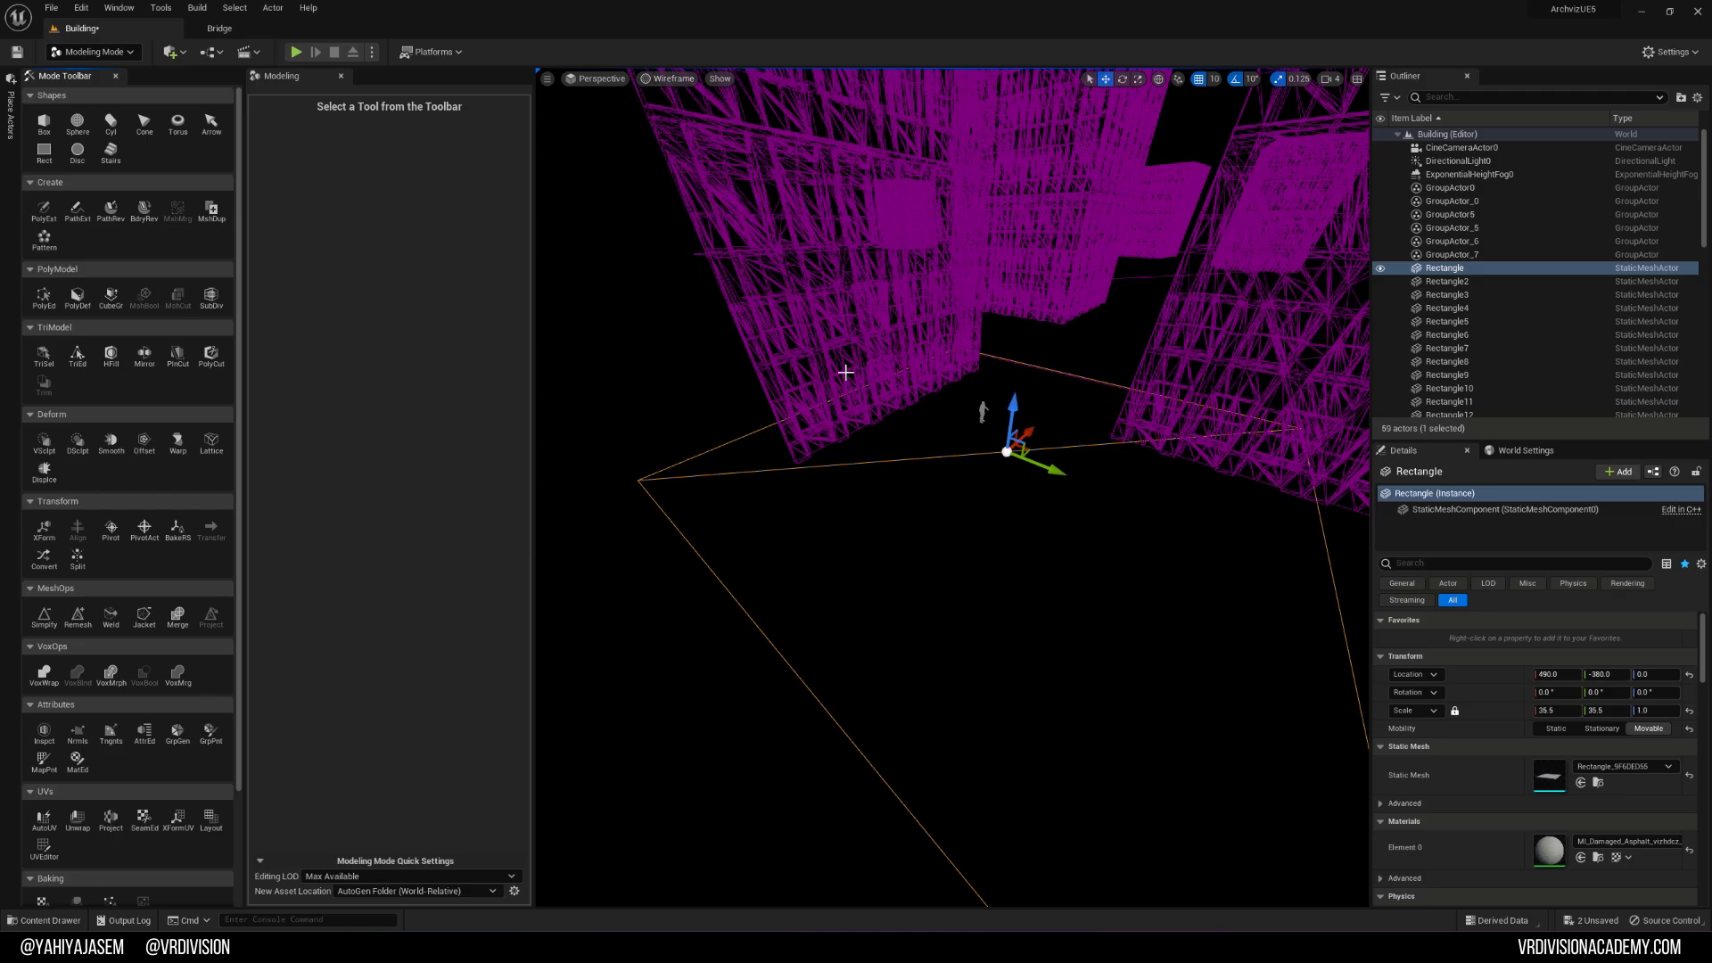
key("w")
right_click_drag(880, 414, 873, 432)
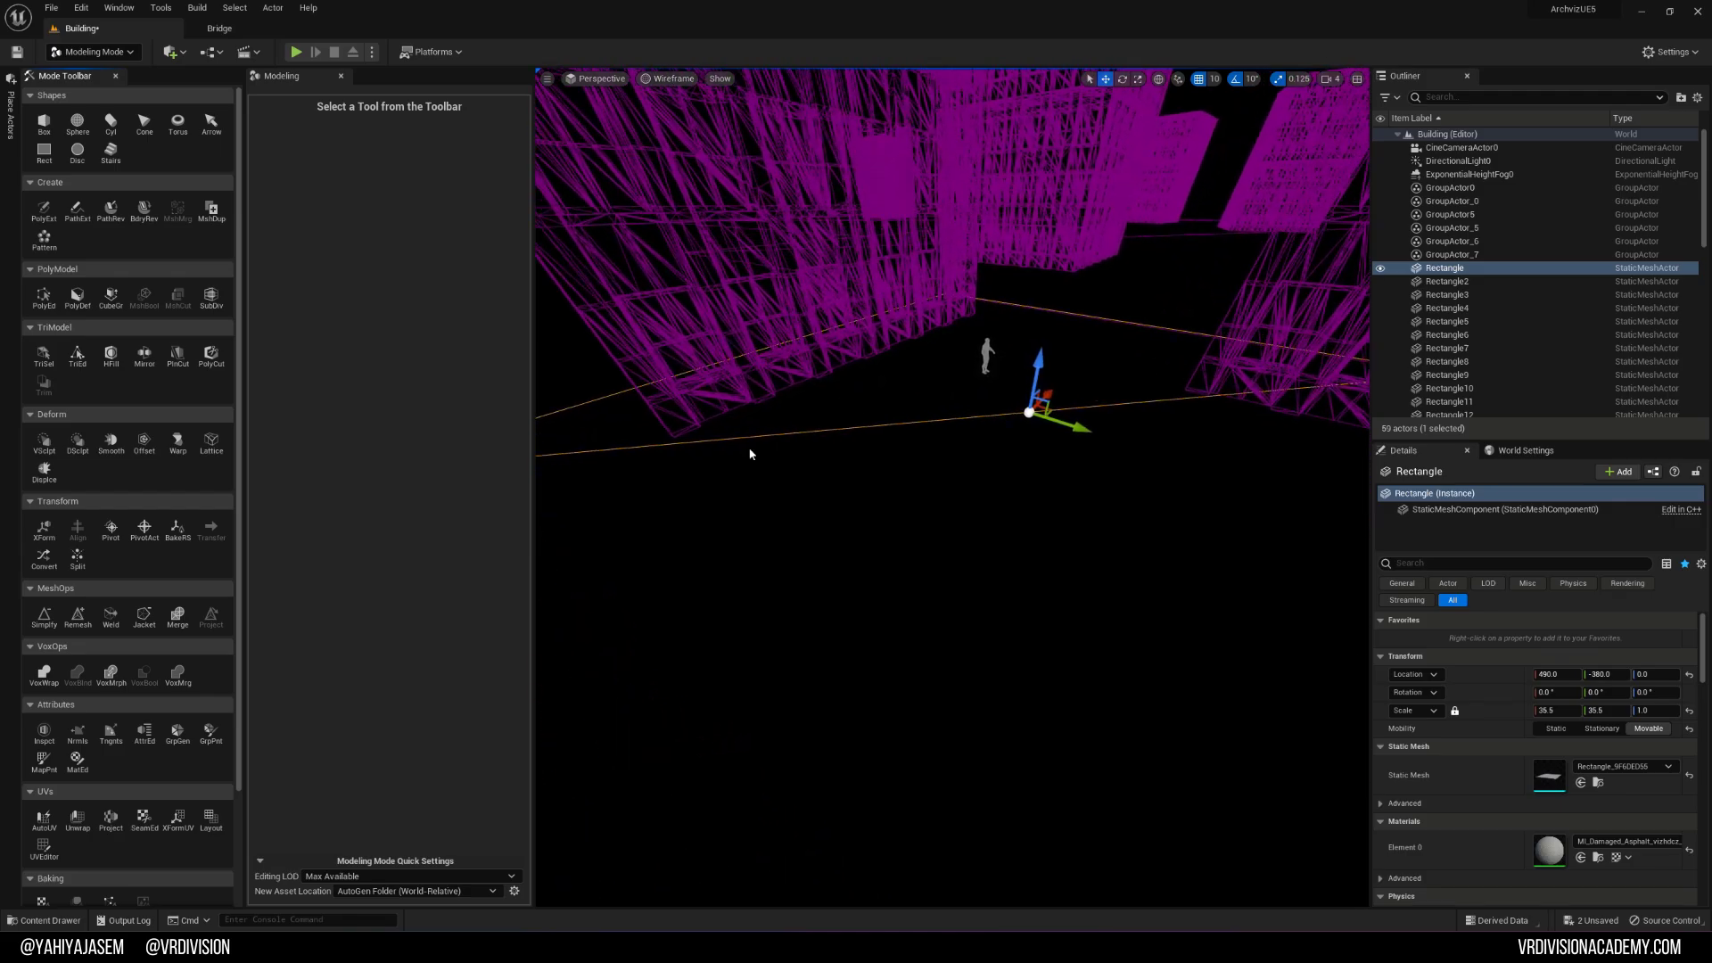
scroll(136, 489, "down", 3)
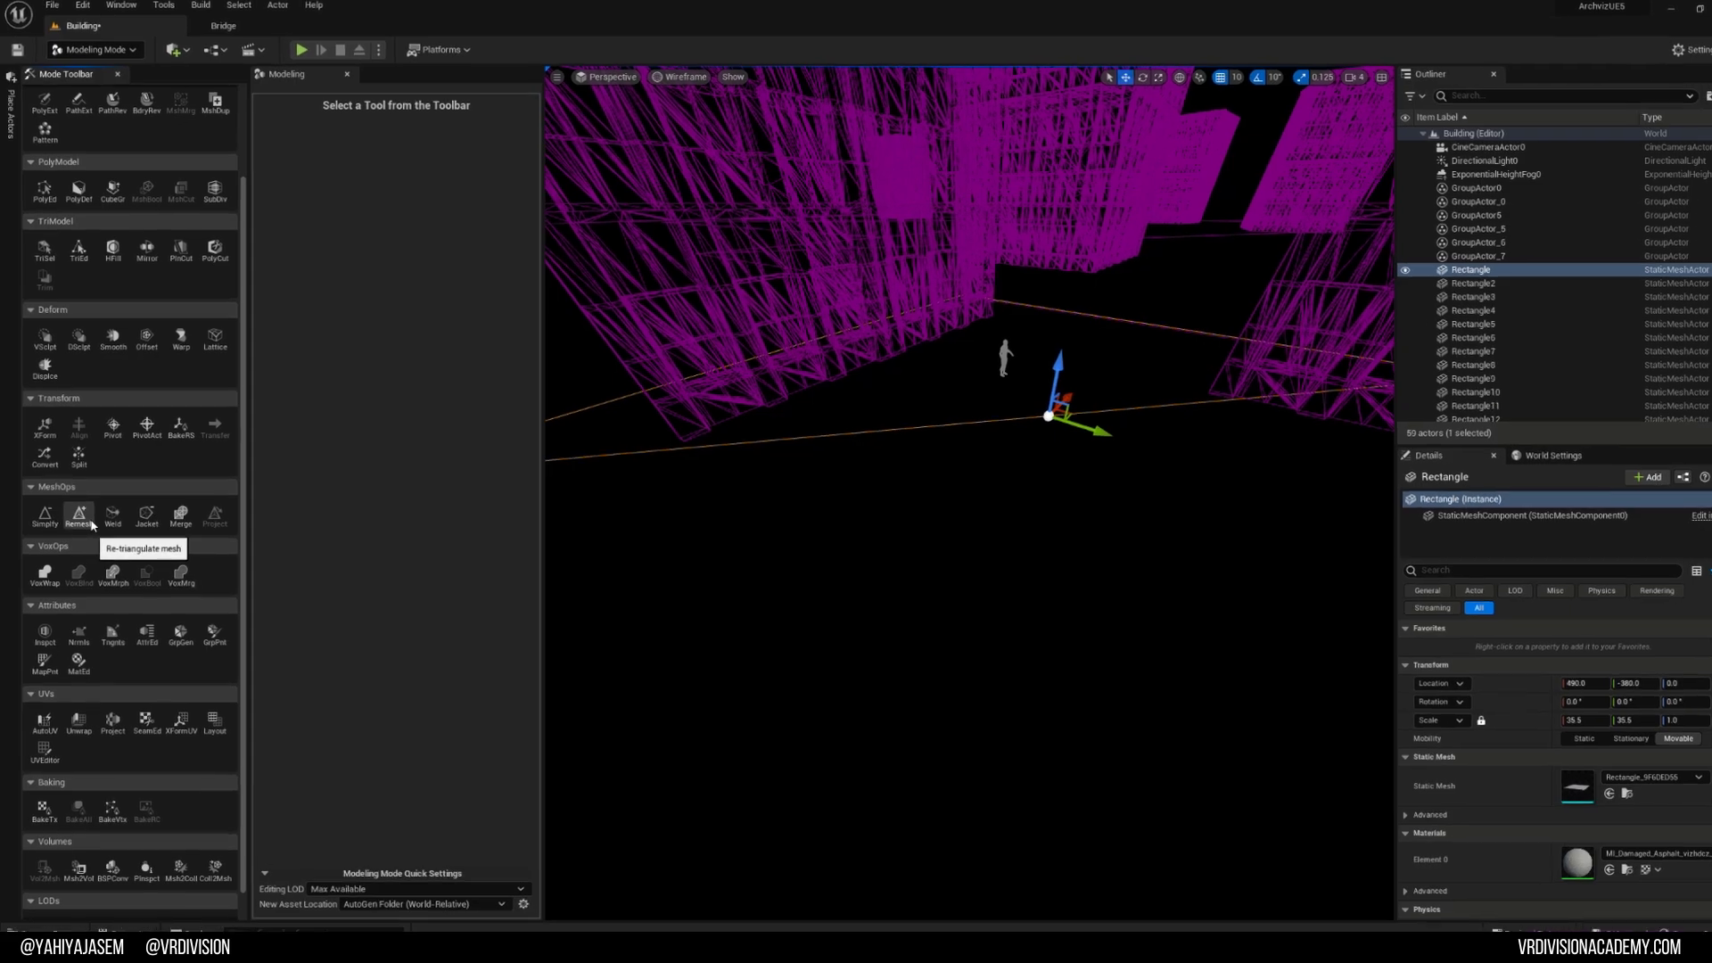
left_click(77, 508)
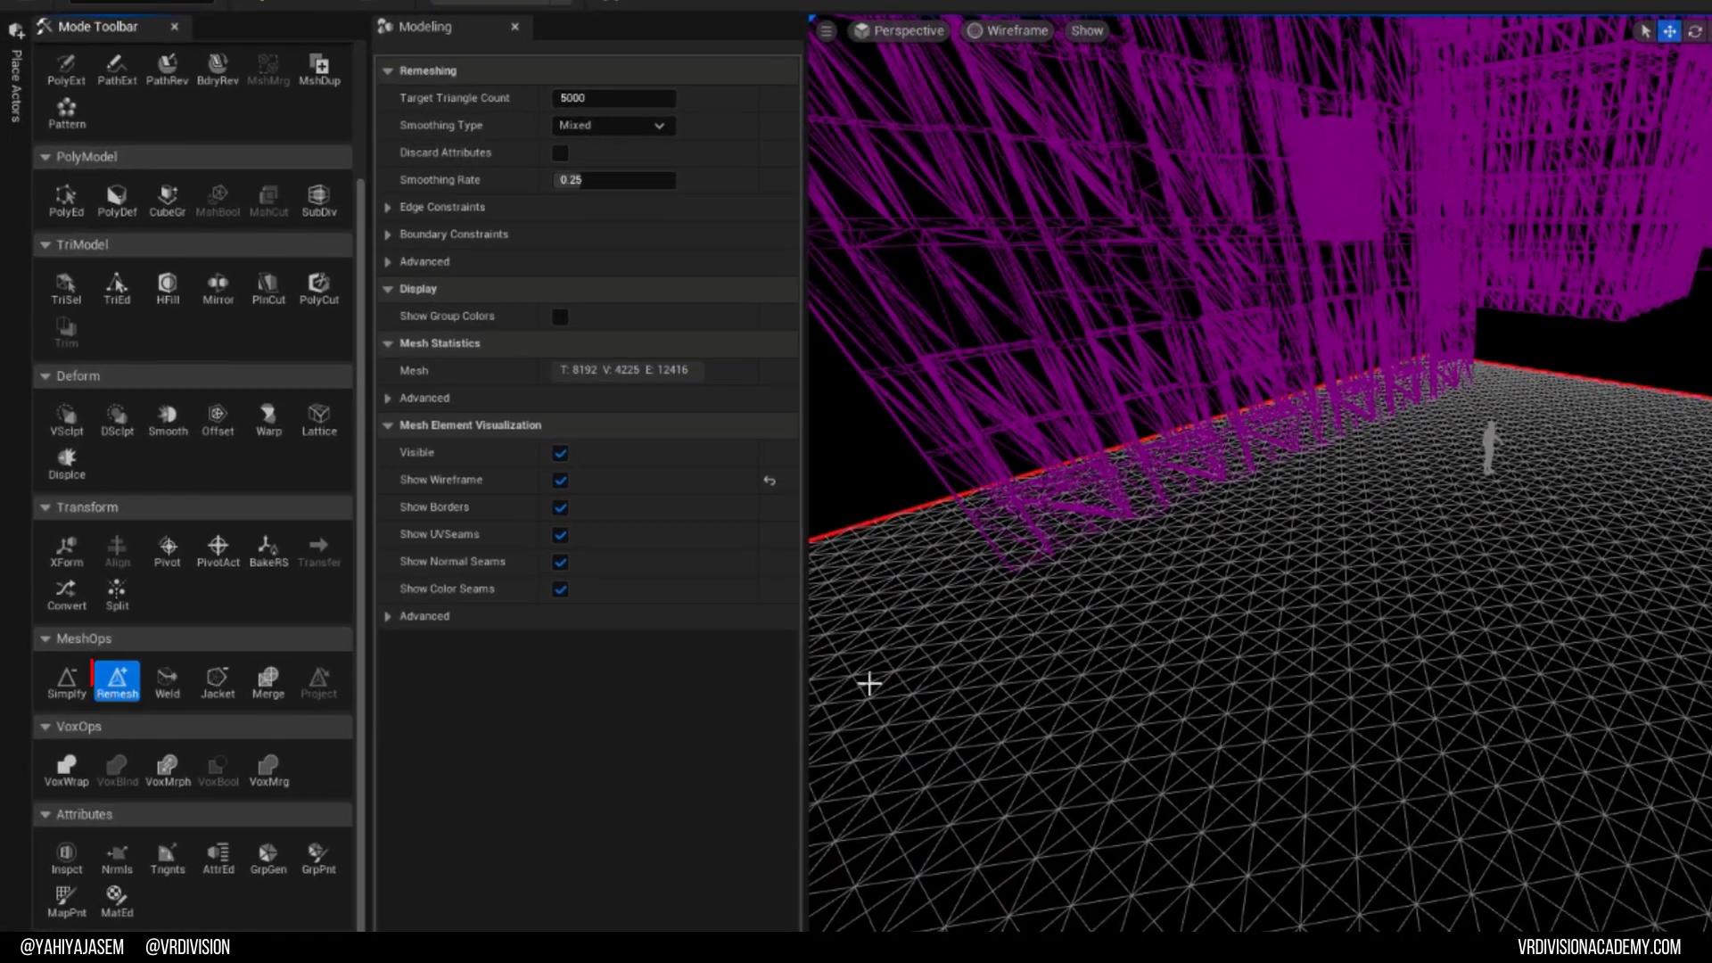
scroll(1125, 660, "up", 2)
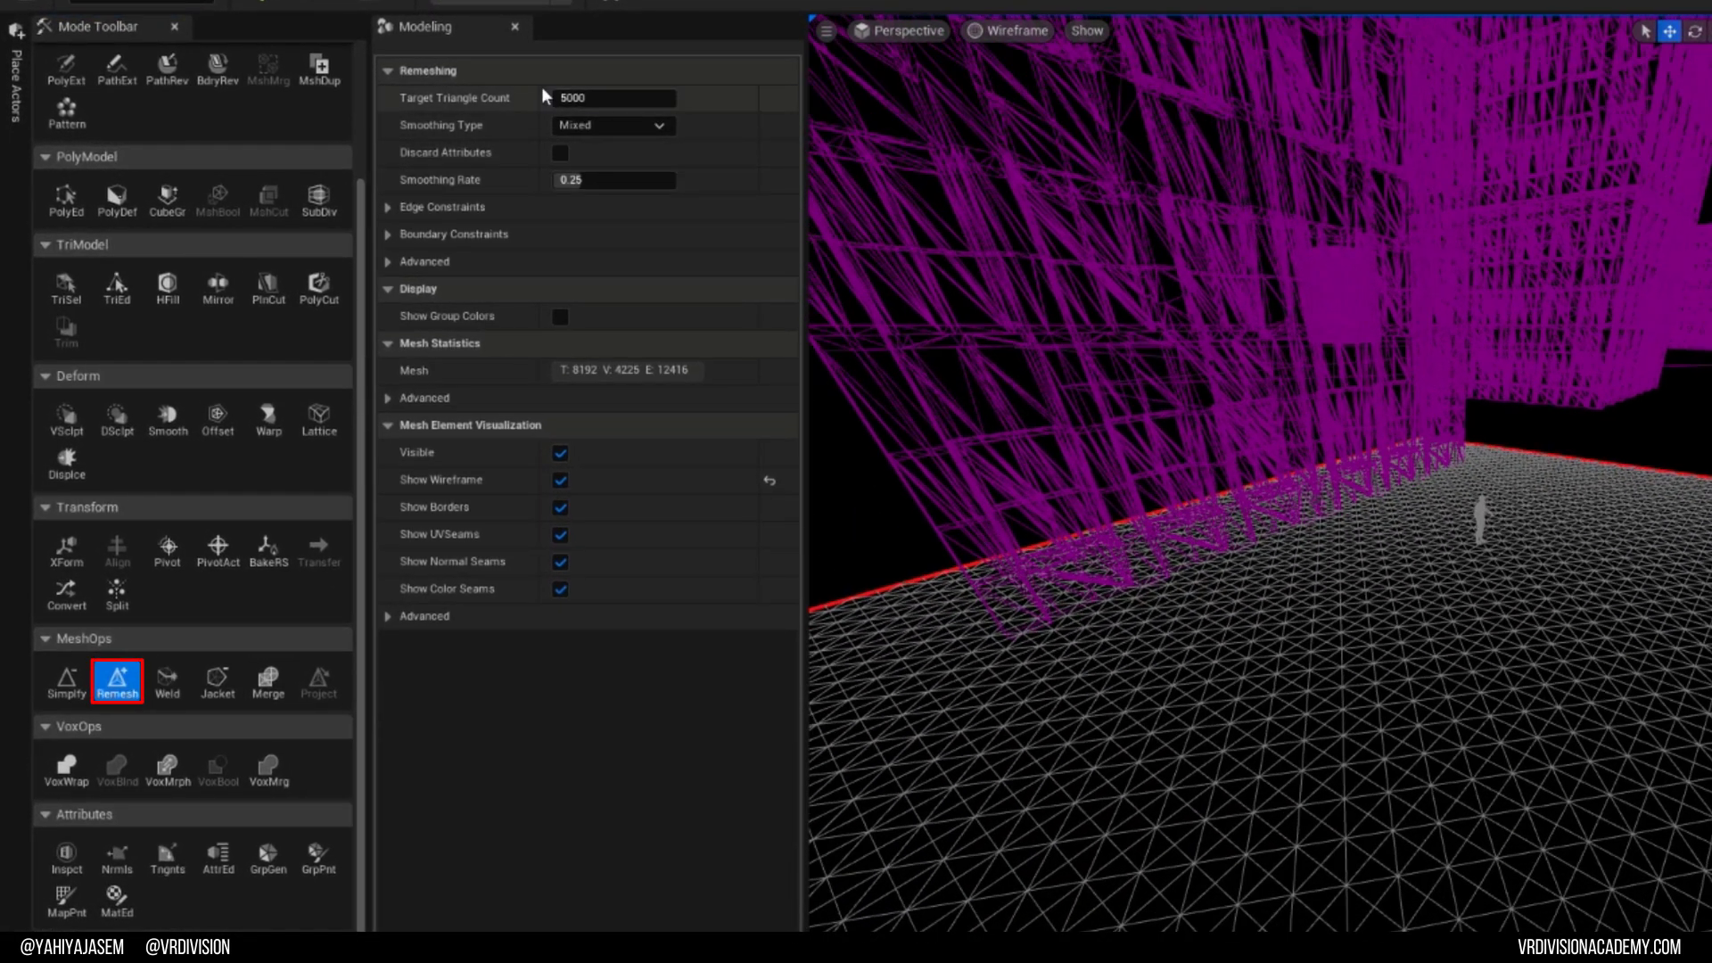
Step: Try remesh target triangle counts of 2000, 20000 and 5000 on the ground plane
type("1")
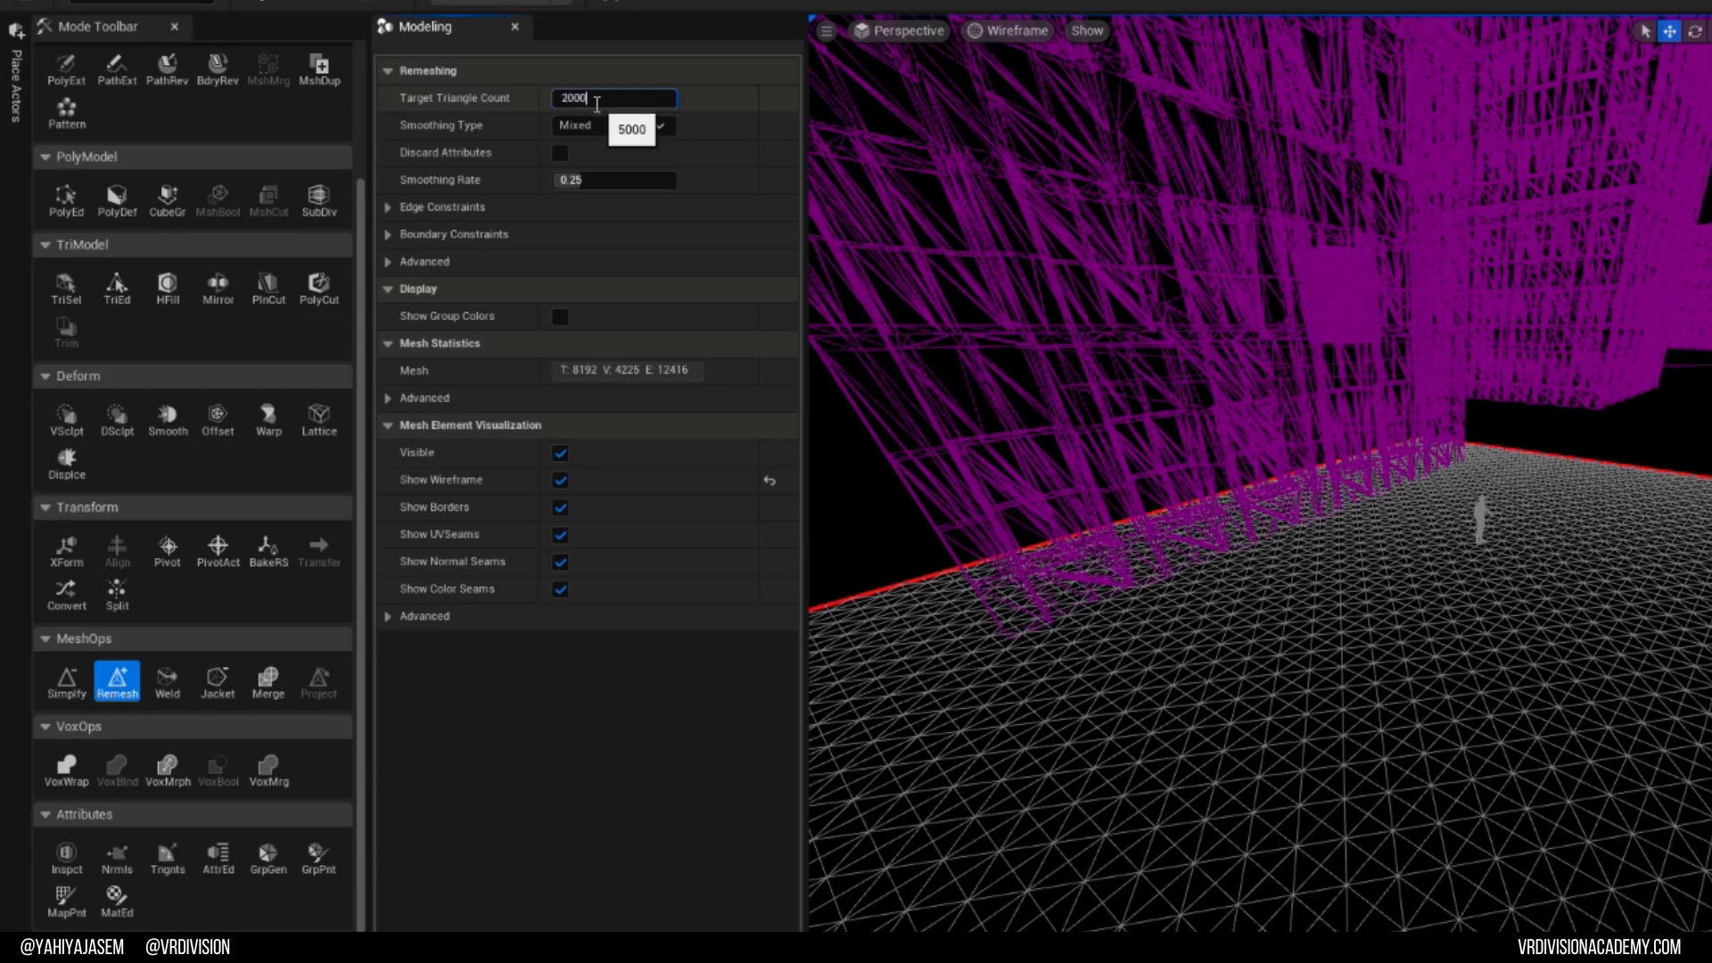
type("000")
key("Return")
left_click(588, 100)
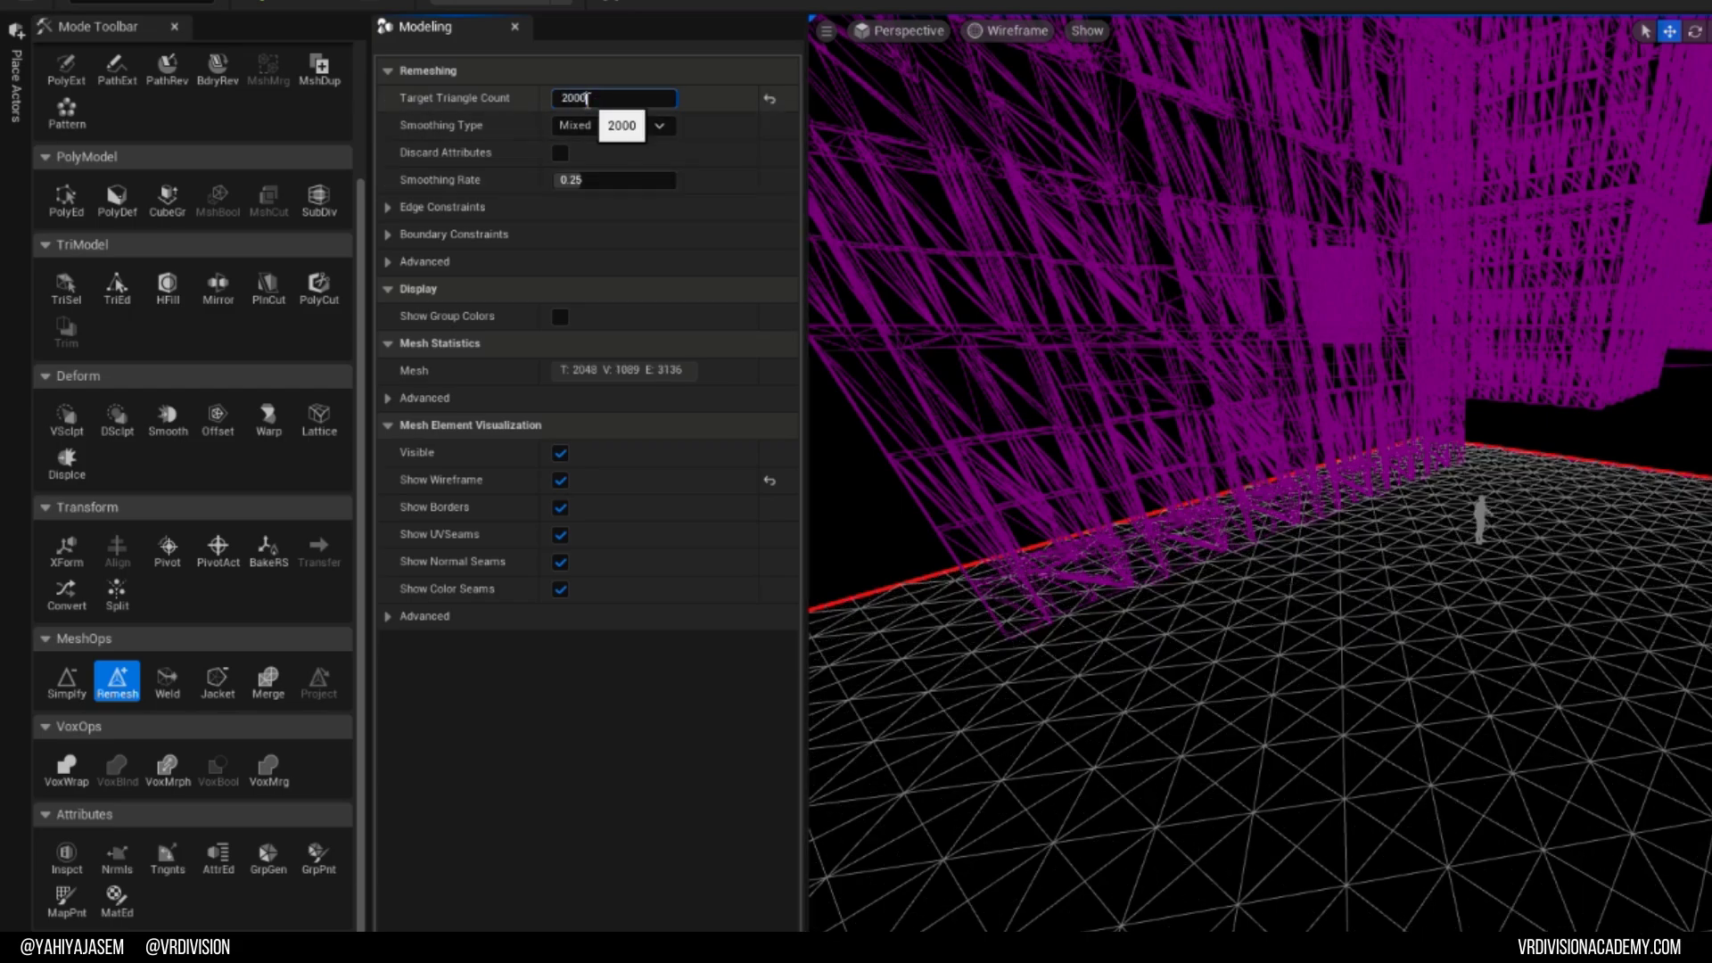
type("0")
key("Return")
mouse_move(1145, 627)
right_mouse_down()
mouse_move(1150, 562)
mouse_move(1159, 629)
right_mouse_up()
key("w")
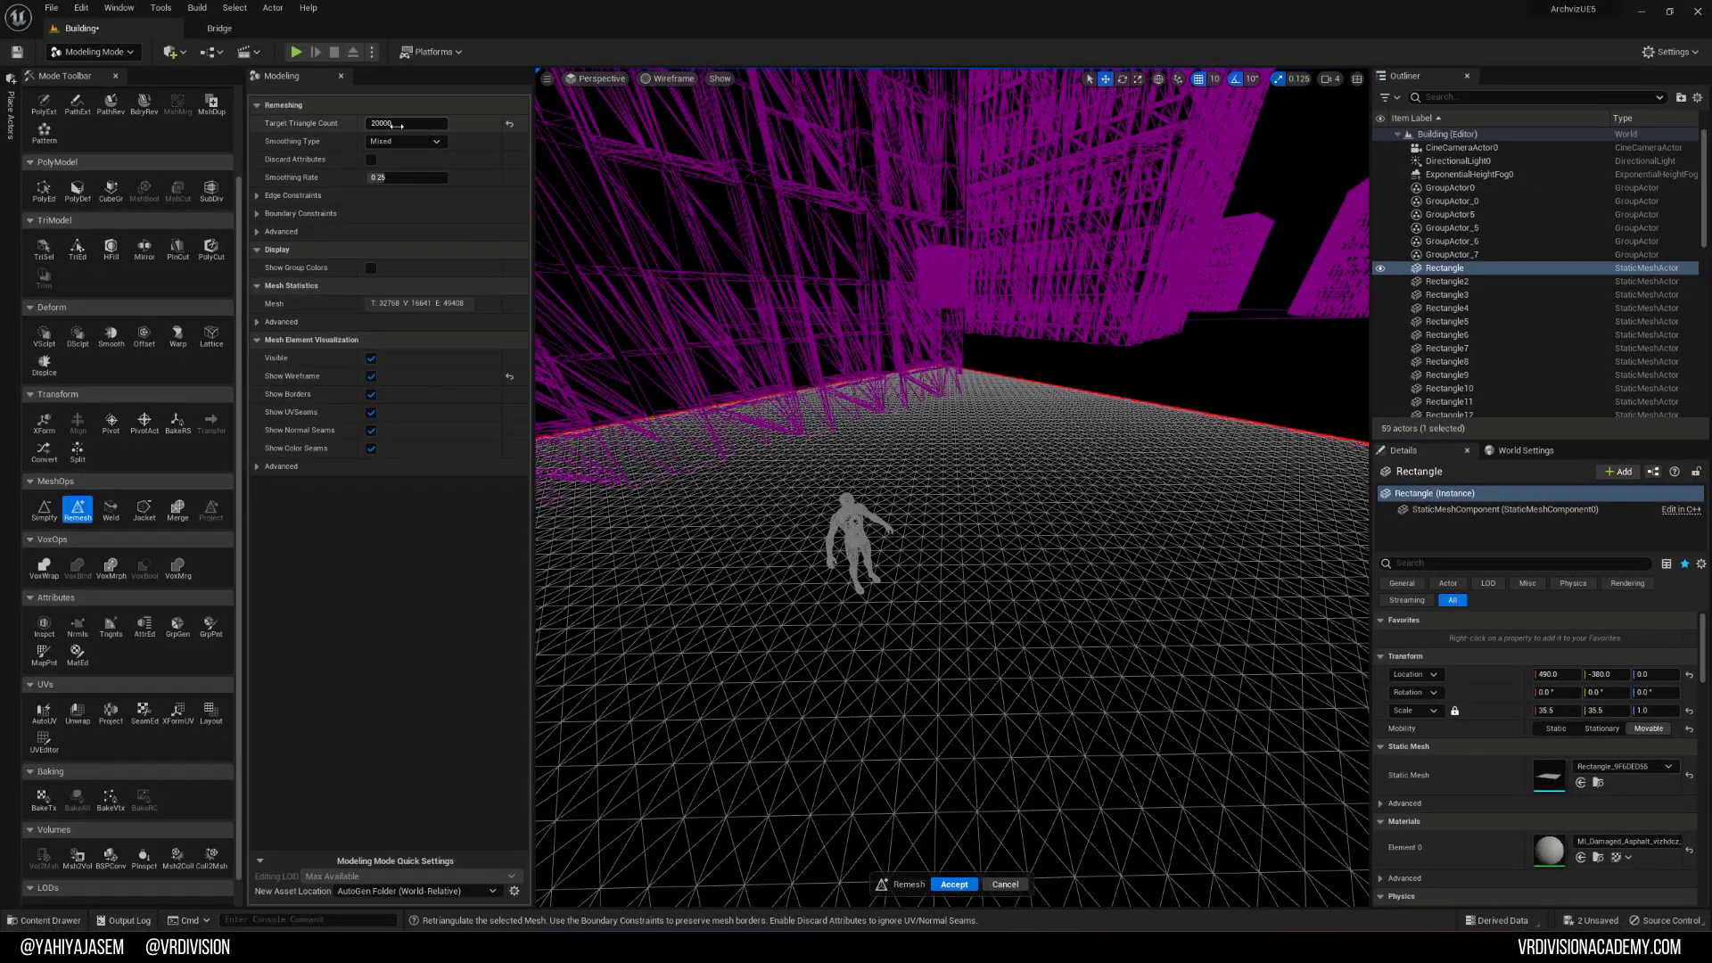
type("50")
key("Return")
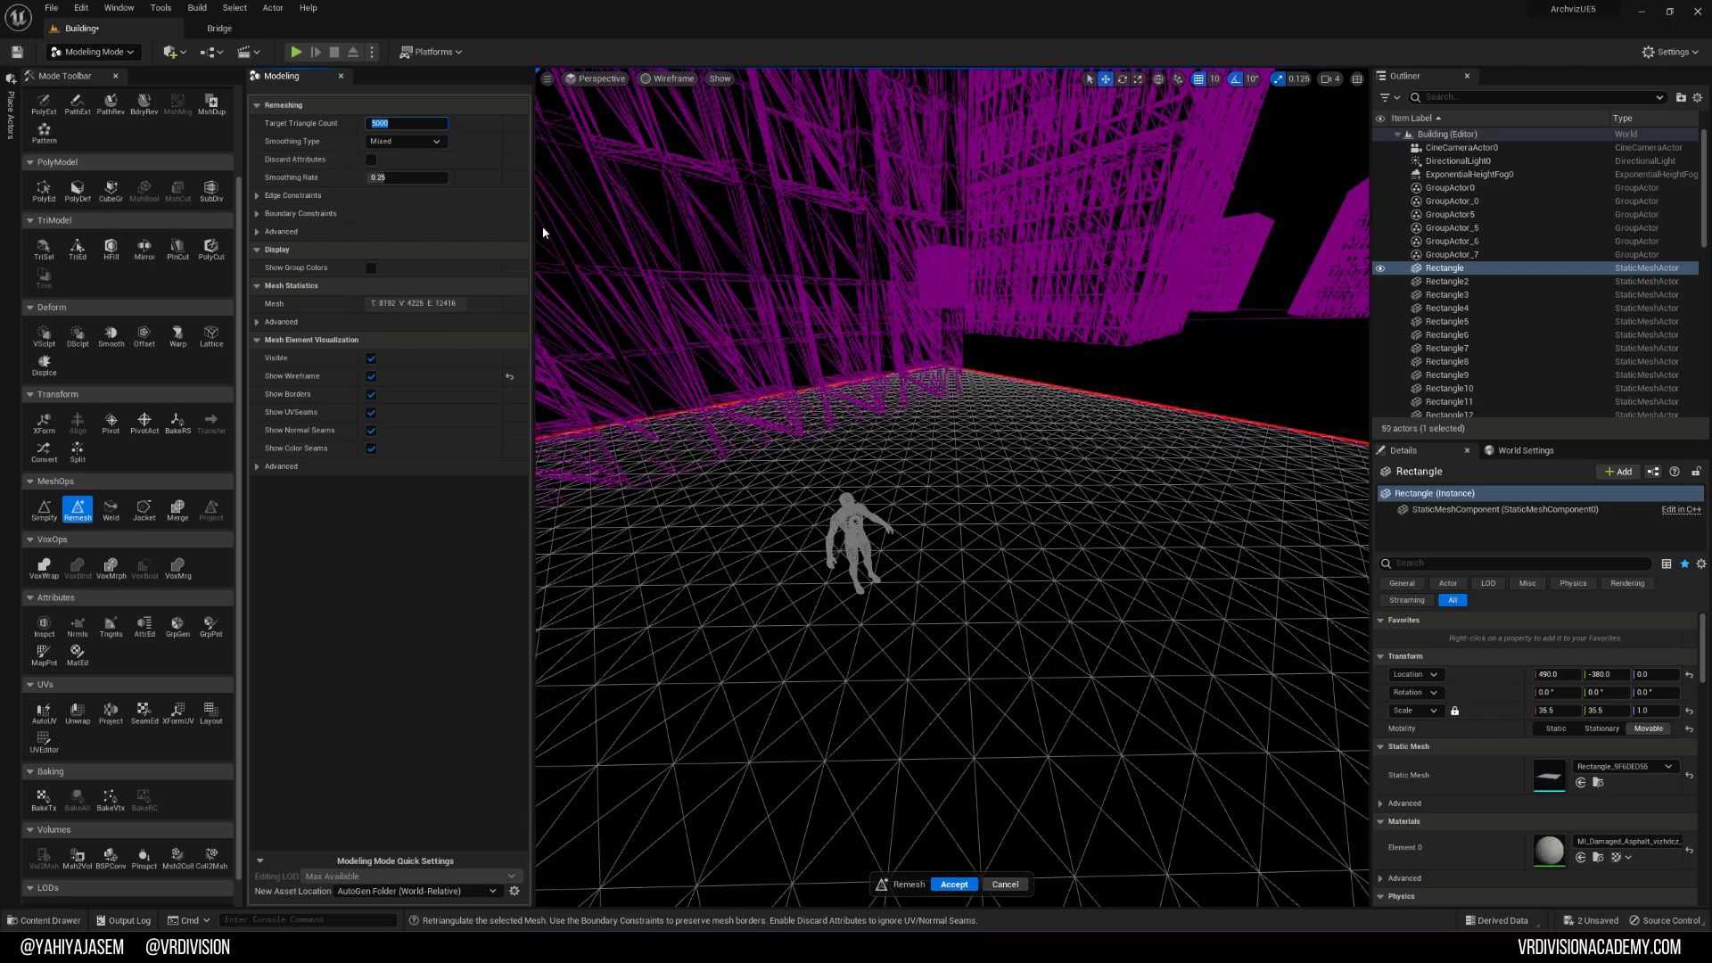
Step: Try a target triangle count of 1000, set it to 10000, and accept the ground plane's remesh
type("1000")
key("Return")
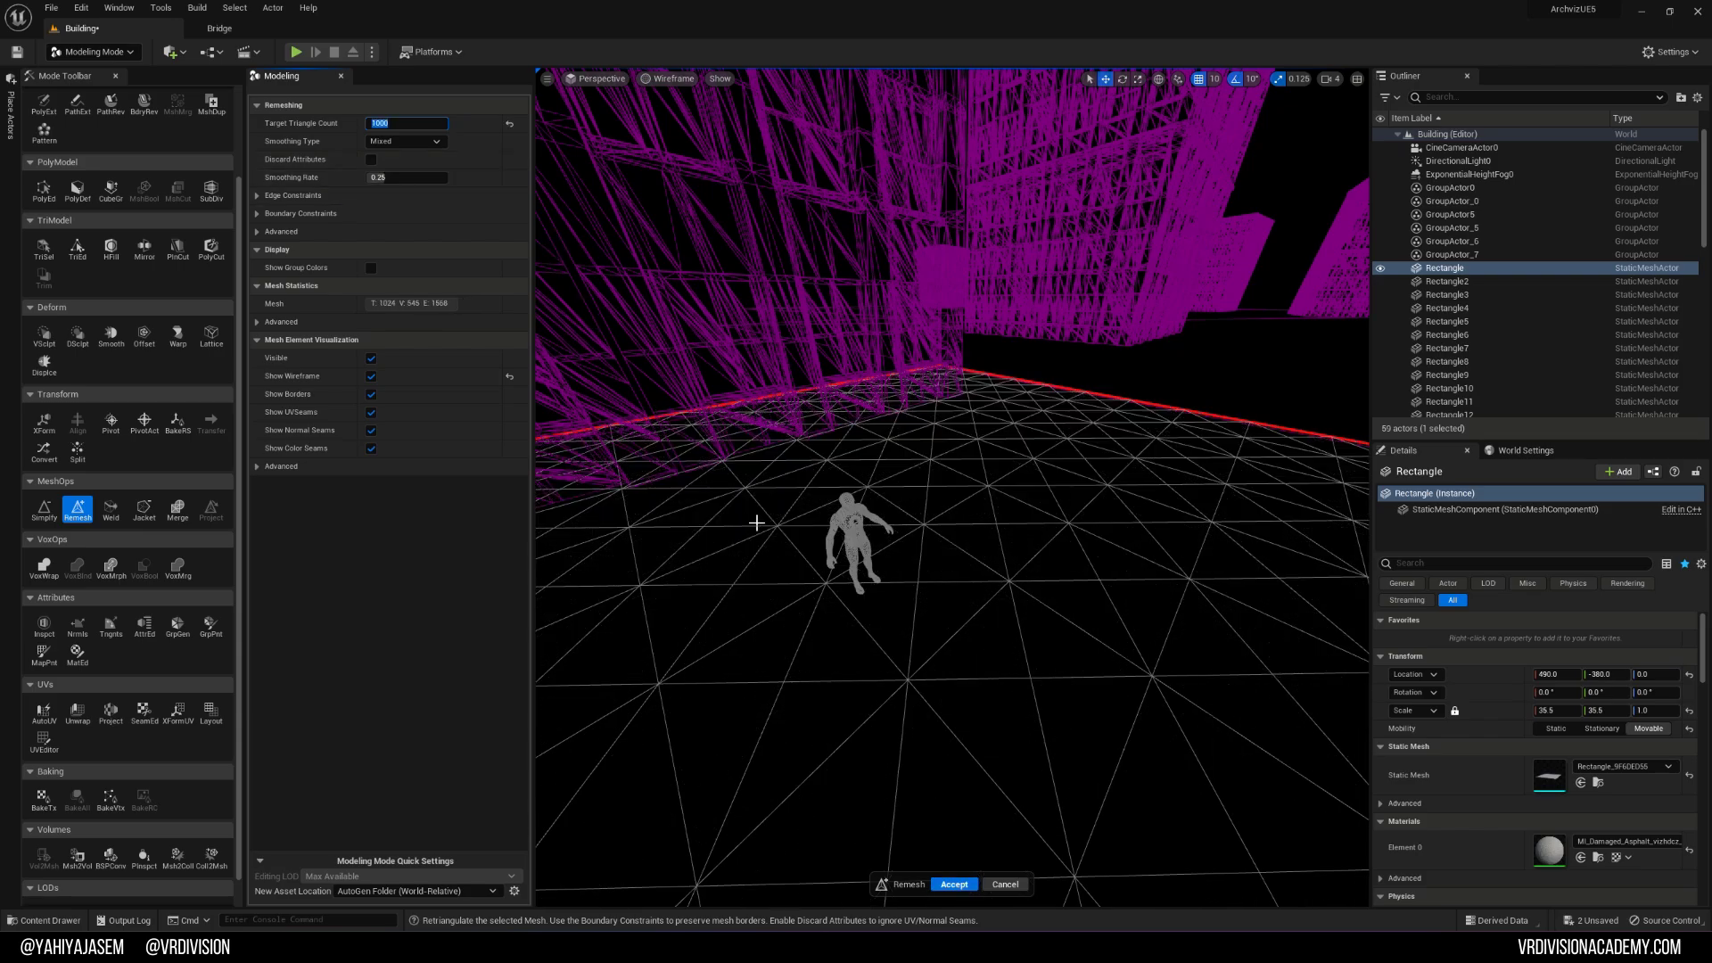
type("0")
key("Return")
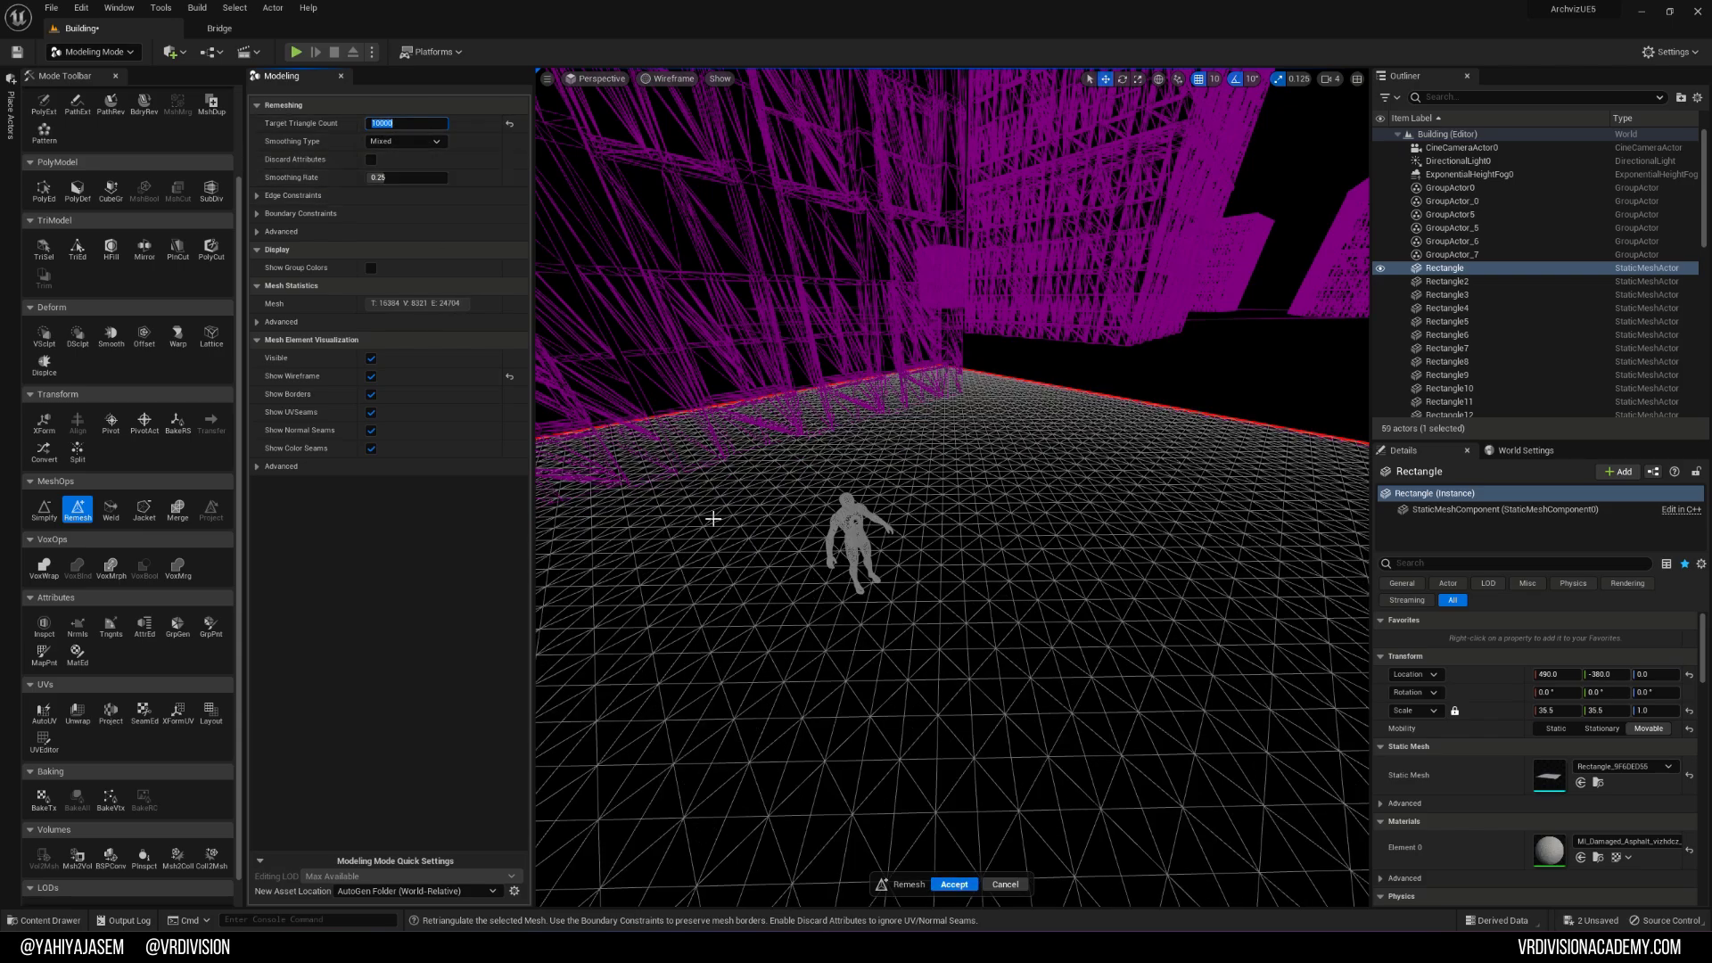
left_click(955, 884)
left_click_drag(925, 810, 857, 605)
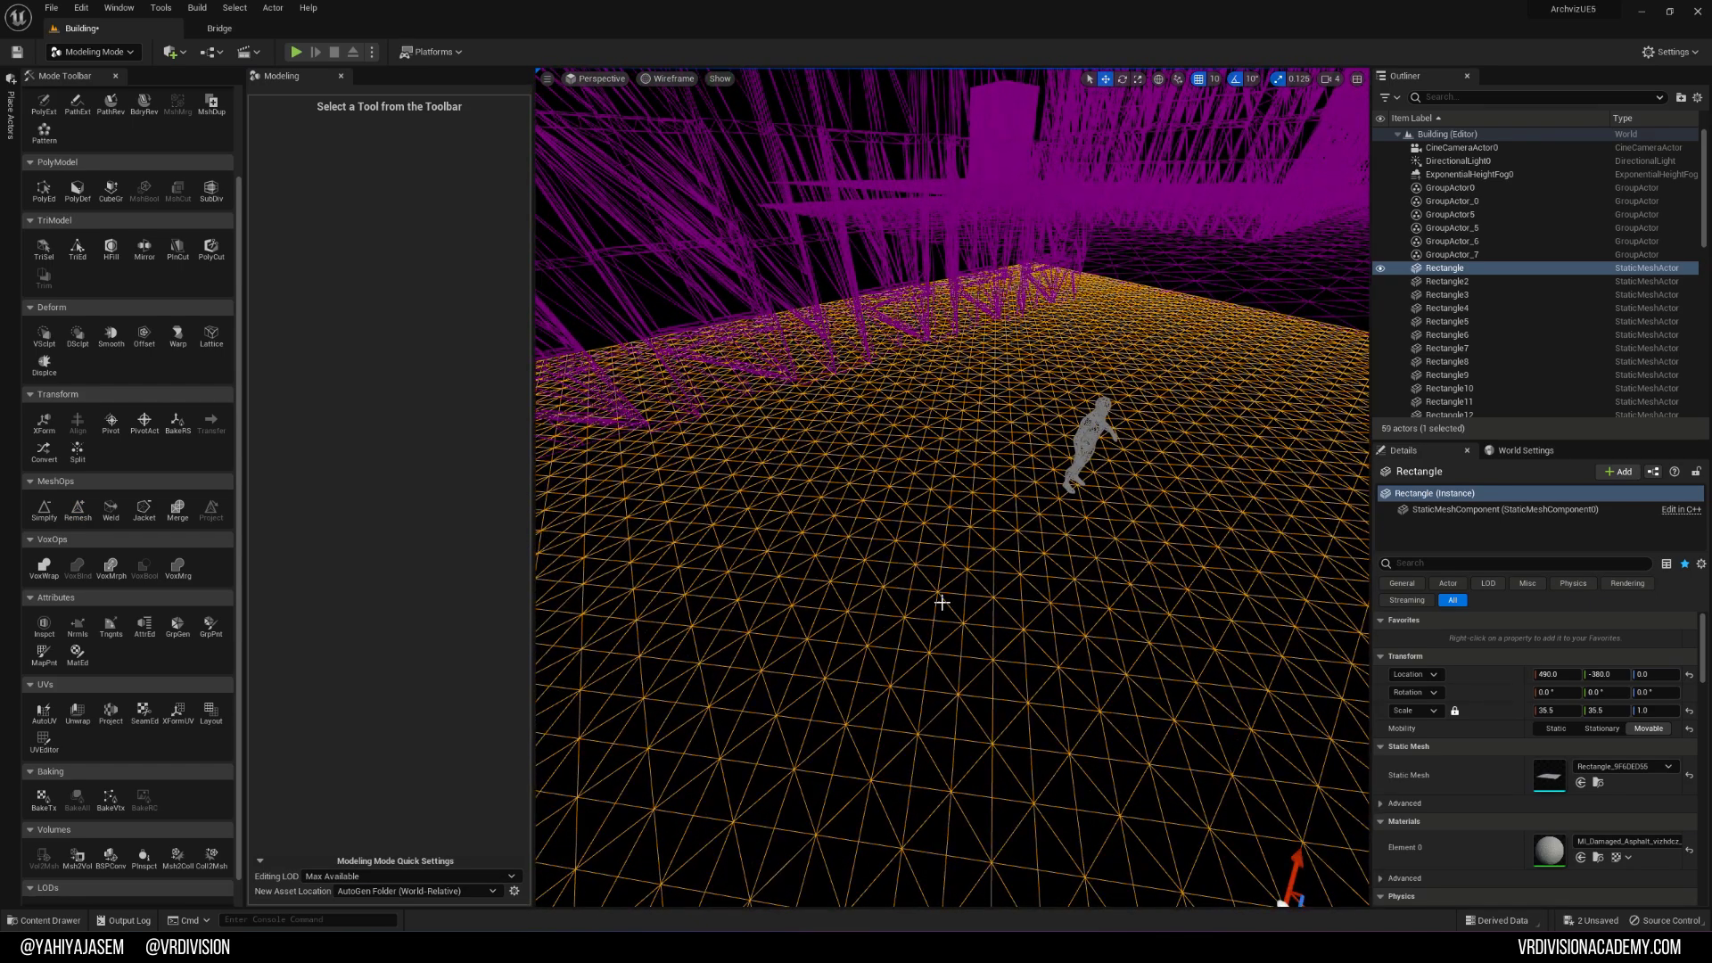
Step: Check the vertex color Paint brush over the remeshed ground's wireframe, and return to Mesh Paint mode in Lit view
key("shift+4")
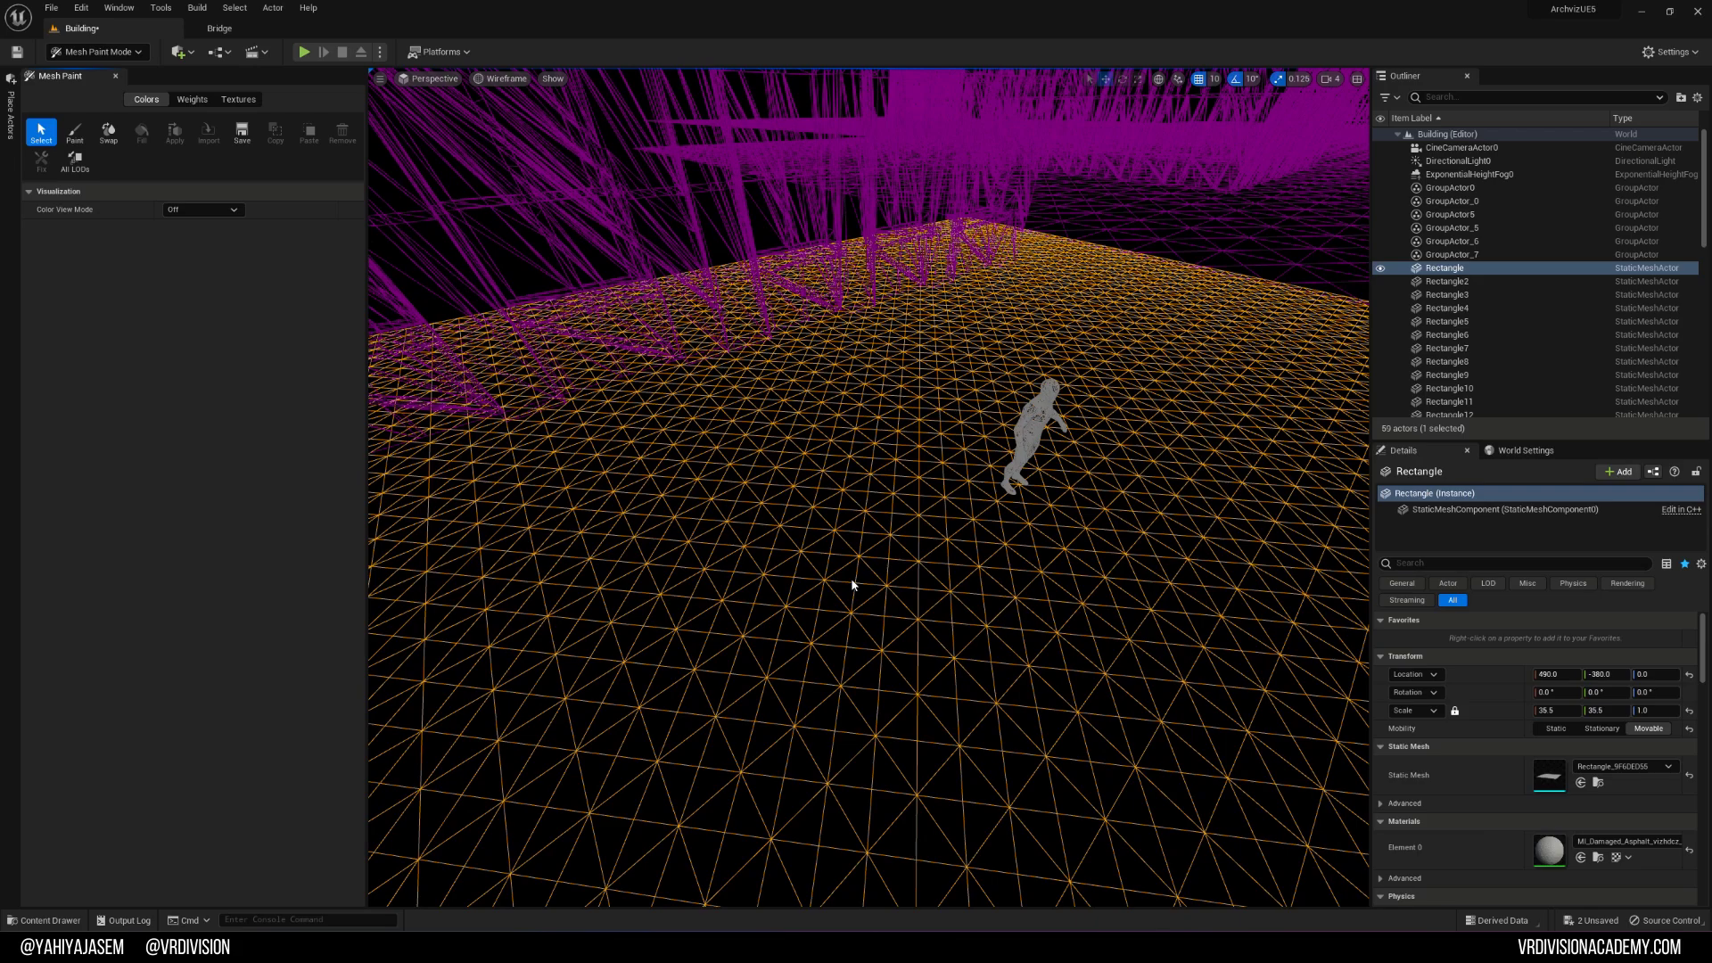
left_click(74, 132)
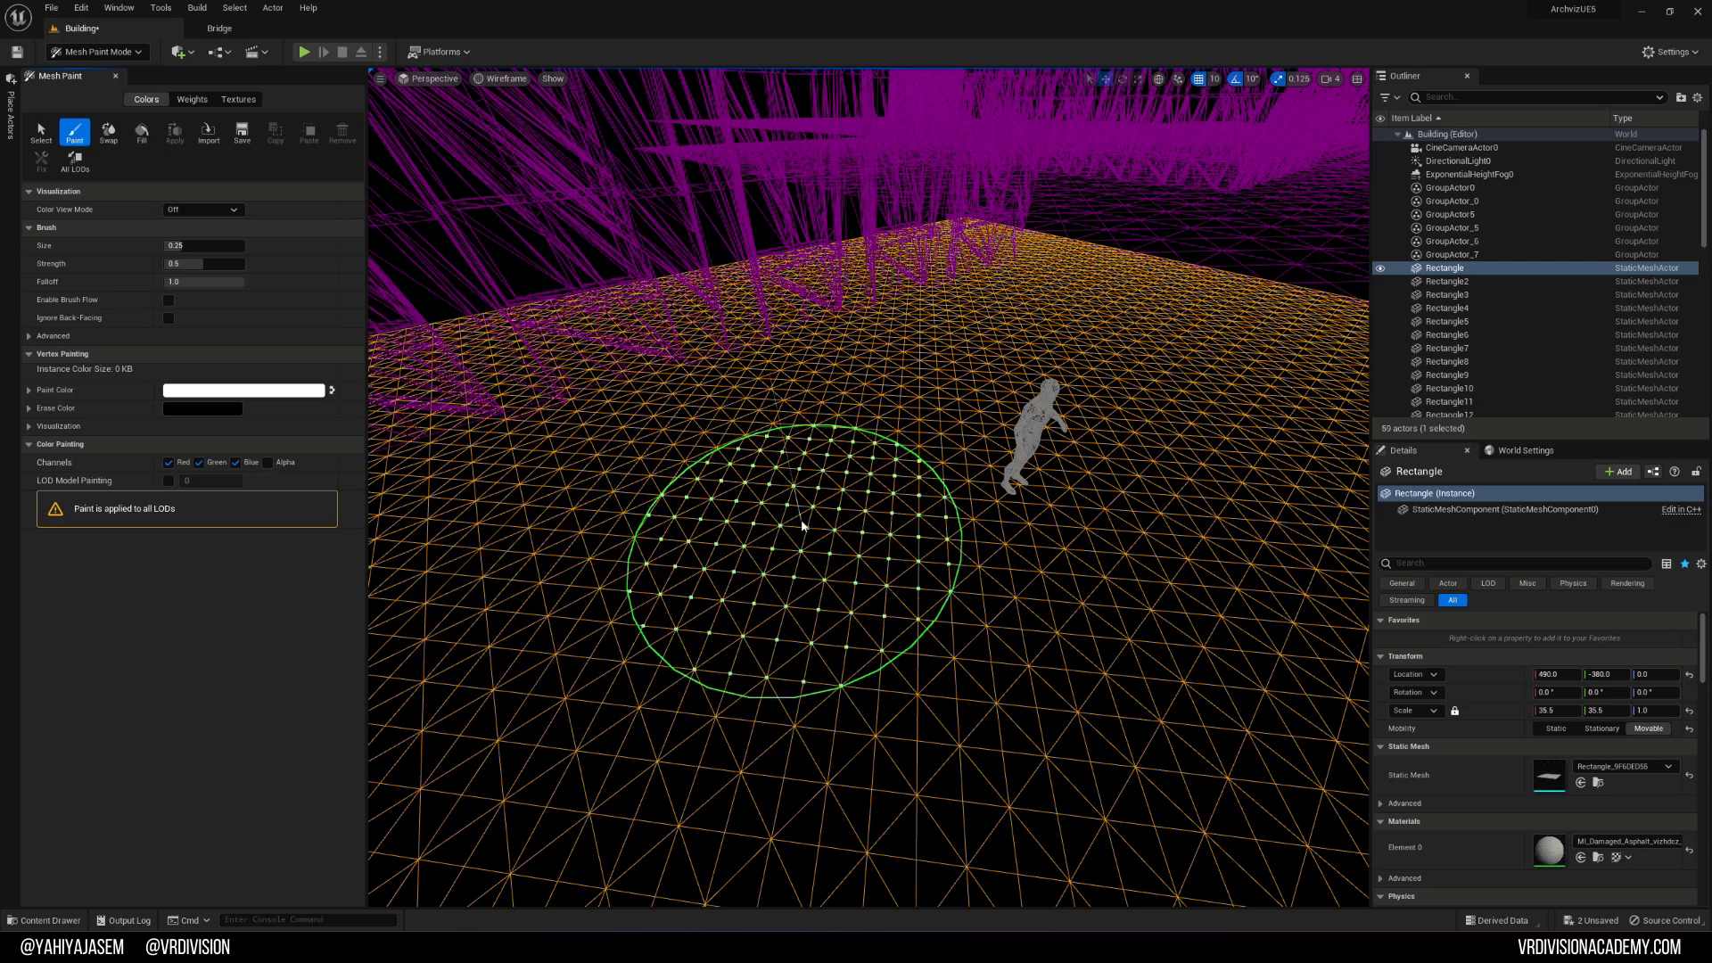
key("shift+1")
key("alt+4")
key("shift+4")
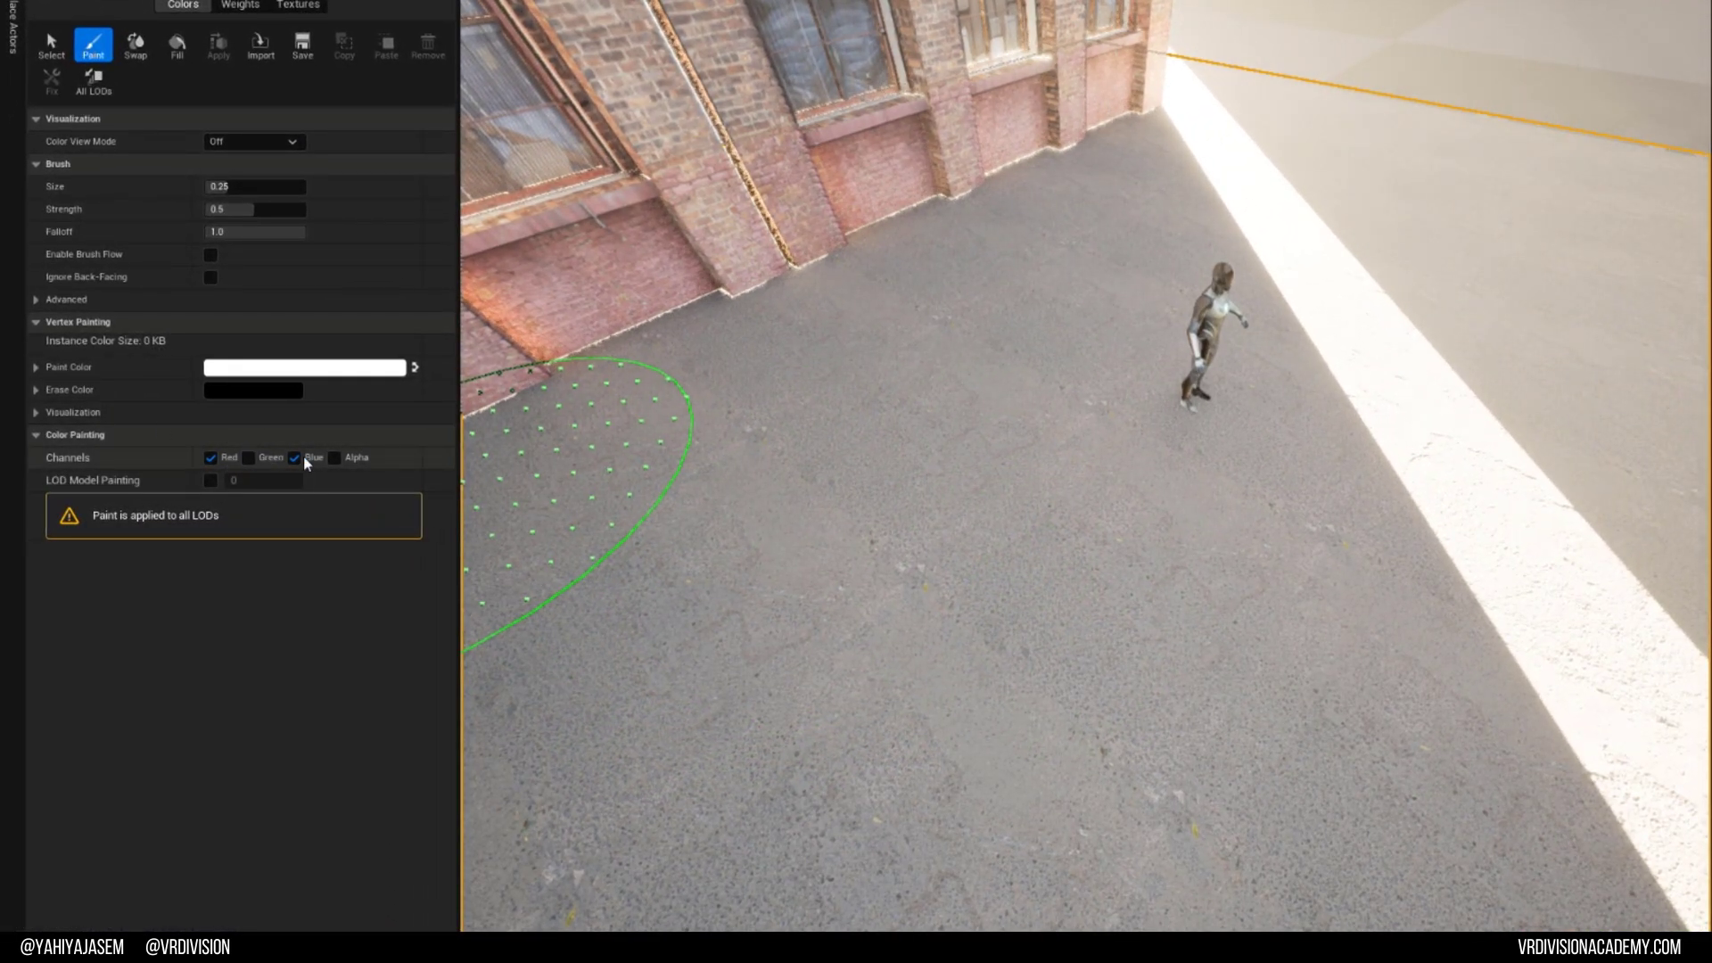
Step: Restrict vertex painting to the Red channel and swap the colors so Paint is black and Erase is white
left_click(295, 458)
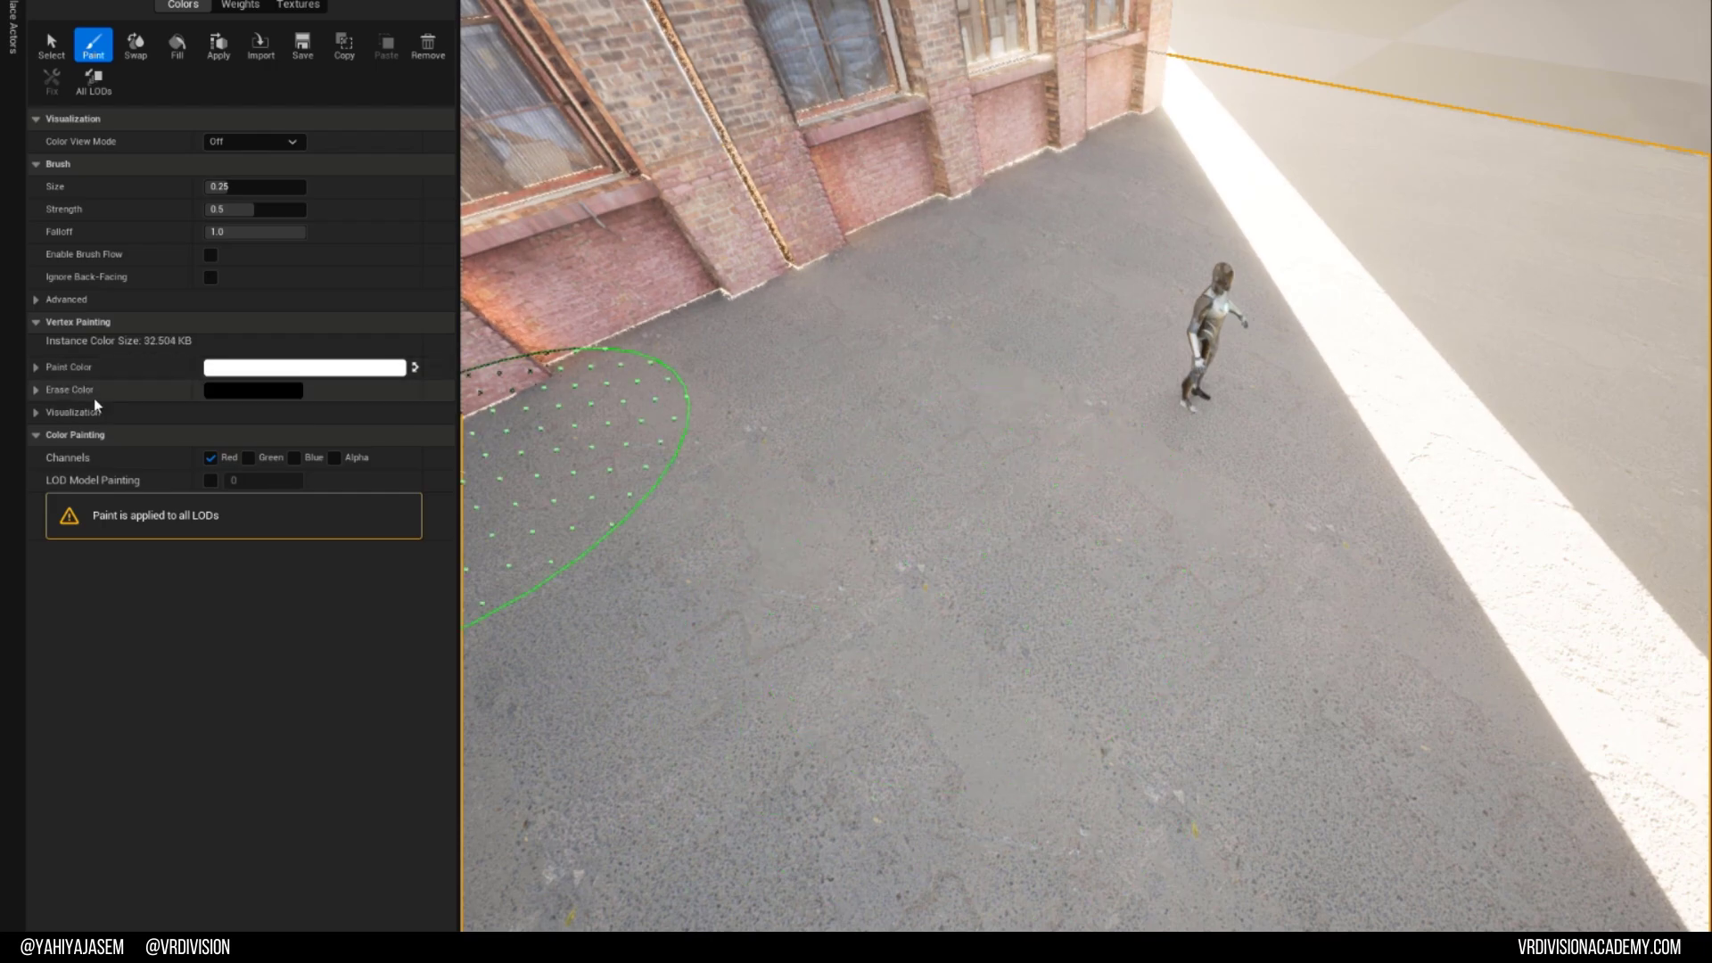
left_click(416, 368)
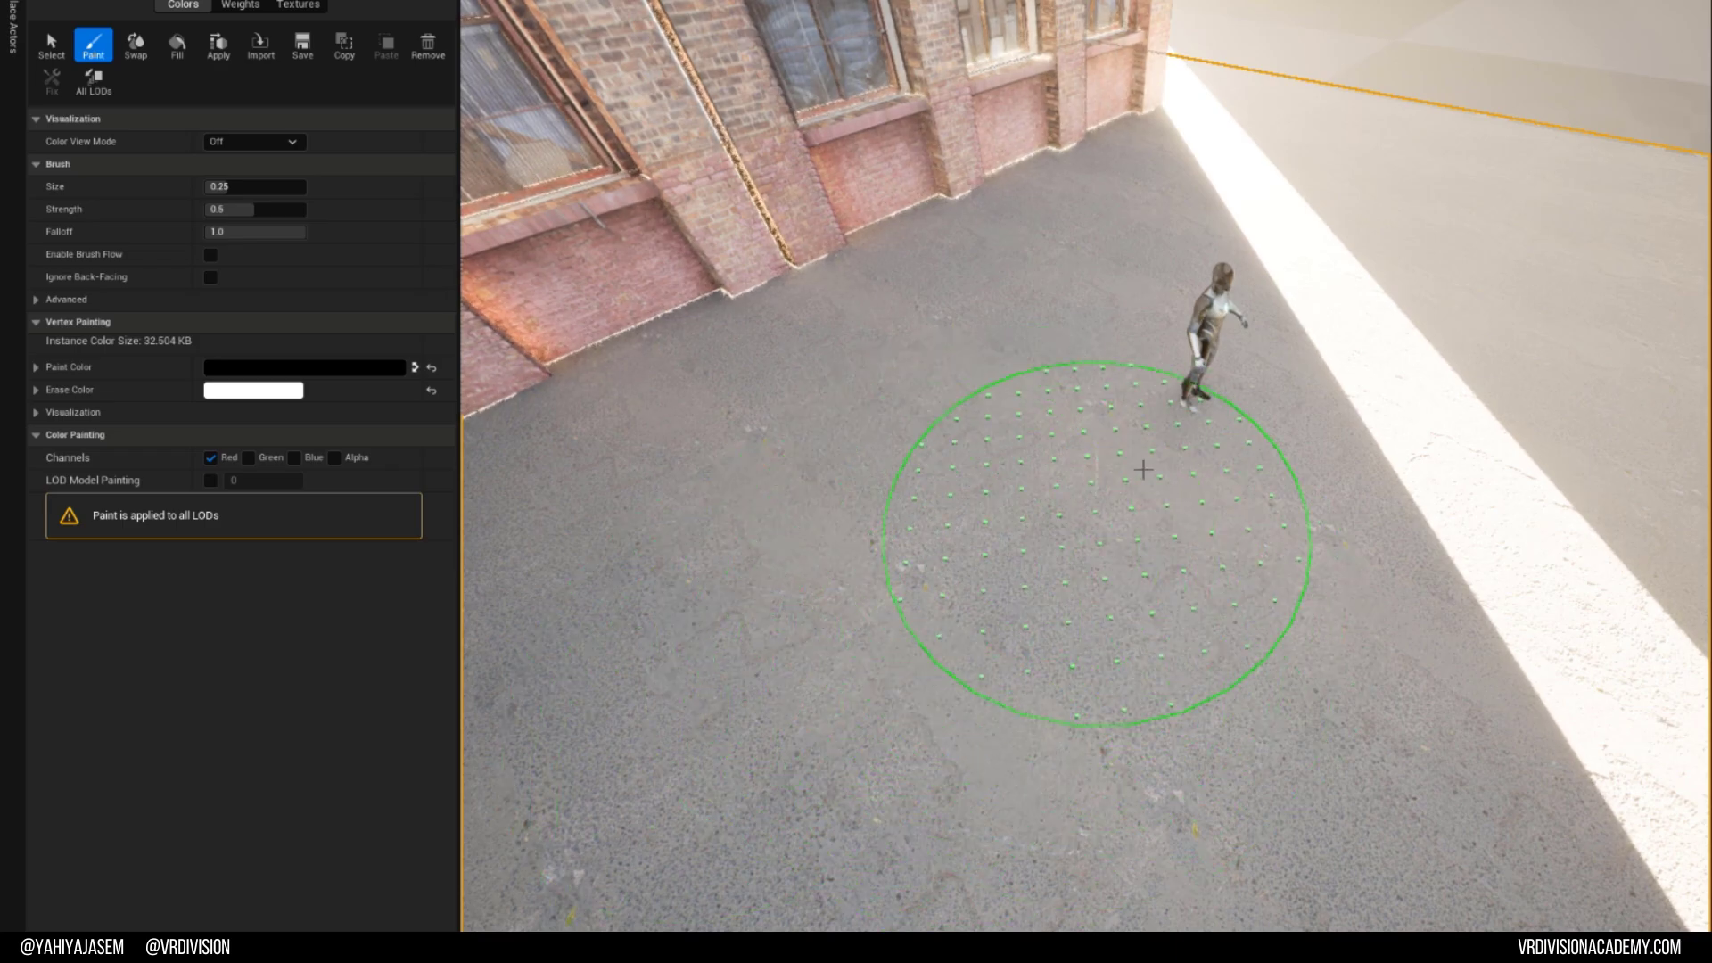
mouse_move(1143, 469)
right_mouse_down()
mouse_move(1086, 499)
mouse_move(1140, 489)
right_mouse_up()
key("Escape")
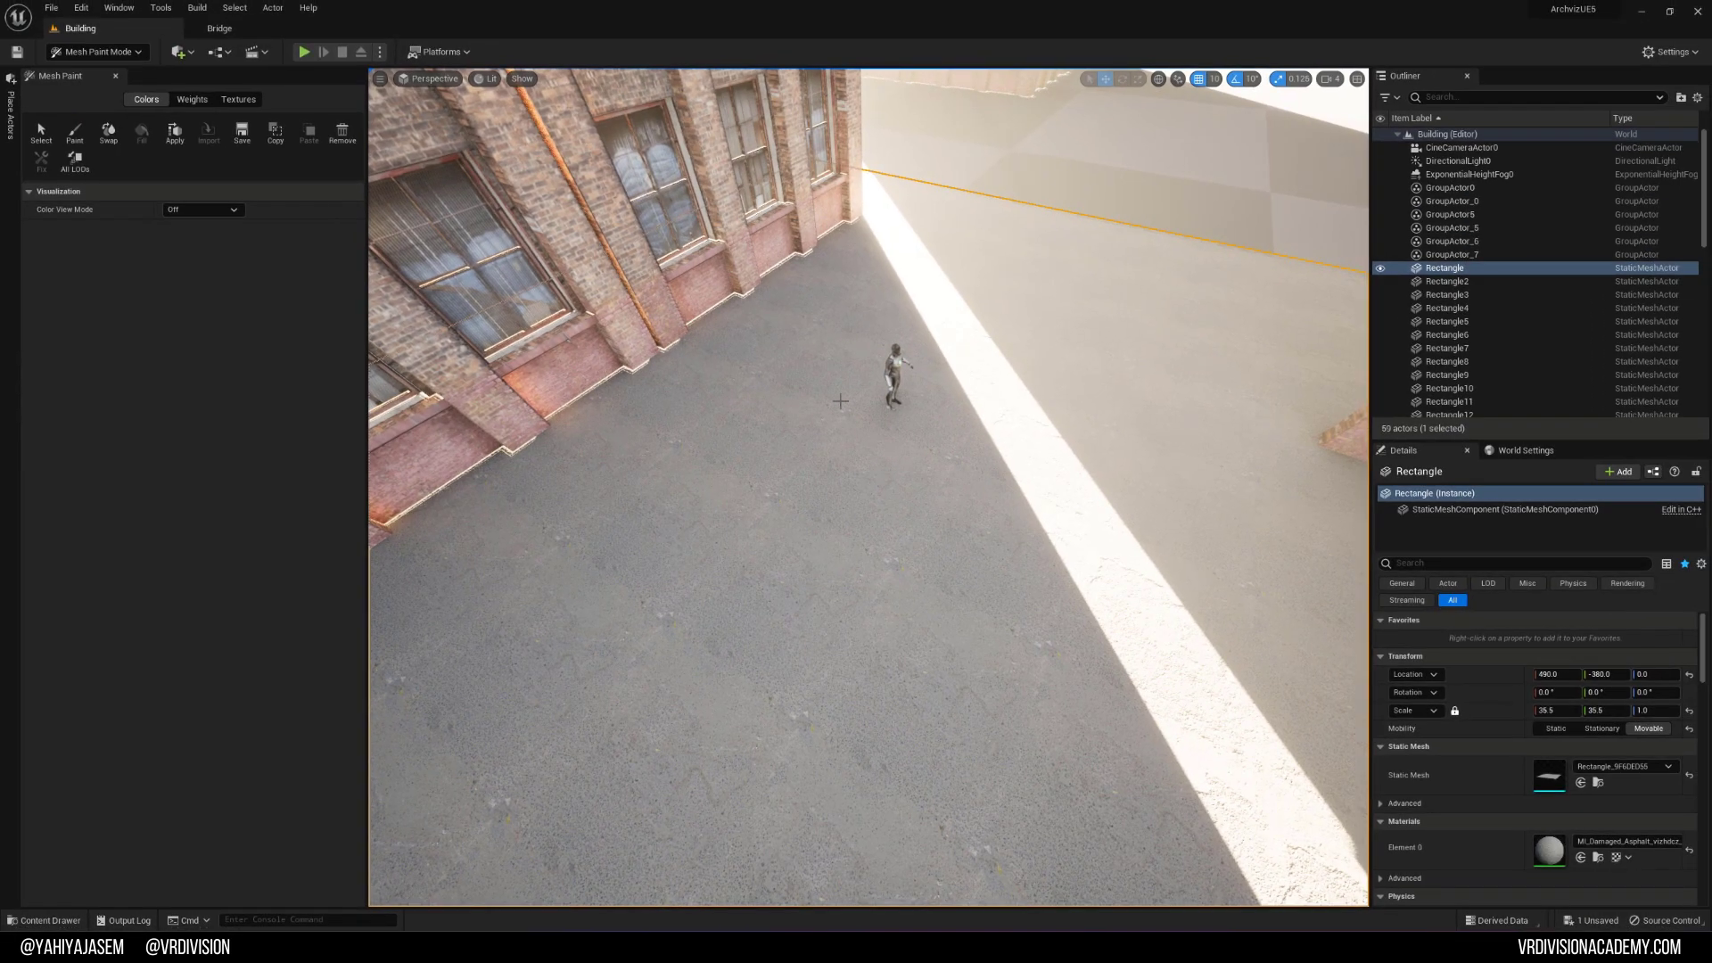
Step: Apply TutMaterial from the content drawer to the ground plane and look closely at its blended patch
key("ctrl+space")
left_click_drag(657, 687, 919, 519)
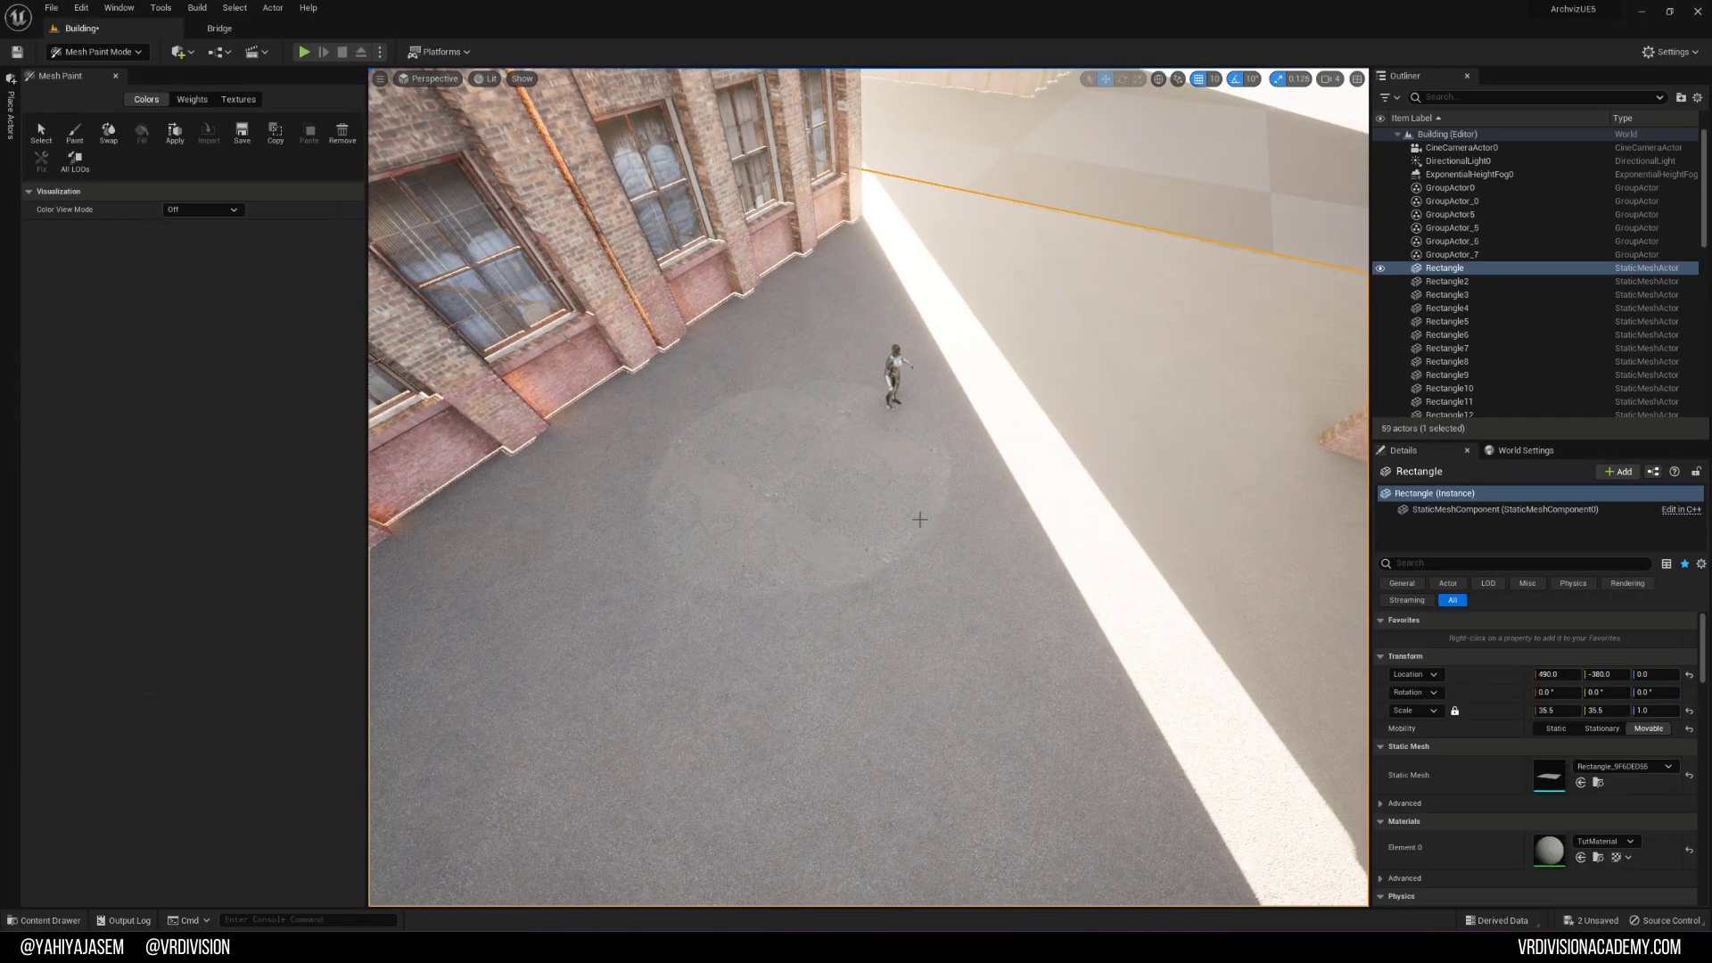
mouse_move(919, 519)
right_mouse_down()
mouse_move(819, 426)
mouse_move(954, 502)
right_mouse_up()
key("shift+5")
right_click_drag(790, 486, 454, 290)
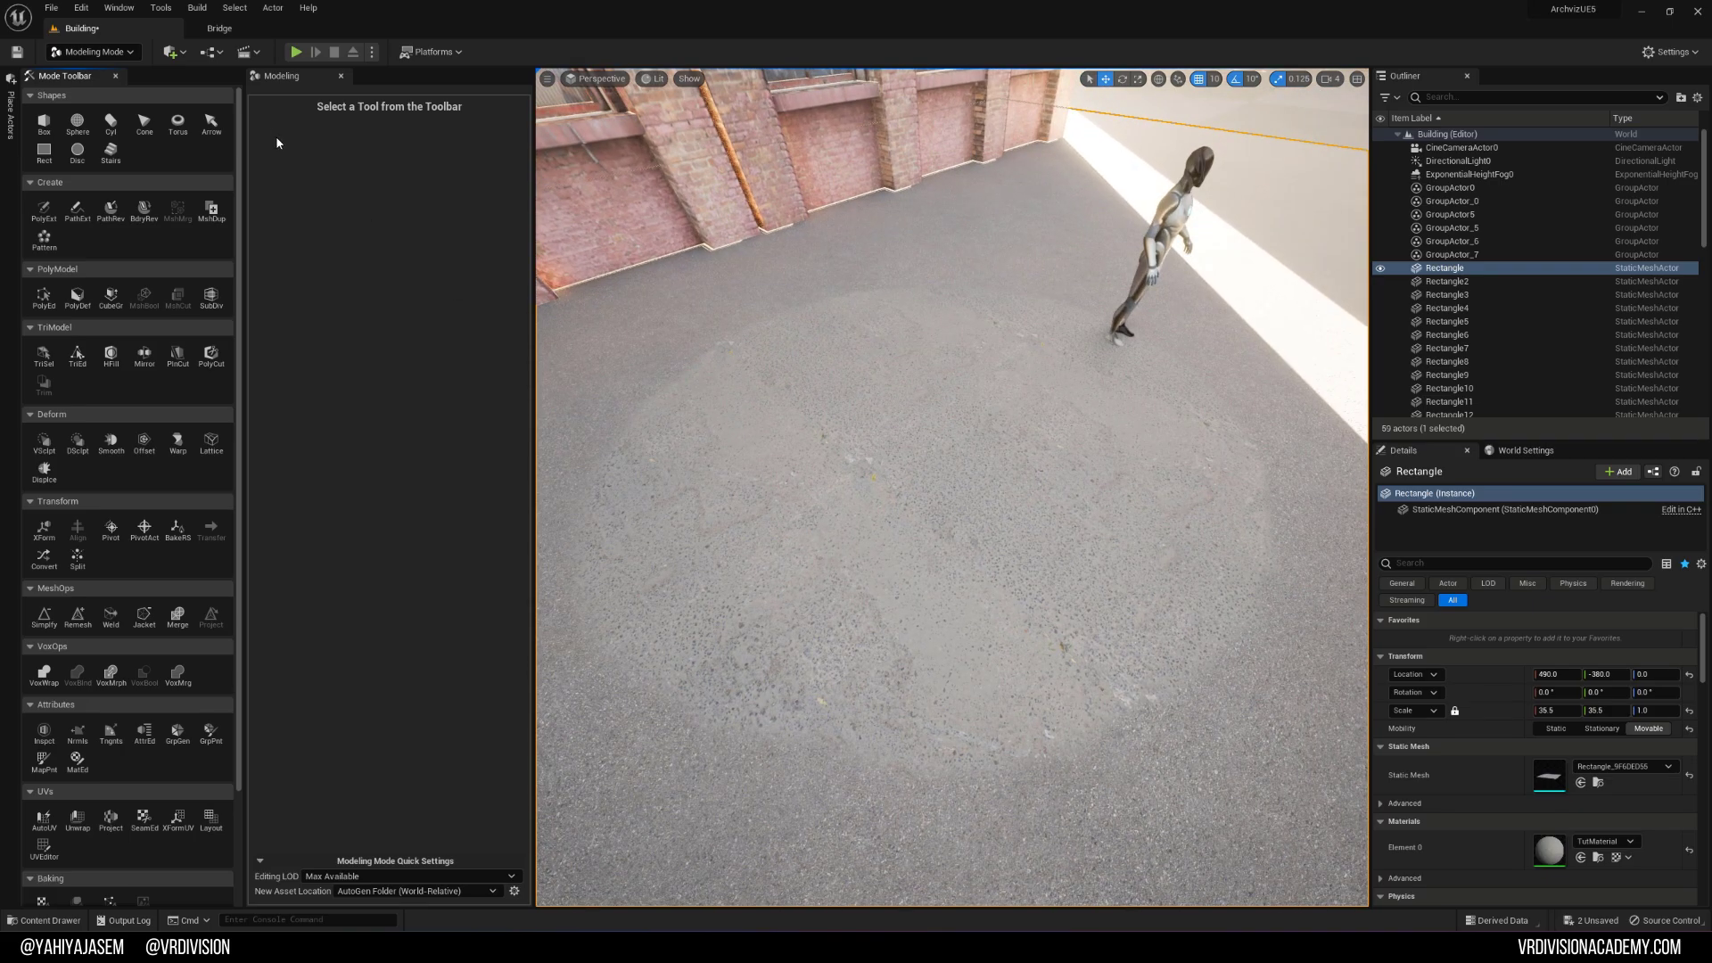
Step: Paint black in the Red channel over the blended patch on the ground beside the mannequin
key("shift+4")
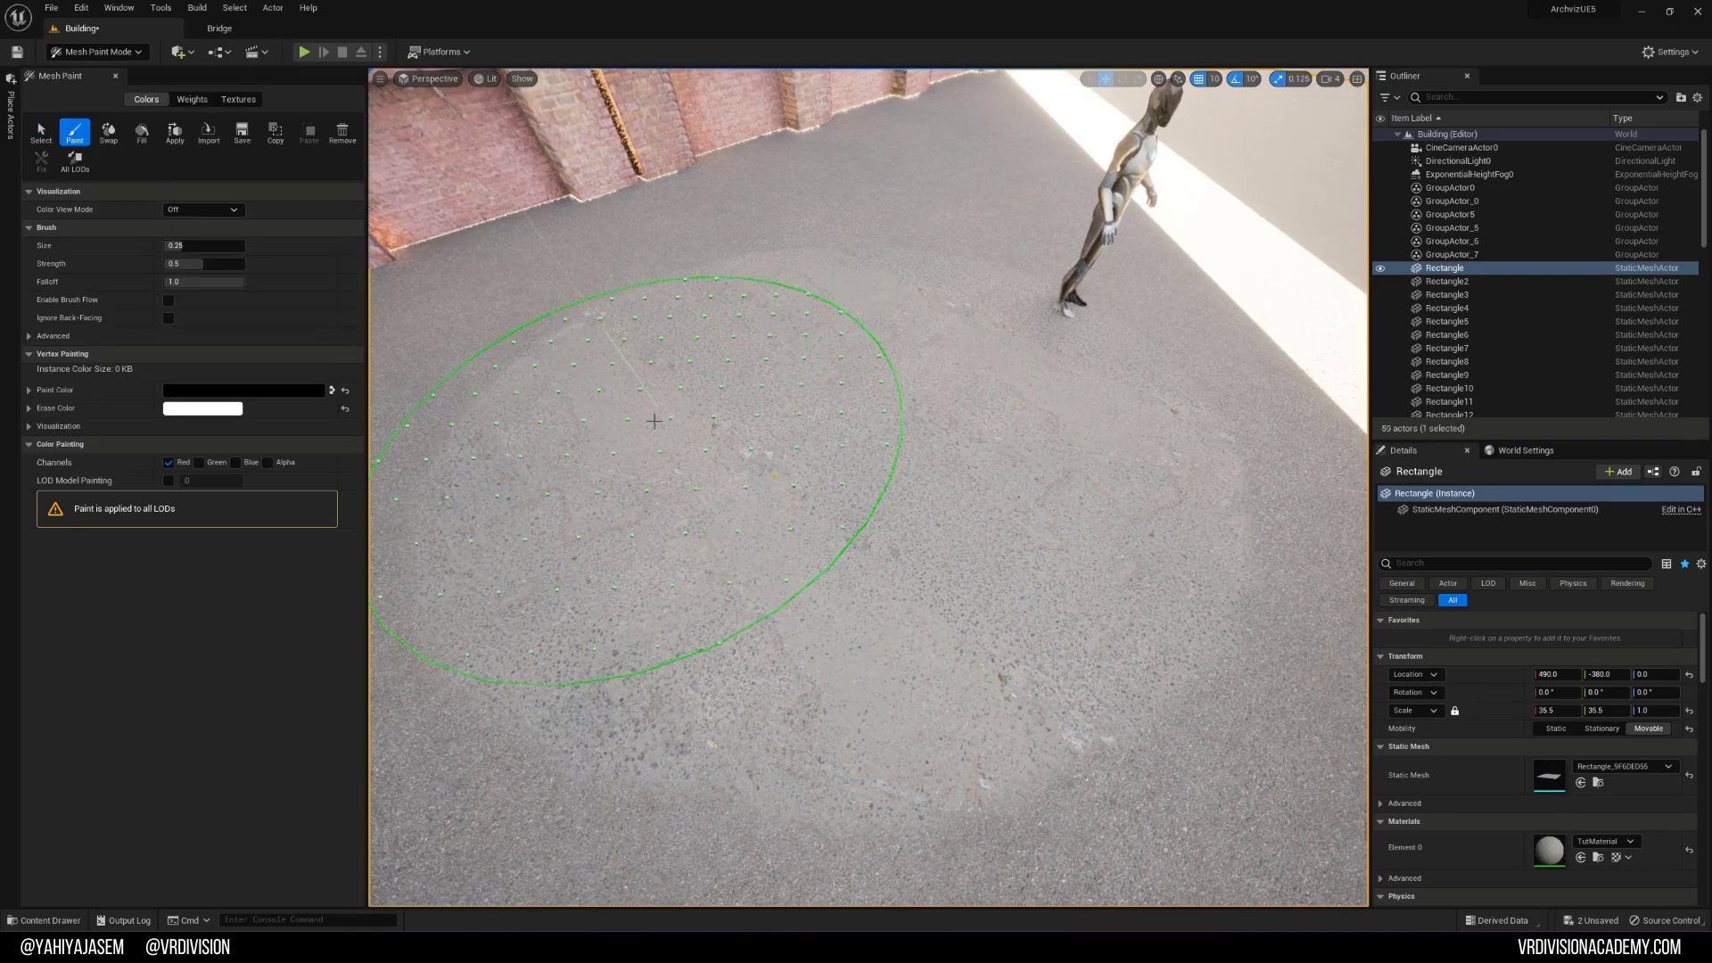
left_click_drag(948, 279, 1186, 784)
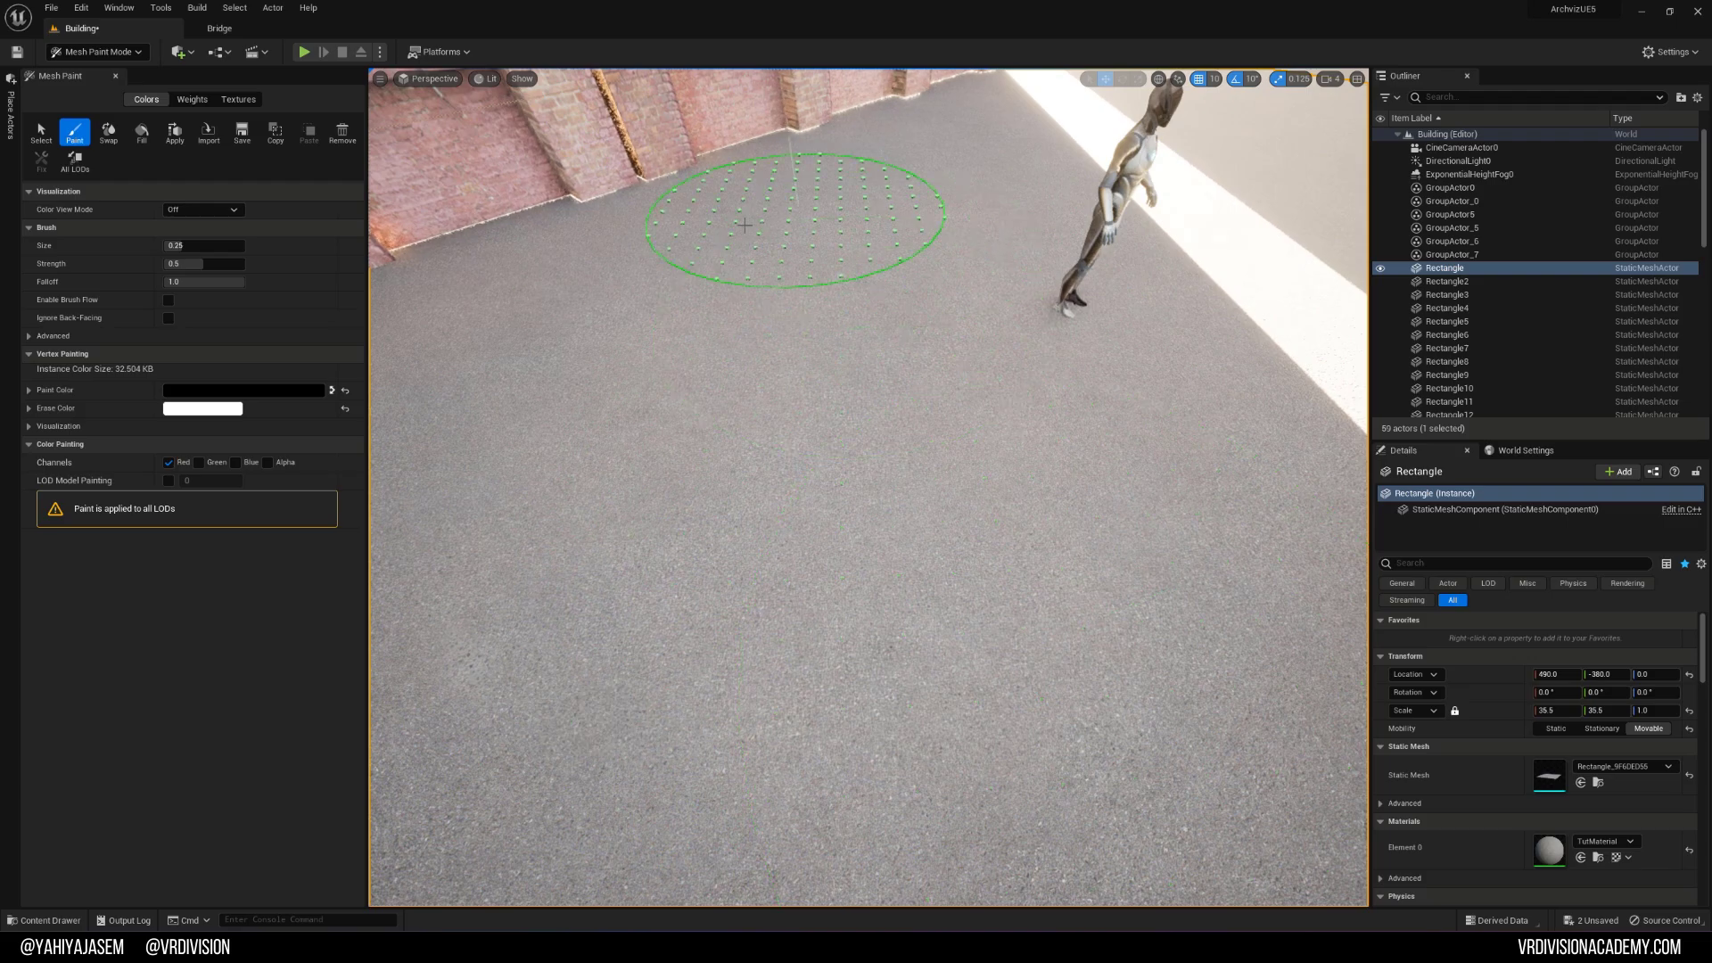
mouse_move(803, 366)
right_mouse_down()
mouse_move(795, 443)
mouse_move(814, 497)
right_mouse_up()
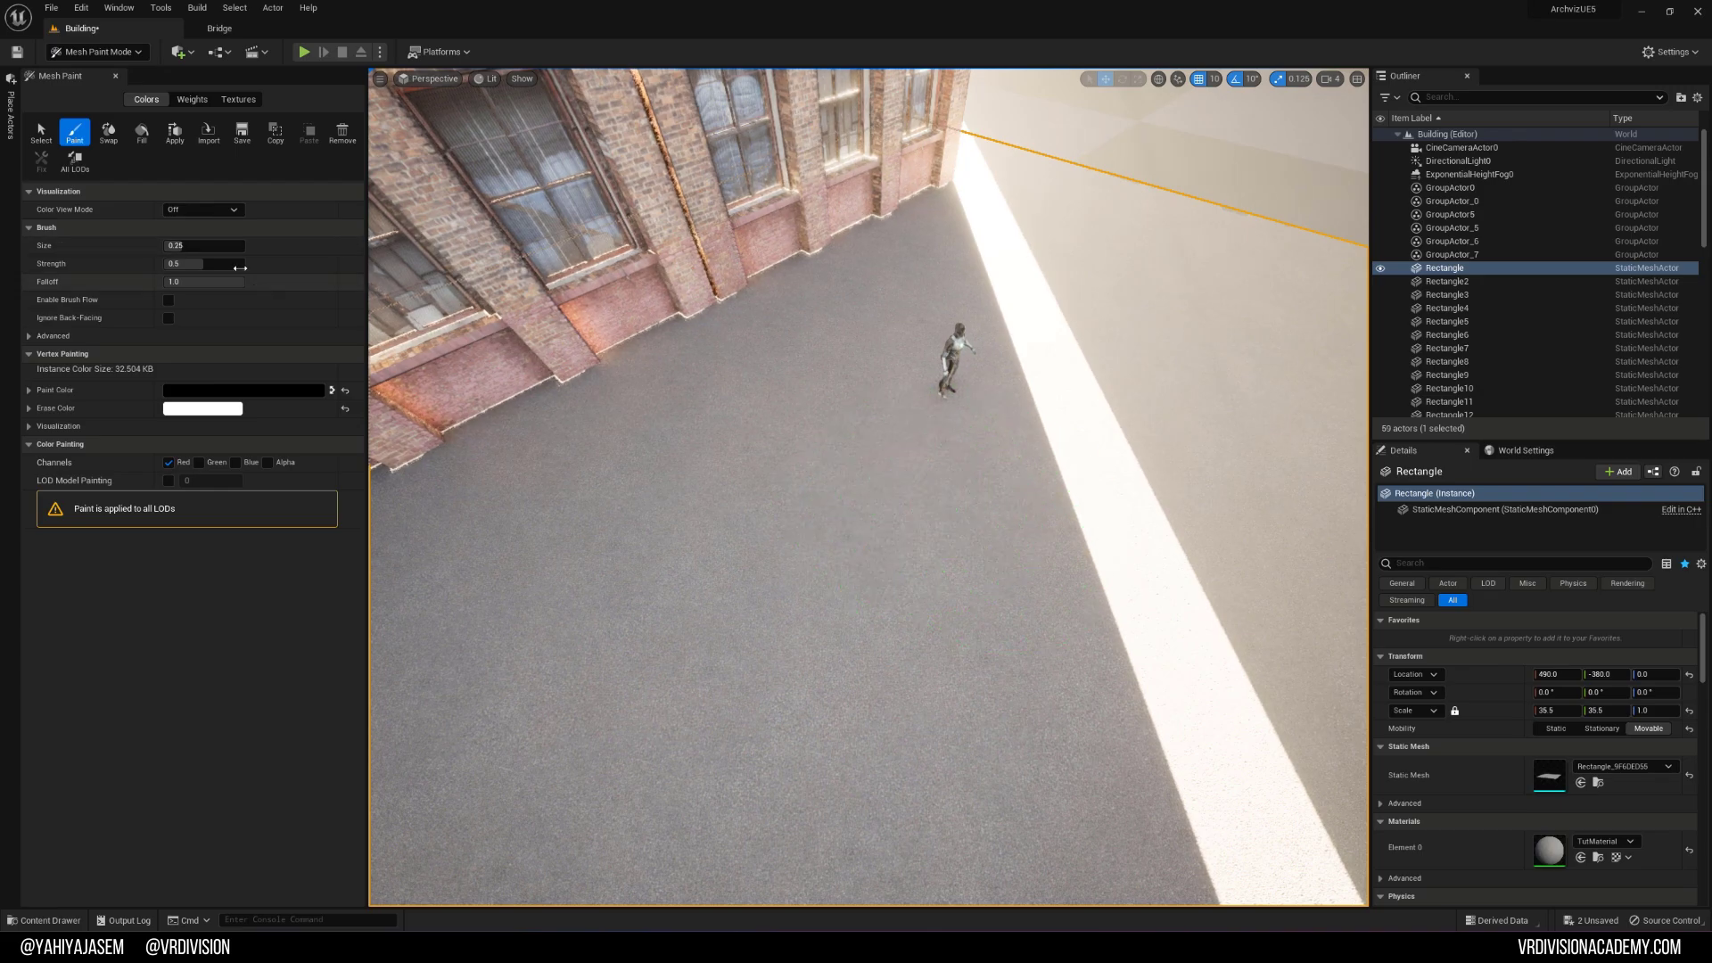
Step: Set the brush strength to 0.156 and paint faint Red channel patches across the ground
left_click_drag(203, 264, 184, 264)
type("0.156")
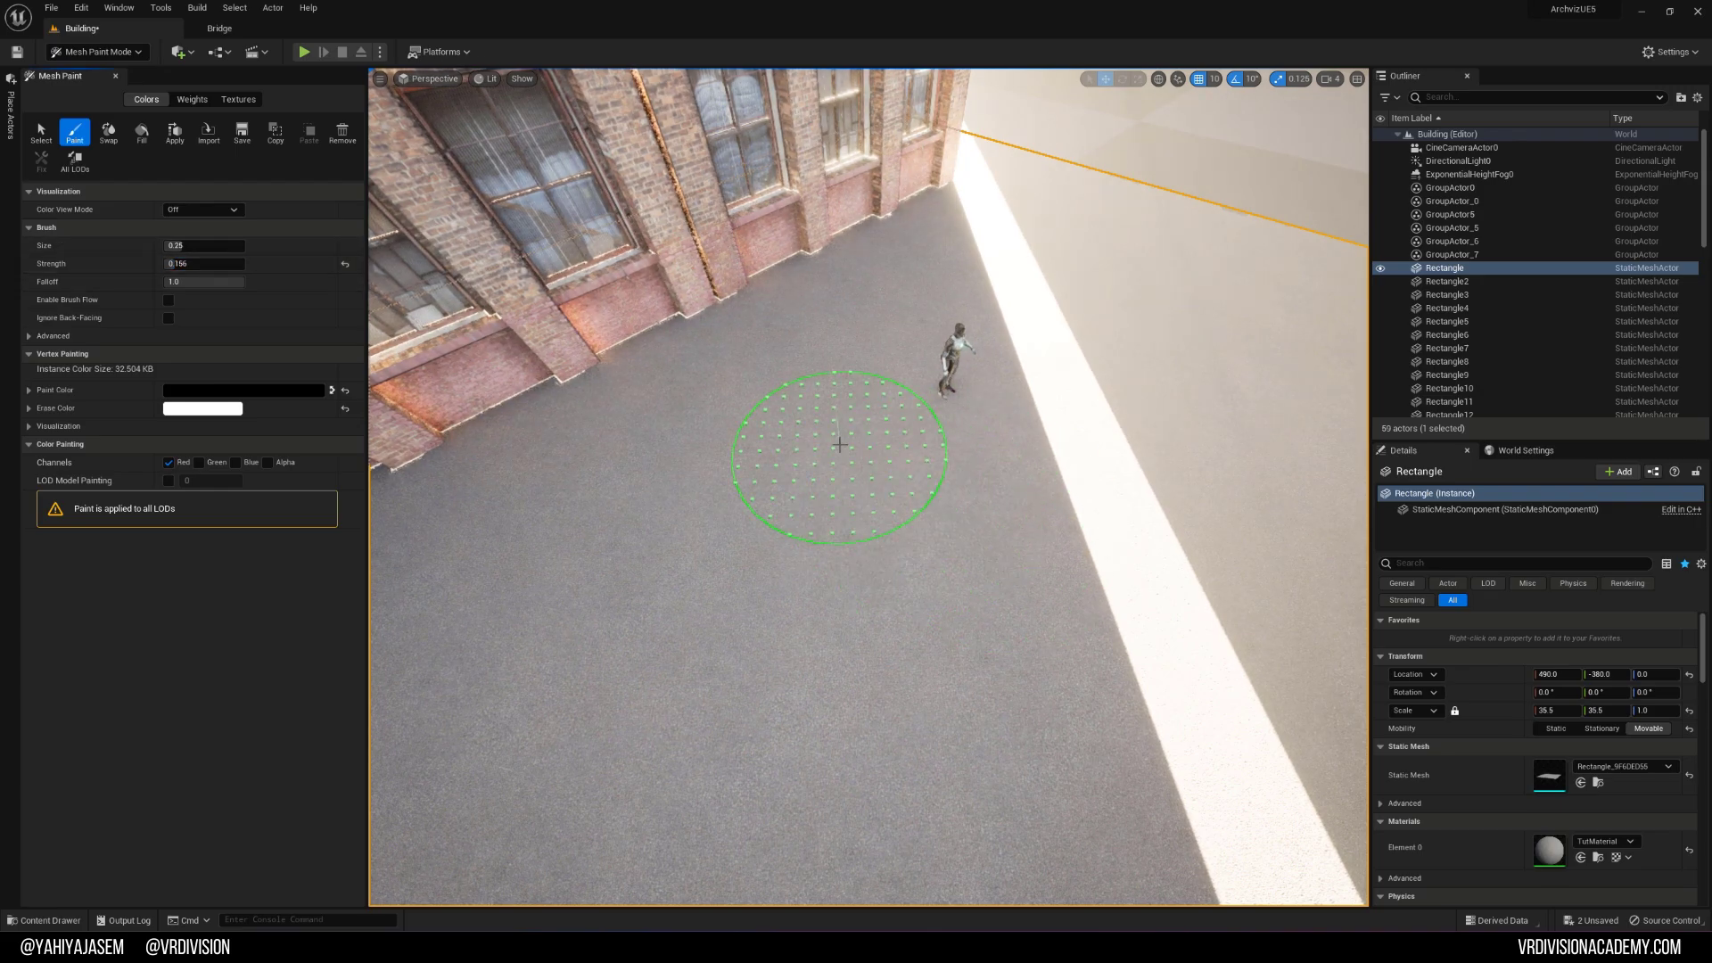
mouse_move(841, 439)
right_mouse_down()
mouse_move(987, 489)
mouse_move(1082, 492)
mouse_move(933, 524)
mouse_move(846, 450)
right_mouse_up()
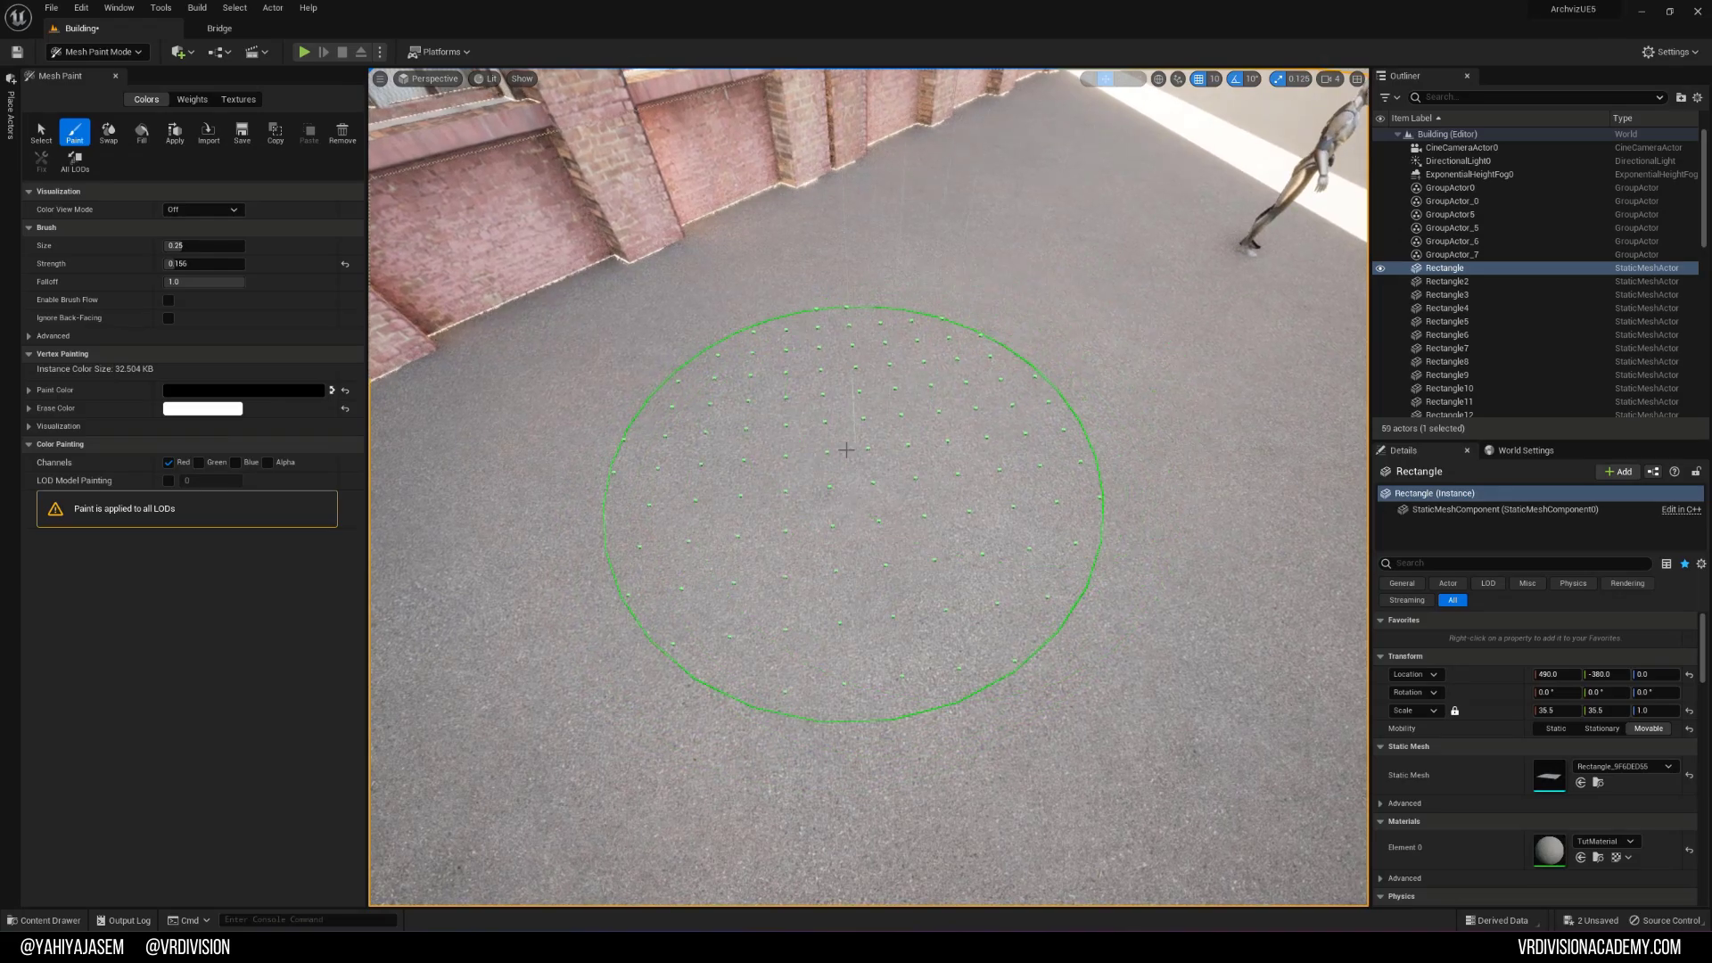
right_click_drag(913, 401, 960, 359)
key("s")
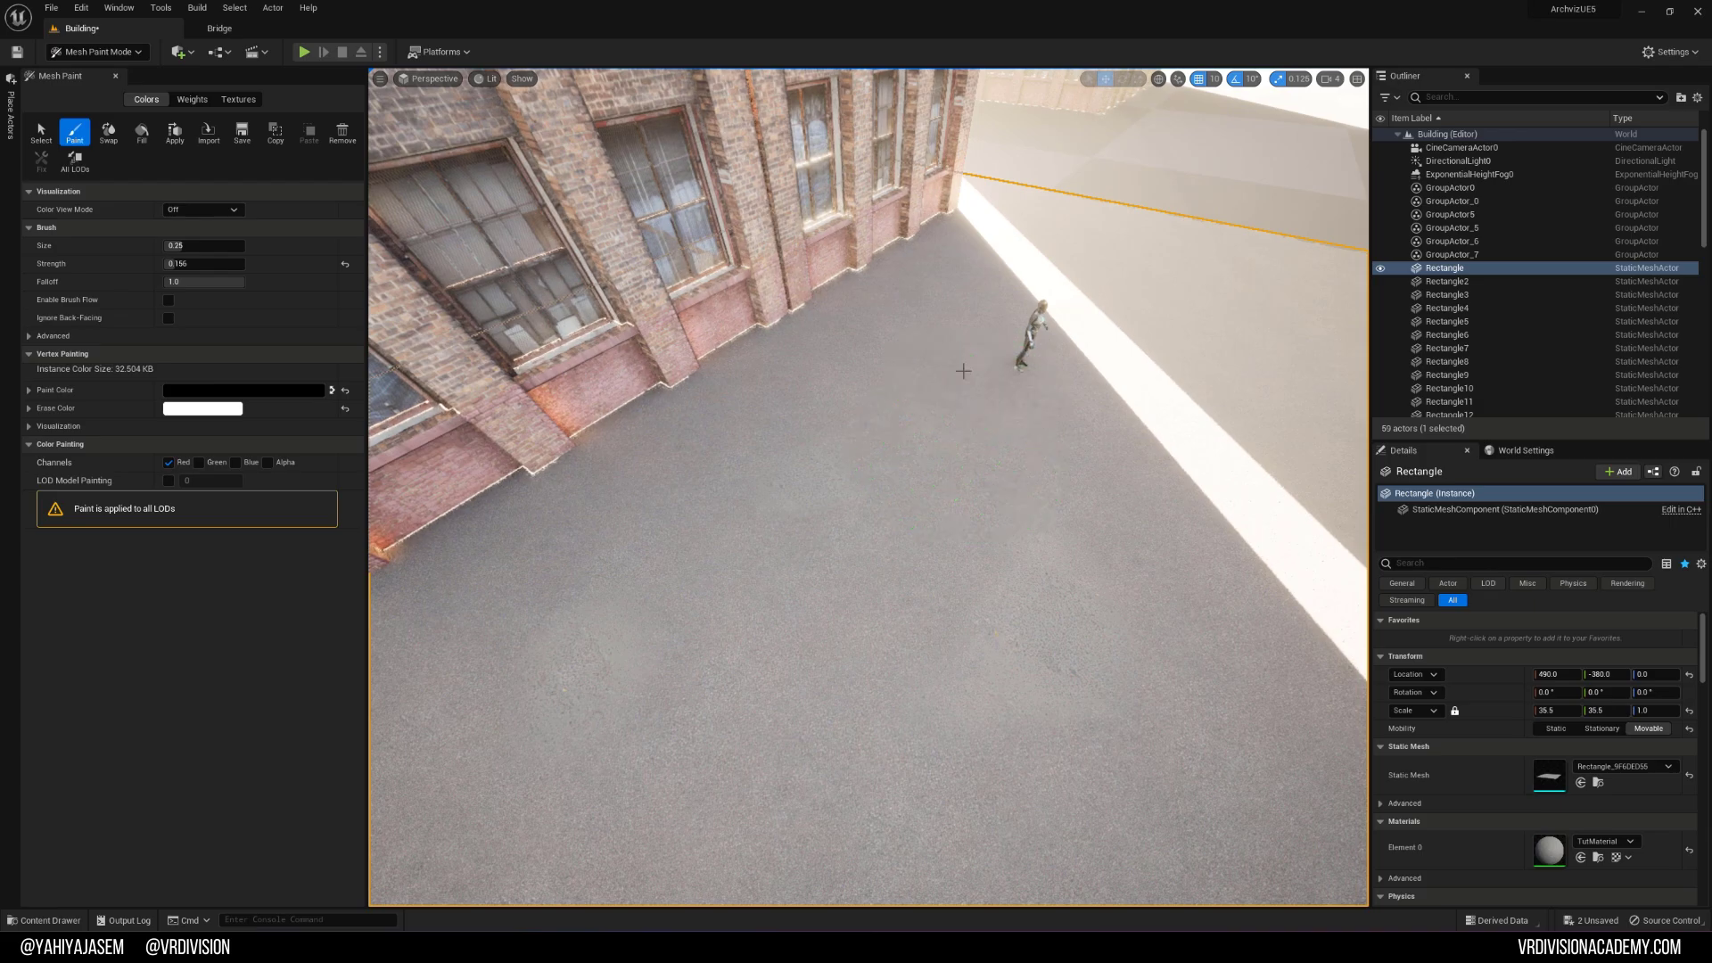
Step: Examine the painted ground's surface detail in the Detail Lighting view mode and return to Lit
left_click(489, 79)
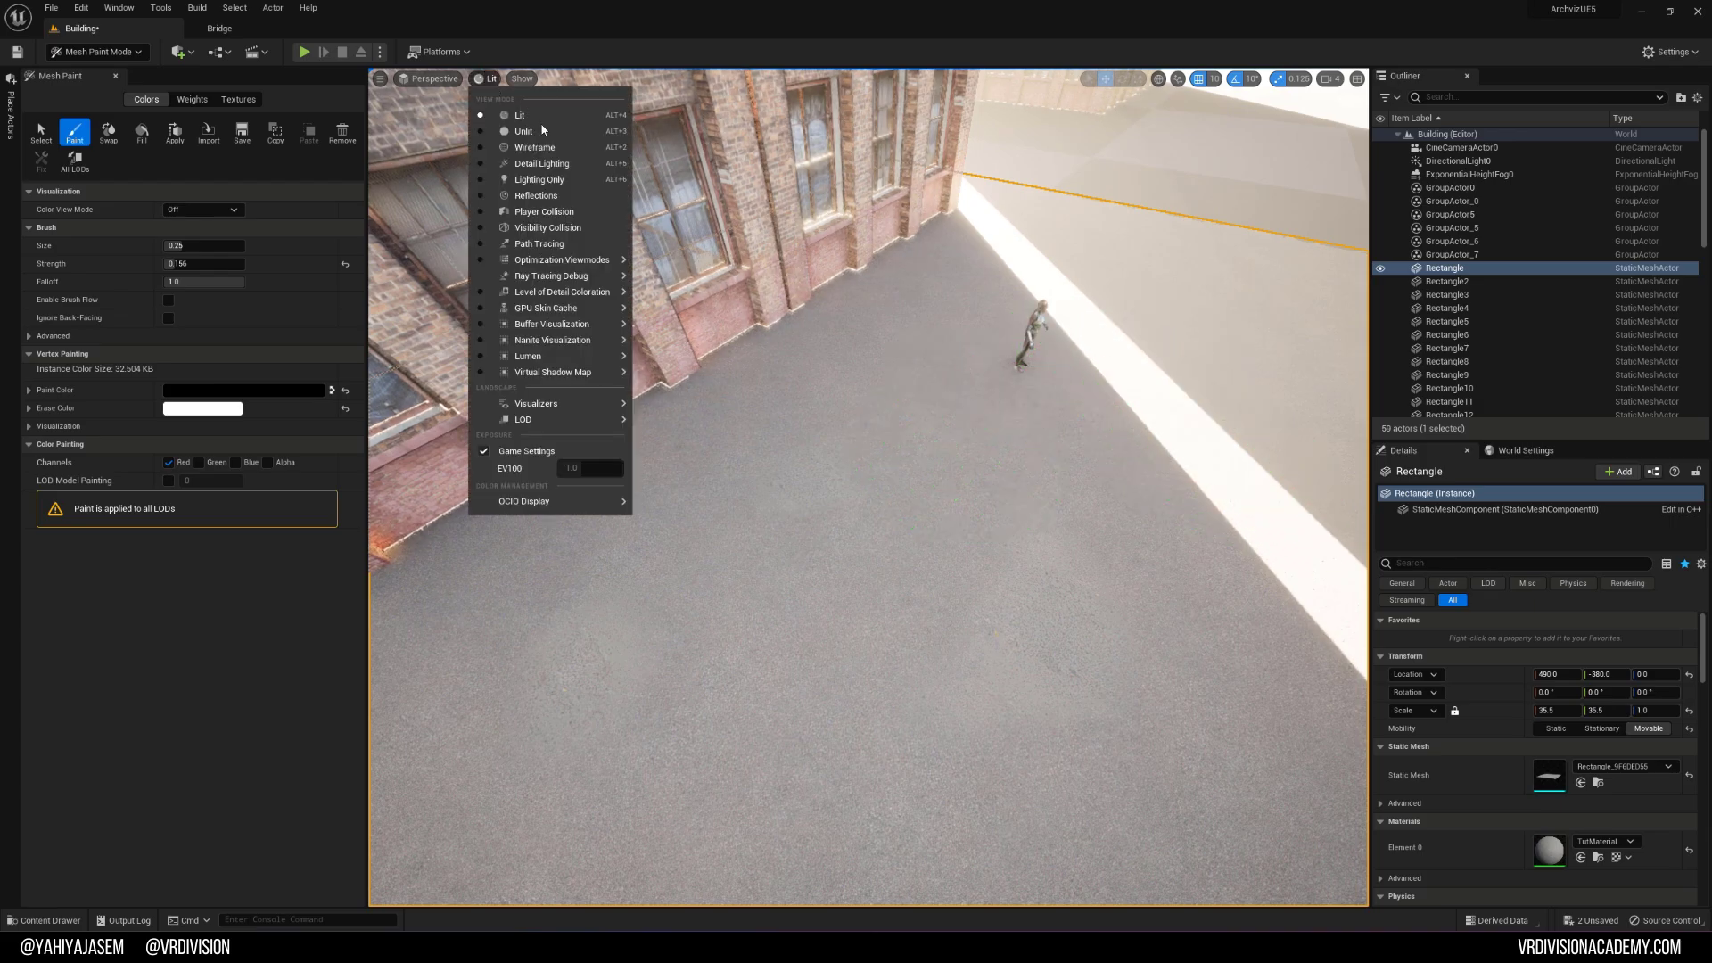
left_click(570, 170)
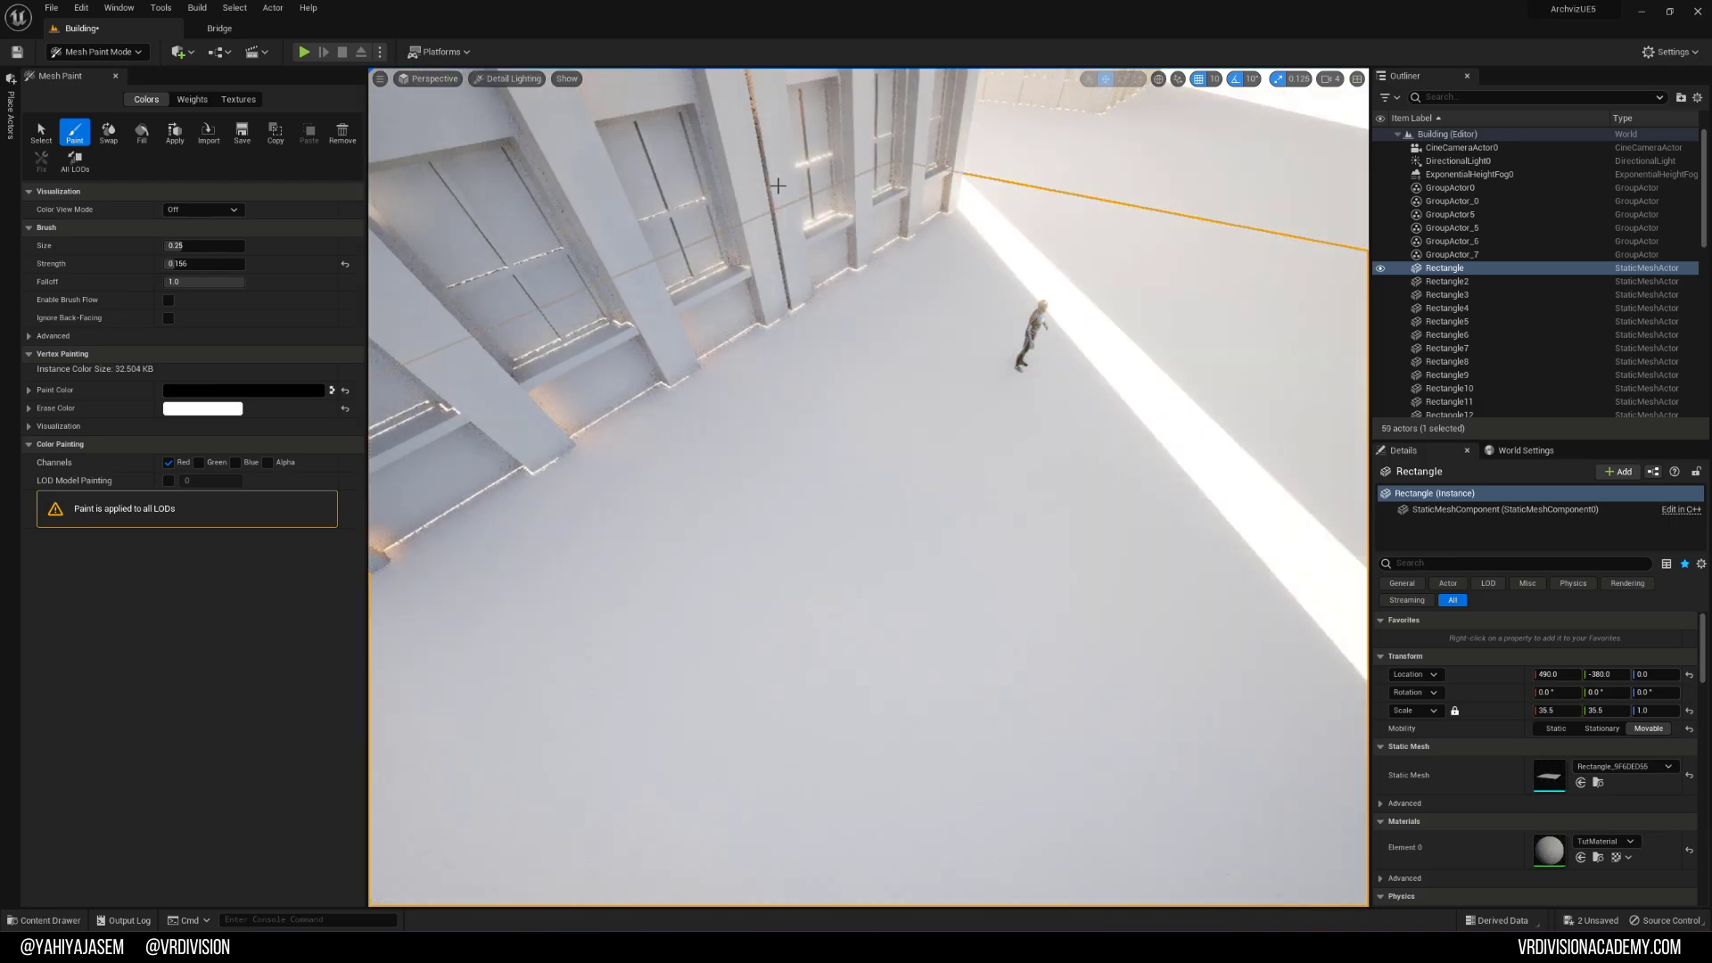
scroll(928, 339, "up", 3)
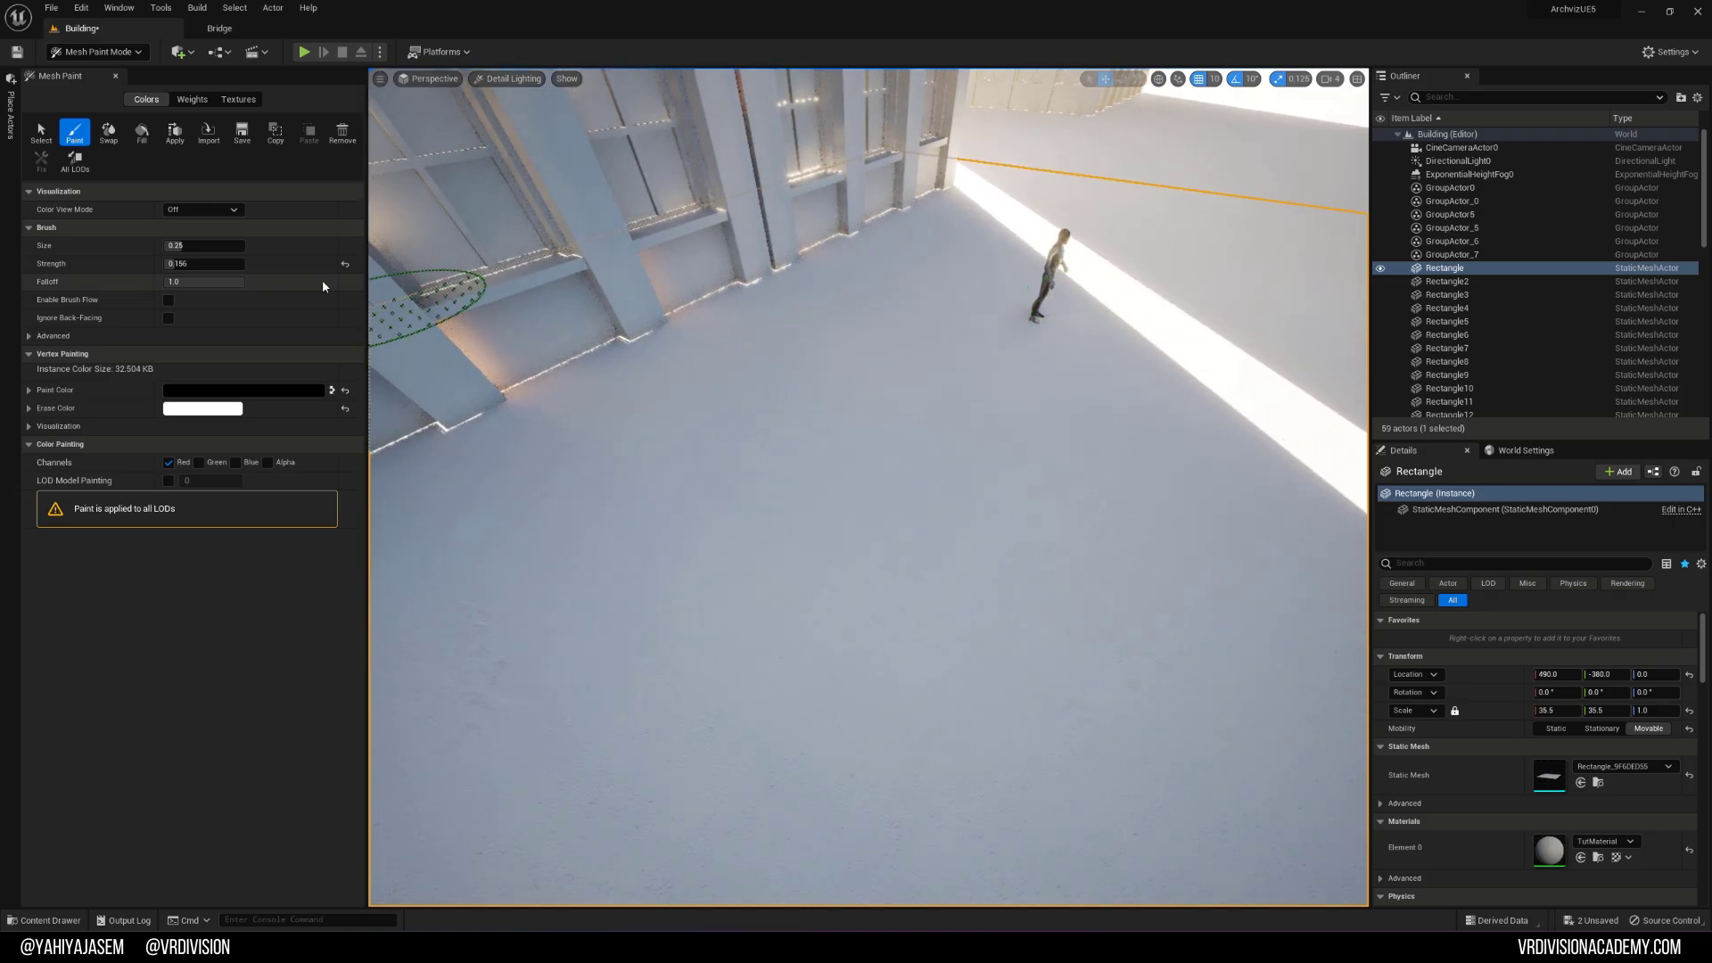
right_click_drag(860, 314, 854, 284)
key("alt+4")
Step: Return to Selection mode, save the level, and review the painted ground around the mannequin
mouse_move(942, 361)
right_mouse_down()
mouse_move(920, 369)
mouse_move(999, 346)
right_mouse_up()
key("w")
key("shift+1")
key("w")
right_click_drag(924, 392, 913, 328)
key("ctrl+s")
key("s")
key("w")
key("s")
mouse_move(913, 464)
right_mouse_down()
mouse_move(949, 467)
mouse_move(936, 446)
mouse_move(897, 512)
mouse_move(847, 500)
right_mouse_up()
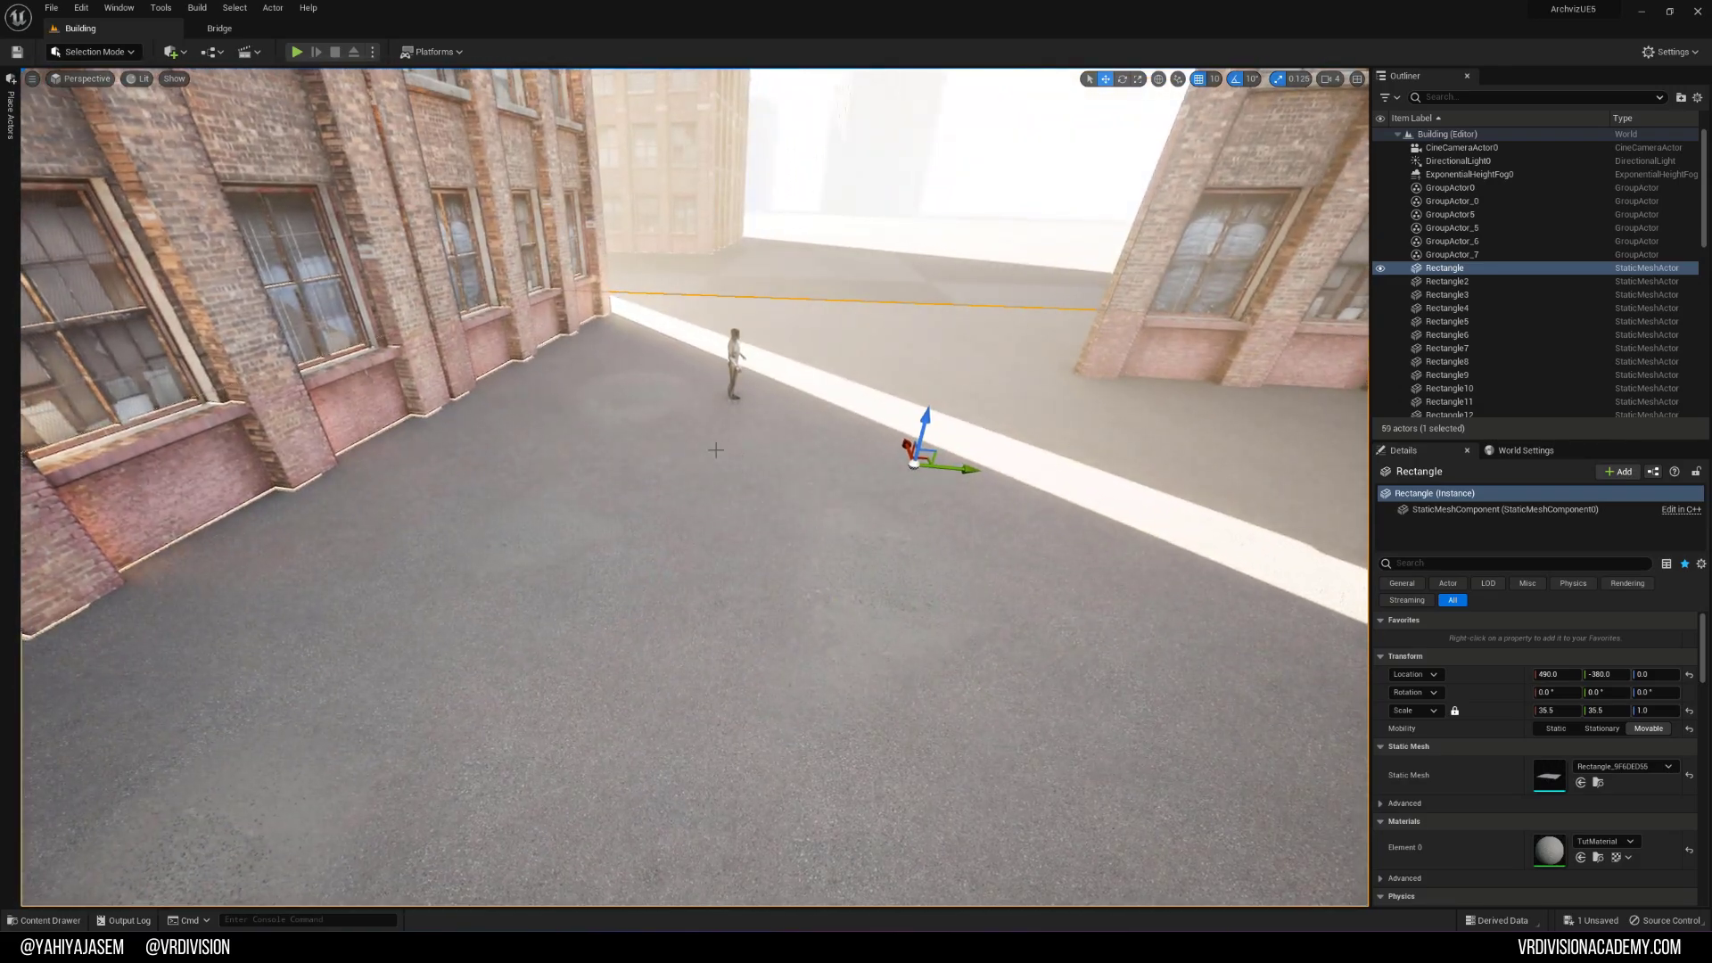
Step: Return to the vertex color Paint brush, restrict it to the Green channel, and paint patches along the street
key("shift+4")
left_click(74, 134)
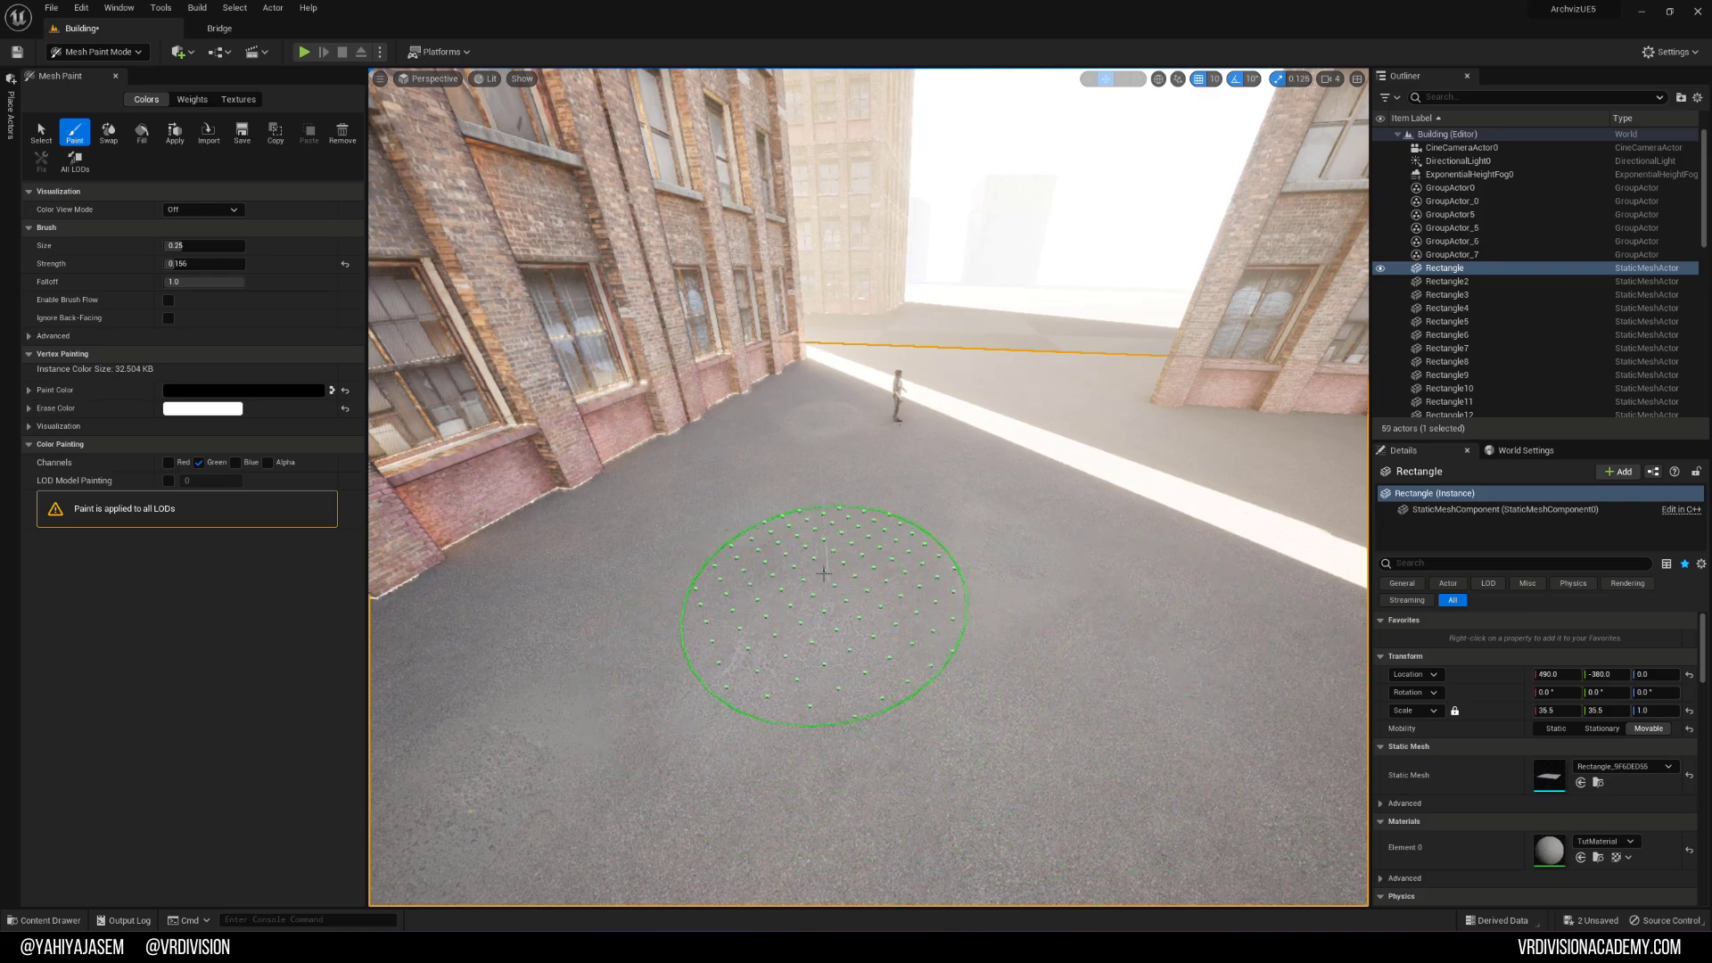
mouse_move(823, 573)
right_mouse_down()
mouse_move(857, 883)
mouse_move(907, 581)
right_mouse_up()
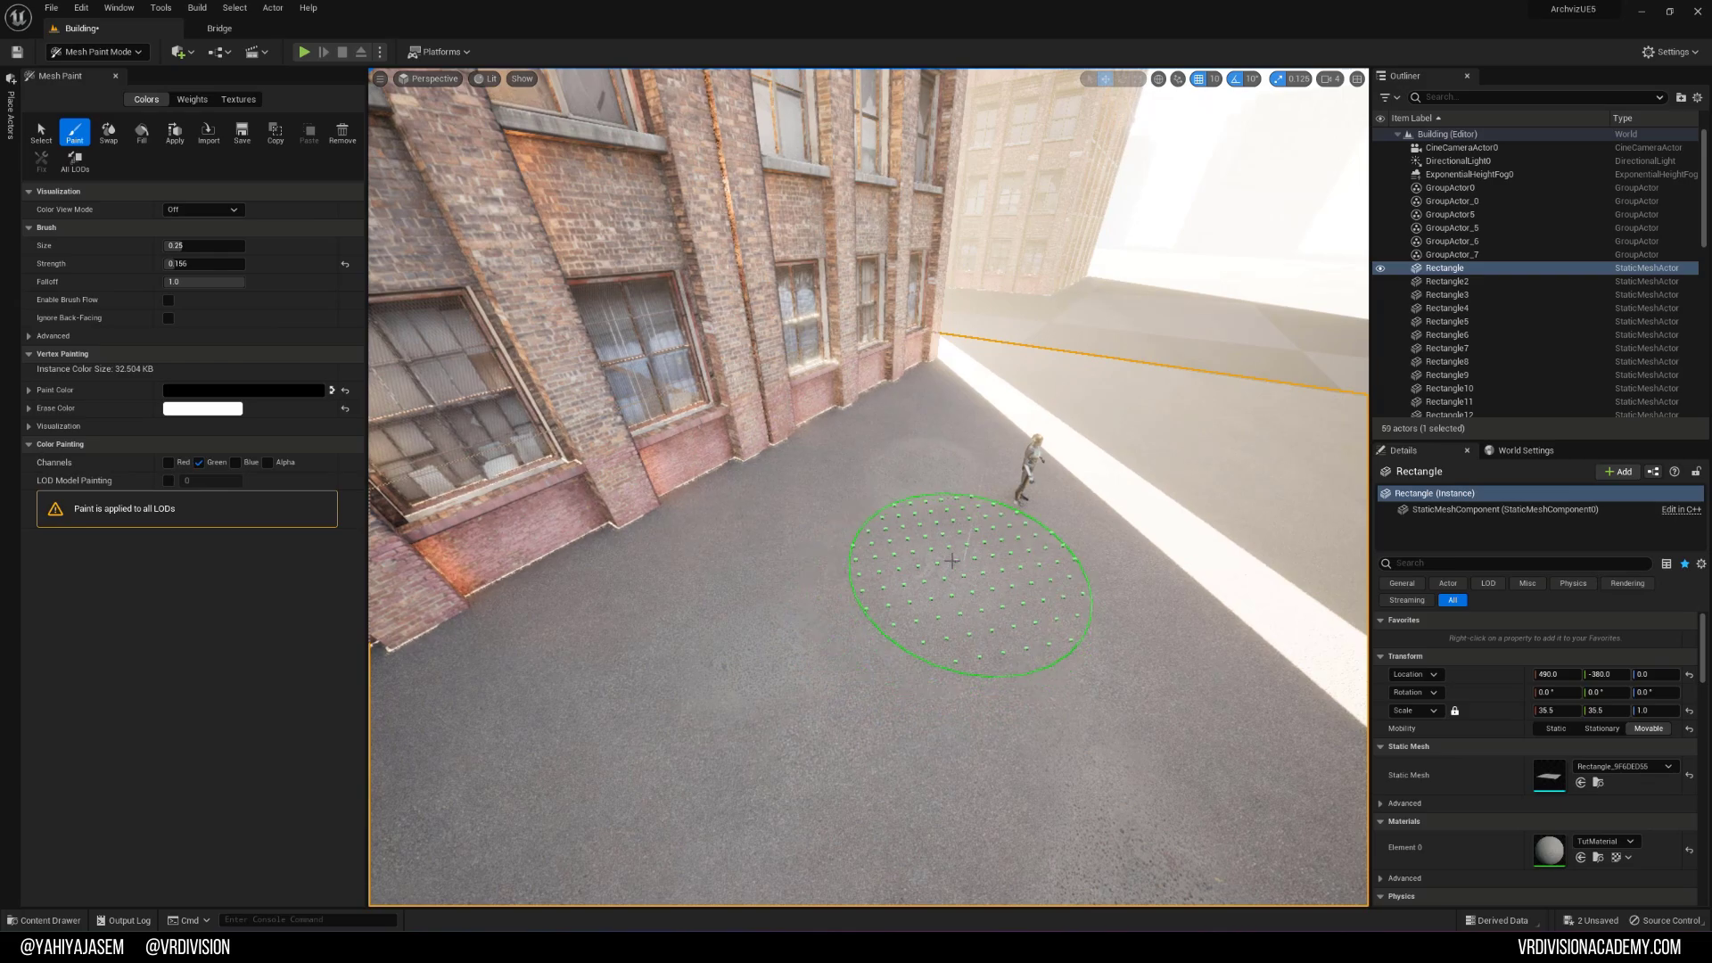
right_click_drag(910, 571, 776, 528)
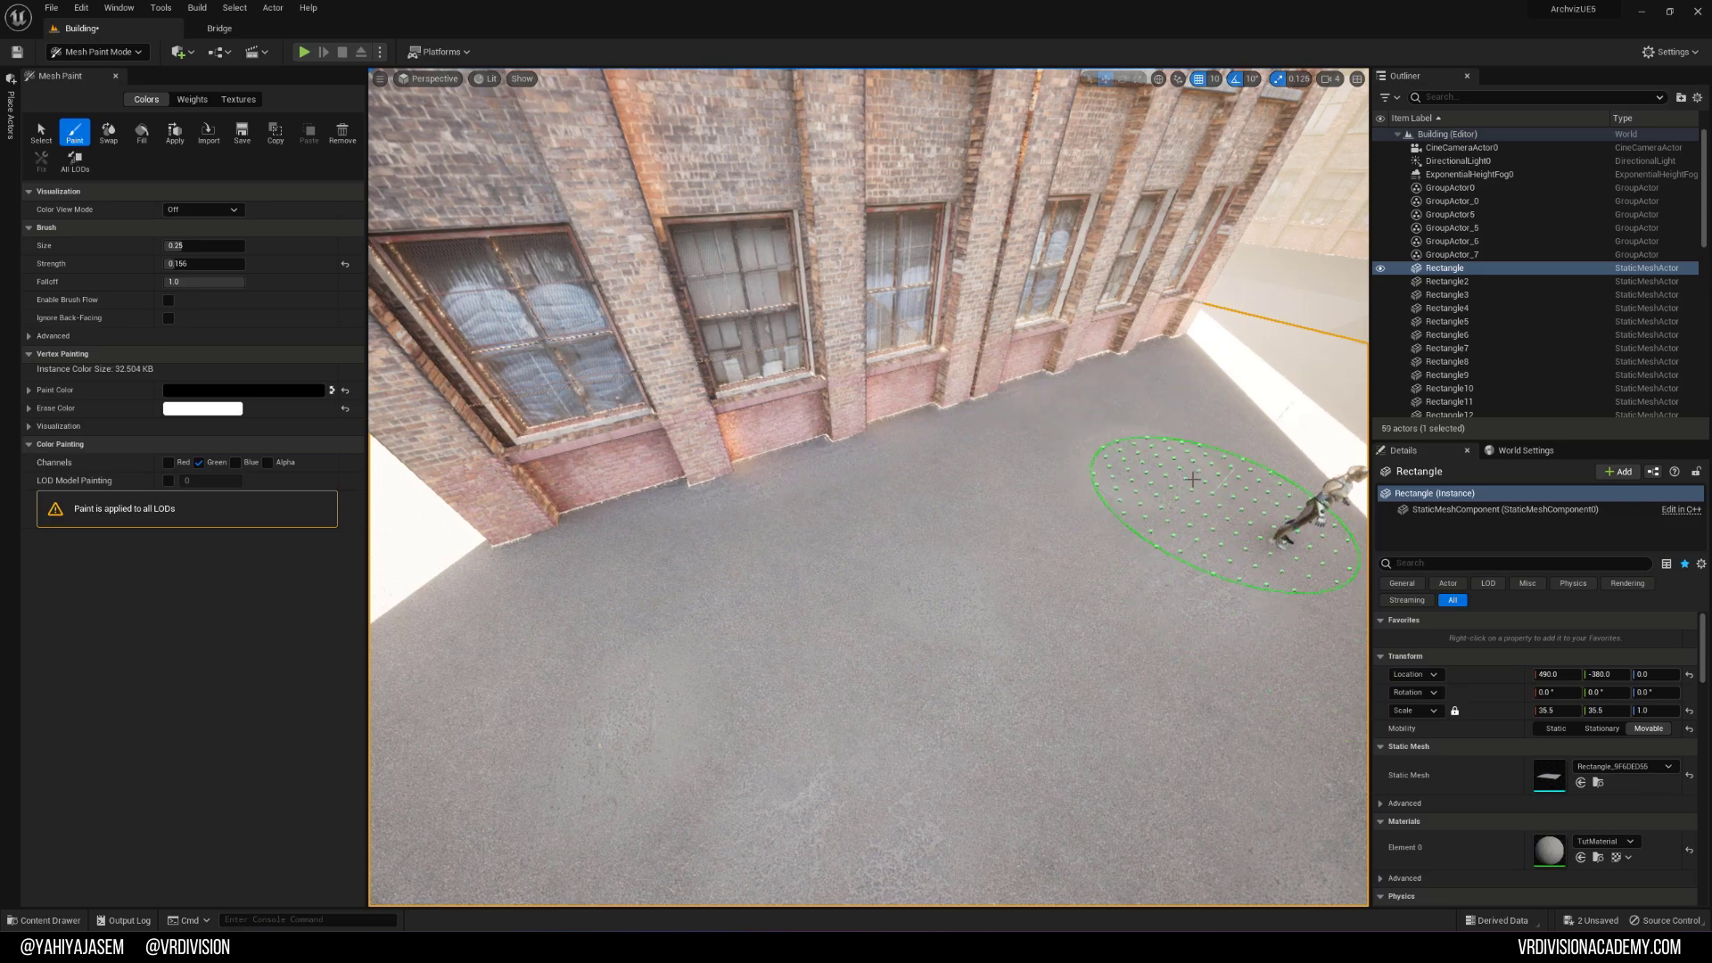
mouse_move(1192, 478)
right_mouse_down()
mouse_move(1078, 592)
mouse_move(1058, 535)
right_mouse_up()
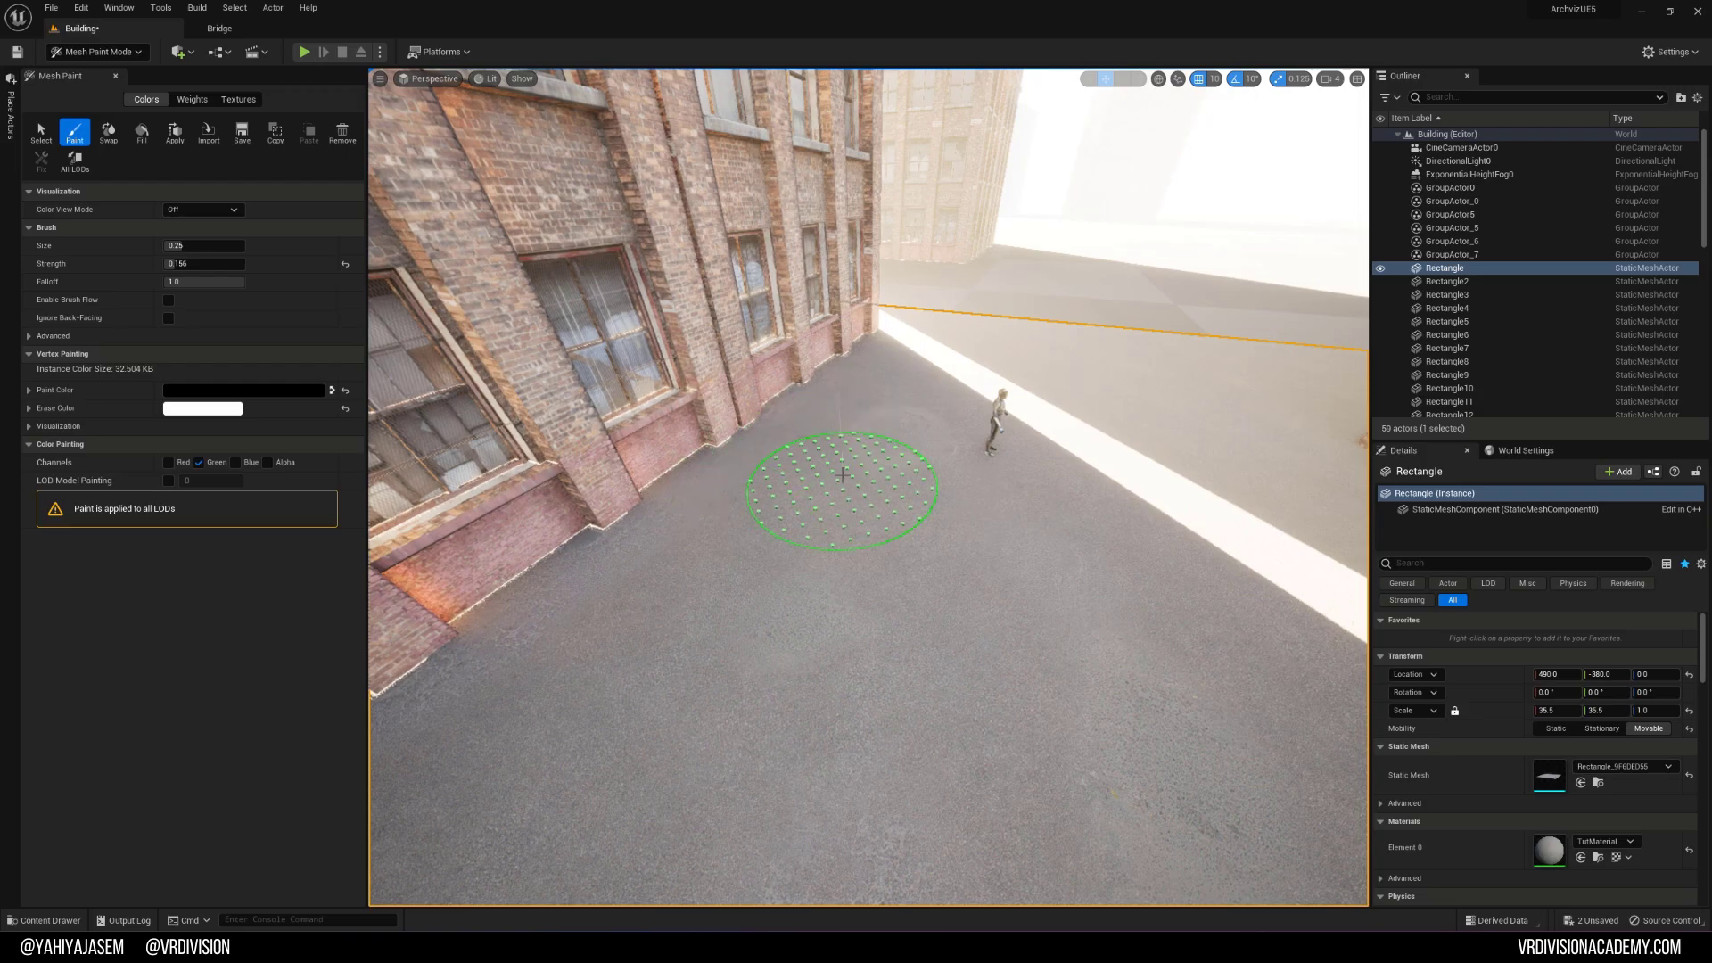
Step: Save the level and open the ground plane's TutMaterial instance for editing
mouse_move(861, 397)
right_mouse_down()
mouse_move(902, 442)
mouse_move(856, 448)
right_mouse_up()
key("ctrl+s")
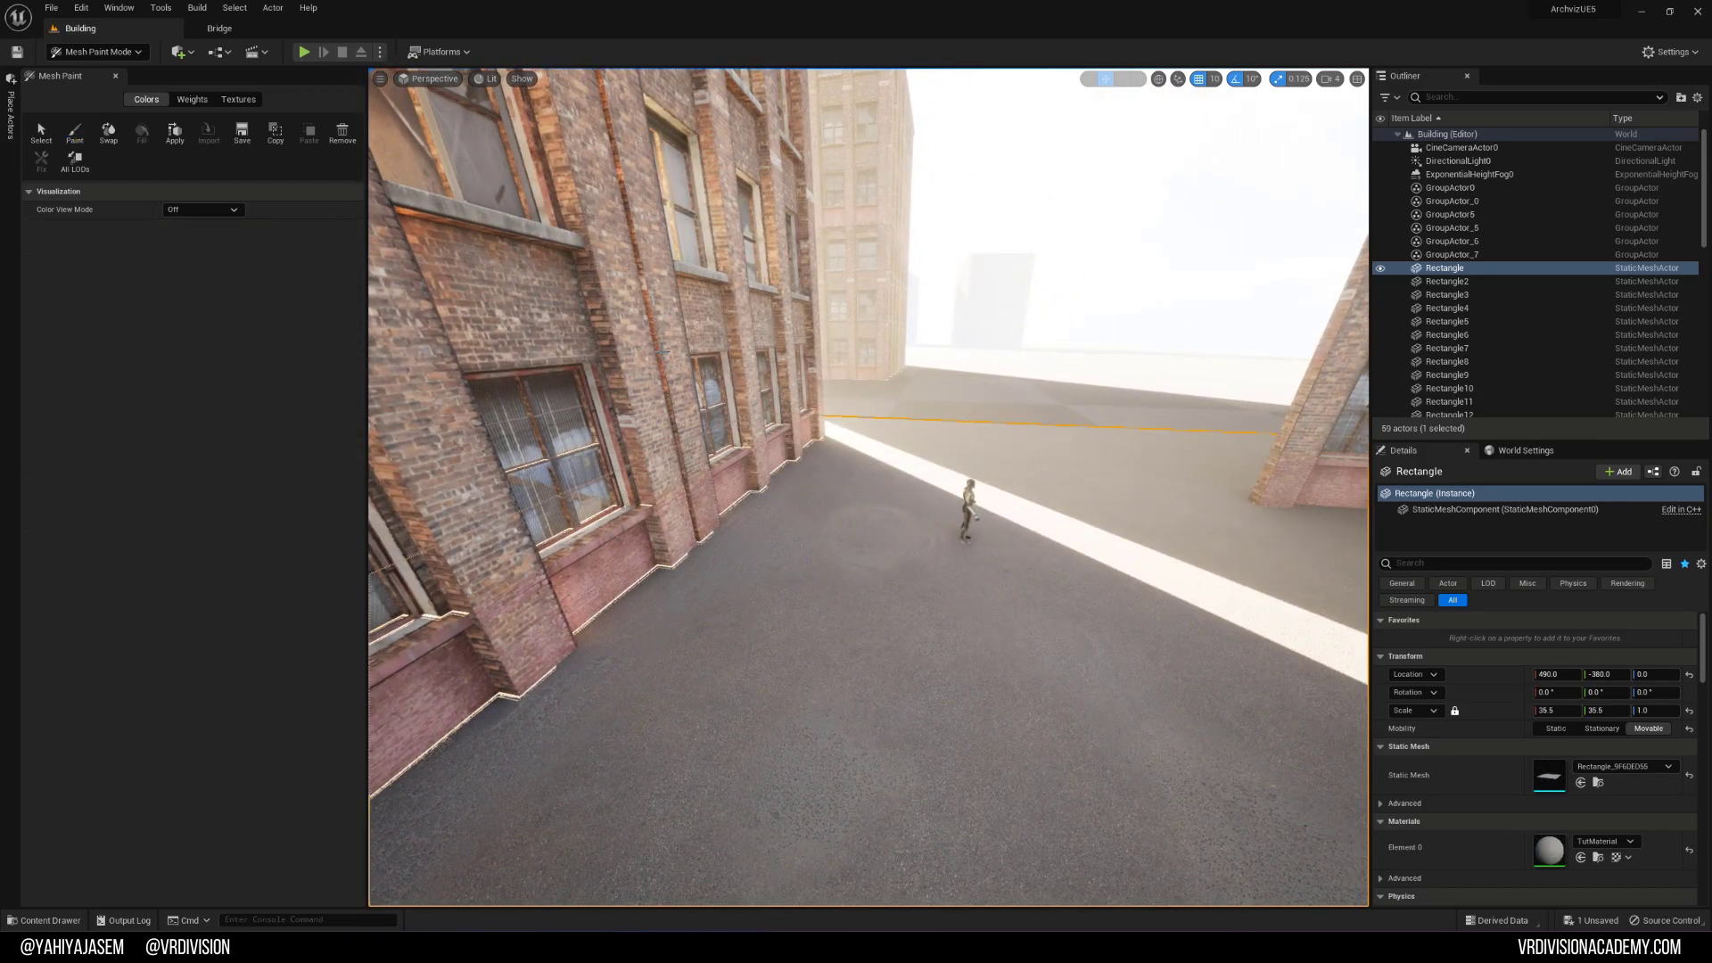
right_click_drag(714, 392, 716, 398)
double_click(1550, 851)
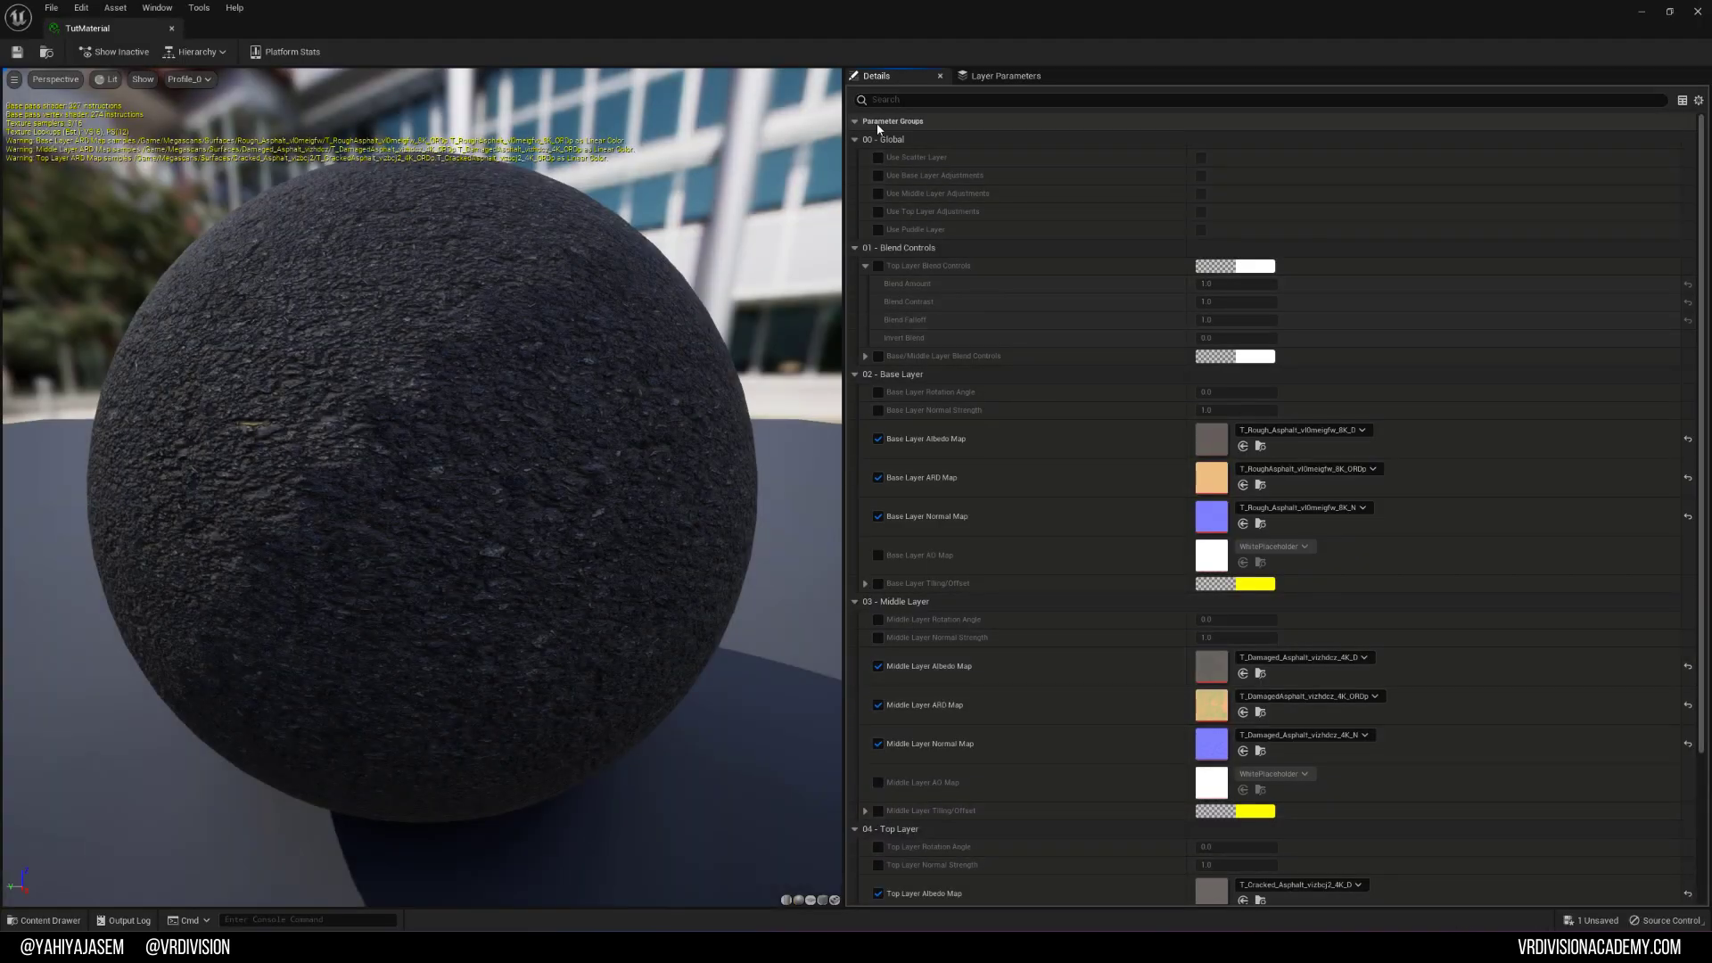
Step: Enable Use Puddle Layer in TutMaterial's Global parameters, then save and close the material instance
left_click(853, 122)
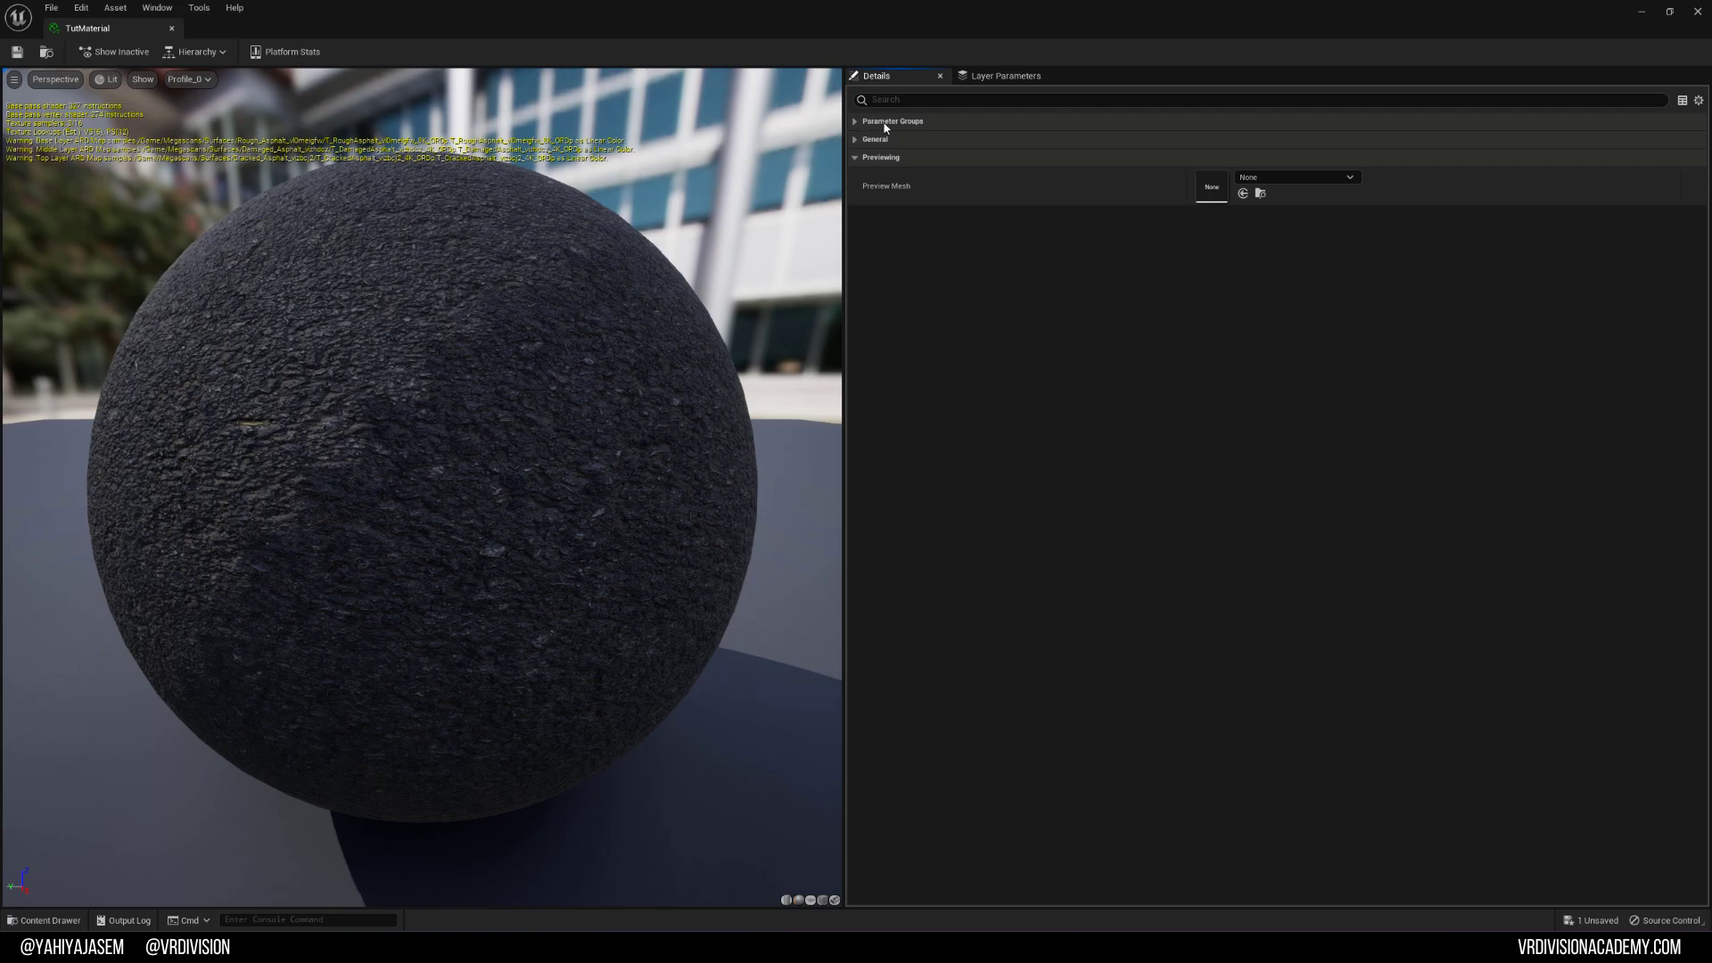
left_click(873, 125)
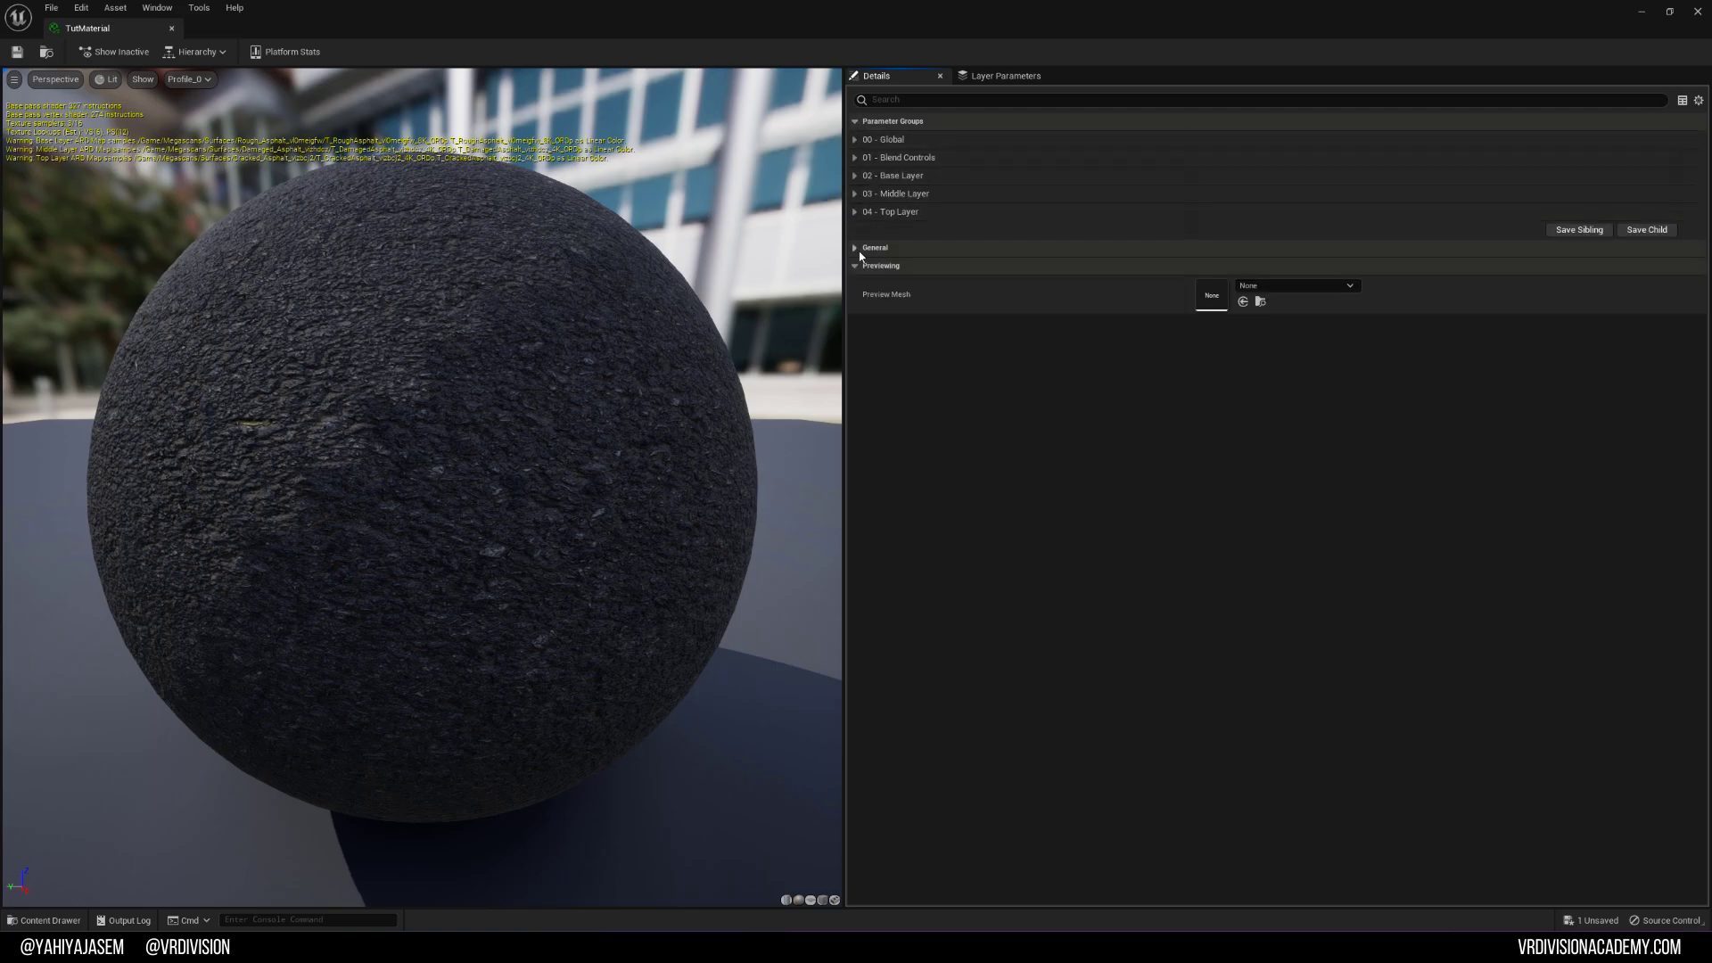
left_click(855, 140)
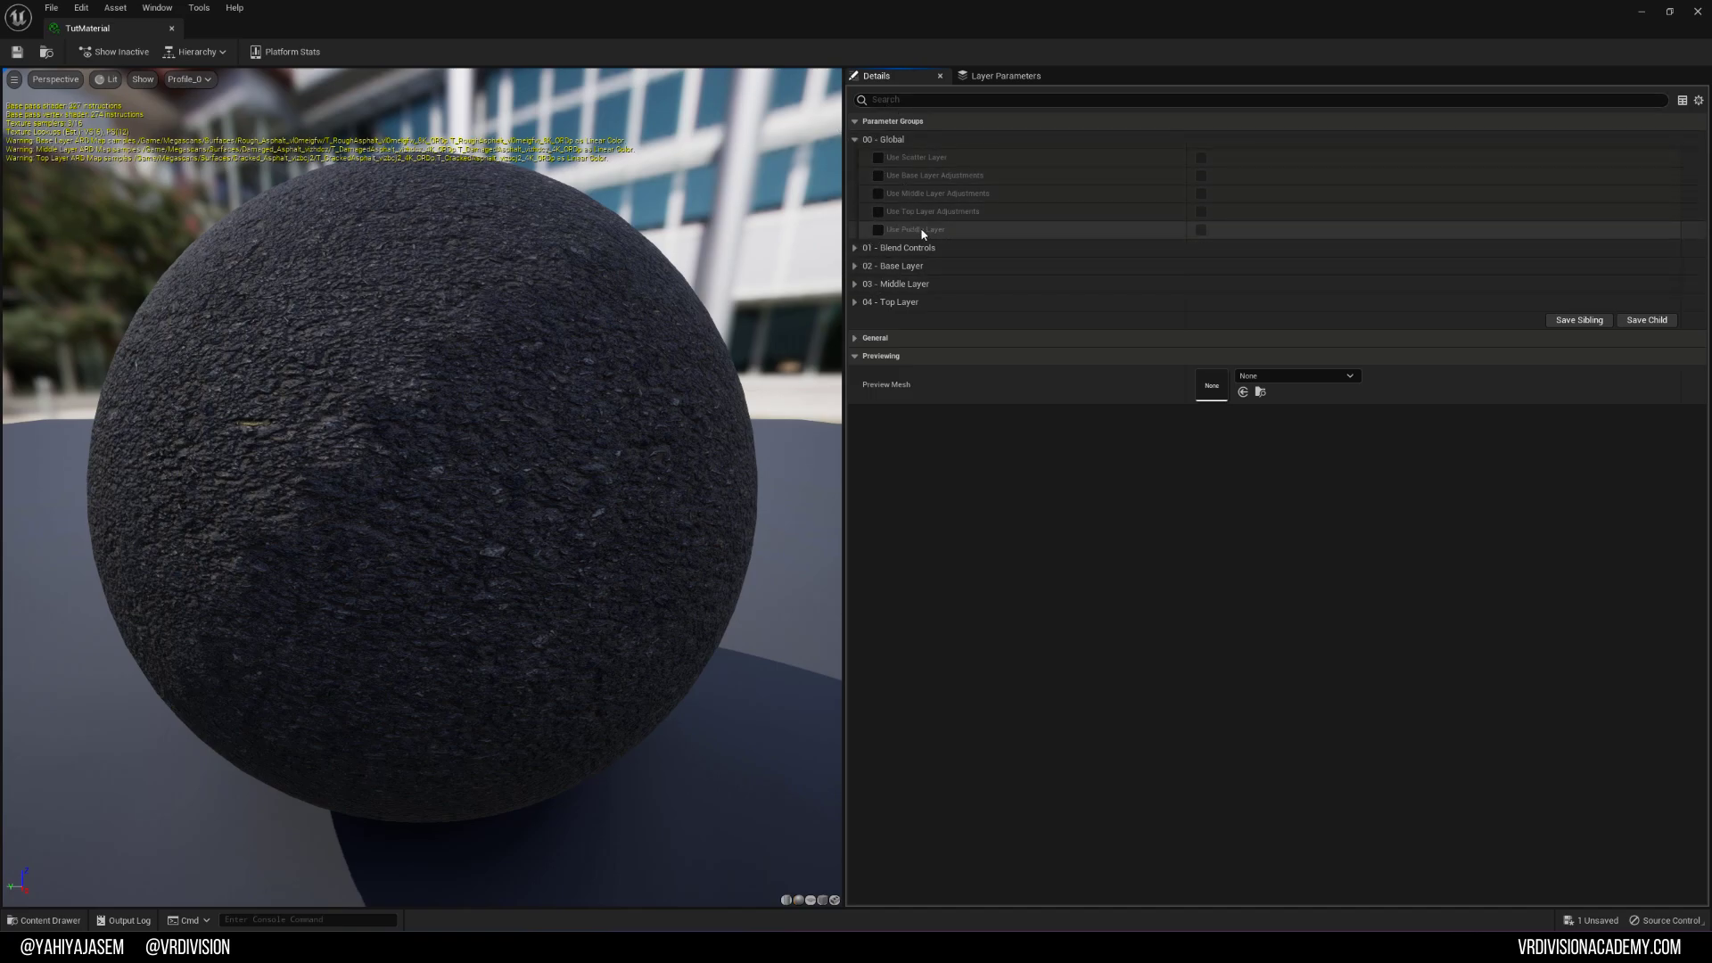
left_click(877, 229)
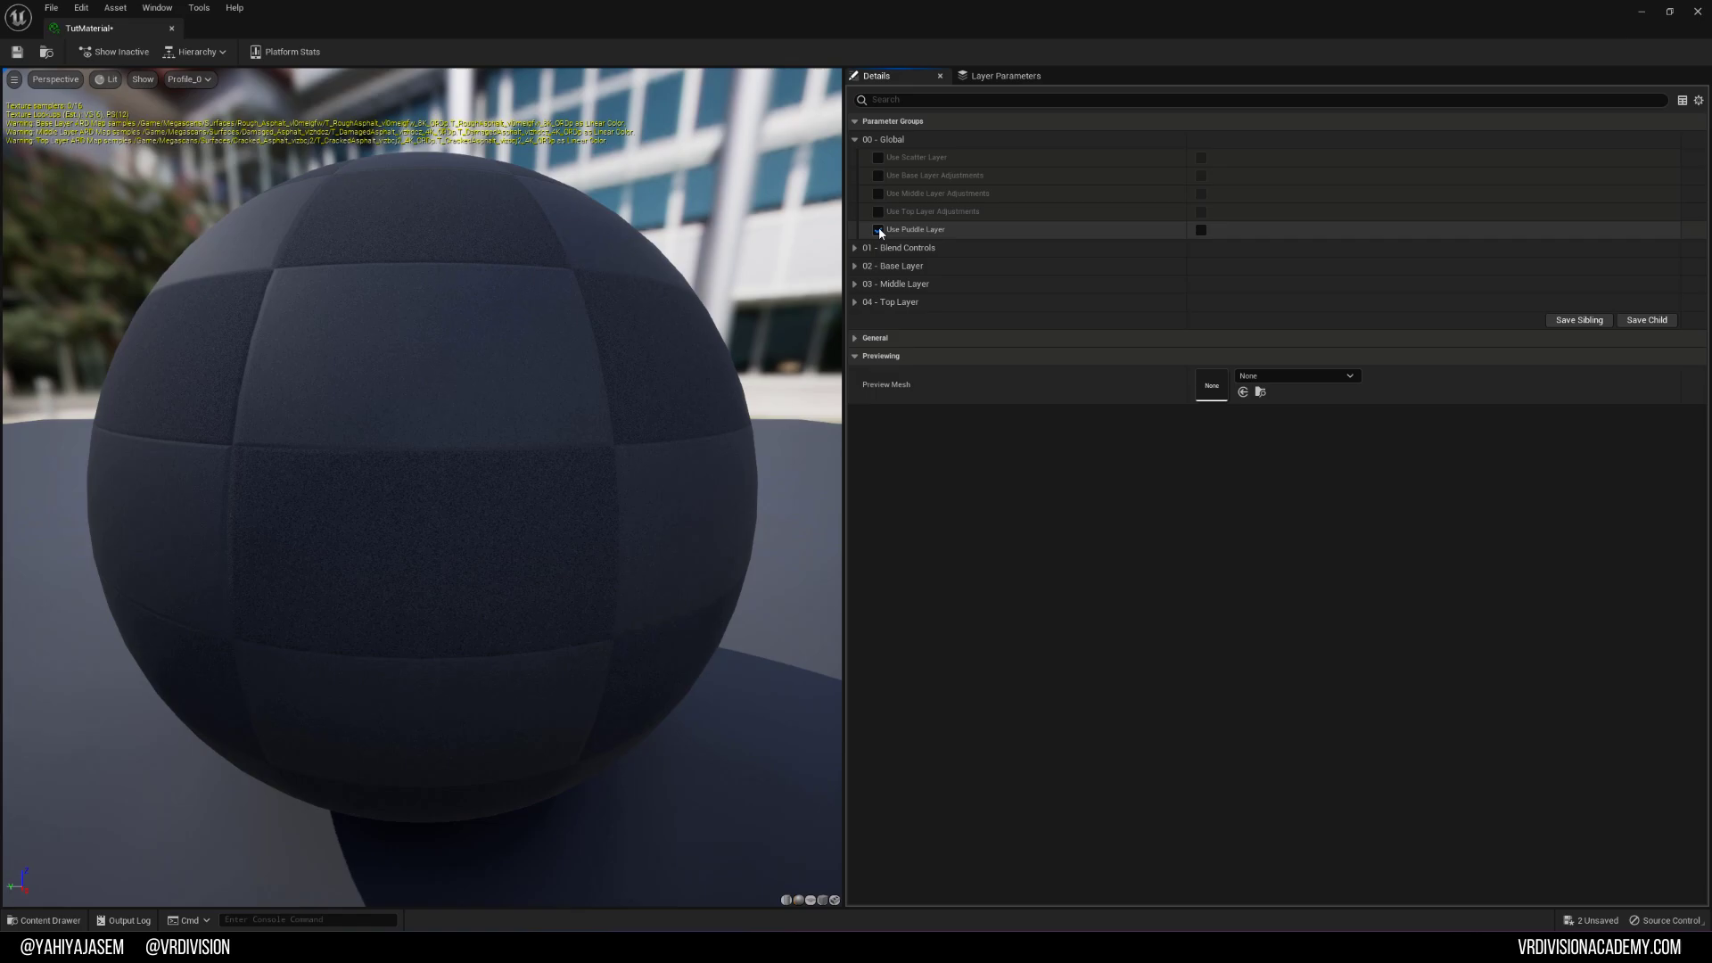
left_click(1200, 230)
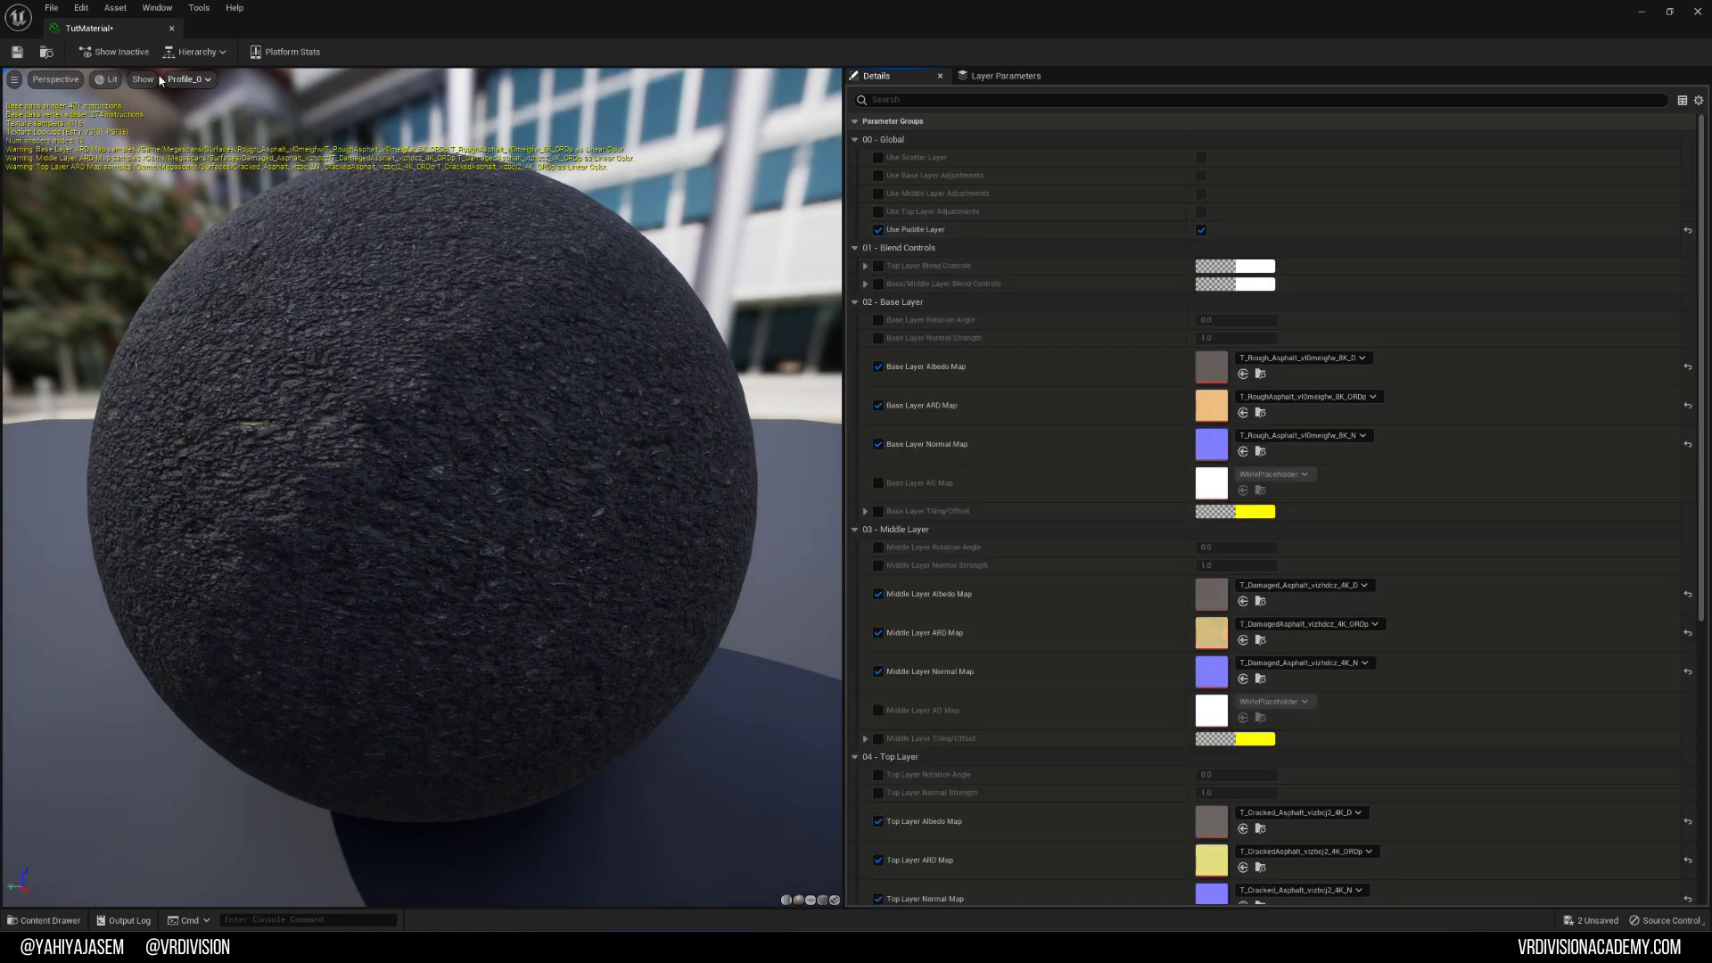
left_click(16, 51)
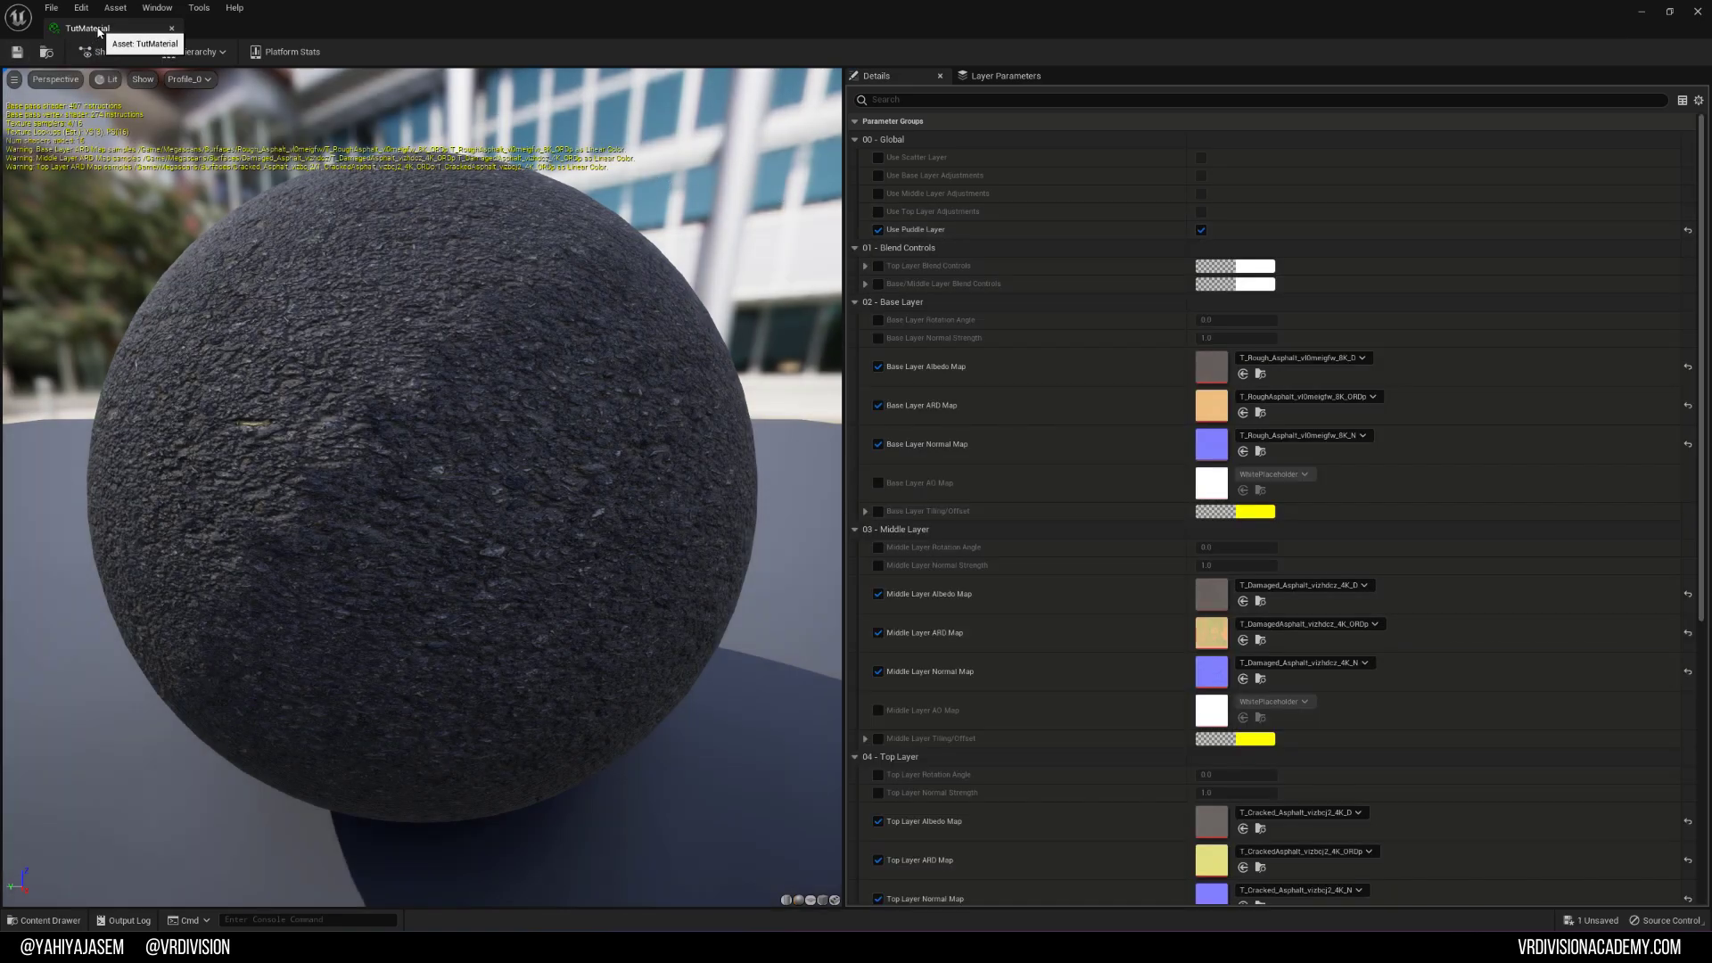
left_click(172, 27)
Step: Restrict the vertex color Paint brush to the Blue channel and paint puddle patches on the street around the mannequin
right_click_drag(647, 285, 647, 304)
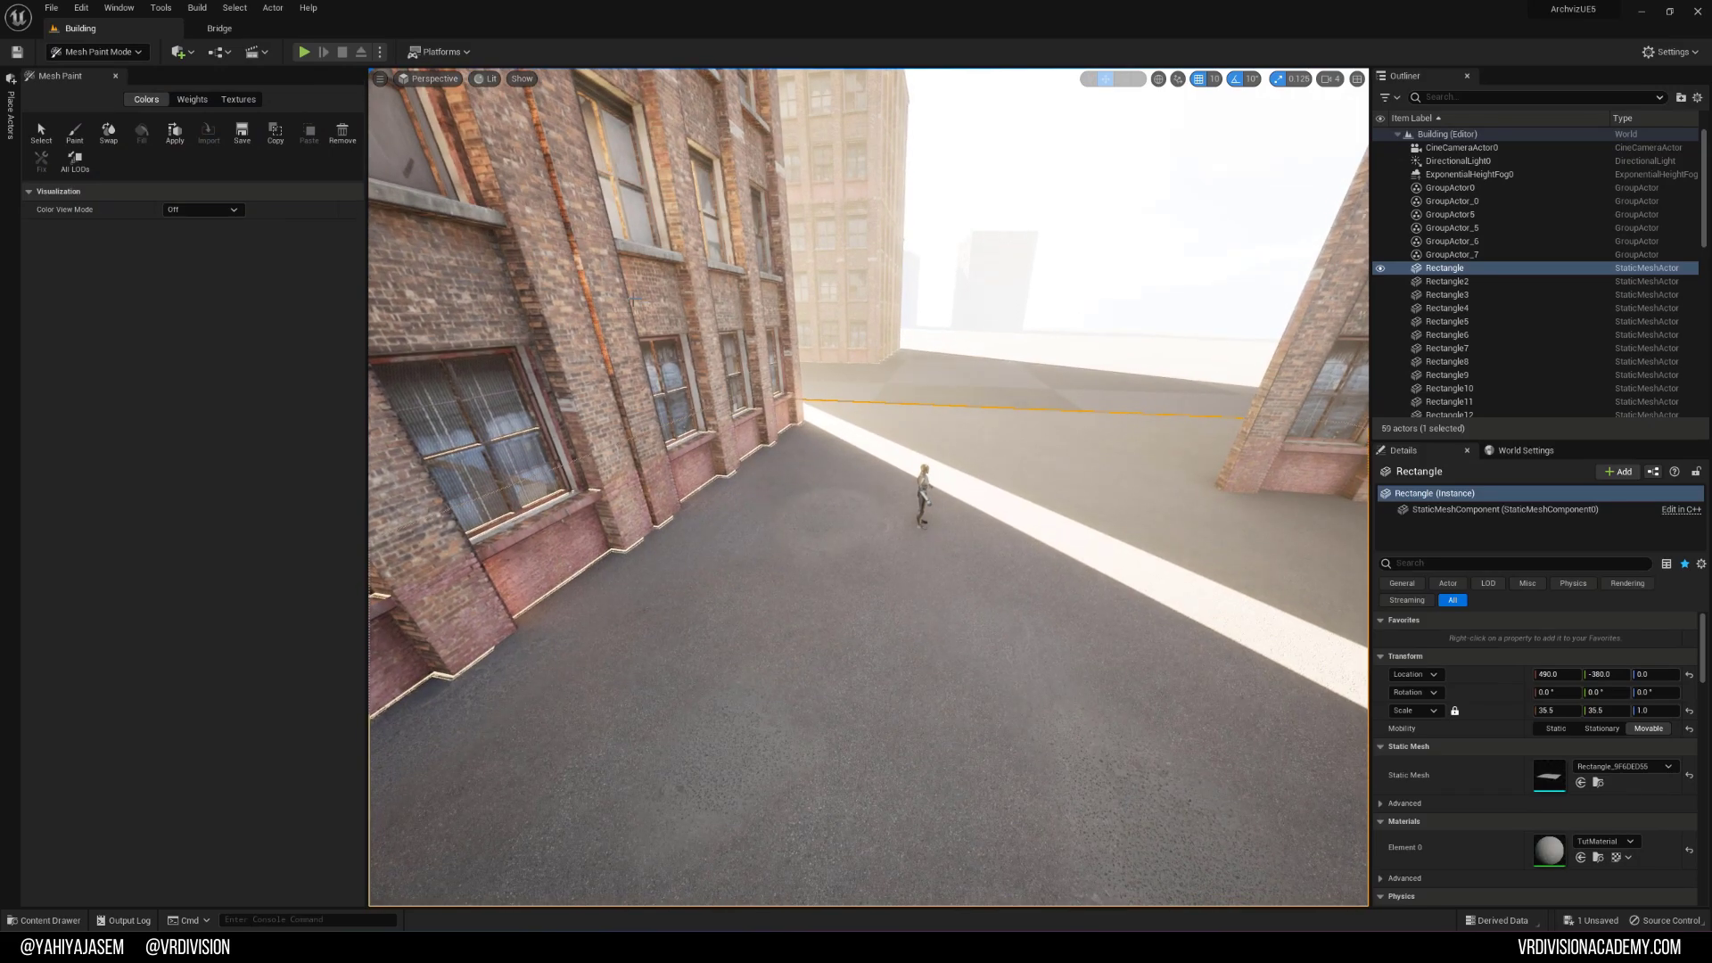
left_click(75, 132)
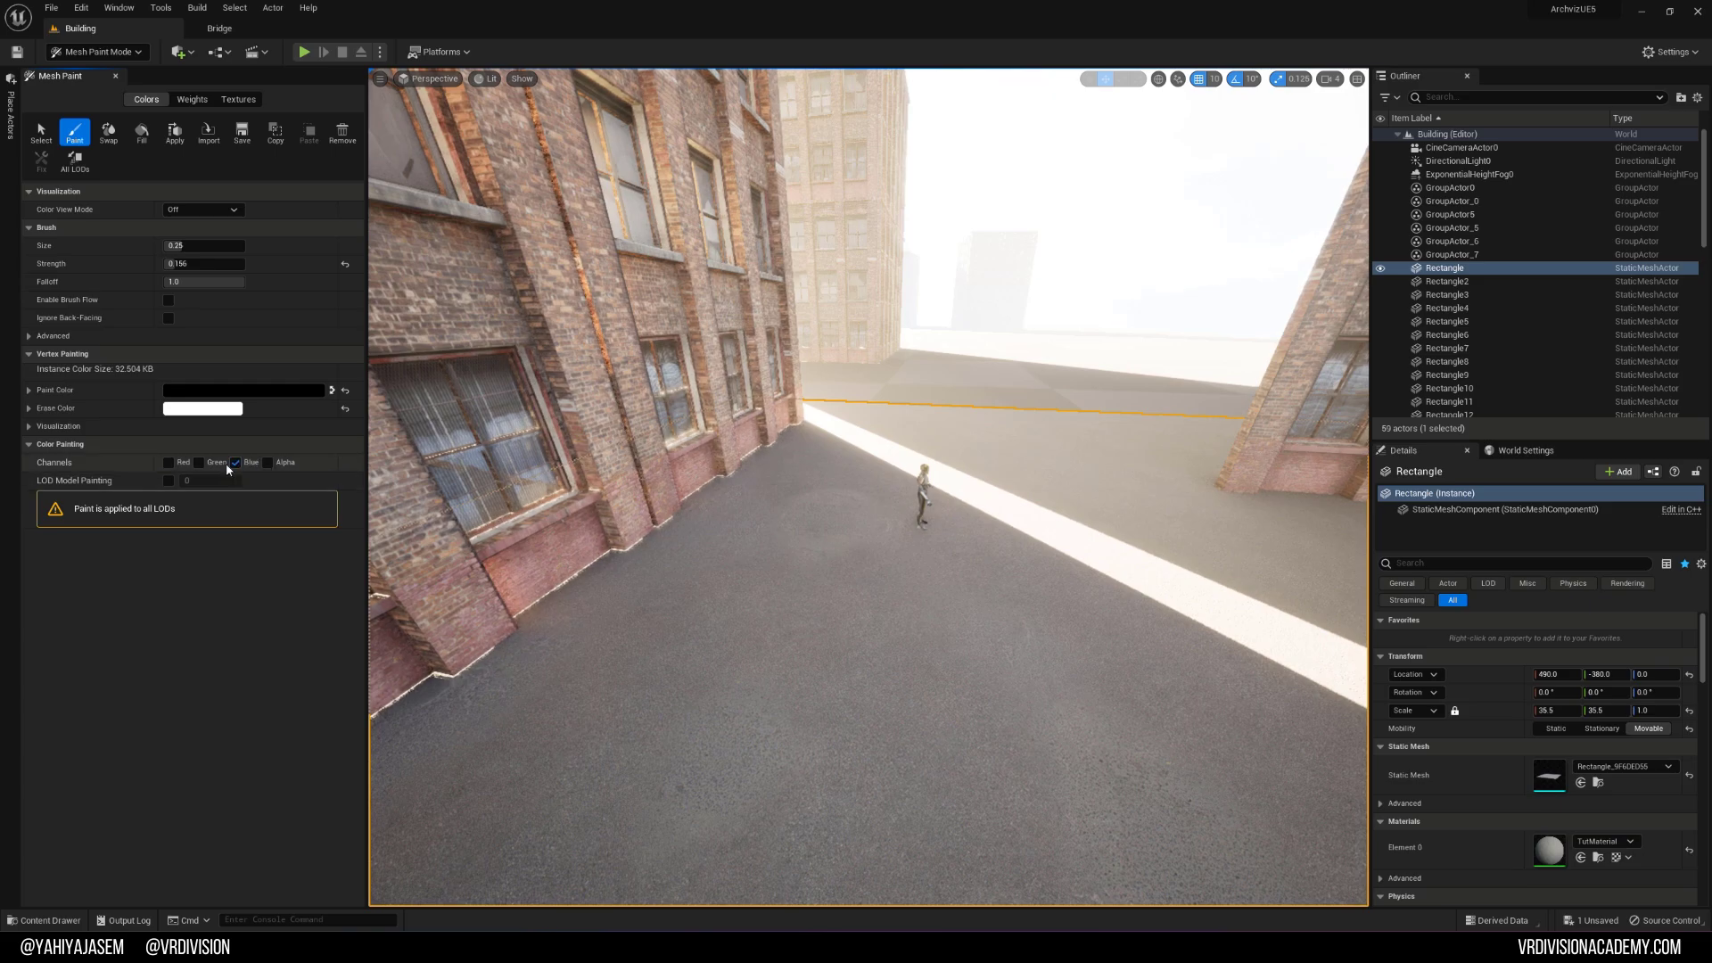
mouse_move(957, 606)
left_mouse_down()
mouse_move(909, 612)
mouse_move(936, 593)
mouse_move(849, 546)
mouse_move(739, 662)
mouse_move(784, 729)
mouse_move(892, 740)
mouse_move(937, 816)
mouse_move(1204, 617)
mouse_move(917, 610)
left_mouse_up()
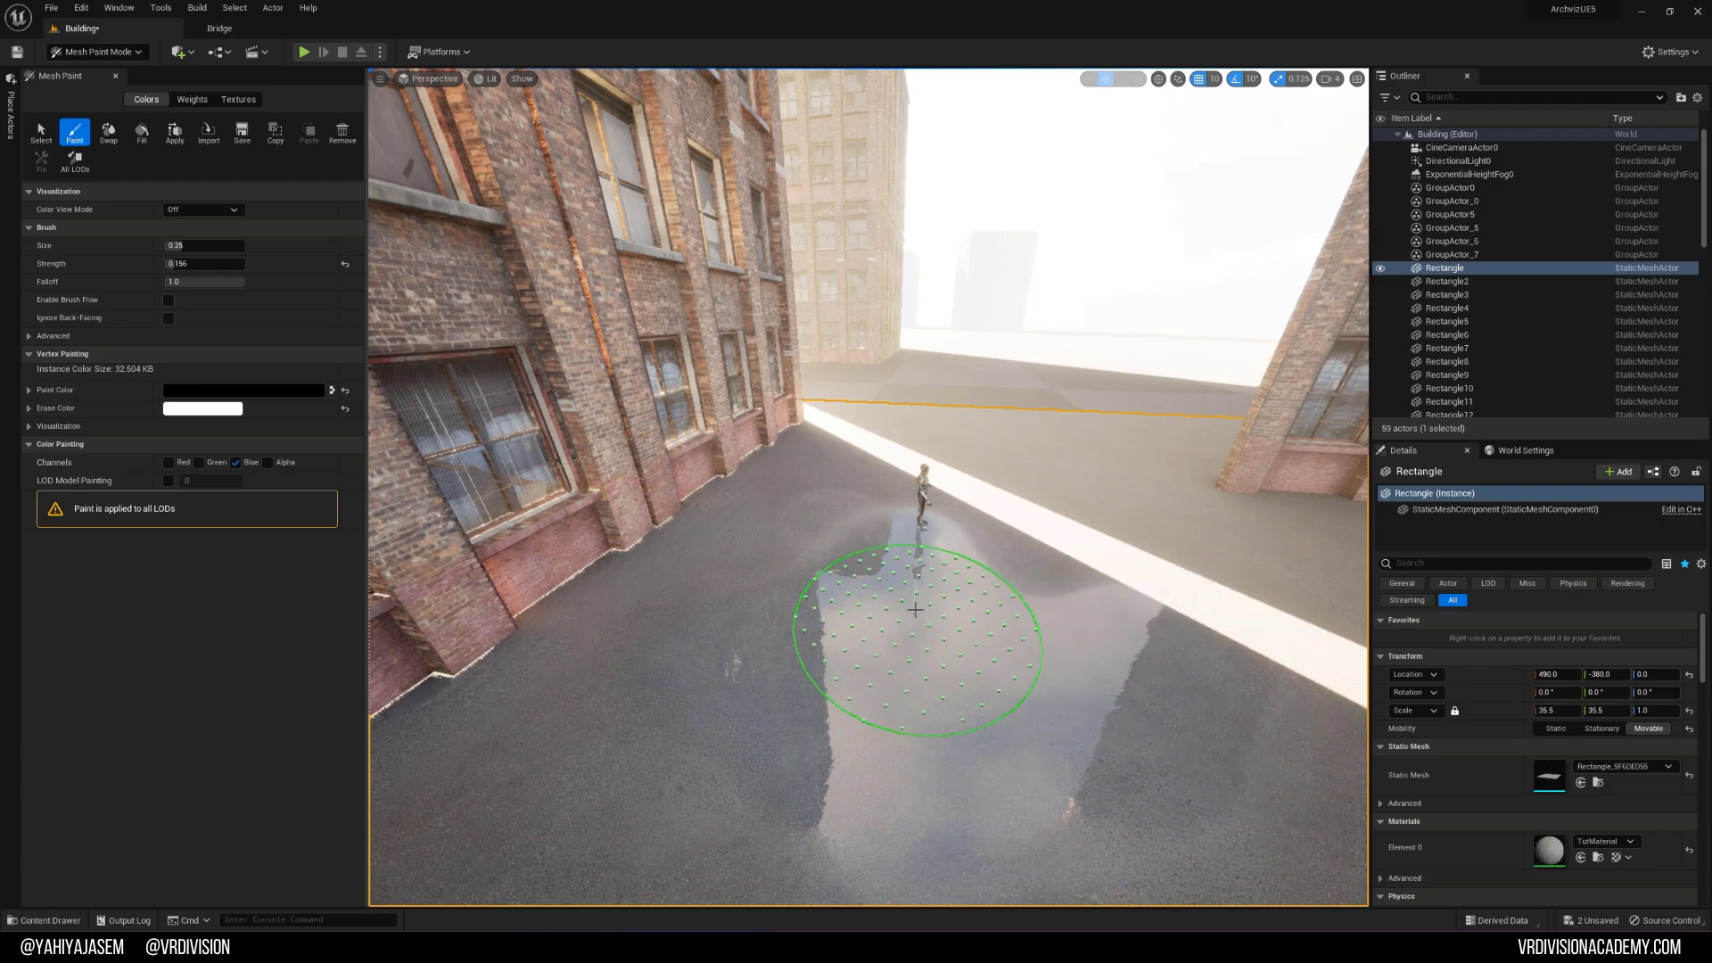
mouse_move(917, 610)
right_mouse_down()
mouse_move(1115, 606)
mouse_move(500, 616)
mouse_move(740, 615)
mouse_move(687, 615)
mouse_move(695, 669)
mouse_move(1204, 607)
right_mouse_up()
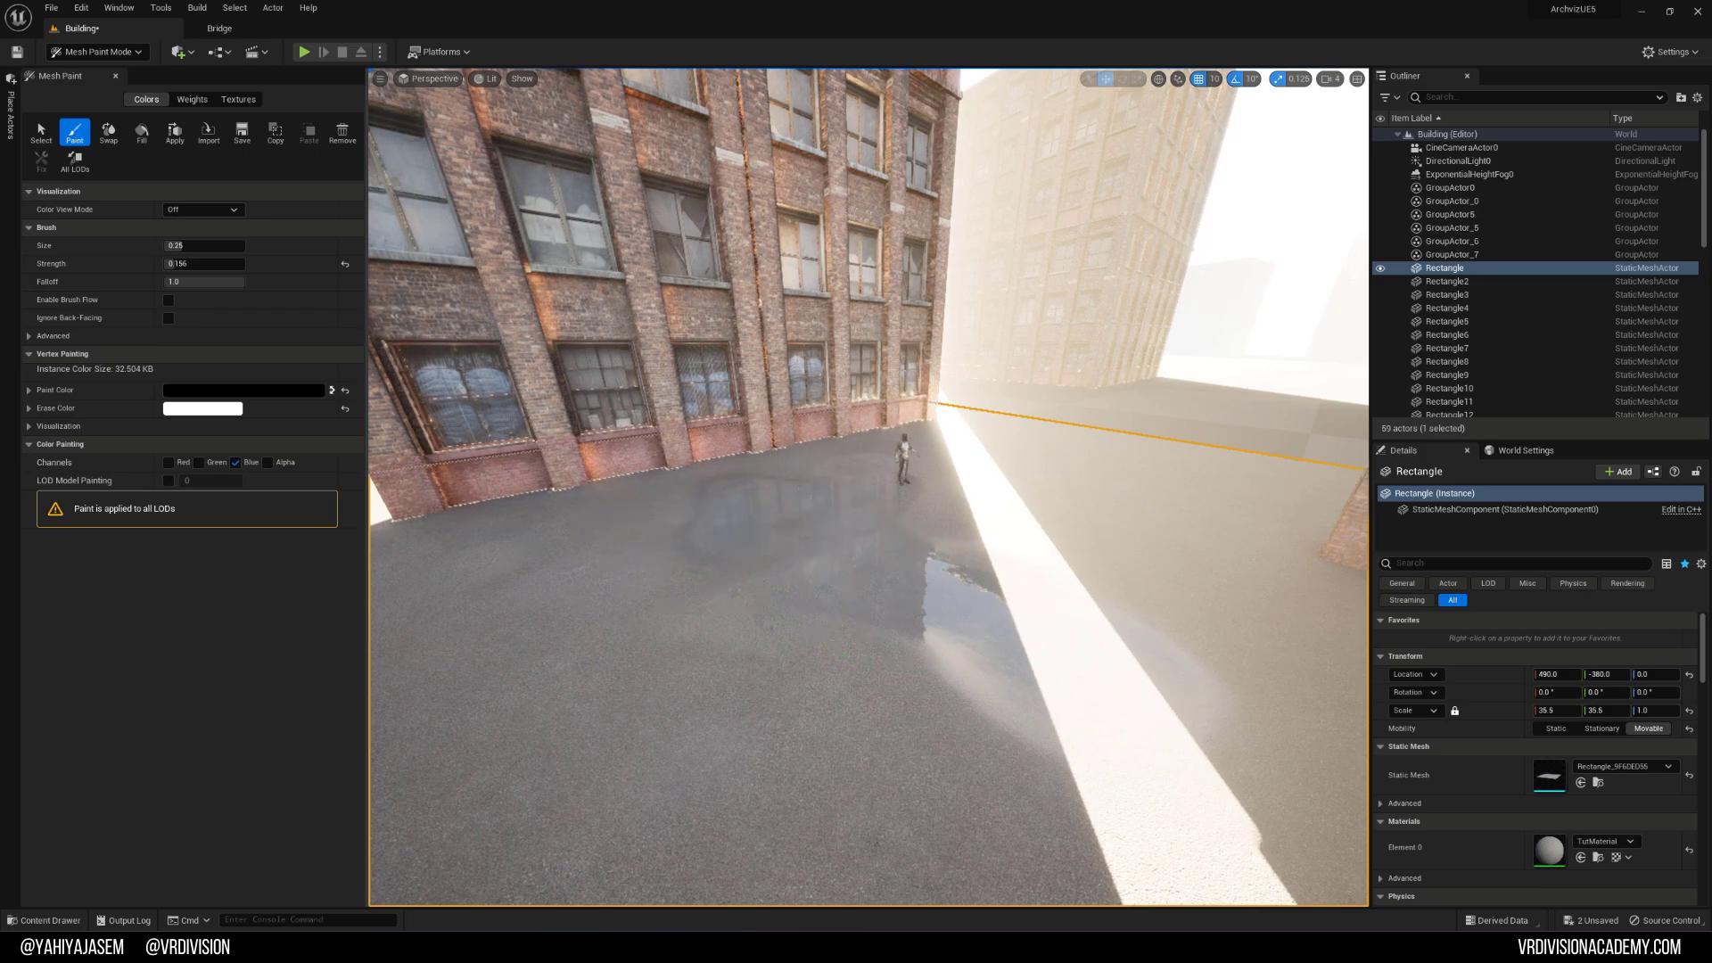
right_click_drag(868, 657, 1065, 624)
mouse_move(718, 673)
left_mouse_down()
mouse_move(874, 621)
mouse_move(765, 587)
left_mouse_up()
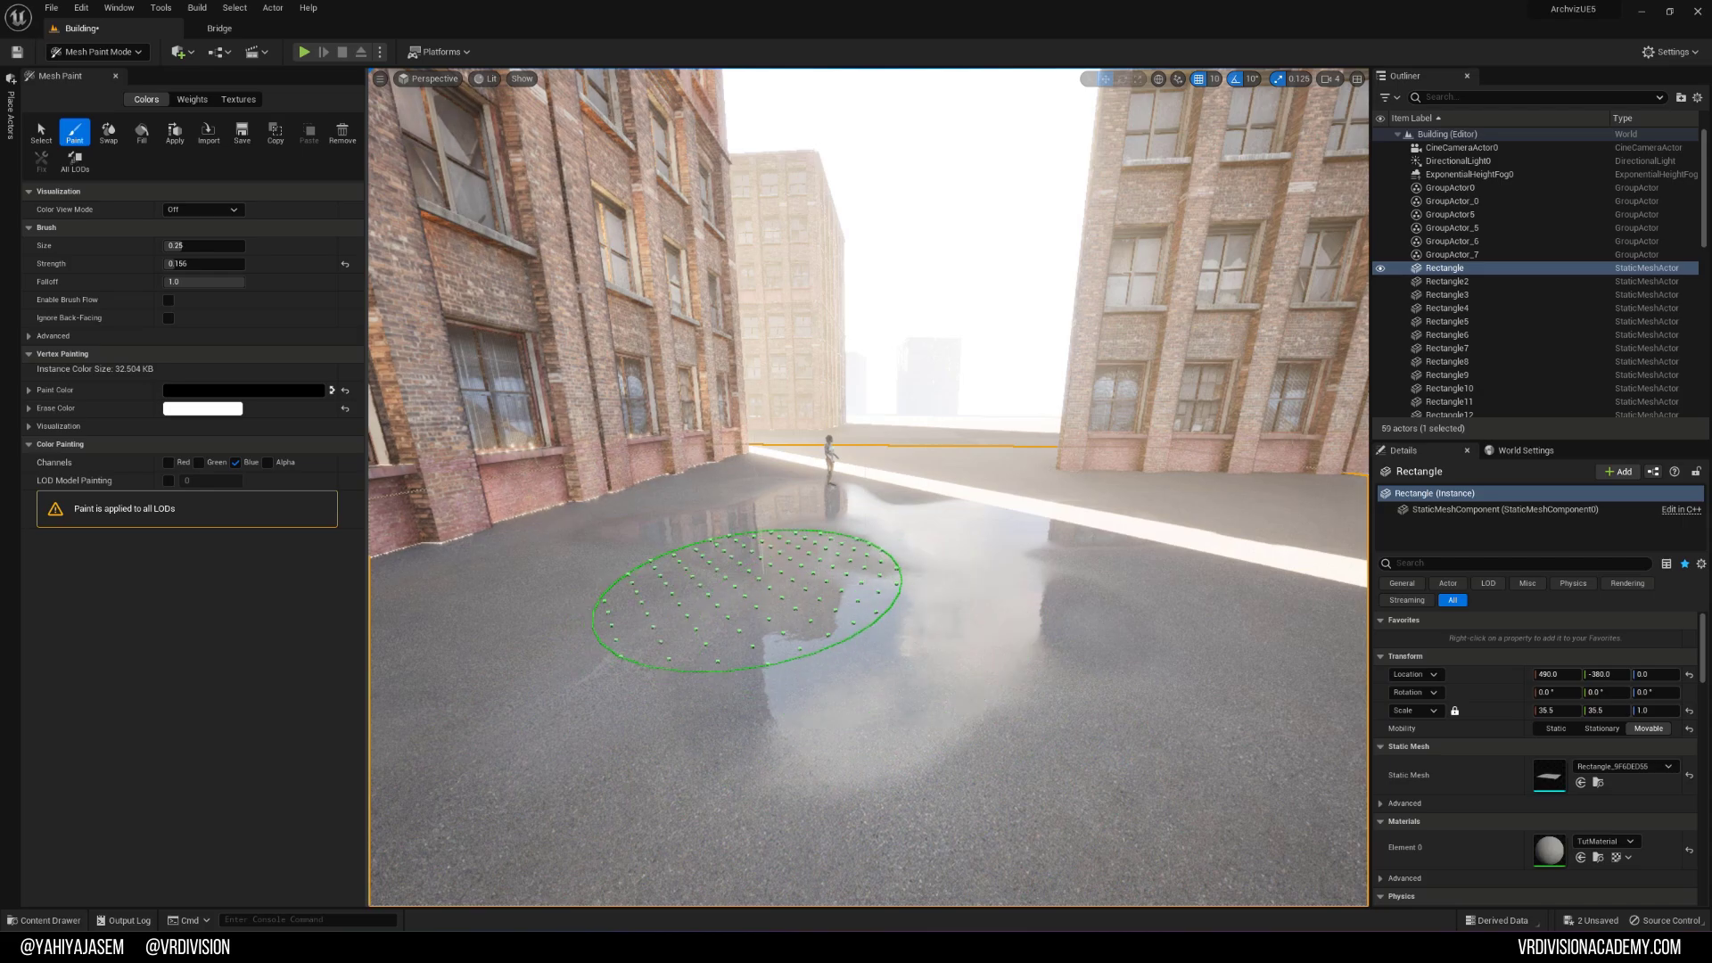
Step: Return to Selection mode, deselect the ground plane, and save the level
mouse_move(765, 587)
right_mouse_down()
mouse_move(829, 582)
mouse_move(822, 549)
right_mouse_up()
key("shift+1")
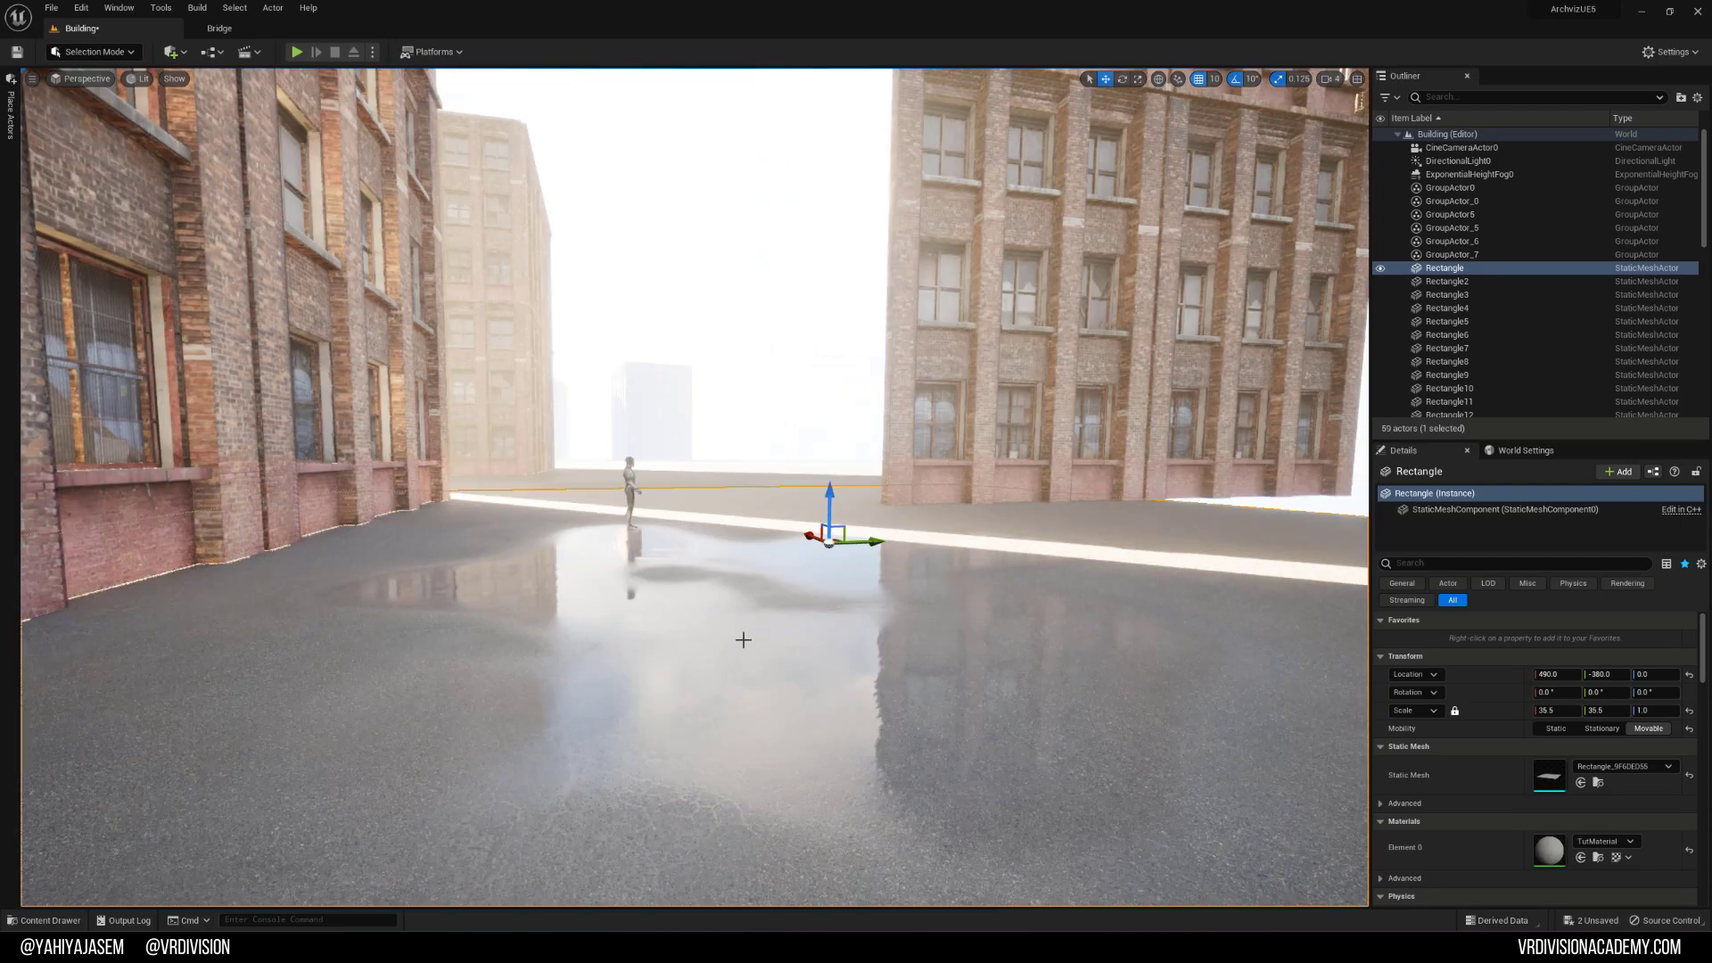
mouse_move(761, 630)
right_mouse_down()
mouse_move(704, 616)
mouse_move(760, 630)
right_mouse_up()
key("Escape")
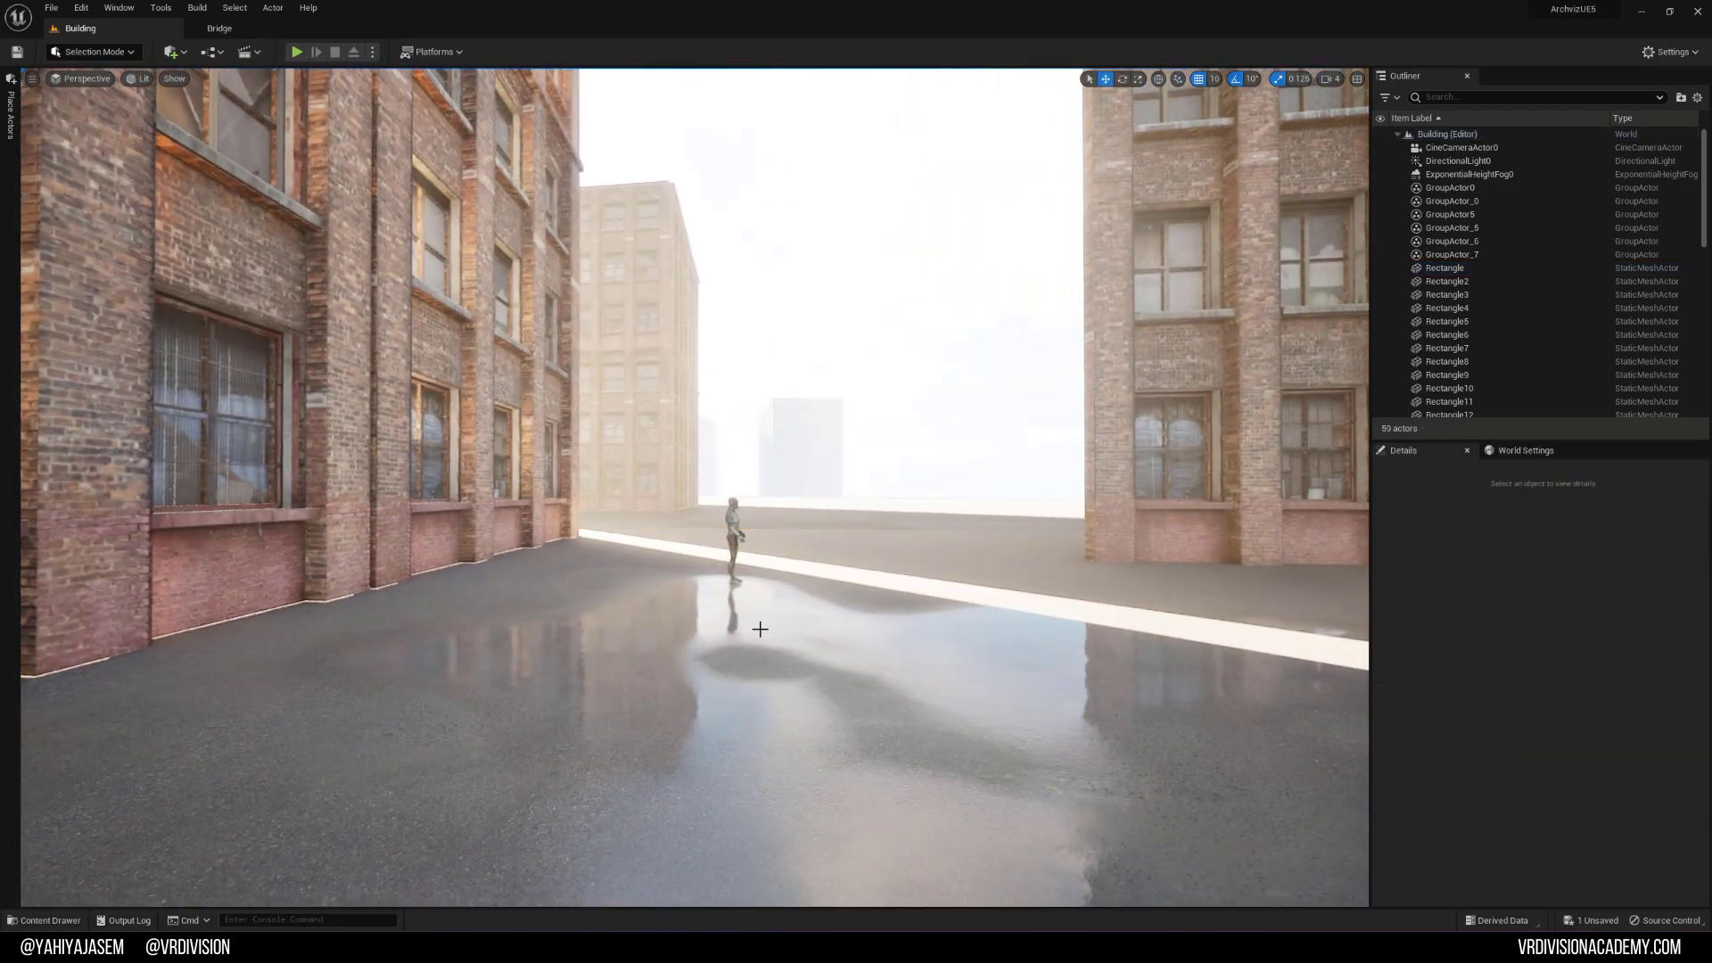